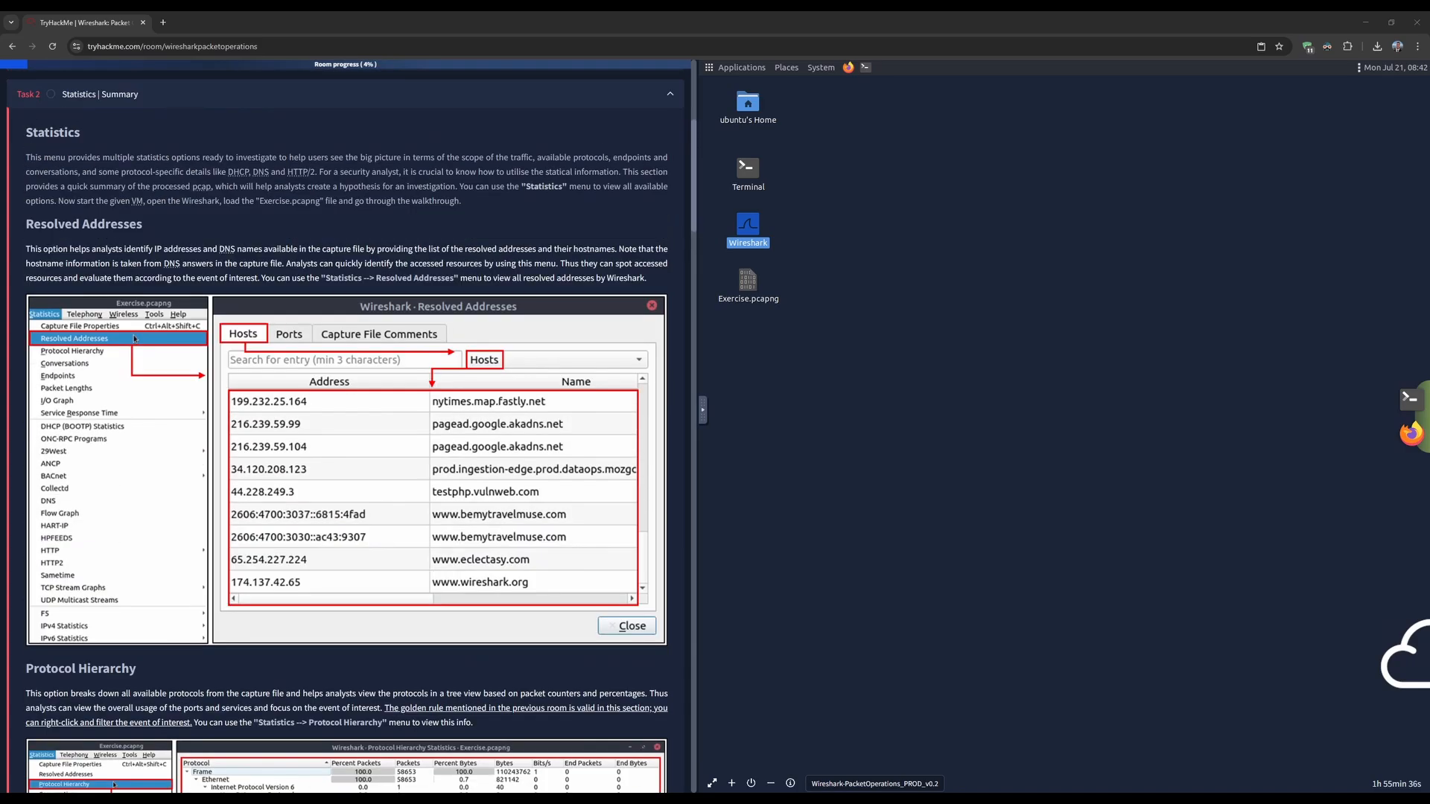
- Skim the Statistics | Summary task from its introduction down to the questions and back up
scroll(346, 432, down, 2)
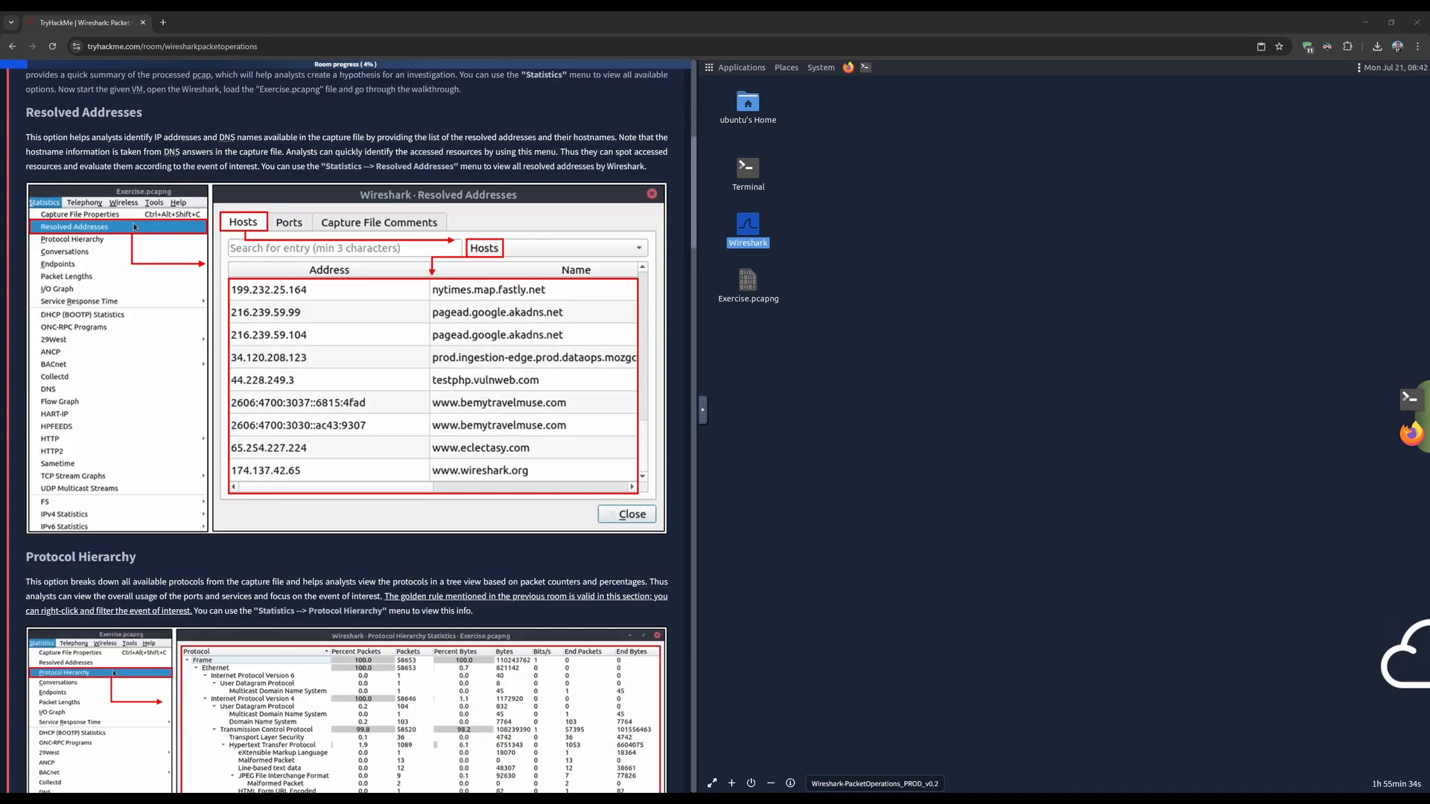
click(872, 500)
scroll(511, 551, up, 4)
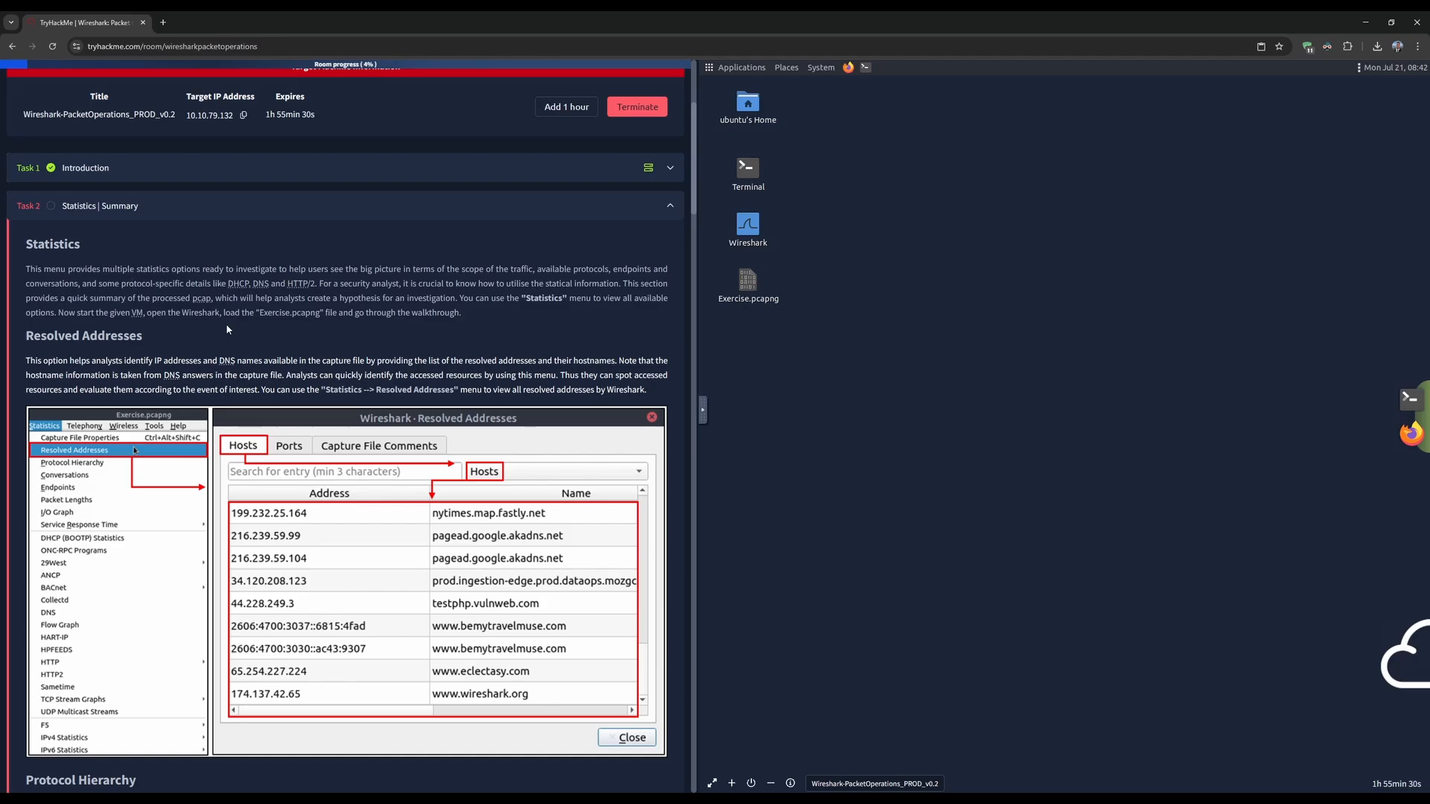
scroll(563, 341, down, 15)
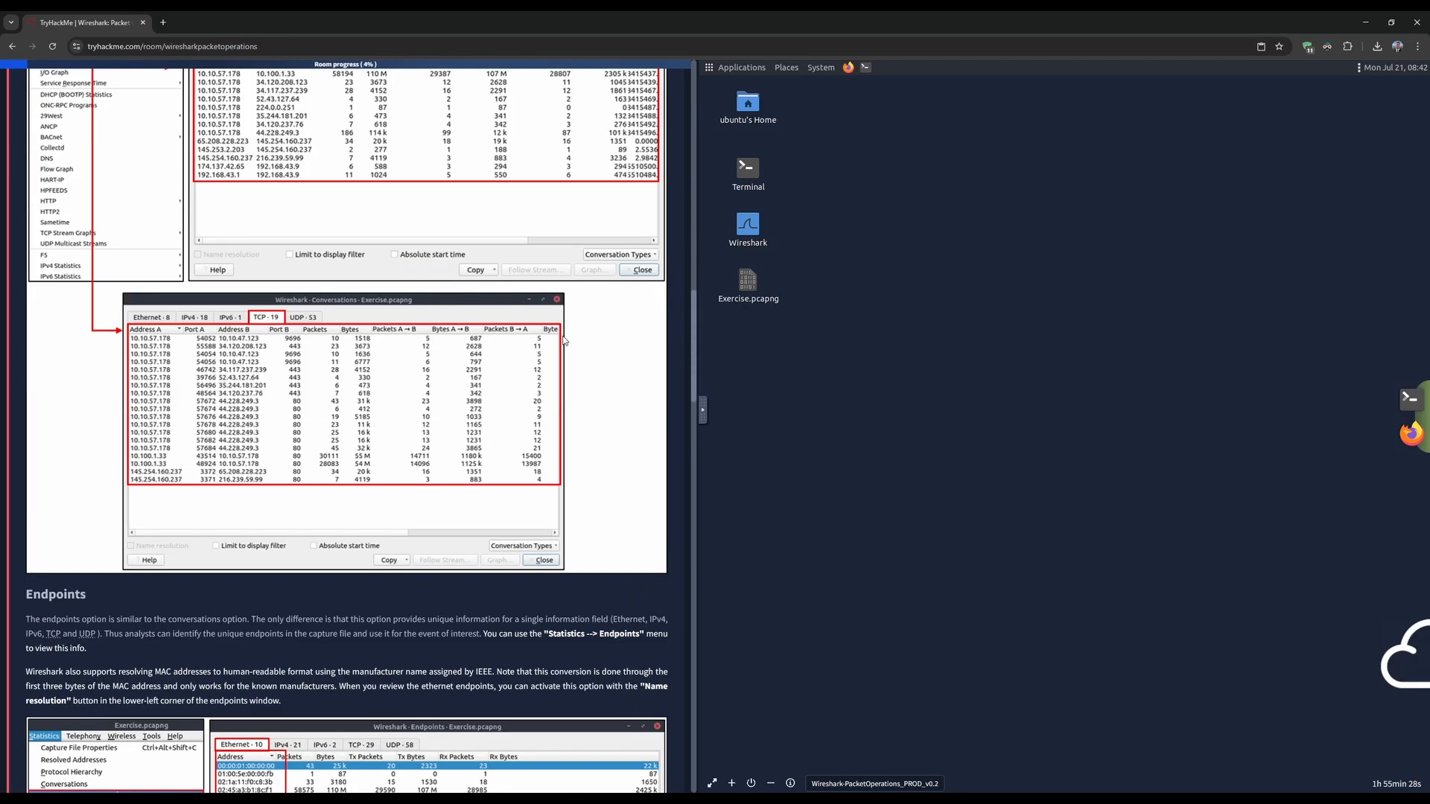
scroll(564, 341, down, 20)
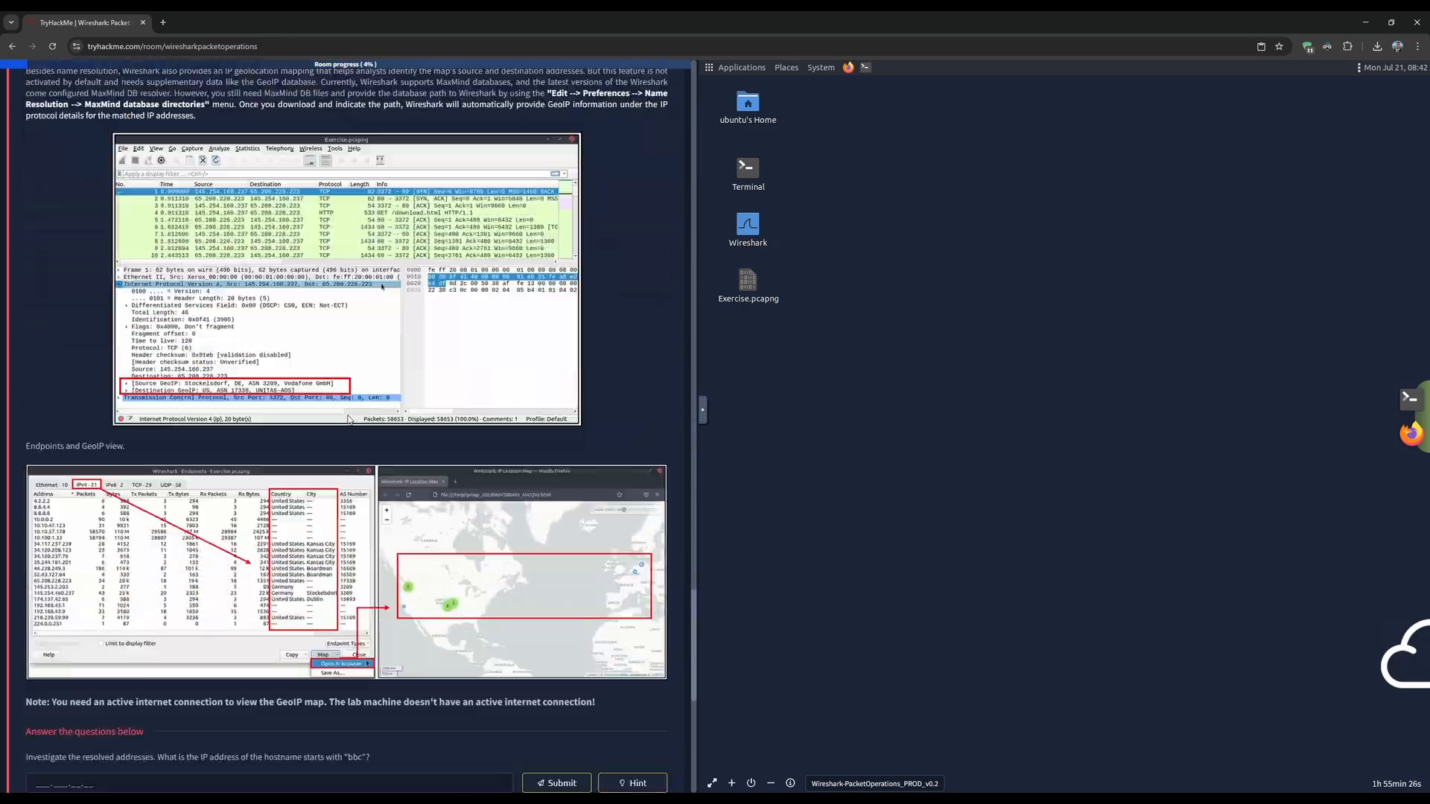
scroll(349, 420, down, 7)
scroll(334, 512, up, 20)
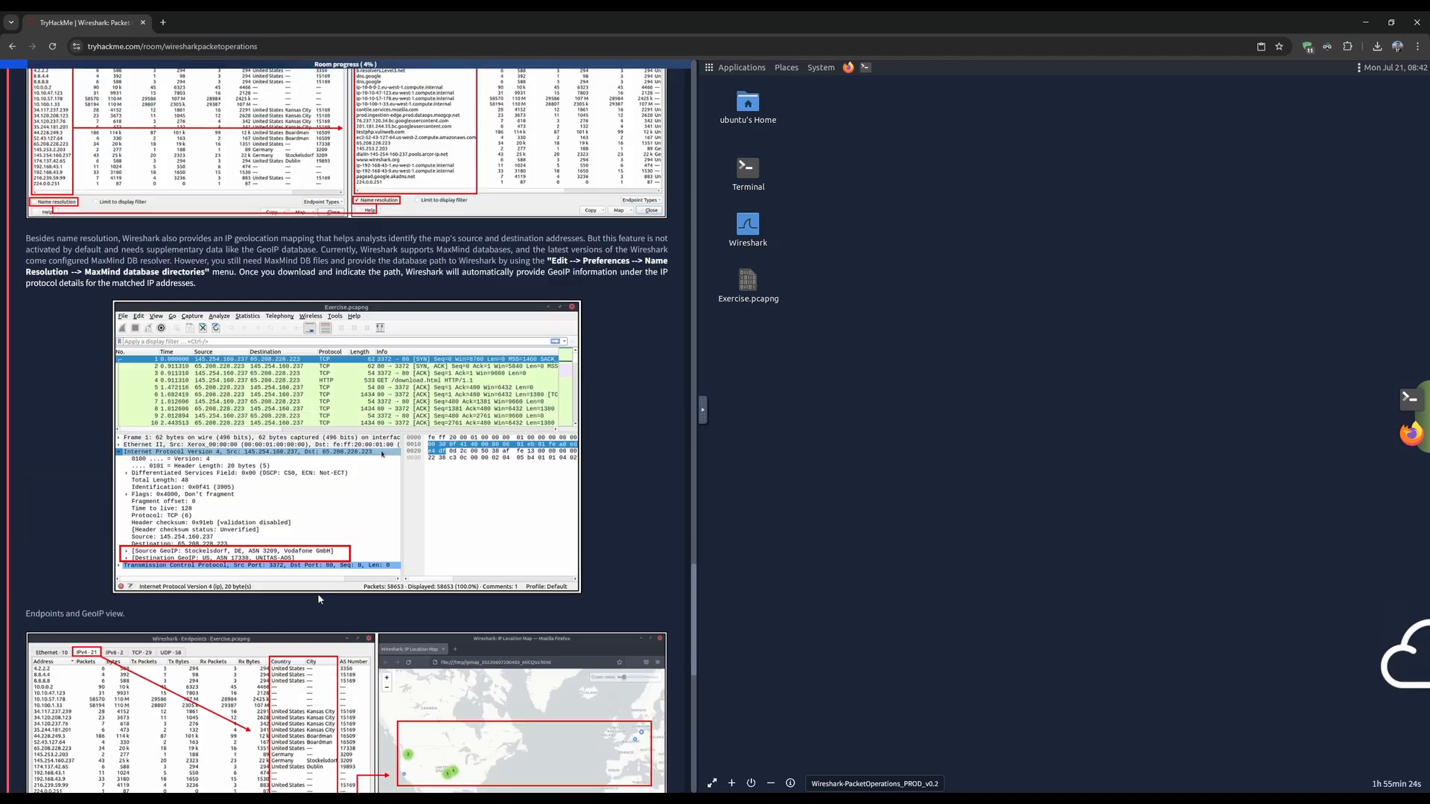
scroll(322, 579, up, 20)
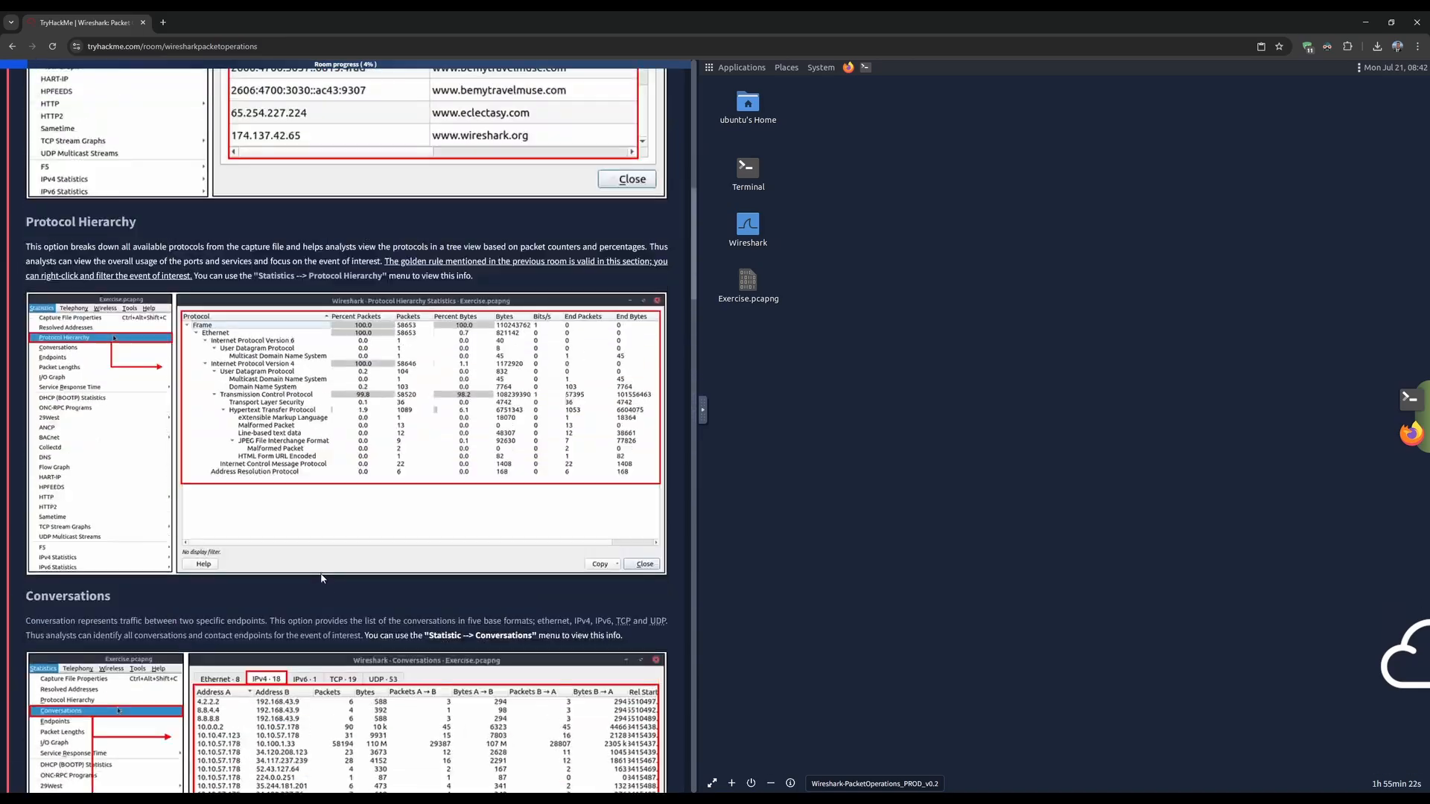
- Launch Wireshark on the virtual machine and load the recent capture file Exercise.pcapng
double_click(747, 225)
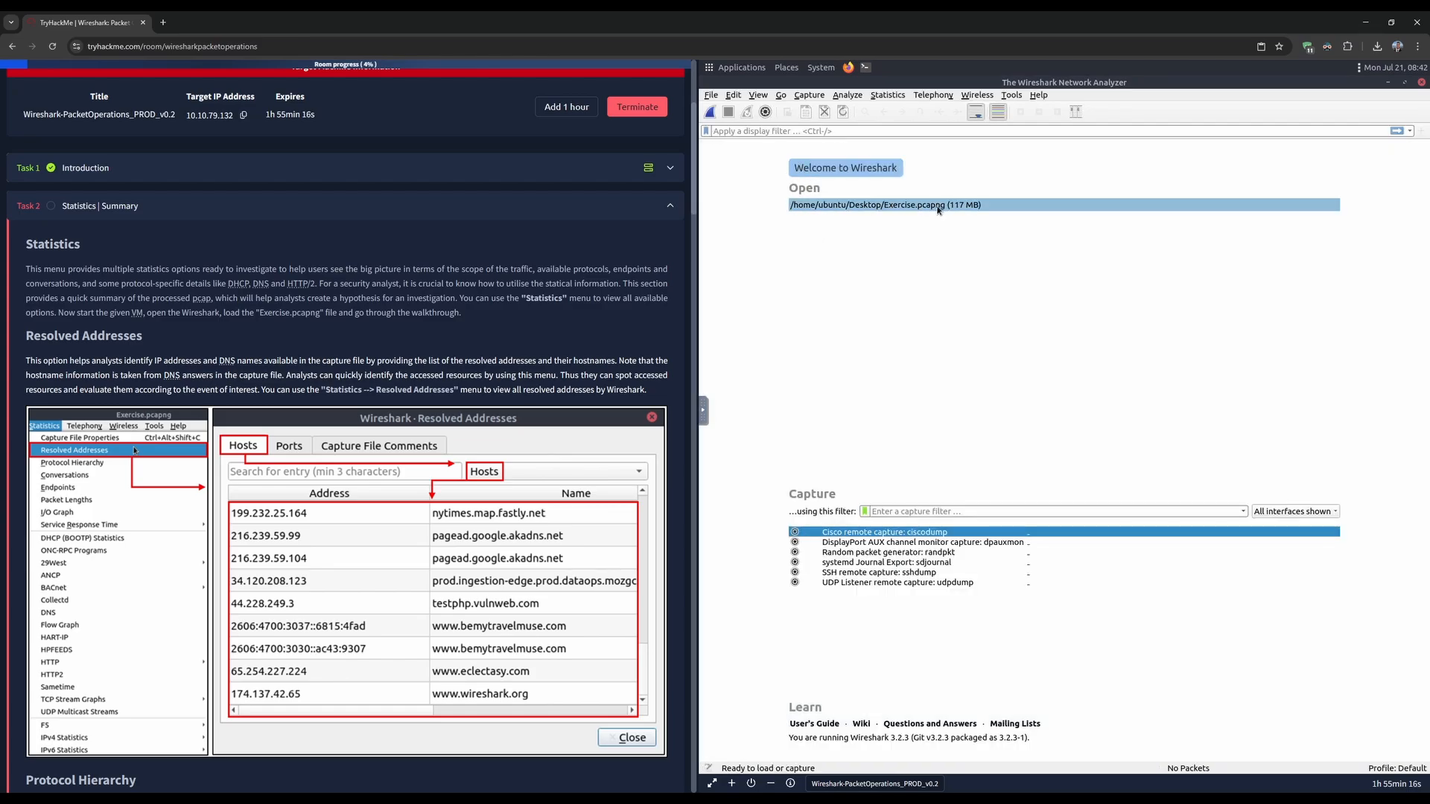
double_click(914, 207)
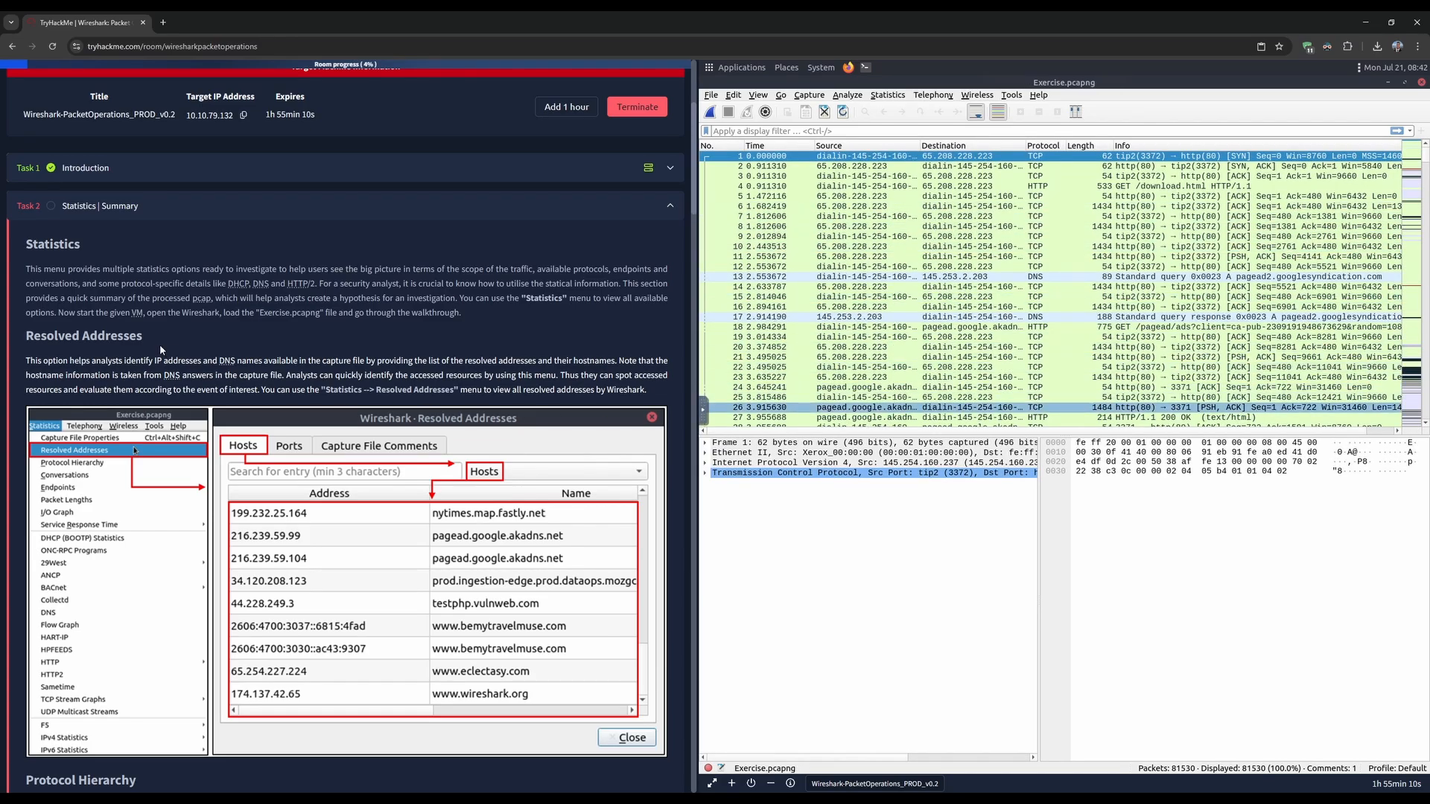
- Read the task's Resolved Addresses section, inspect the hosts in the capture's Resolved Addresses list, and close it
scroll(257, 330, down, 1)
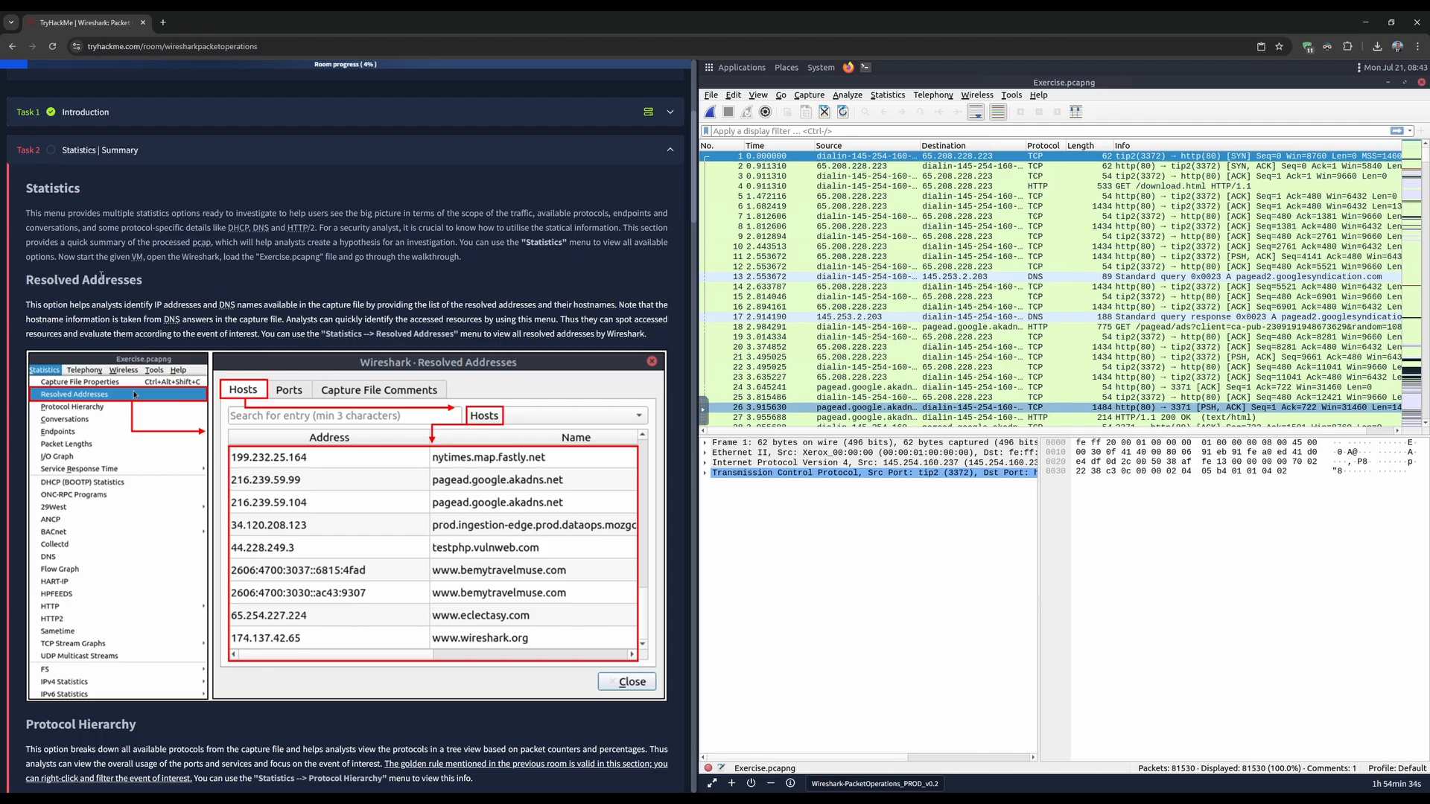
scroll(438, 280, down, 2)
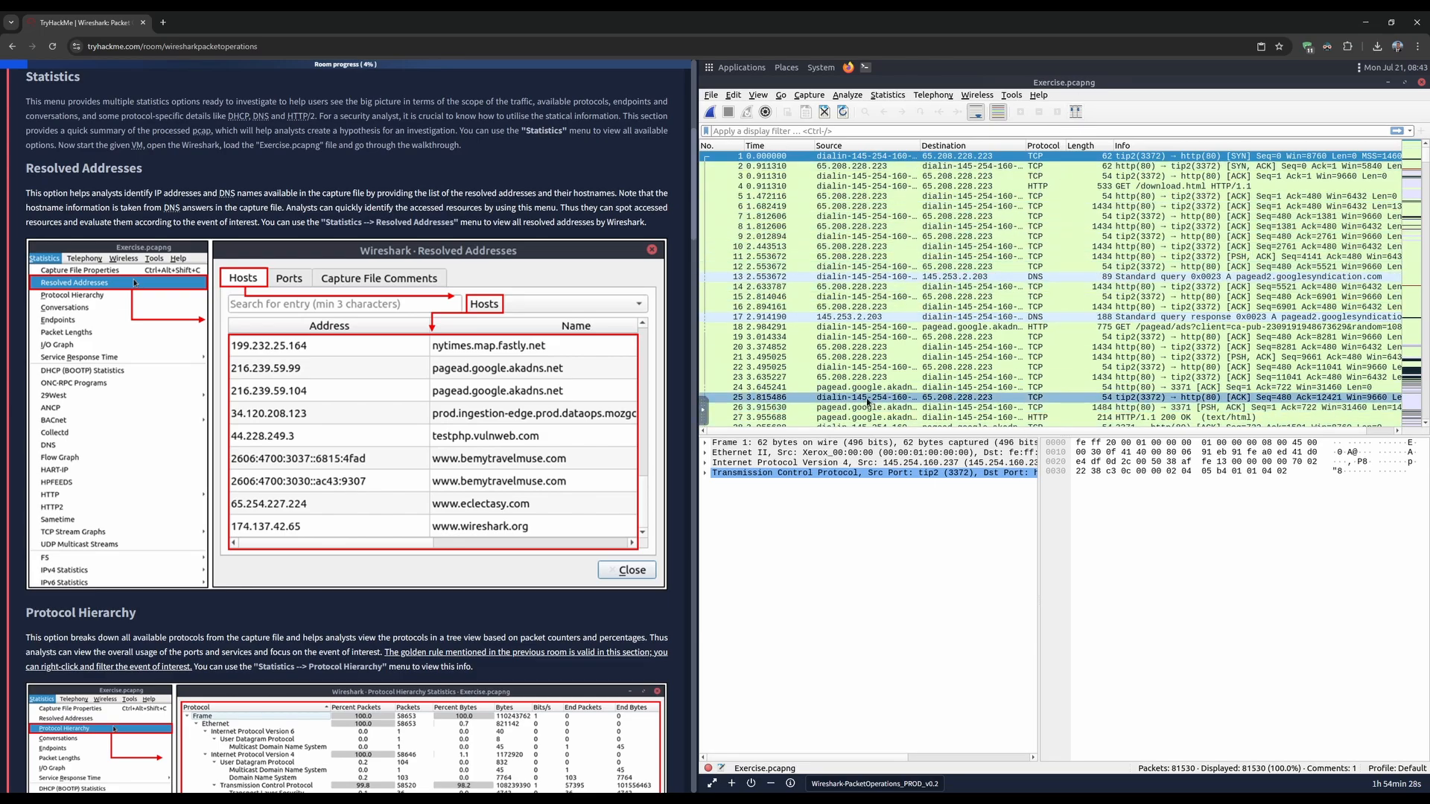
scroll(246, 202, down, 1)
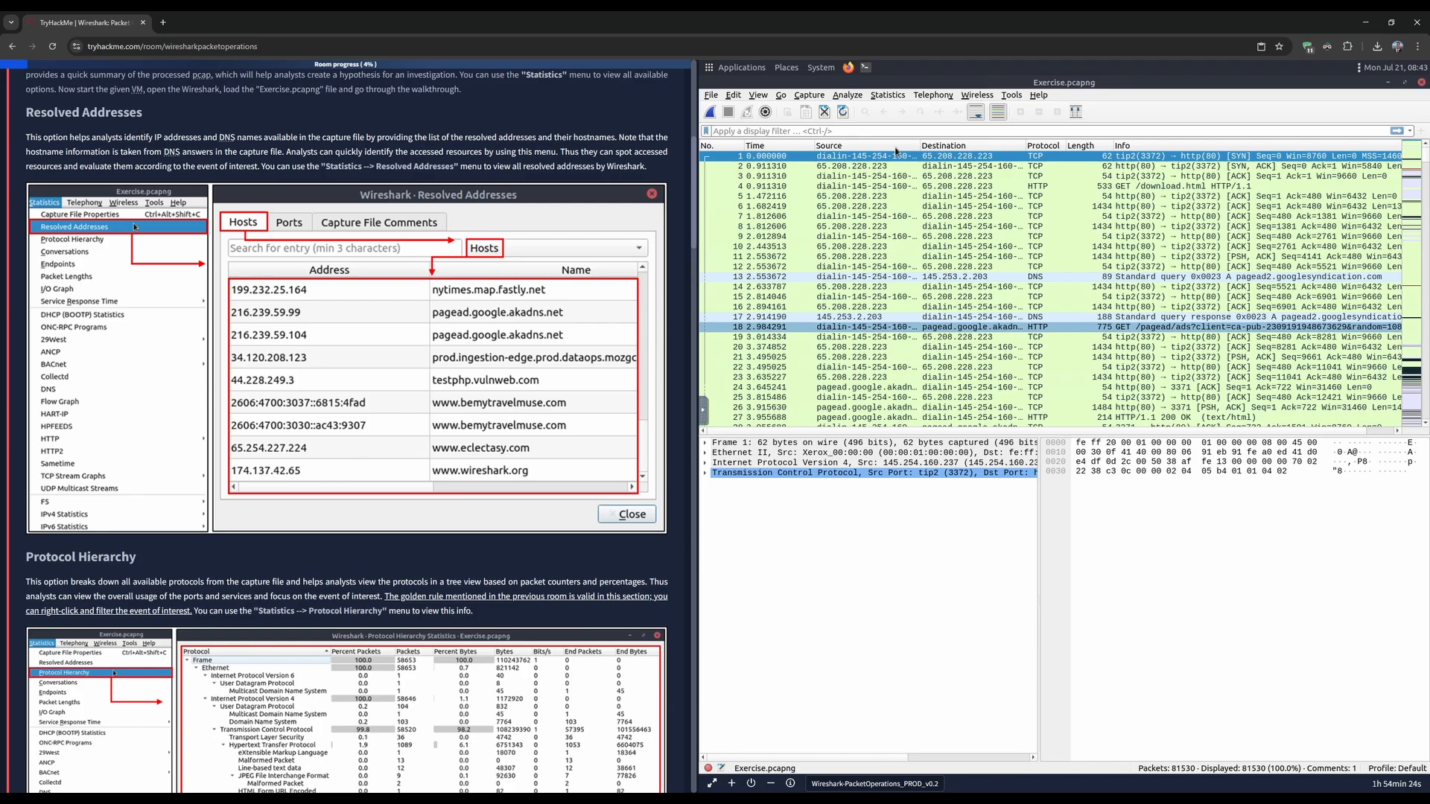
click(896, 96)
click(908, 122)
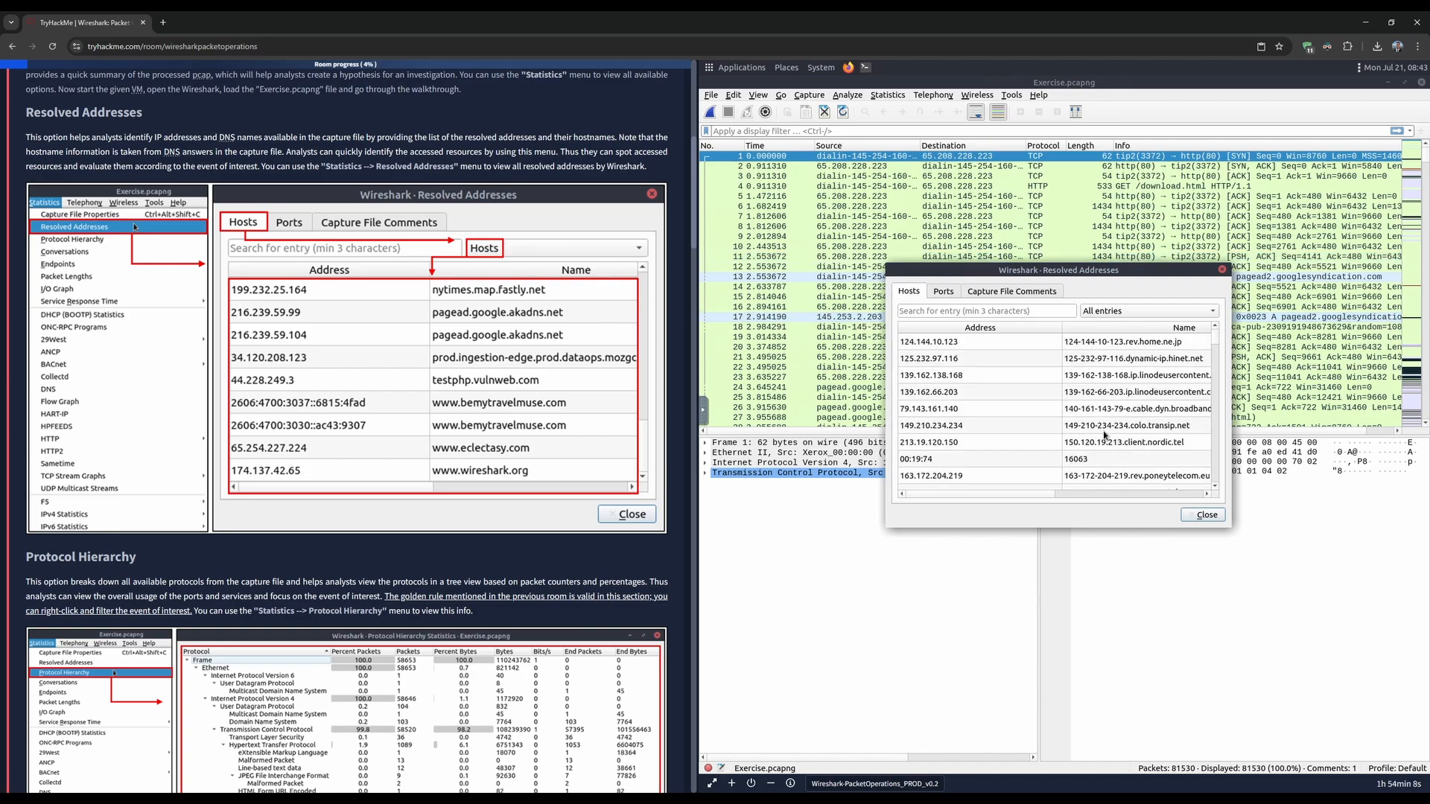
scroll(1104, 436, down, 1)
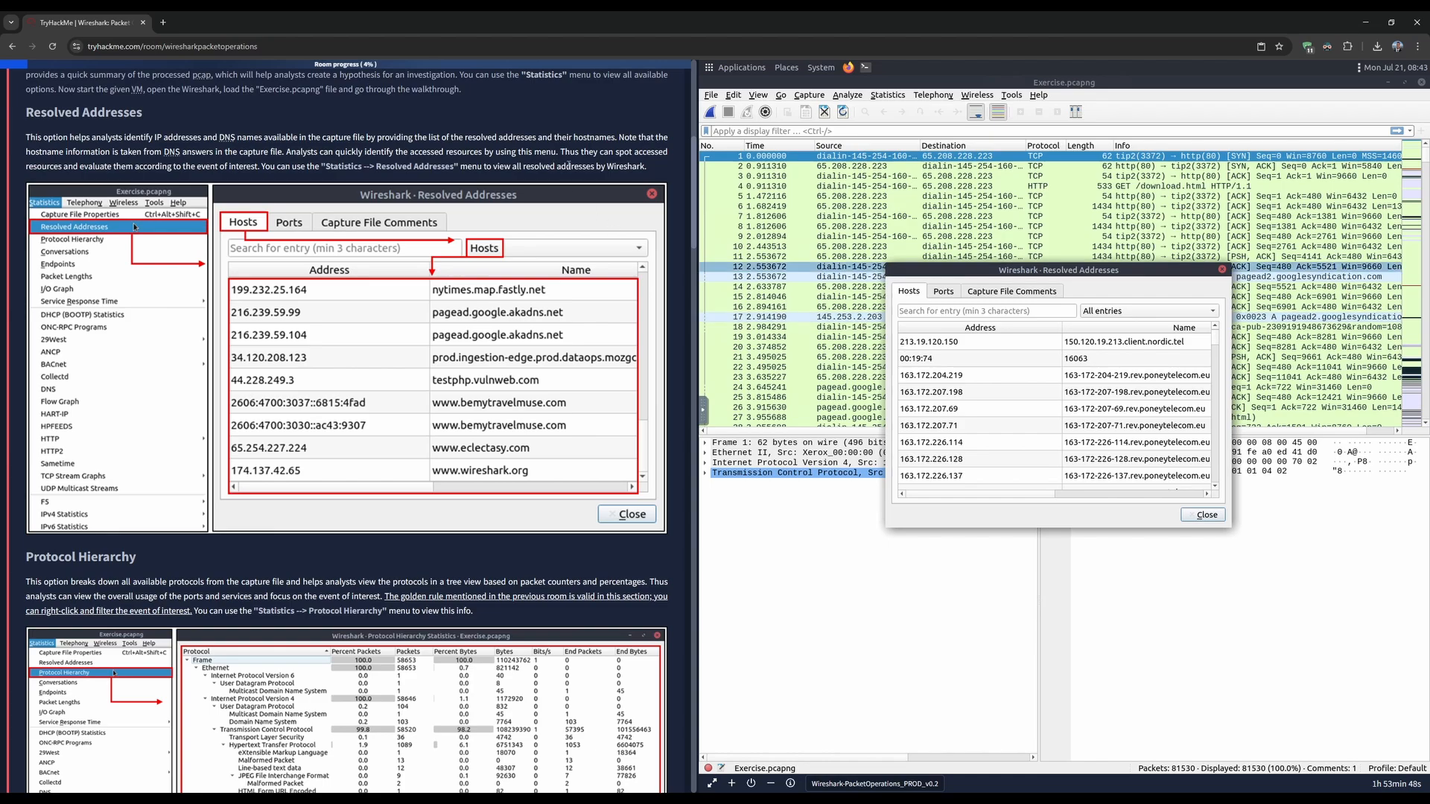
scroll(564, 203, down, 5)
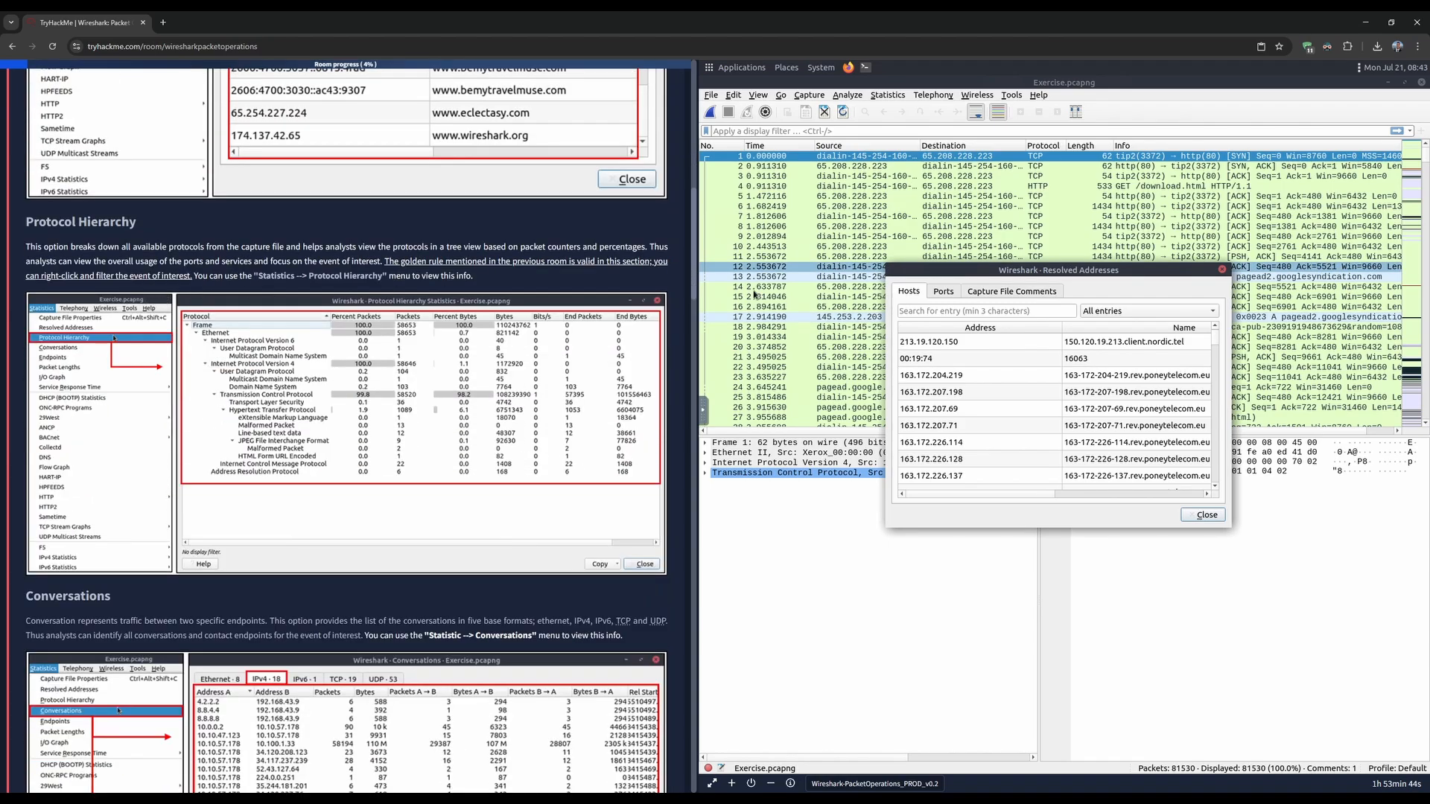
click(1223, 270)
- Review the capture's Protocol Hierarchy statistics through the full protocol tree and close them
click(888, 95)
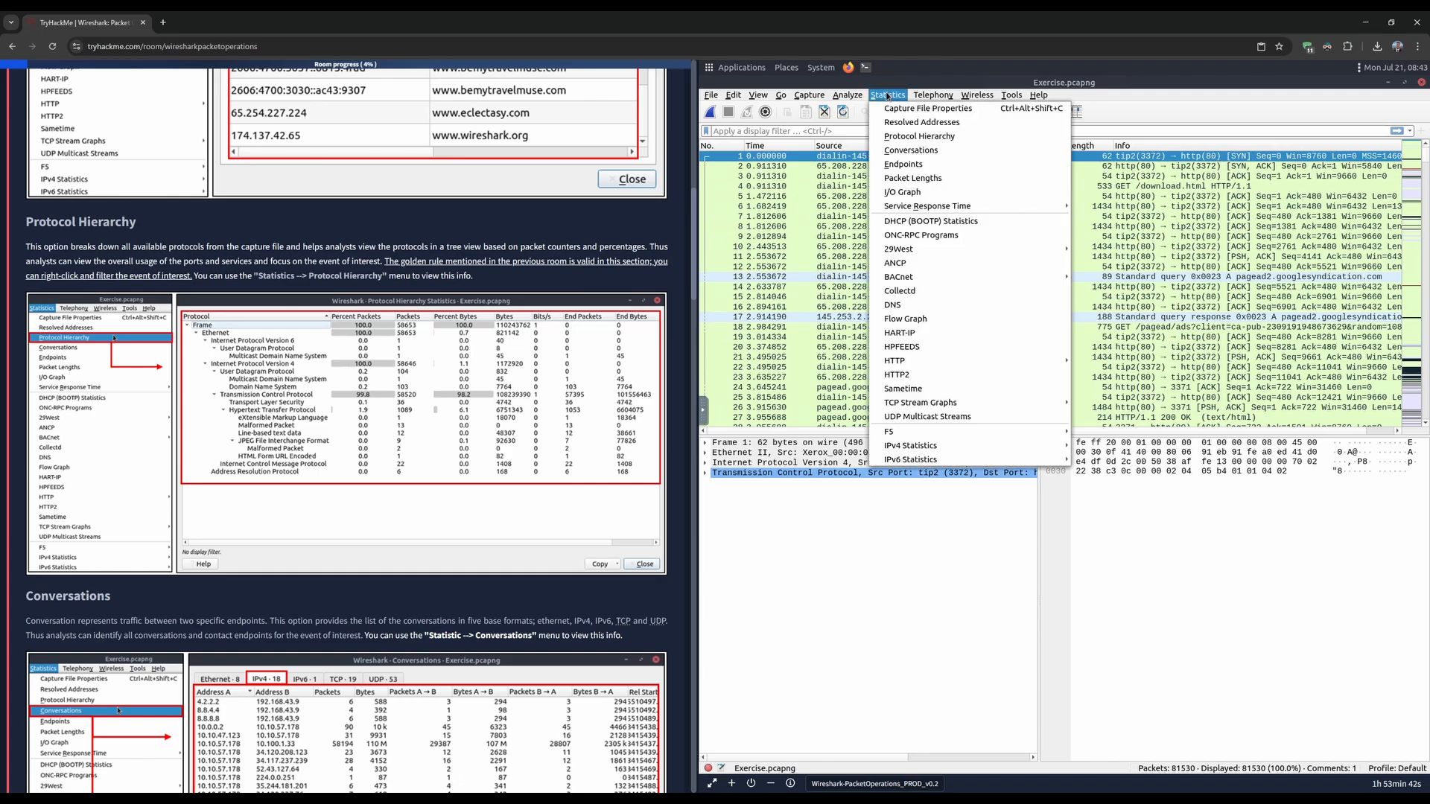
click(910, 136)
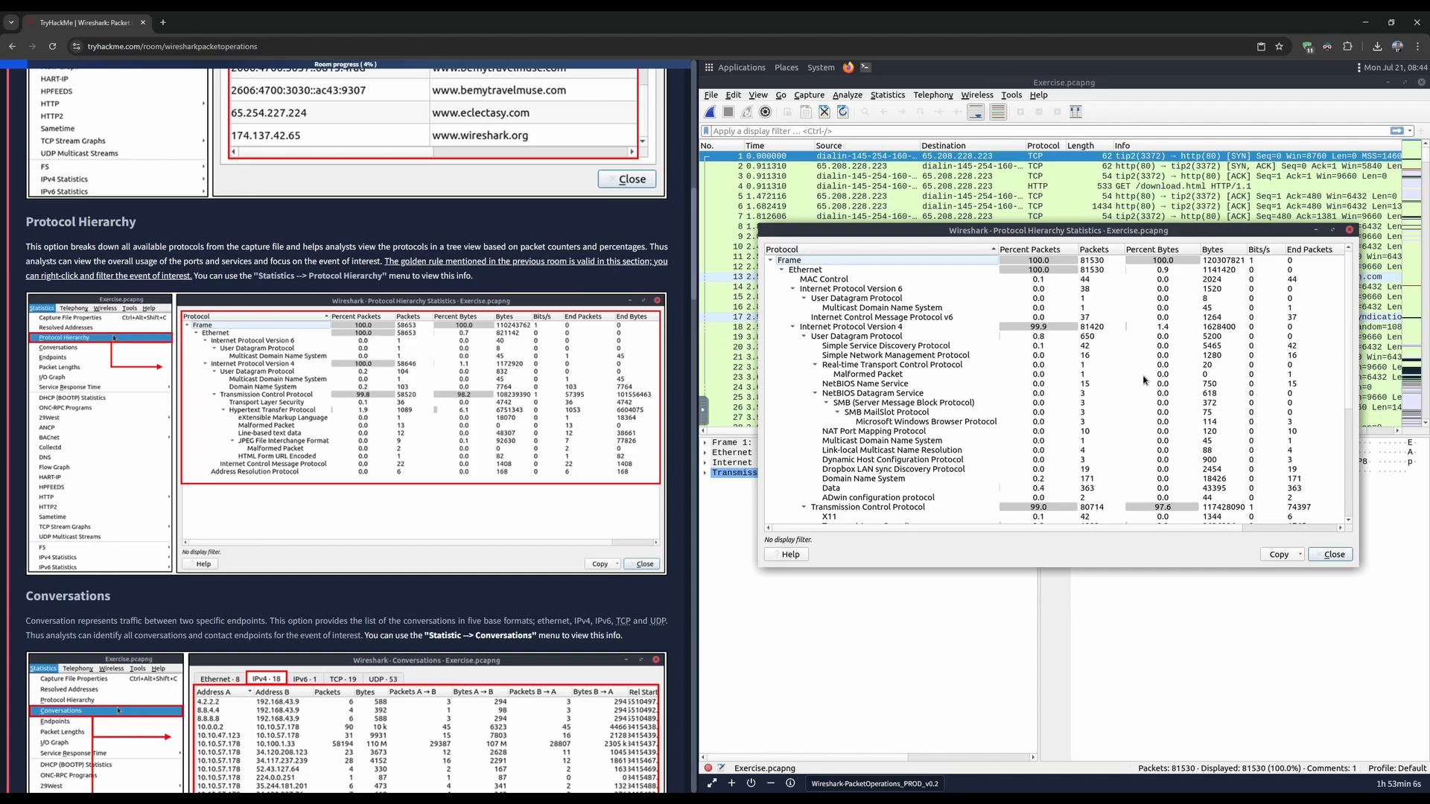
scroll(1152, 392, down, 6)
scroll(1152, 392, up, 6)
scroll(378, 314, down, 2)
scroll(378, 315, down, 3)
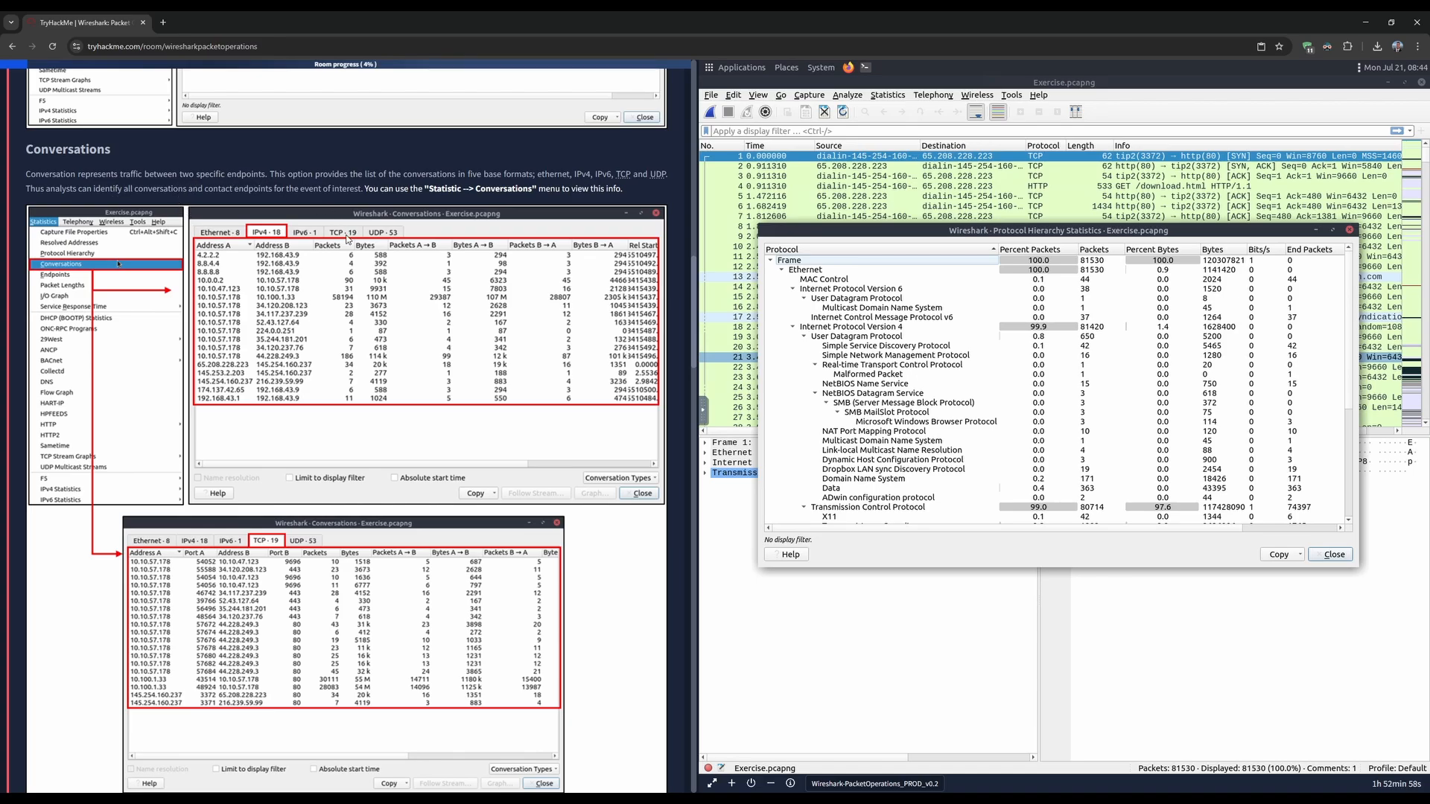
click(1350, 234)
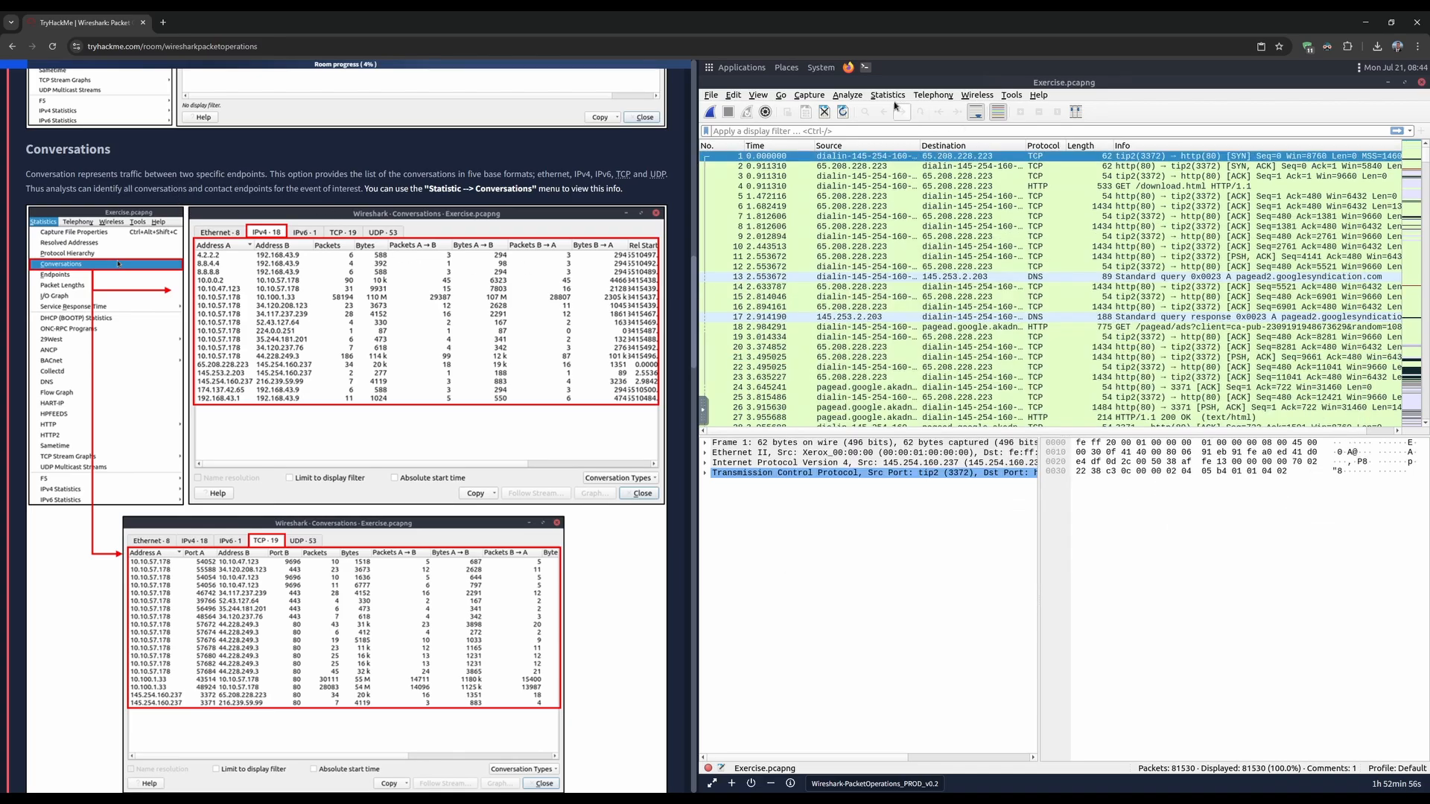
- Examine the capture's Conversations statistics for Ethernet, IPv4, IPv6, TCP and UDP, and close them
click(888, 95)
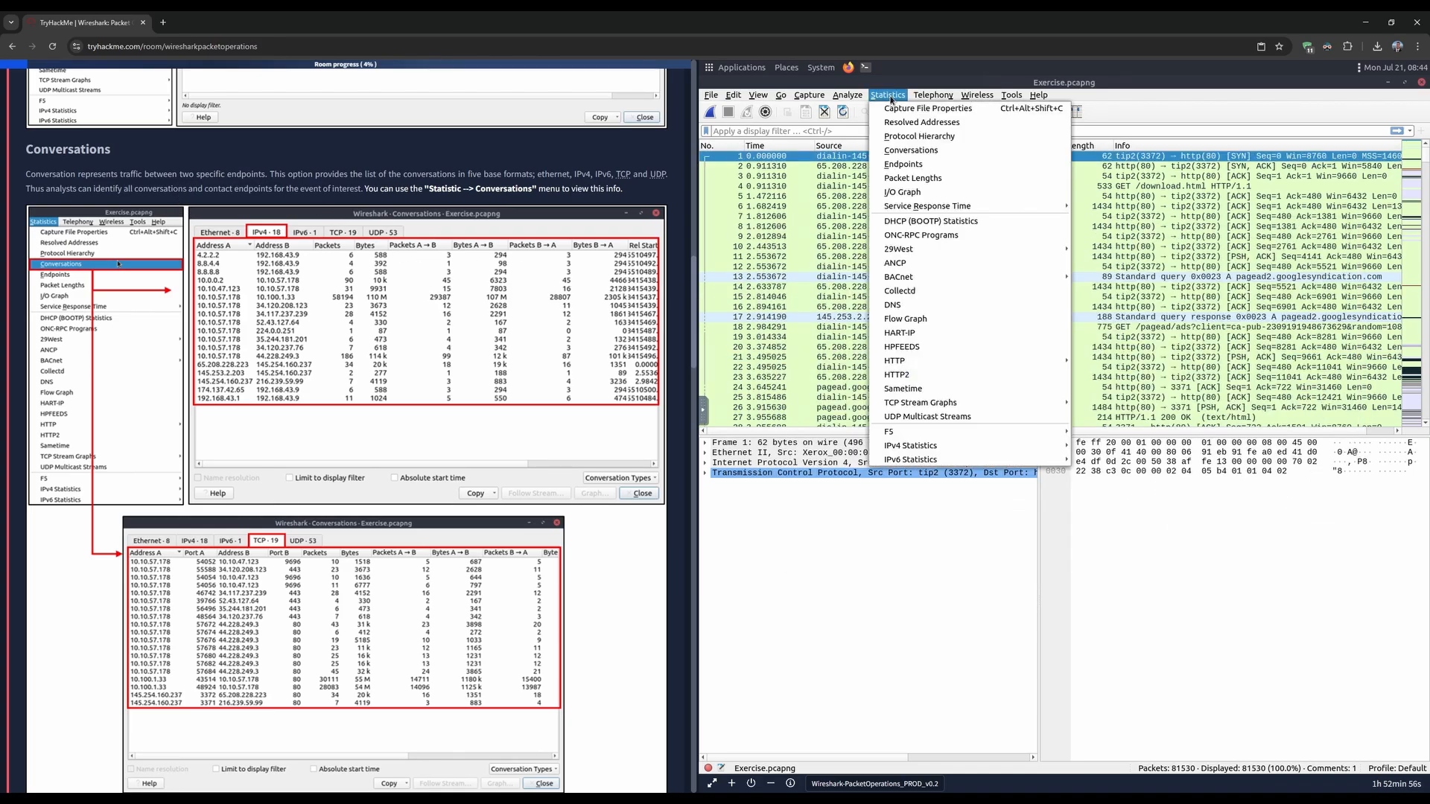
click(910, 150)
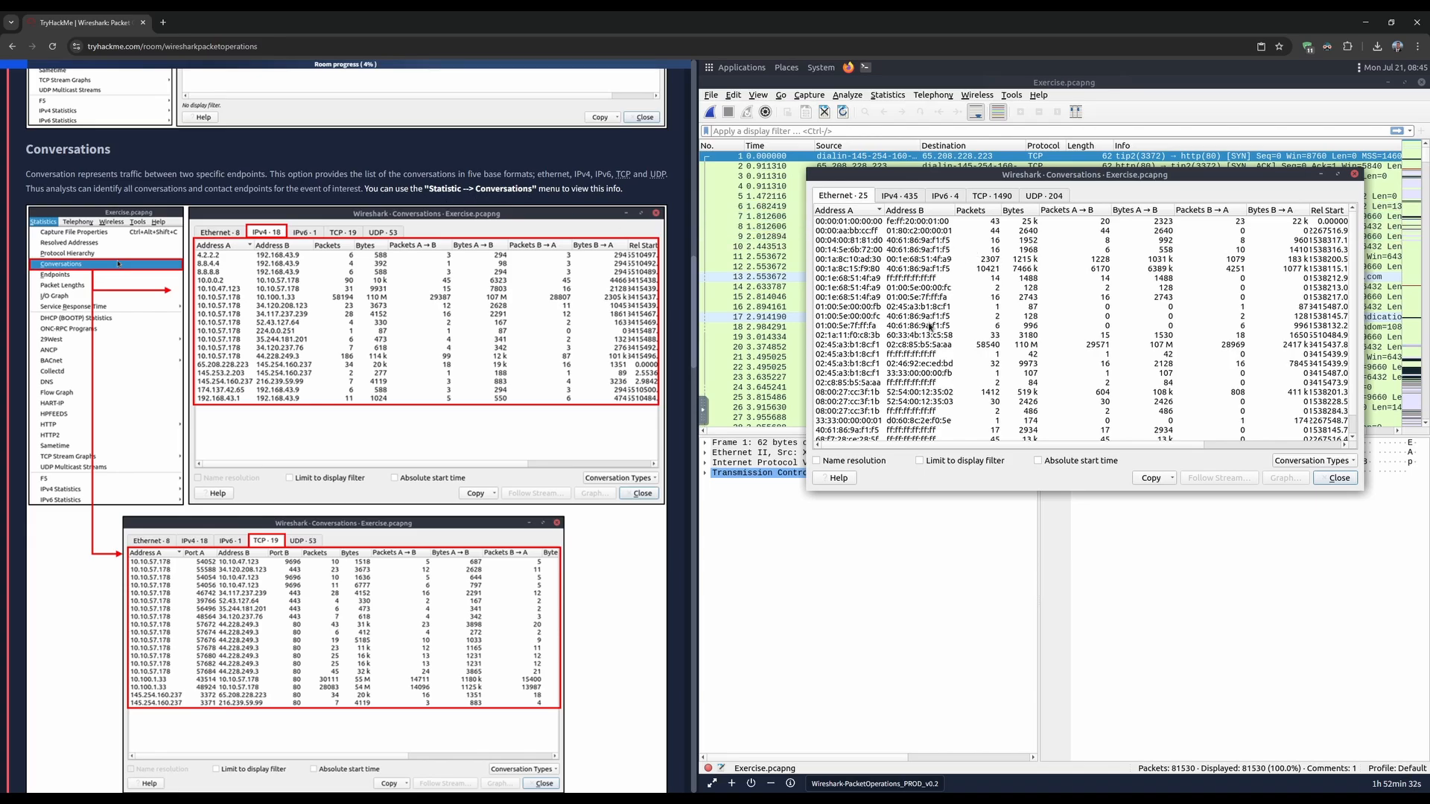
drag(1079, 179, 1043, 223)
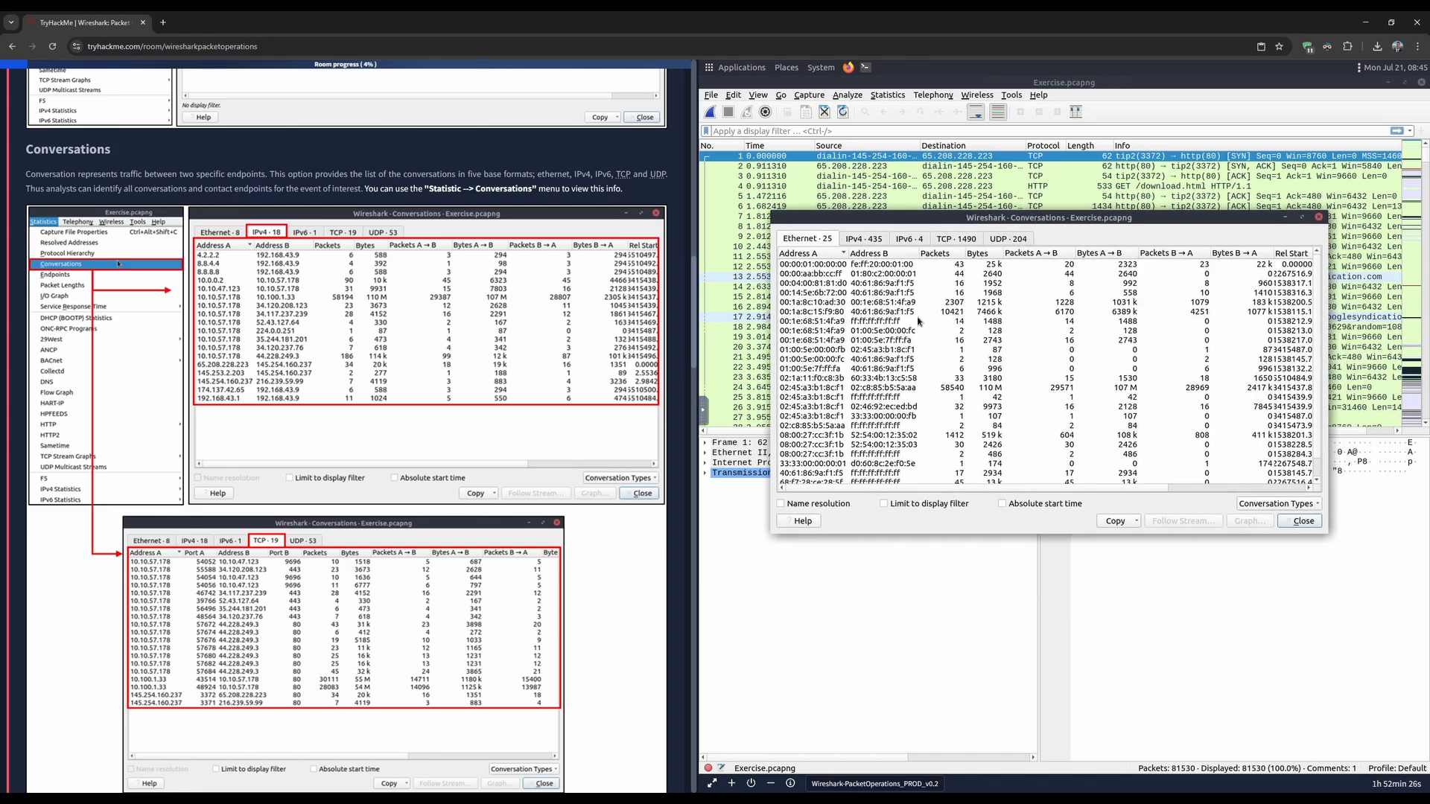
click(866, 239)
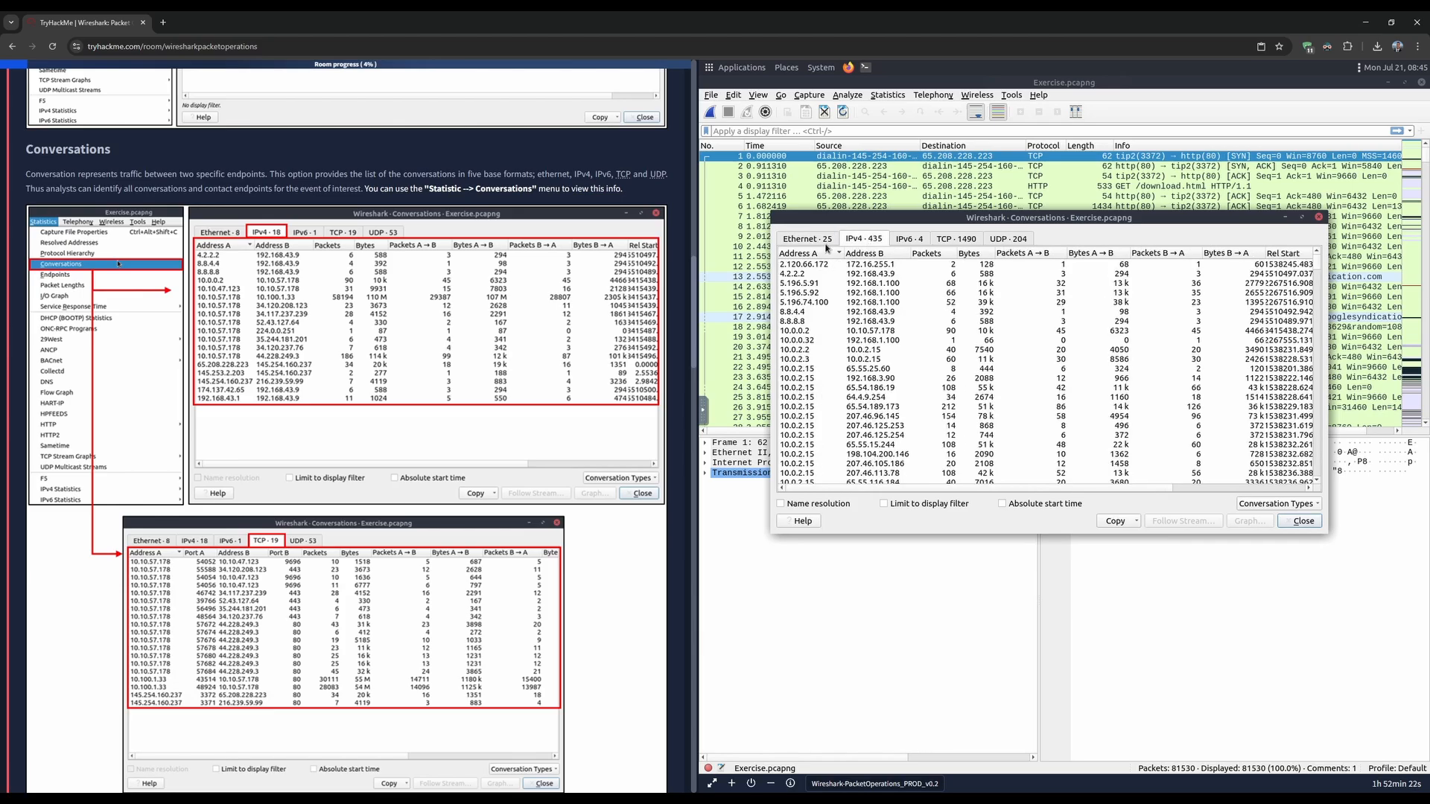
click(826, 244)
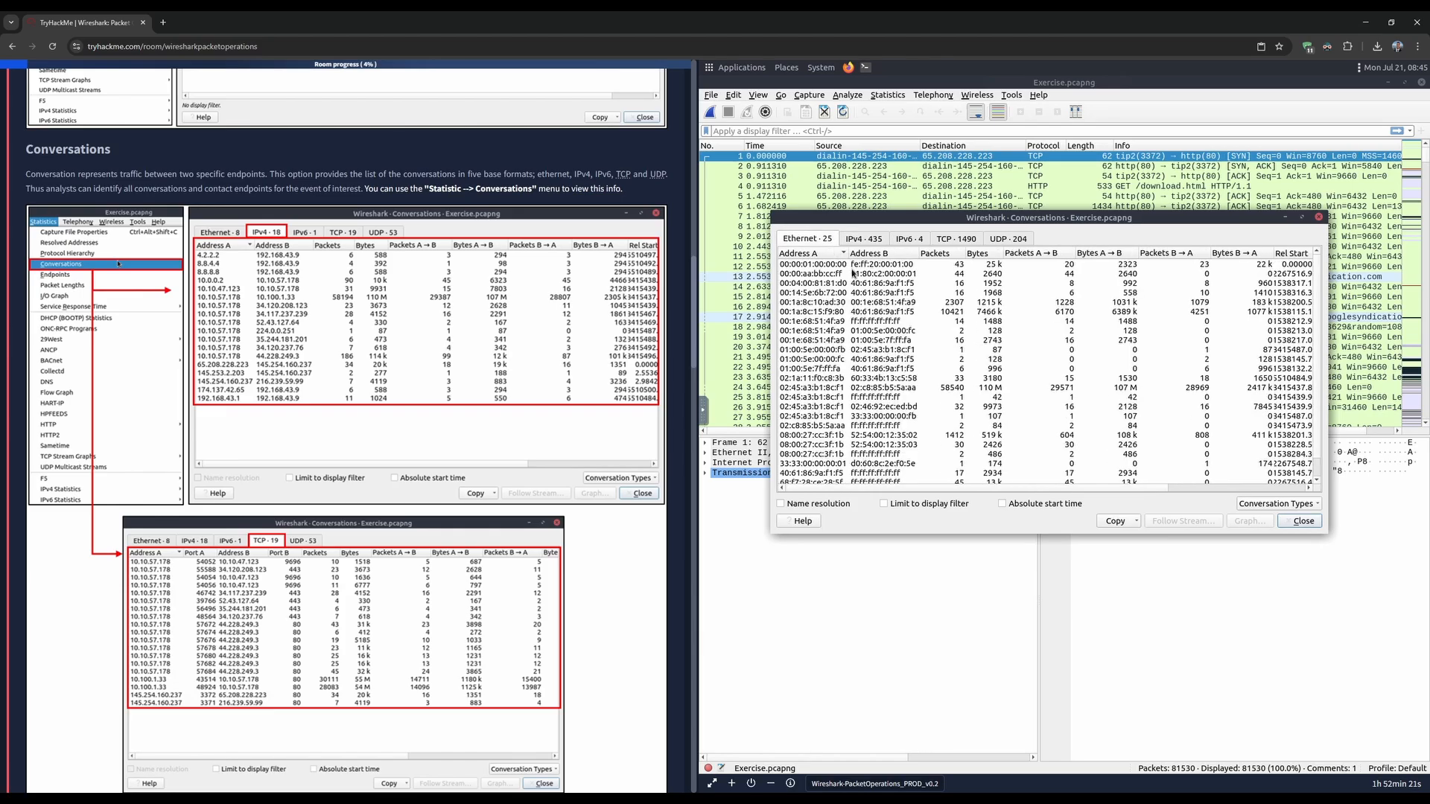
click(864, 242)
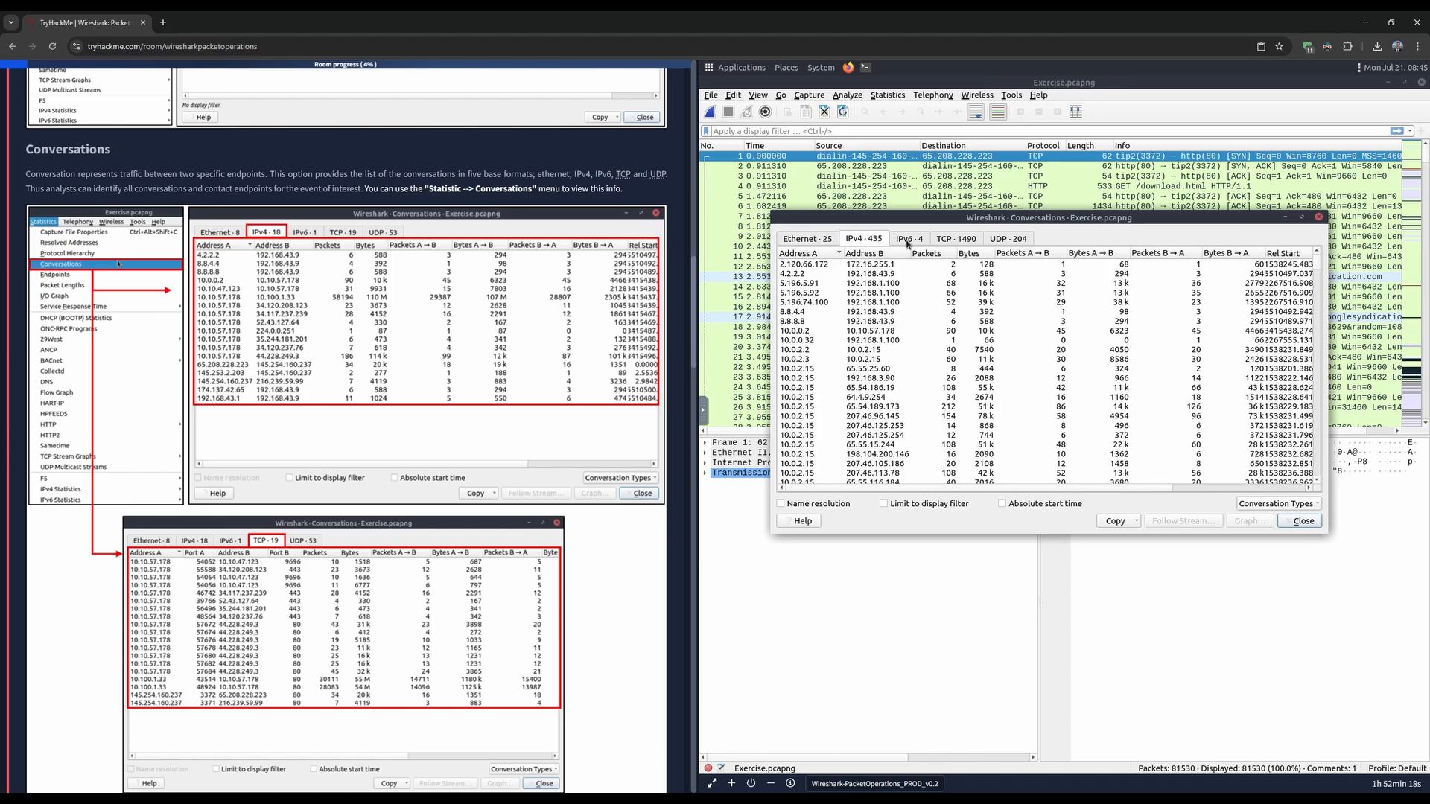
click(909, 241)
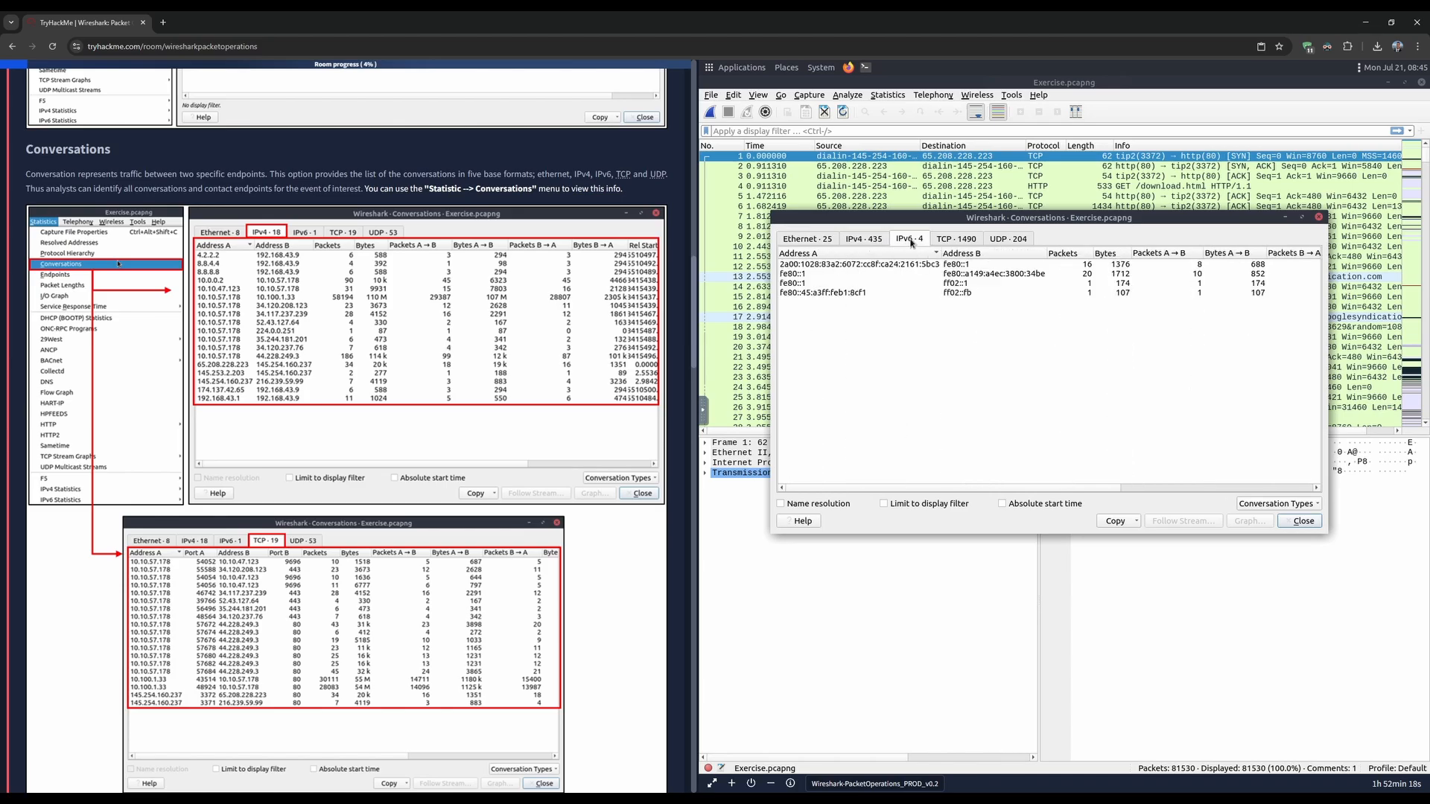
click(955, 240)
click(1004, 240)
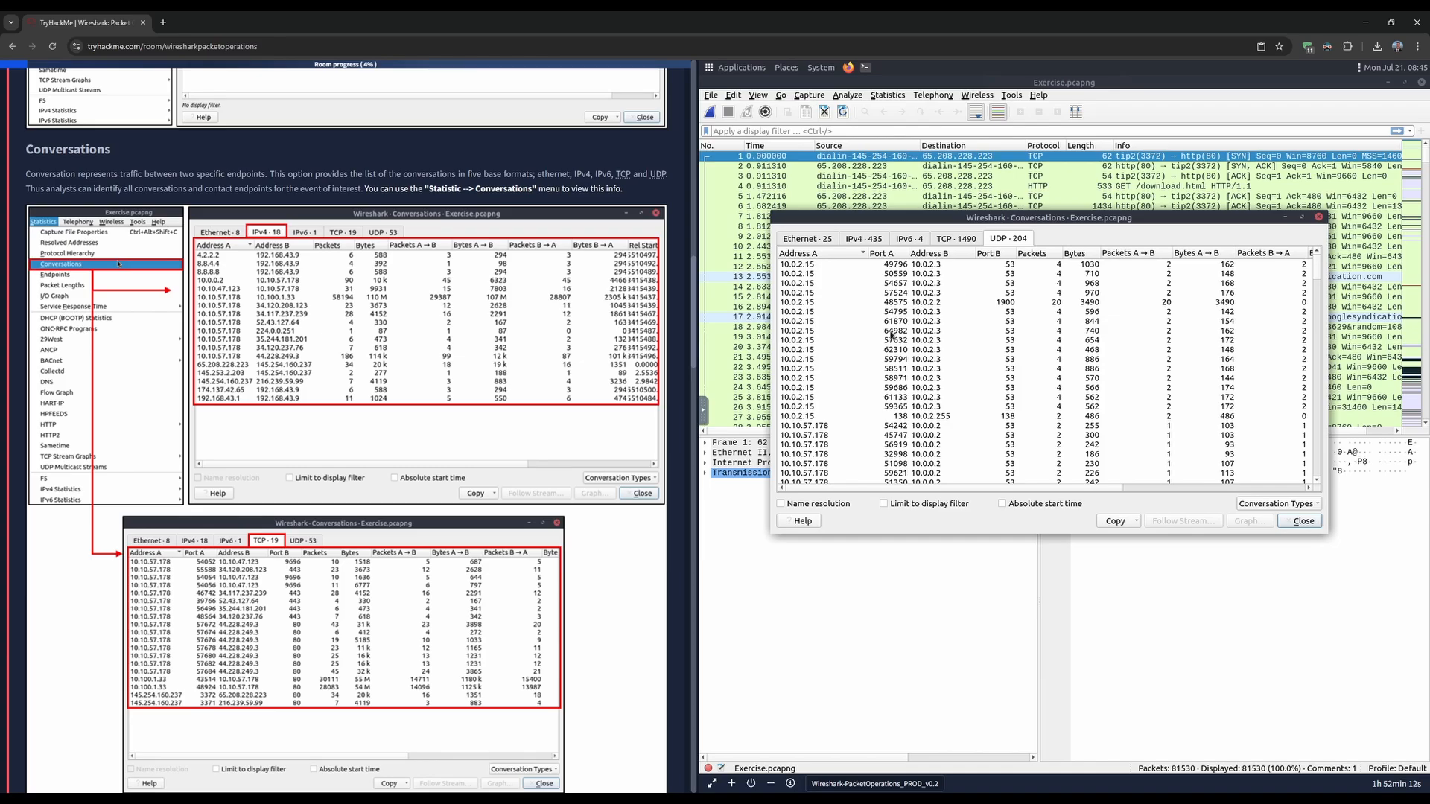
scroll(332, 343, down, 8)
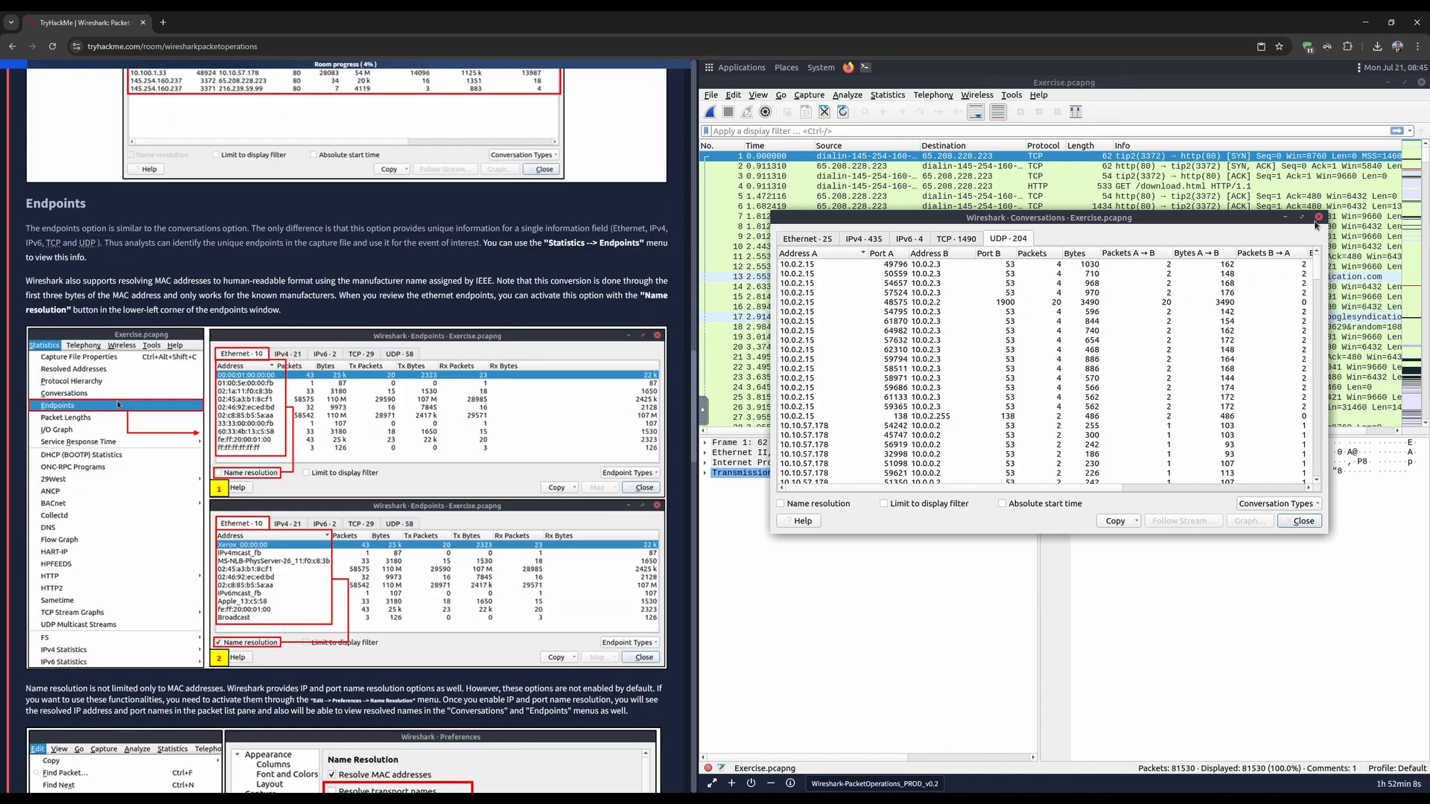
click(901, 132)
- Show the capture's Endpoints statistics with name resolution enabled, review the Ethernet entries, and close the window
click(888, 94)
click(894, 165)
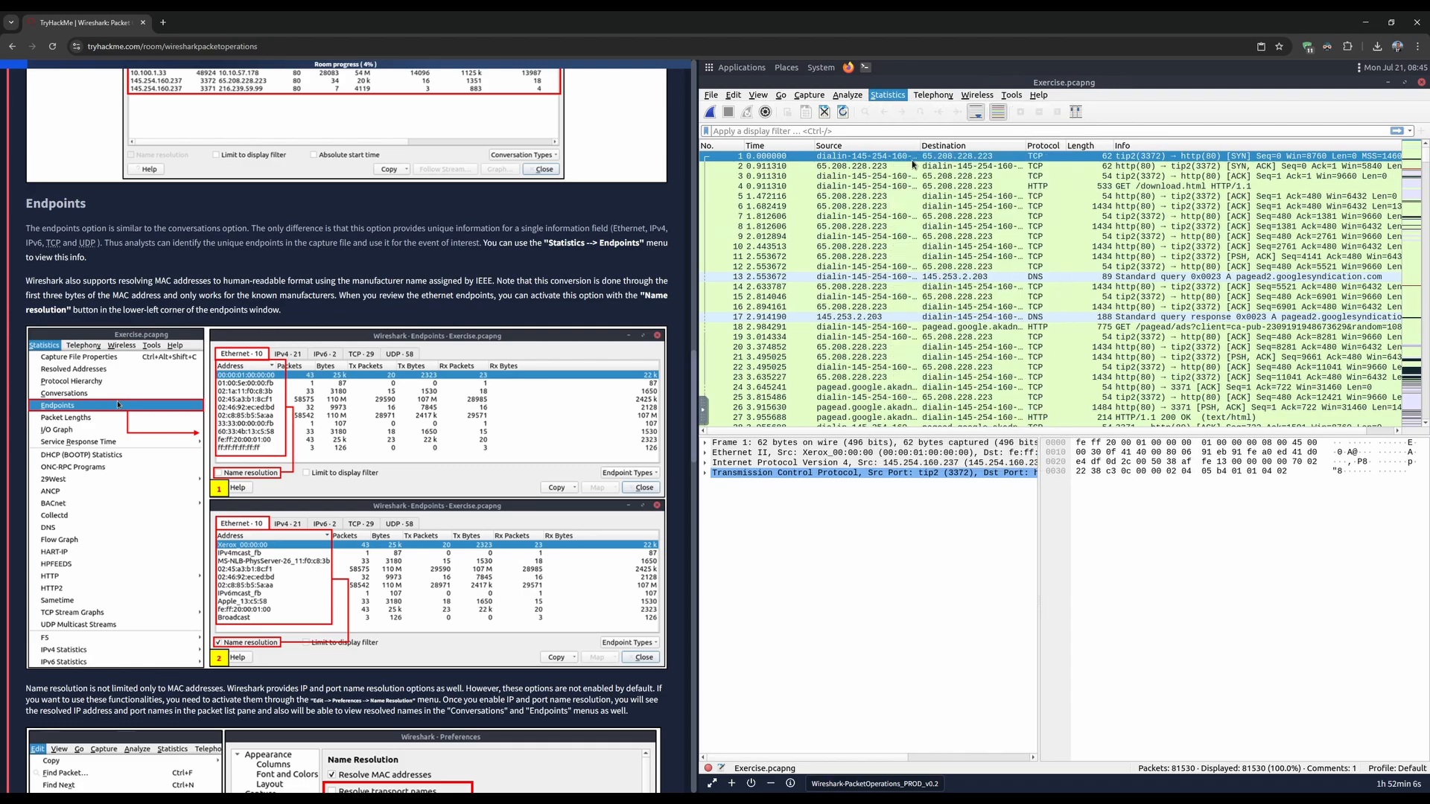
scroll(246, 337, down, 1)
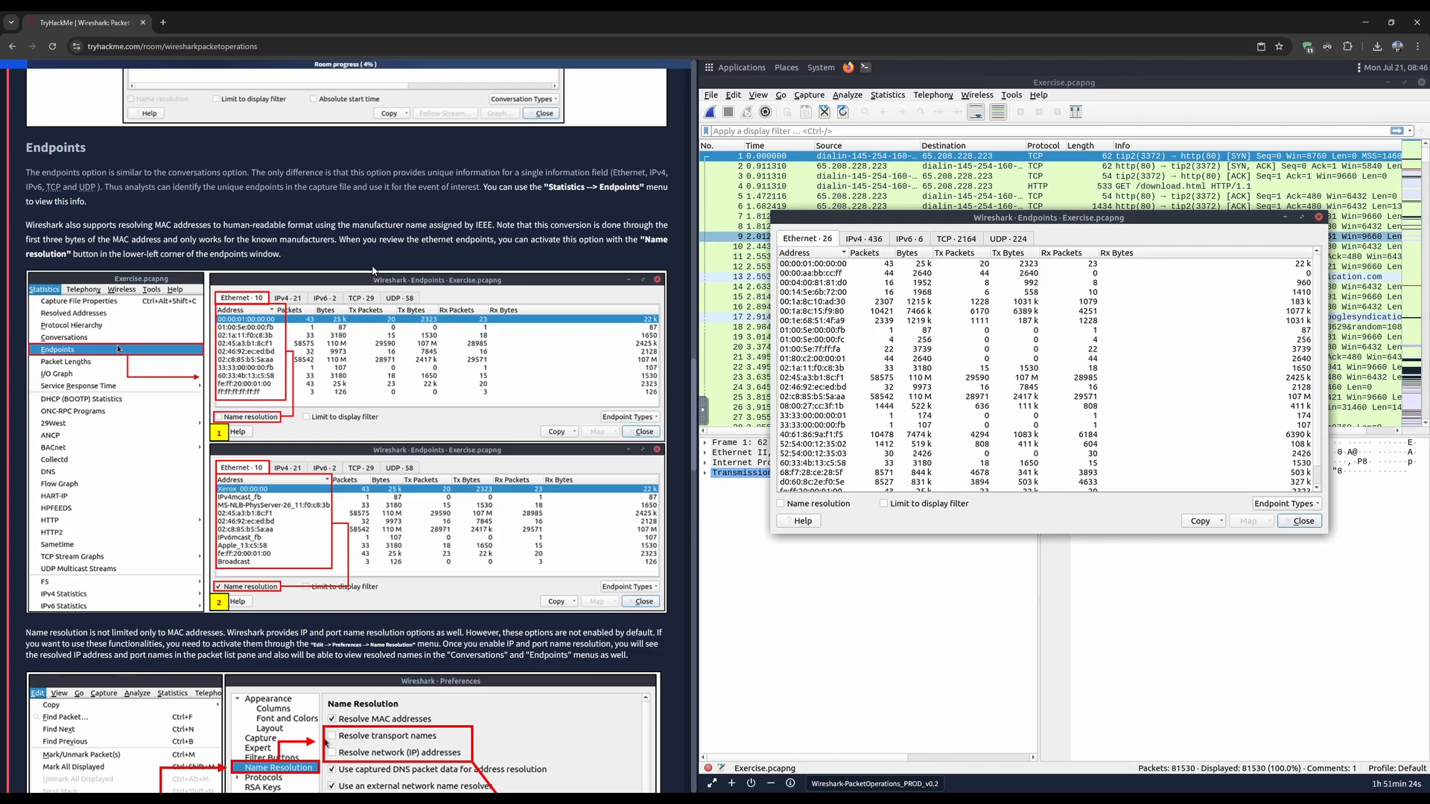
click(825, 504)
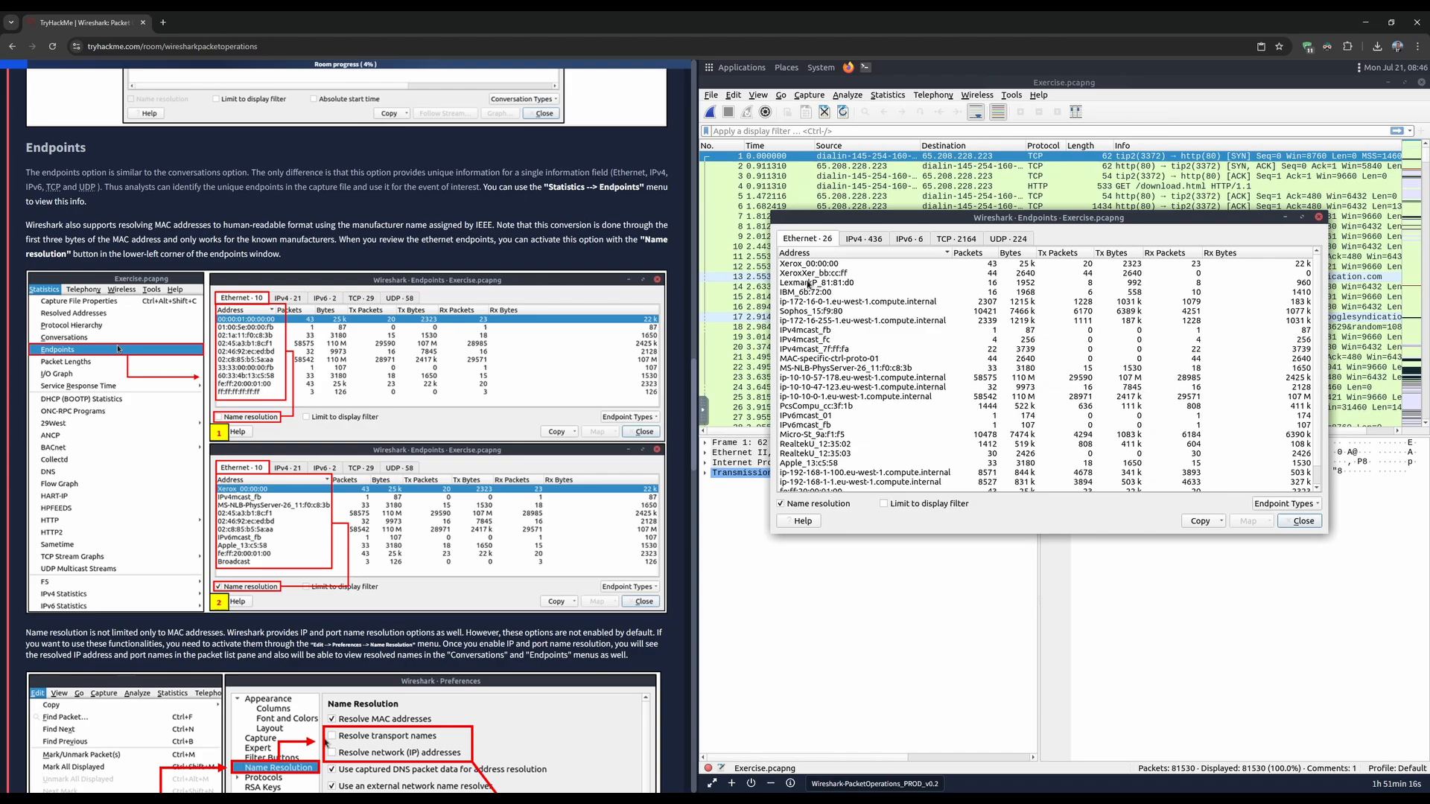
scroll(840, 374, down, 1)
scroll(852, 404, up, 1)
click(858, 331)
scroll(854, 356, down, 1)
scroll(851, 365, up, 1)
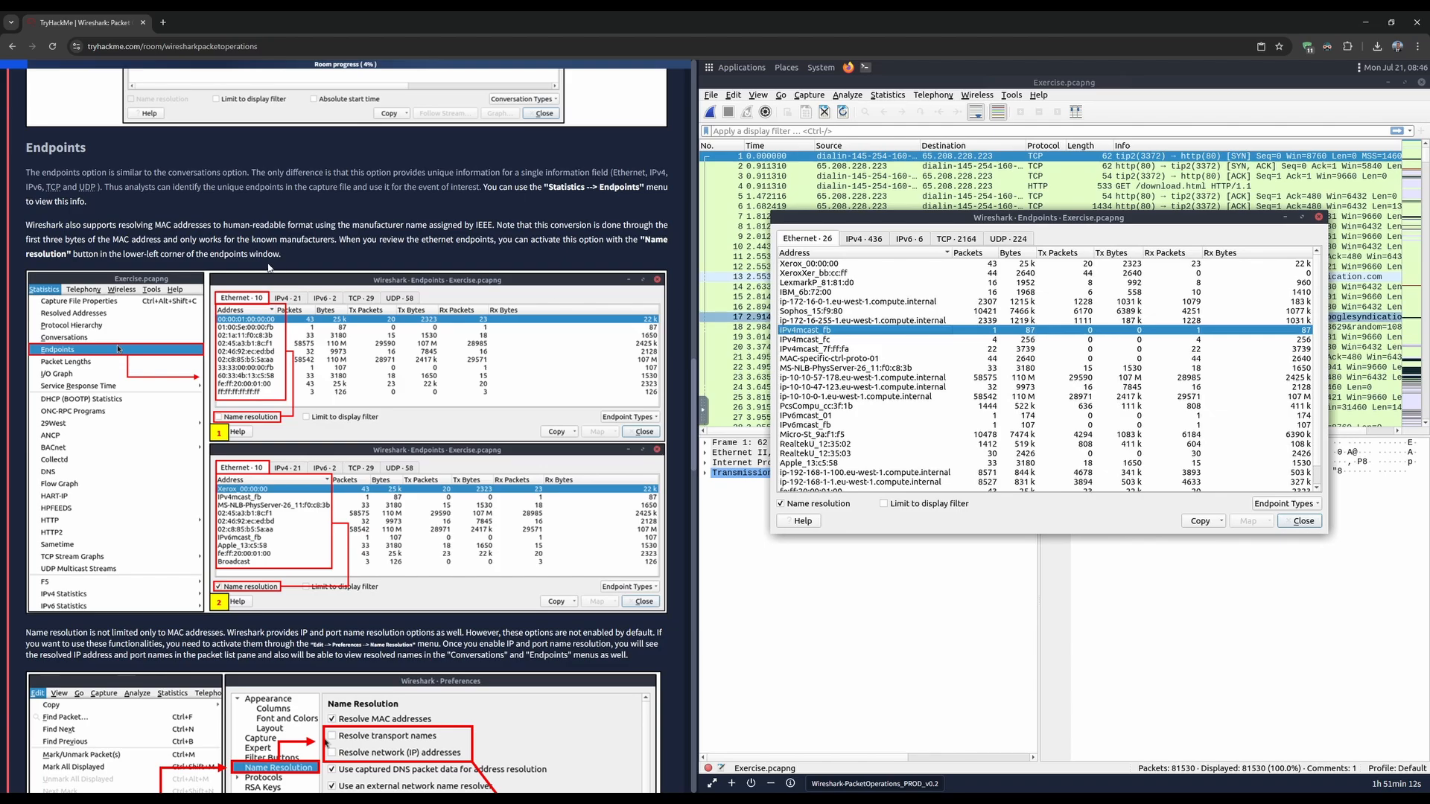
scroll(132, 350, down, 4)
scroll(132, 350, down, 2)
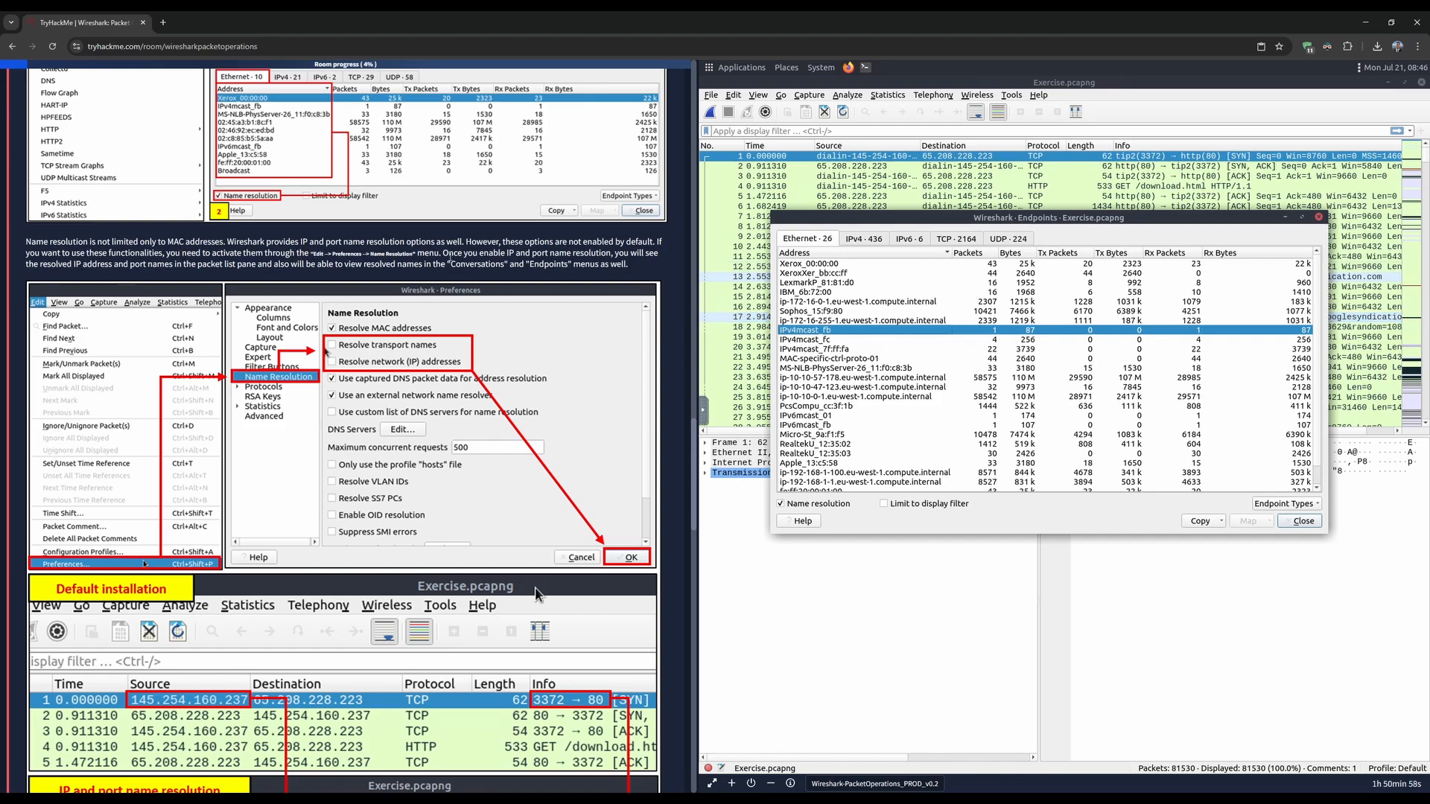
click(1302, 520)
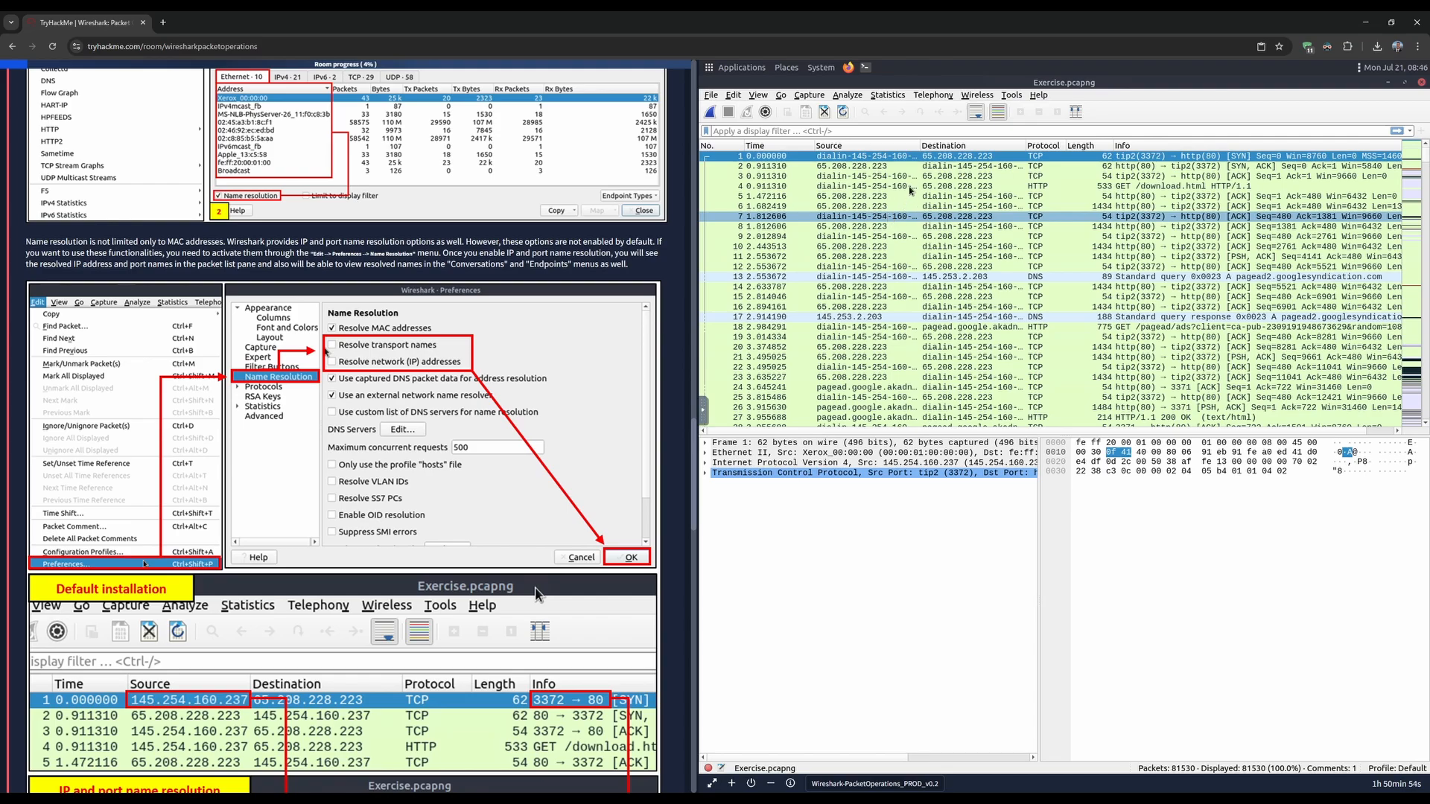
- Check the Name Resolution preferences, accept them as they are, and inspect the resolved addresses and ports in the packet list
click(733, 95)
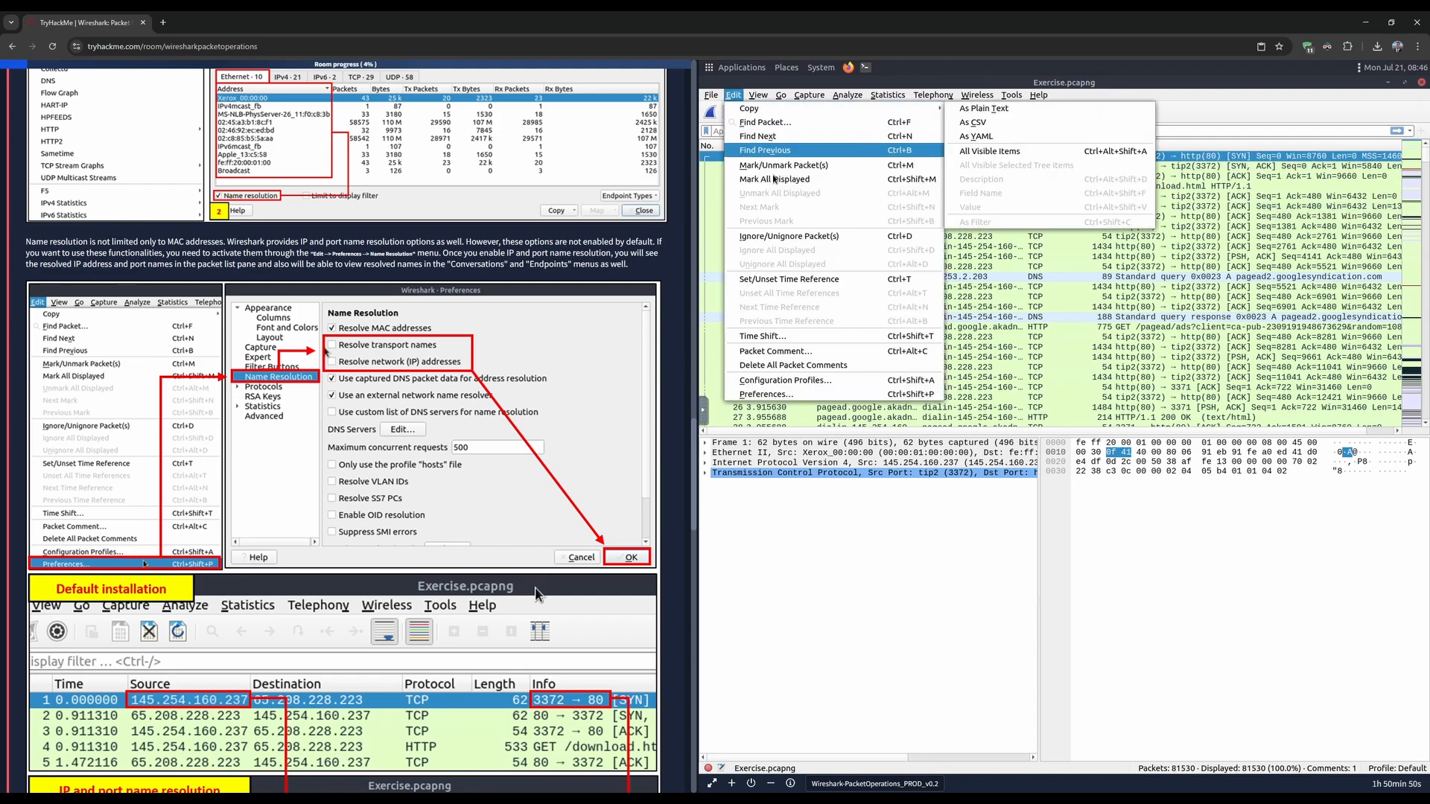
click(775, 399)
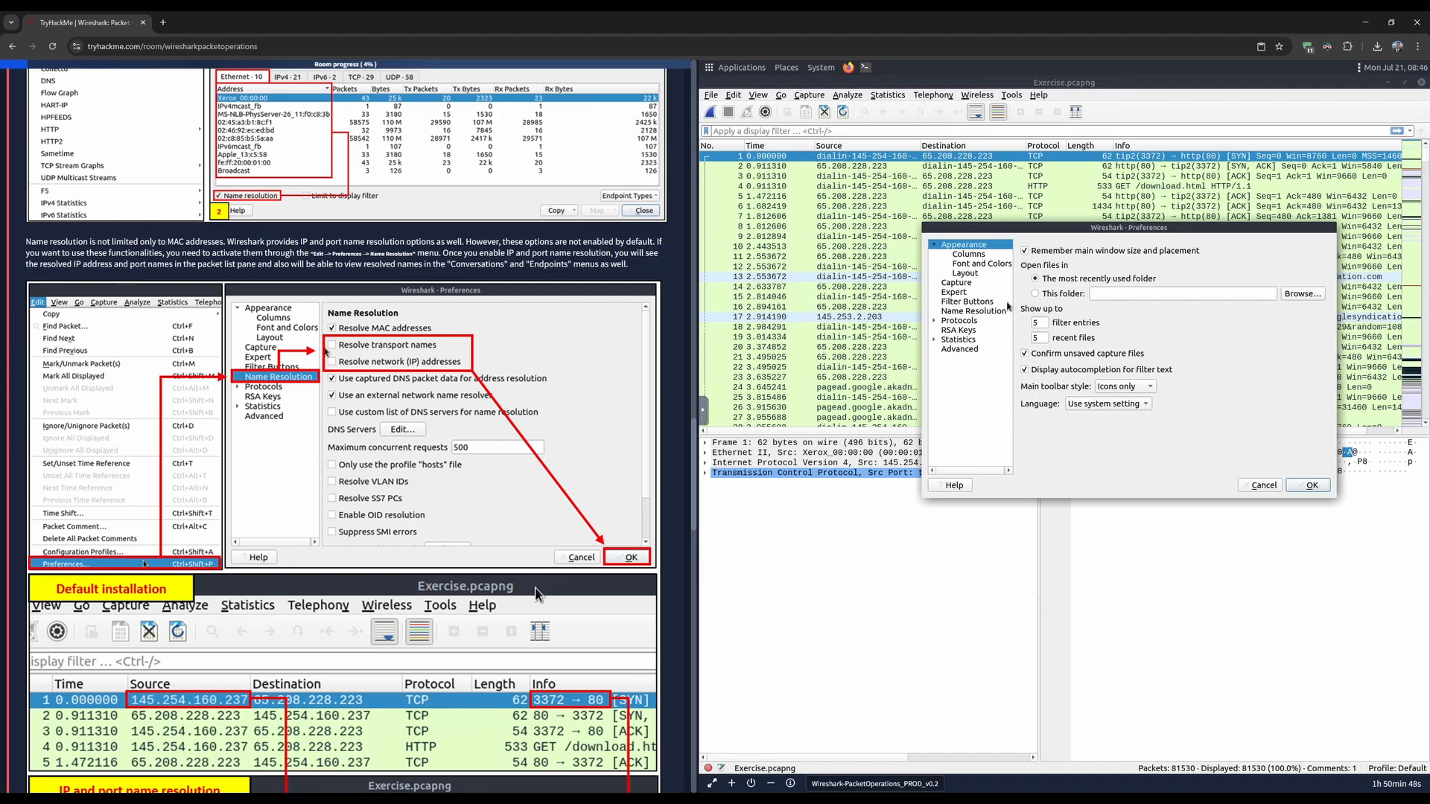
click(968, 310)
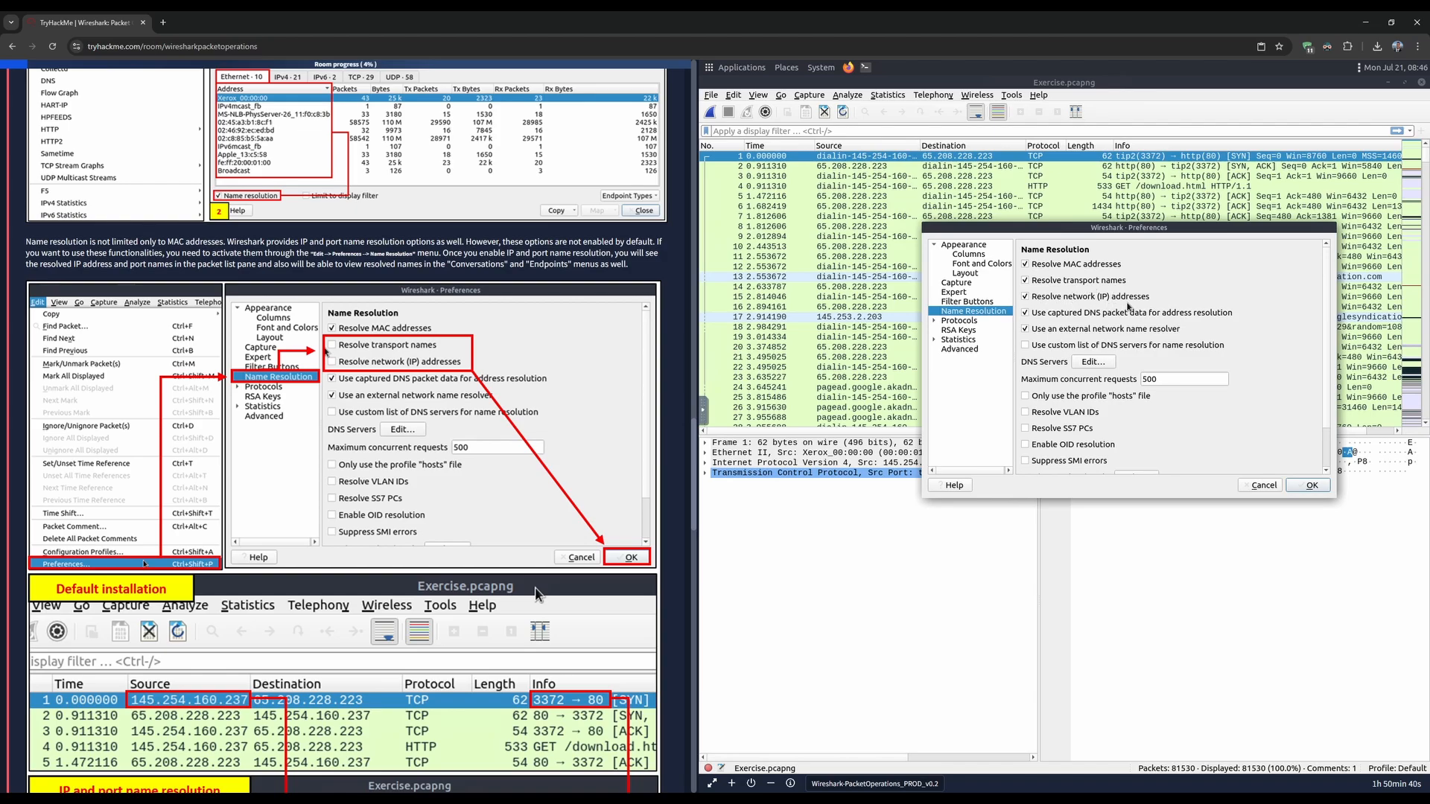
click(1312, 485)
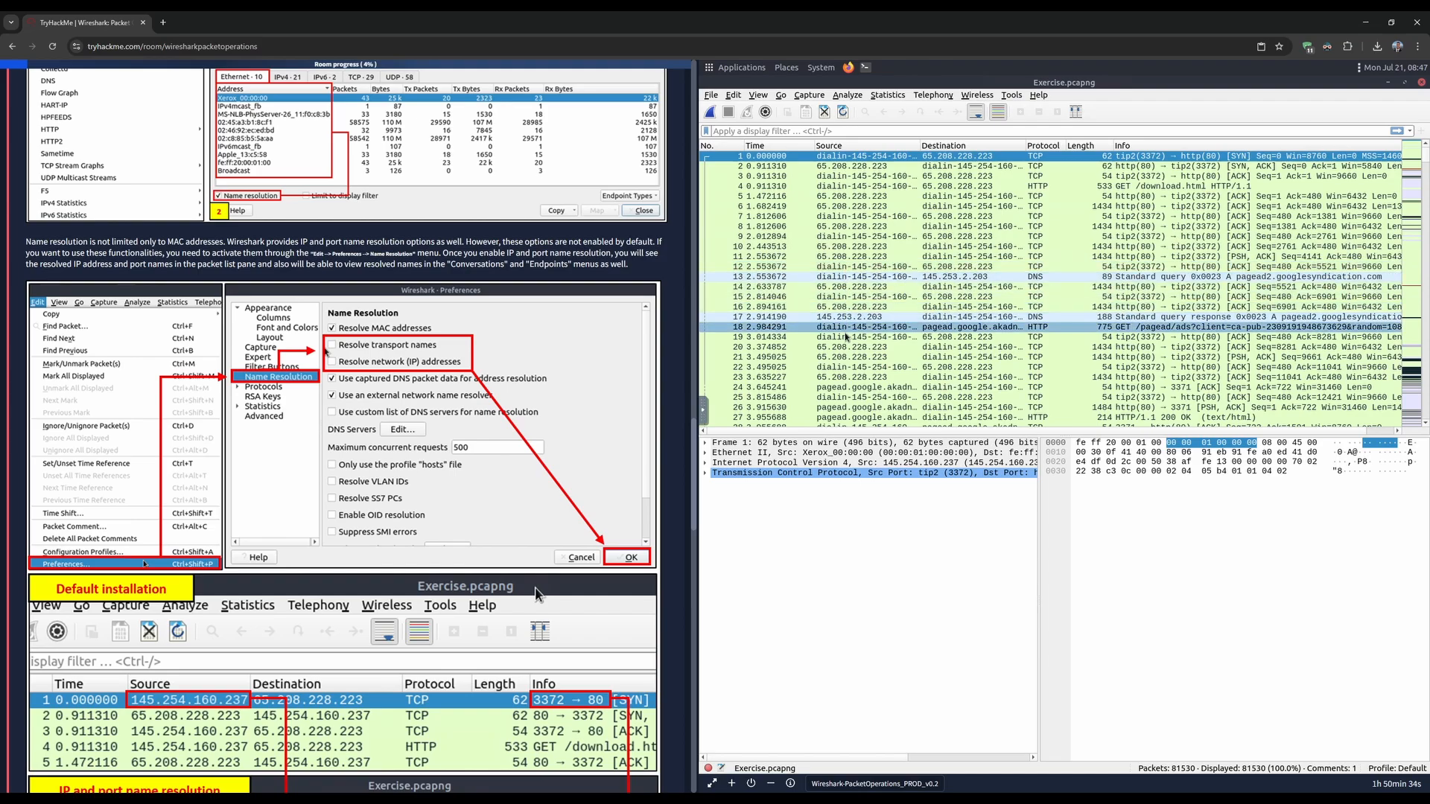
scroll(845, 369, down, 2)
scroll(844, 369, down, 4)
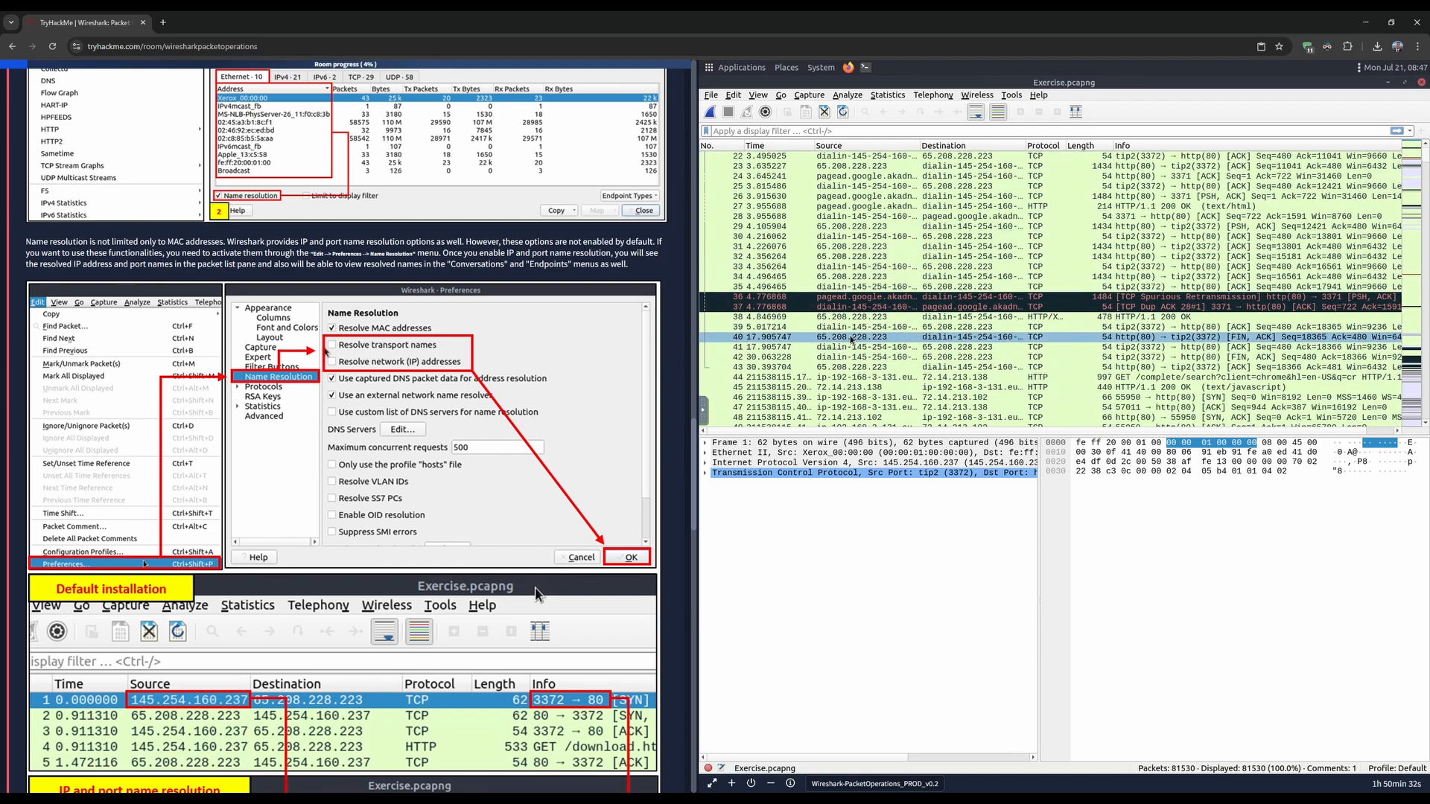
scroll(856, 348, up, 6)
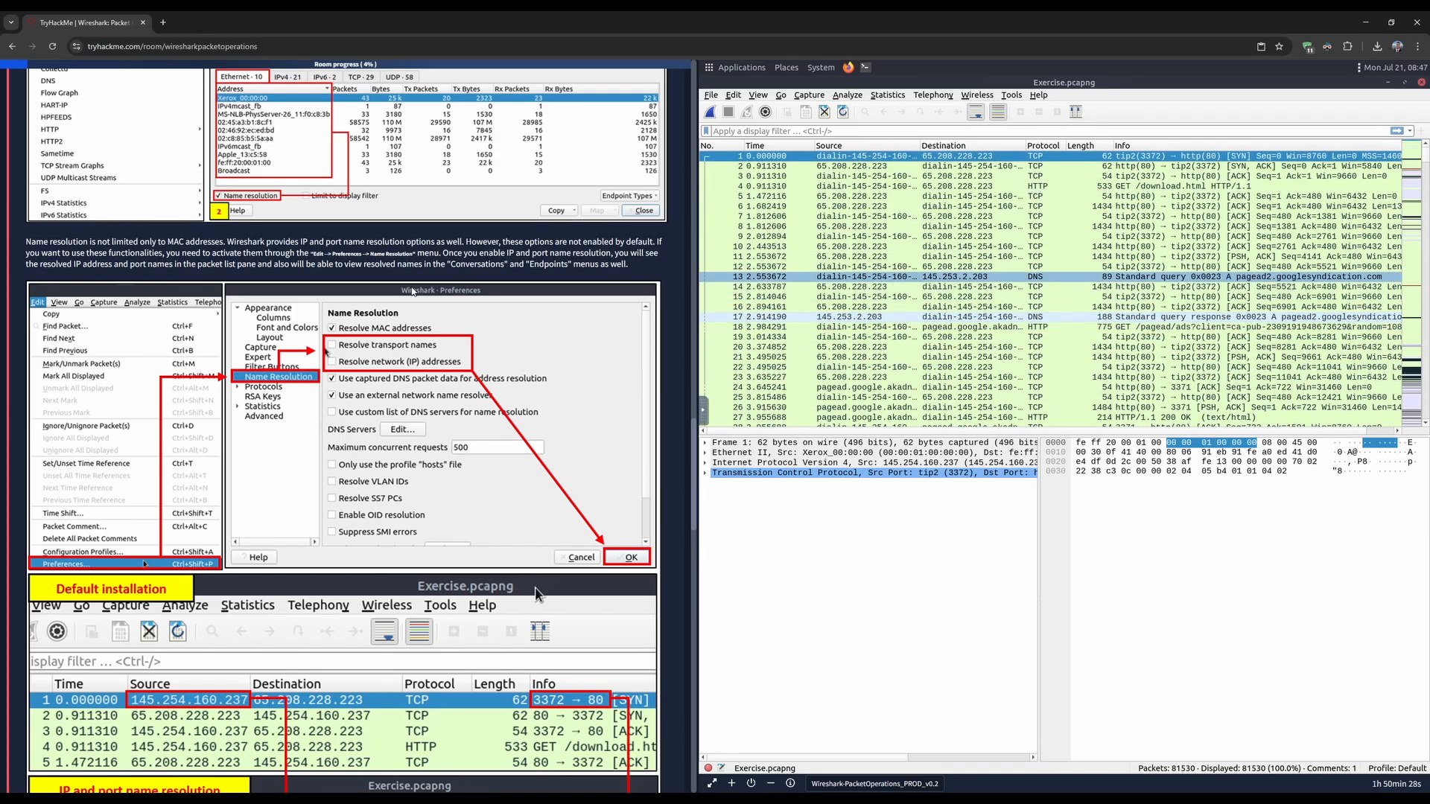
- Read the task's comparison of the default view with IP and port name resolution, including the Endpoints example
scroll(215, 330, down, 7)
scroll(216, 335, down, 3)
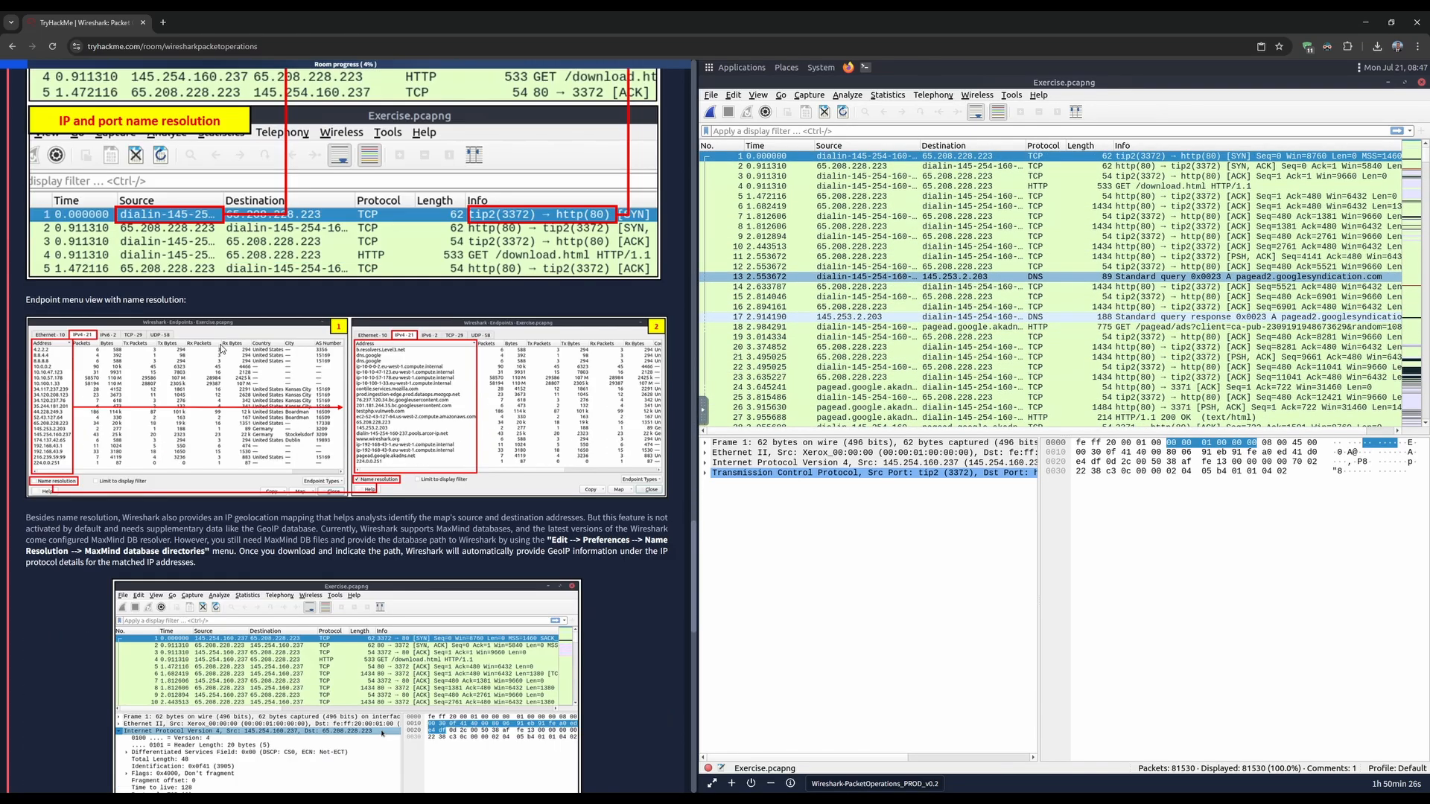
scroll(202, 336, up, 5)
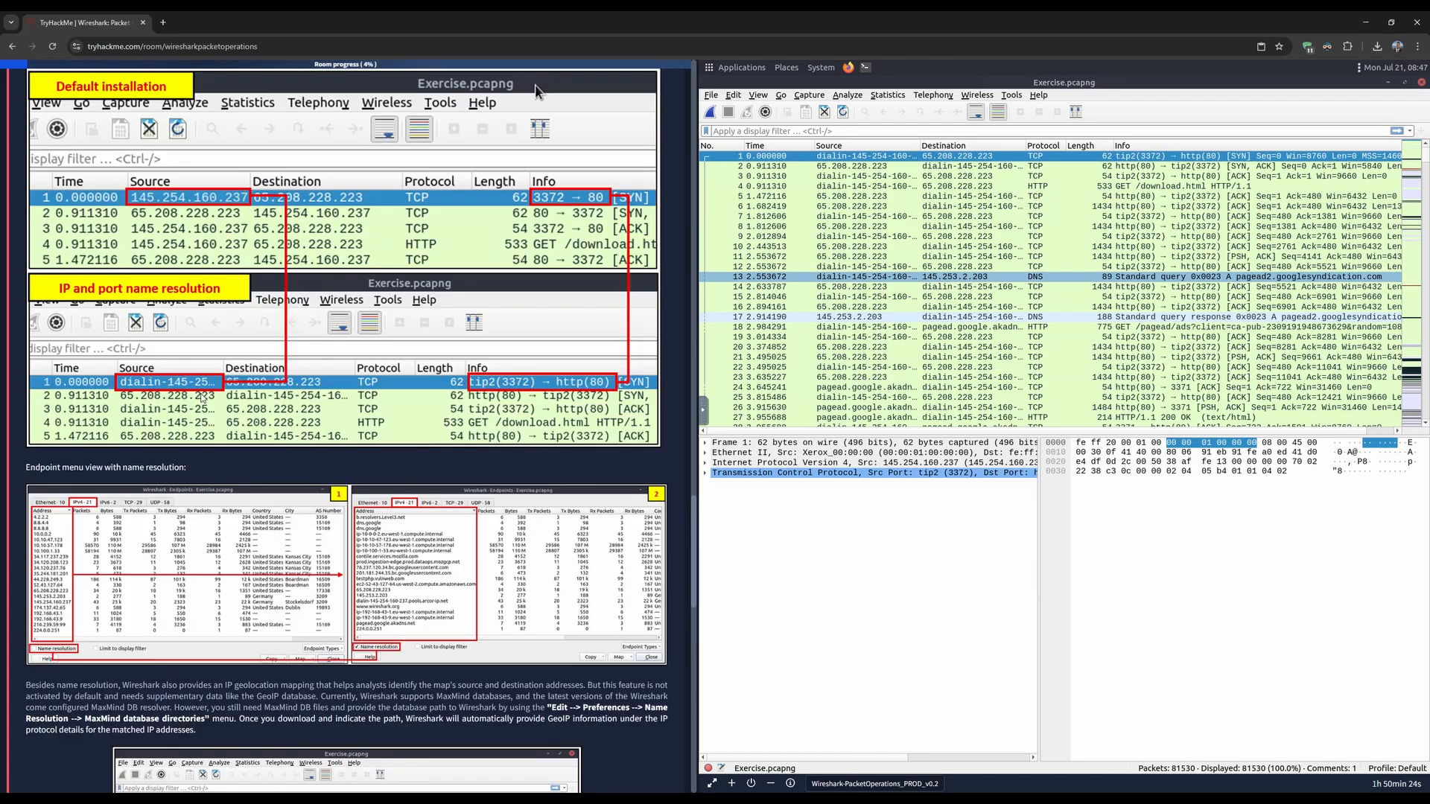
scroll(188, 395, up, 1)
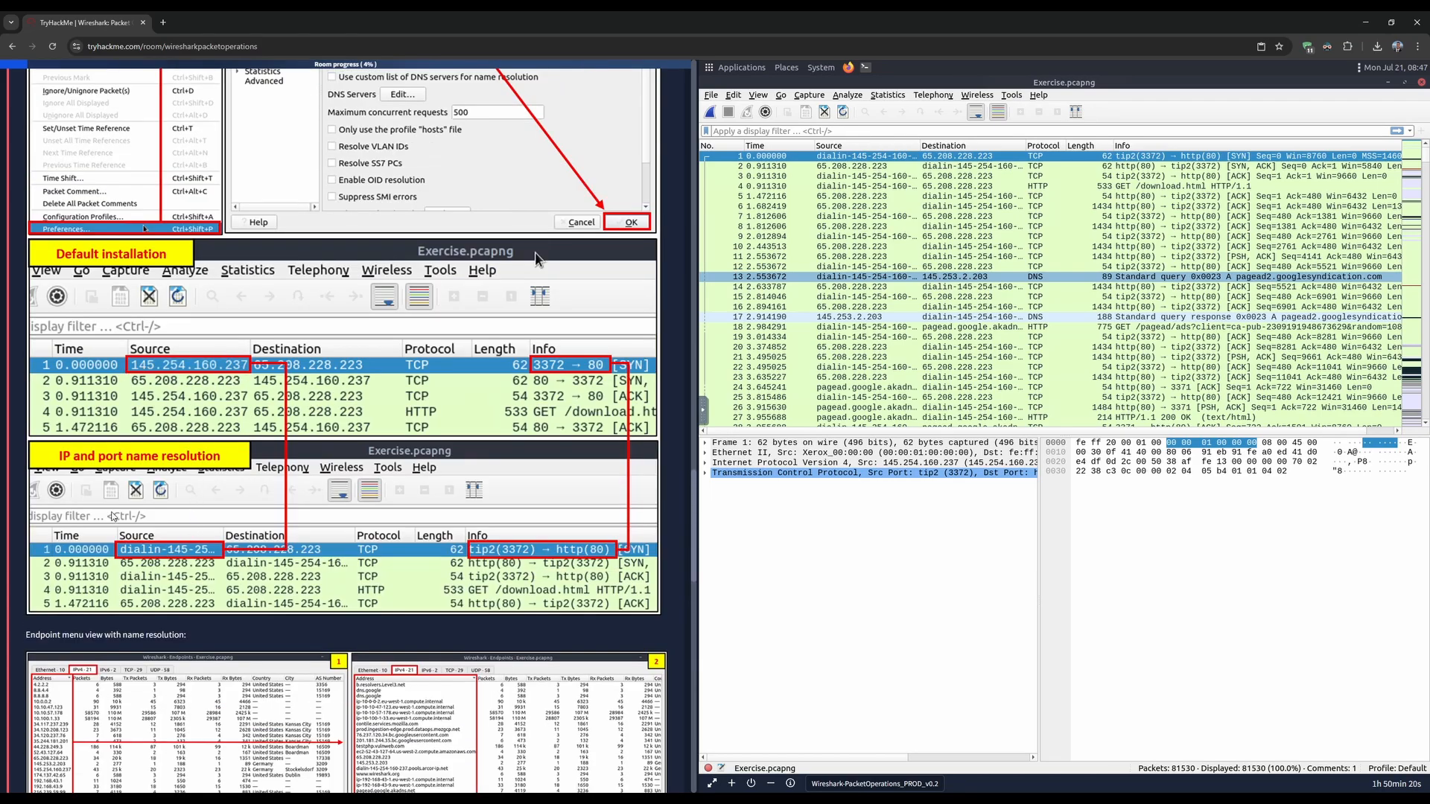
scroll(181, 549, down, 5)
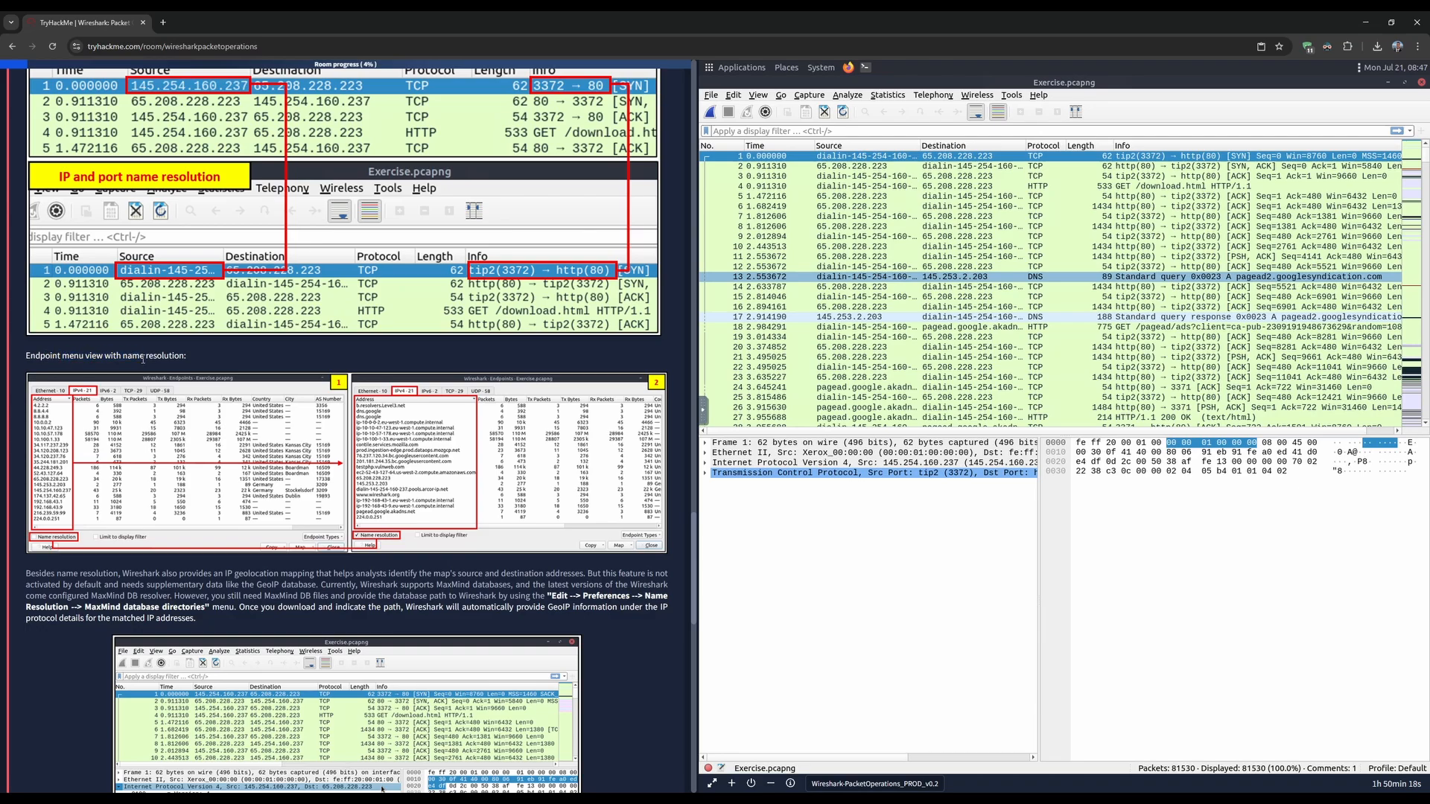
scroll(143, 359, down, 3)
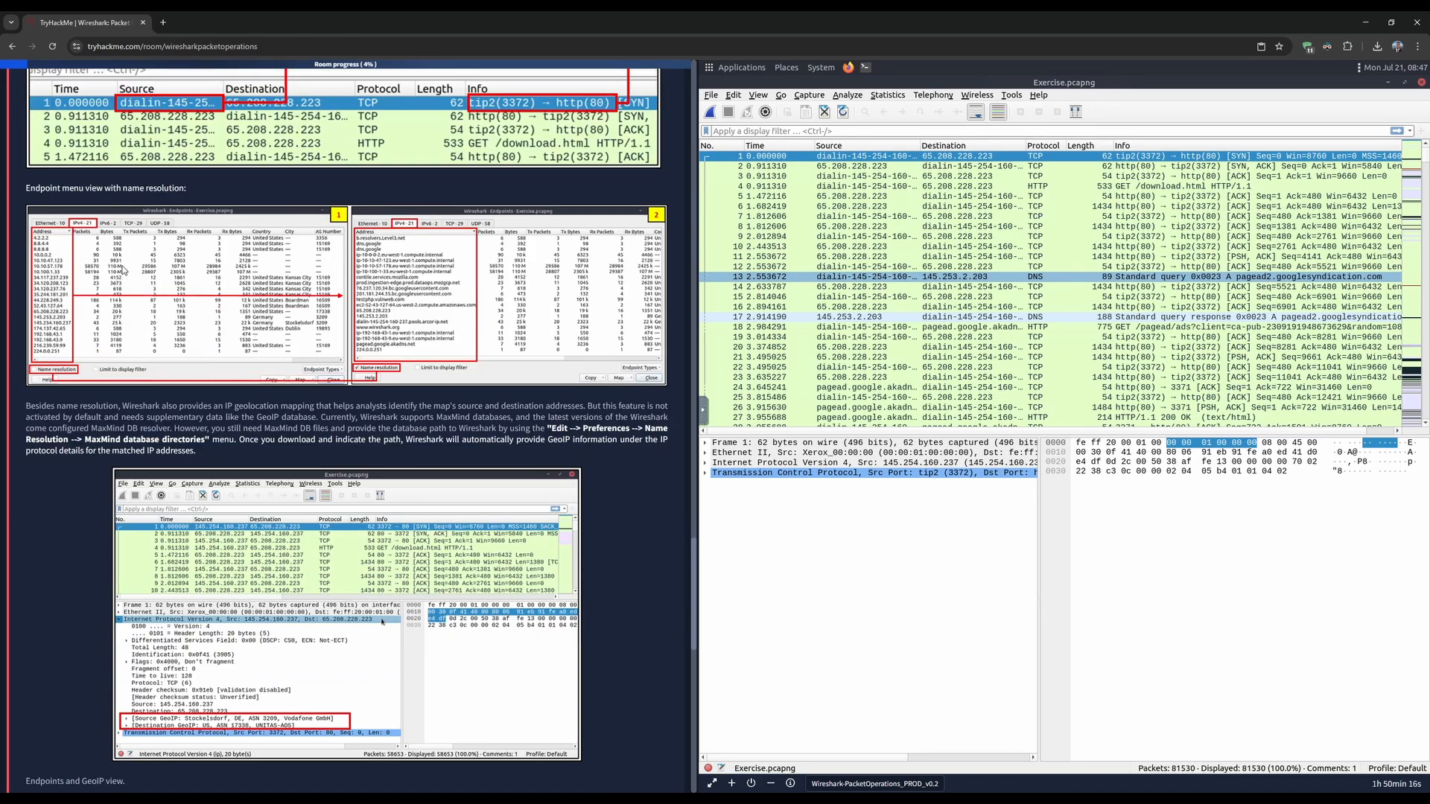
scroll(122, 265, down, 1)
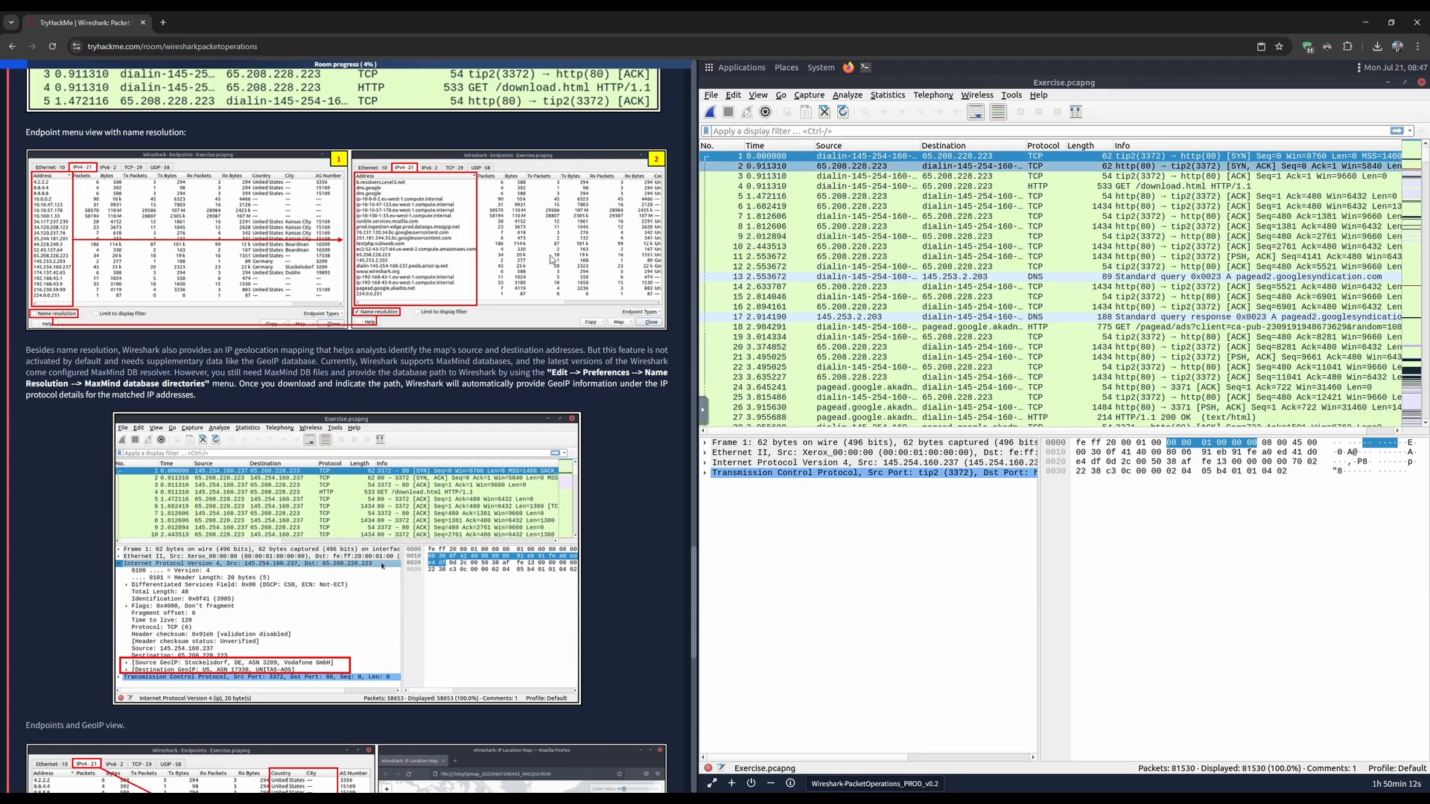
- Review the capture's IPv4 endpoints with name resolution enabled, examining host names, countries and cities, and close the statistics
click(886, 99)
click(904, 177)
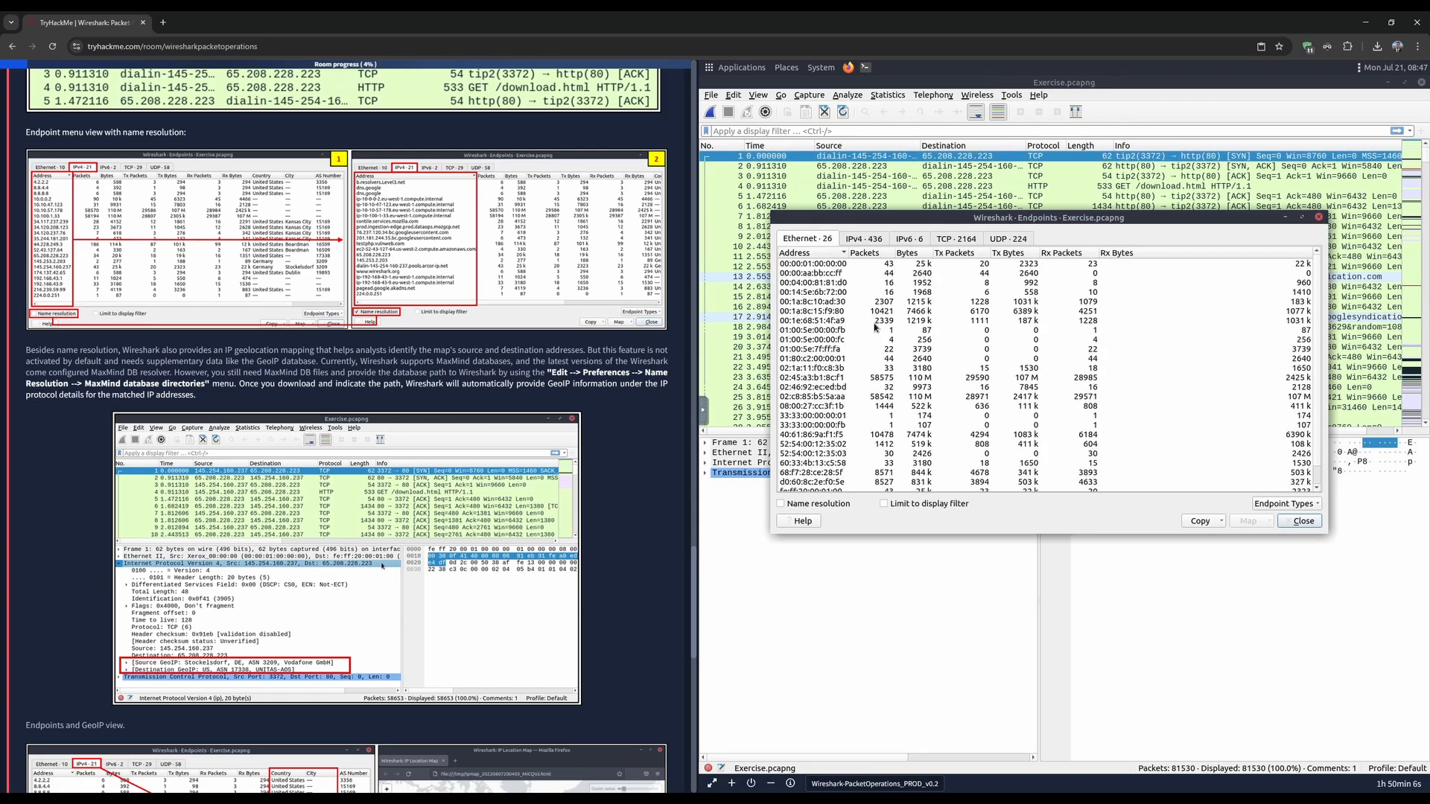
click(853, 239)
click(795, 504)
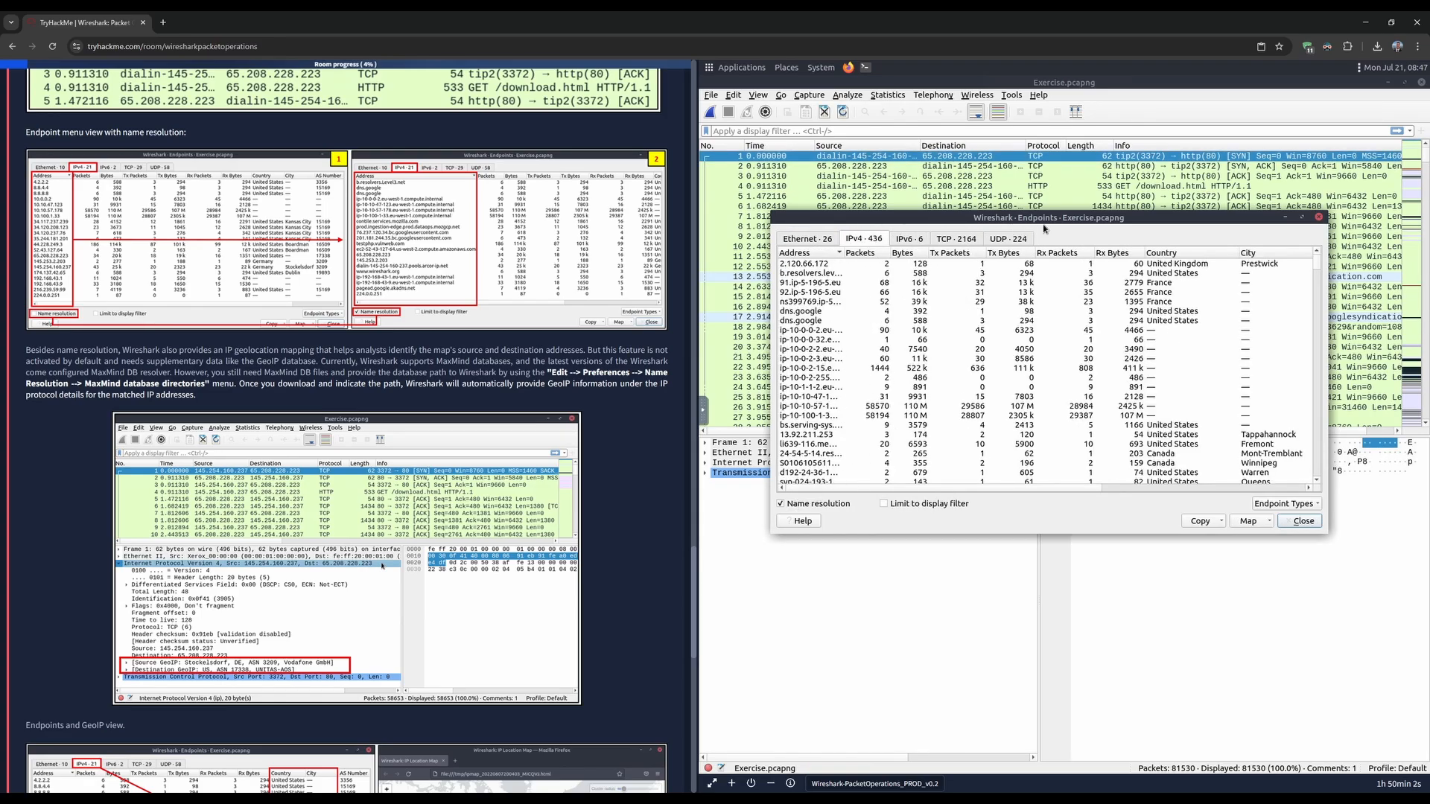
scroll(815, 417, down, 4)
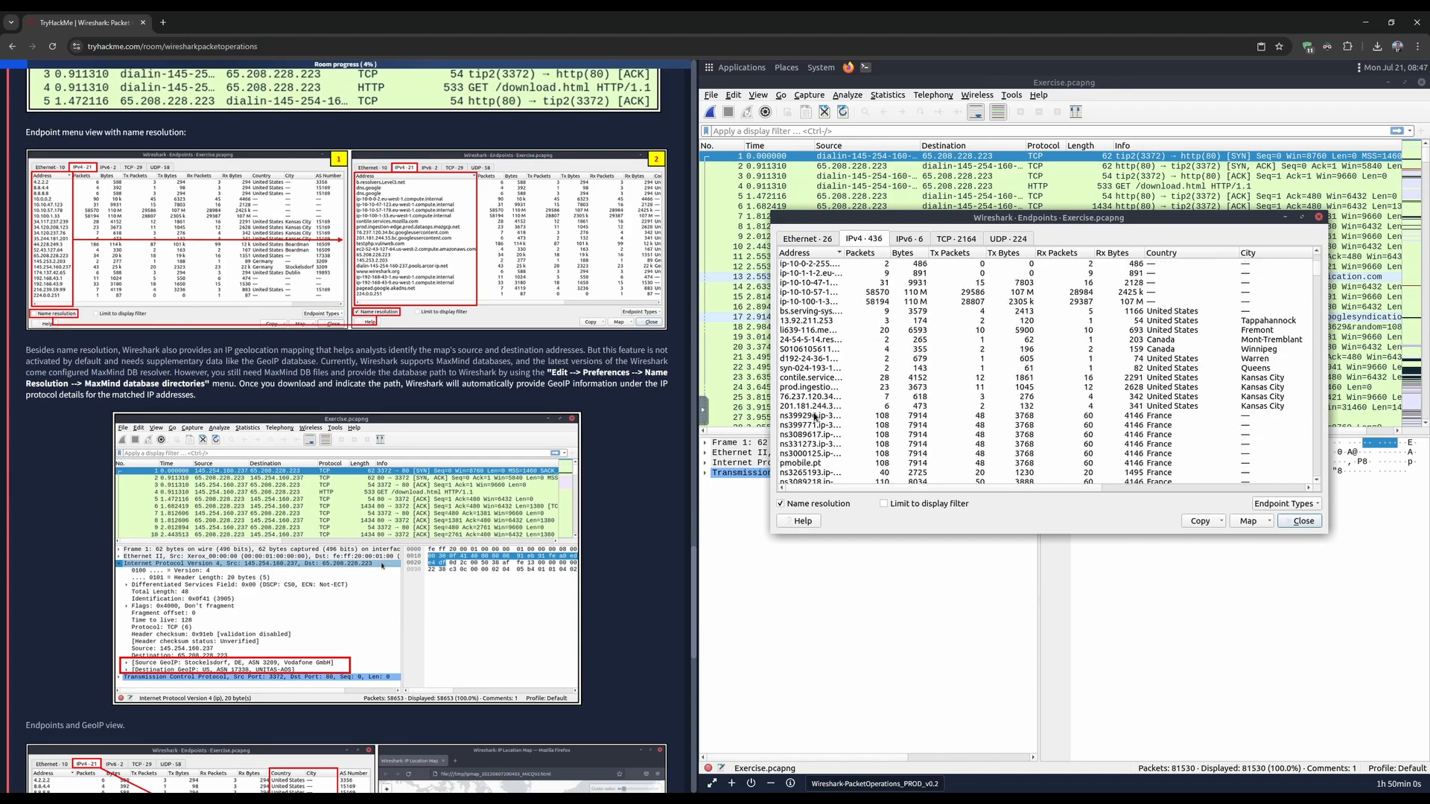
scroll(815, 417, down, 8)
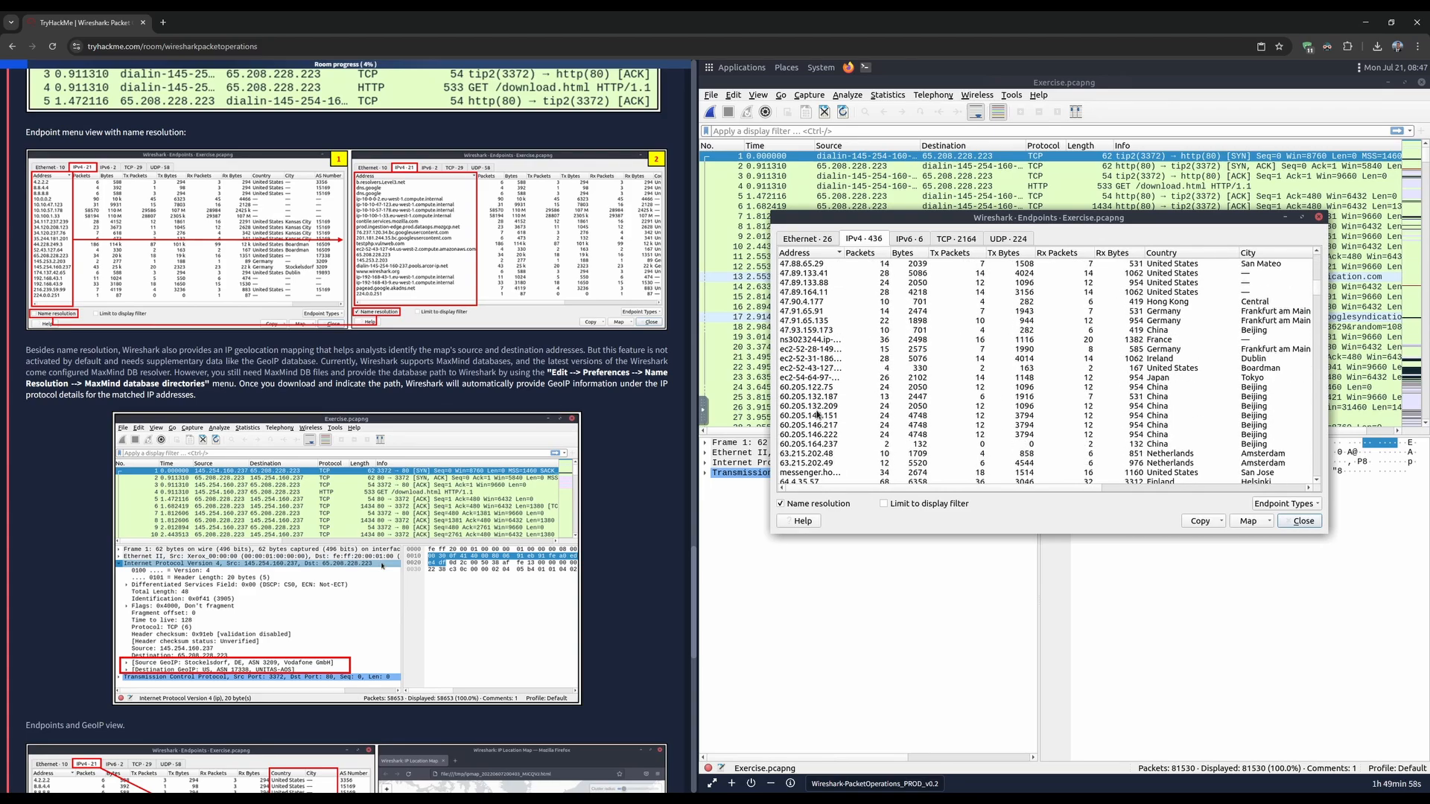
scroll(817, 415, down, 10)
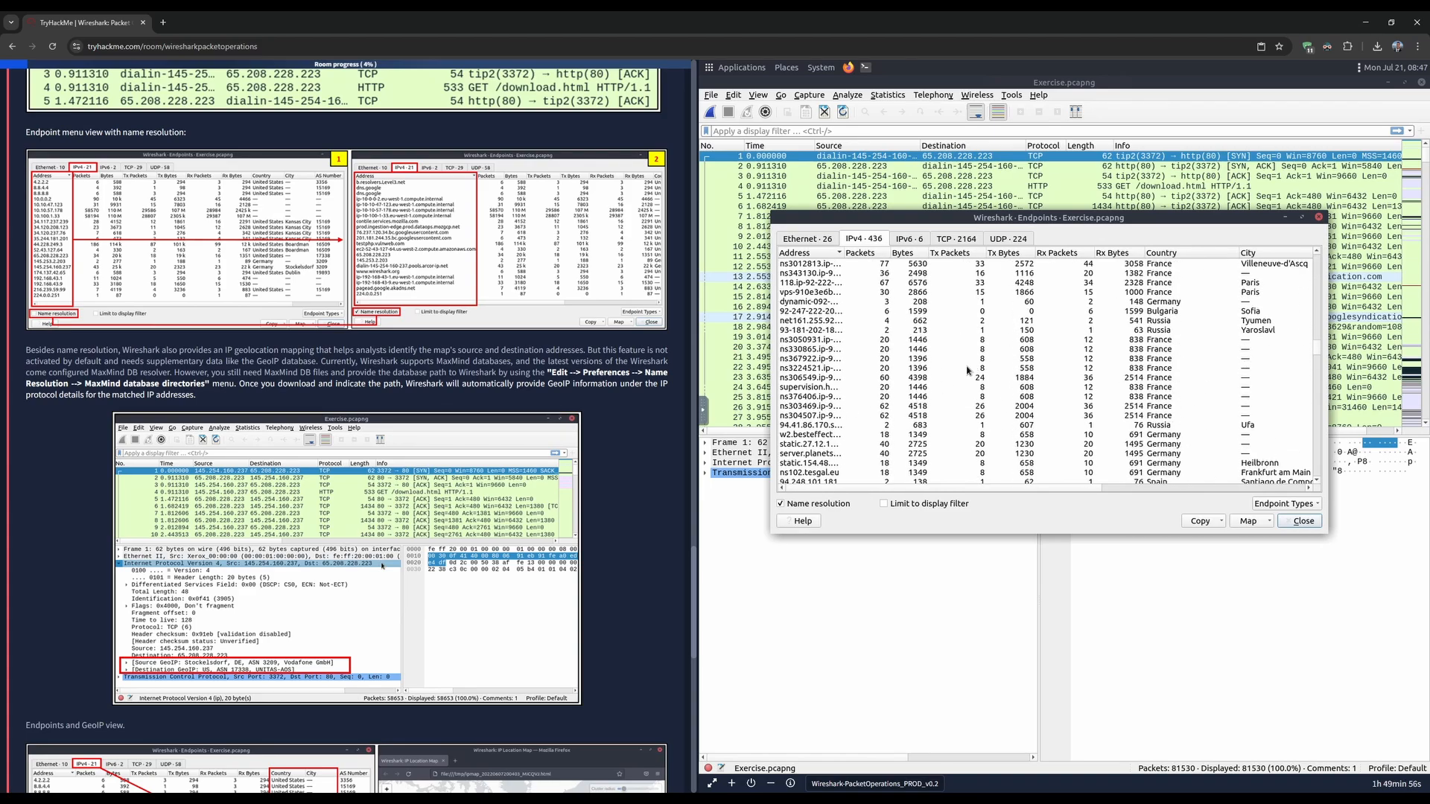
scroll(967, 370, down, 10)
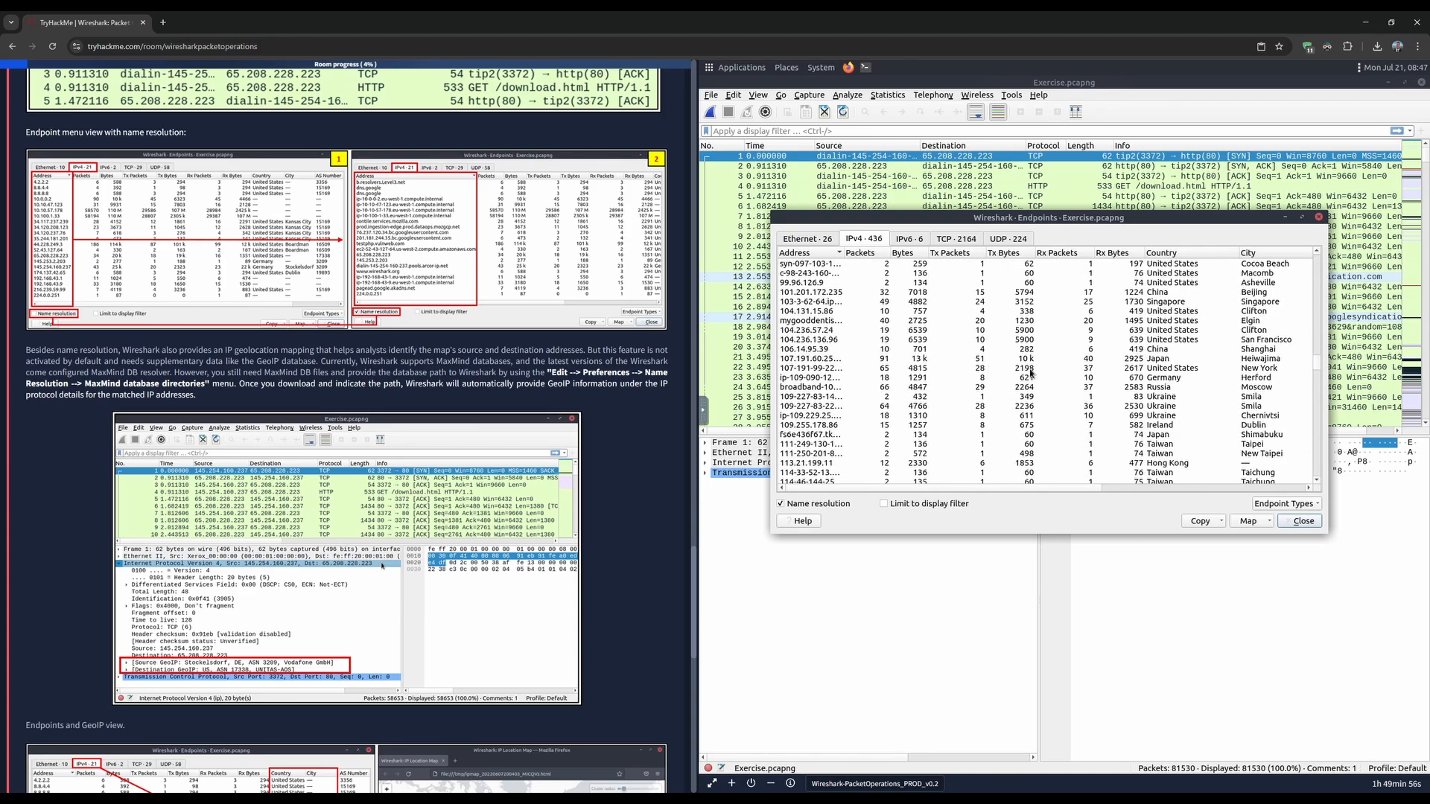
click(1318, 217)
- Read the task's paragraph on IP geolocation mapping and providing the MaxMind database directories
scroll(146, 385, down, 2)
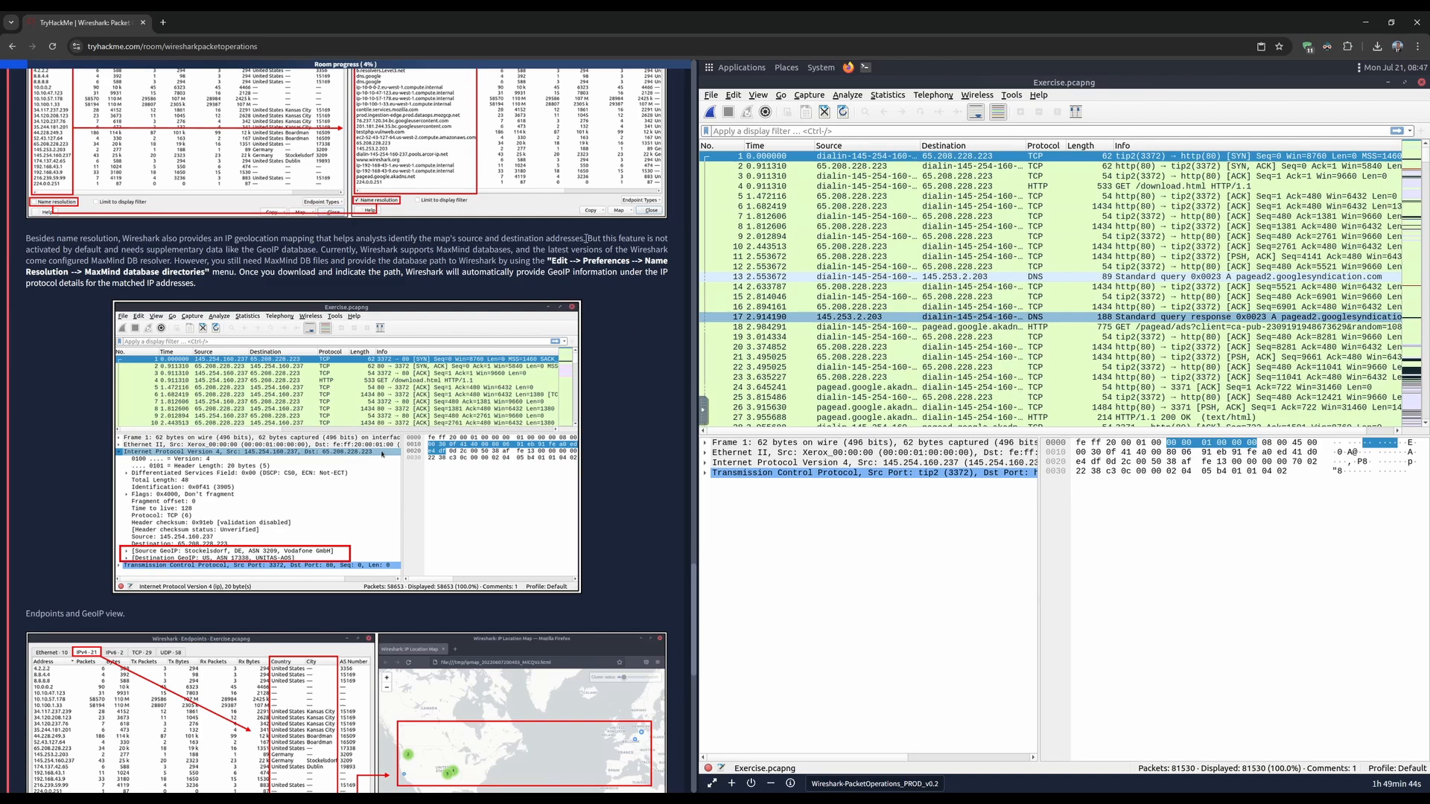
drag(586, 239, 653, 239)
click(120, 250)
double_click(309, 251)
drag(321, 251, 577, 251)
click(638, 322)
click(1388, 83)
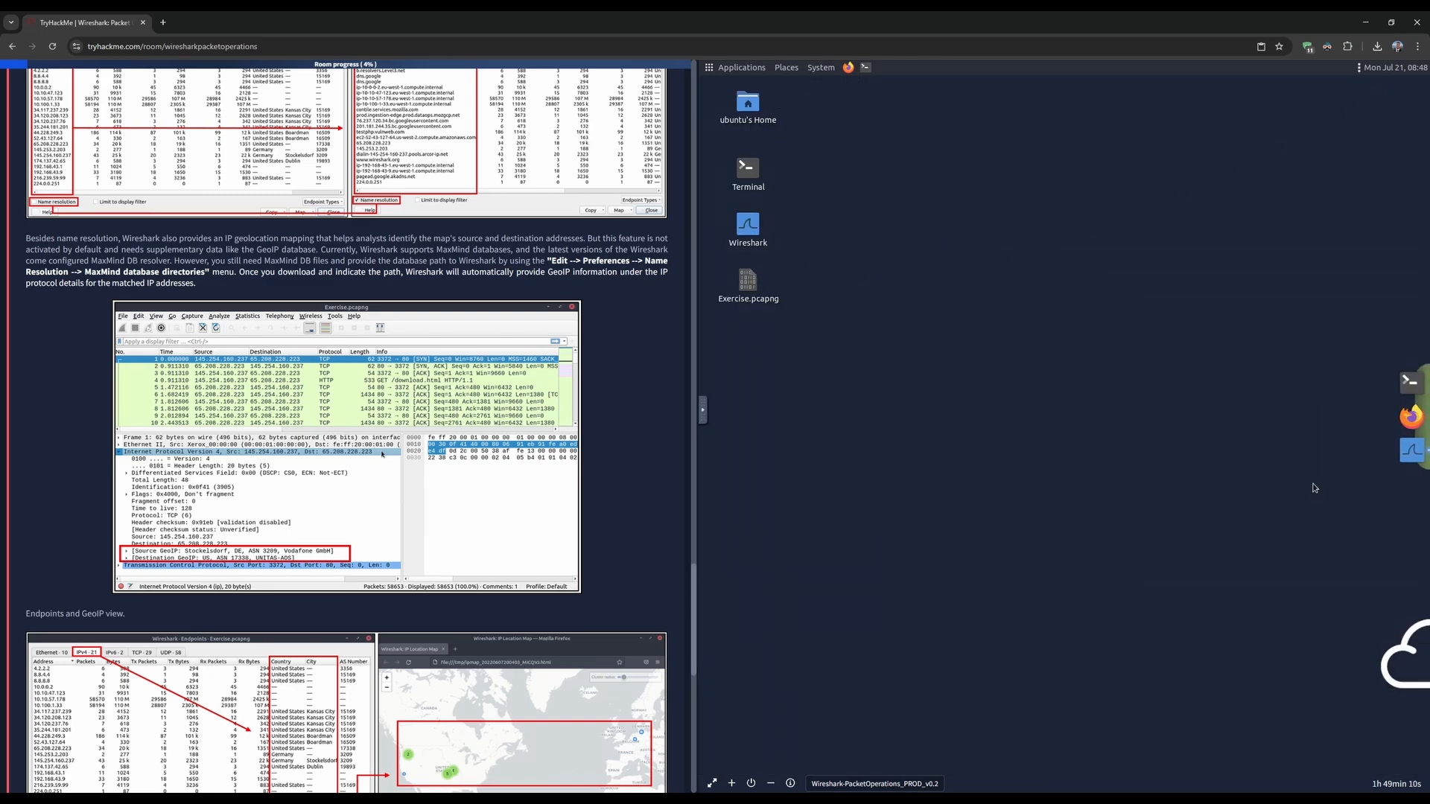
click(1420, 452)
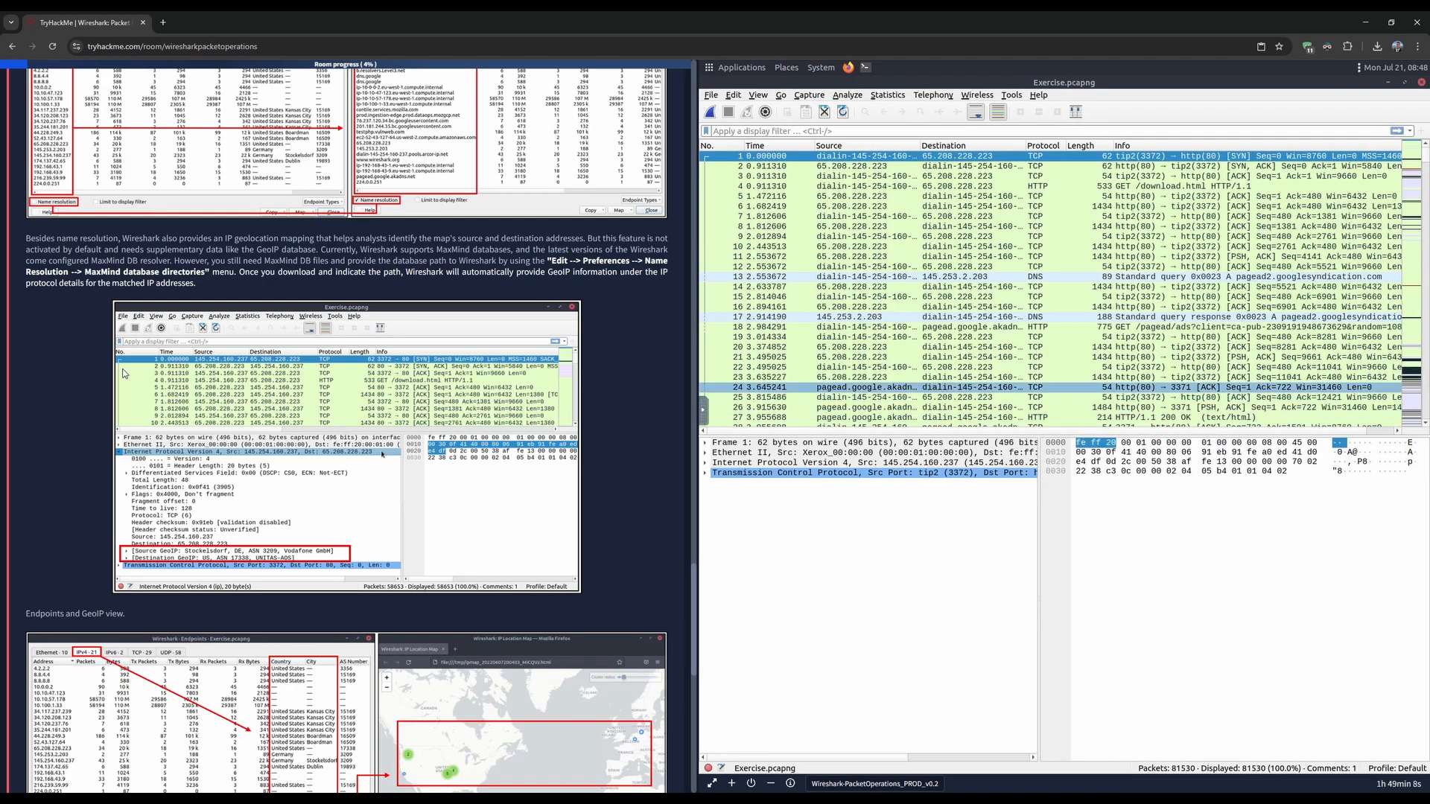
- Examine the task's Endpoints and GeoIP view example and read the note about the GeoIP map's internet requirement
scroll(167, 377, down, 3)
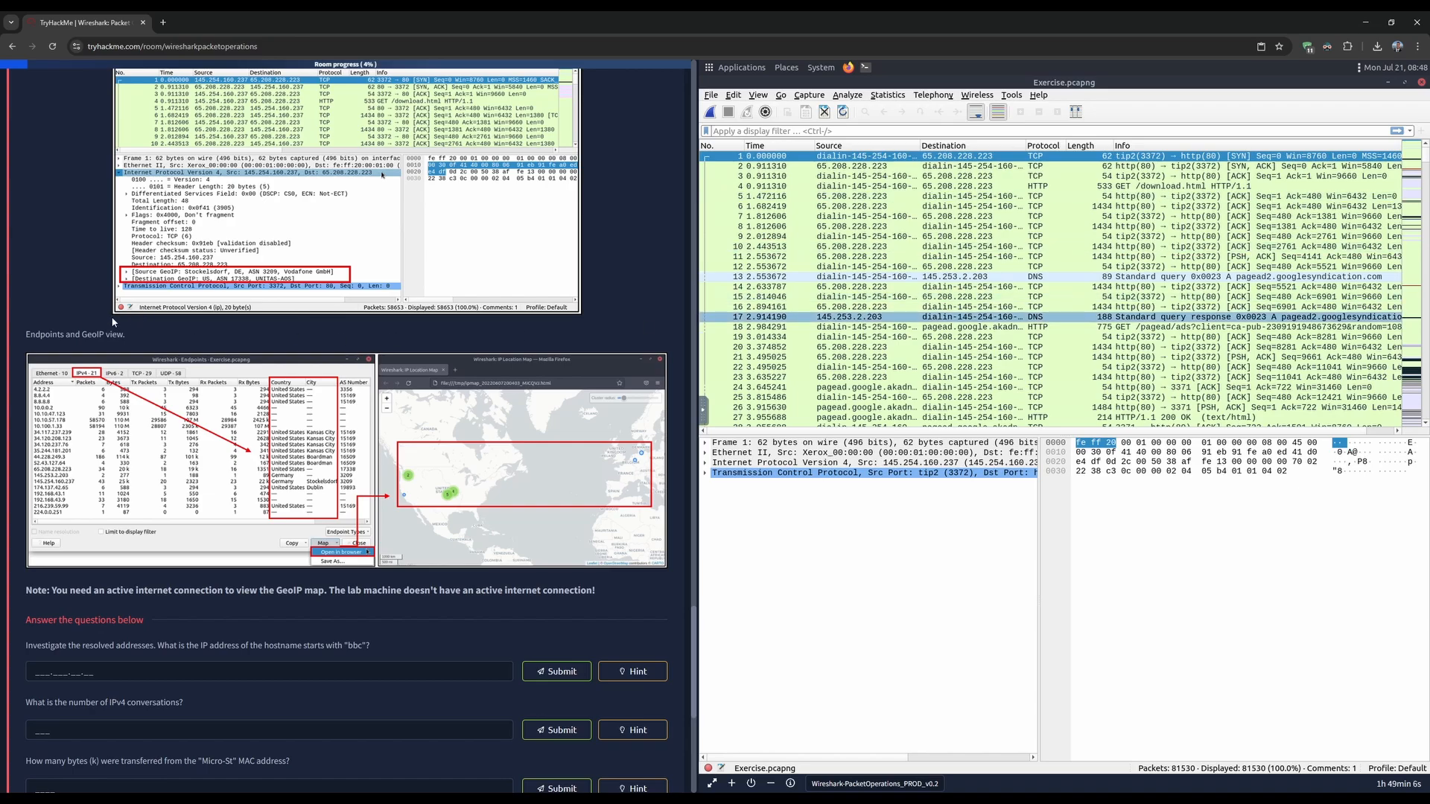
scroll(168, 336, down, 3)
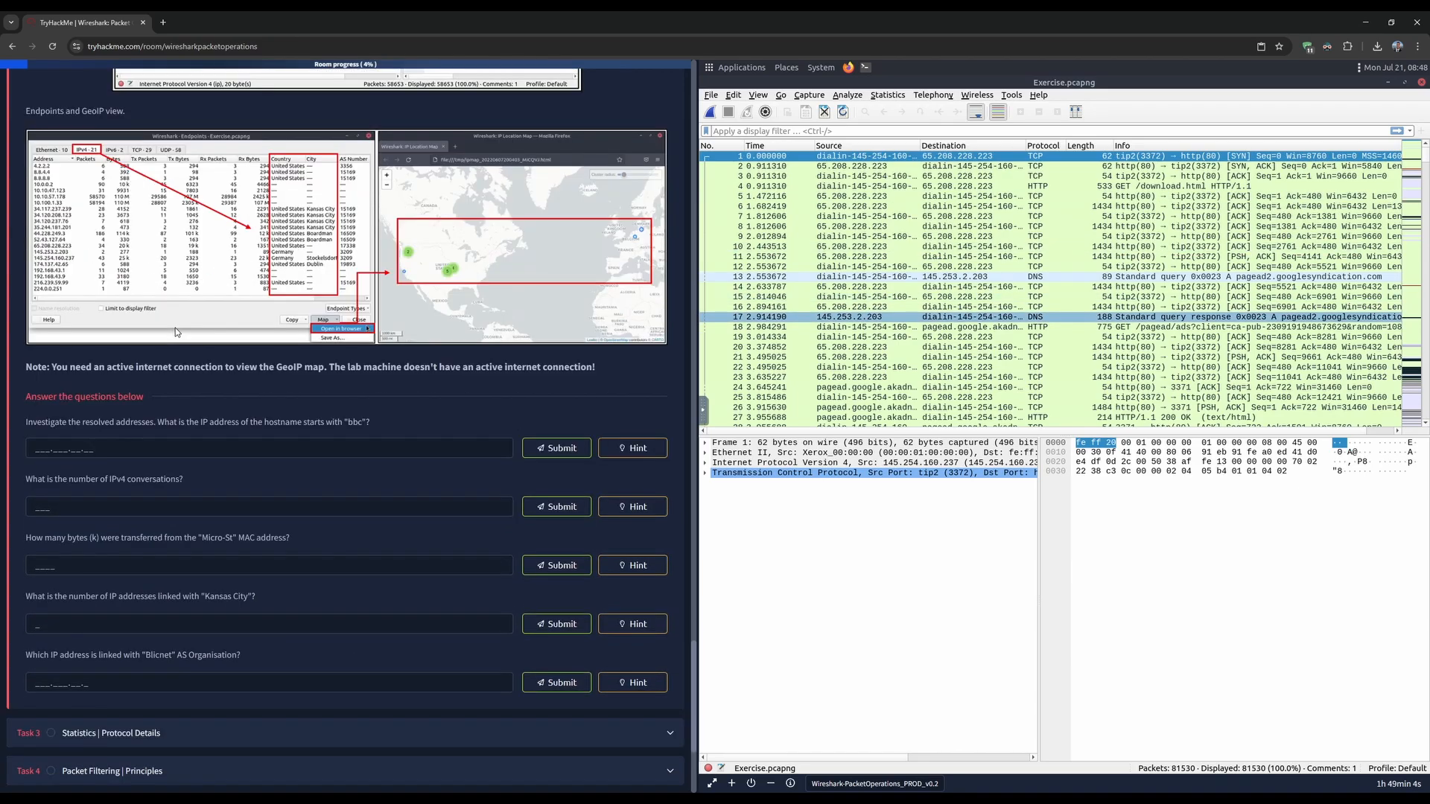
drag(56, 309, 599, 313)
click(524, 315)
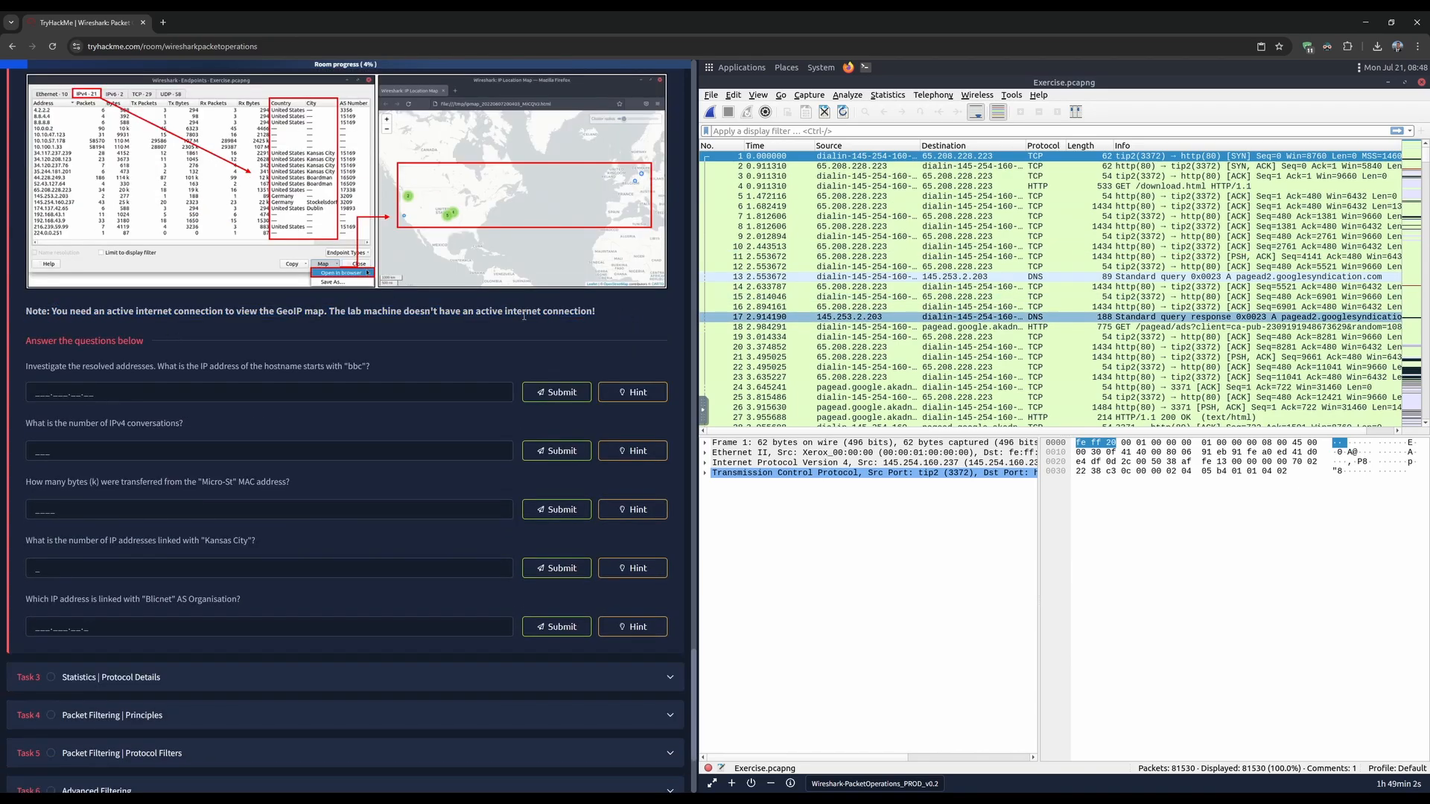
- Read the first question about the hostname starting with "bbc", view its hint, and close the hint
scroll(376, 347, down, 1)
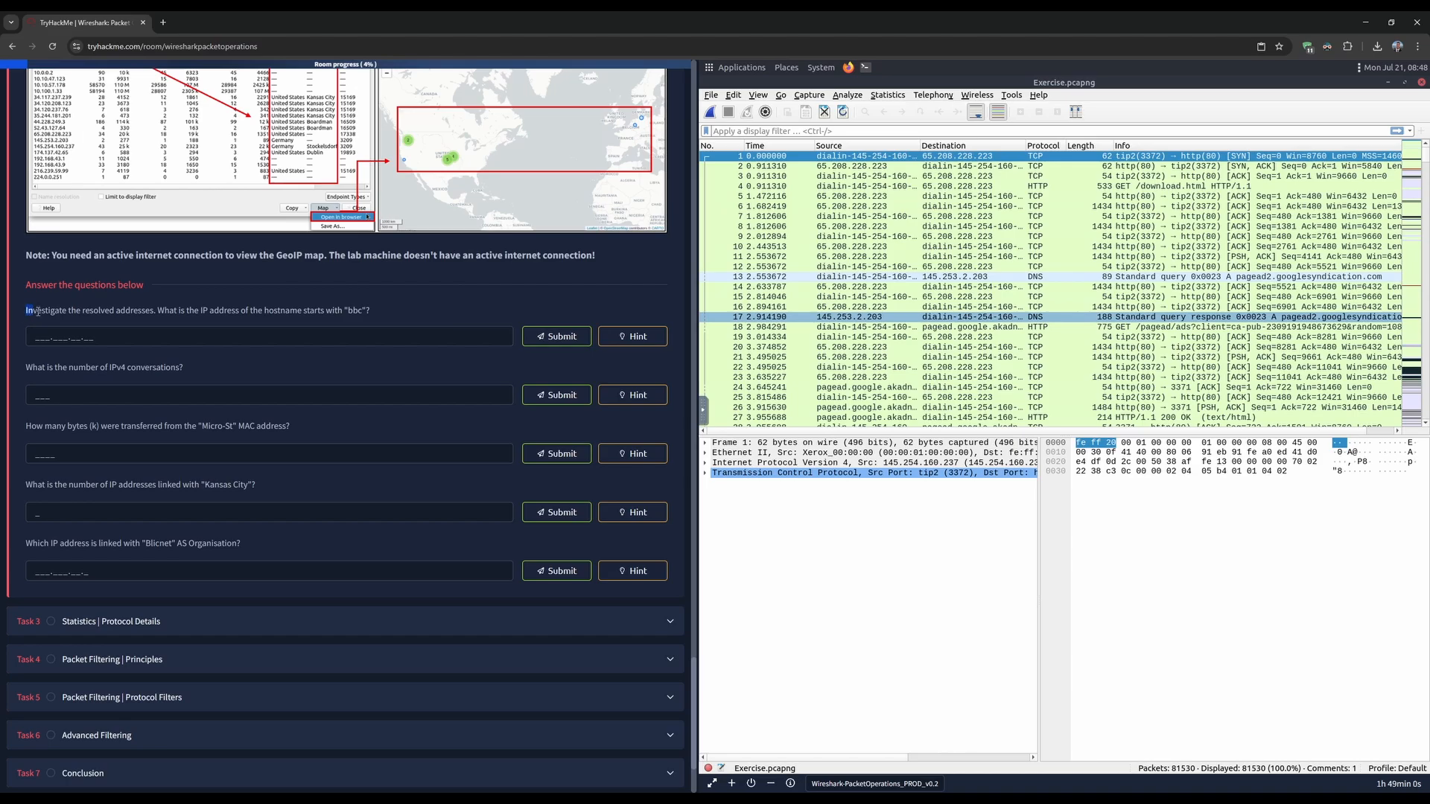
drag(30, 311, 151, 310)
click(151, 310)
drag(30, 309, 118, 314)
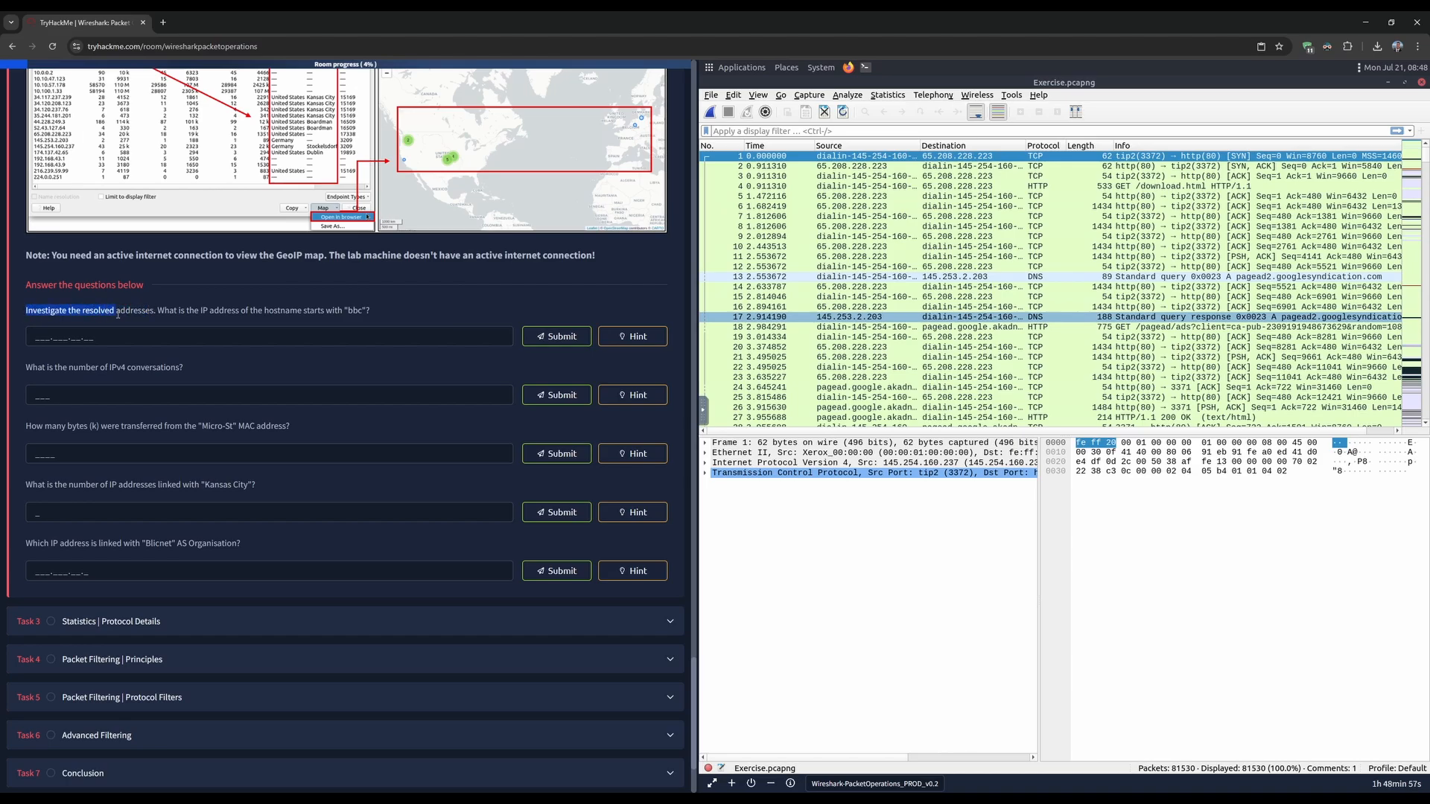
click(156, 315)
drag(158, 315, 345, 310)
click(245, 311)
click(372, 310)
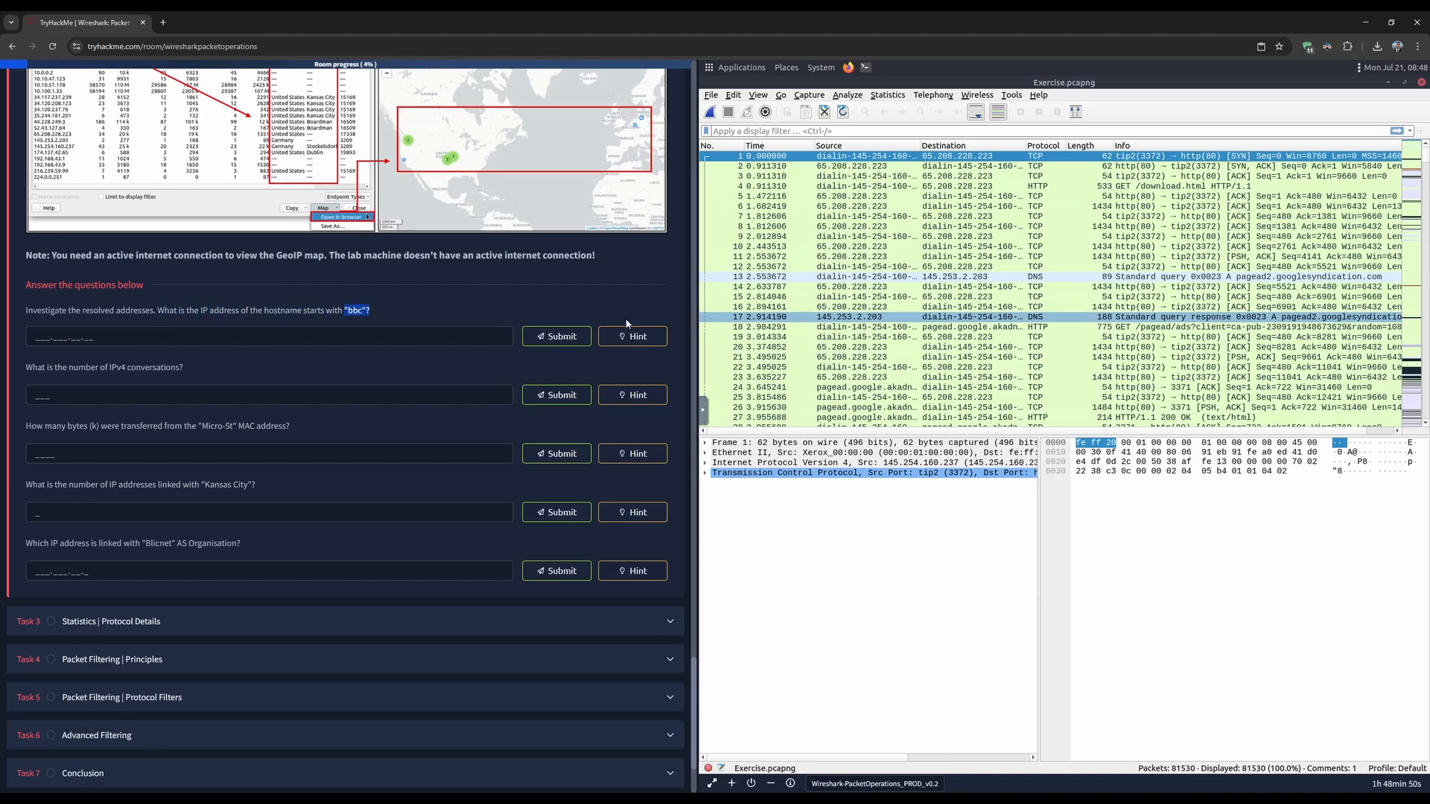
click(634, 337)
drag(1170, 144, 1253, 142)
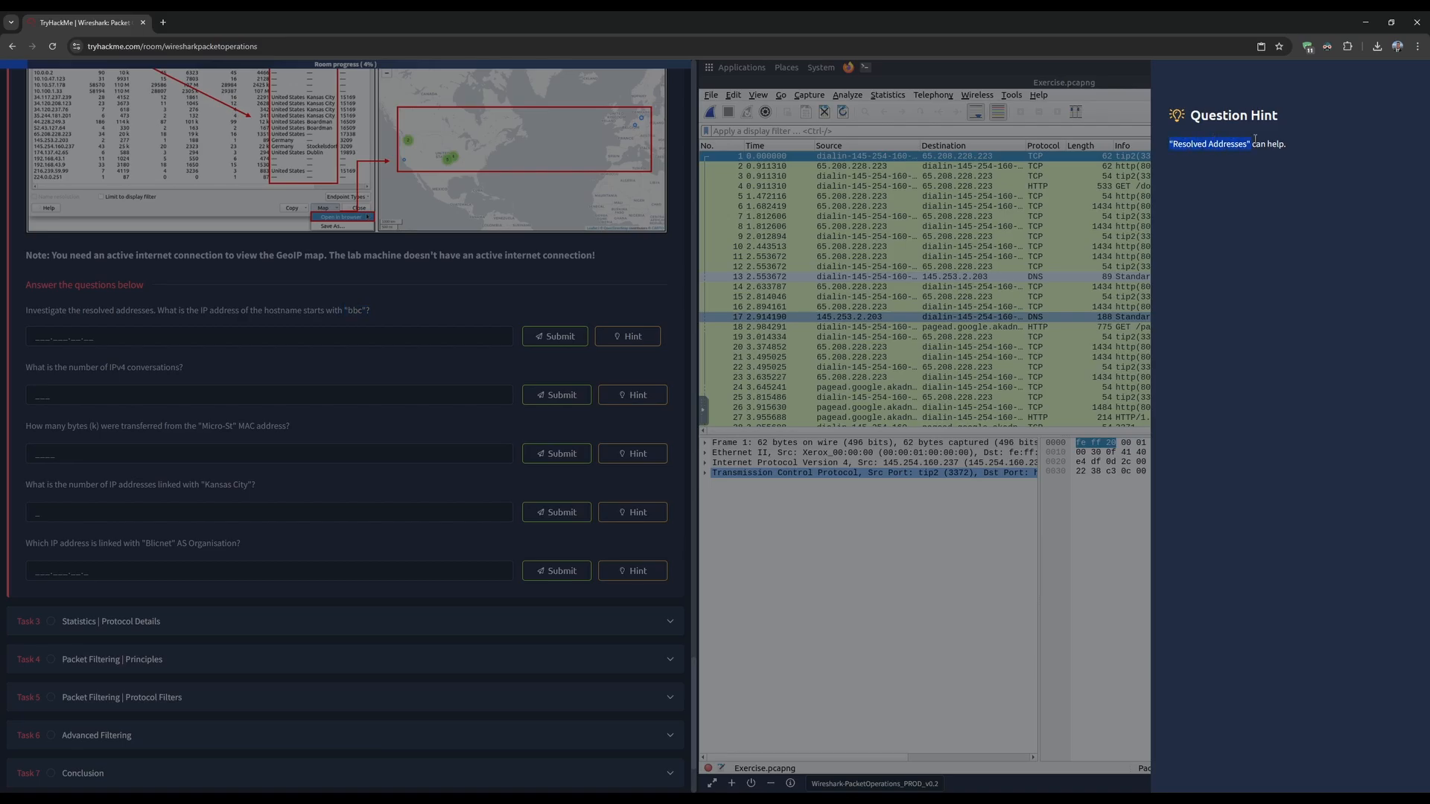
click(1297, 146)
click(960, 197)
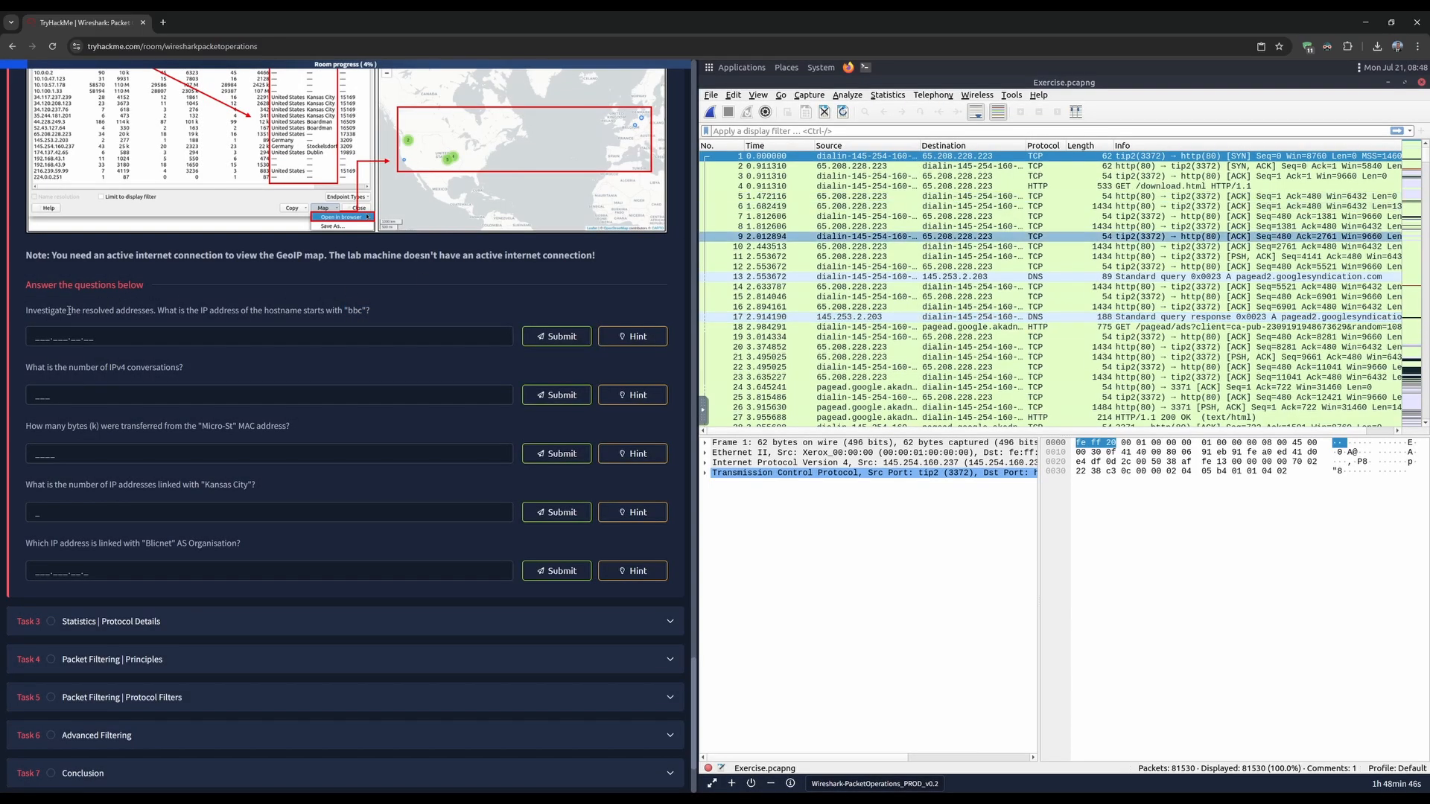
- Search the hosts in the capture's Resolved Addresses for "bbc" and select the matching entry's address
click(887, 95)
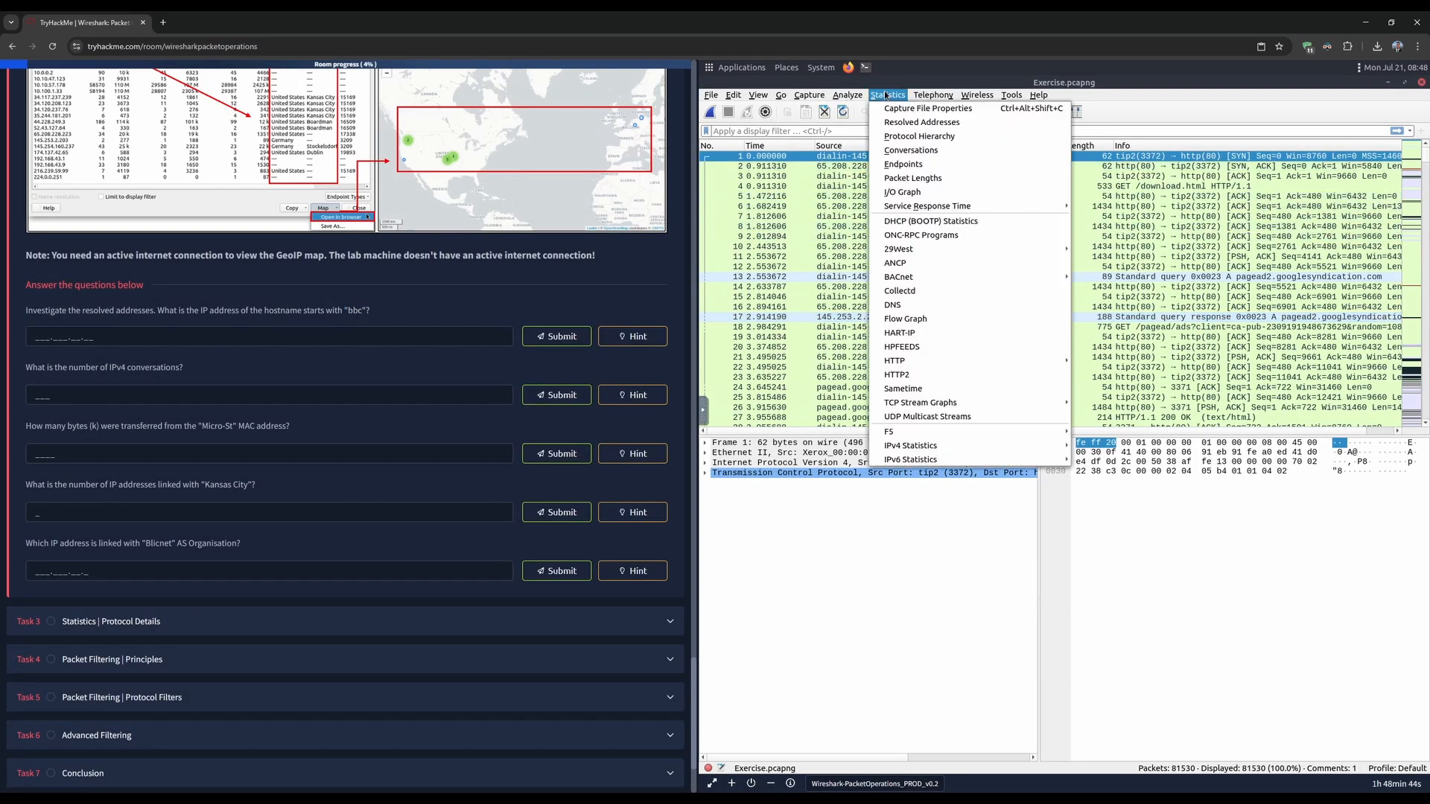
click(921, 122)
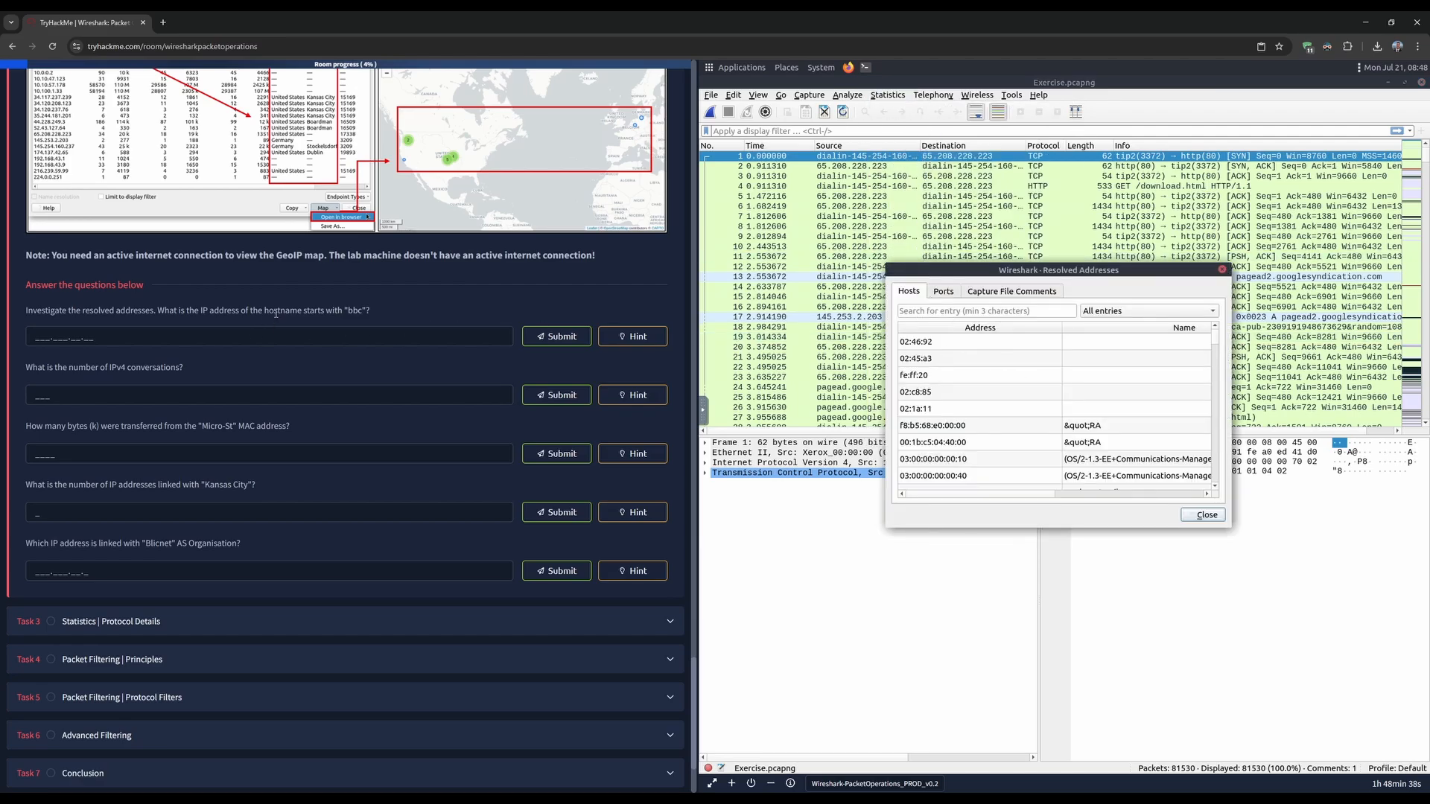
click(1033, 313)
text(bbc)
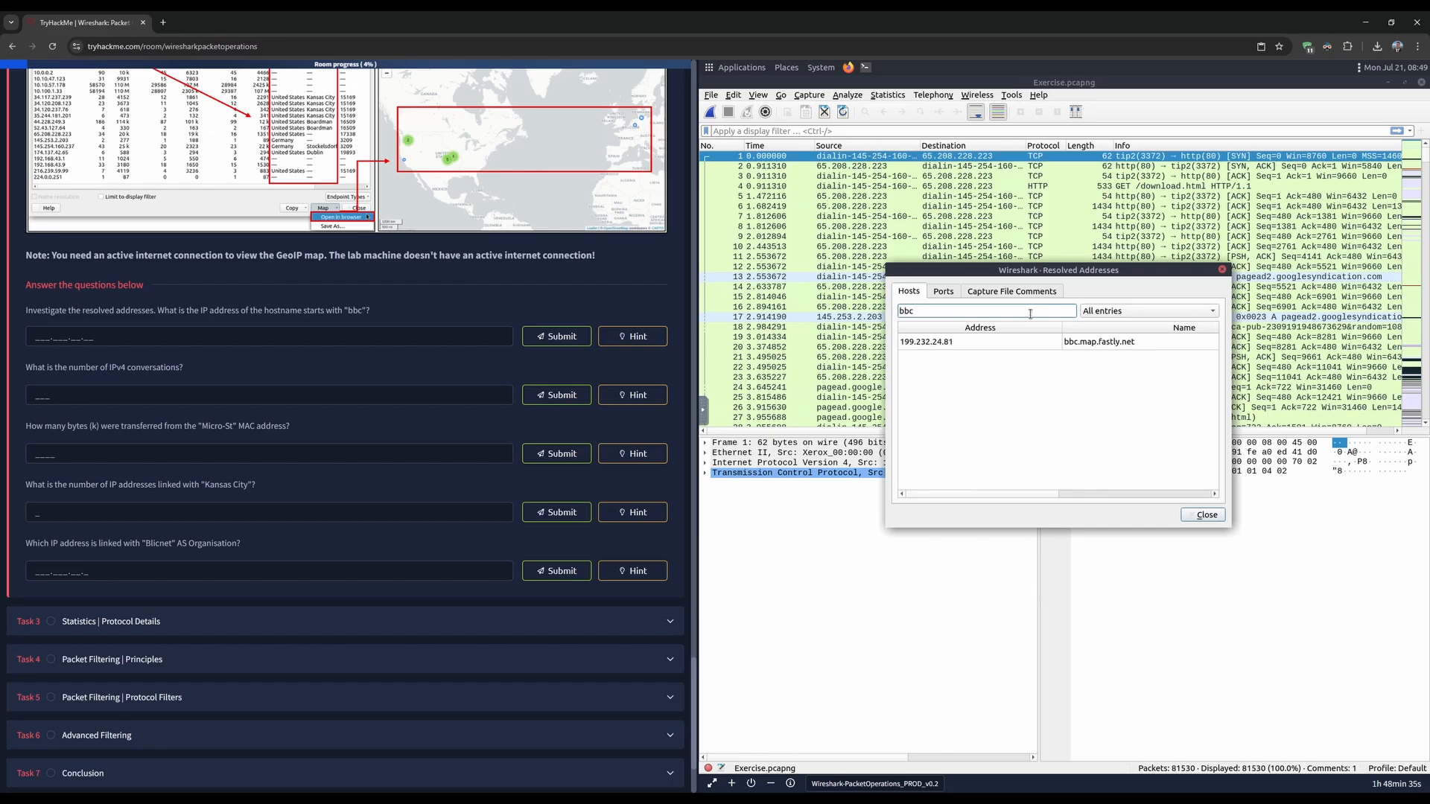
click(954, 341)
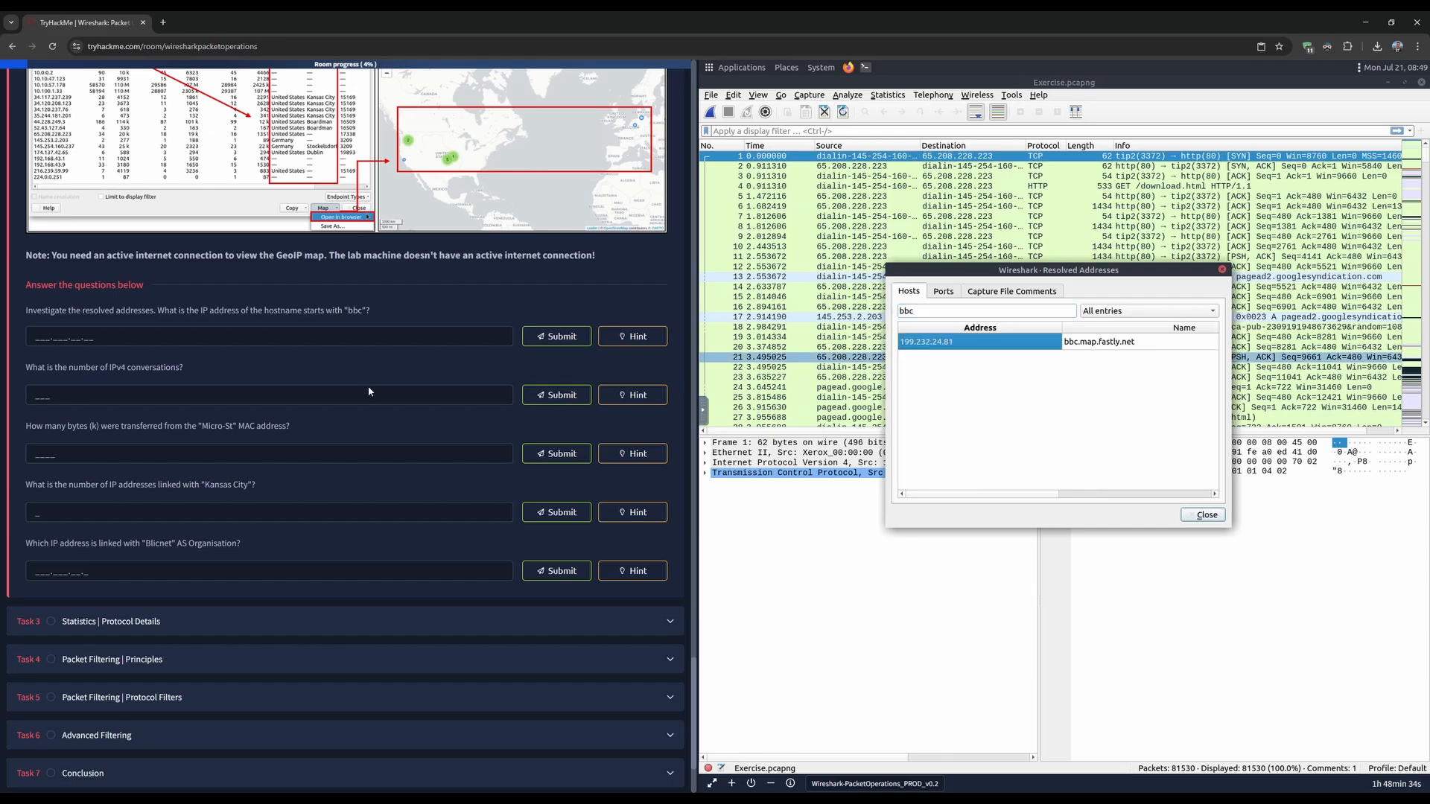
- Submit 199.232.24.81 as the answer to the question about the hostname starting with "bbc"
click(175, 338)
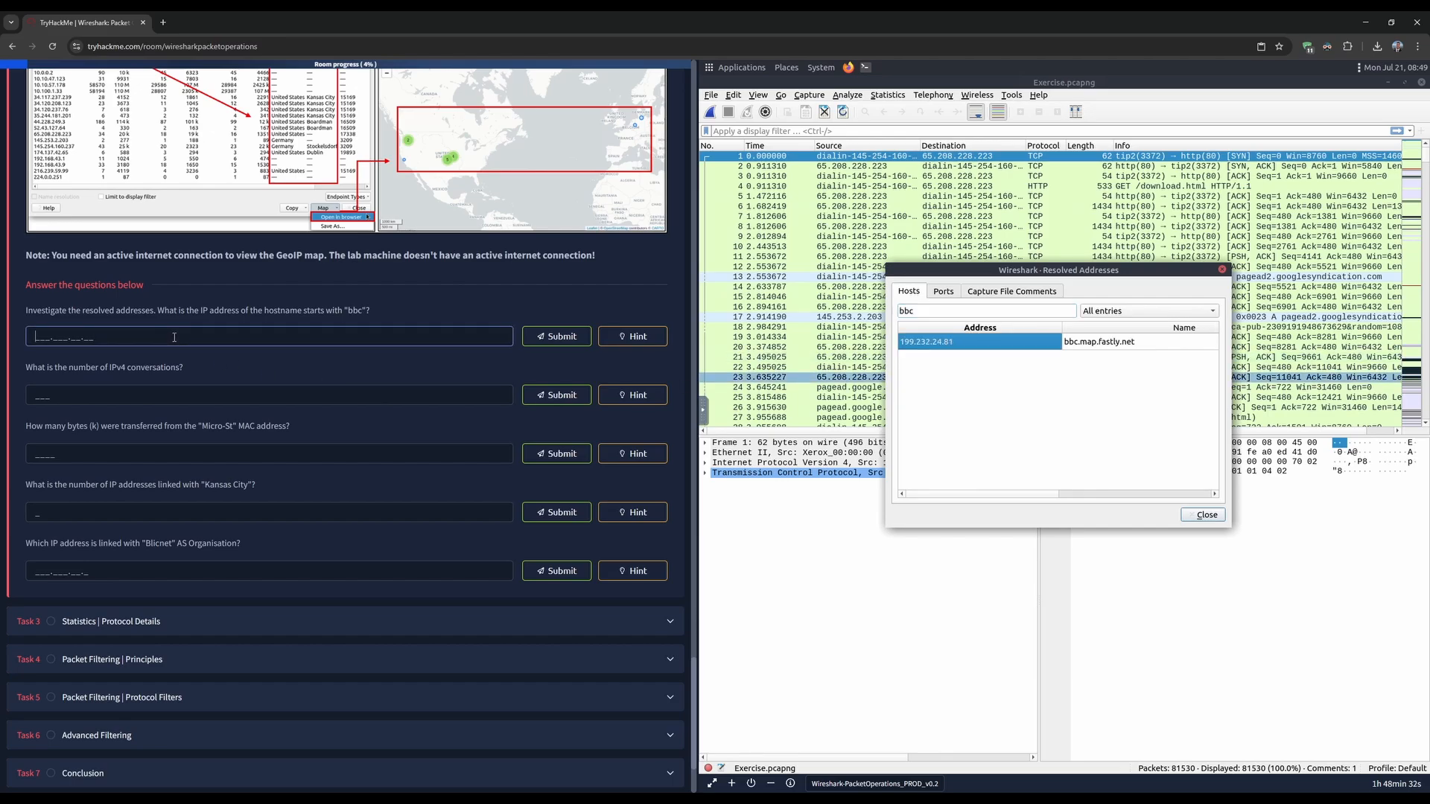
text(199.232.24.81)
key(Return)
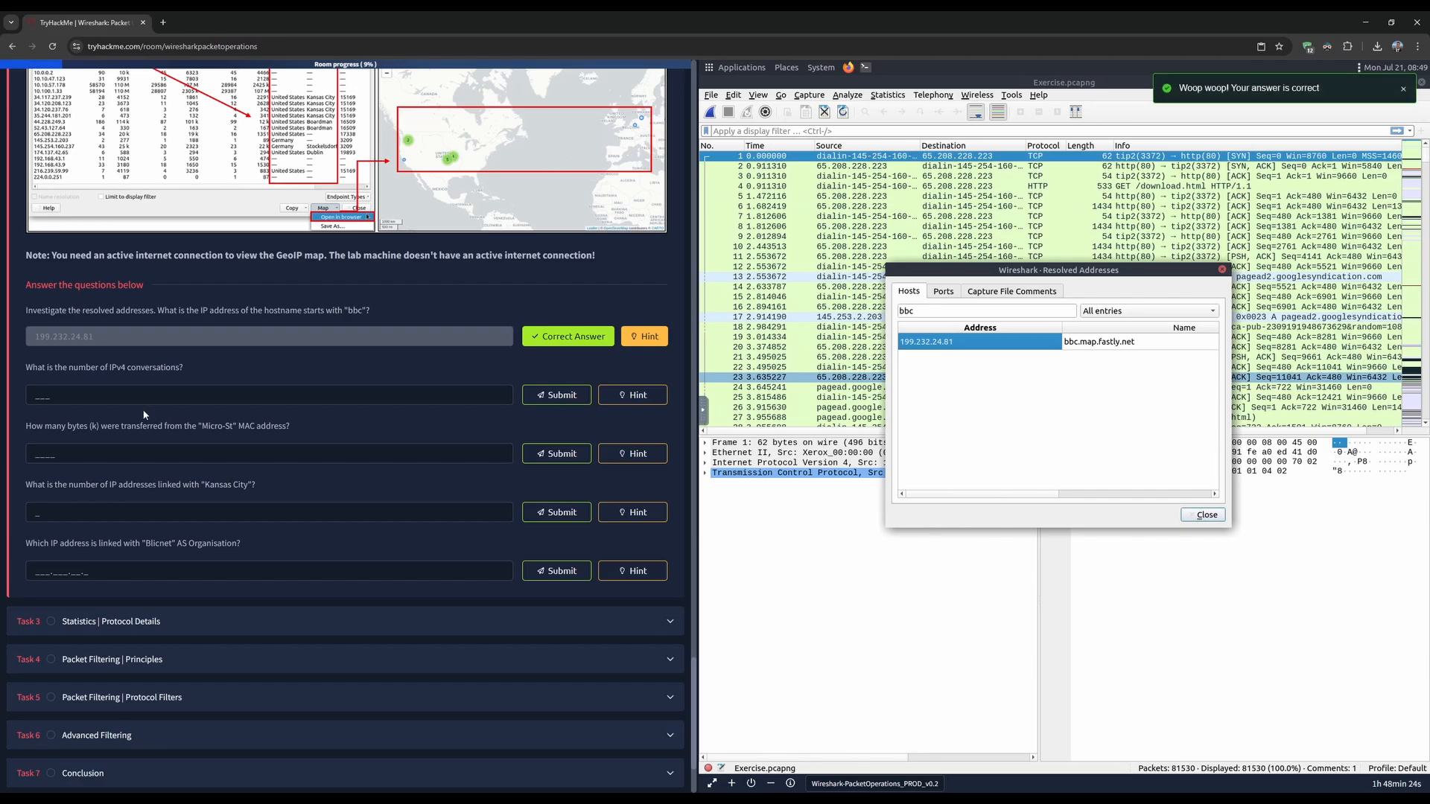
- Close the Resolved Addresses window and open the capture's Conversations statistics on the IPv4 list
drag(26, 368, 110, 369)
click(231, 368)
click(1222, 270)
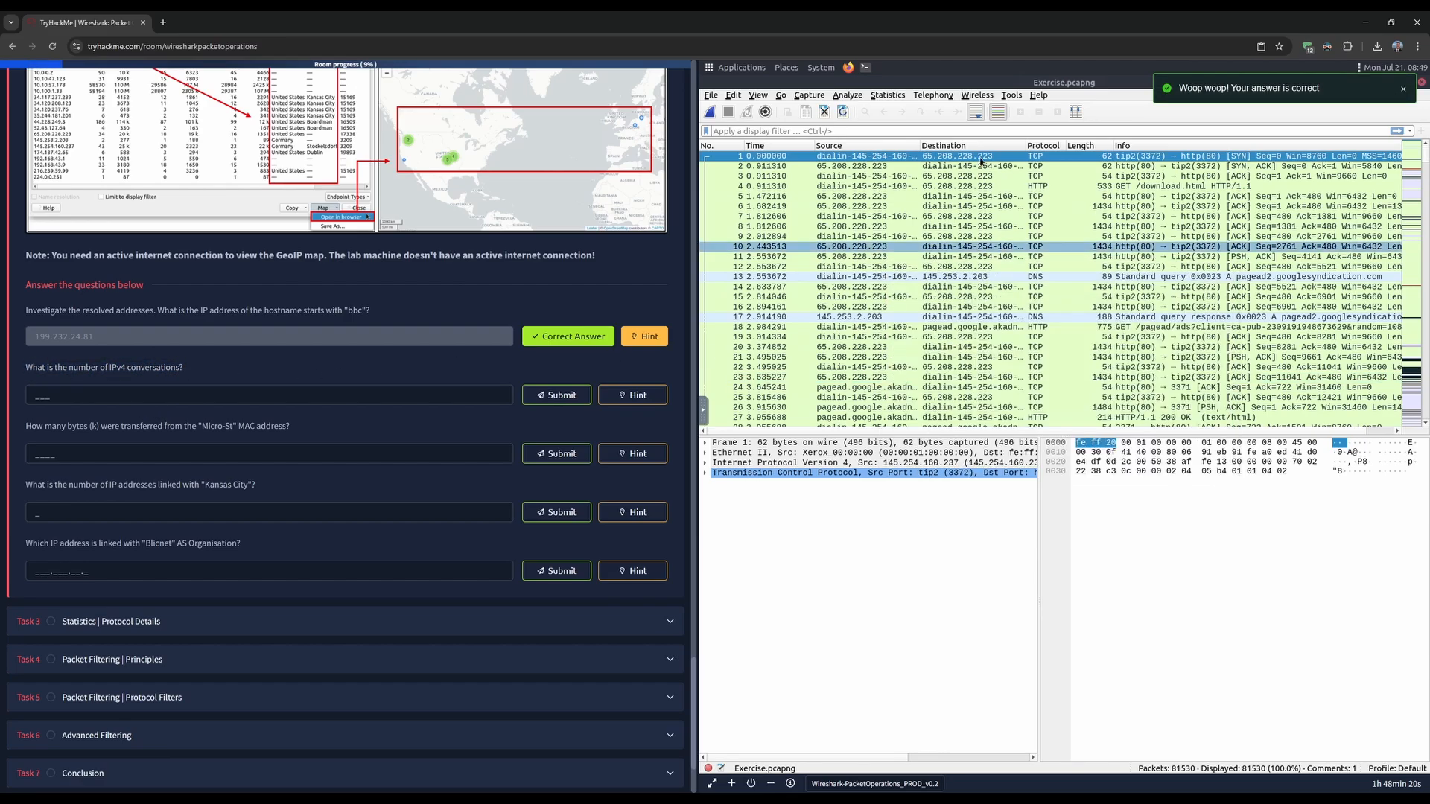
click(884, 96)
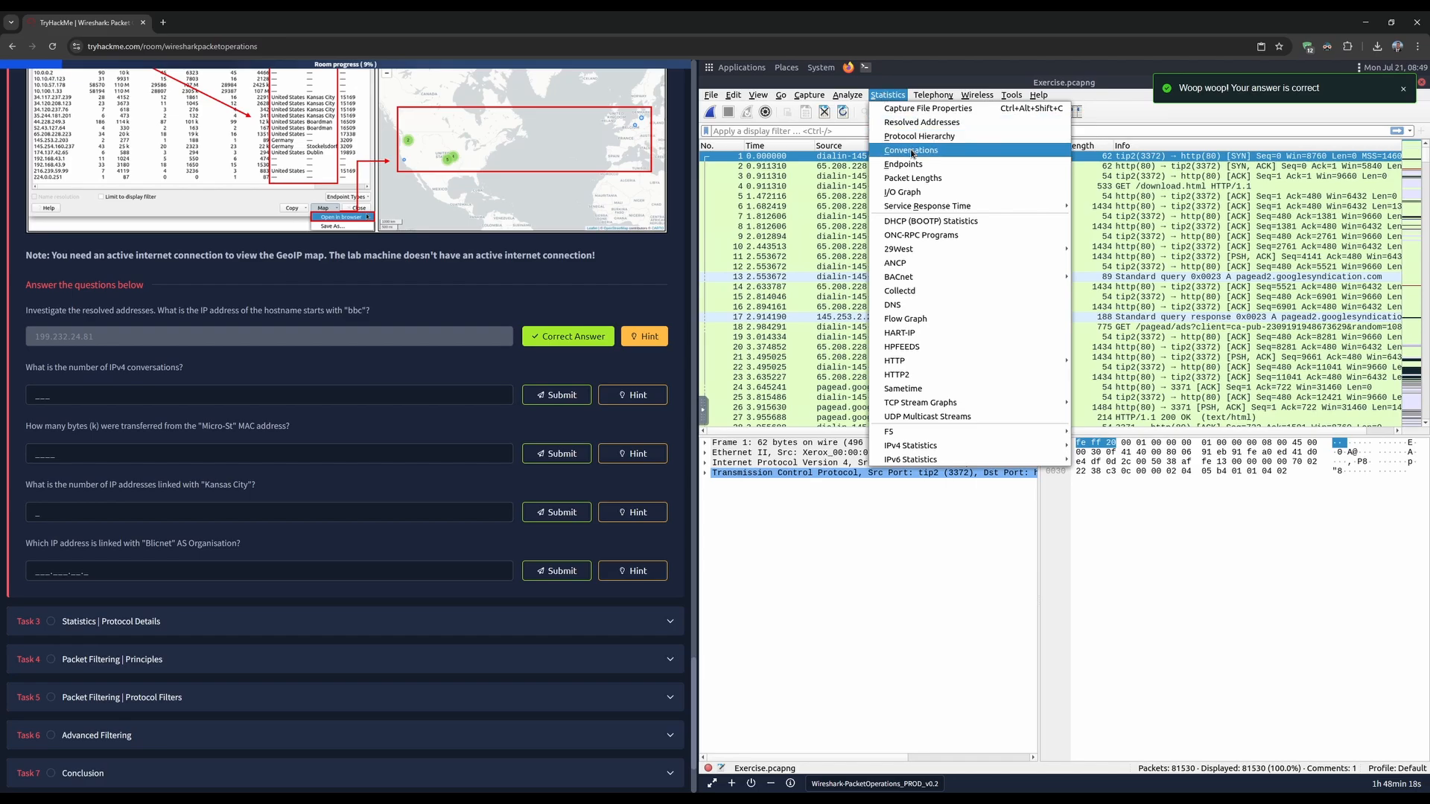
click(901, 150)
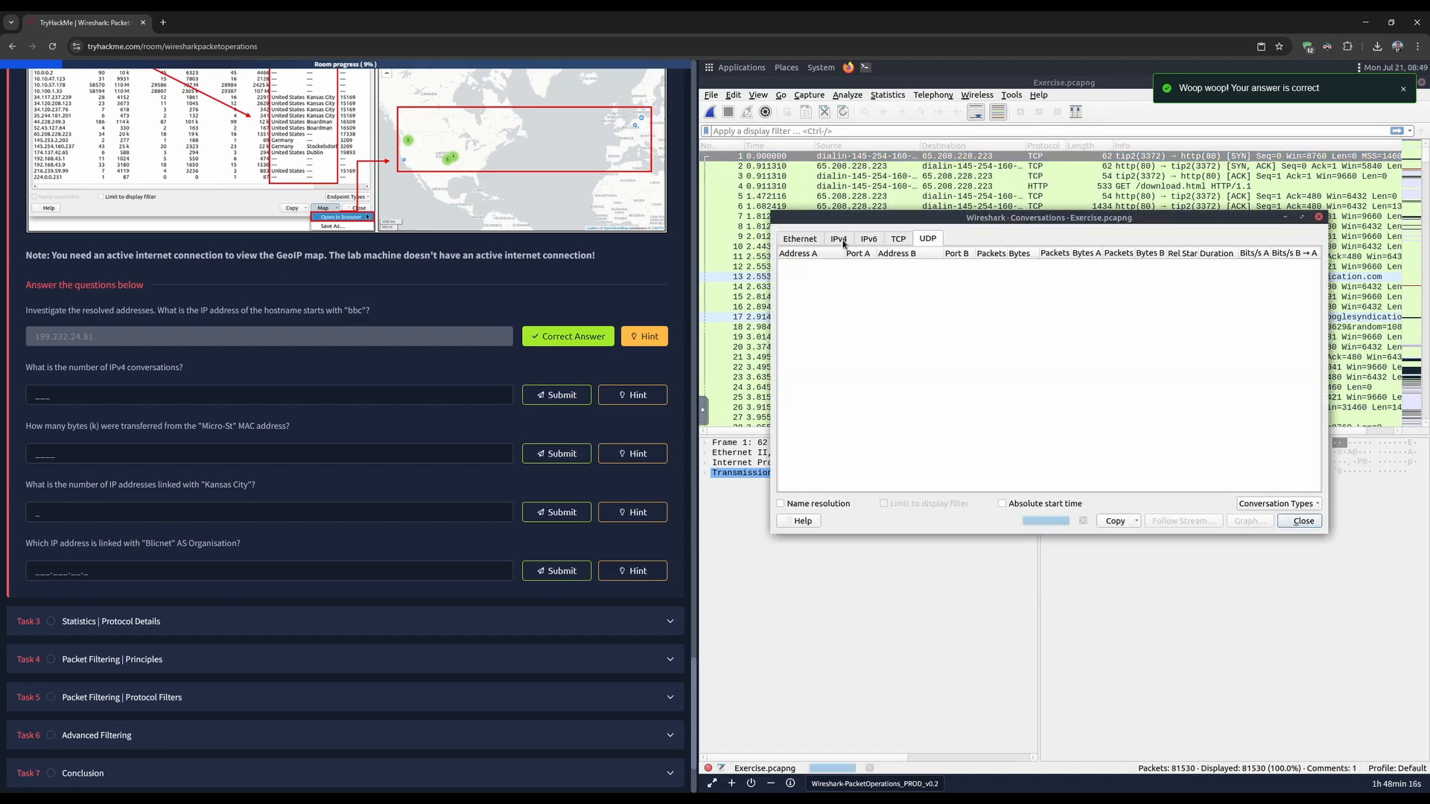
click(868, 239)
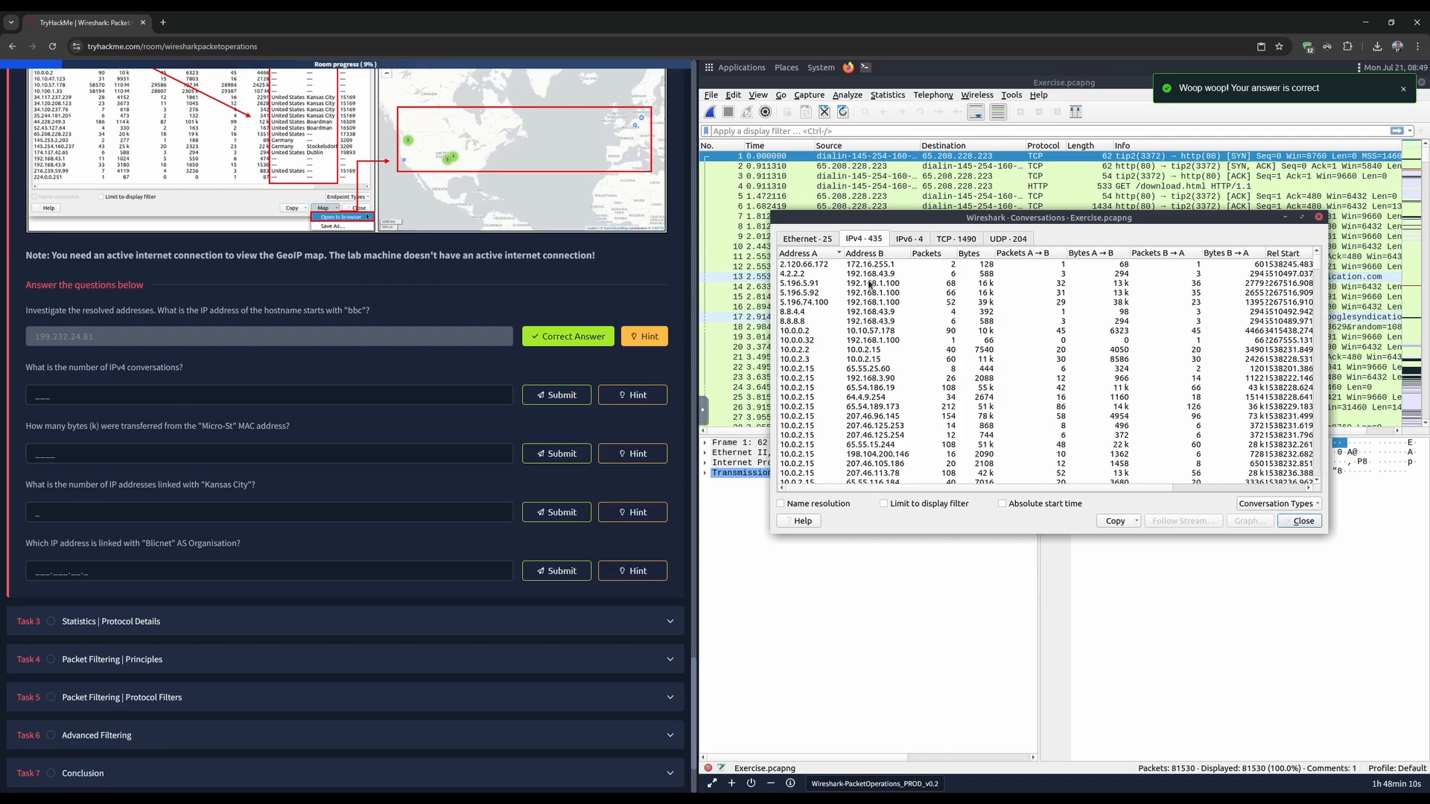
- Submit 435 as the answer to the question about the number of IPv4 conversations
click(312, 389)
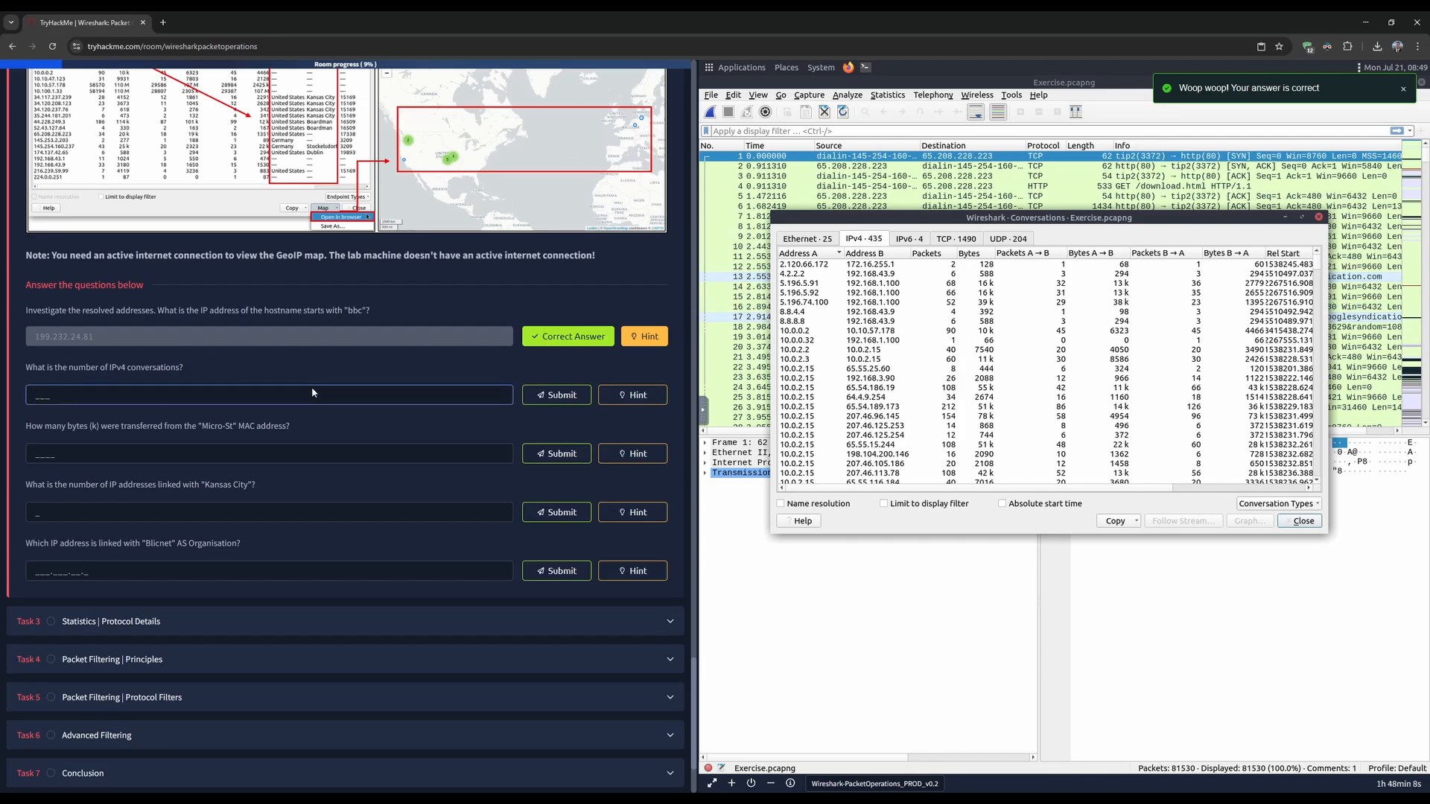
text(435)
click(555, 395)
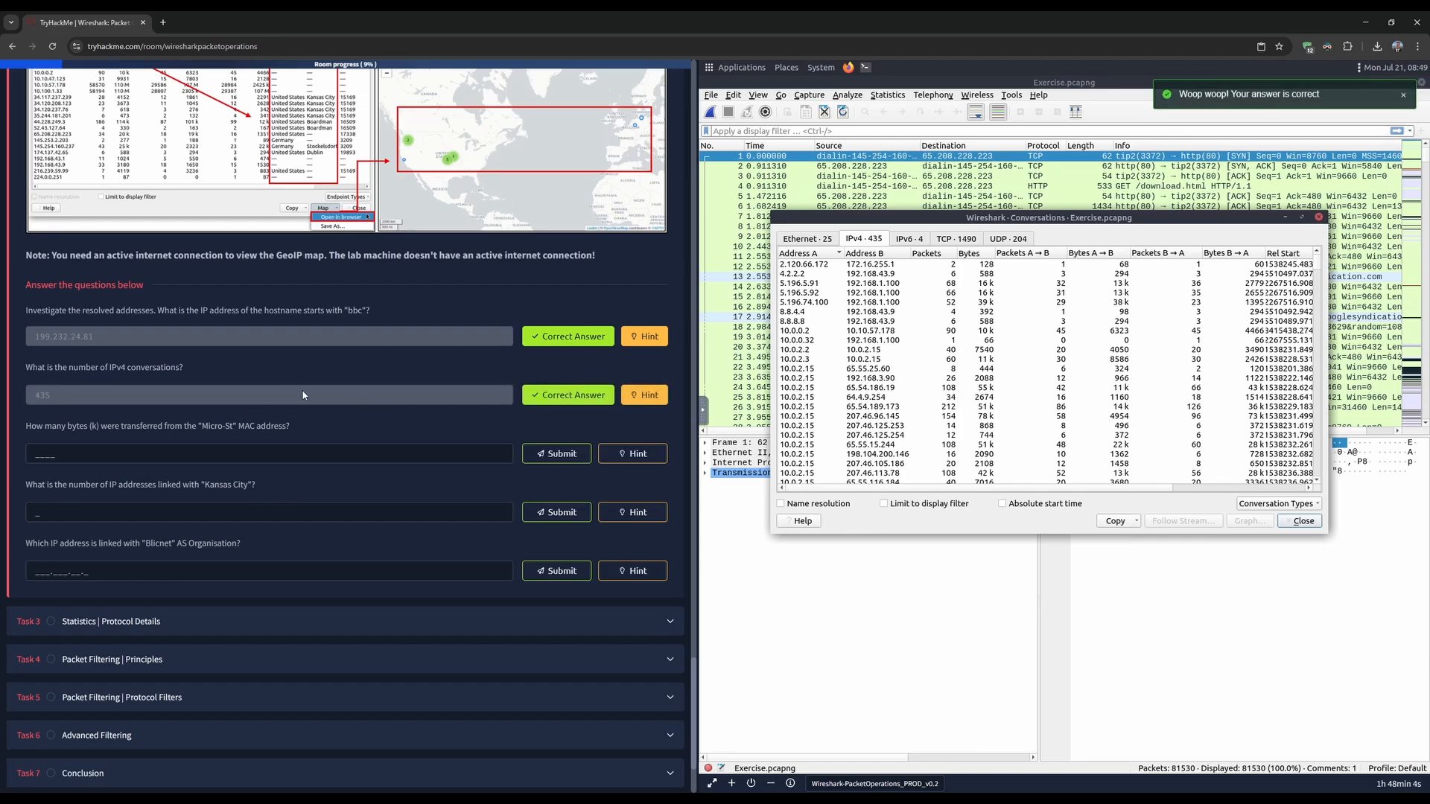
- Read the "Micro-St" question, close the Conversations window, and open the Ethernet endpoints statistics with name resolution enabled
scroll(292, 392, down, 1)
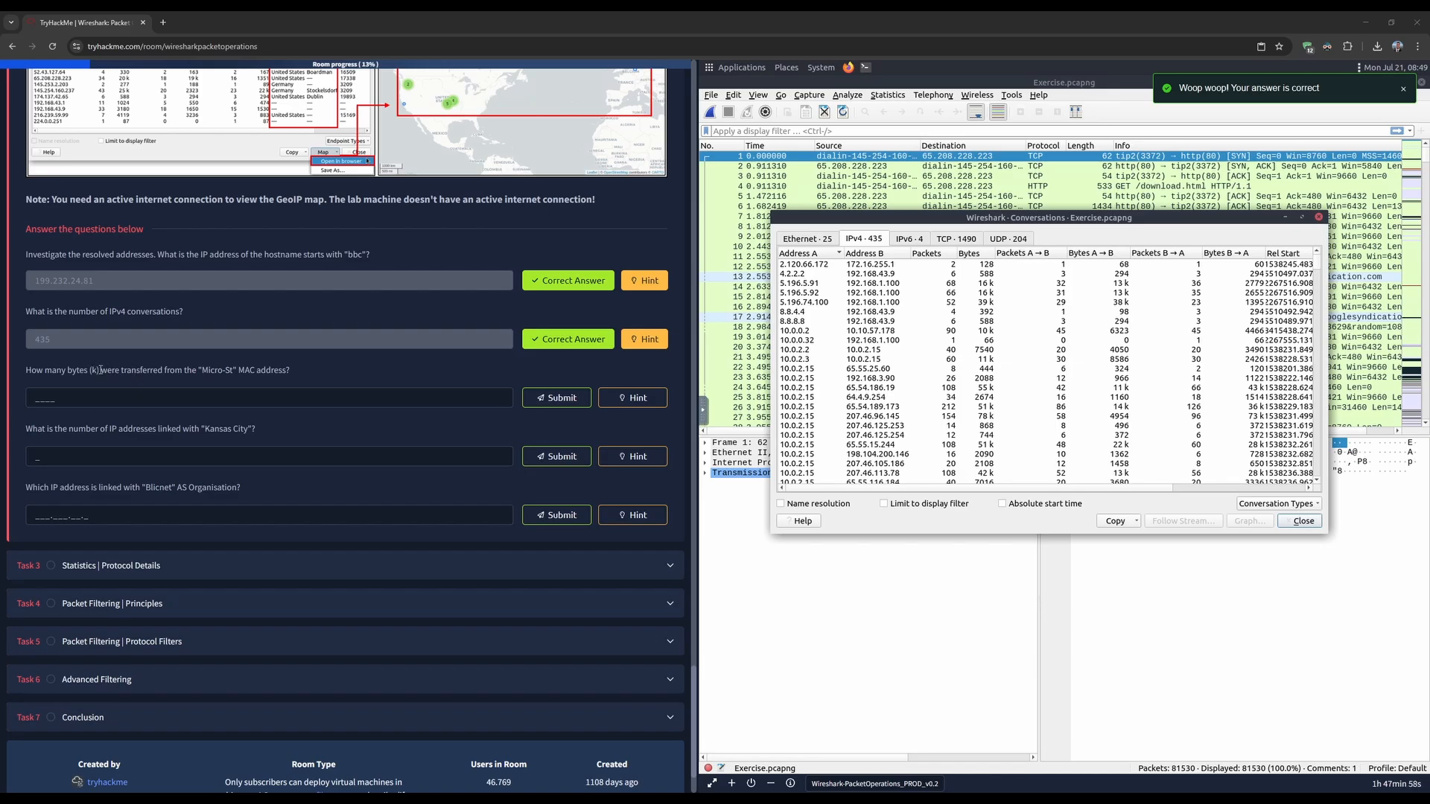
drag(101, 370, 307, 374)
click(232, 371)
click(307, 374)
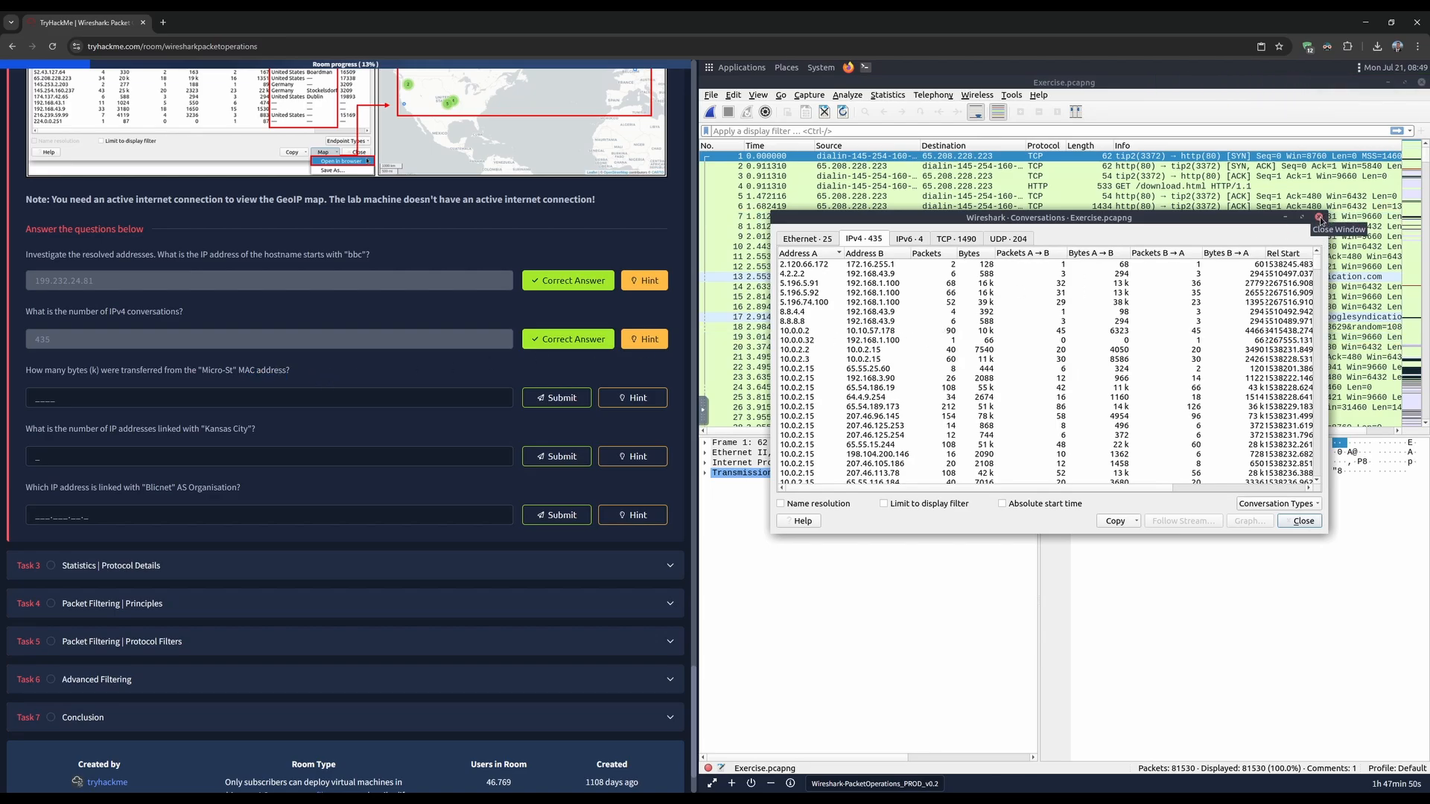
click(1112, 100)
click(888, 95)
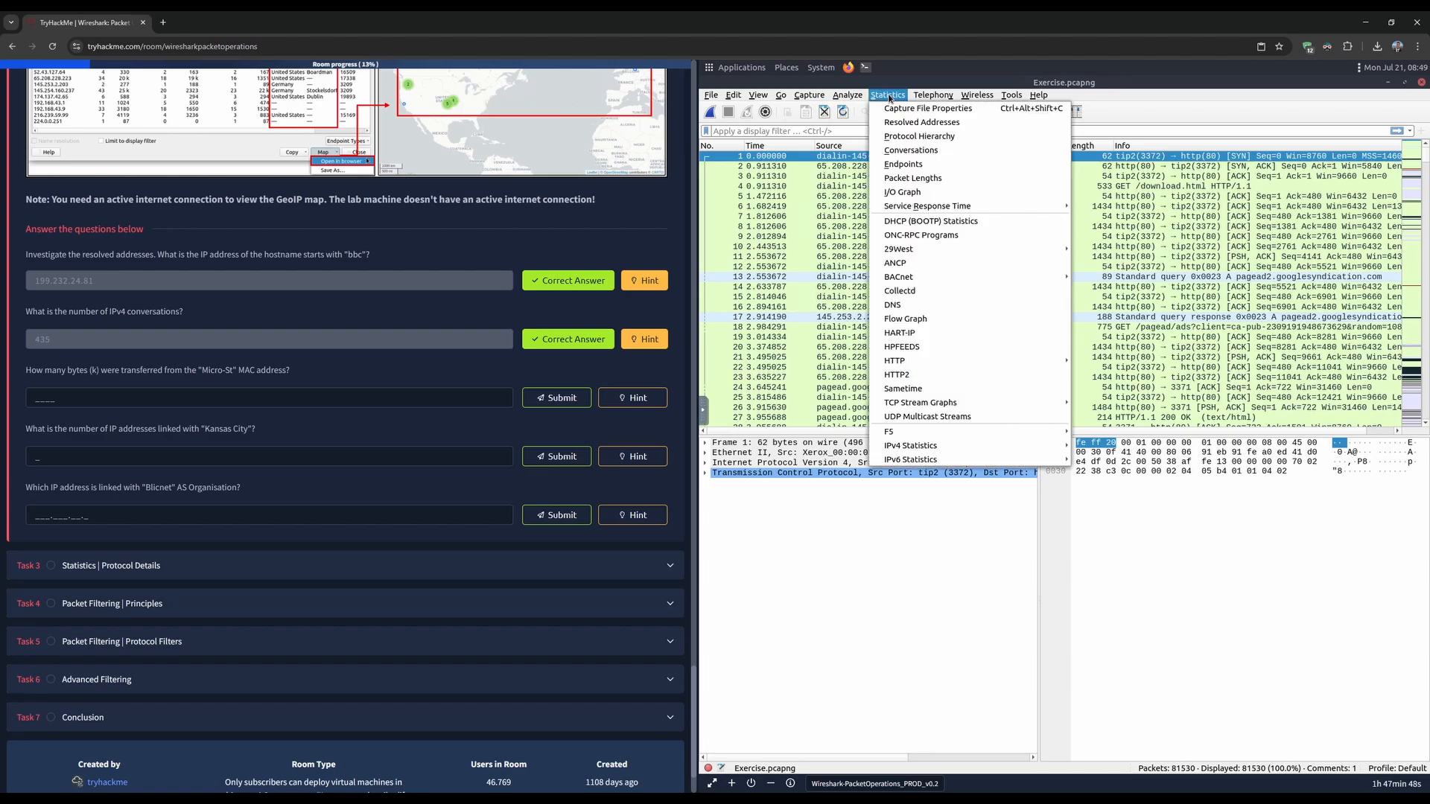
click(917, 167)
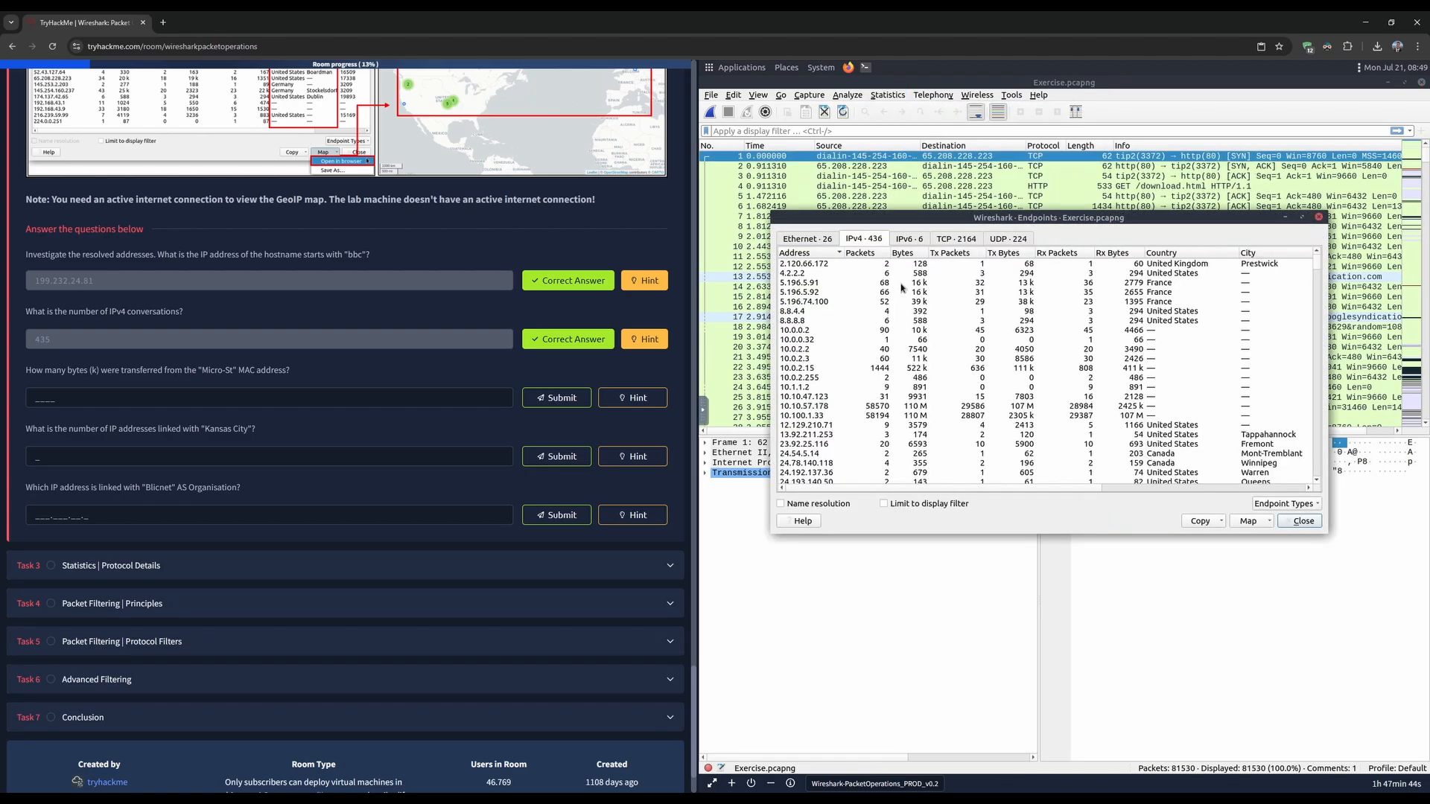
click(808, 239)
click(811, 506)
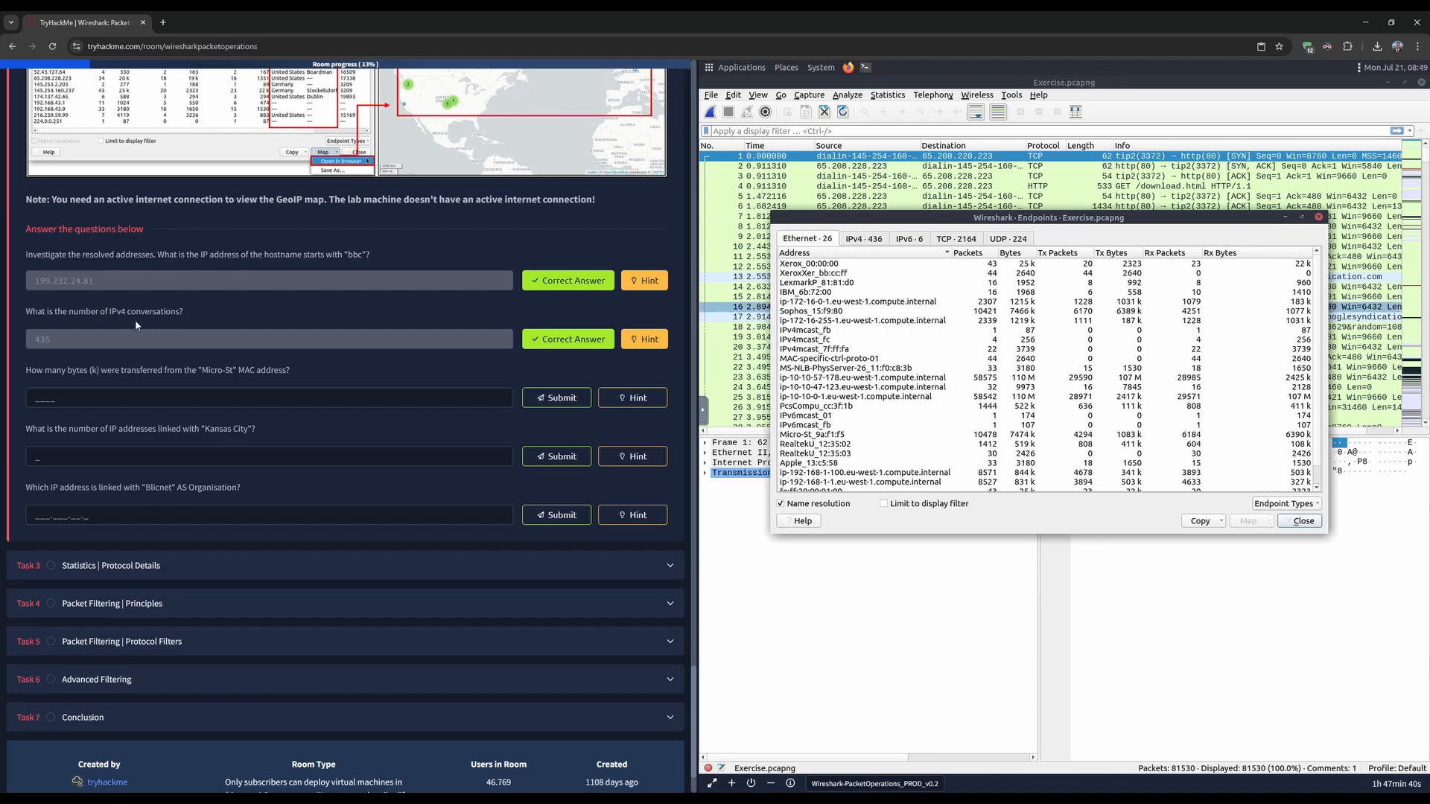
- Find and select the Micro-St MAC address among the Ethernet endpoints to check its transferred bytes
drag(199, 370, 229, 370)
click(232, 370)
click(823, 437)
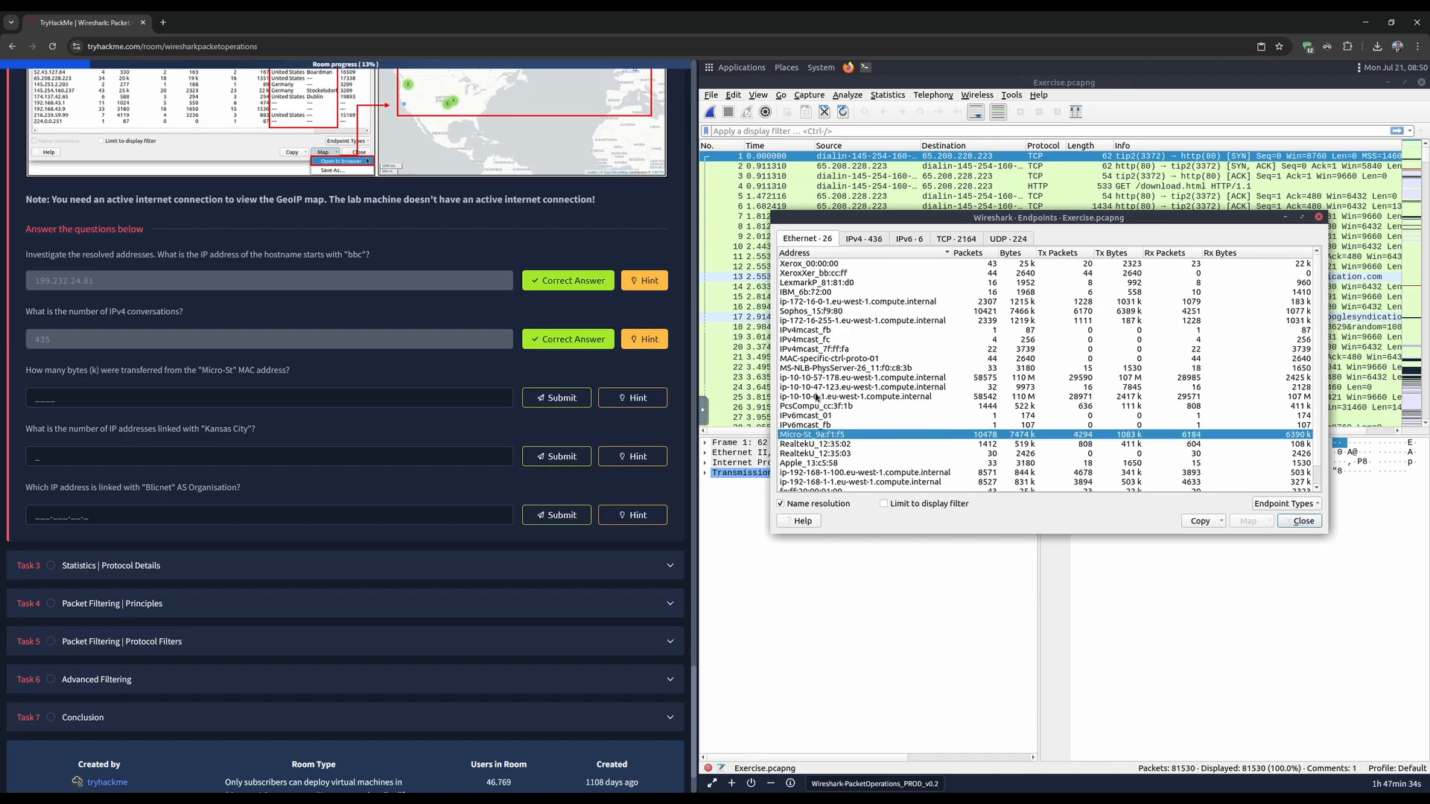
scroll(820, 413, down, 1)
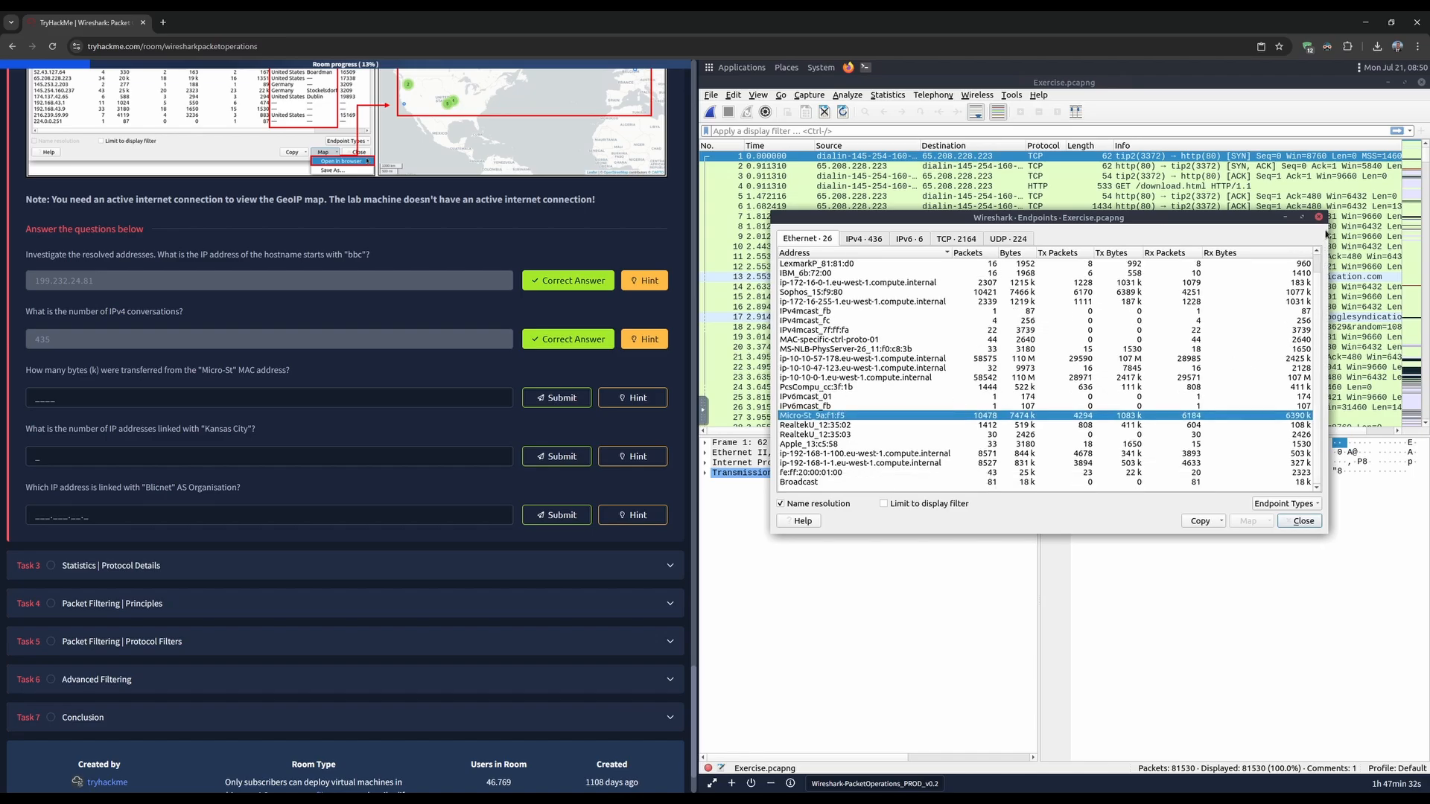
scroll(819, 317, up, 2)
scroll(826, 348, down, 1)
scroll(827, 348, up, 1)
scroll(827, 349, down, 1)
- Submit 7474 as the answer to the question about bytes transferred from the "Micro-St" MAC address
click(260, 402)
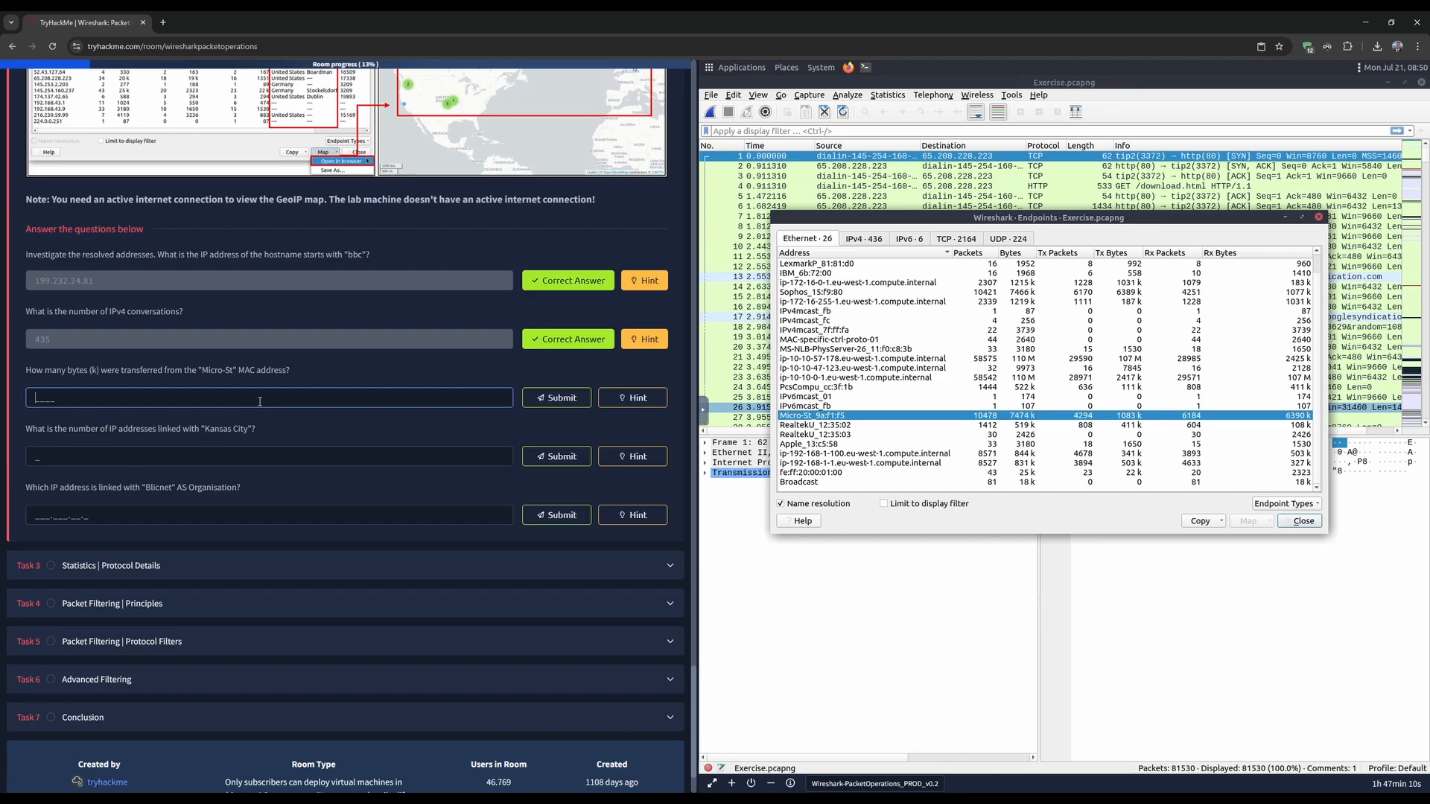
text(7474)
key(Return)
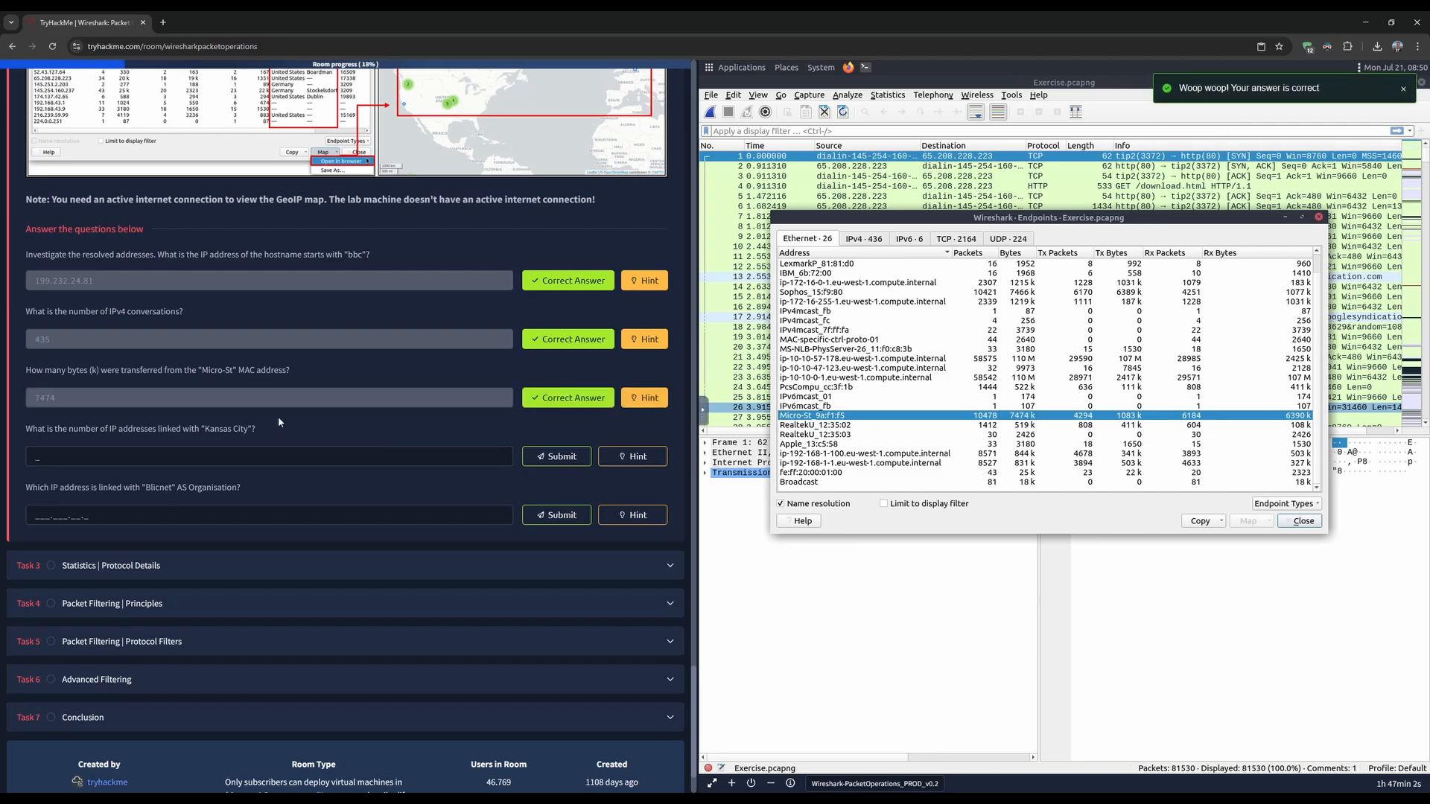
- Read the question about IP addresses linked with "Kansas City", view its hint, and close the hint
drag(26, 429, 256, 427)
click(108, 429)
click(633, 456)
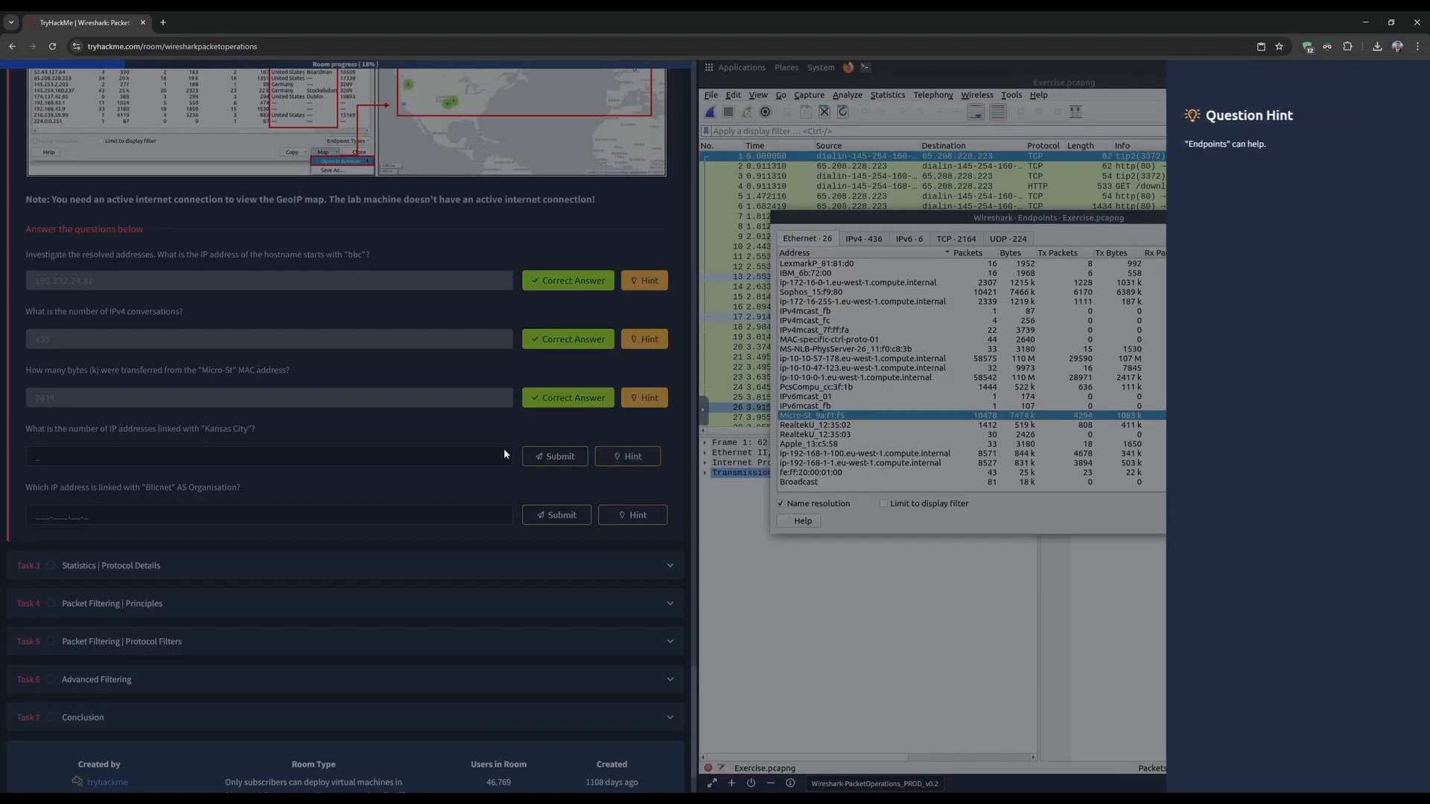
click(445, 457)
- Close and reopen the capture's Endpoints statistics, showing the IPv4 endpoints
click(1320, 218)
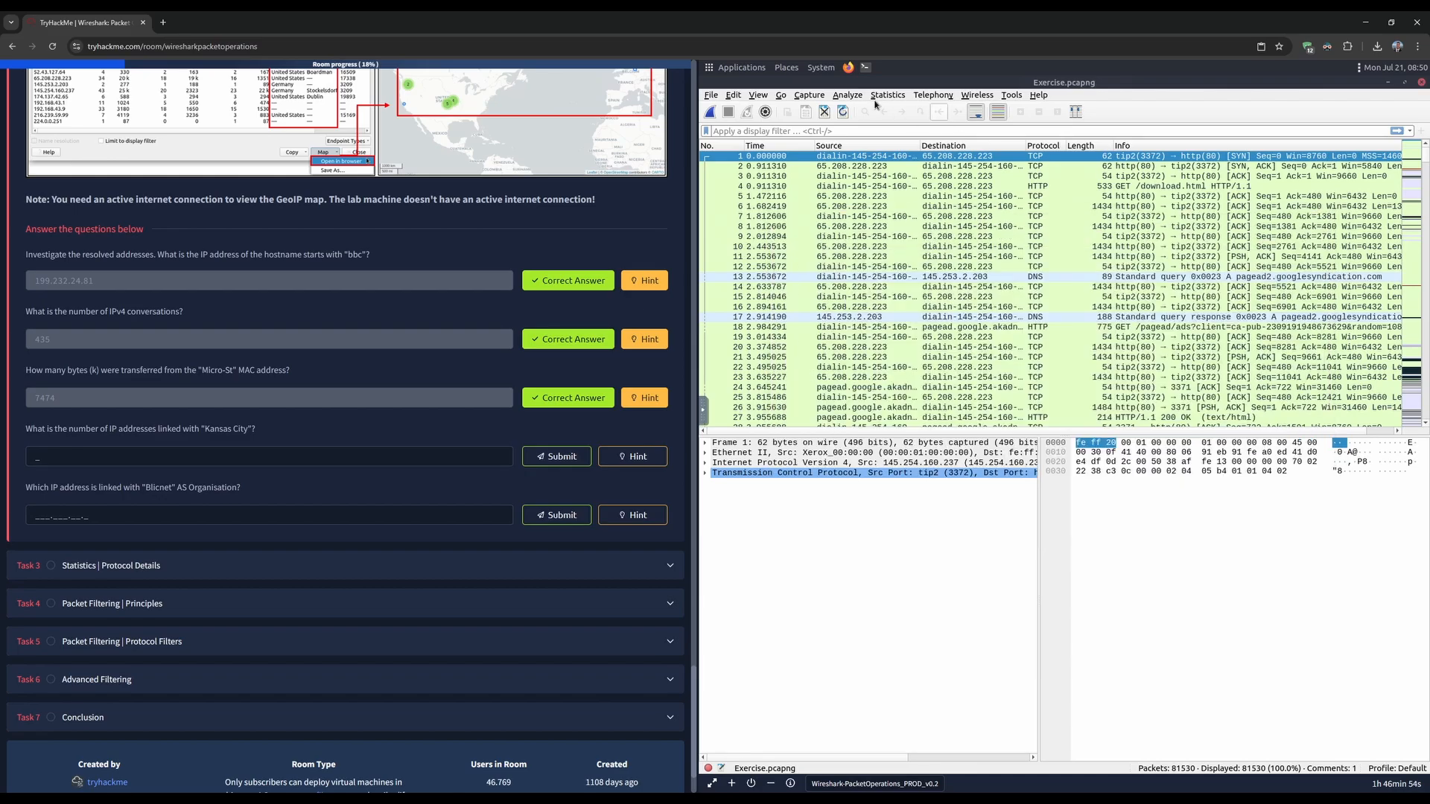
click(888, 95)
click(893, 164)
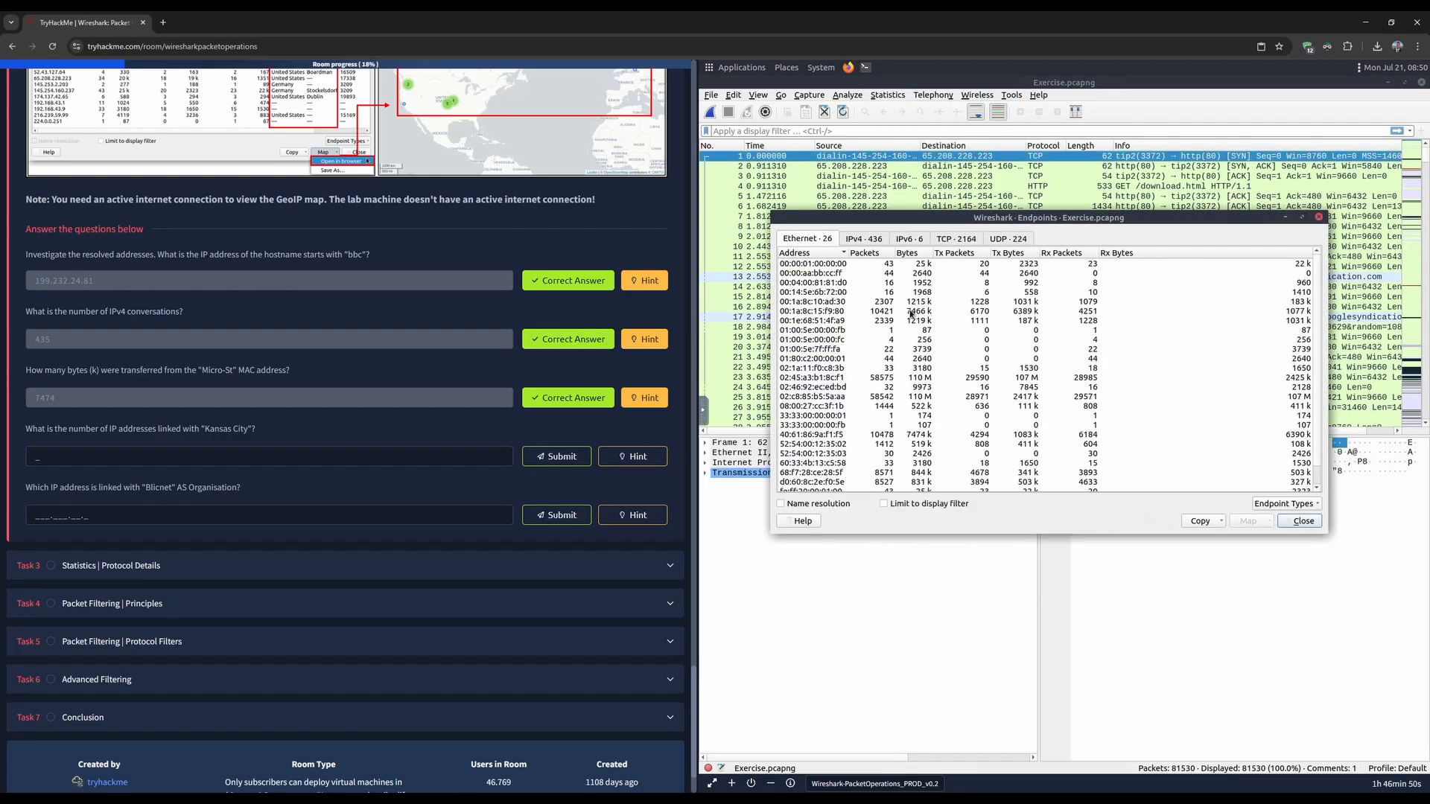
click(860, 240)
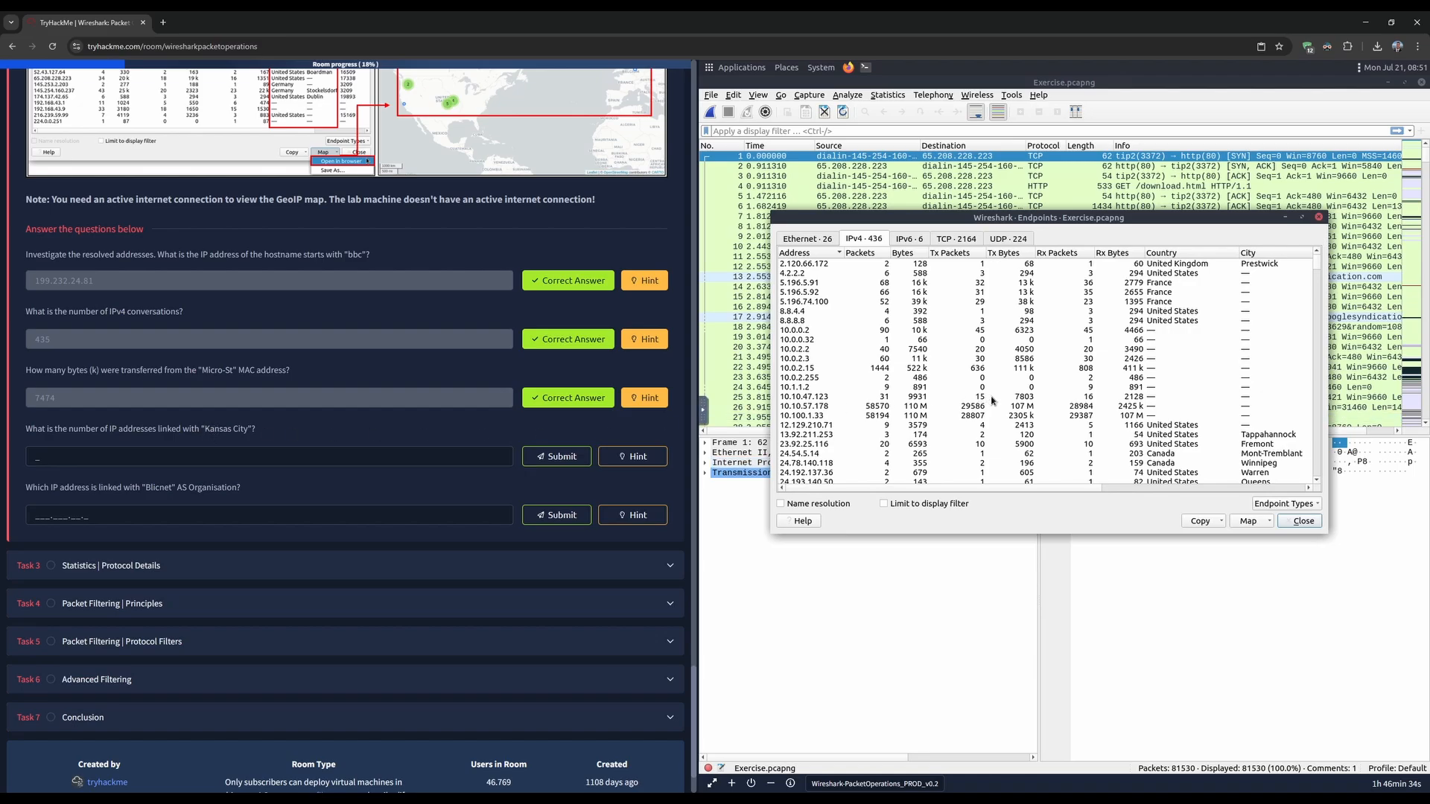
- Sort the IPv4 endpoints by city and go through the Kansas City entries to count them
scroll(1269, 335, down, 4)
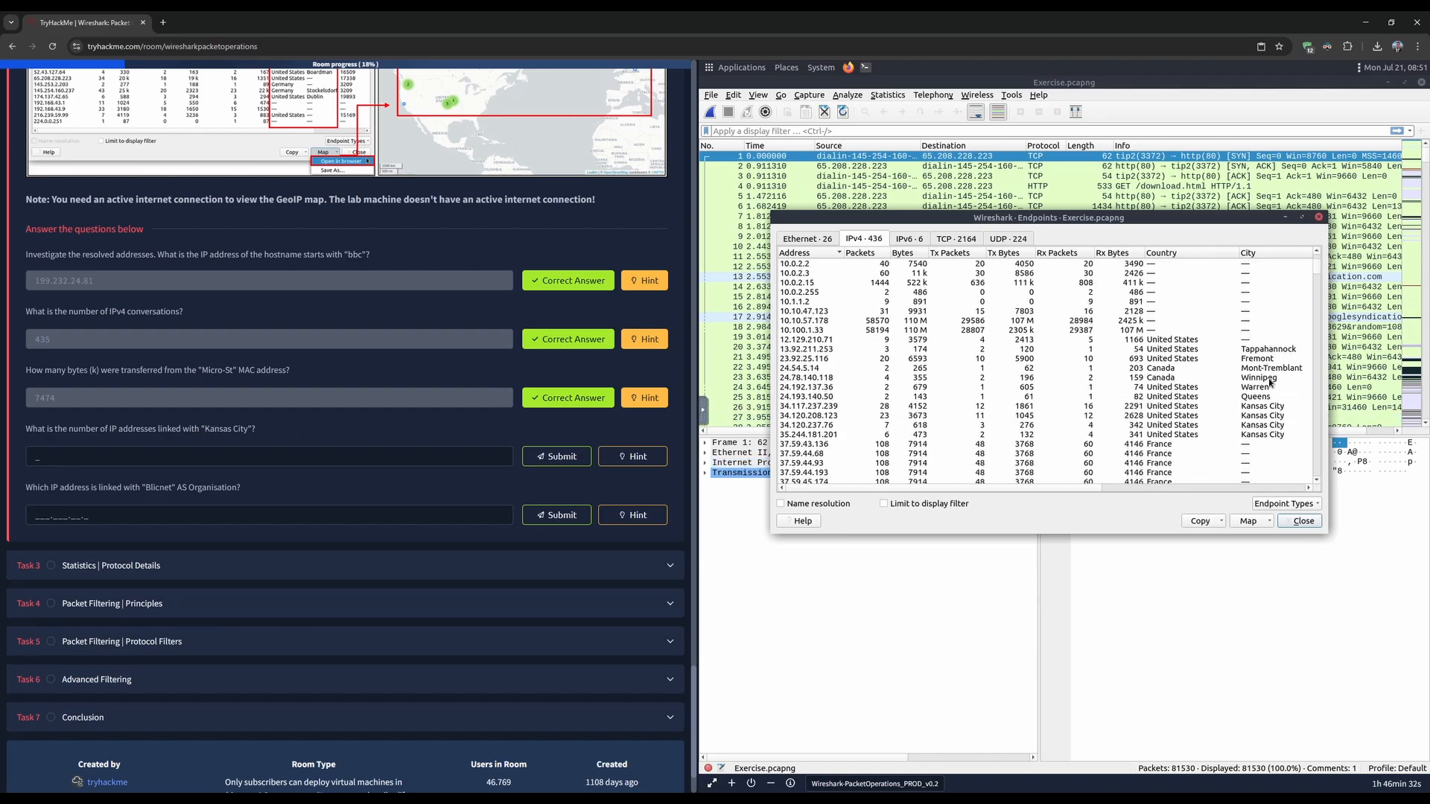
scroll(1150, 415, down, 1)
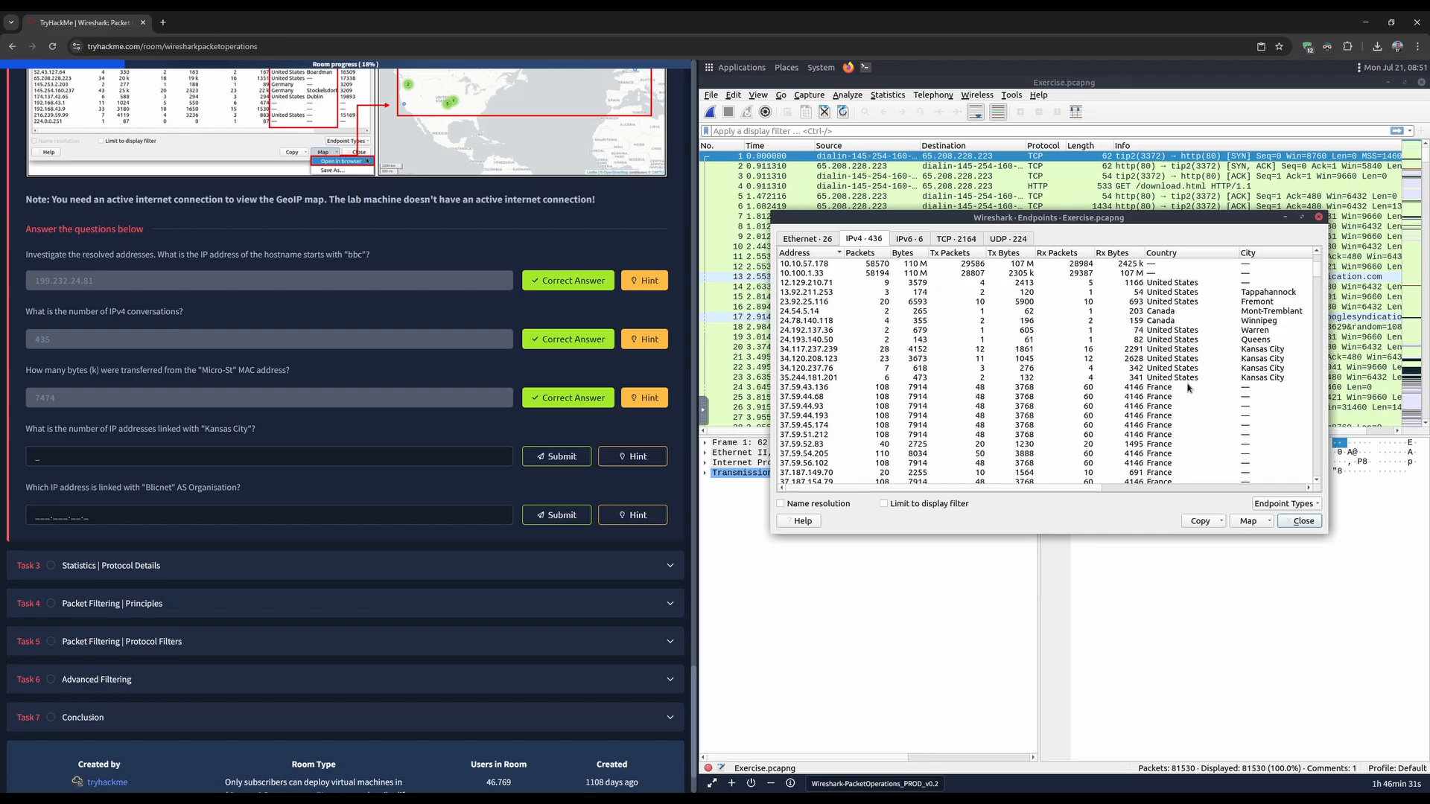
click(1241, 349)
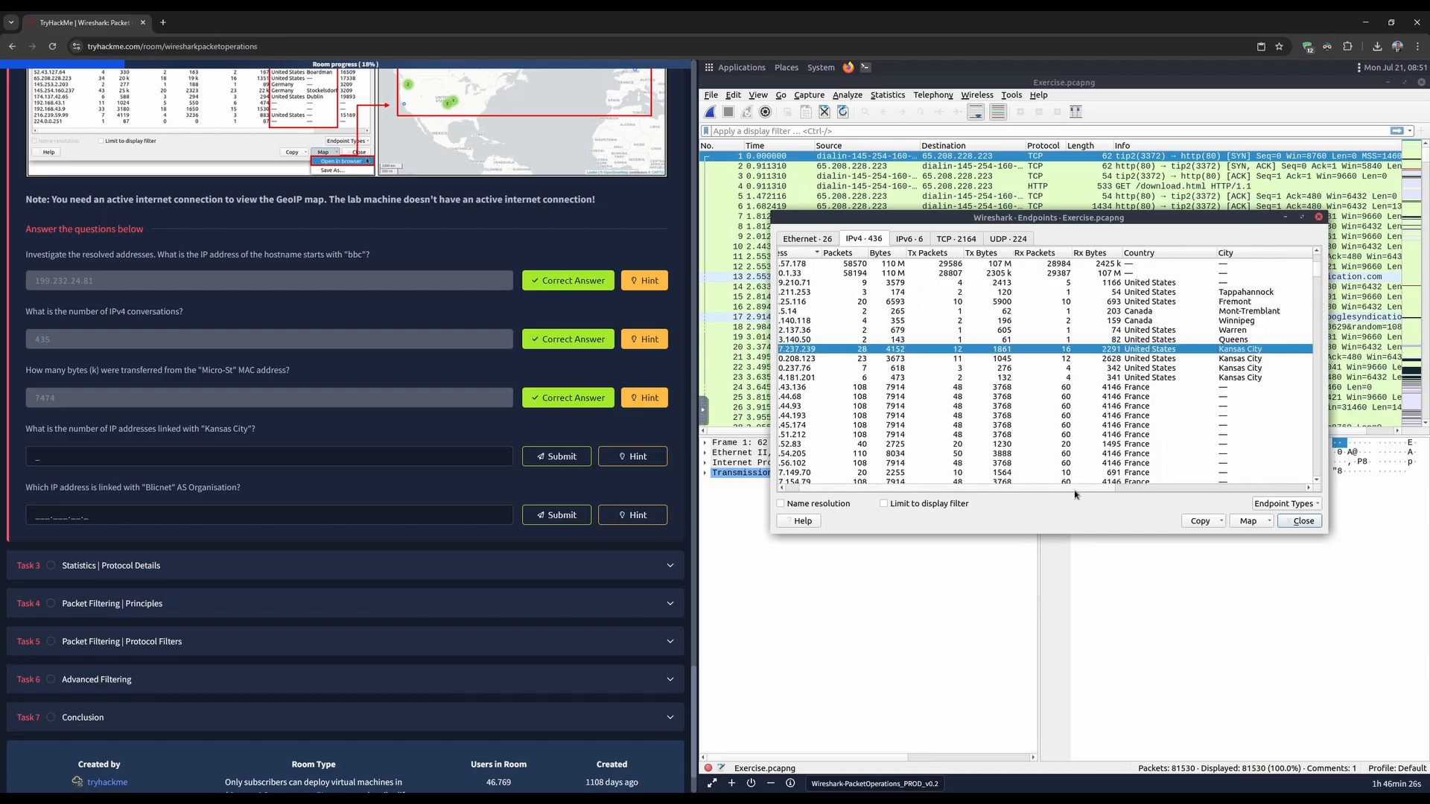
drag(1077, 488, 928, 476)
drag(1314, 276, 1321, 275)
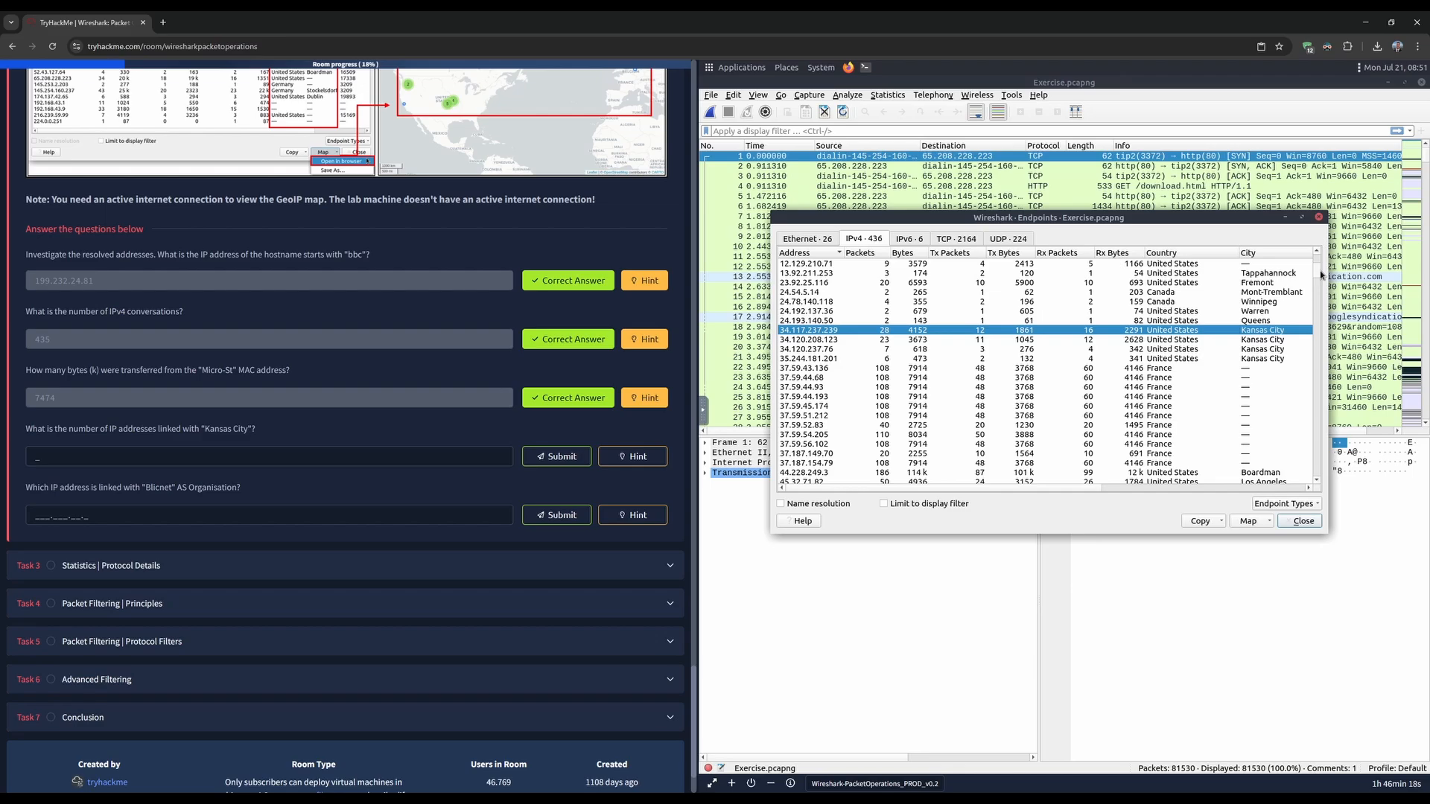
click(1292, 258)
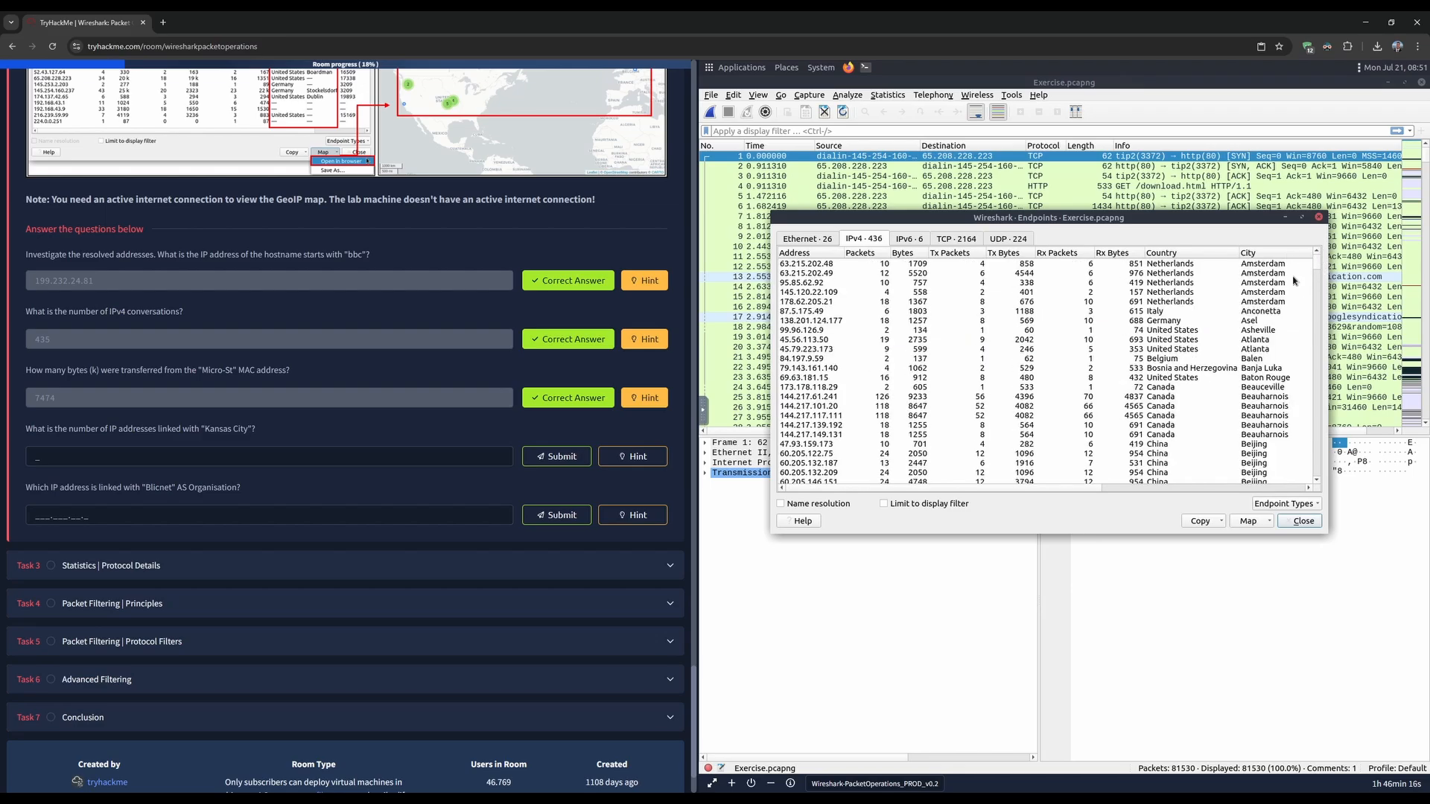
drag(1320, 271, 1328, 307)
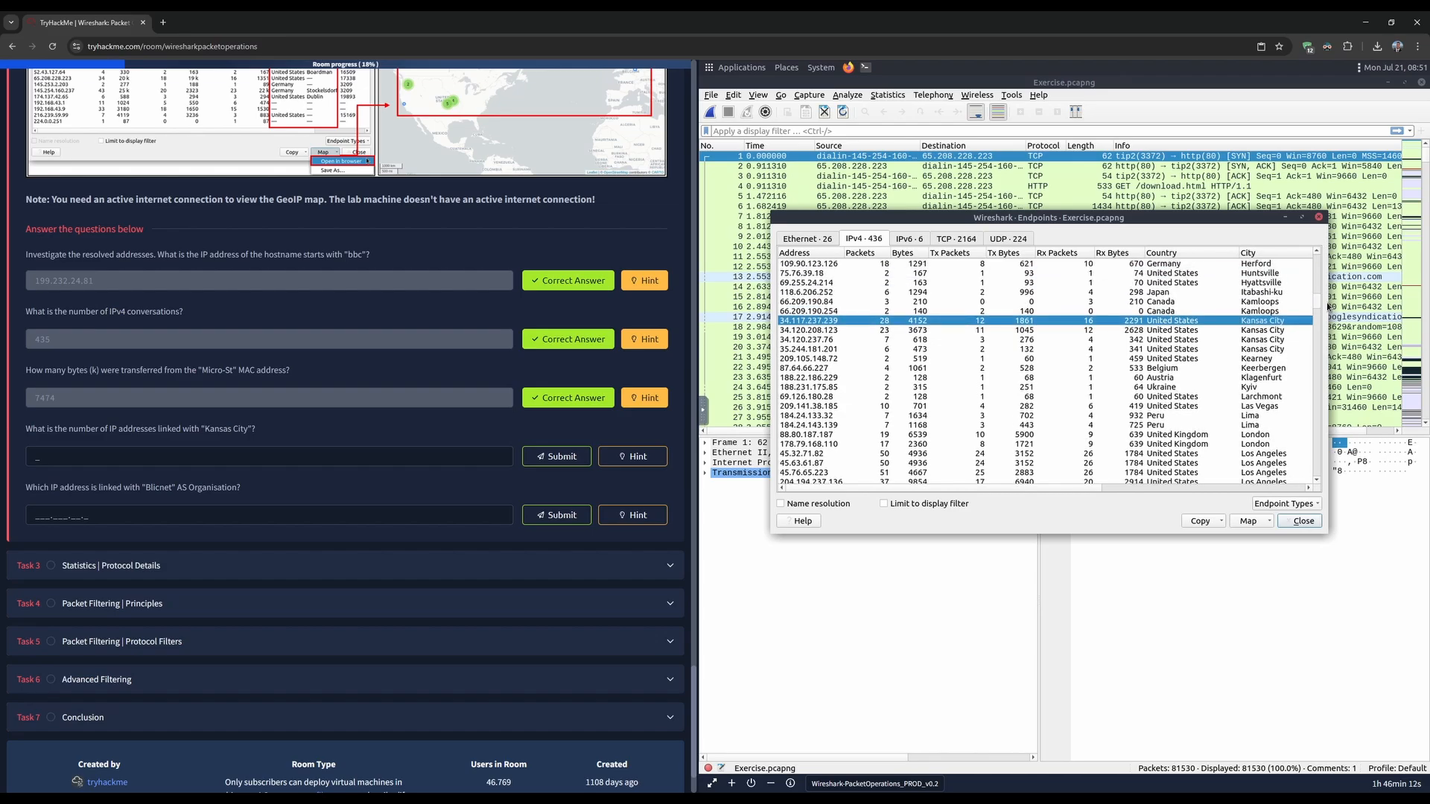
click(1275, 340)
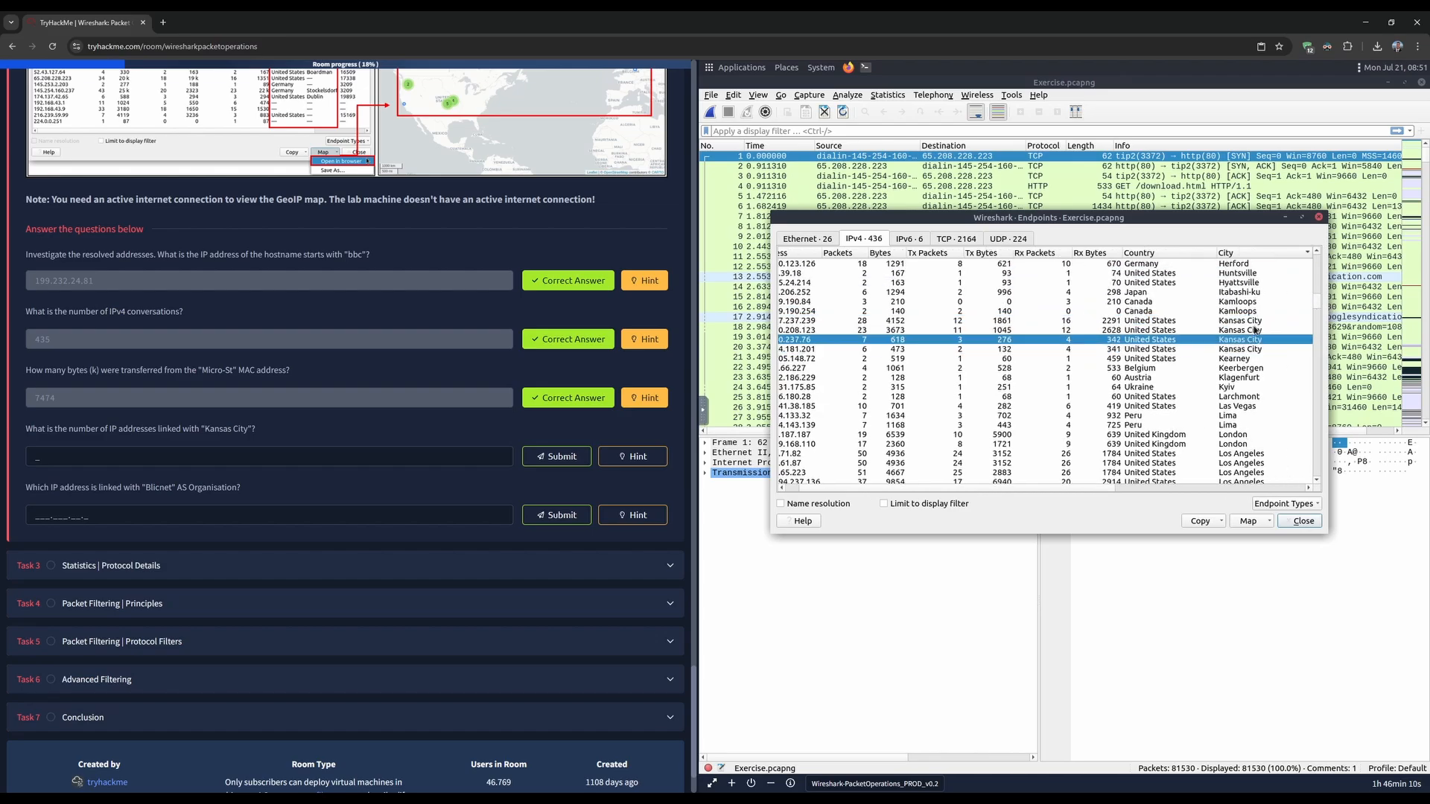
click(1256, 330)
click(1255, 321)
- Submit 4 as the answer to the question about the number of IP addresses linked with "Kansas City"
click(181, 458)
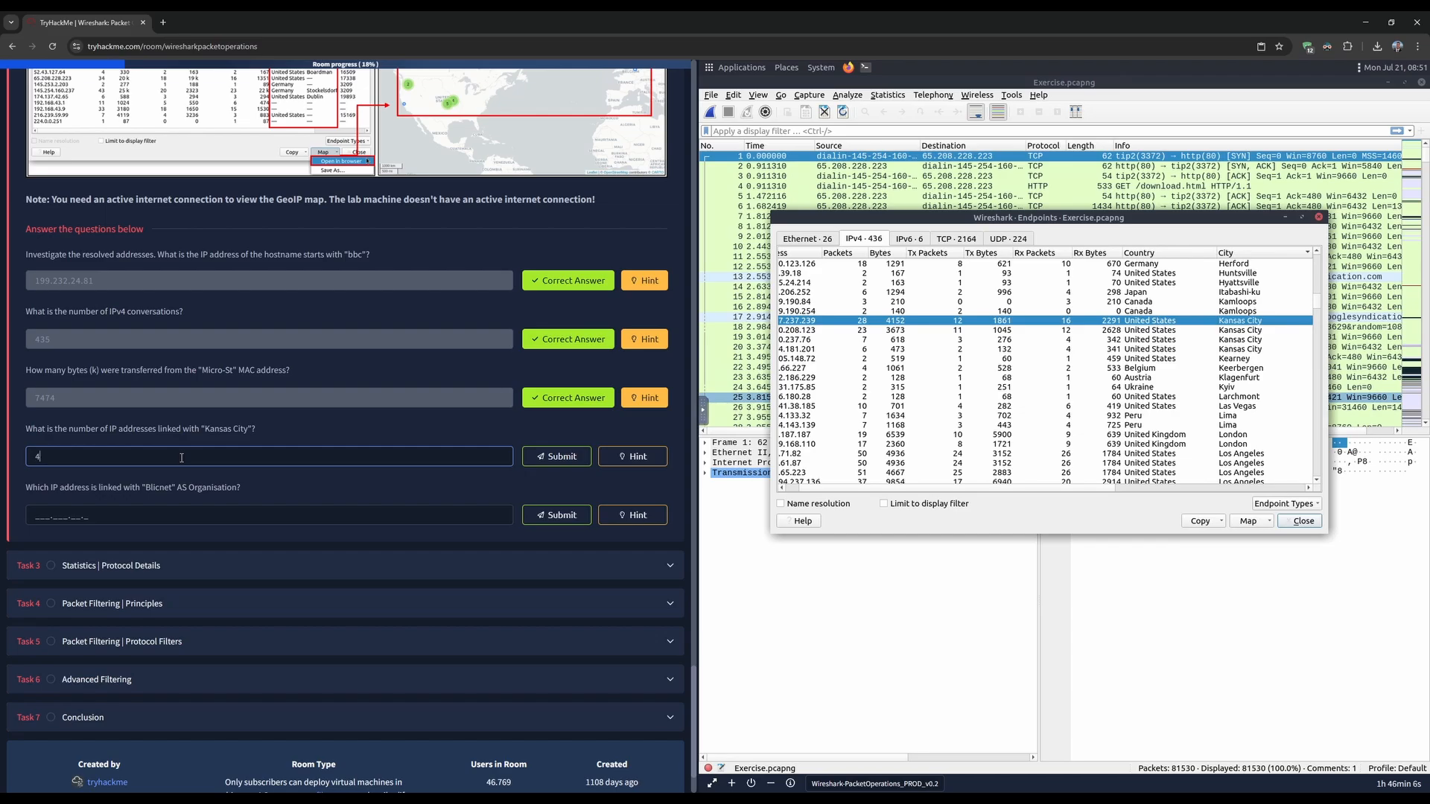
text(4)
key(Return)
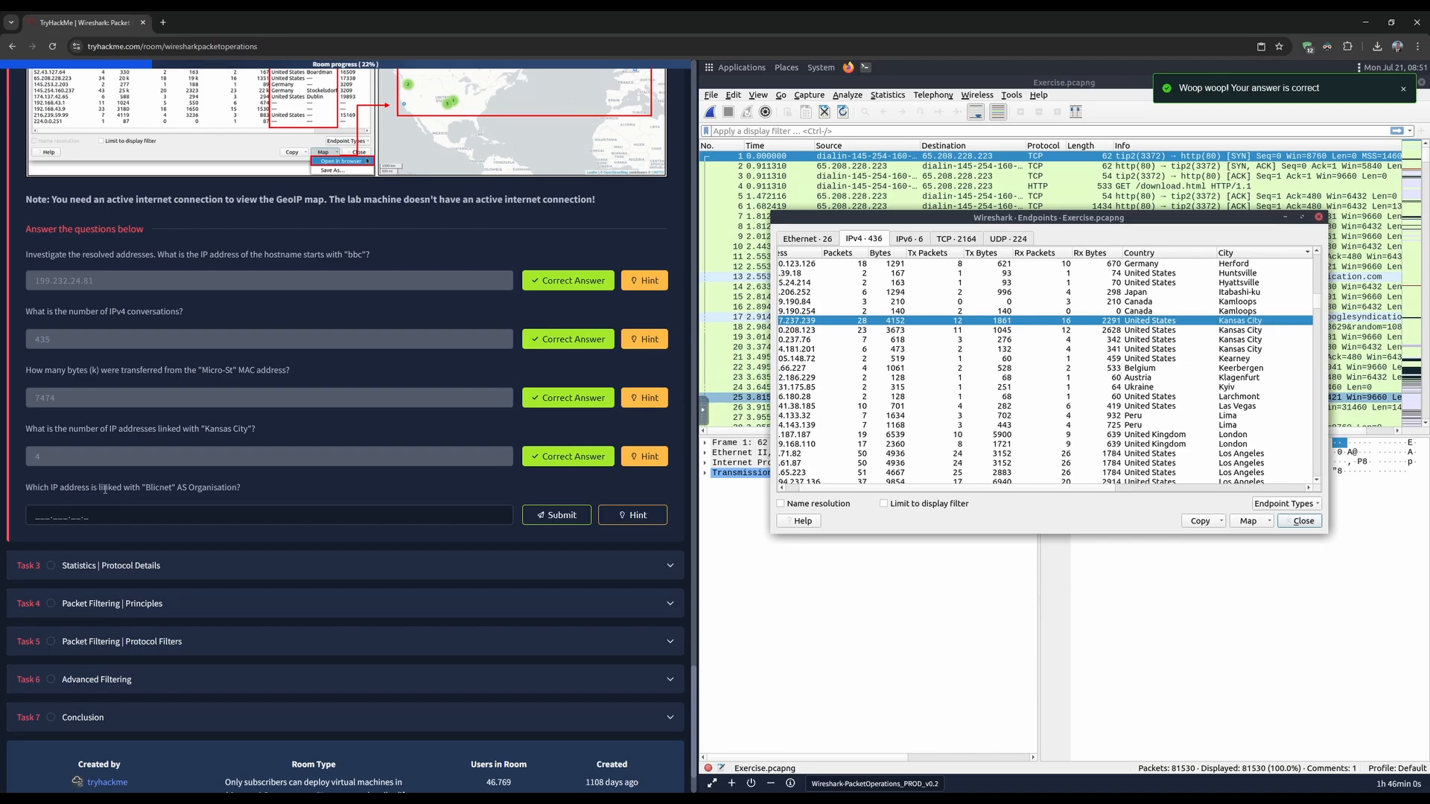
- Read the question about the "Blicnet" AS Organisation, view its hint, and close the hint
drag(141, 487, 245, 486)
click(610, 515)
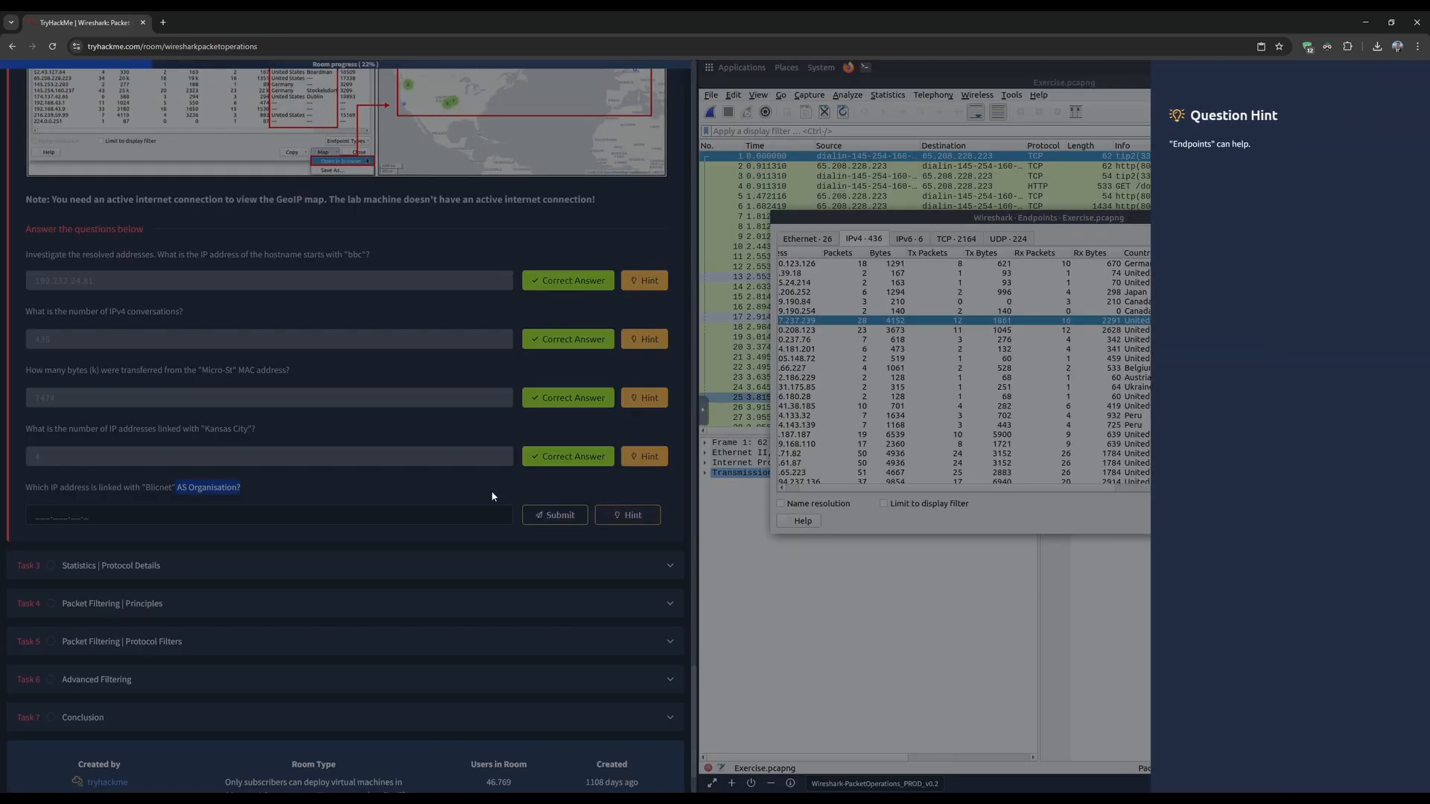
click(709, 426)
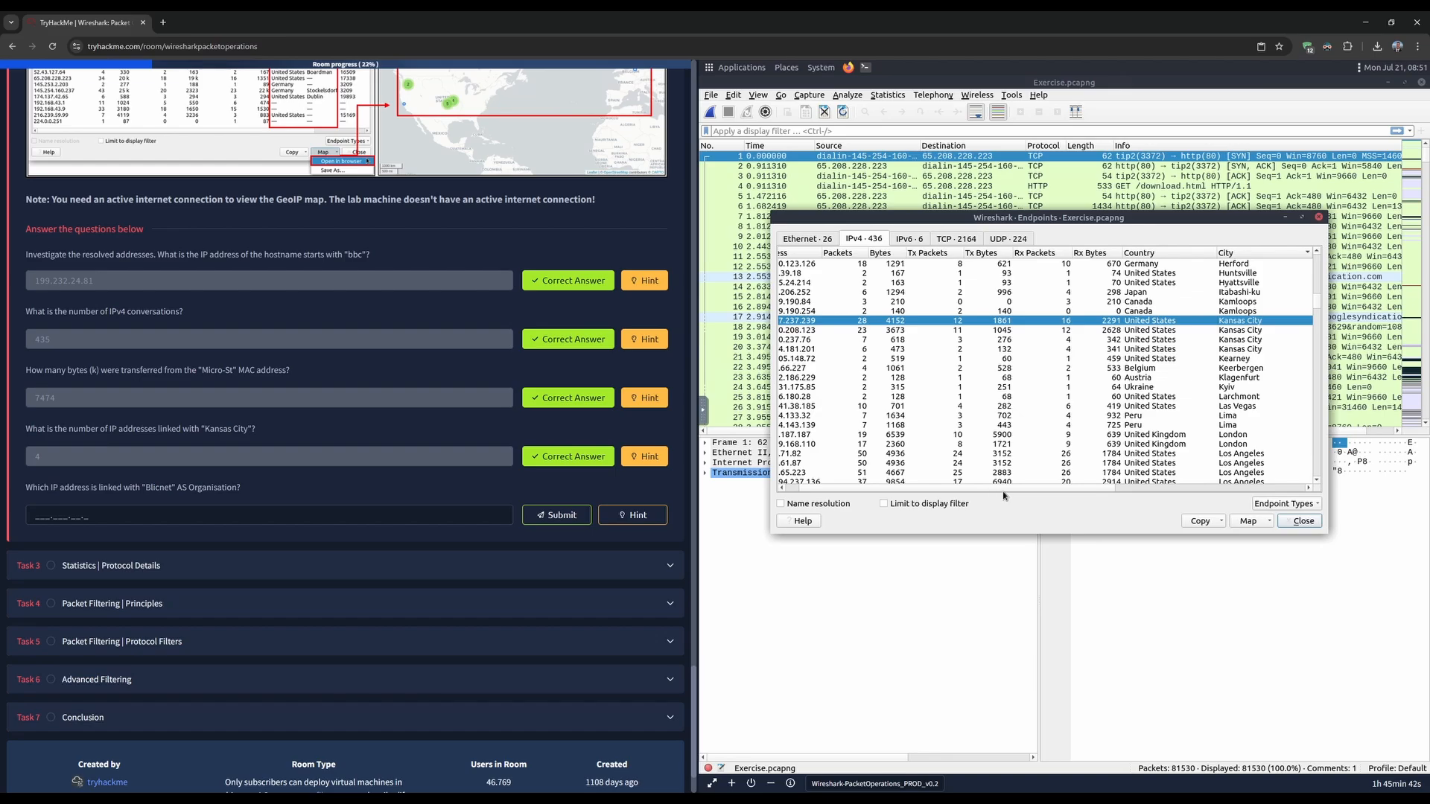
- Sort the IPv4 endpoints by AS Organization and select the Blicnet d.o.o. entry
drag(1010, 490, 1207, 492)
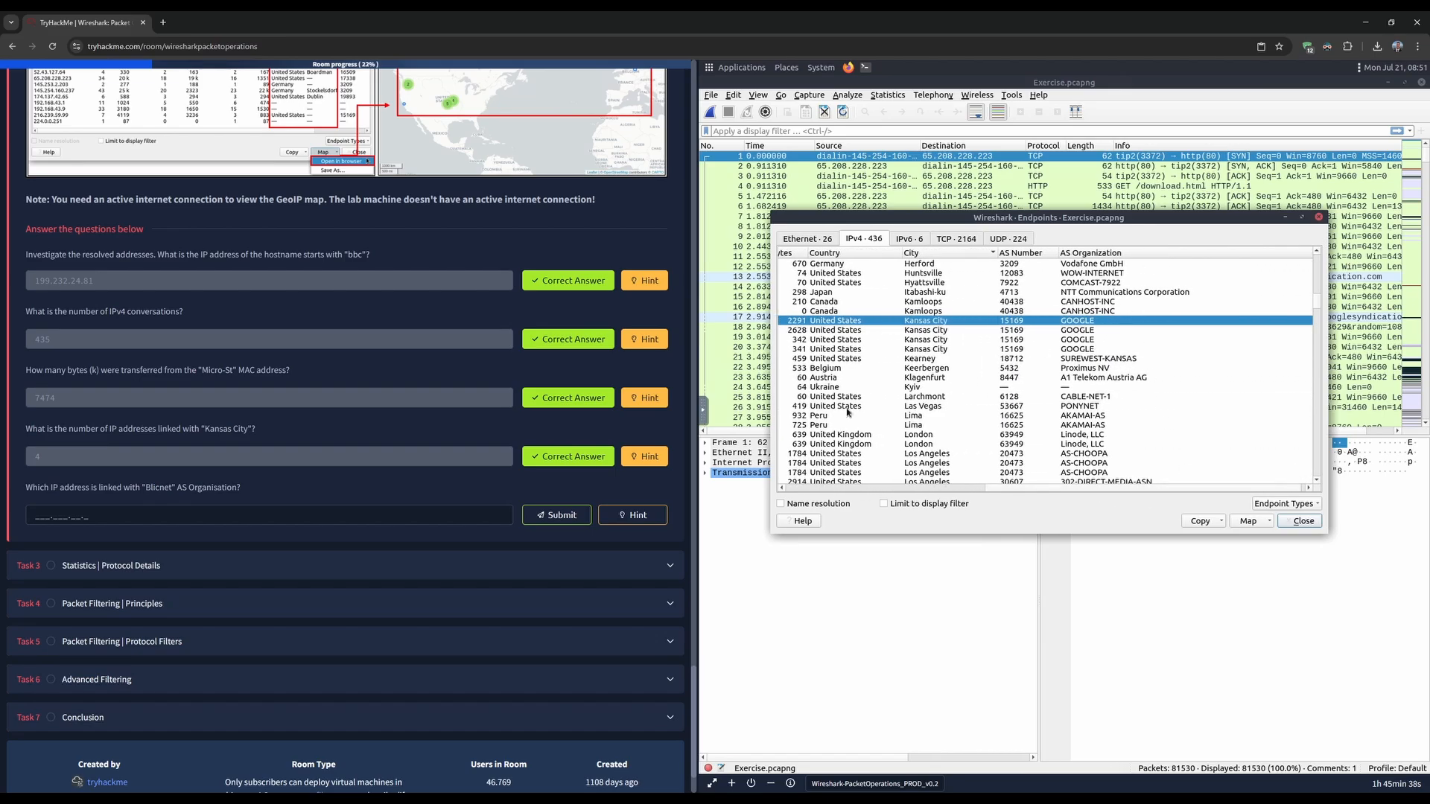
click(172, 486)
scroll(1117, 273, up, 5)
scroll(1117, 273, up, 10)
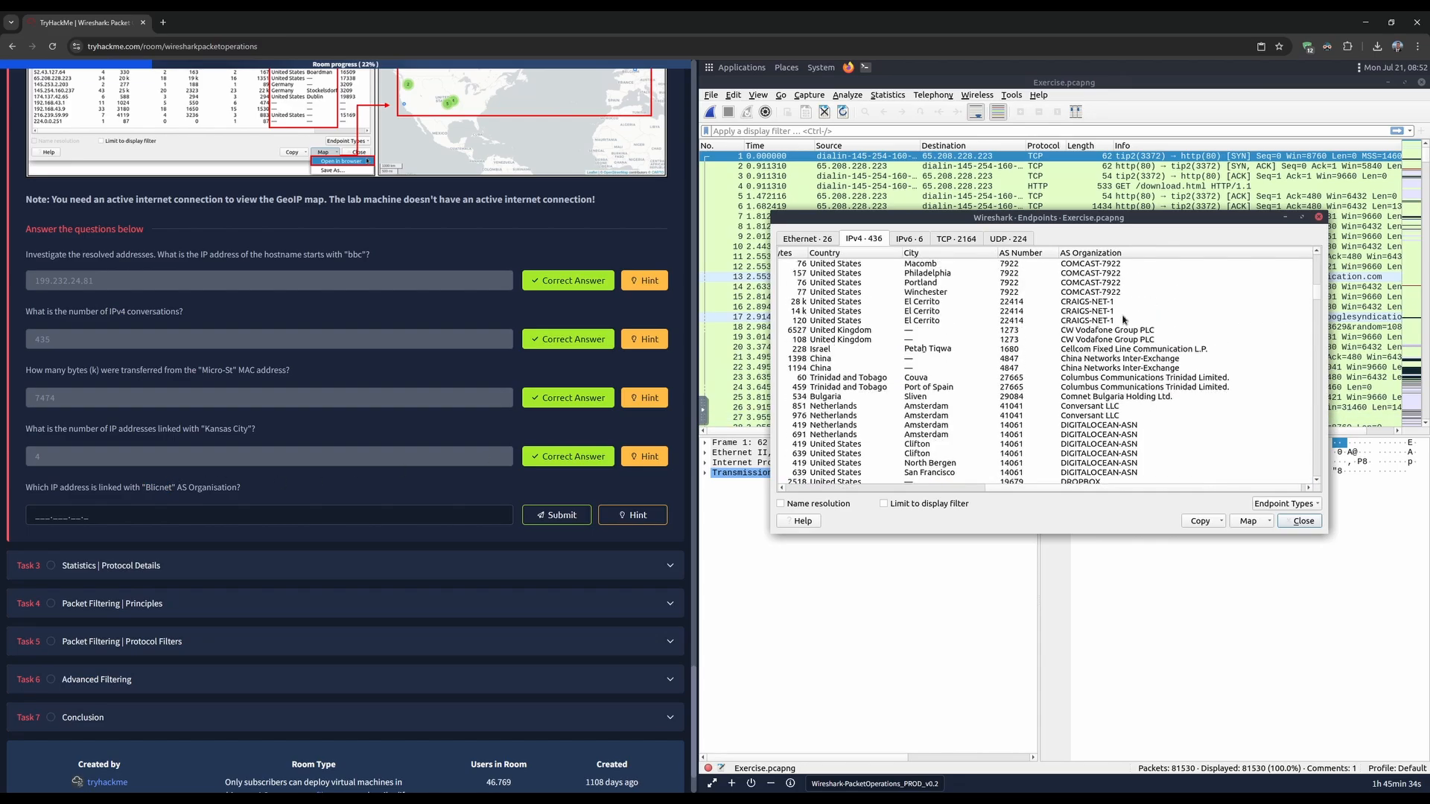
scroll(1319, 280, up, 2)
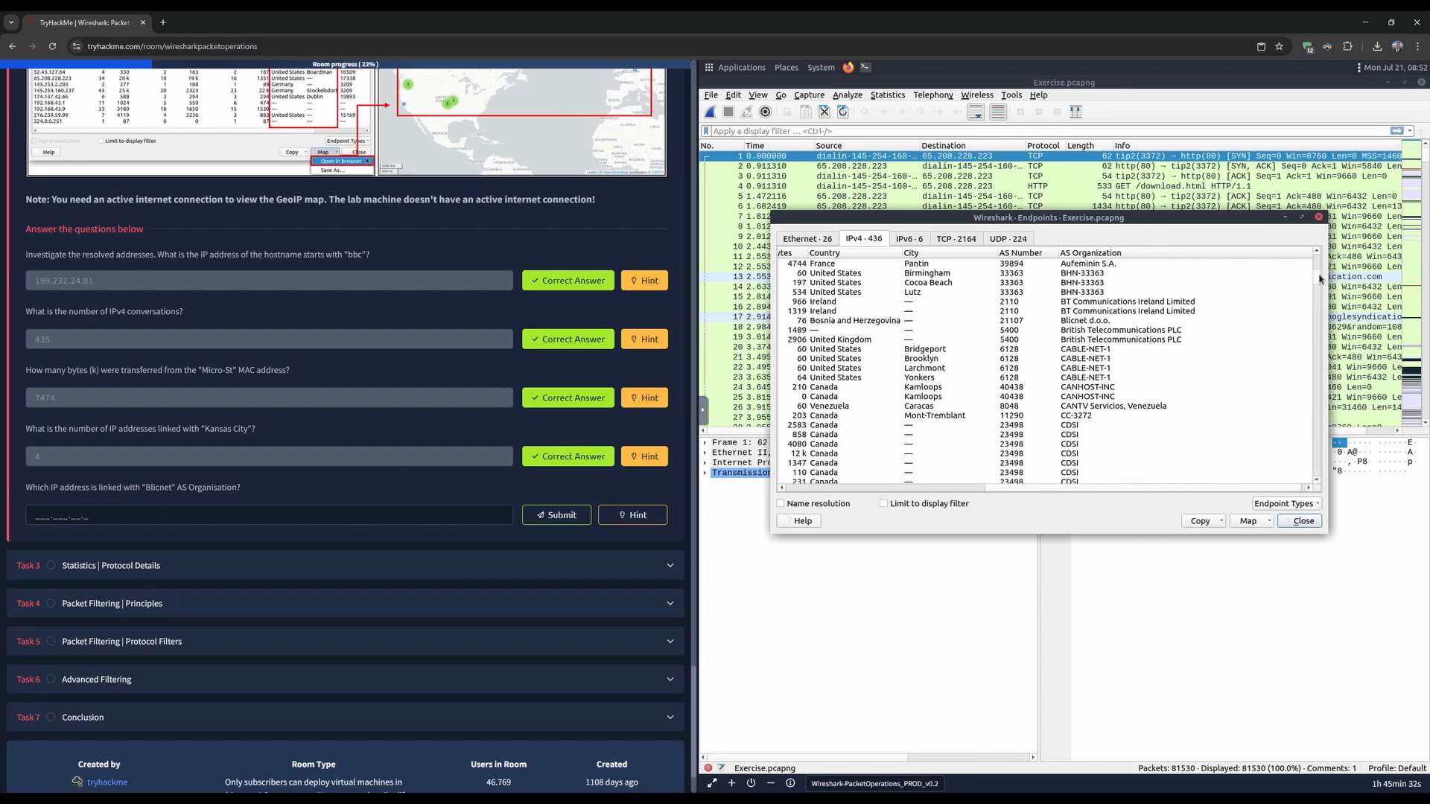
scroll(1319, 280, up, 5)
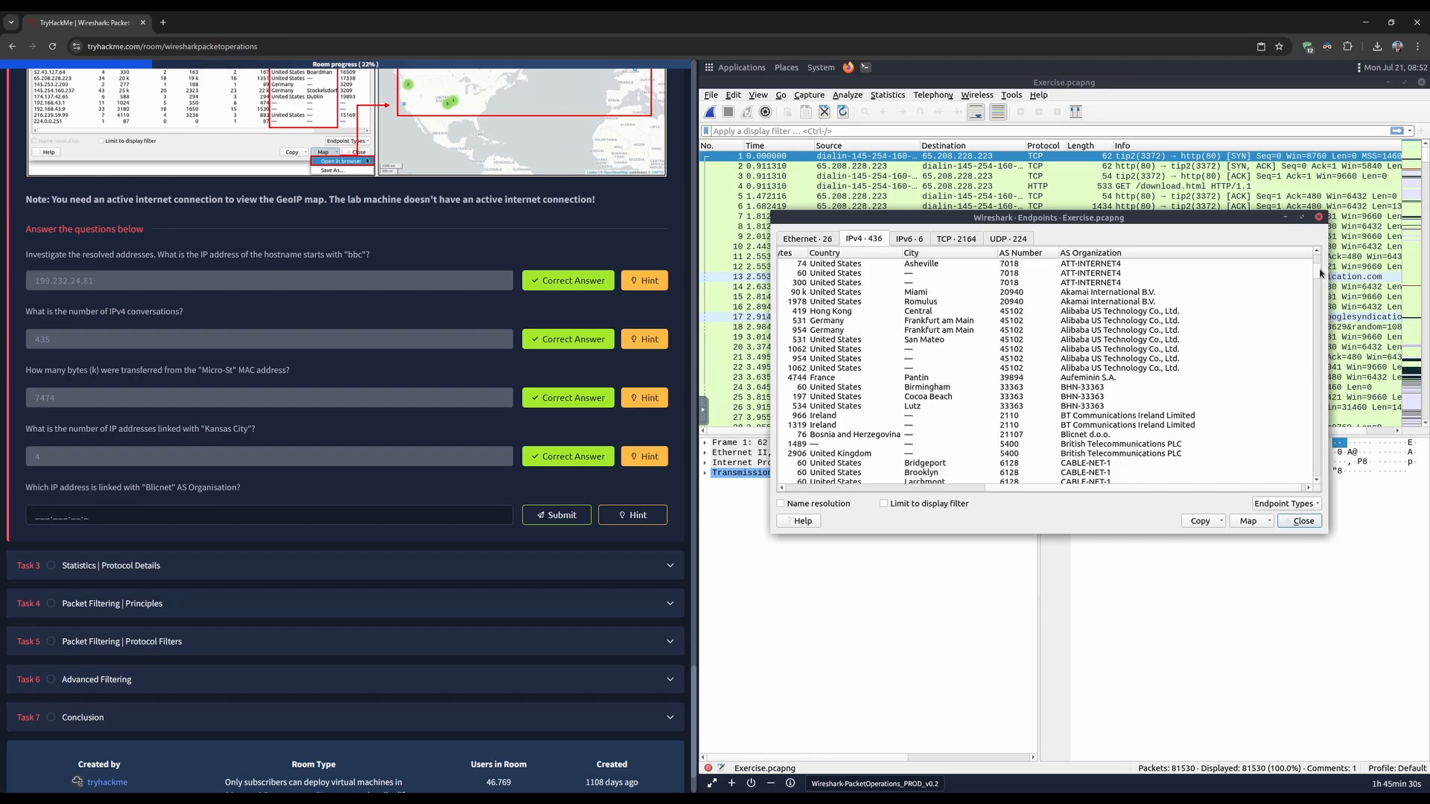
click(1096, 415)
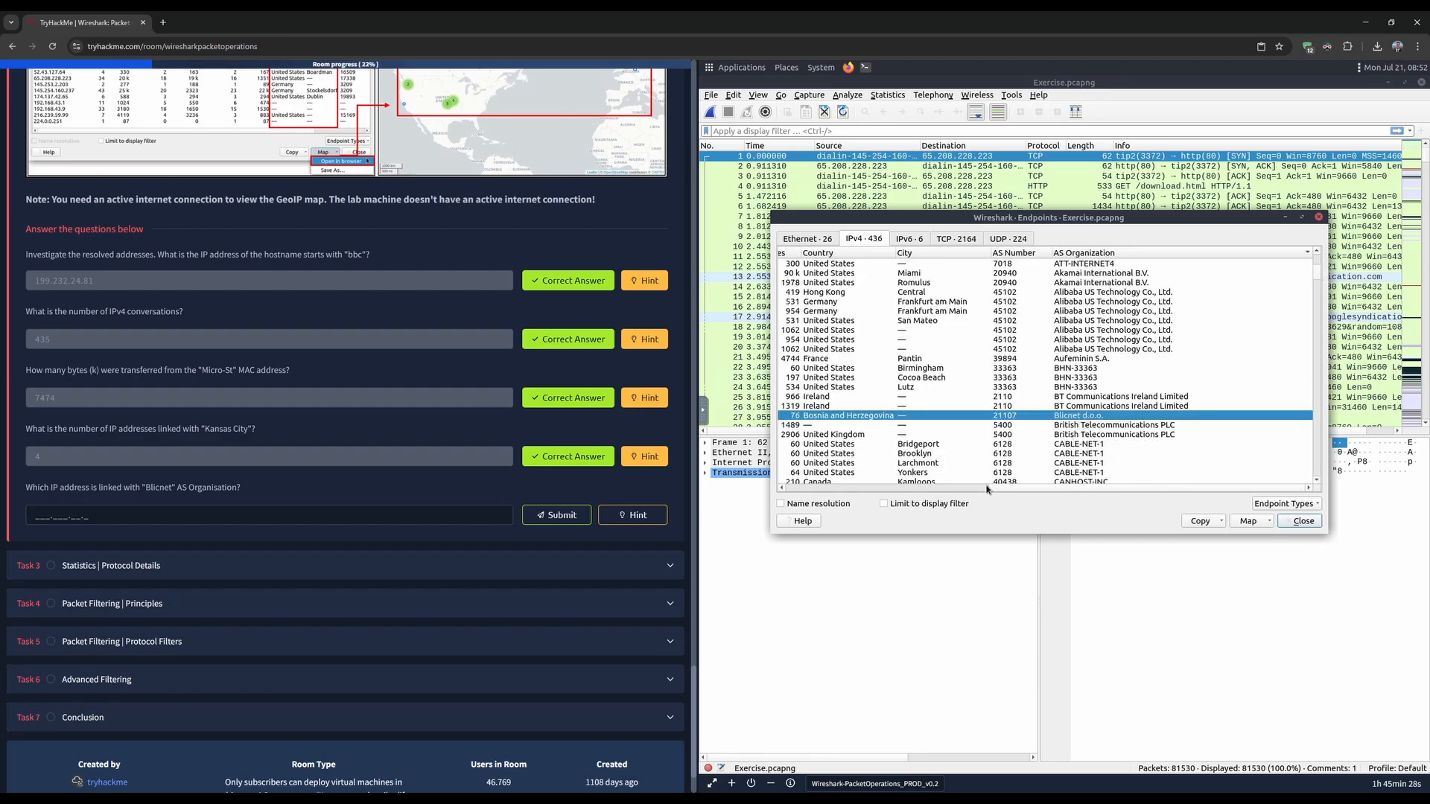
- Submit 188.246.82.7 as the answer to the question about the "Blicnet" AS Organisation and close the endpoints window
drag(1019, 487, 781, 484)
click(201, 515)
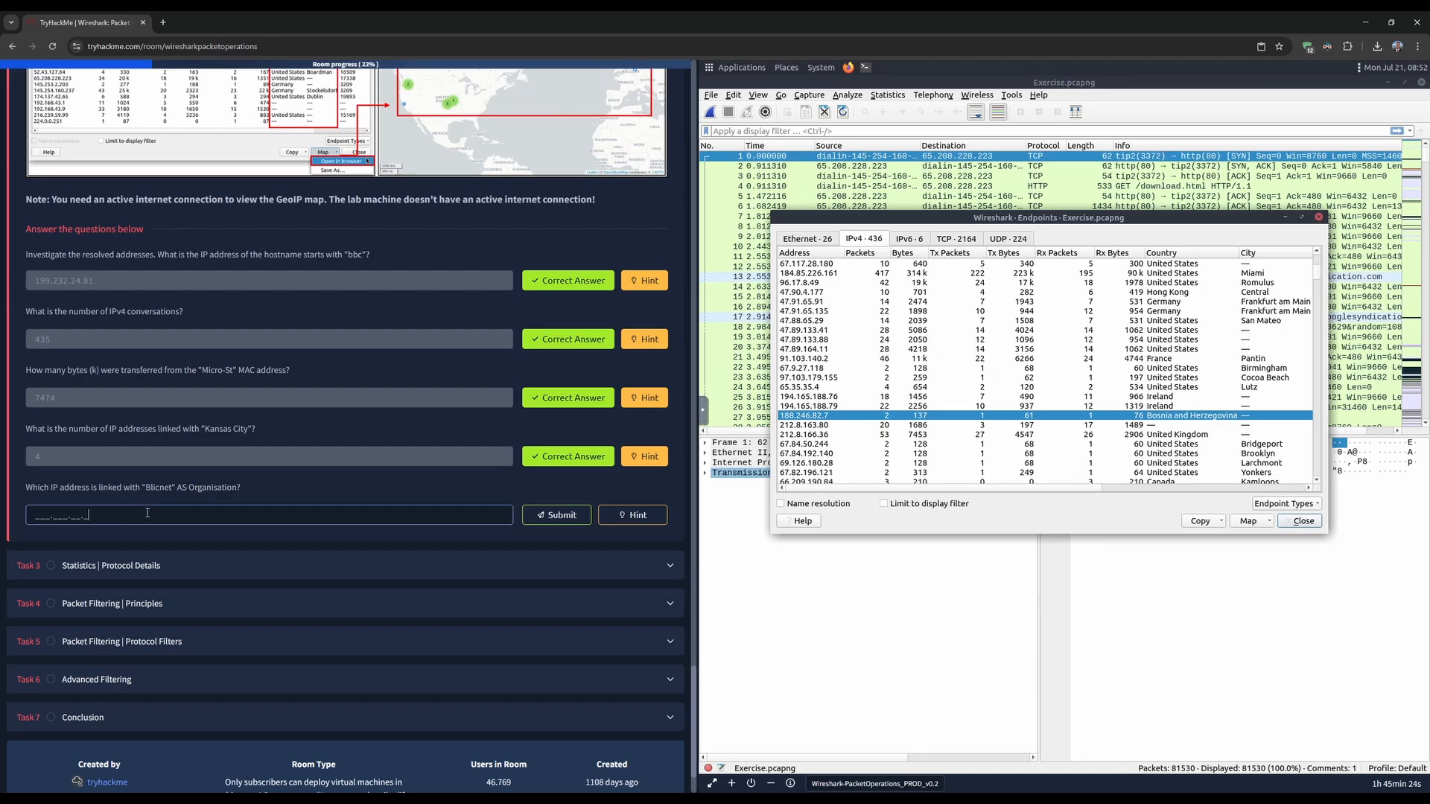
text(188.246.82.7)
key(Return)
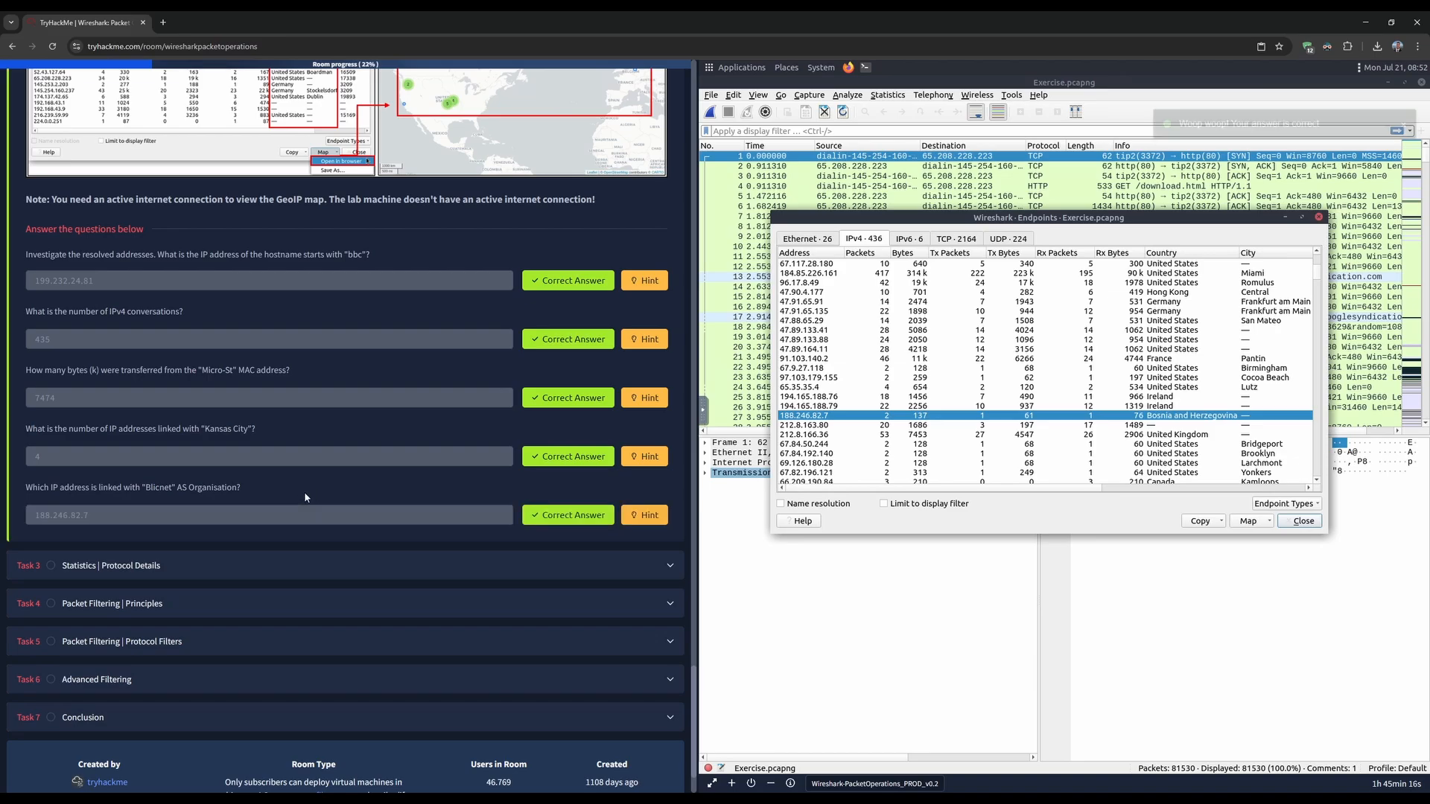
click(1295, 522)
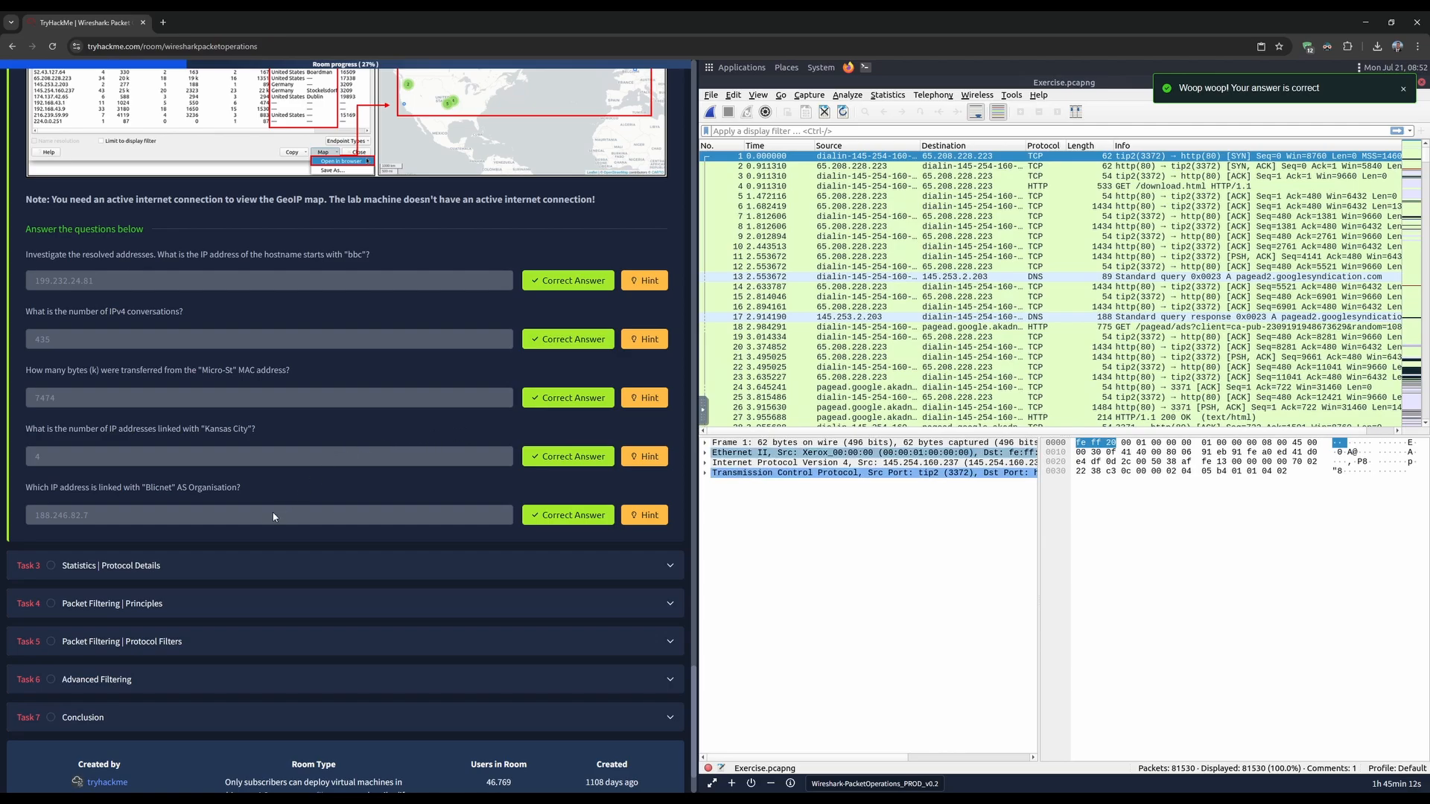
- Expand the Statistics | Protocol Details task, view the capture's IPv4 statistics for all addresses, and close that statistics window
click(226, 566)
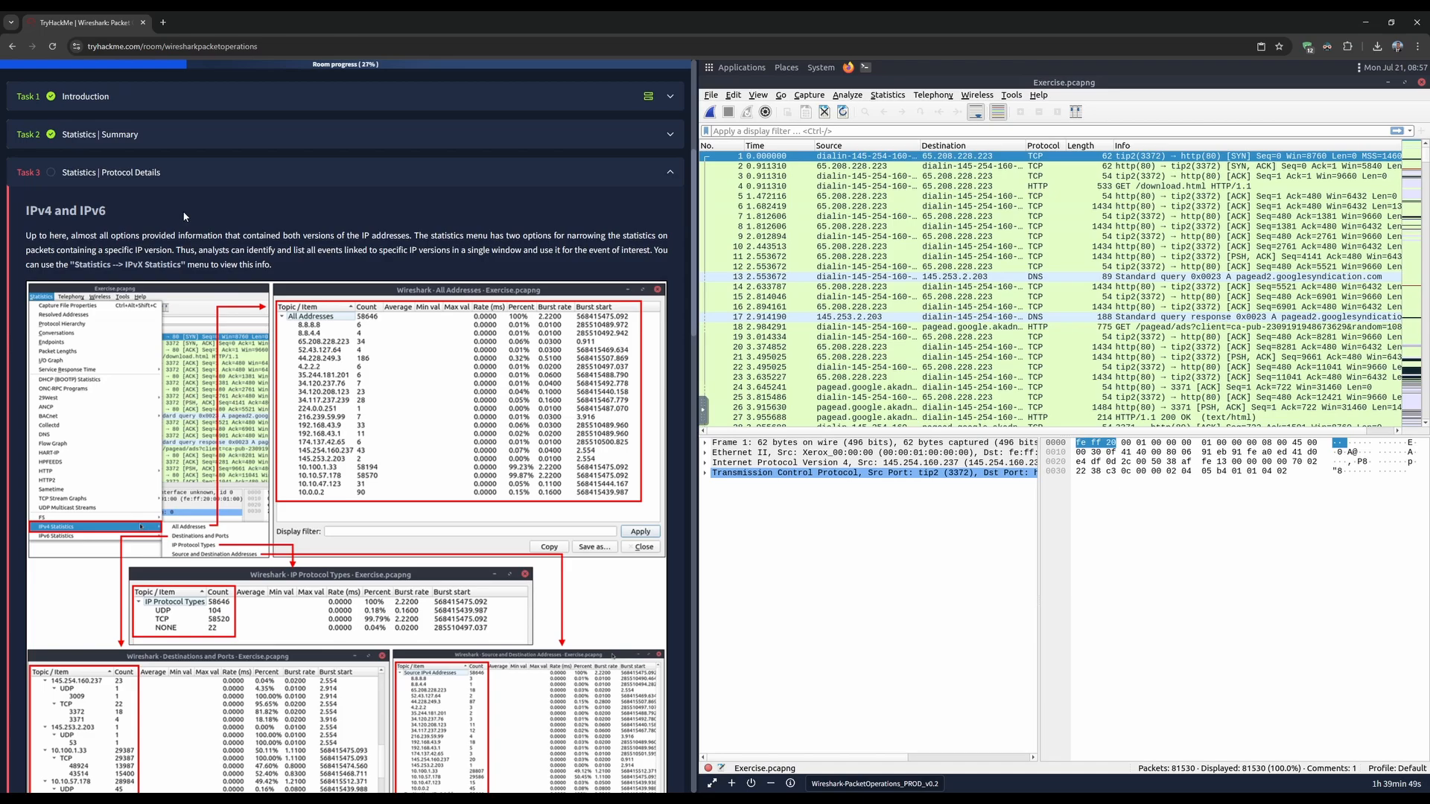
scroll(185, 216, down, 1)
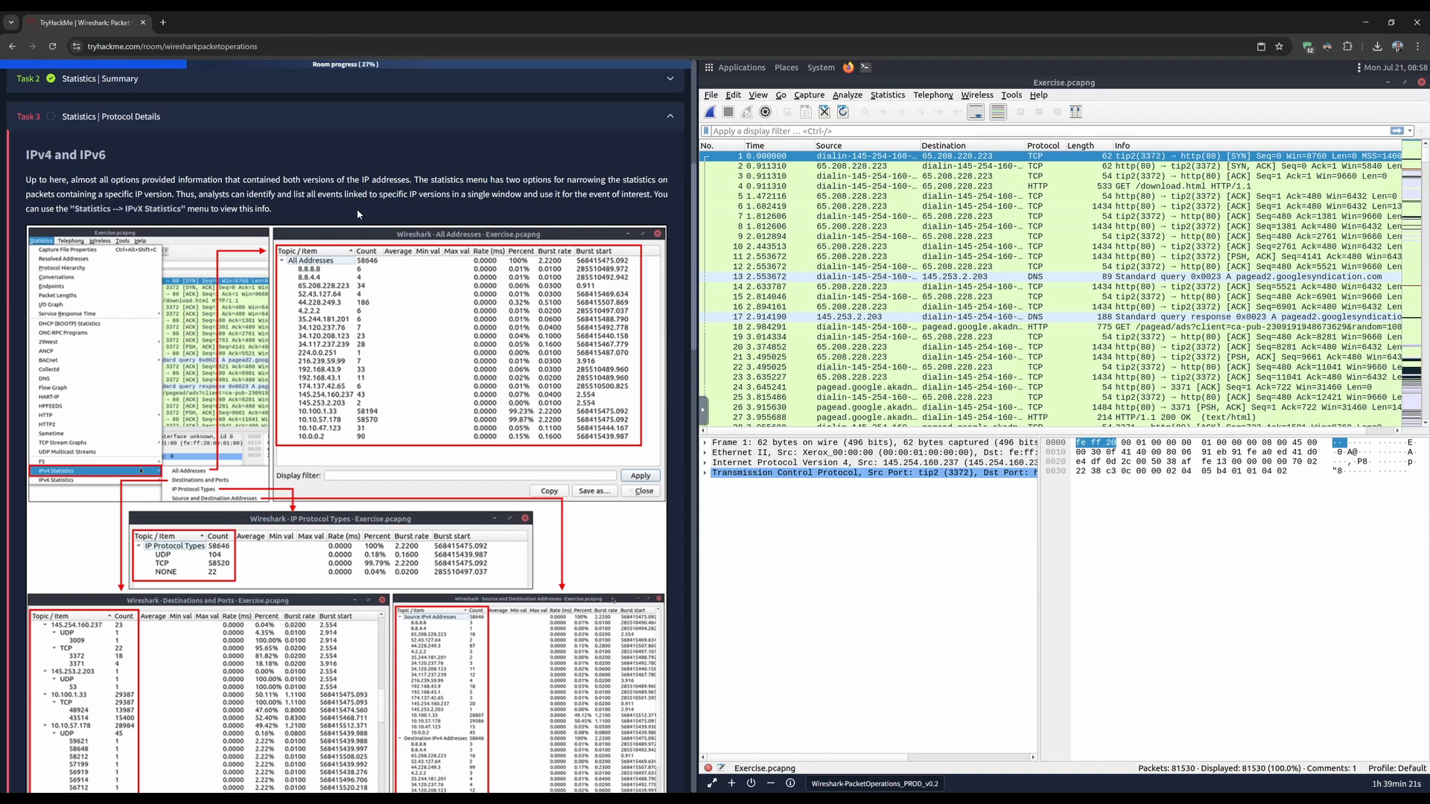
click(903, 96)
mouse_move(956, 446)
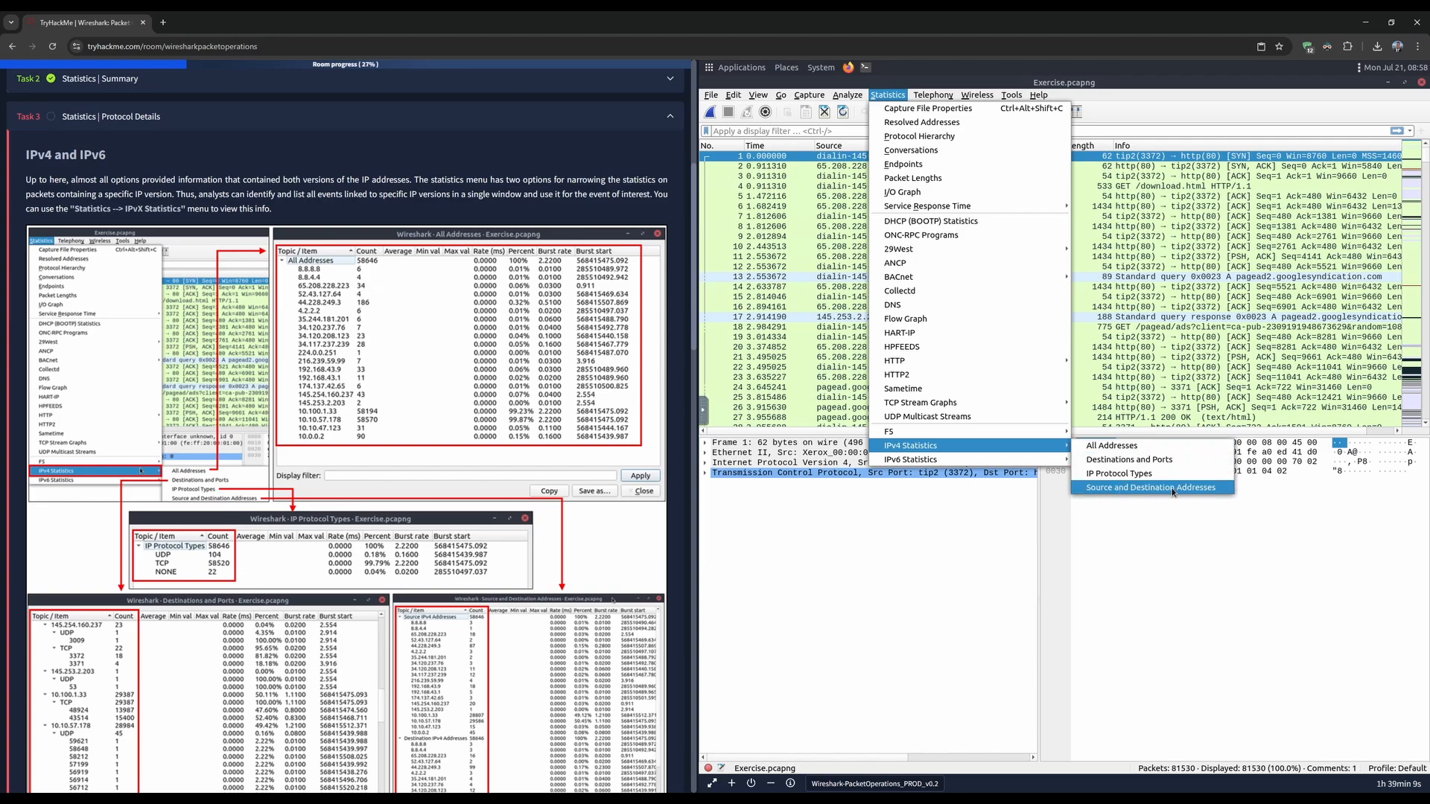
click(1112, 445)
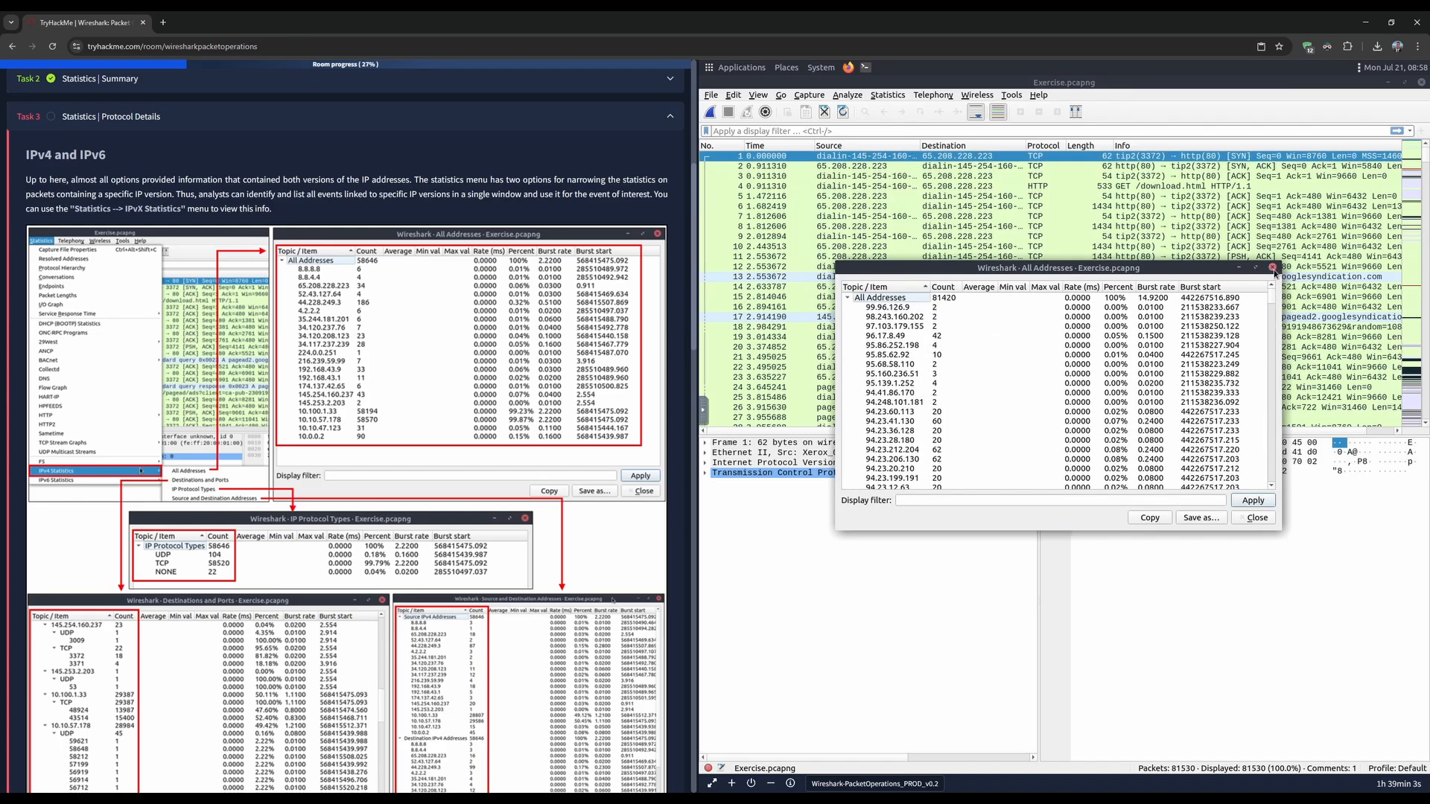
click(1272, 266)
key(Down)
key(Down)
key(Down)
key(Down)
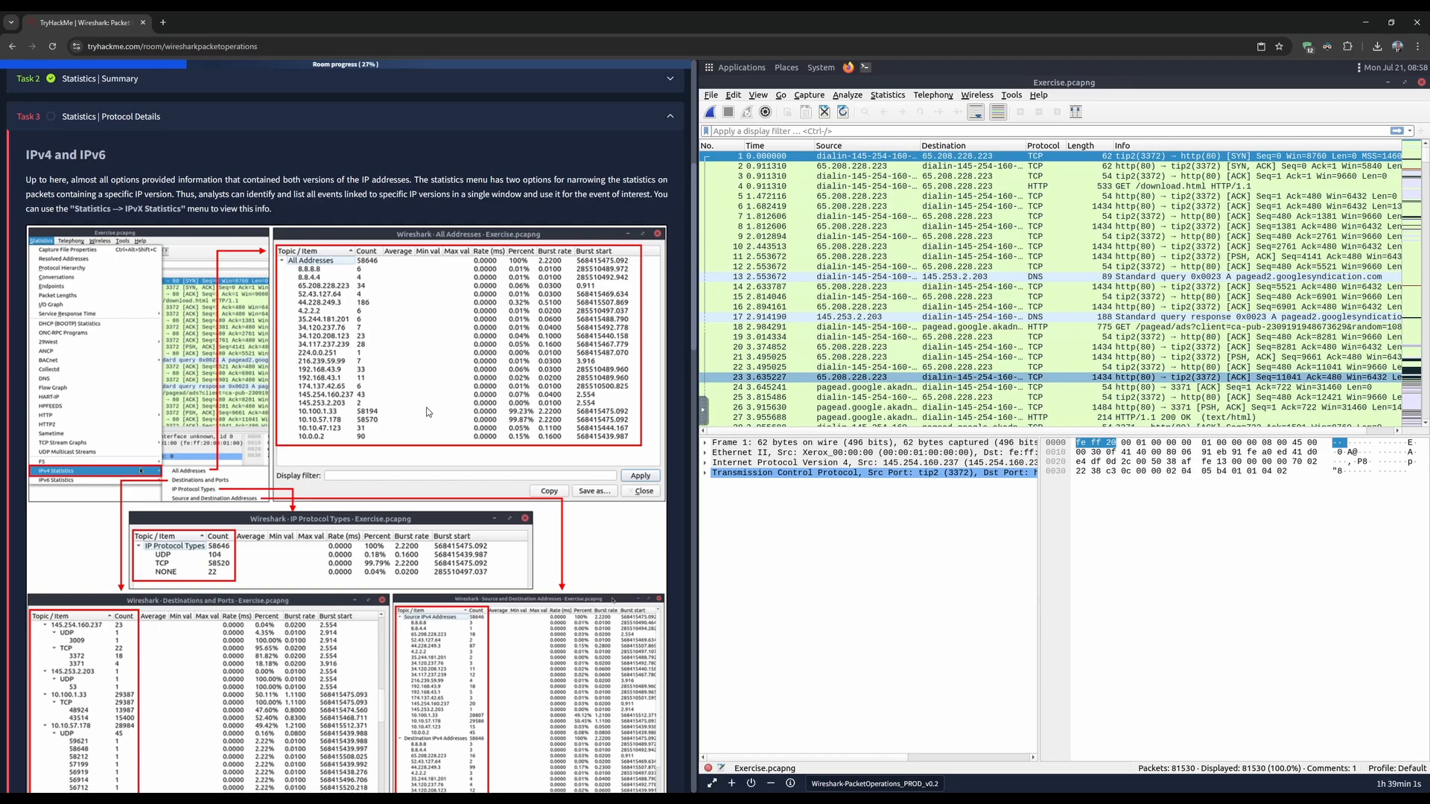
- Read the task's DNS section, look through the capture's DNS statistics, and close the DNS statistics window
scroll(201, 328, down, 4)
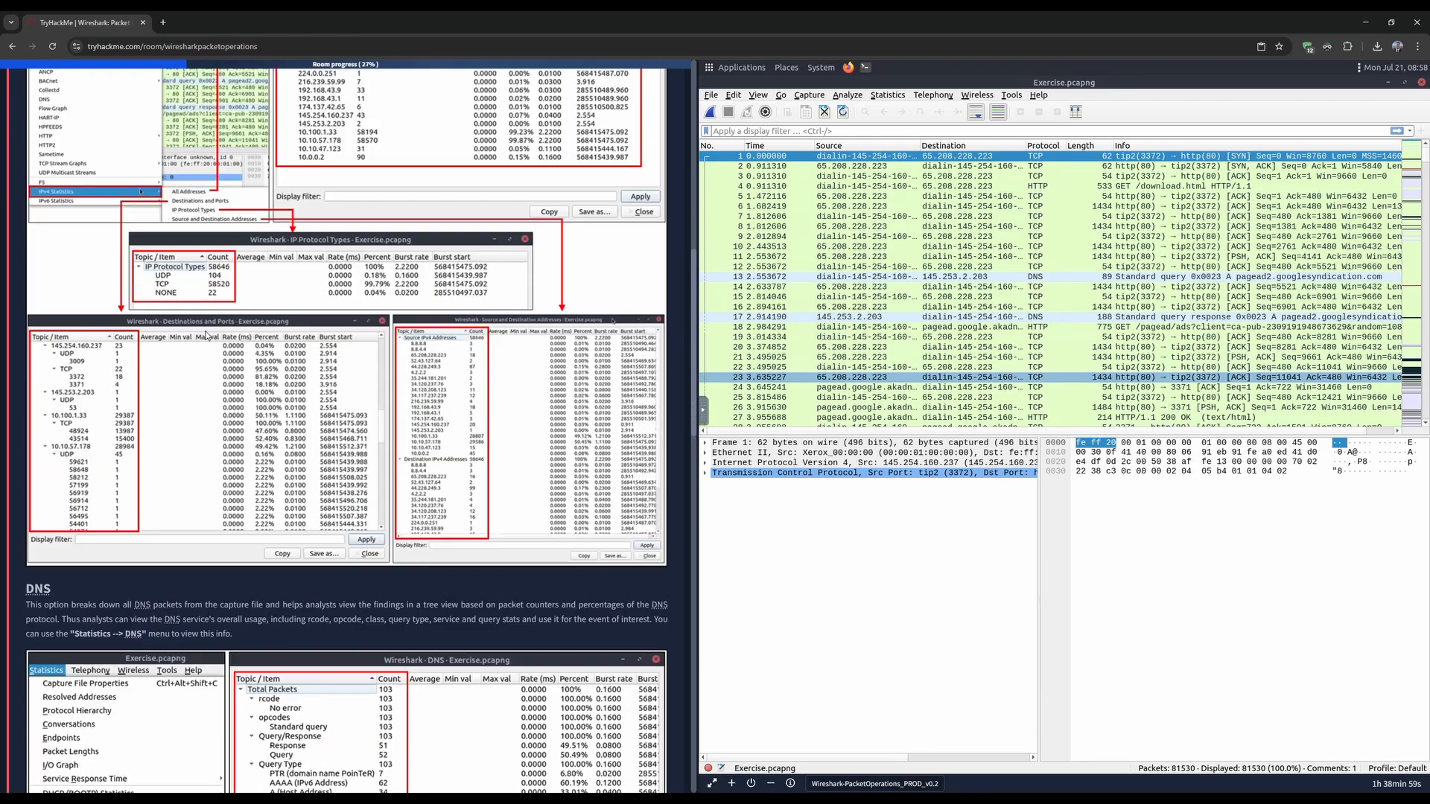
scroll(206, 335, up, 1)
scroll(210, 355, down, 2)
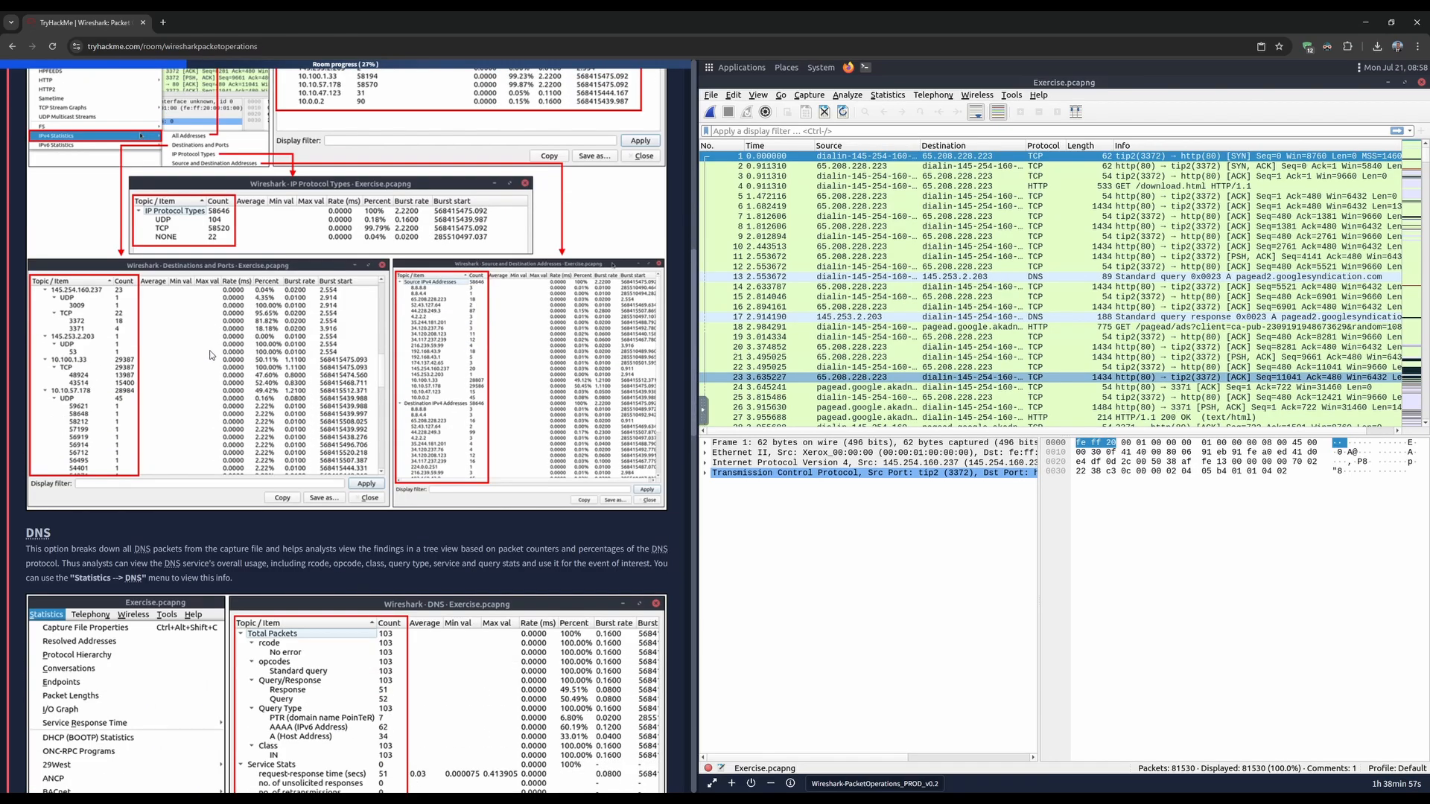
scroll(209, 356, down, 6)
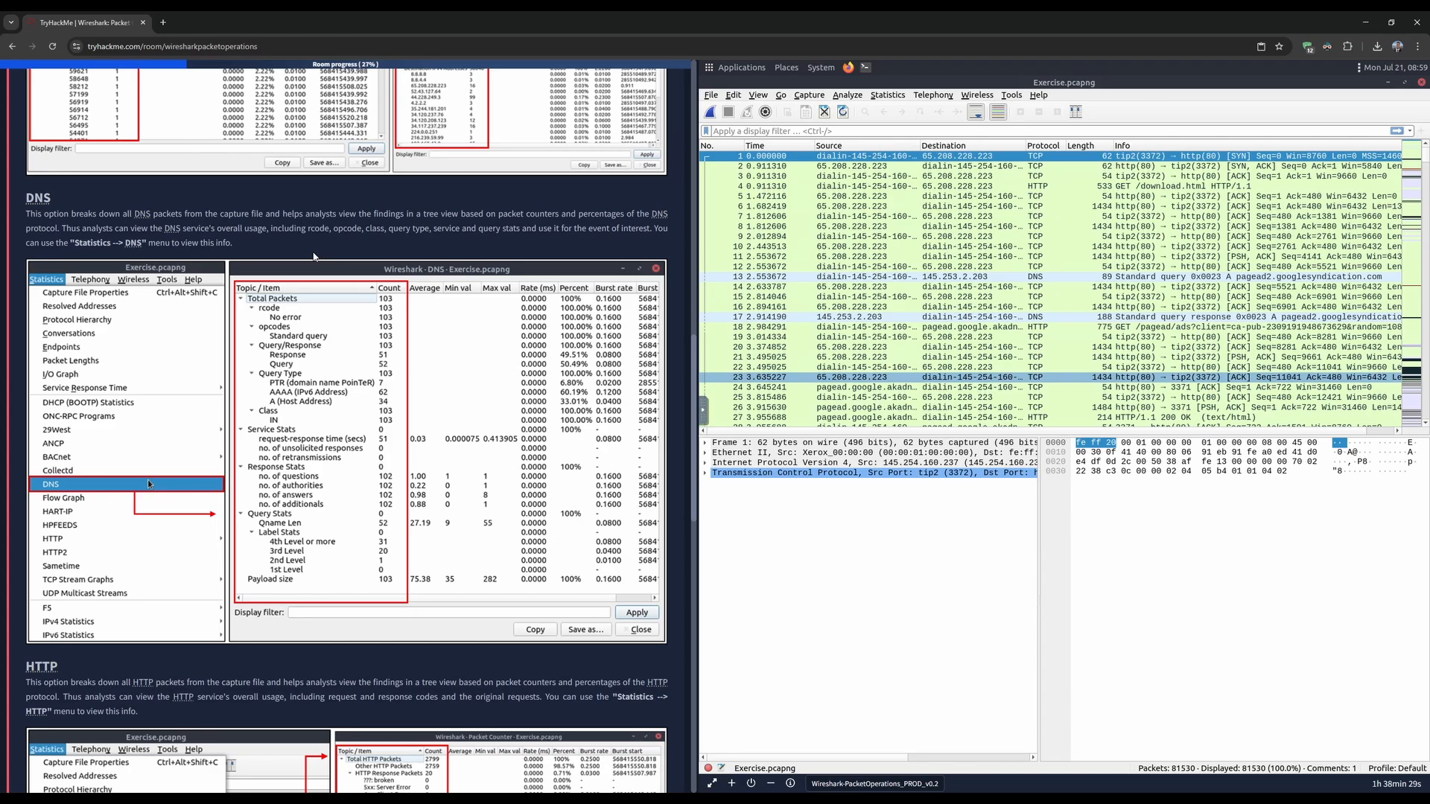
click(879, 96)
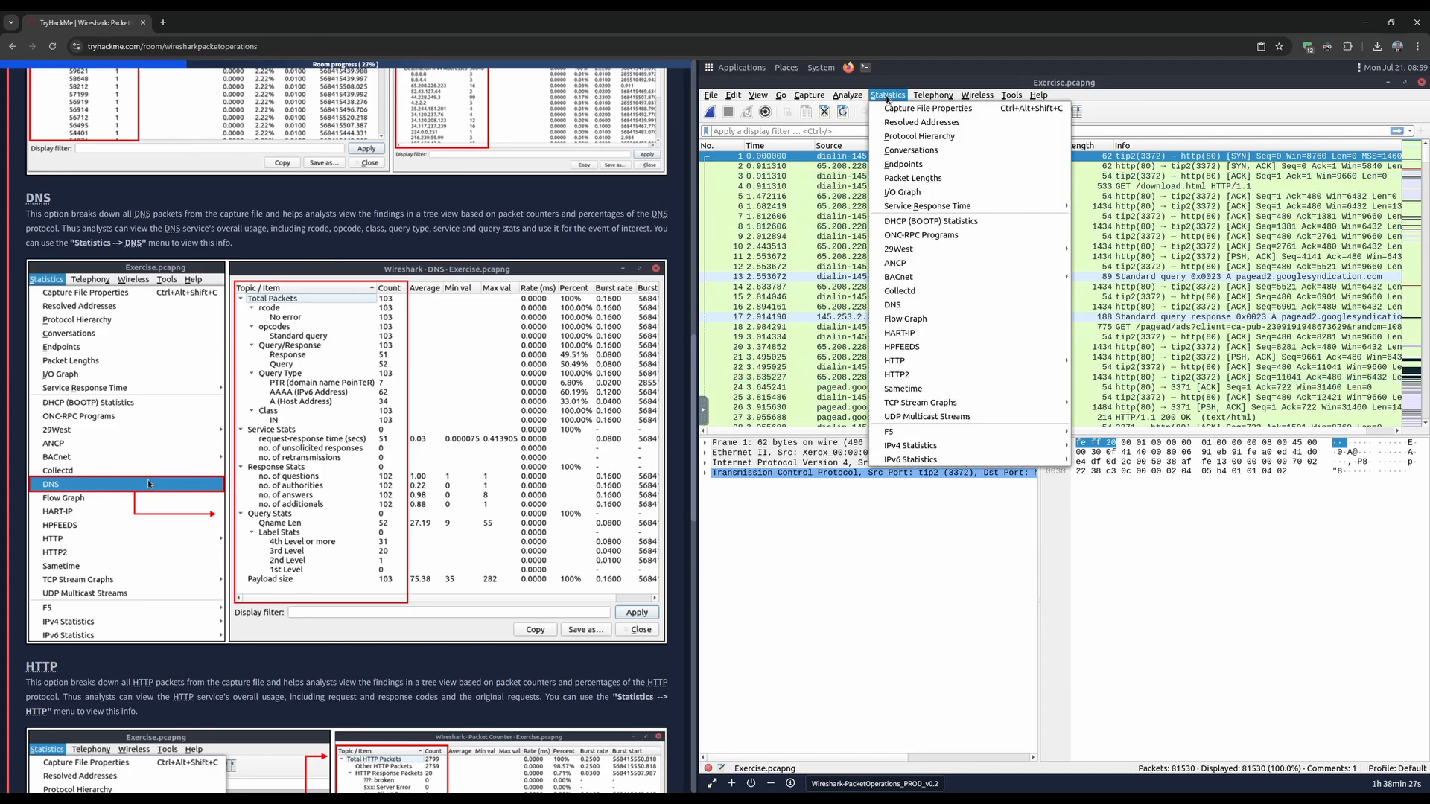
click(931, 309)
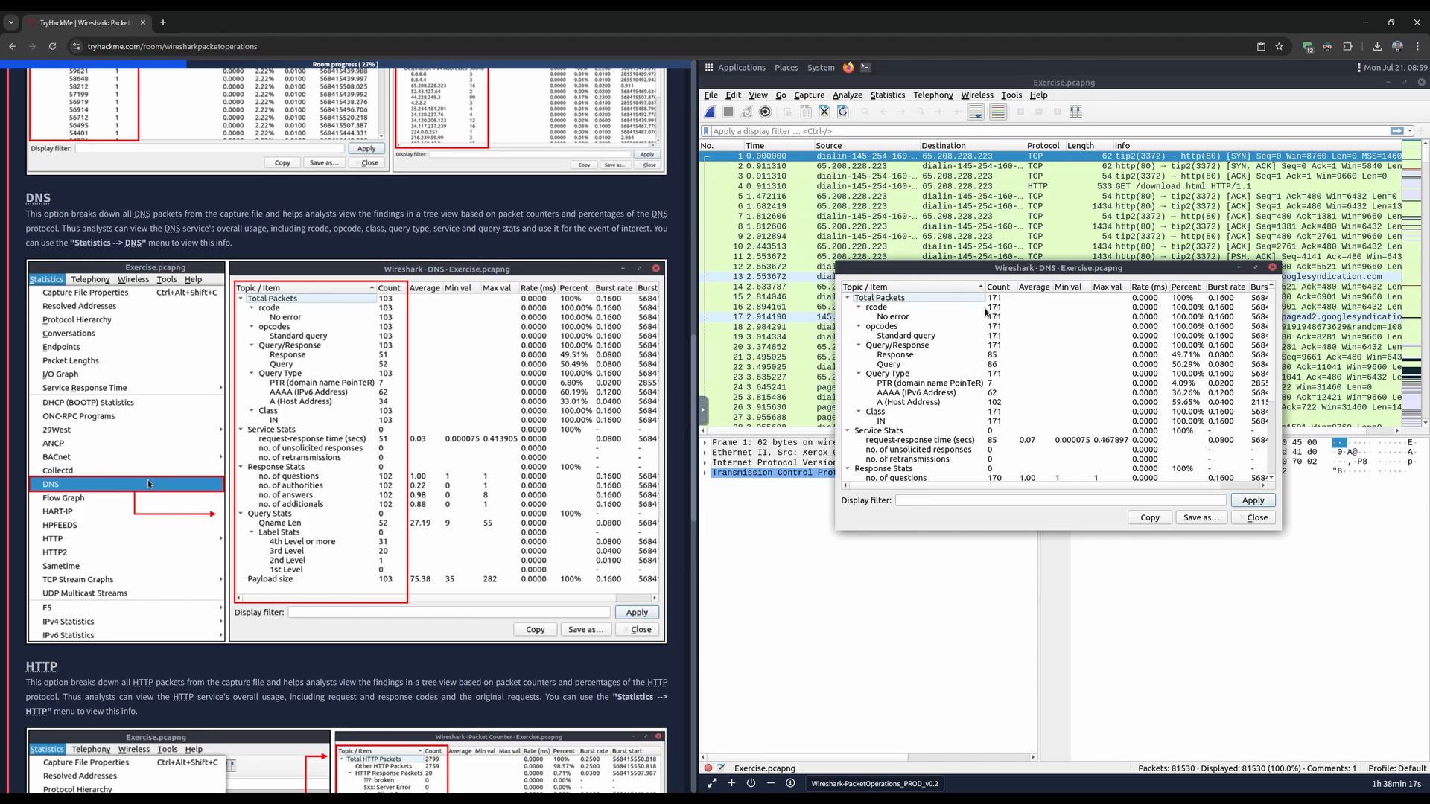
scroll(924, 335, down, 4)
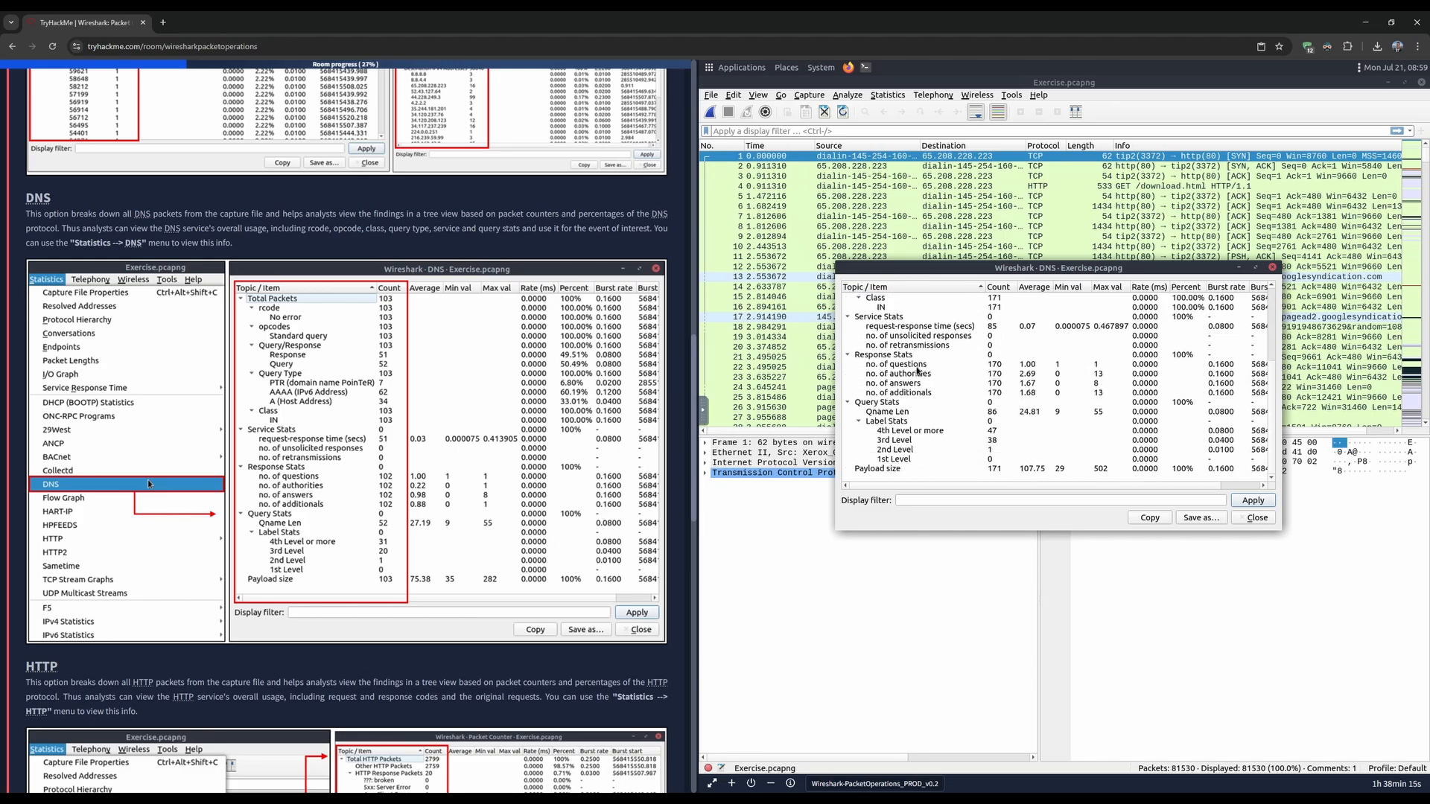
scroll(1080, 396, up, 4)
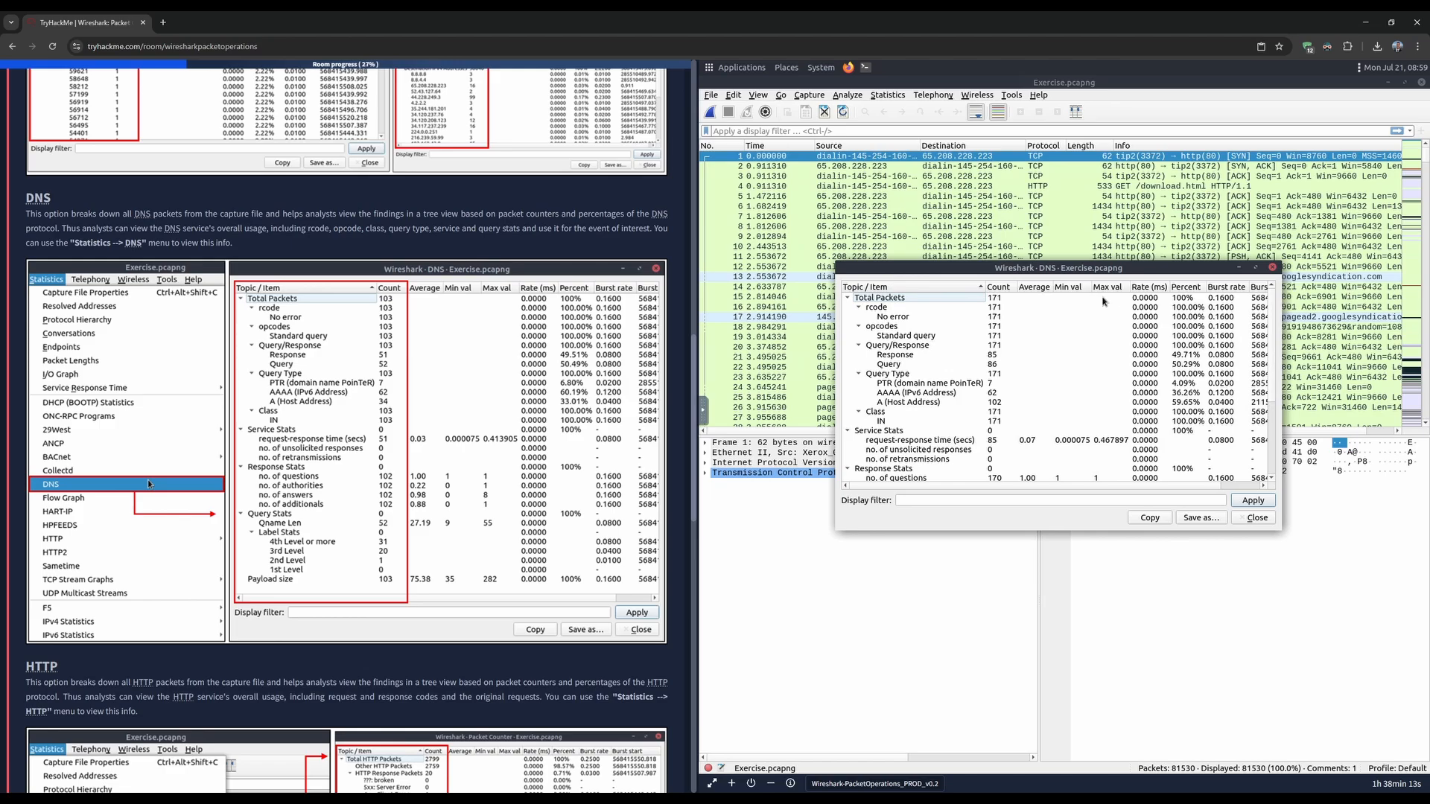
scroll(328, 417, down, 6)
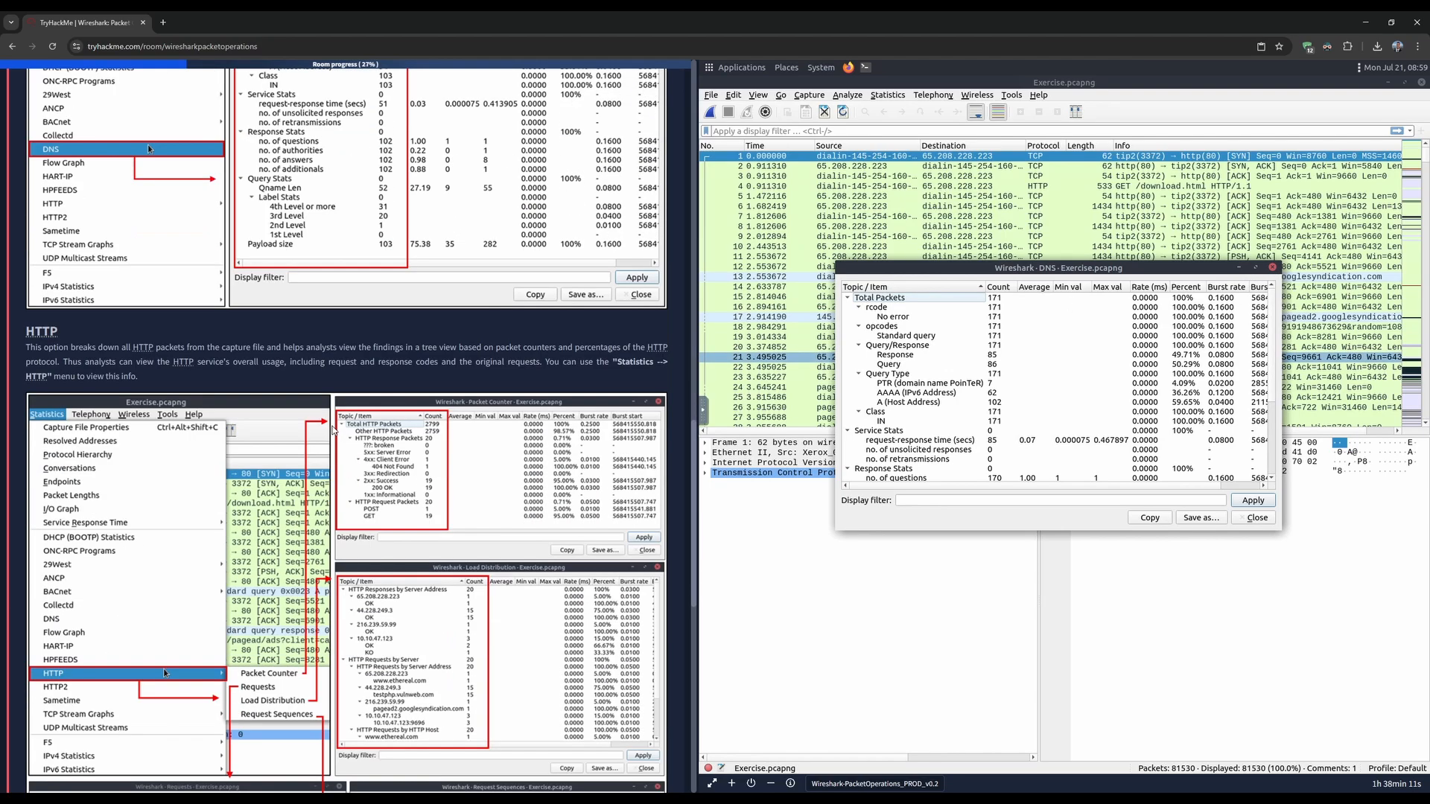
click(1272, 267)
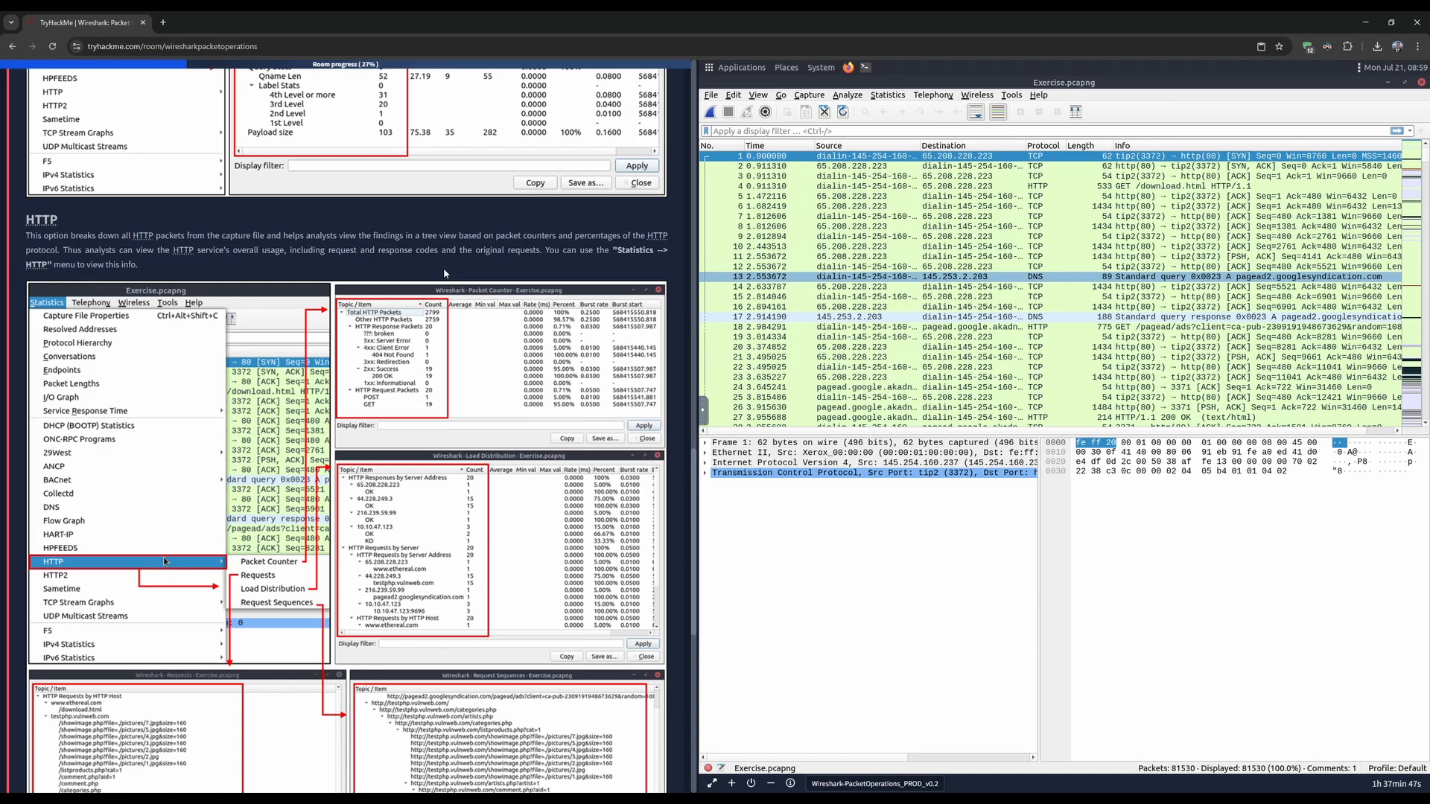
- Look through the capture's HTTP requests statistics, check the task's questions, and close the requests window
click(887, 95)
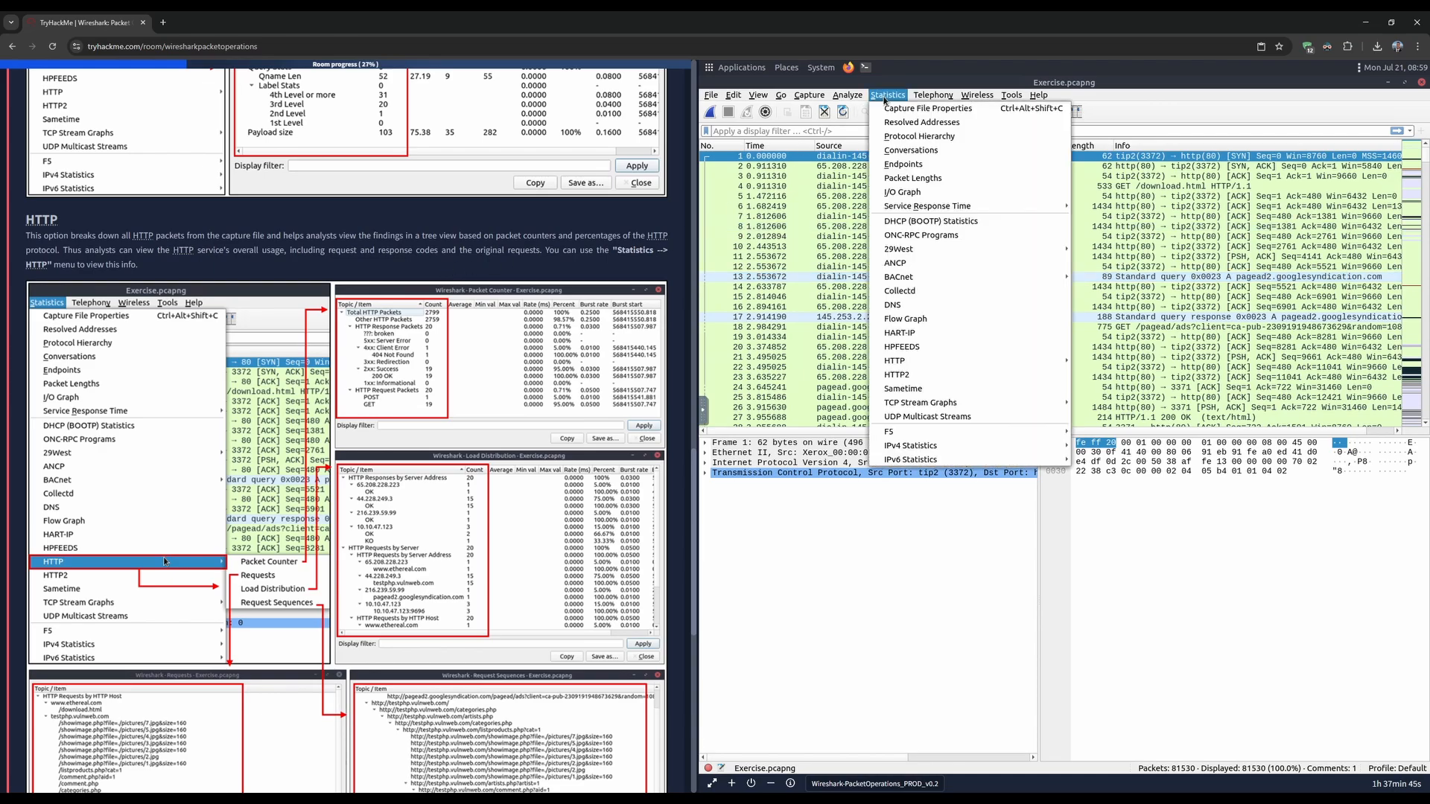
mouse_move(912, 364)
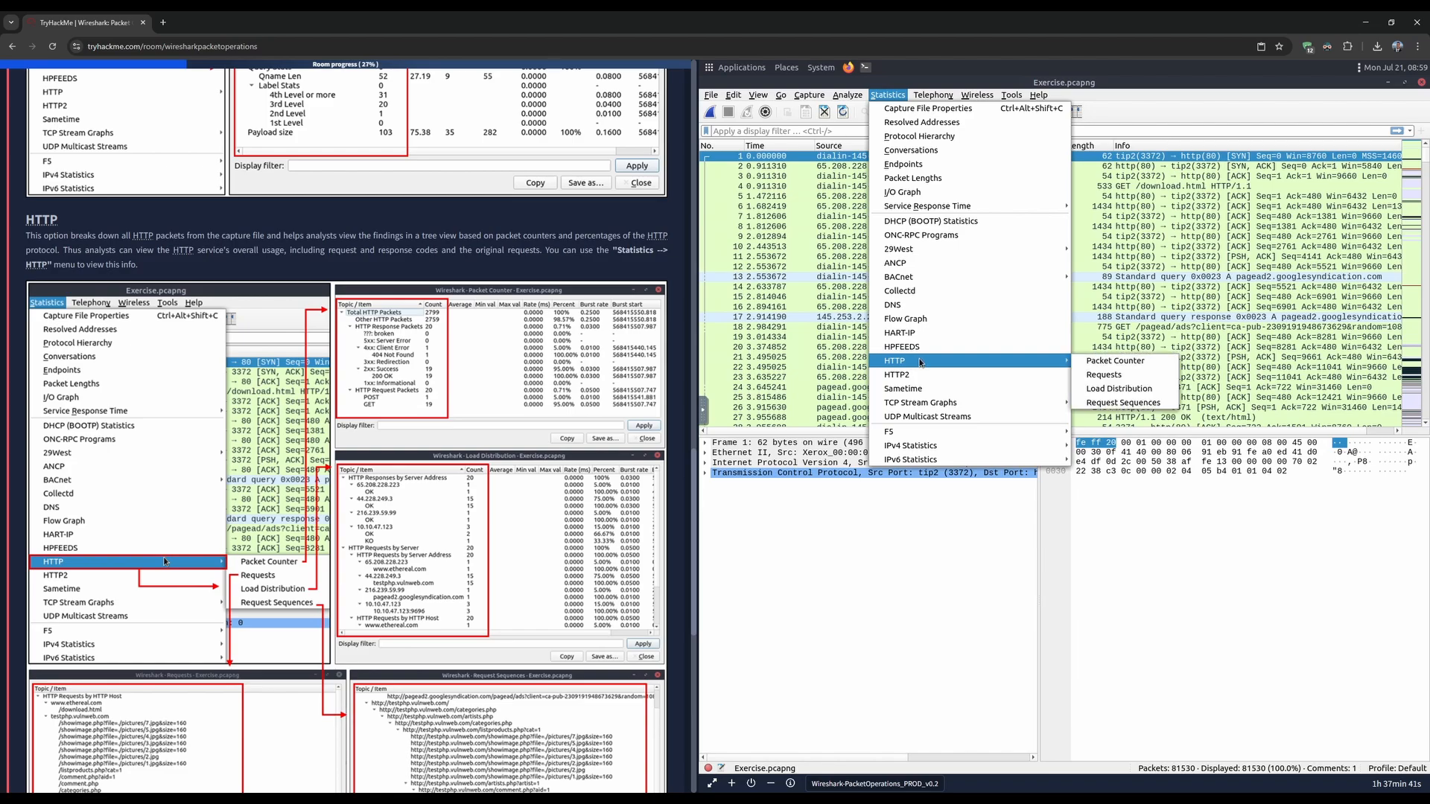
click(1104, 375)
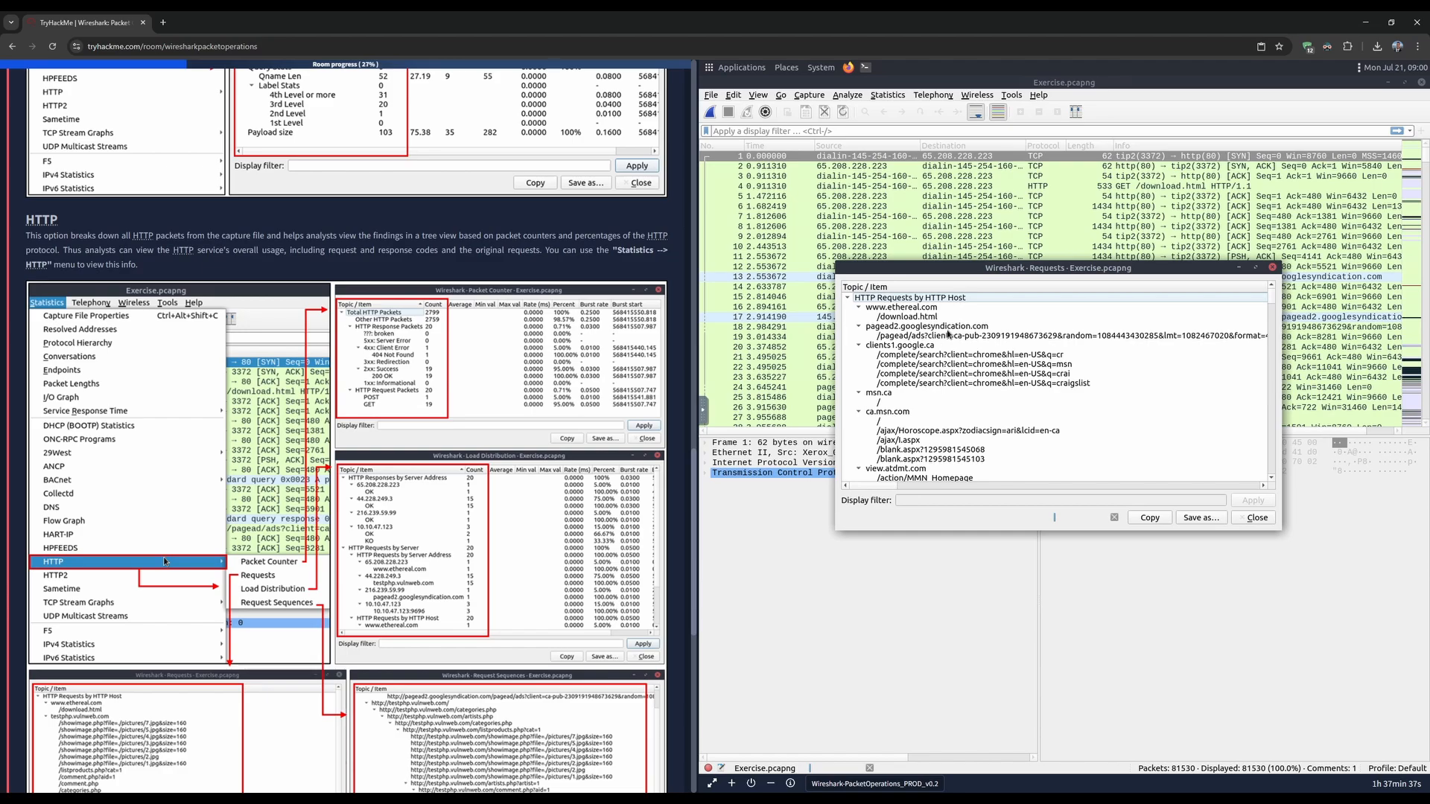
scroll(941, 350, down, 10)
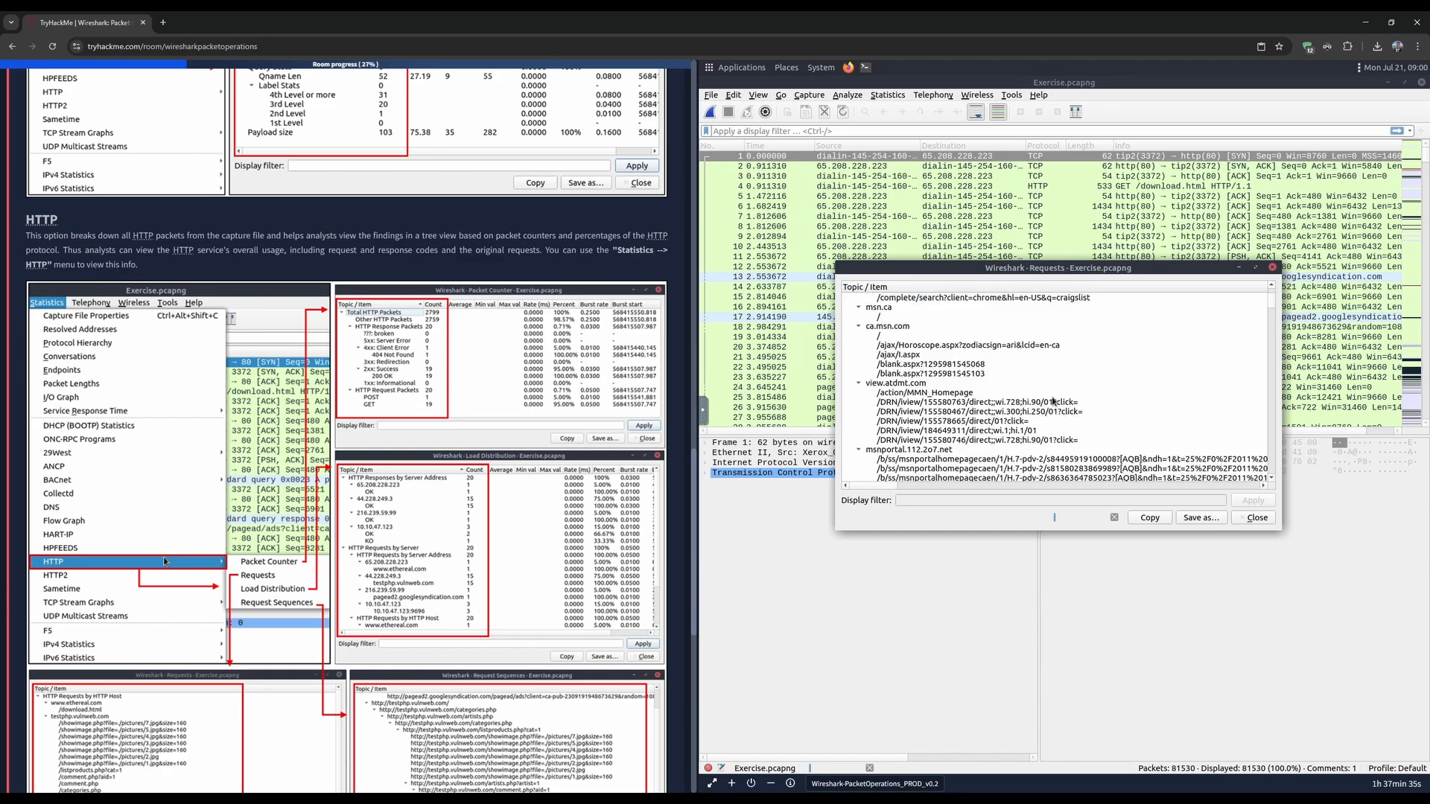
drag(1273, 320, 1273, 287)
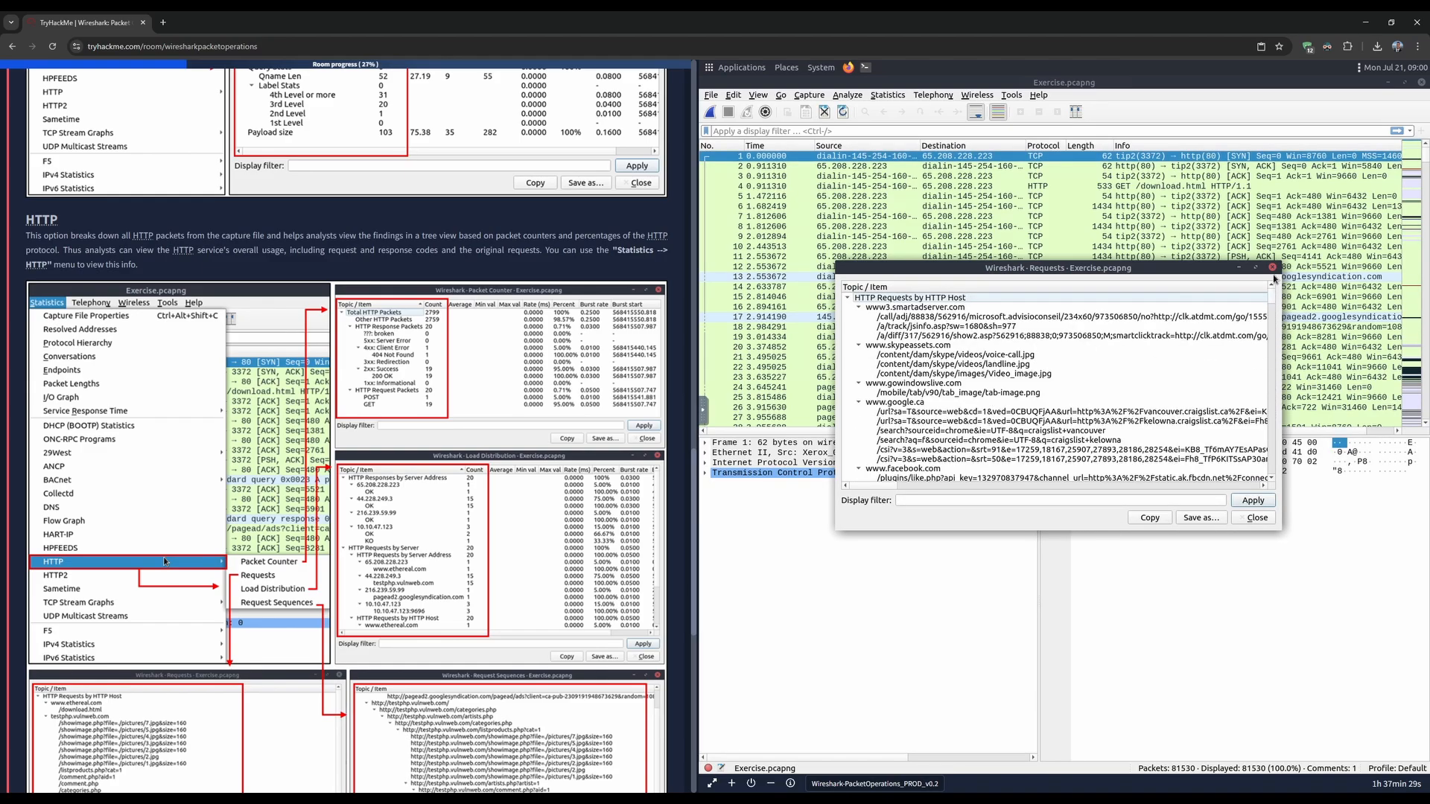
scroll(170, 364, down, 5)
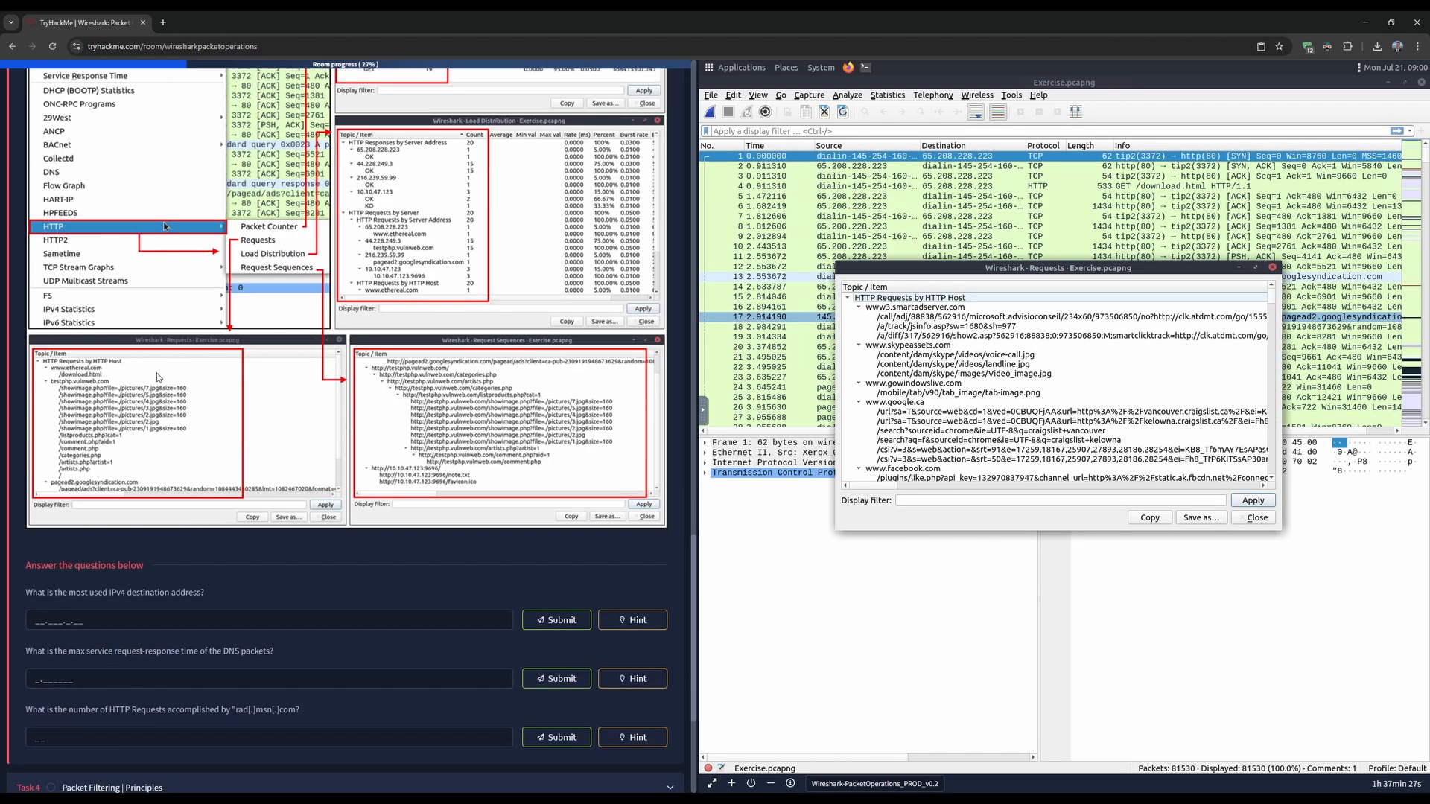
scroll(191, 405, down, 4)
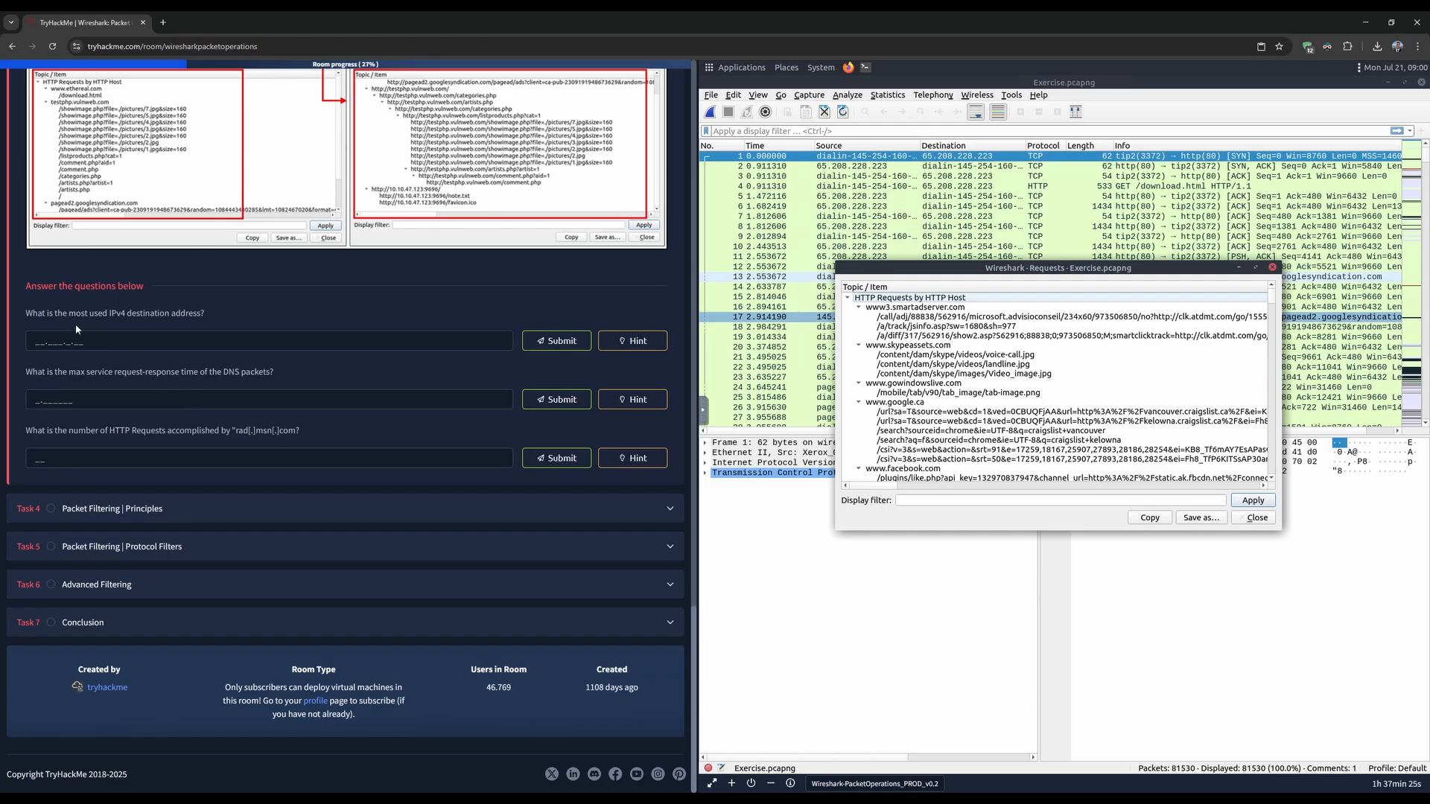
scroll(172, 467, up, 3)
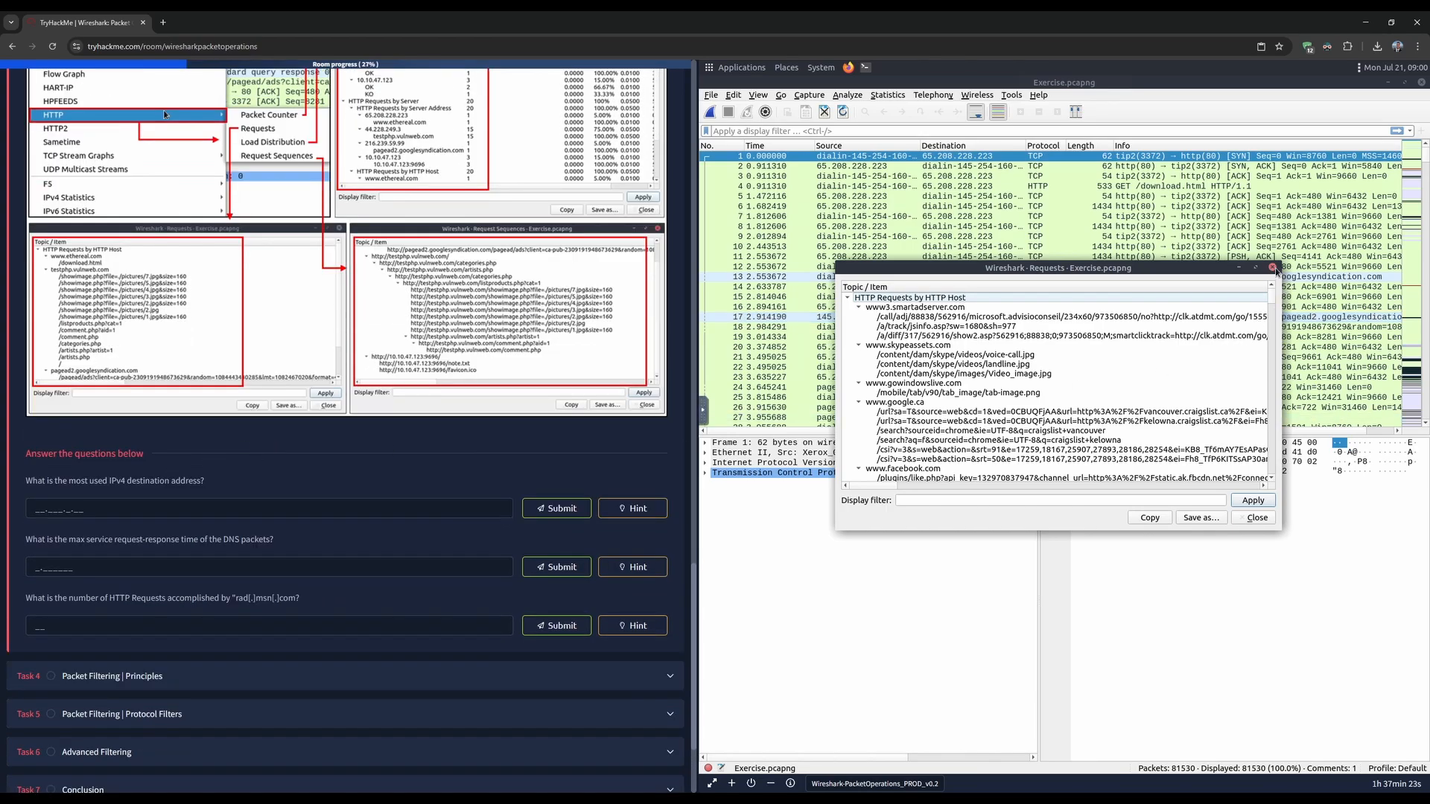
key(Escape)
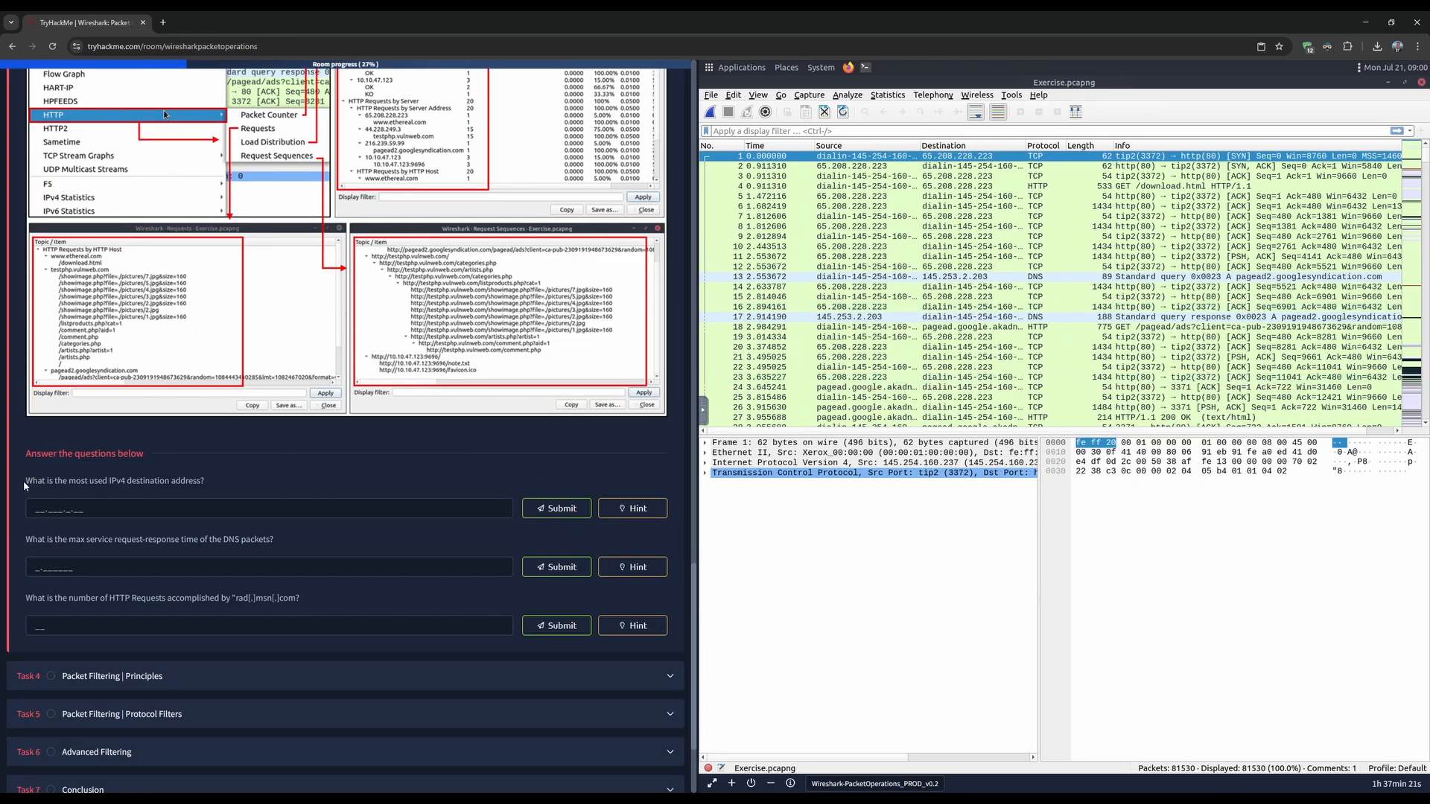
- Read the question about the most used IPv4 destination address and return to the task's IPv4 and IPv6 section
drag(24, 483, 217, 486)
click(178, 492)
drag(105, 483, 205, 481)
click(205, 481)
scroll(234, 493, up, 15)
scroll(149, 651, up, 6)
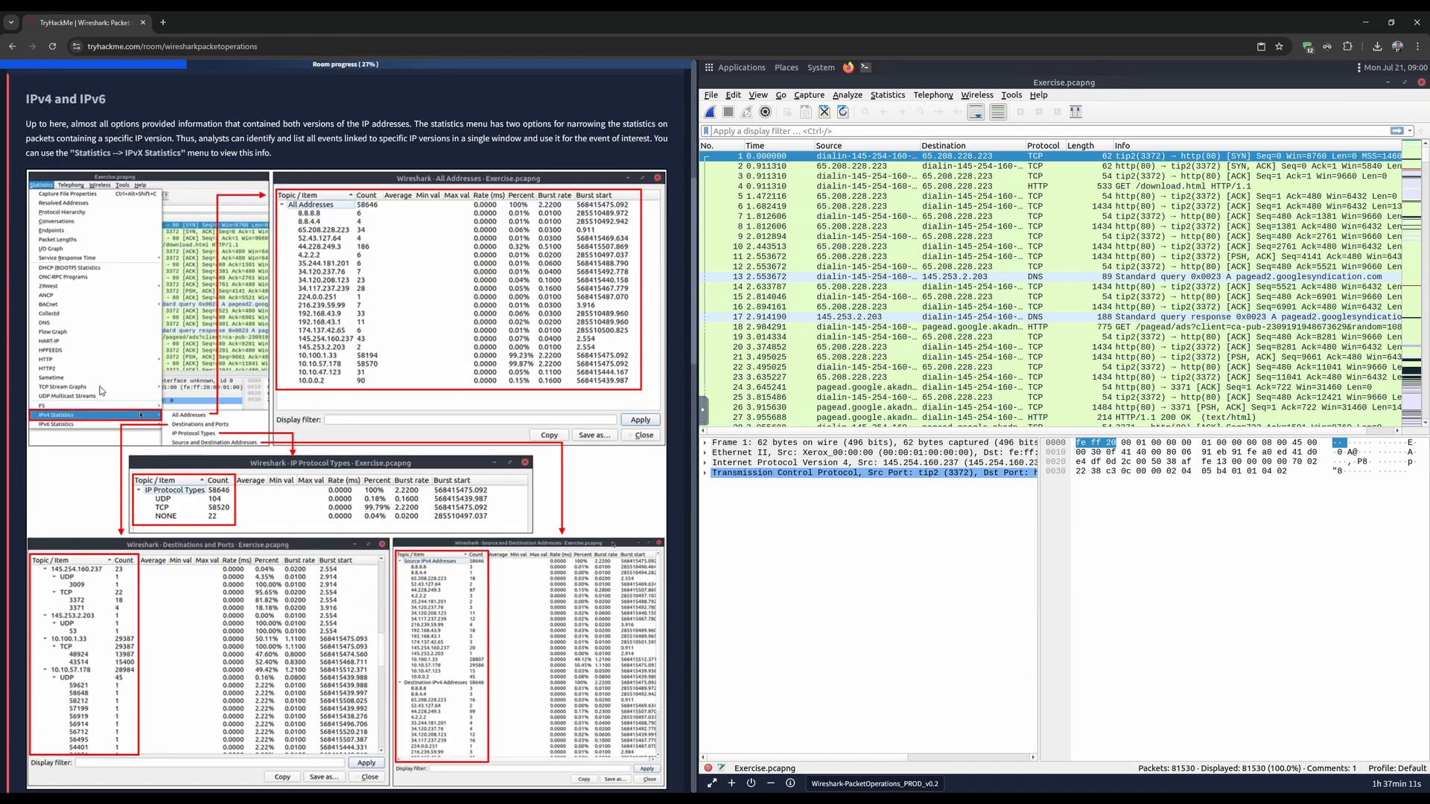
- Open the IPv4 Destinations and Ports statistics for the capture
click(886, 97)
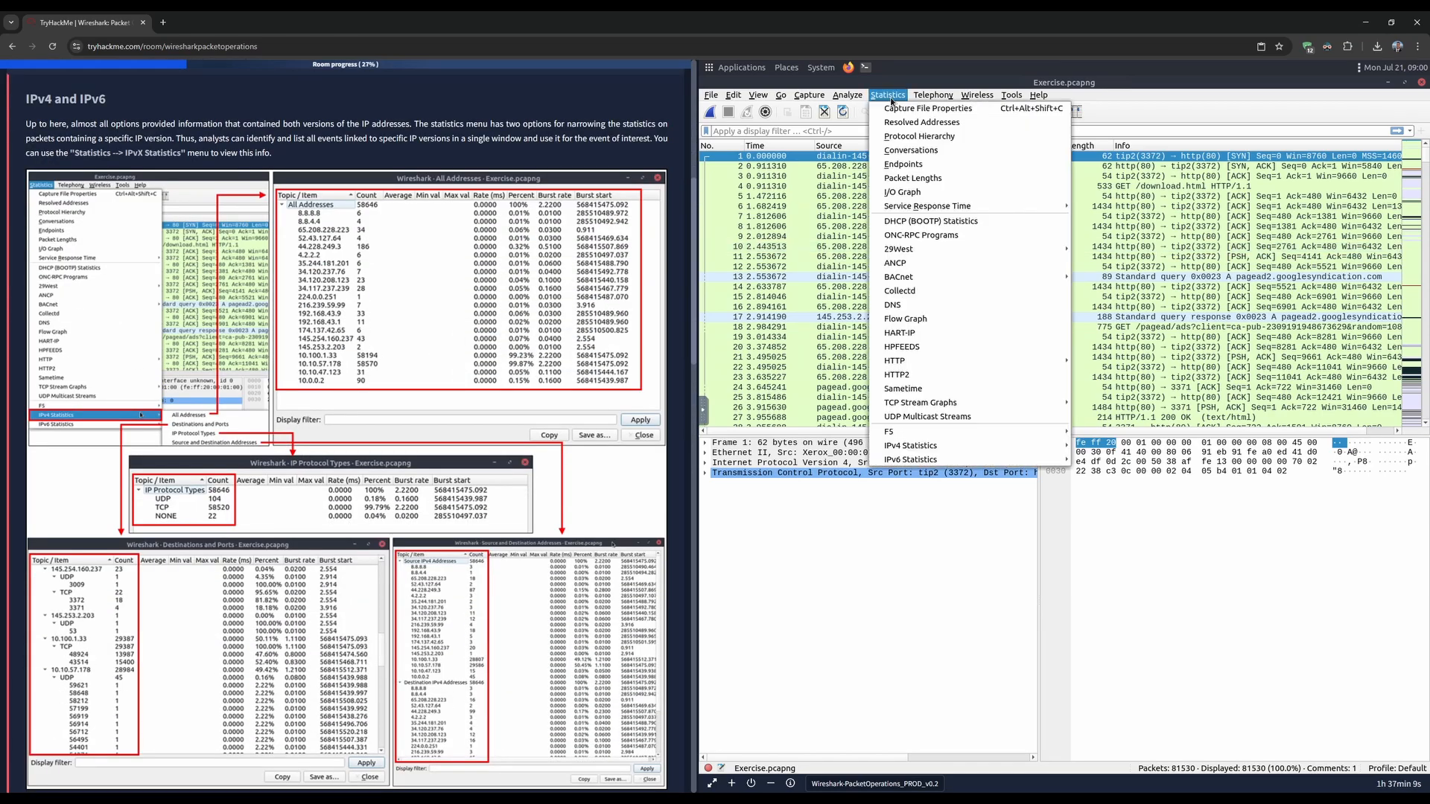
mouse_move(968, 445)
click(1156, 462)
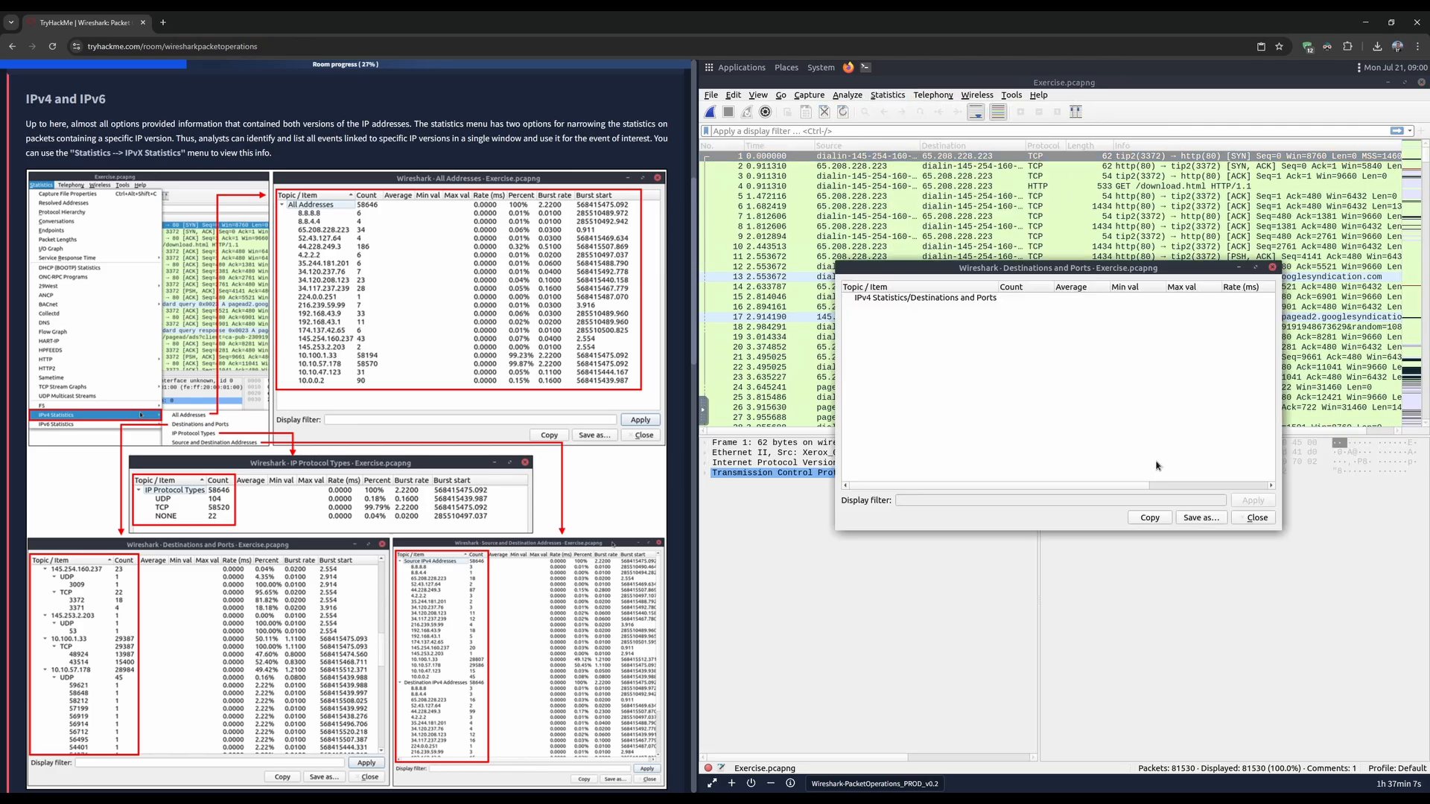
- Reread the question about the most used IPv4 destination address, view its hint, and close the hint
scroll(148, 591, down, 7)
scroll(459, 446, down, 5)
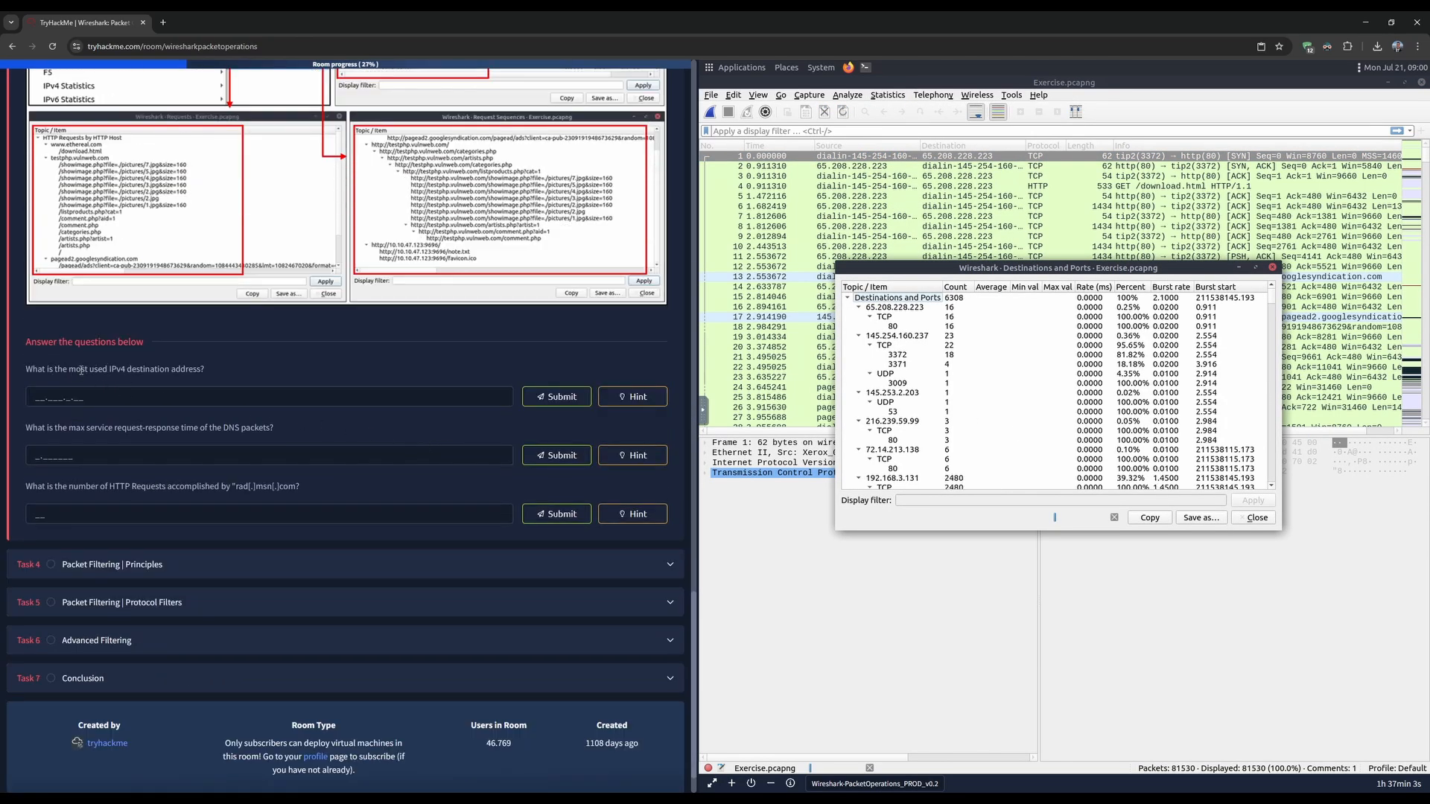
drag(70, 369, 108, 371)
click(252, 369)
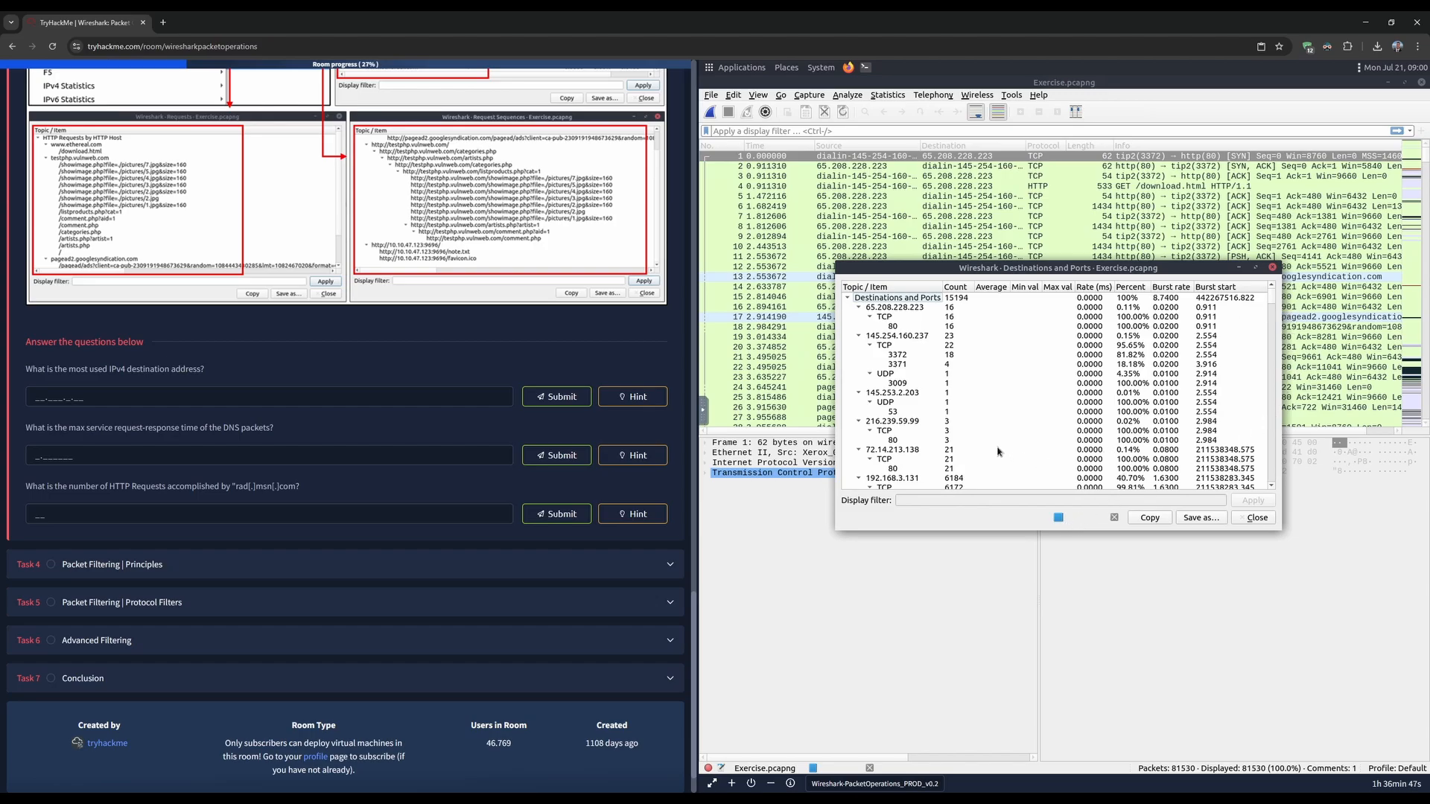
click(628, 397)
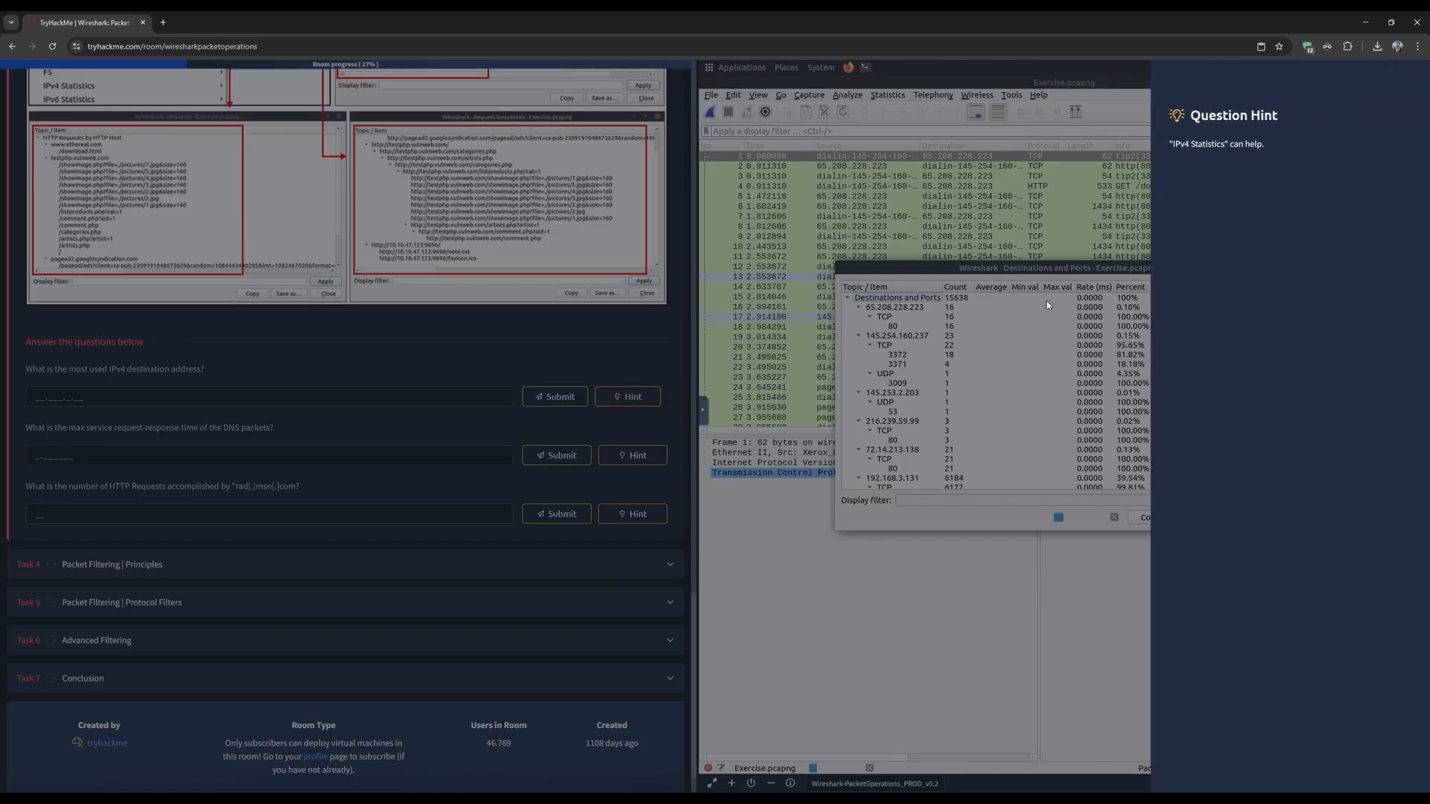
click(633, 368)
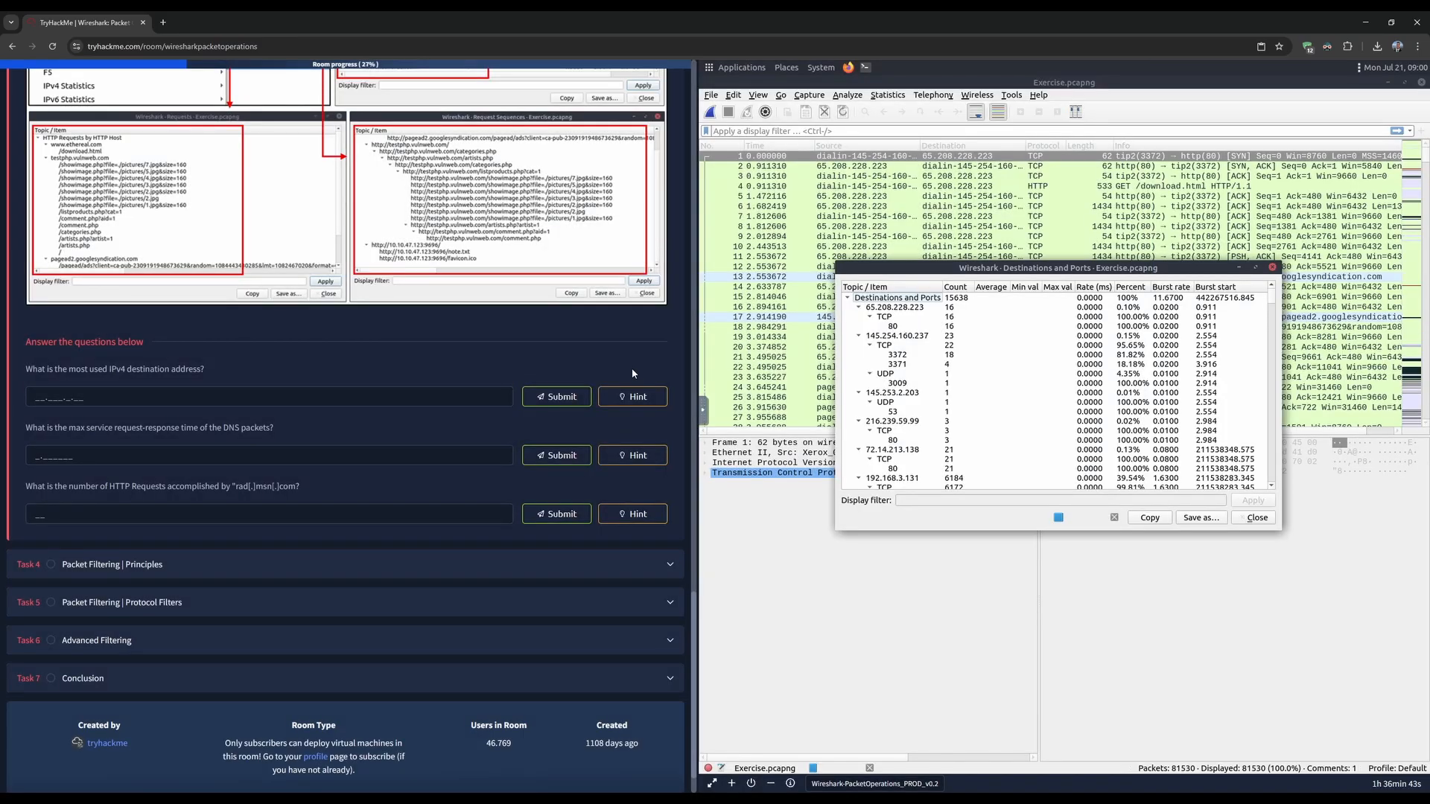
- Sort the IPv4 Destinations and Ports statistics by count in descending order
drag(1000, 269, 989, 276)
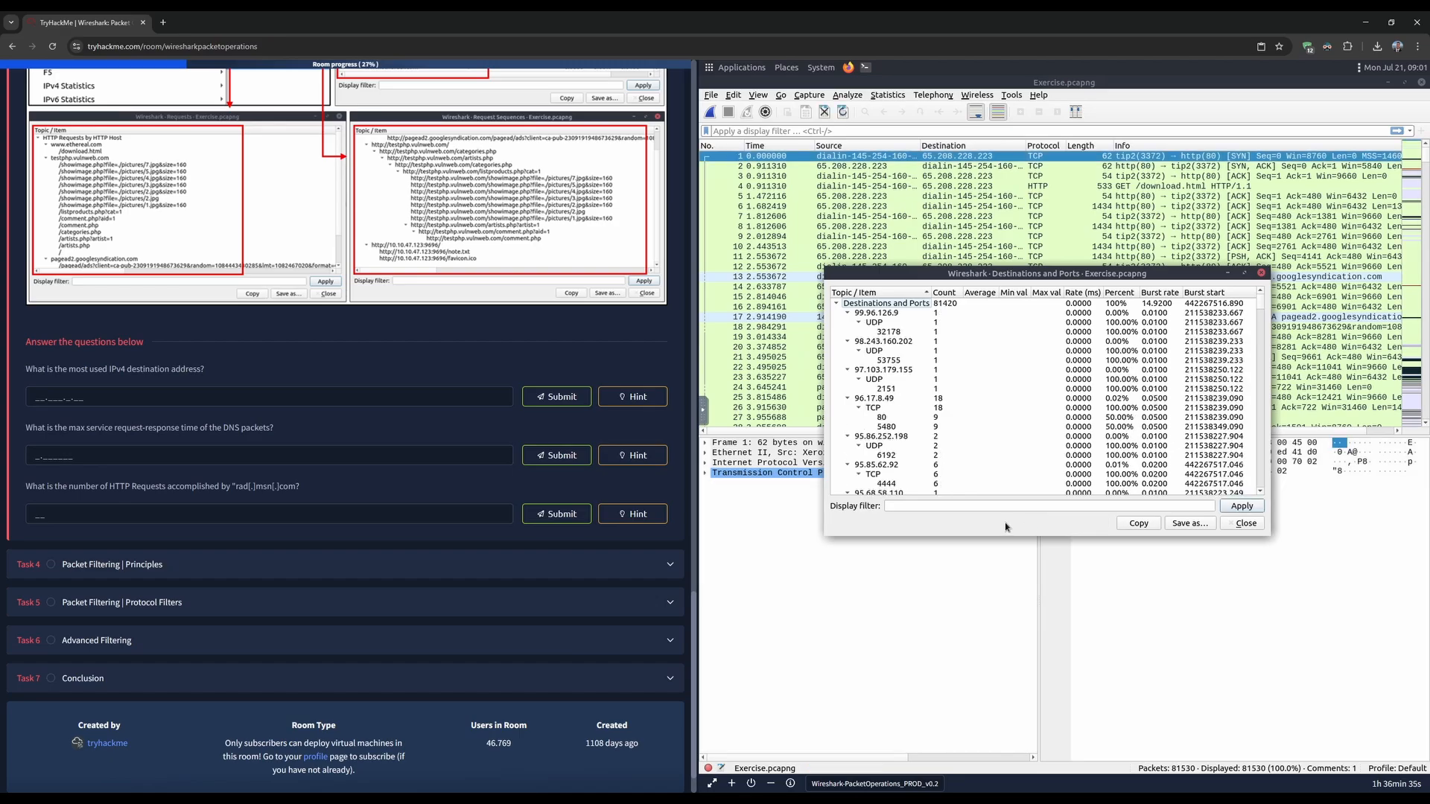
click(956, 294)
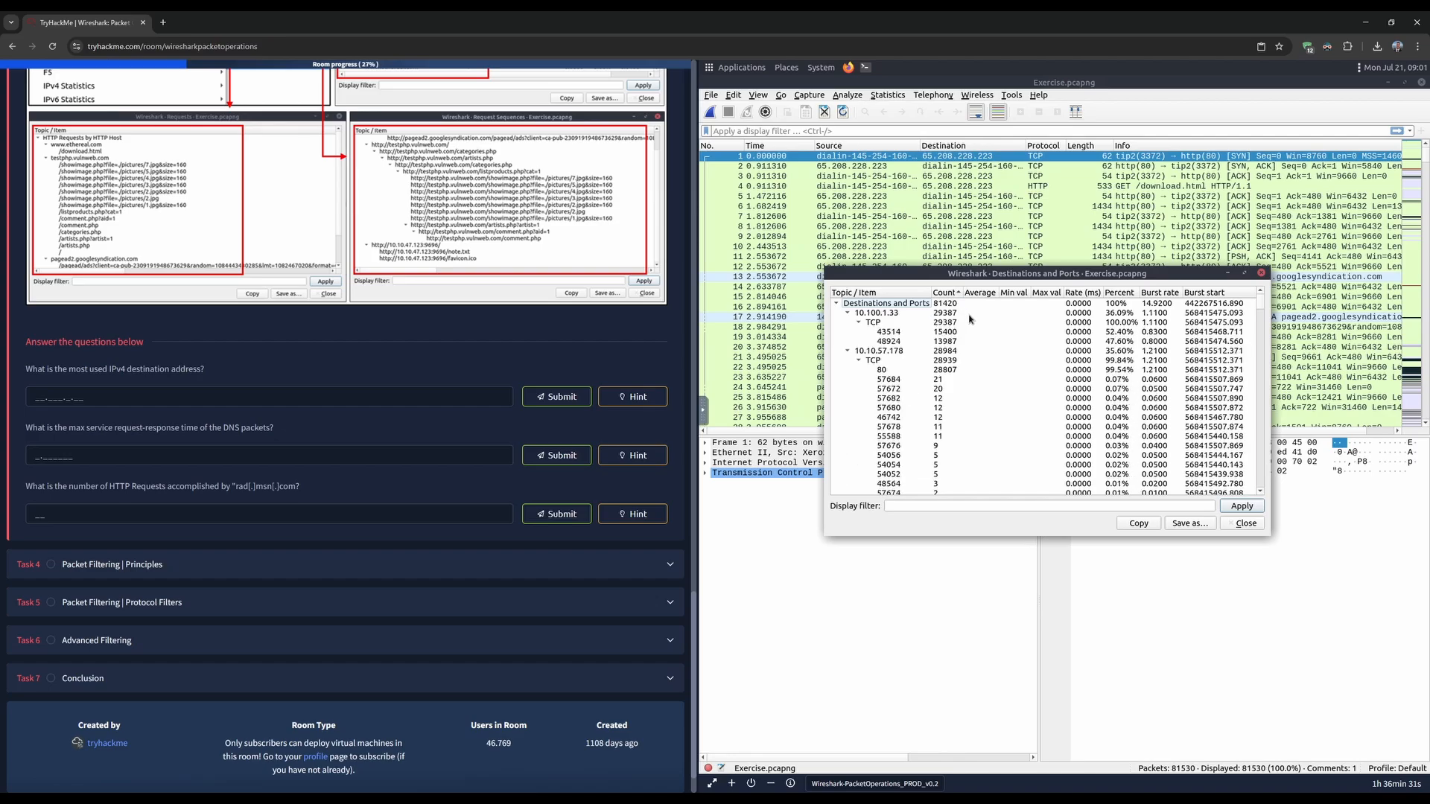
- Submit 10.100.1.33 as the most used IPv4 destination address and close the Destinations and Ports statistics
click(959, 316)
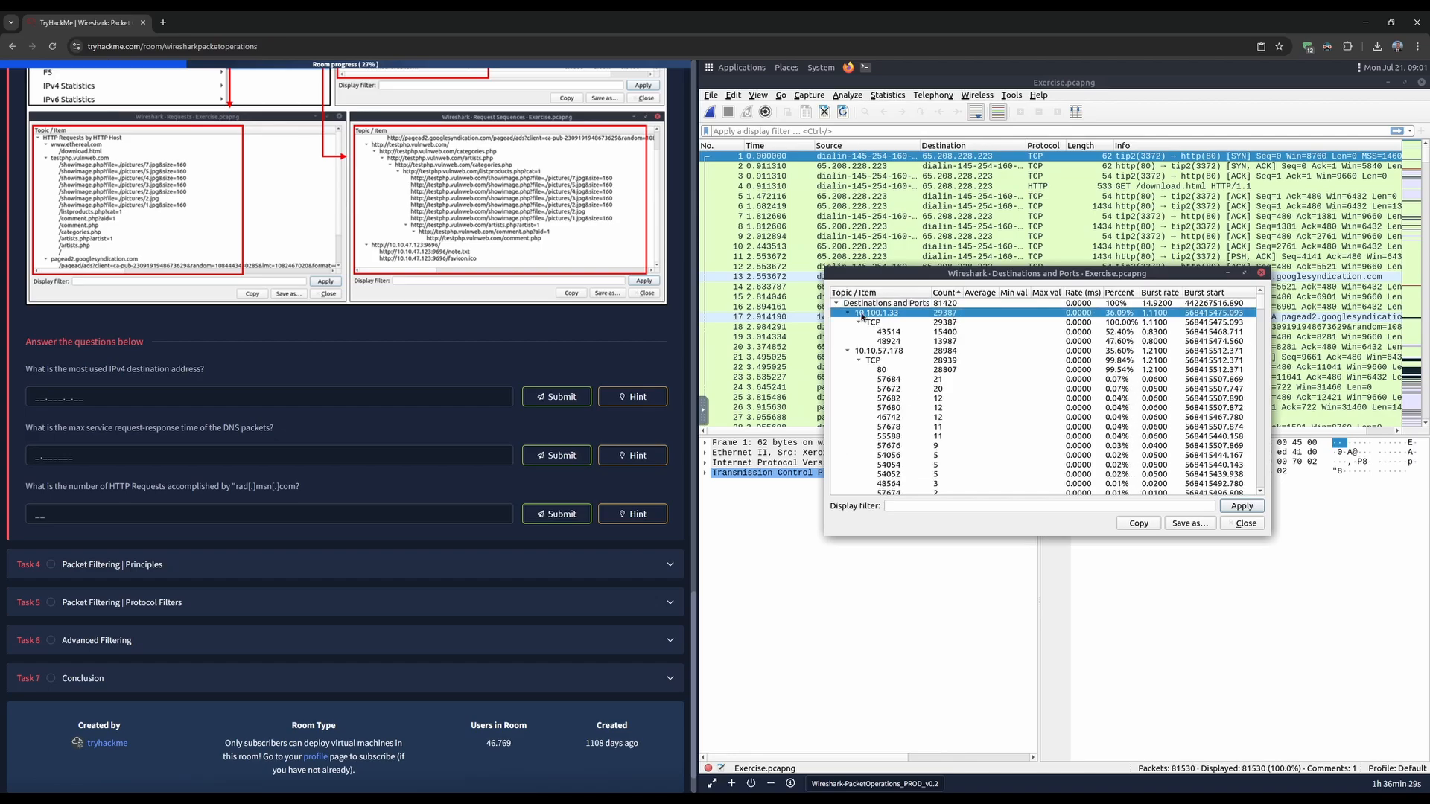
click(202, 399)
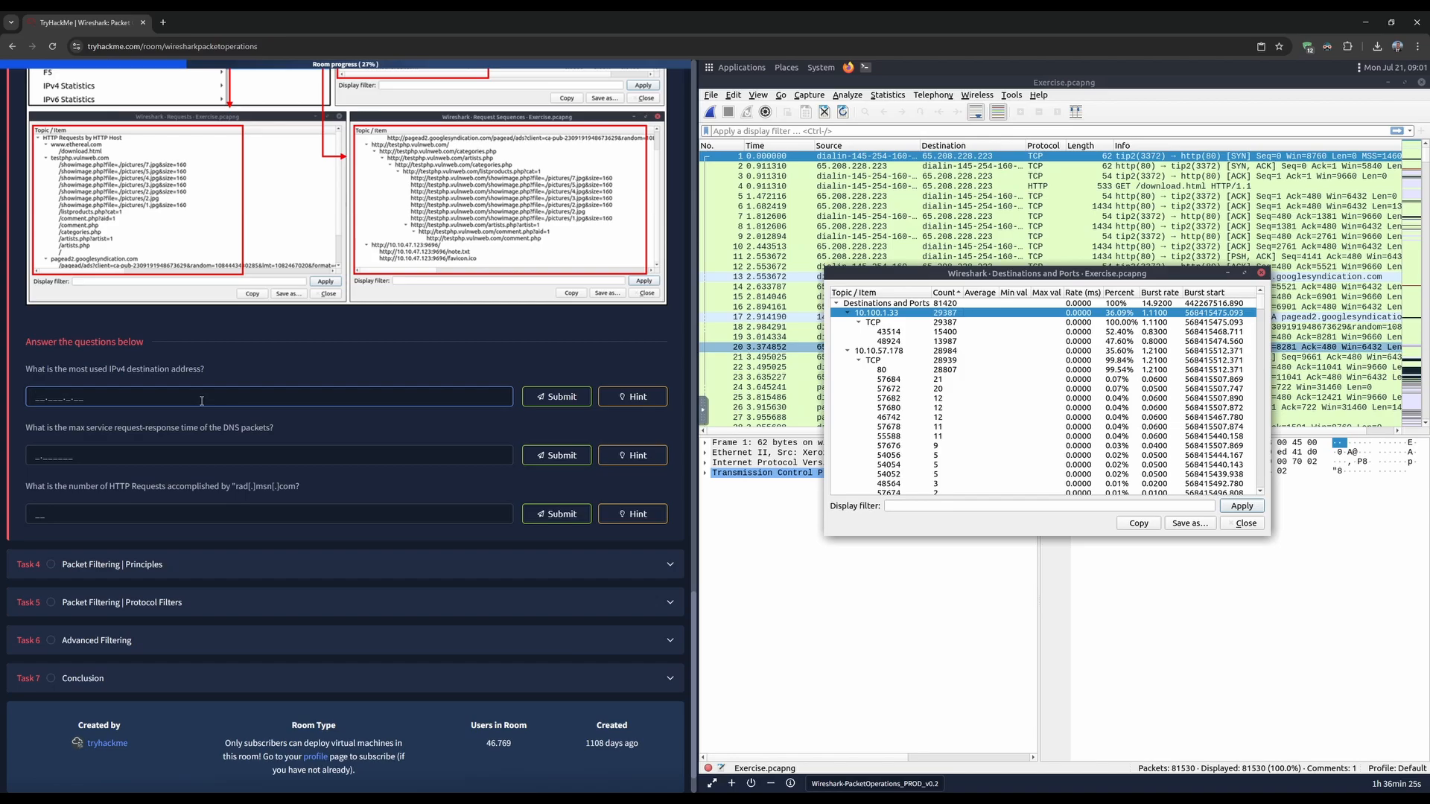
text(10.100.1.33)
key(Return)
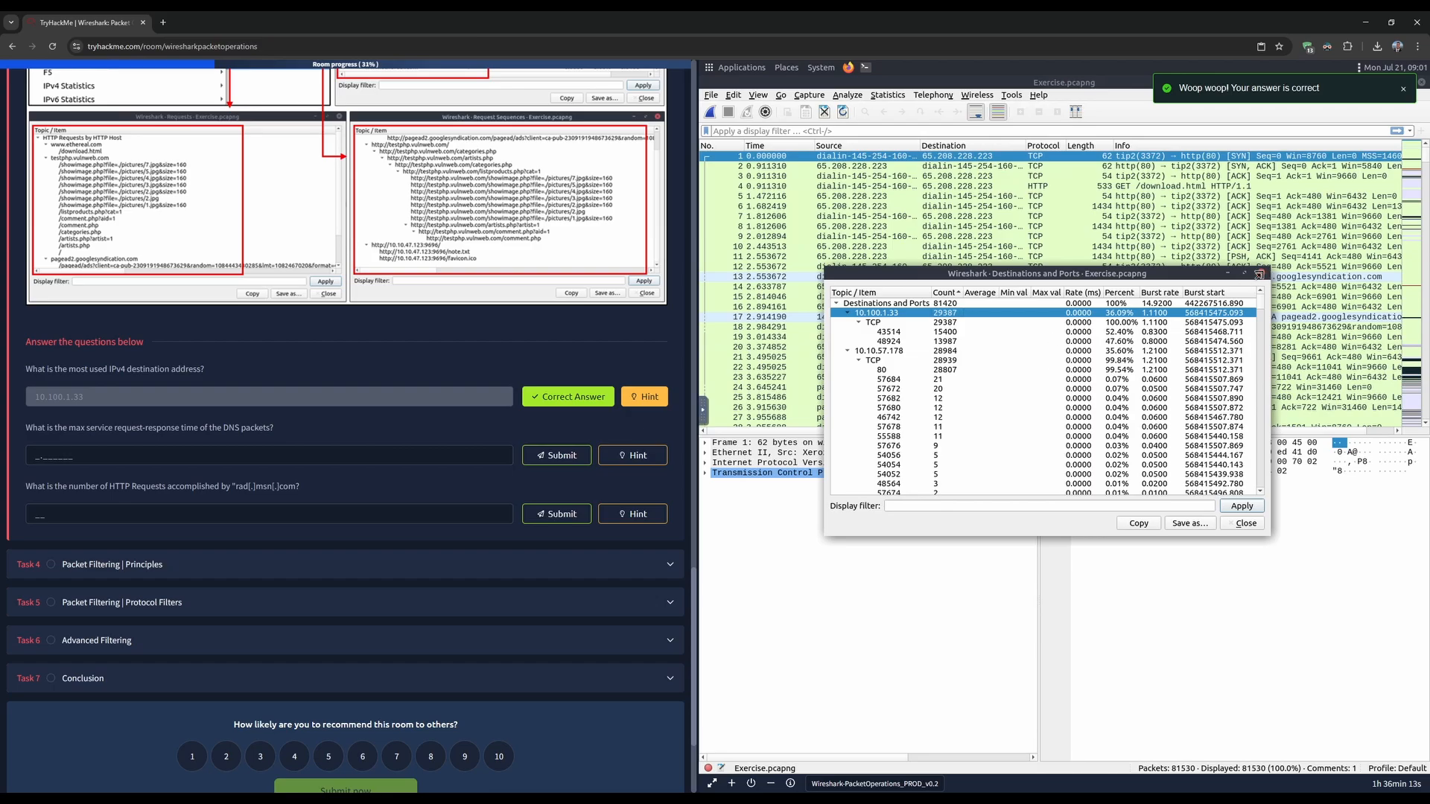
click(1259, 274)
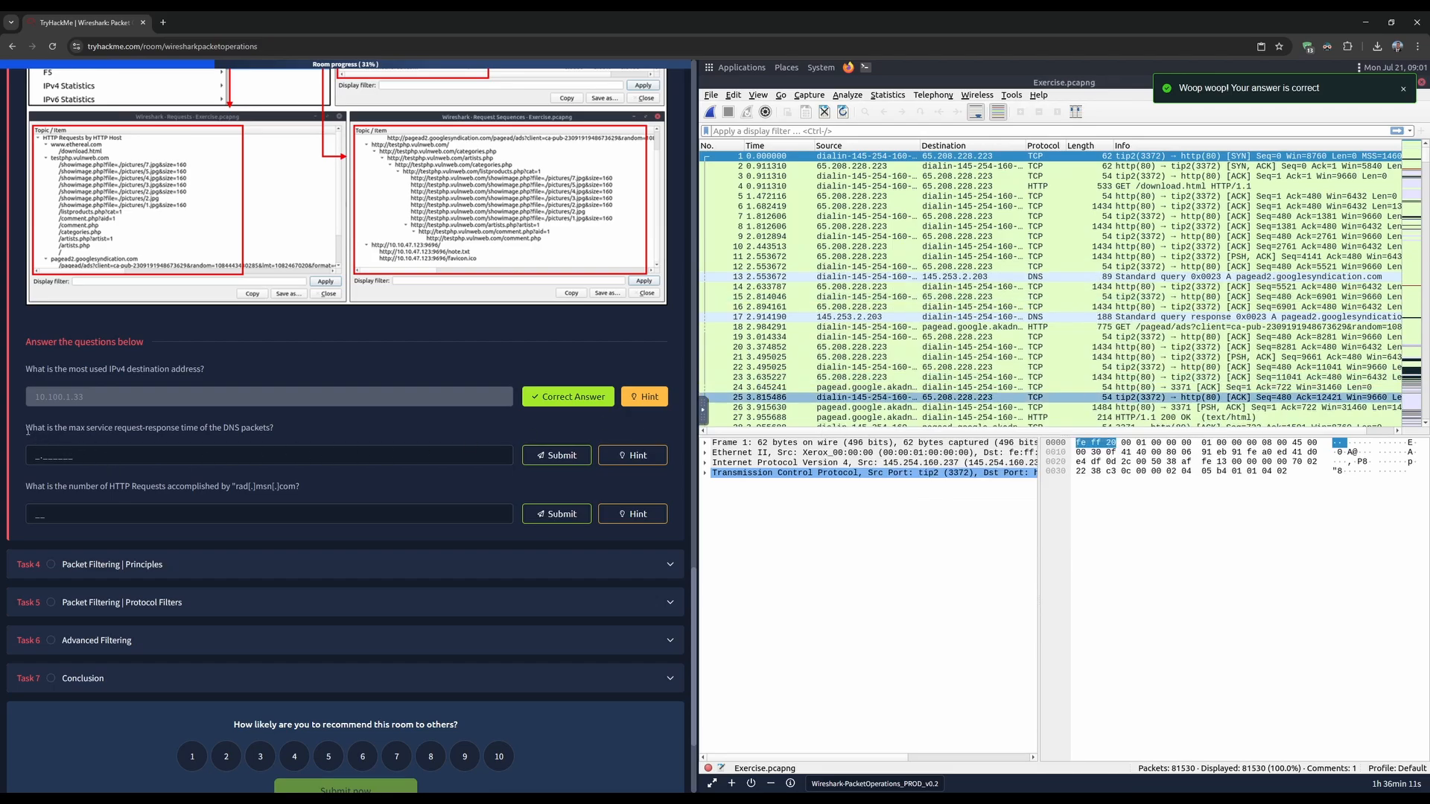
- Read the question about the DNS packets' maximum service request-response time and open the capture's DNS statistics
drag(27, 431, 274, 427)
click(147, 435)
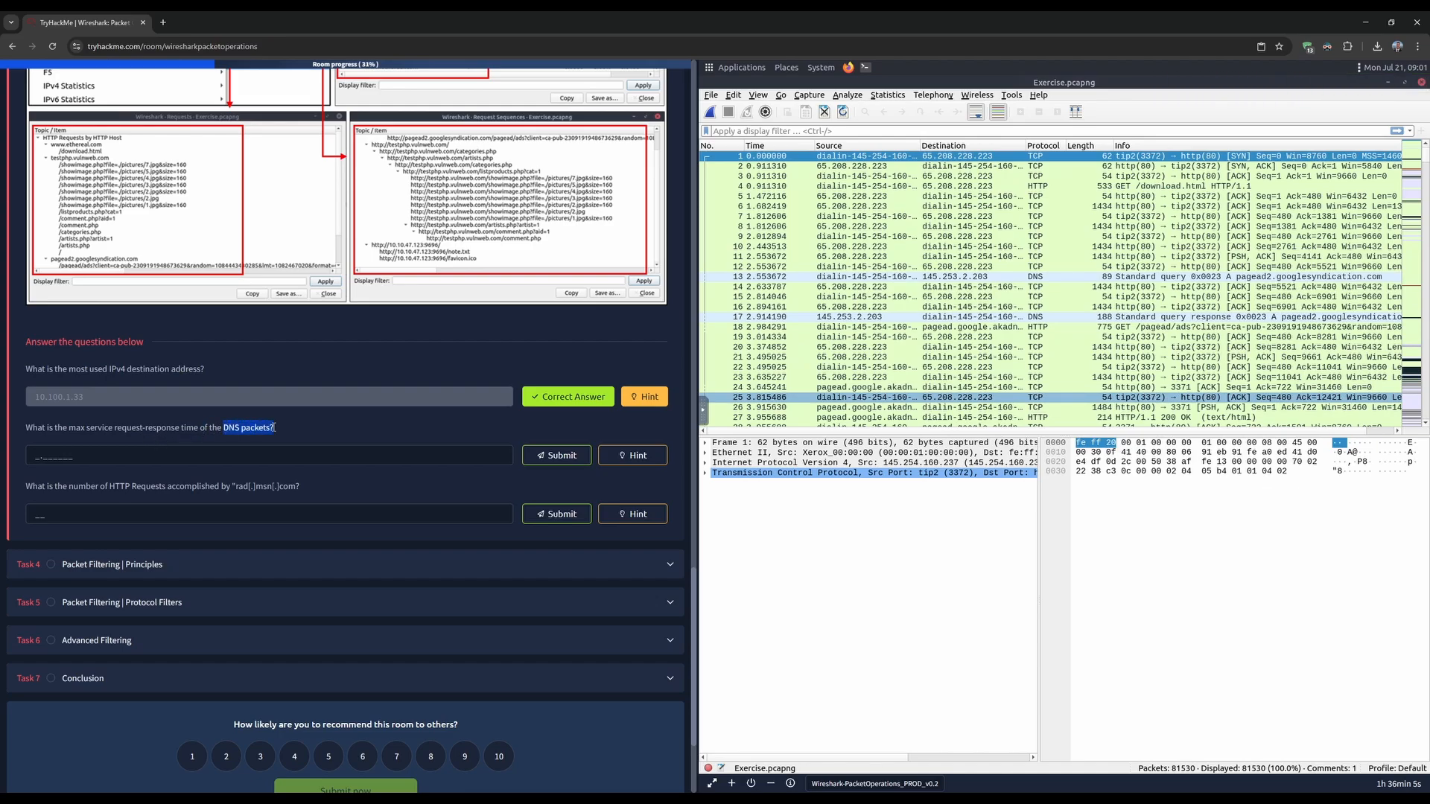
click(273, 427)
click(888, 95)
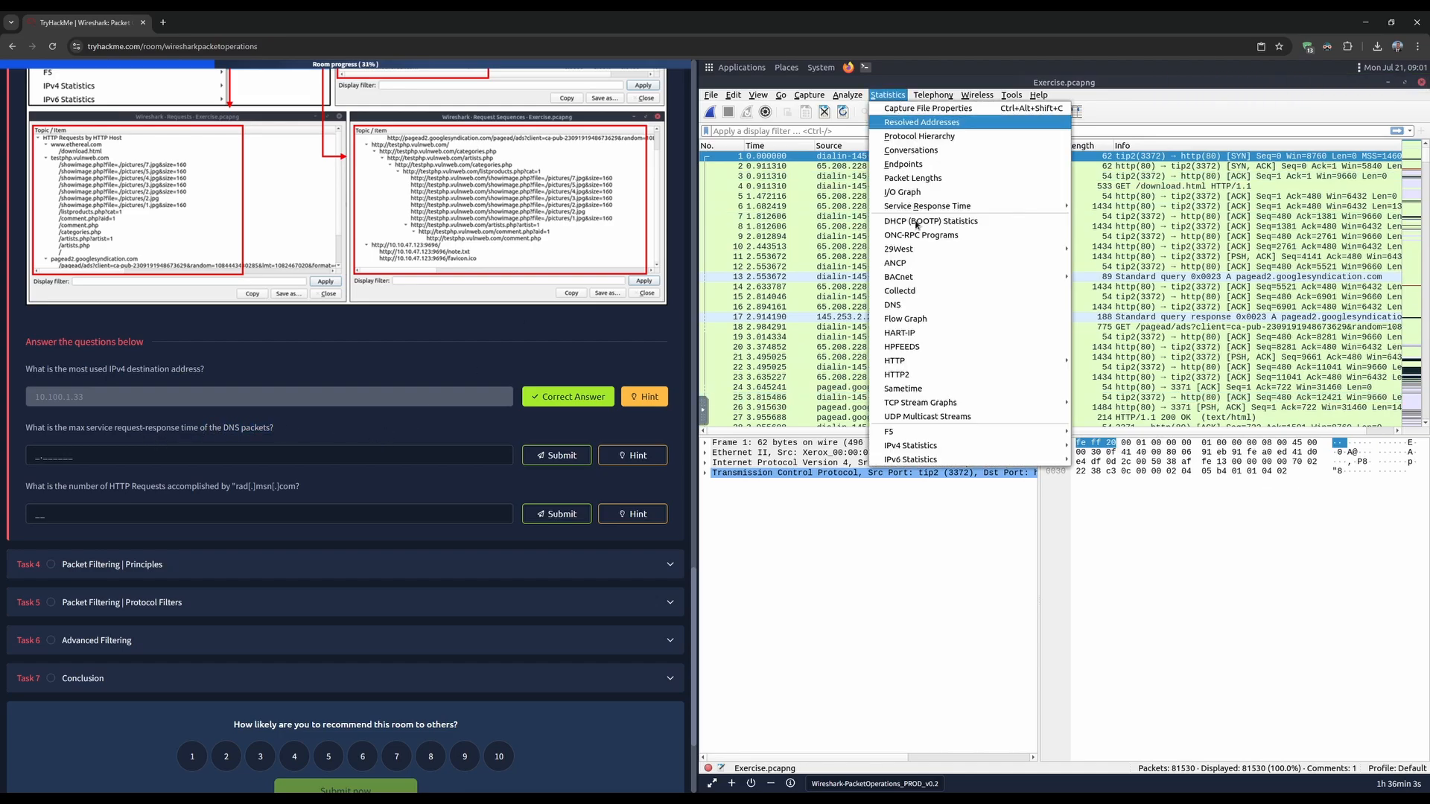
click(913, 306)
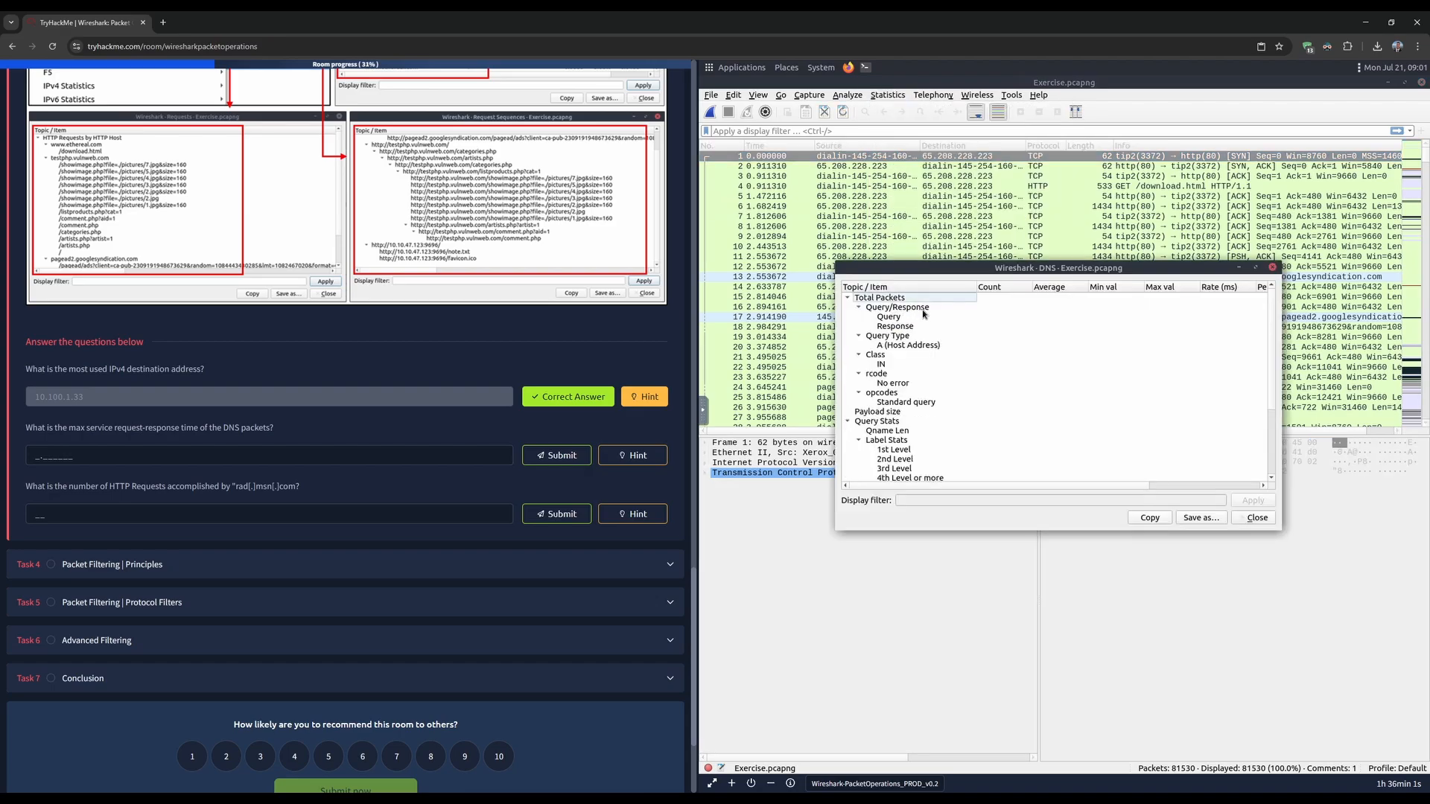
drag(1032, 270, 1004, 263)
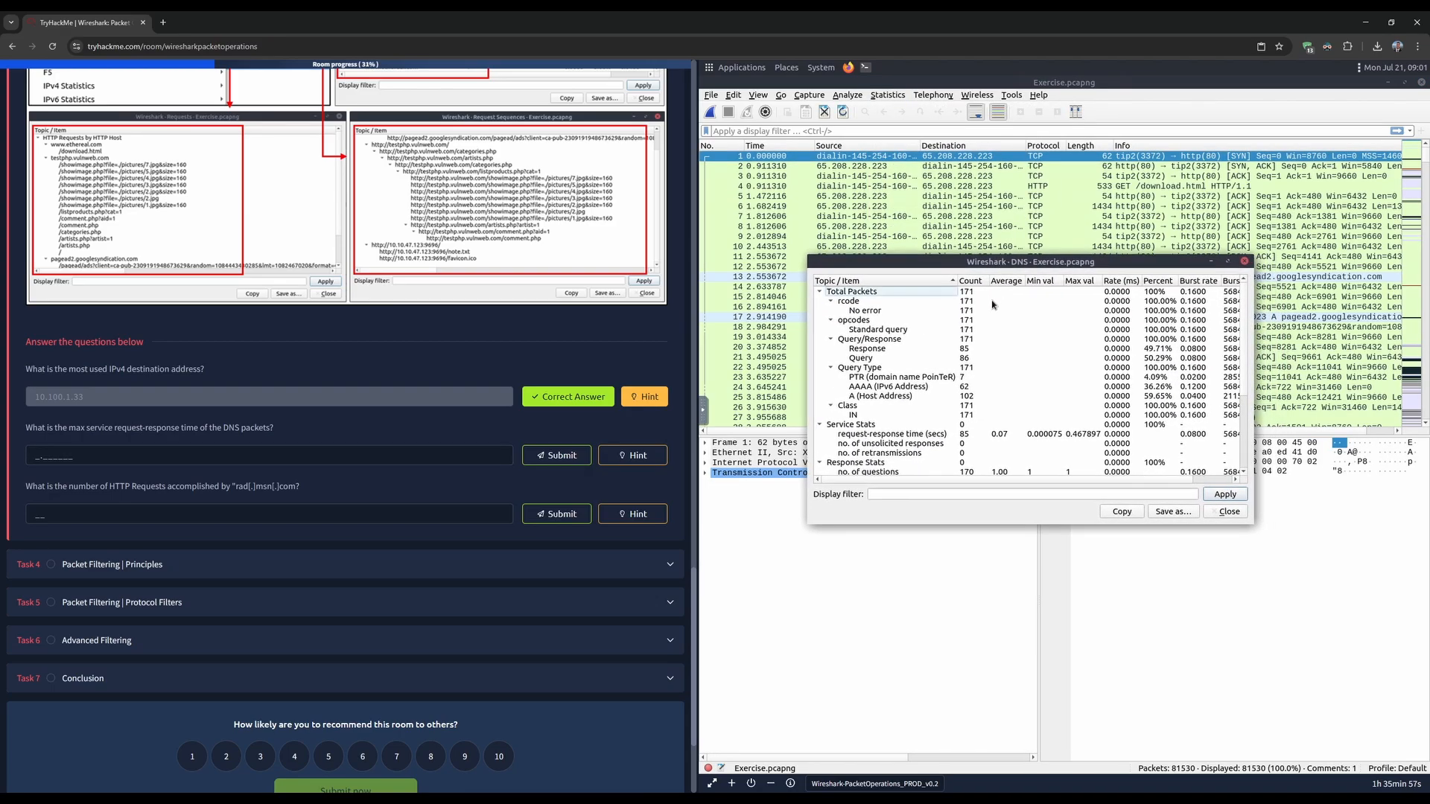
- Locate the request-response time row under Service Stats and sort the DNS statistics by maximum value
click(877, 435)
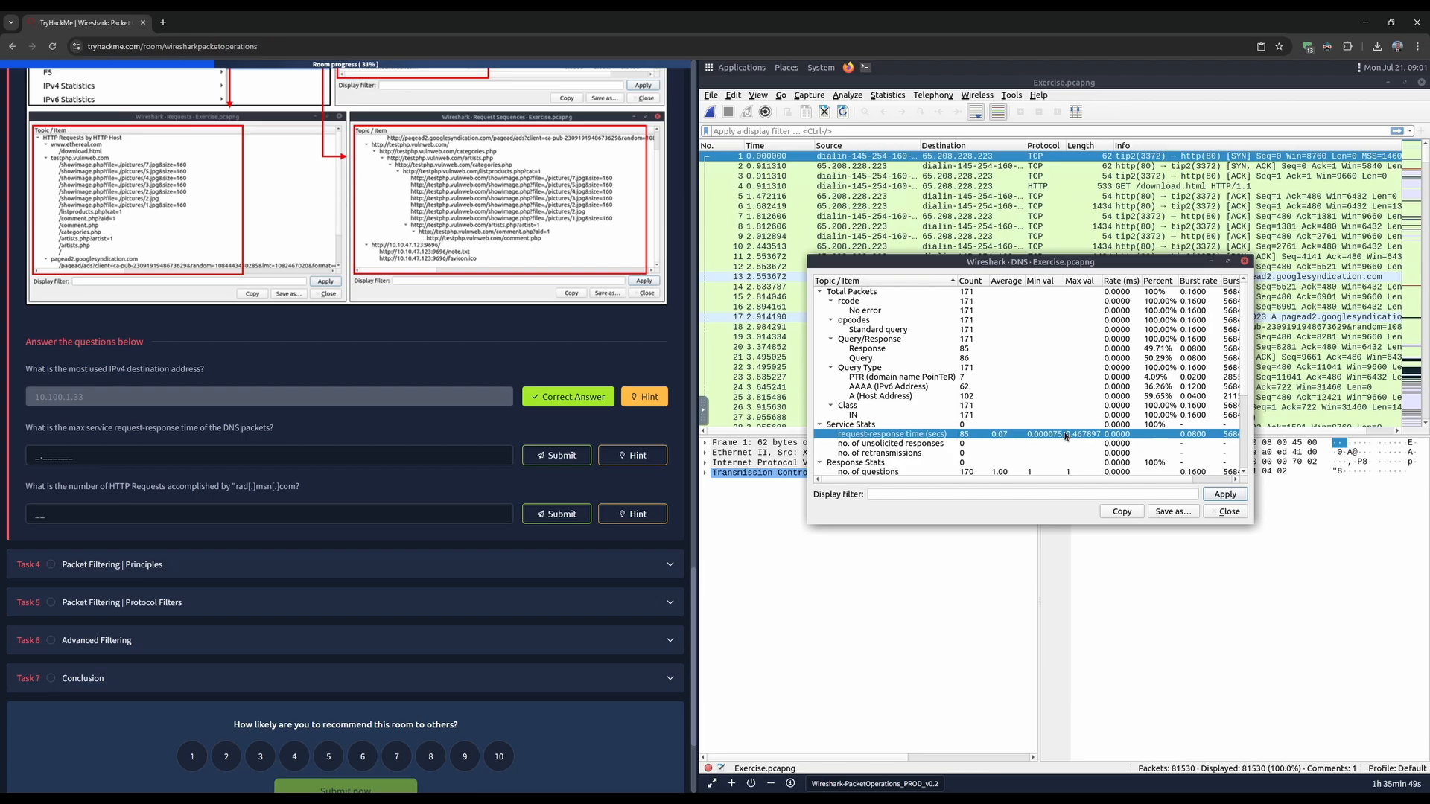
scroll(1079, 436, down, 2)
scroll(1081, 409, up, 2)
click(1088, 281)
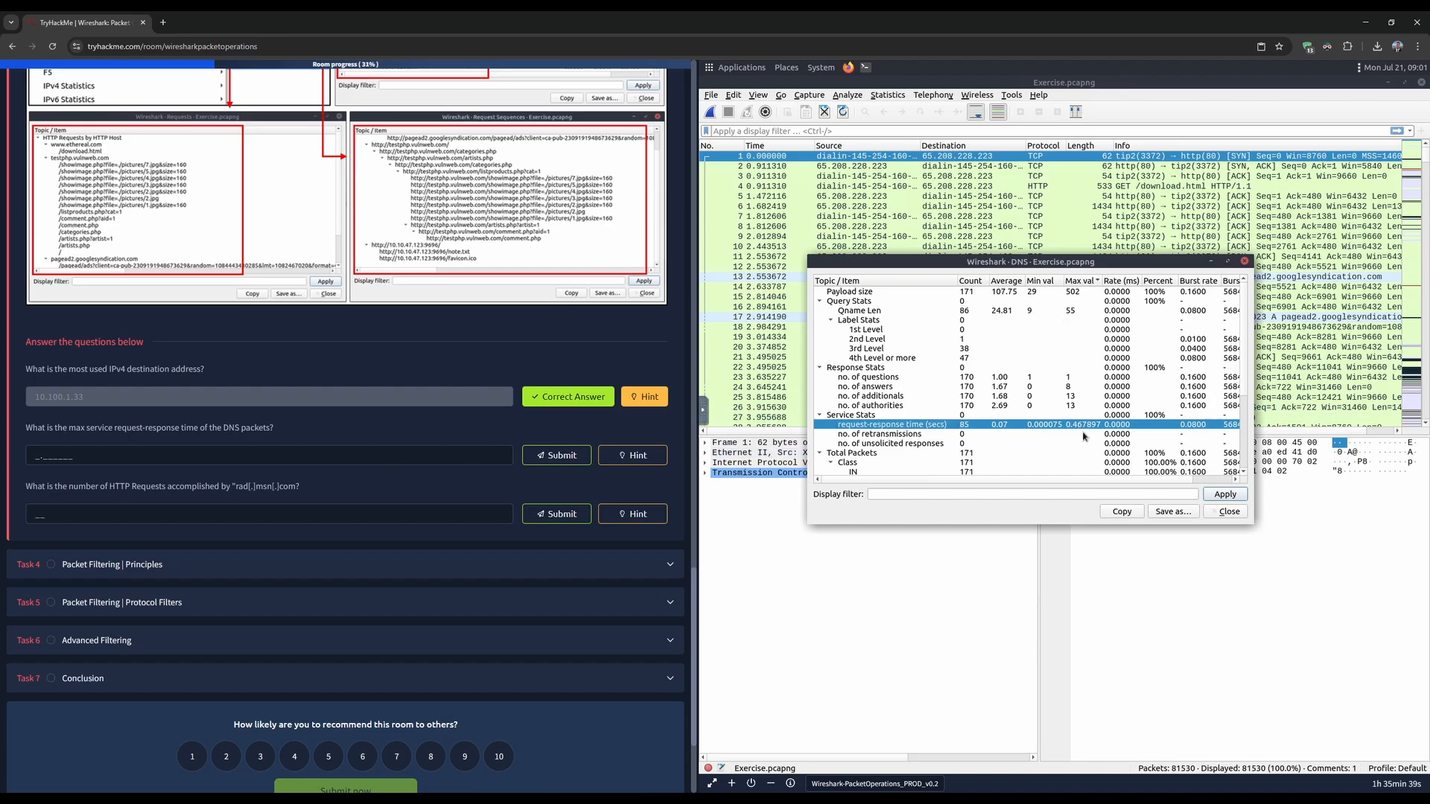
- Submit 0.467897 as the maximum service request-response time of the DNS packets
click(271, 458)
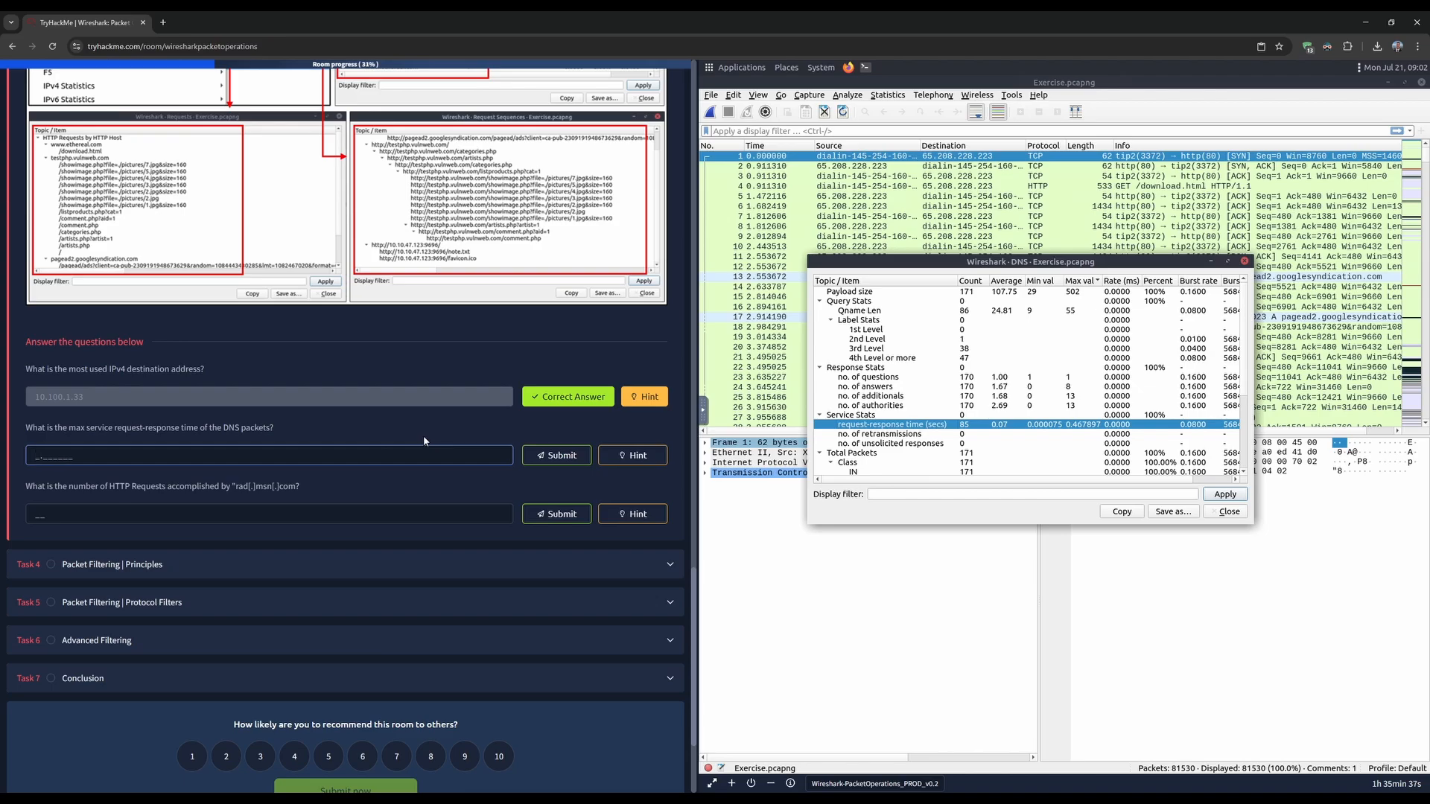
text(0.467897)
key(Return)
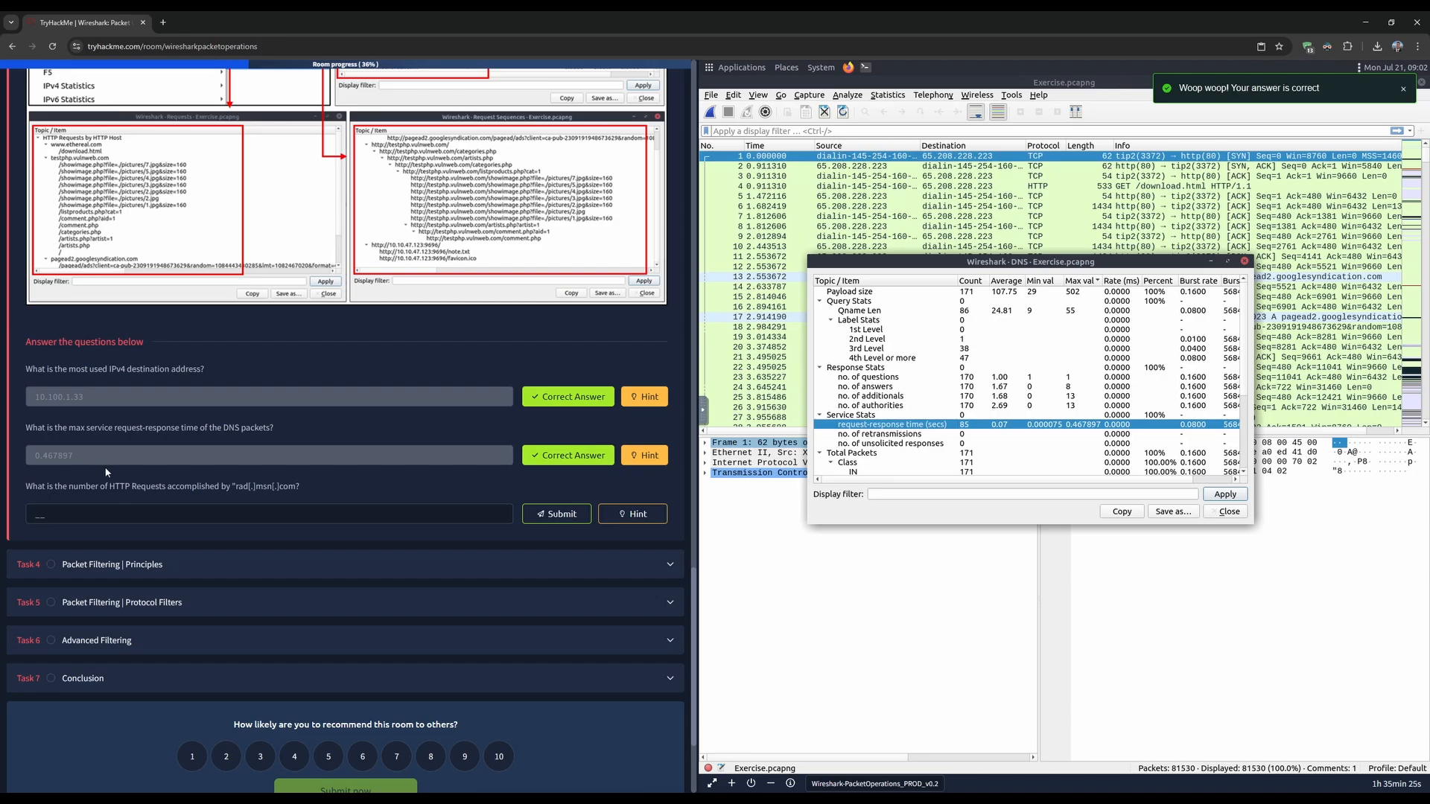
- Read the question about rad.msn.com HTTP requests, close the DNS statistics, and open the HTTP Requests statistics
drag(26, 487, 283, 487)
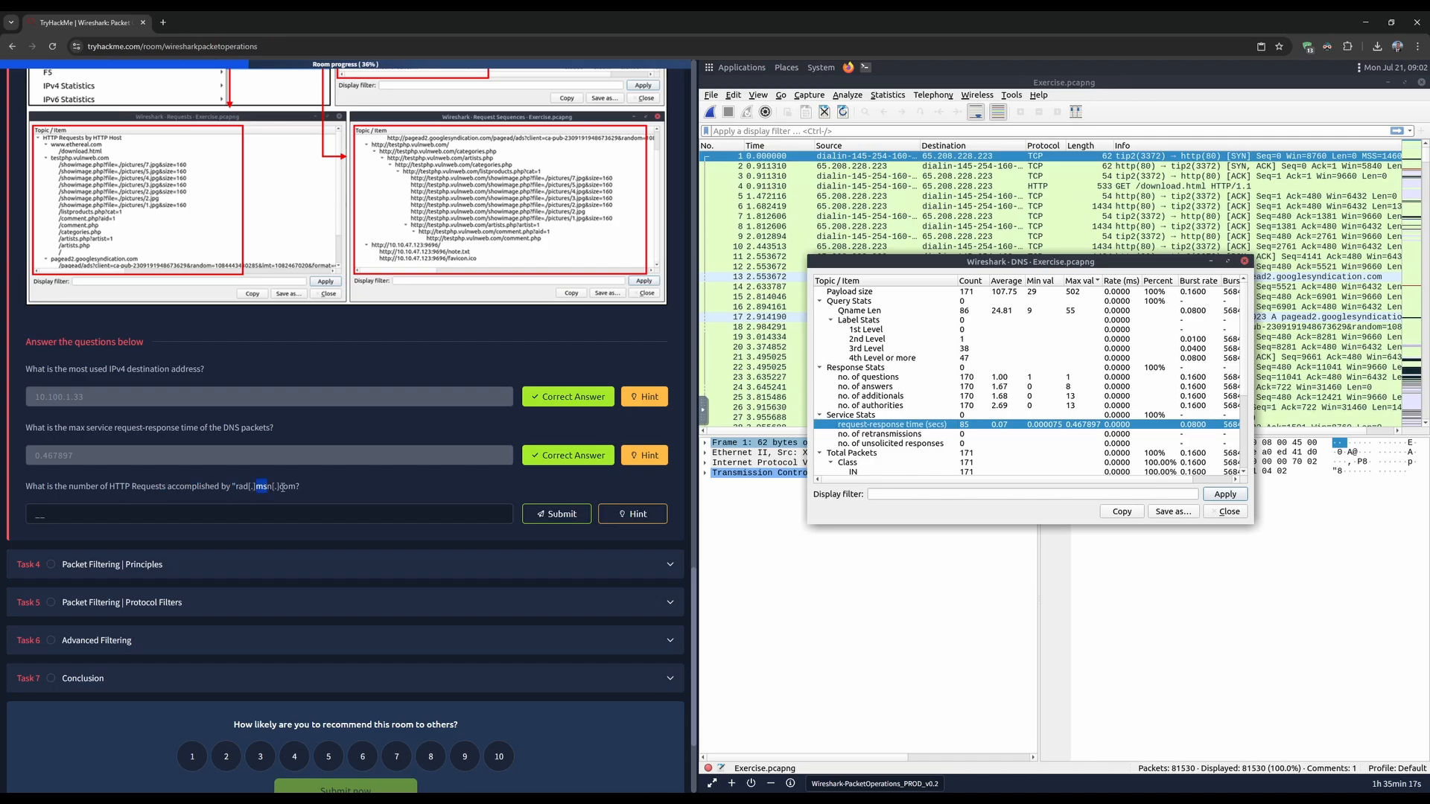
click(1244, 261)
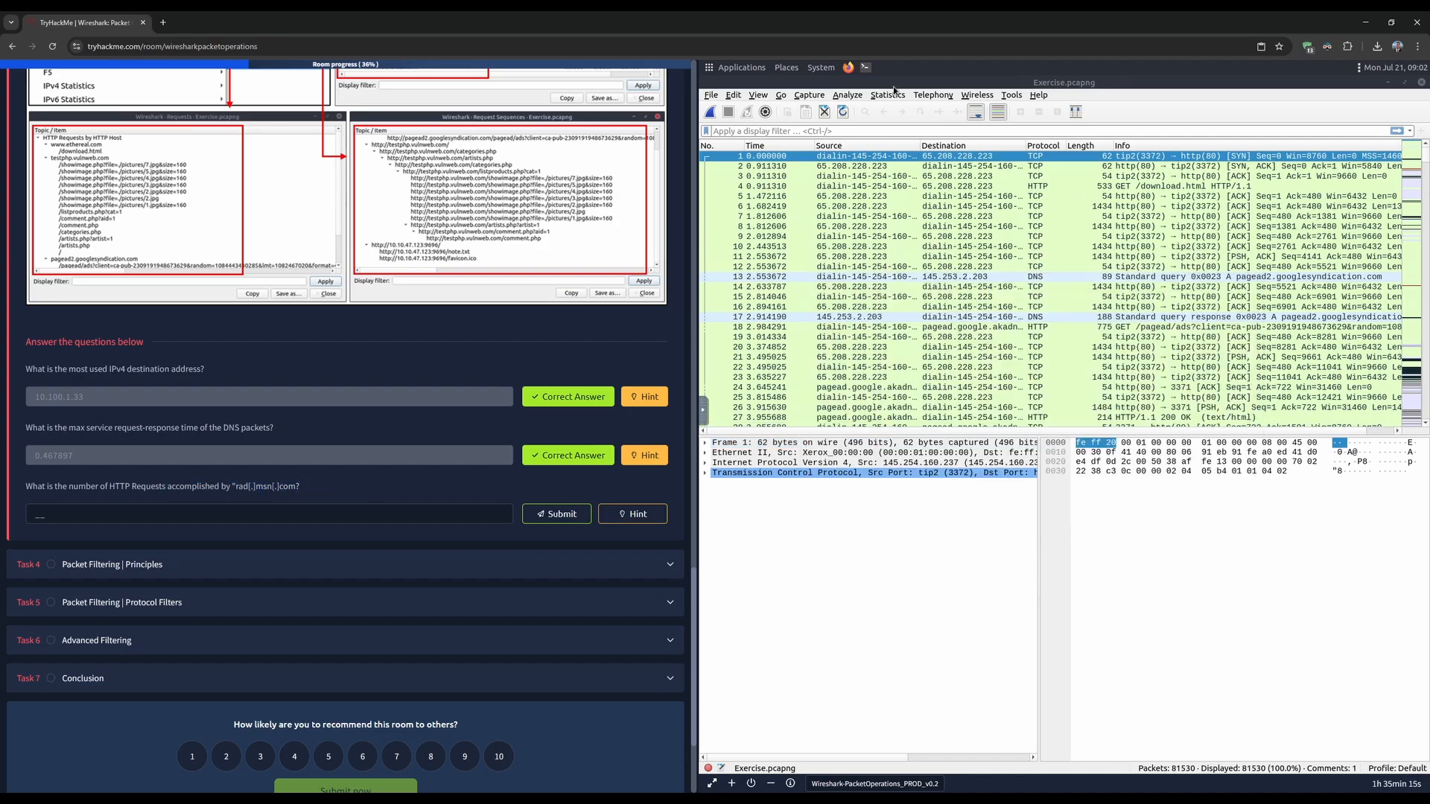
click(901, 97)
mouse_move(936, 365)
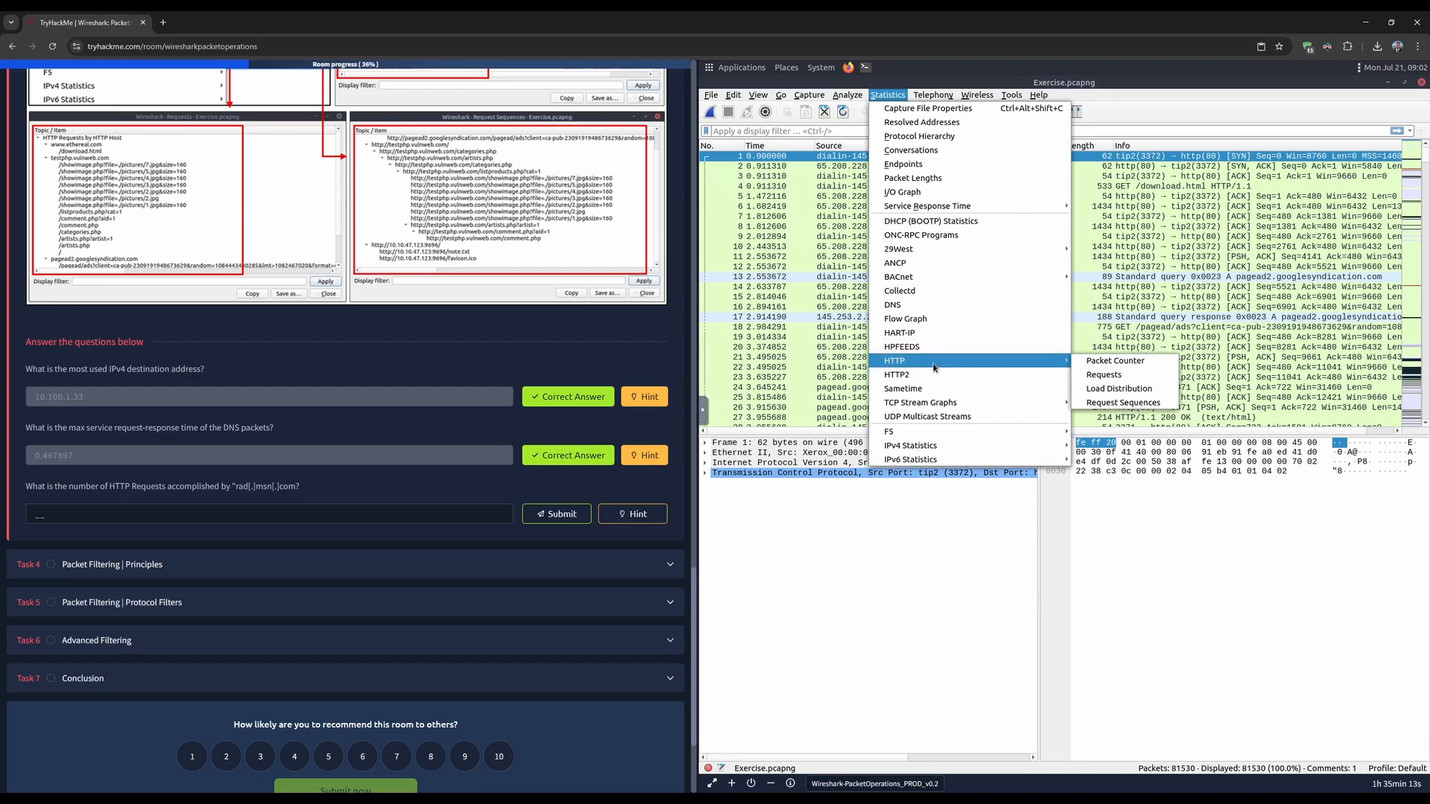
click(1106, 375)
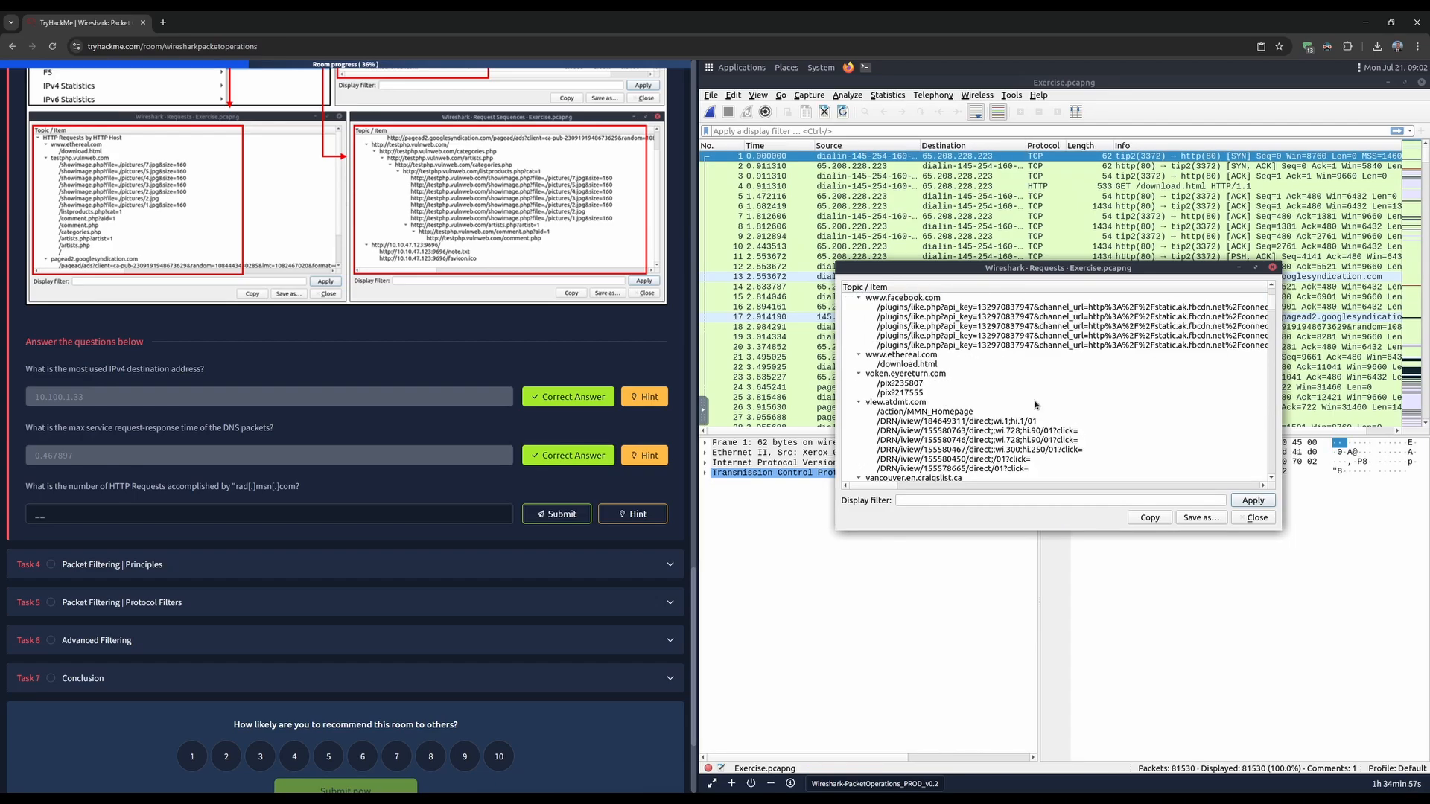
scroll(1035, 404, down, 1)
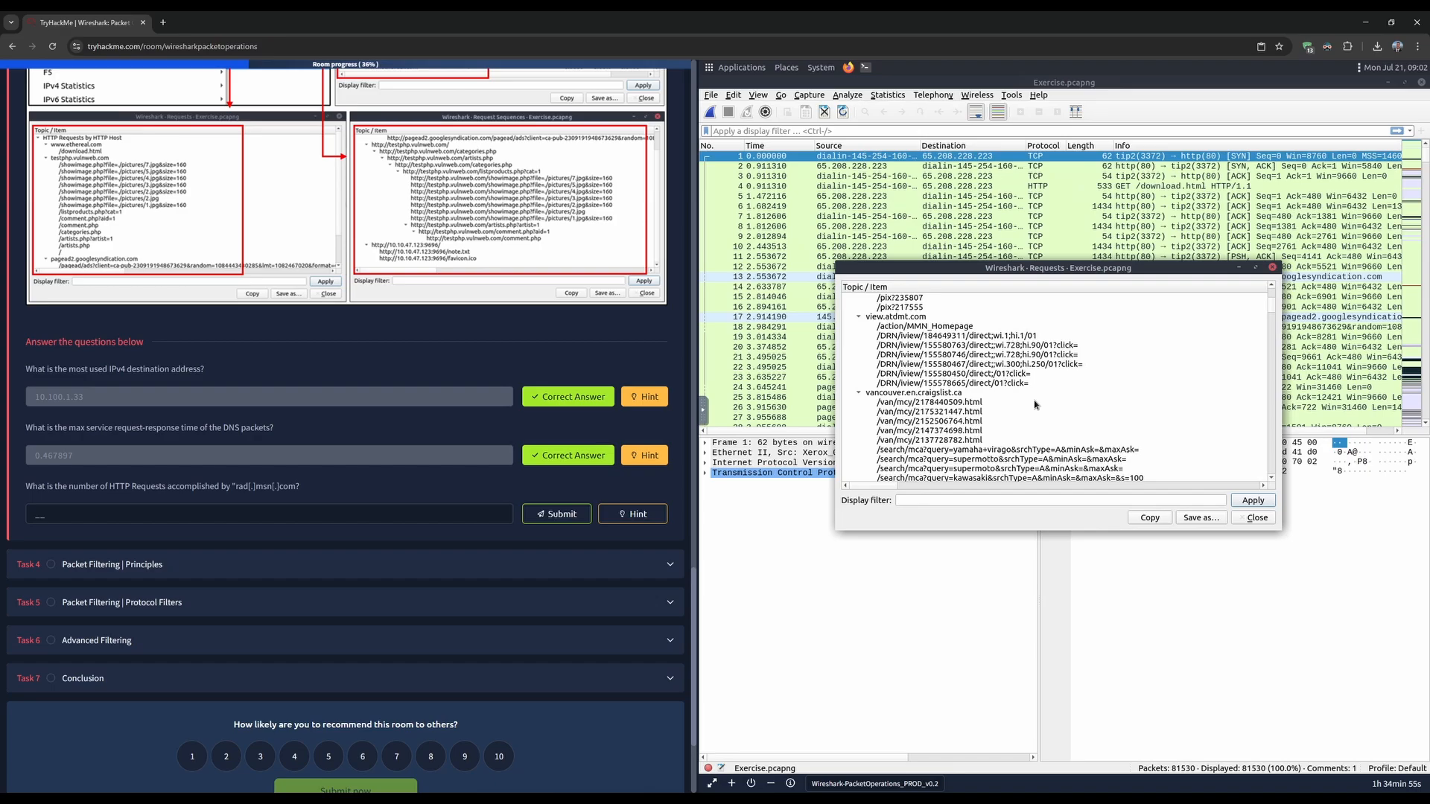
scroll(1033, 404, down, 6)
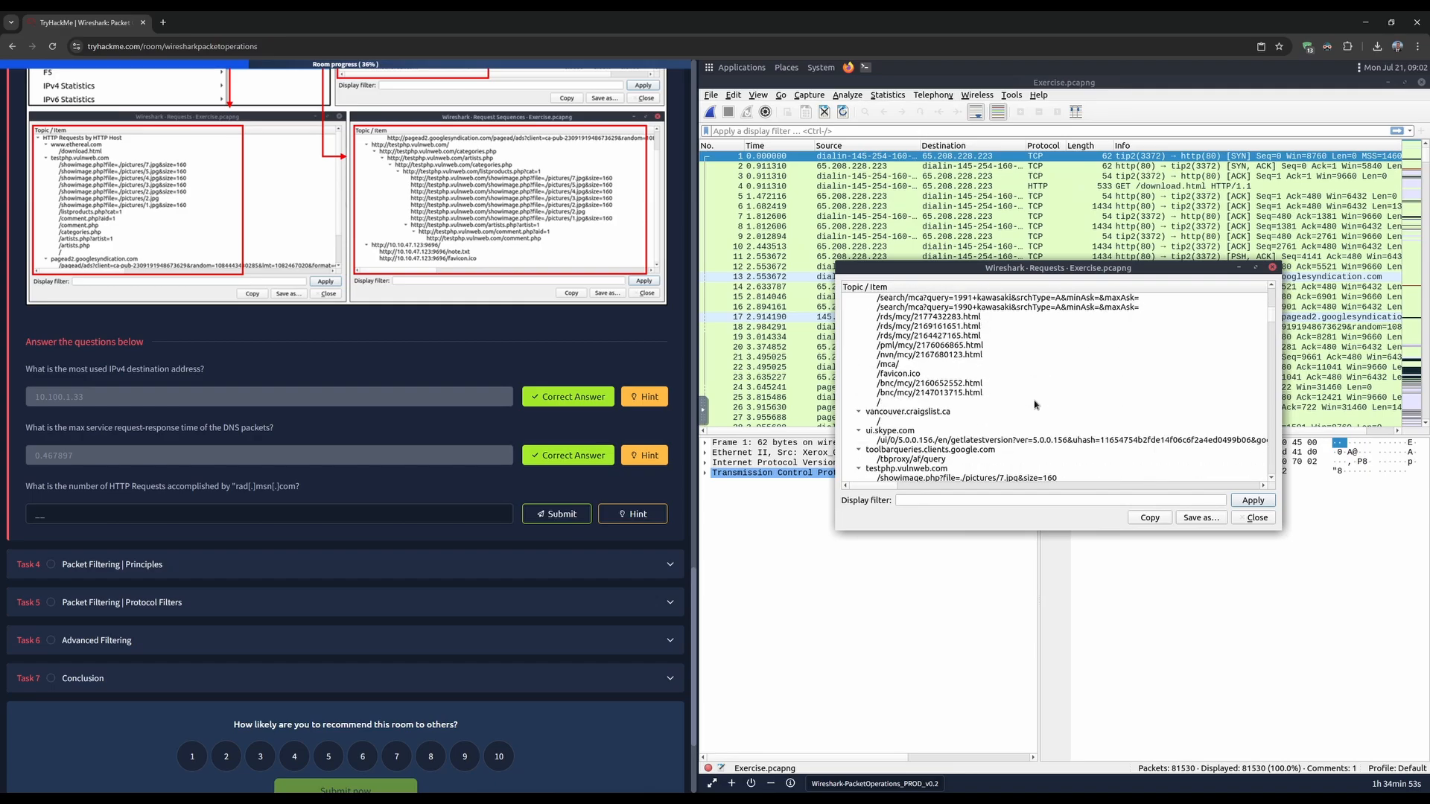
scroll(1035, 404, down, 6)
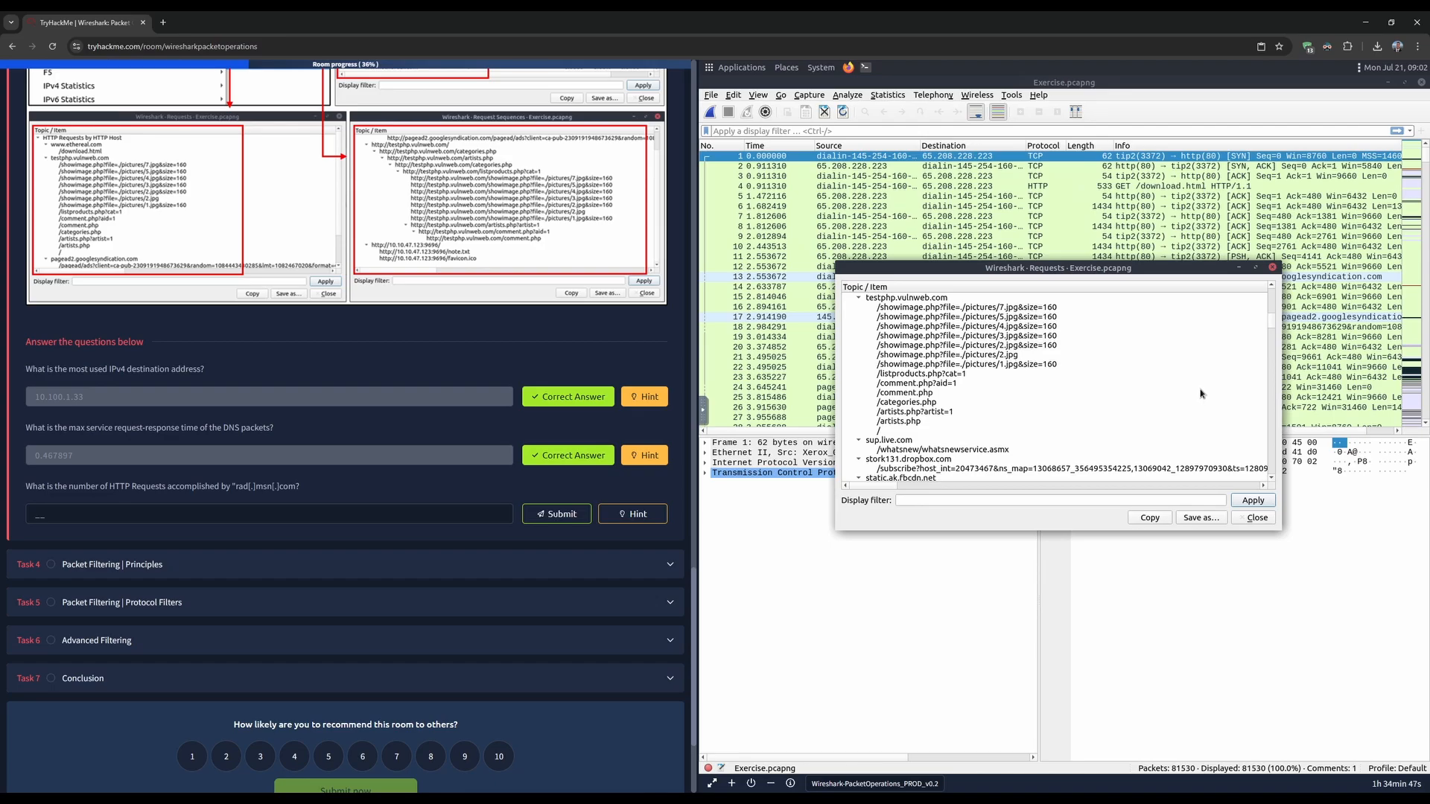
click(957, 500)
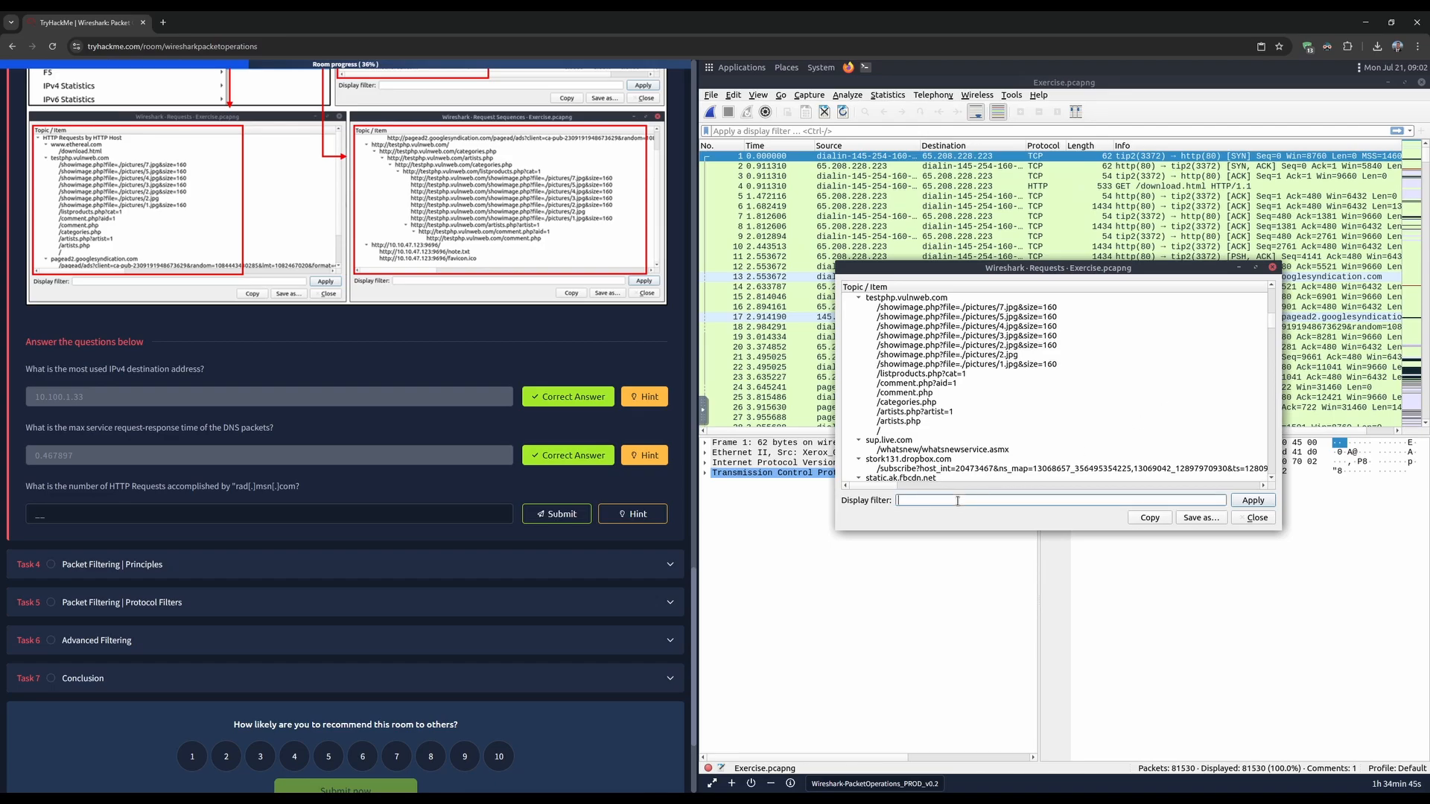
text(rad)
key(BackSpace)
key(BackSpace)
key(BackSpace)
- Scan the HTTP Requests statistics for the entries under the rad.msn.com host
scroll(998, 451, down, 10)
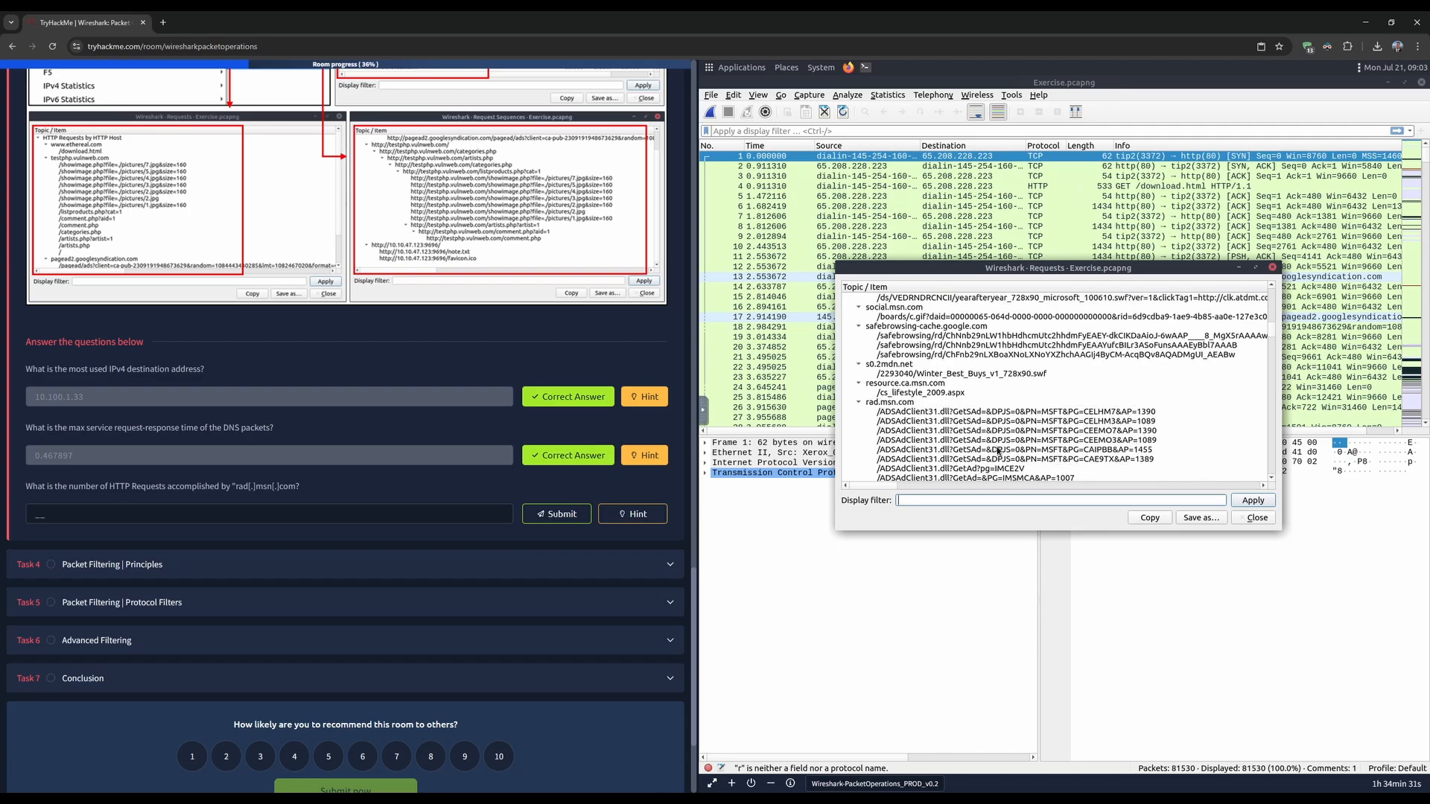
scroll(998, 451, down, 4)
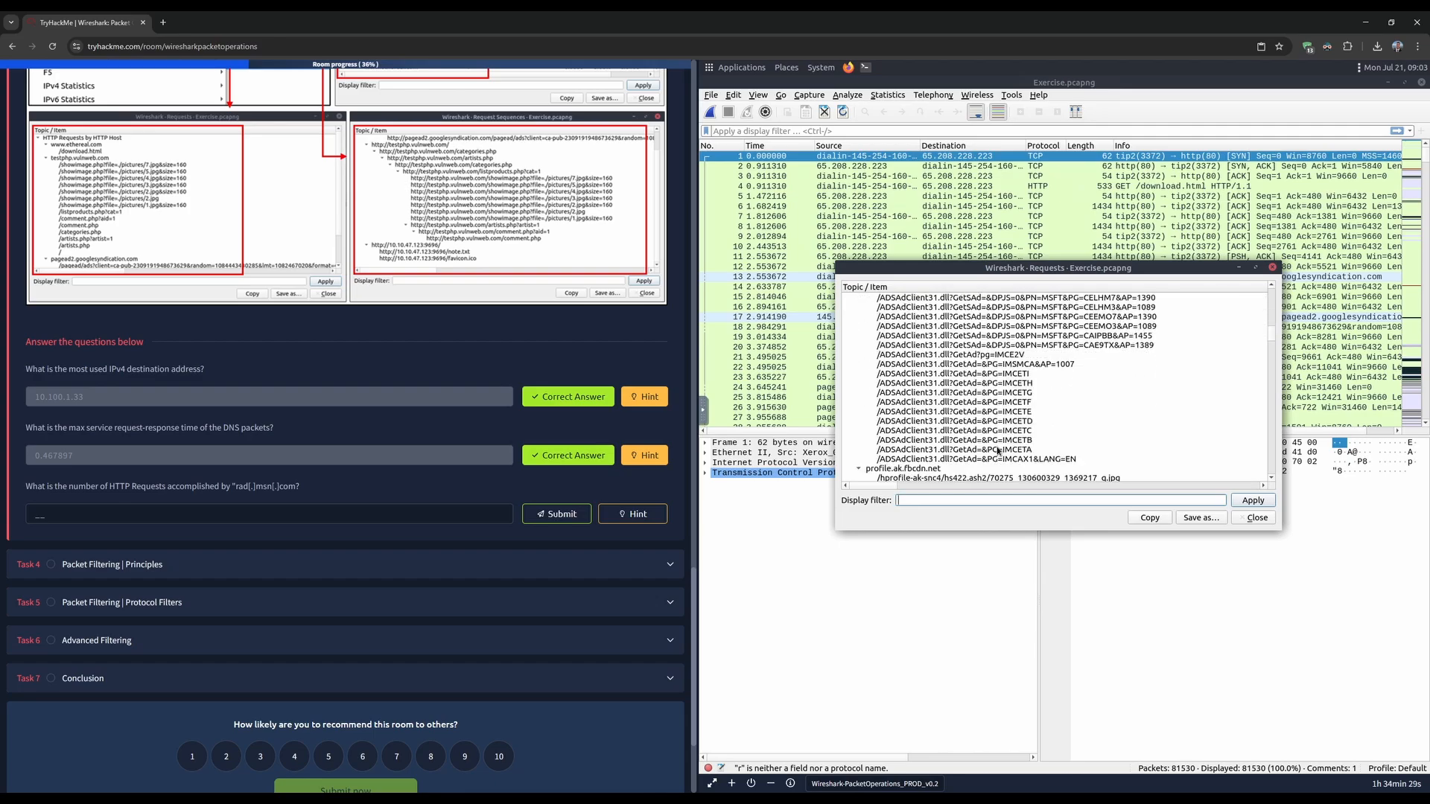
scroll(998, 450, down, 8)
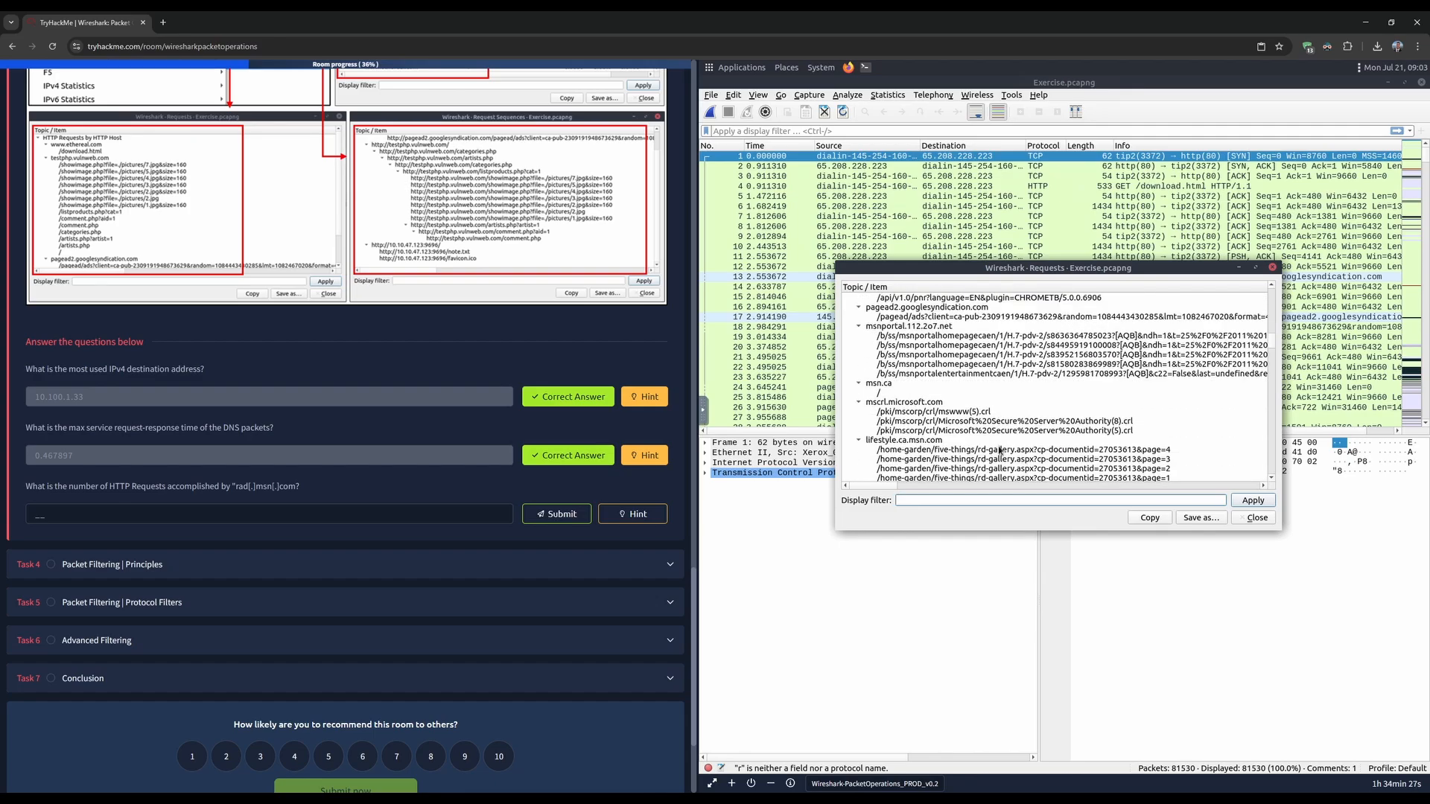
text(name)
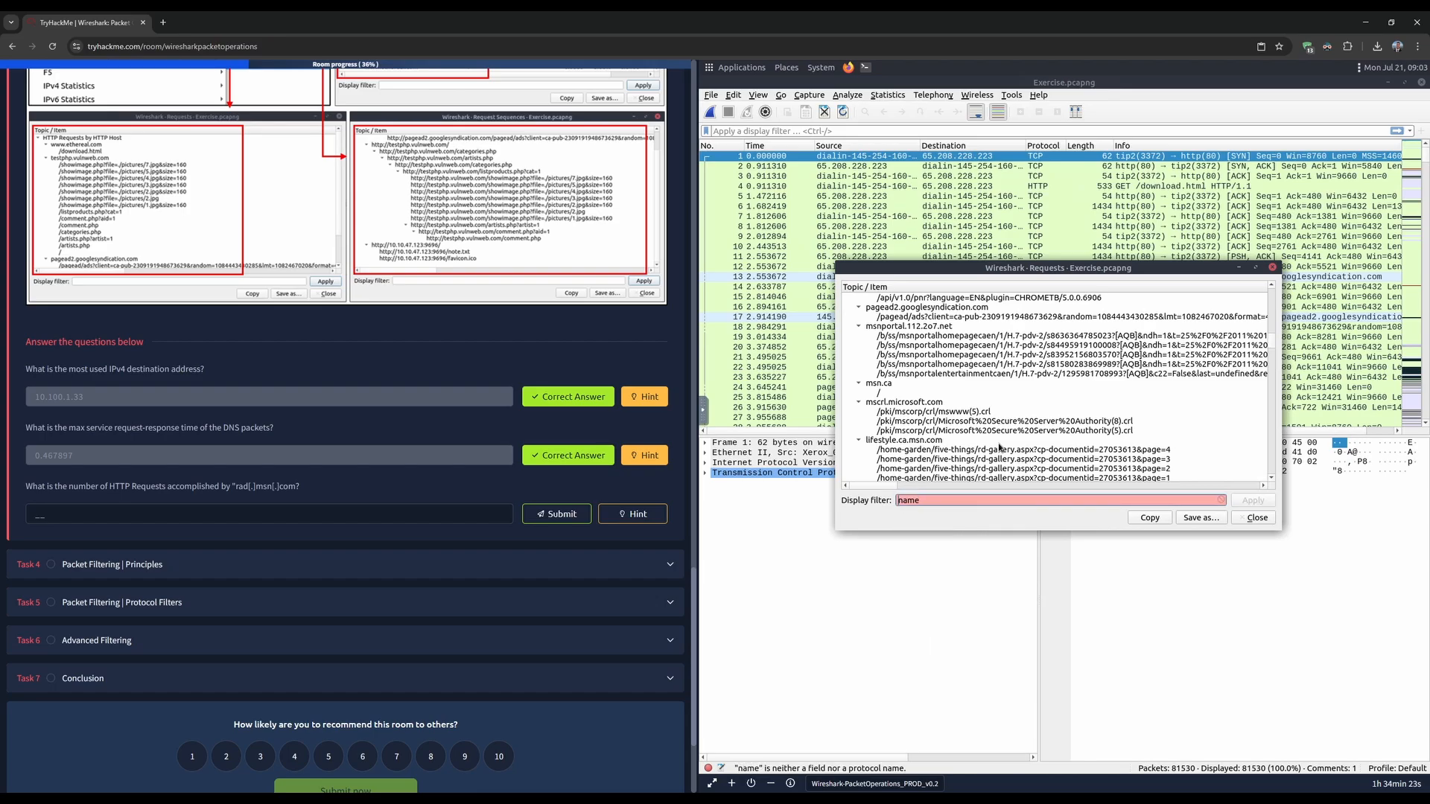
key(BackSpace)
key(BackSpace)
key(BackSpace)
key(BackSpace)
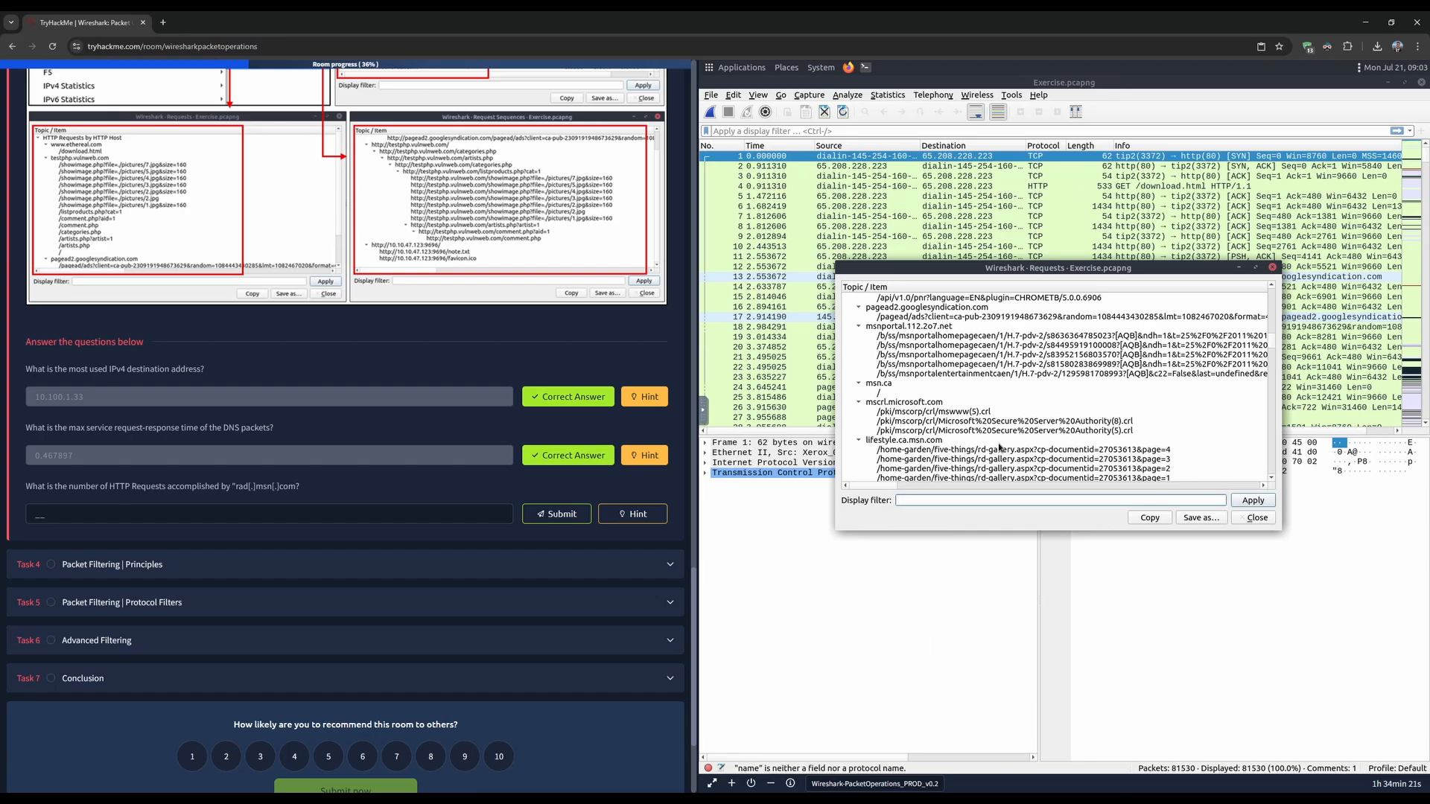
- Close the HTTP Requests statistics and open the HTTP Load Distribution statistics
scroll(1000, 447, down, 6)
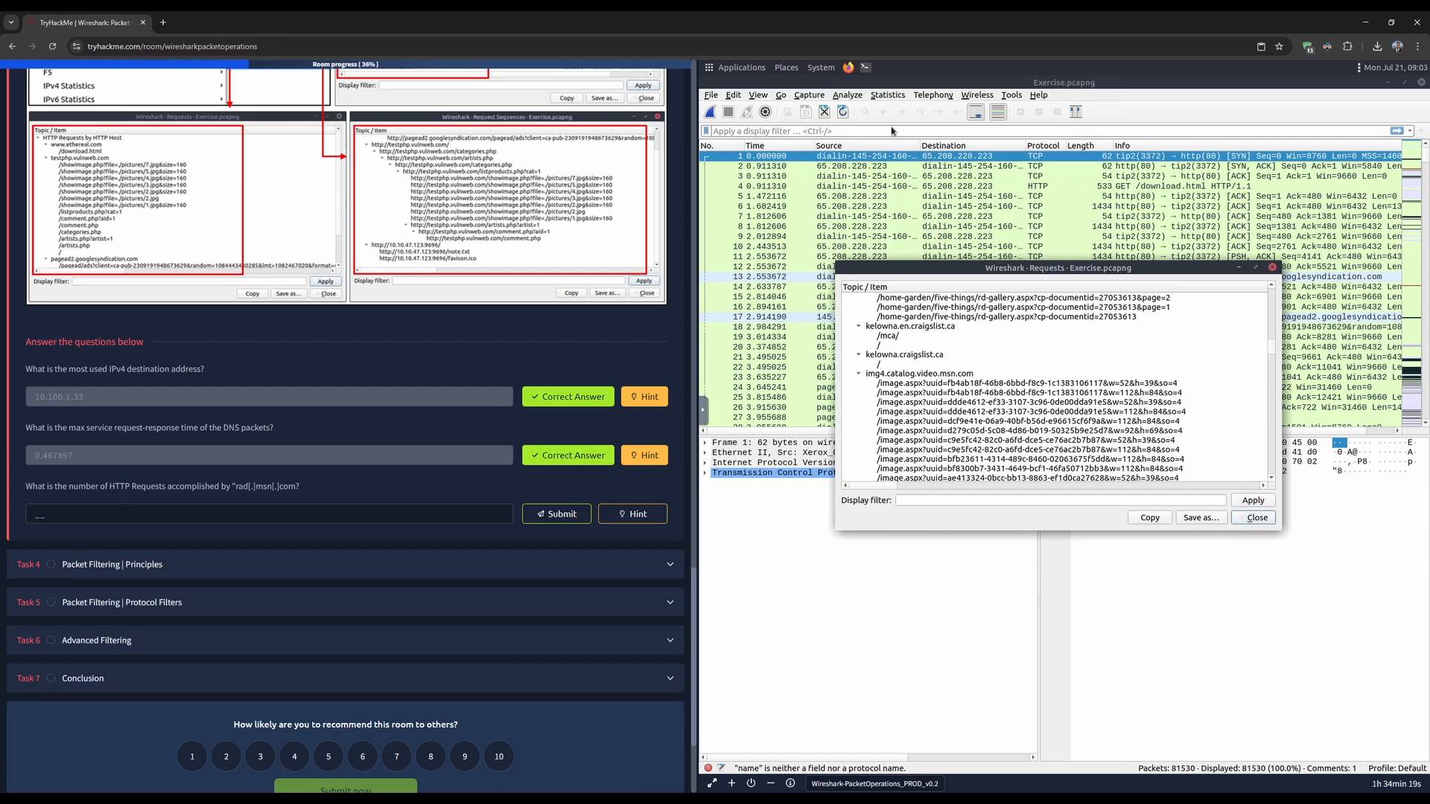
key(Escape)
click(887, 94)
mouse_move(918, 359)
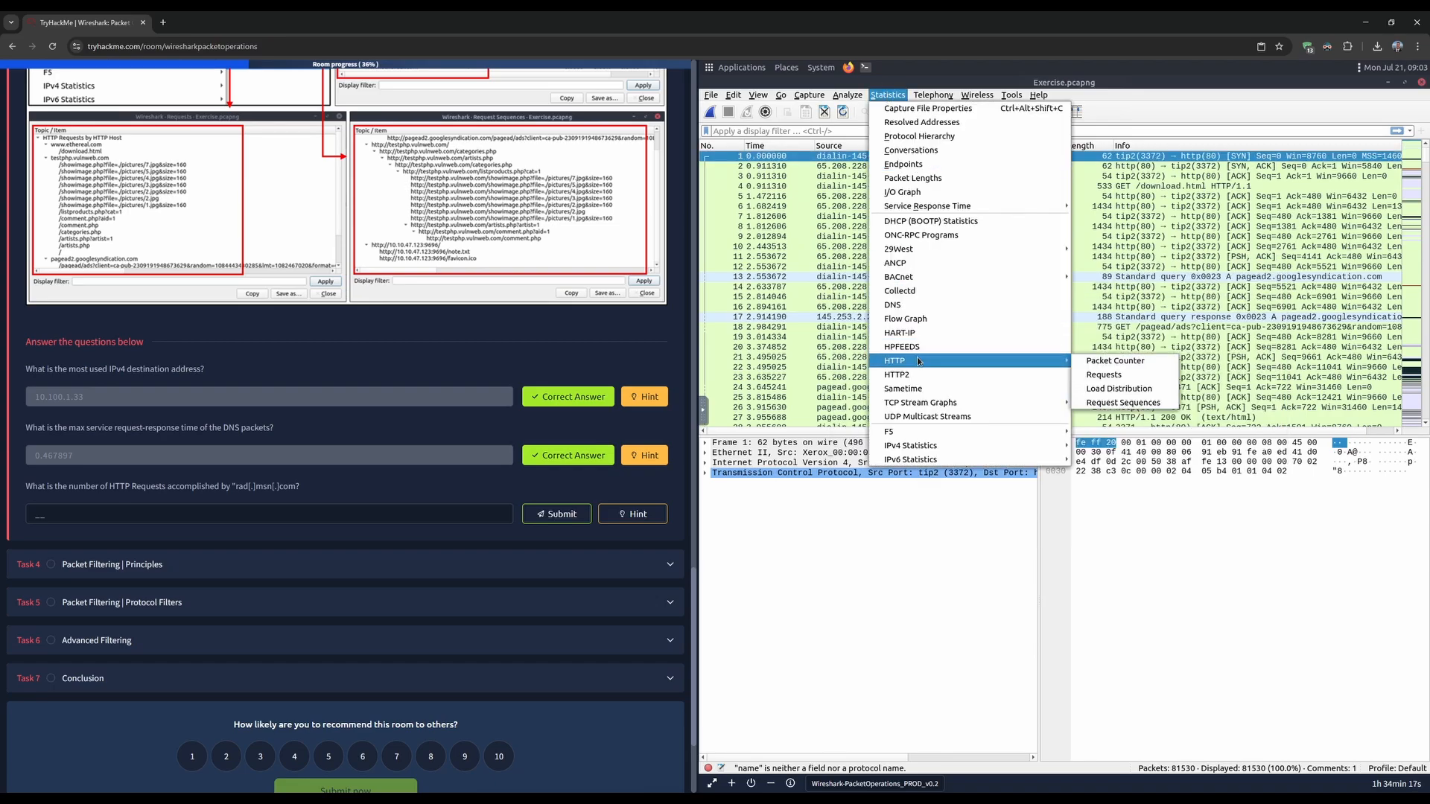
click(1119, 389)
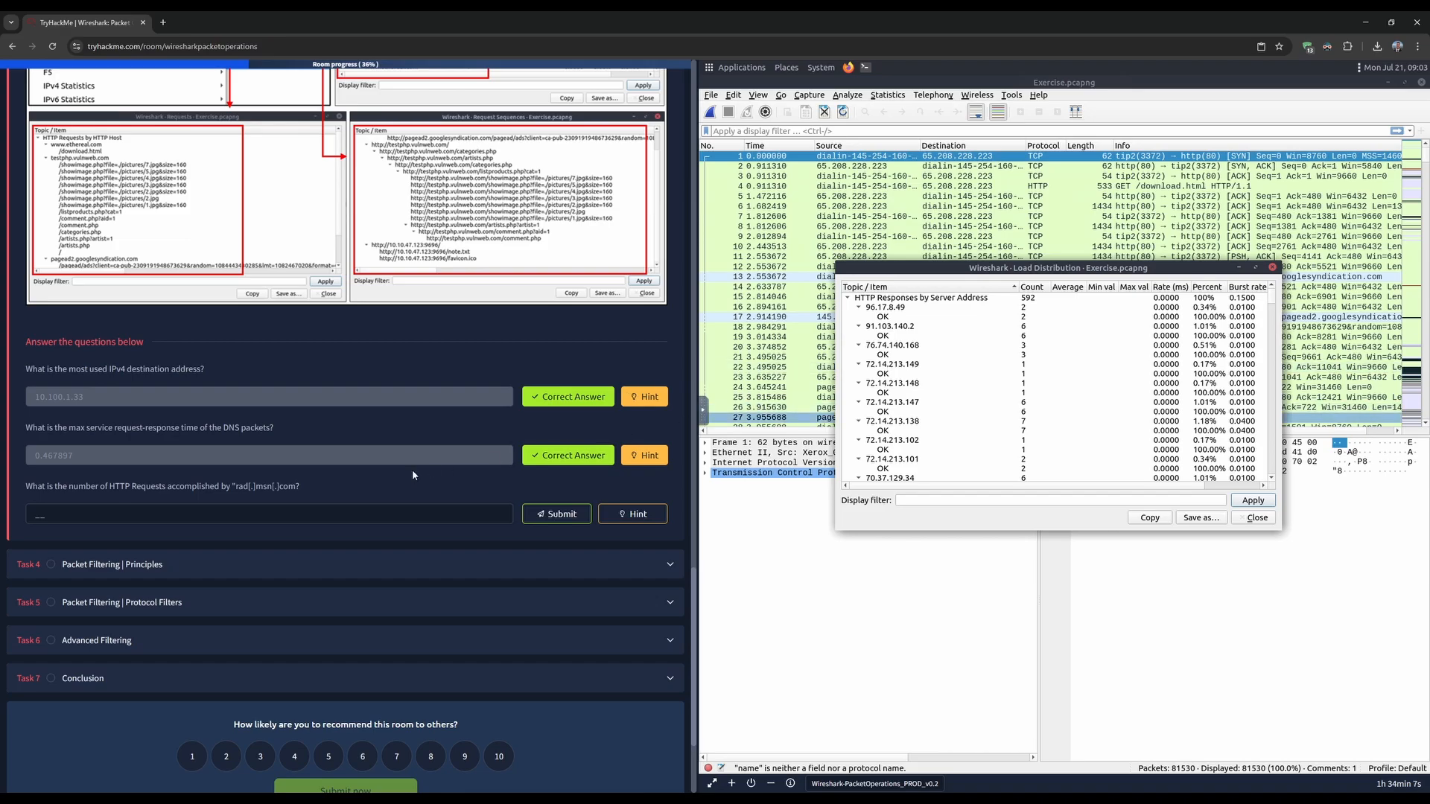
- Recheck the host name in the HTTP requests question and scan the Load Distribution list for it
drag(236, 486, 272, 487)
scroll(1052, 433, down, 1)
scroll(1049, 431, down, 10)
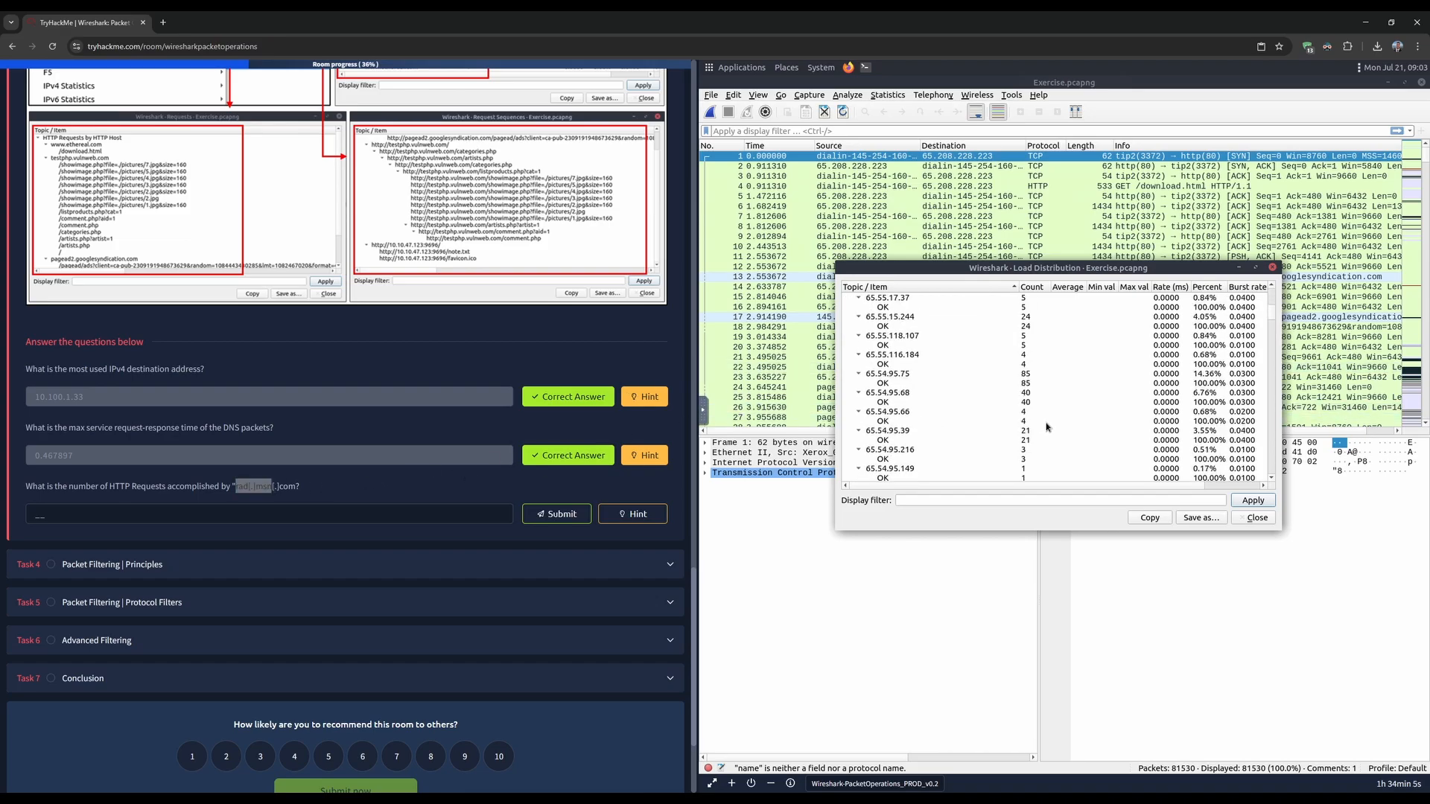
drag(1273, 332, 1276, 385)
scroll(1035, 447, down, 15)
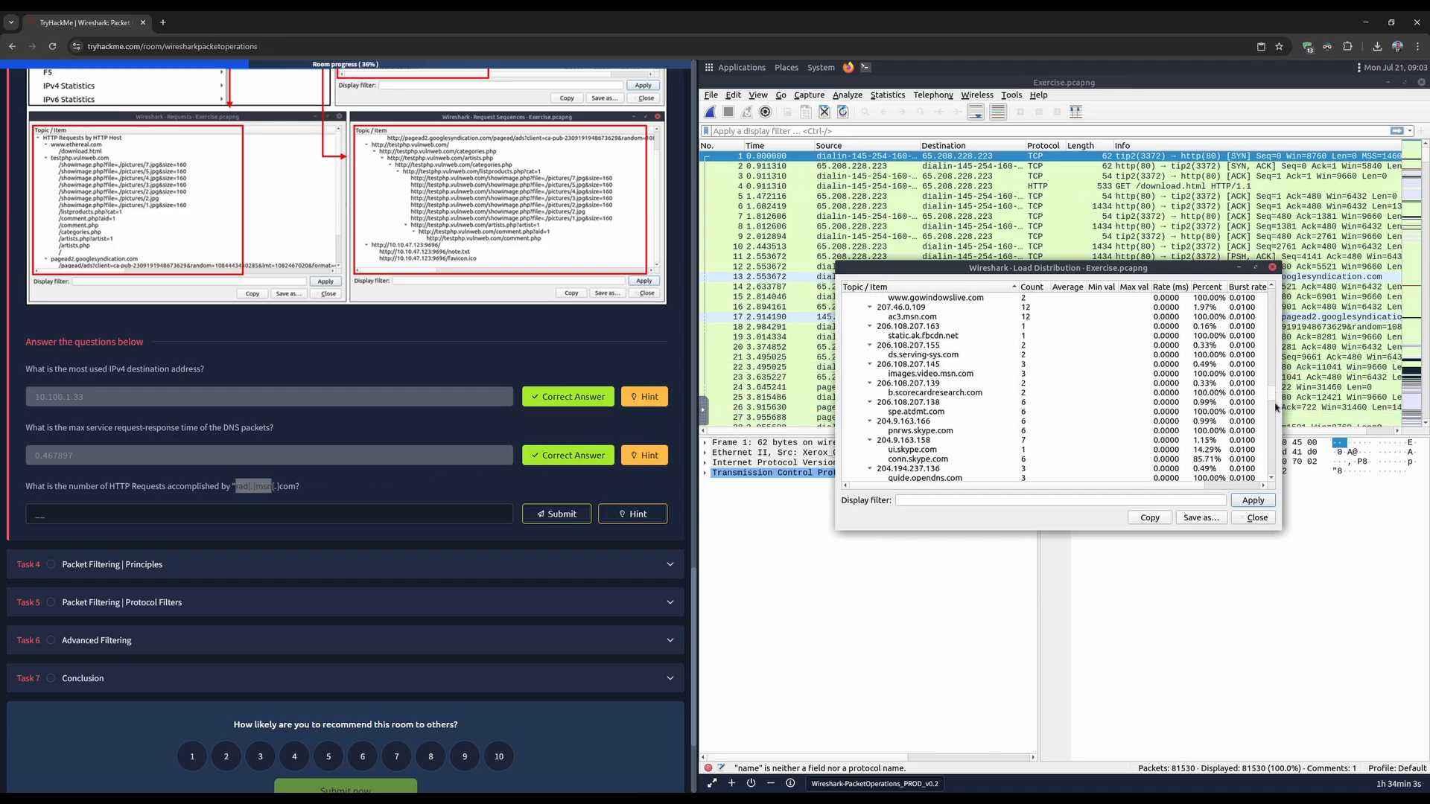
click(983, 500)
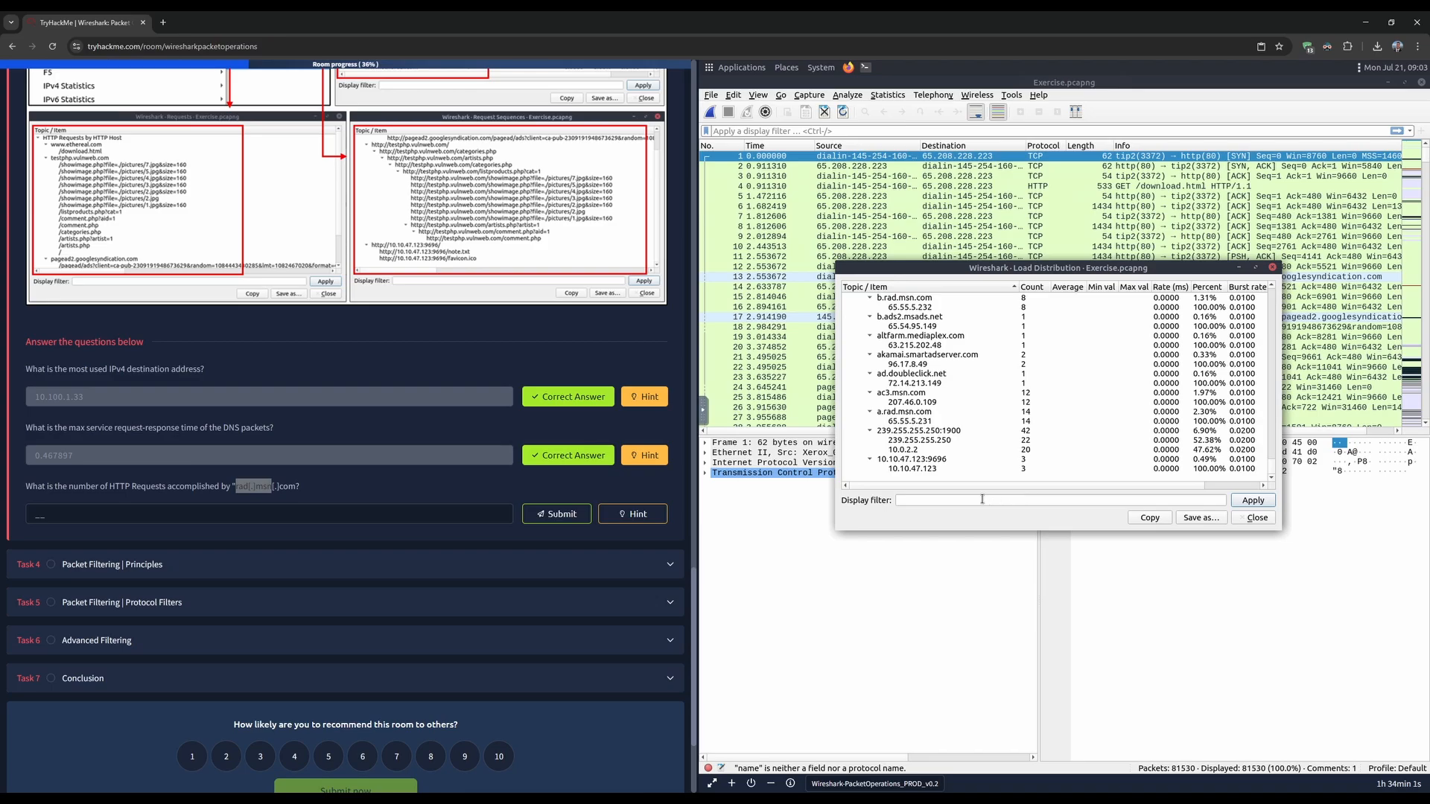
text(rad)
key(ctrl+a)
key(BackSpace)
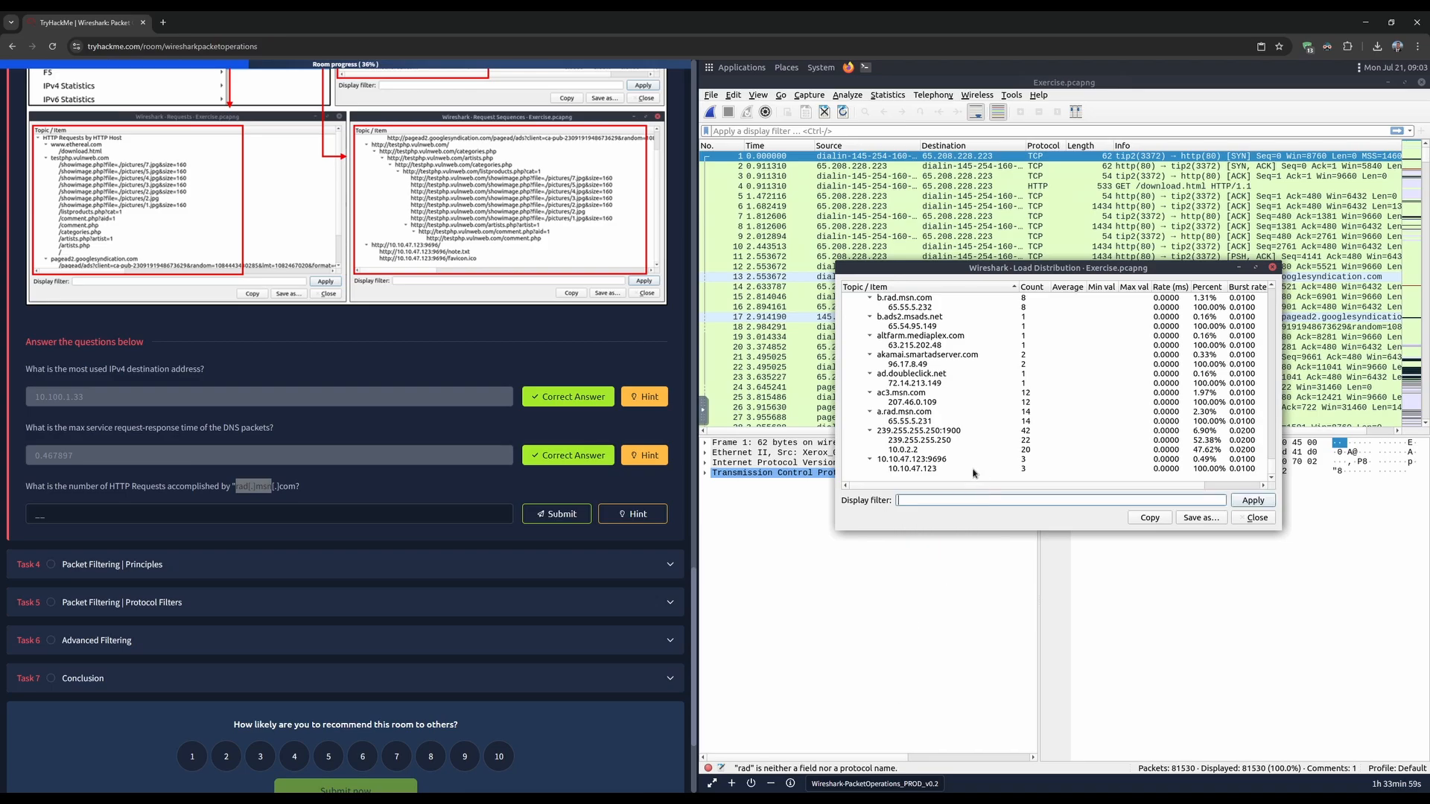
- Locate the exact rad.msn.com host in the HTTP Load Distribution list and read its request count
click(907, 416)
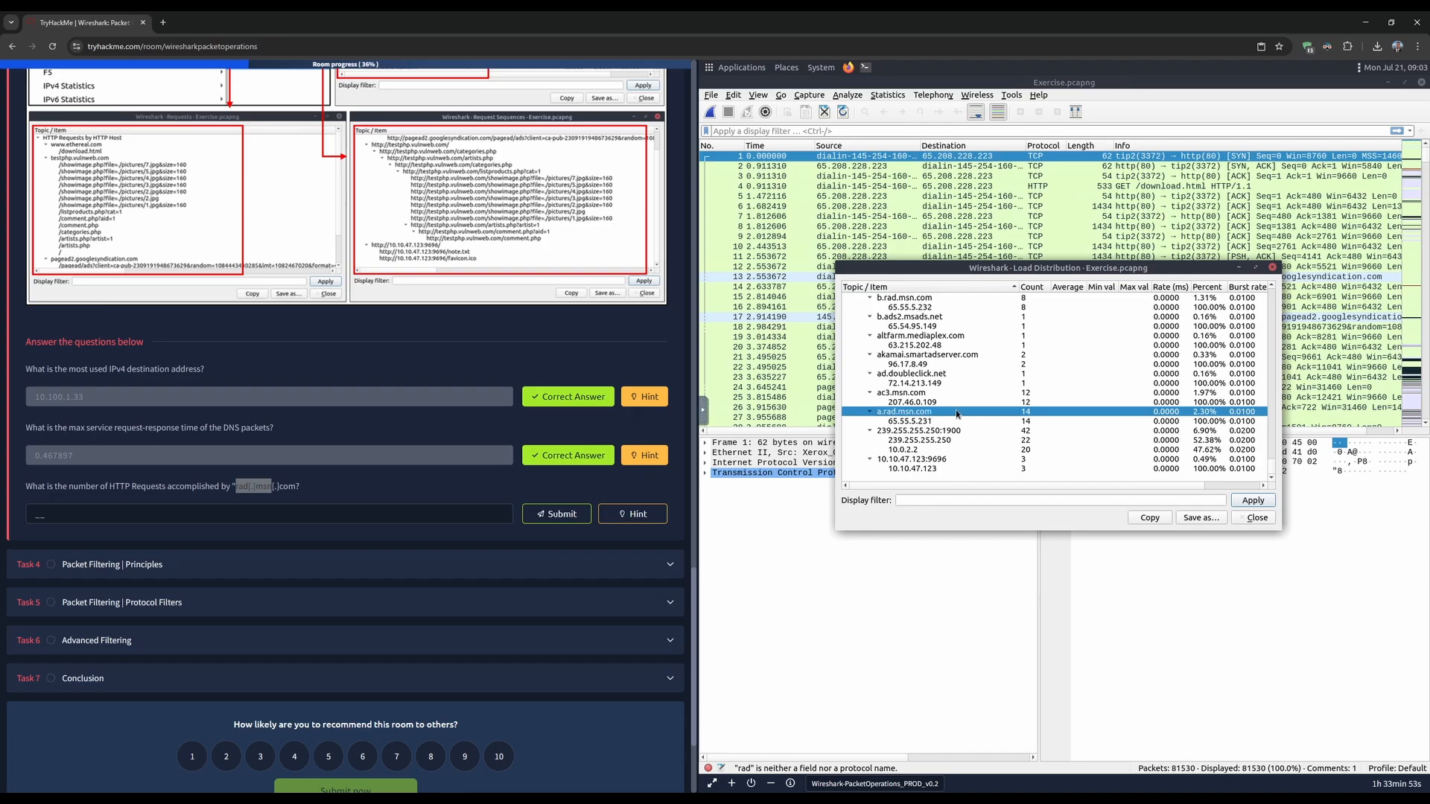
key(Down)
key(Down)
key(Down)
key(Down)
key(Down)
scroll(958, 414, up, 5)
scroll(958, 414, up, 6)
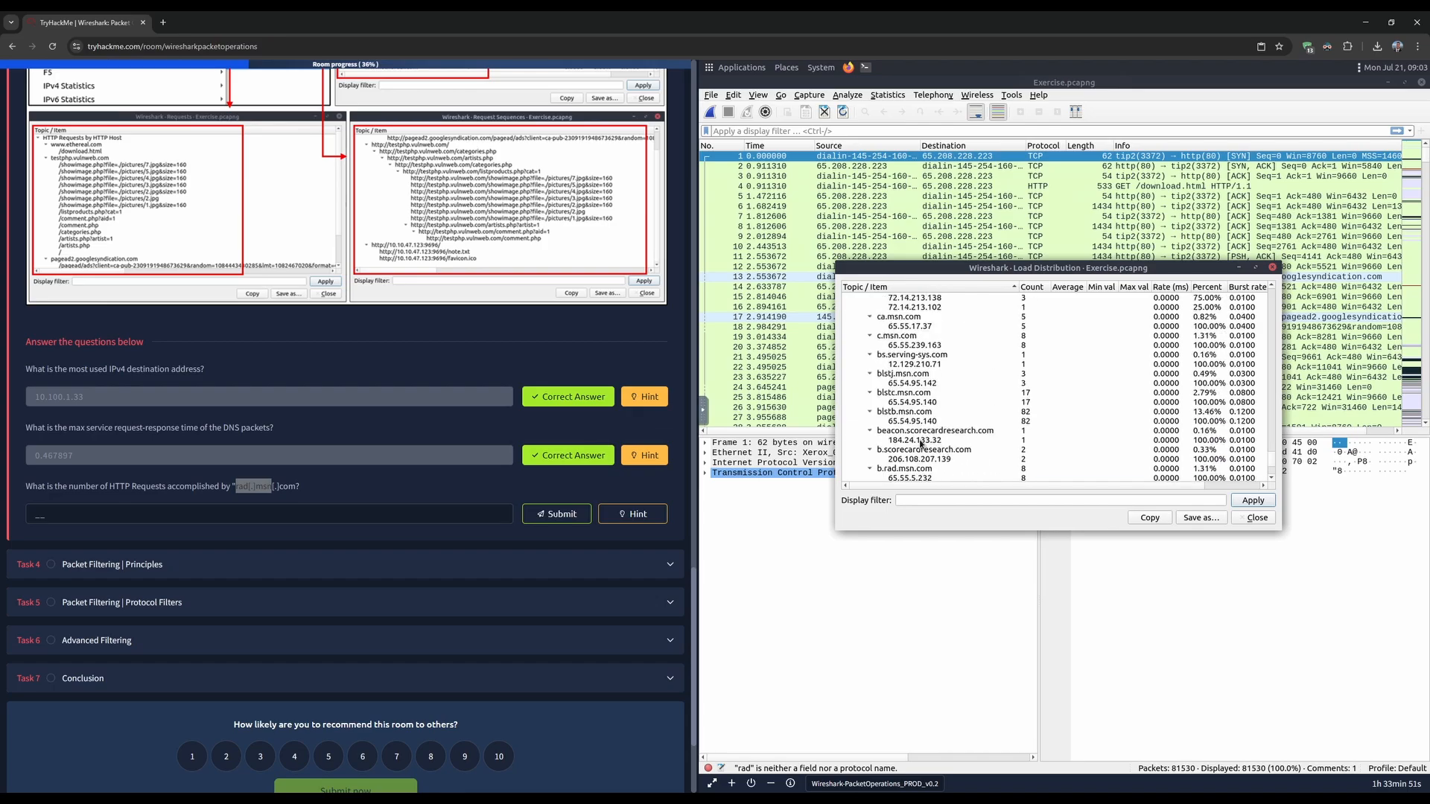
scroll(921, 444, up, 8)
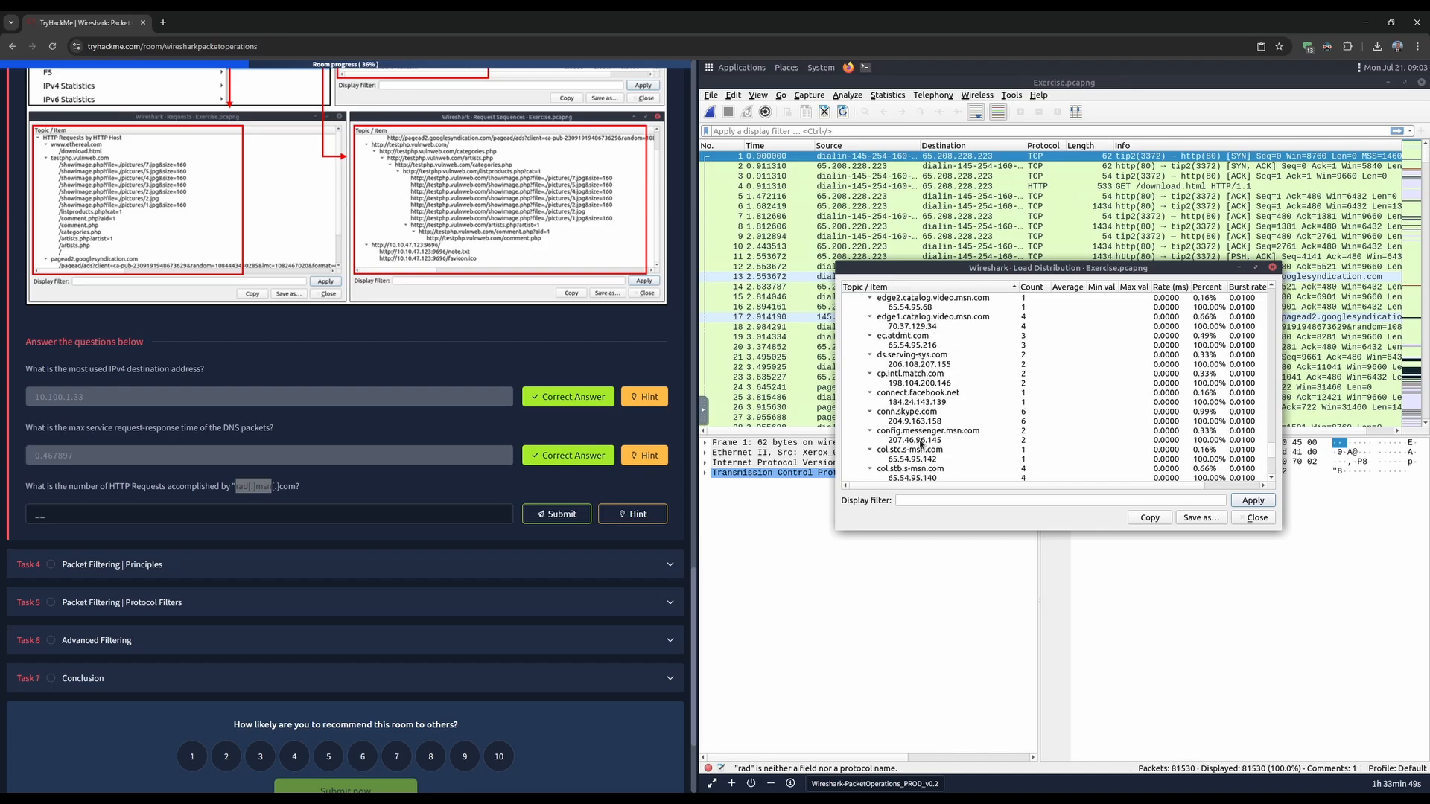
scroll(920, 444, up, 5)
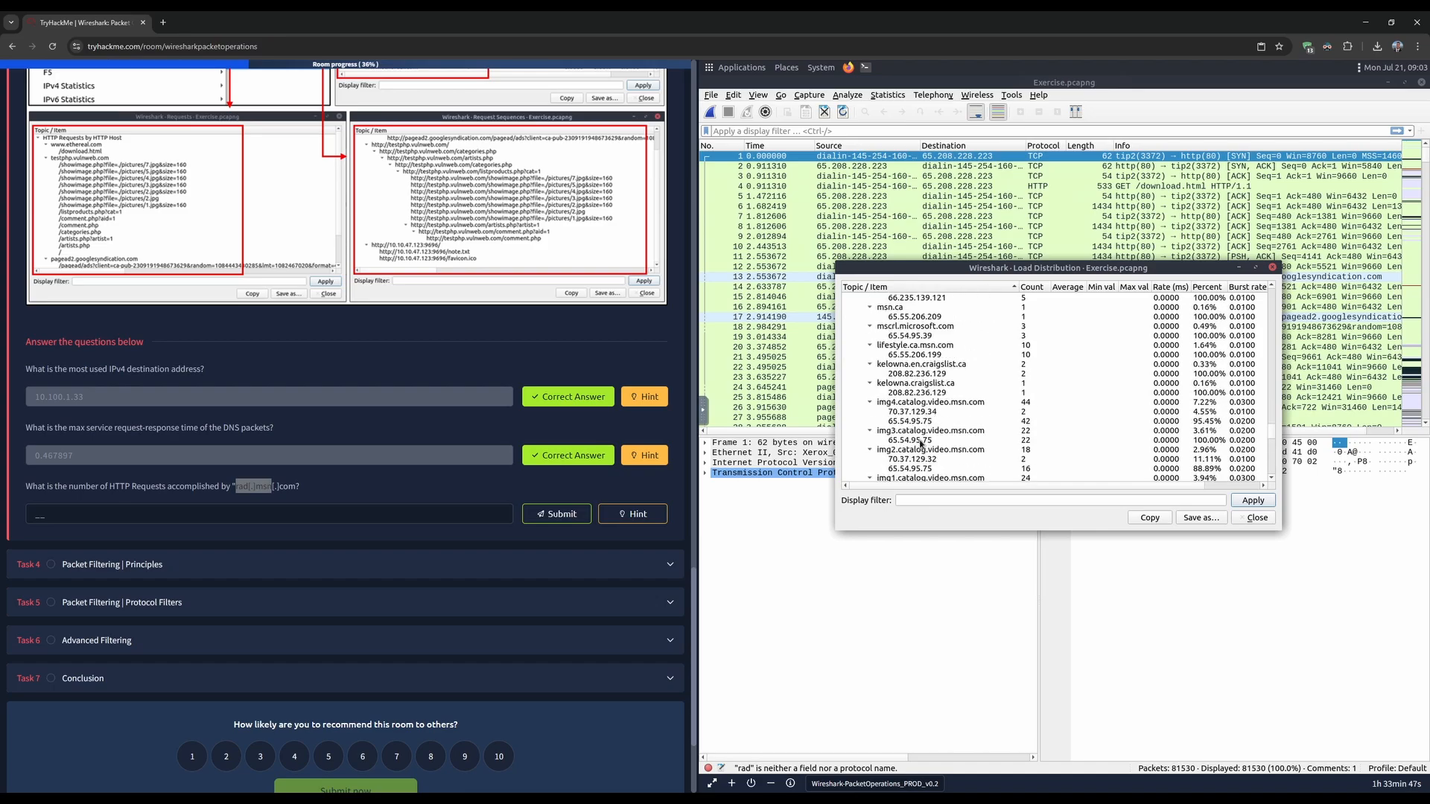
scroll(921, 445, up, 10)
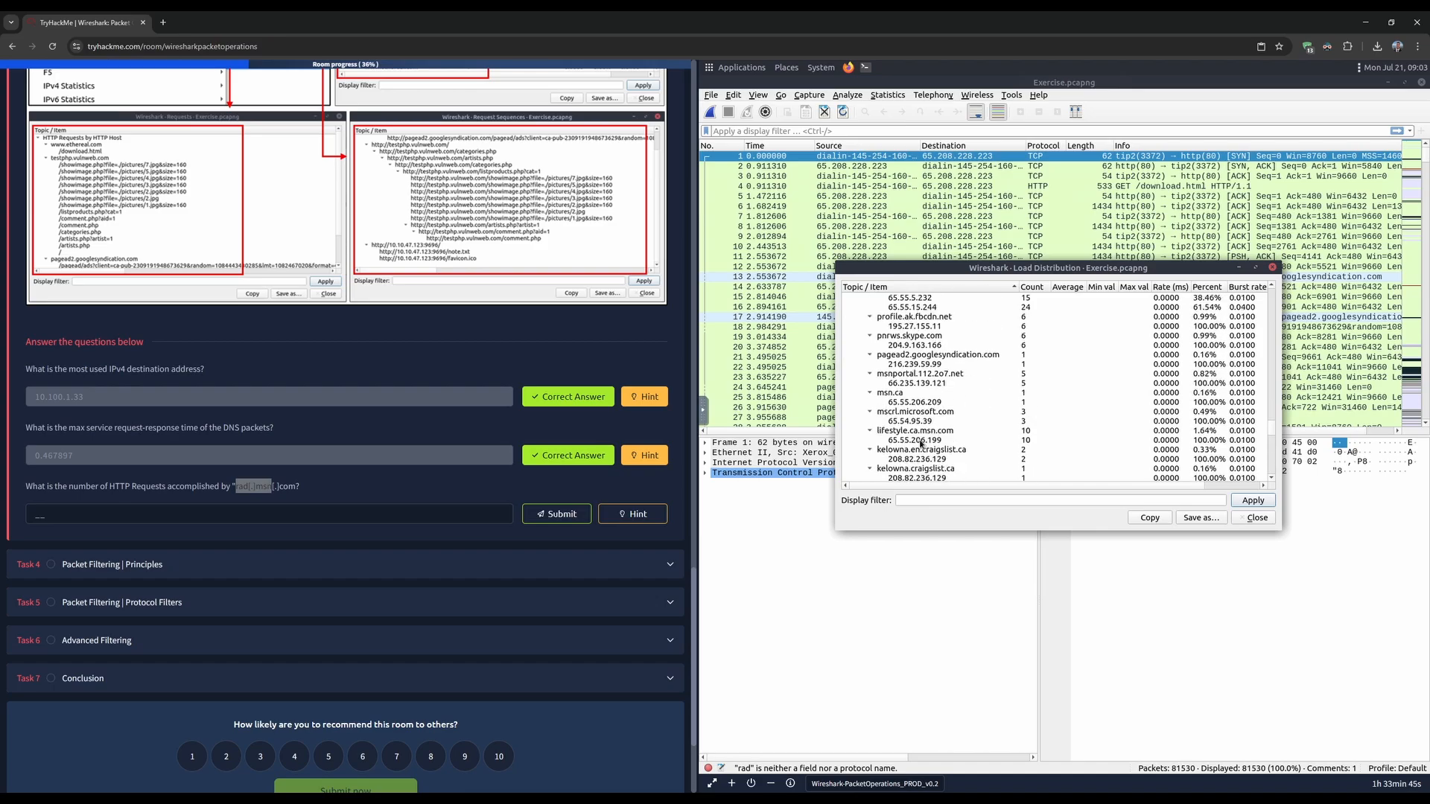
click(911, 460)
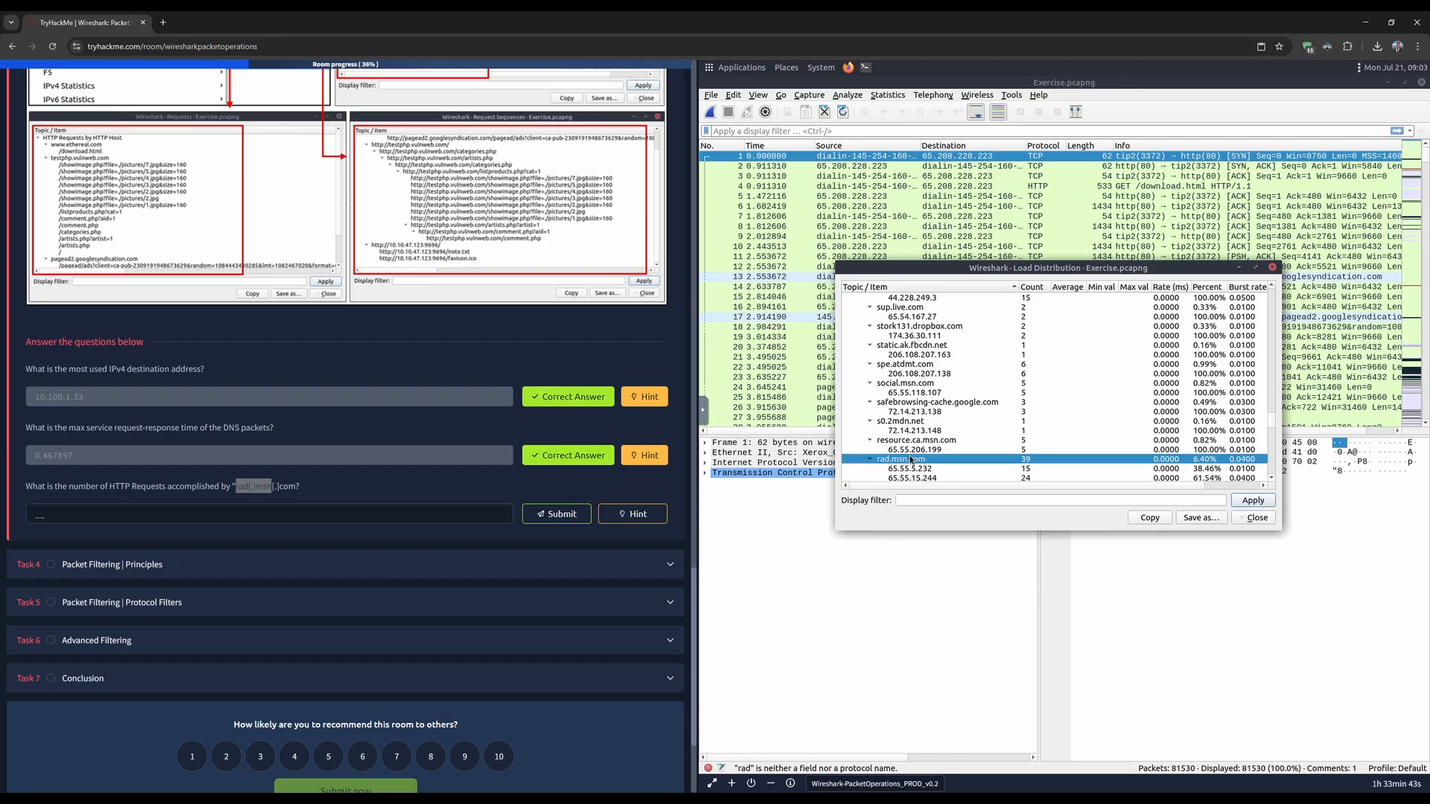
scroll(913, 446, down, 3)
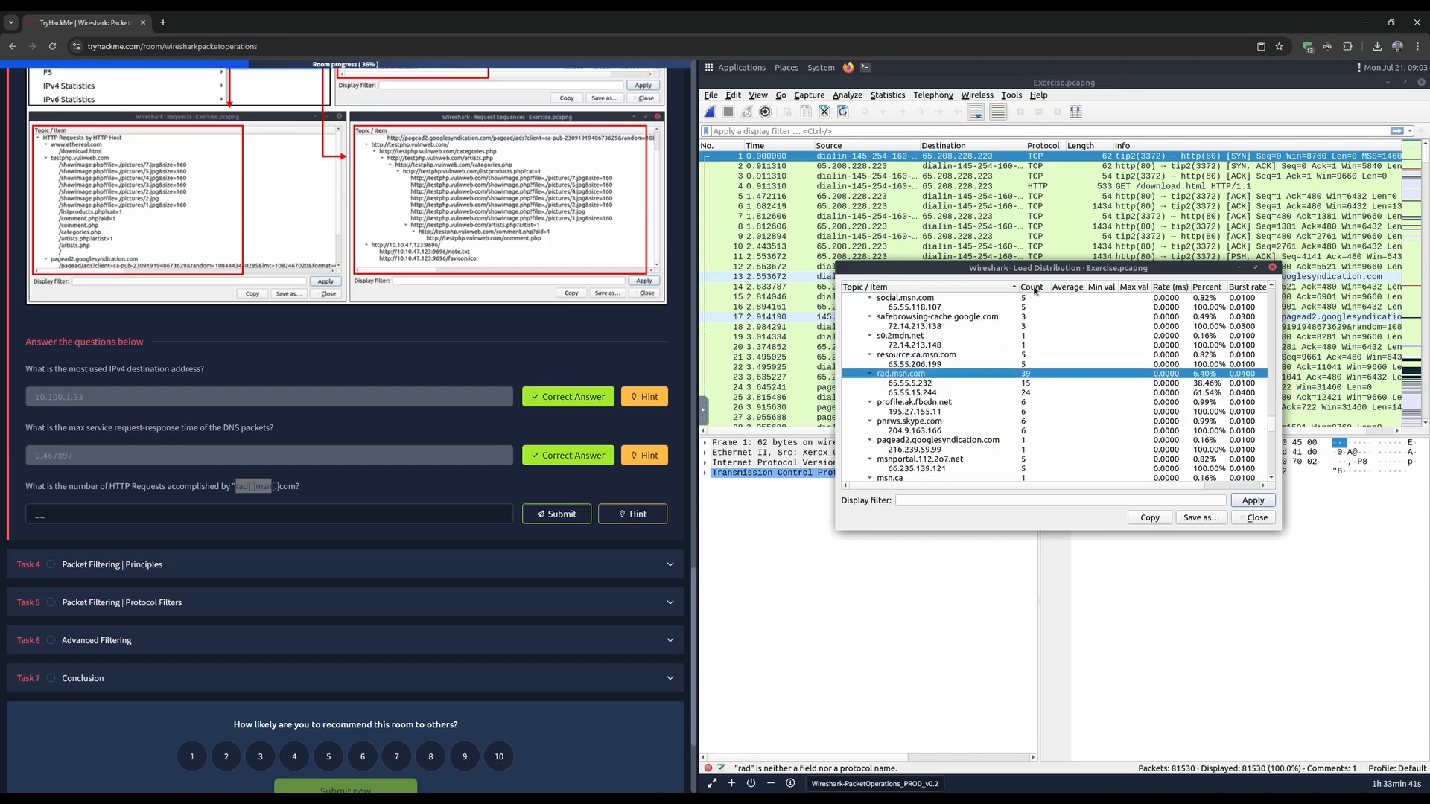
- Submit 39 as the answer to the rad.msn.com HTTP requests question and close the Load Distribution statistics
click(392, 514)
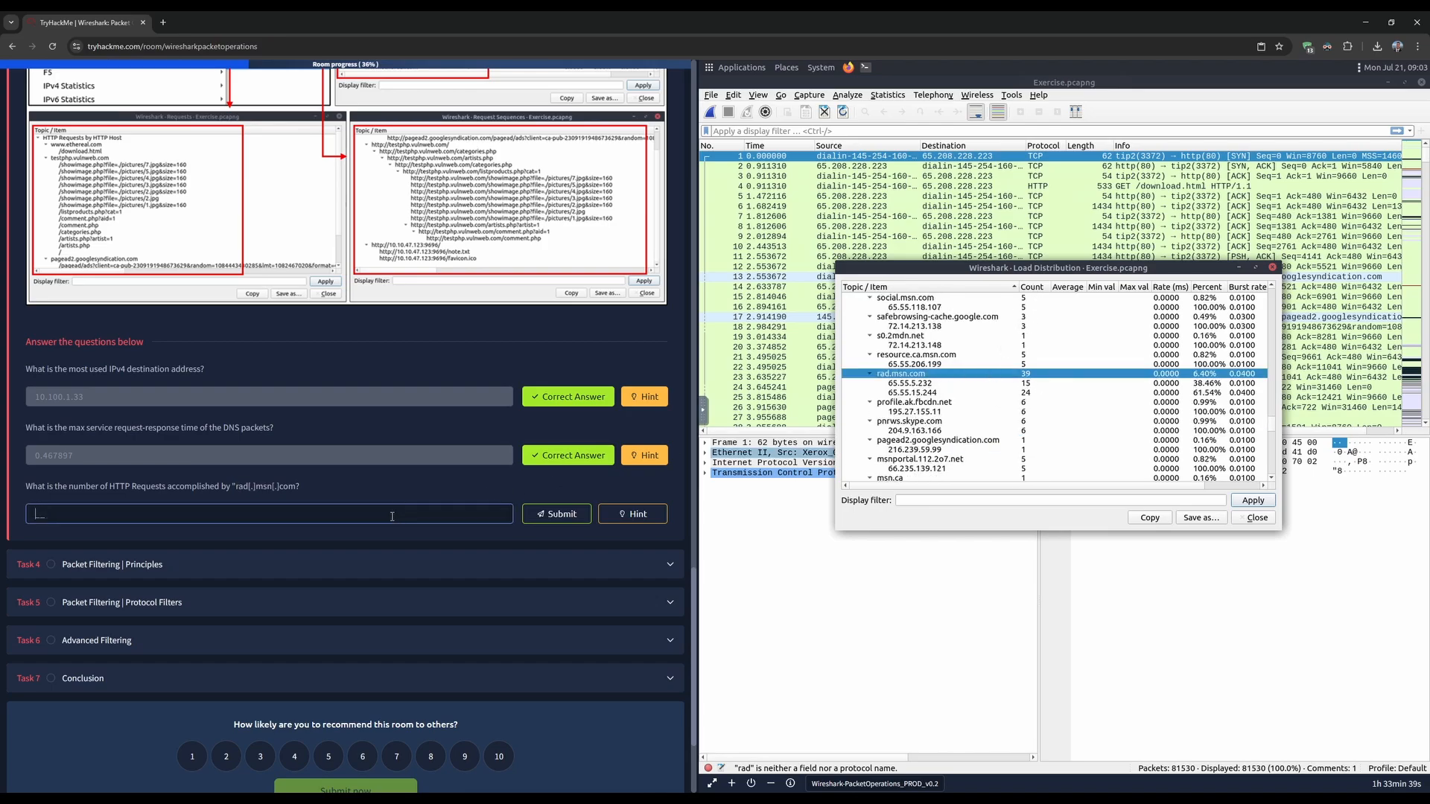
text(39)
key(Return)
click(641, 514)
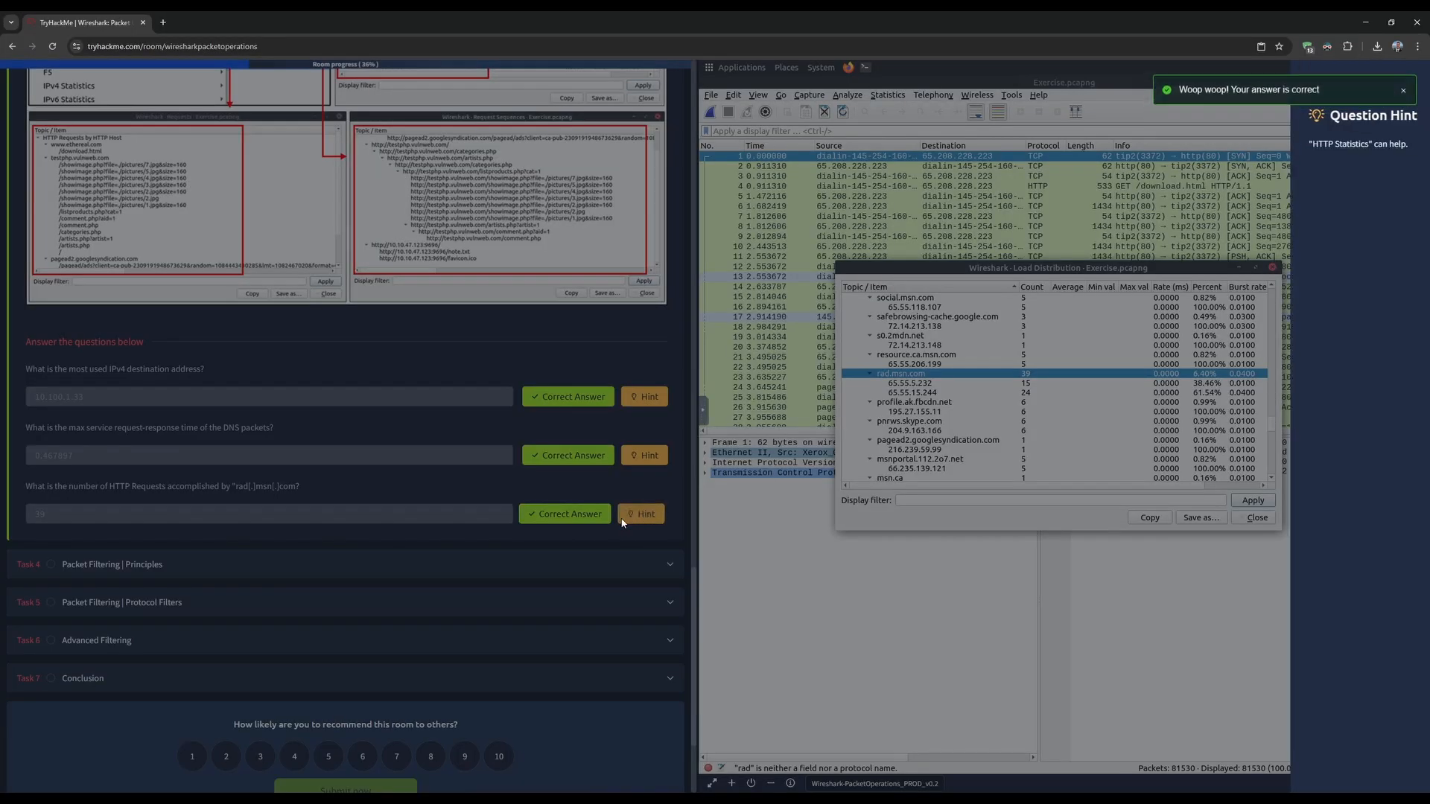
click(473, 446)
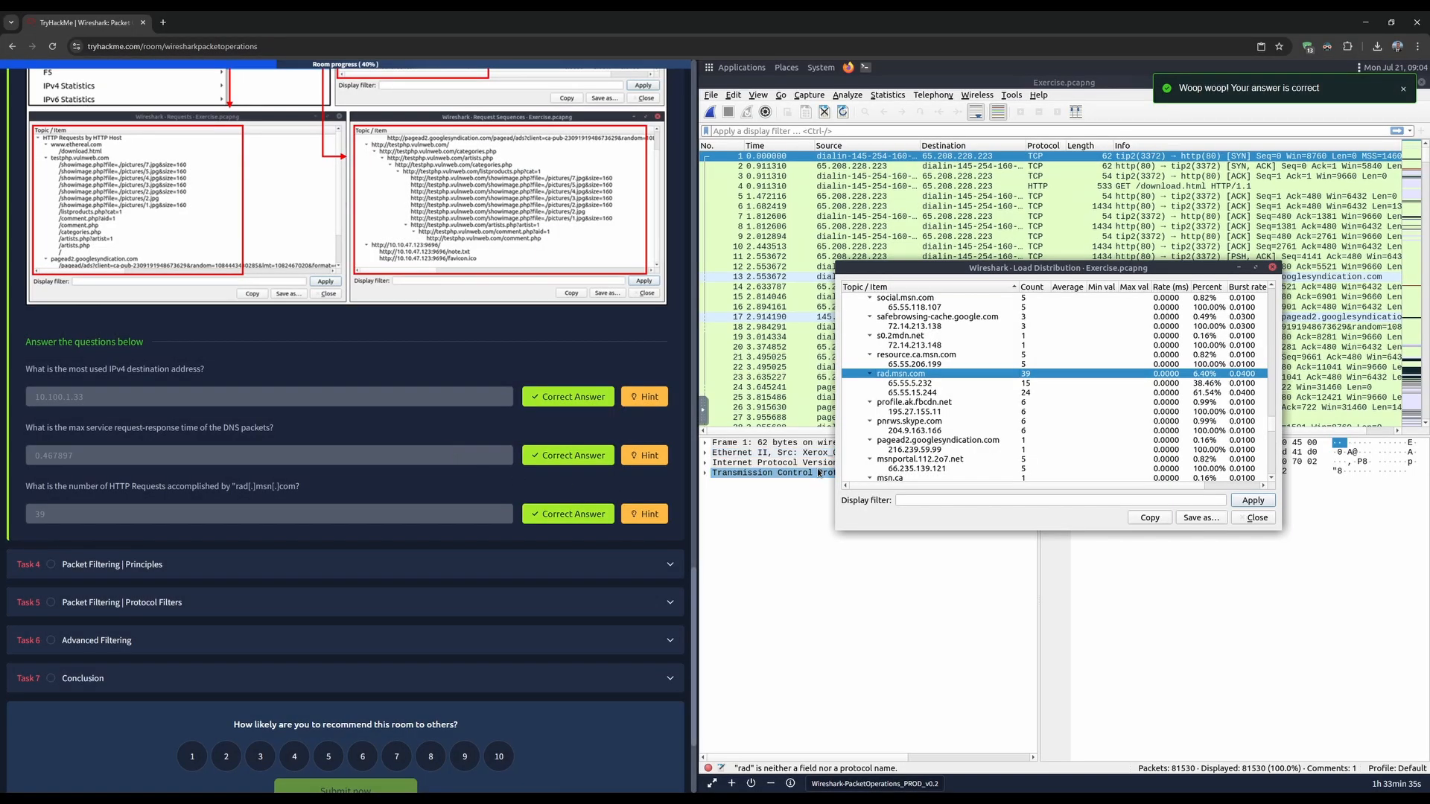
click(1257, 518)
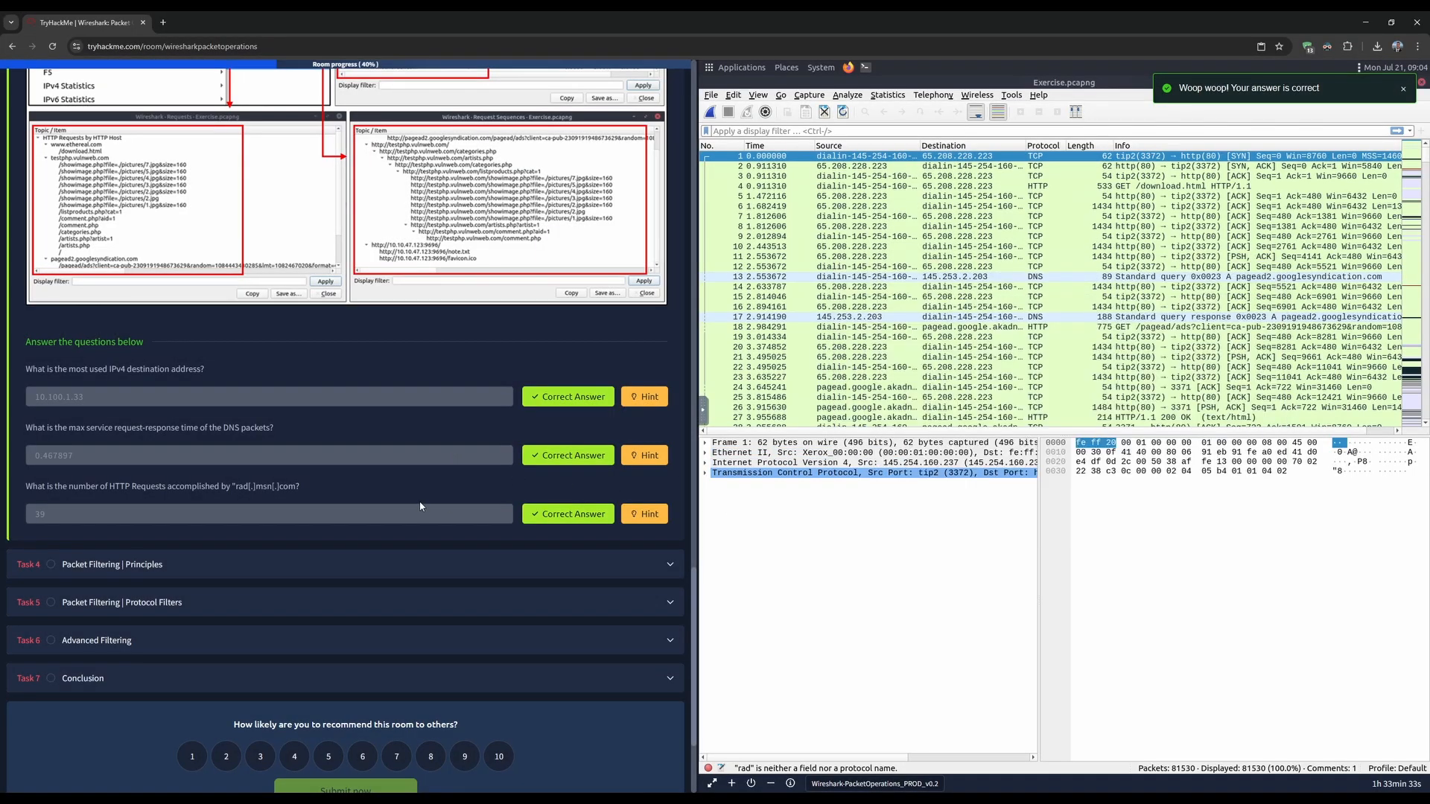
- Open Task 4 on packet filtering principles and read the filter types and the Capture Filter Syntax section
scroll(333, 486, down, 1)
click(220, 506)
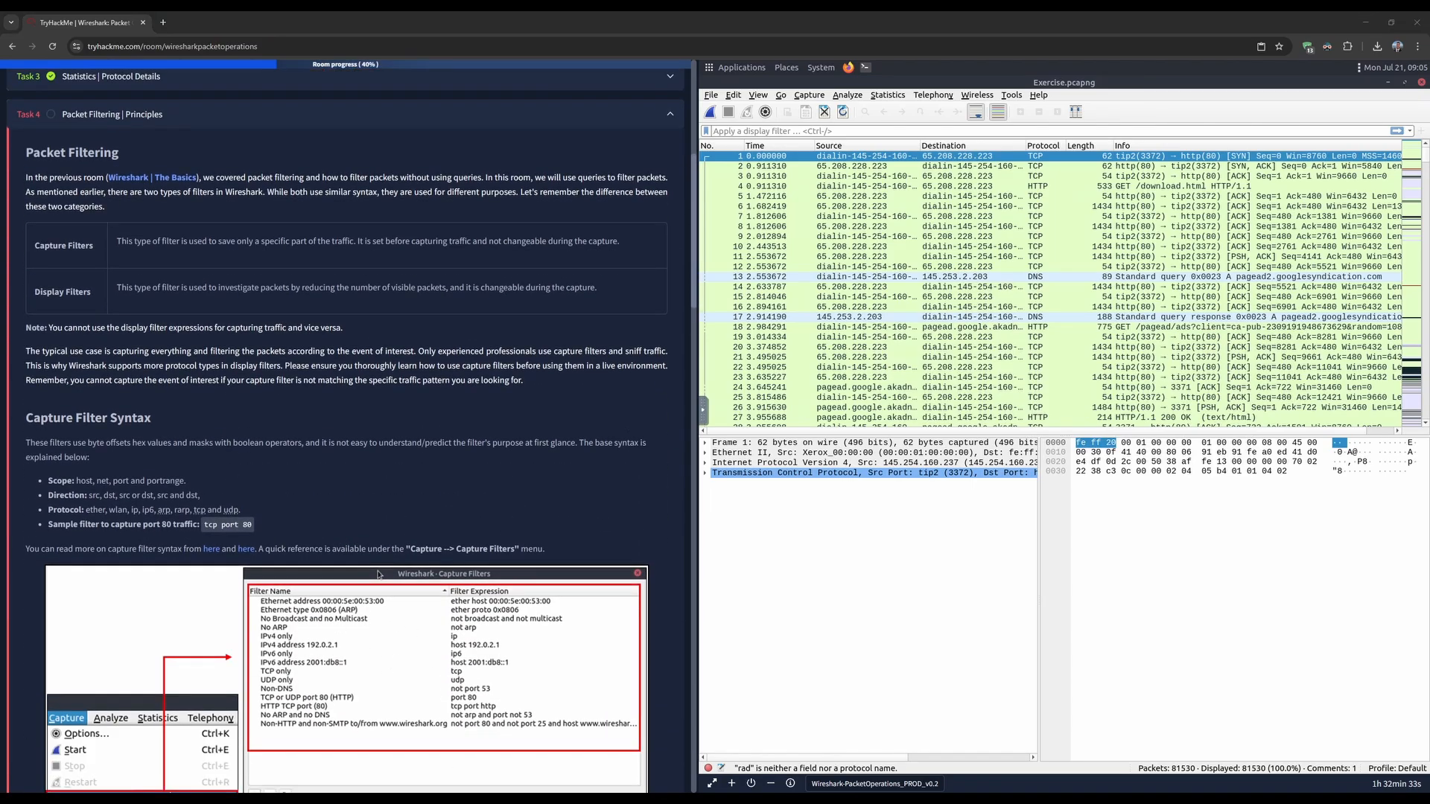
scroll(345, 463, up, 2)
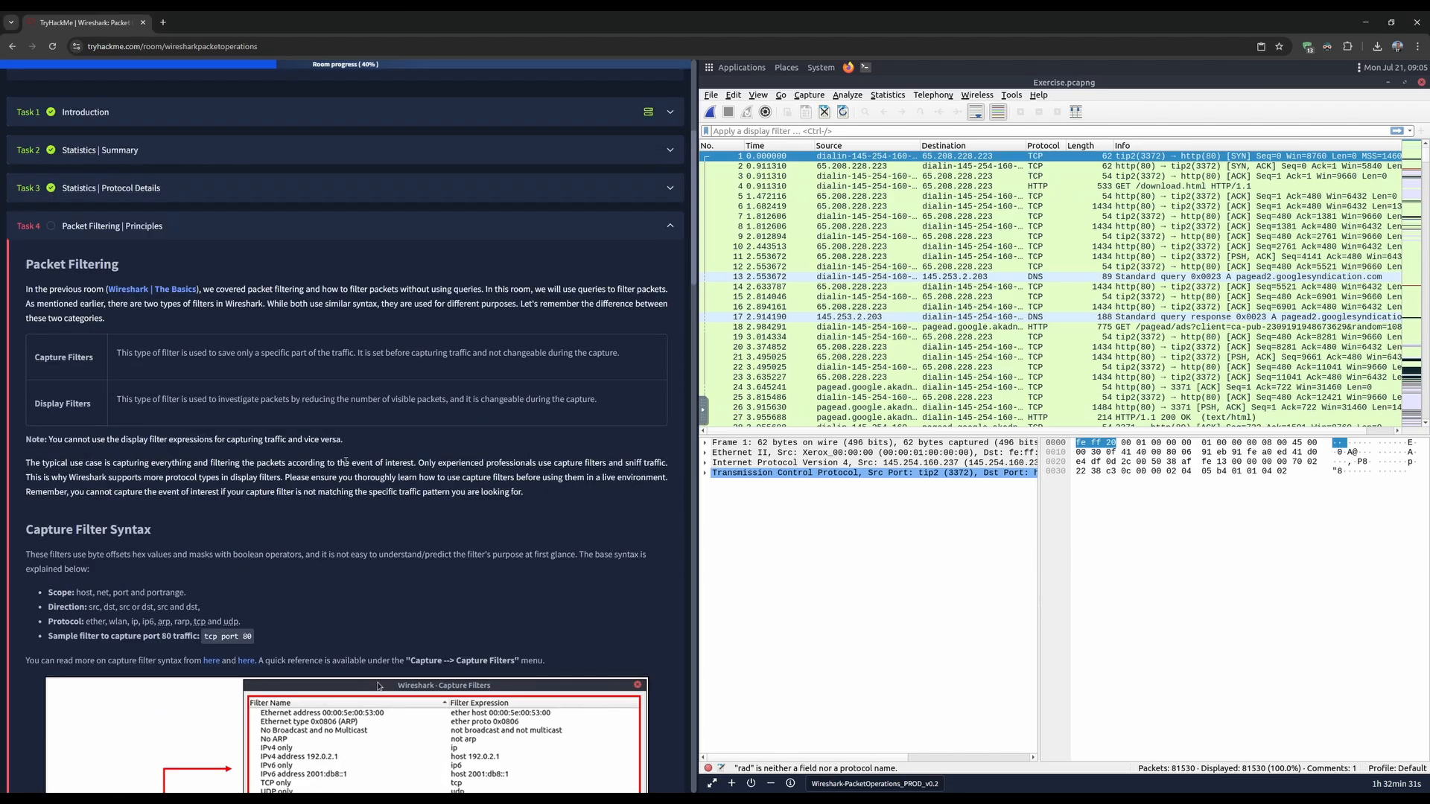
scroll(348, 459, up, 2)
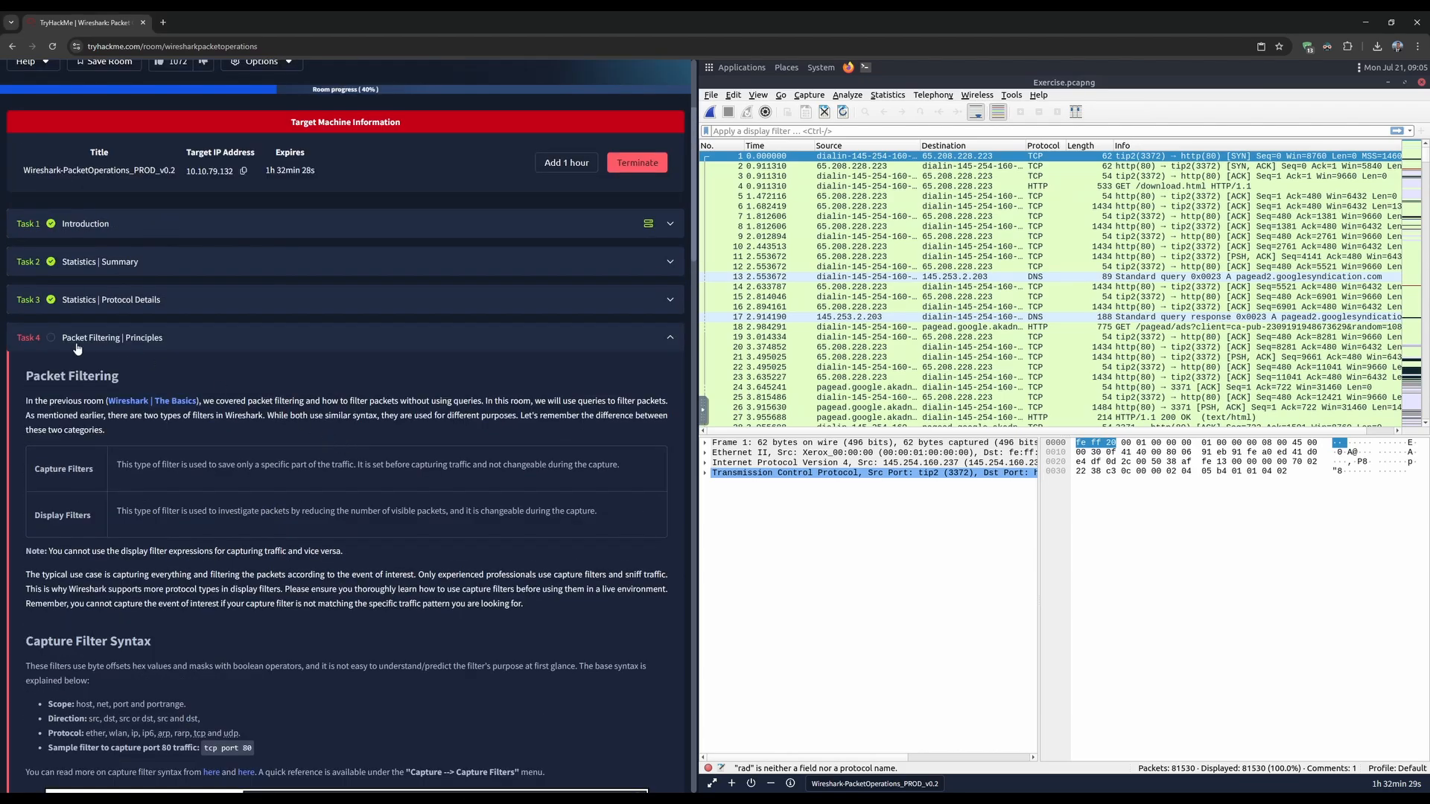
scroll(324, 386, down, 4)
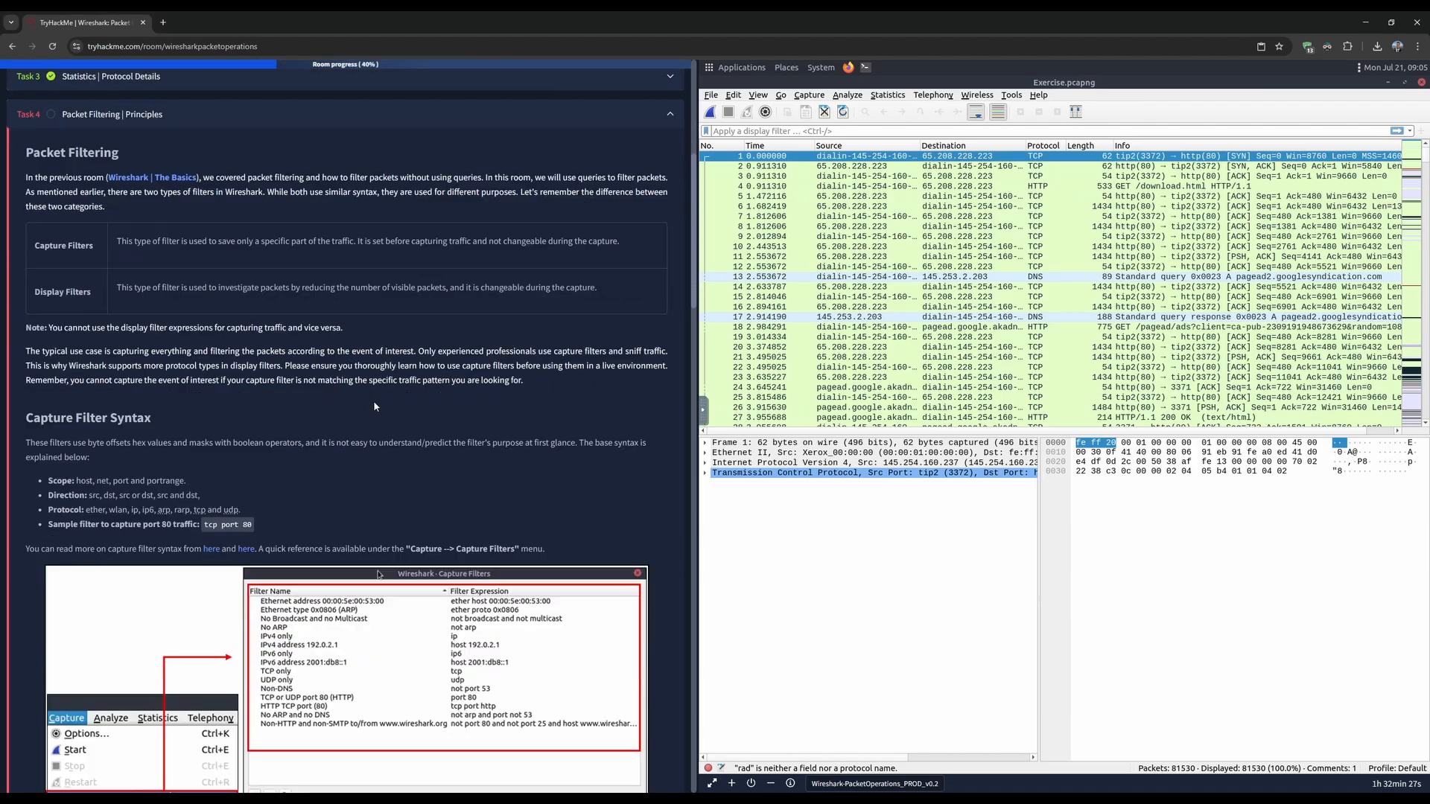
scroll(420, 437, down, 1)
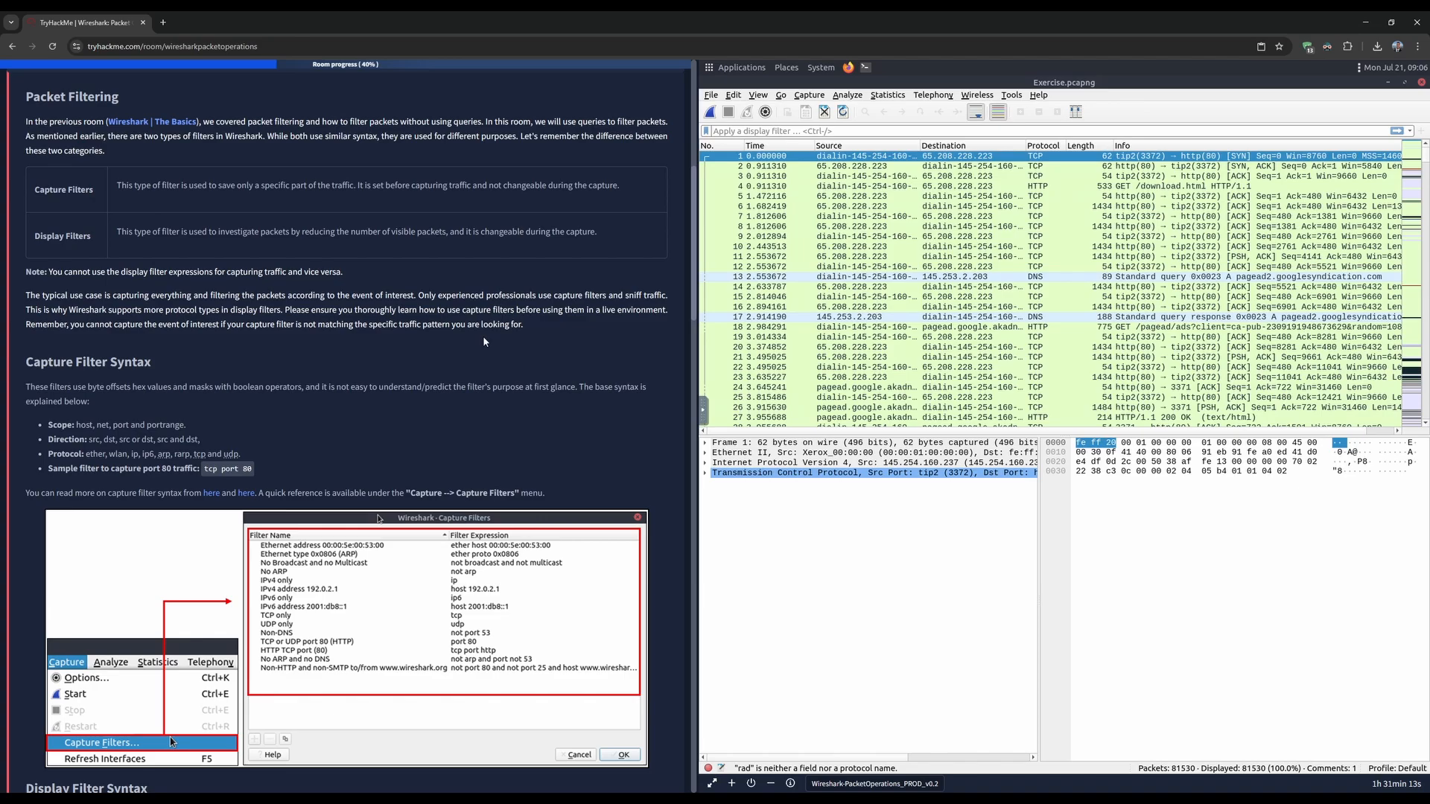
scroll(312, 328, down, 3)
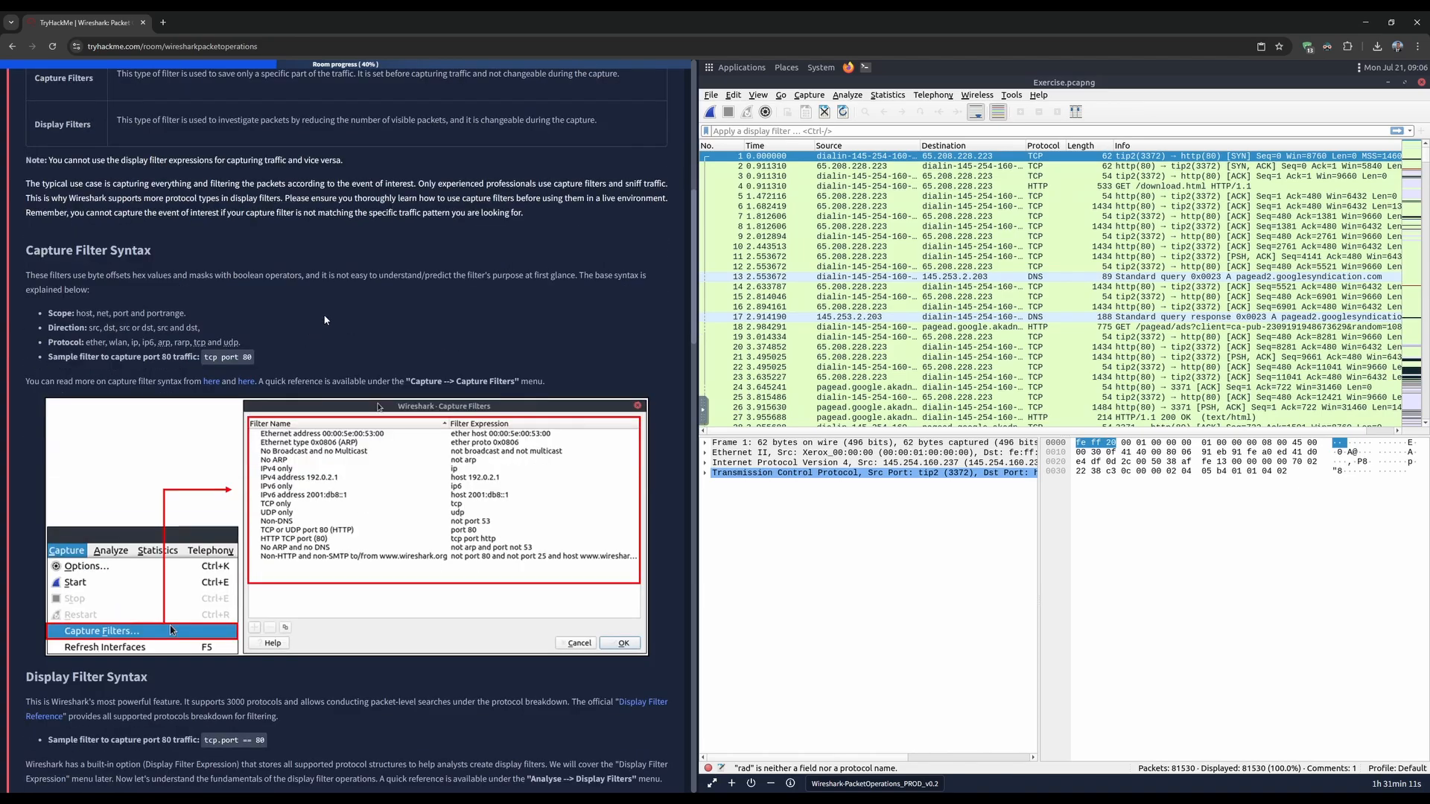
scroll(313, 298, up, 1)
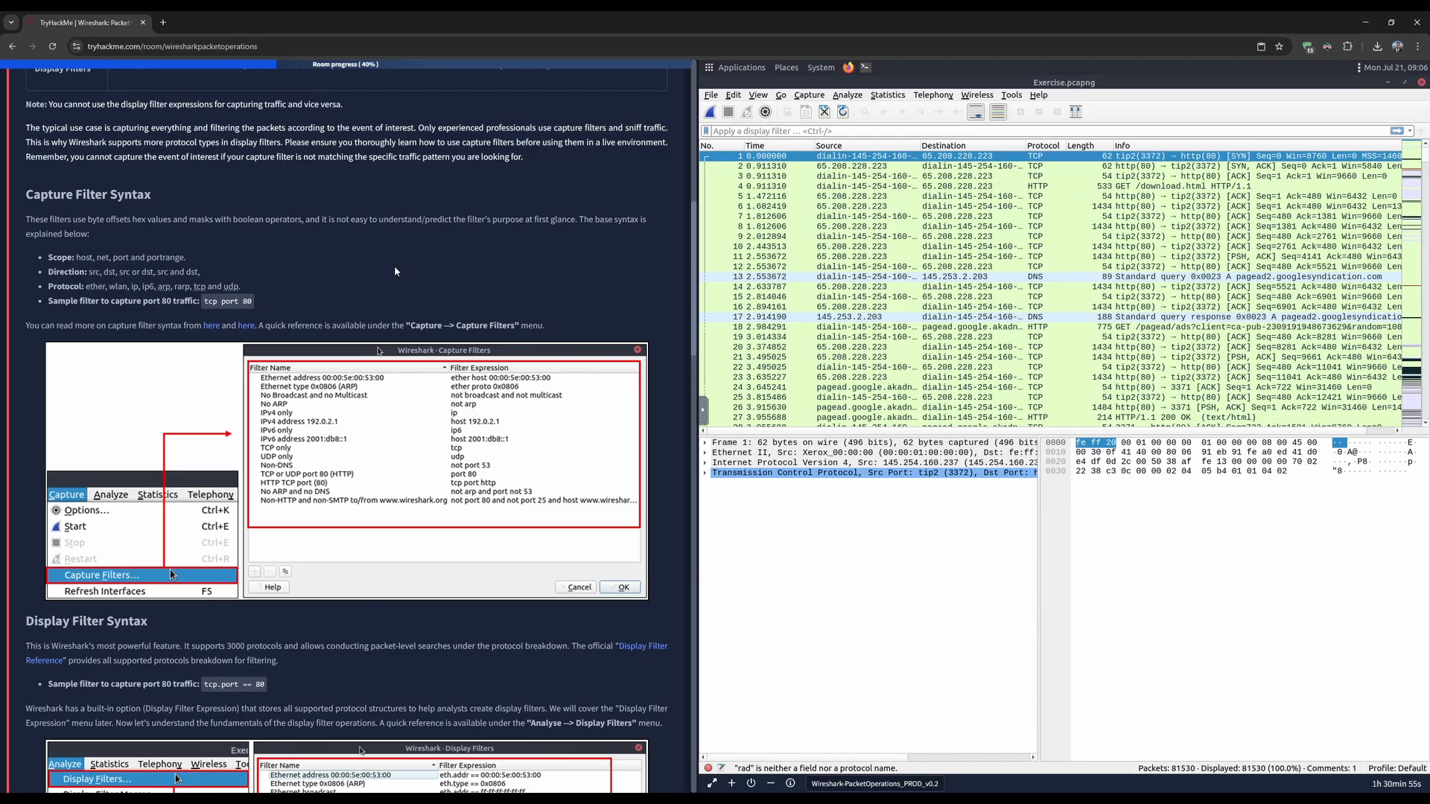
scroll(395, 272, down, 1)
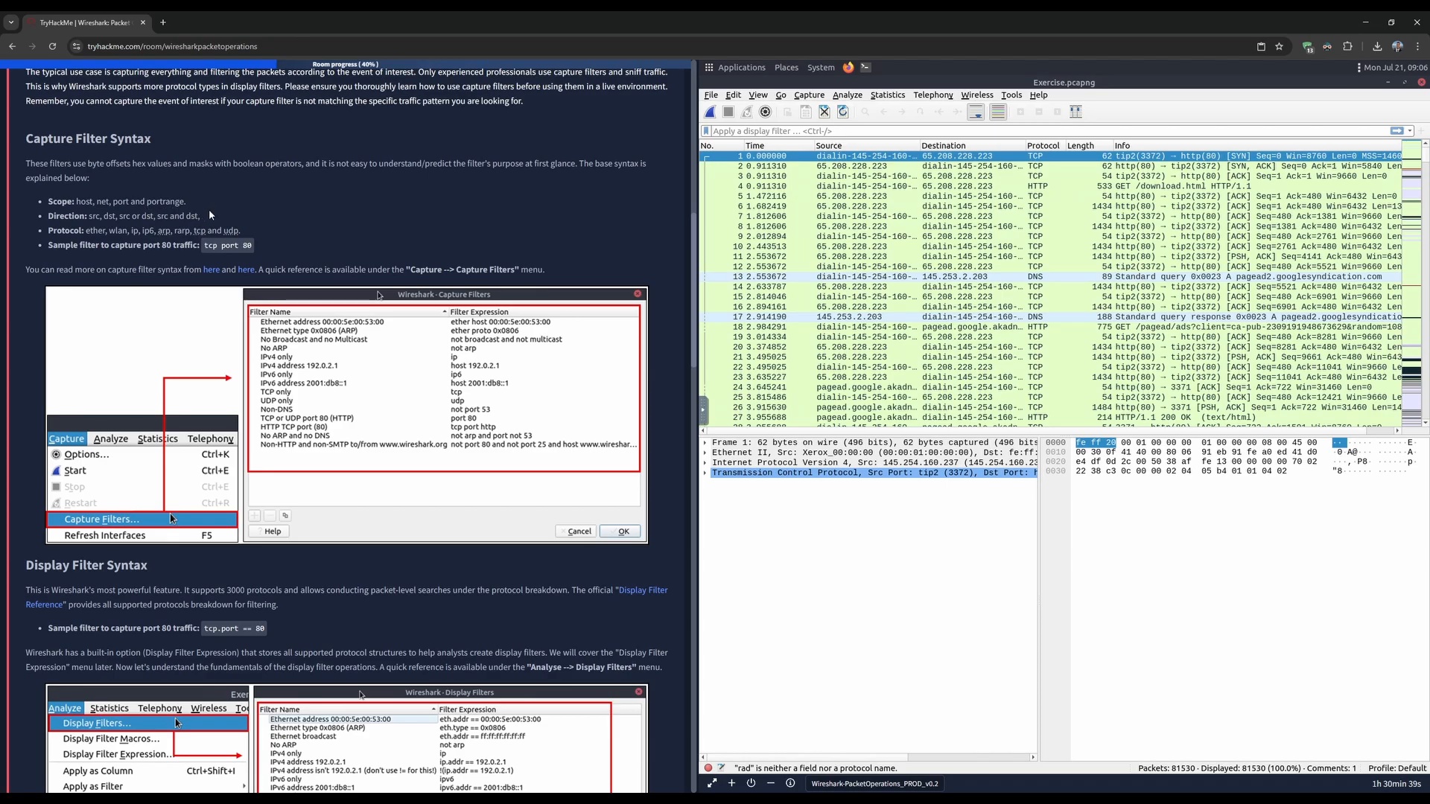
scroll(207, 210, down, 1)
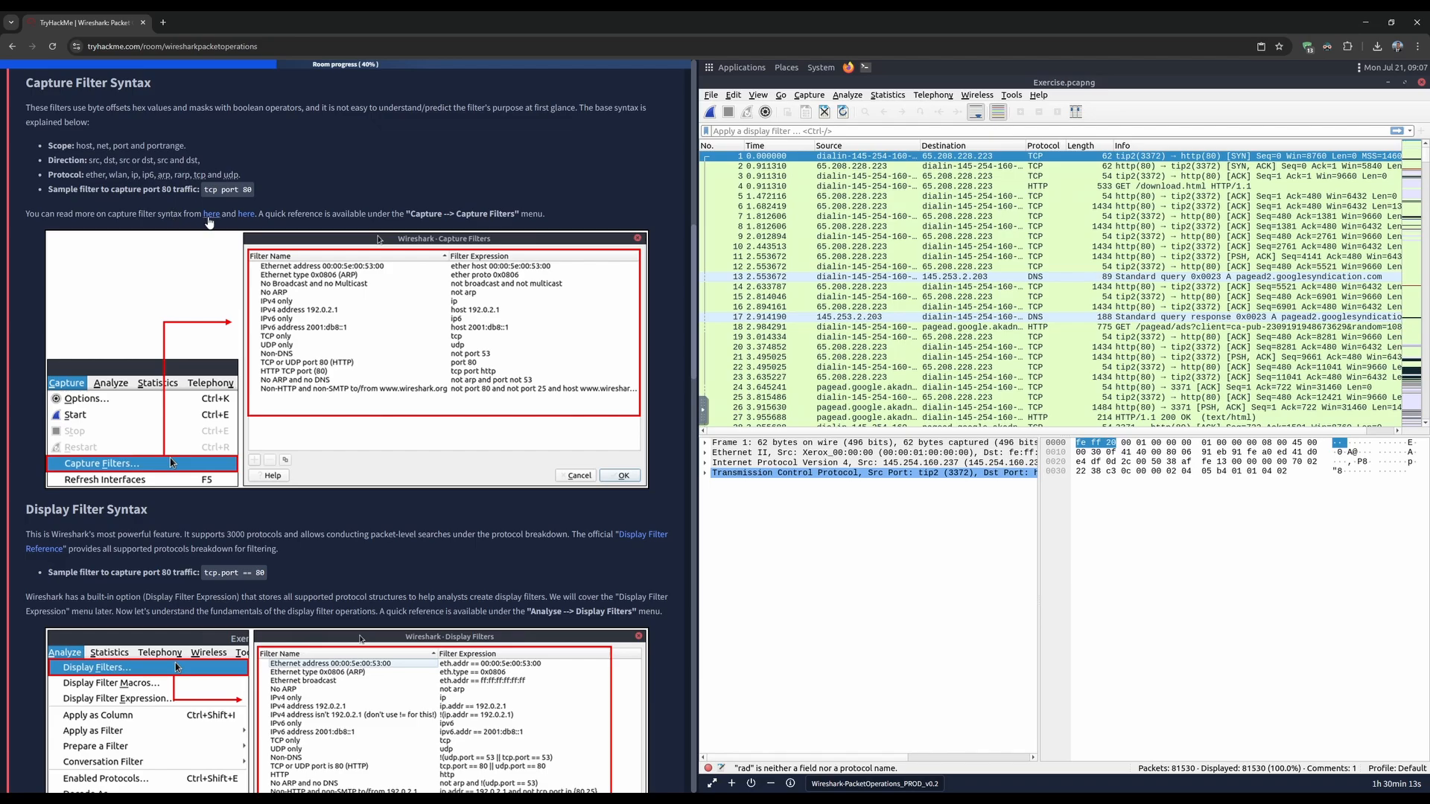
- Skim both linked capture filter references, the PCAP-FILTER man page and the CaptureFilters wiki, and return to the TryHackMe room
click(211, 215)
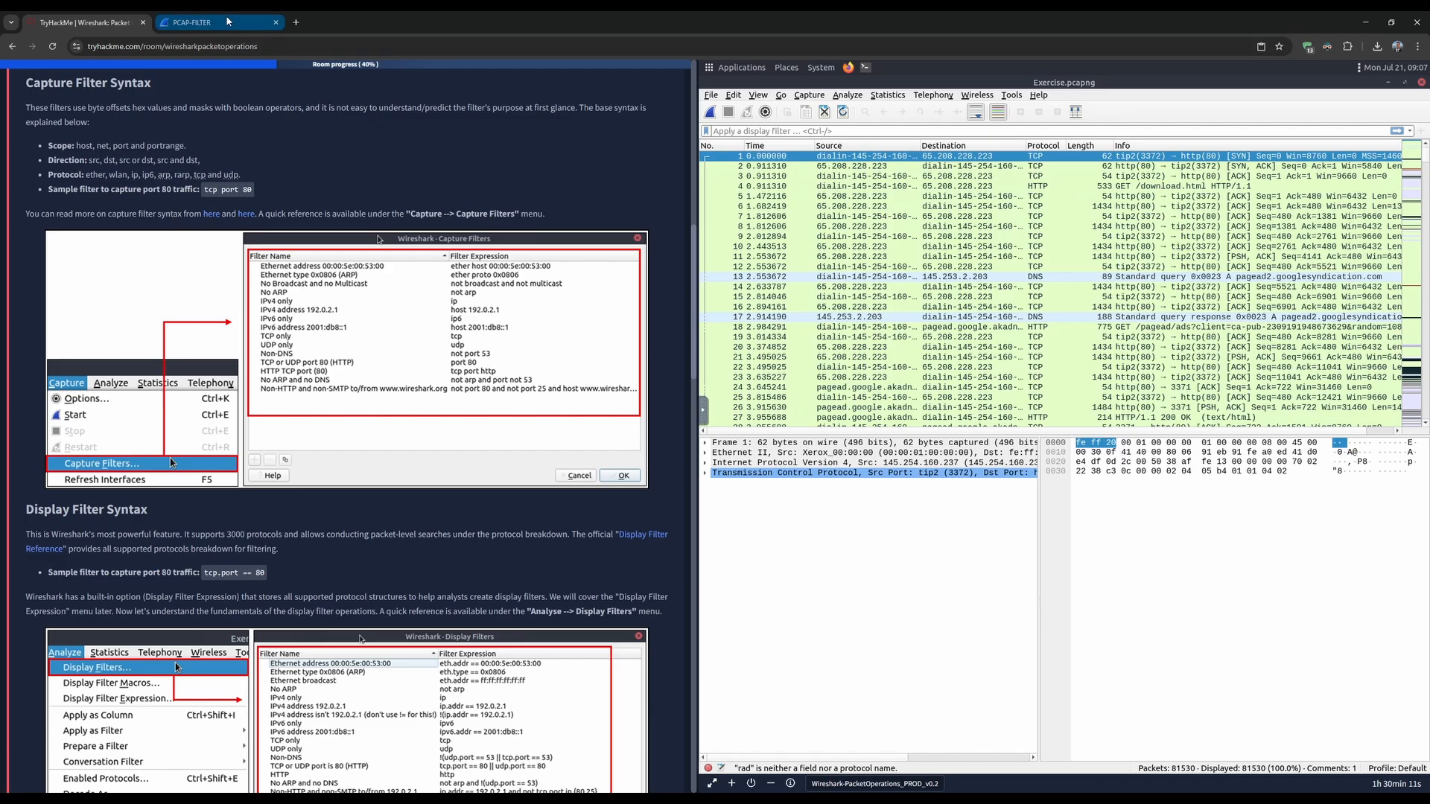
scroll(320, 283, down, 5)
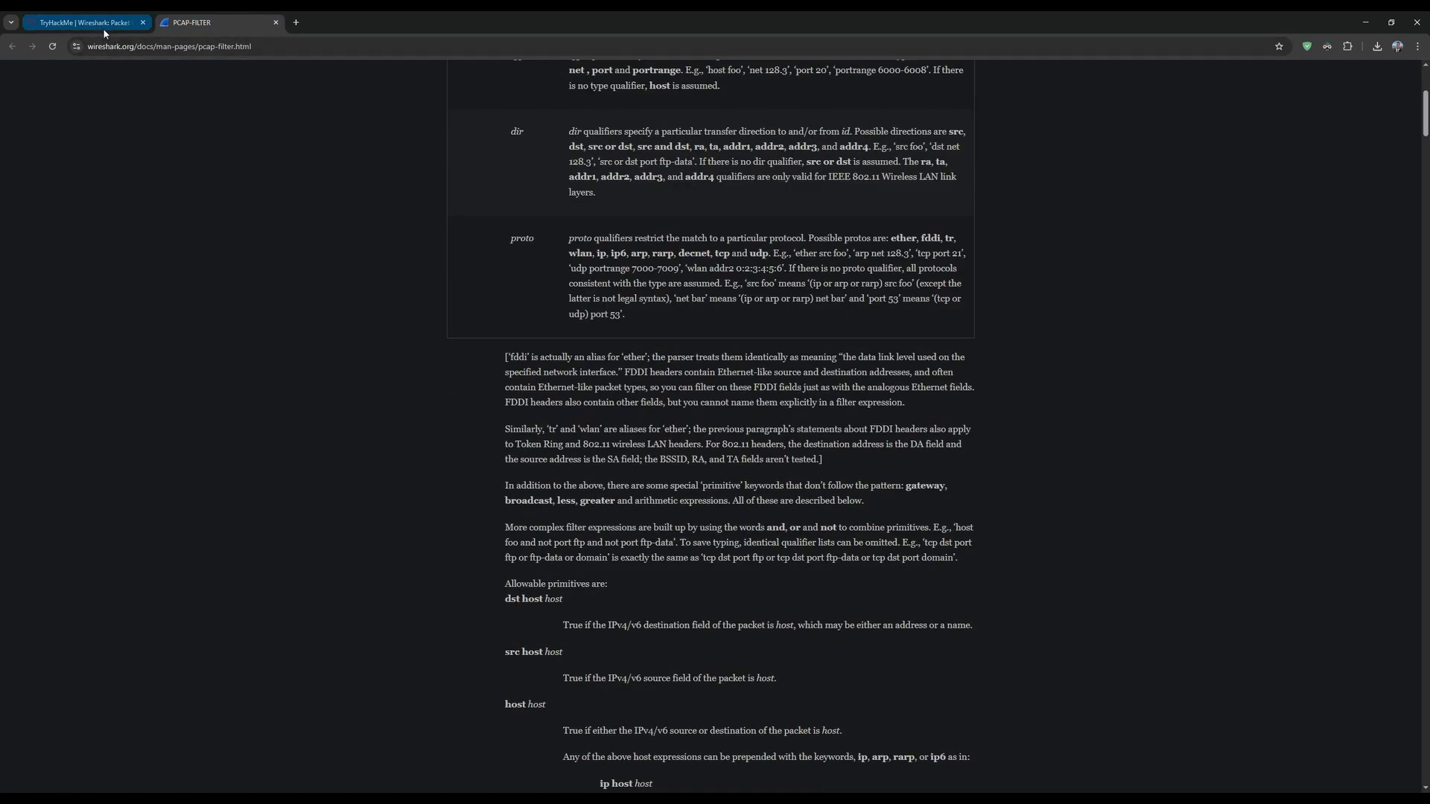
click(102, 27)
click(246, 215)
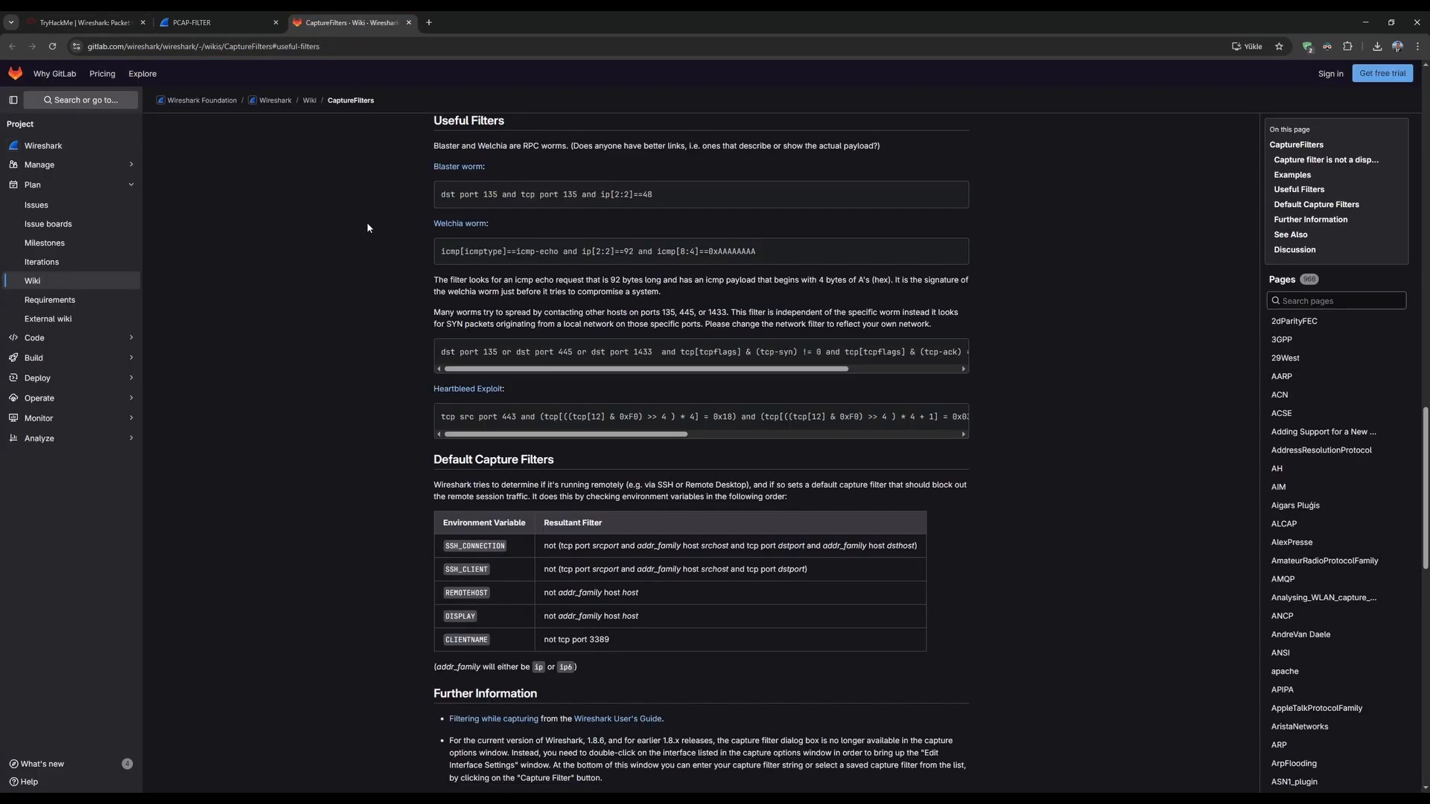
scroll(366, 228, down, 3)
scroll(328, 119, up, 1)
click(132, 24)
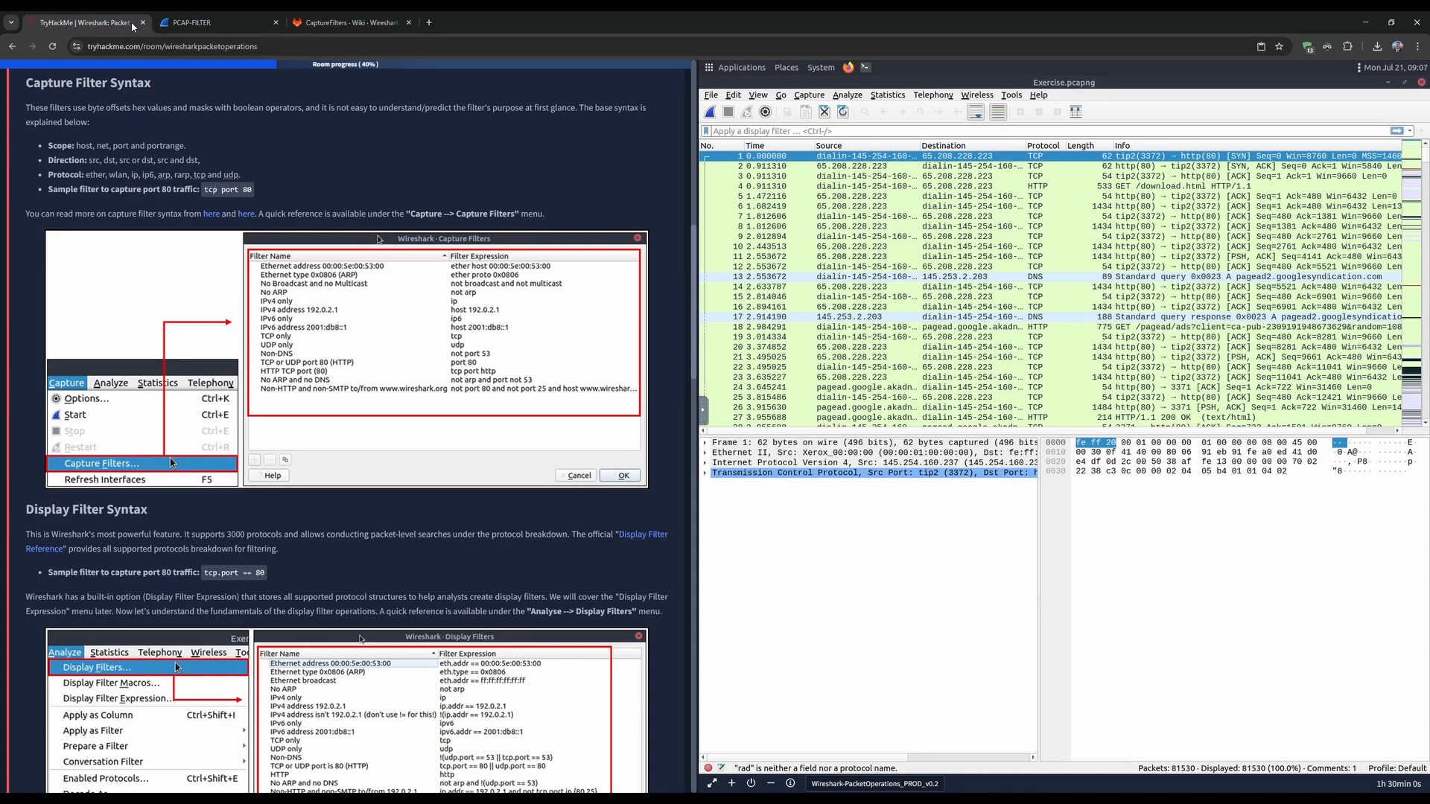
- Highlight the capture filter quick reference path in the task text and open Wireshark's Capture Filters list
drag(265, 214, 517, 223)
click(412, 217)
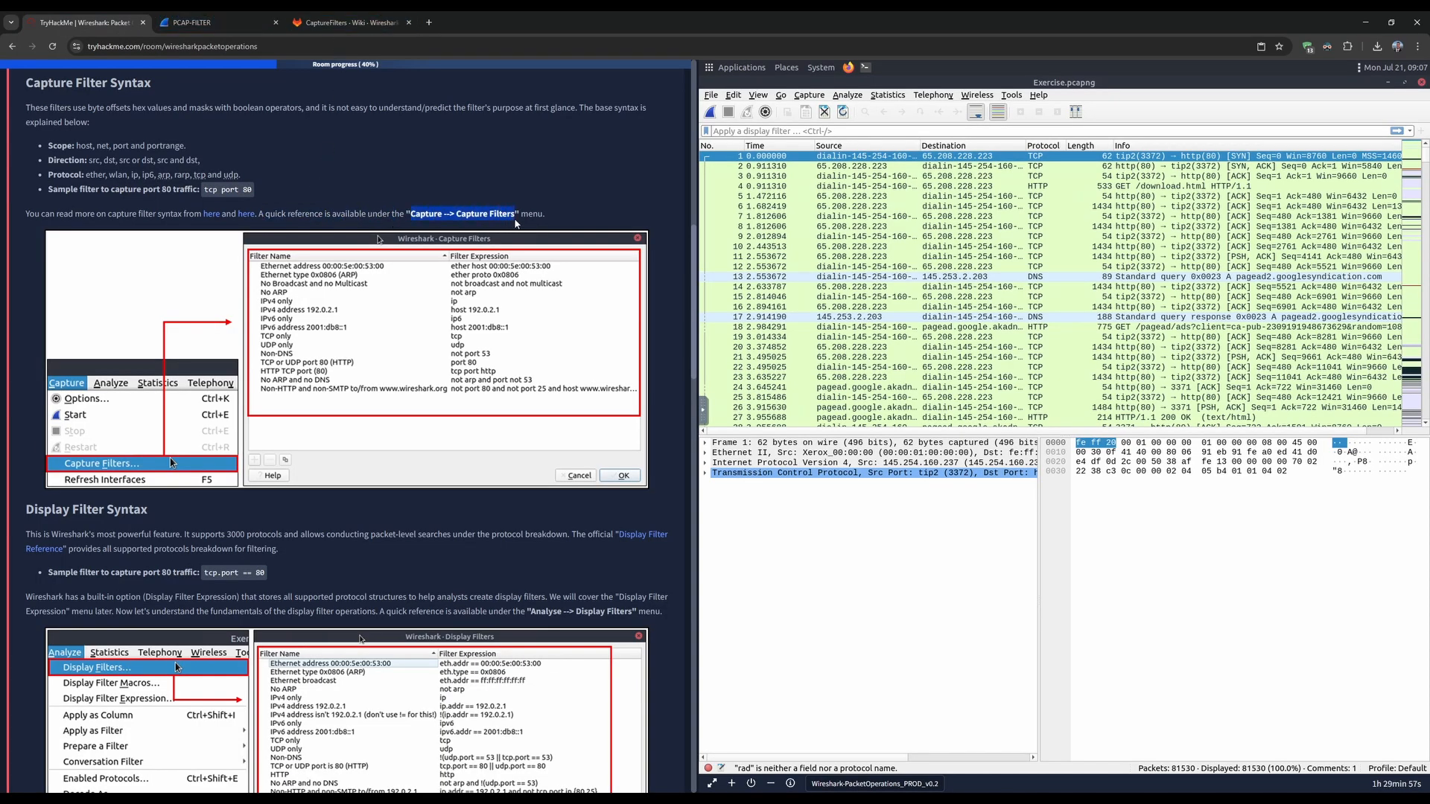
click(516, 224)
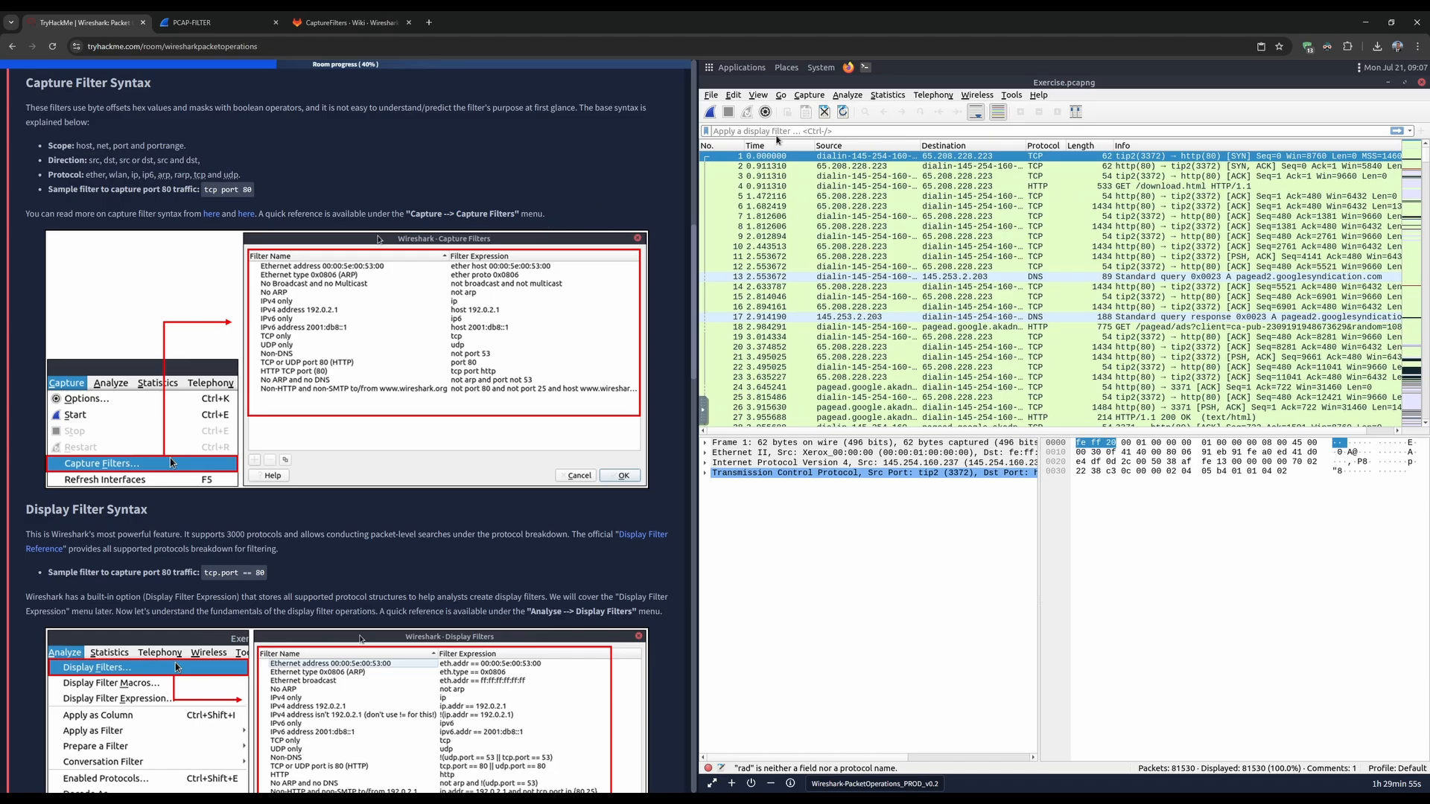
click(810, 95)
click(838, 165)
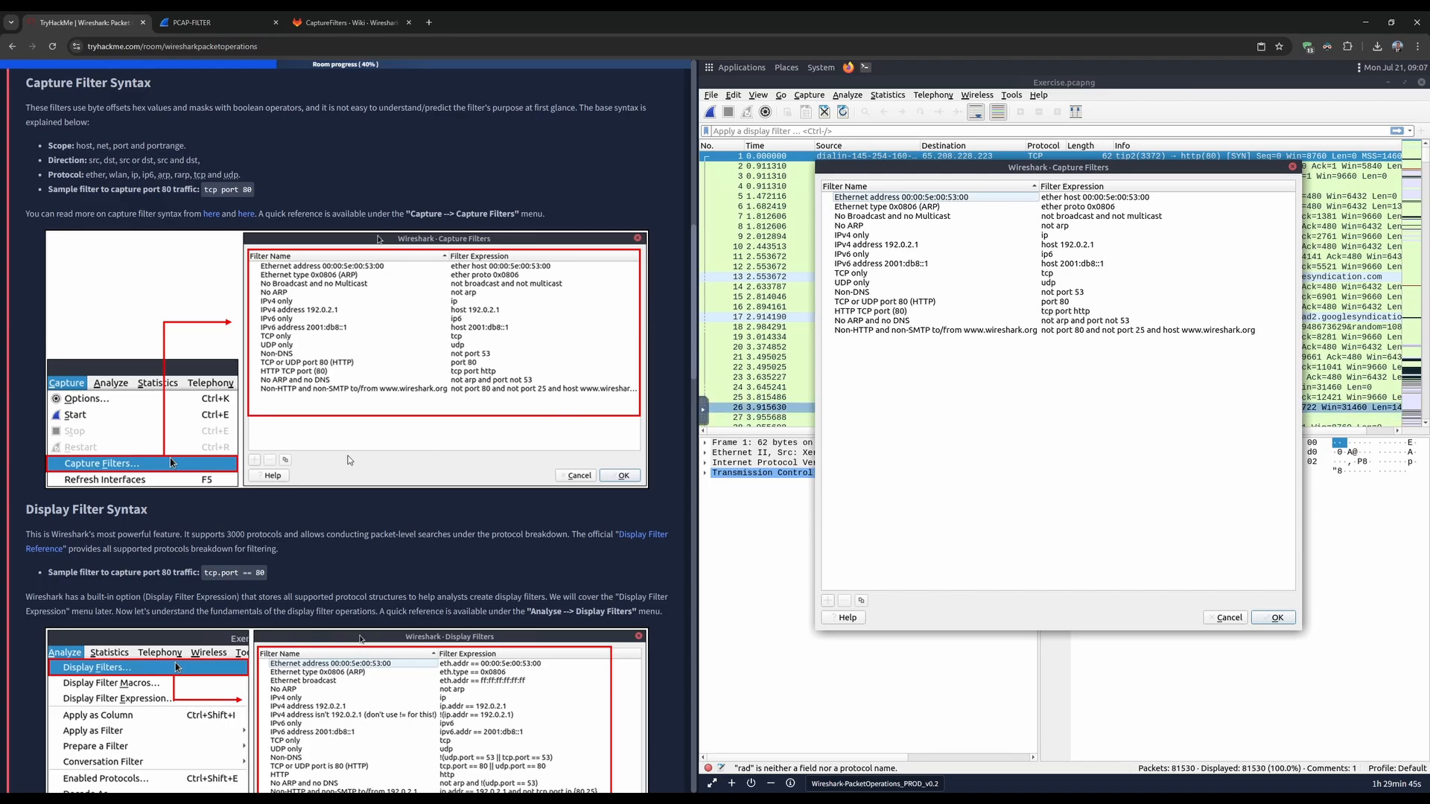
- Read the Display Filter Syntax section, close the Capture Filters list, and open the Display Filters list
scroll(333, 457, down, 2)
scroll(333, 456, down, 3)
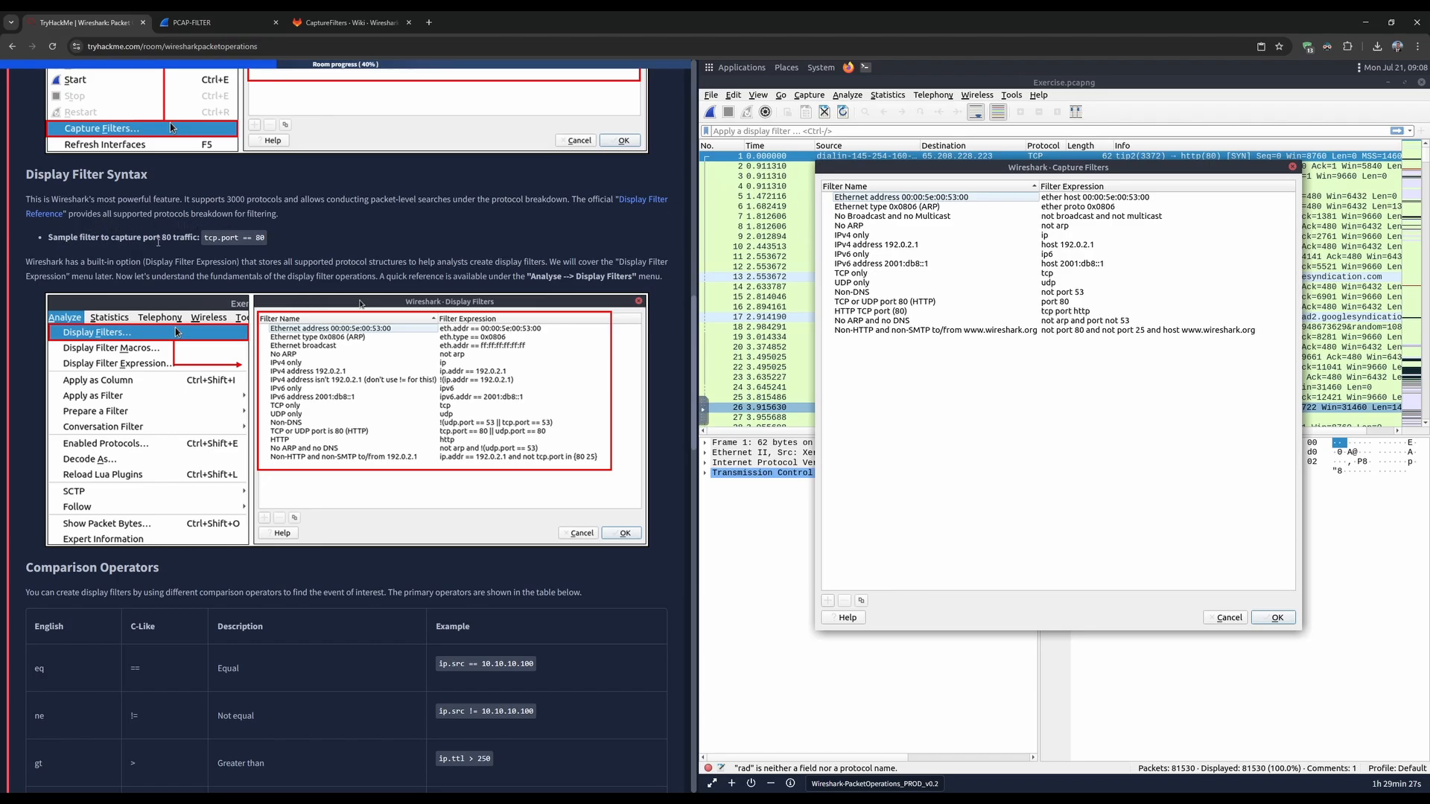
drag(205, 238, 216, 238)
click(1293, 168)
click(849, 95)
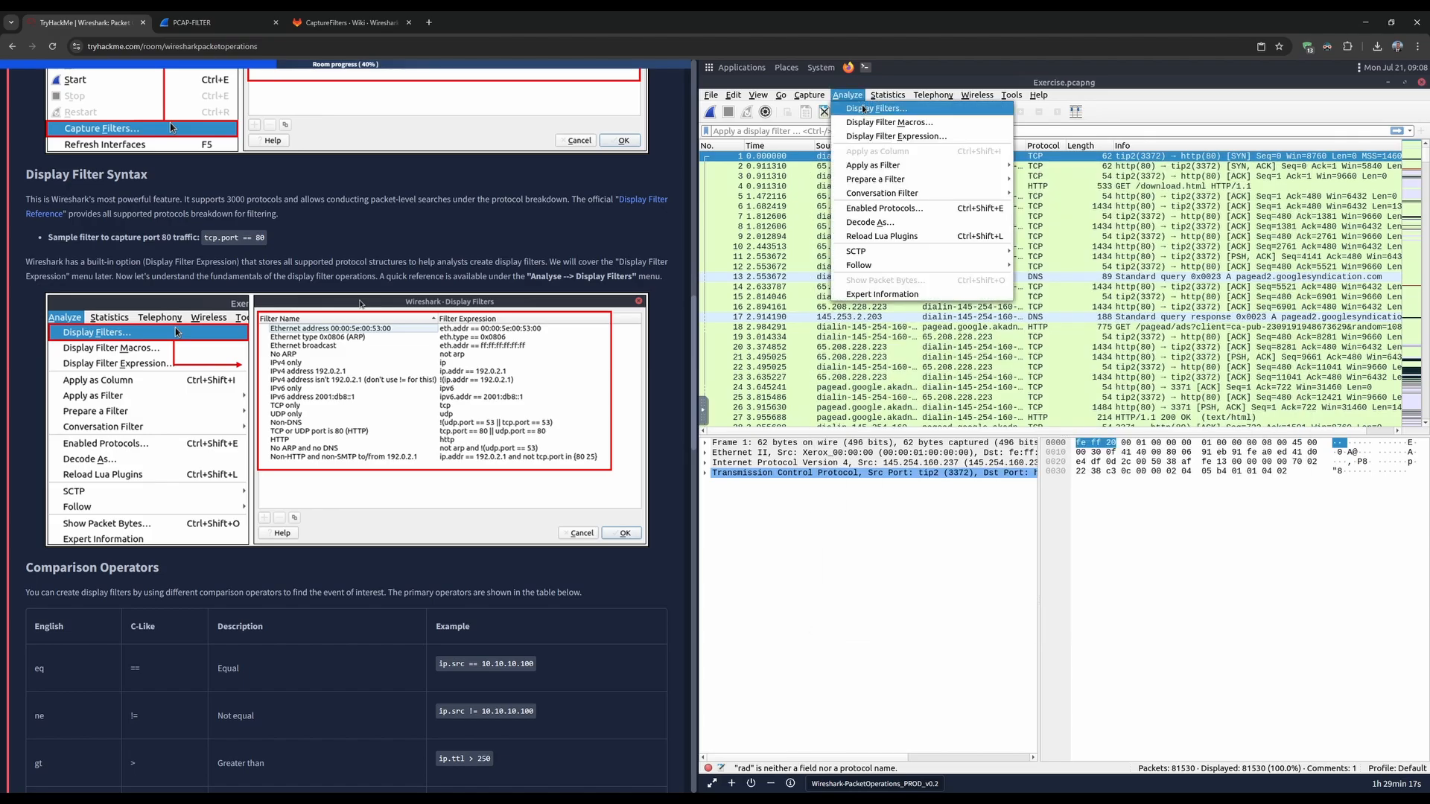
click(863, 109)
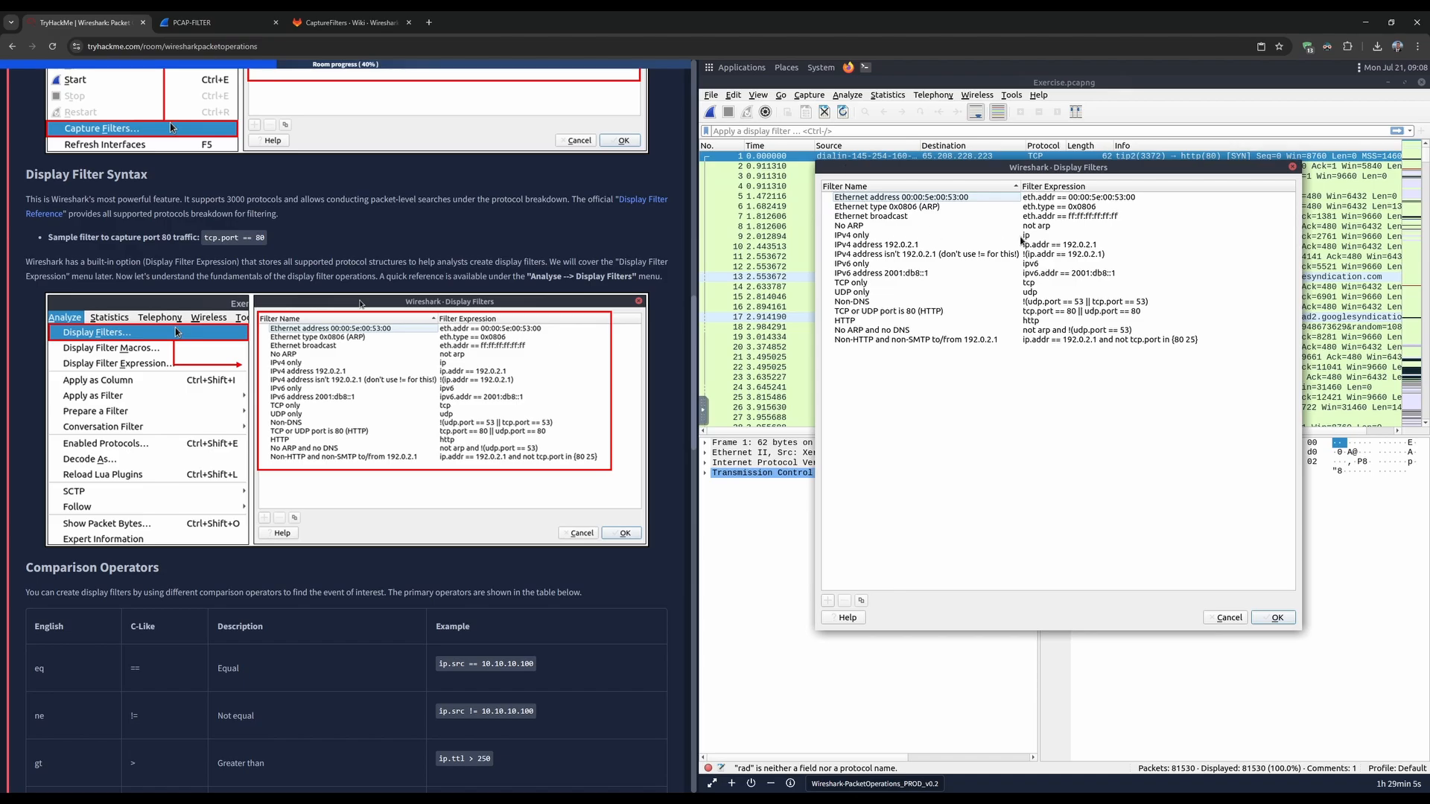
- Examine the No ARP and IPv4 address 192.0.2.1 entries in the Display Filters list
click(1027, 236)
click(870, 227)
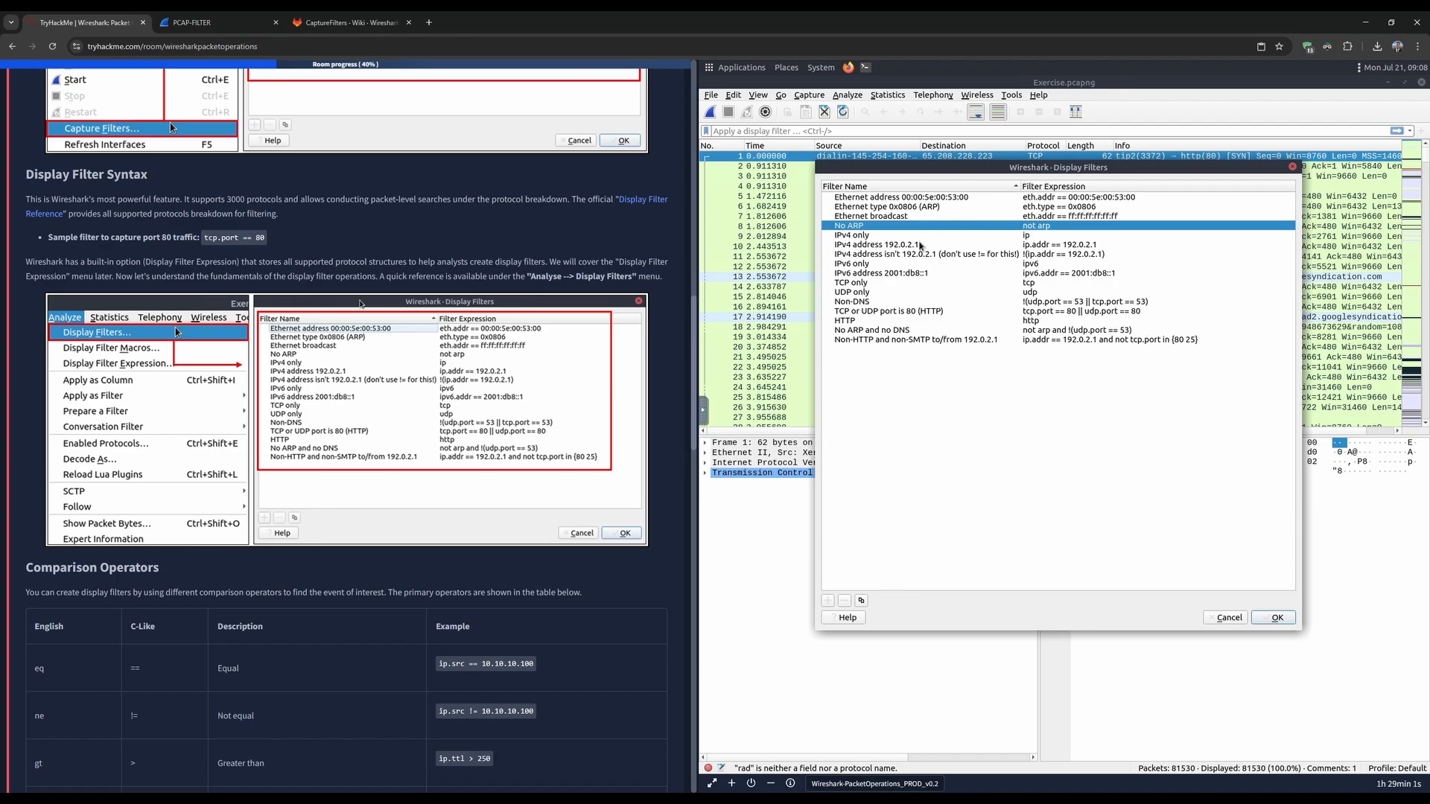
click(870, 246)
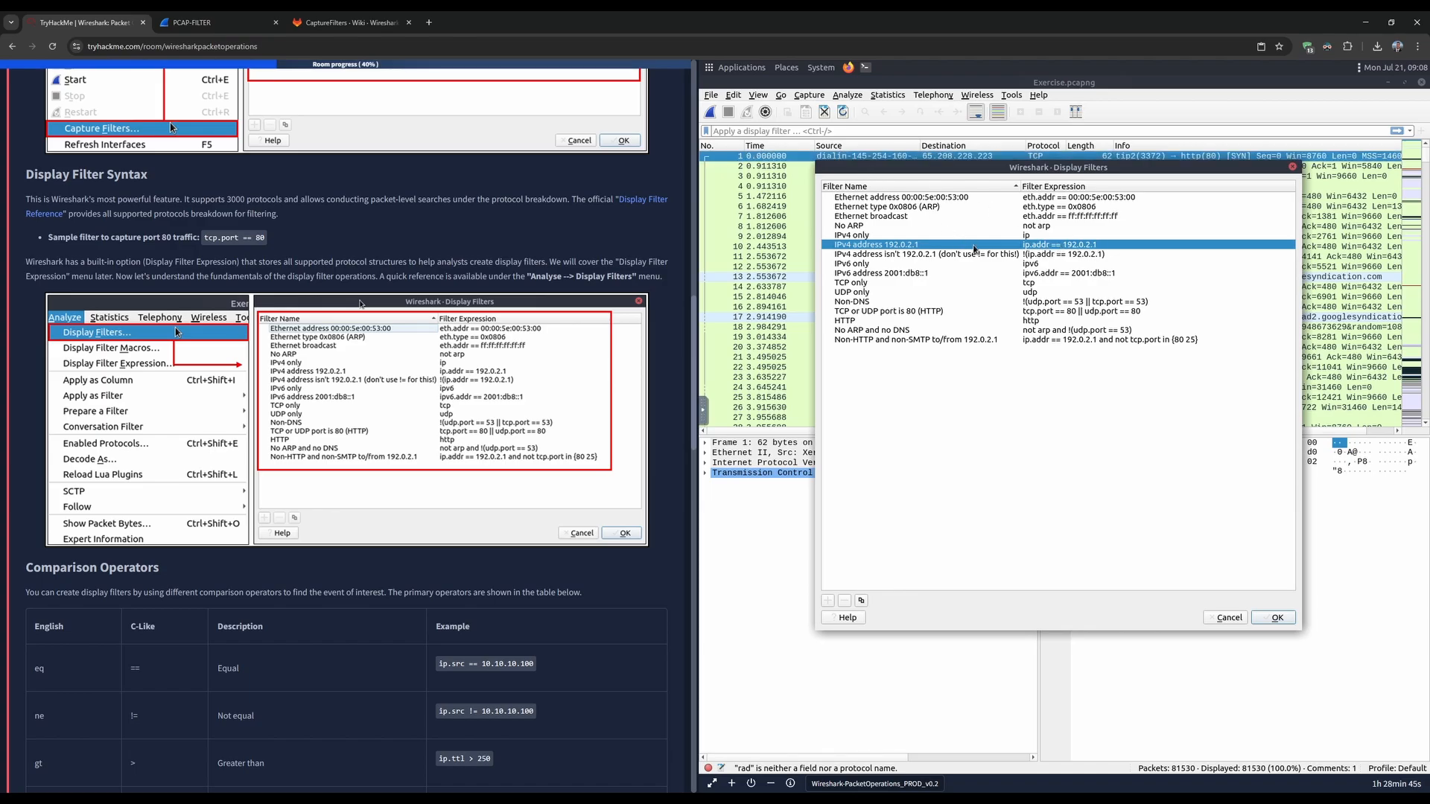
- Read the Comparison Operators introduction and study the equal operator's example, ip.src == 10.10.10.100
scroll(294, 292, down, 1)
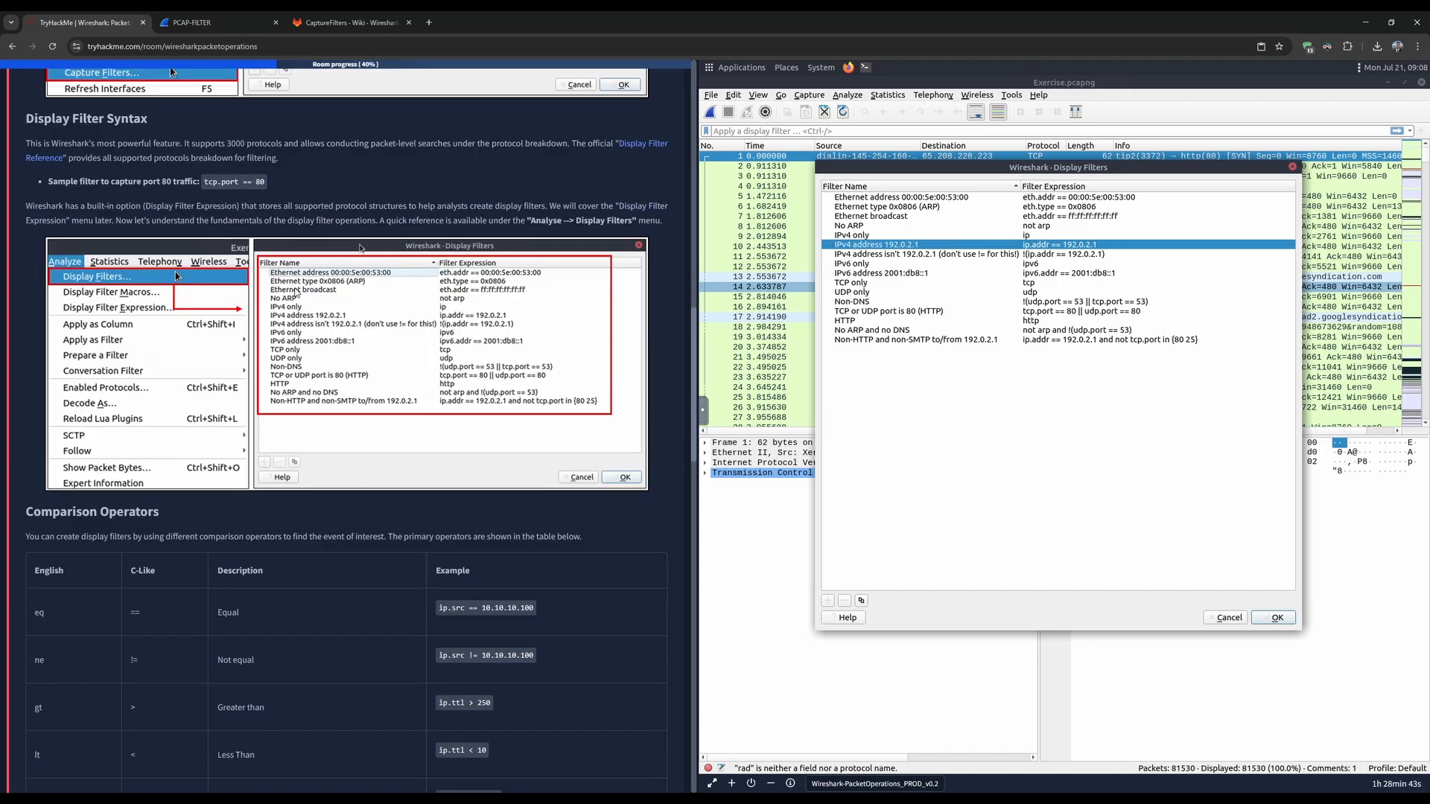
scroll(296, 293, down, 5)
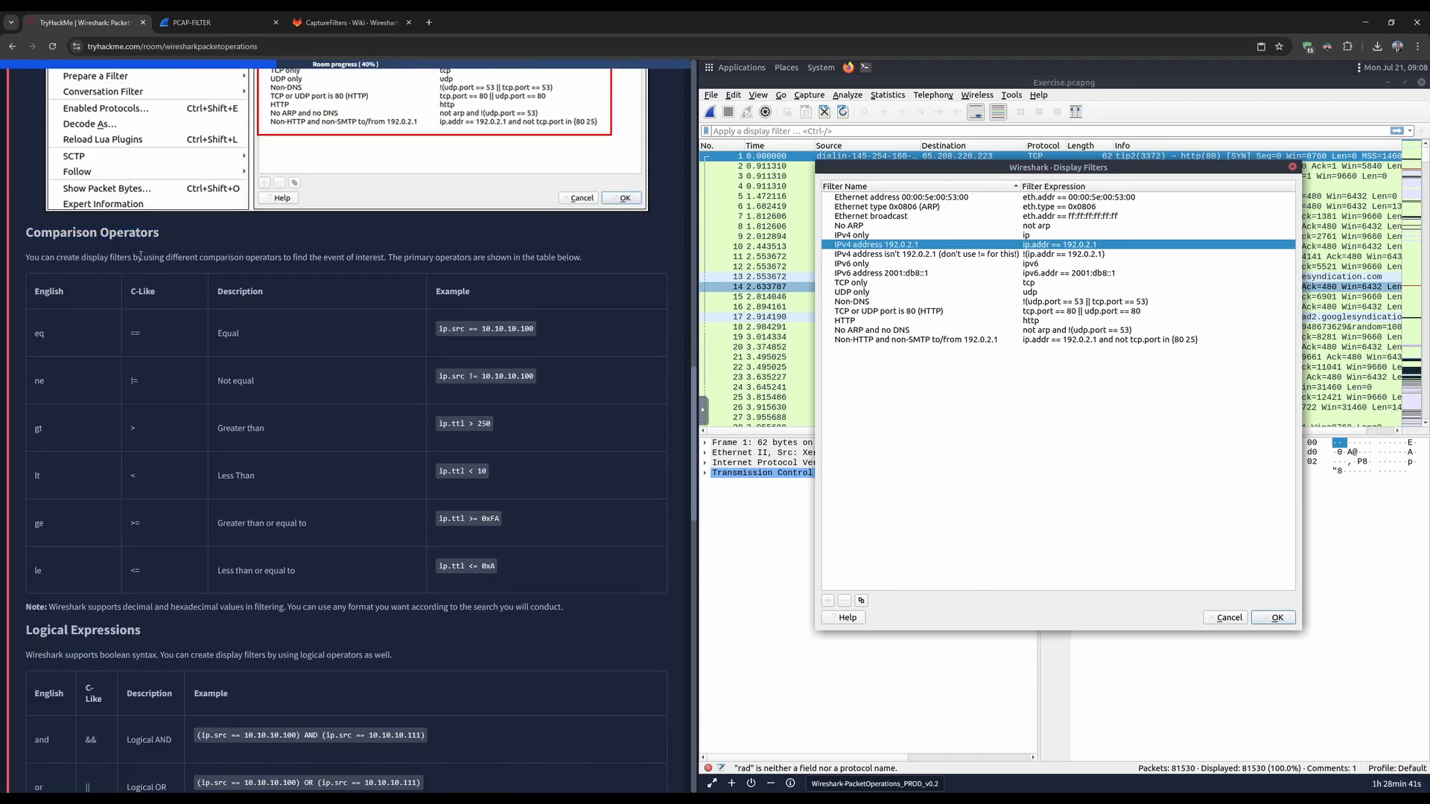
drag(28, 257, 129, 267)
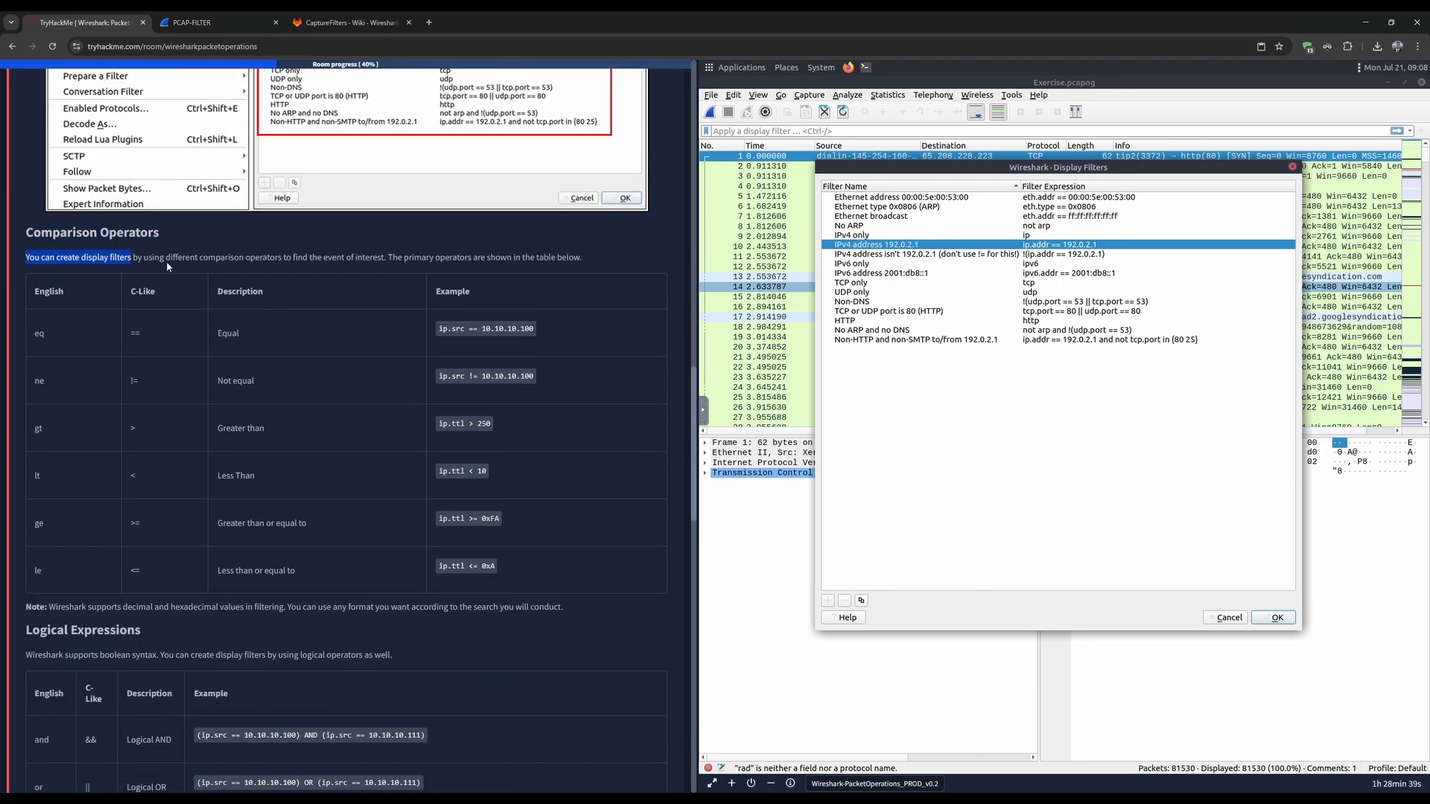
drag(293, 260, 525, 261)
click(513, 261)
scroll(73, 334, down, 1)
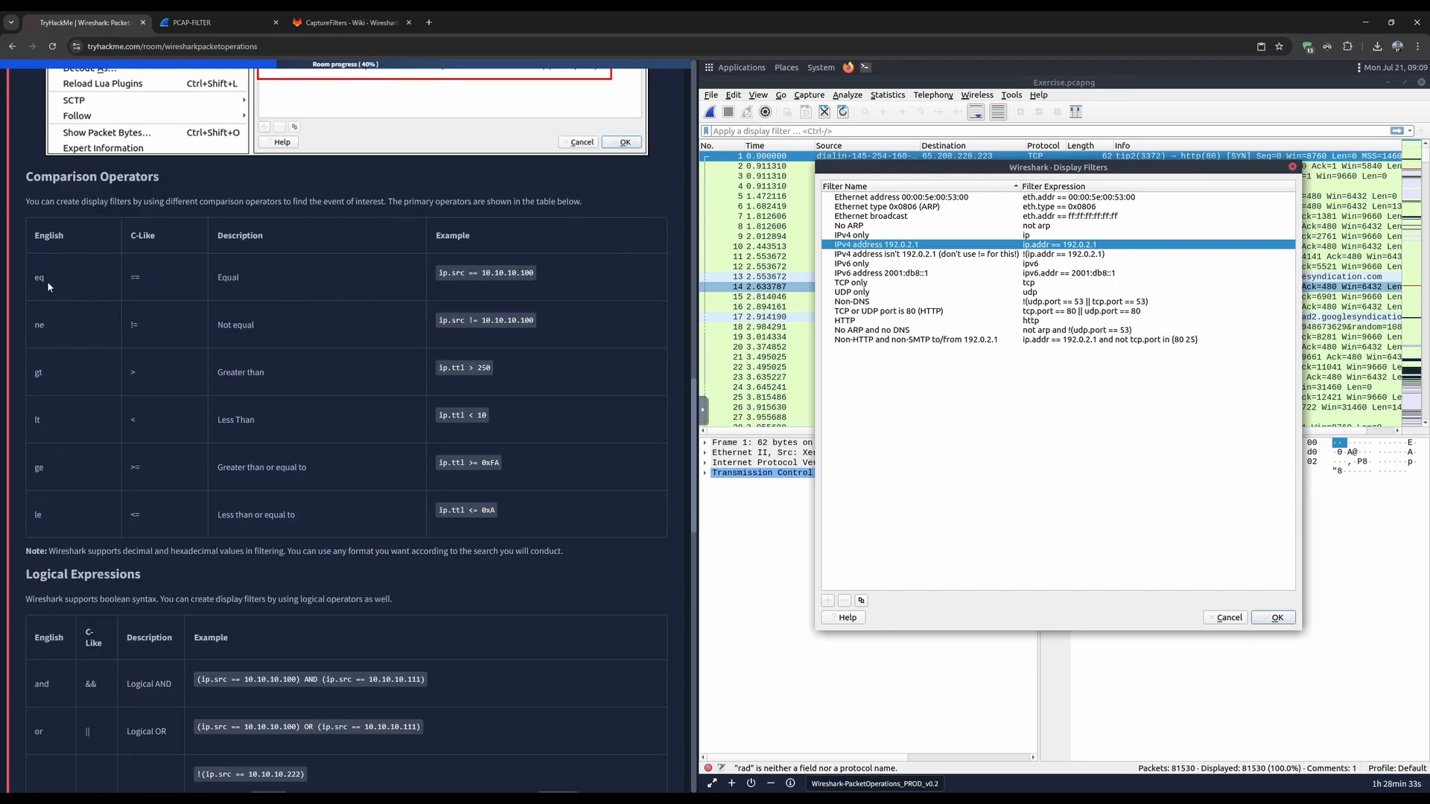
click(332, 295)
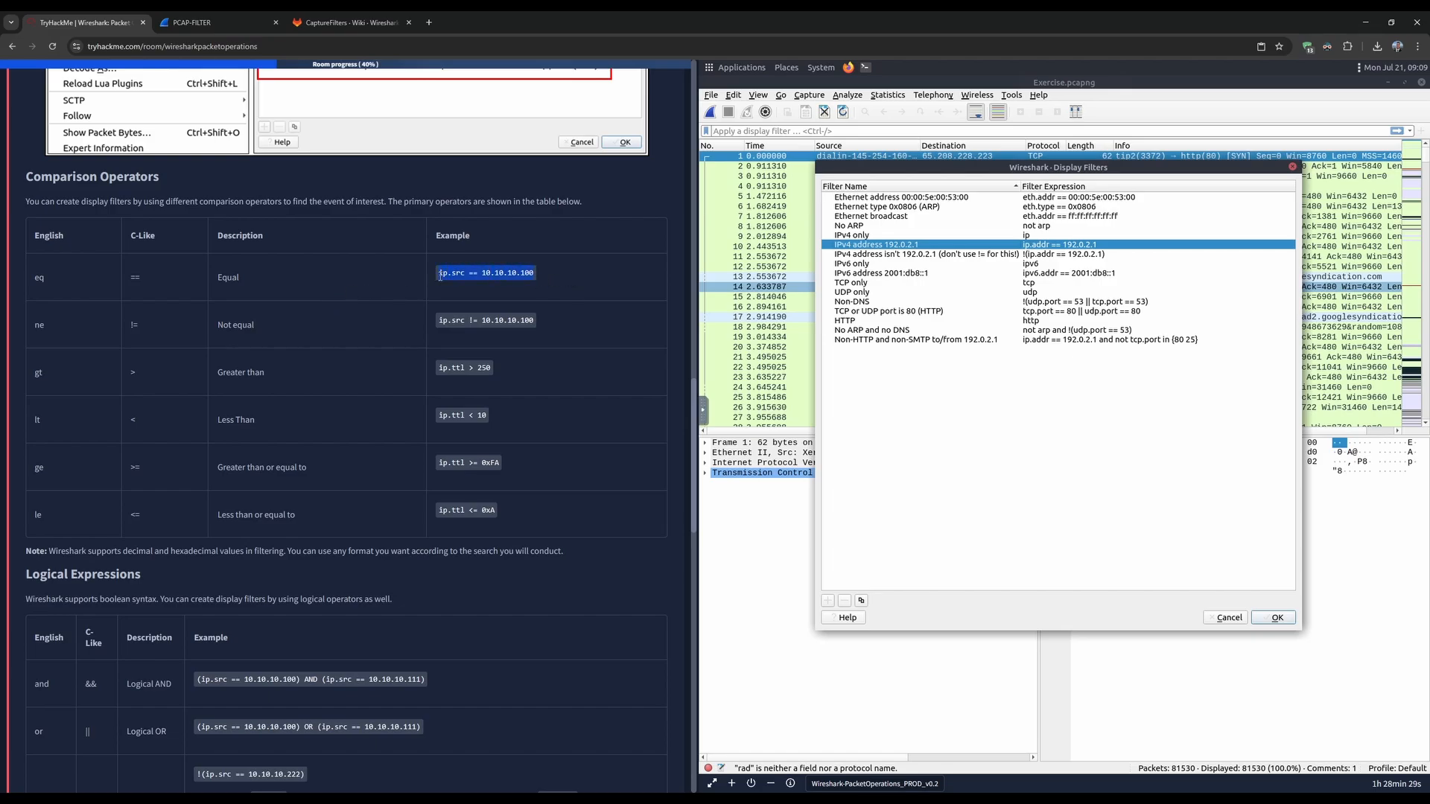
drag(443, 275, 464, 277)
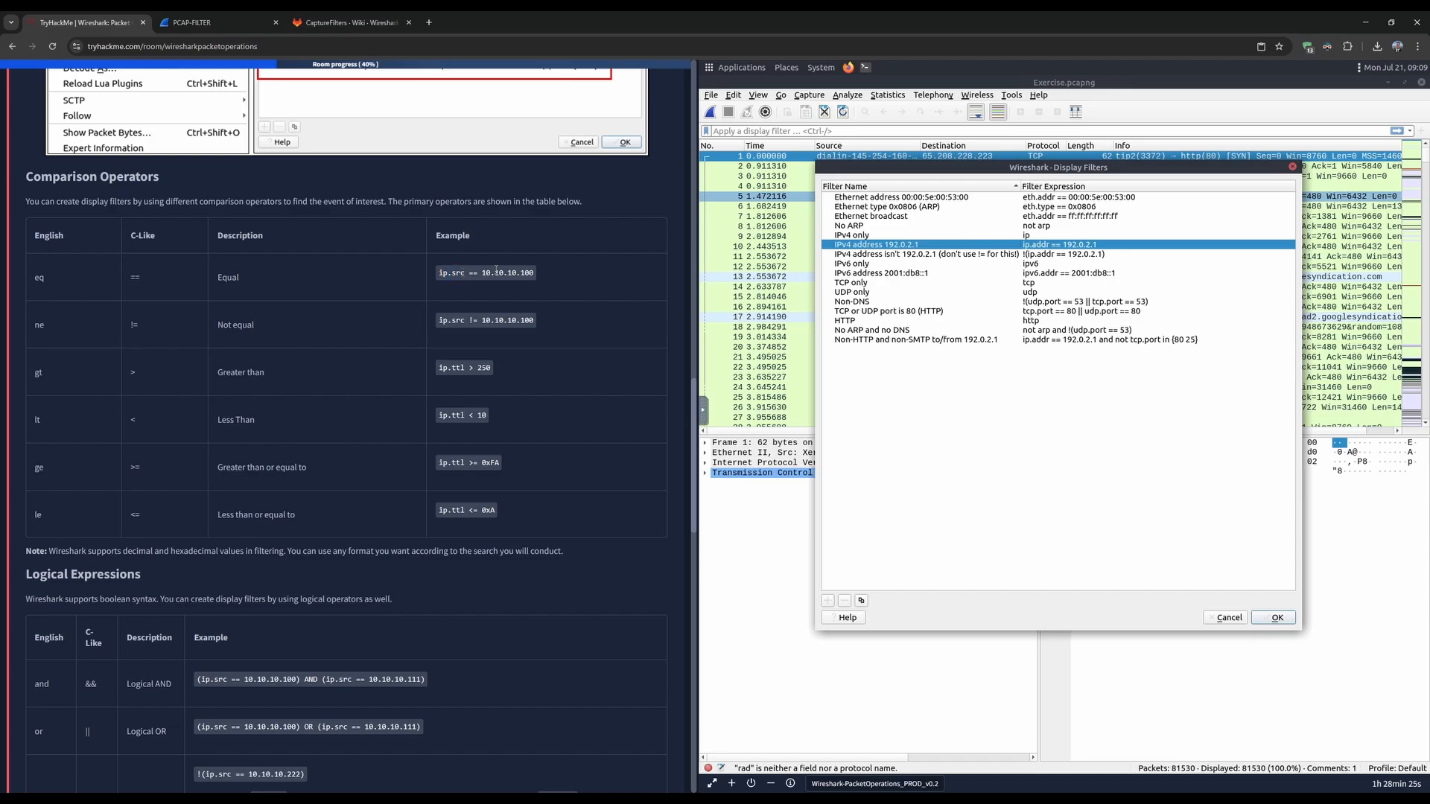
click(488, 278)
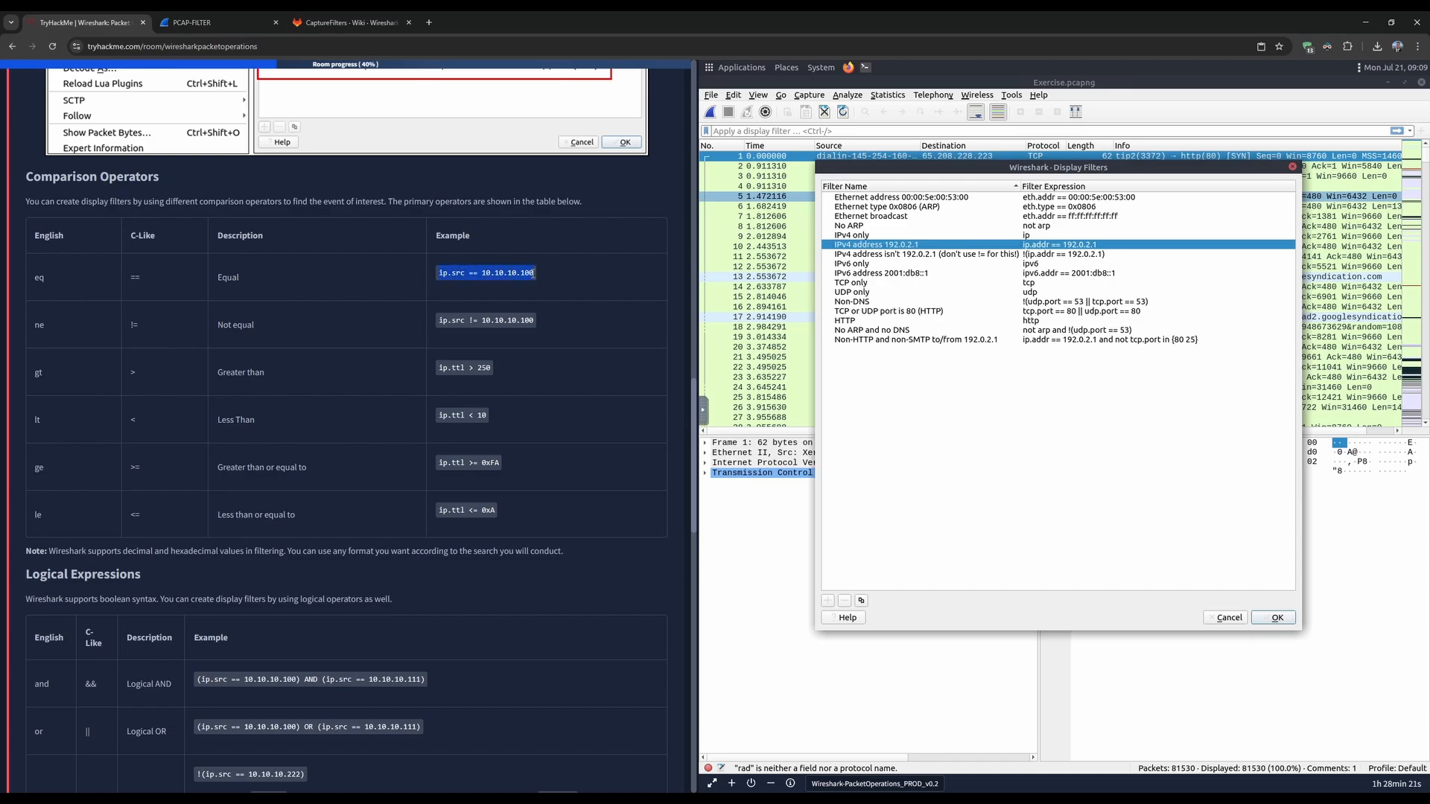
click(444, 277)
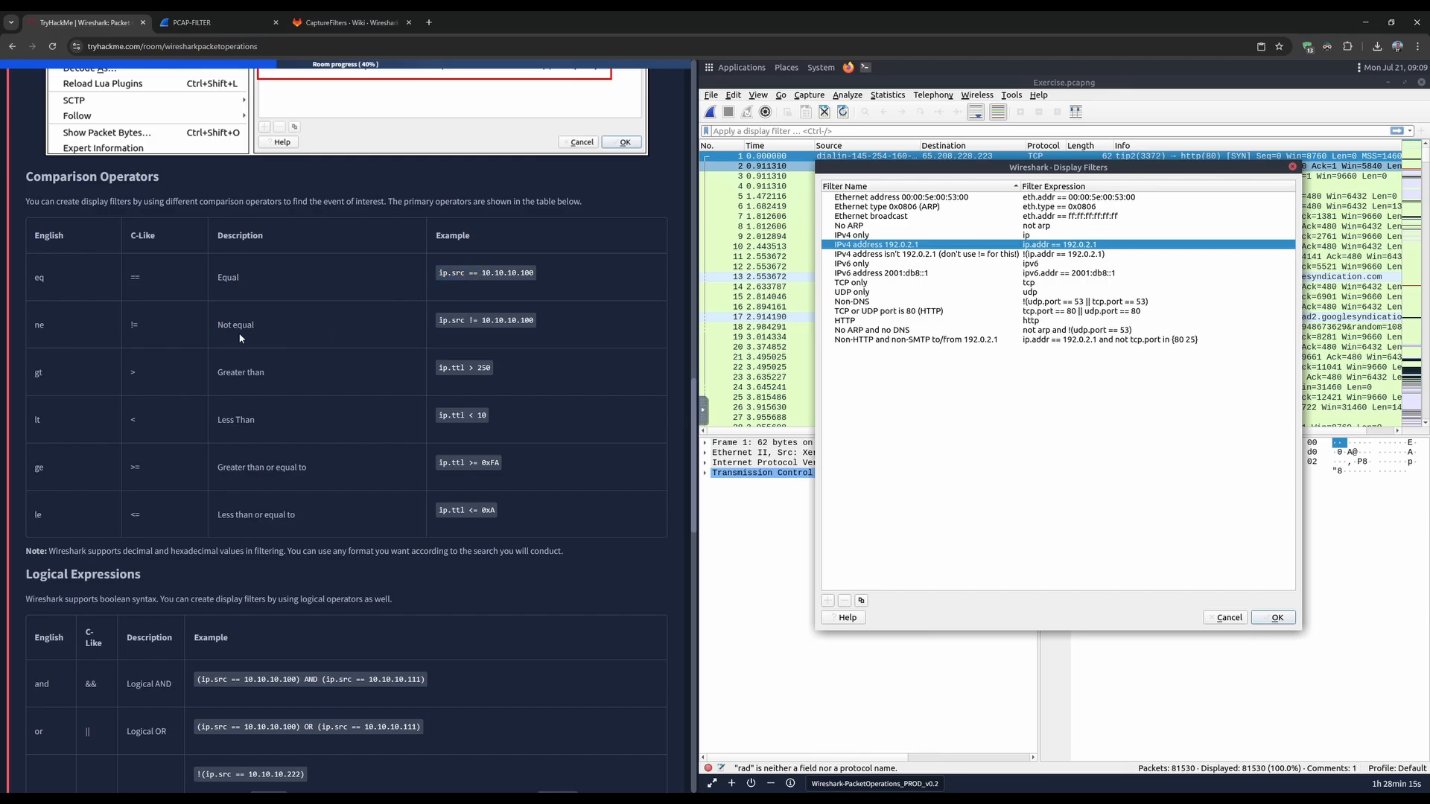
- Study the not equal, greater than and less than rows of the Comparison Operators table
drag(129, 327, 139, 330)
scroll(542, 324, down, 1)
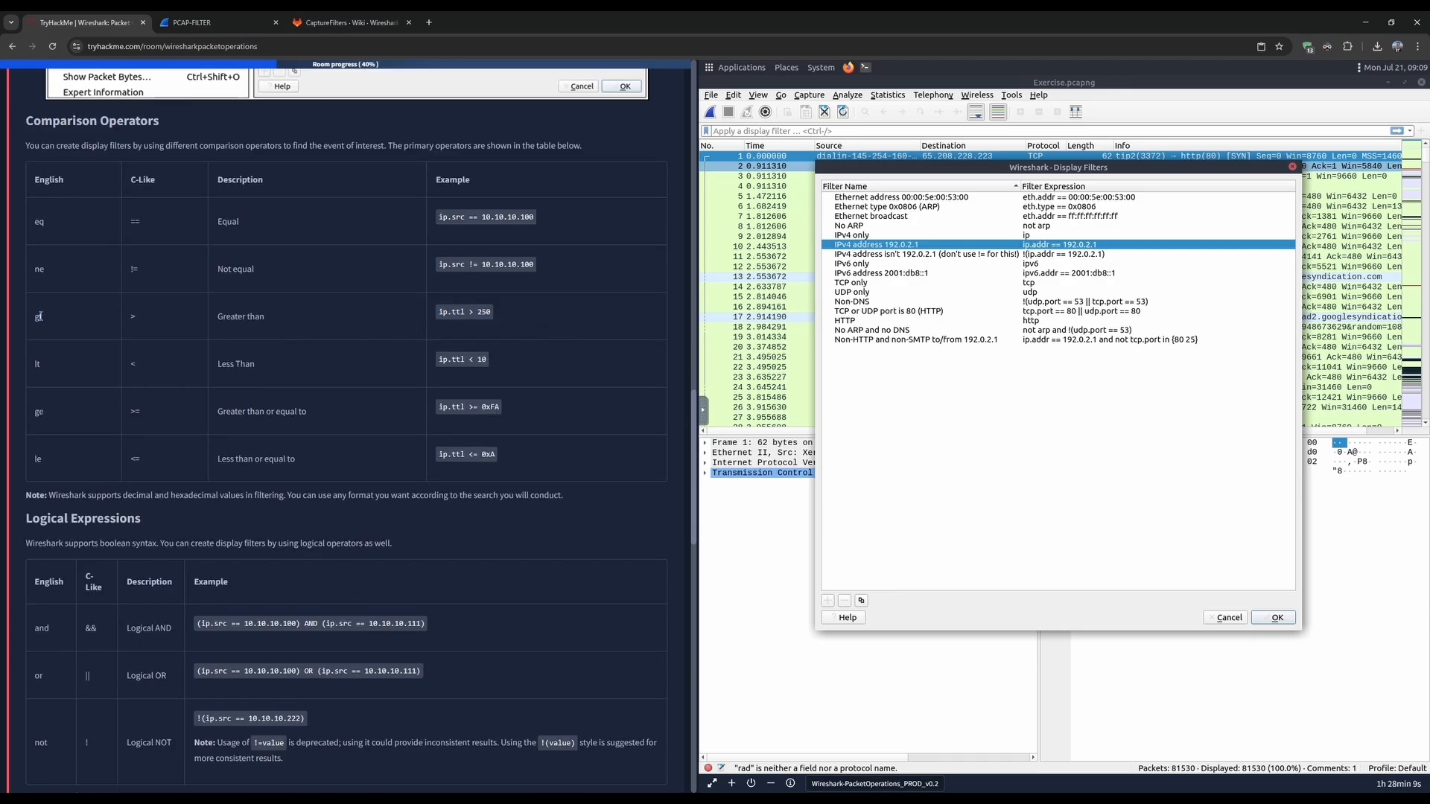
drag(46, 316, 36, 320)
click(129, 319)
drag(216, 319, 277, 321)
click(440, 314)
drag(34, 365, 47, 364)
drag(217, 365, 264, 371)
click(384, 360)
- Study the greater than or equal to and less than or equal to rows with their hexadecimal ip.ttl examples
scroll(257, 360, down, 1)
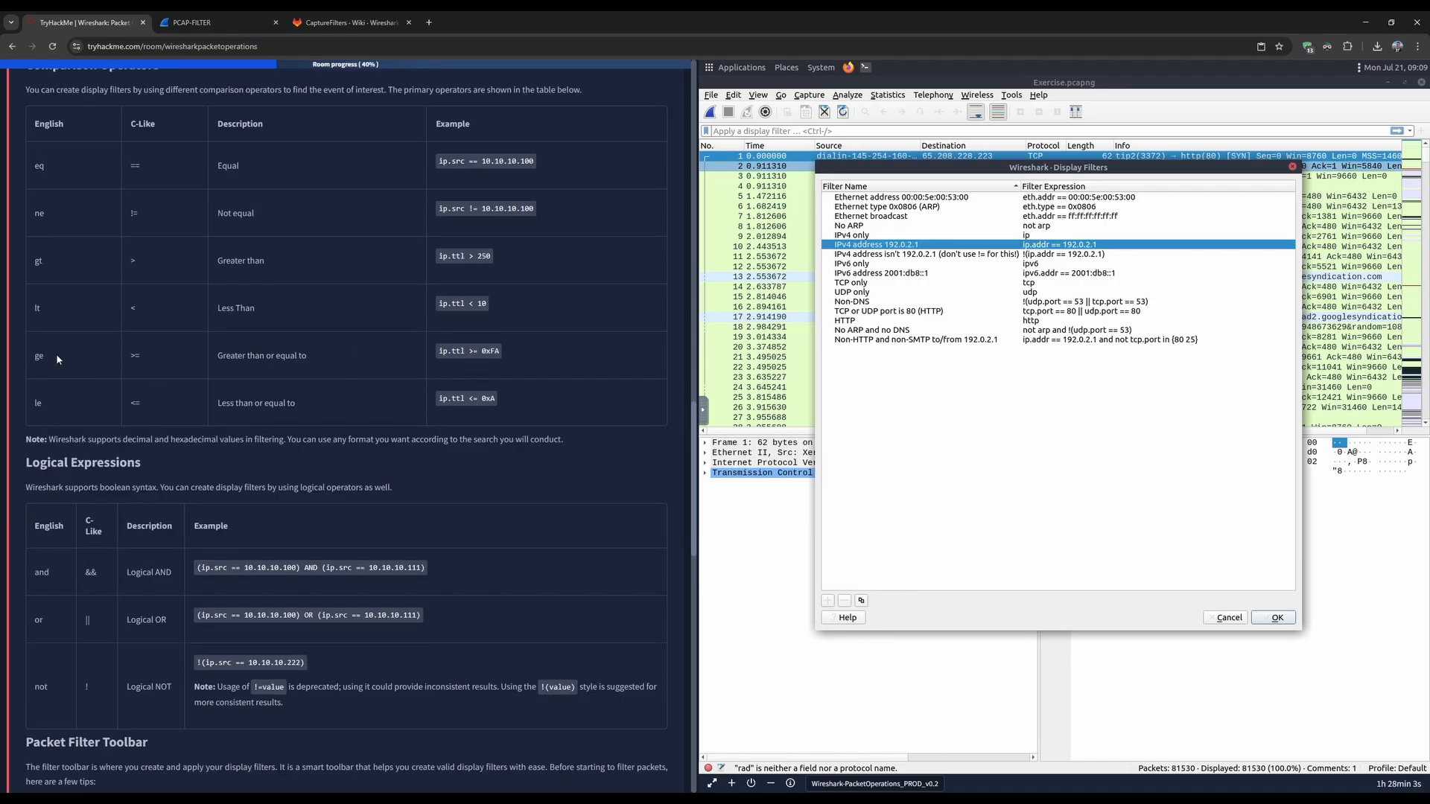
drag(217, 356, 310, 356)
click(441, 351)
scroll(131, 350, down, 1)
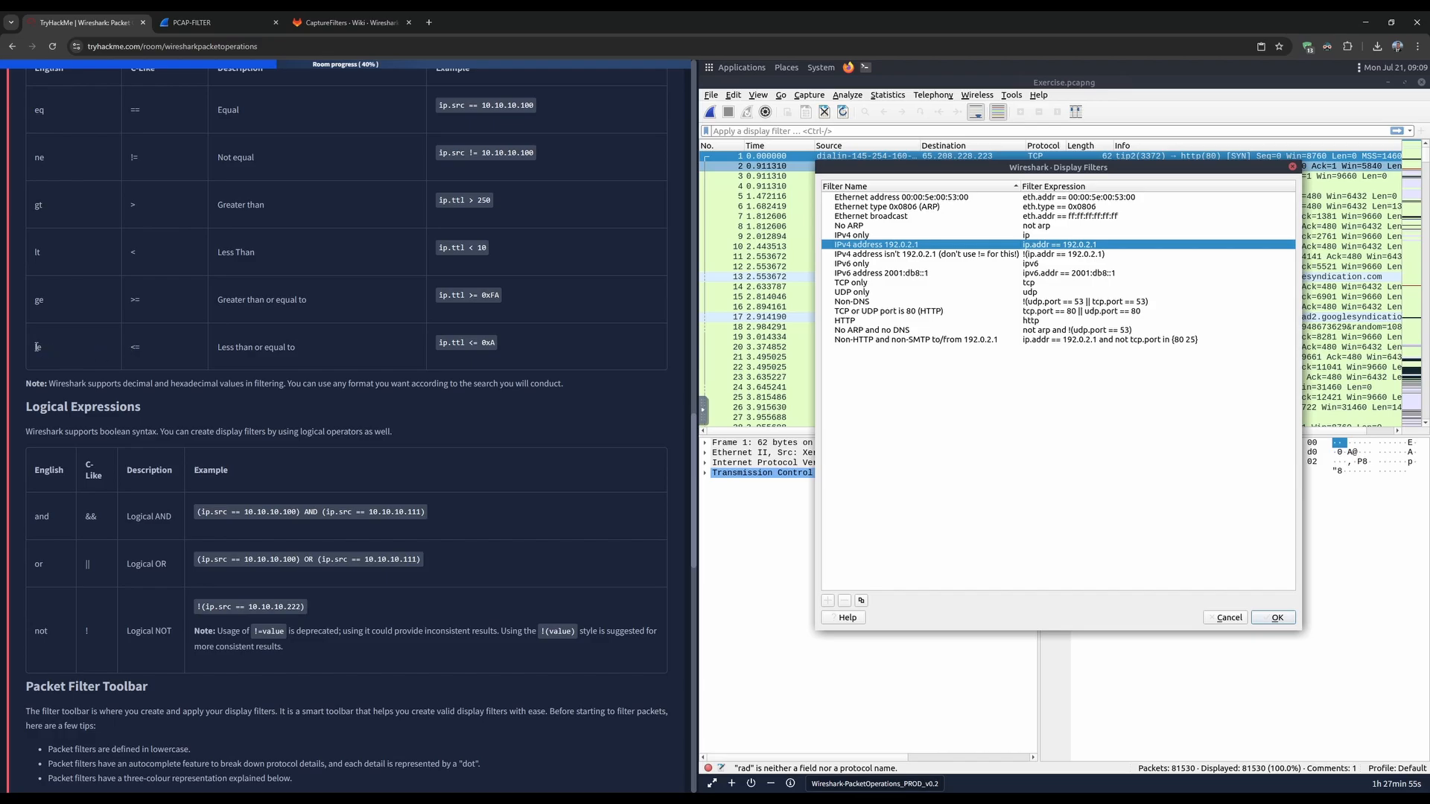
drag(230, 350, 325, 355)
drag(437, 352, 467, 345)
click(484, 342)
- Read the note below the comparison table about decimal and hexadecimal values in filters
scroll(35, 323, down, 1)
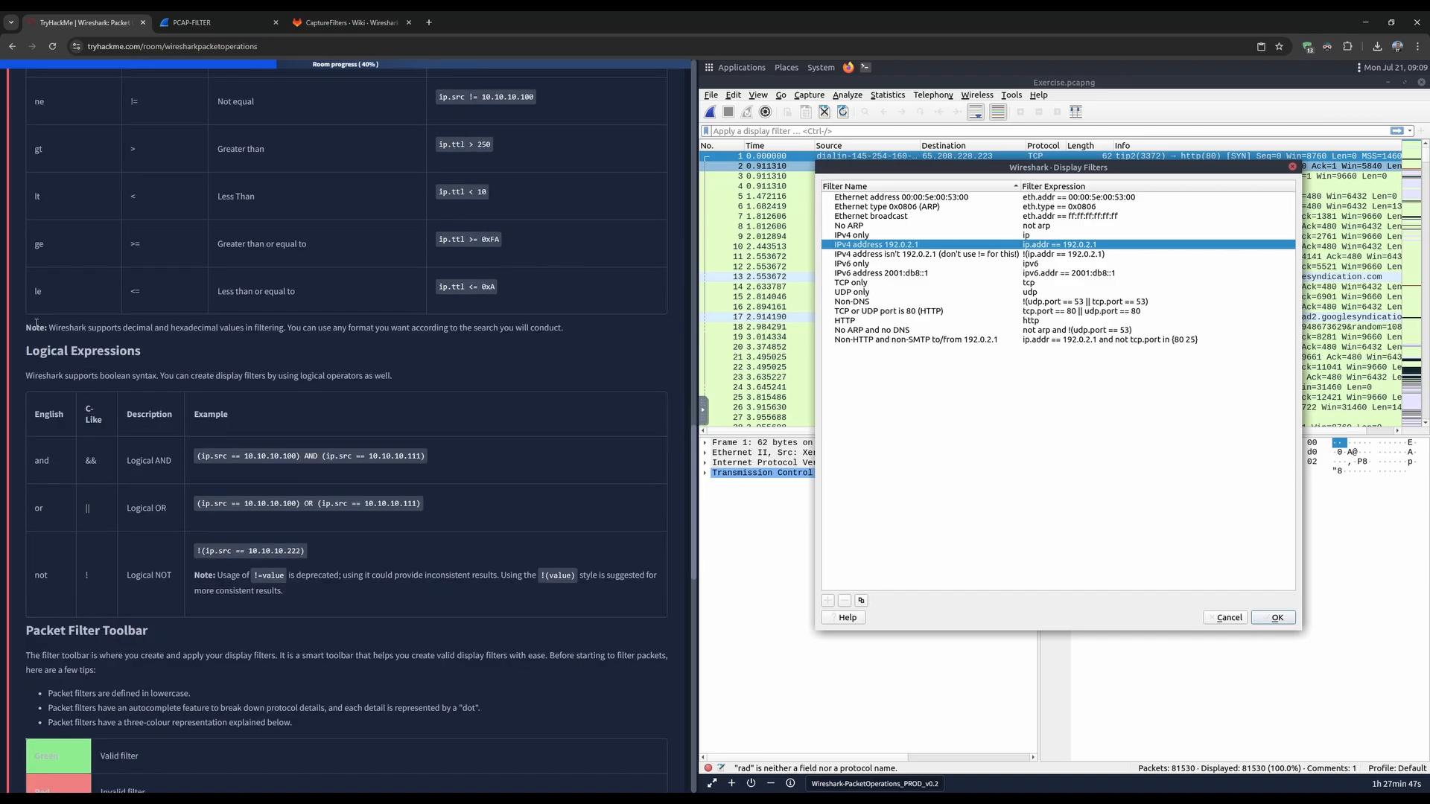
drag(47, 326, 584, 338)
click(228, 341)
click(468, 341)
click(584, 340)
- Read the Logical Expressions introduction and examine the Logical AND example combining two ip.src conditions
scroll(213, 368, down, 2)
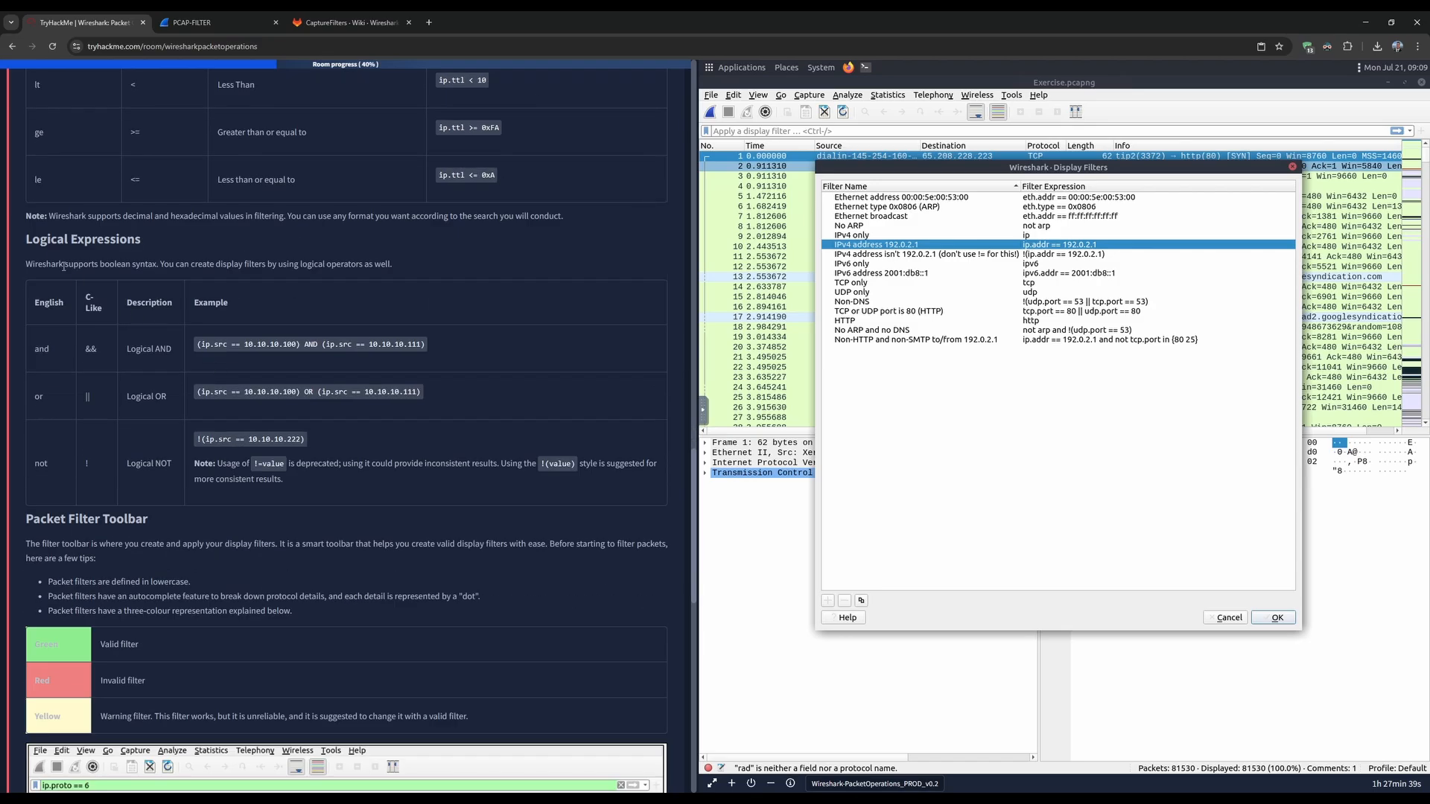
drag(27, 239, 108, 241)
click(154, 246)
scroll(120, 250, down, 1)
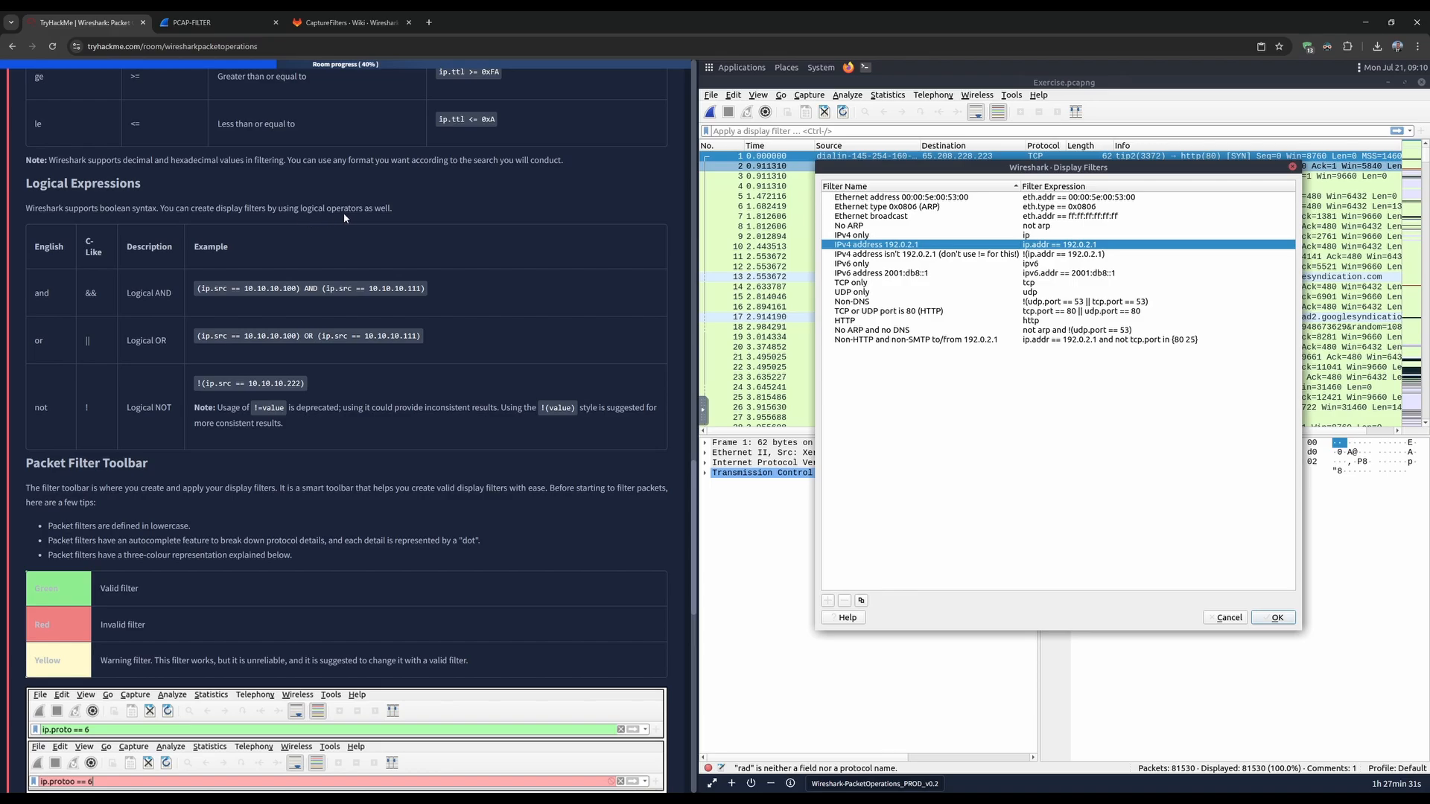
scroll(86, 253, down, 1)
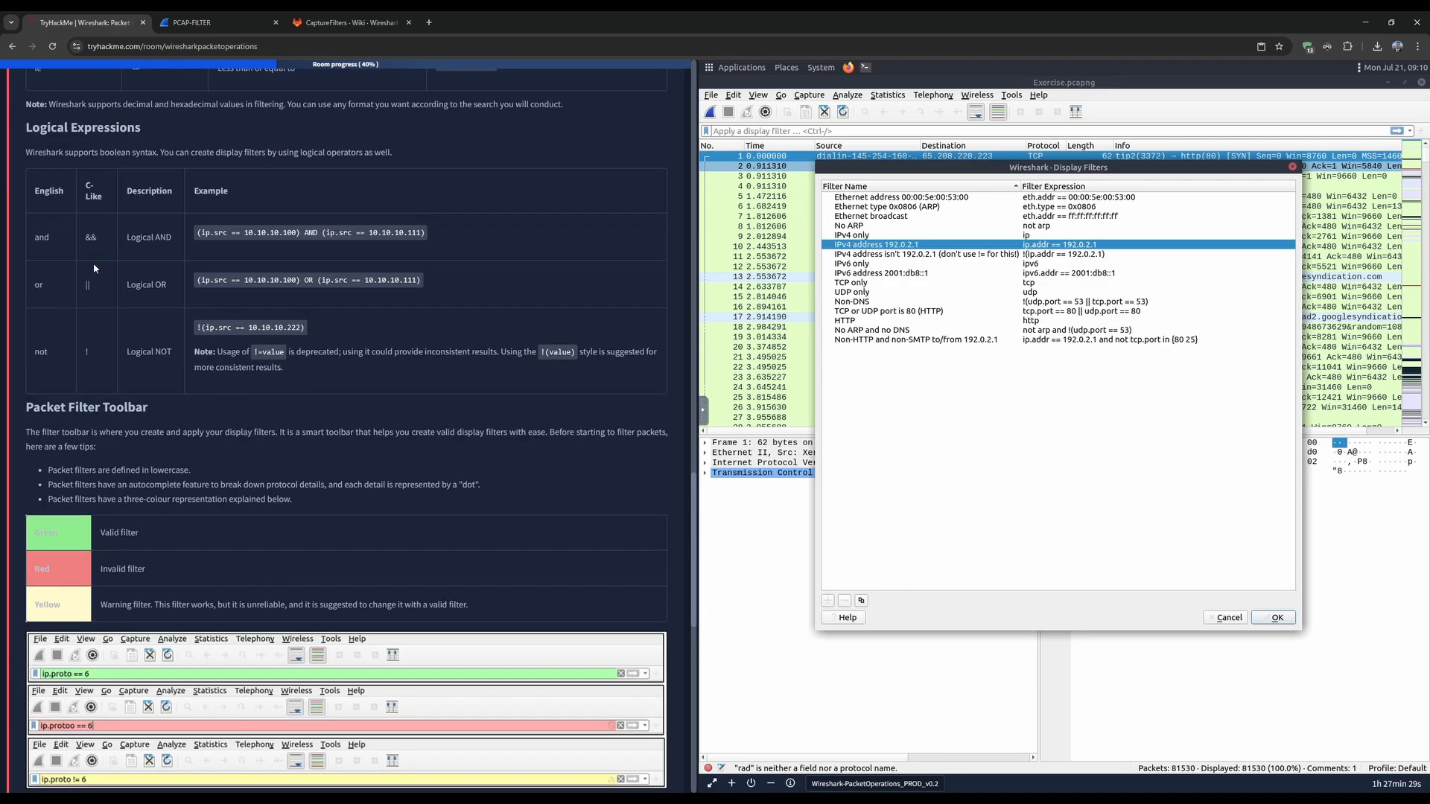
drag(54, 233, 36, 240)
click(59, 245)
drag(88, 239, 172, 237)
click(172, 237)
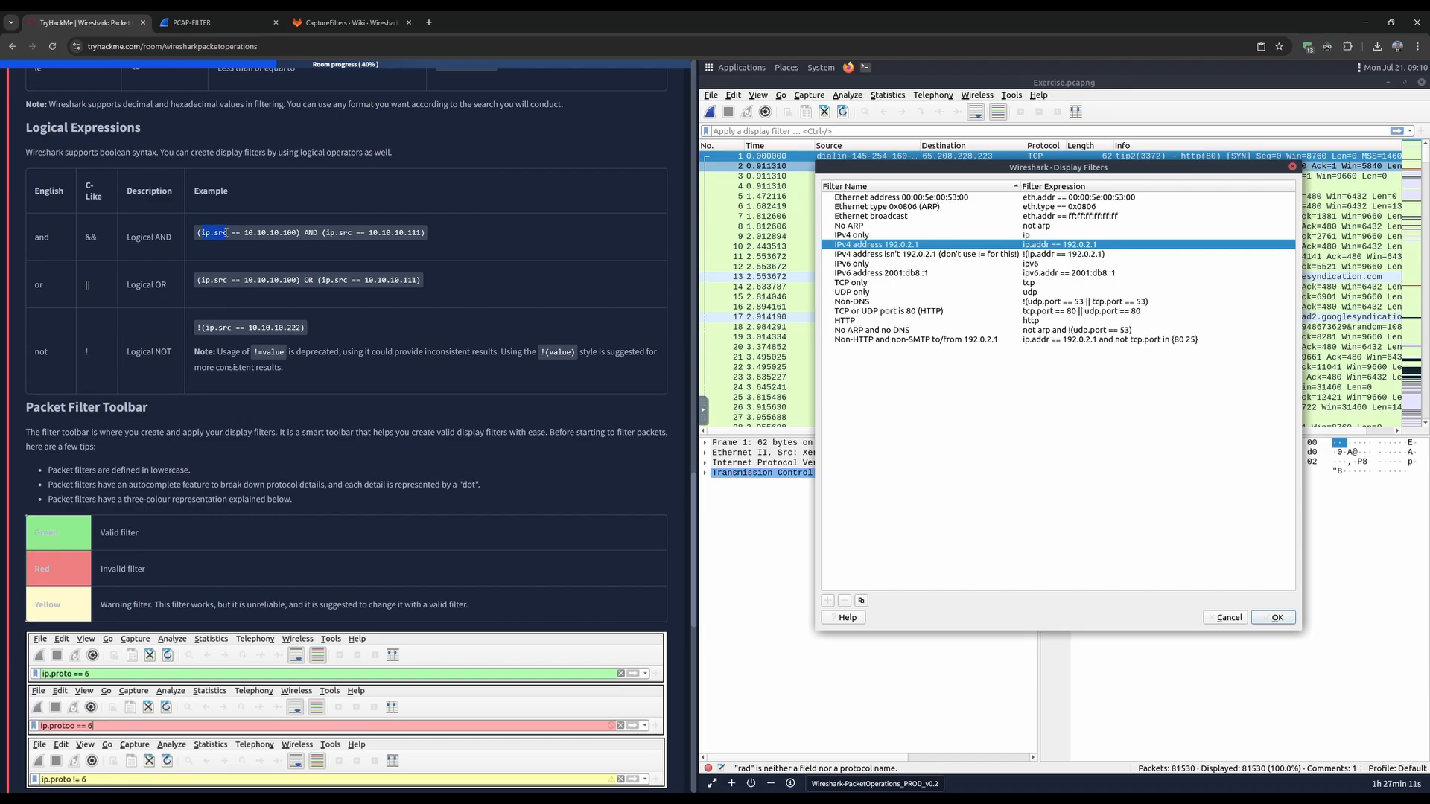
drag(245, 233, 421, 232)
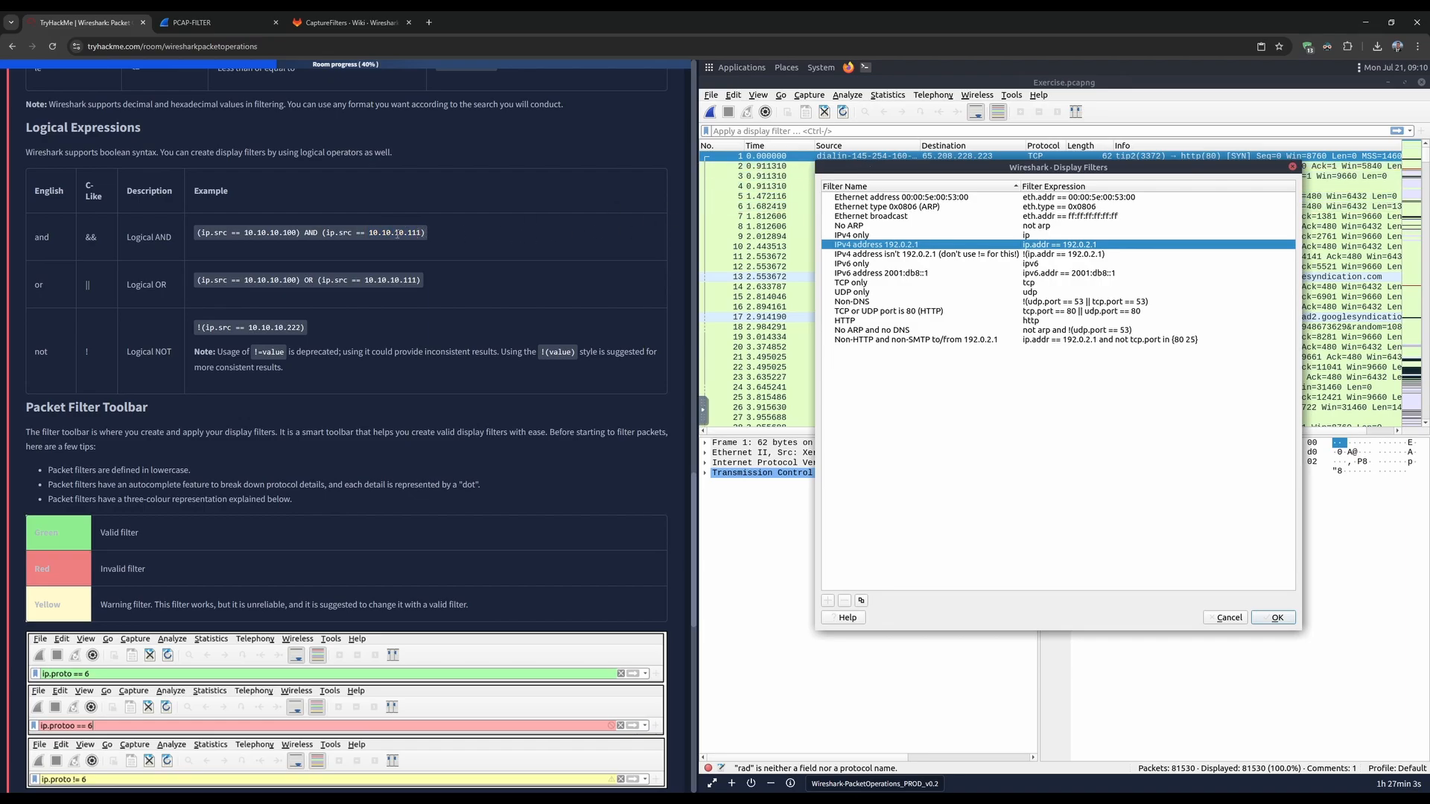
drag(370, 233, 422, 233)
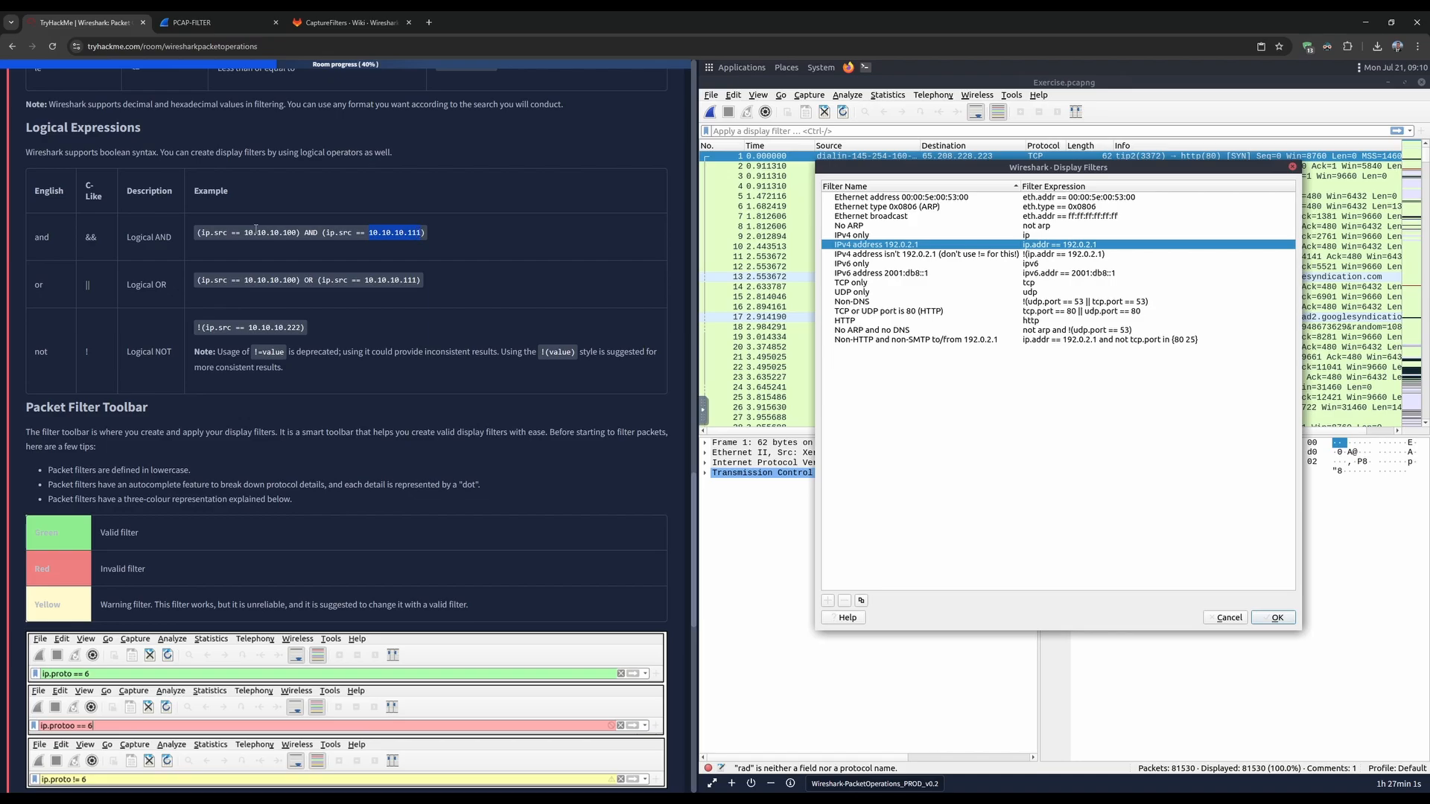
click(306, 232)
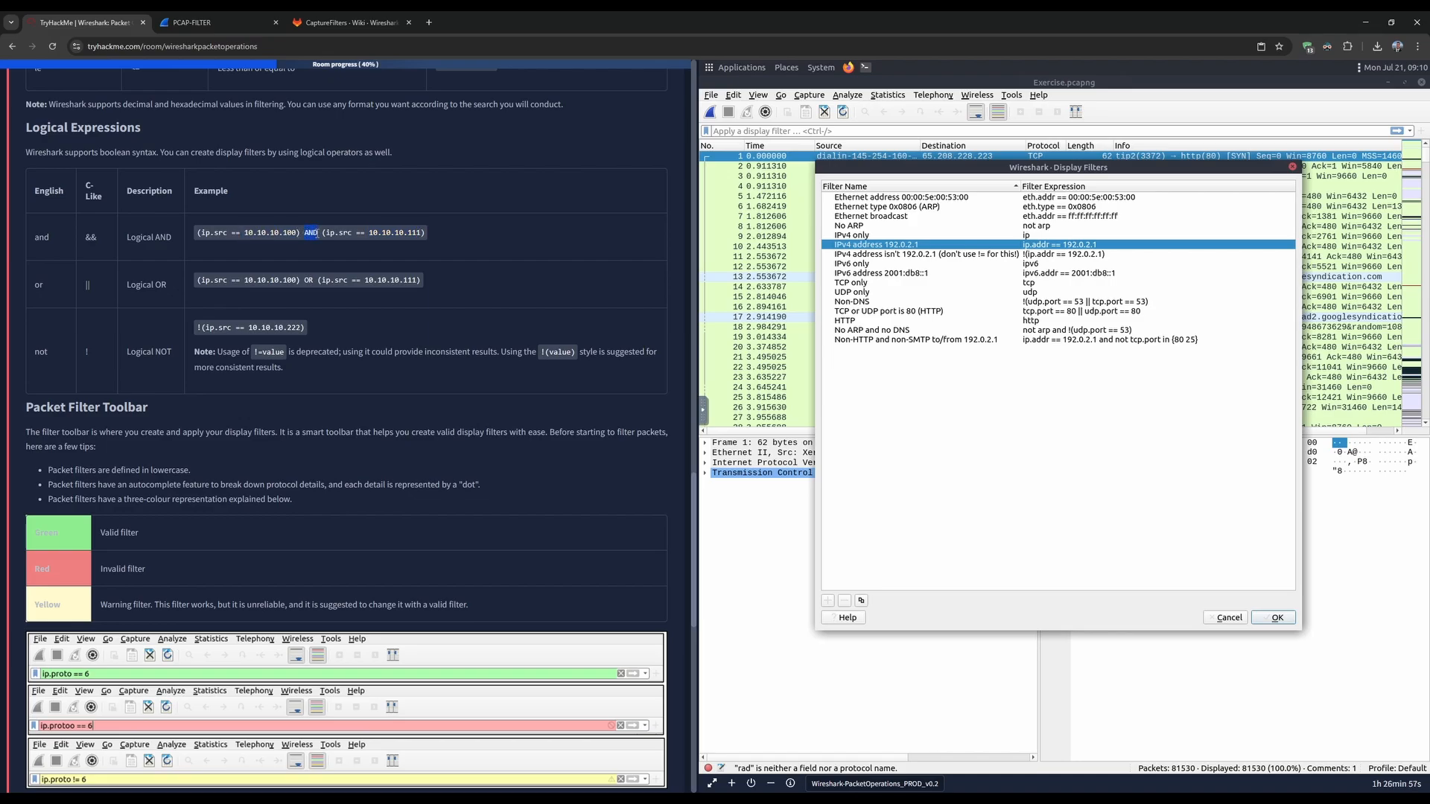
- Examine the Logical OR and Logical NOT examples, including the note comparing the !=value and !(value) styles
scroll(326, 243, down, 1)
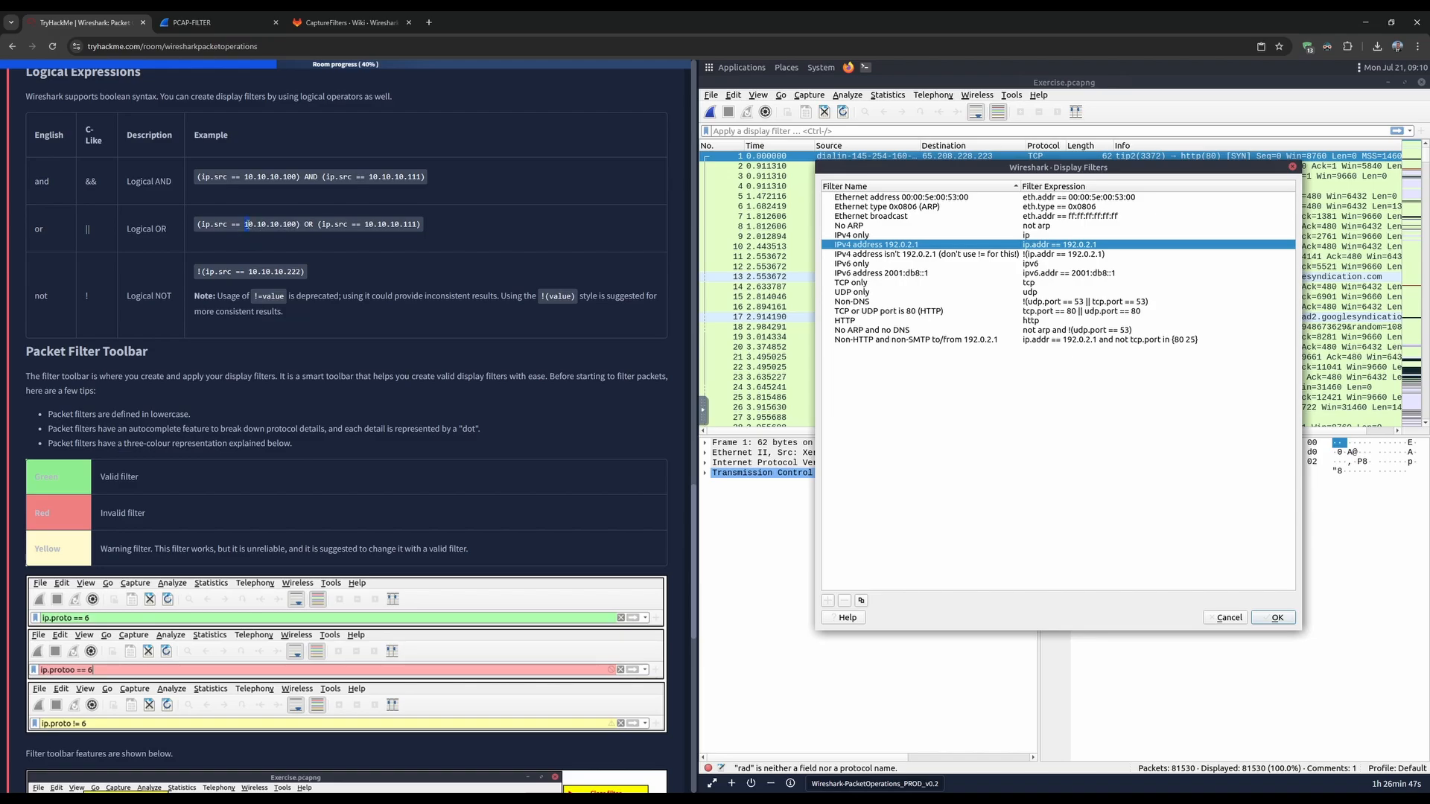
drag(287, 223, 296, 225)
drag(204, 271, 198, 271)
drag(289, 297, 634, 298)
click(505, 311)
click(545, 296)
click(463, 311)
click(297, 319)
mouse_move(201, 311)
mouse_down()
mouse_move(289, 315)
mouse_move(195, 313)
mouse_up()
click(207, 316)
mouse_move(200, 271)
mouse_down()
mouse_move(170, 296)
mouse_move(198, 271)
mouse_up()
drag(237, 271, 301, 273)
- Read the Packet Filter Toolbar introduction and its tips on lowercase filters, autocomplete and three-colour representation
scroll(337, 317, down, 2)
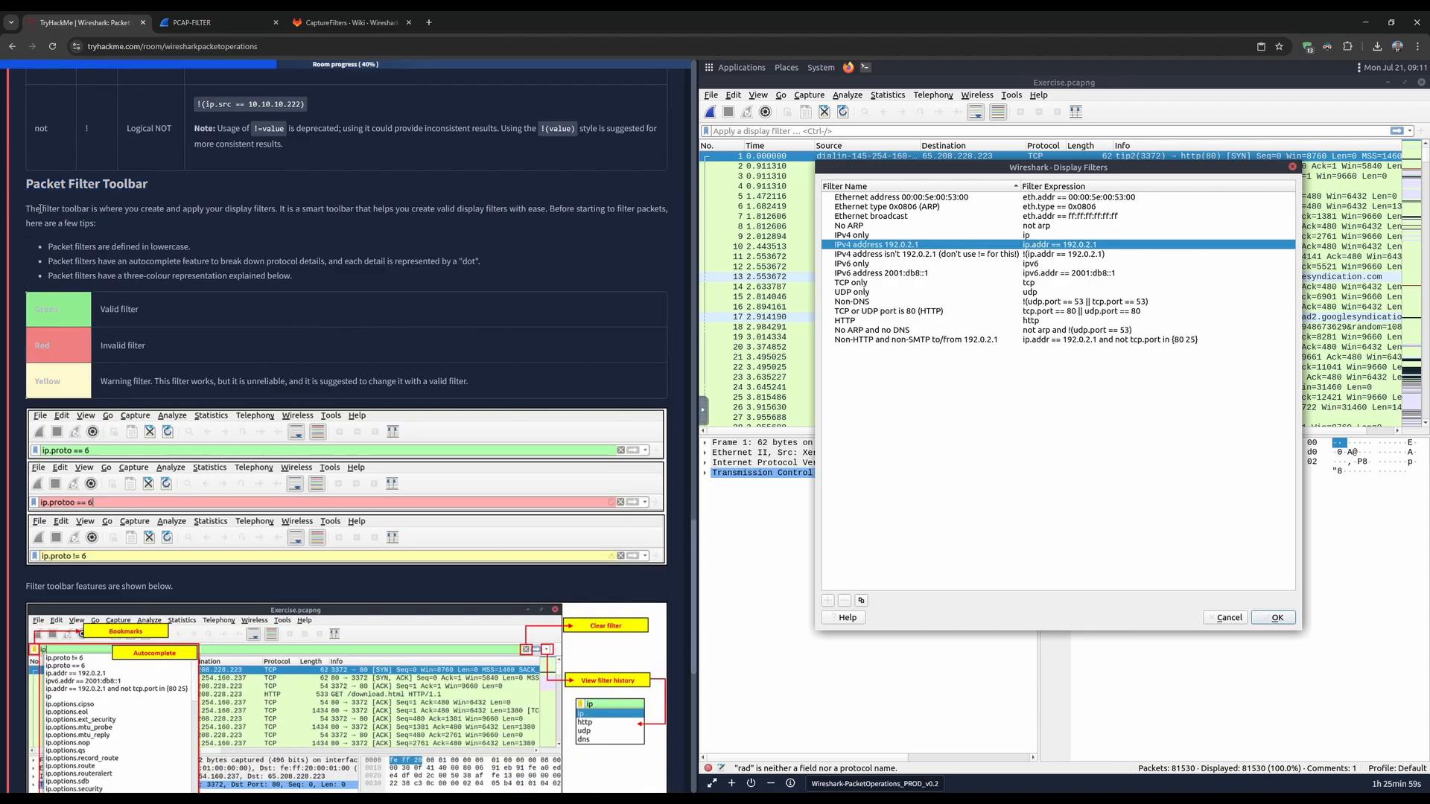
drag(27, 209, 106, 212)
click(119, 219)
drag(51, 246, 194, 246)
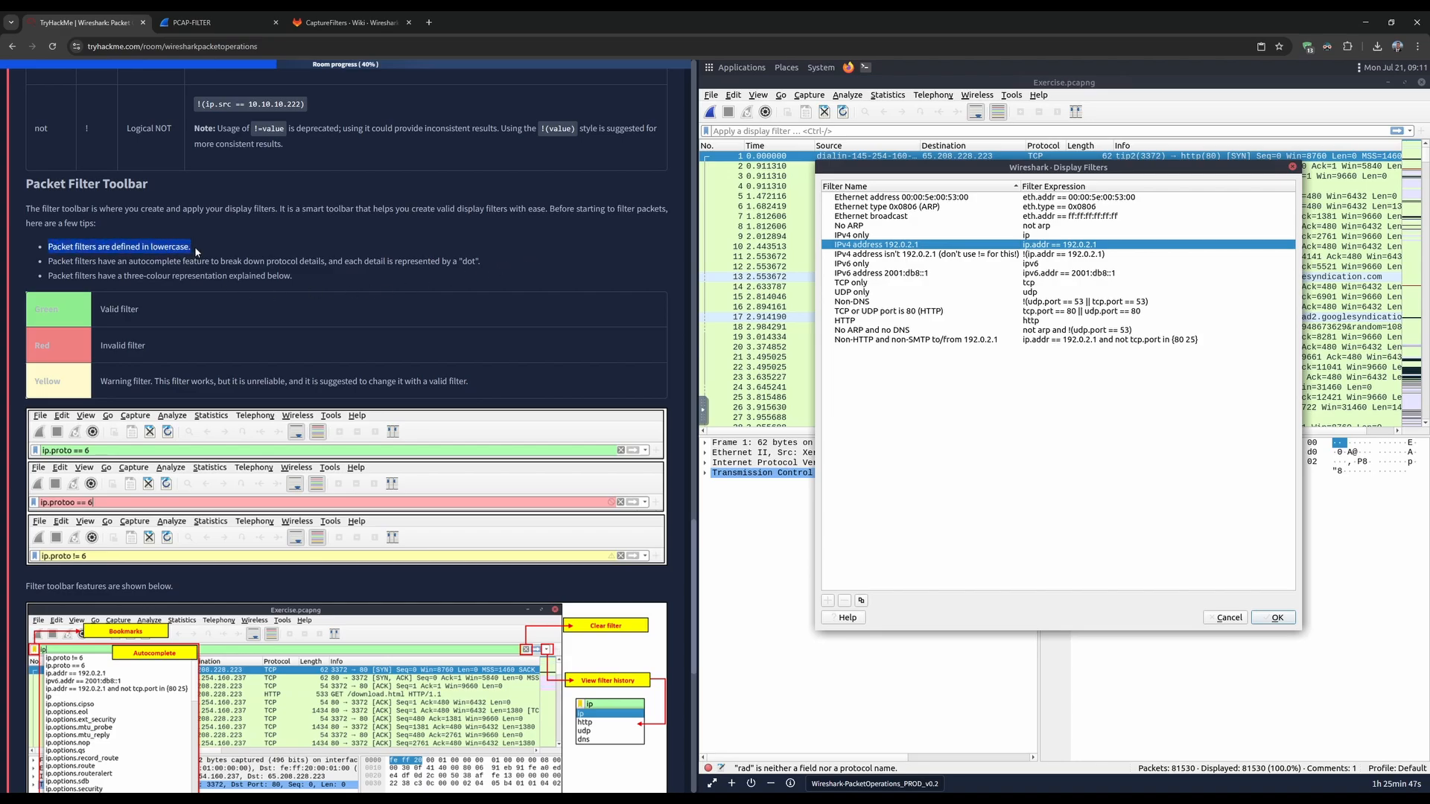
click(194, 246)
drag(50, 260, 460, 263)
click(456, 265)
drag(52, 277, 232, 277)
click(307, 275)
- Study the green, red and yellow filter meanings and the matching ip.proto toolbar examples
drag(34, 314, 142, 311)
drag(34, 346, 155, 342)
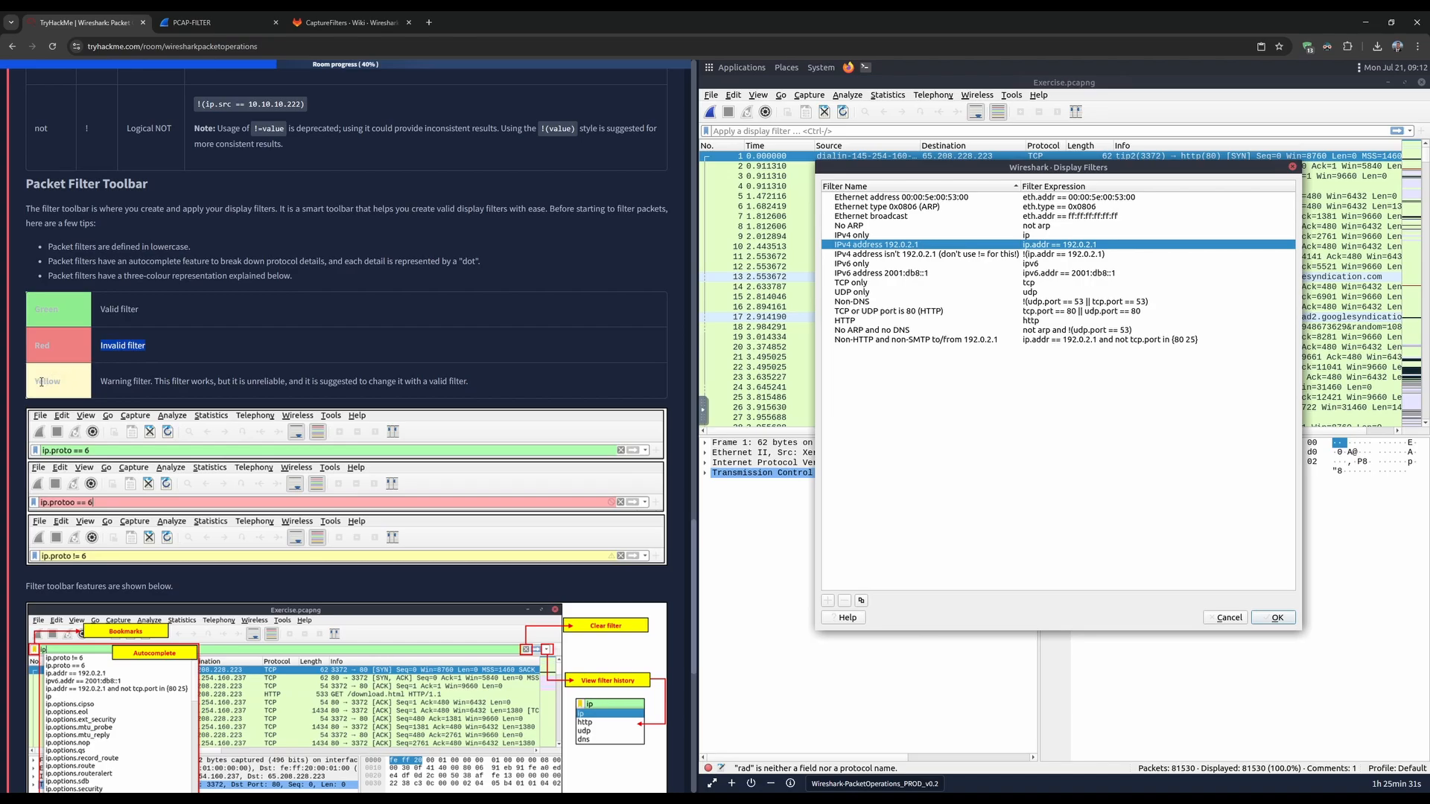
drag(37, 381, 204, 386)
click(225, 386)
drag(492, 388, 404, 389)
click(404, 389)
scroll(405, 389, down, 3)
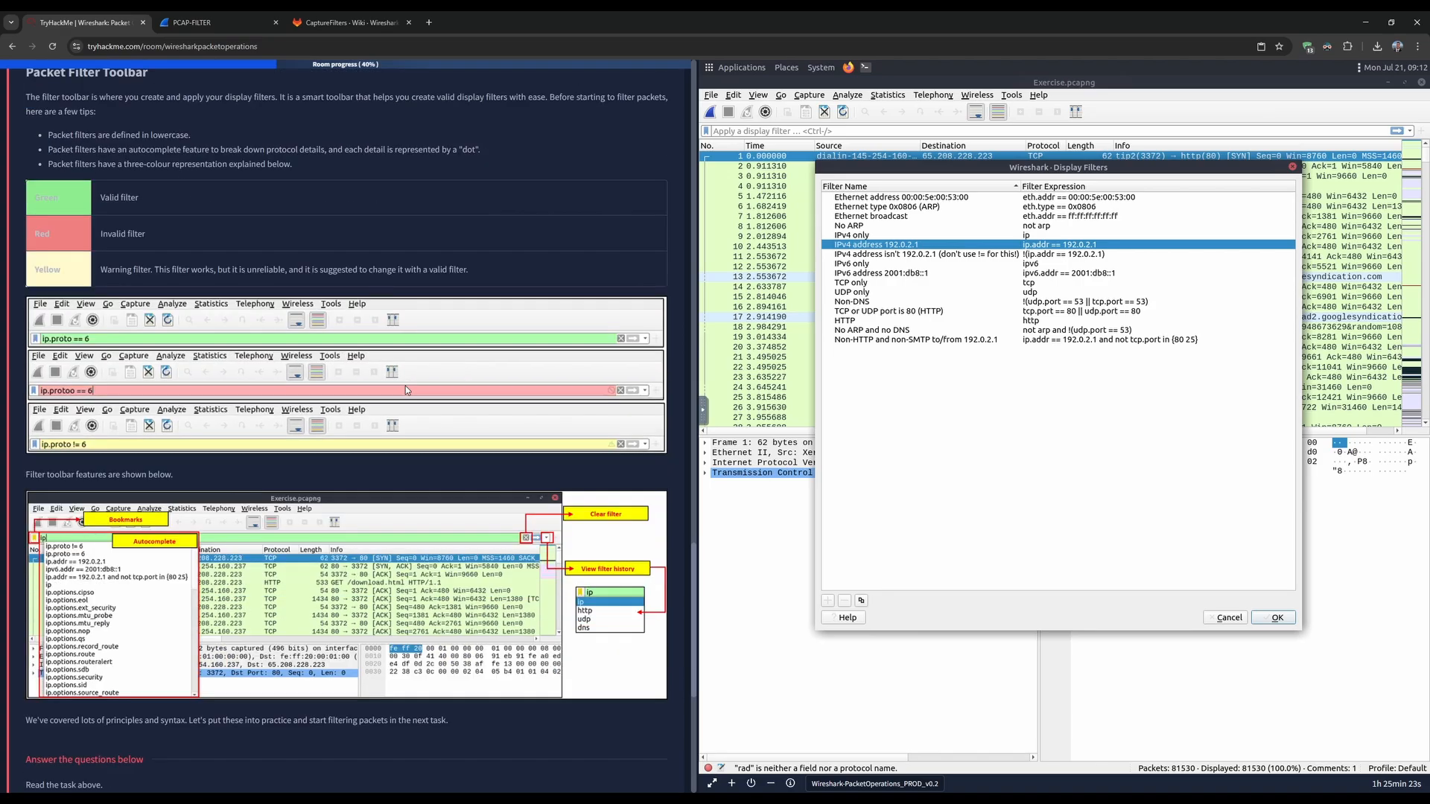
scroll(405, 386, down, 1)
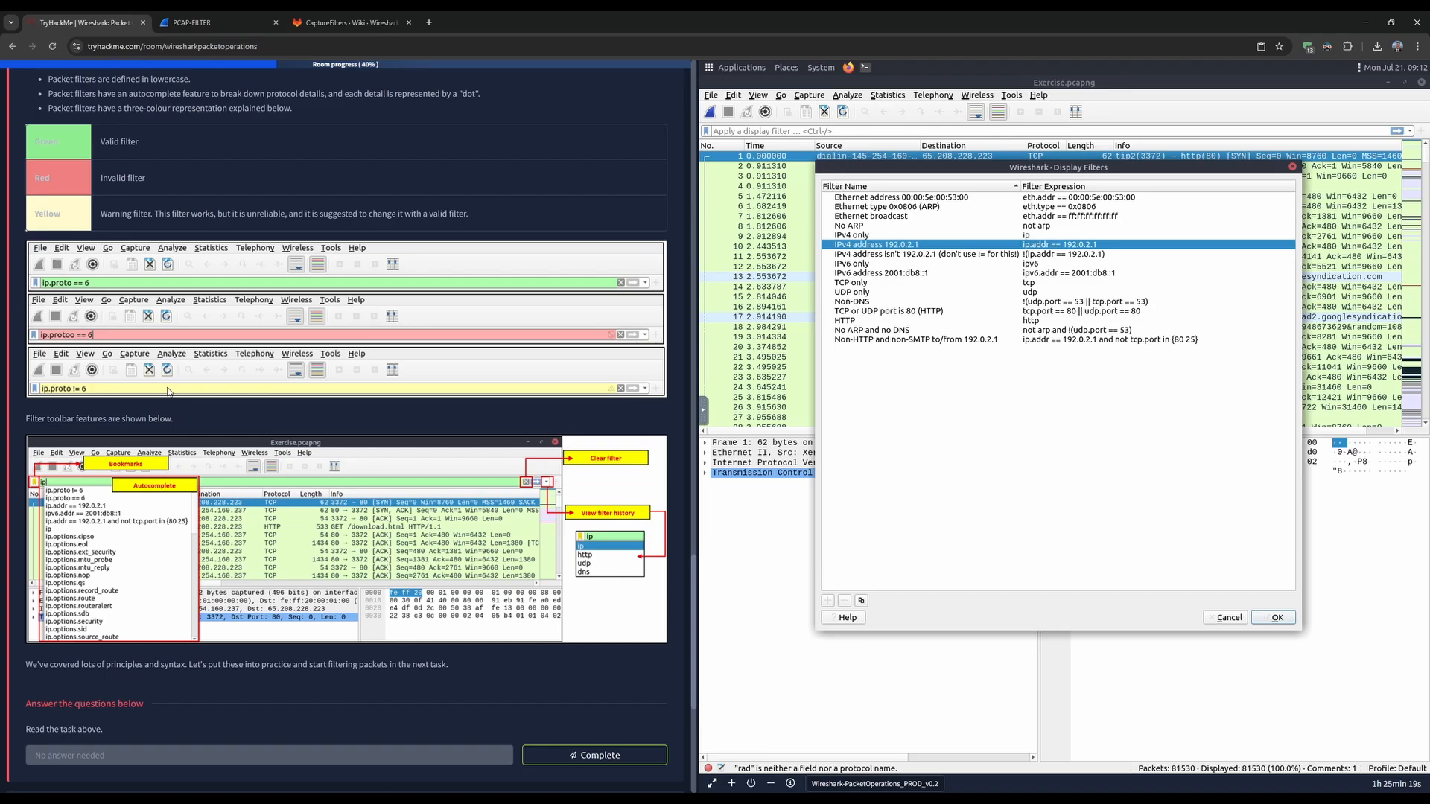
- Review the filter toolbar features figure and inspect the display filter bookmarks in Wireshark, closing the list again
scroll(168, 391, down, 2)
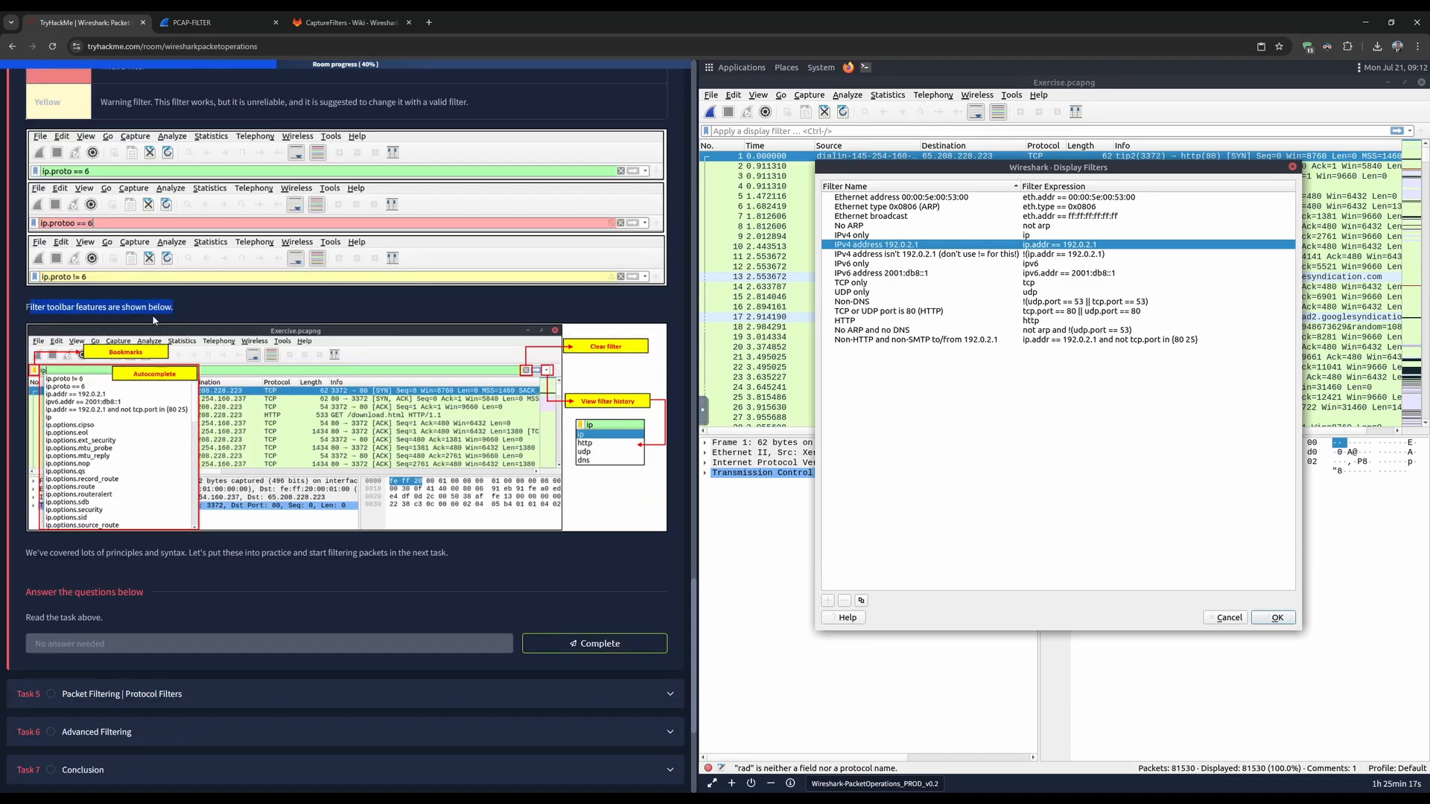
scroll(189, 317, down, 1)
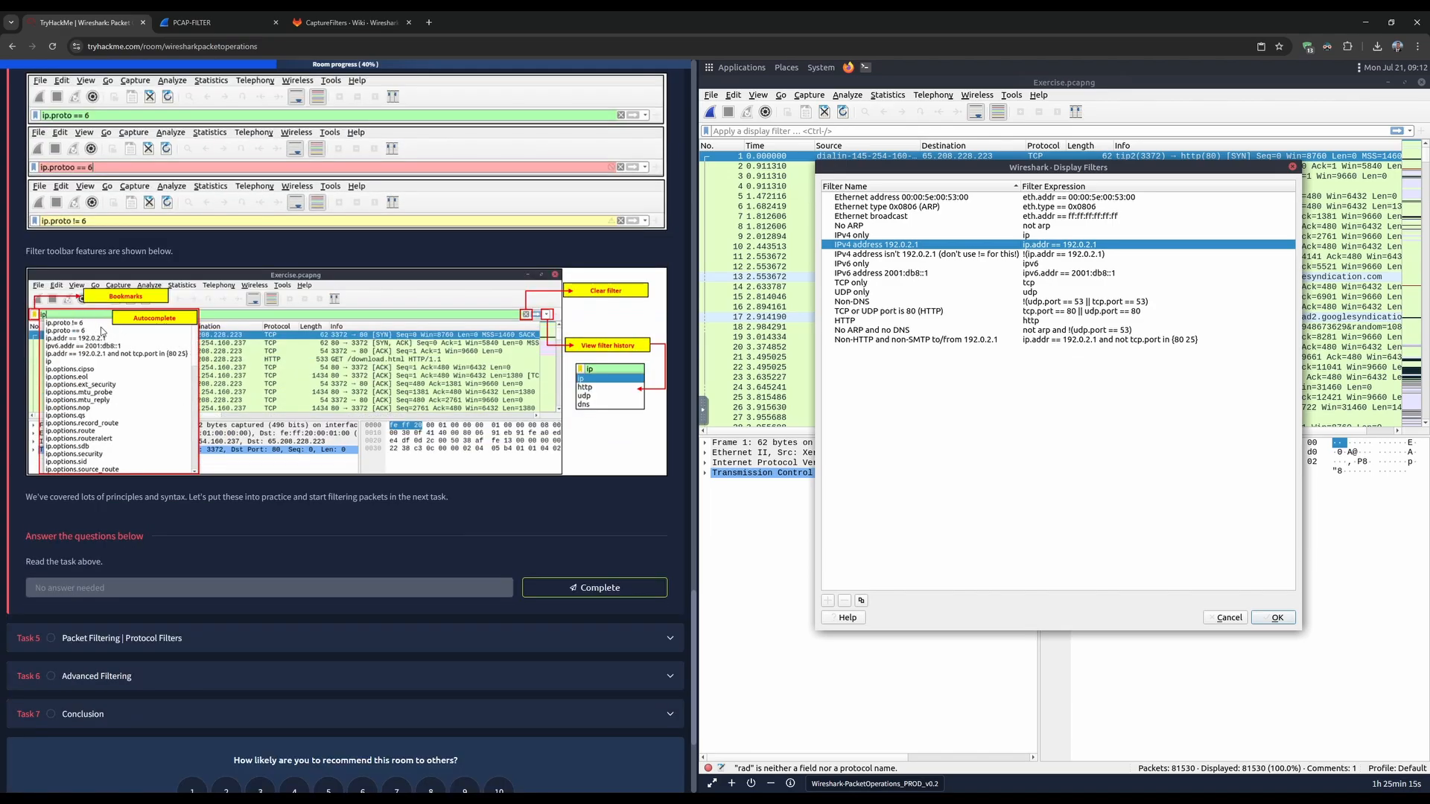
click(706, 131)
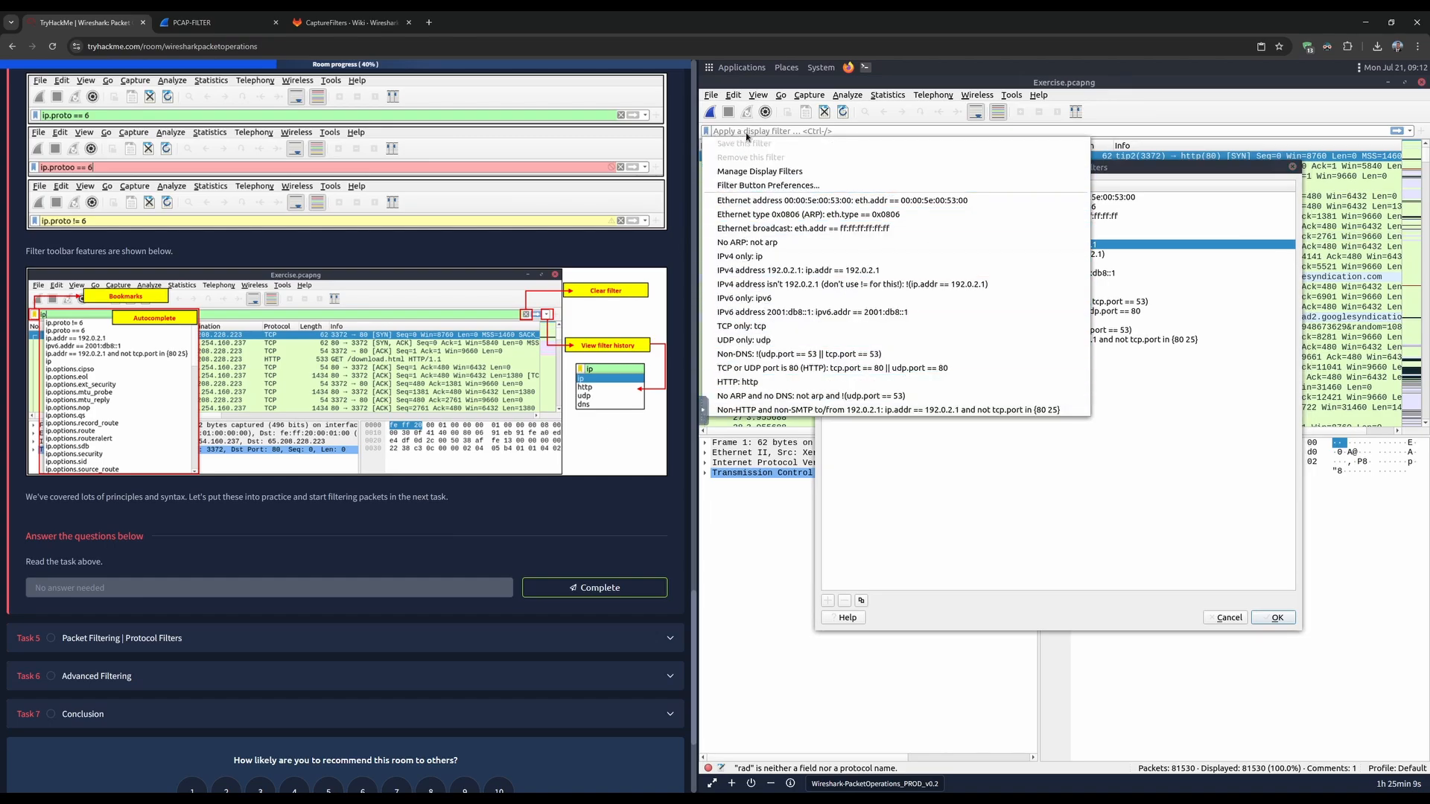
click(746, 133)
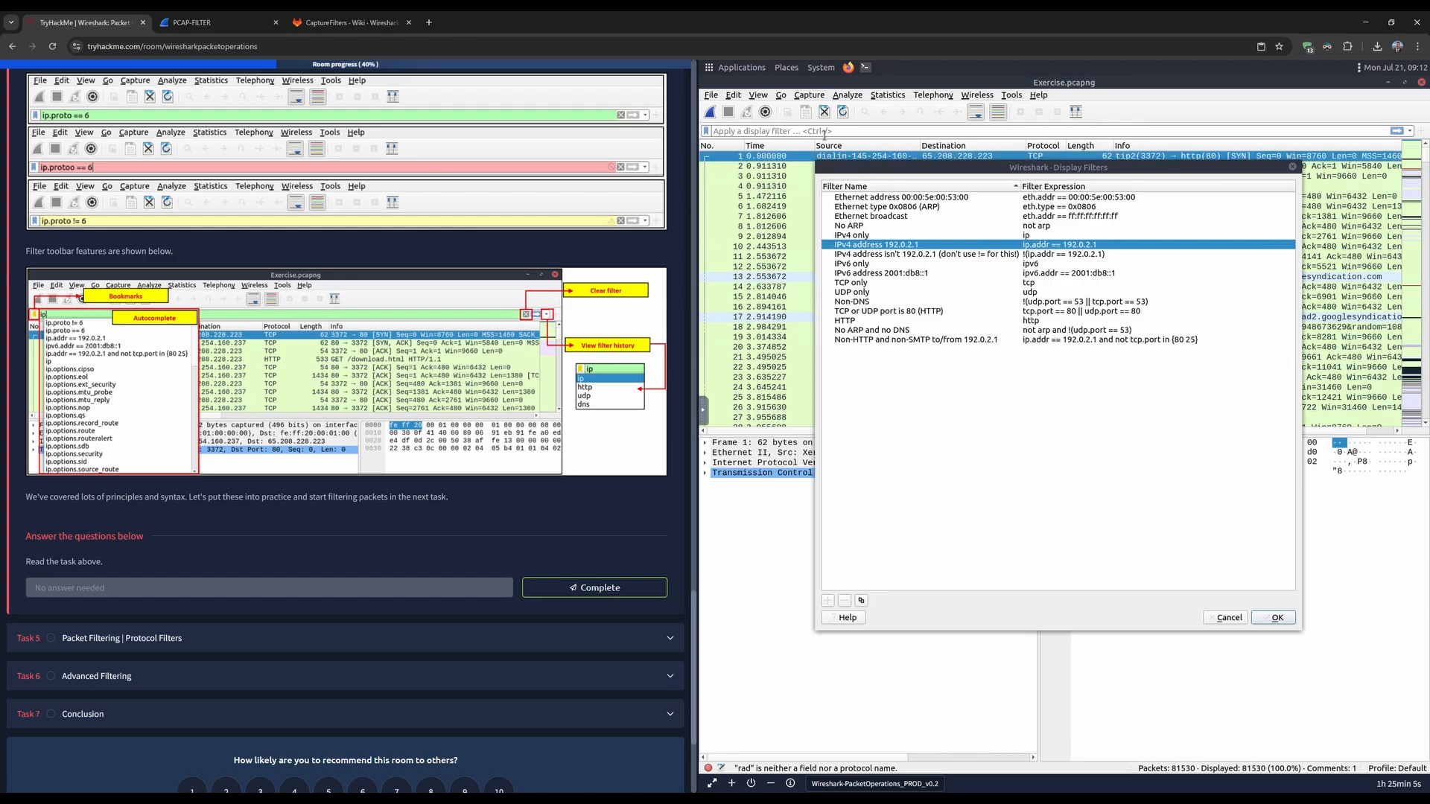
- Enter ip as the display filter without applying it, browsing the autocomplete suggestions and checking the filter history
text(i)
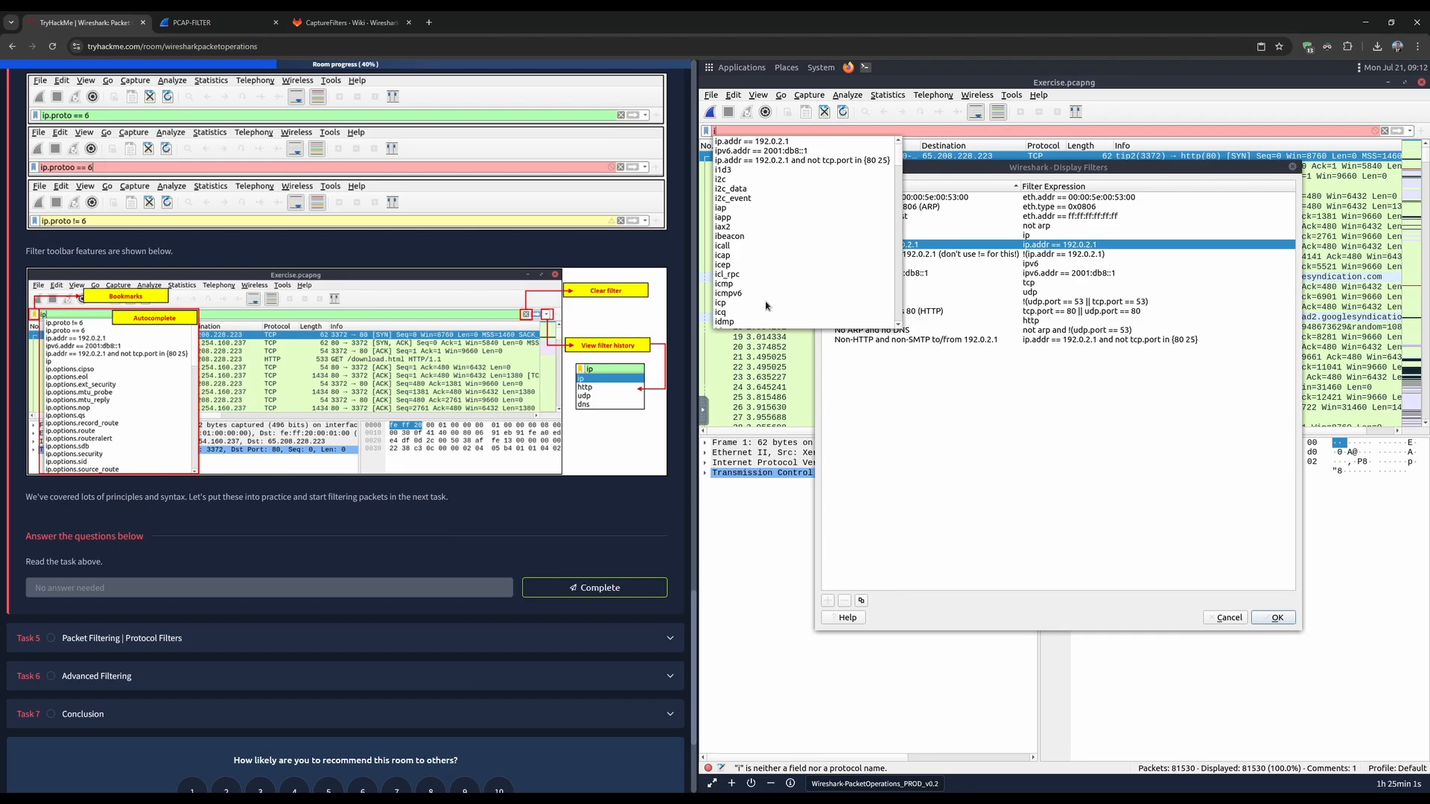
scroll(829, 256, down, 10)
scroll(829, 256, up, 10)
text(p)
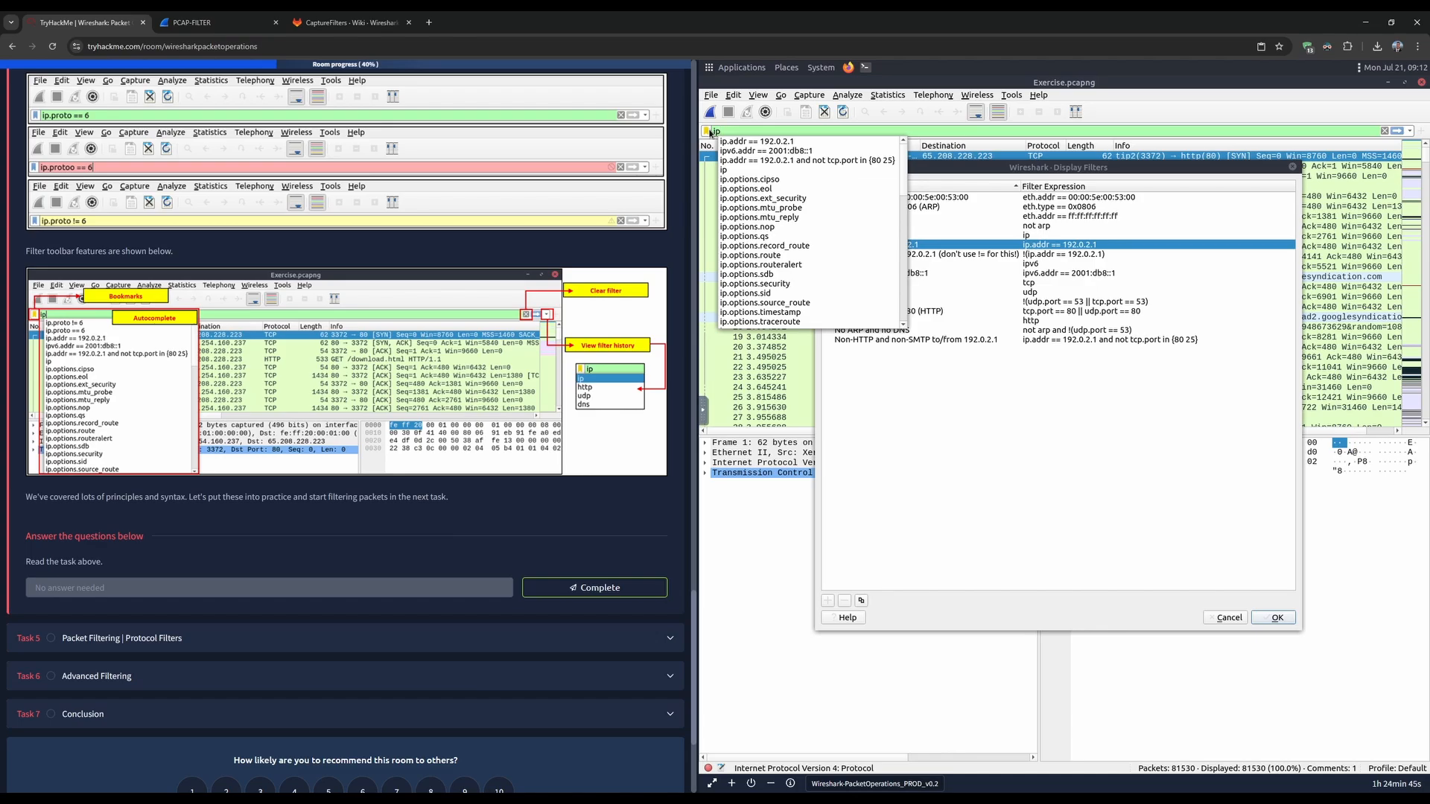
click(1412, 133)
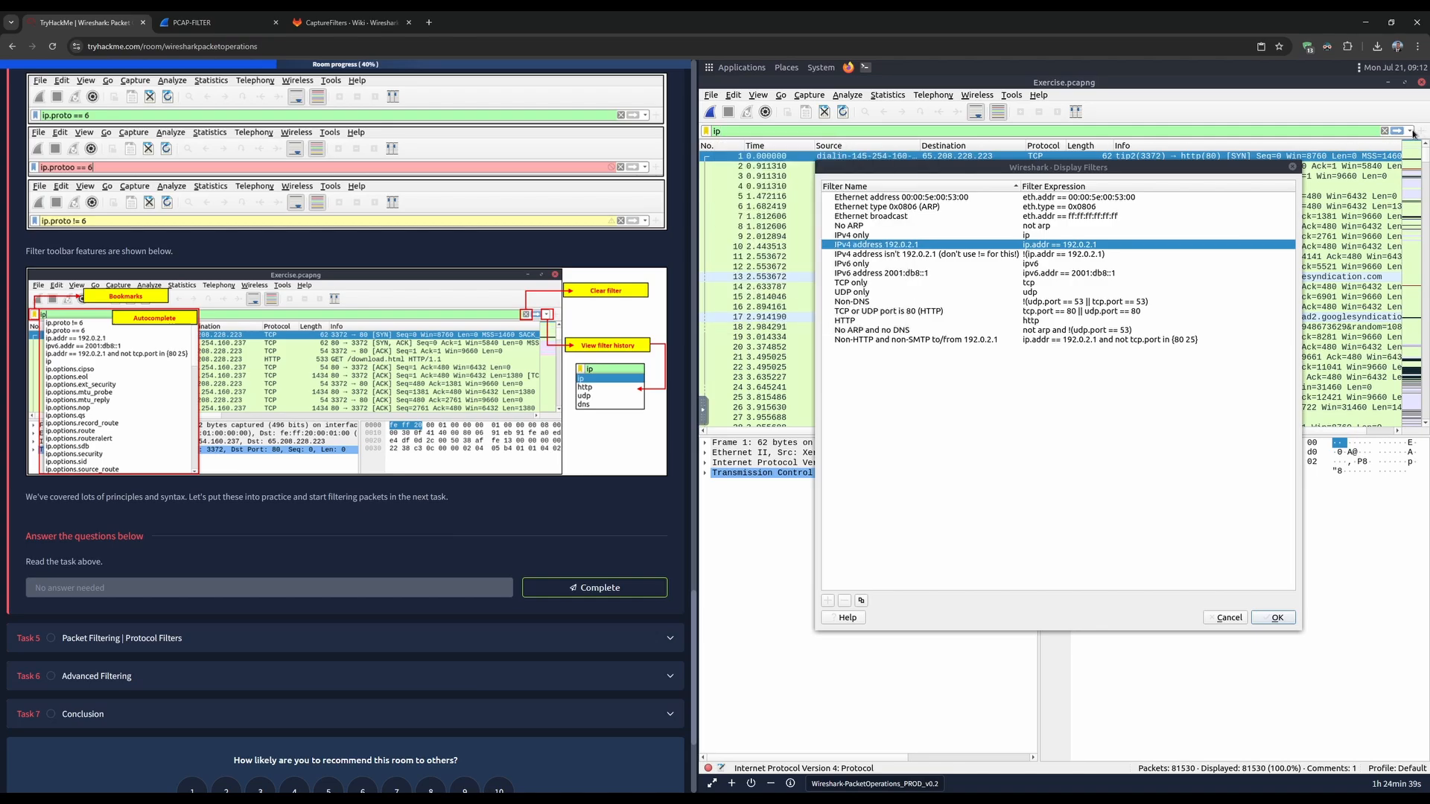
click(1412, 132)
click(1412, 133)
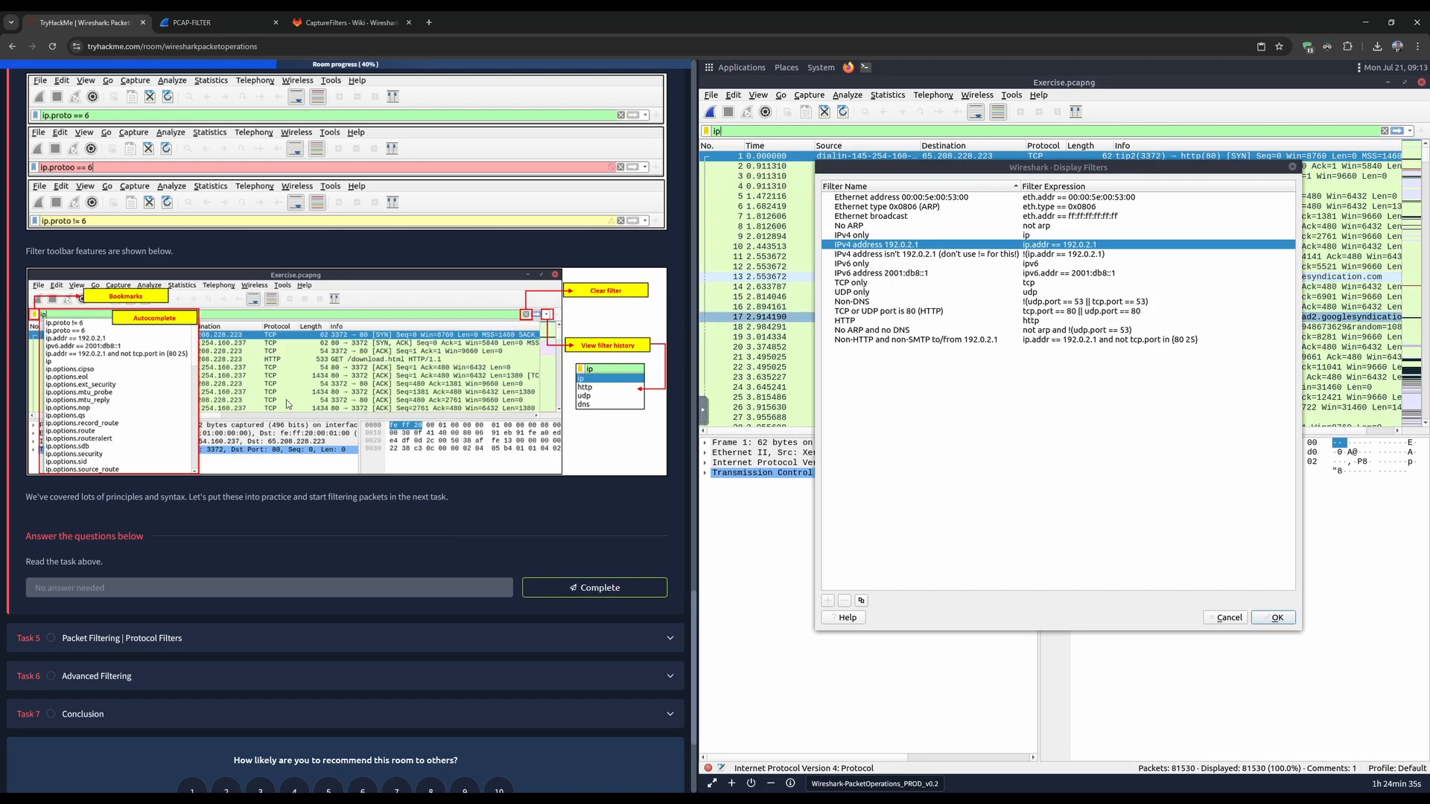
- Read Task 4's closing line and submit its "Read the task above" question as complete
scroll(44, 381, down, 2)
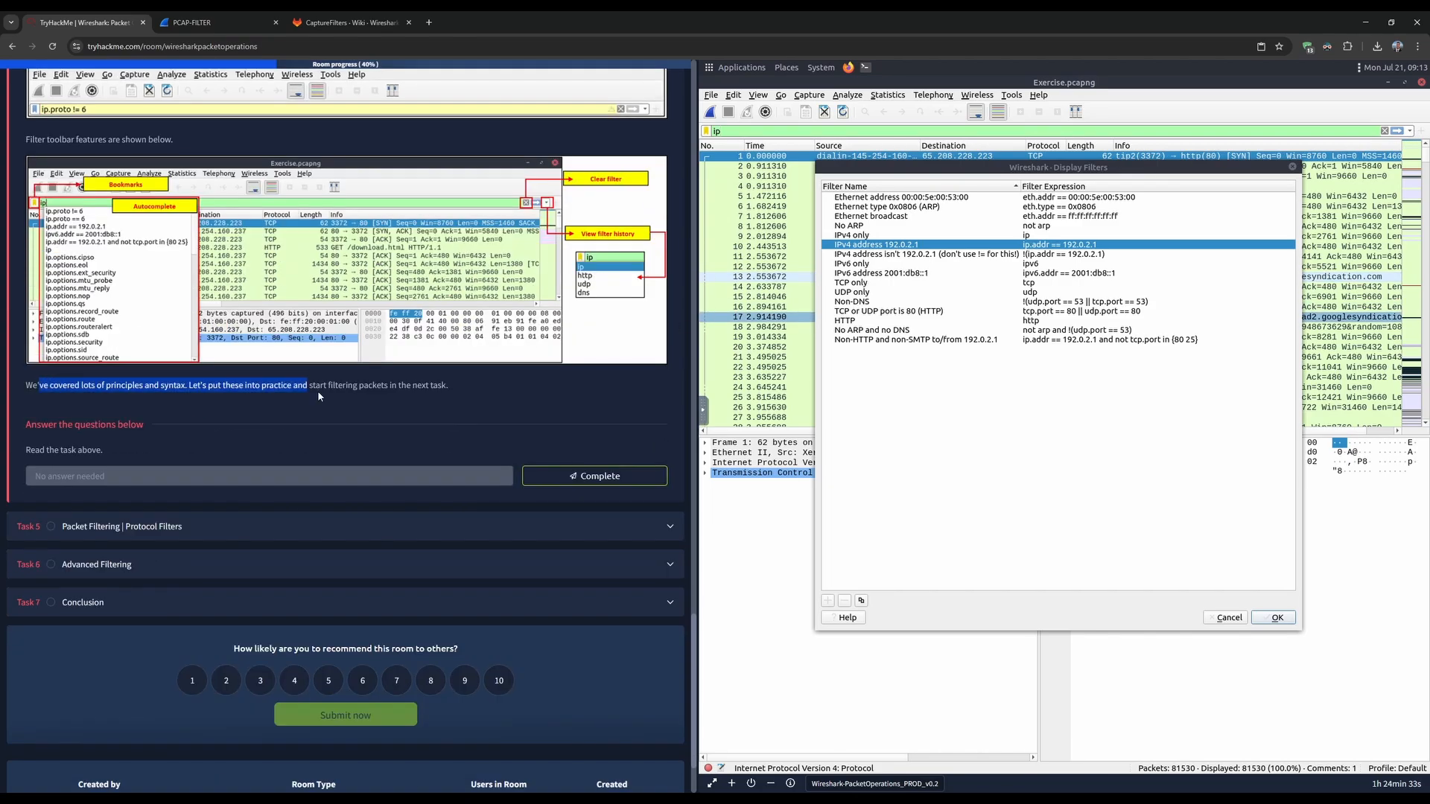
click(594, 476)
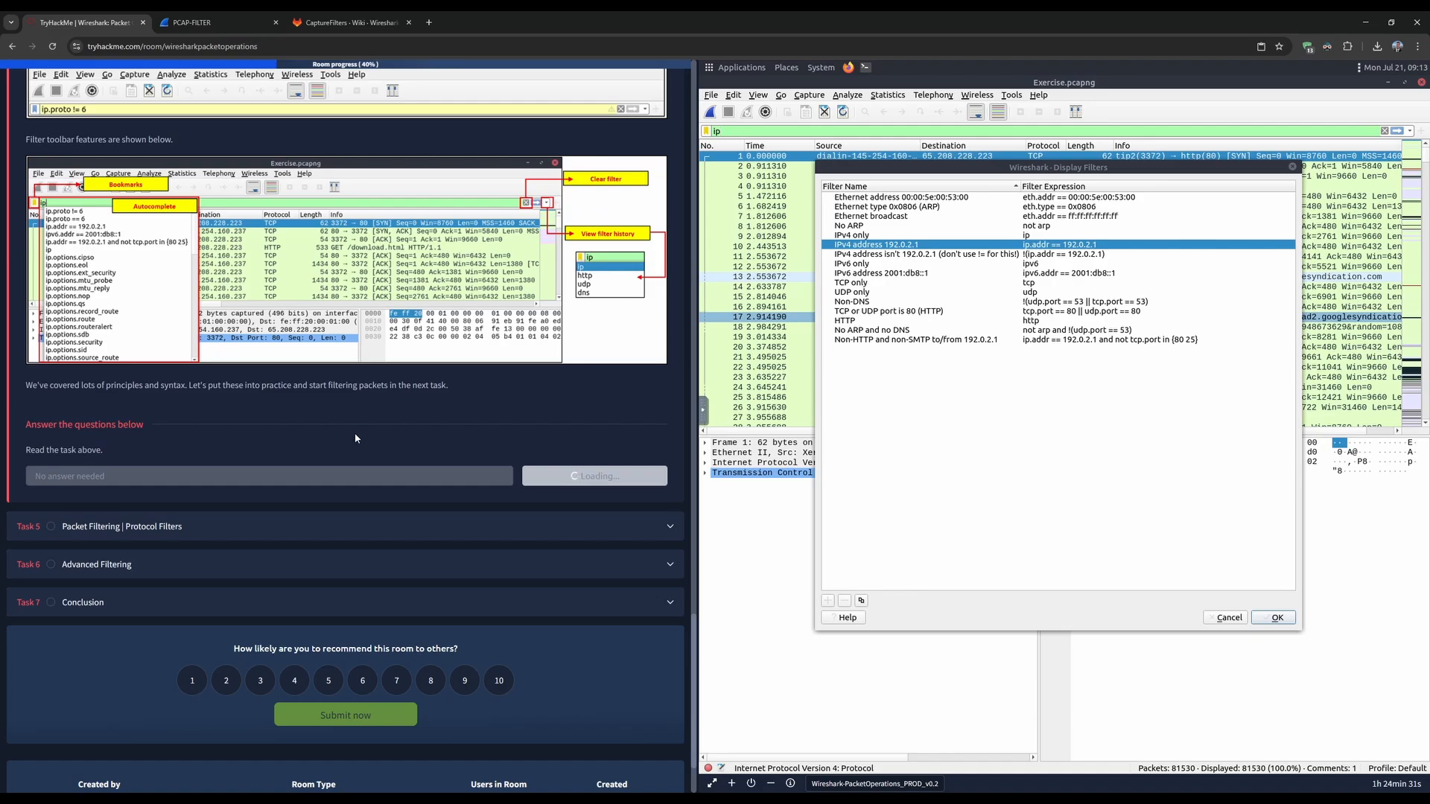
- Dismiss the Display Filters dialog in Wireshark and open Task 5, Packet Filtering | Protocol Filters
click(928, 563)
key(Escape)
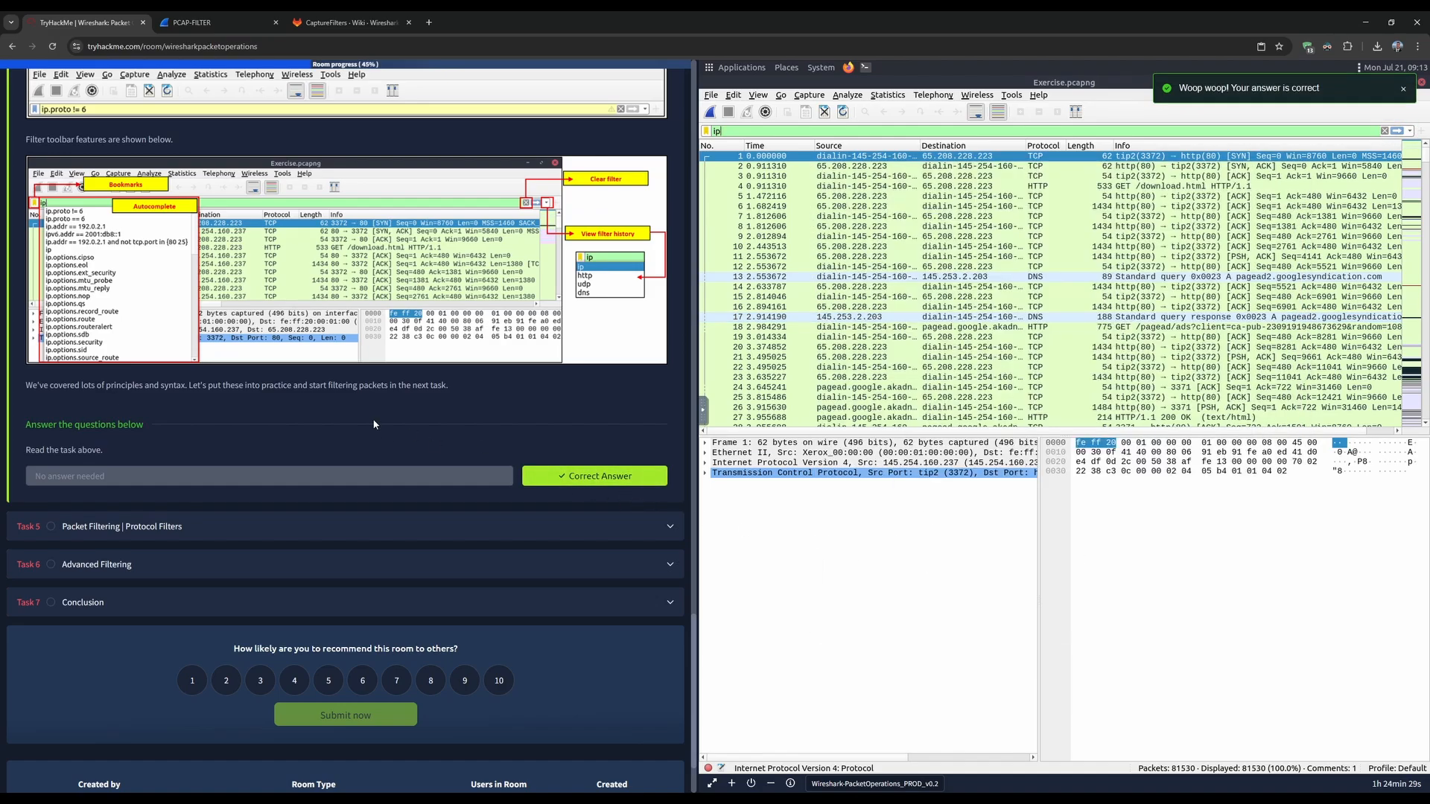
click(193, 529)
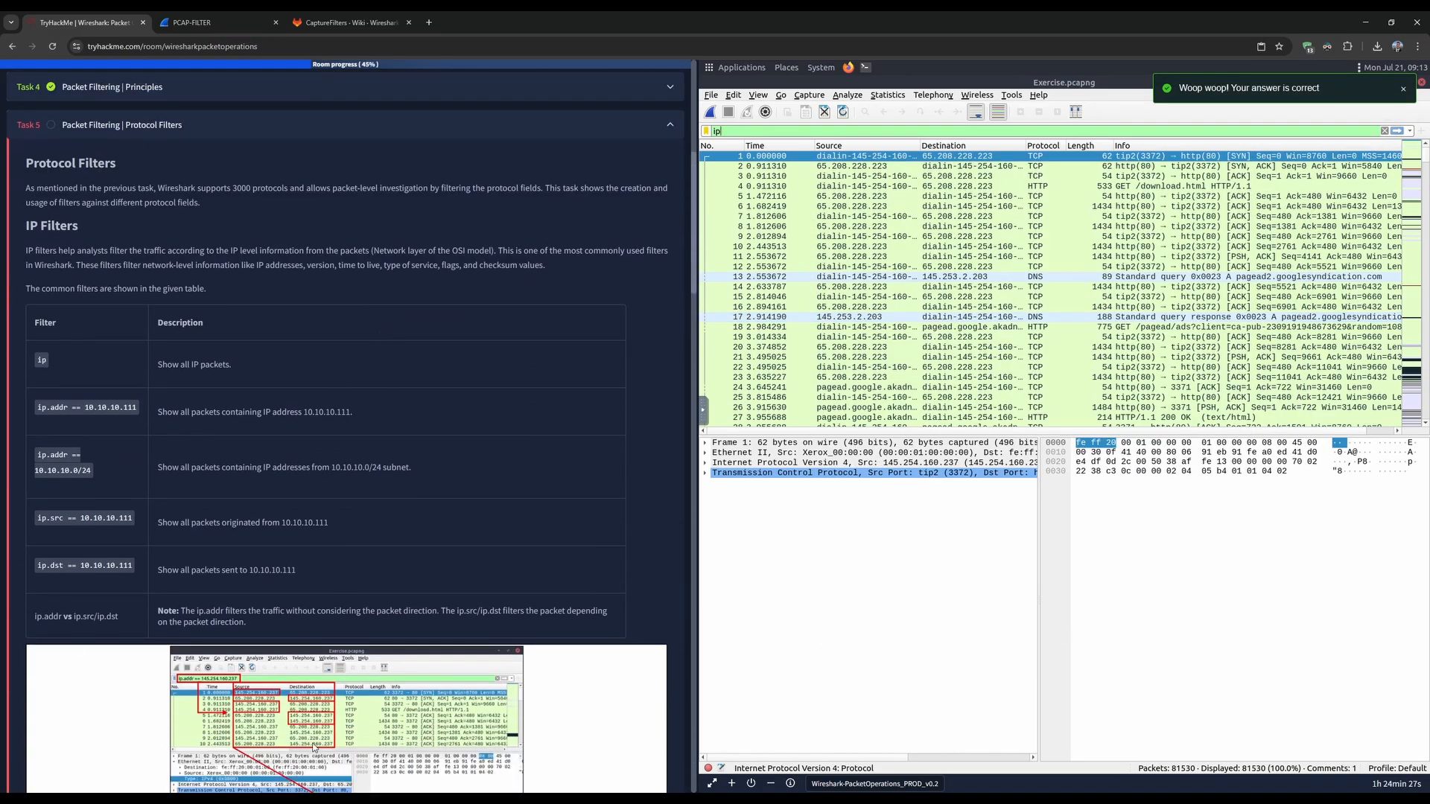
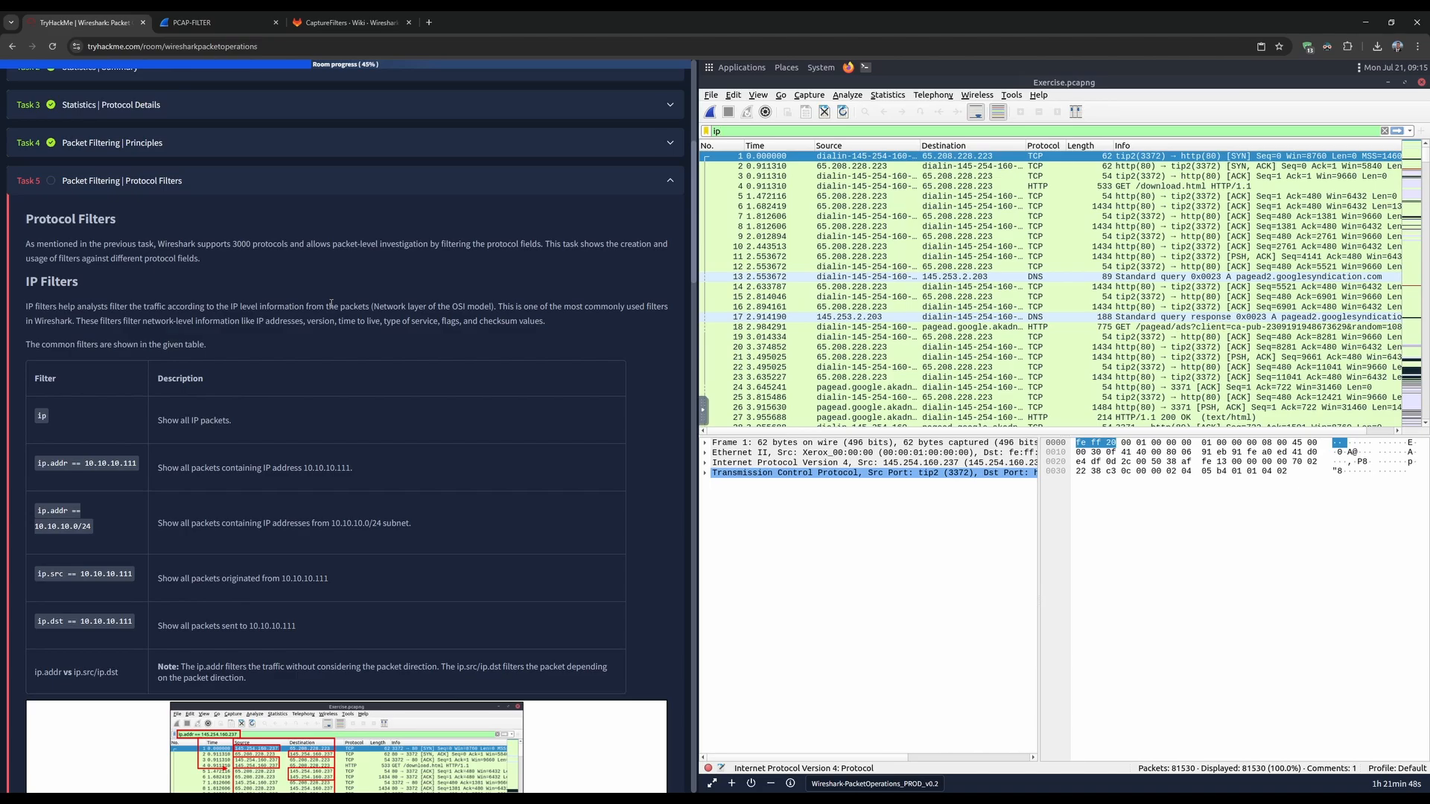
- Read the IP Filters introduction and the table rows for ip and ip.addr == 10.10.10.111
scroll(331, 304, down, 3)
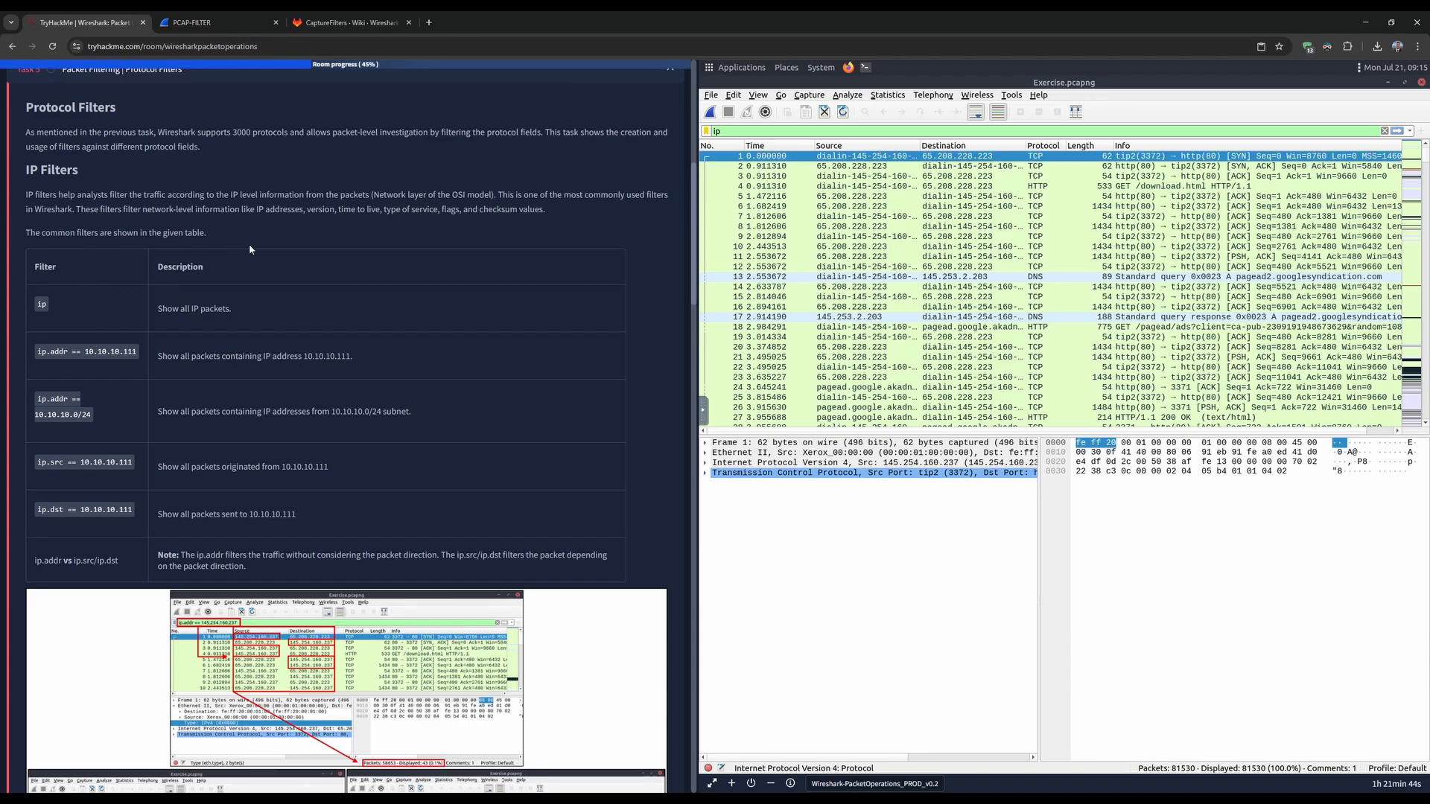
scroll(259, 252, down, 1)
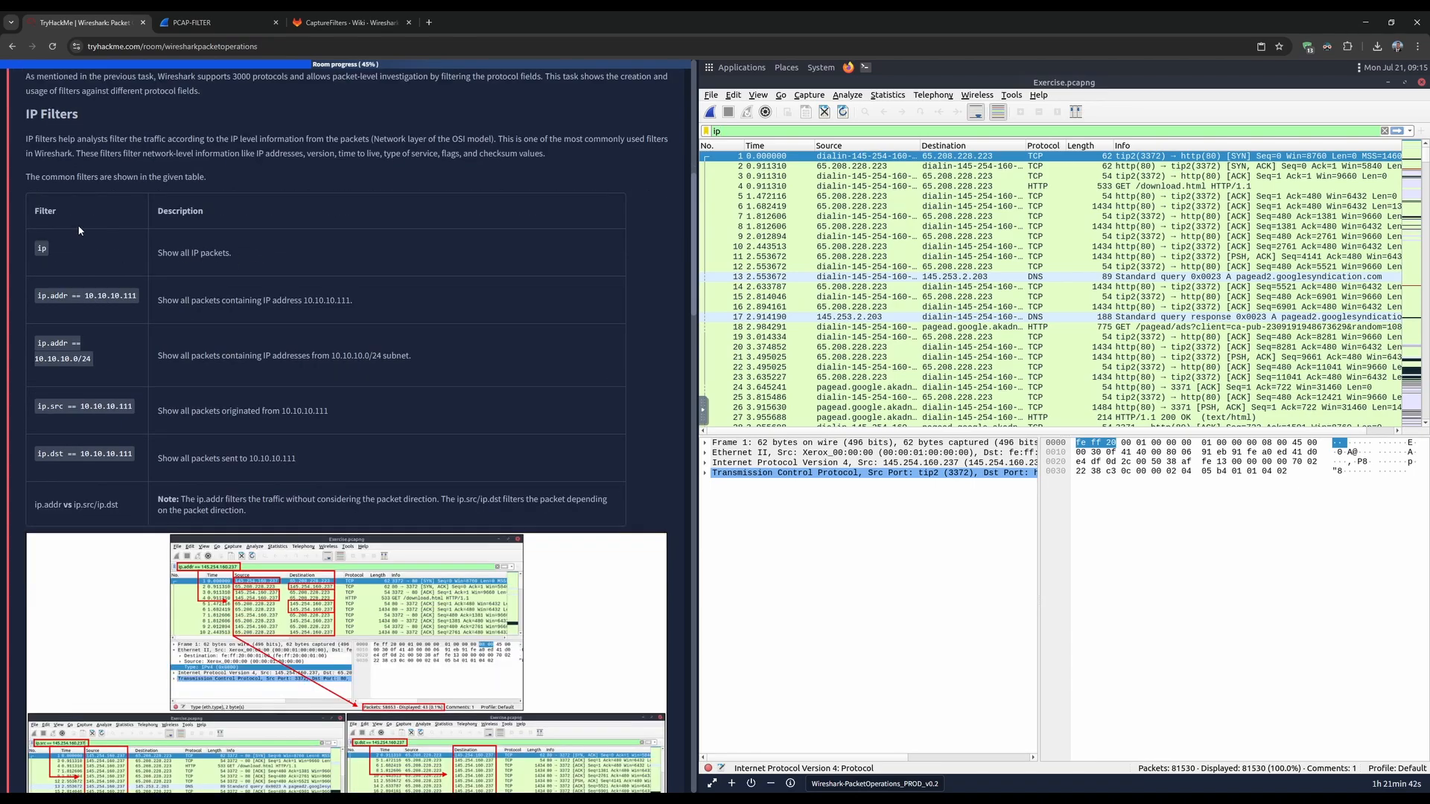
scroll(80, 226, down, 1)
double_click(39, 194)
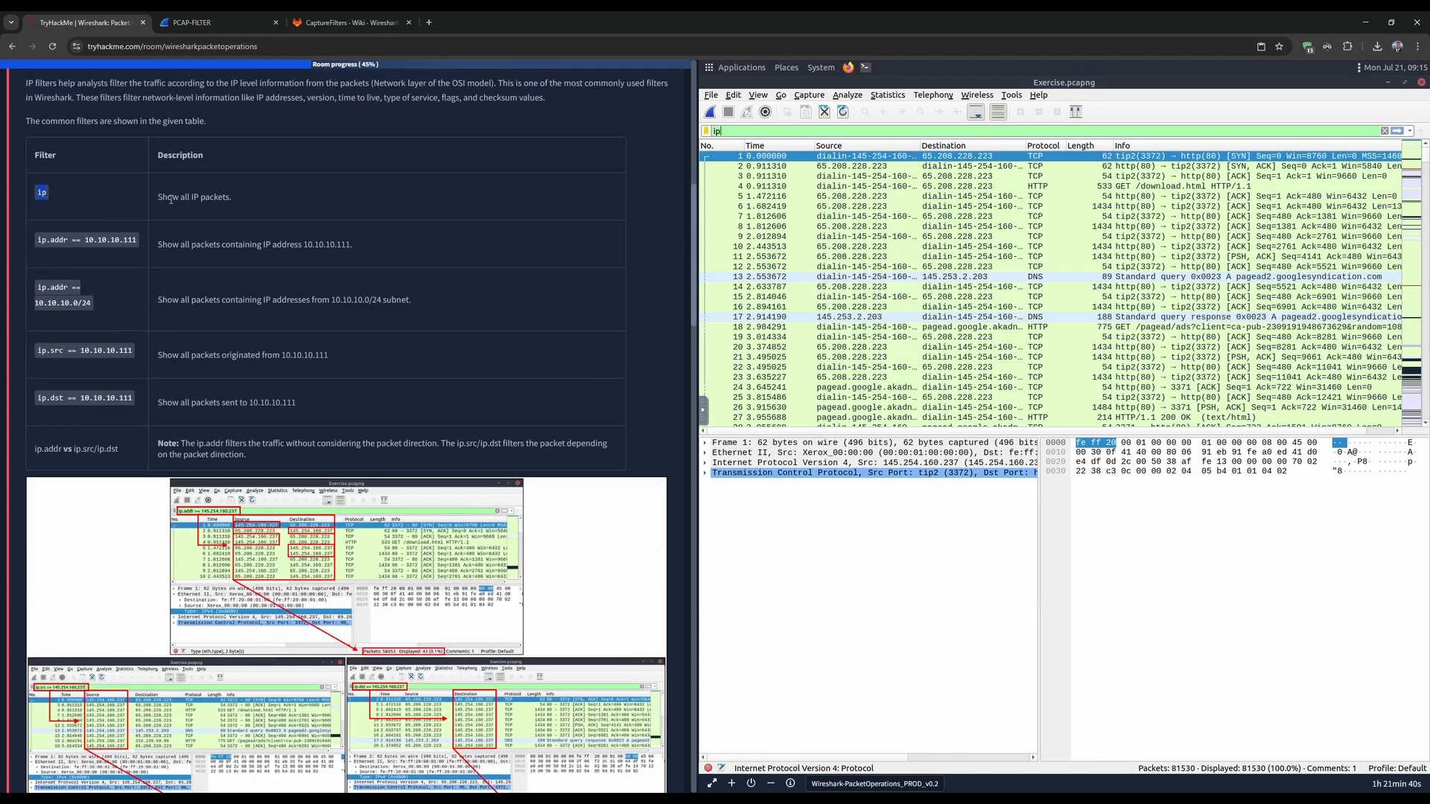
mouse_move(158, 199)
mouse_down()
mouse_move(253, 199)
mouse_move(158, 200)
mouse_up()
click(158, 203)
drag(185, 246, 308, 246)
click(306, 246)
- Study the ip.addr == 10.10.10.0/24 subnet filter and its description in the IP filters table
scroll(122, 298, down, 1)
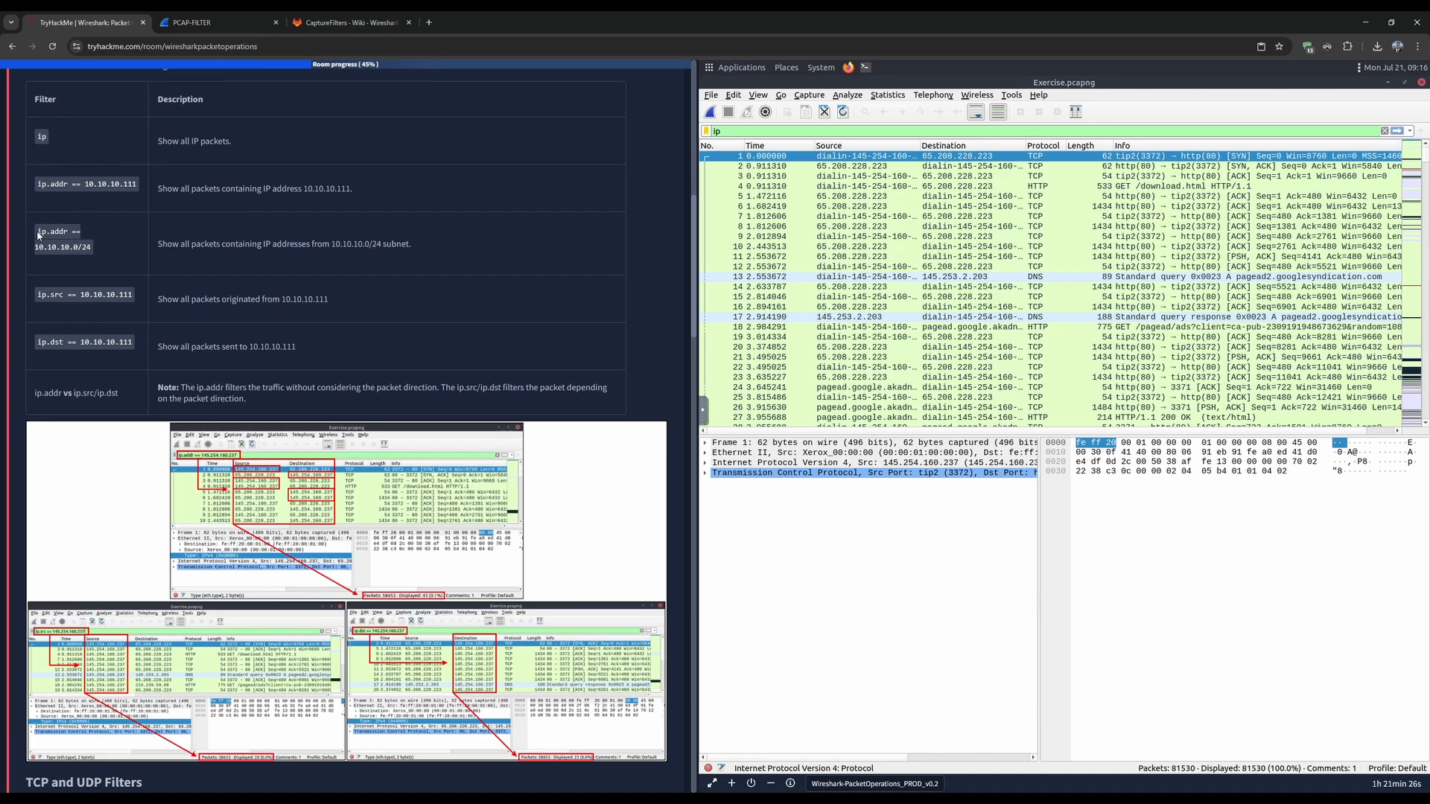
drag(70, 241, 87, 249)
click(89, 246)
click(90, 248)
drag(167, 244, 332, 247)
click(368, 244)
drag(218, 300, 214, 300)
- Compare the ip.src == 10.10.10.111 and ip.dst == 10.10.10.111 filters with their descriptions
scroll(86, 302, down, 1)
drag(35, 241, 64, 239)
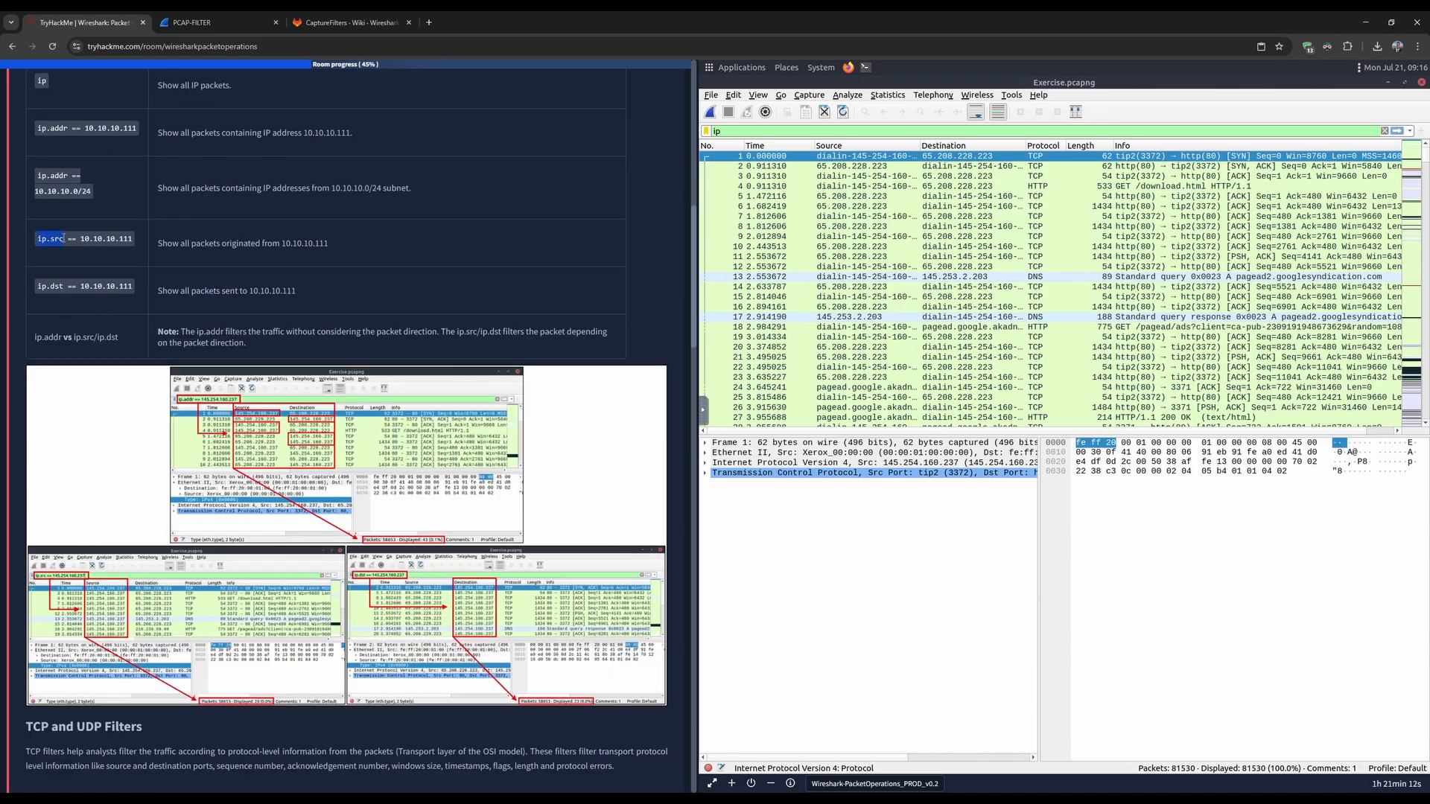
drag(180, 244, 243, 244)
click(326, 244)
drag(133, 240, 85, 240)
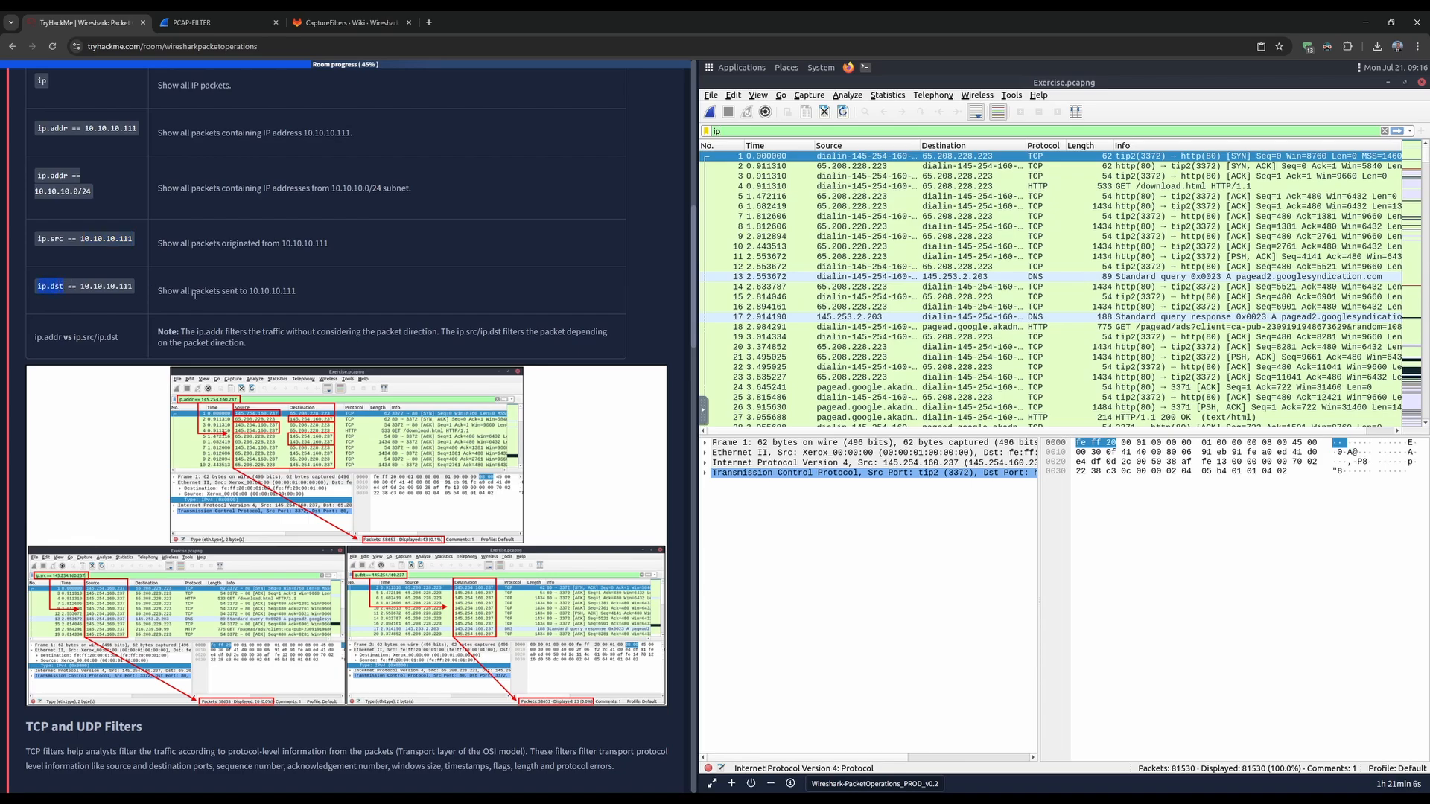
drag(196, 291, 260, 291)
click(238, 291)
click(304, 295)
- Read the ip.addr vs ip.src/ip.dst note and examine the enlarged IP filter example figure, closing it again
scroll(200, 284, down, 1)
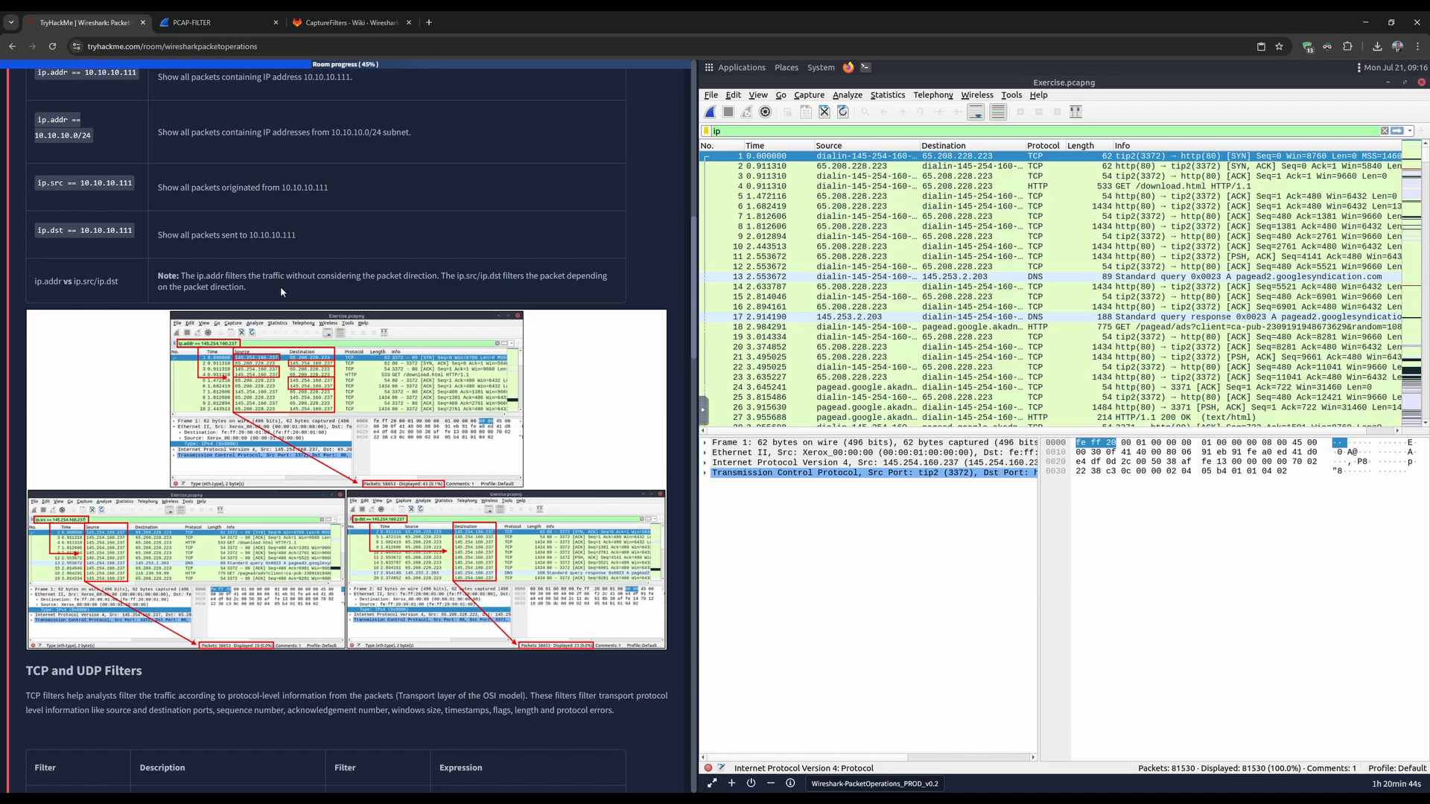
scroll(281, 291, down, 2)
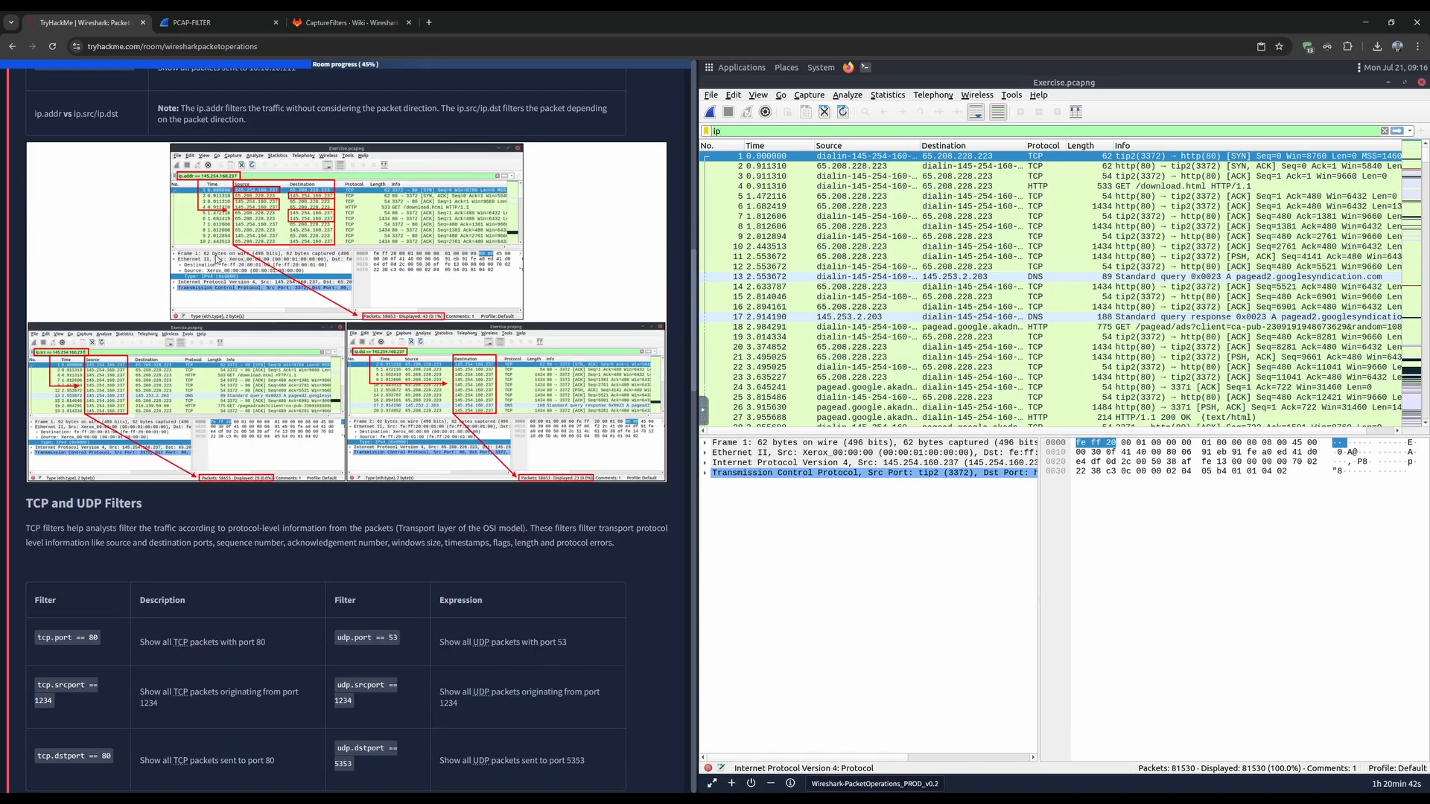
click(236, 274)
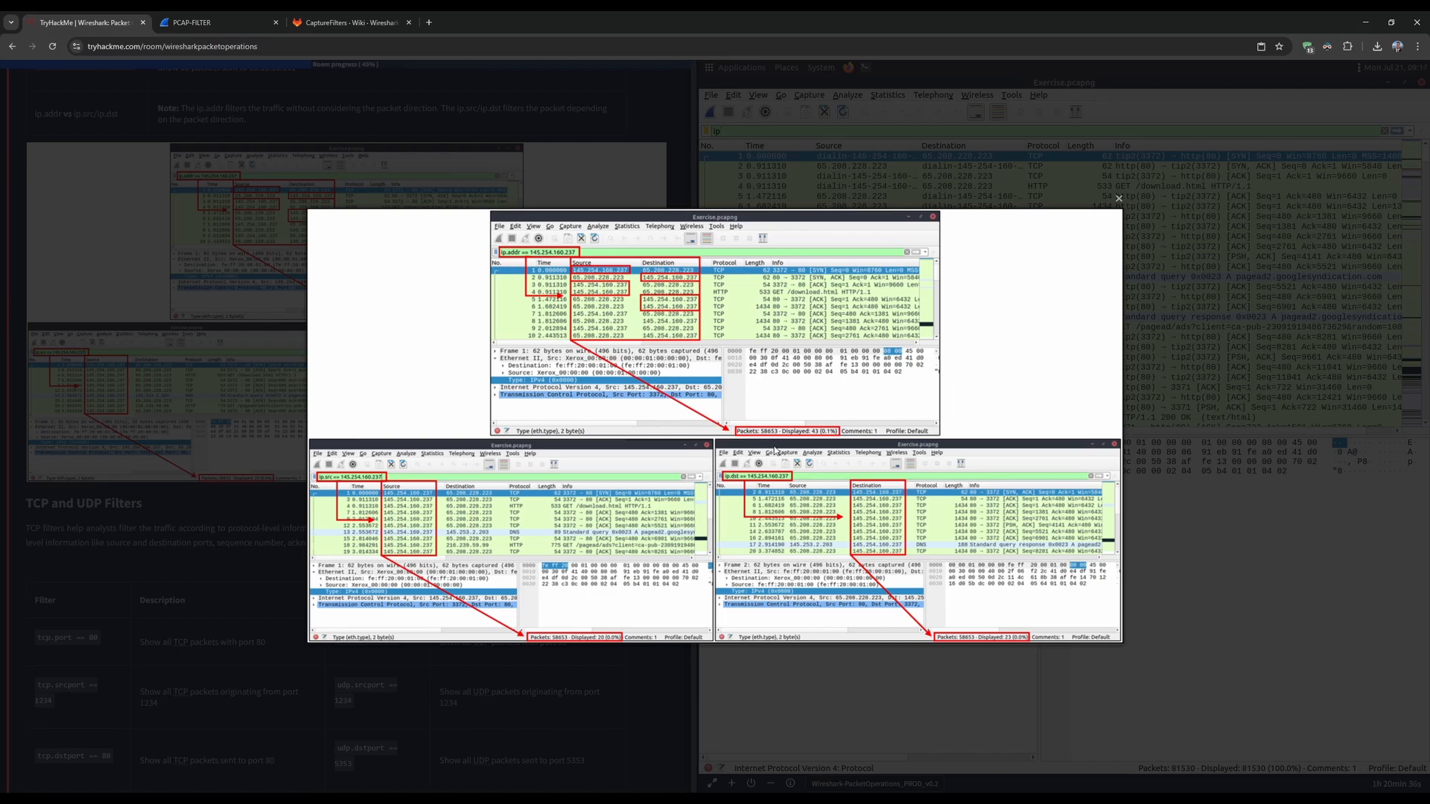
click(229, 481)
- Read the introduction to the TCP and UDP Filters section
scroll(236, 490, down, 3)
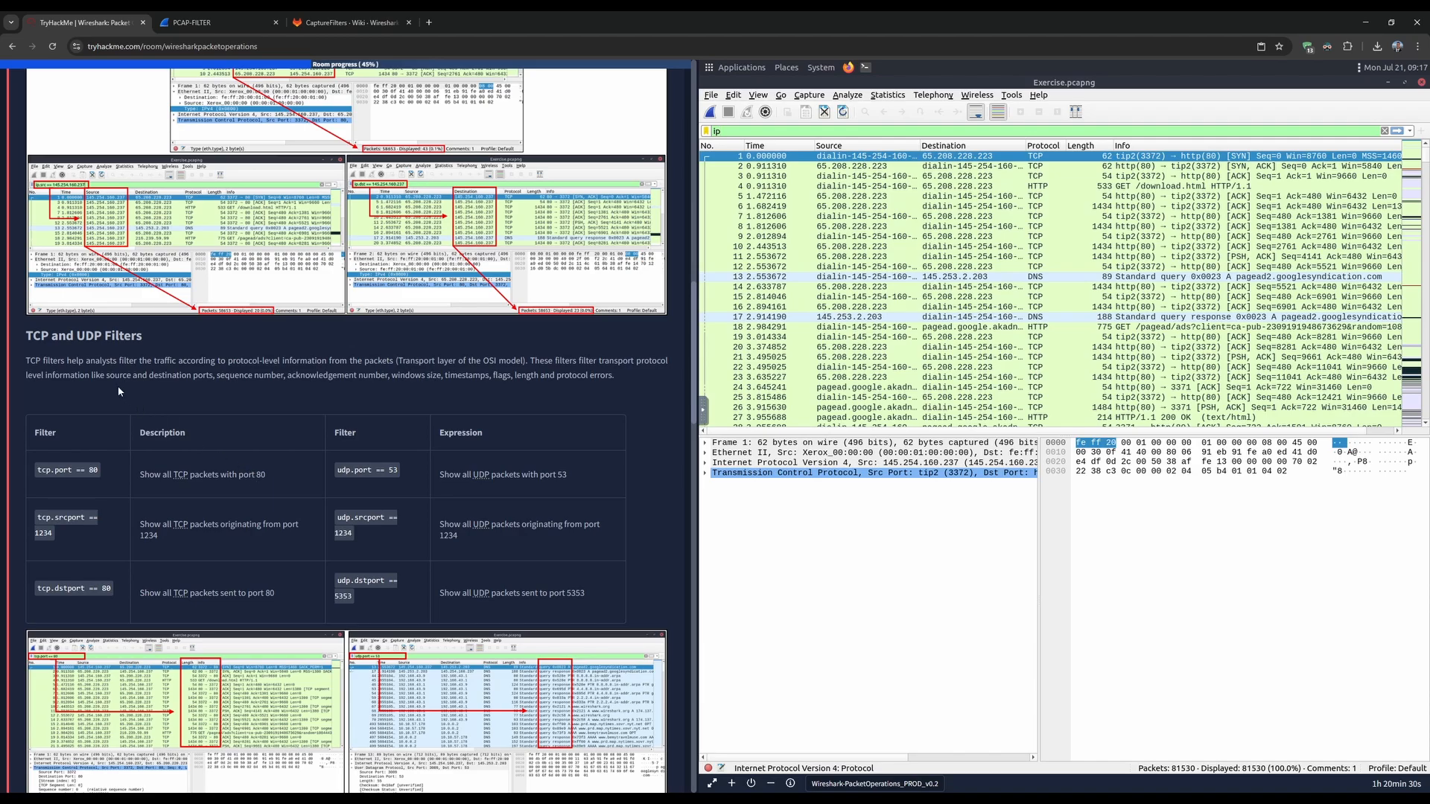
drag(27, 337, 141, 342)
click(83, 358)
scroll(26, 342, down, 1)
scroll(20, 306, down, 1)
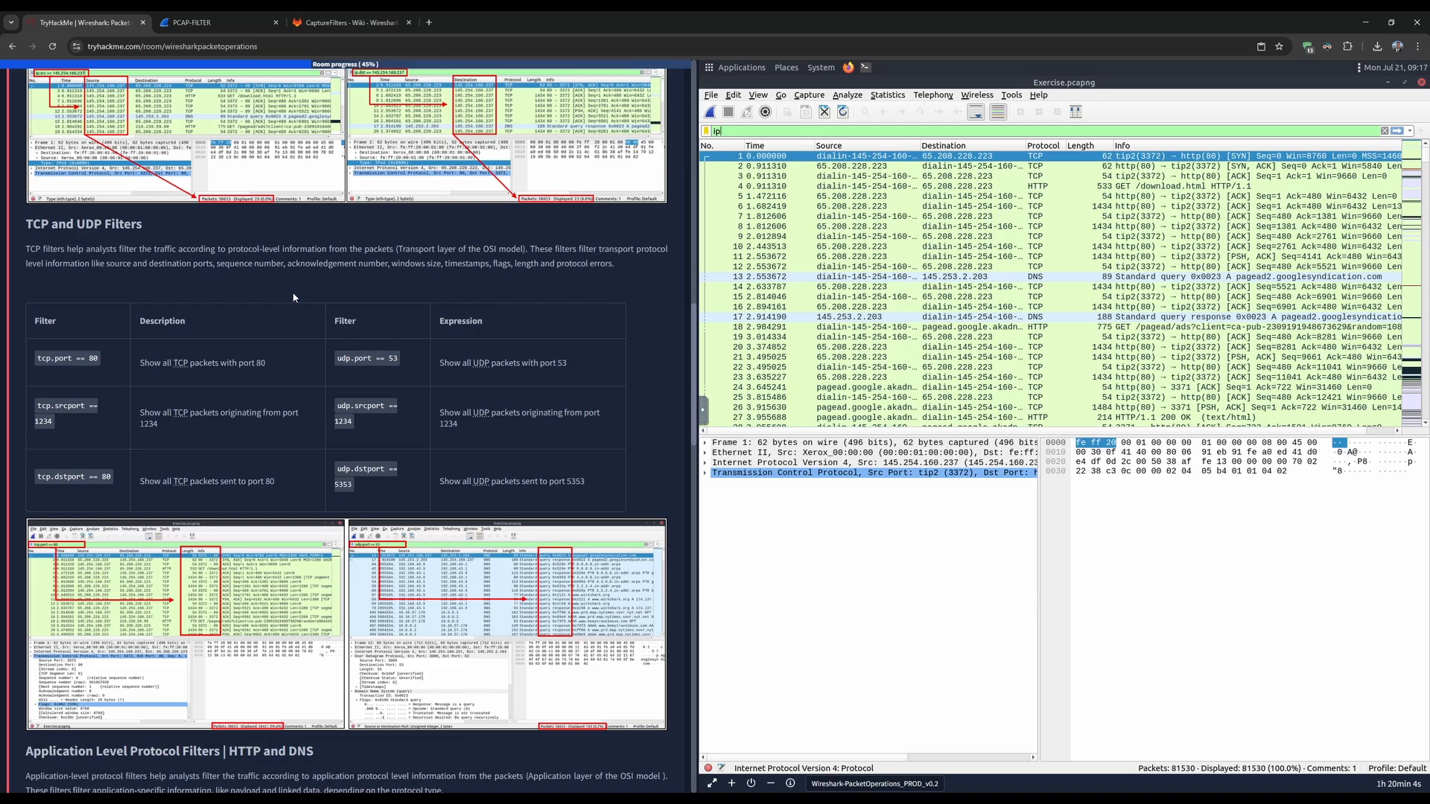
scroll(293, 297, down, 2)
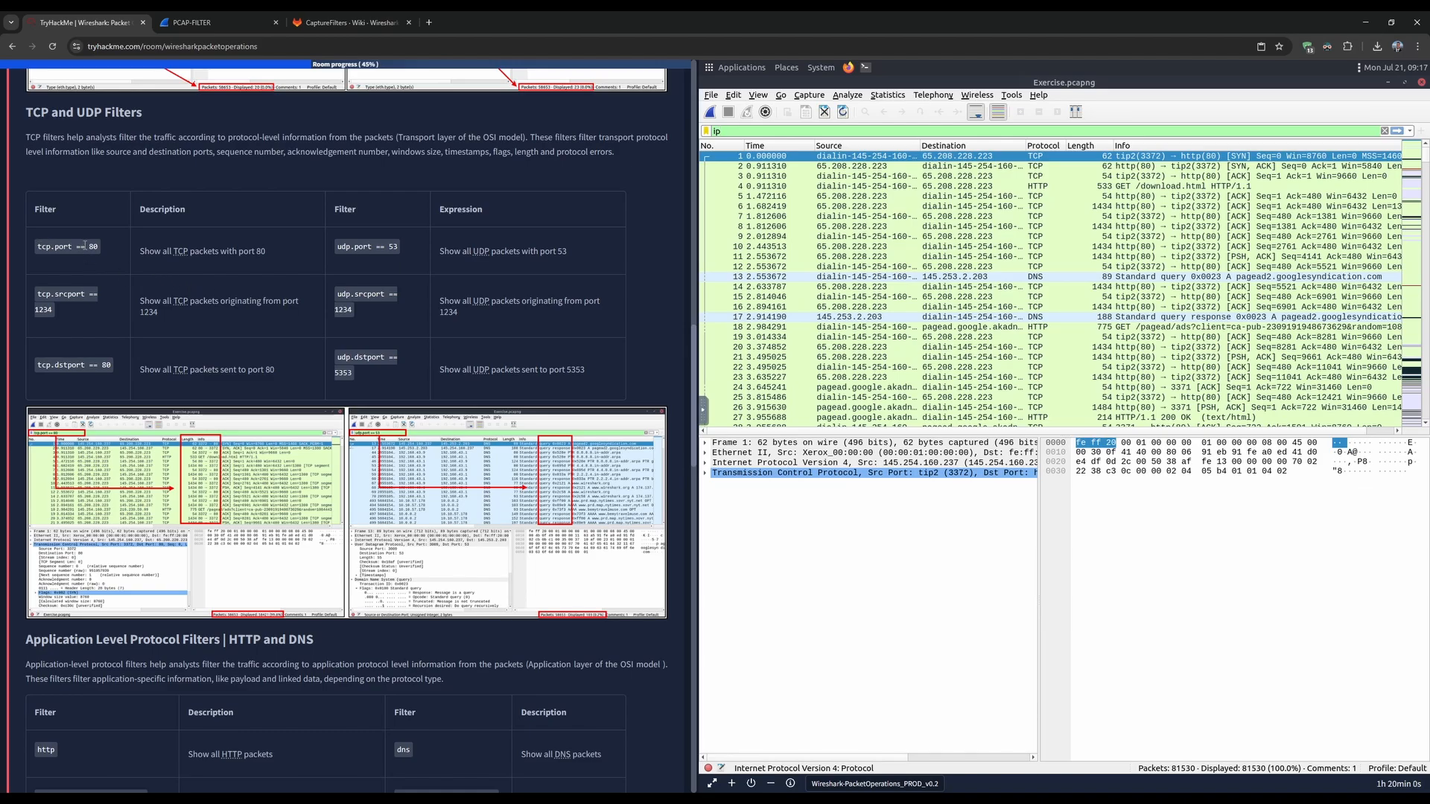
- Study the tcp.port == 80, udp.port == 53 and port 1234 source filters in the TCP and UDP table
mouse_move(138, 252)
mouse_down()
mouse_move(270, 253)
mouse_move(138, 252)
mouse_up()
click(274, 253)
click(241, 251)
drag(436, 253, 529, 253)
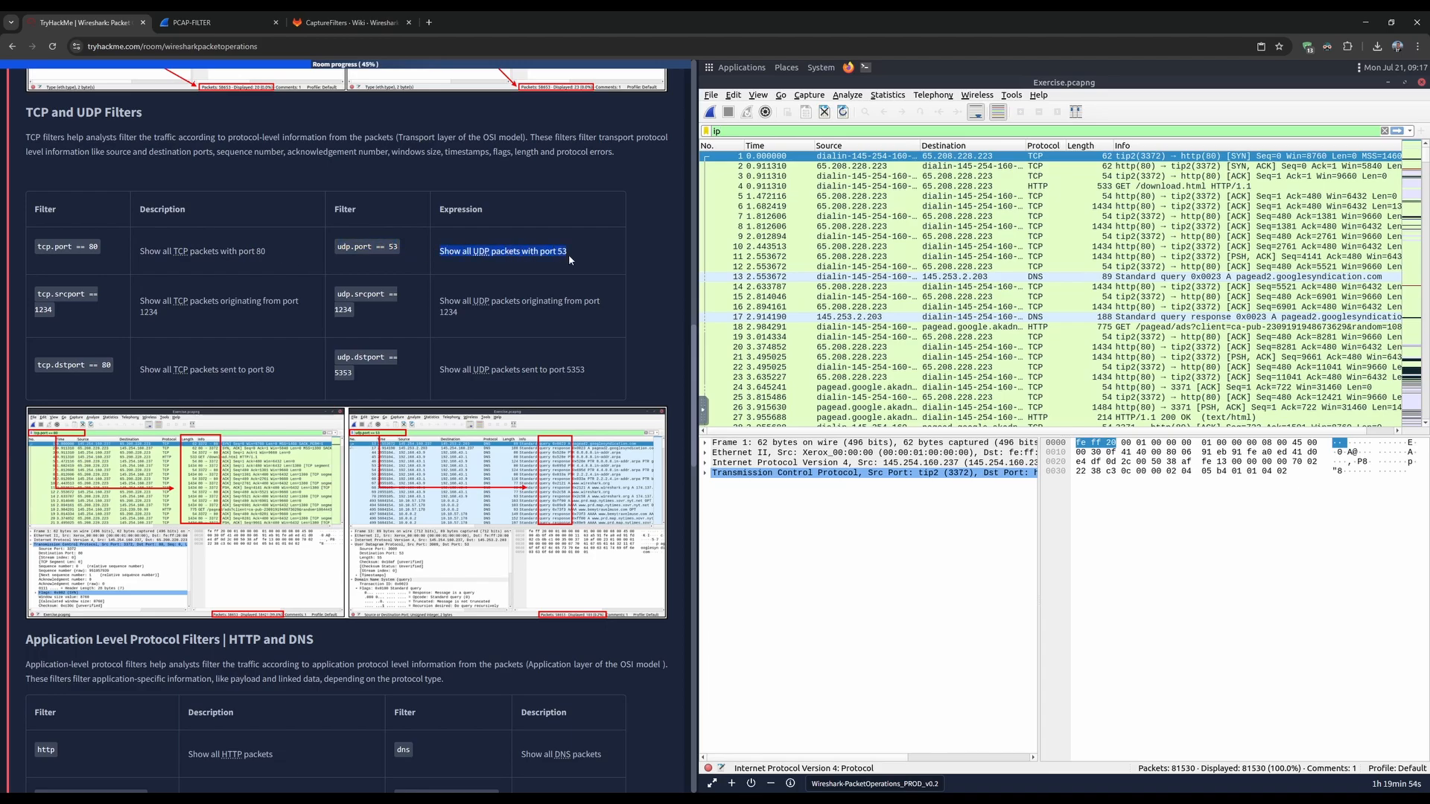
click(575, 253)
click(443, 260)
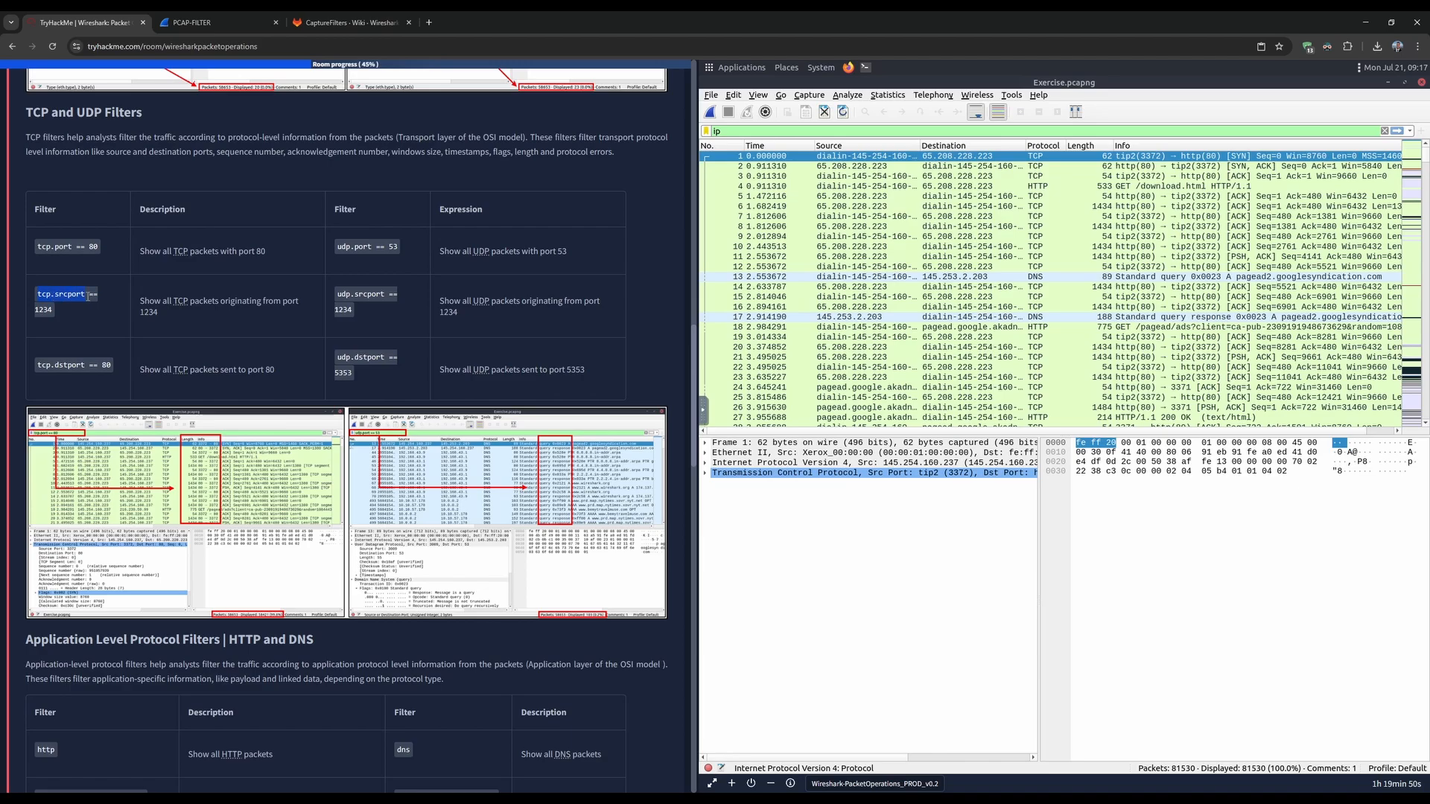
mouse_move(173, 302)
mouse_down()
mouse_move(279, 301)
mouse_move(187, 315)
mouse_up()
click(162, 317)
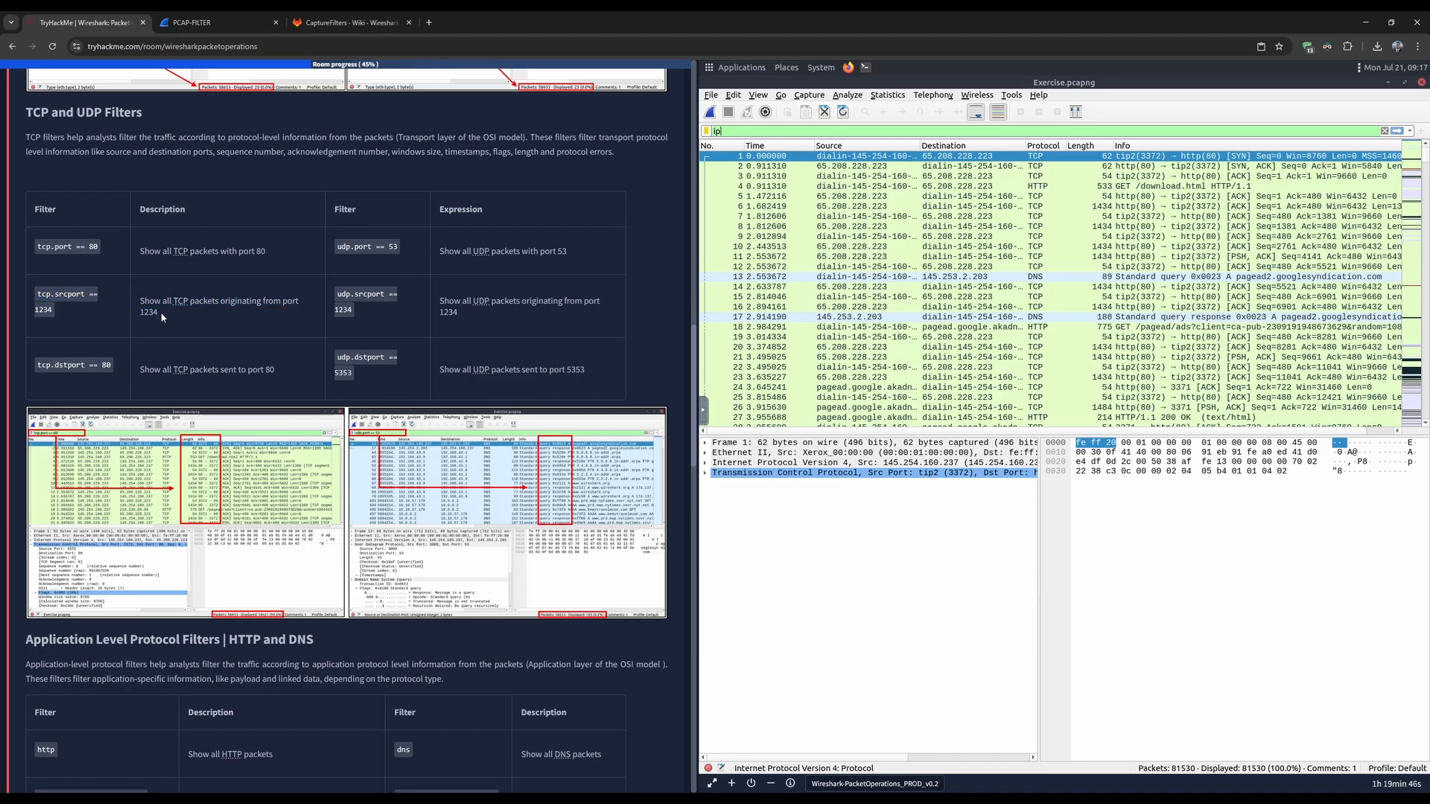
click(383, 302)
drag(359, 299, 462, 308)
click(462, 308)
- Review the TCP and UDP destination port filters and examine the enlarged port filter example figure, closing it again
scroll(204, 338, down, 1)
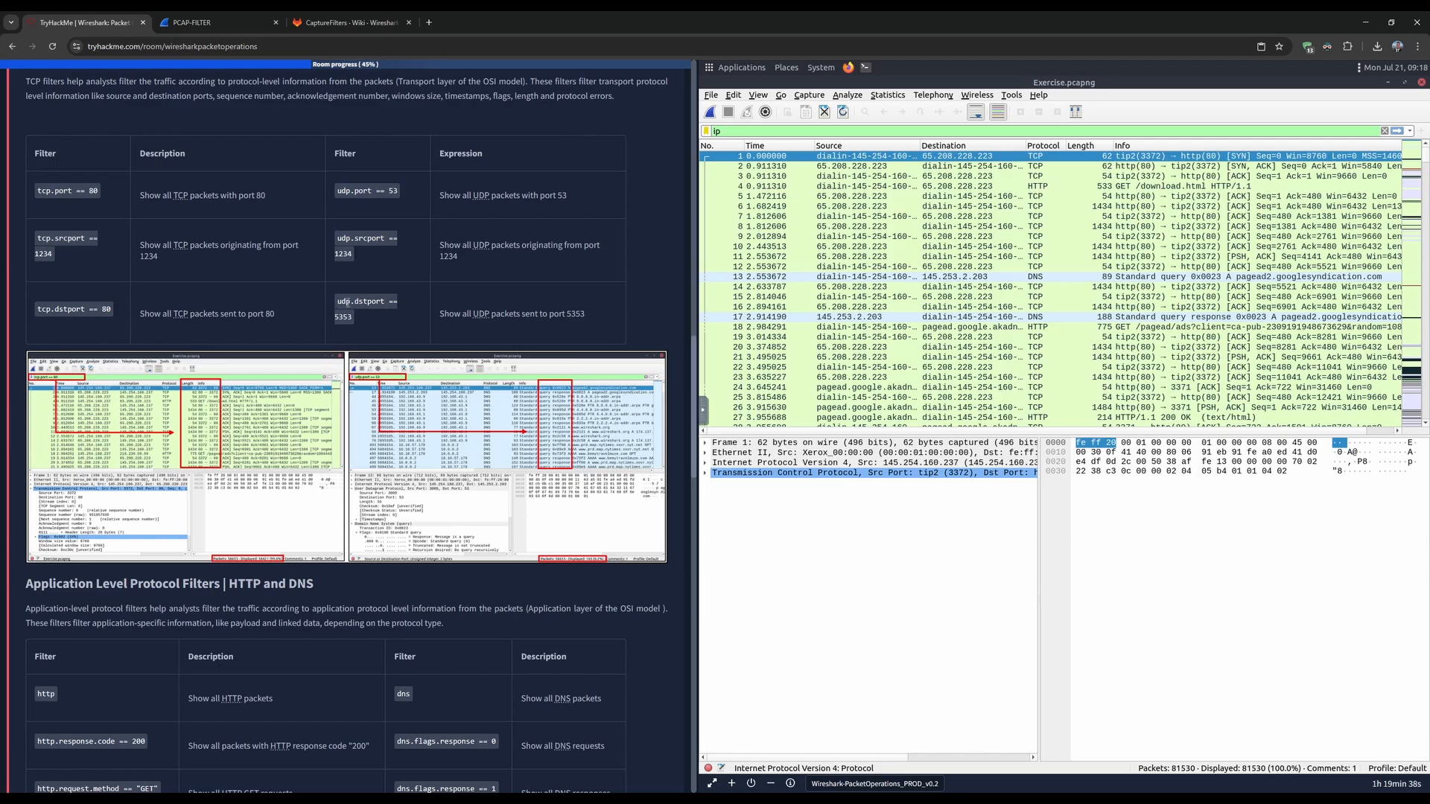
scroll(350, 335, down, 1)
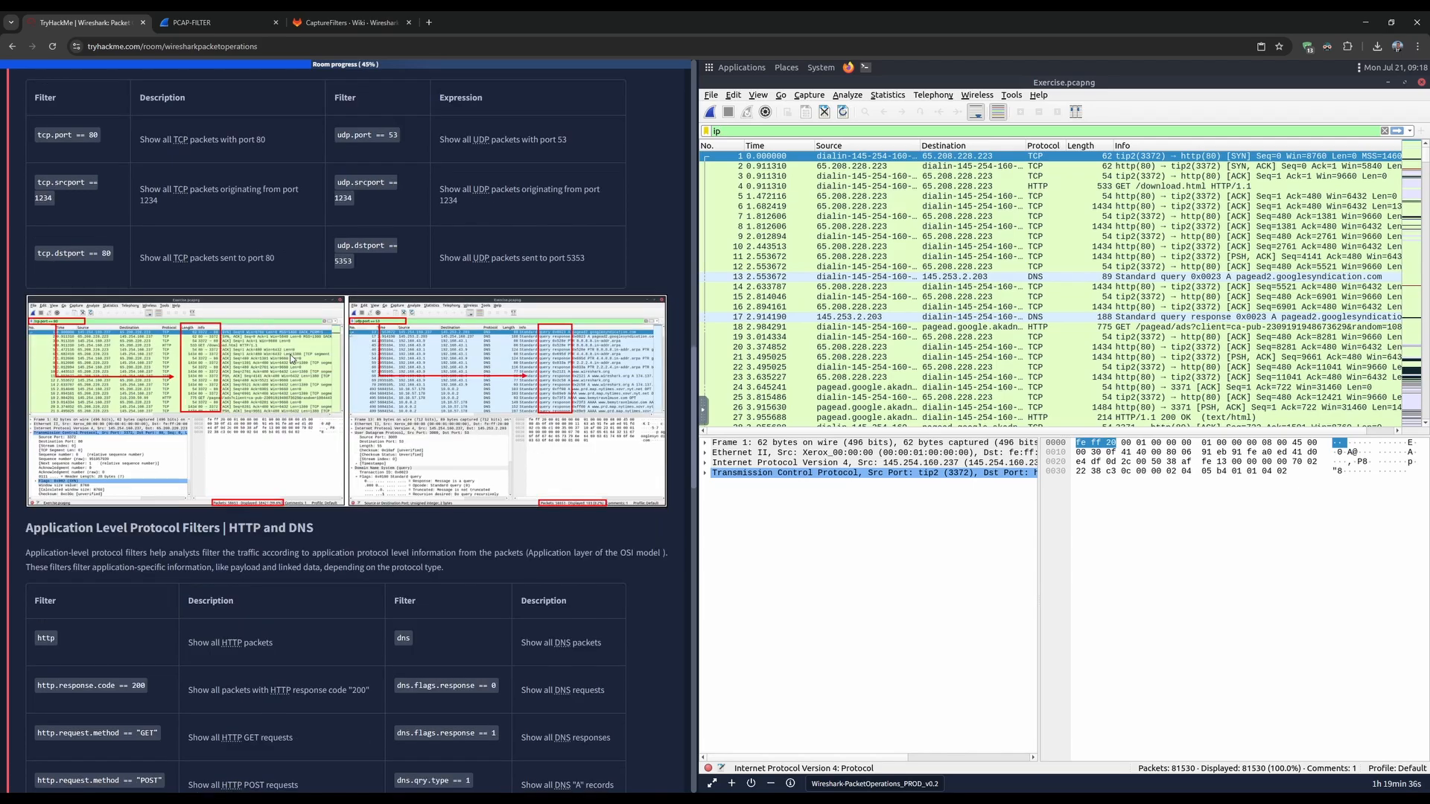
click(358, 362)
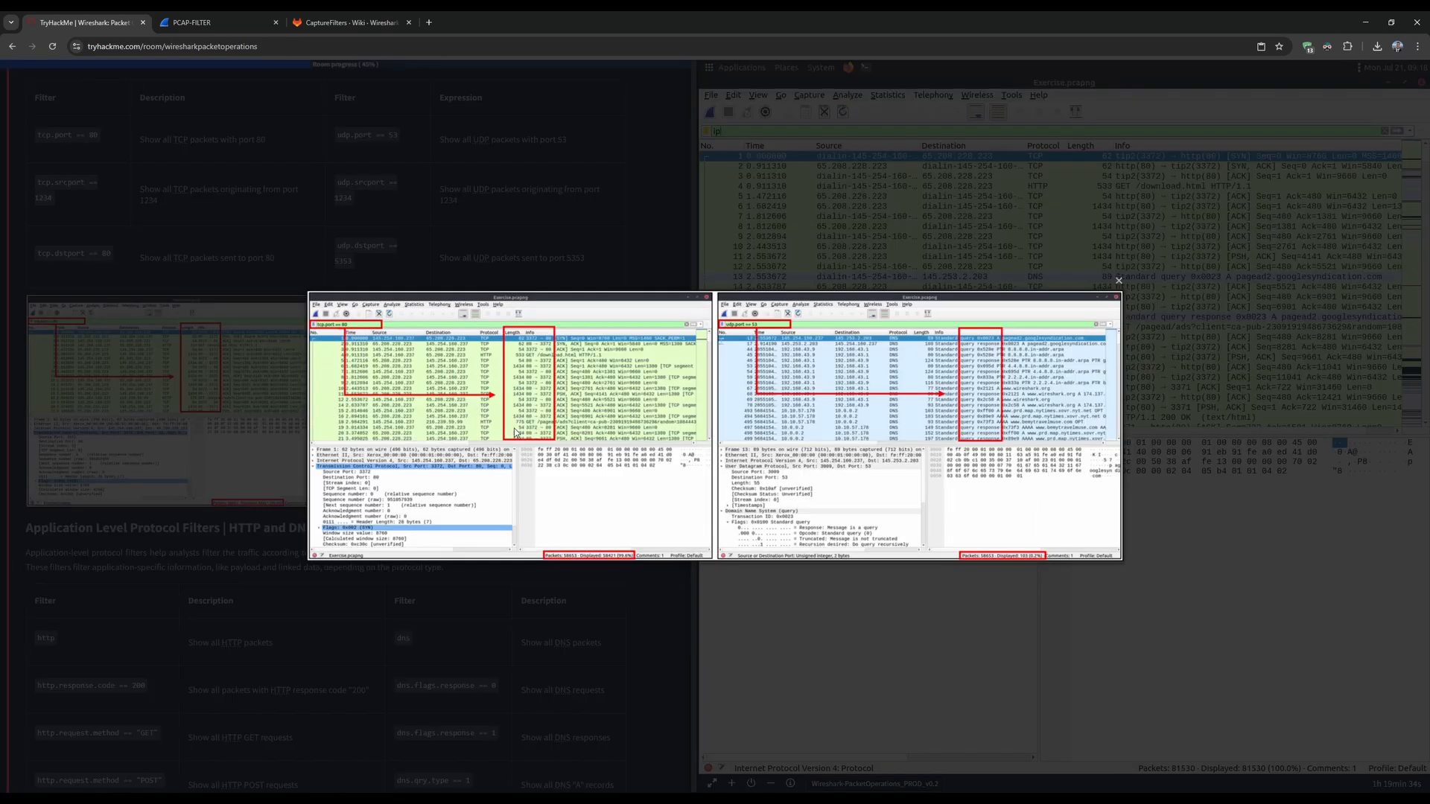
click(205, 426)
- Read the introduction to the Application Level Protocol Filters section on HTTP and DNS
scroll(71, 245, down, 5)
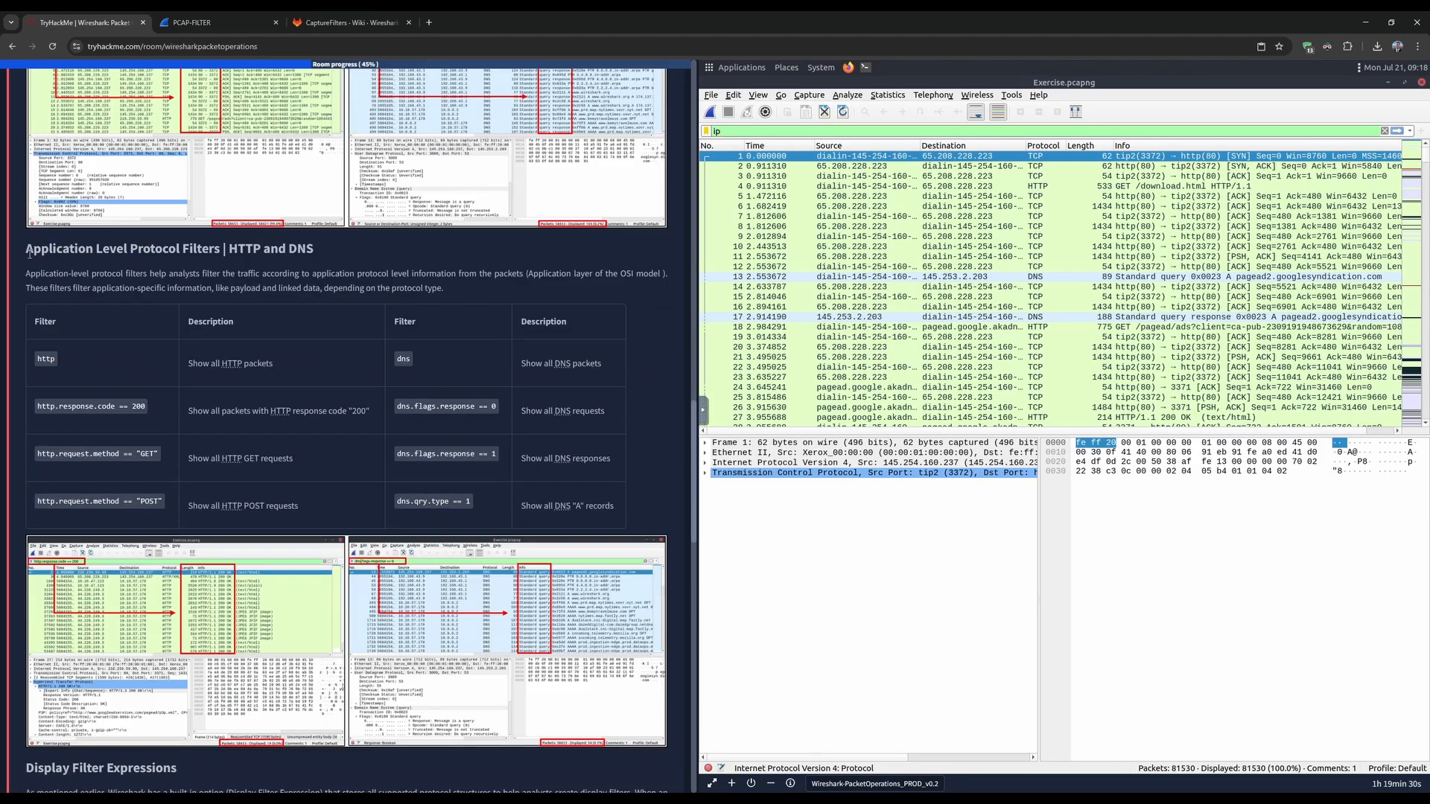
drag(29, 255, 329, 252)
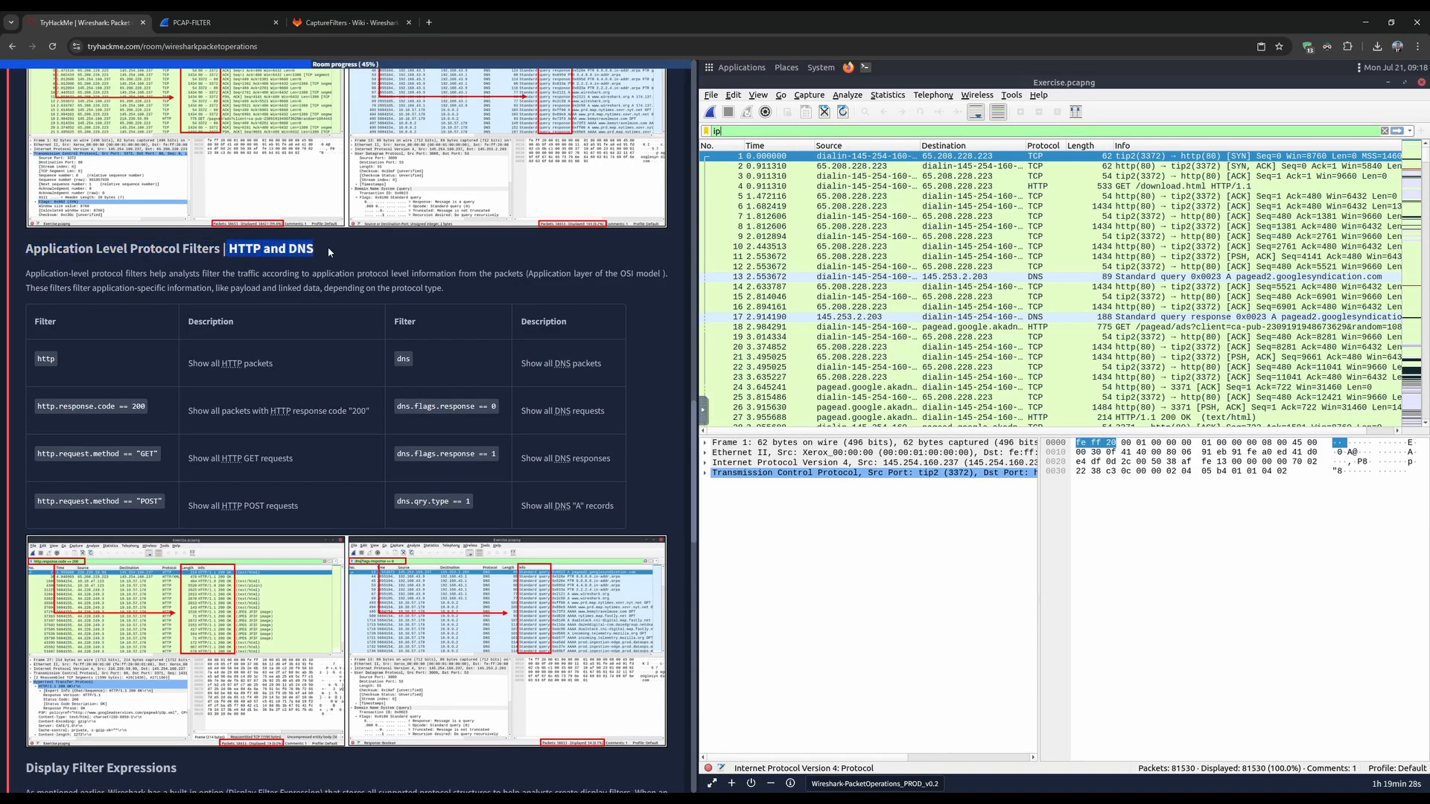
click(329, 253)
scroll(275, 256, down, 1)
drag(24, 225, 202, 222)
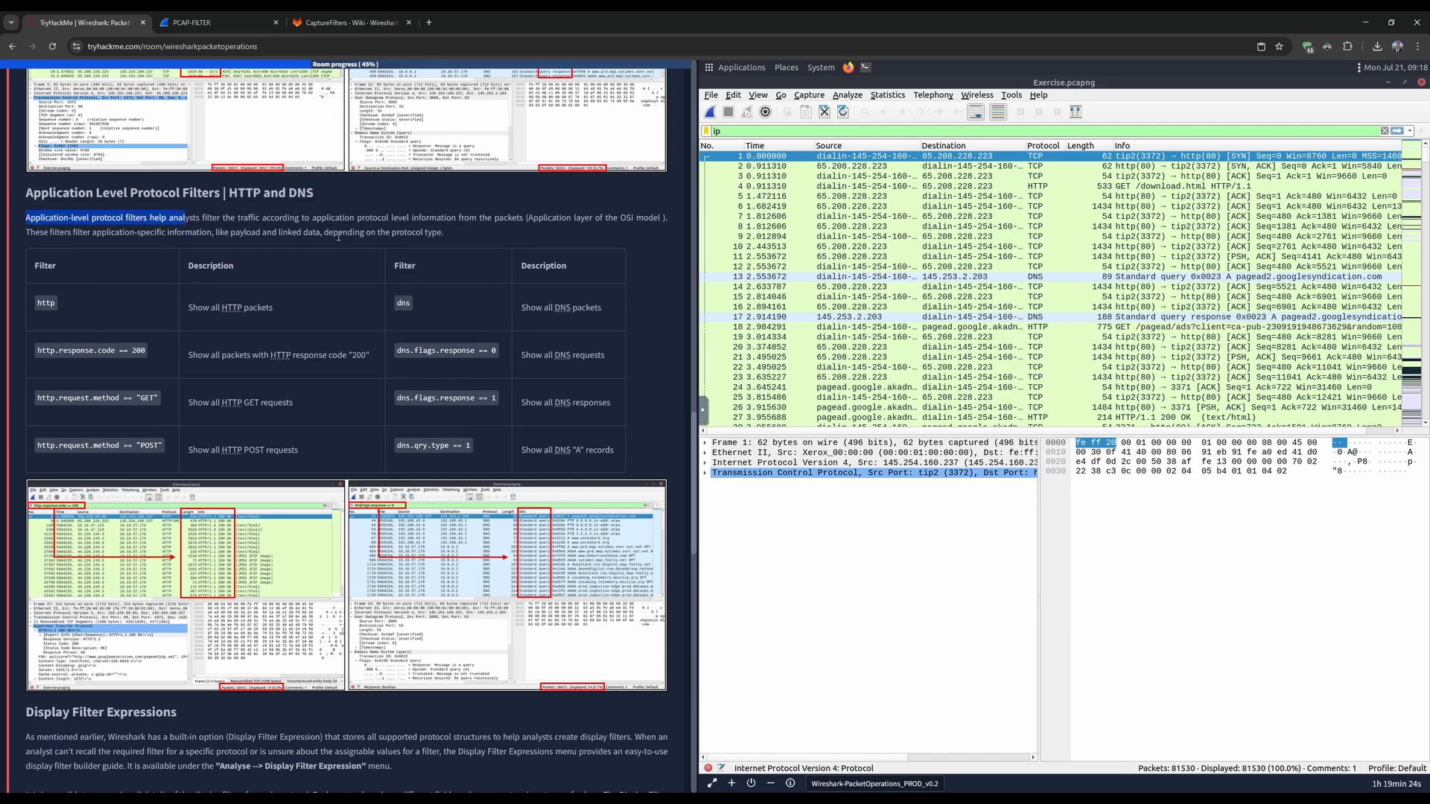
click(500, 240)
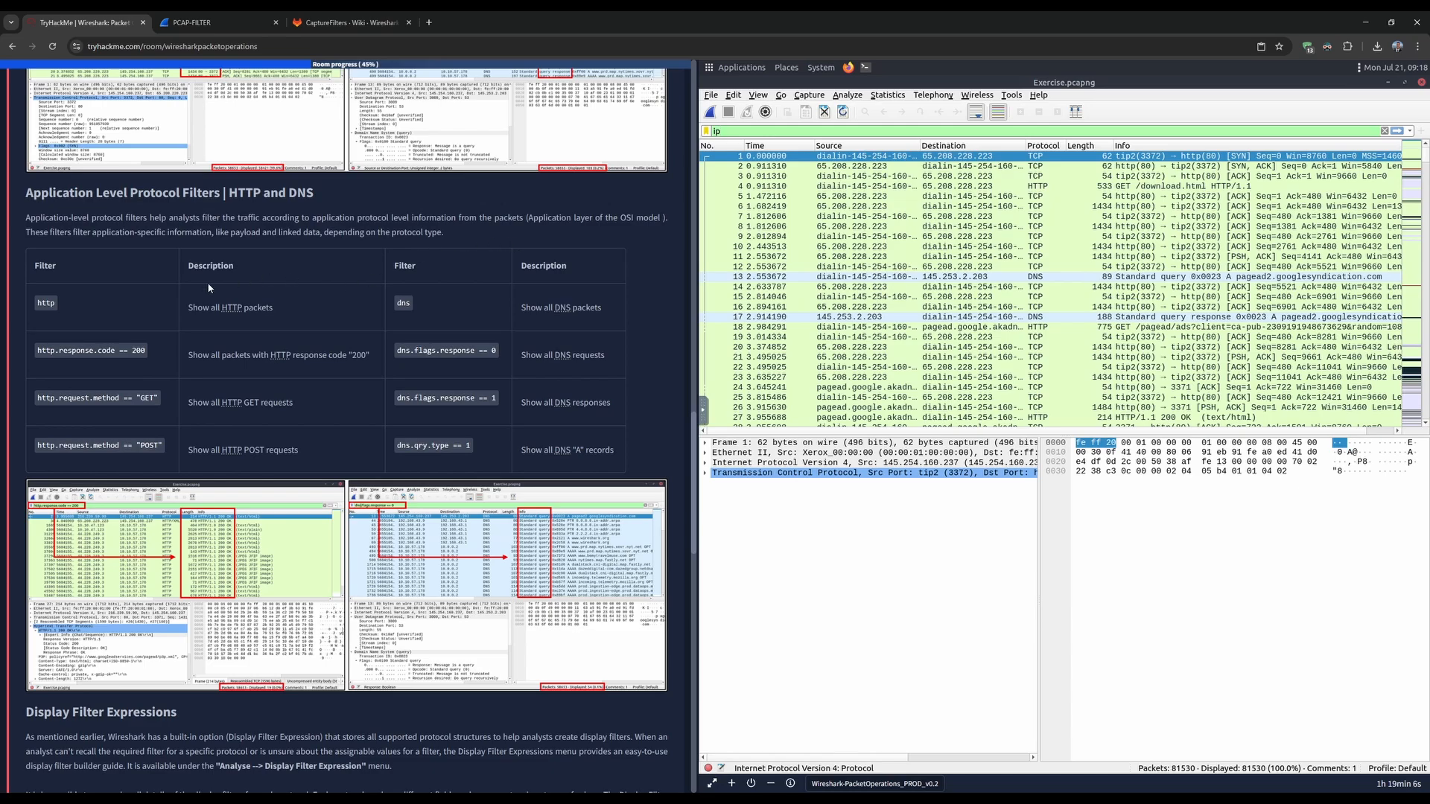
- Study the http, http.response.code == 200 and dns.flags.response == 0 filters in the HTTP and DNS table
drag(39, 303, 58, 303)
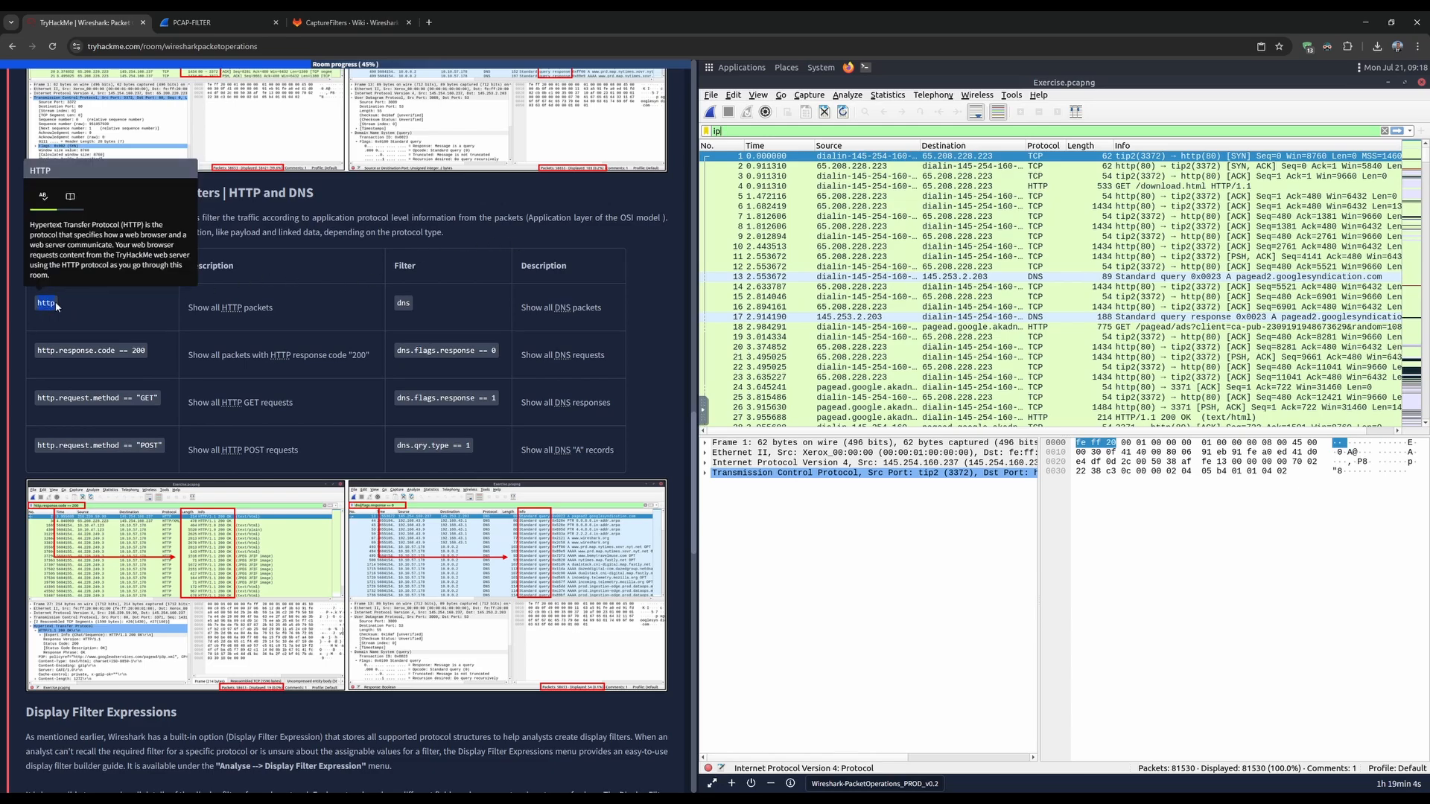
click(148, 312)
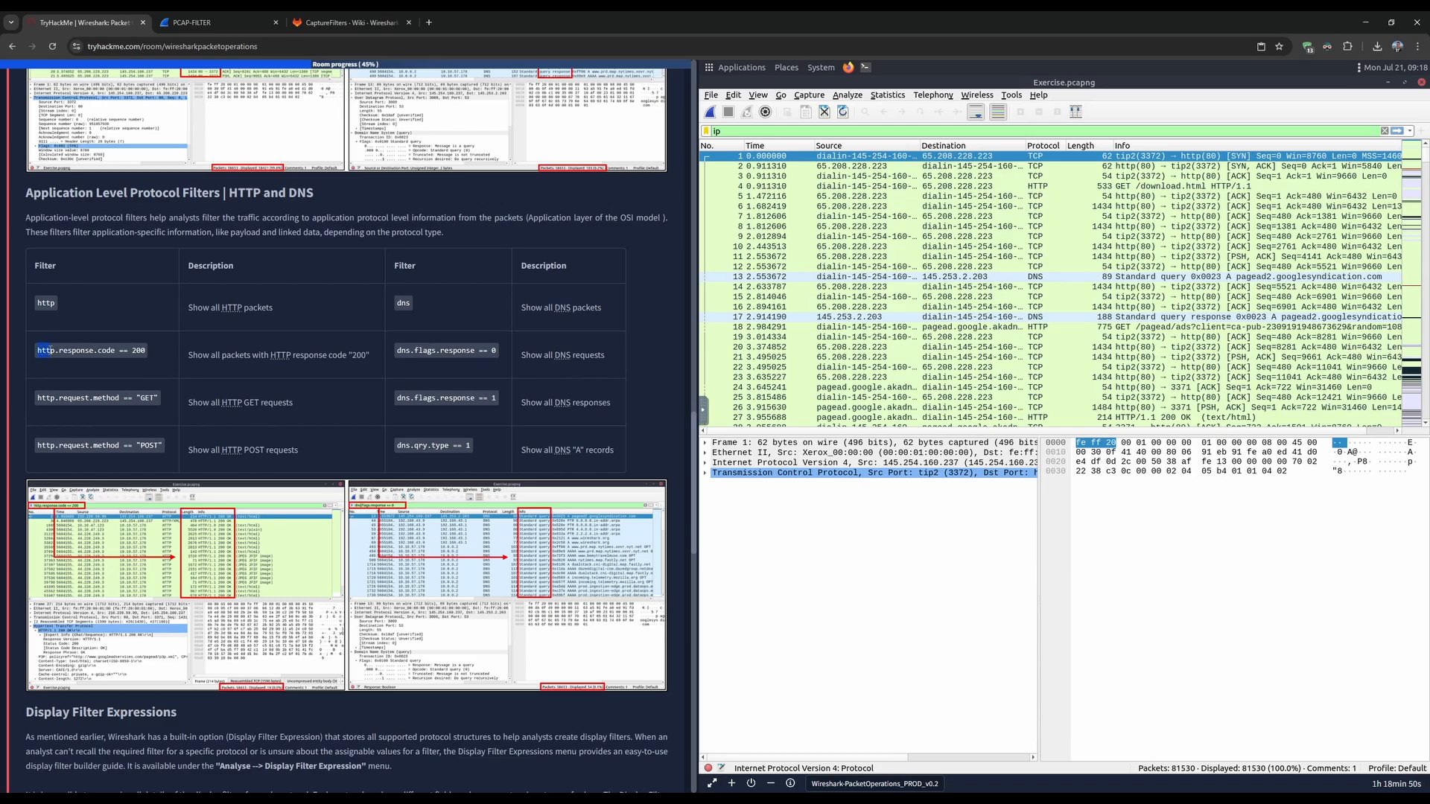
drag(47, 350, 56, 350)
click(75, 356)
drag(615, 358, 520, 361)
click(399, 351)
- Study the http.request.method == "GET" and dns.flags.response == 1 filters with their descriptions
scroll(385, 367, down, 1)
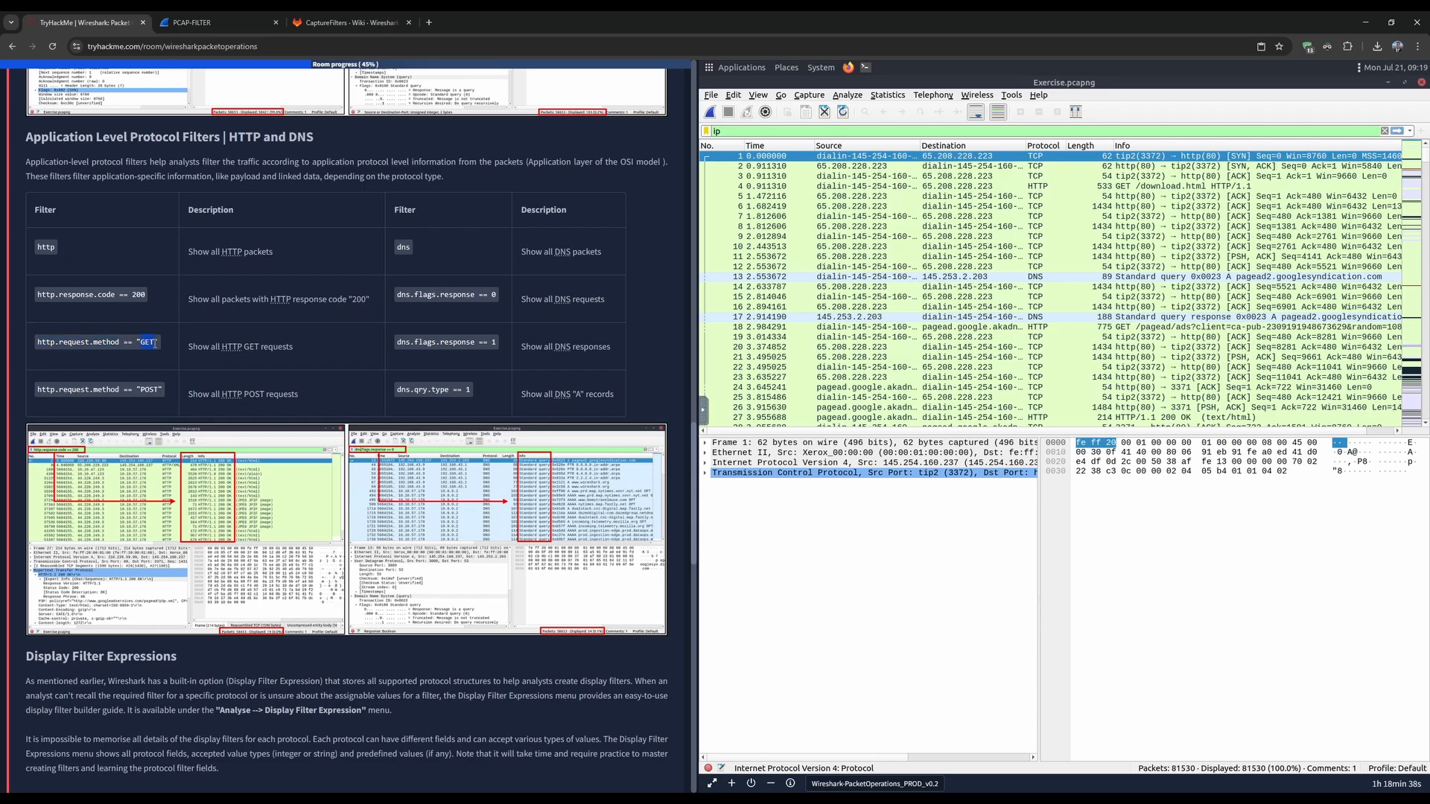
drag(186, 346, 309, 350)
click(311, 351)
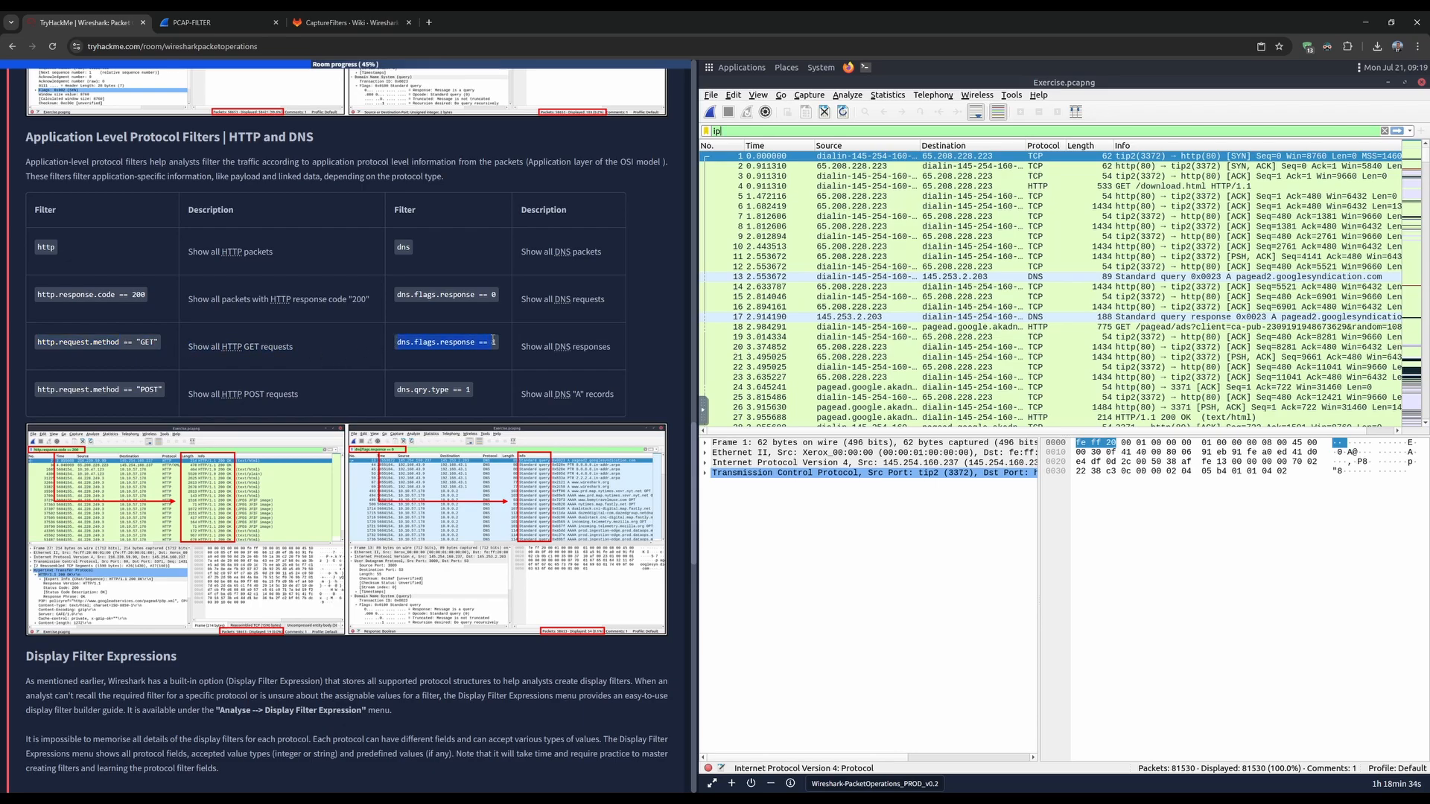
drag(521, 347, 611, 349)
scroll(302, 365, down, 1)
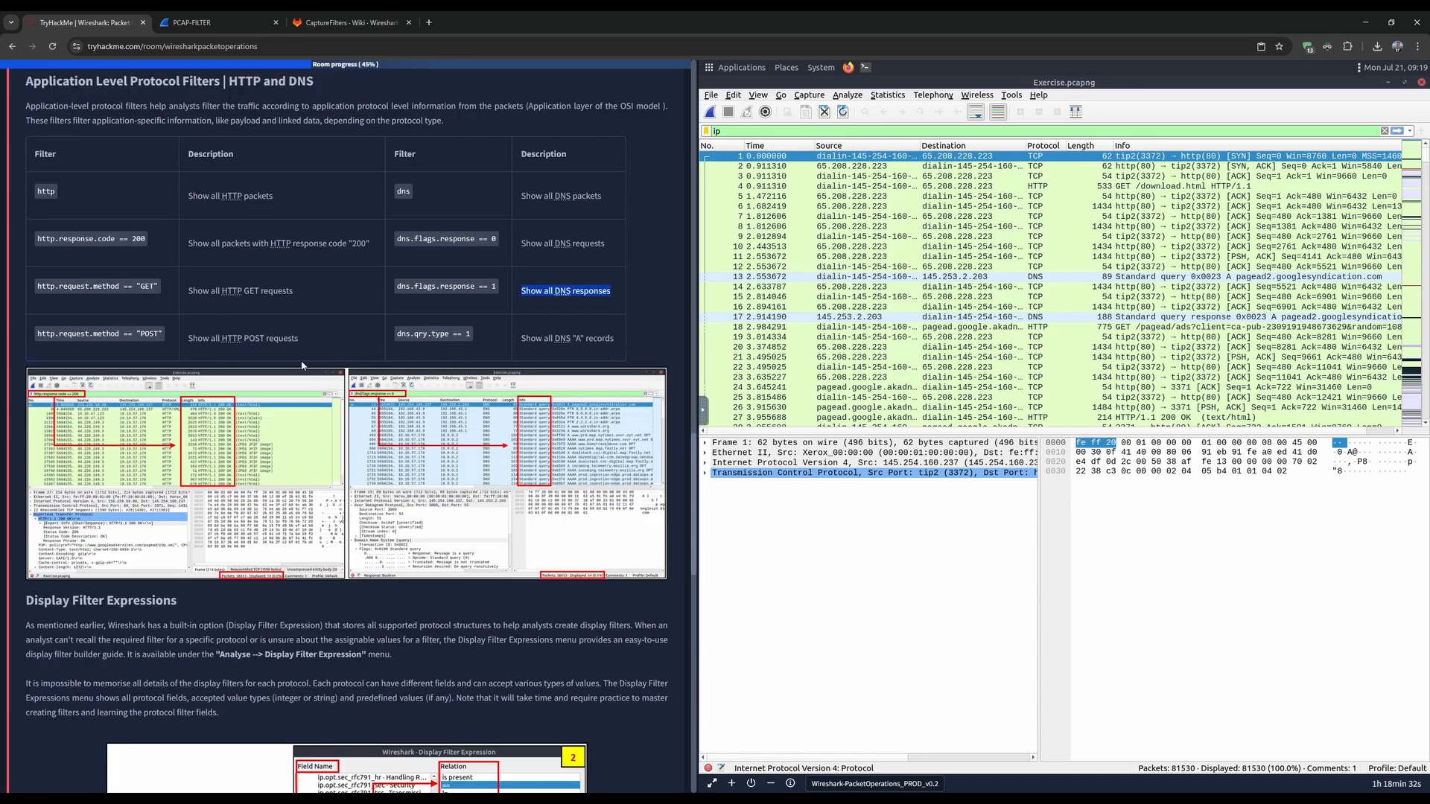
- Study the http.request.method == "POST" and dns.qry.type == 1 filters with their descriptions
drag(38, 334, 124, 335)
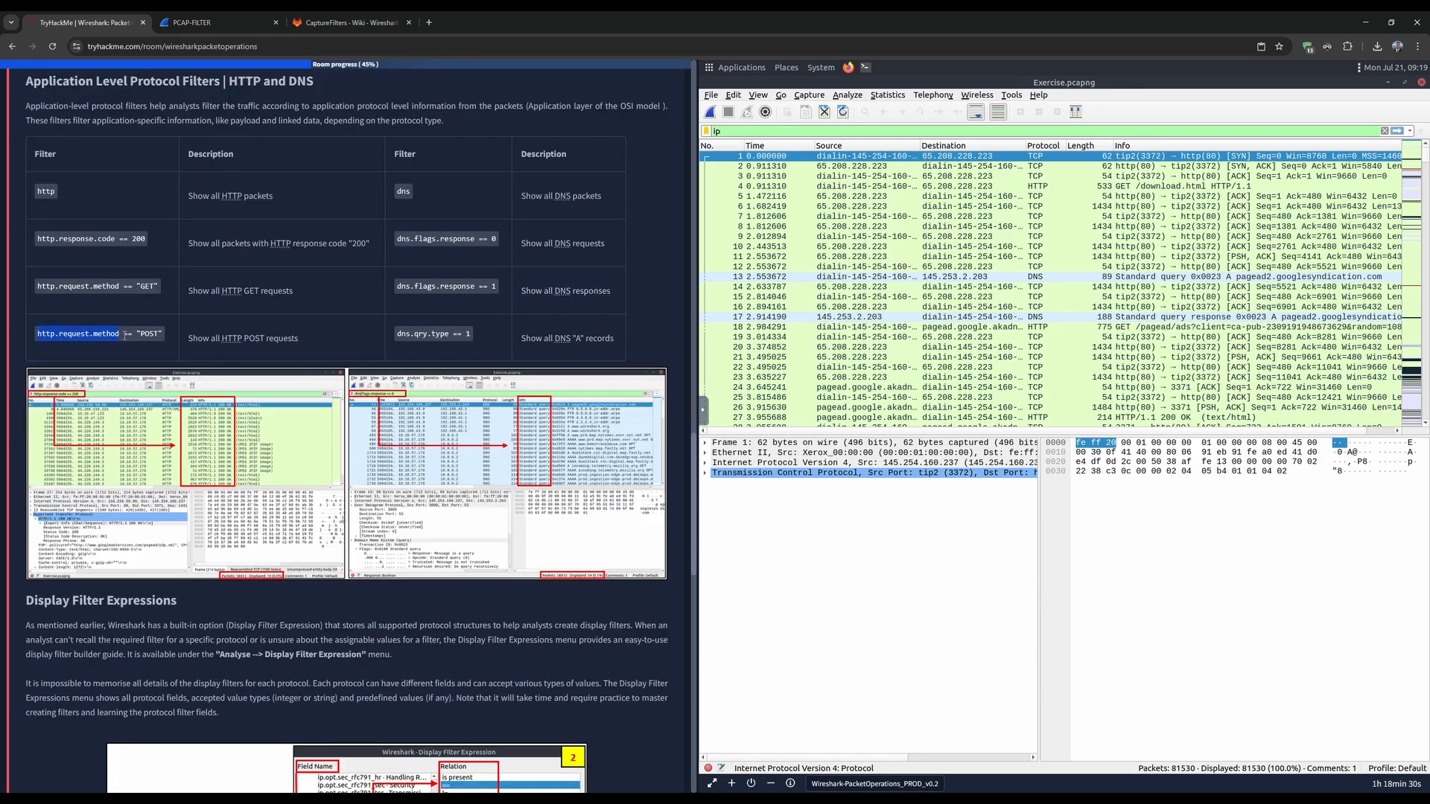
drag(296, 336, 184, 342)
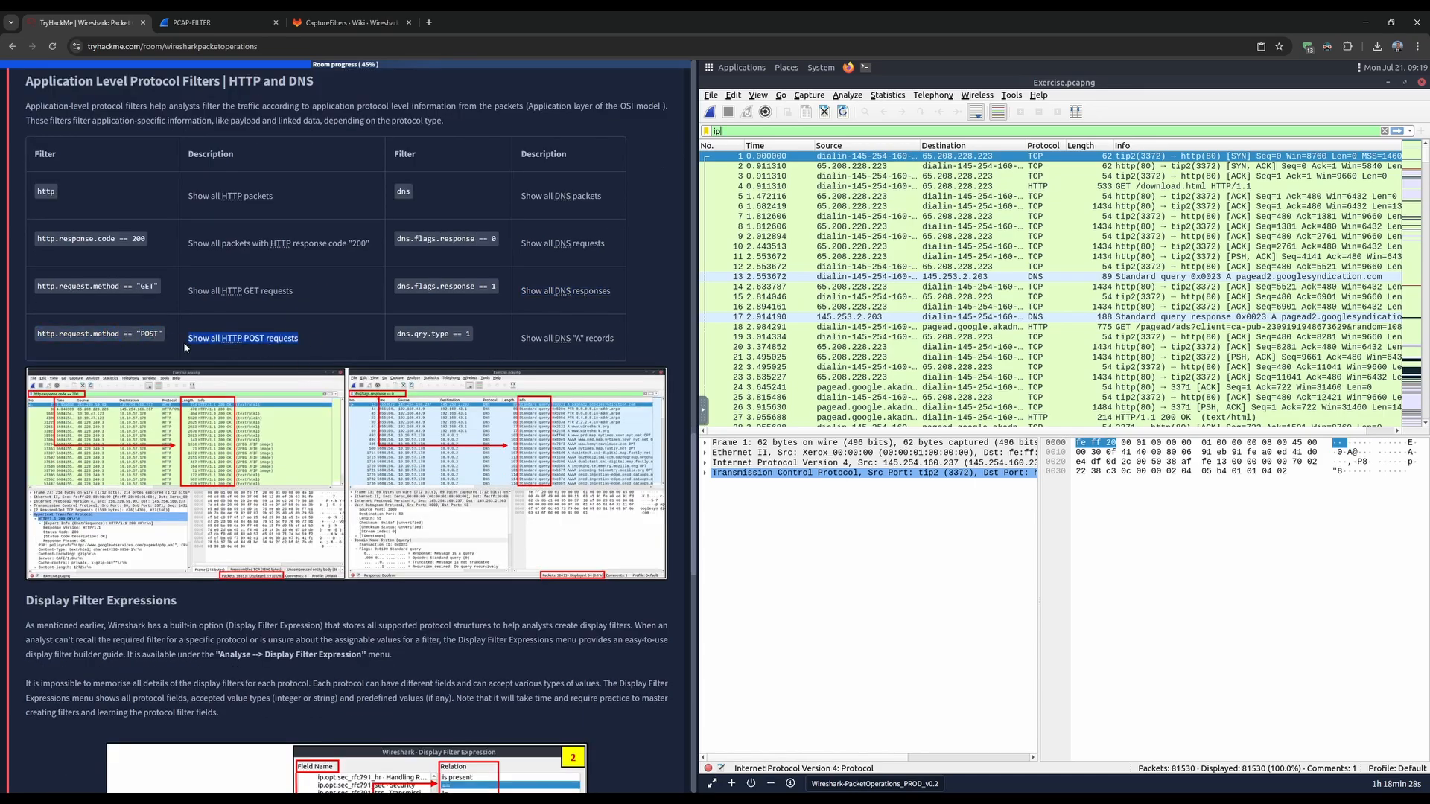
click(440, 340)
click(473, 338)
mouse_move(523, 337)
mouse_down()
mouse_move(615, 339)
mouse_move(519, 347)
mouse_up()
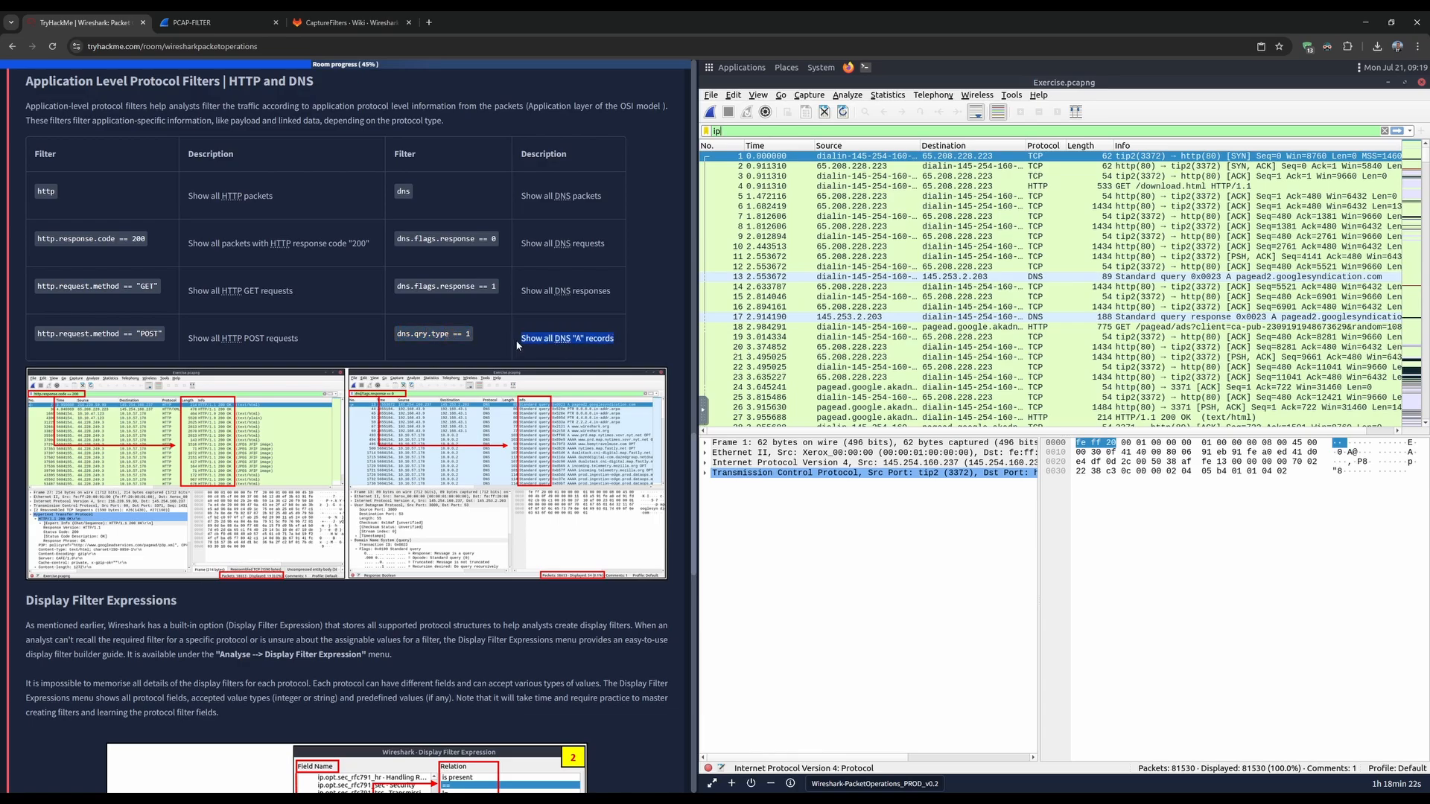
click(518, 347)
- Look over the HTTP and DNS example figure and read the Display Filter Expressions section with its ip.proto walkthrough
scroll(470, 356, down, 2)
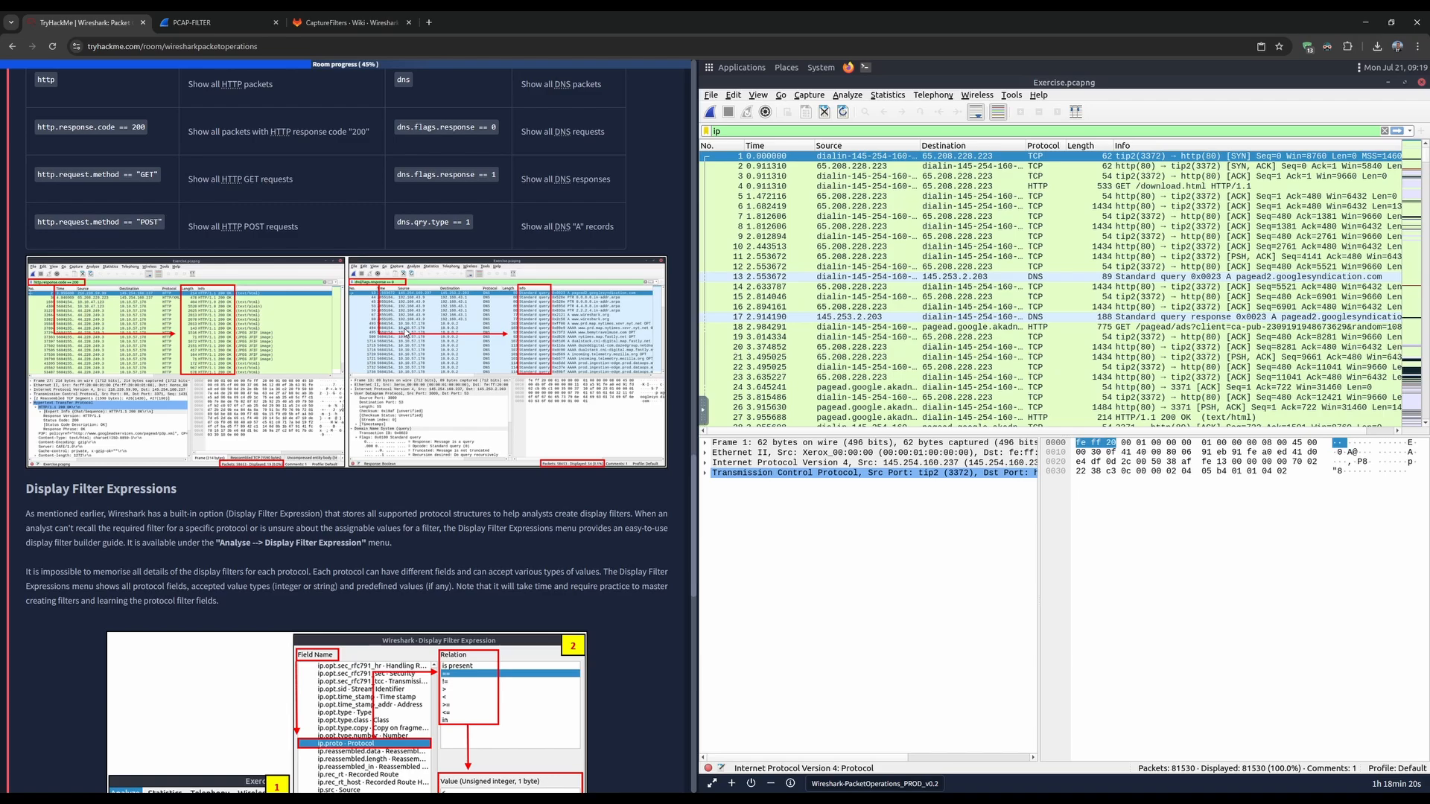
scroll(357, 356, down, 1)
scroll(356, 356, down, 5)
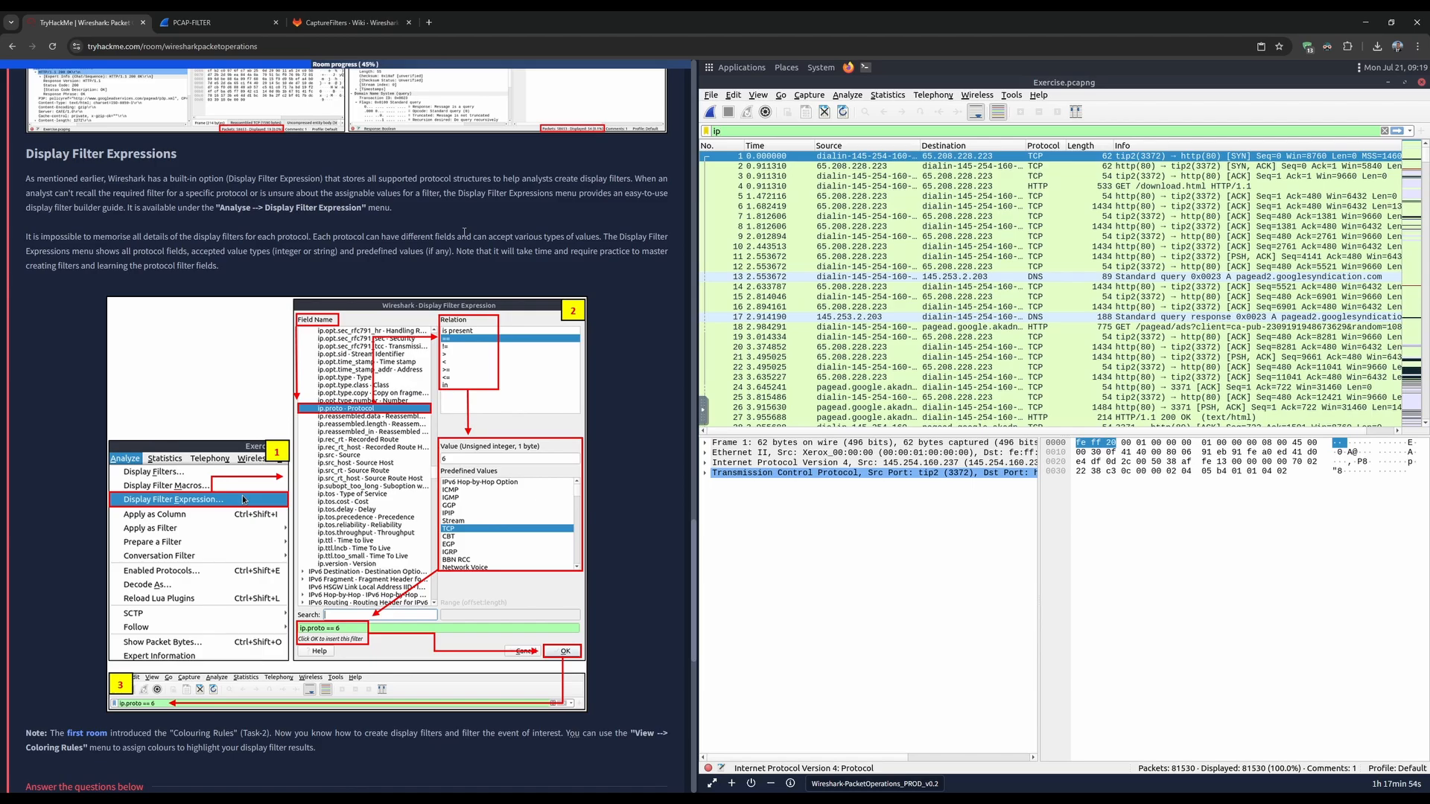
- Open Wireshark's Display Filter Expression builder and browse its list of protocol field names
click(855, 97)
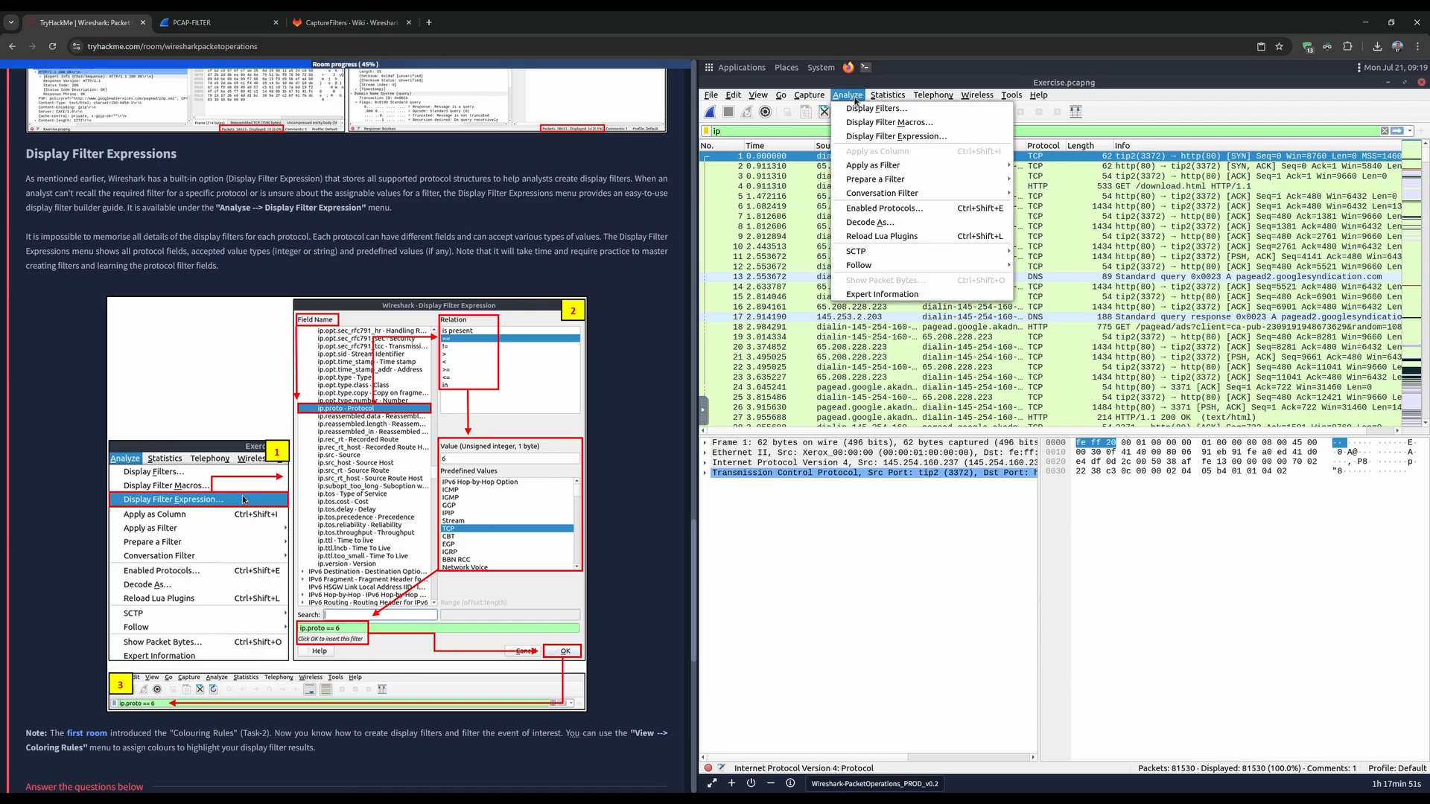
click(876, 137)
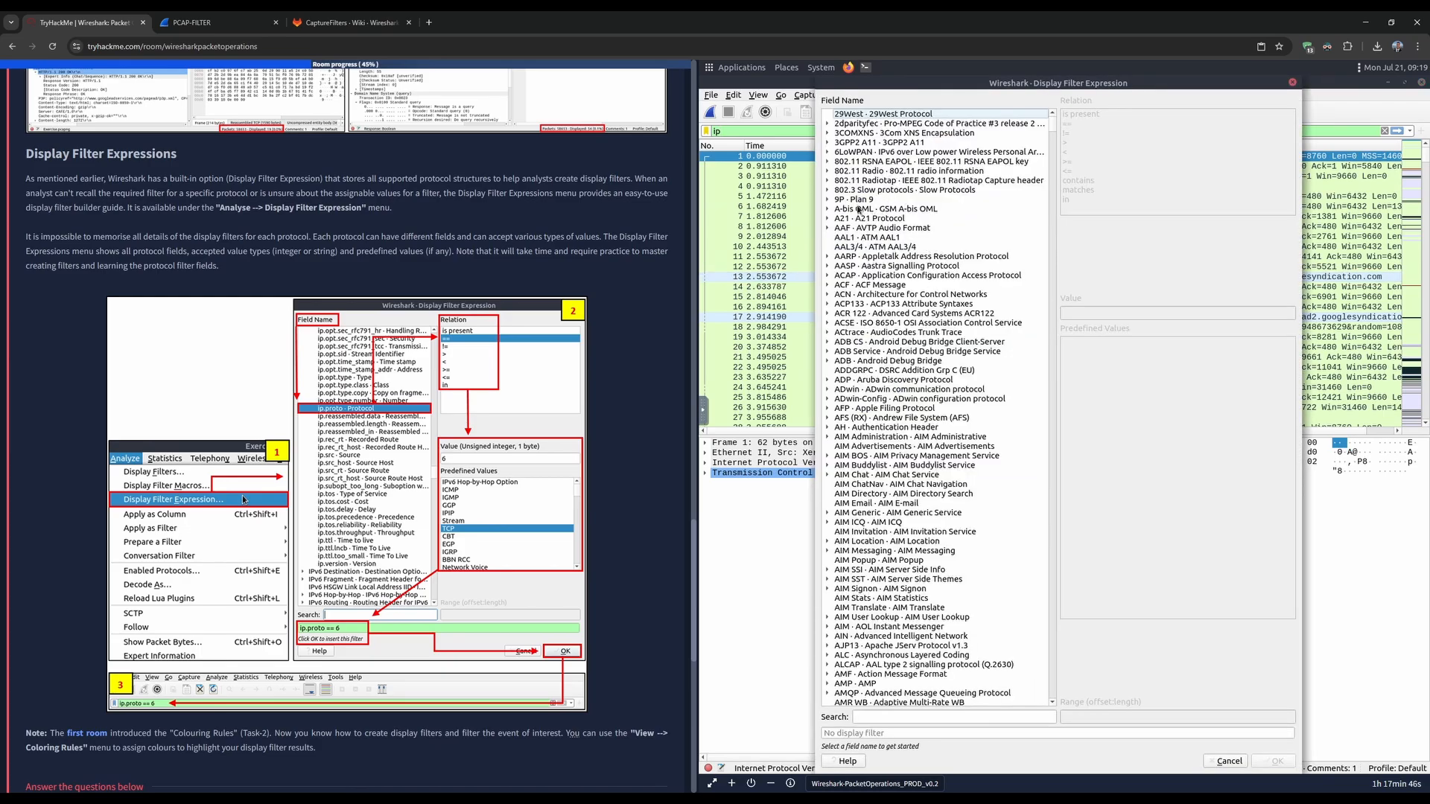
scroll(904, 369, down, 15)
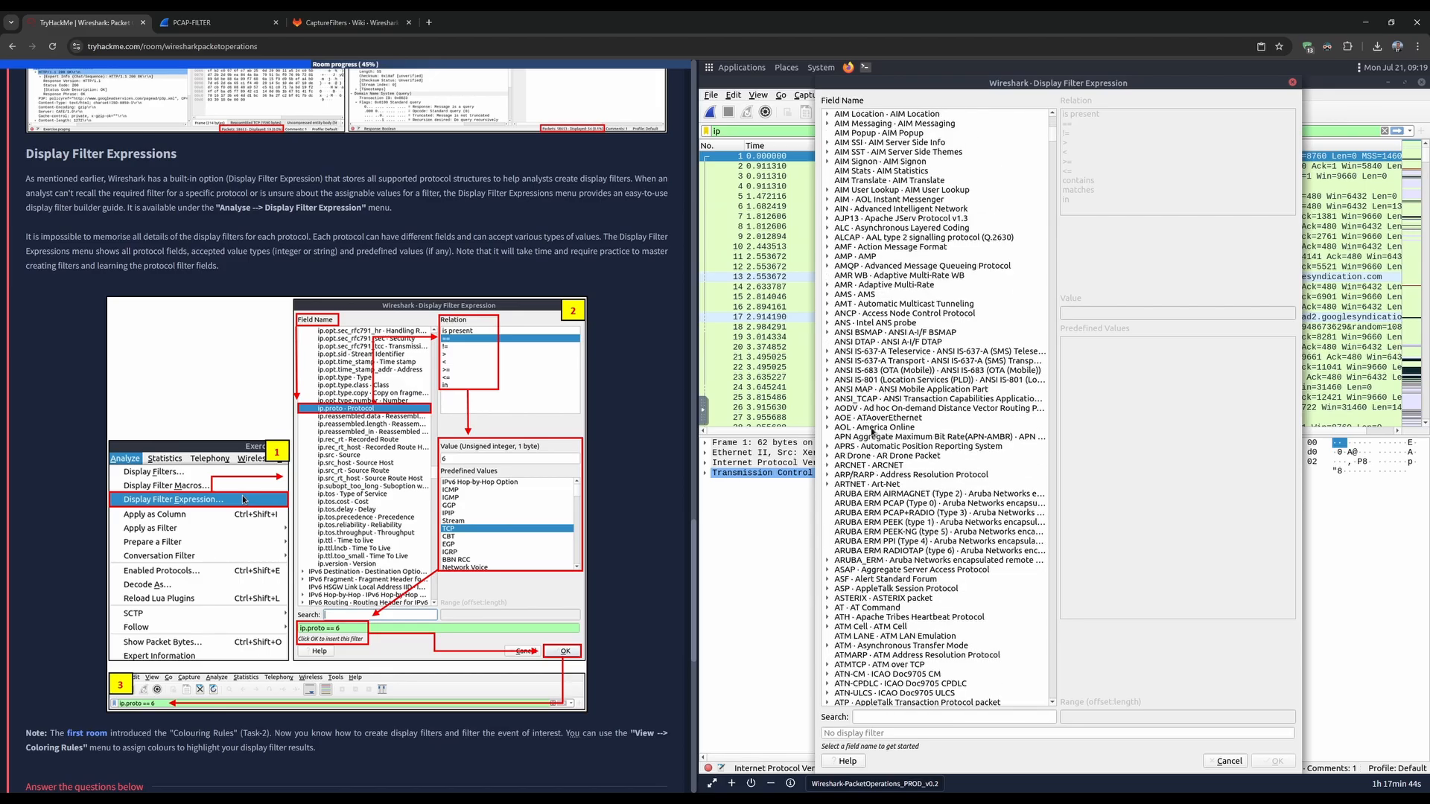
scroll(872, 431, down, 11)
scroll(1048, 167, down, 5)
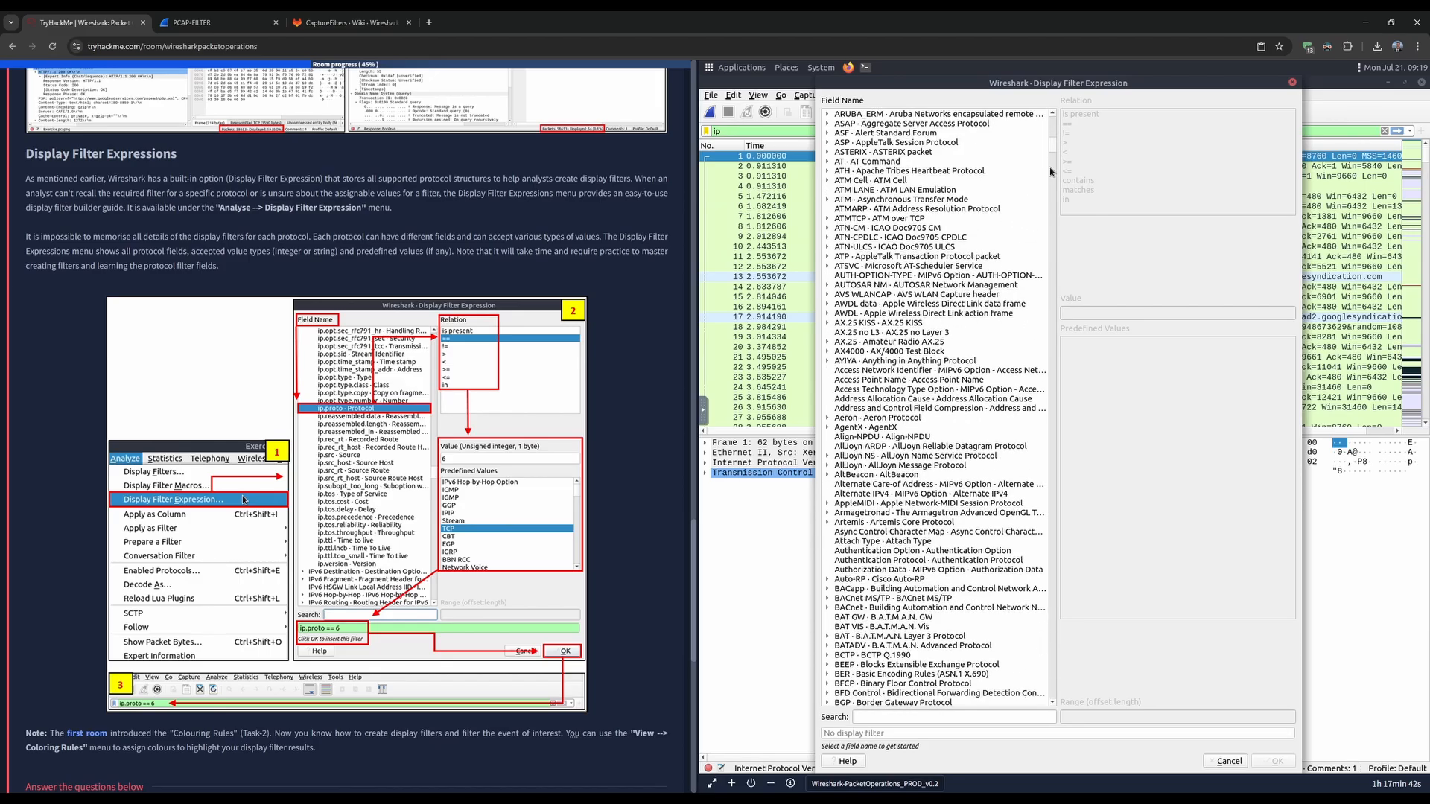
drag(1050, 170, 1055, 343)
scroll(1054, 350, down, 1)
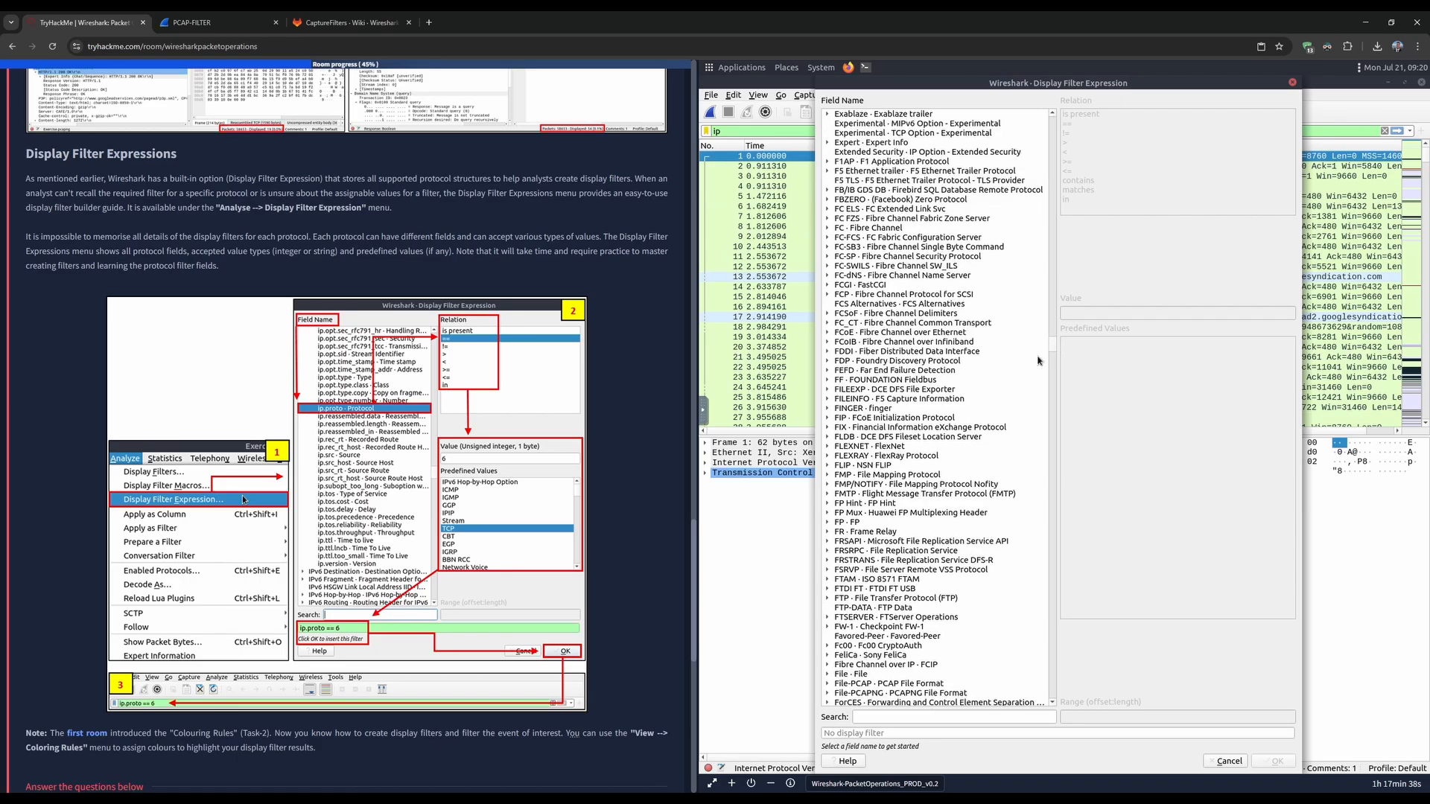
scroll(837, 486, down, 6)
scroll(836, 486, down, 3)
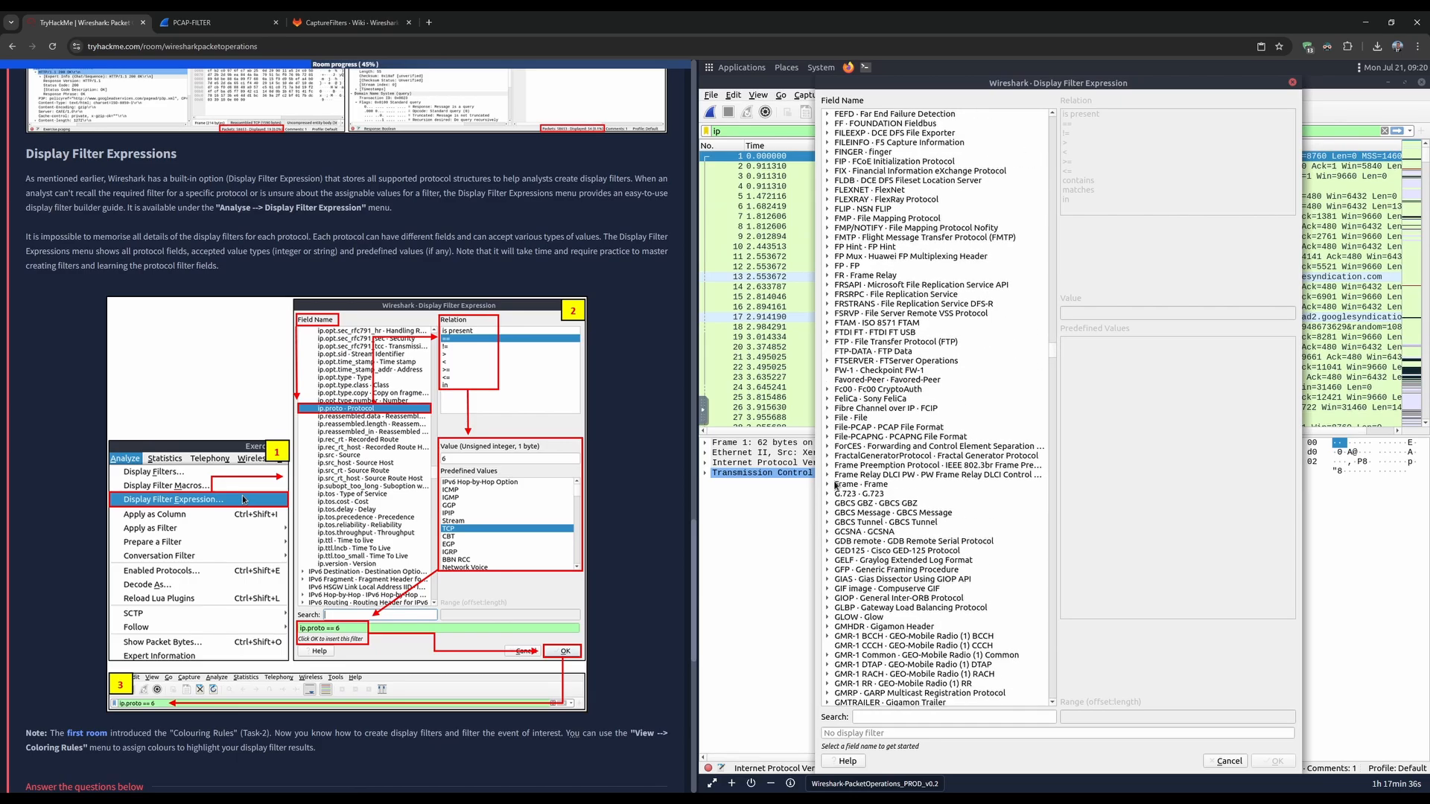
- Expand the File-PCAP protocol in the field list and select pcap.header to examine its available relation
click(828, 427)
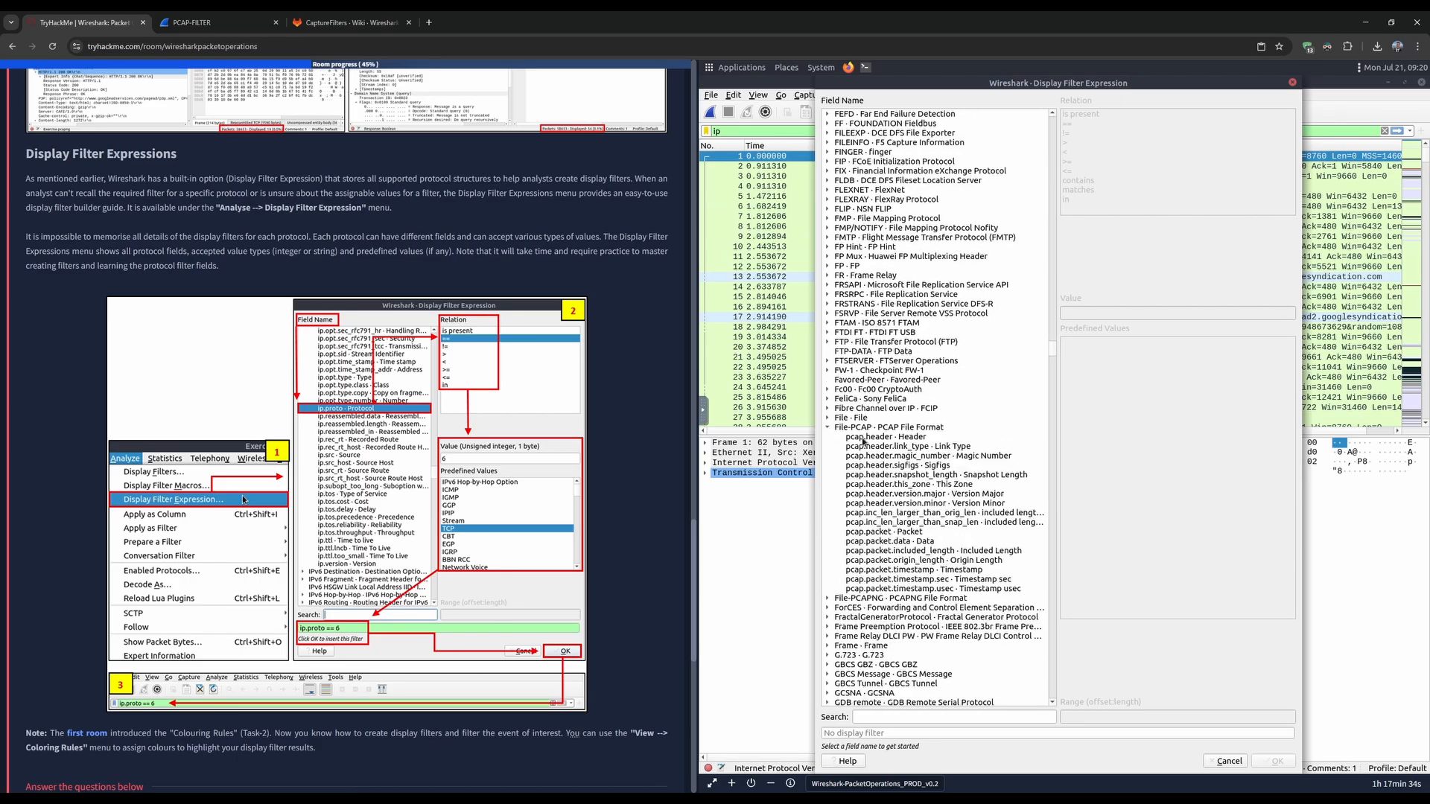
click(863, 438)
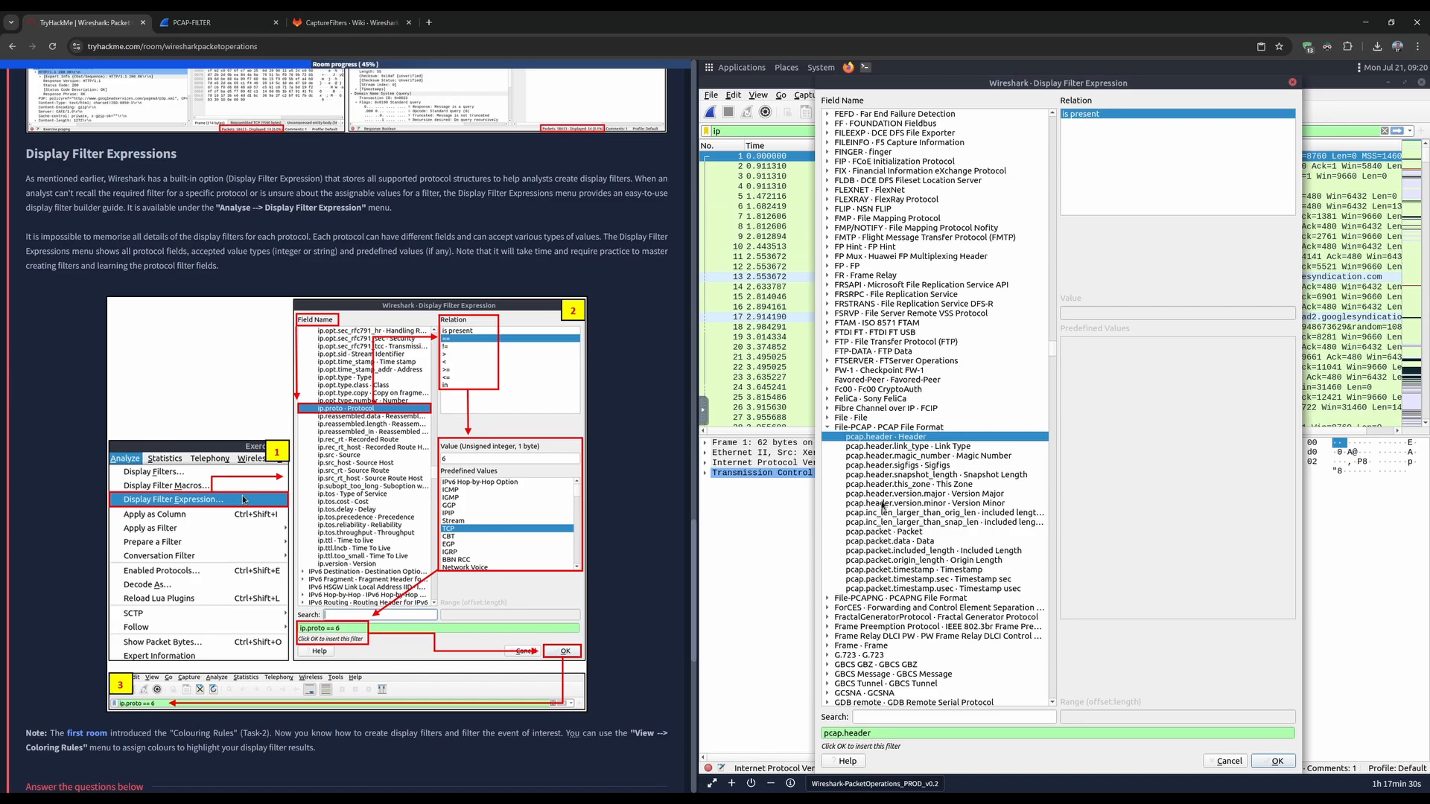
scroll(884, 510, down, 4)
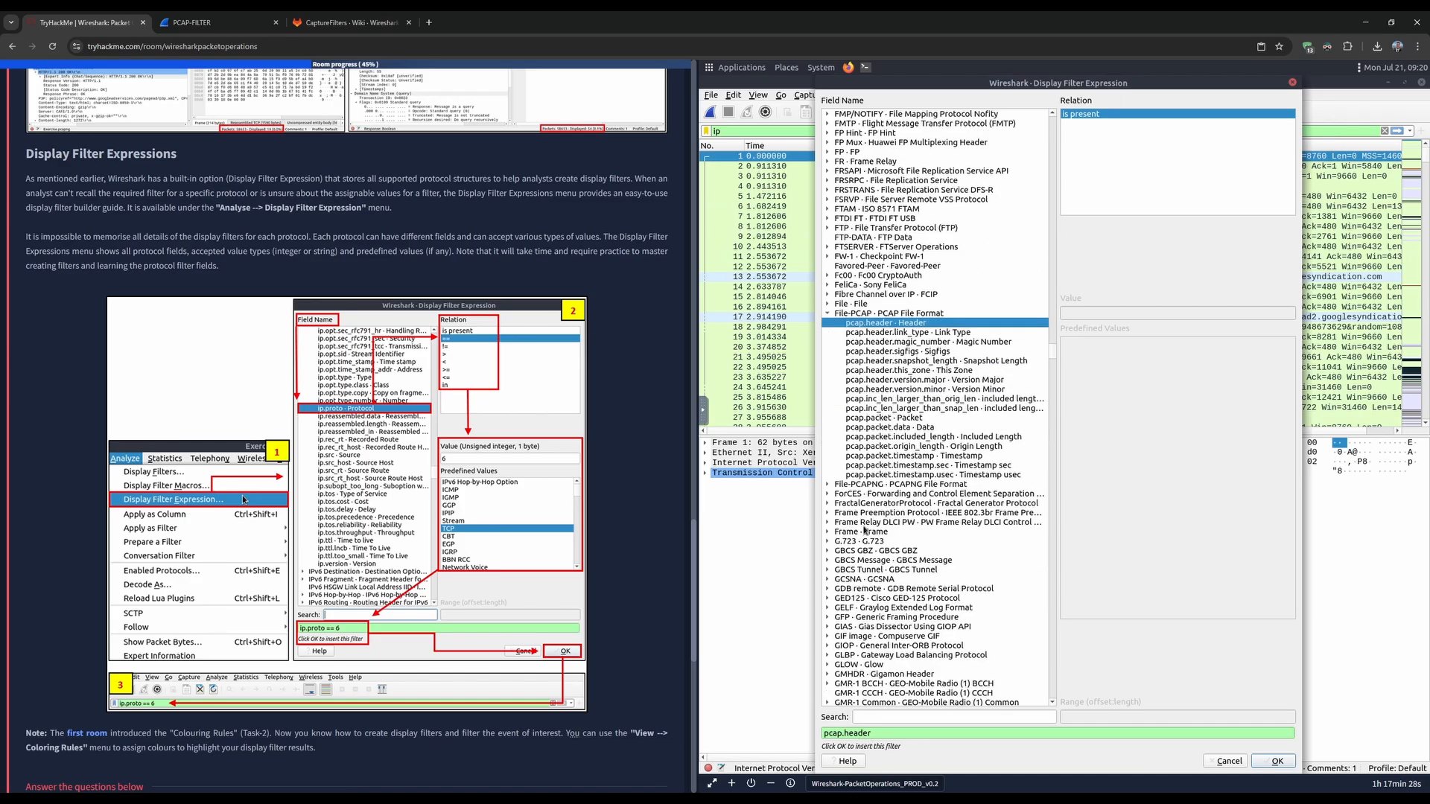
scroll(864, 530, down, 12)
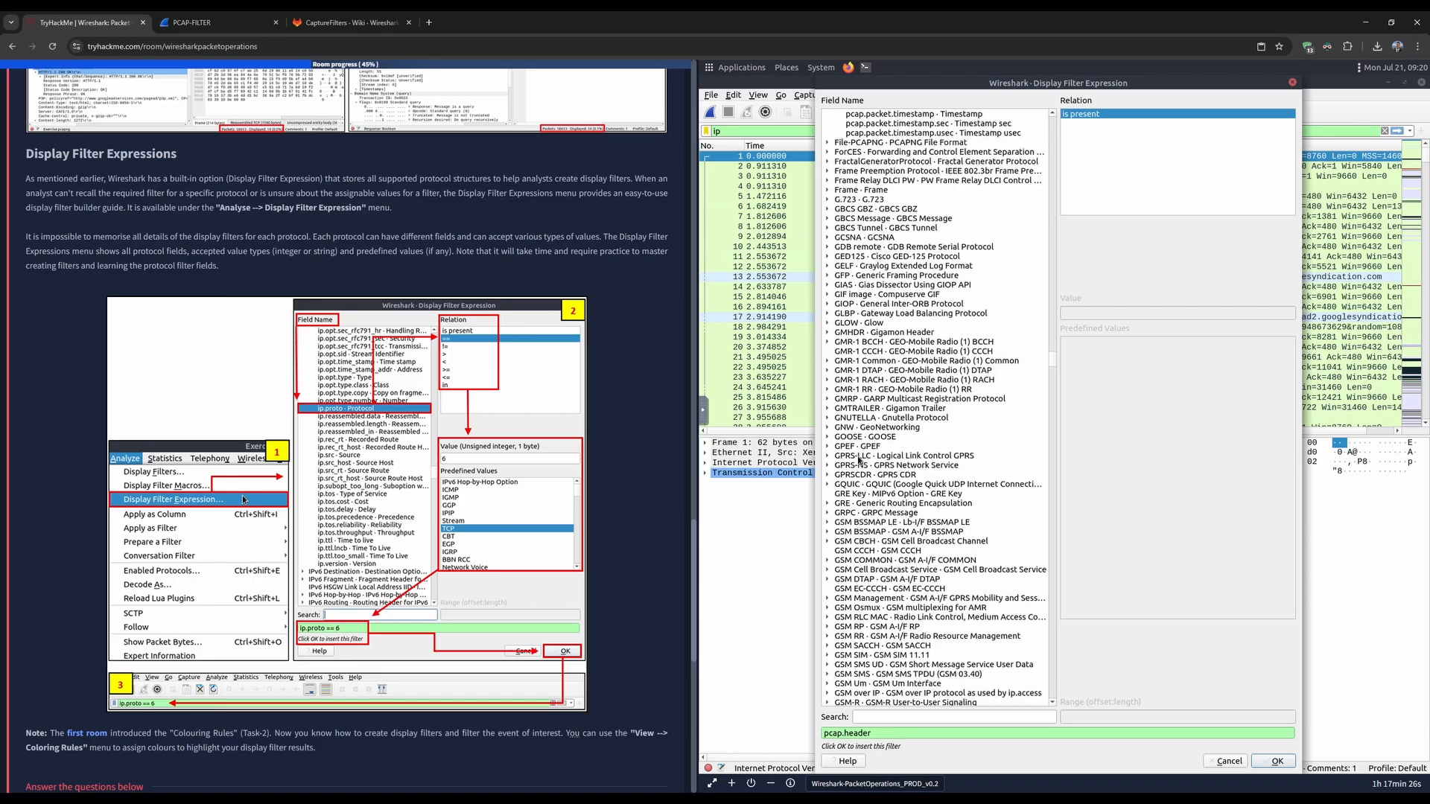
- Select and expand GOOSE to examine its relations and fields, look over the Gearman fields, and close the expression builder without inserting a filter
click(850, 438)
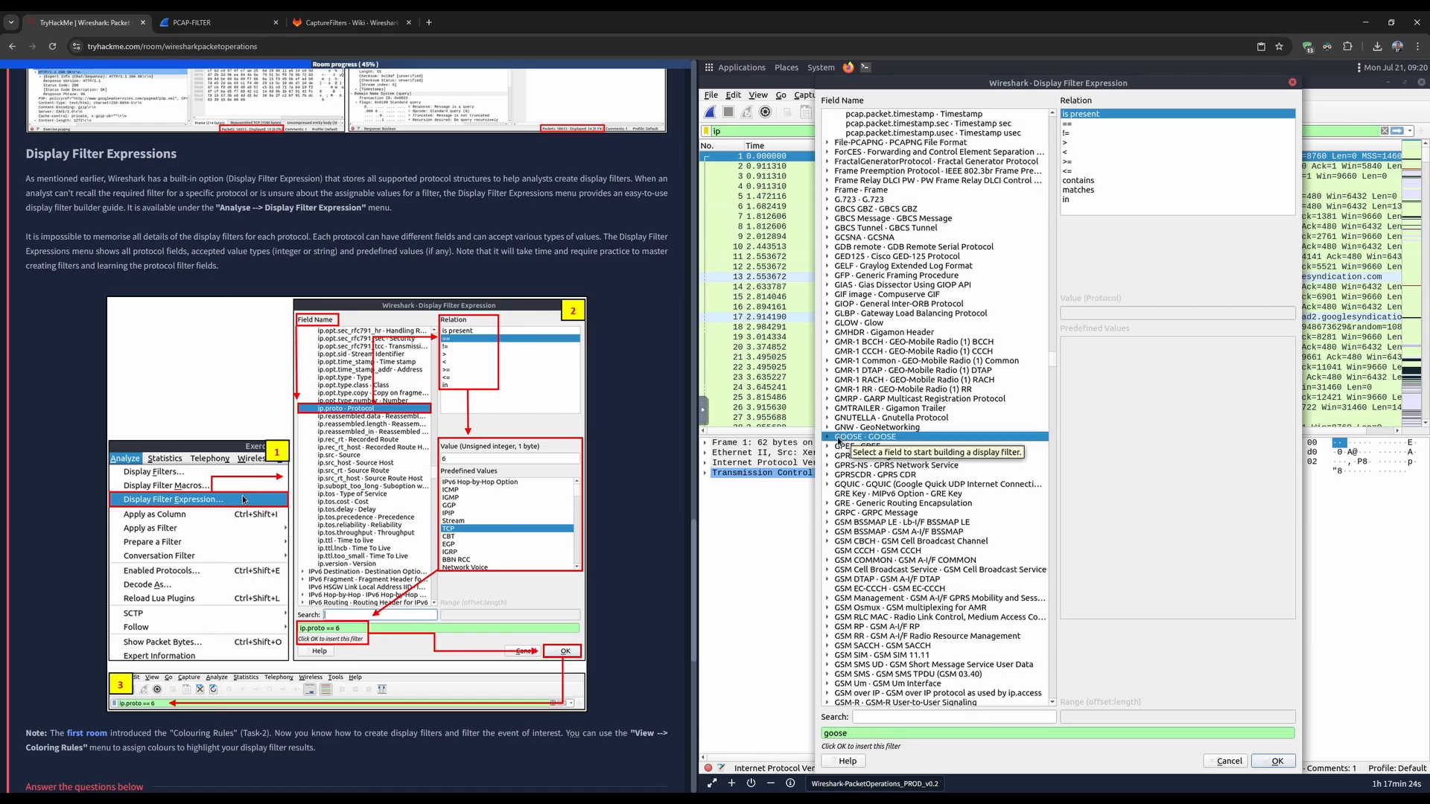
click(829, 443)
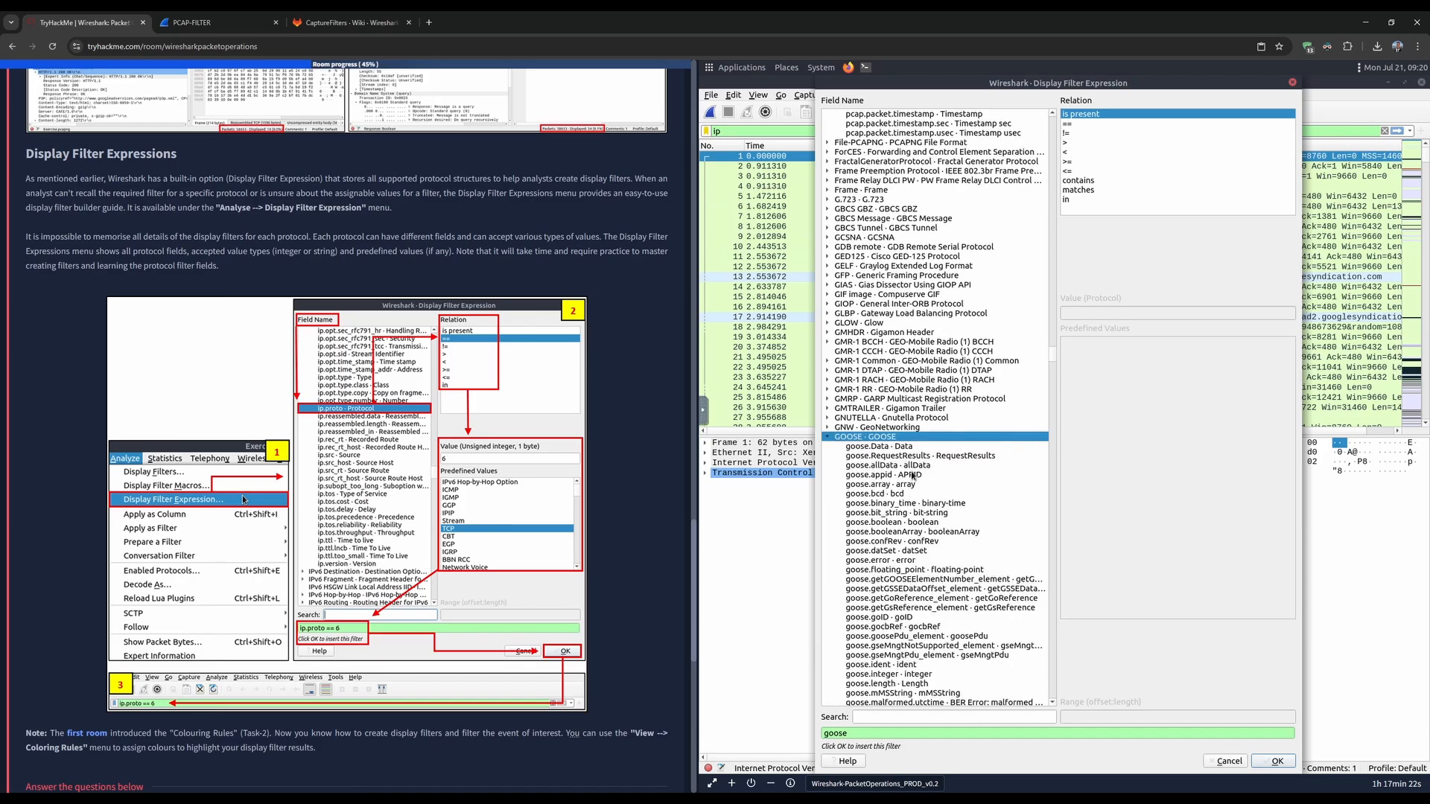
scroll(913, 507, down, 15)
scroll(910, 521, down, 15)
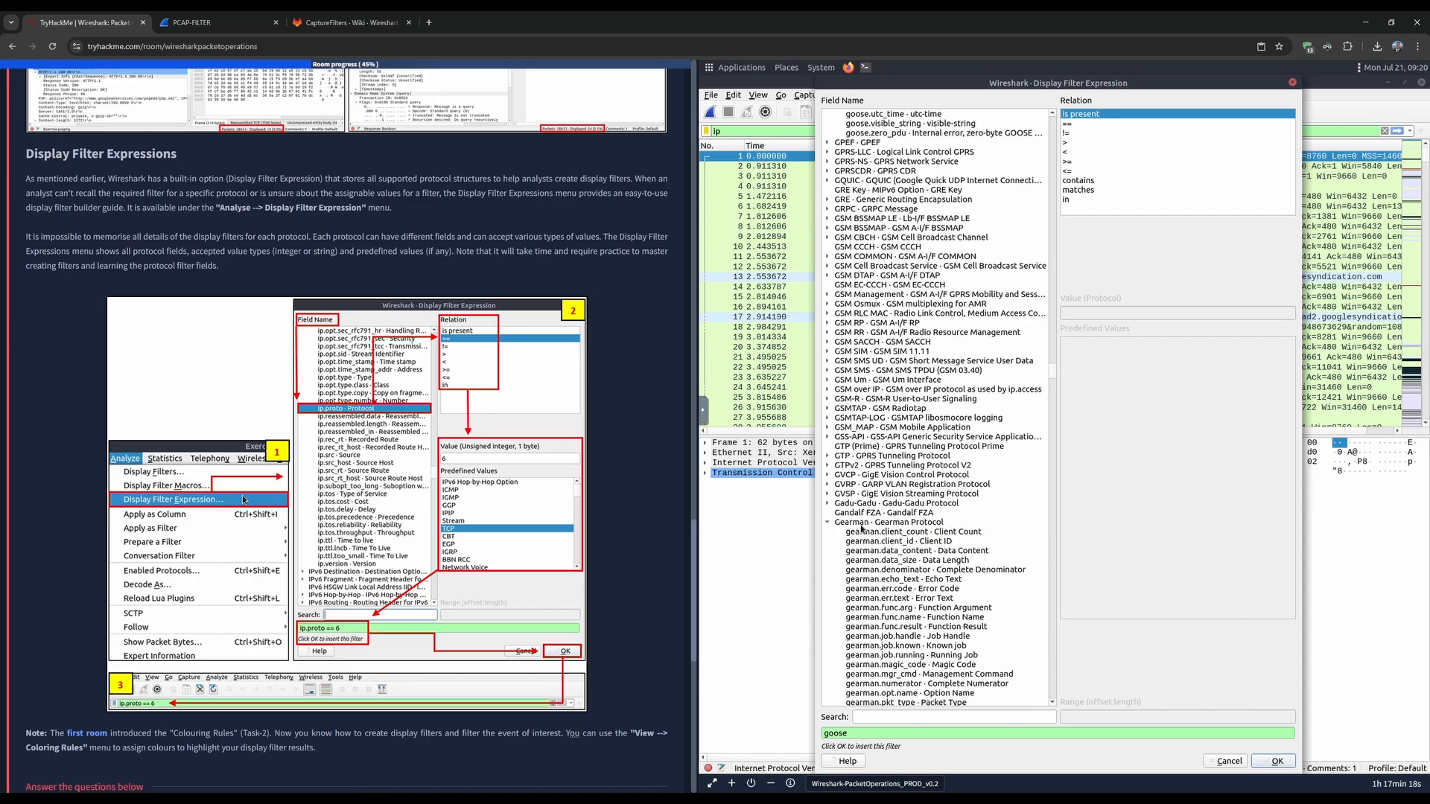
click(829, 524)
scroll(834, 514, down, 5)
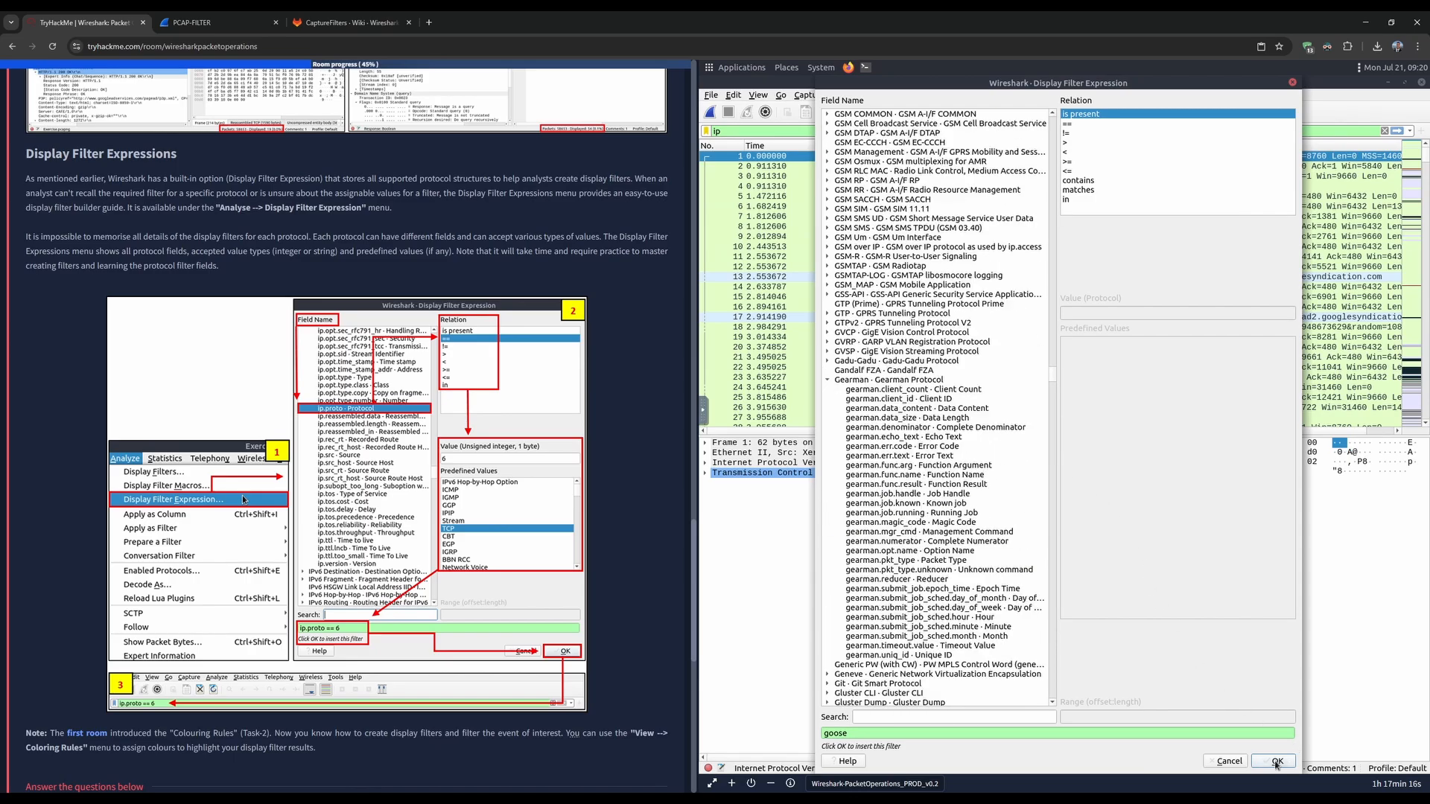
click(1229, 761)
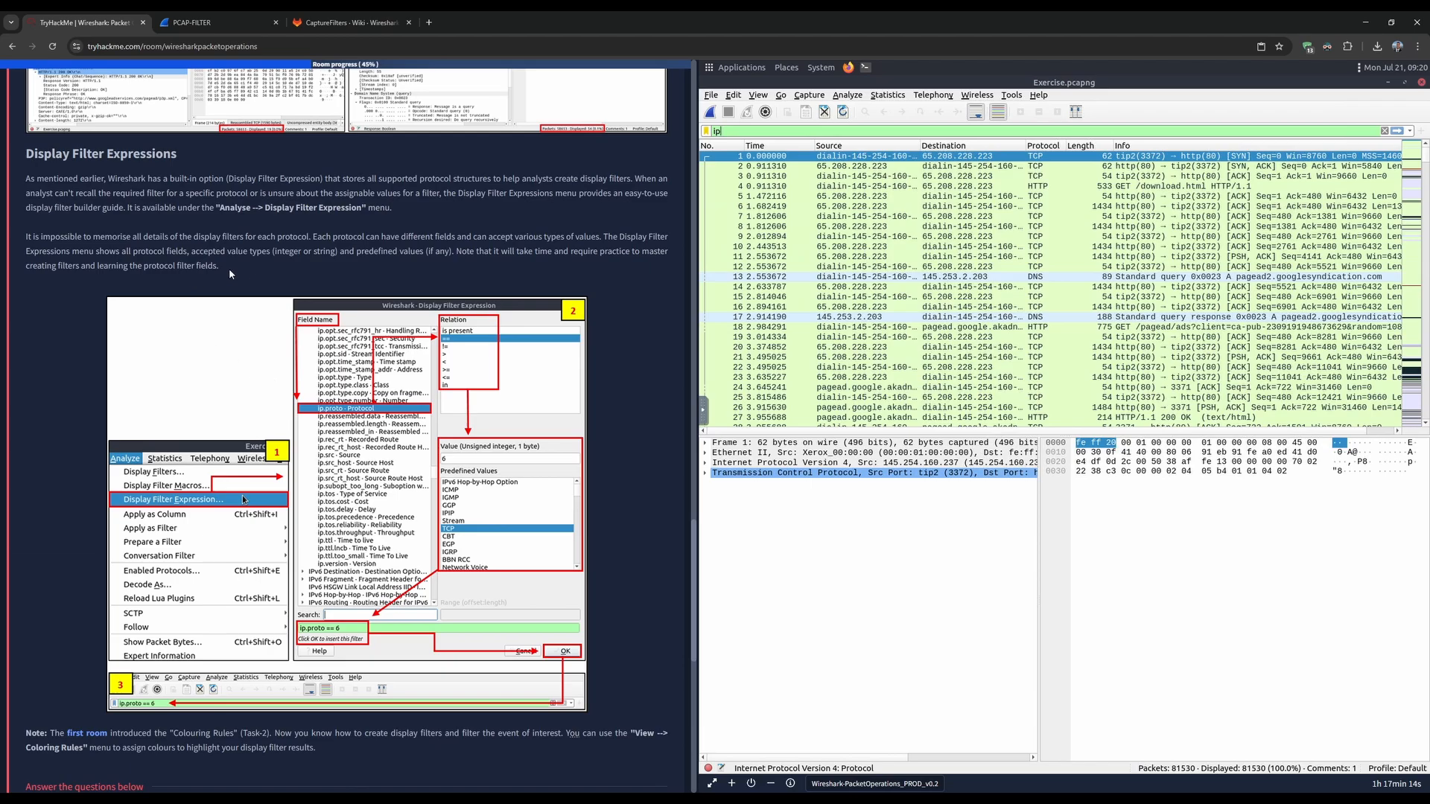
- Read the Display Filter Expressions paragraph about protocol fields and value types, the Colouring Rules note, and the Task 5 questions
scroll(229, 268, down, 3)
scroll(257, 283, up, 2)
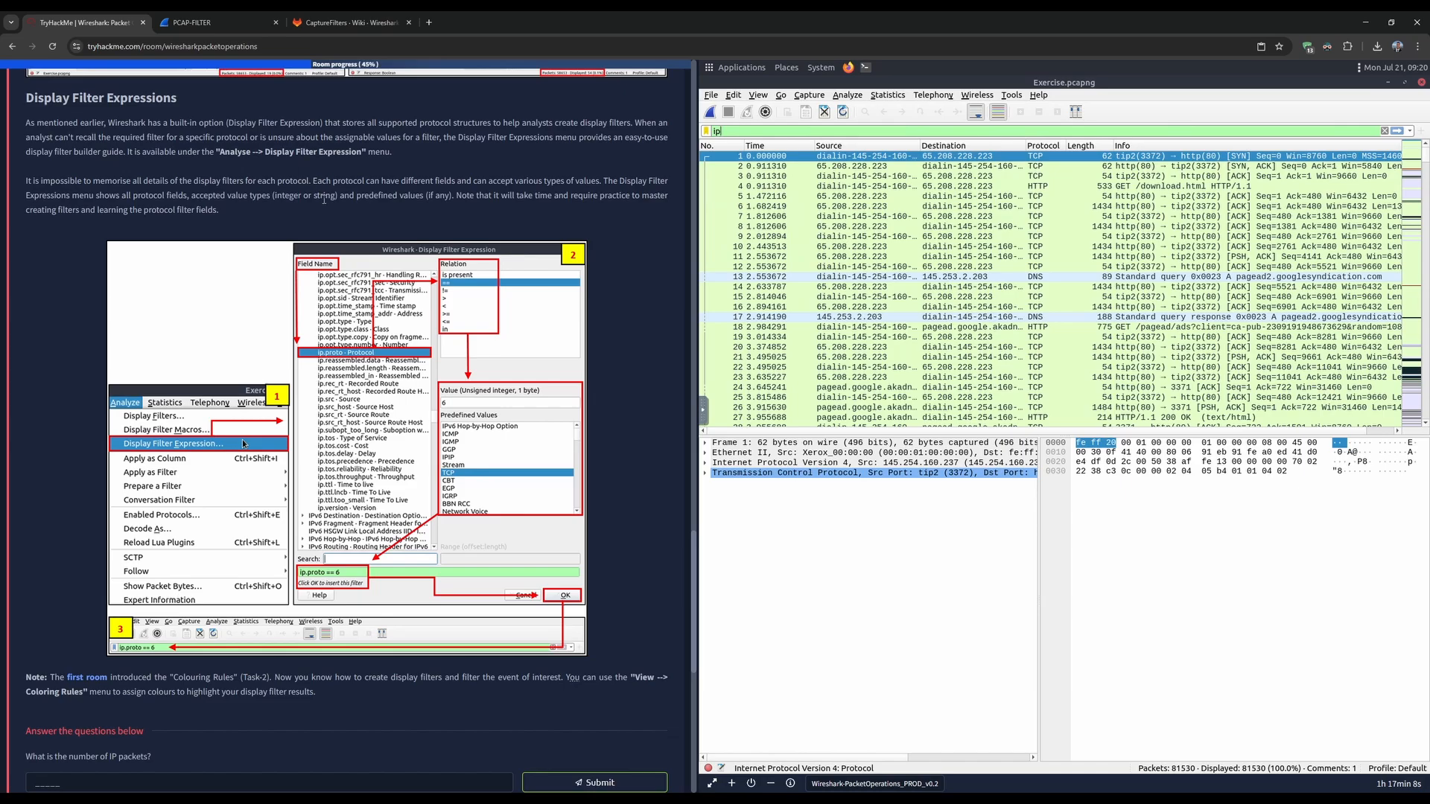
drag(313, 181, 395, 181)
click(453, 221)
scroll(290, 233, down, 5)
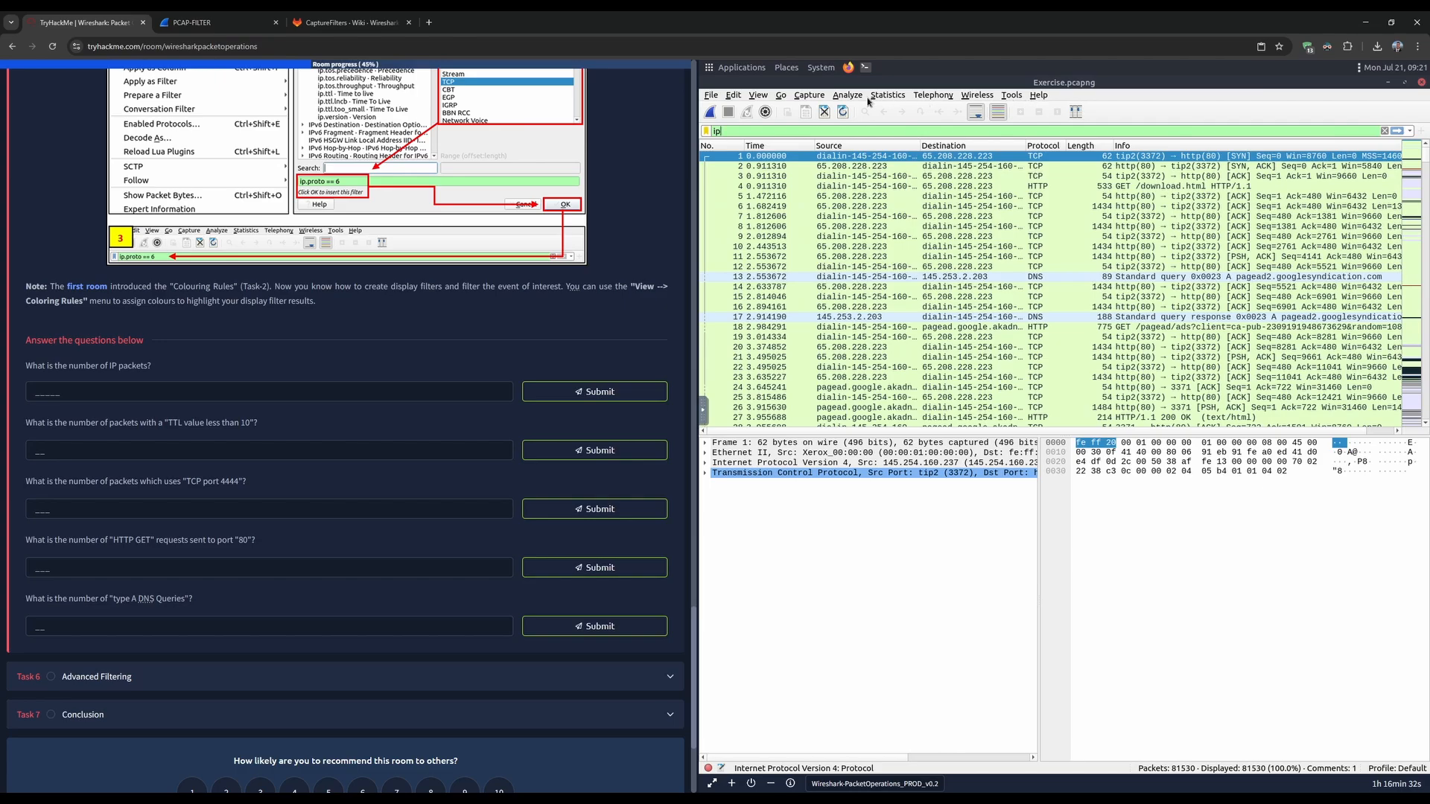
- Review Wireshark's default coloring rules and close their window without changing any rule
click(760, 95)
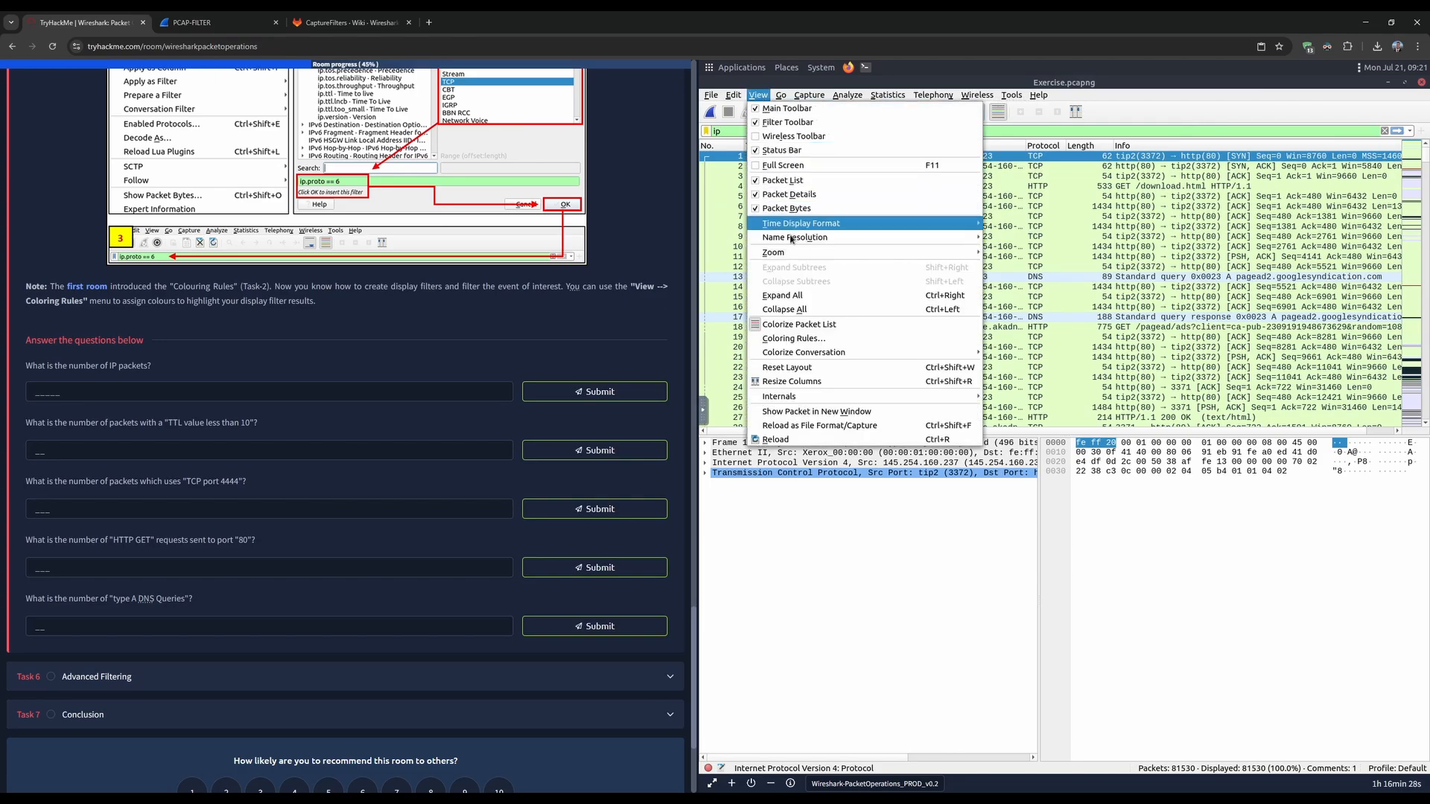
click(815, 339)
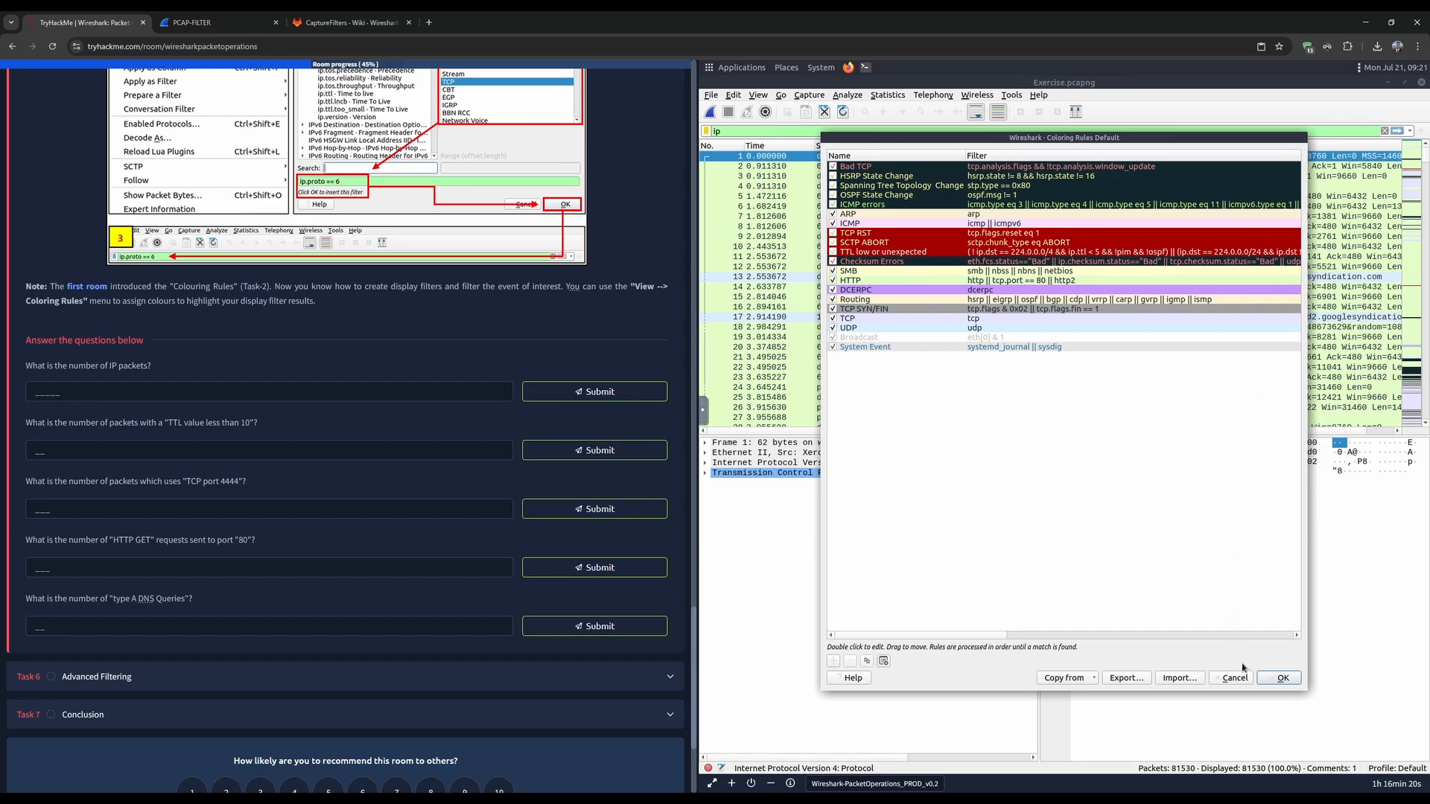
click(1278, 678)
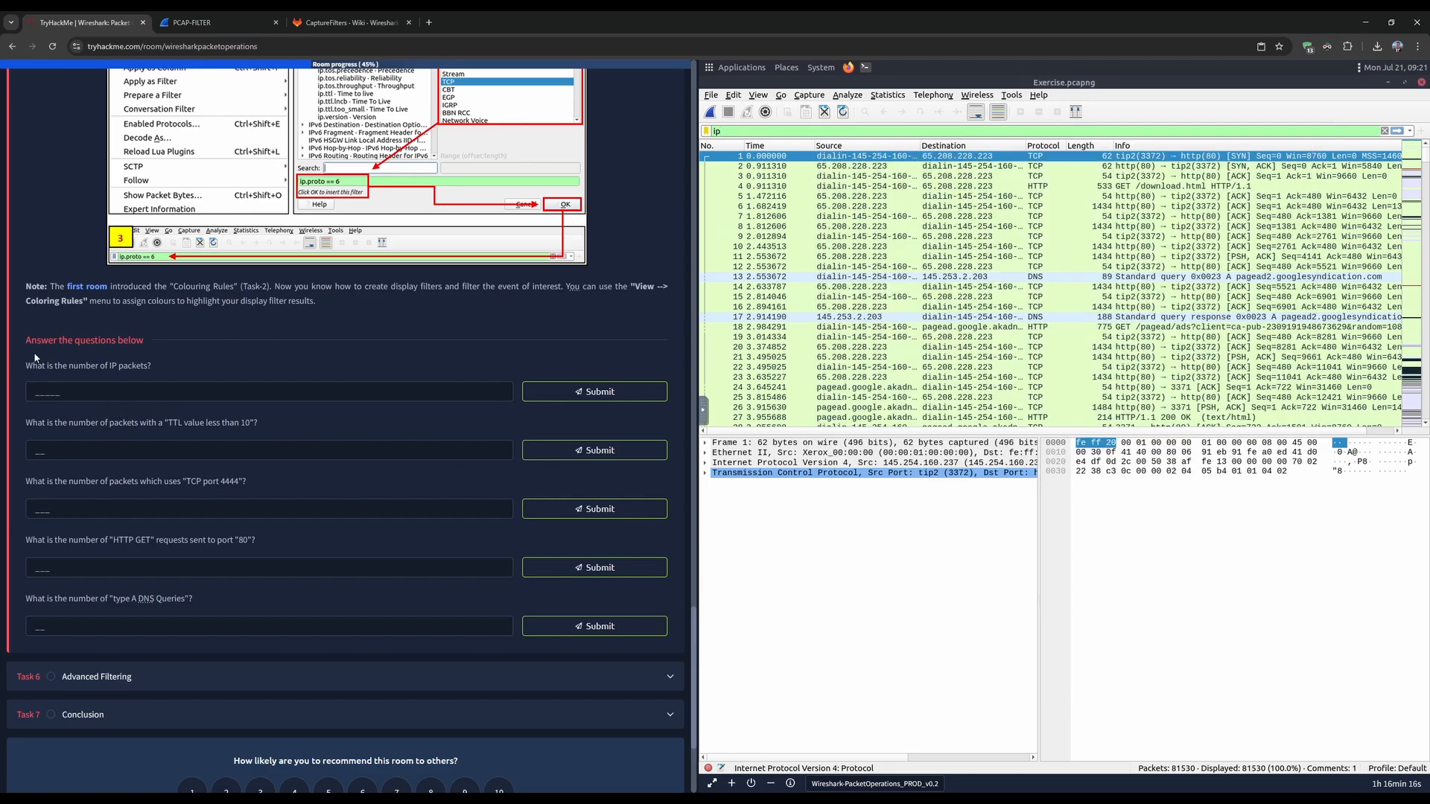
- Read the question on the number of IP packets and reapply the ip display filter to the capture
drag(35, 361, 152, 365)
click(91, 365)
click(205, 366)
key(Return)
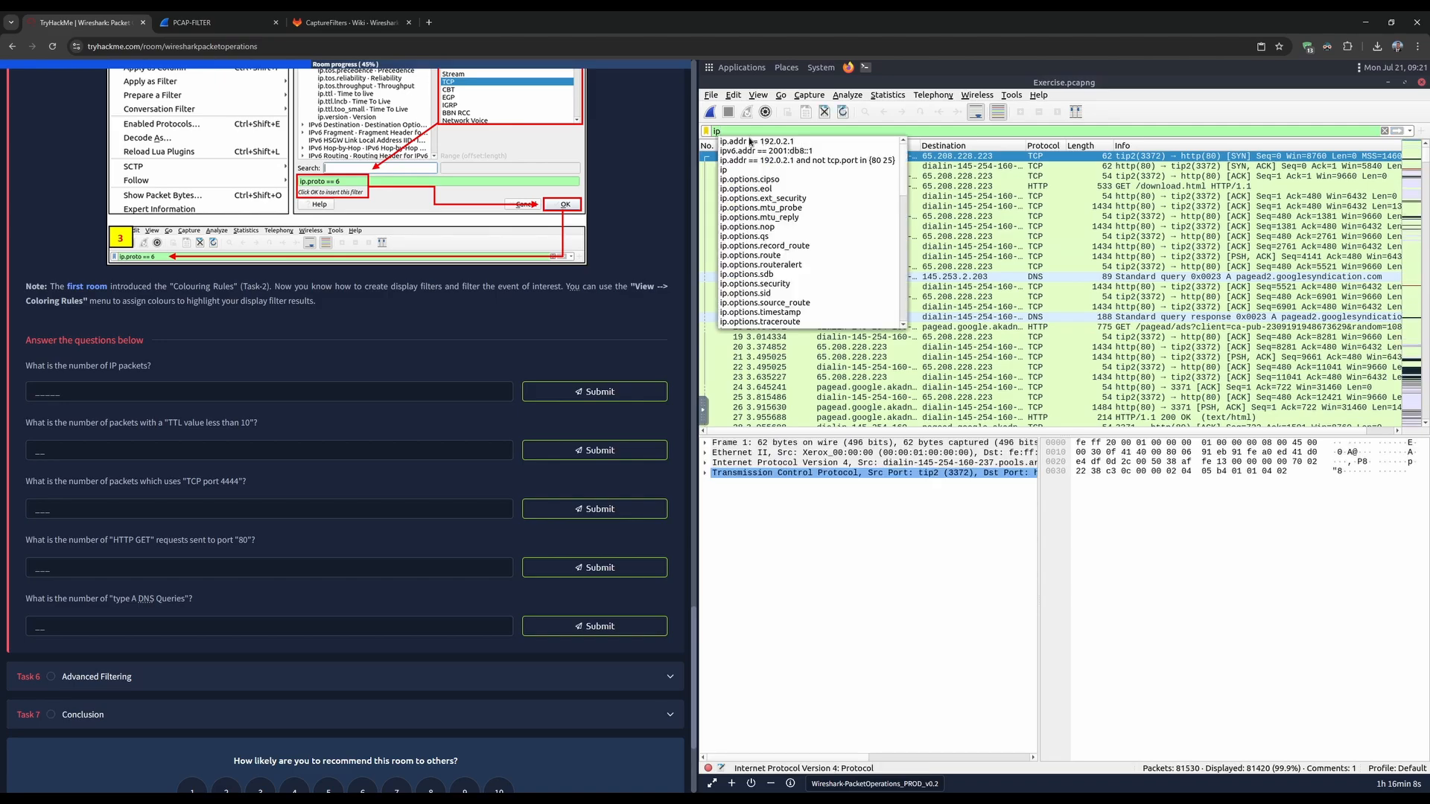
click(936, 558)
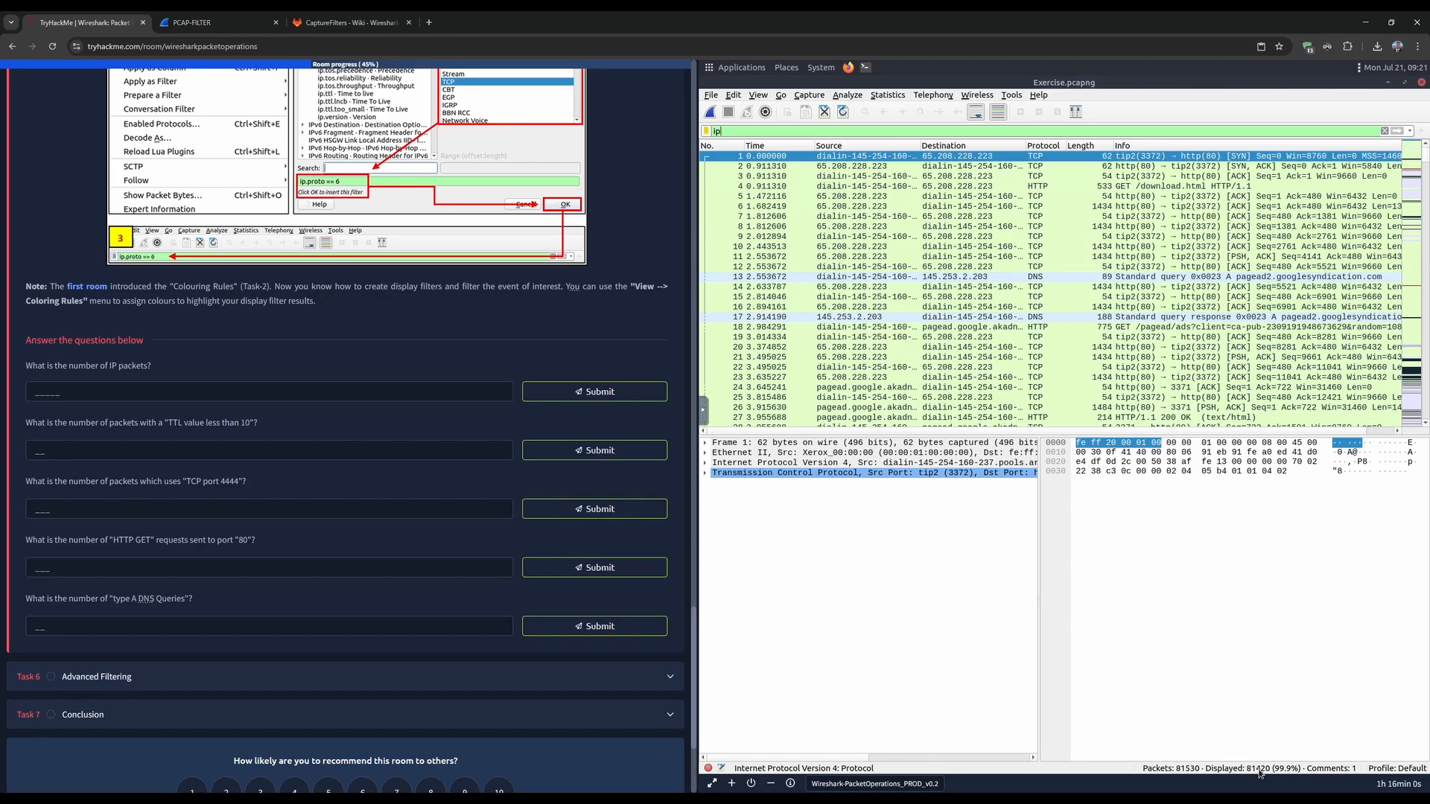
- Submit 81420 as the answer to the question on the number of IP packets
click(416, 396)
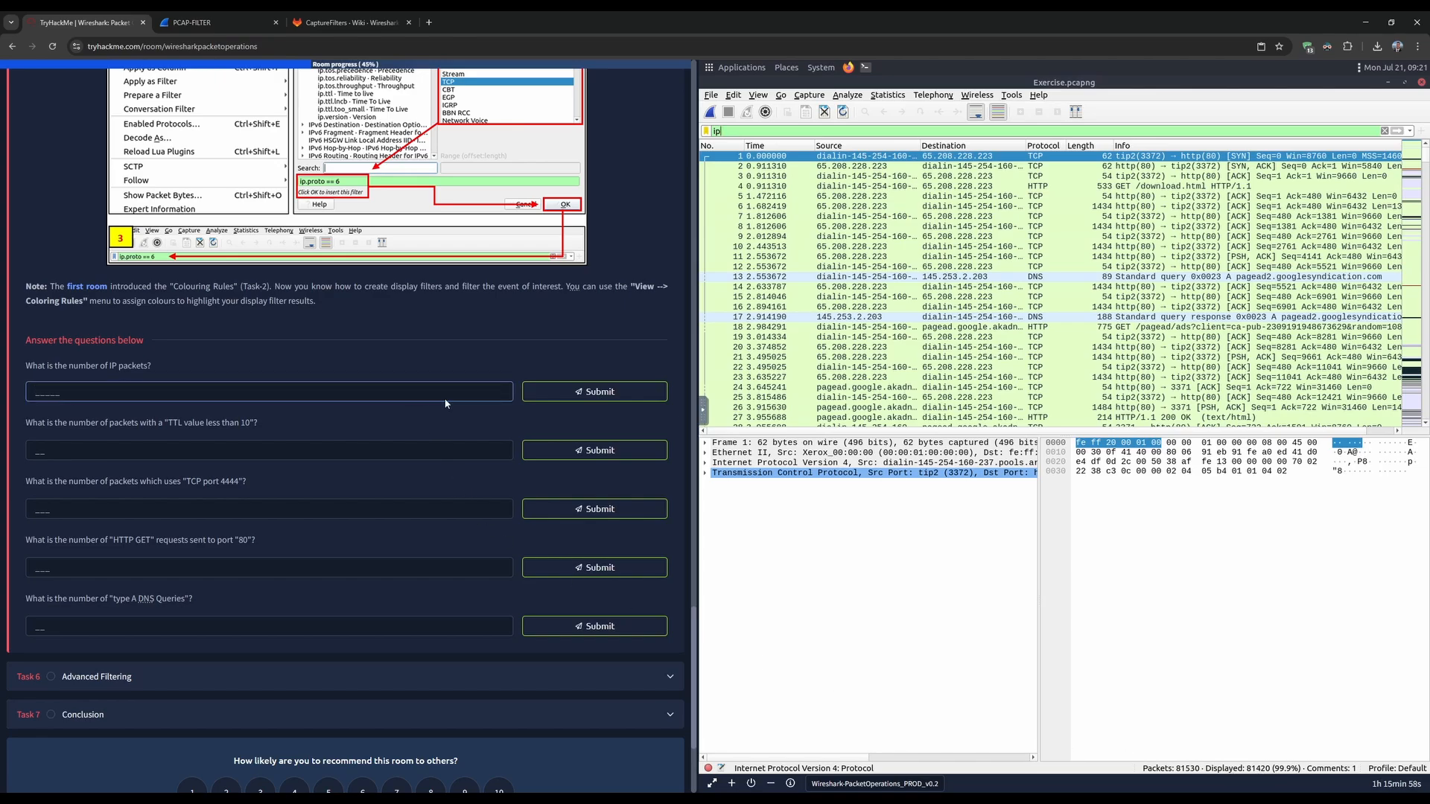
text(81420)
key(Return)
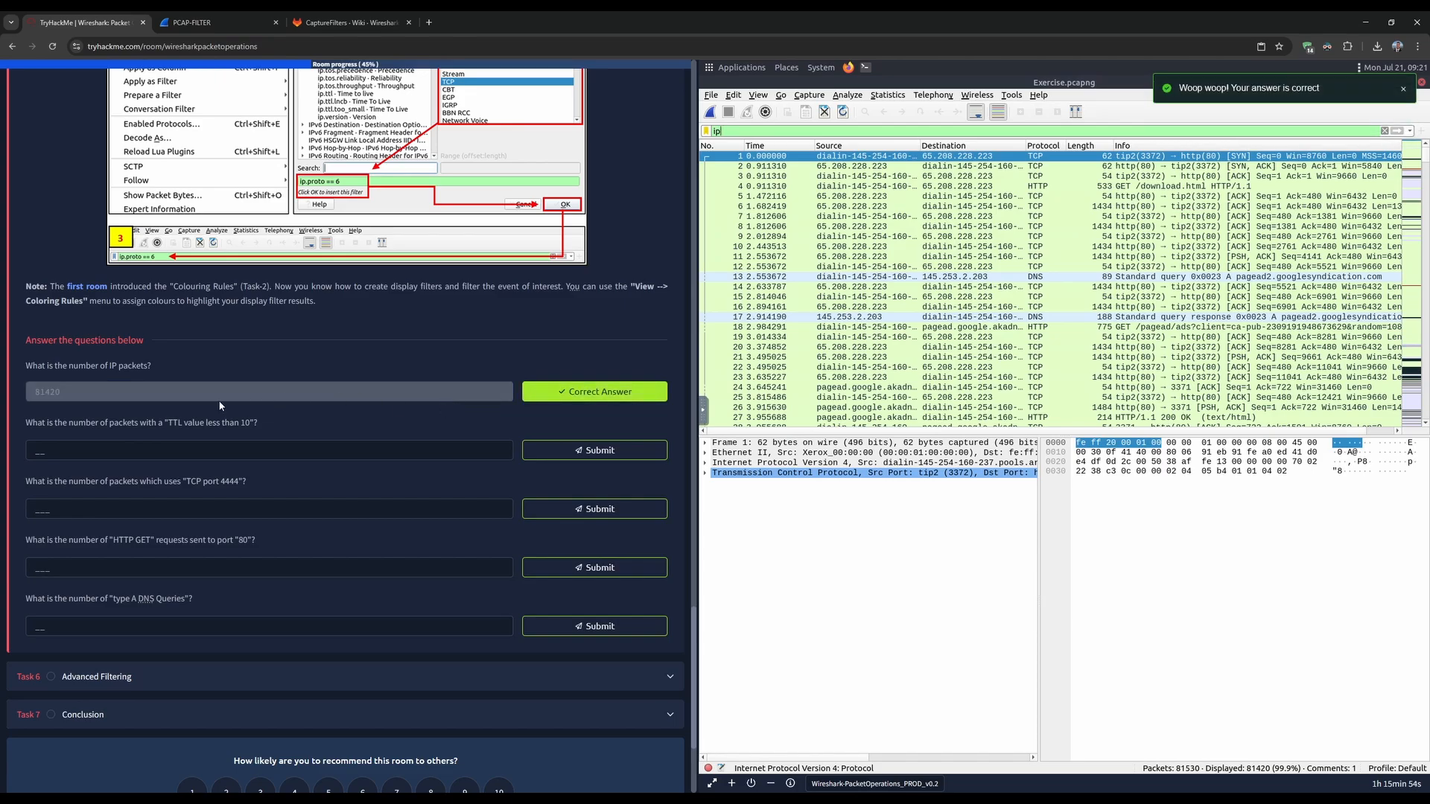
- Read the question on TTL values less than 10 and search Task 5's protocol filter sections for a matching TTL filter
drag(26, 423, 250, 427)
scroll(260, 434, up, 15)
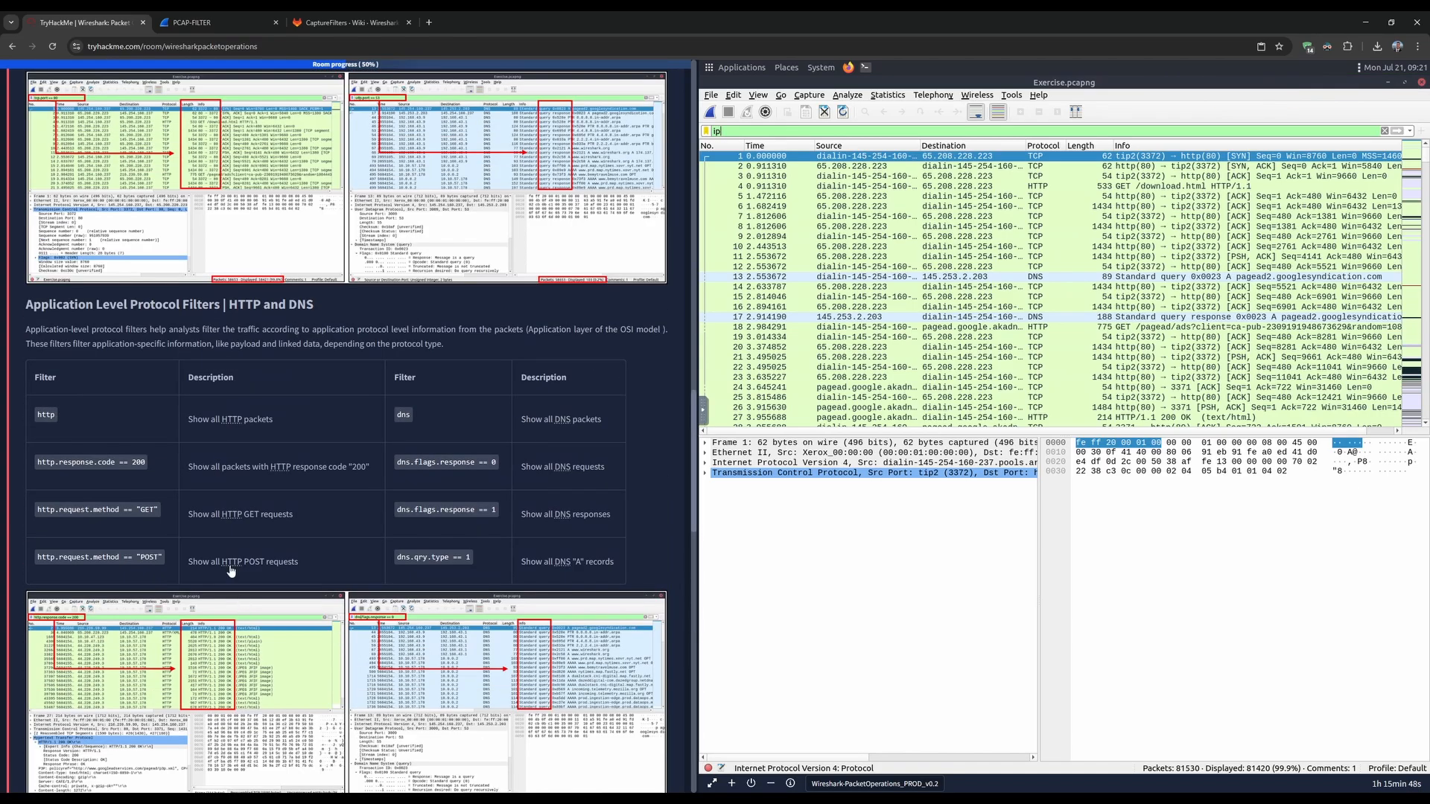
scroll(162, 512, up, 10)
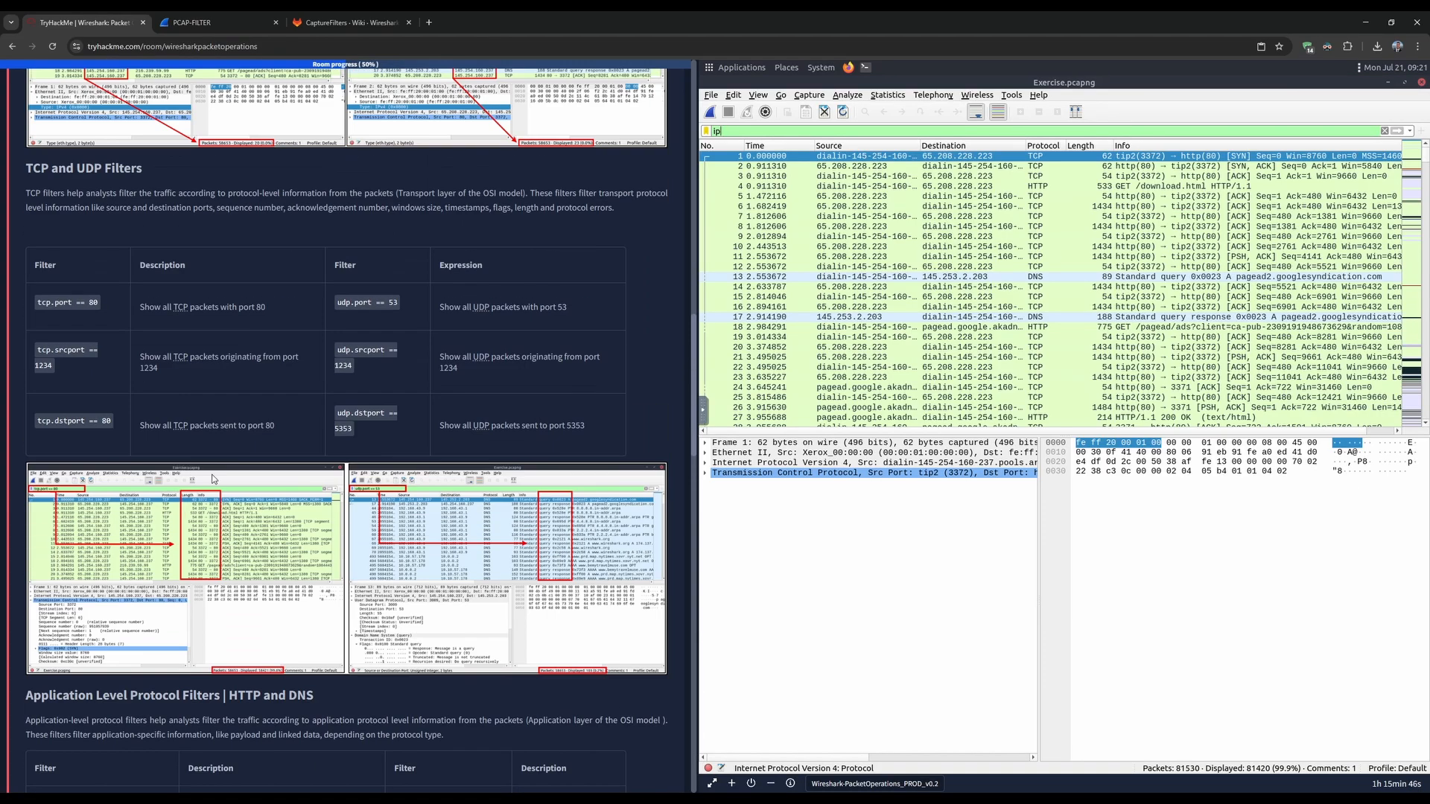
scroll(231, 522, up, 5)
scroll(230, 548, up, 2)
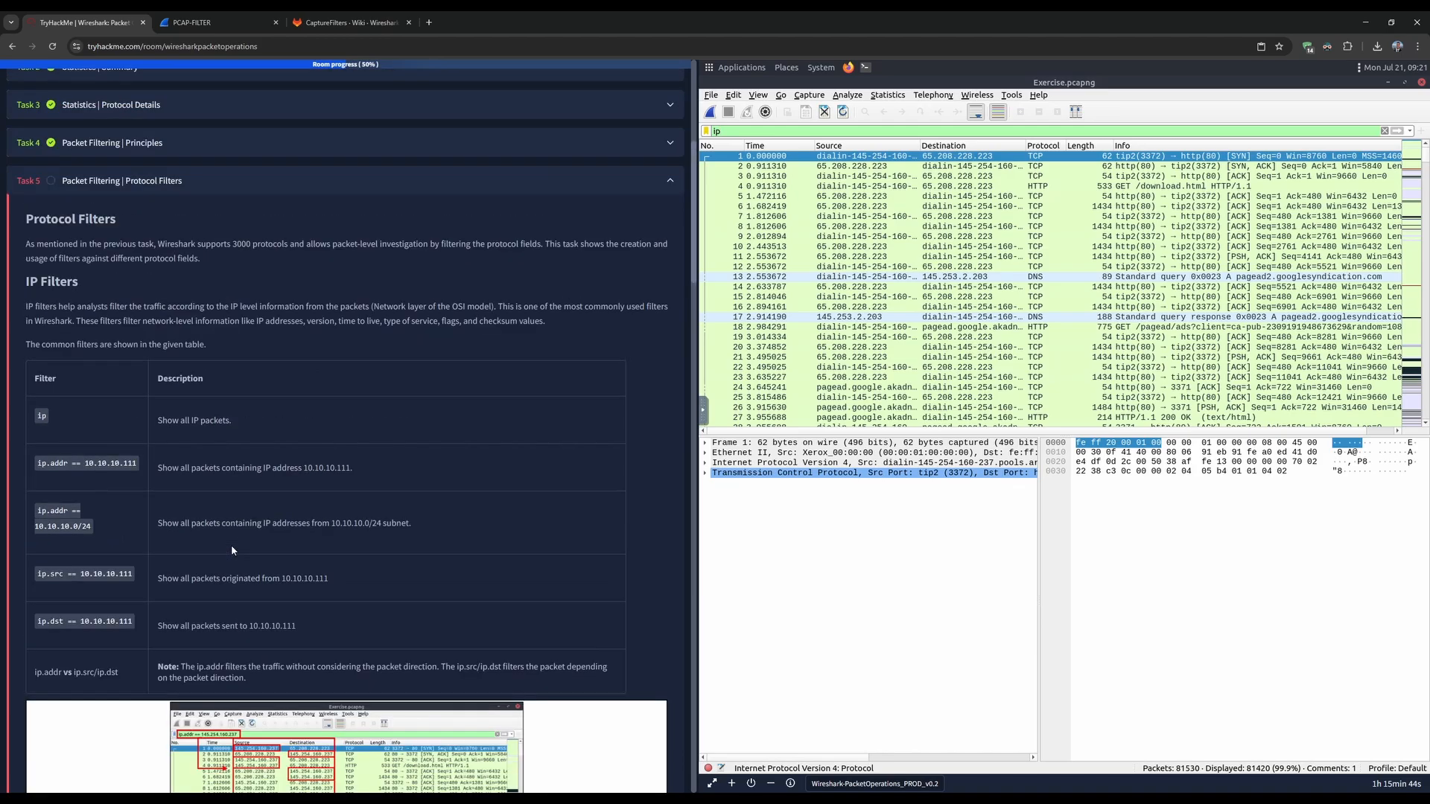
scroll(231, 550, down, 10)
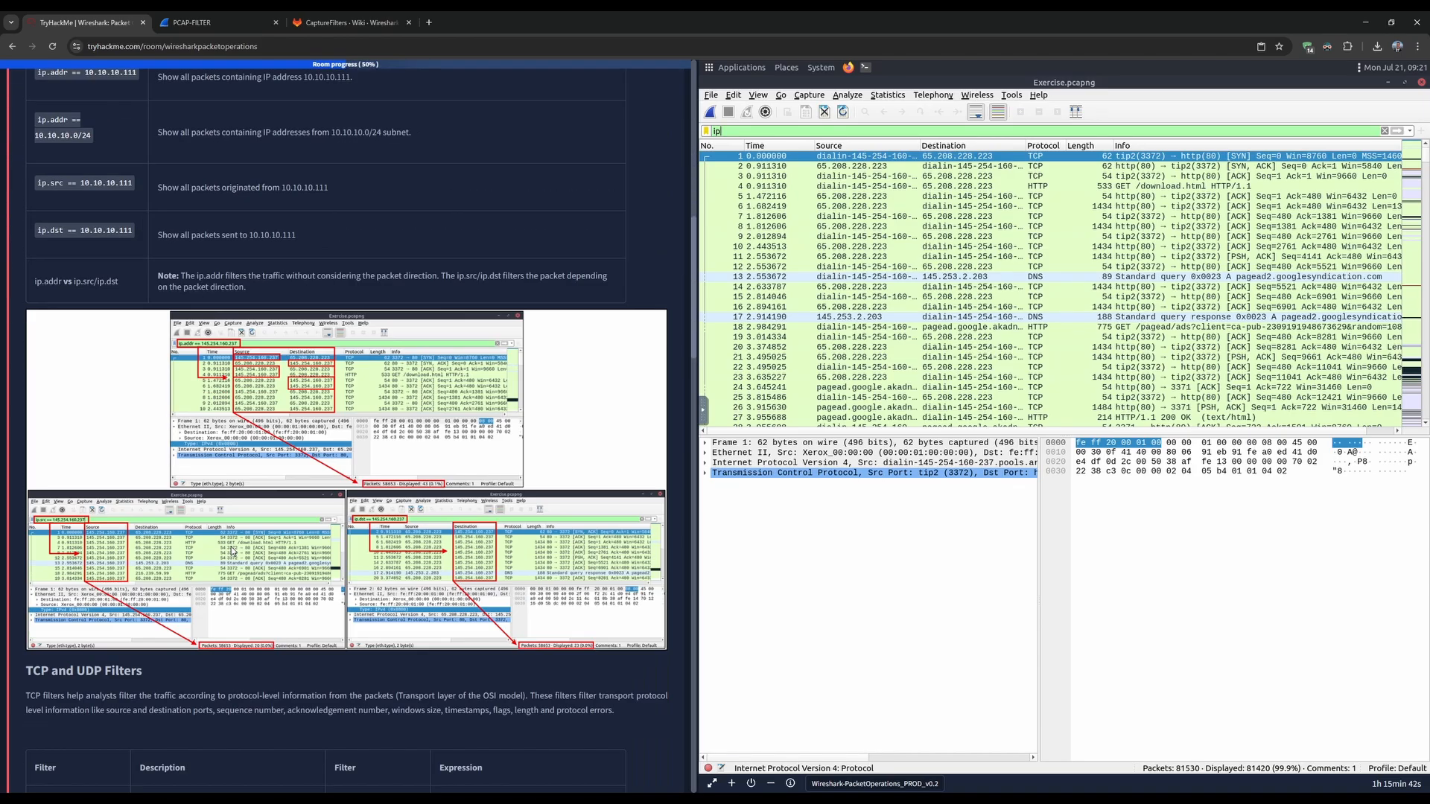
scroll(233, 546, down, 7)
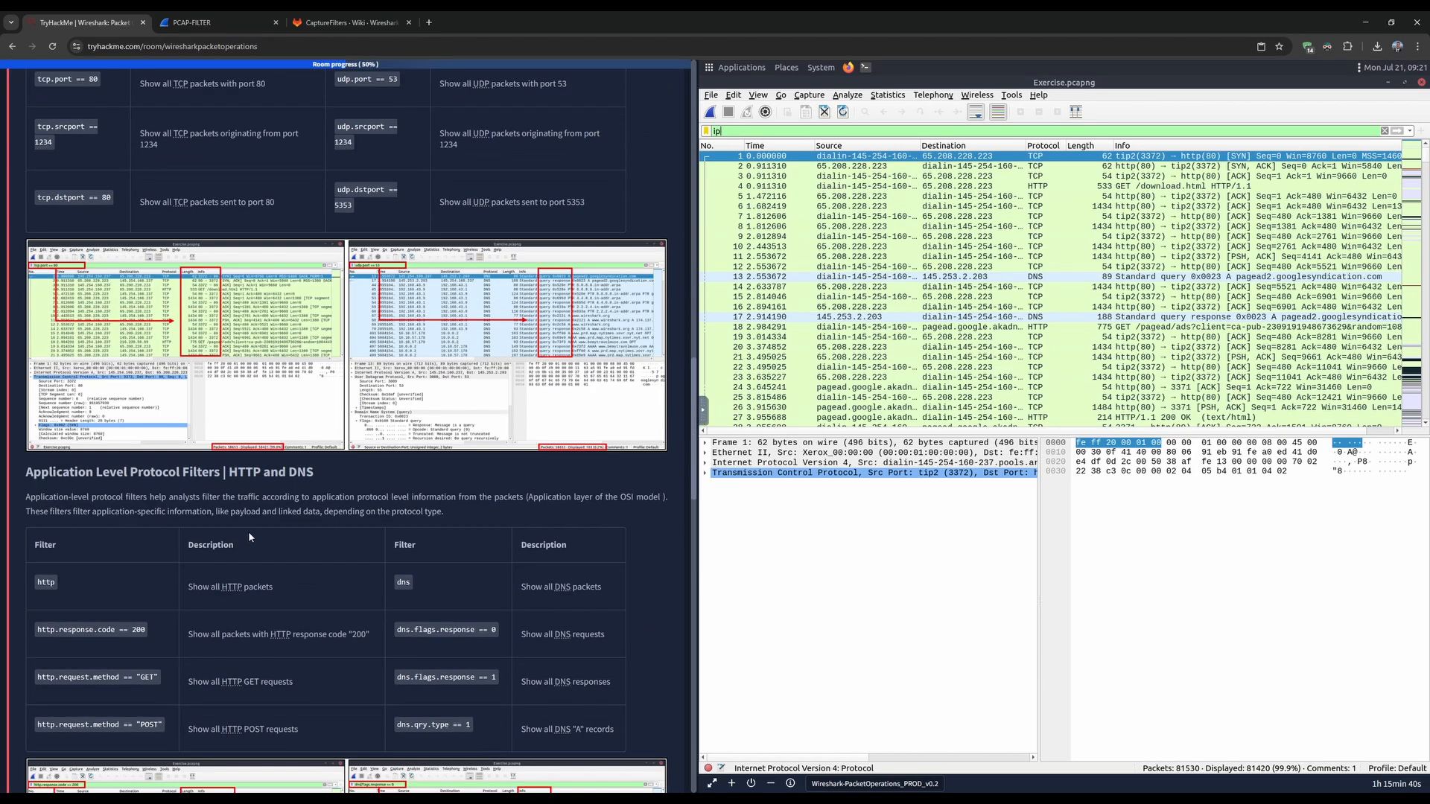
scroll(251, 534, down, 5)
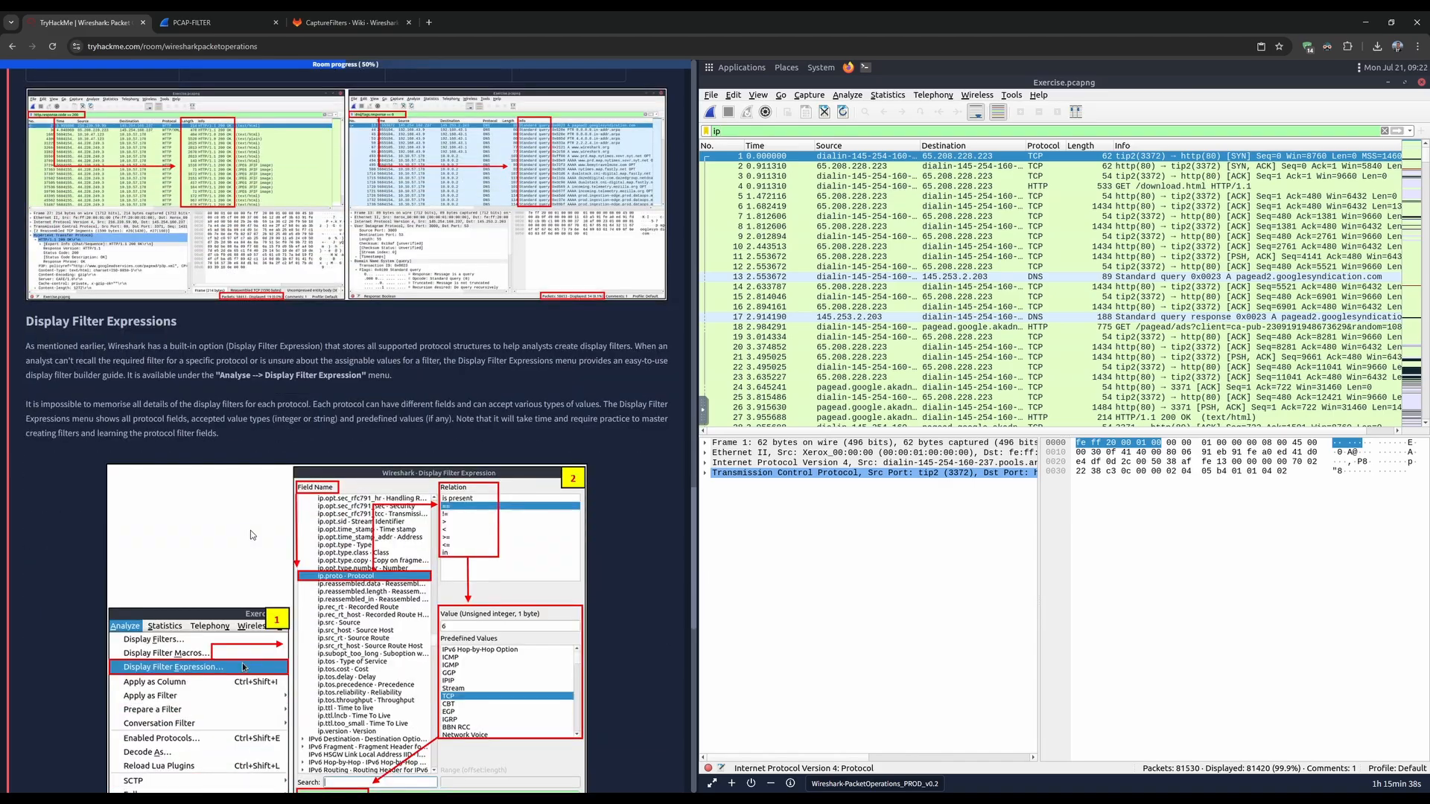
- Locate the ip.ttl examples in Task 4's Comparison Operators table and highlight the ip.ttl < 10 expression
scroll(250, 532, up, 20)
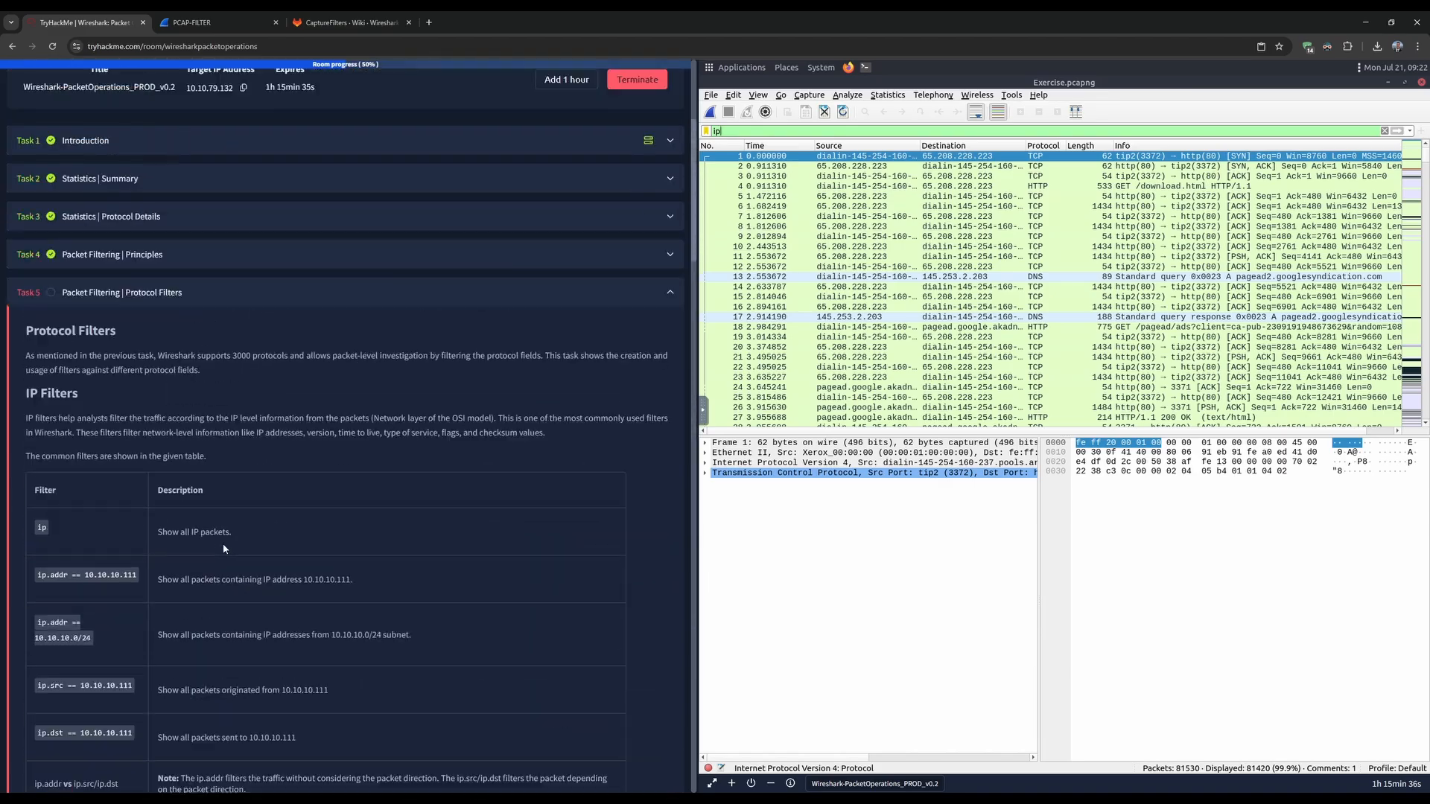
scroll(250, 542, down, 20)
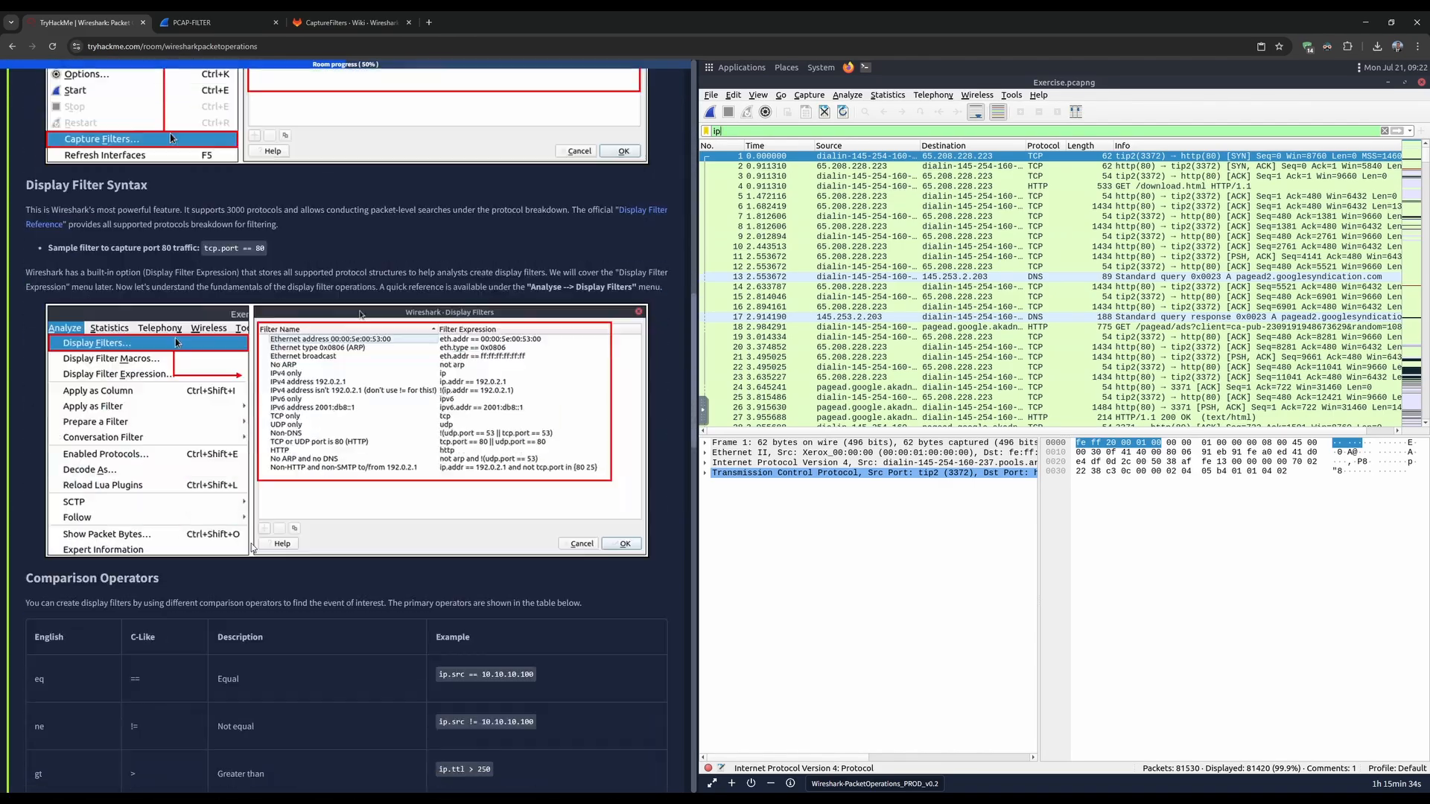
scroll(251, 544, down, 1)
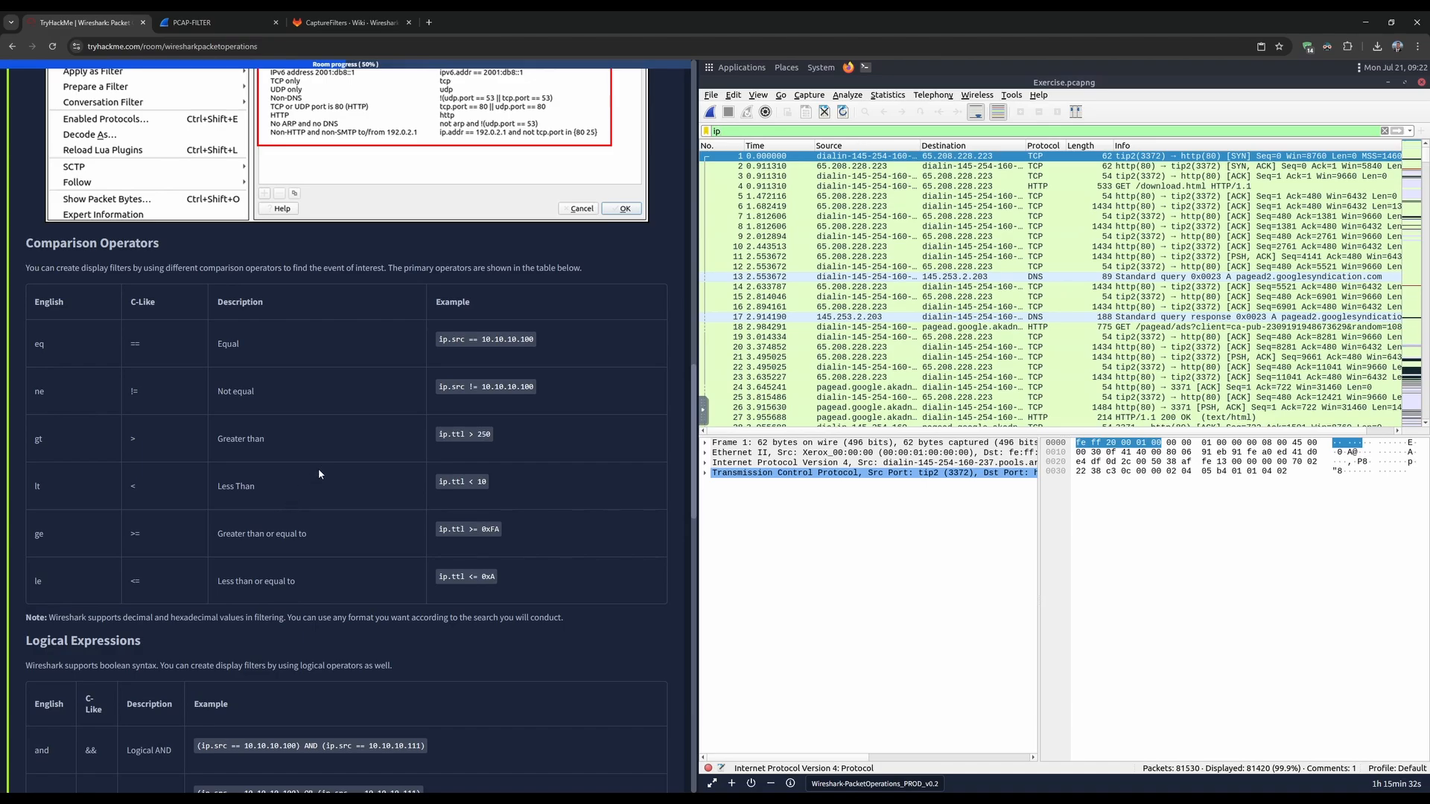
mouse_move(439, 433)
mouse_down()
mouse_move(468, 433)
mouse_move(443, 436)
mouse_up()
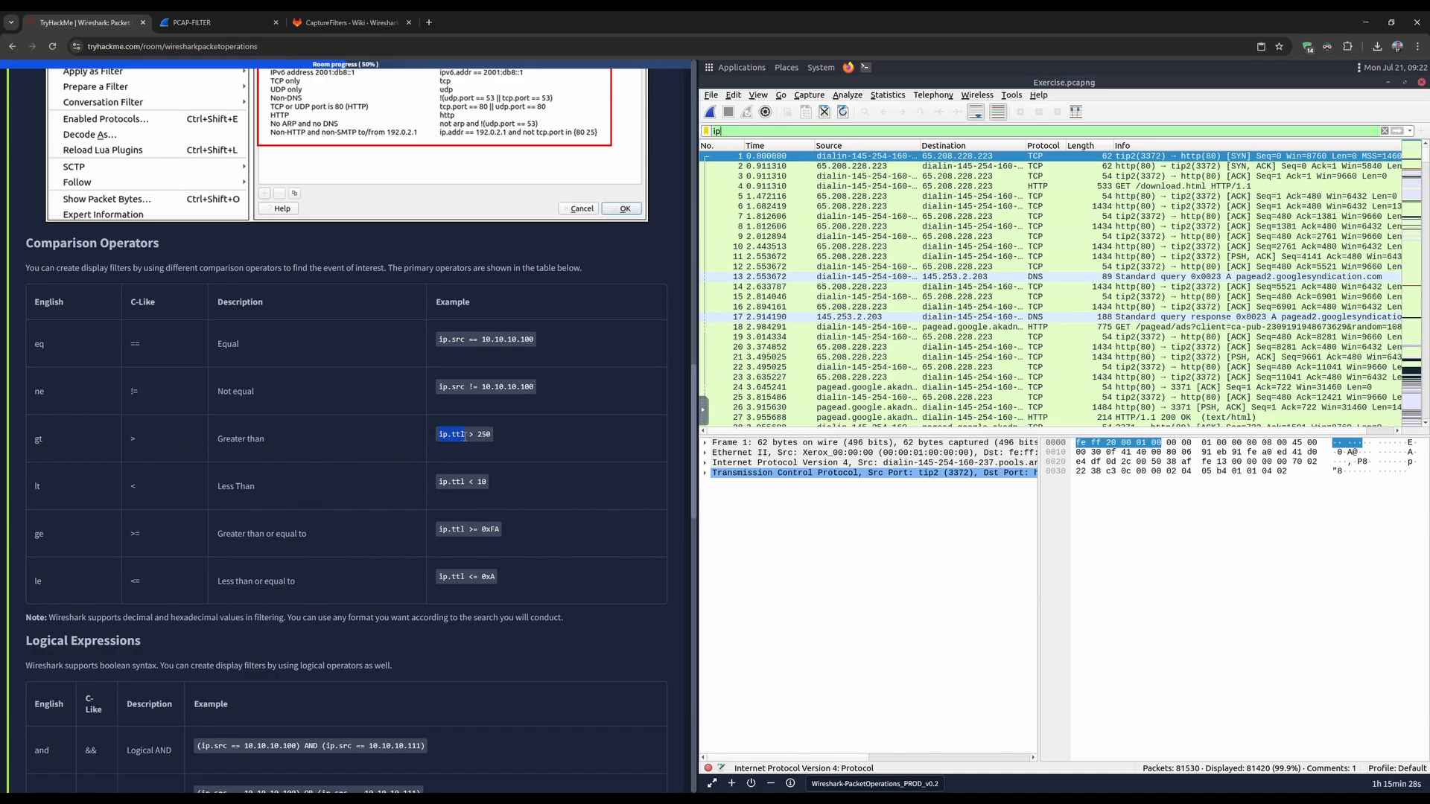
scroll(255, 461, down, 1)
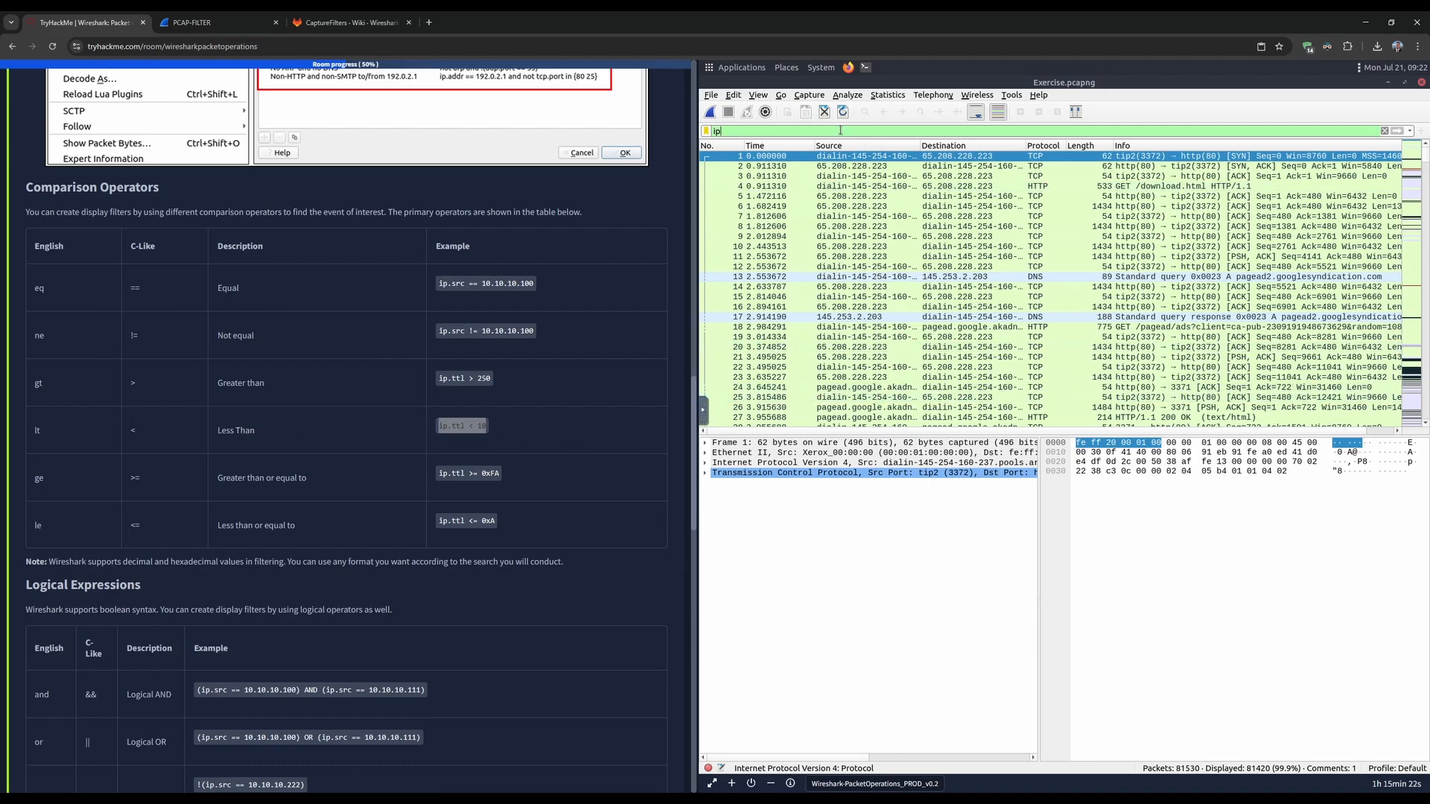
- Extend the display filter to ip.ttl < 10 and apply it to the capture
text(.)
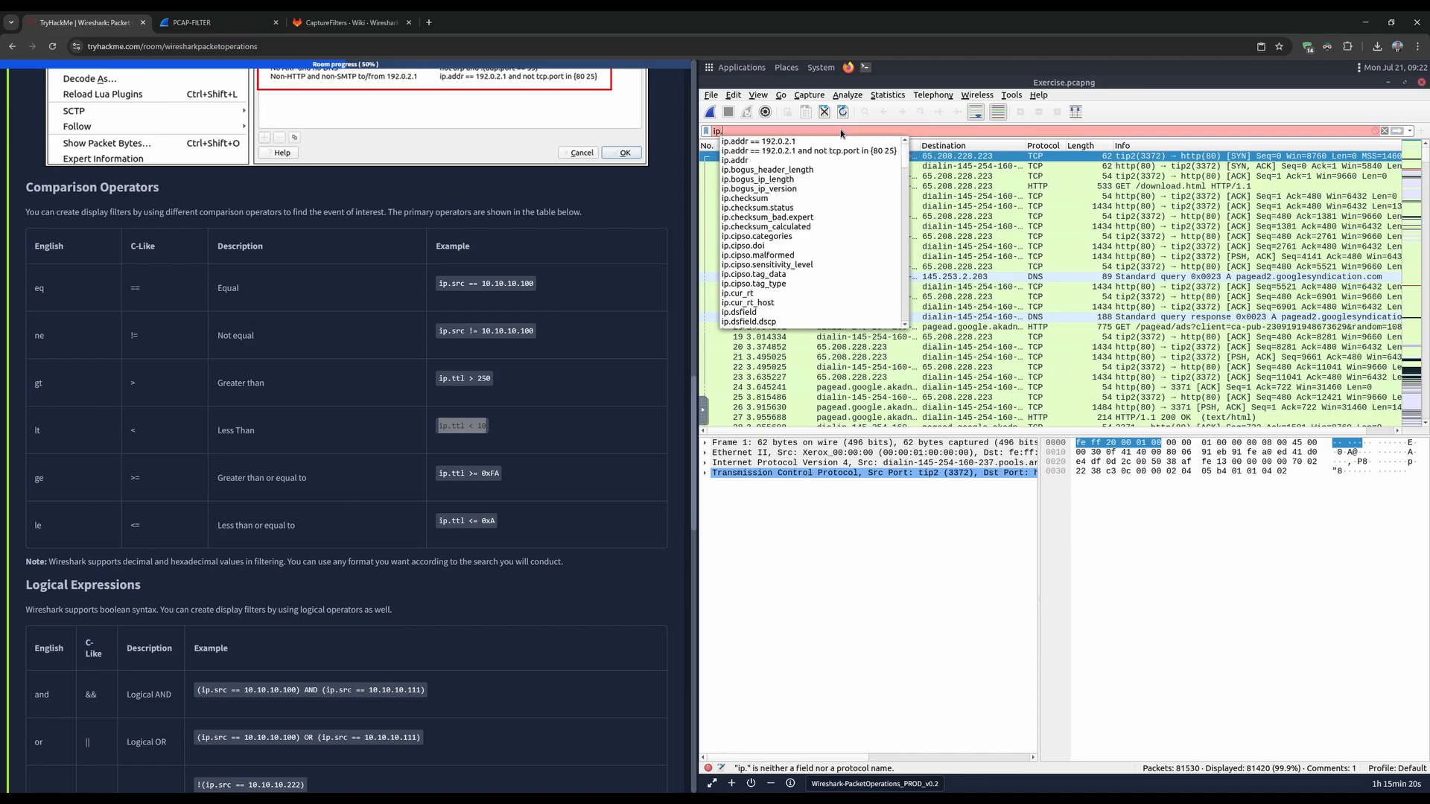
text(ttl <)
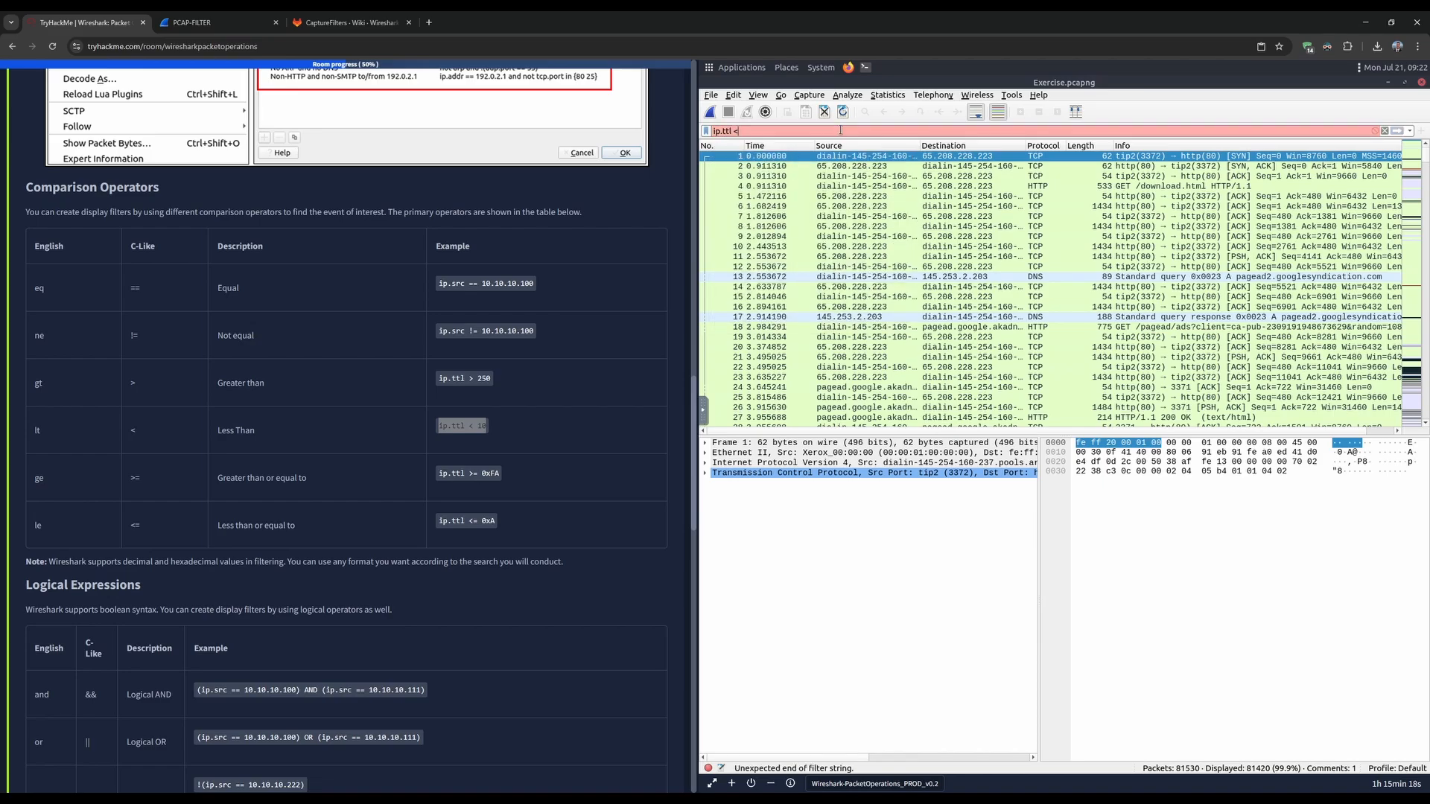
text( 10)
key(Return)
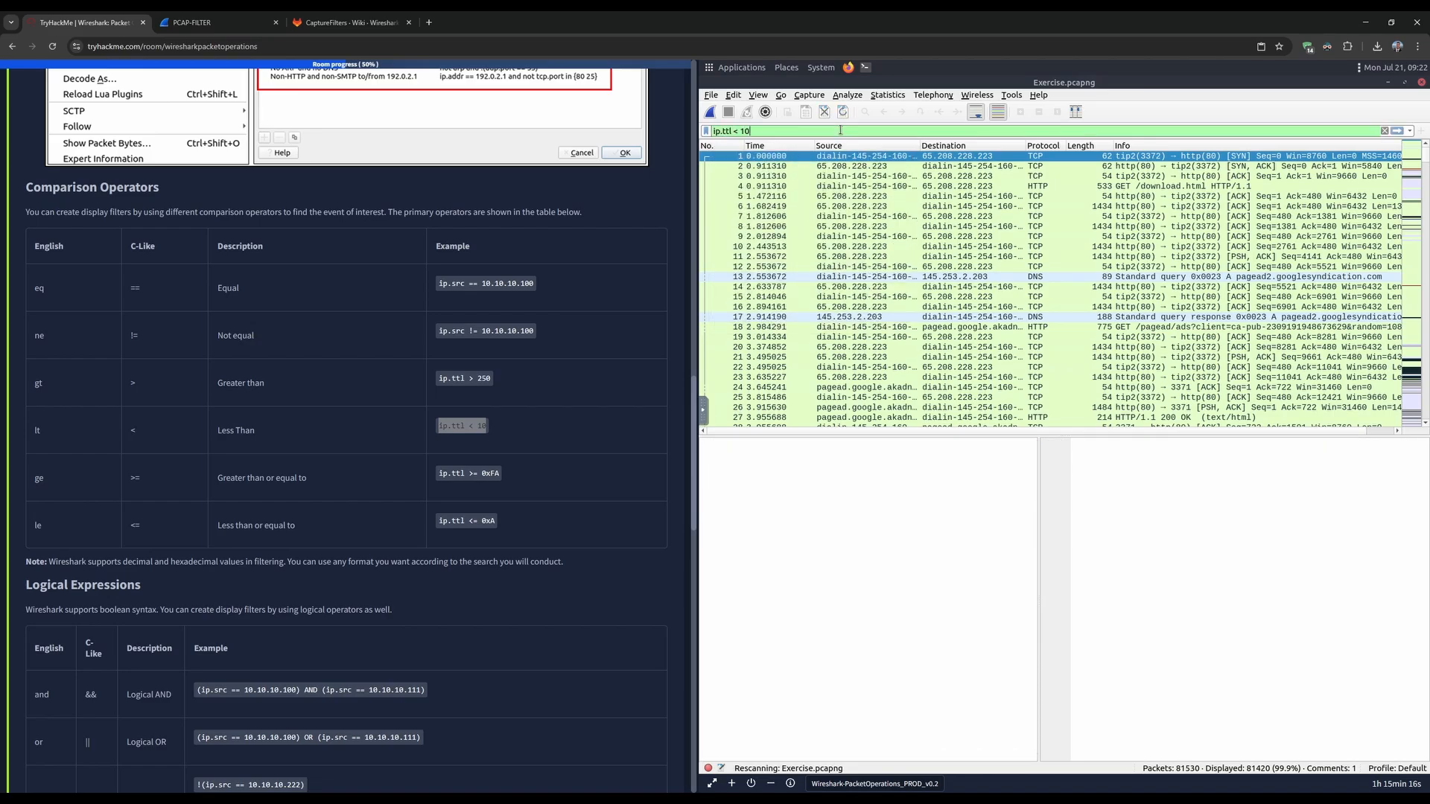
- Return to Task 5's questions and submit 66 as the number of packets with a TTL value less than 10
scroll(276, 378, down, 15)
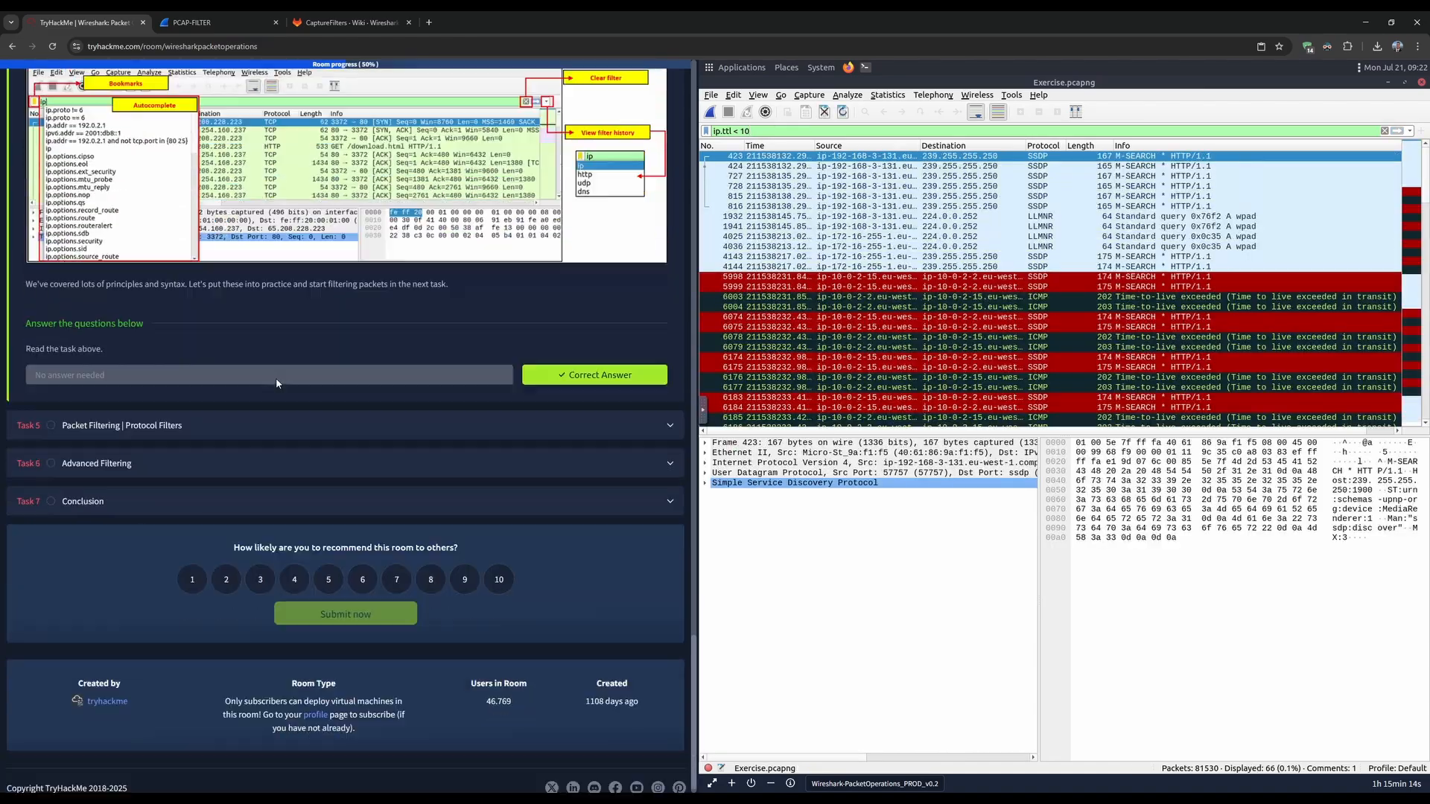
click(222, 409)
scroll(339, 414, down, 20)
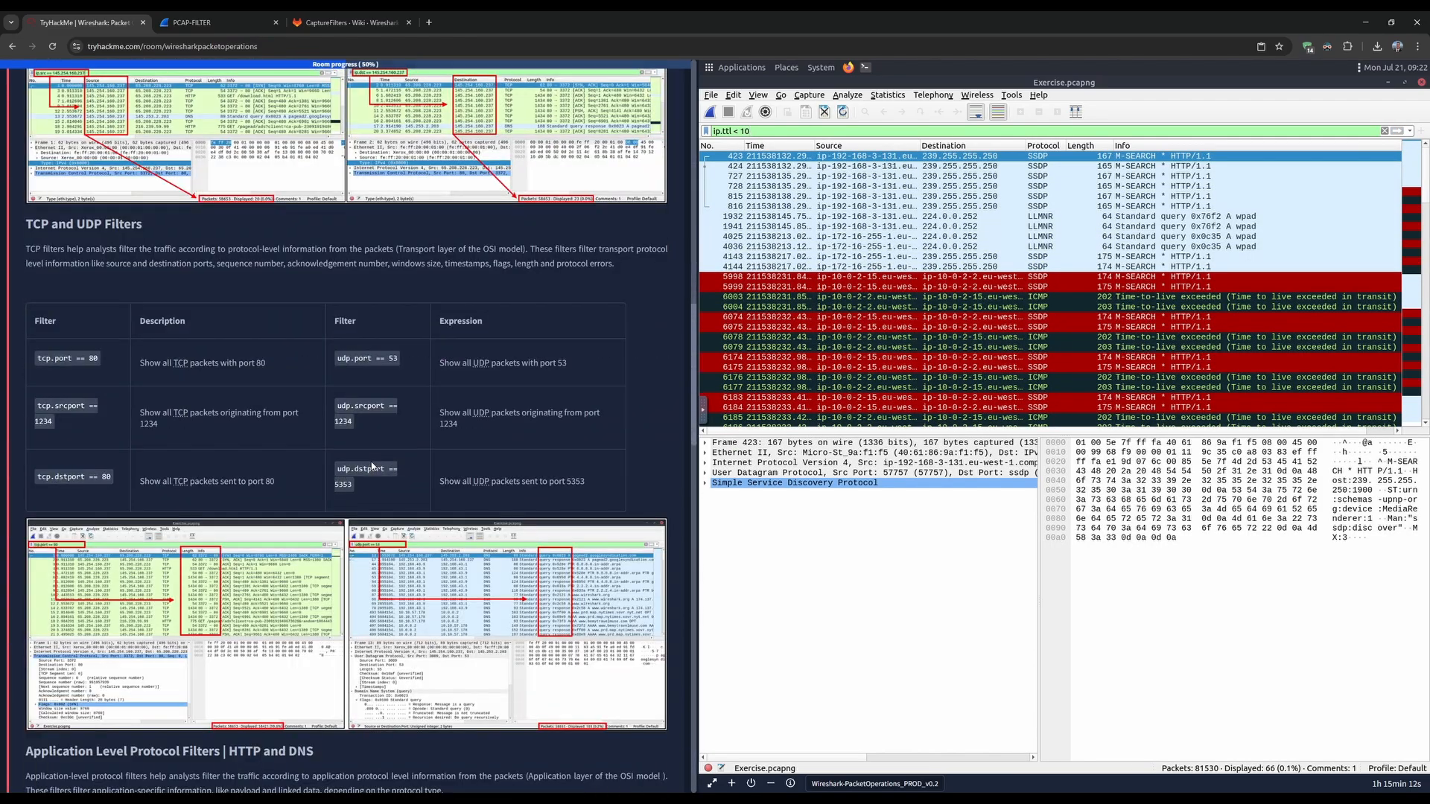
scroll(372, 466, down, 3)
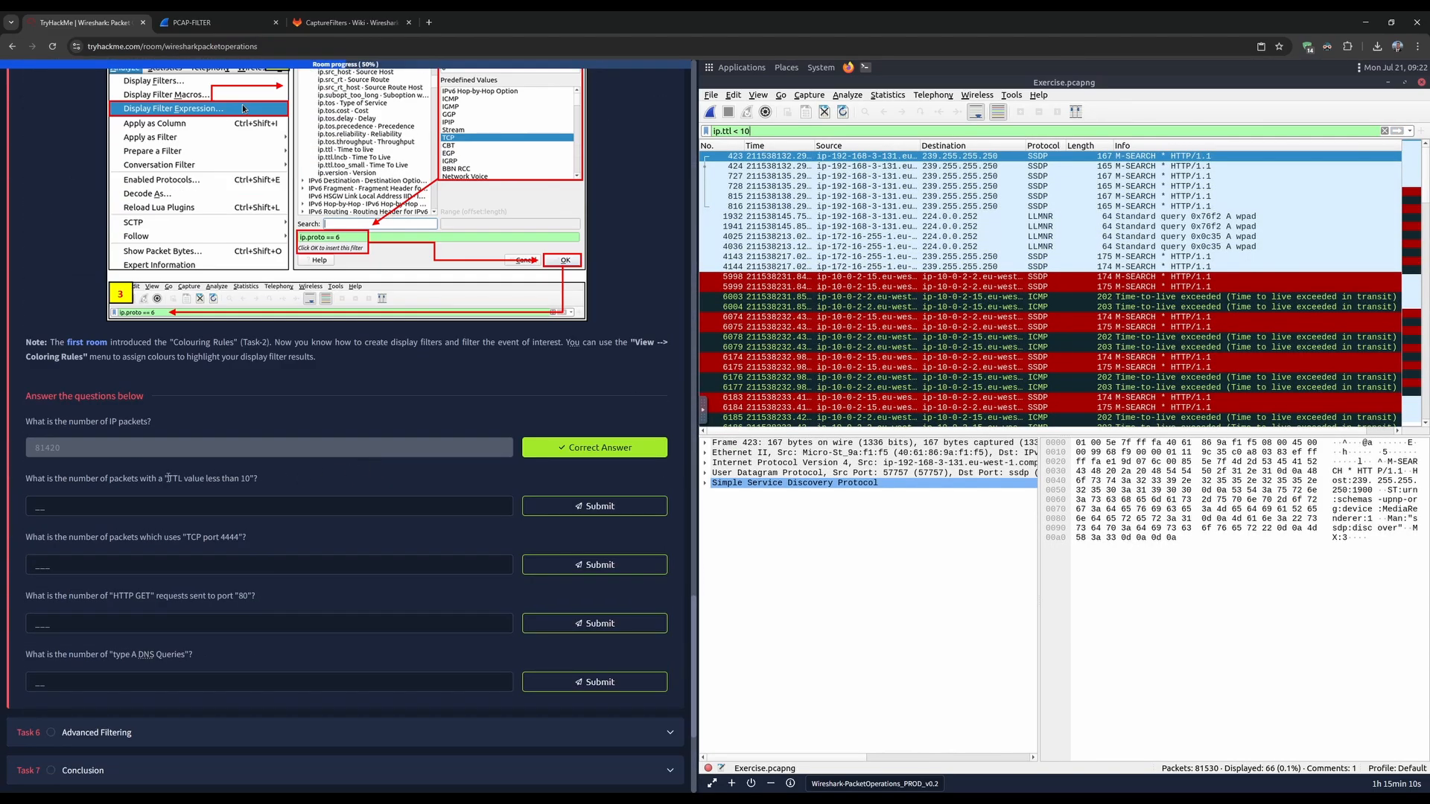
drag(166, 479, 250, 489)
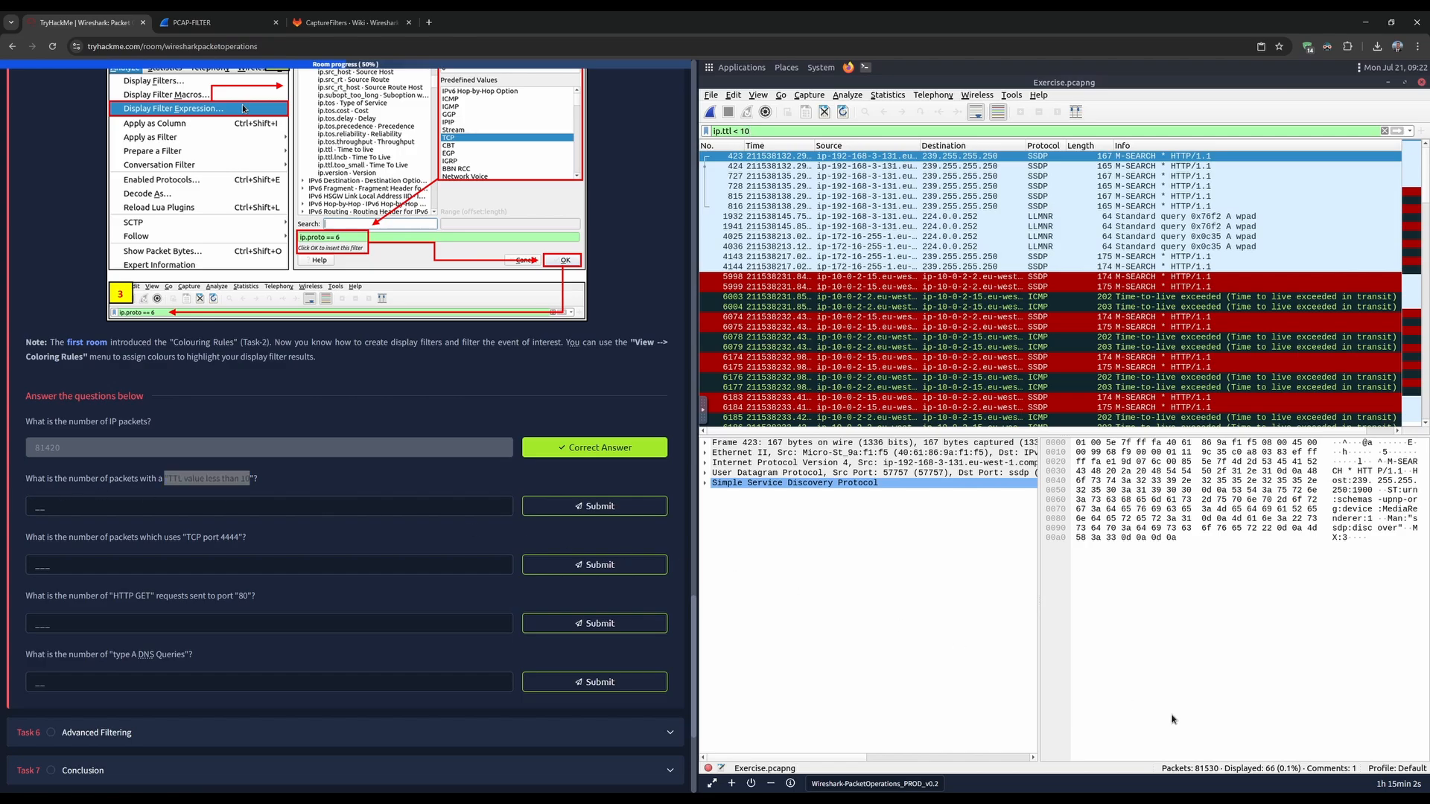
click(250, 504)
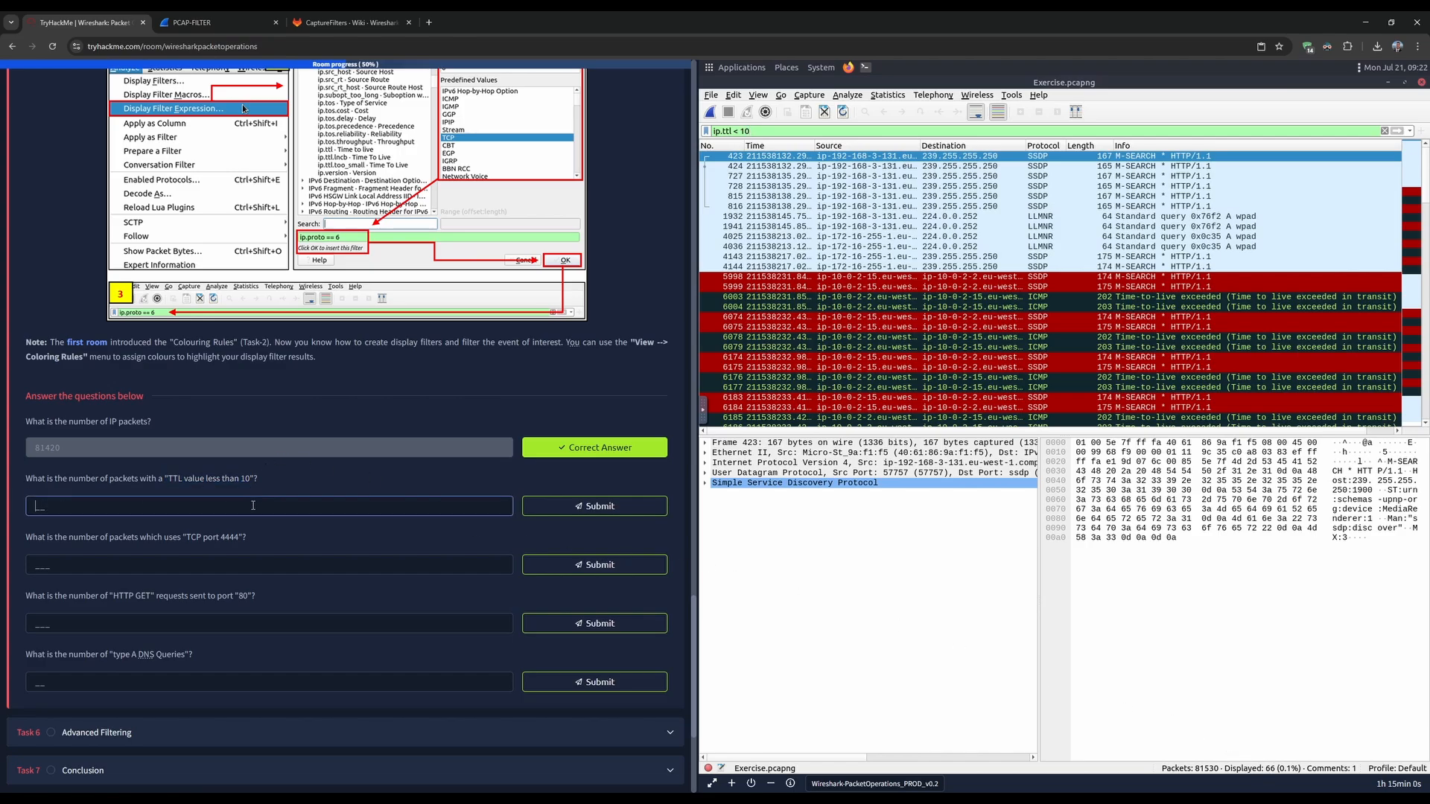
text(66)
key(Return)
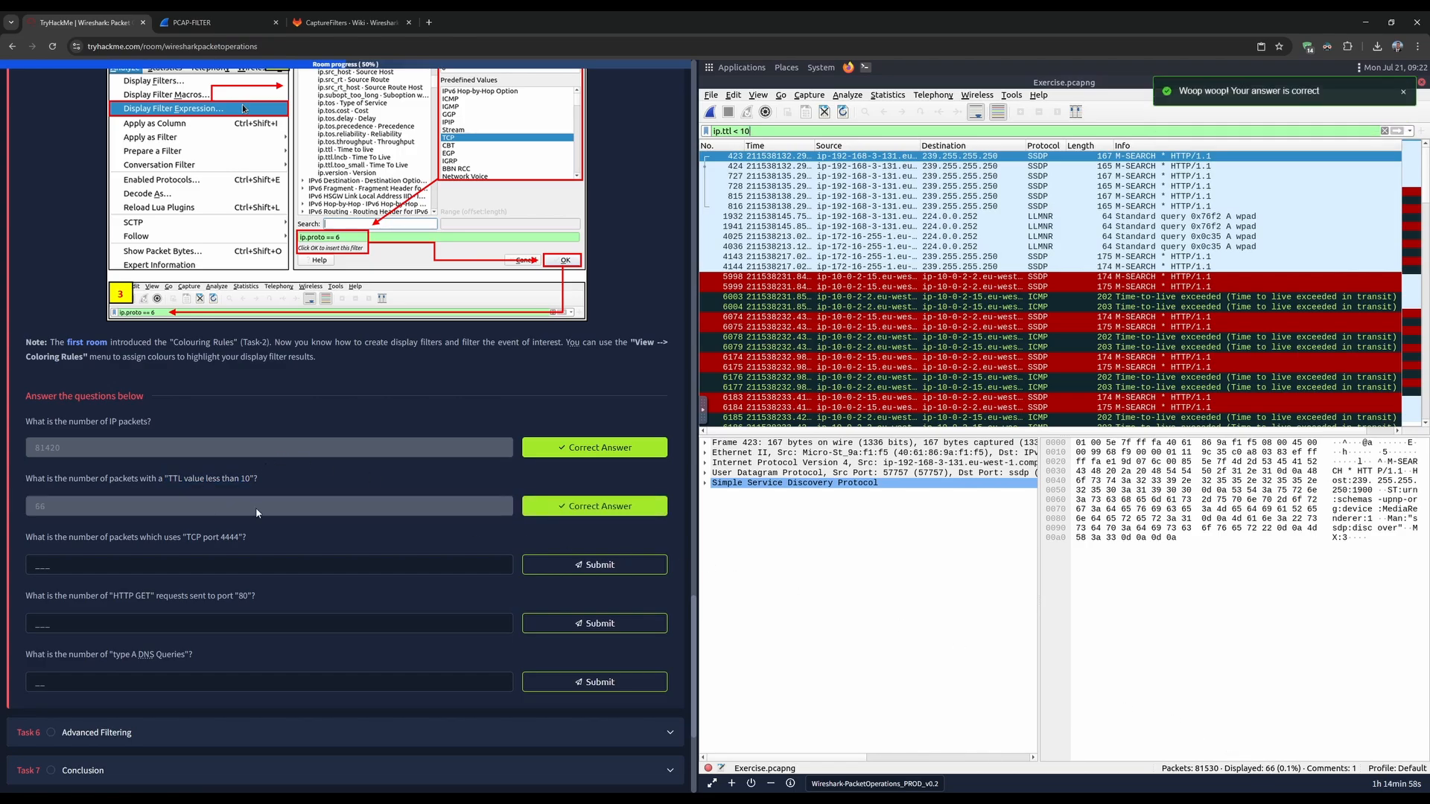
- Read the question on TCP port 4444 and copy the tcp.port == 80 example from the TCP and UDP Filters table
drag(26, 537, 240, 539)
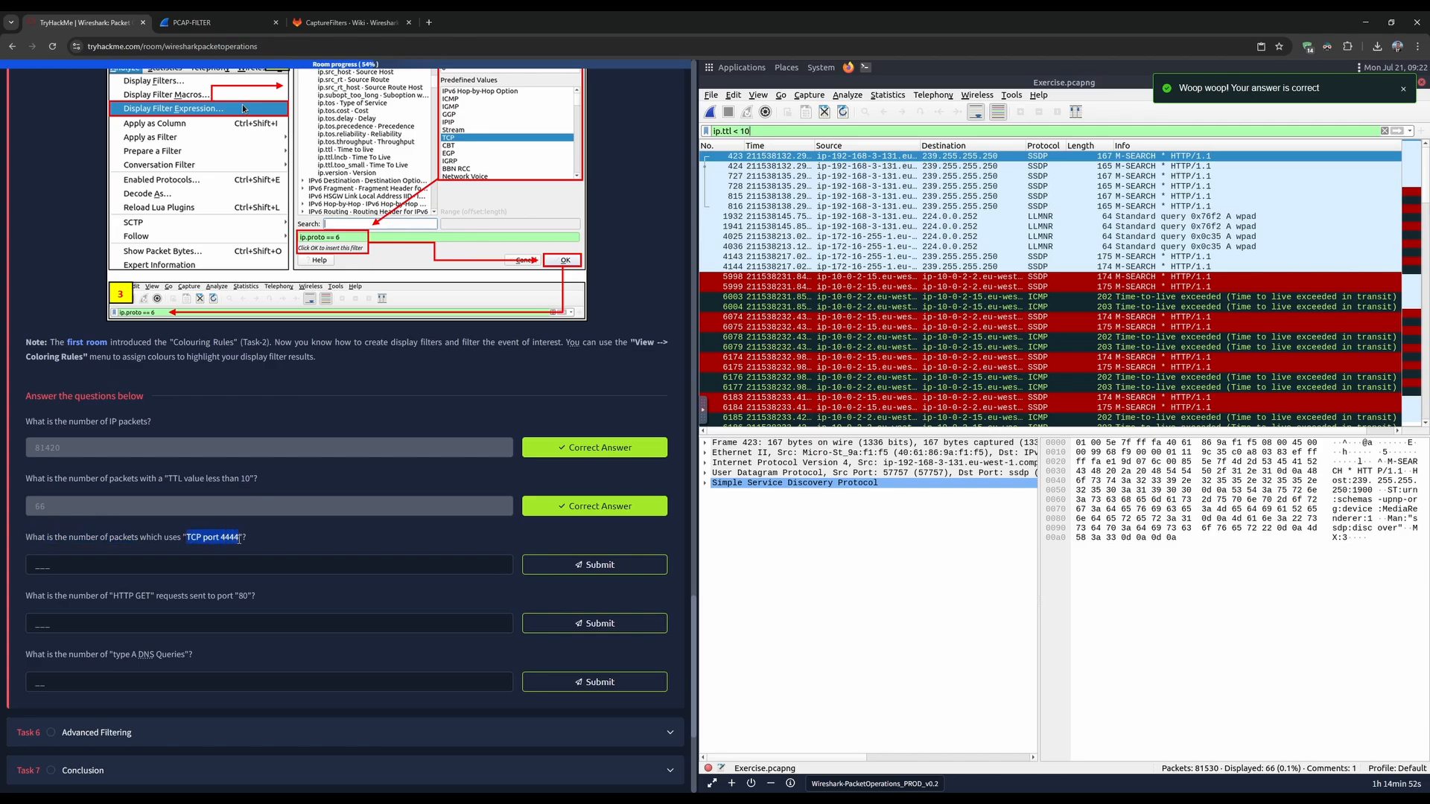
click(239, 540)
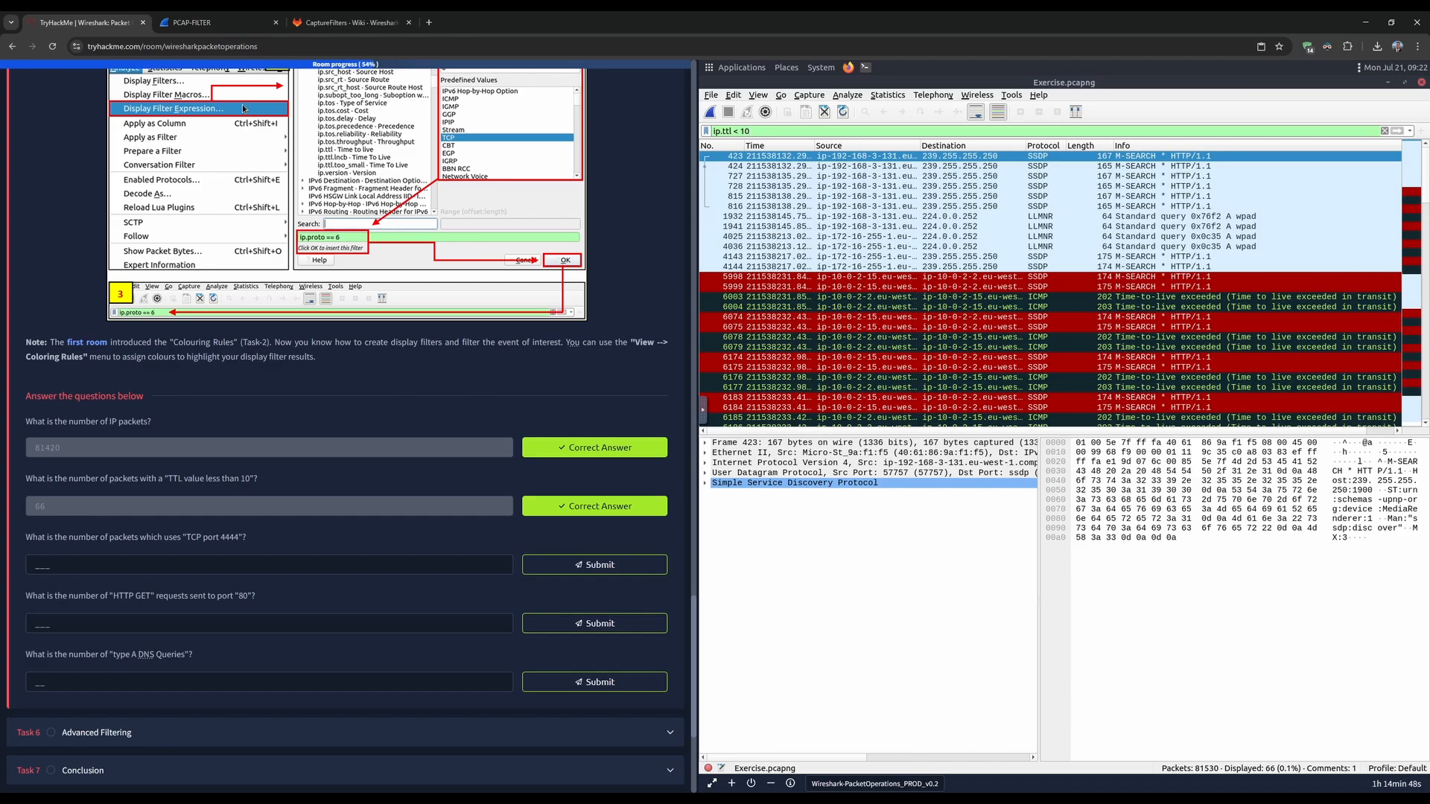
scroll(415, 408, up, 10)
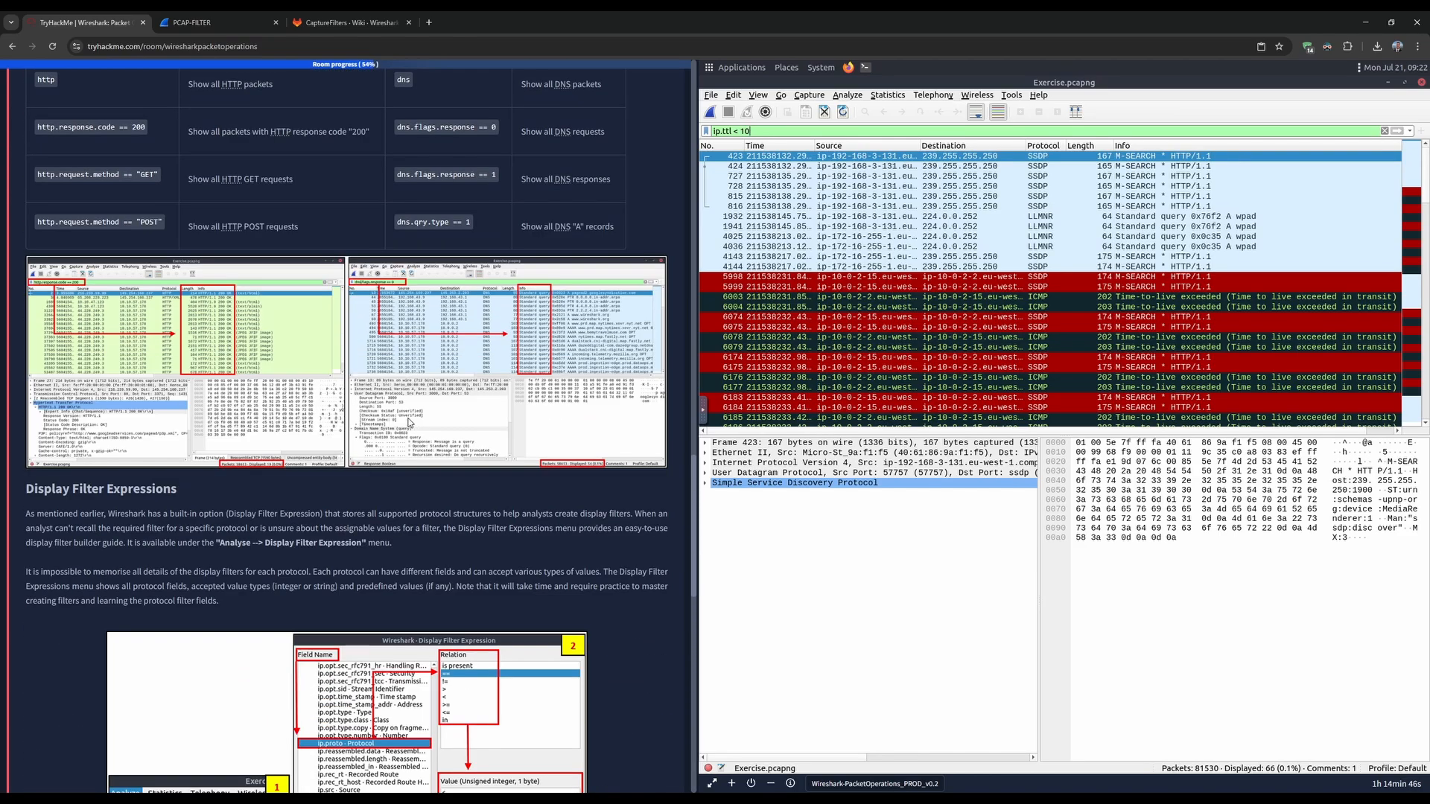
scroll(420, 418, up, 5)
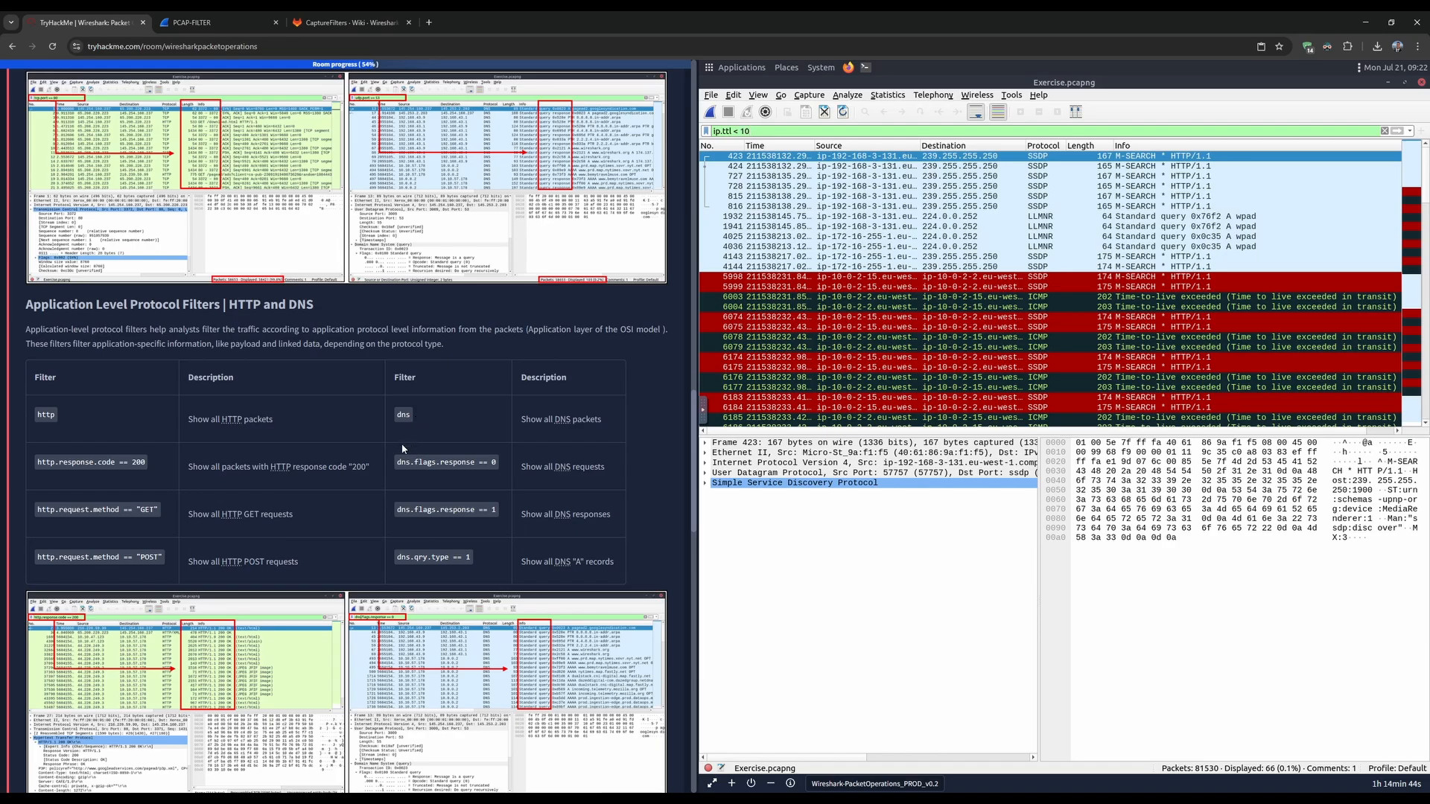
scroll(402, 448, up, 7)
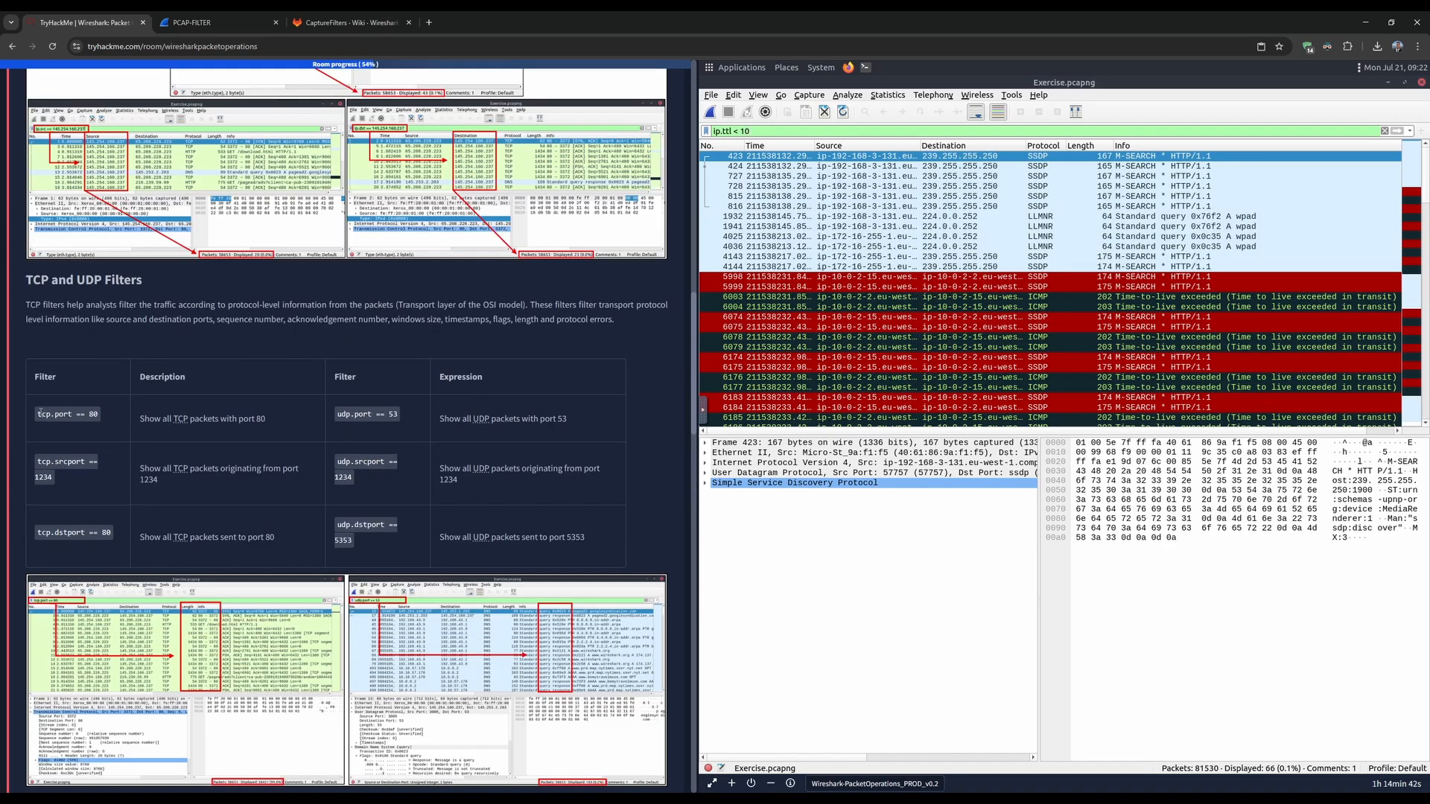
drag(41, 410, 64, 412)
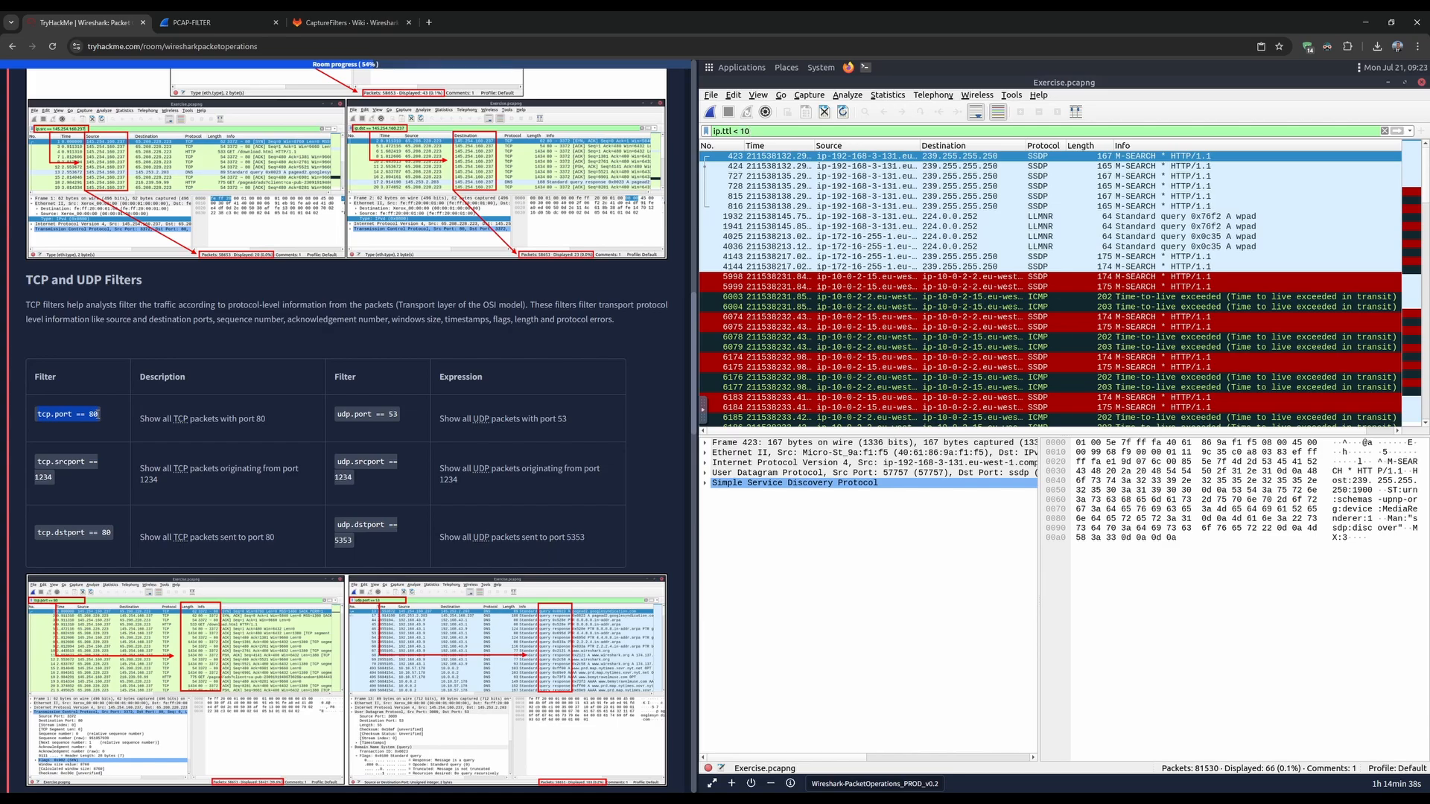
key(ctrl+c)
- Replace the display filter with the copied expression, change its port to 4444, and apply tcp.port == 4444
triple_click(821, 131)
key(ctrl+v)
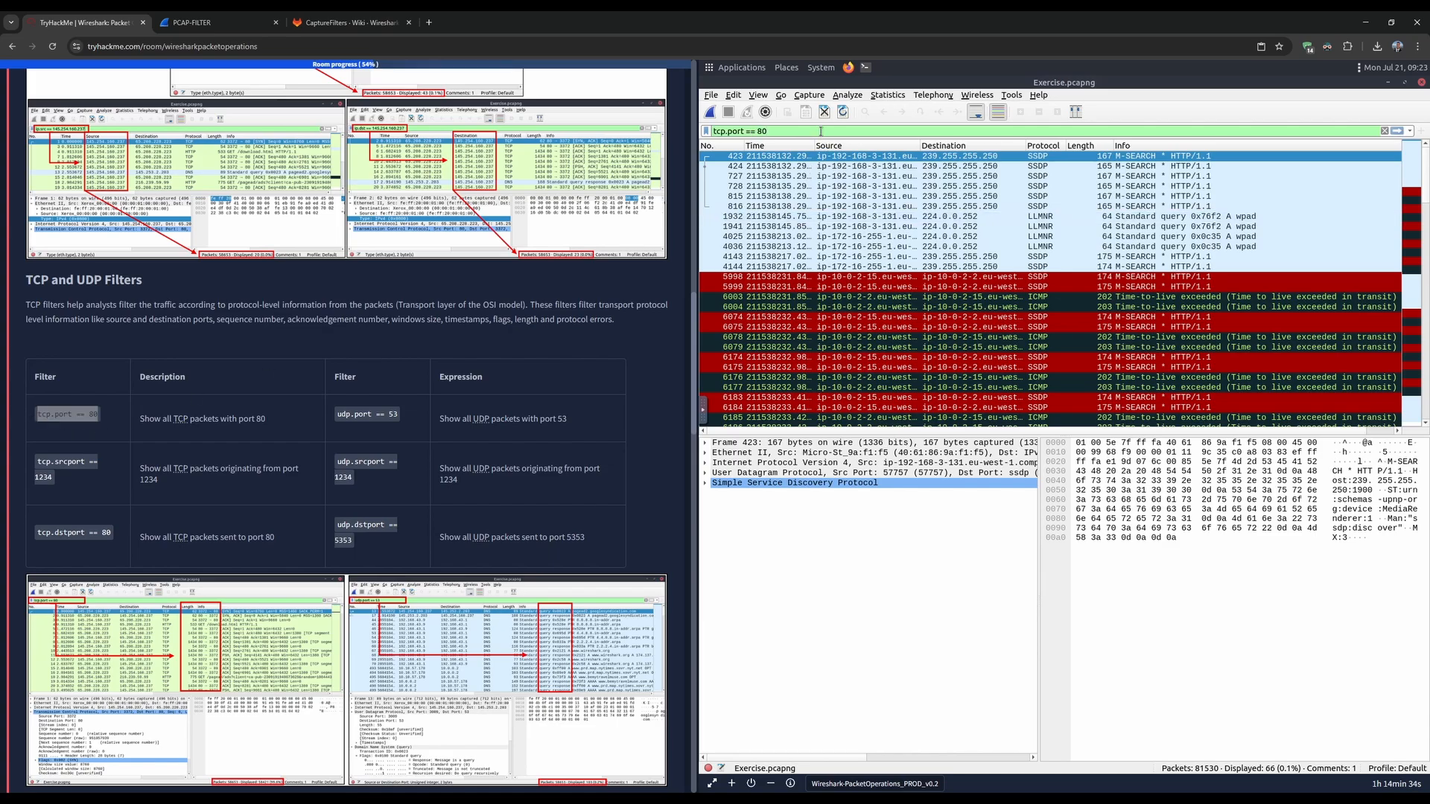
key(BackSpace)
key(BackSpace)
text(4444)
key(Return)
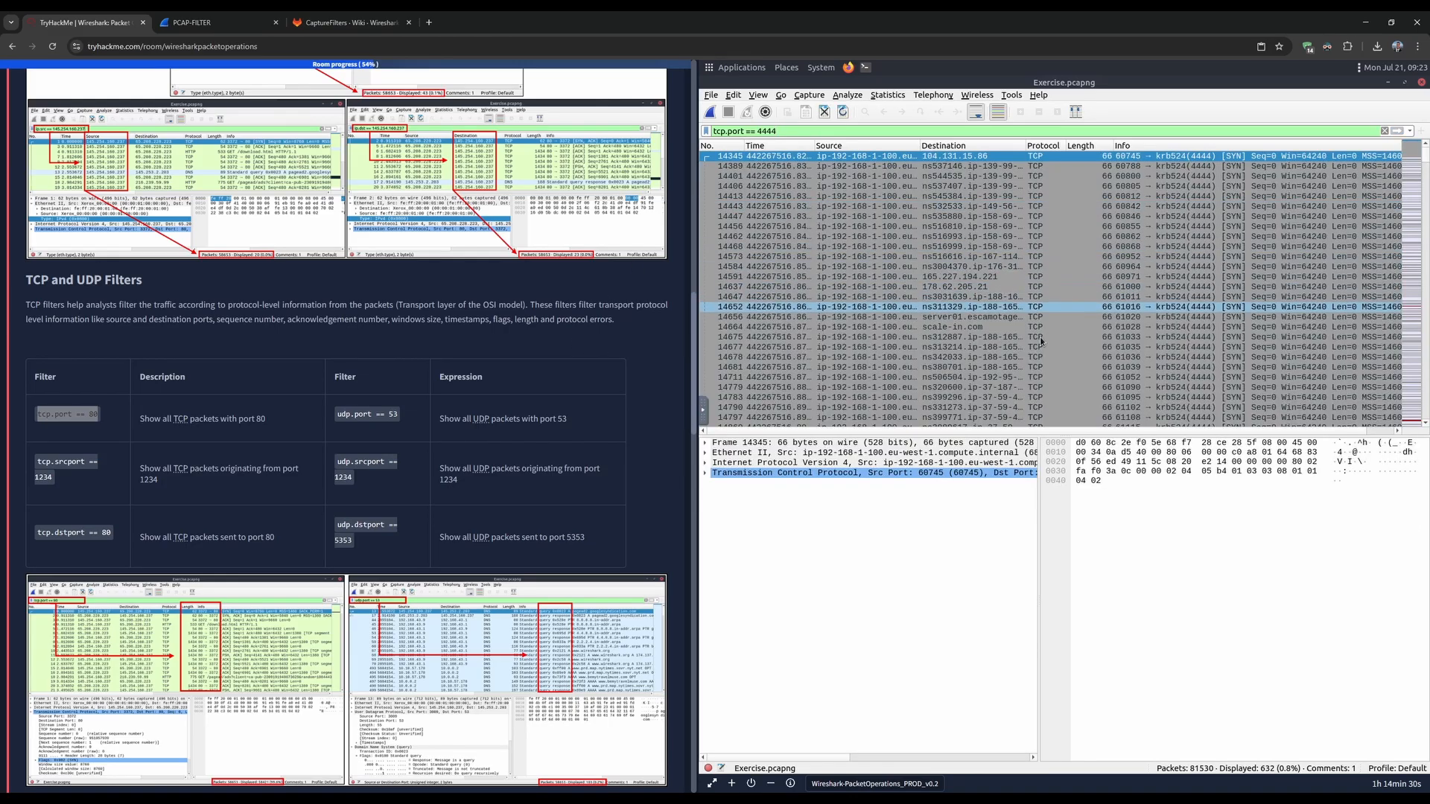
- Submit 632 as the answer to the question on packets using TCP port 4444
scroll(445, 467, down, 12)
scroll(408, 479, down, 9)
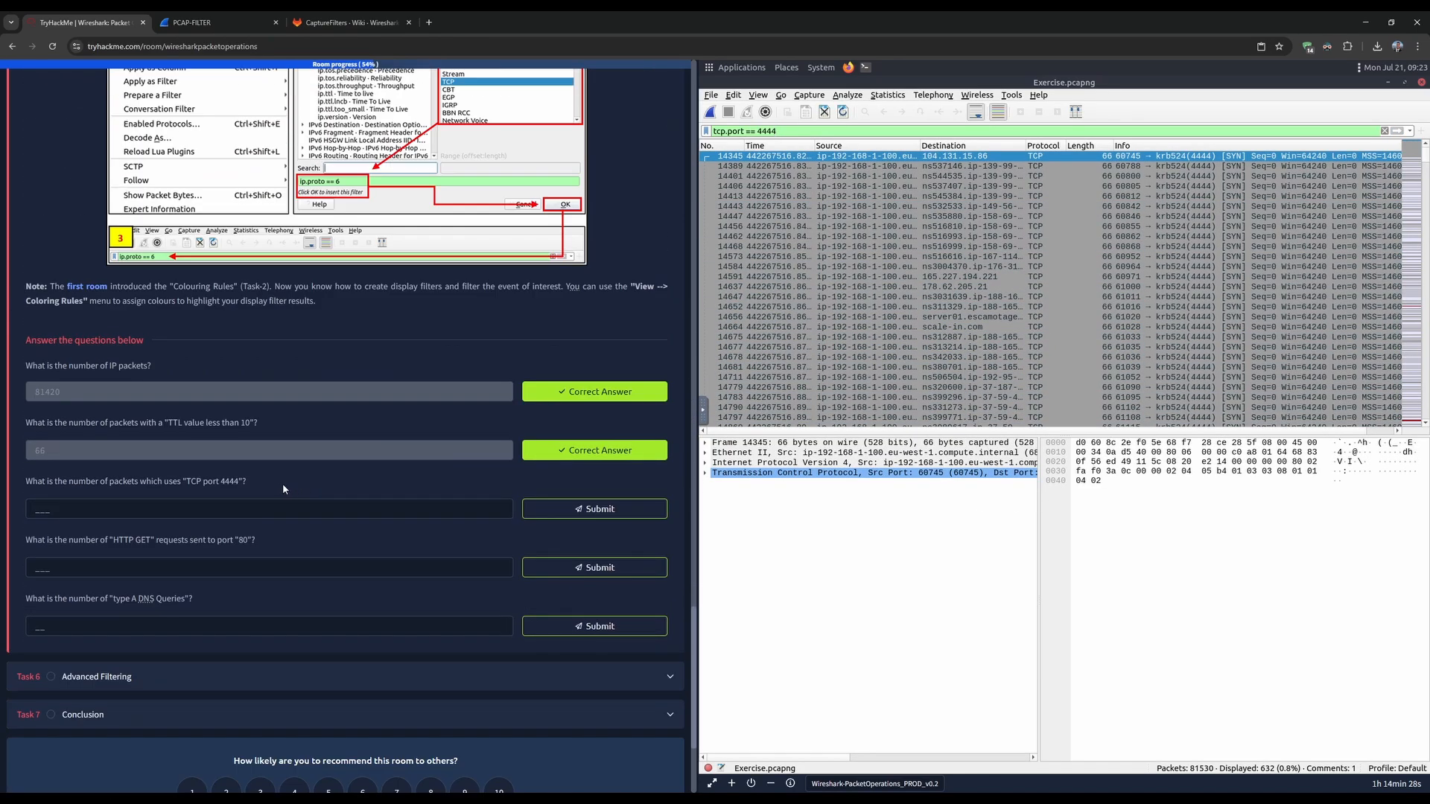
click(143, 506)
text(632)
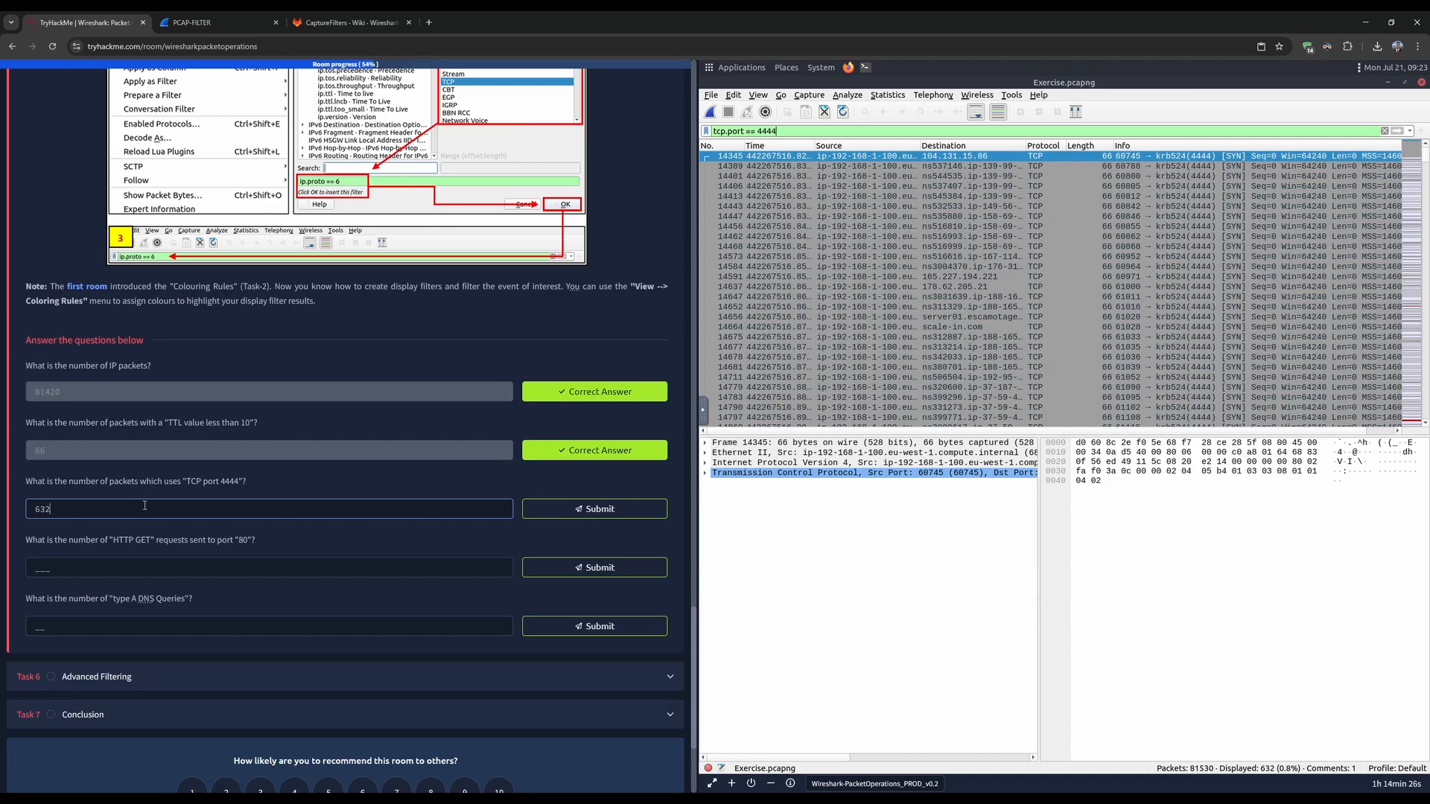
key(Return)
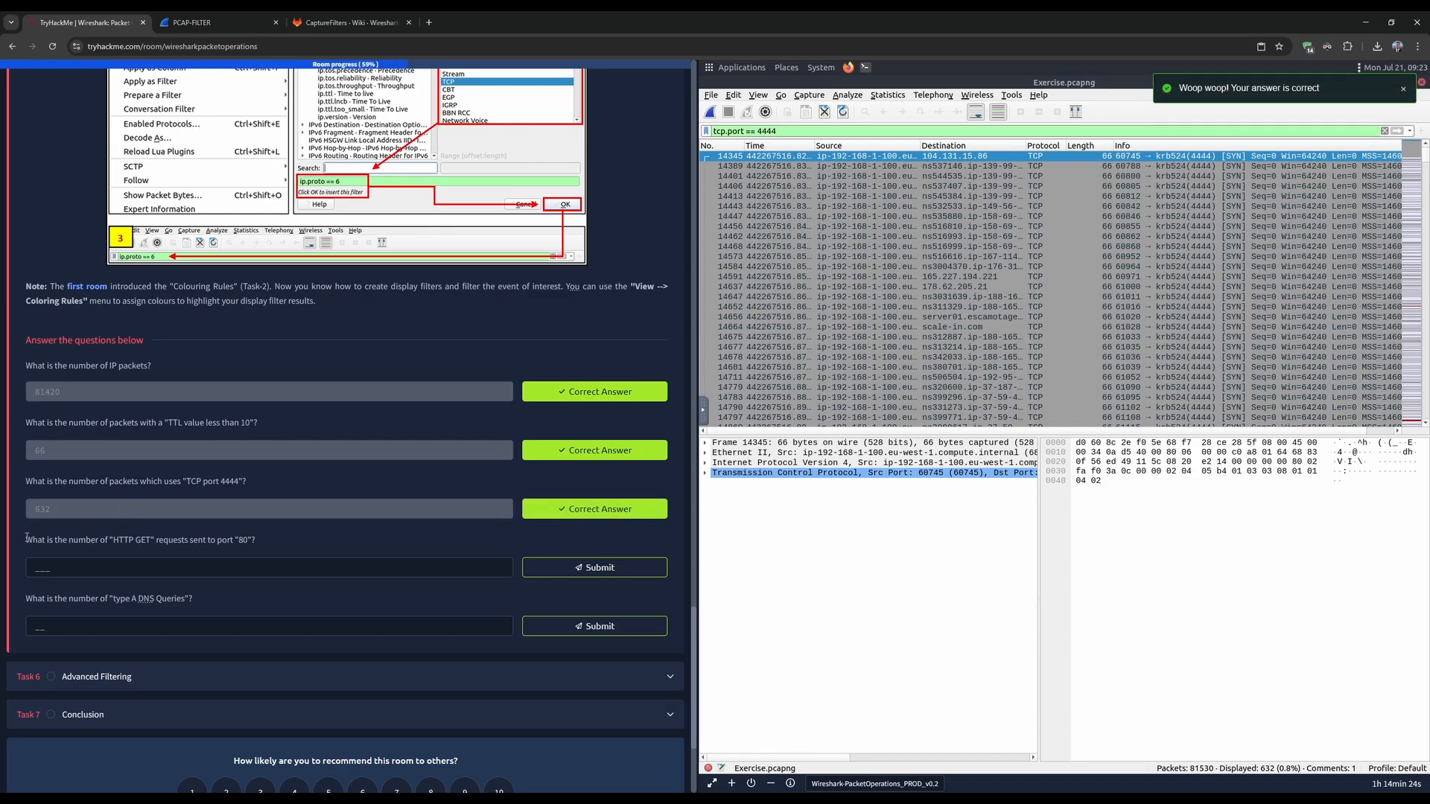
- Read the question on HTTP GET requests sent to port 80 and locate the http.request.method == "GET" example in the HTTP and DNS filter table
drag(26, 540, 250, 541)
click(114, 542)
mouse_move(265, 544)
mouse_down()
mouse_move(26, 542)
mouse_move(246, 554)
mouse_move(27, 541)
mouse_move(252, 539)
mouse_up()
click(26, 543)
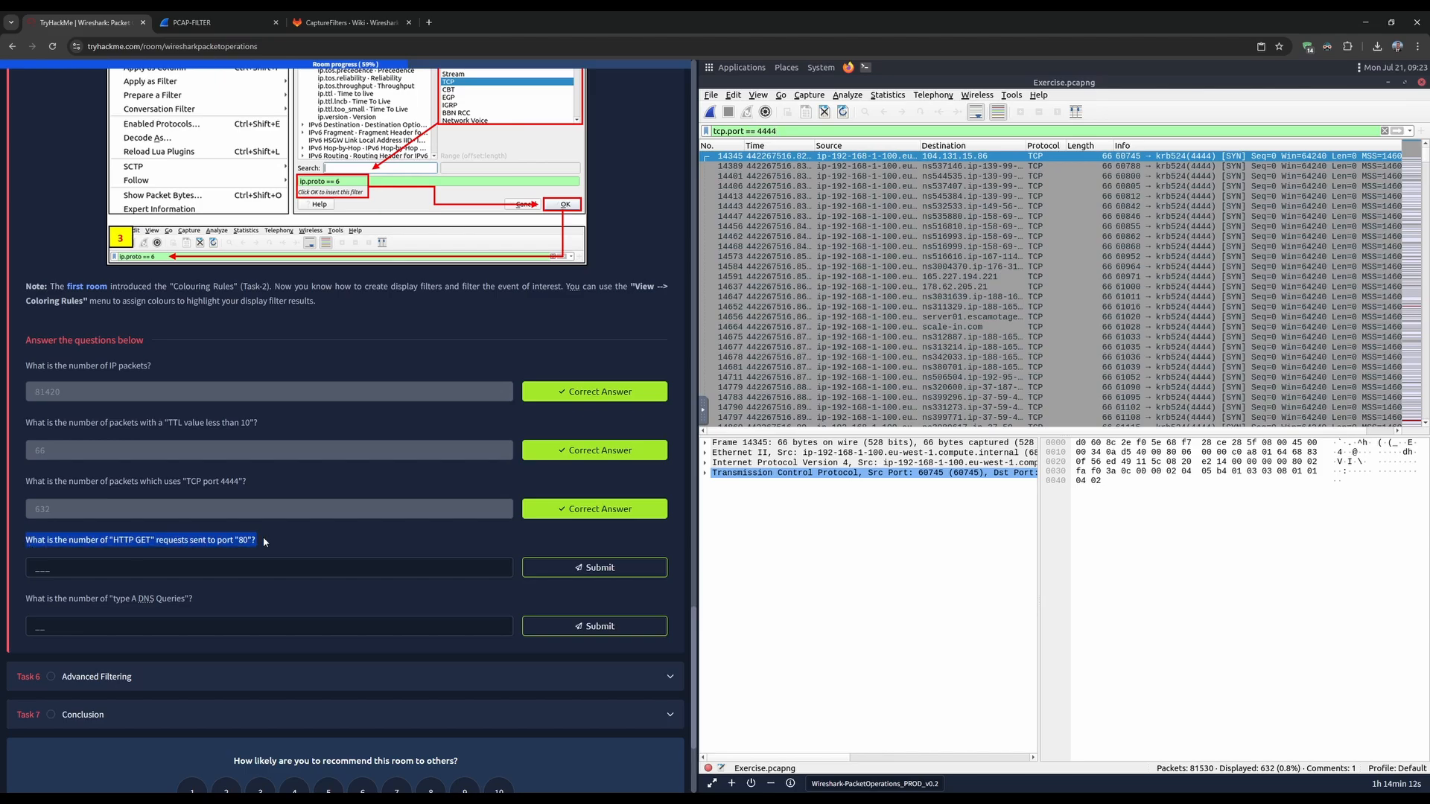
click(264, 543)
drag(113, 540, 152, 540)
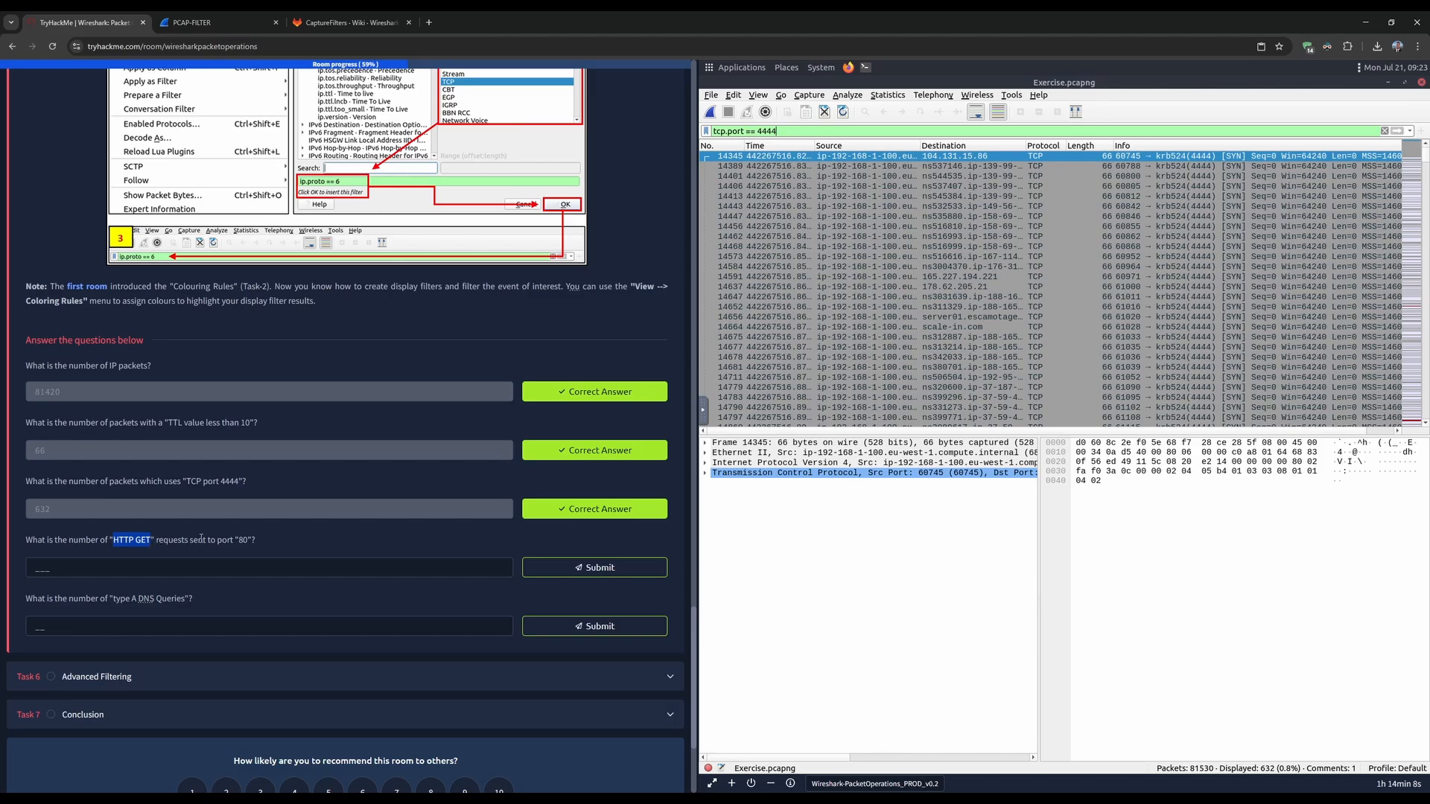
drag(248, 540, 239, 541)
scroll(266, 544, up, 5)
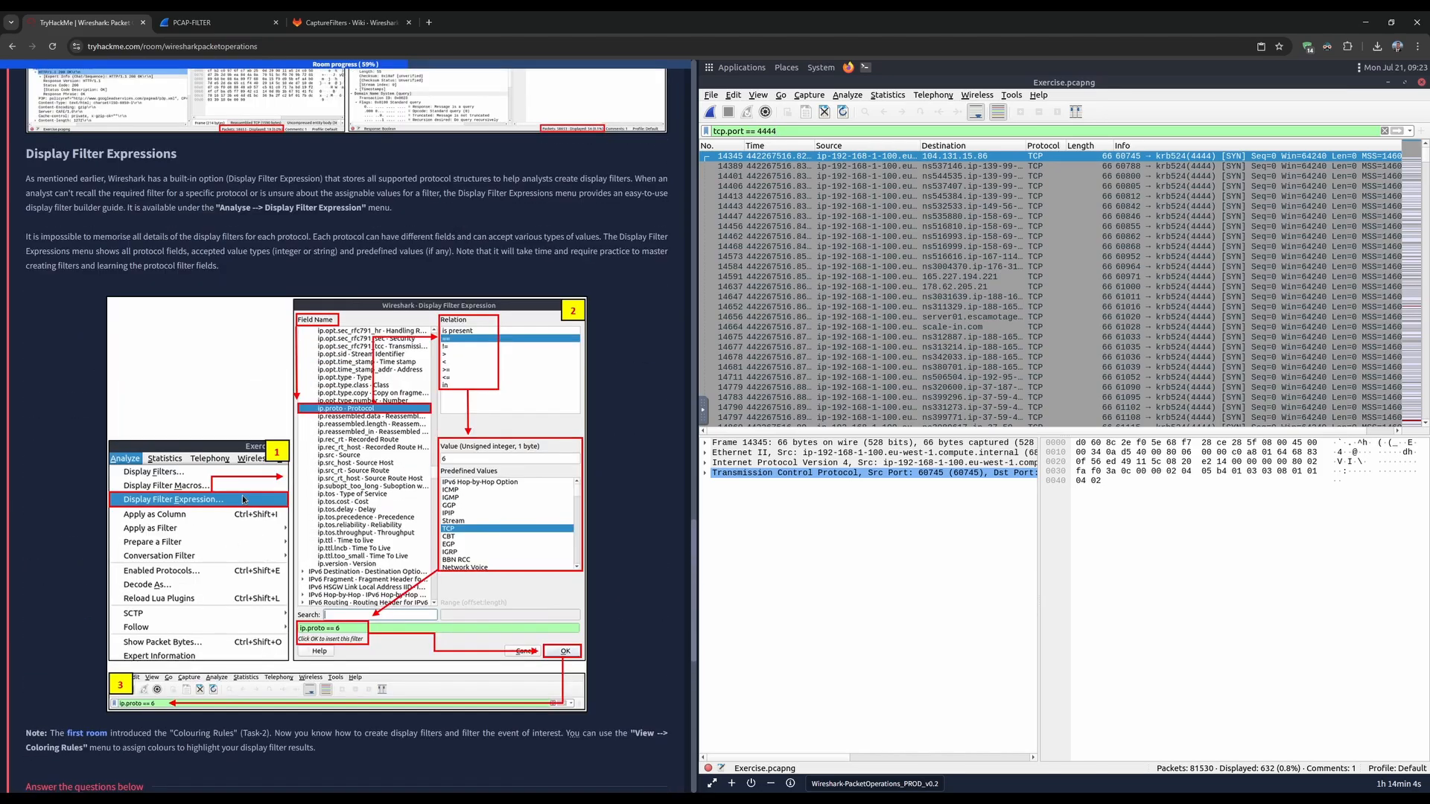
scroll(286, 502, up, 5)
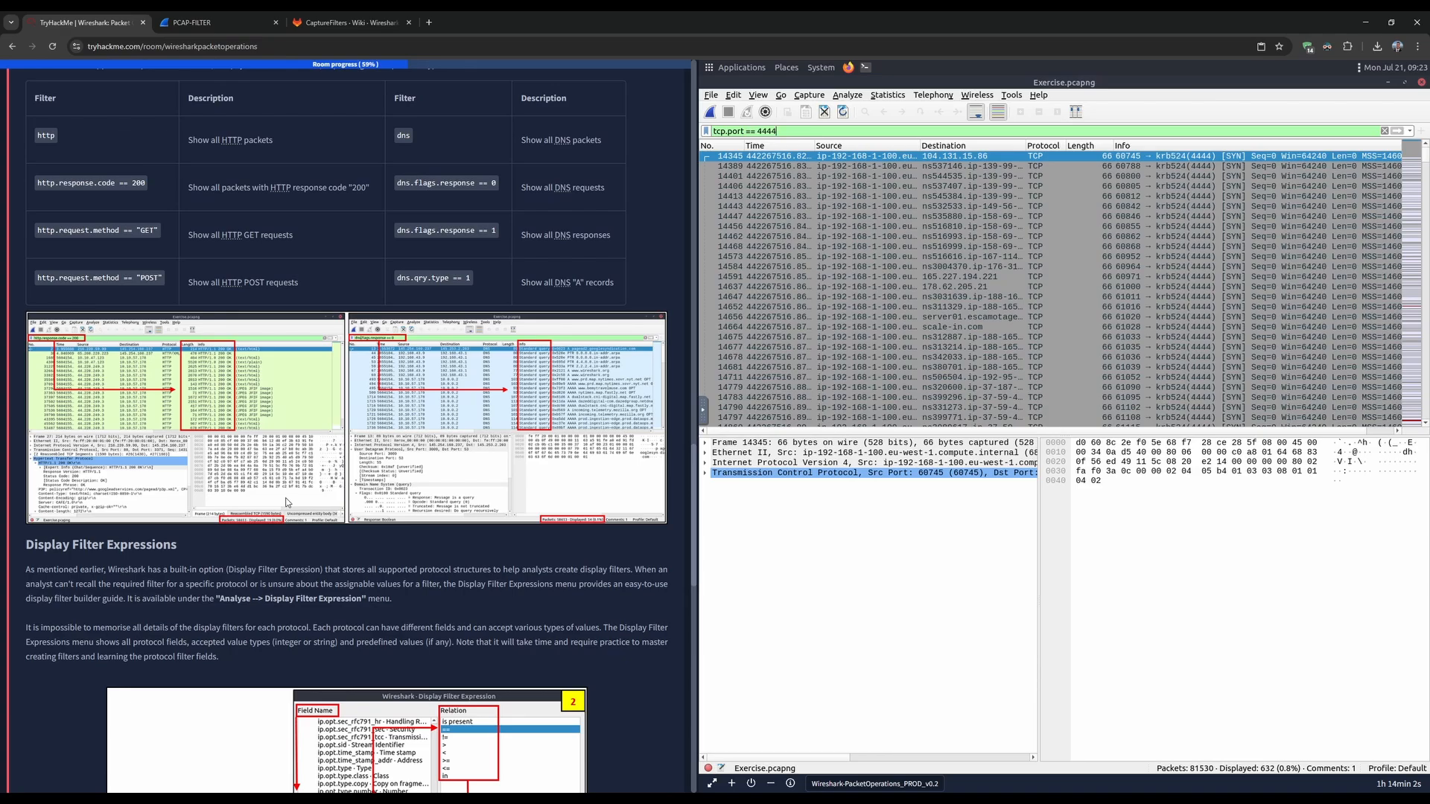
scroll(289, 495, up, 2)
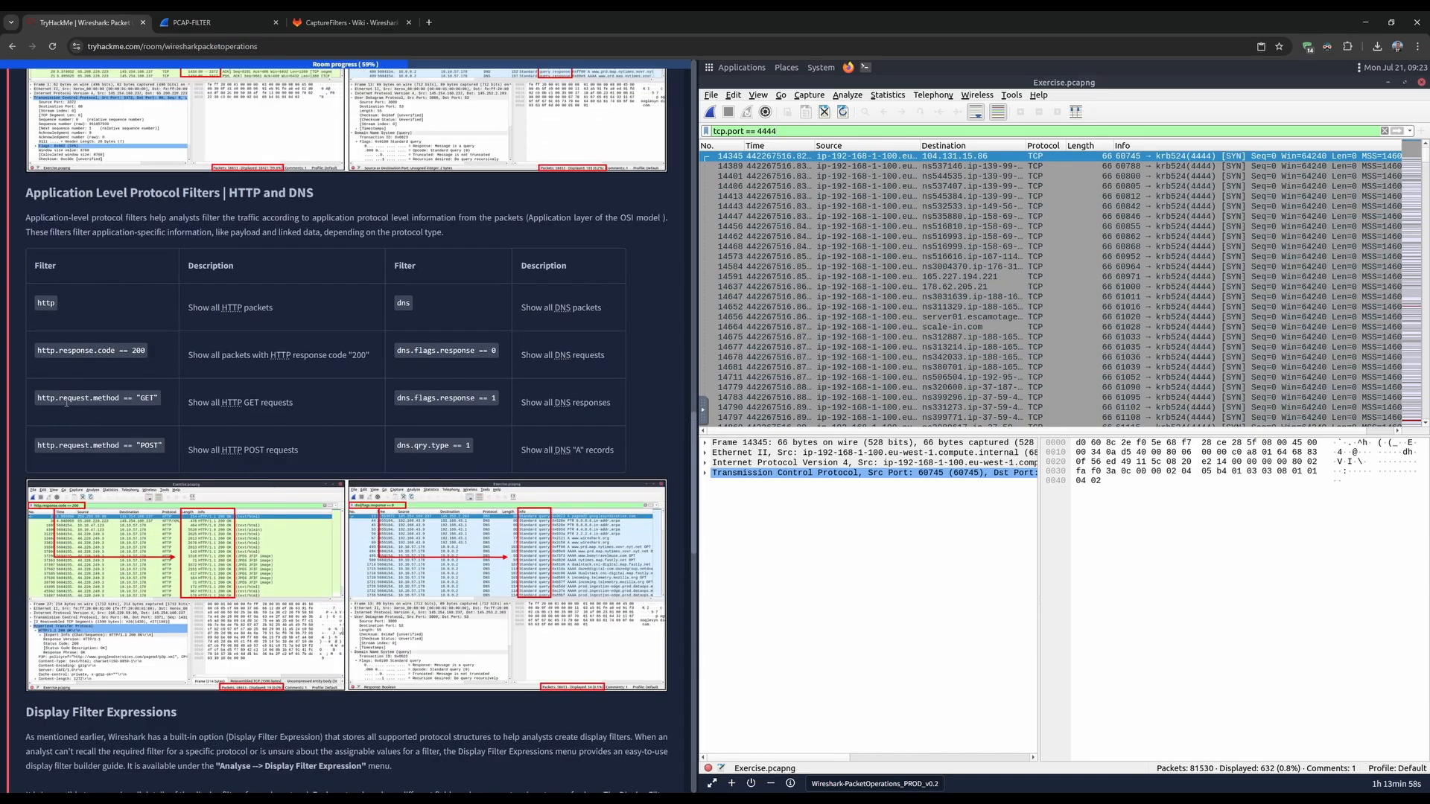
drag(37, 399, 158, 400)
drag(138, 399, 158, 399)
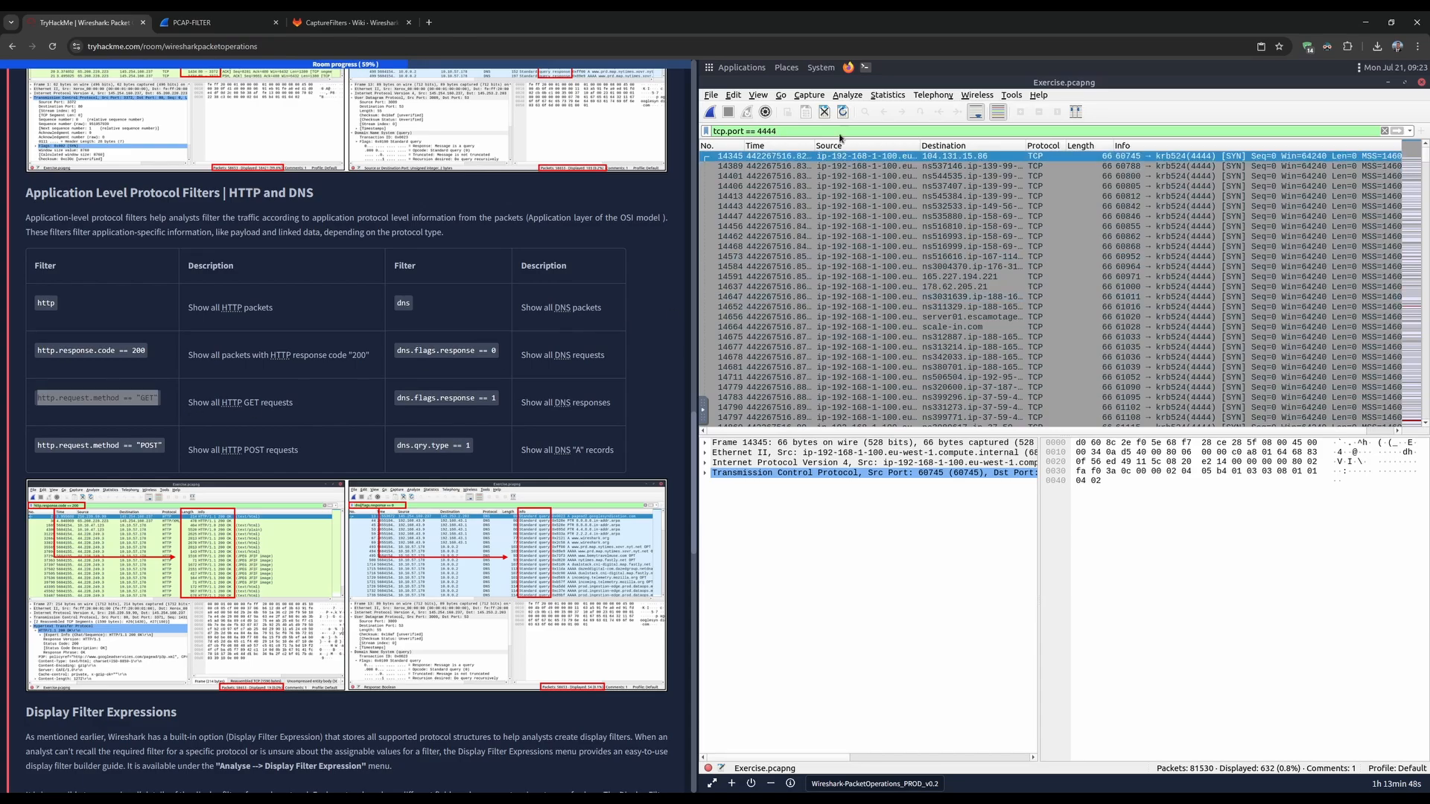
- Change the port in the display filter to 80 and append the && operator after tcp.port == 80
click(783, 131)
scroll(466, 419, down, 15)
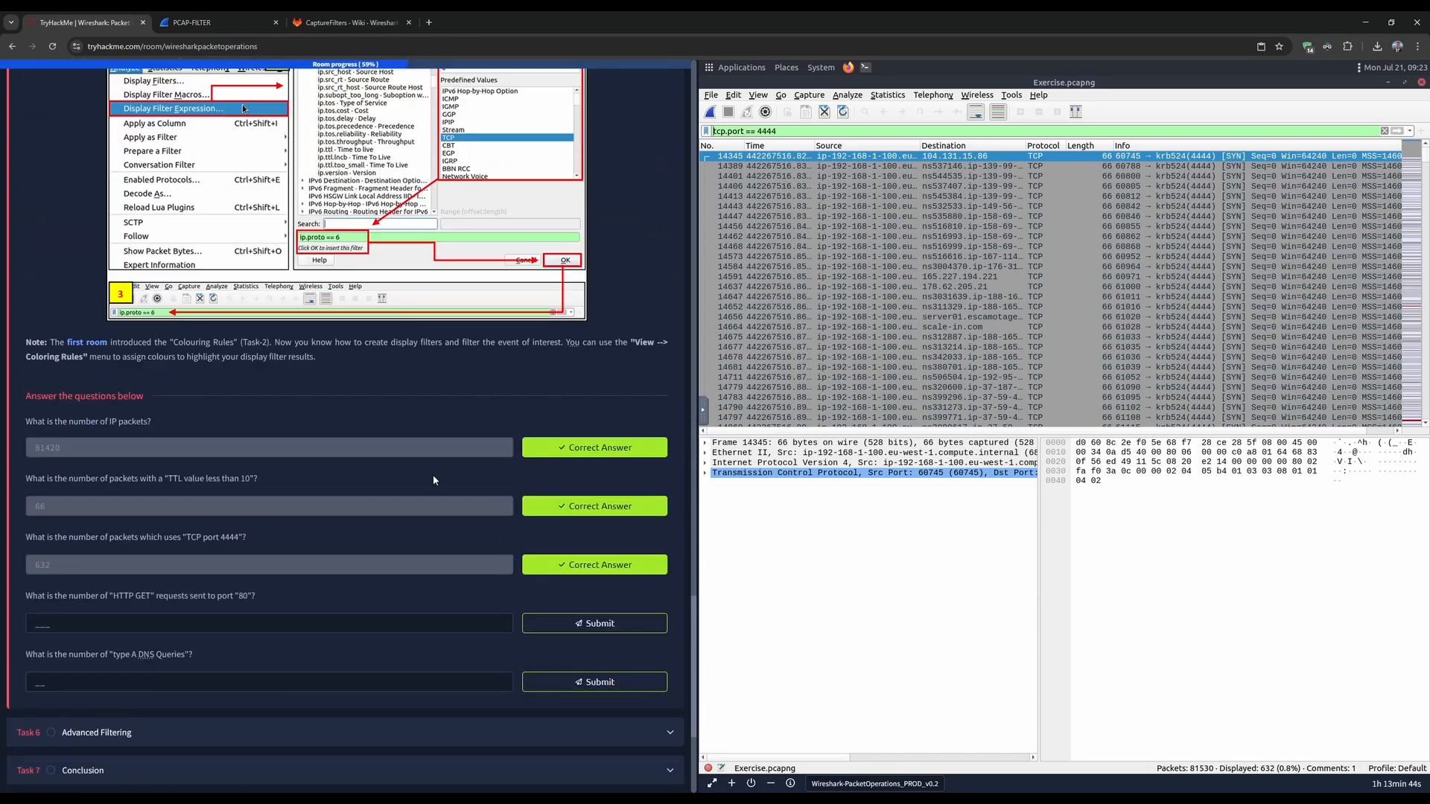
double_click(759, 132)
text(80)
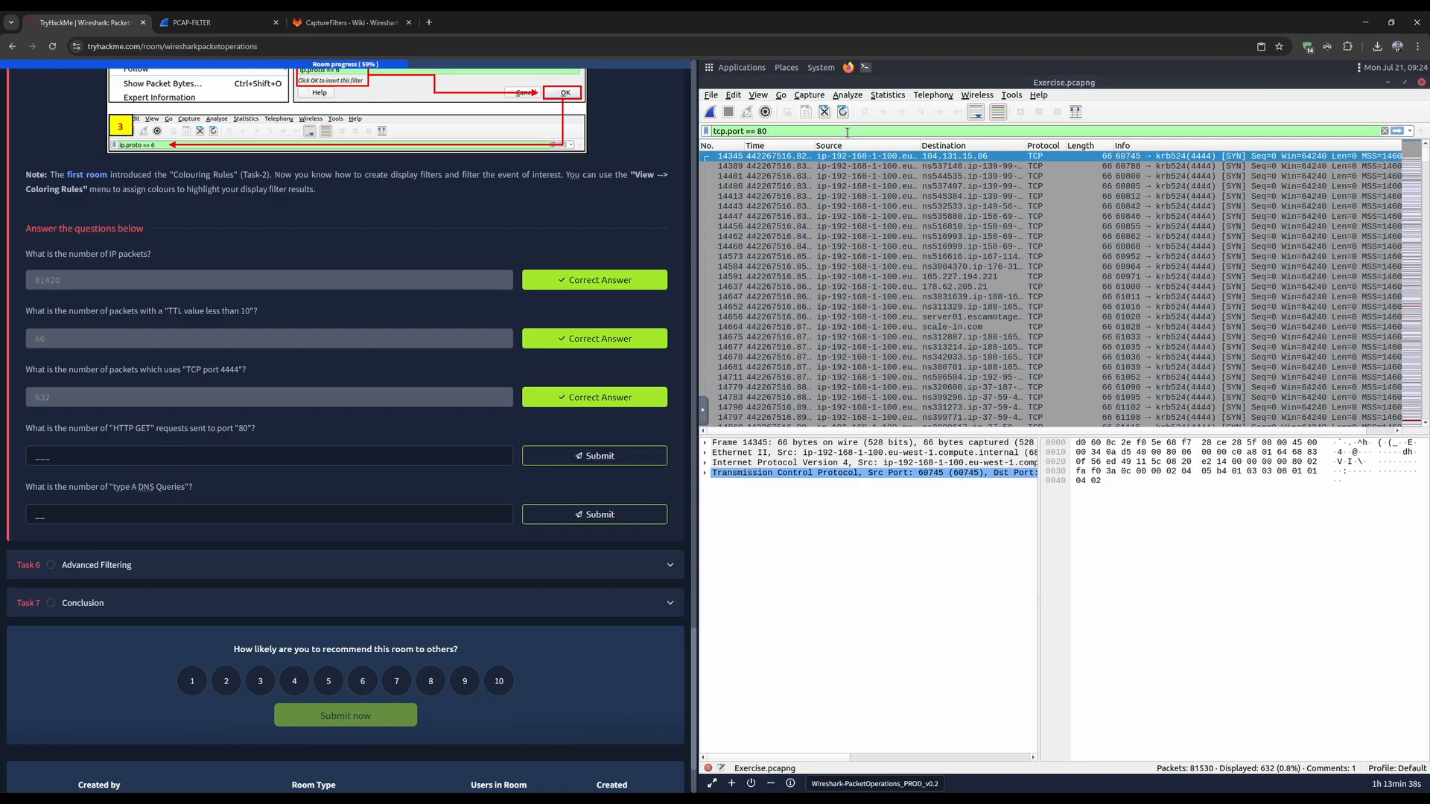
text( %)
key(BackSpace)
text(&&)
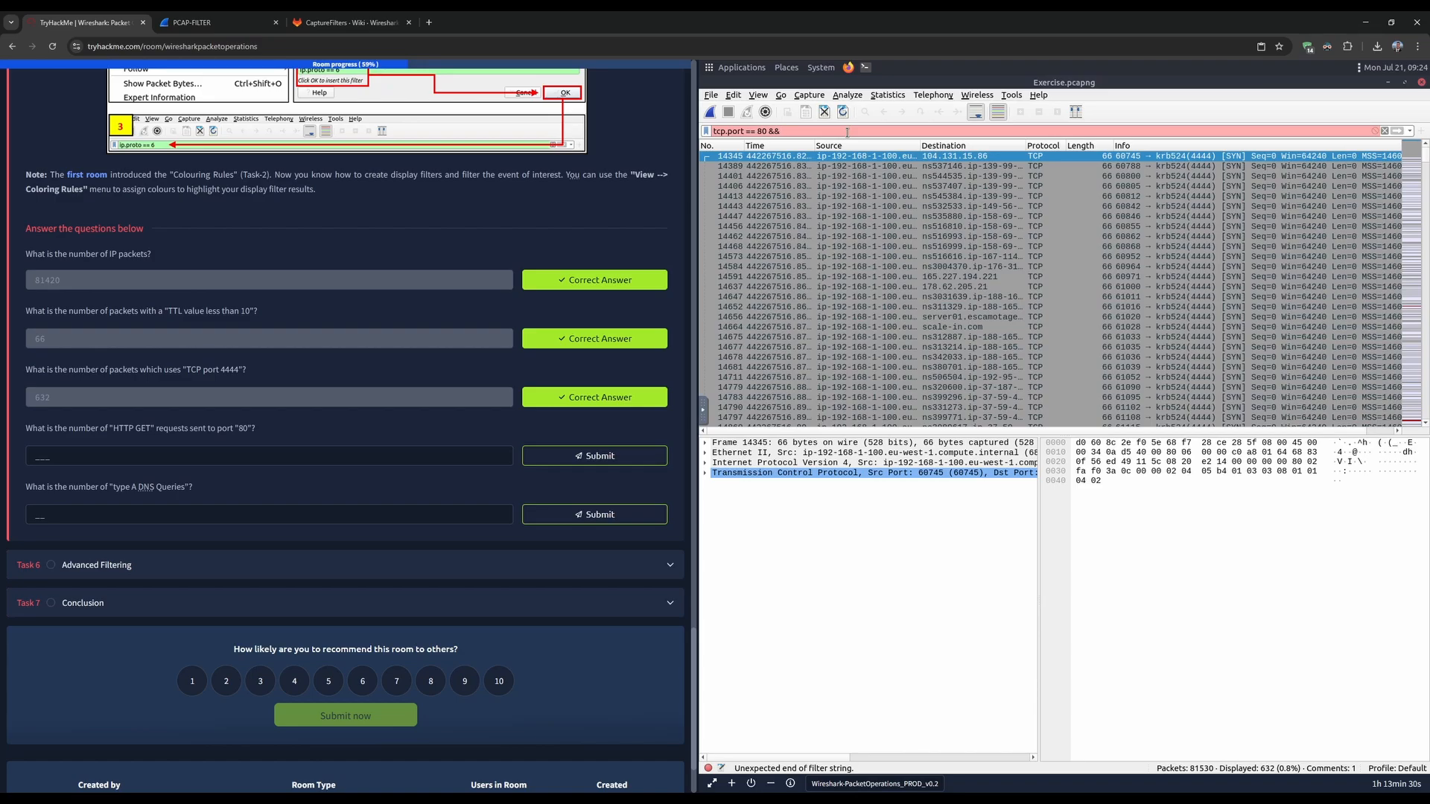
- Complete the display filter as tcp.port == 80 && http.request.method == "GET", following the table's example, and apply it
scroll(347, 372, up, 7)
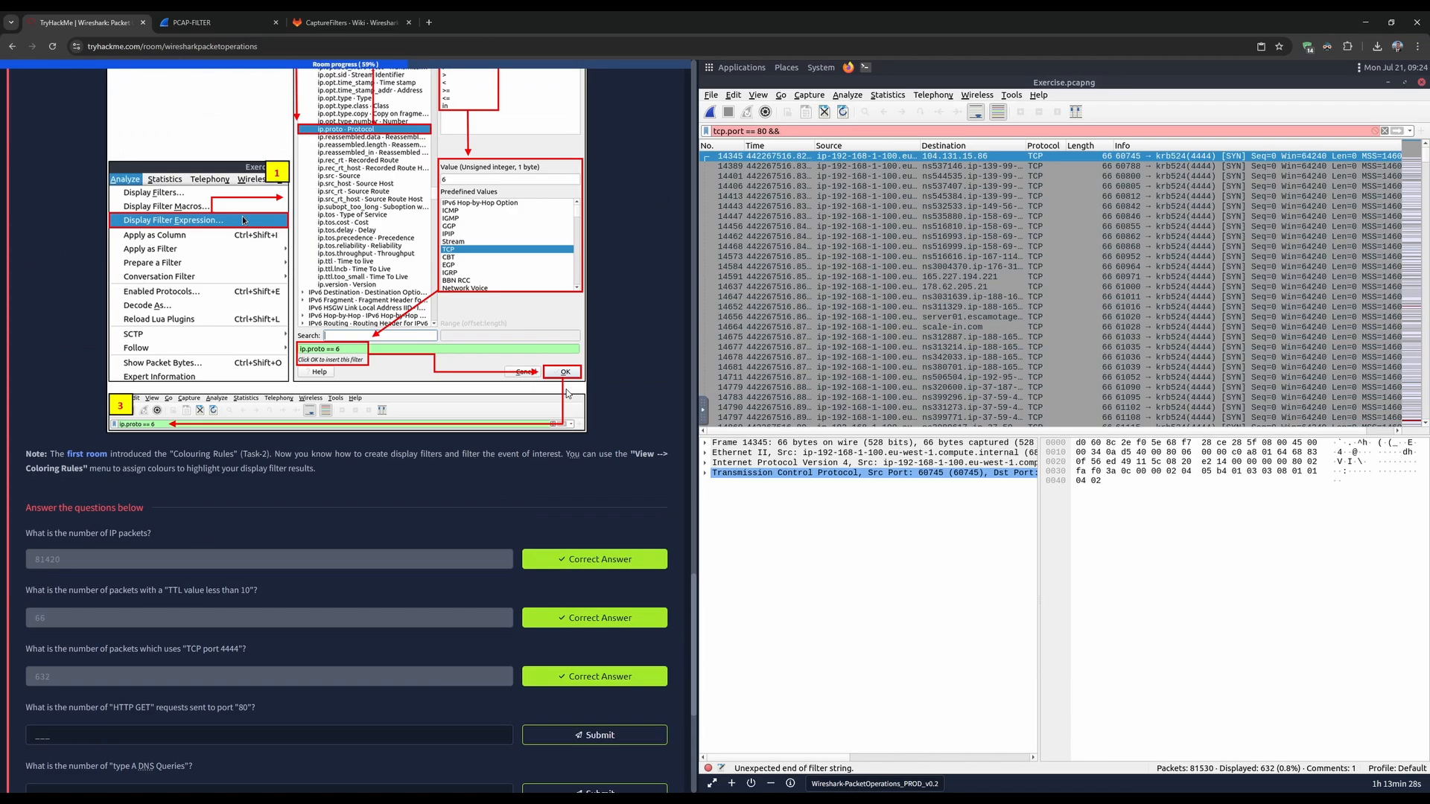
scroll(335, 476, up, 10)
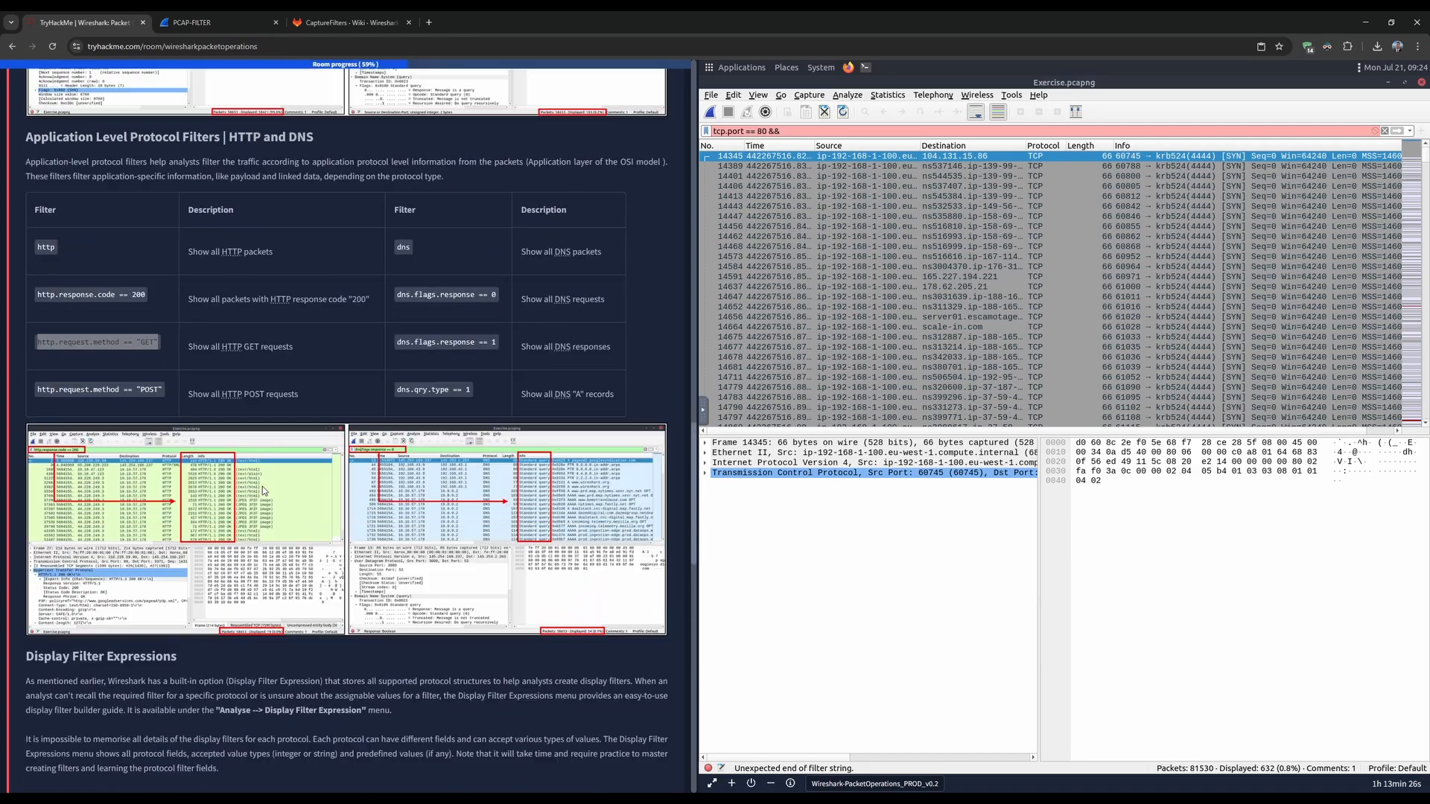
text(h)
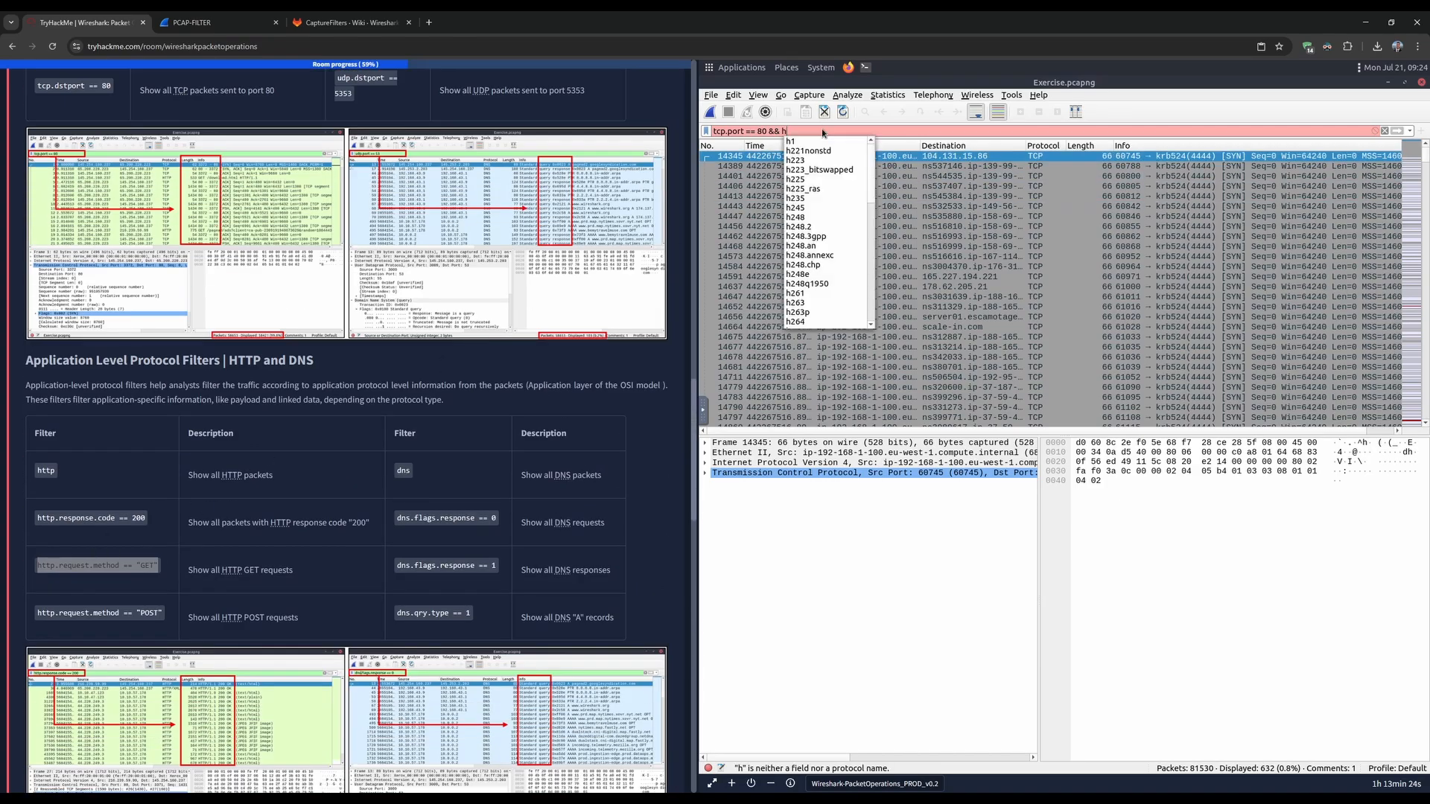
text(ttp.request.method)
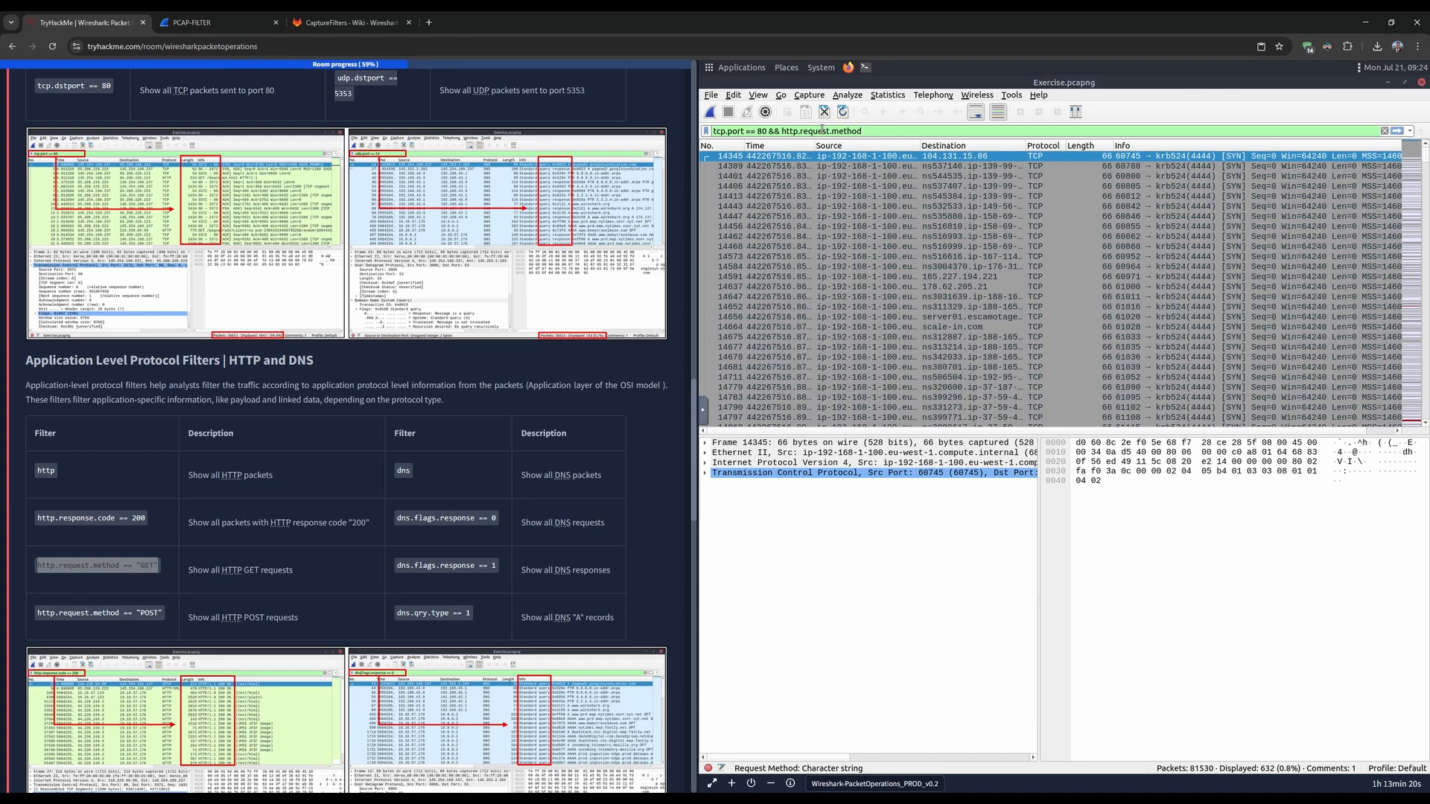
text( ==)
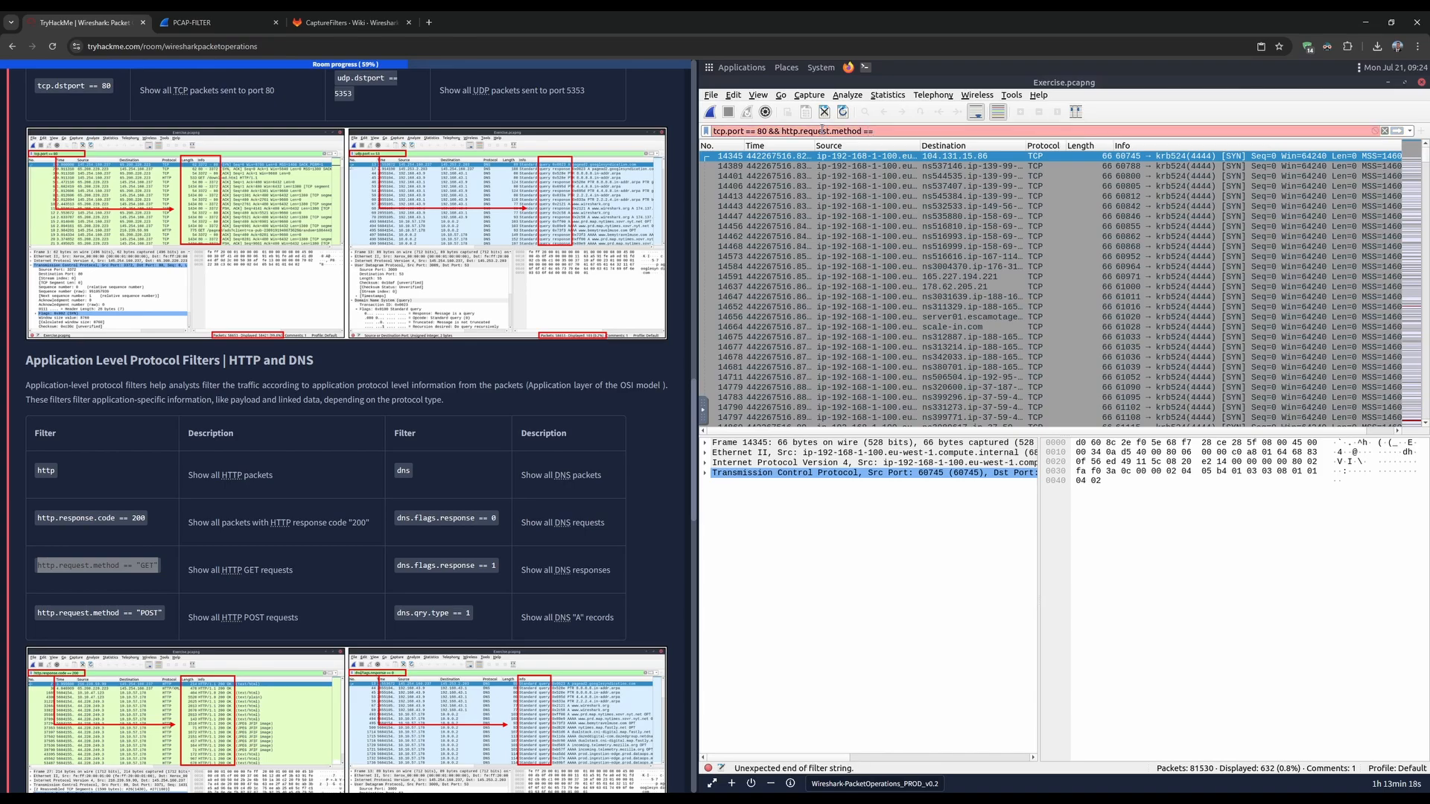
text( "GET")
key(Return)
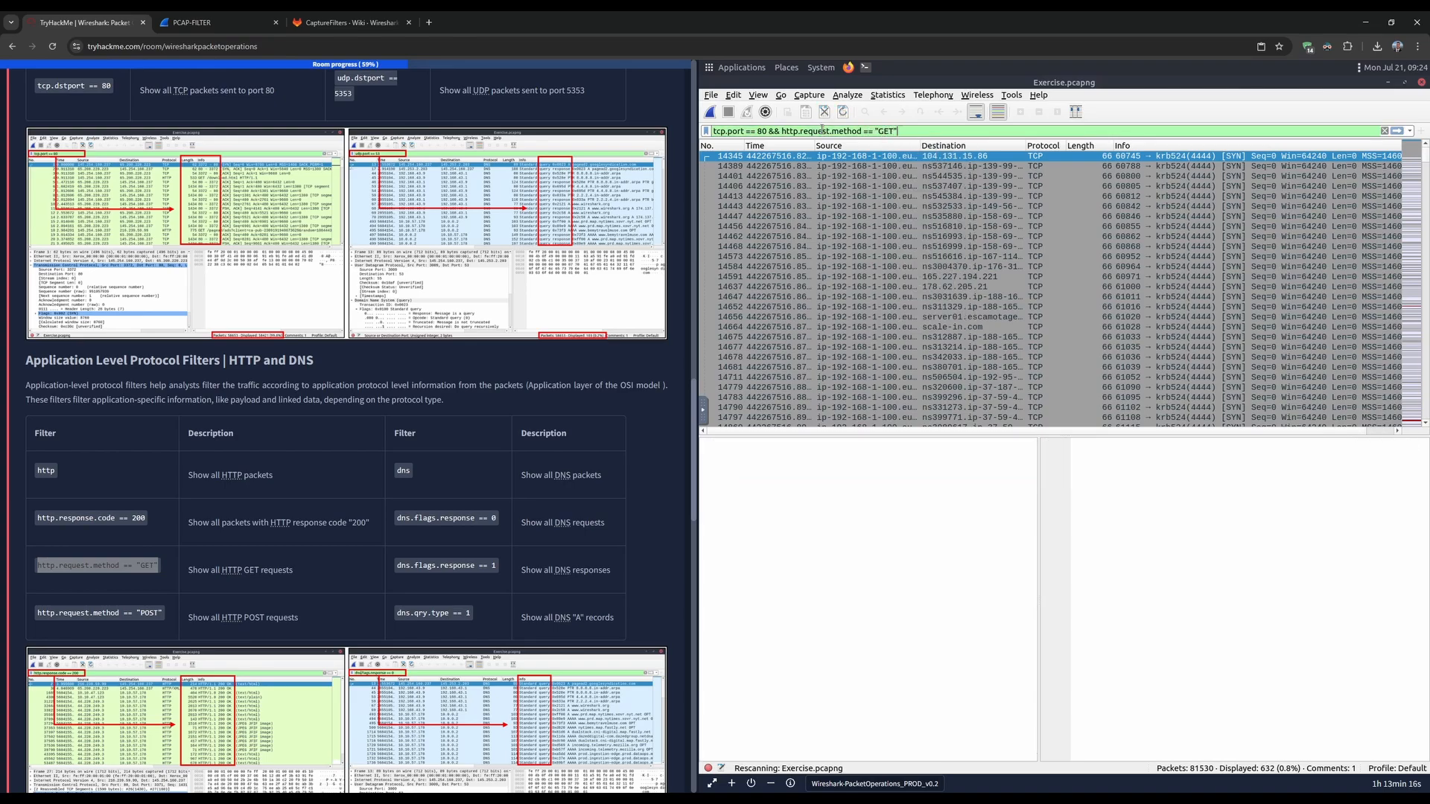
- Submit 527 as the answer to the question on HTTP GET requests sent to port 80
scroll(333, 439, down, 12)
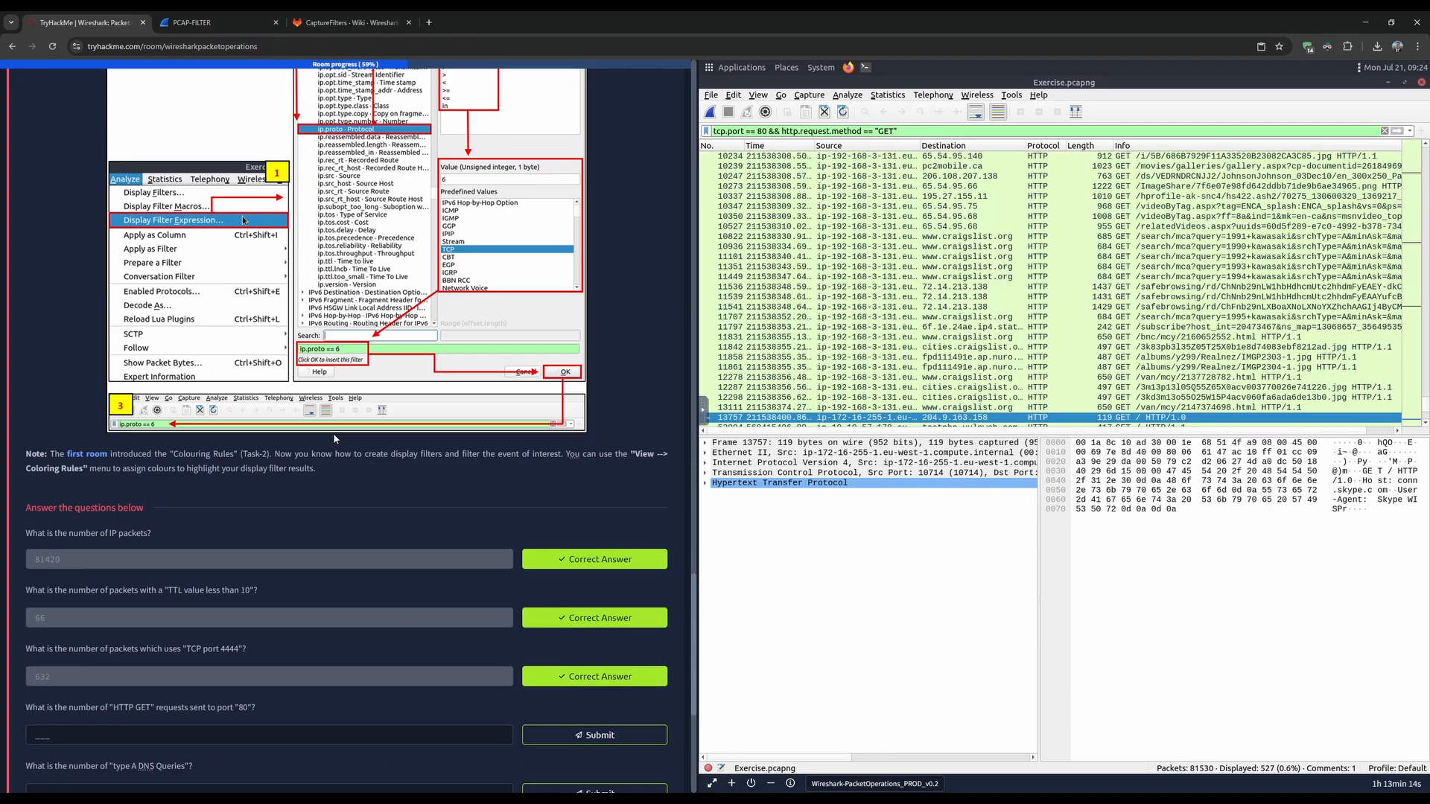
scroll(333, 431, down, 3)
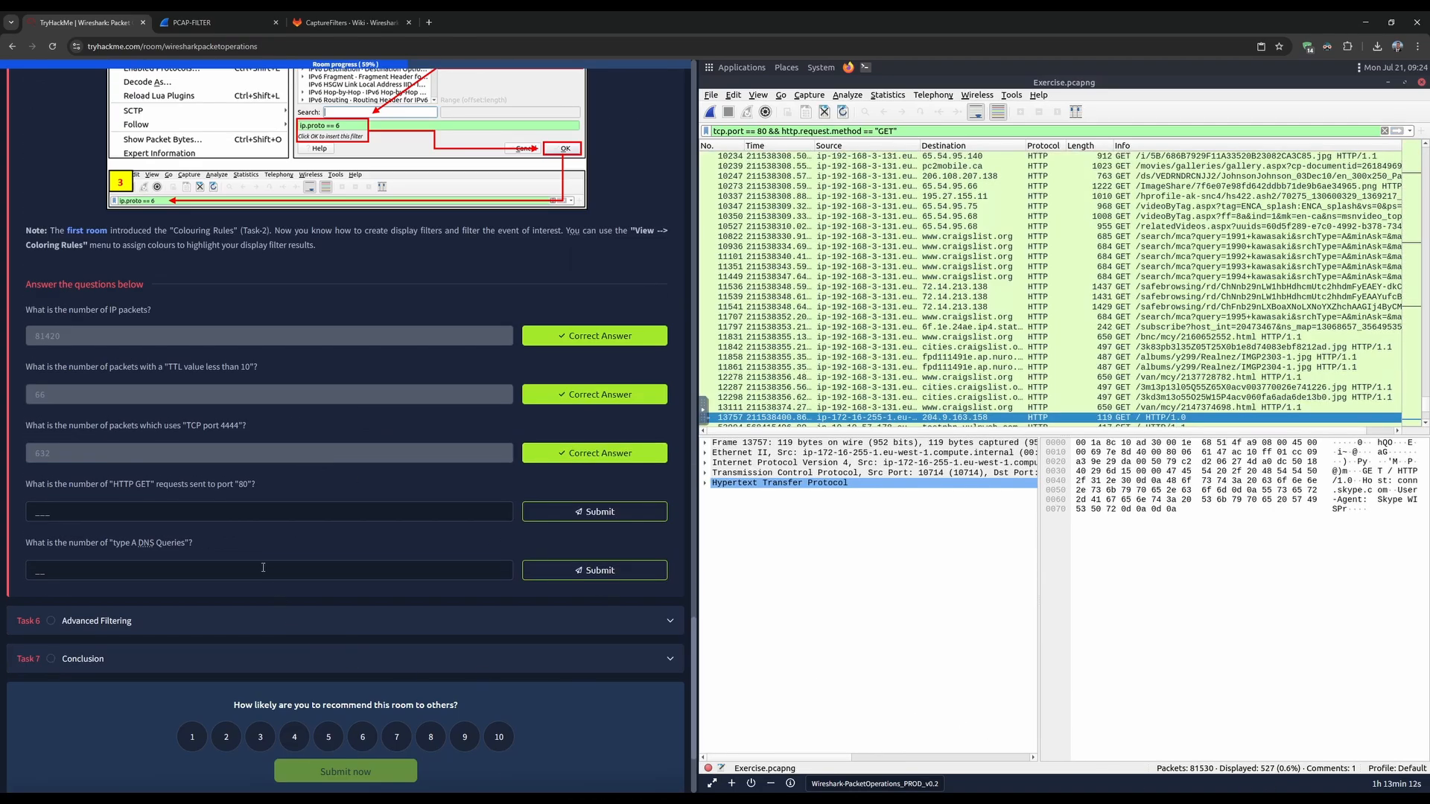
click(273, 513)
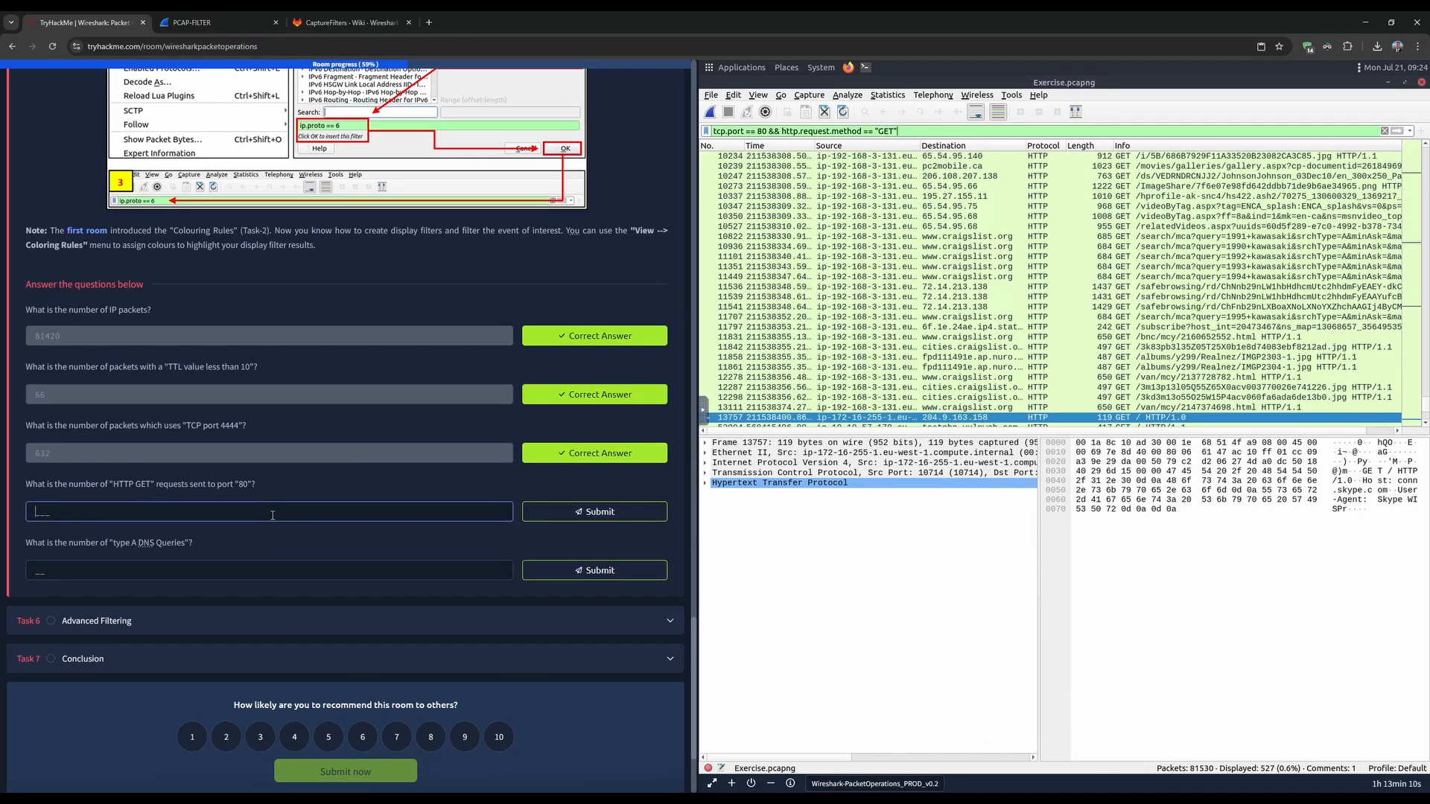
text(527)
key(Return)
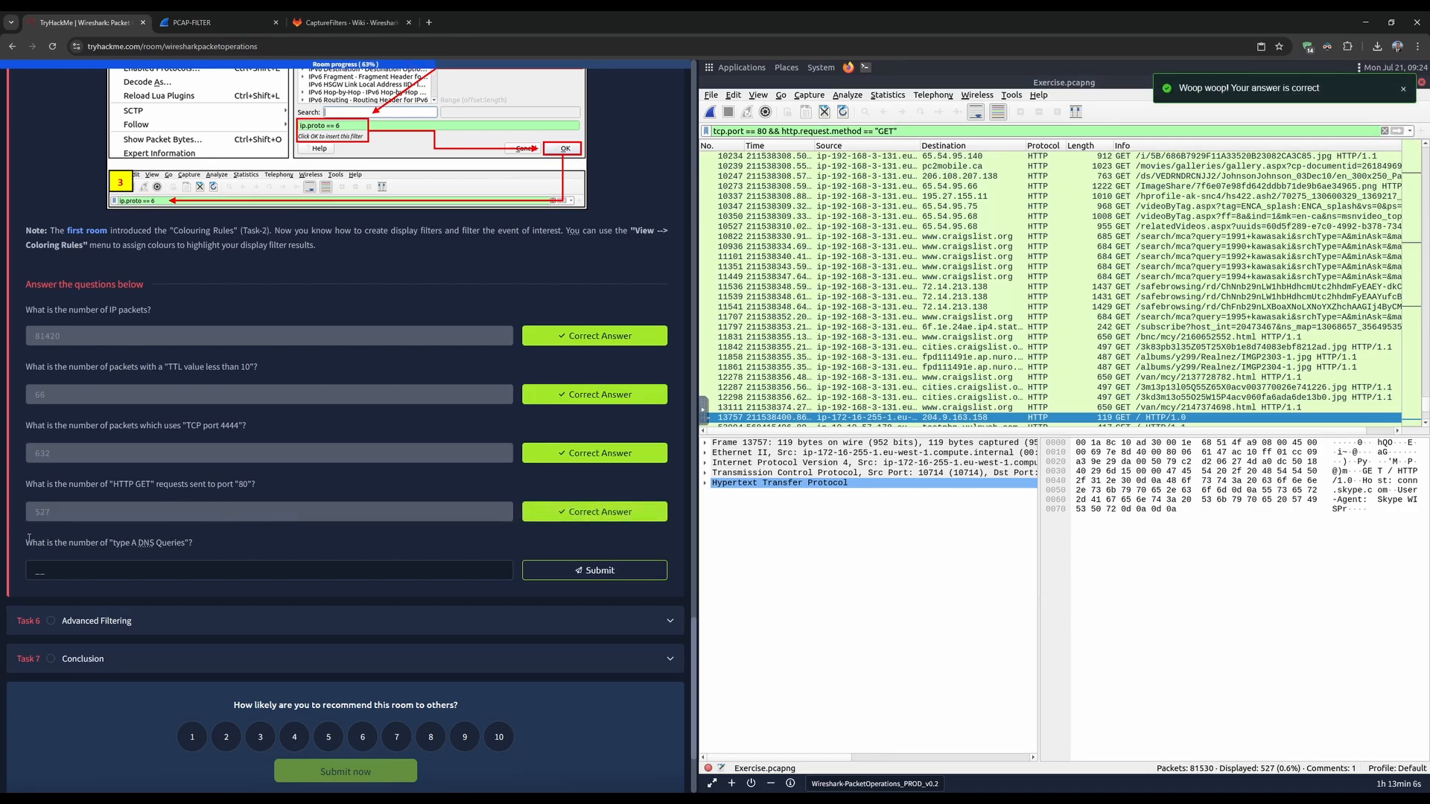
- Read the question on type A DNS queries and locate the dns.qry.type == 1 example in the HTTP and DNS filter table
drag(28, 538, 185, 546)
click(184, 546)
scroll(230, 551, up, 15)
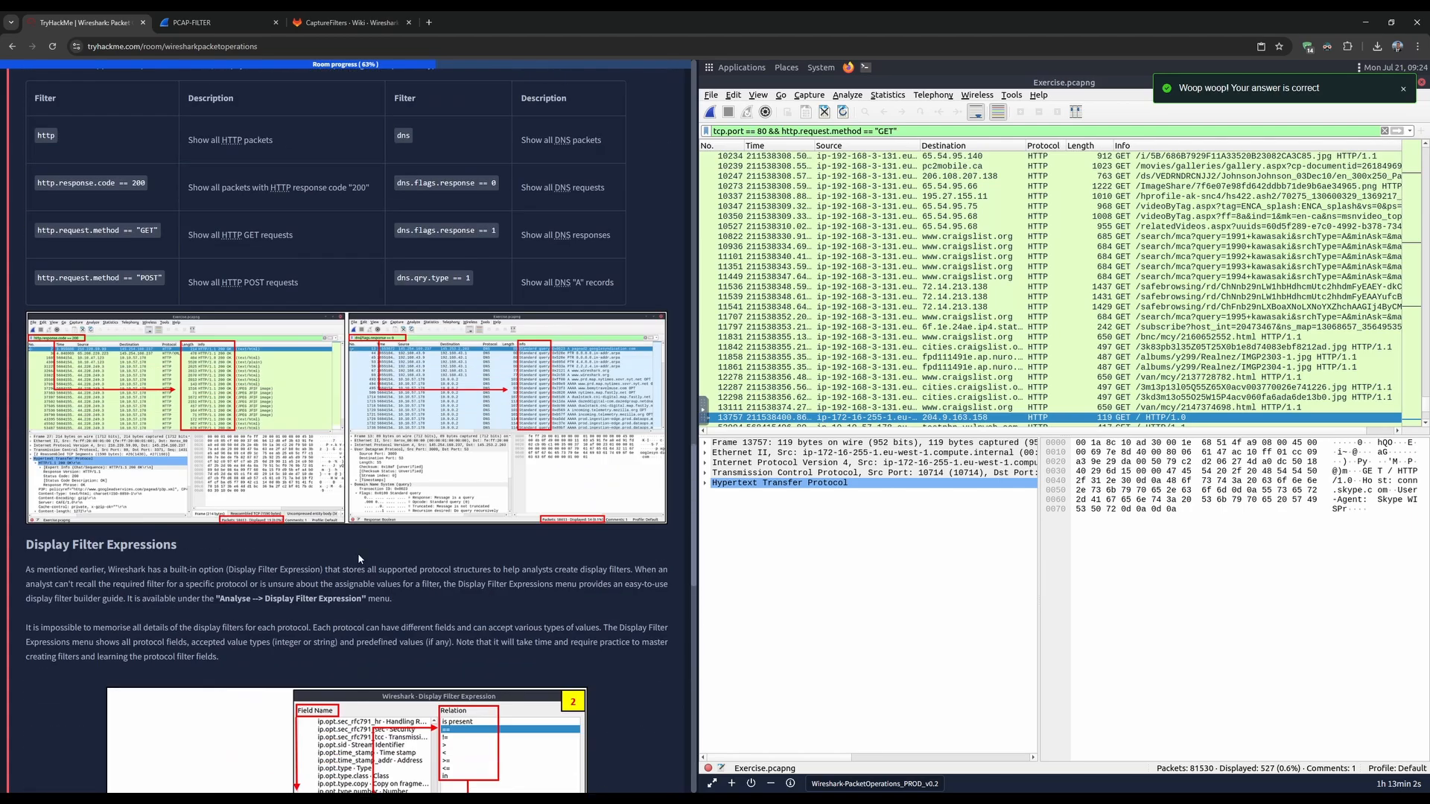
drag(521, 505, 620, 507)
click(422, 502)
drag(398, 501, 472, 507)
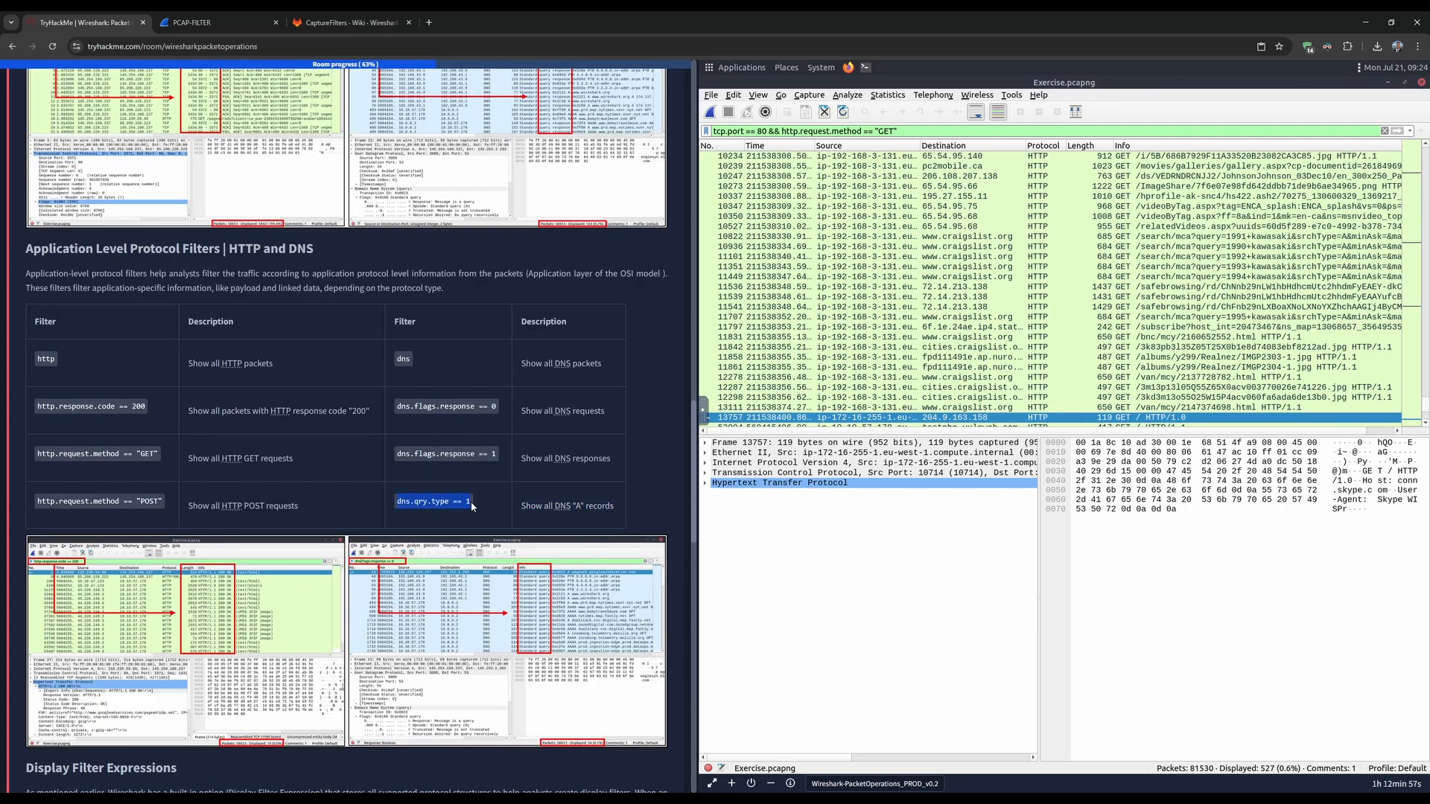
- Replace the display filter with dns.qry.type == 1 and apply it
triple_click(910, 132)
text(dns.)
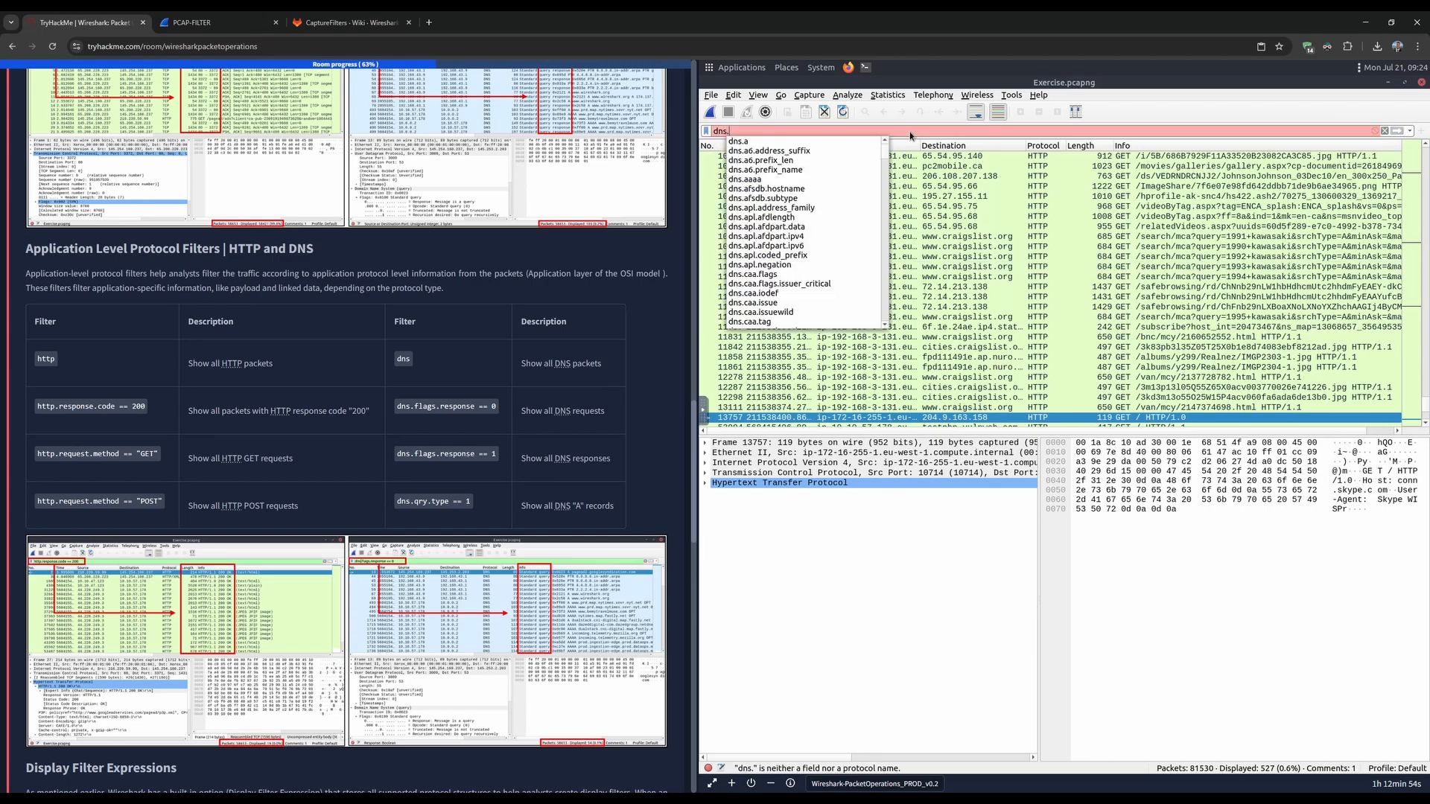
text(qry.type)
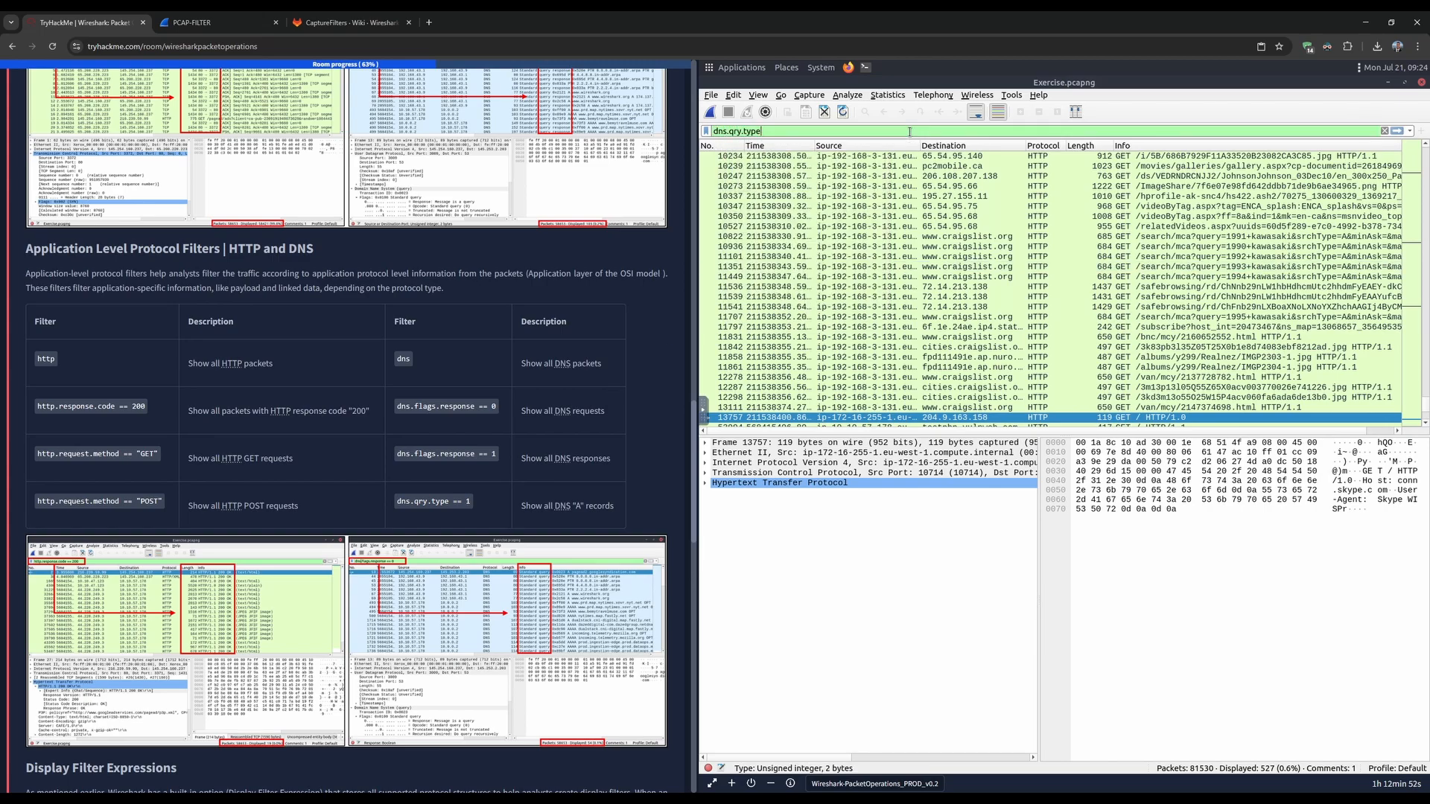
text( == 1)
key(Return)
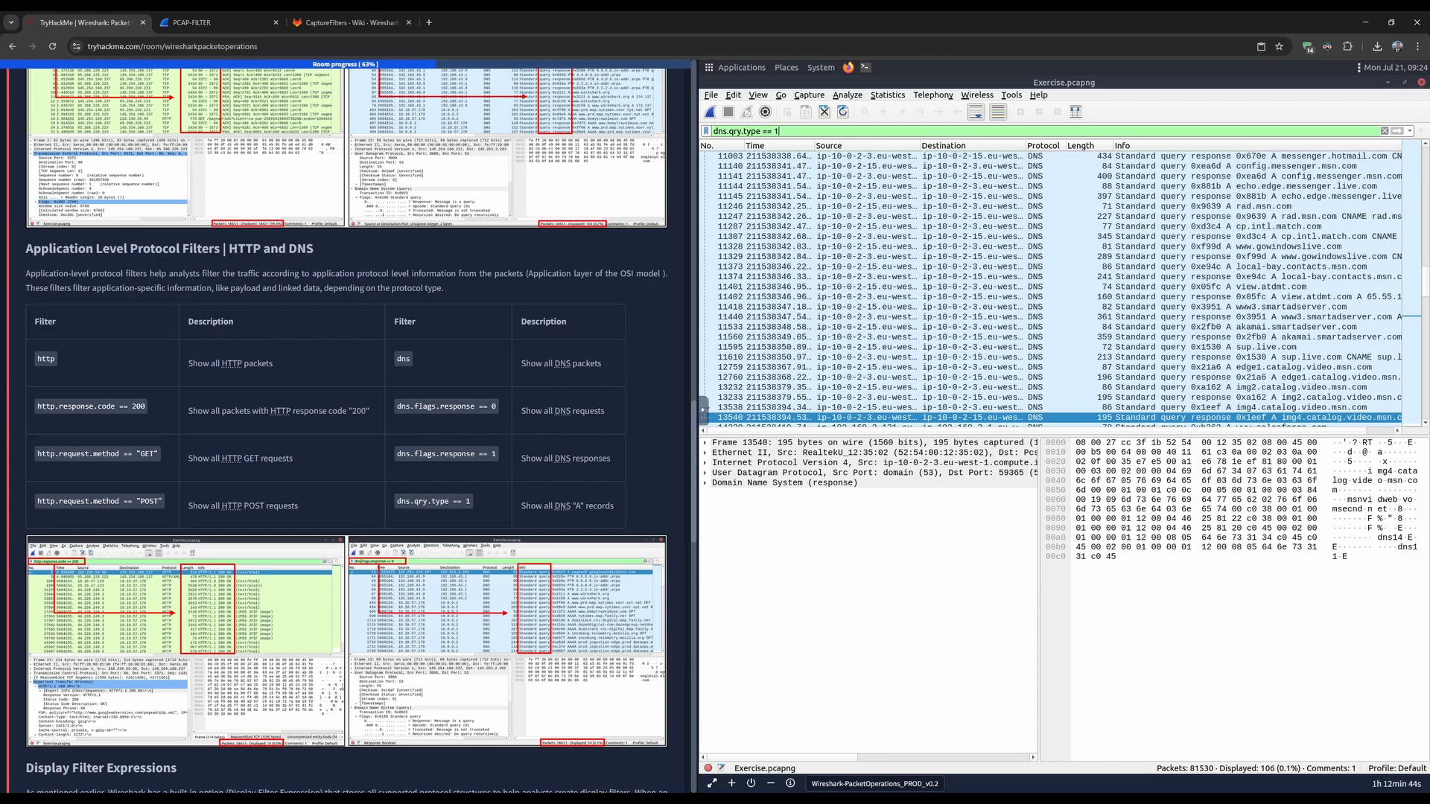
- Check the answer field of the DNS question and review the table's description of the dns.qry.type == 1 filter
scroll(425, 459, down, 15)
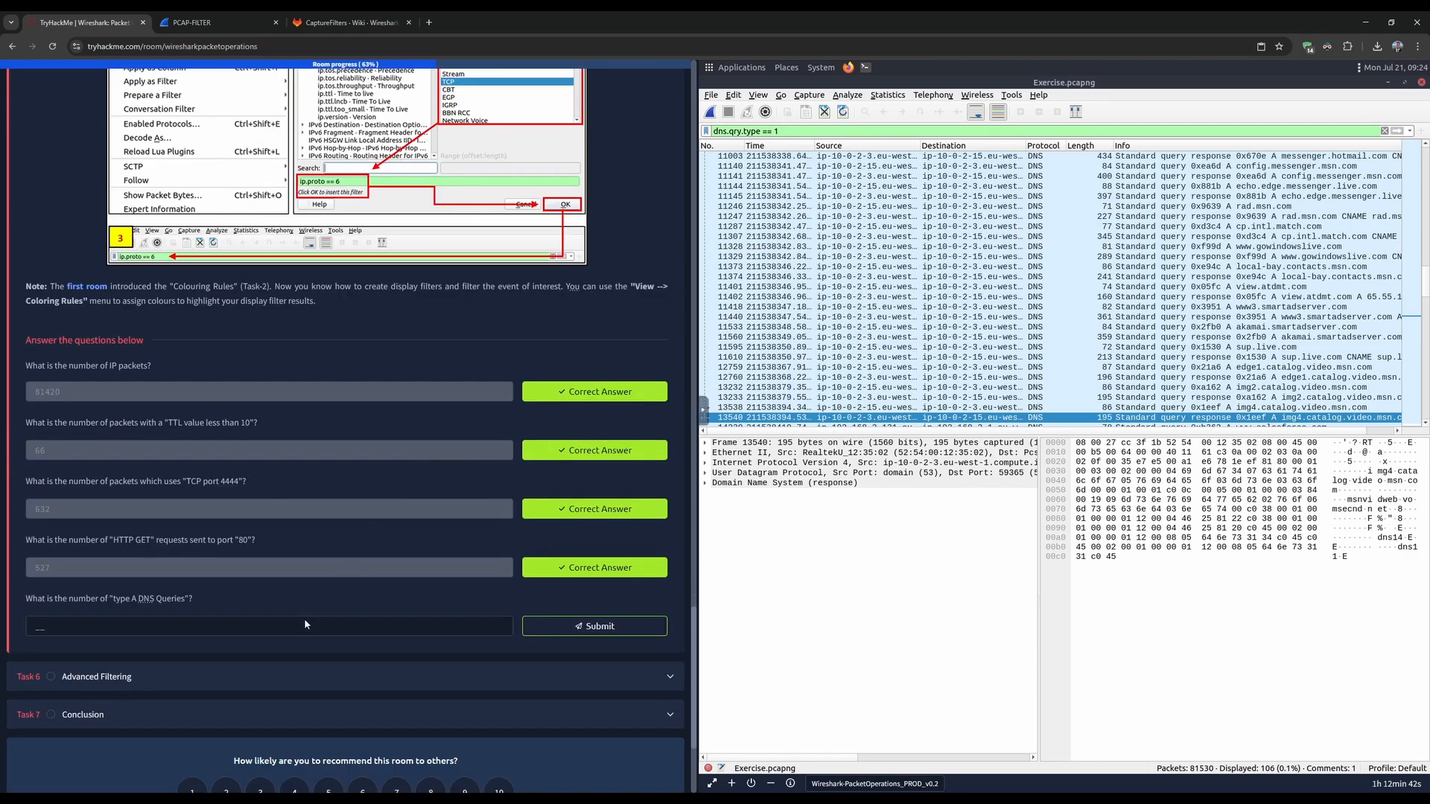
click(304, 623)
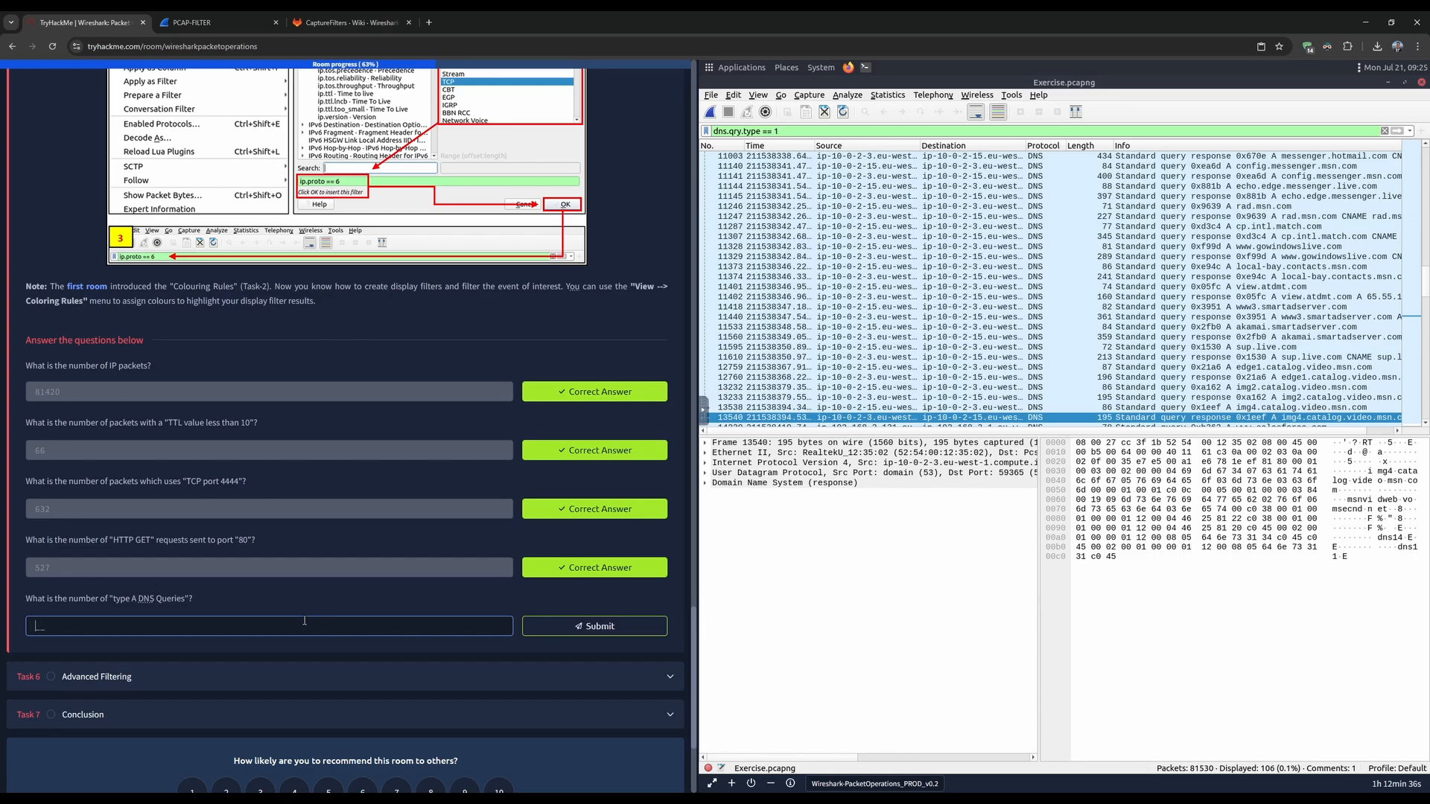
scroll(304, 623, up, 12)
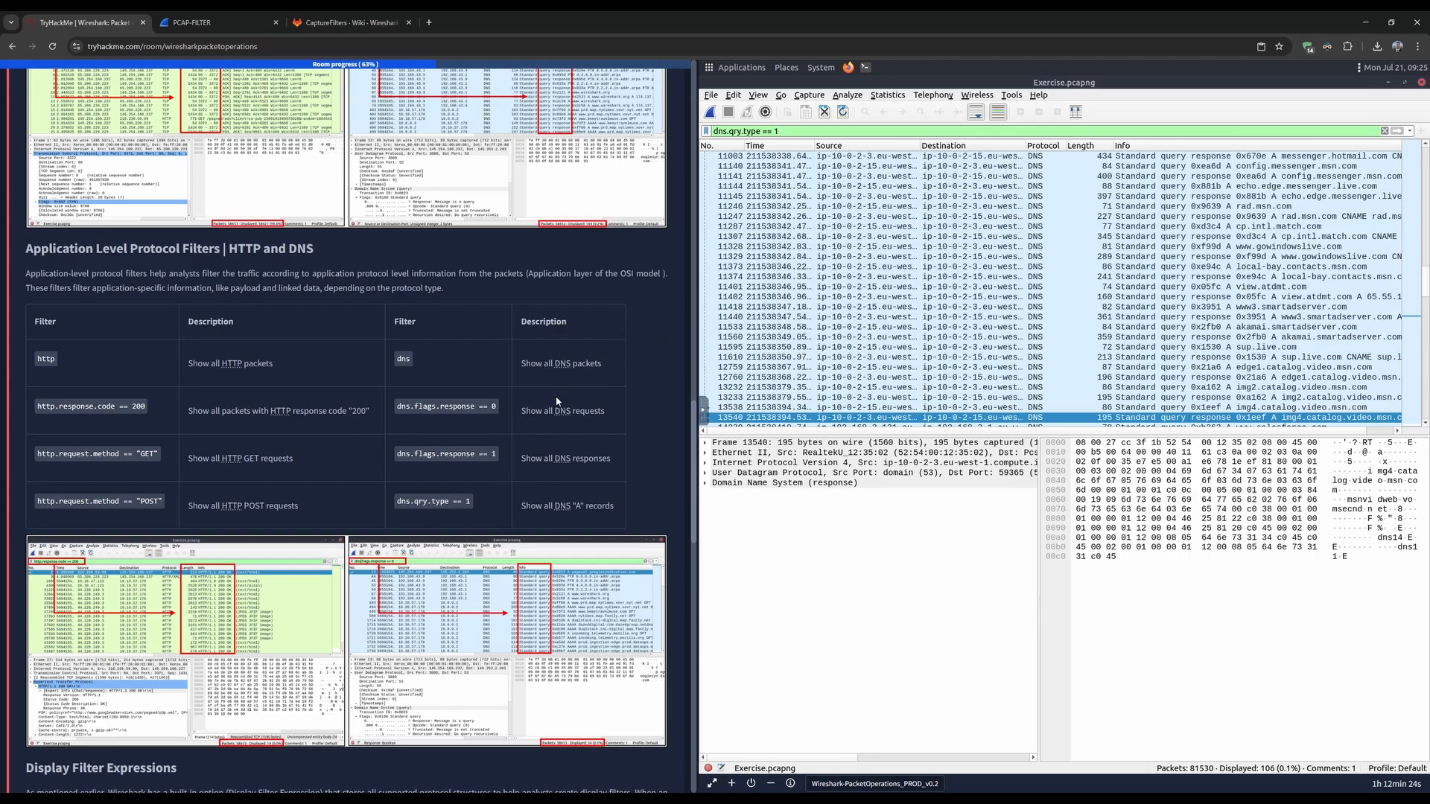
scroll(556, 402, down, 4)
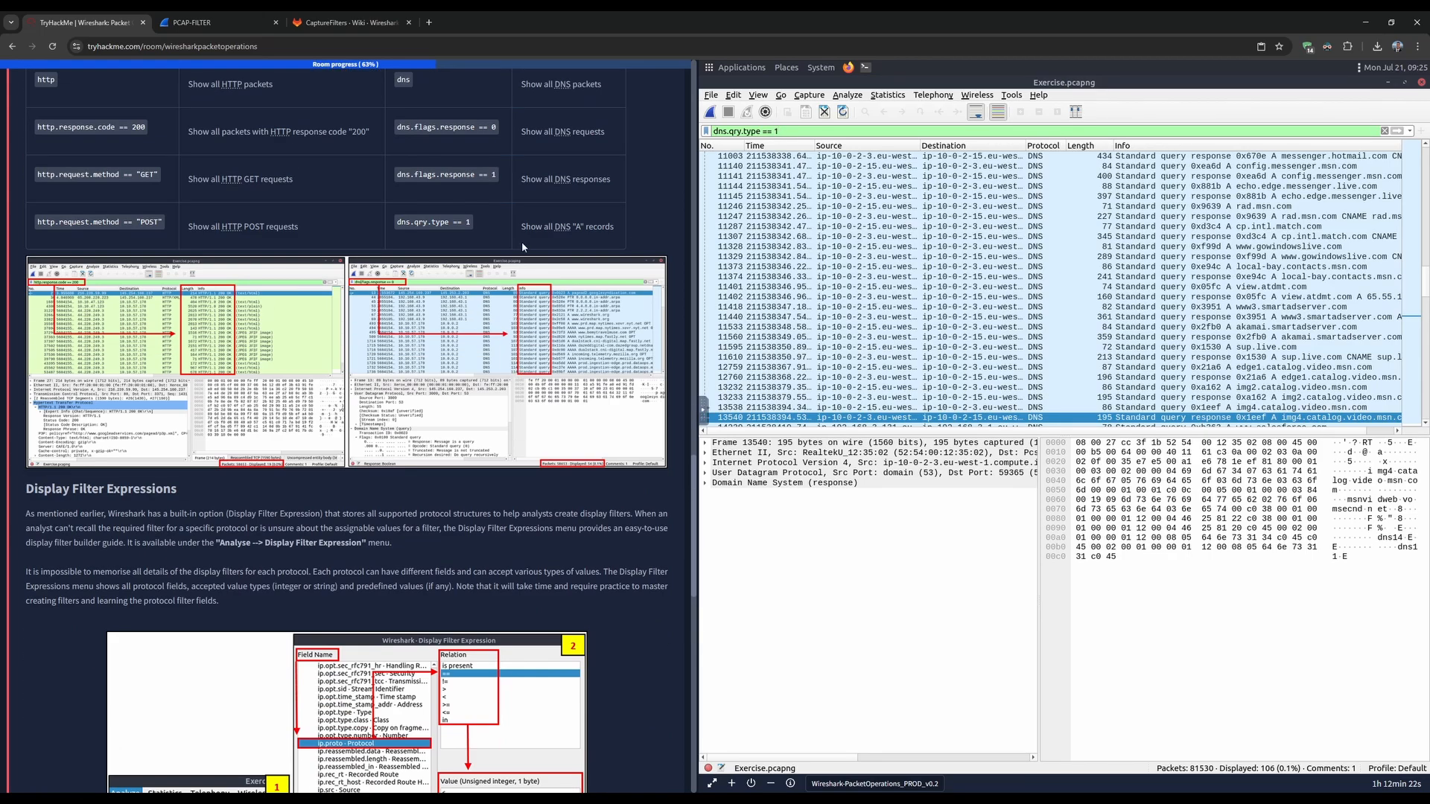
mouse_move(521, 227)
mouse_down()
mouse_move(616, 227)
mouse_move(520, 227)
mouse_up()
drag(396, 222, 617, 227)
drag(618, 227, 523, 227)
click(458, 291)
- Reread the wording of the type A DNS queries question and compare it with the DNS "A" records entry in the filter table
scroll(458, 291, down, 12)
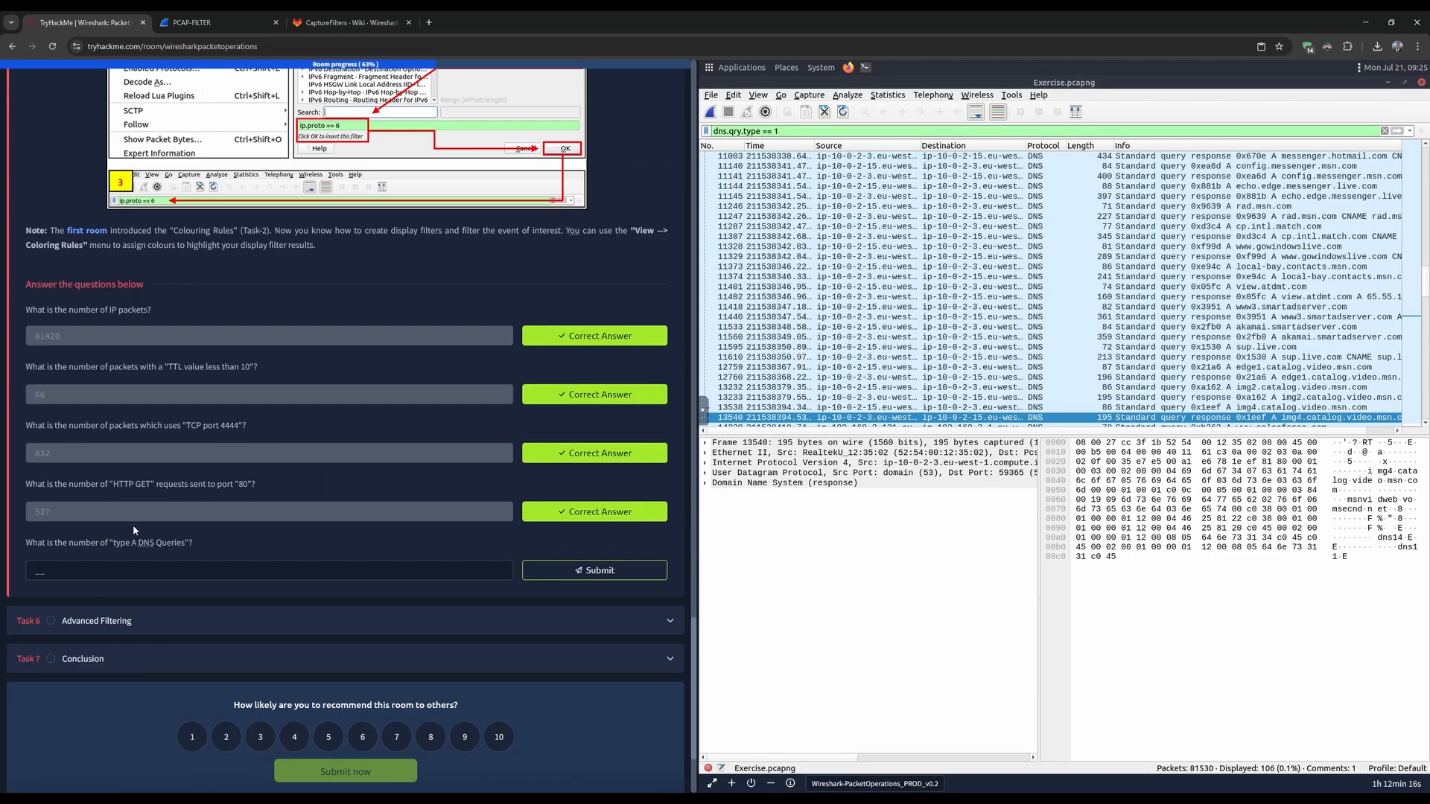
mouse_move(28, 544)
mouse_down()
mouse_move(203, 542)
mouse_move(26, 544)
mouse_up()
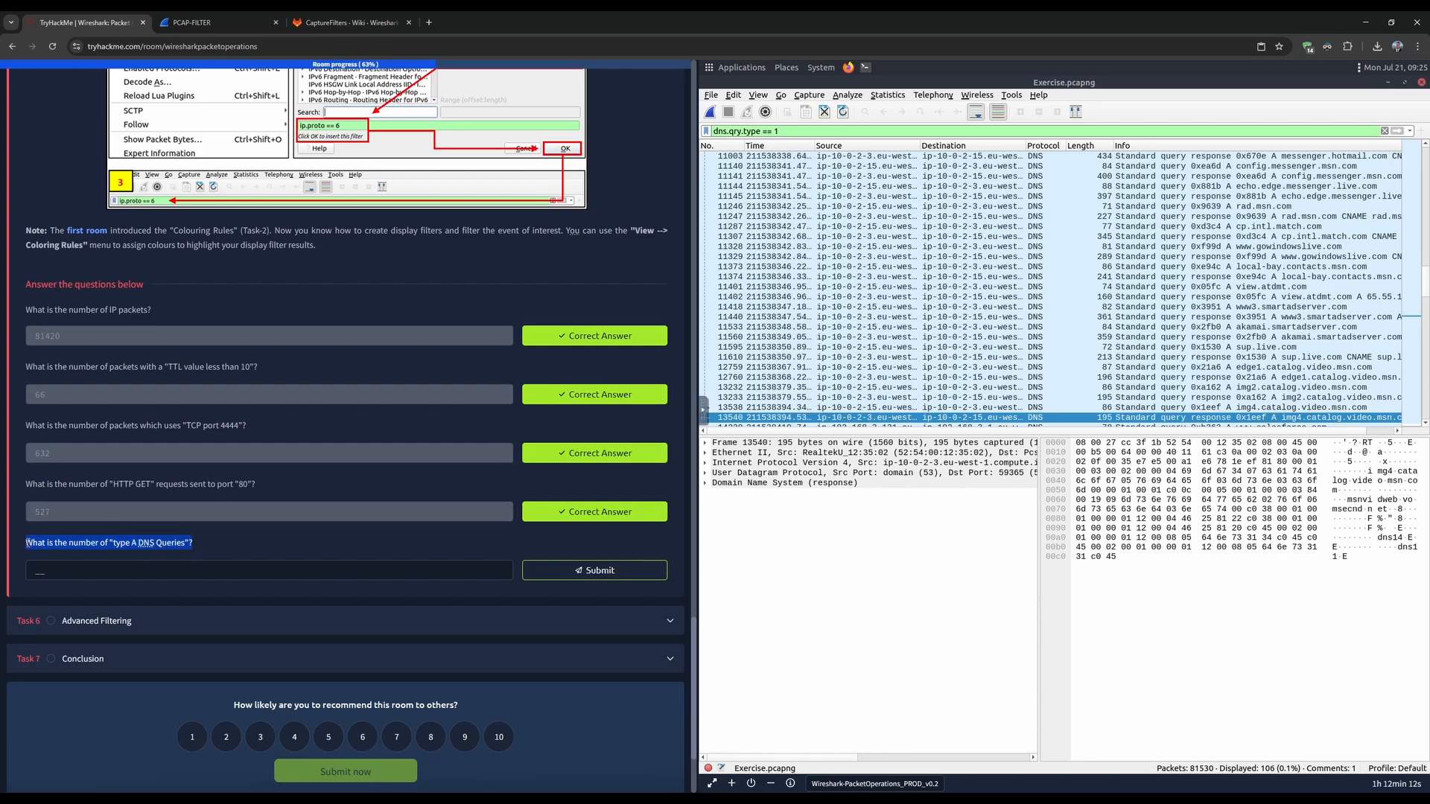
click(116, 546)
drag(116, 544, 199, 543)
click(343, 555)
scroll(343, 555, up, 2)
scroll(343, 559, up, 10)
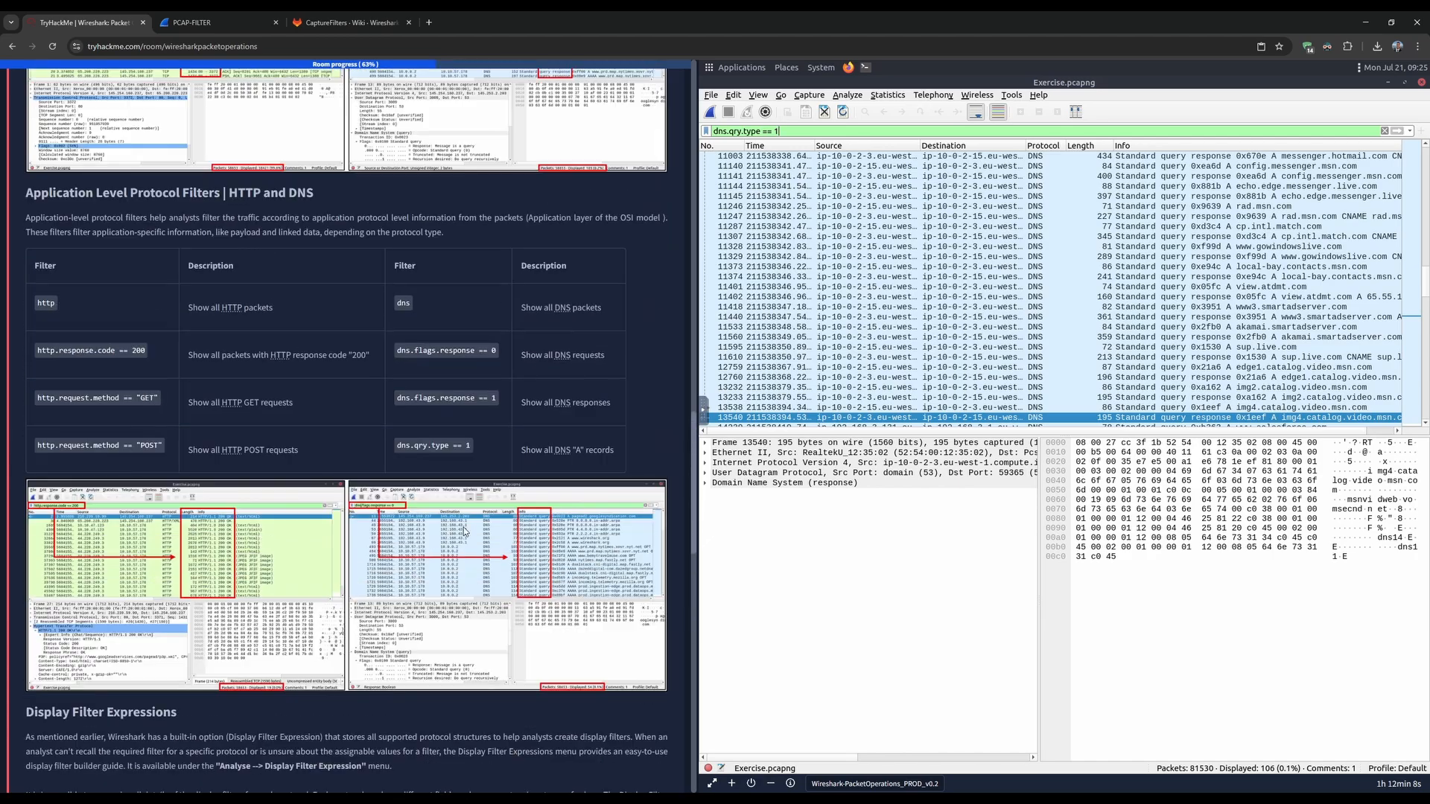
drag(615, 449, 522, 450)
click(522, 450)
- Look through the packet list filtered by dns.qry.type == 1 for queries and responses
click(784, 134)
scroll(972, 257, down, 5)
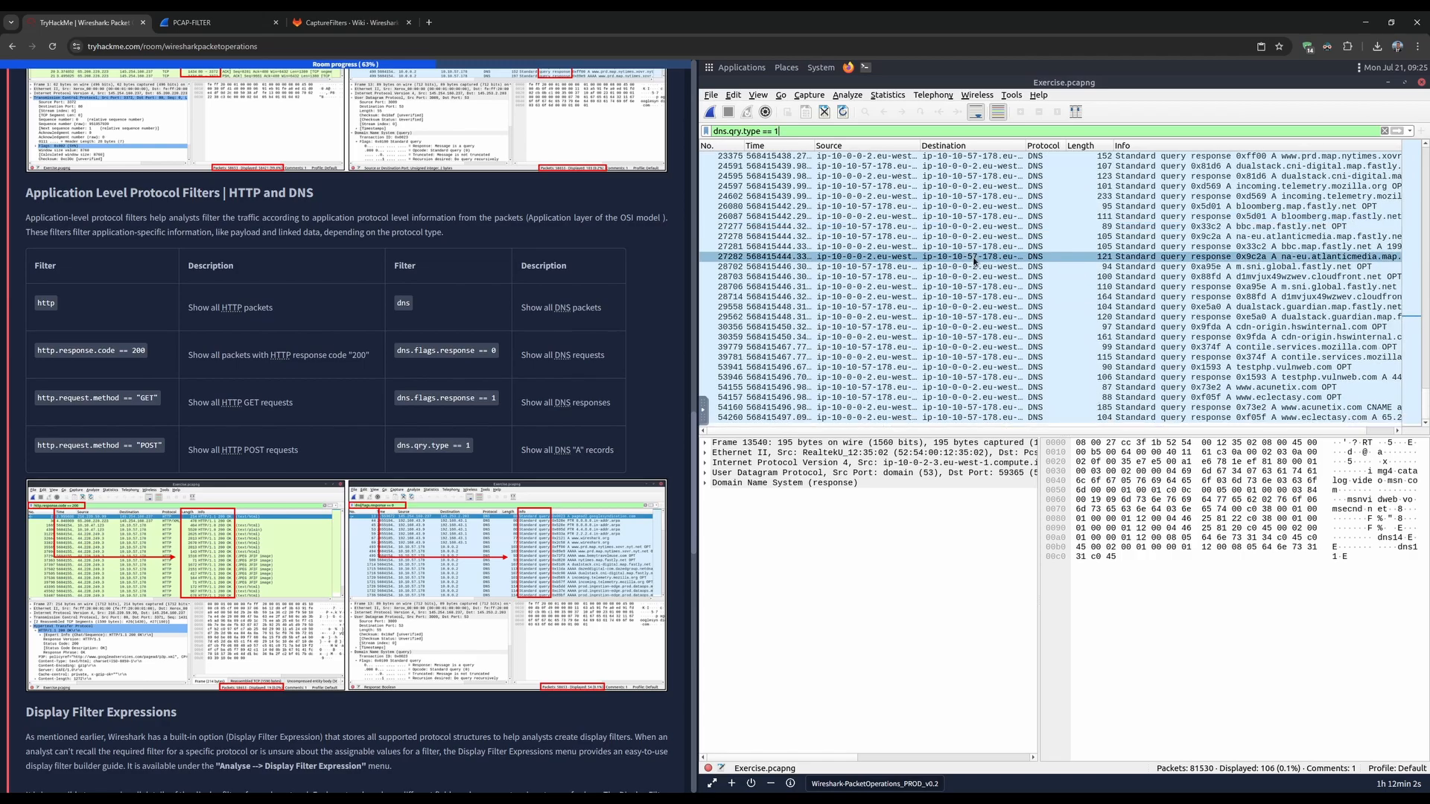
scroll(973, 257, up, 10)
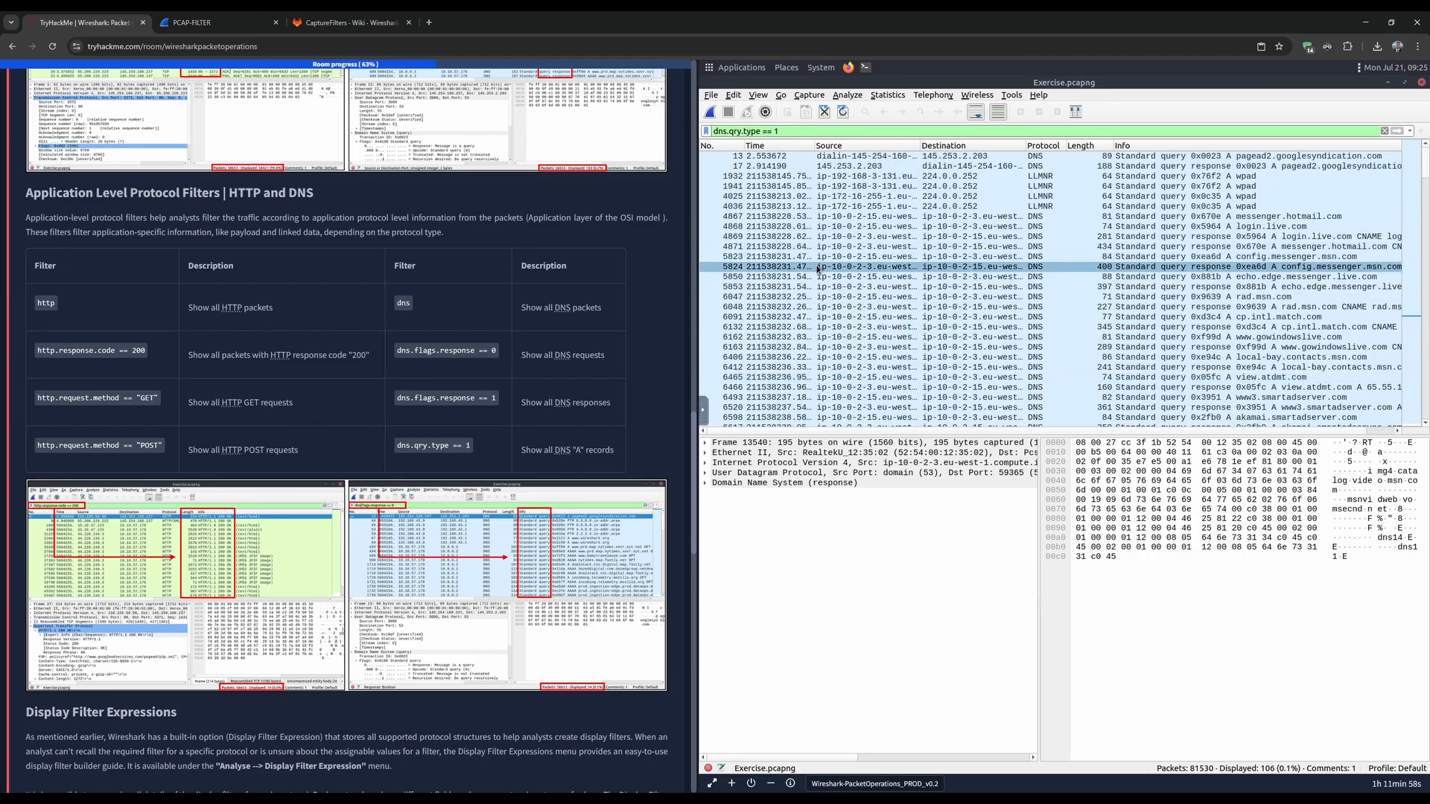
- Examine the capture's DNS statistics for query, response and query type counts alongside the Task 5 question, and close the statistics window
click(901, 97)
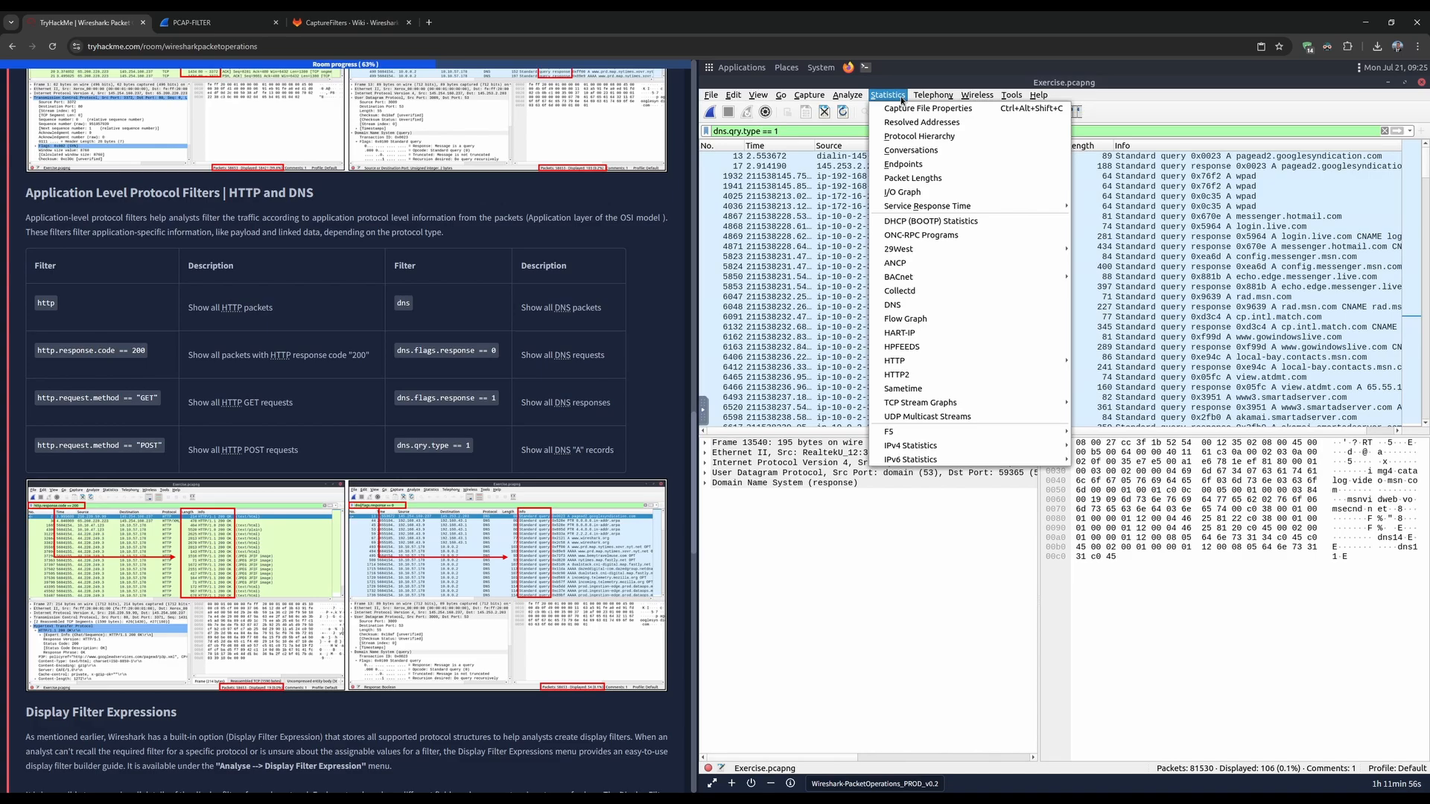
click(899, 305)
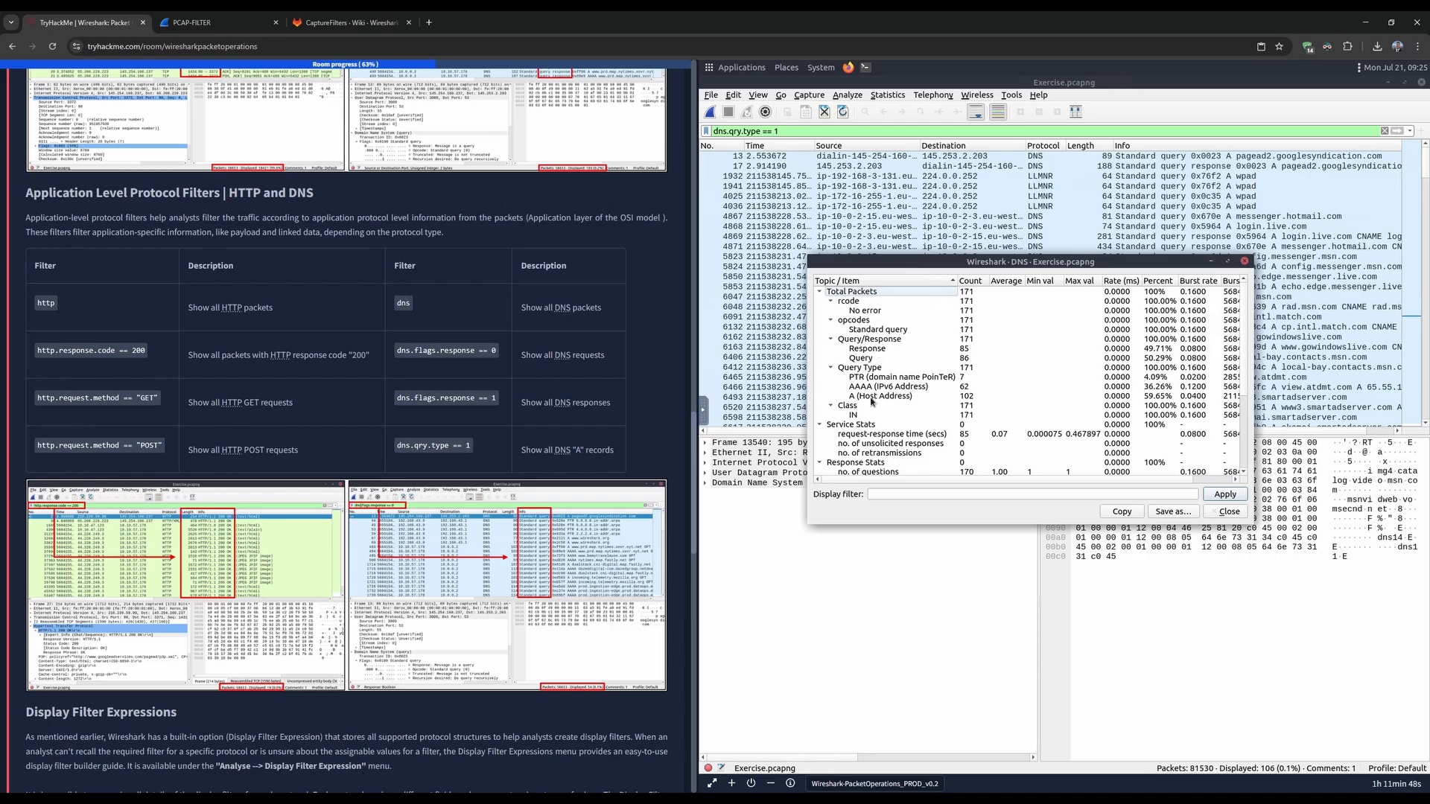
scroll(848, 302, down, 4)
scroll(399, 430, down, 5)
scroll(400, 430, down, 8)
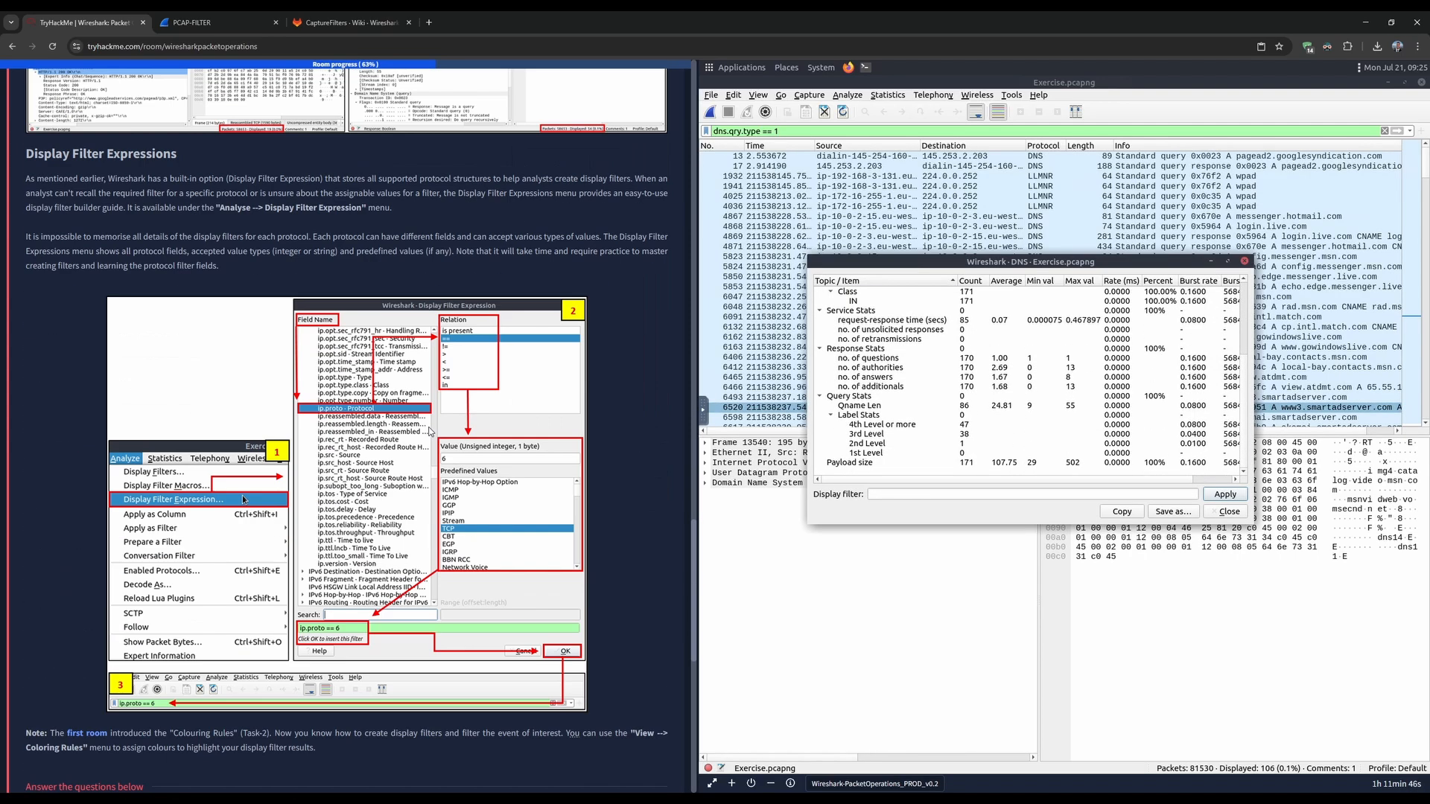
drag(113, 487, 154, 488)
click(159, 489)
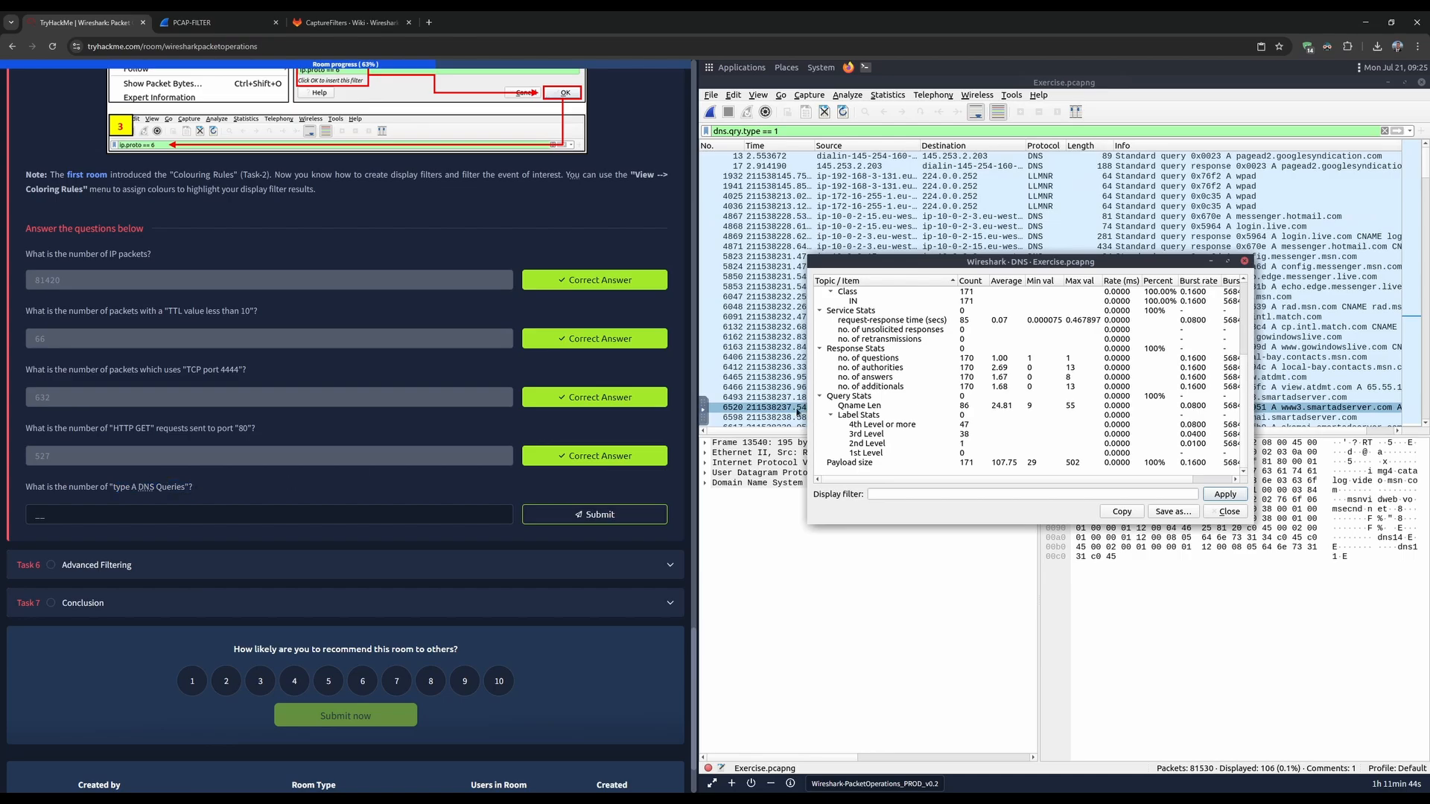
scroll(886, 408, up, 4)
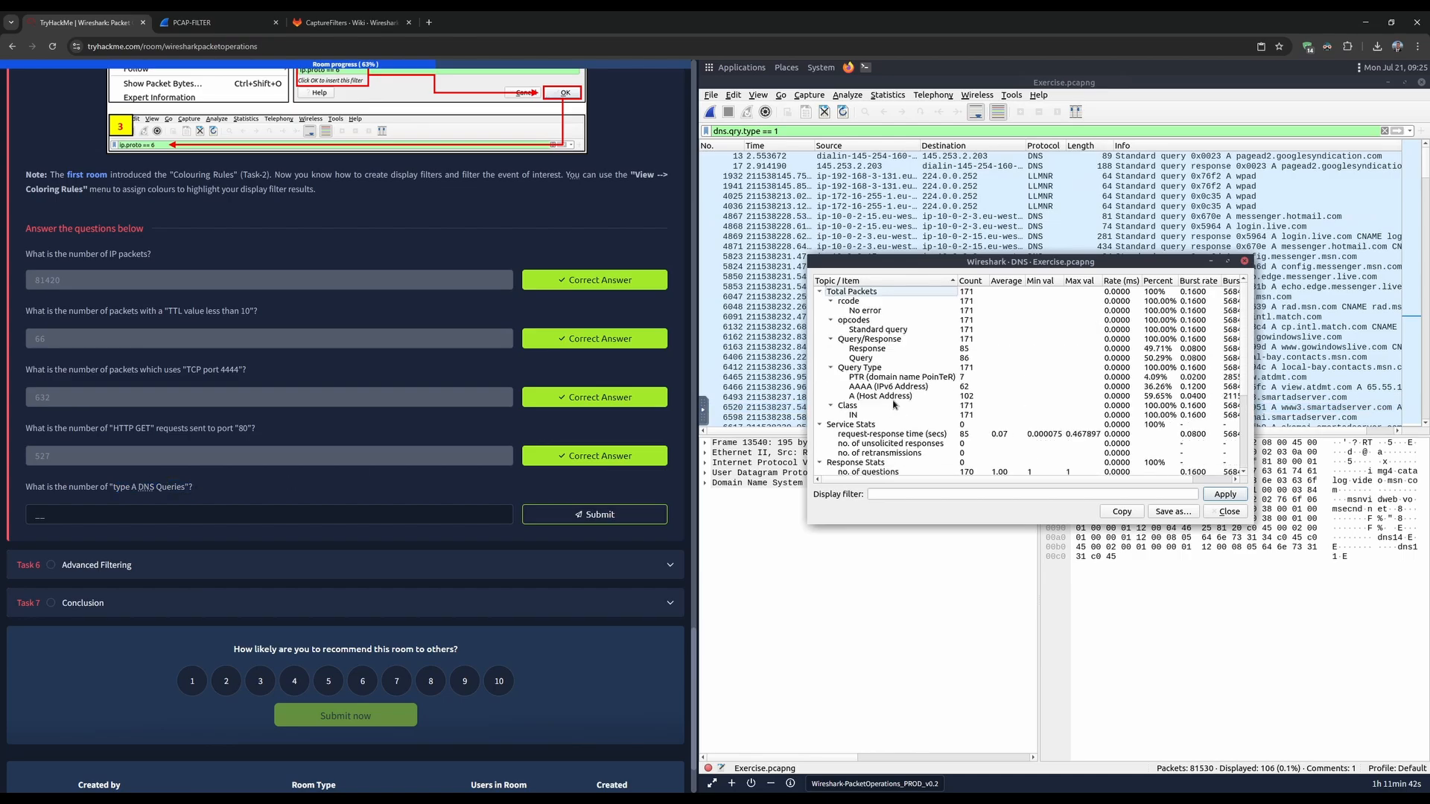
scroll(608, 403, up, 3)
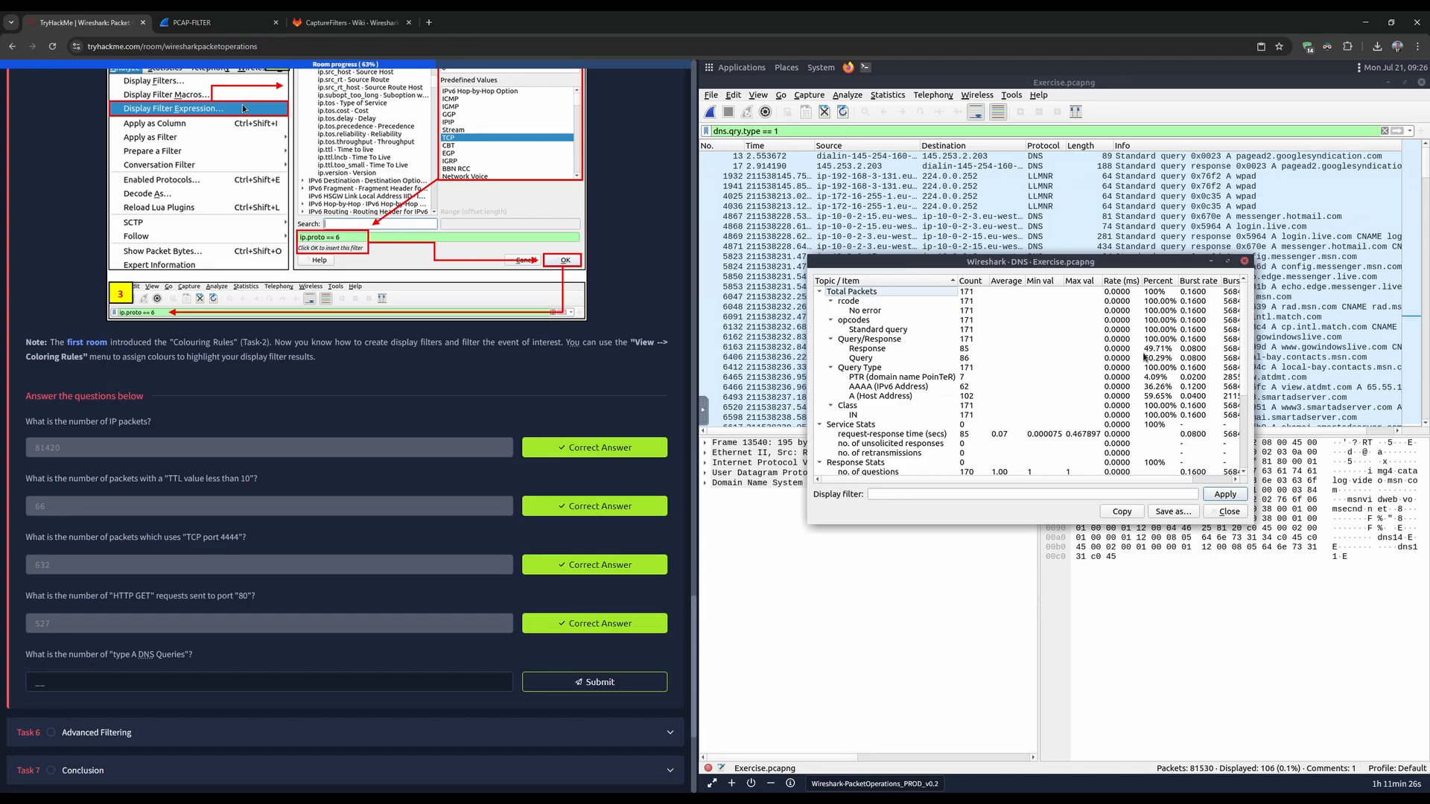
scroll(1145, 352, down, 4)
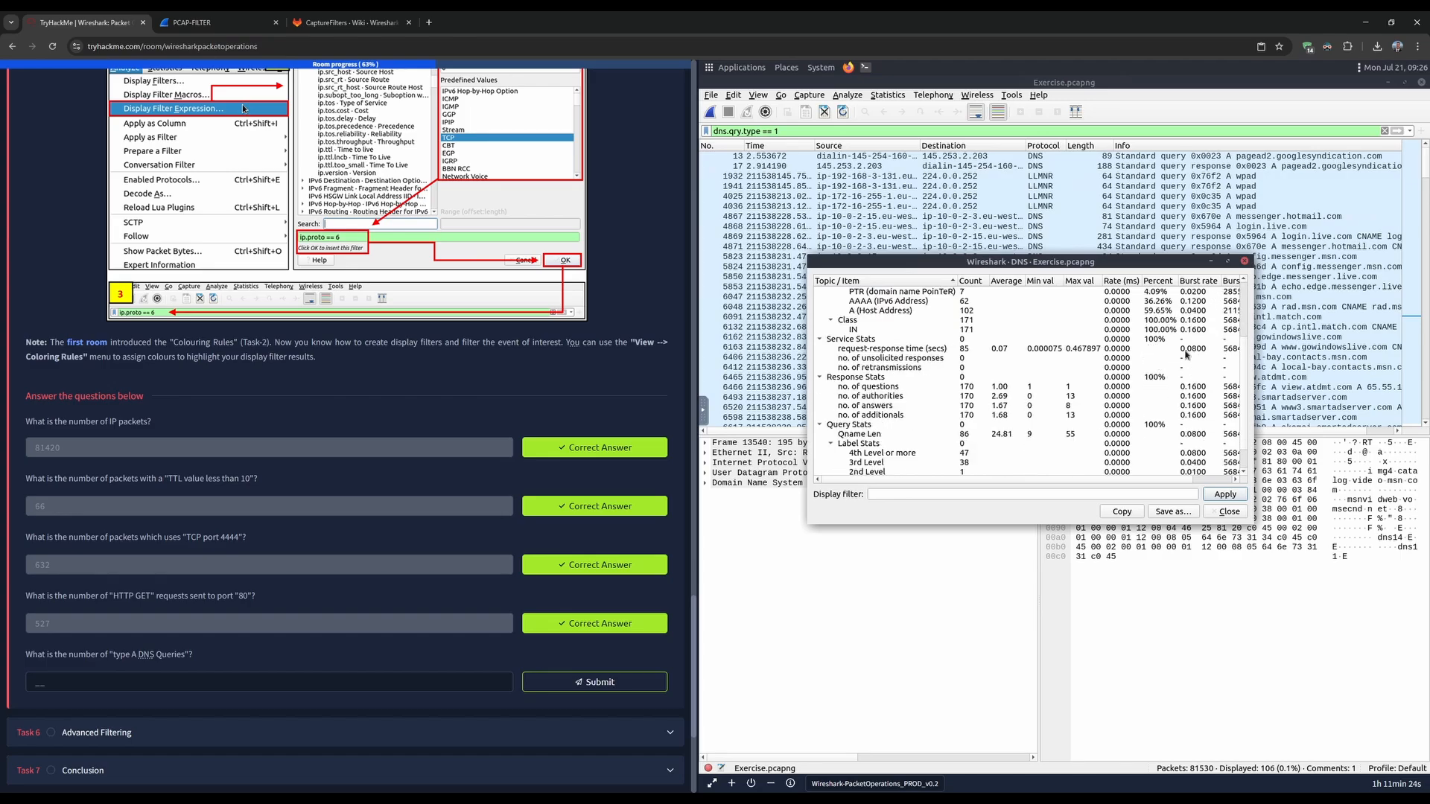
click(1242, 261)
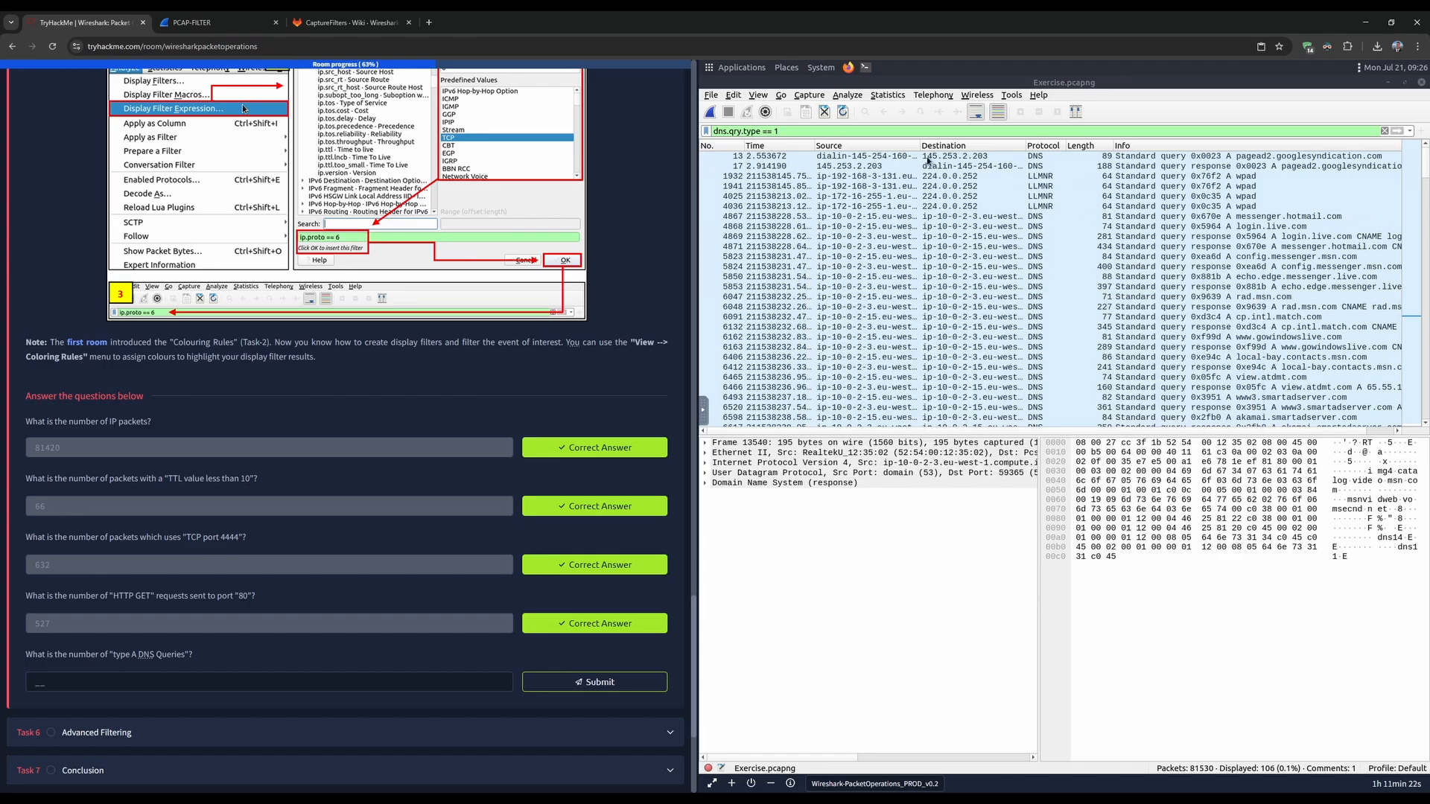
- Open the display filter expression builder and find DNS - Domain Name System among the field names
click(850, 97)
click(879, 136)
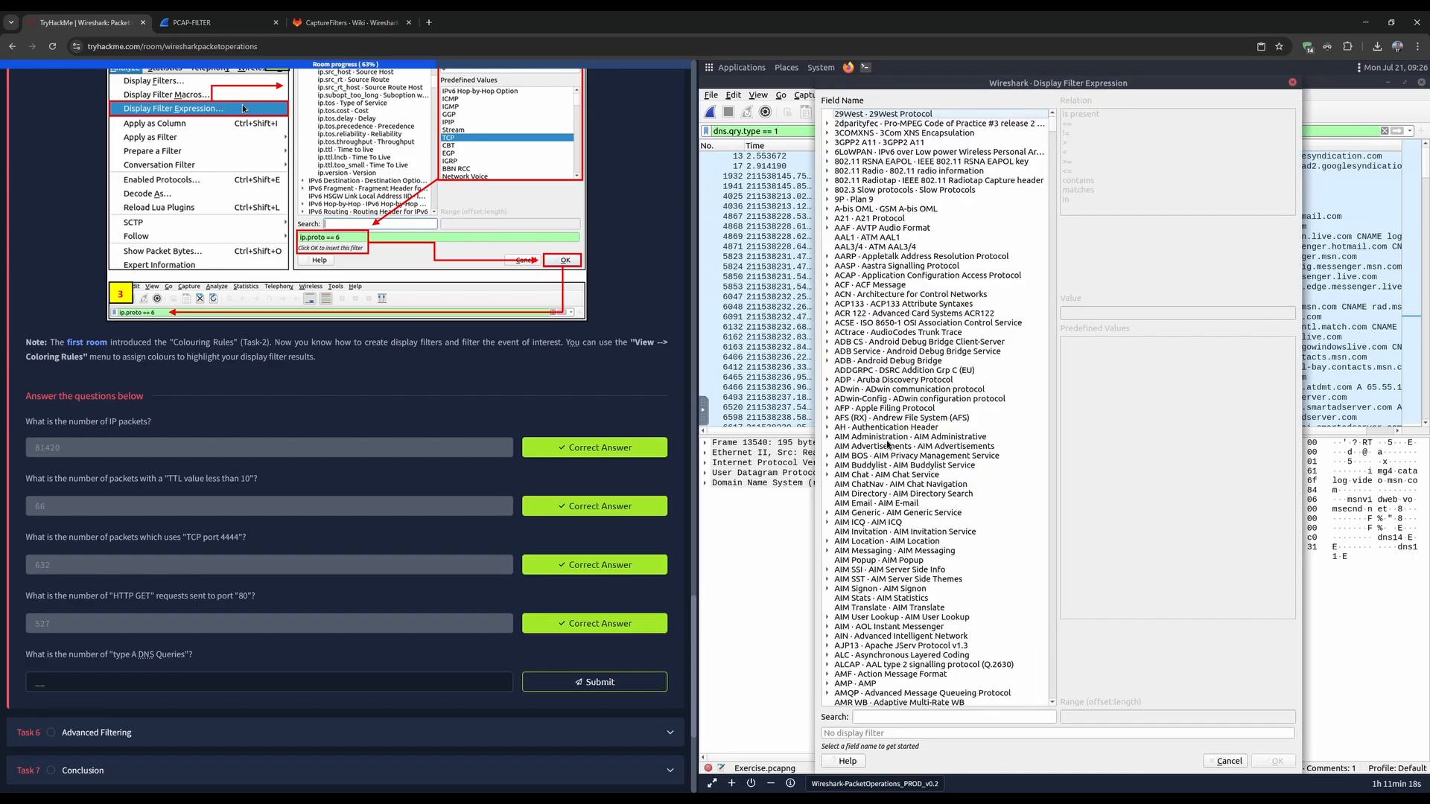
scroll(886, 452, down, 10)
scroll(887, 452, down, 14)
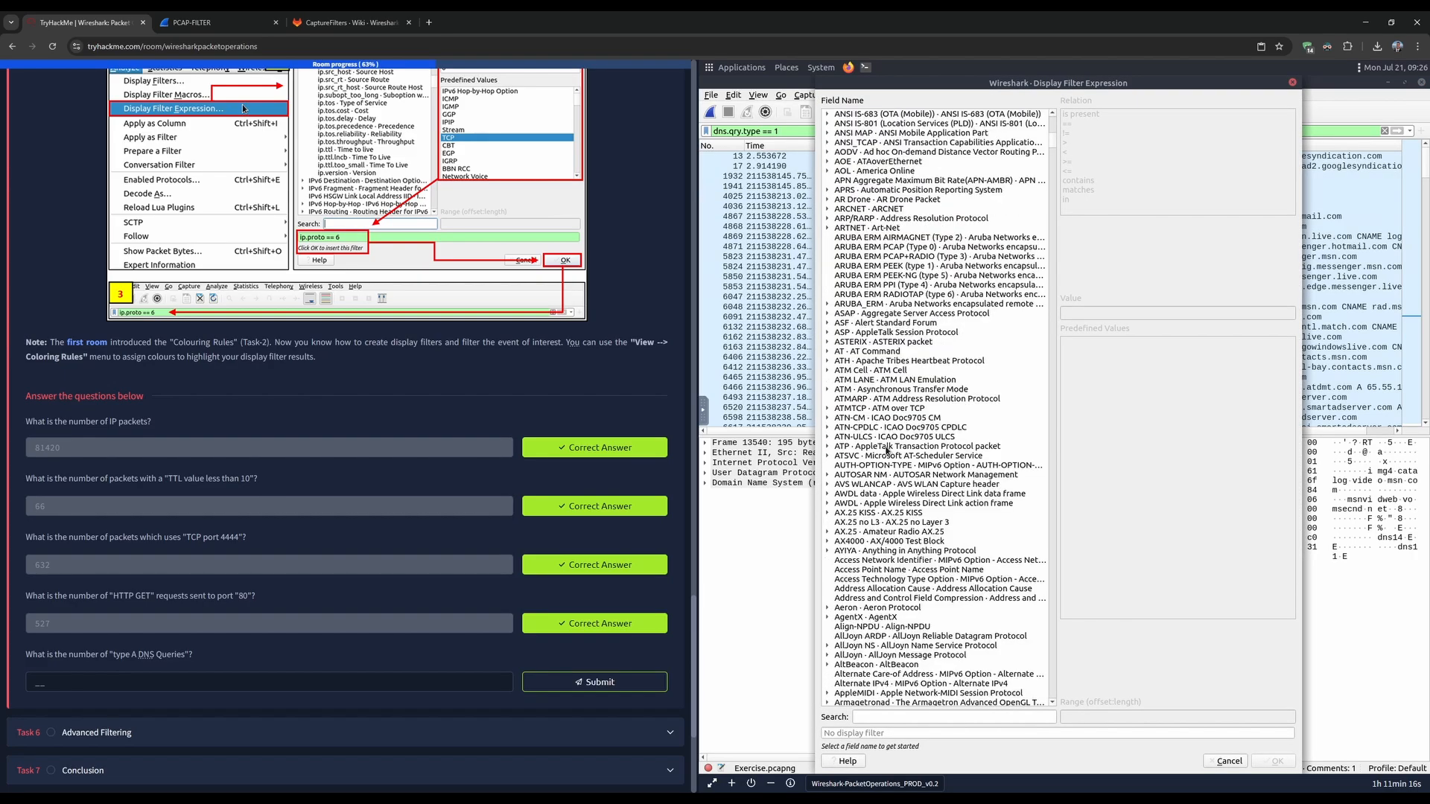
click(886, 447)
key(d)
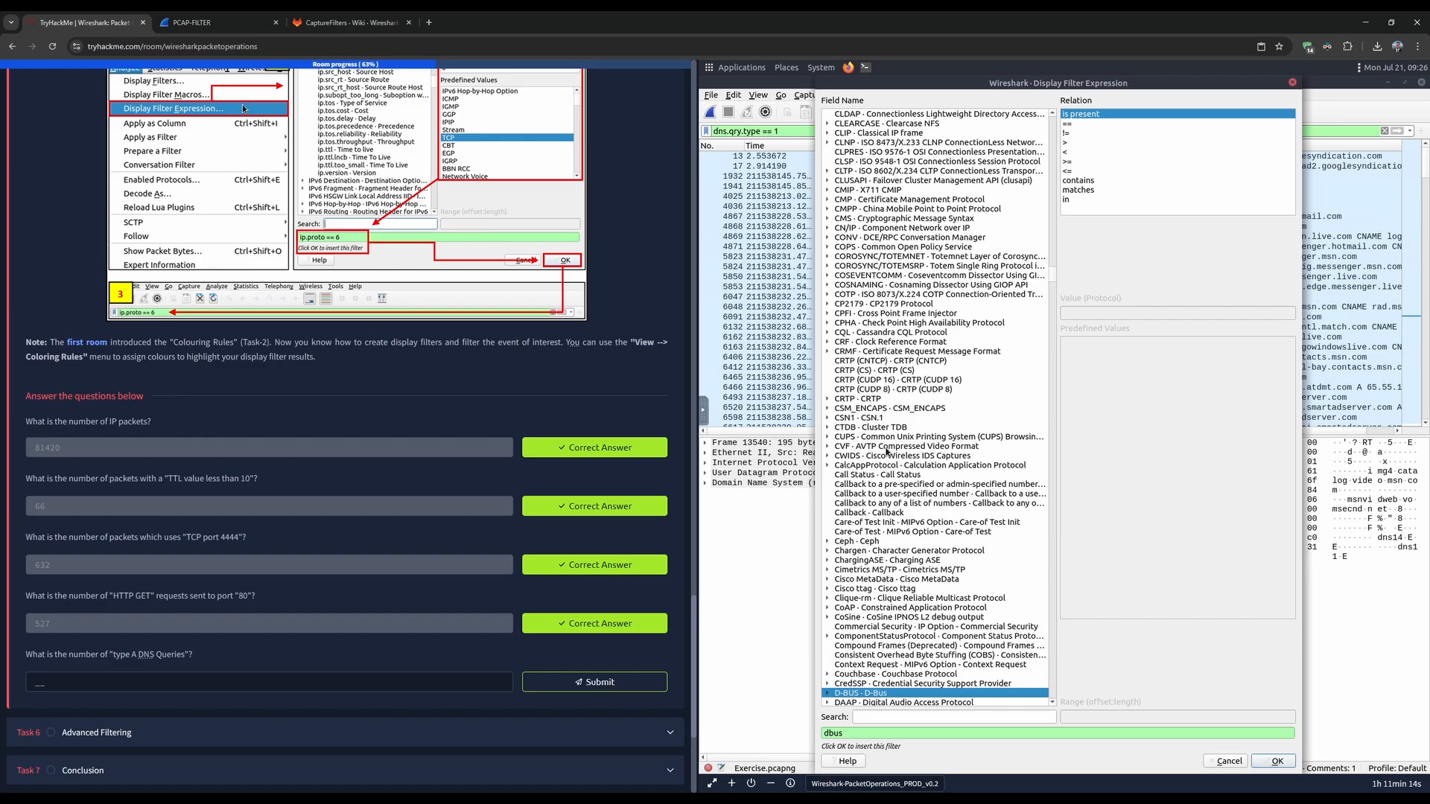
scroll(887, 451, down, 12)
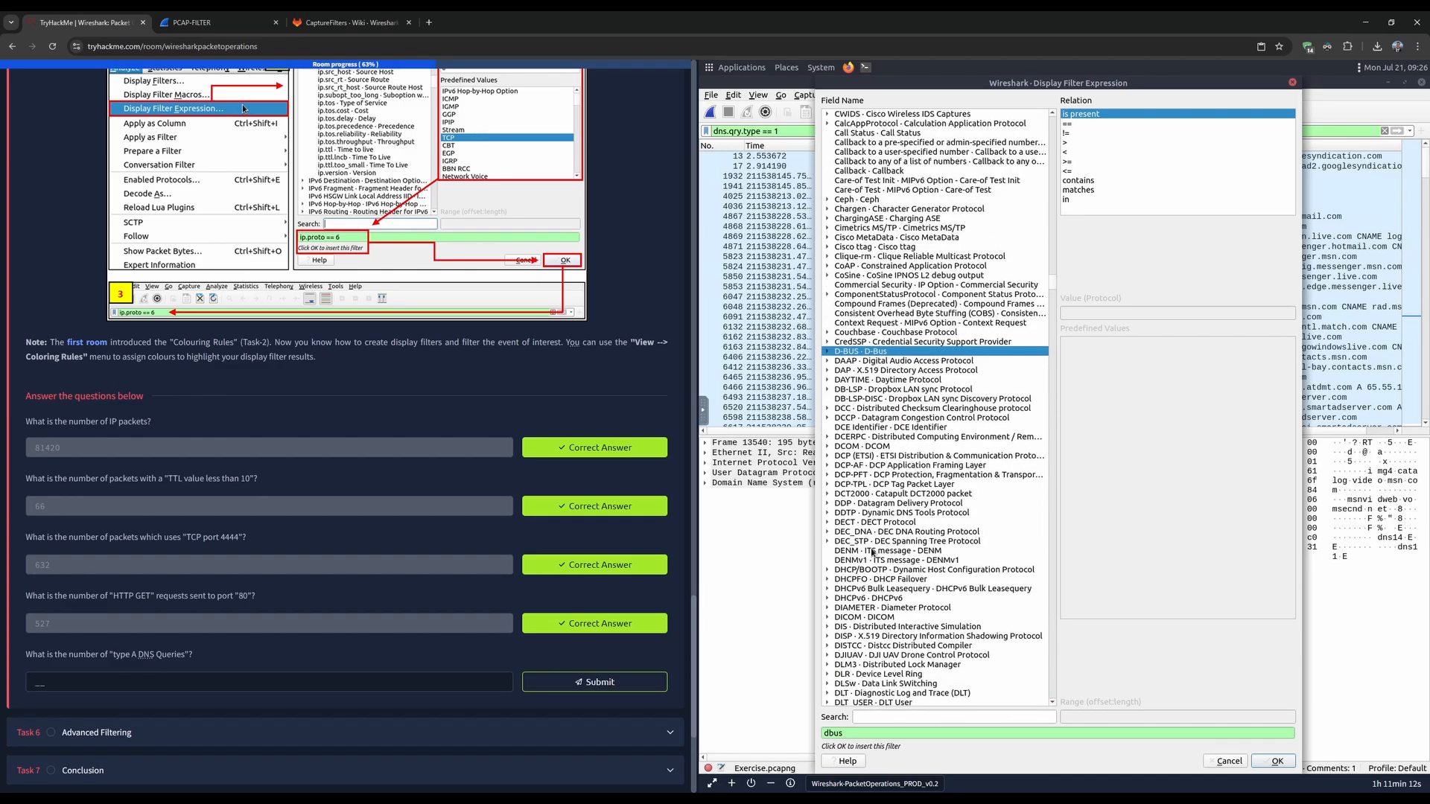
scroll(866, 560, down, 7)
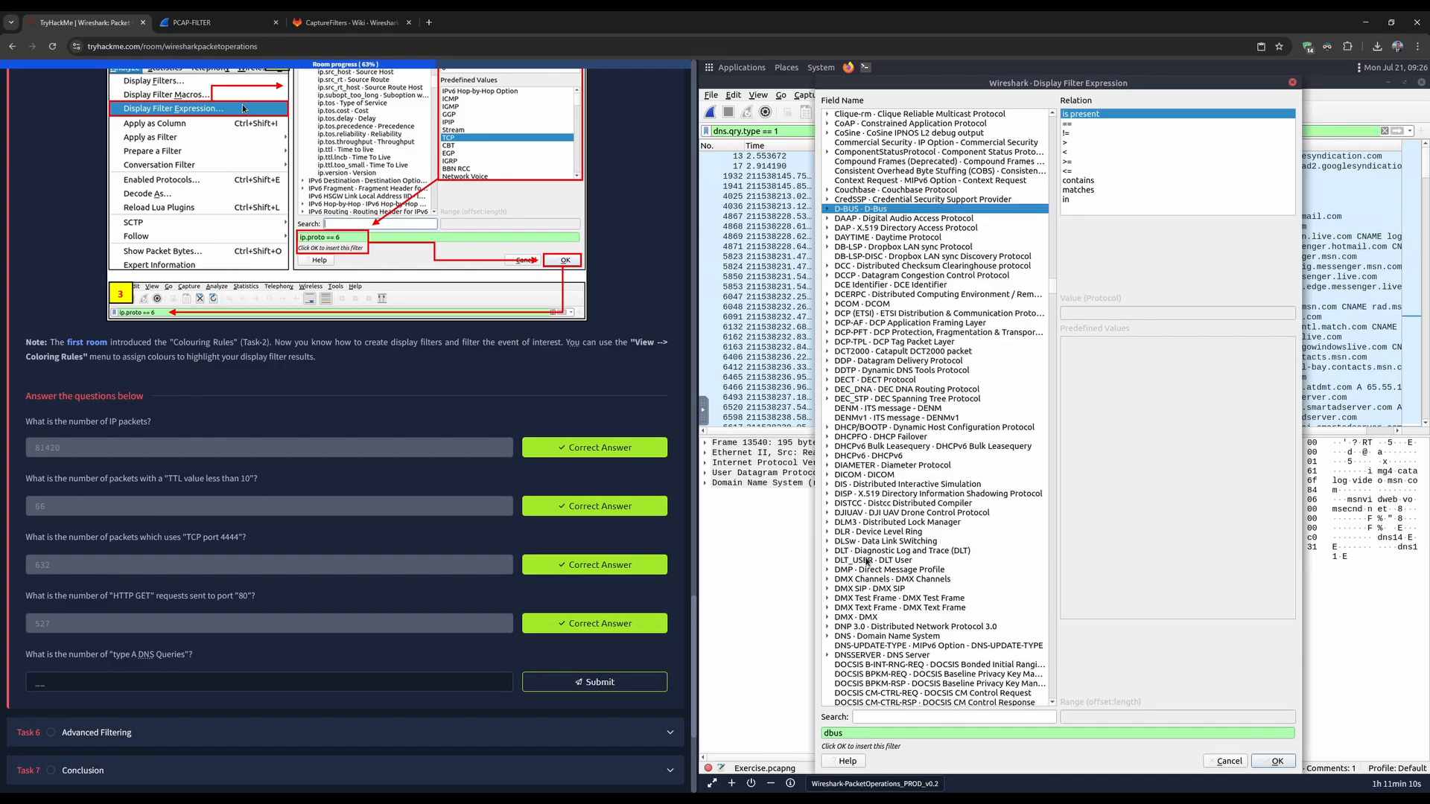
- Expand the DNS protocol's fields, choose dns.a - Address with the "is present" relation, and accept the expression
click(827, 580)
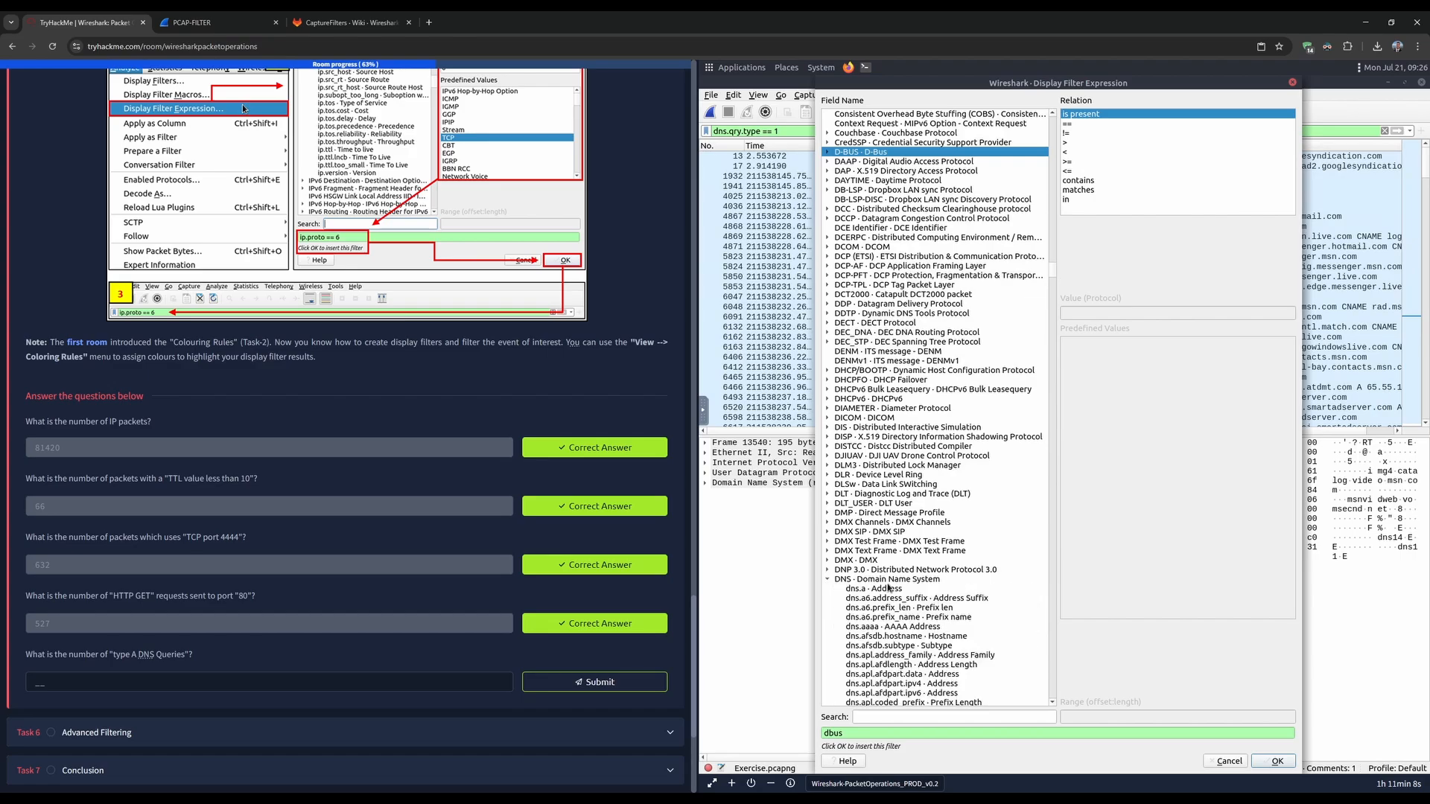
scroll(890, 584, down, 8)
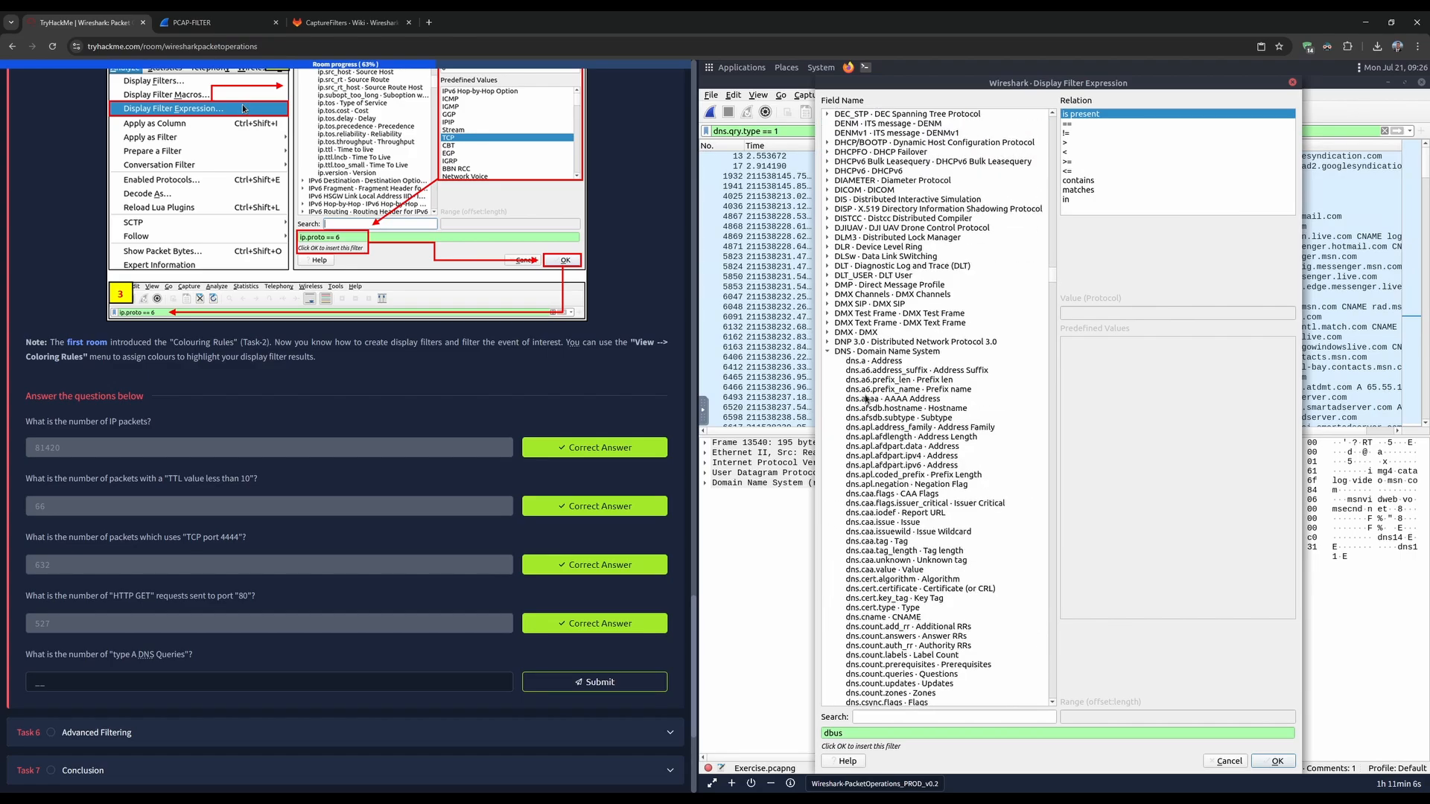
click(865, 362)
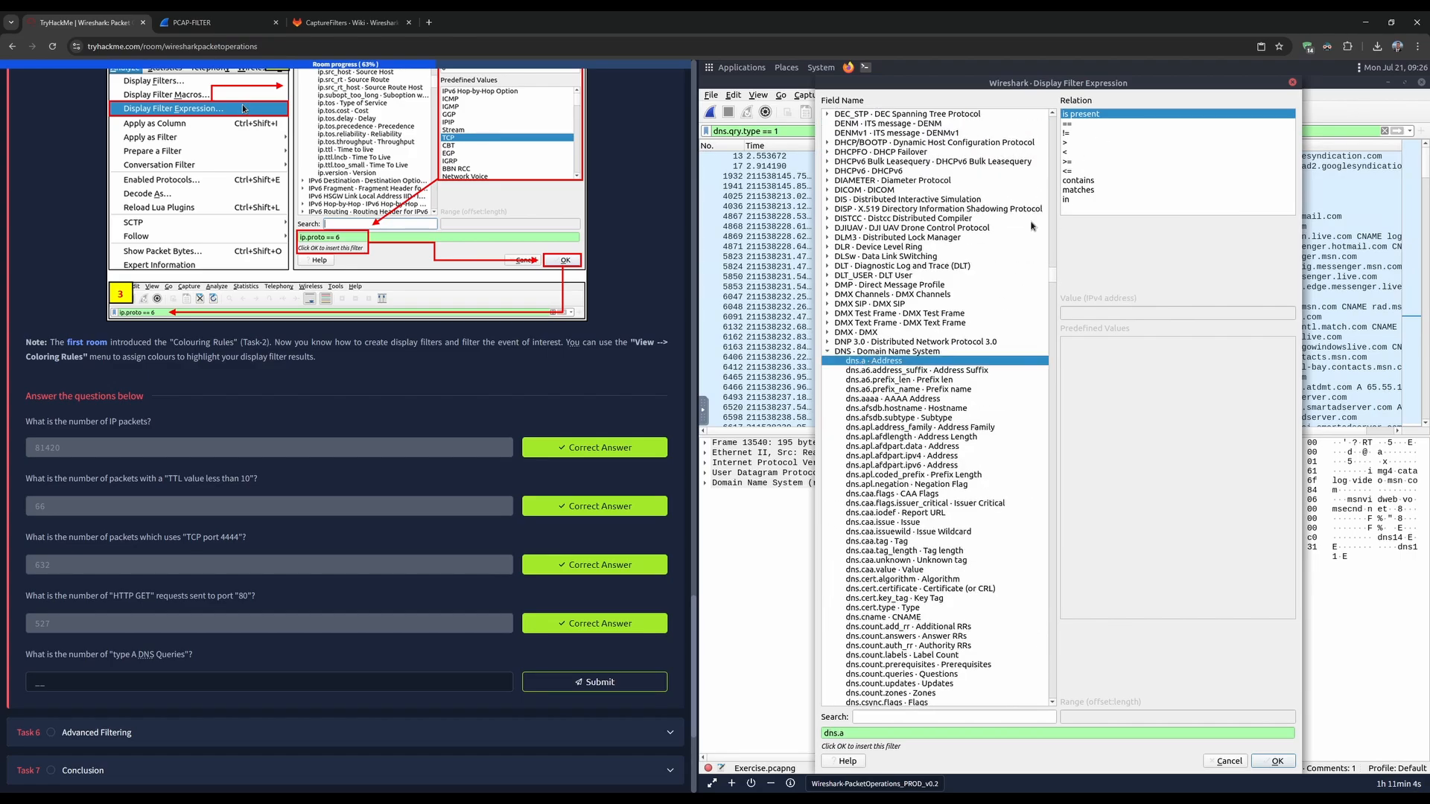
click(1273, 761)
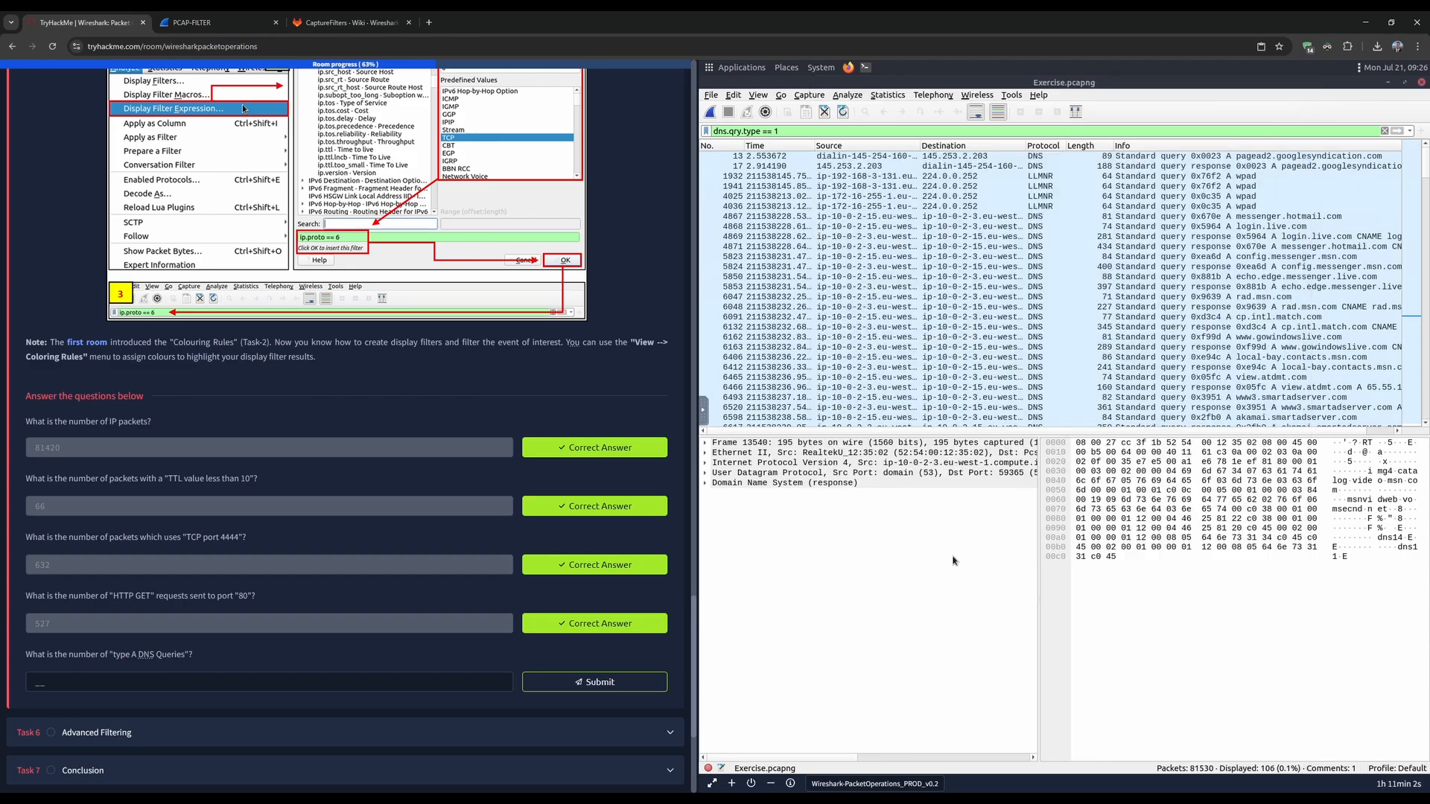
- Filter the capture with dns.a and submit 51 as the number of type A DNS queries
drag(781, 131, 711, 131)
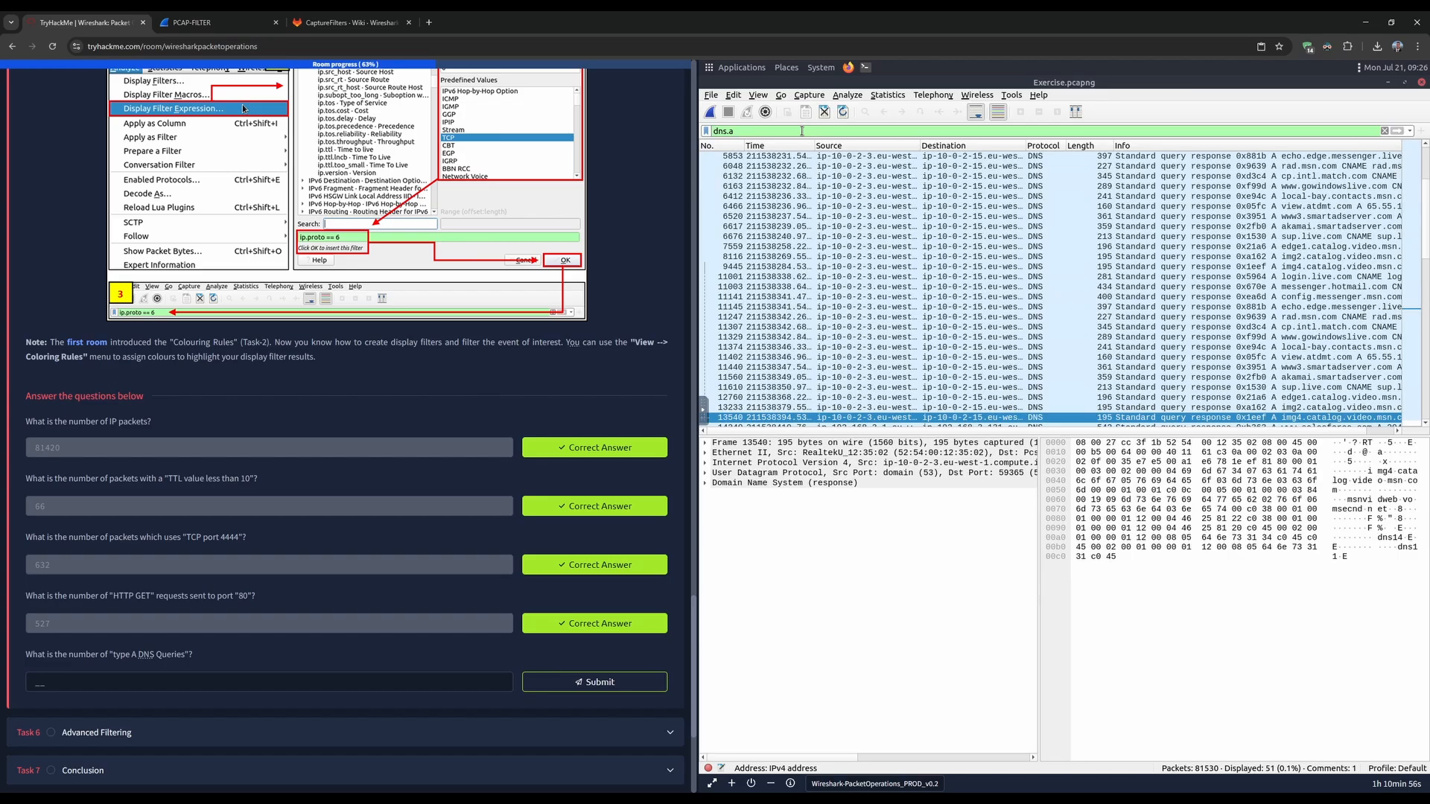
click(134, 677)
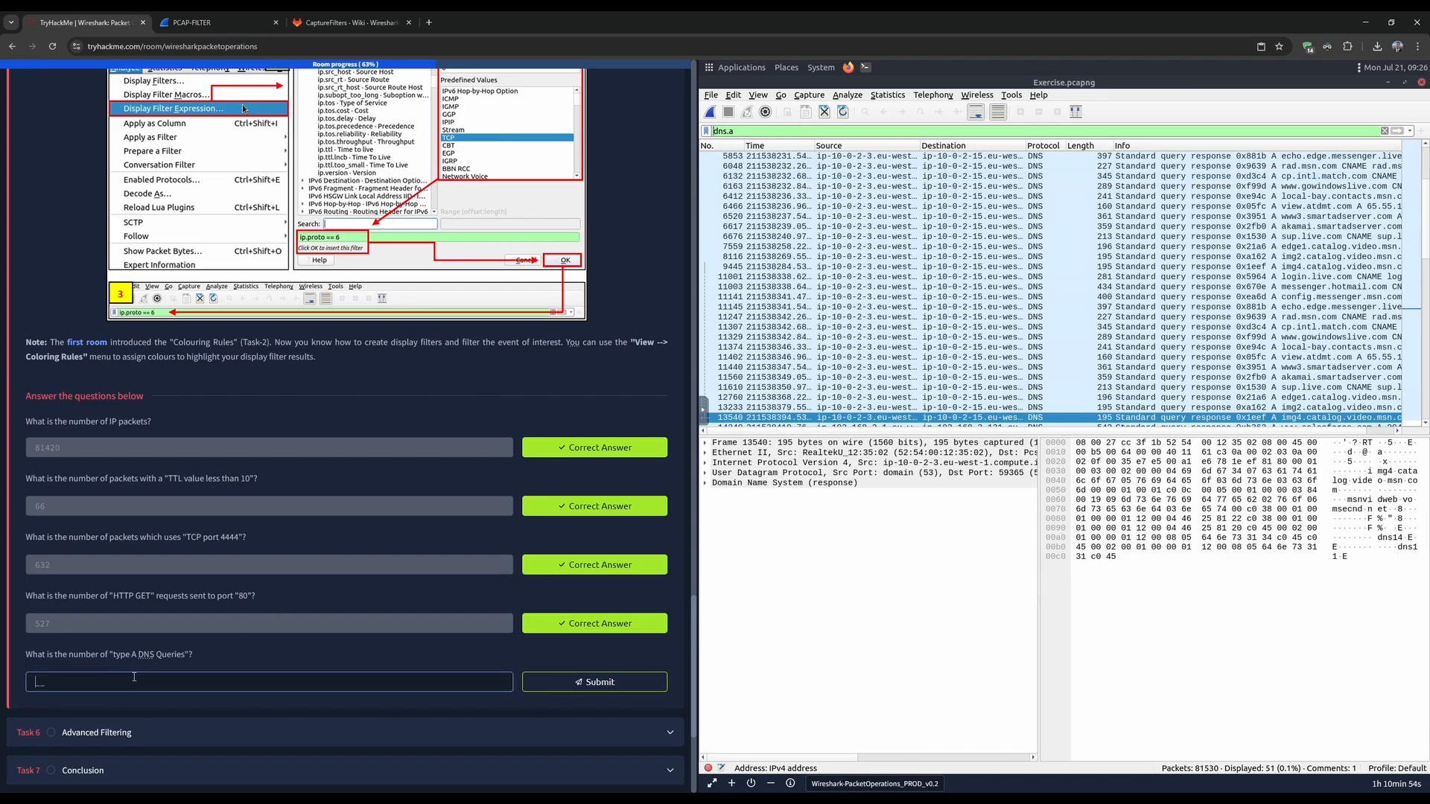
text(51)
key(Return)
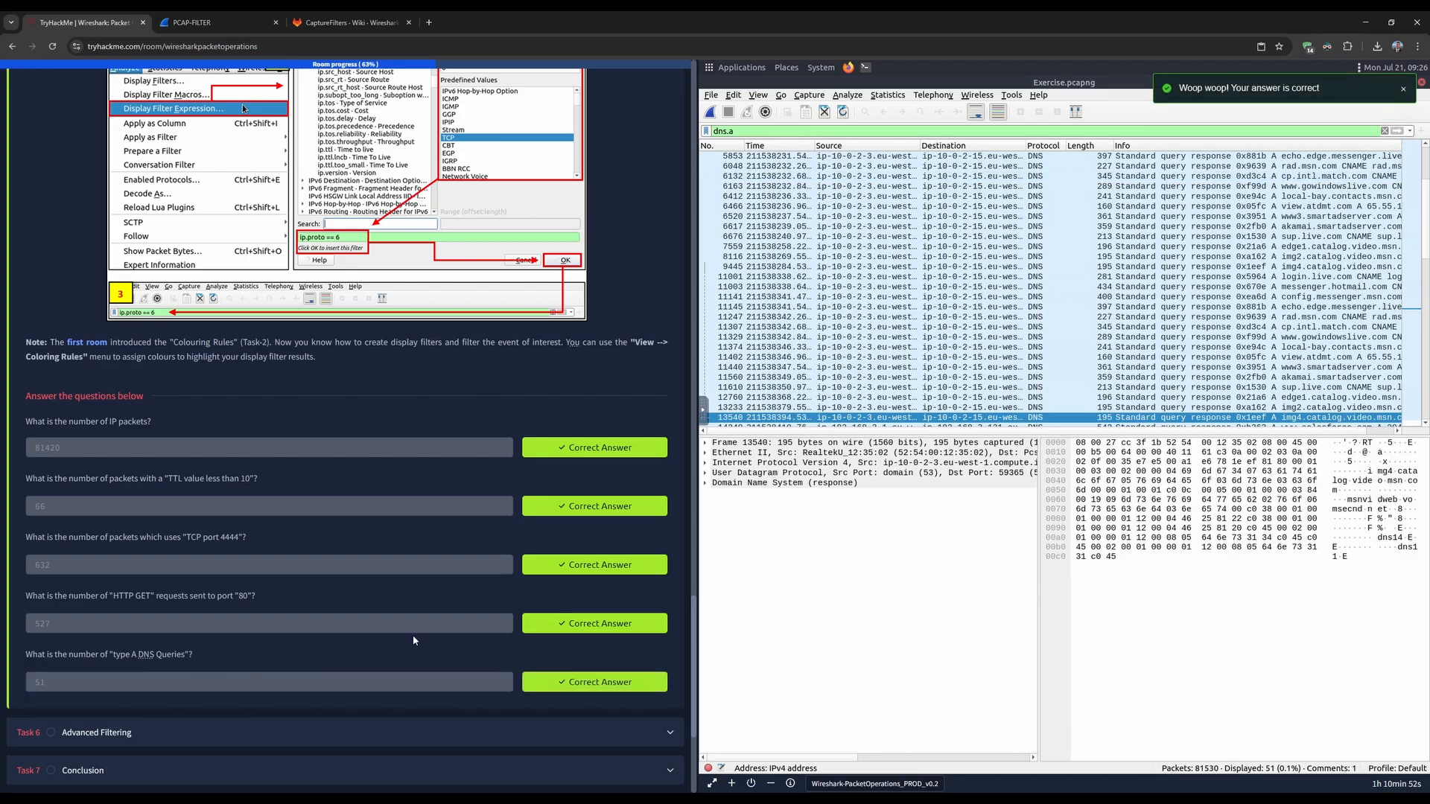
- Review the dns.qry.type == 1 entry in the HTTP and DNS filter table against the type A DNS queries question and its answer
scroll(548, 356, up, 10)
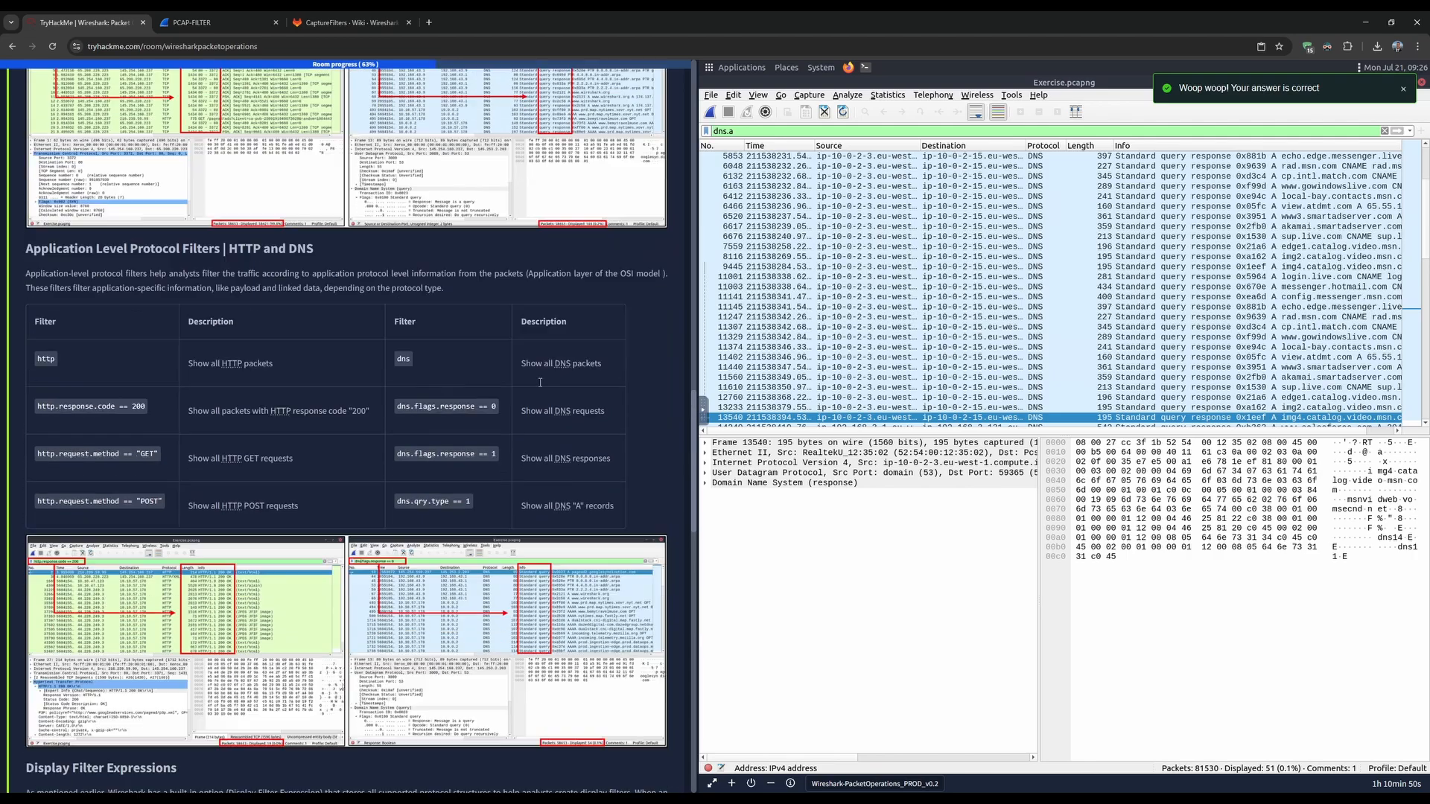
scroll(447, 357, up, 2)
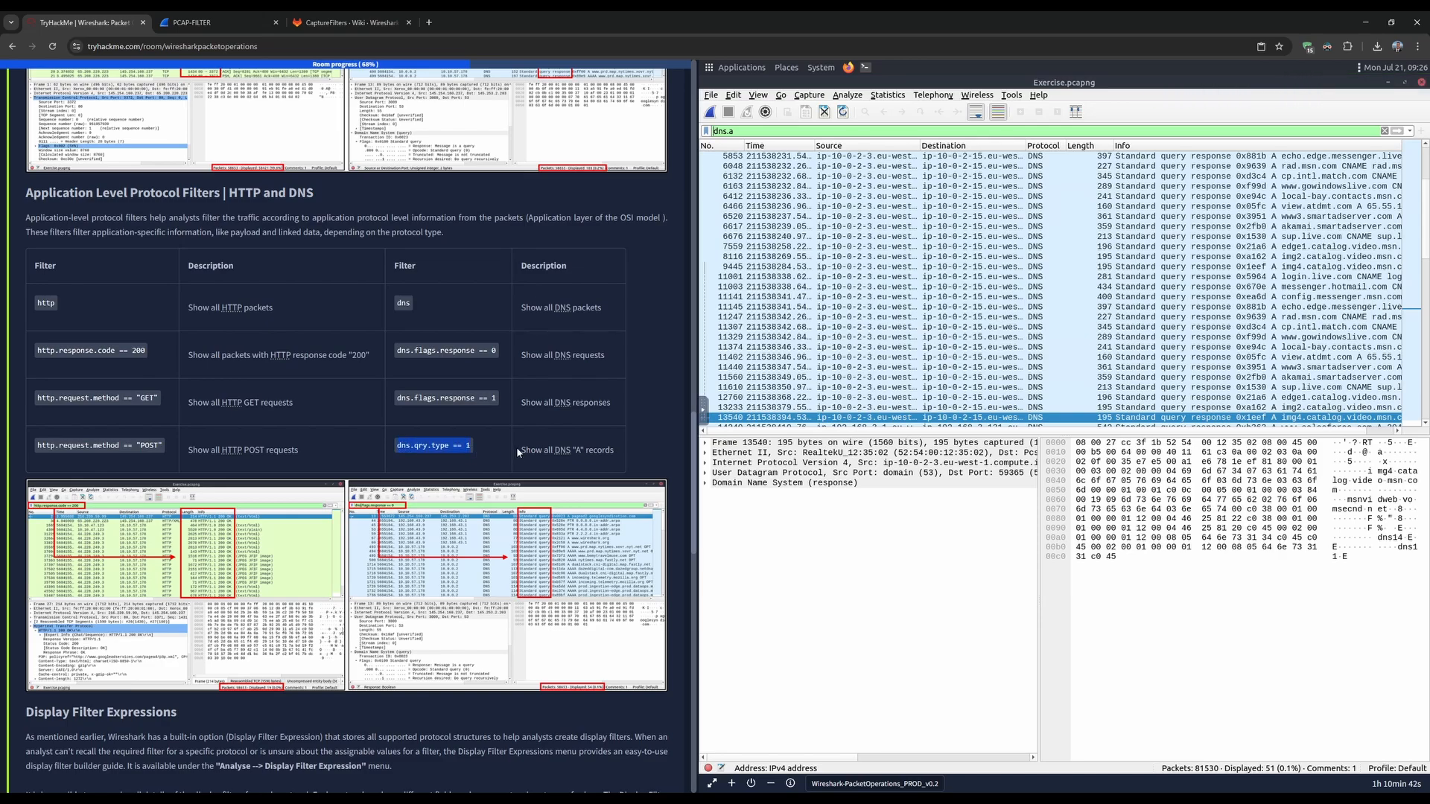
drag(523, 449, 611, 449)
click(484, 448)
scroll(480, 453, down, 3)
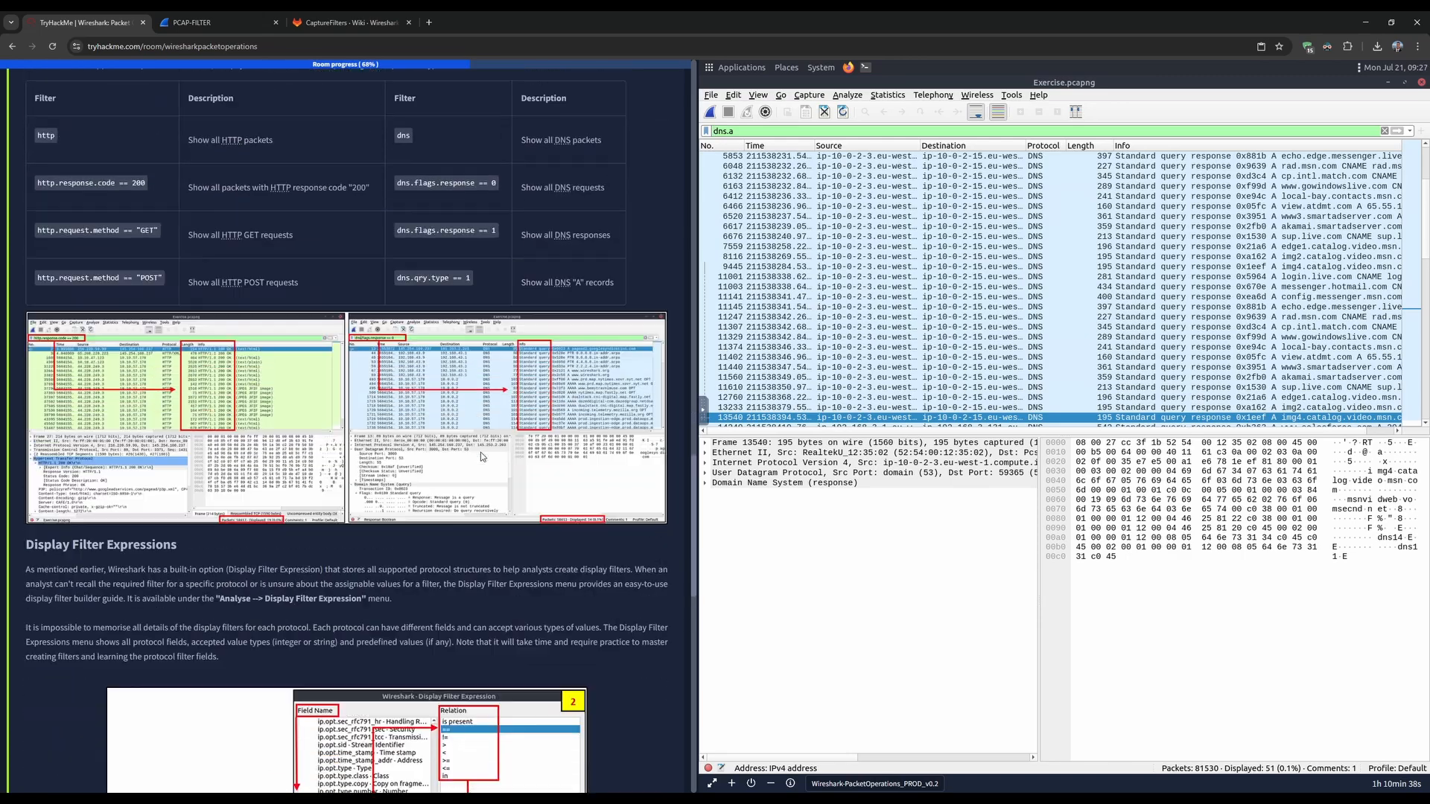
scroll(481, 453, up, 2)
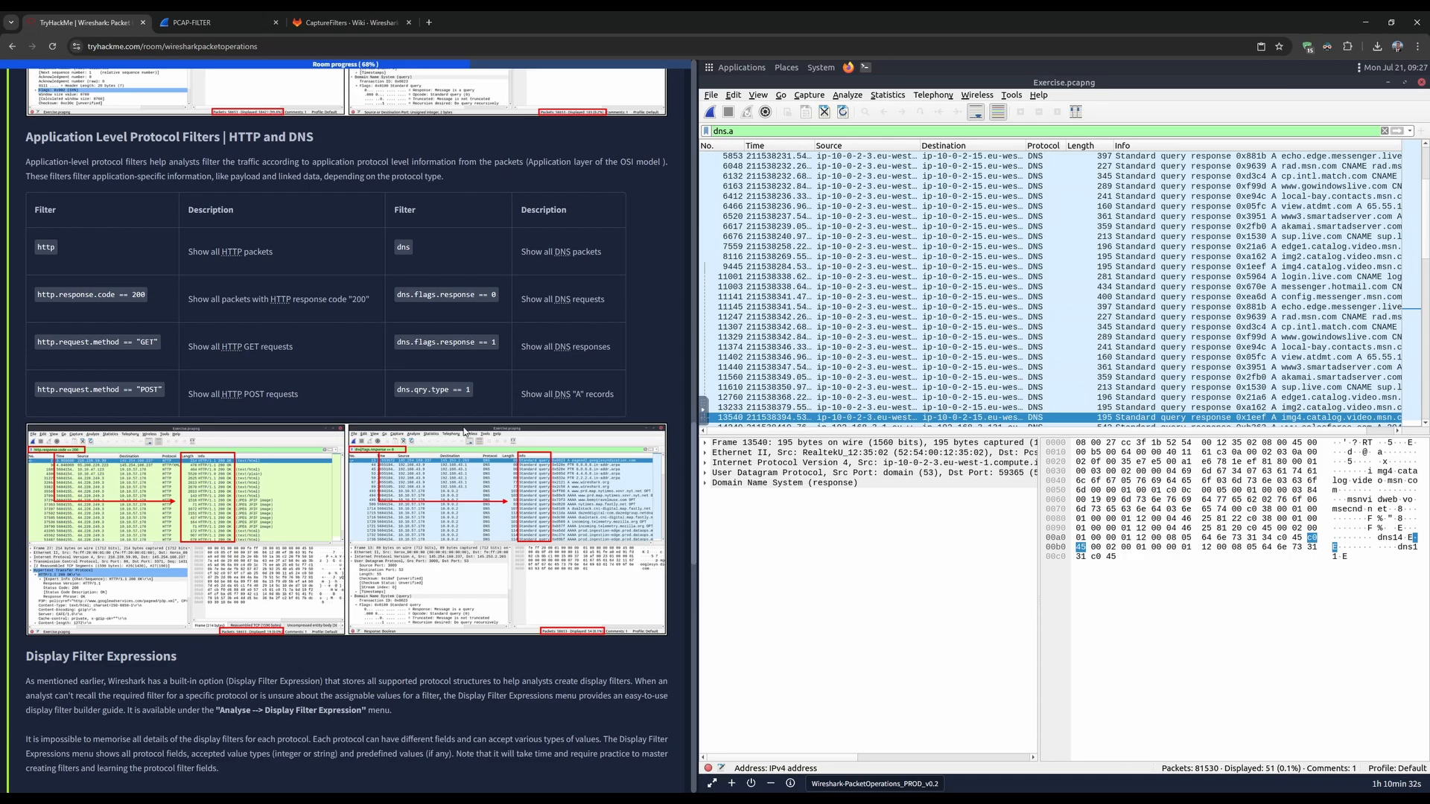
scroll(463, 431, down, 2)
scroll(464, 432, down, 9)
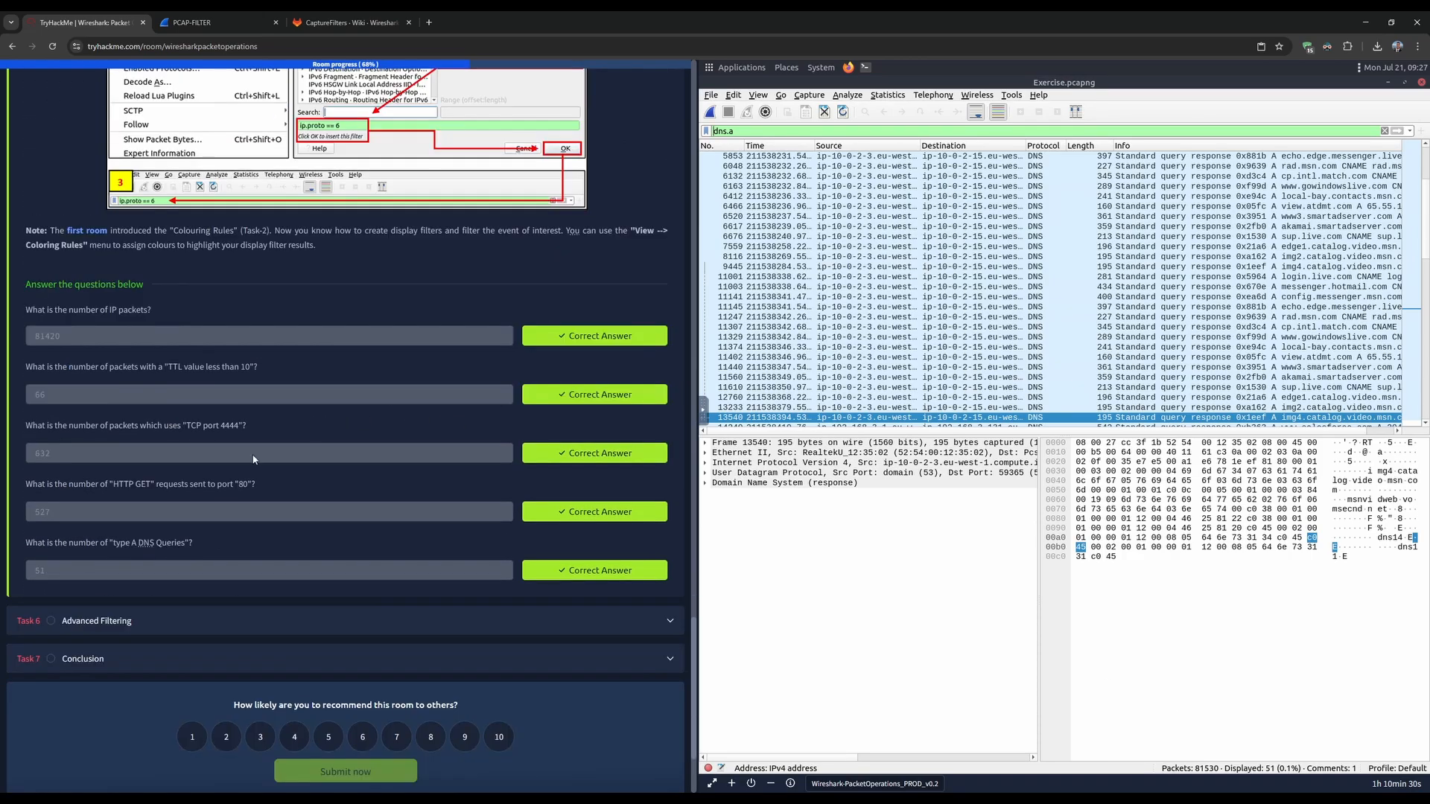
mouse_move(26, 540)
mouse_down()
mouse_move(217, 539)
mouse_move(38, 544)
mouse_up()
click(217, 540)
double_click(37, 570)
click(74, 576)
click(273, 551)
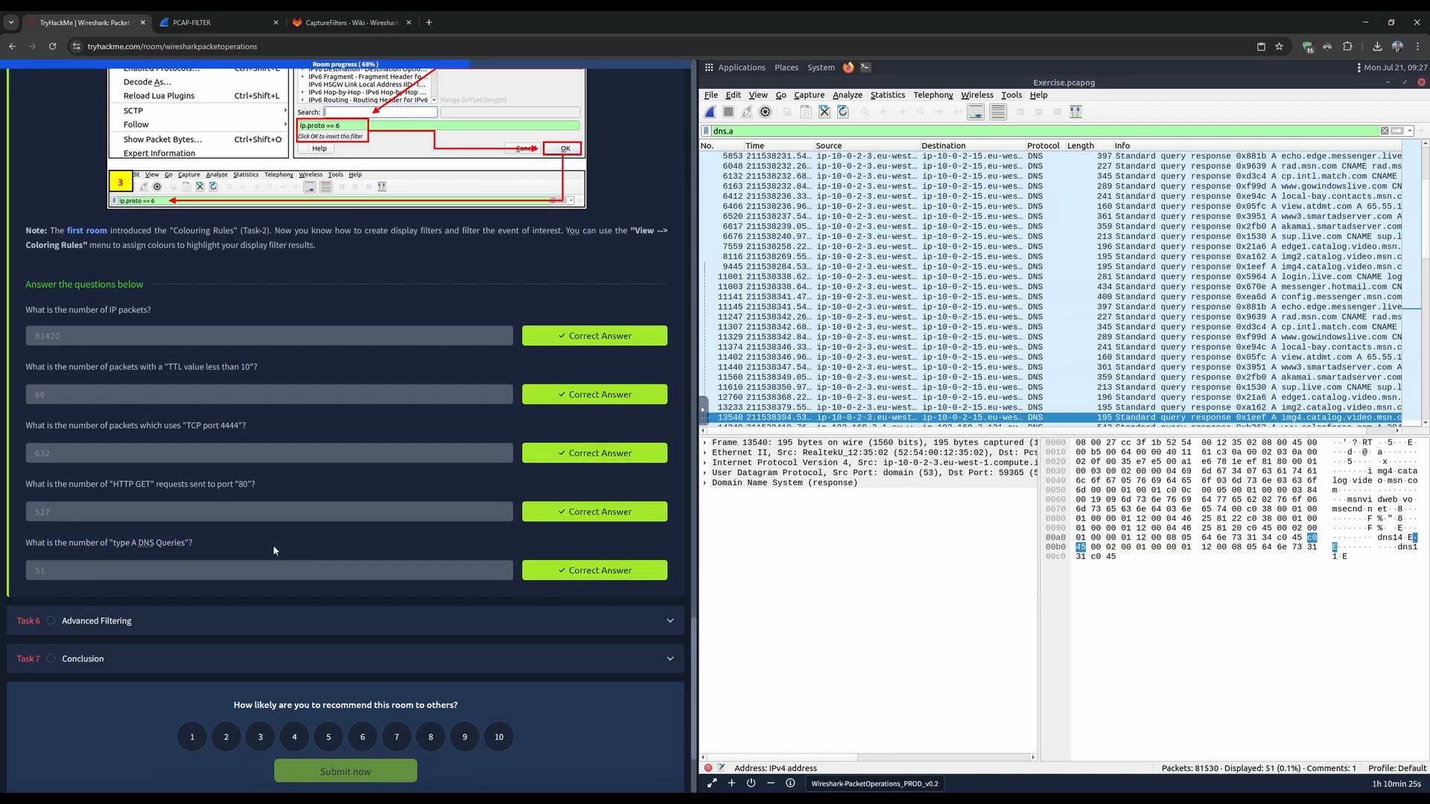
- Reopen the display filter expression builder and look through the protocols starting with D for the DNS entry
click(849, 96)
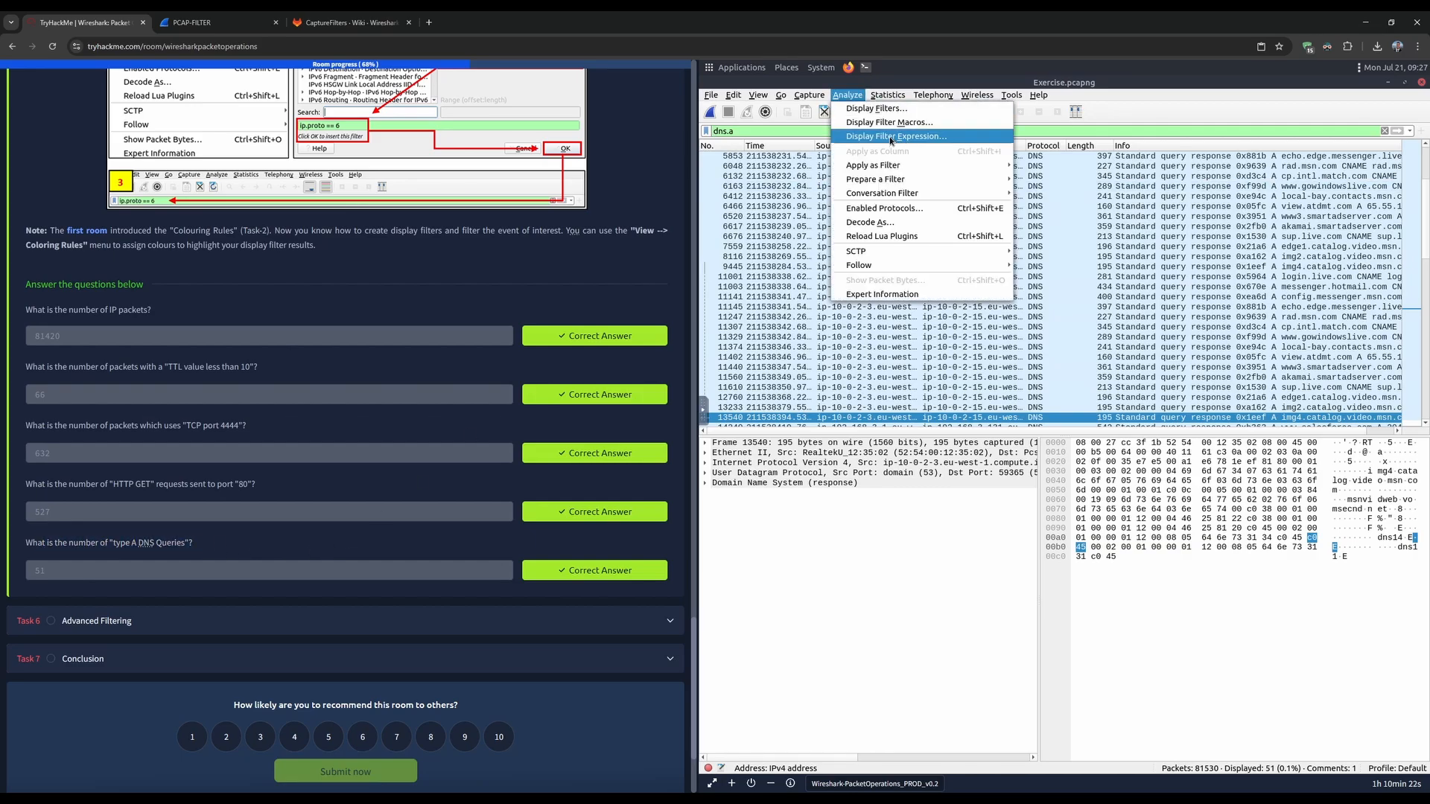
click(891, 138)
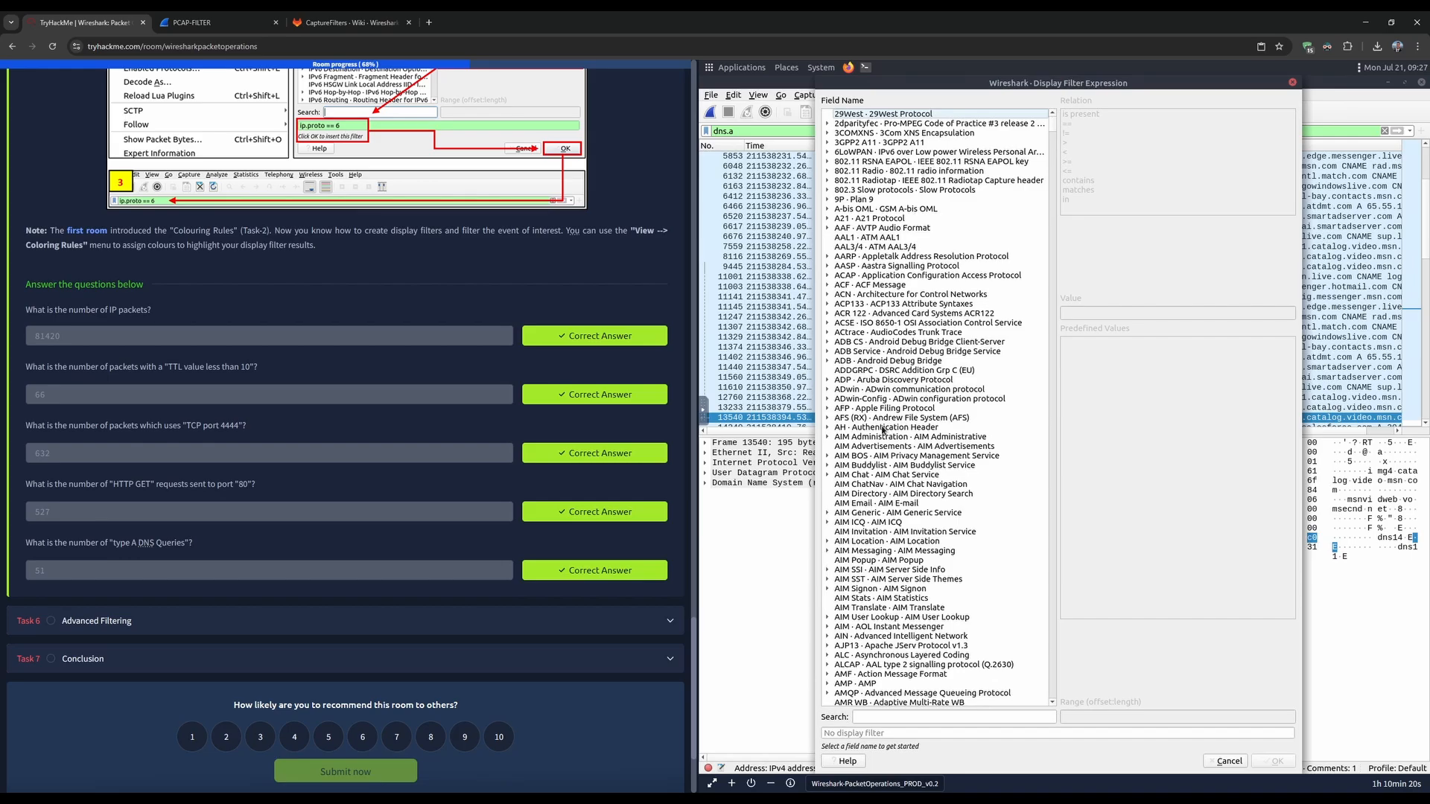
scroll(882, 430, down, 7)
click(877, 381)
scroll(878, 387, down, 20)
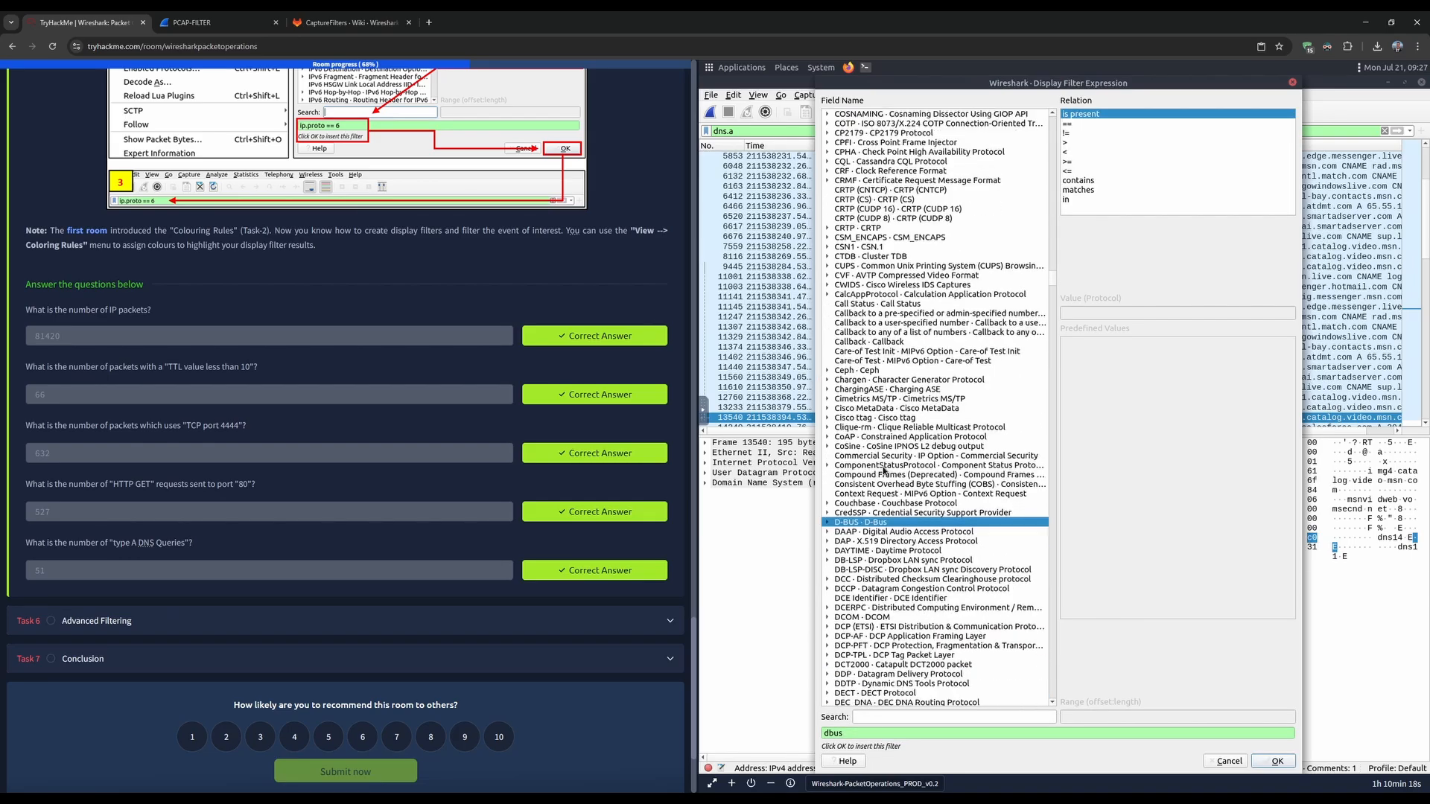
click(860, 513)
scroll(860, 521, down, 16)
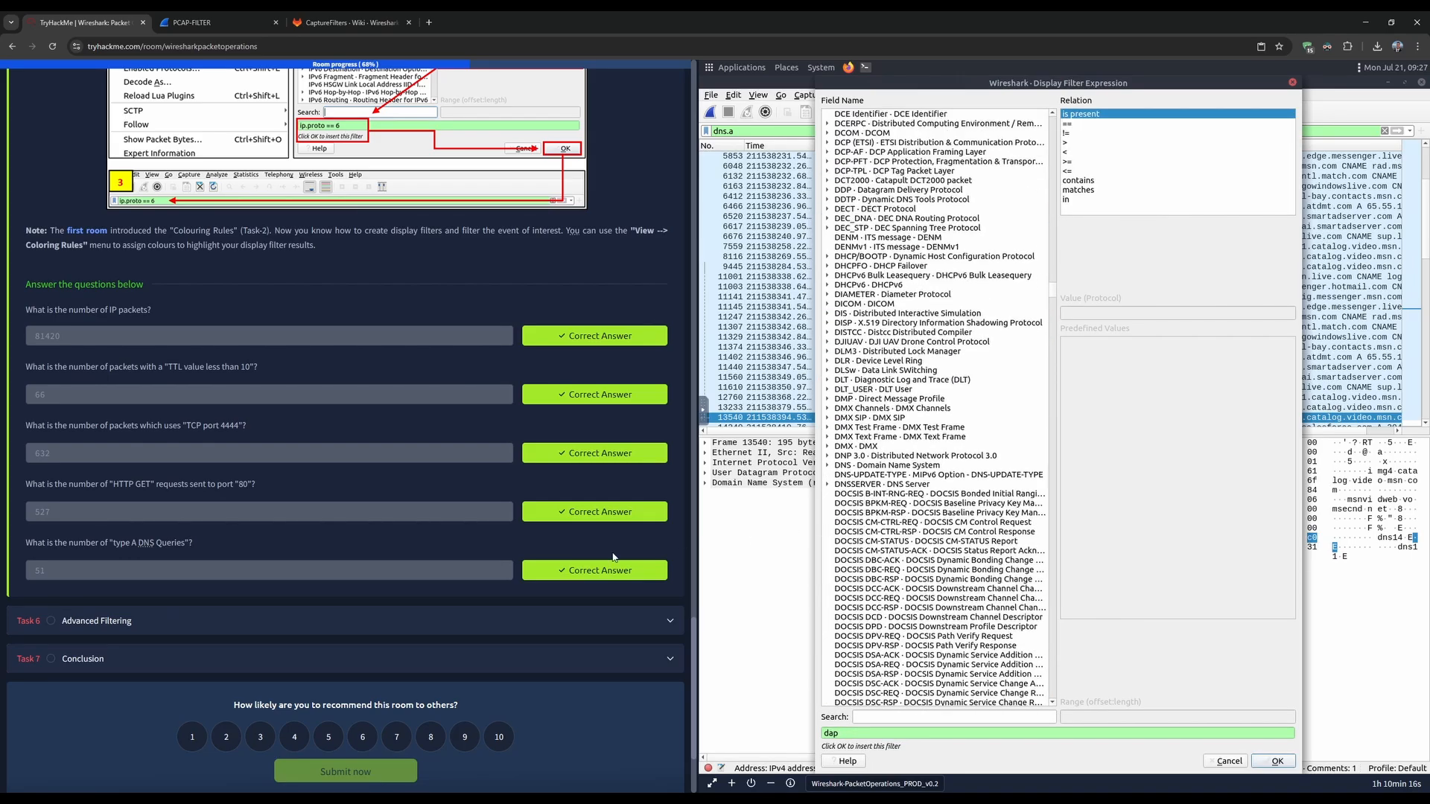
scroll(898, 528, down, 6)
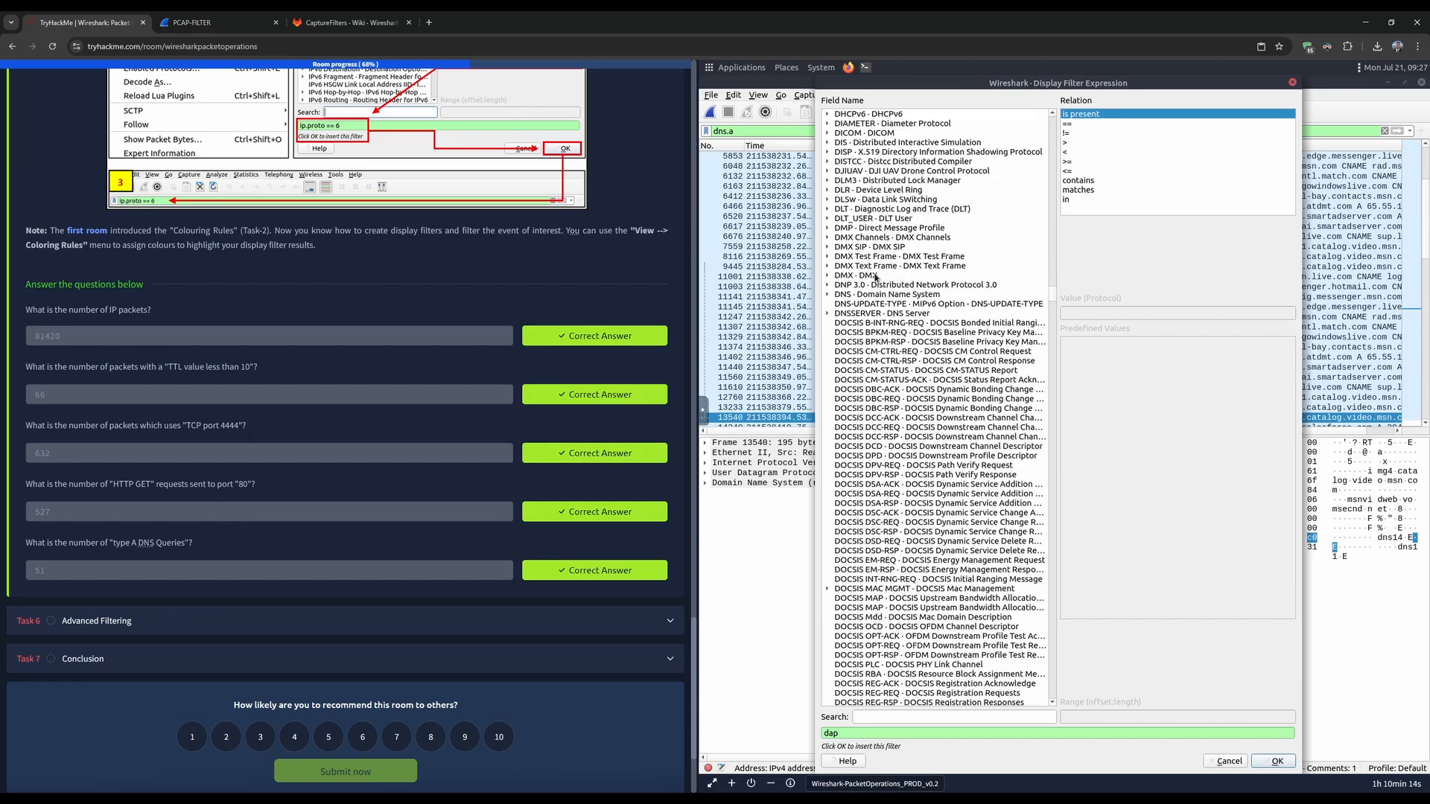
scroll(868, 402, down, 20)
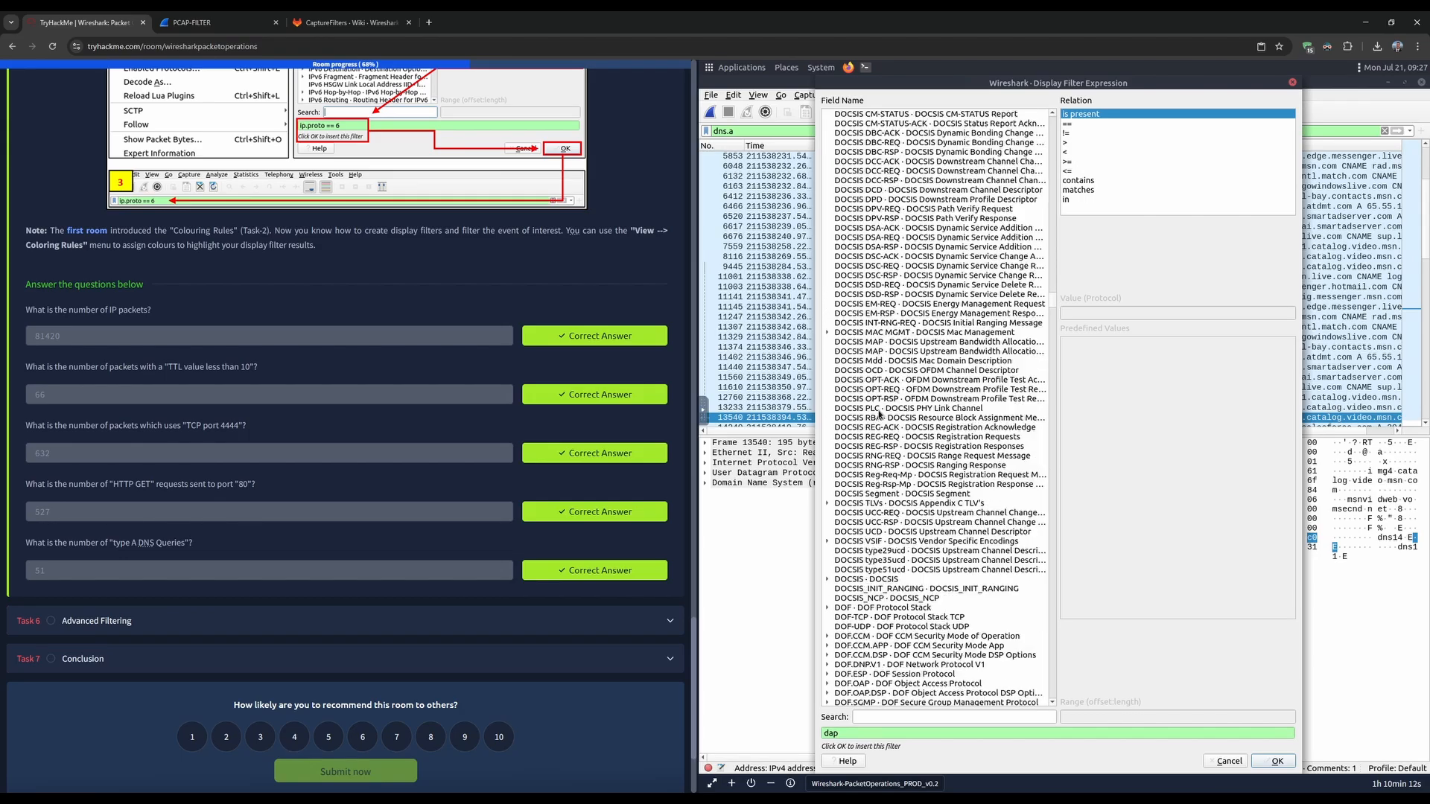
scroll(879, 455, down, 15)
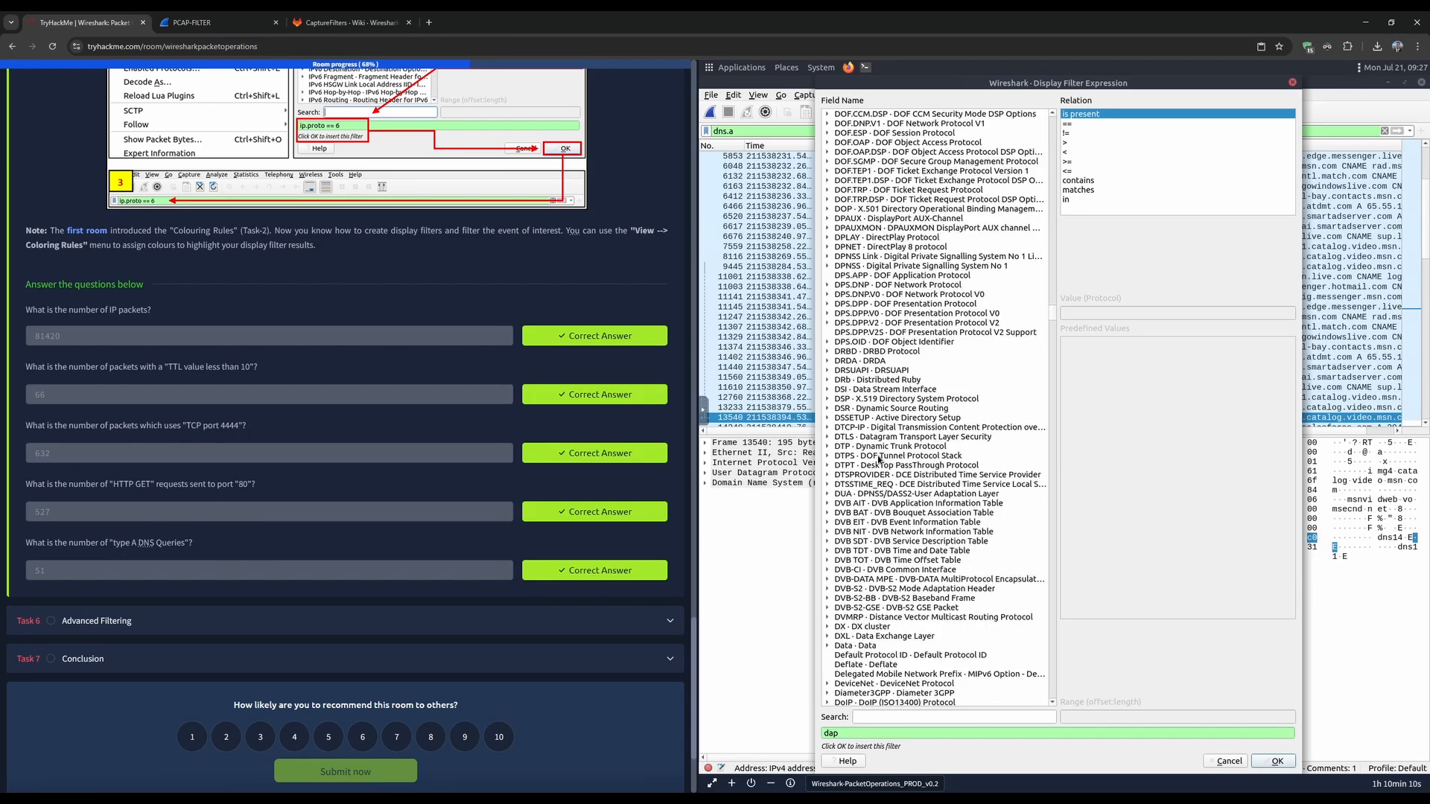
scroll(879, 457, up, 17)
scroll(880, 457, up, 20)
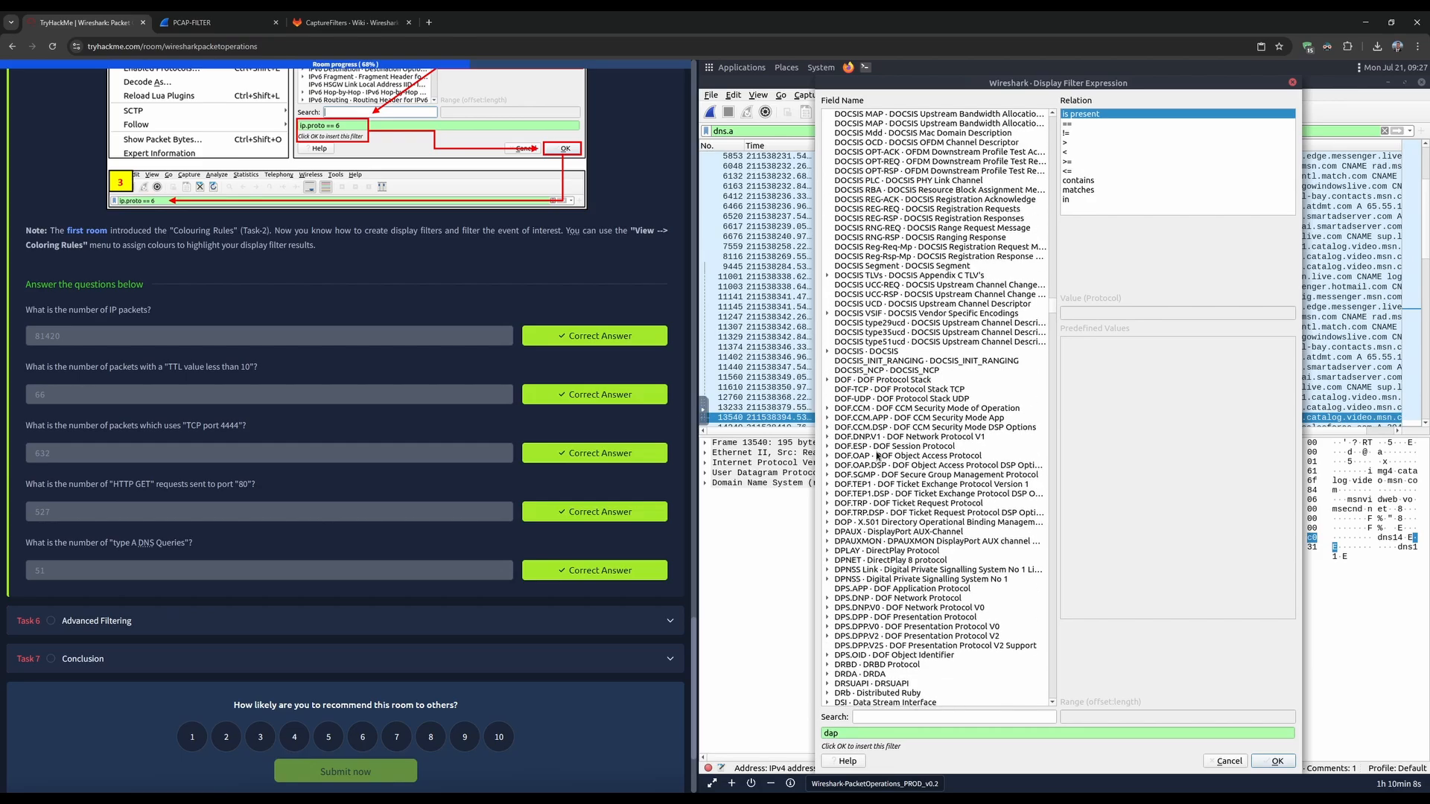
- Look up the dns.a address field under DNS in the display filter expression list, and close the dialog without inserting it
scroll(867, 455, up, 5)
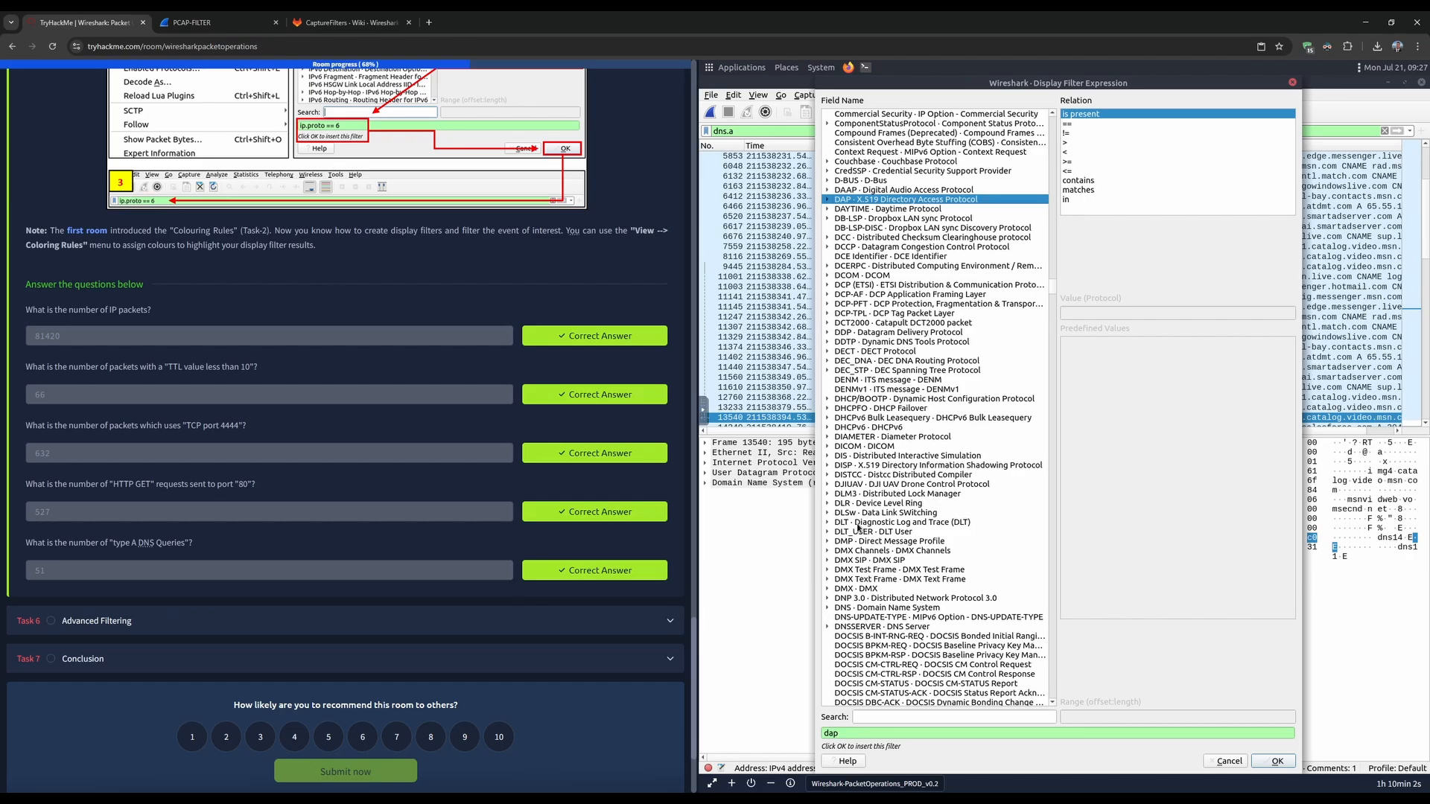
scroll(857, 527, up, 1)
click(827, 637)
scroll(876, 604, down, 7)
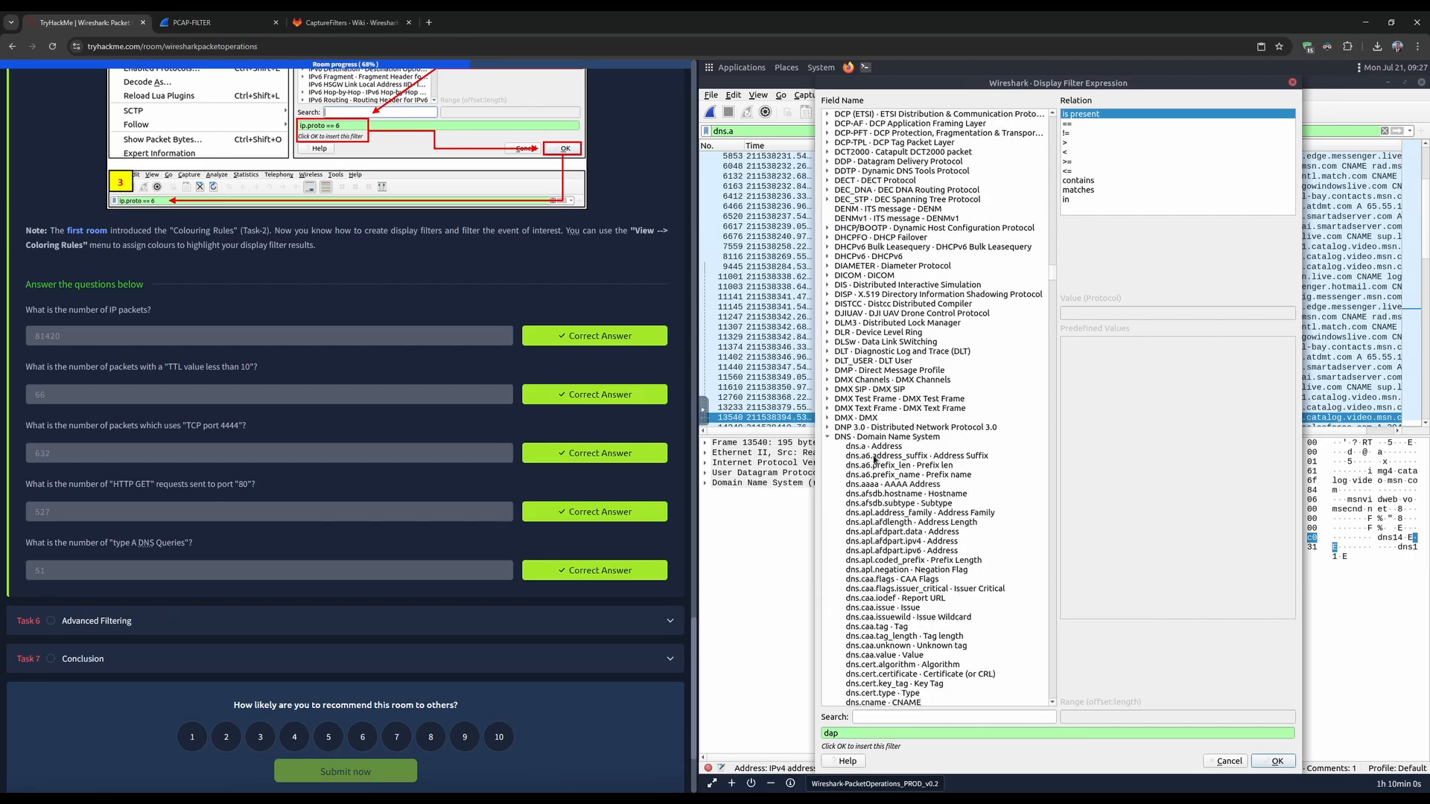
click(874, 447)
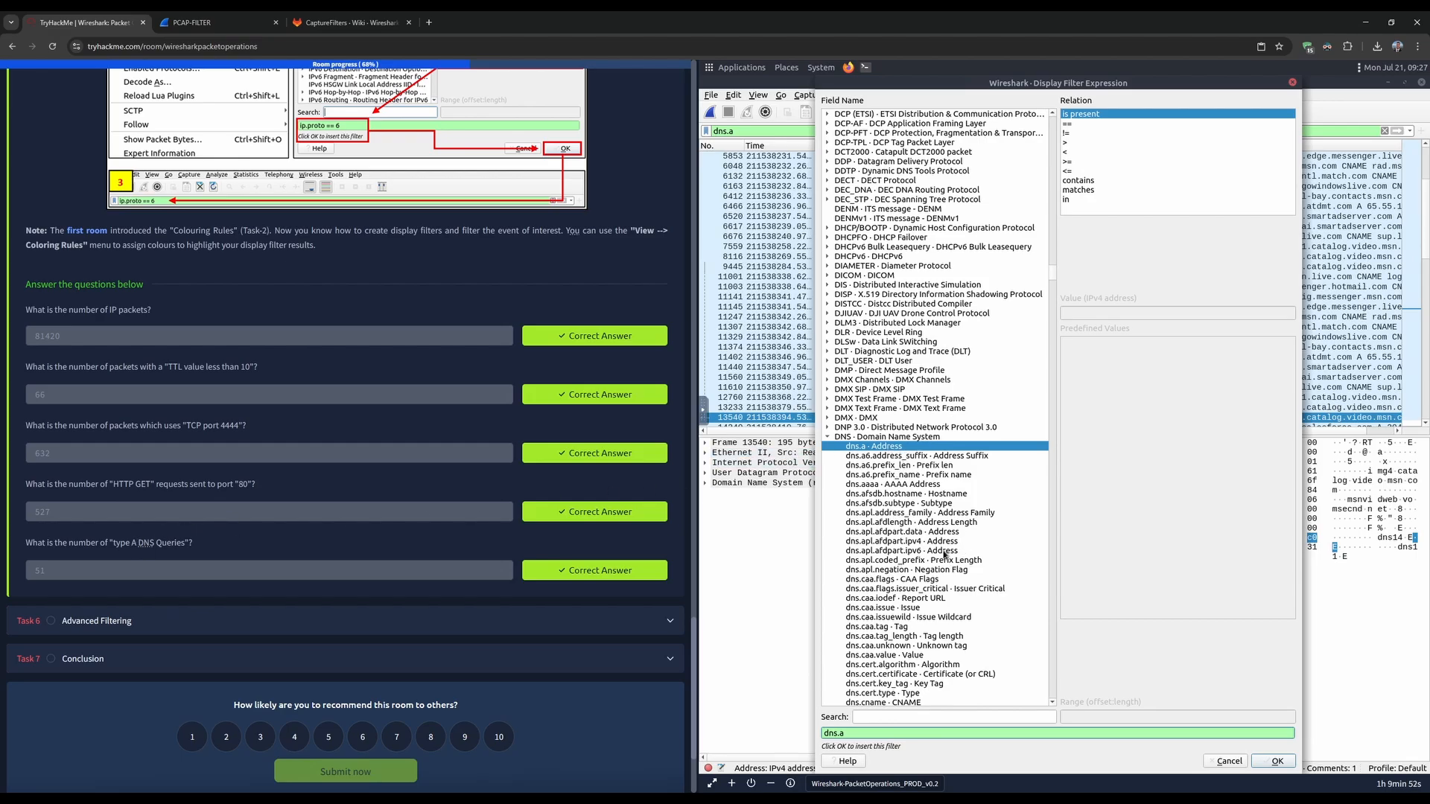
scroll(950, 566, down, 6)
click(1226, 760)
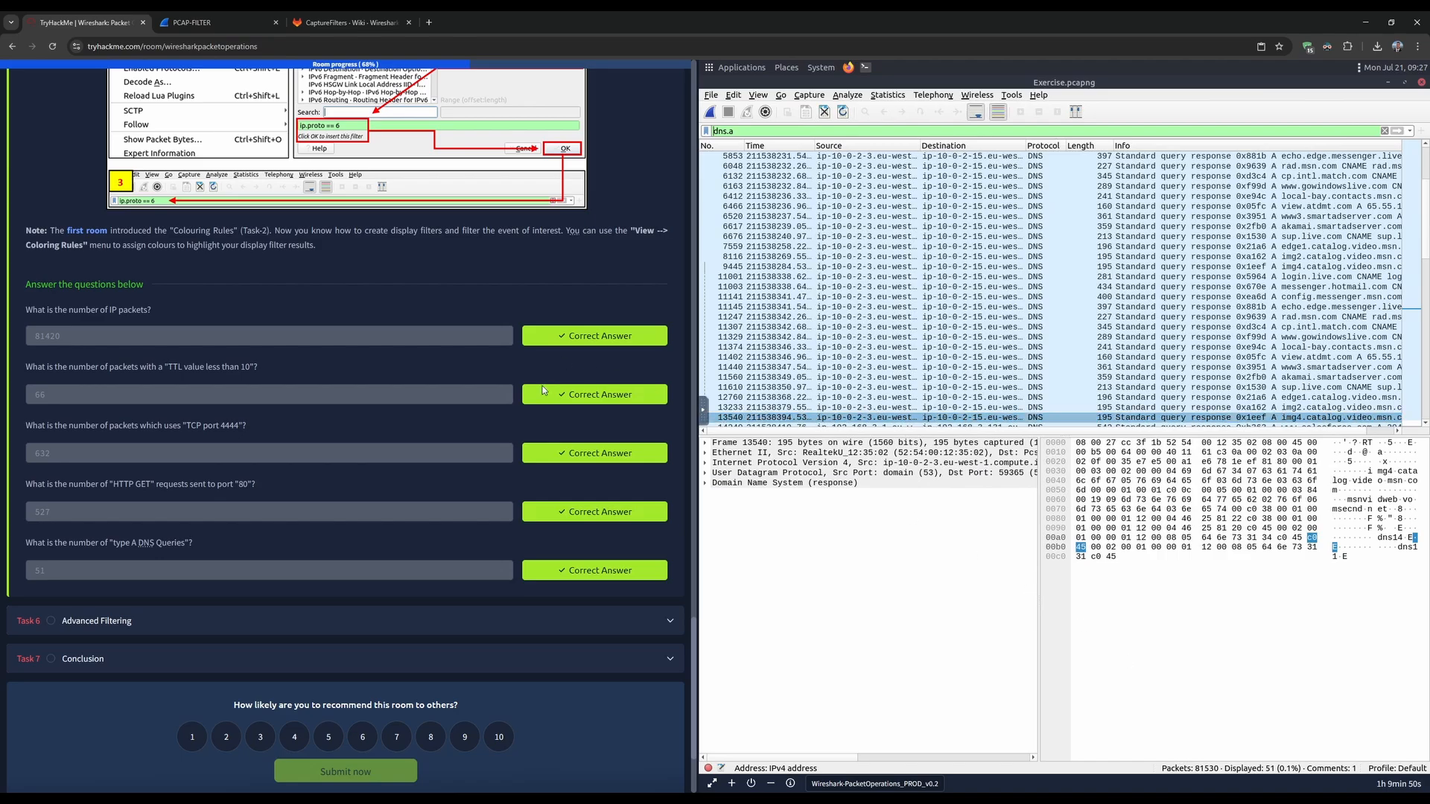
- Review the lesson's HTTP and DNS filter table and its Display Filter Expressions section
scroll(486, 474, up, 10)
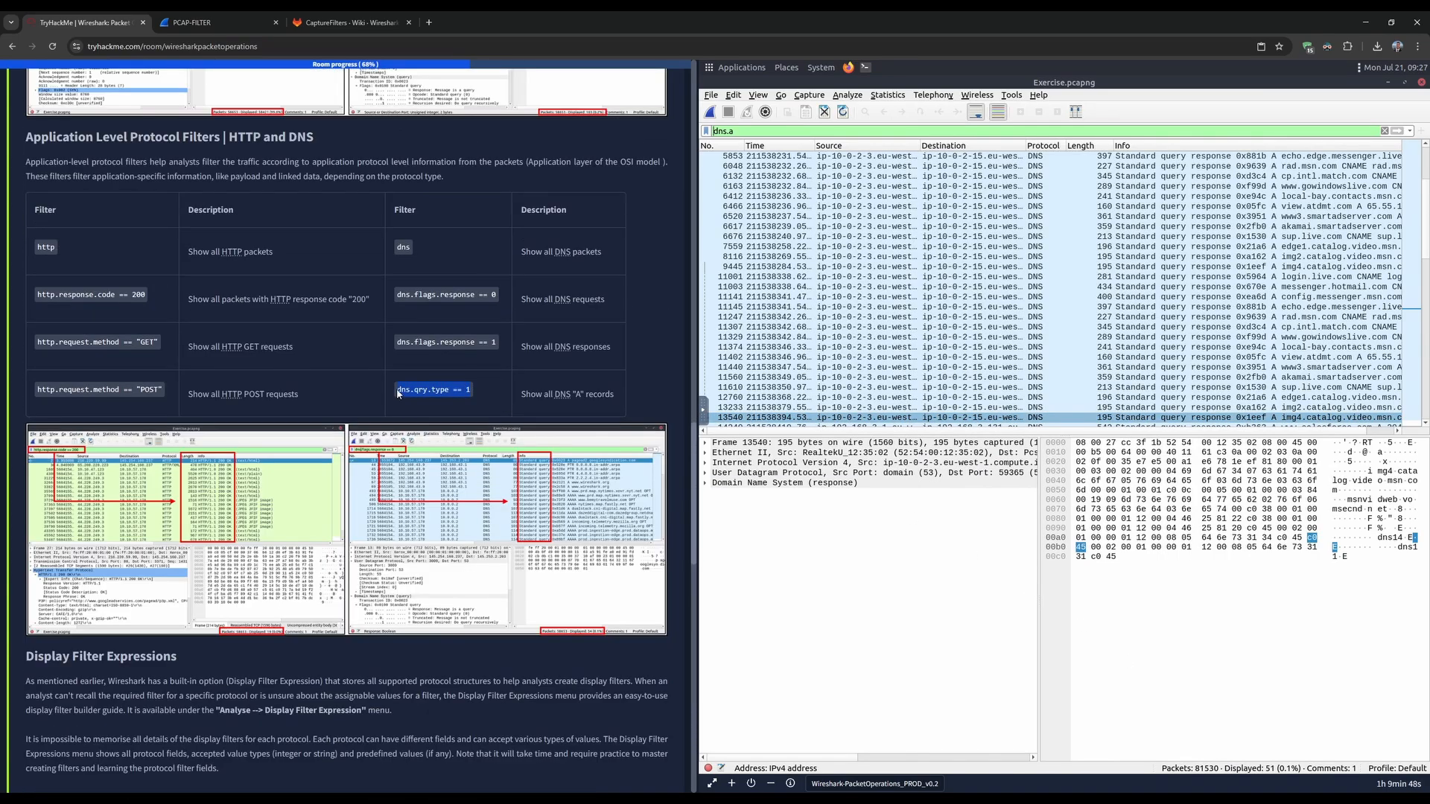
click(740, 131)
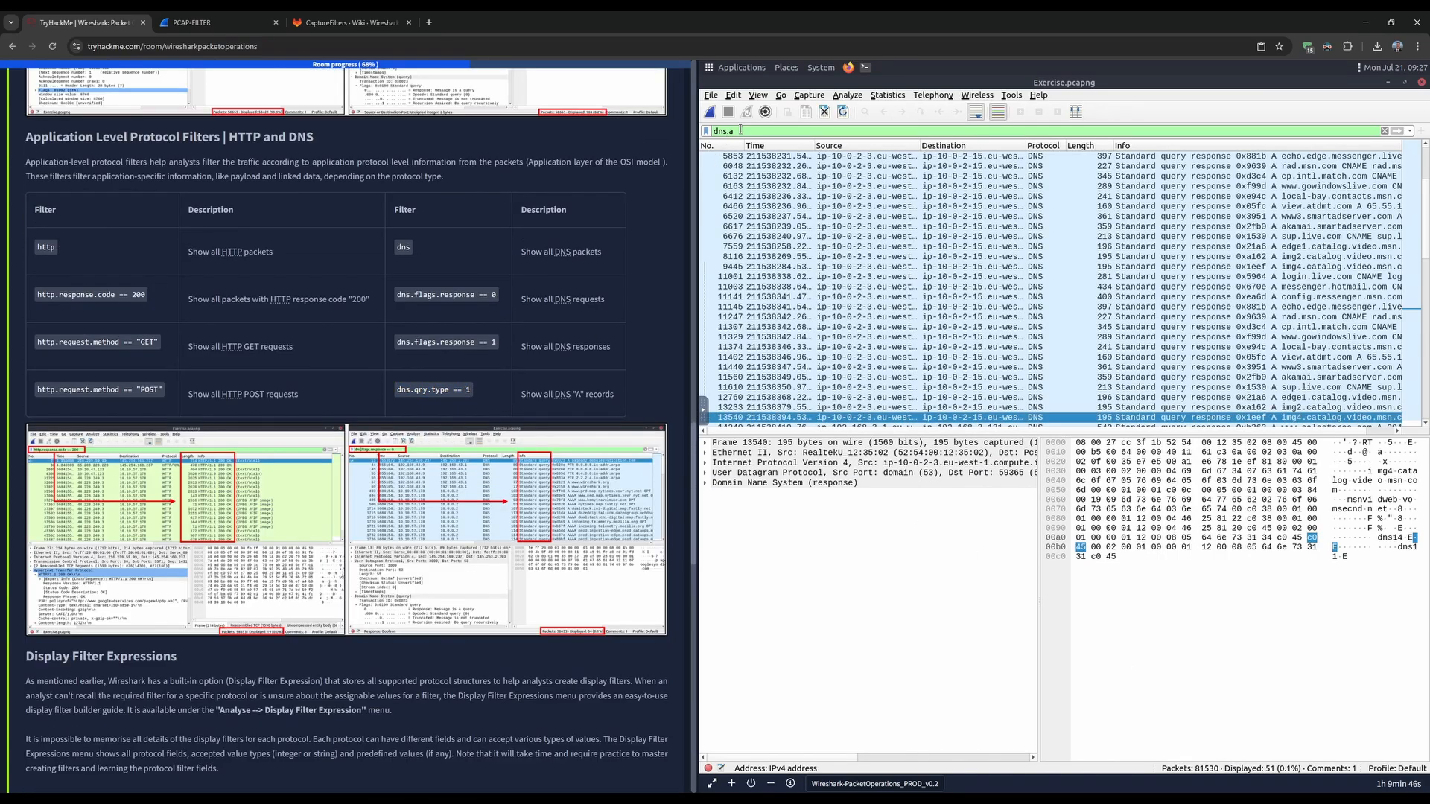
scroll(497, 359, down, 6)
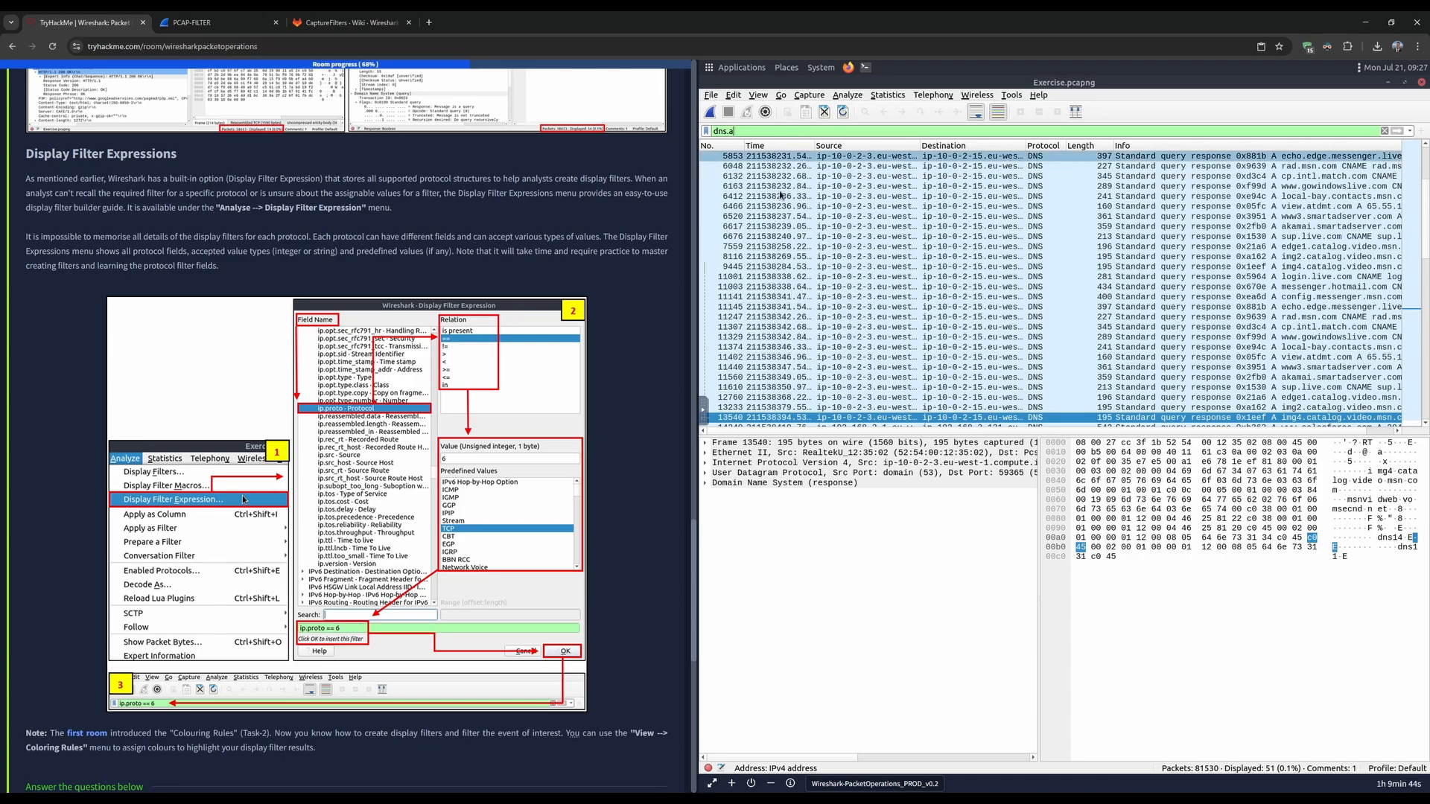
scroll(569, 408, down, 6)
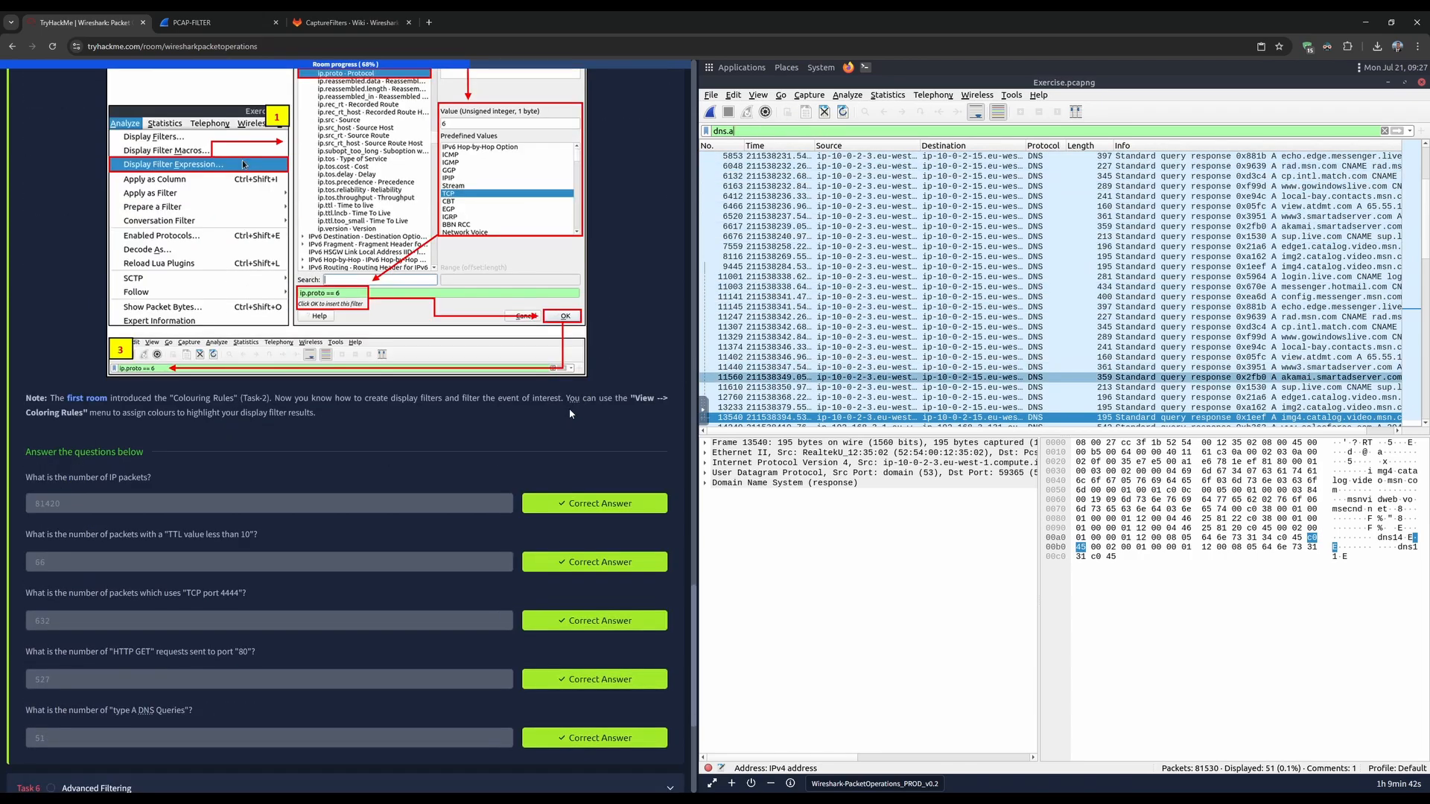
- Expand Task 6, Advanced Filtering, in the room and read its introduction
click(415, 620)
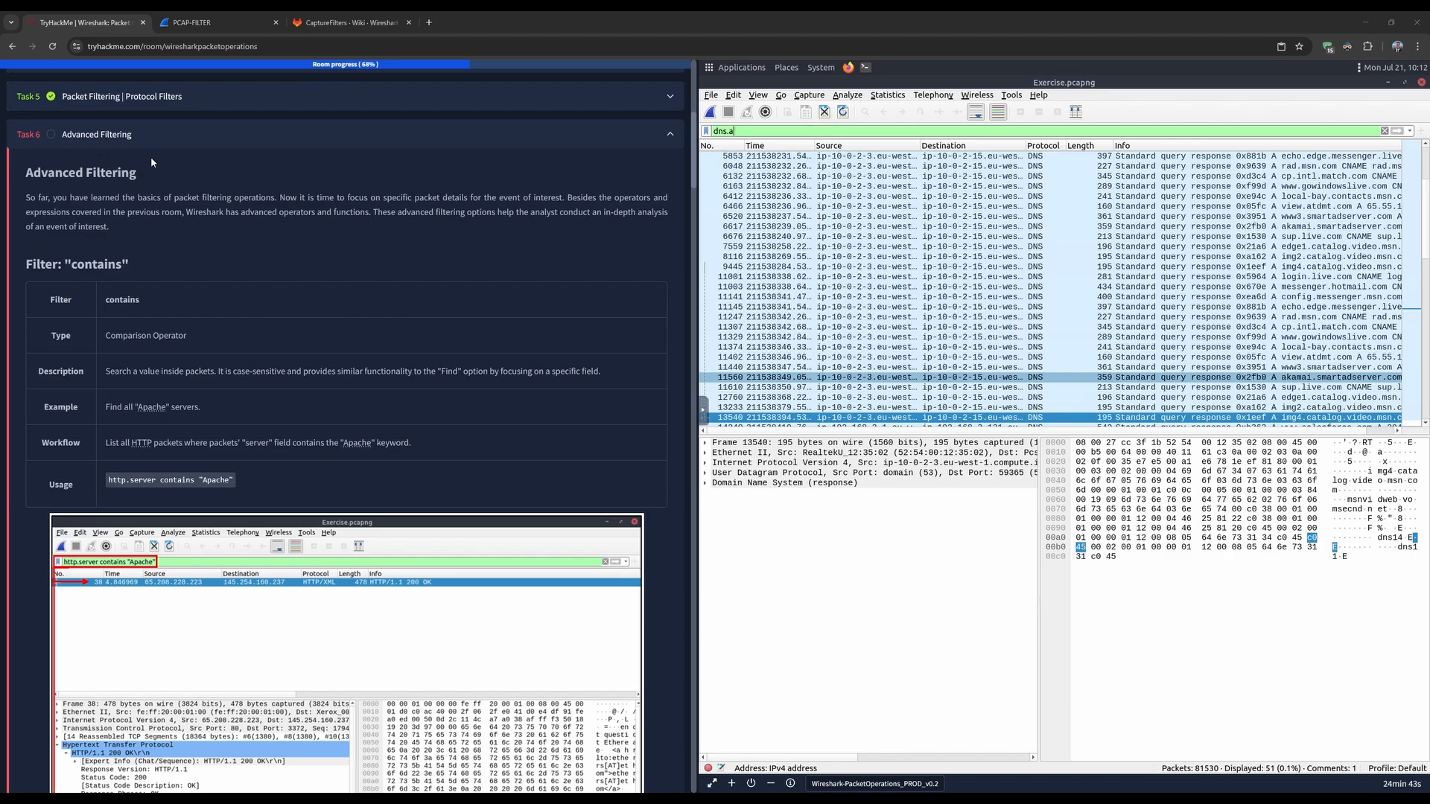
scroll(210, 321, up, 3)
scroll(210, 320, up, 4)
scroll(316, 354, down, 7)
drag(25, 172, 170, 232)
click(171, 231)
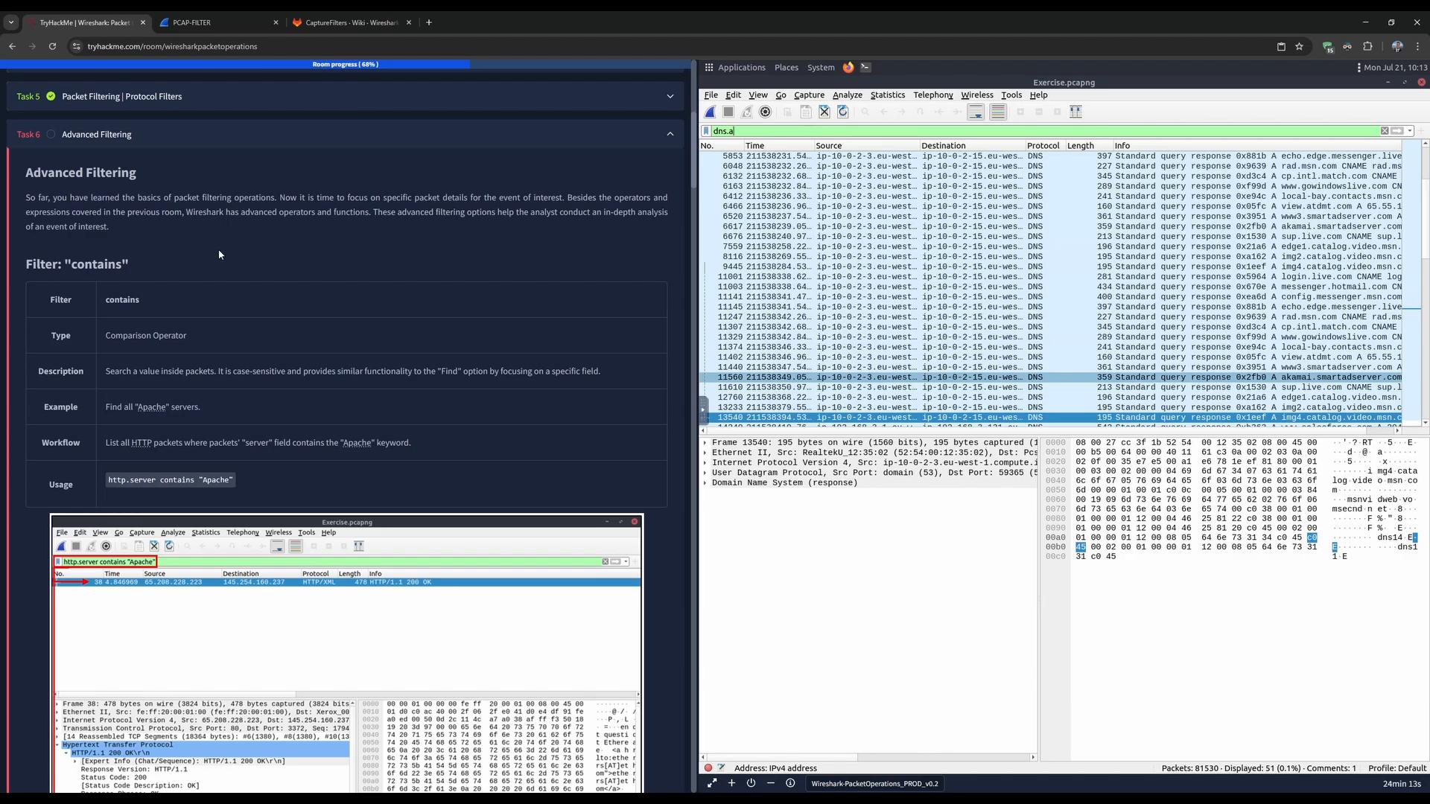
- Read the "contains" filter section, covering its operator type, description, Apache server example, workflow and usage
scroll(218, 248, down, 2)
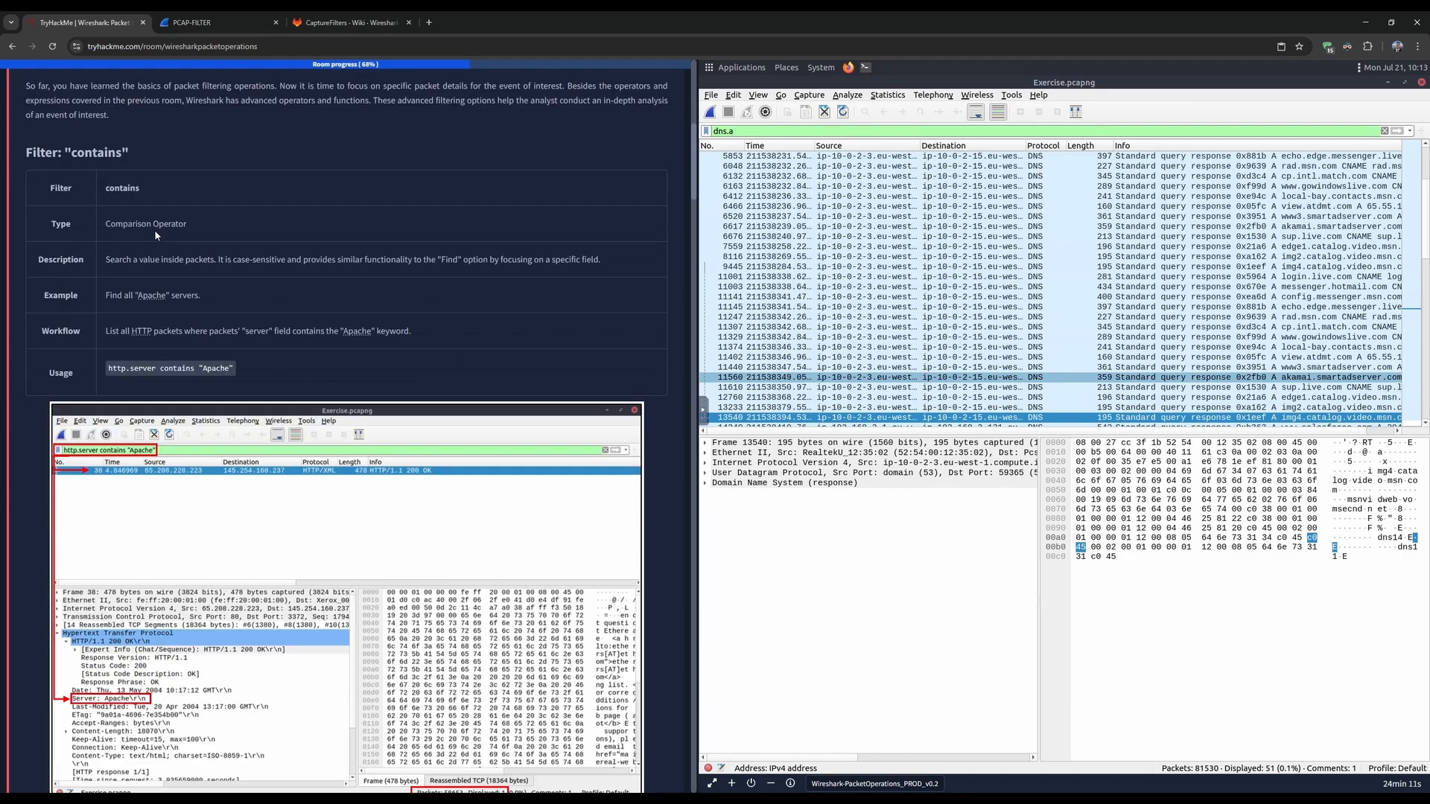
drag(72, 152, 123, 152)
scroll(170, 194, up, 1)
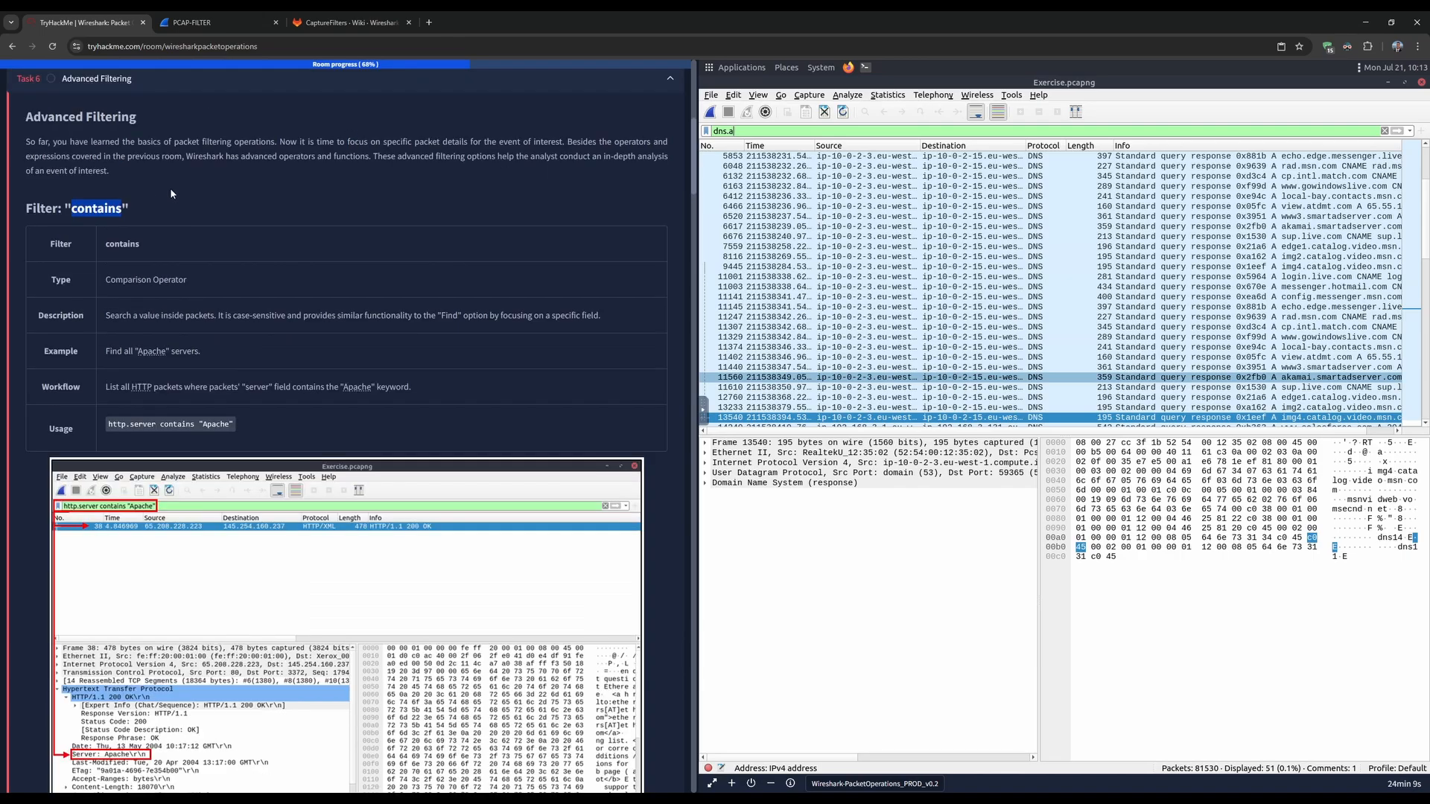
click(101, 221)
drag(104, 283, 194, 287)
click(177, 285)
scroll(141, 301, down, 1)
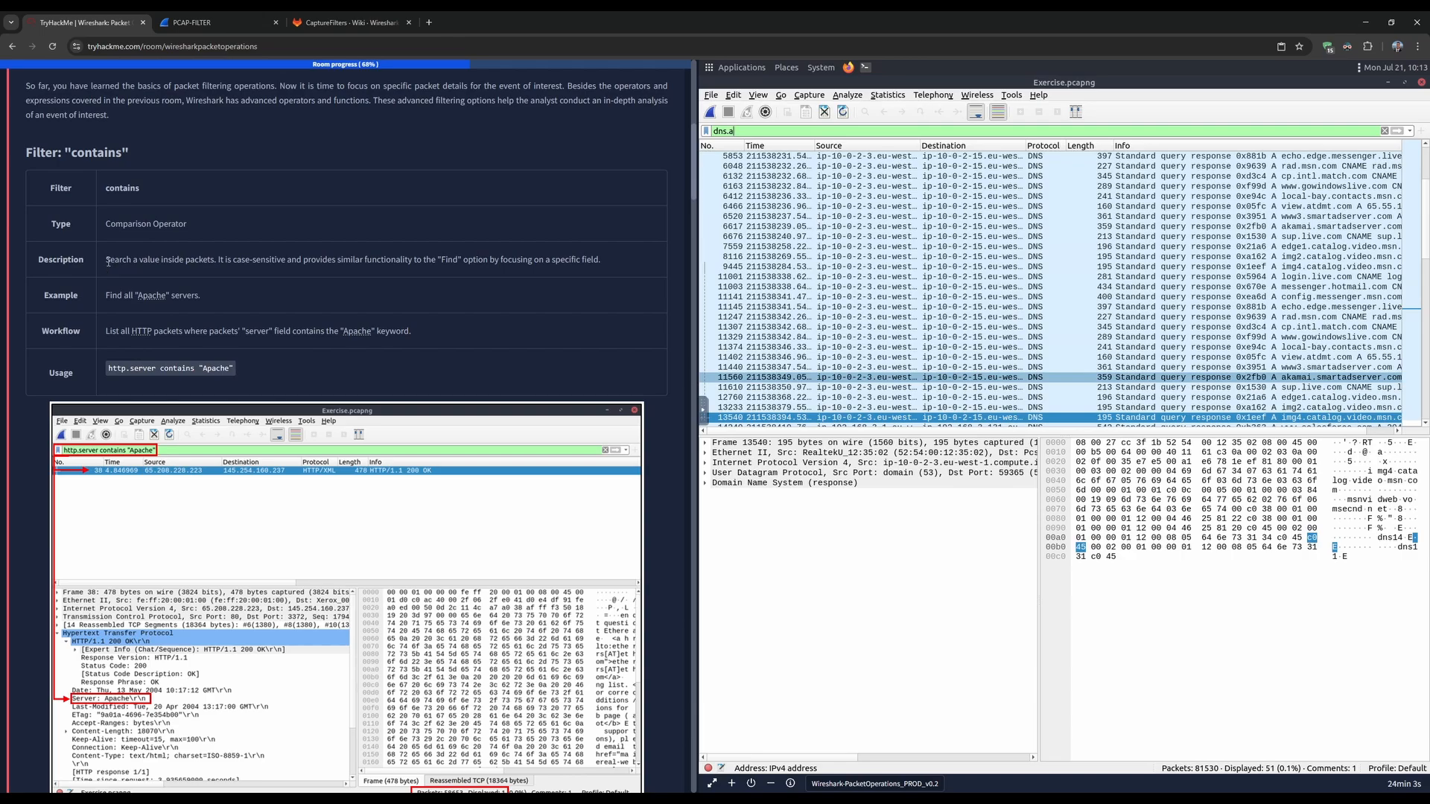
drag(107, 261, 216, 264)
click(282, 292)
scroll(196, 292, down, 1)
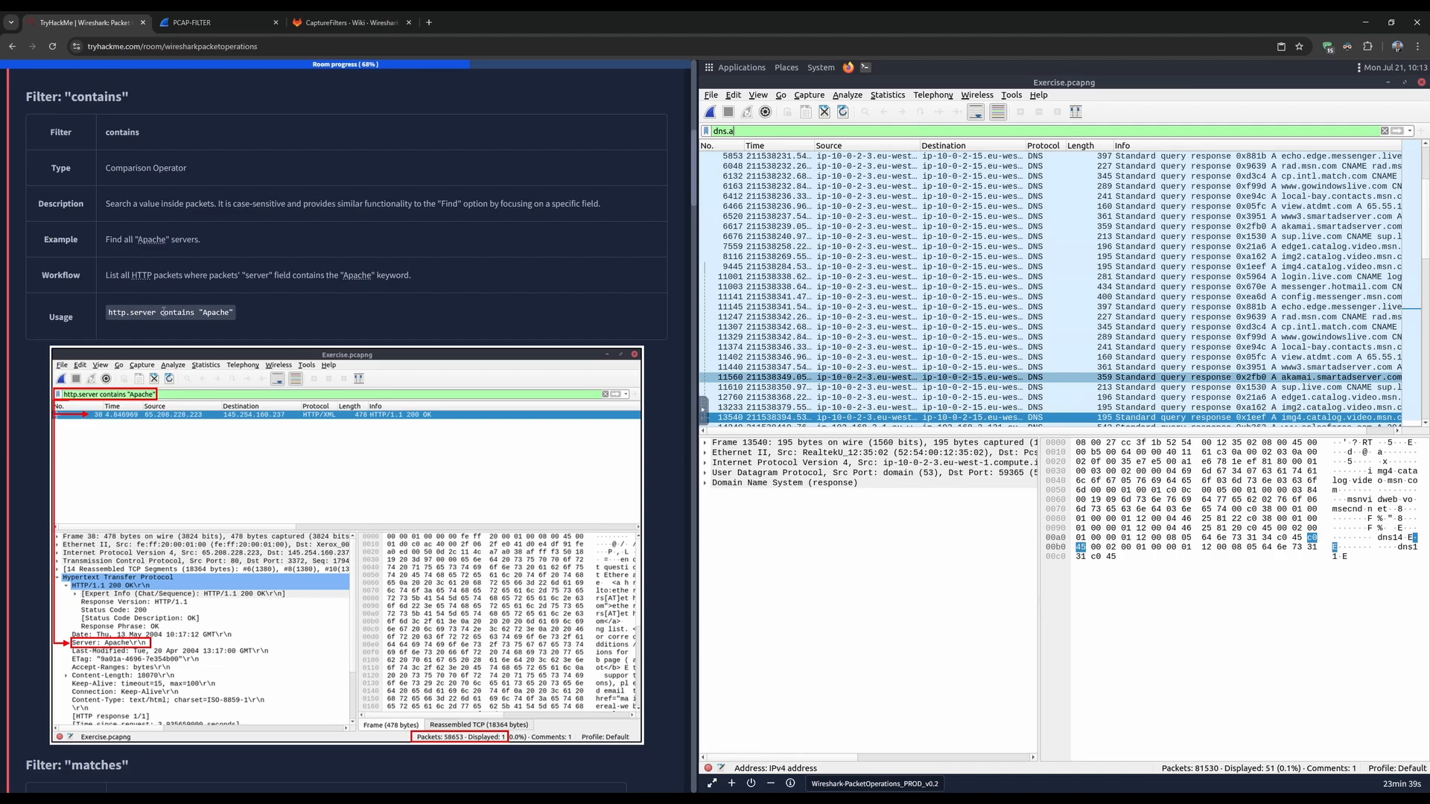
- Read the "matches" filter section, covering its regular expression description, .php and .html example, workflow and usage
scroll(242, 314, down, 7)
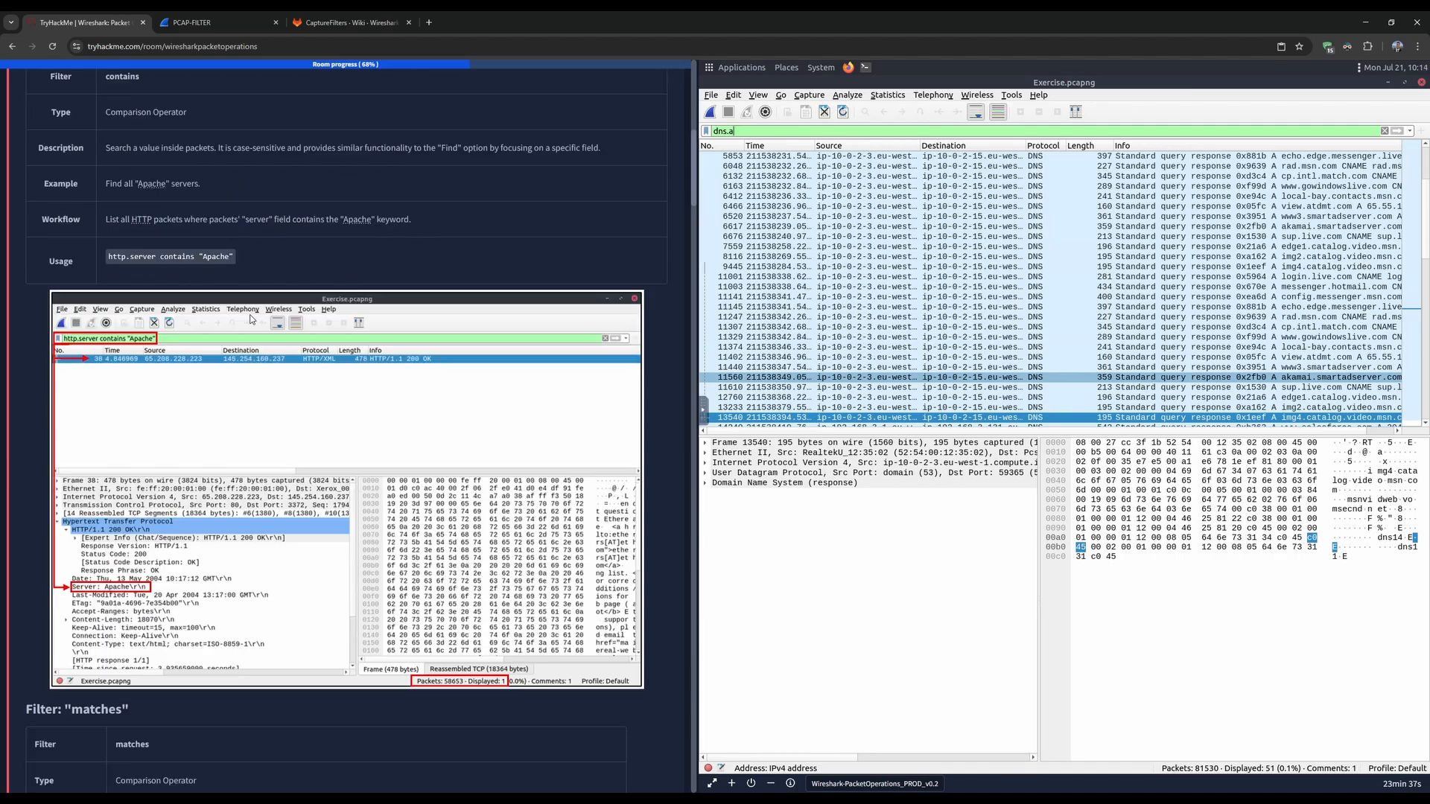
scroll(128, 297, down, 2)
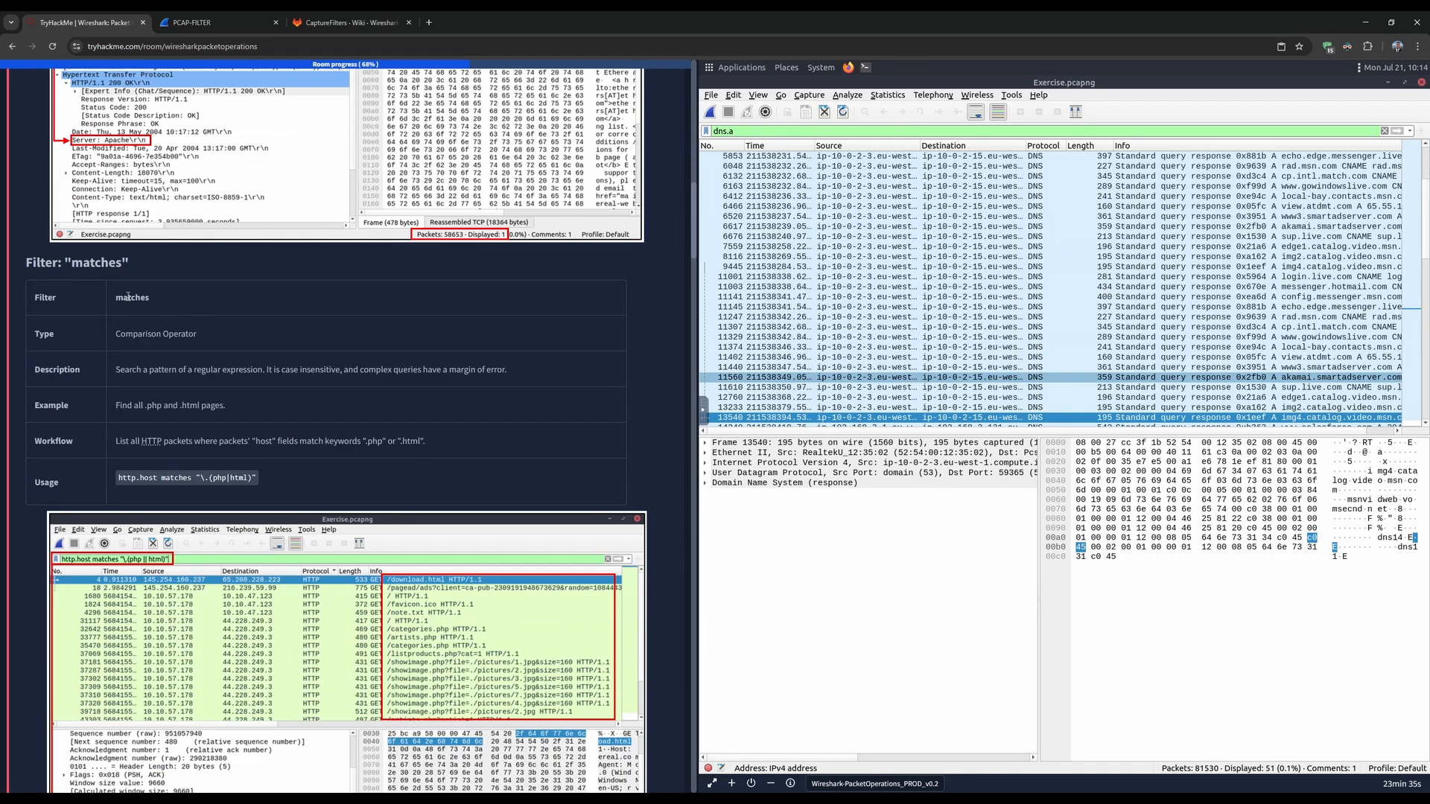
scroll(111, 246, down, 2)
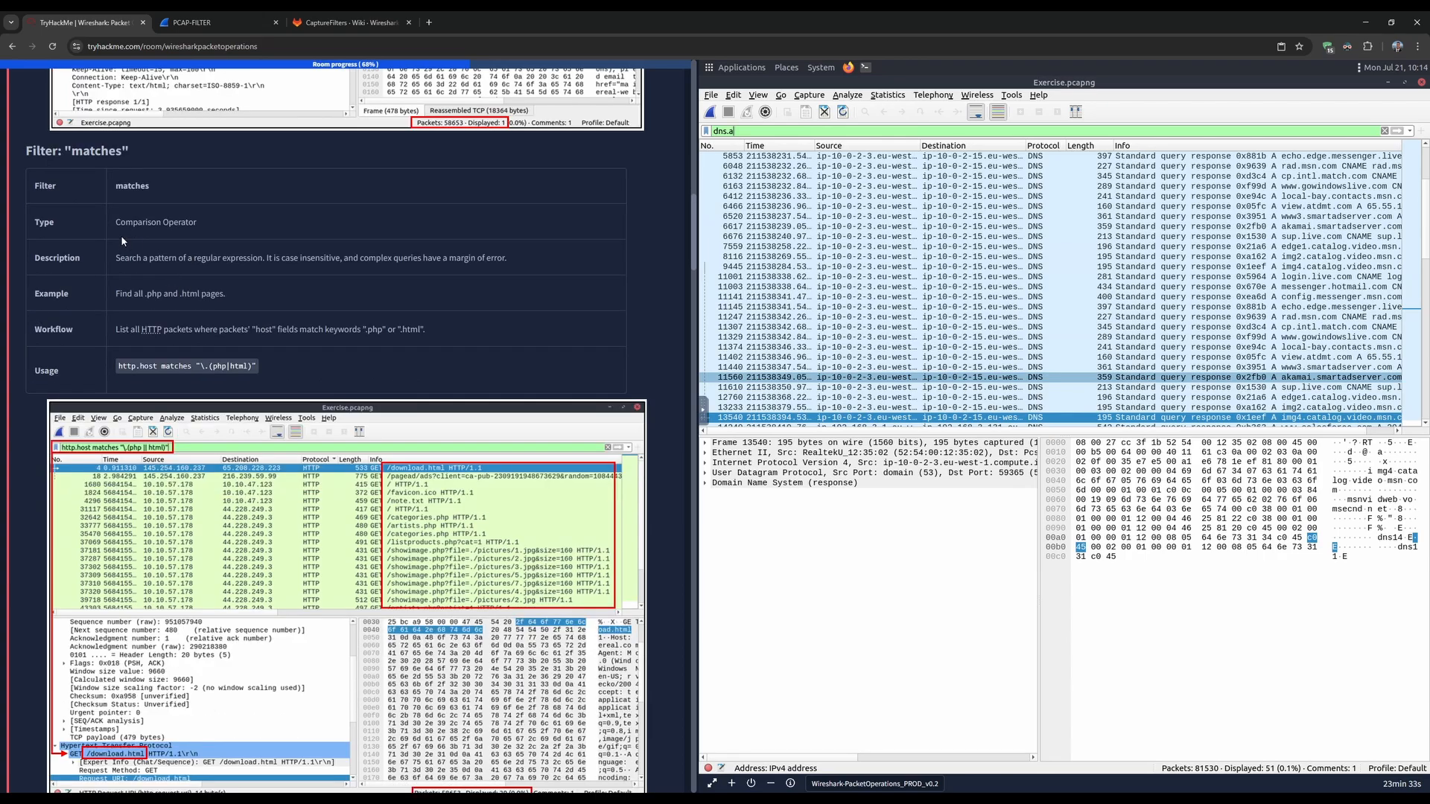
mouse_move(128, 221)
mouse_down()
mouse_move(228, 225)
mouse_move(116, 222)
mouse_up()
click(116, 223)
drag(118, 257, 153, 258)
click(153, 258)
drag(196, 258, 266, 259)
click(277, 273)
scroll(168, 287, down, 1)
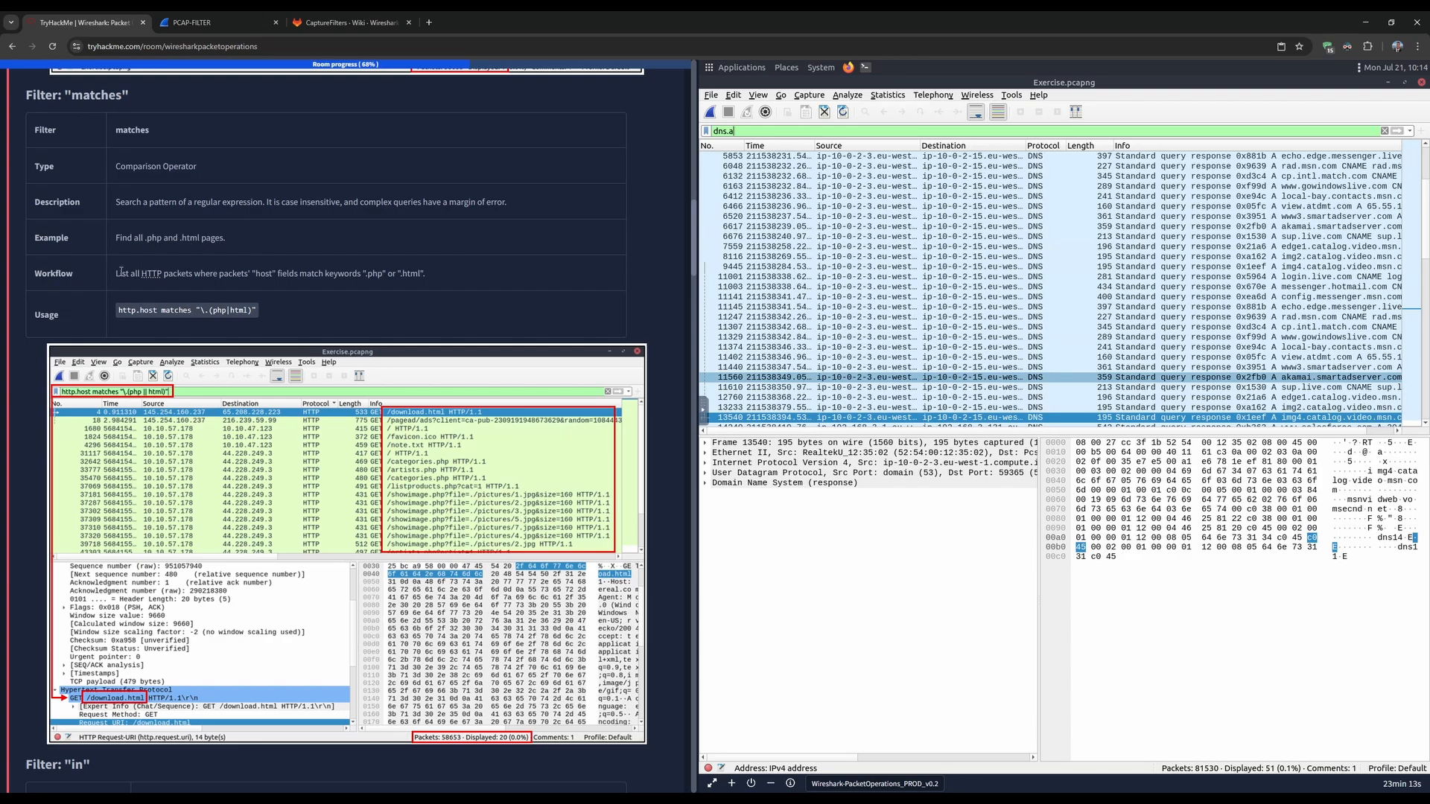
drag(118, 273, 165, 274)
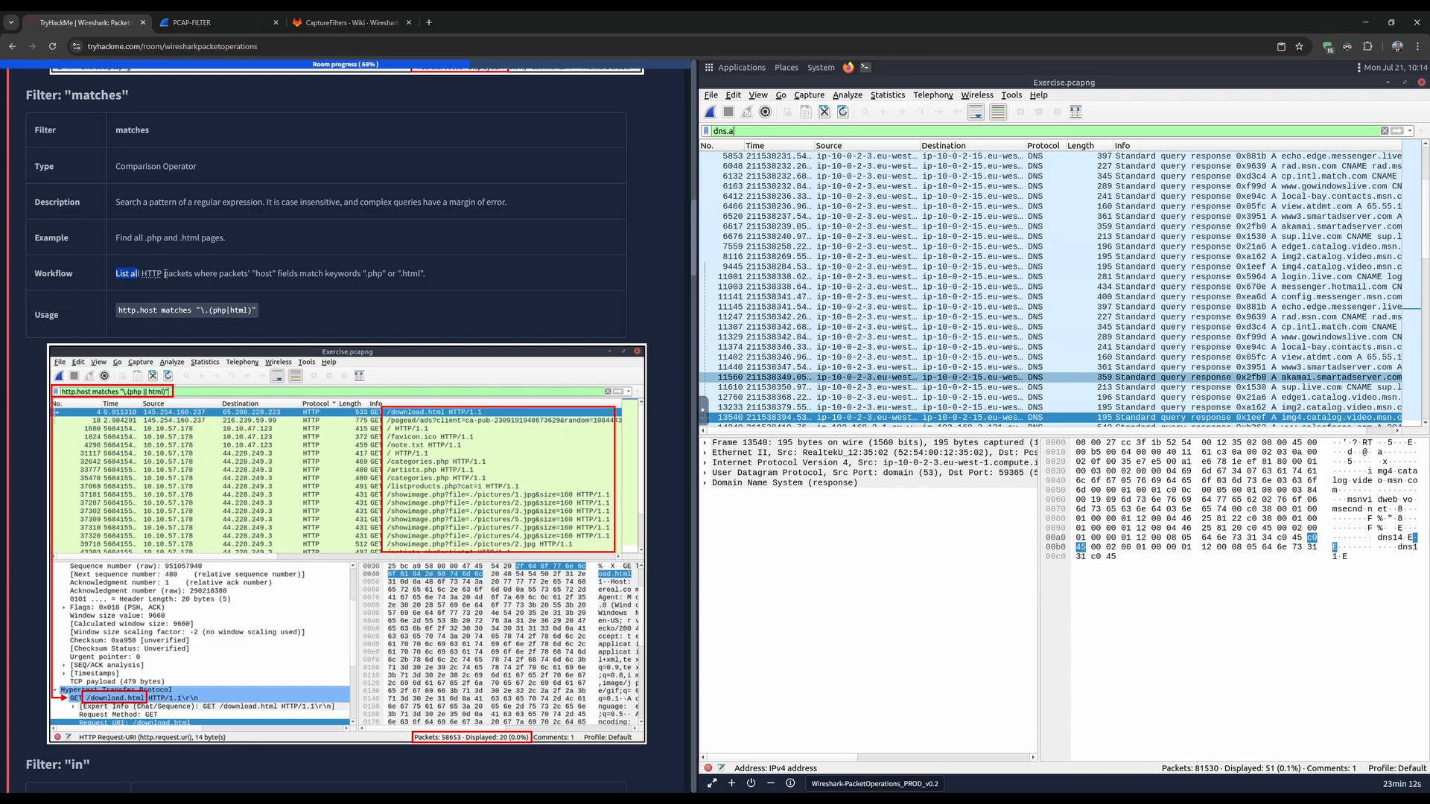
click(265, 278)
drag(273, 275, 426, 275)
click(423, 278)
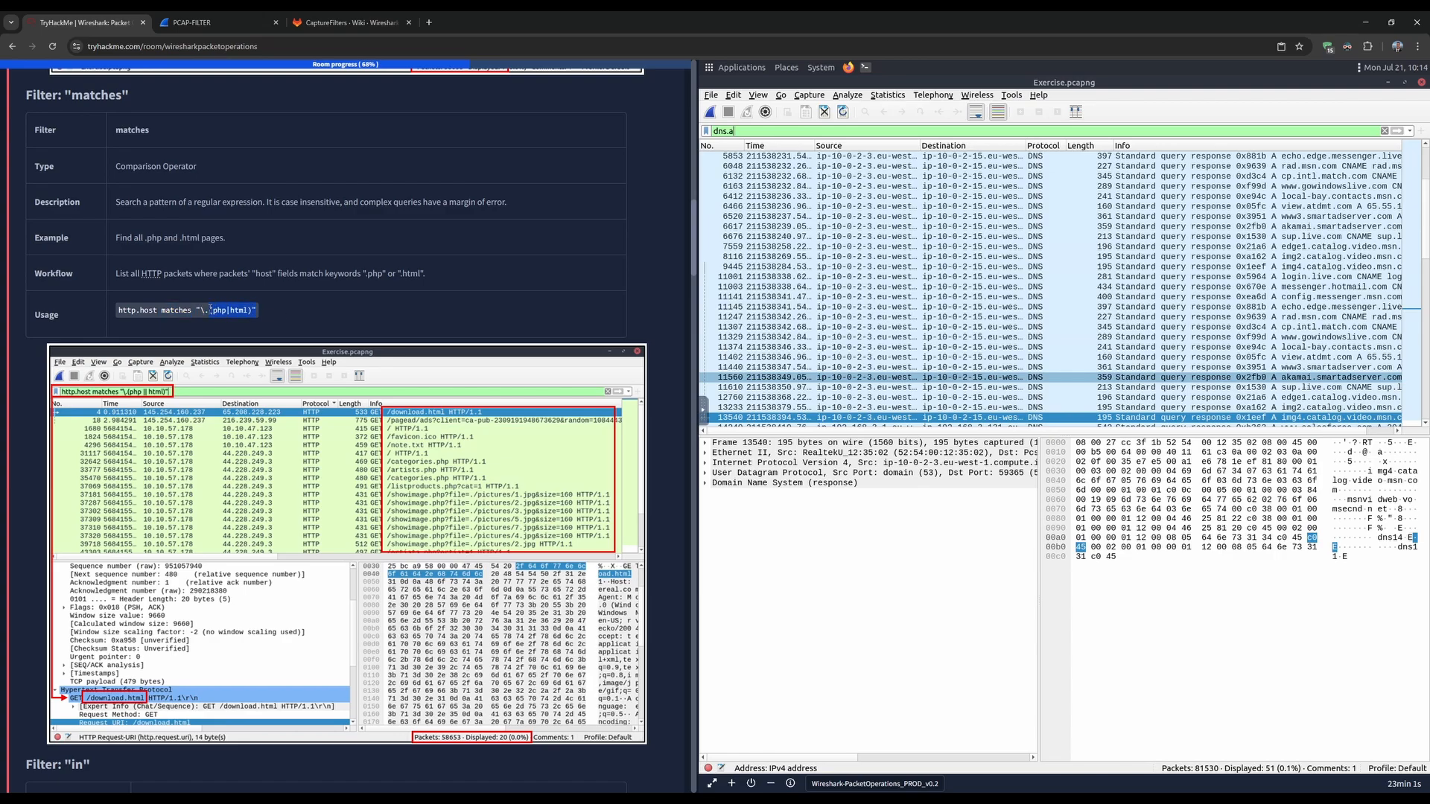
- Read the "in" filter section, covering set membership, its description and the example with ports 80, 443 and 8080
scroll(254, 310, down, 3)
scroll(254, 315, down, 5)
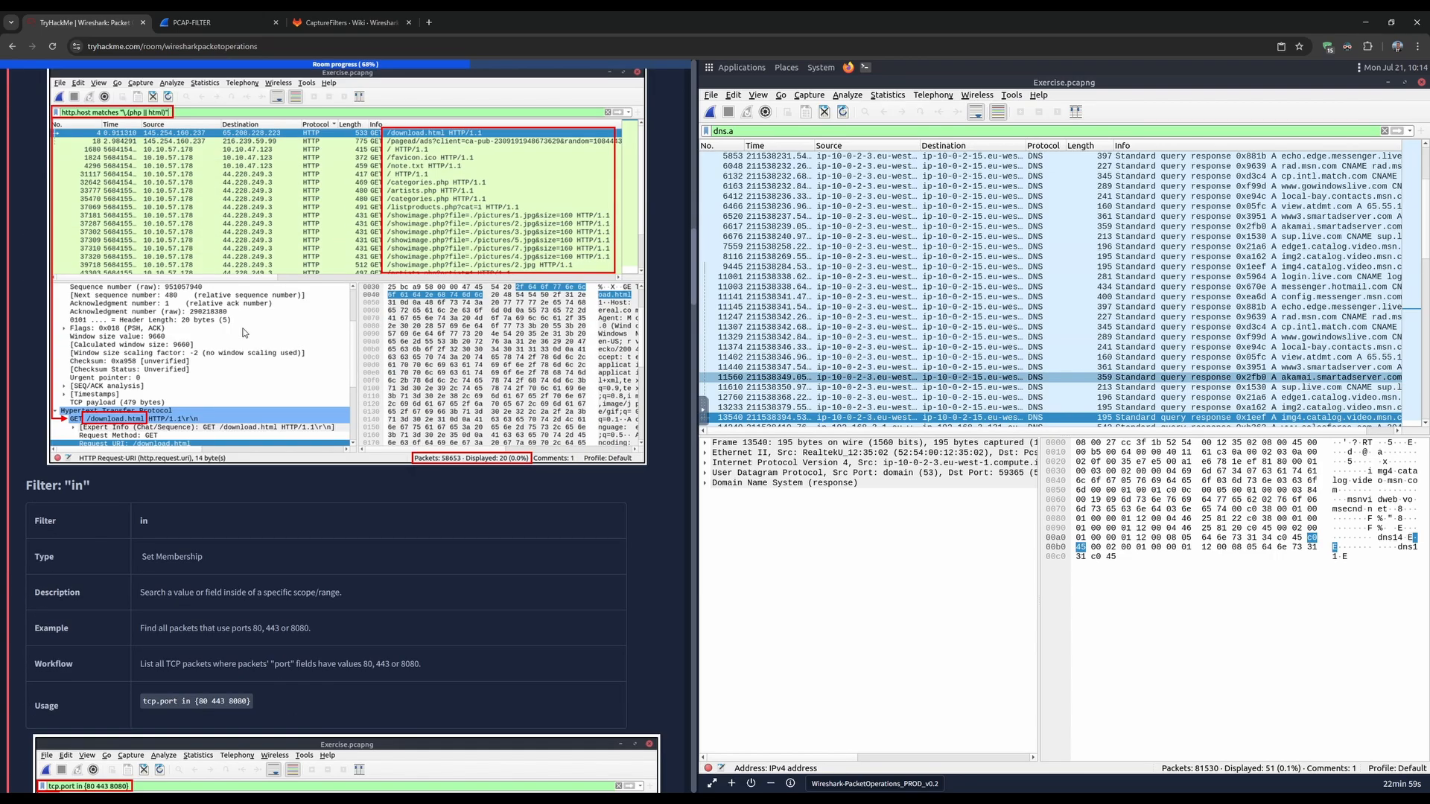
scroll(249, 365, up, 2)
scroll(229, 361, down, 2)
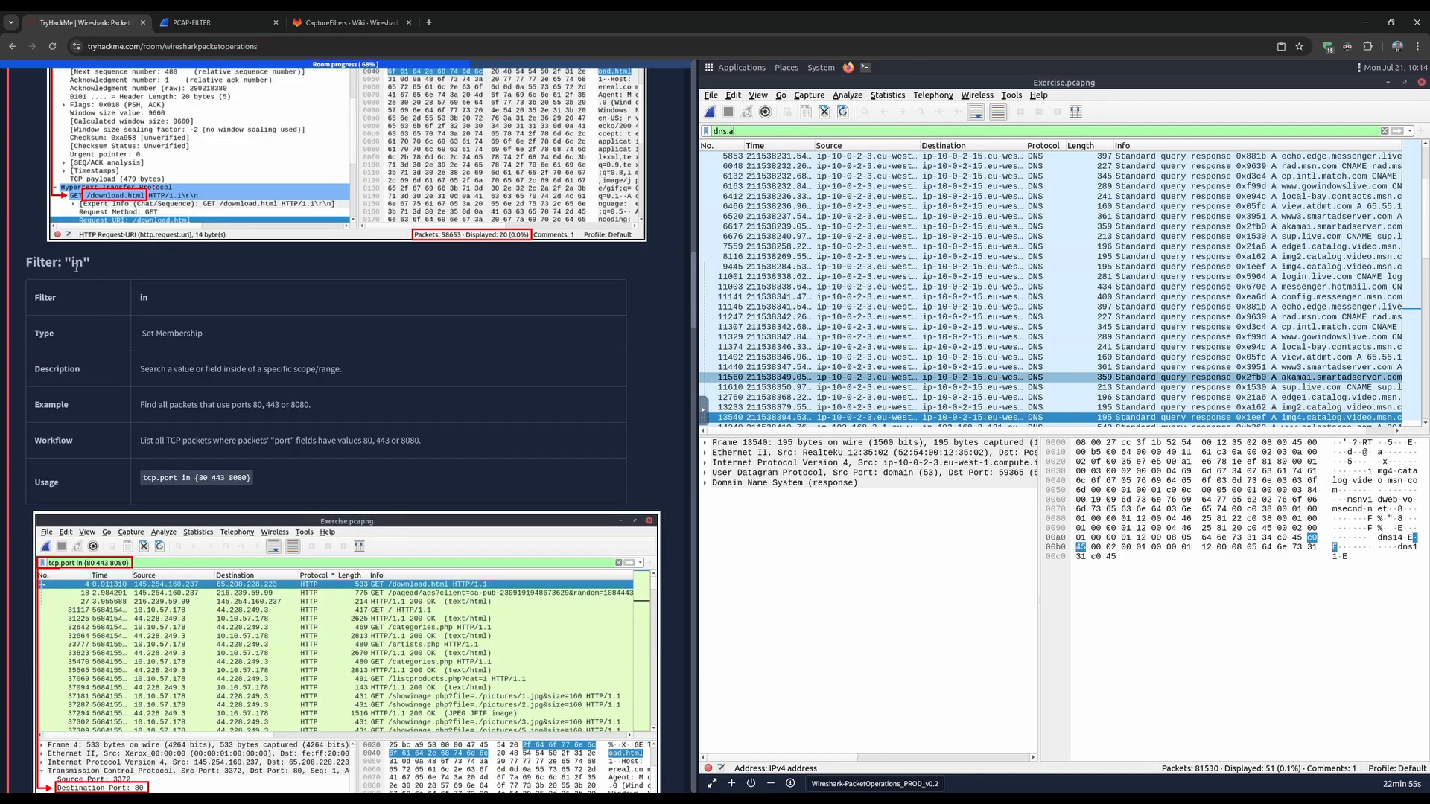
drag(140, 332, 204, 332)
drag(204, 334, 273, 370)
click(143, 335)
click(192, 335)
double_click(78, 367)
click(272, 370)
scroll(164, 377, down, 1)
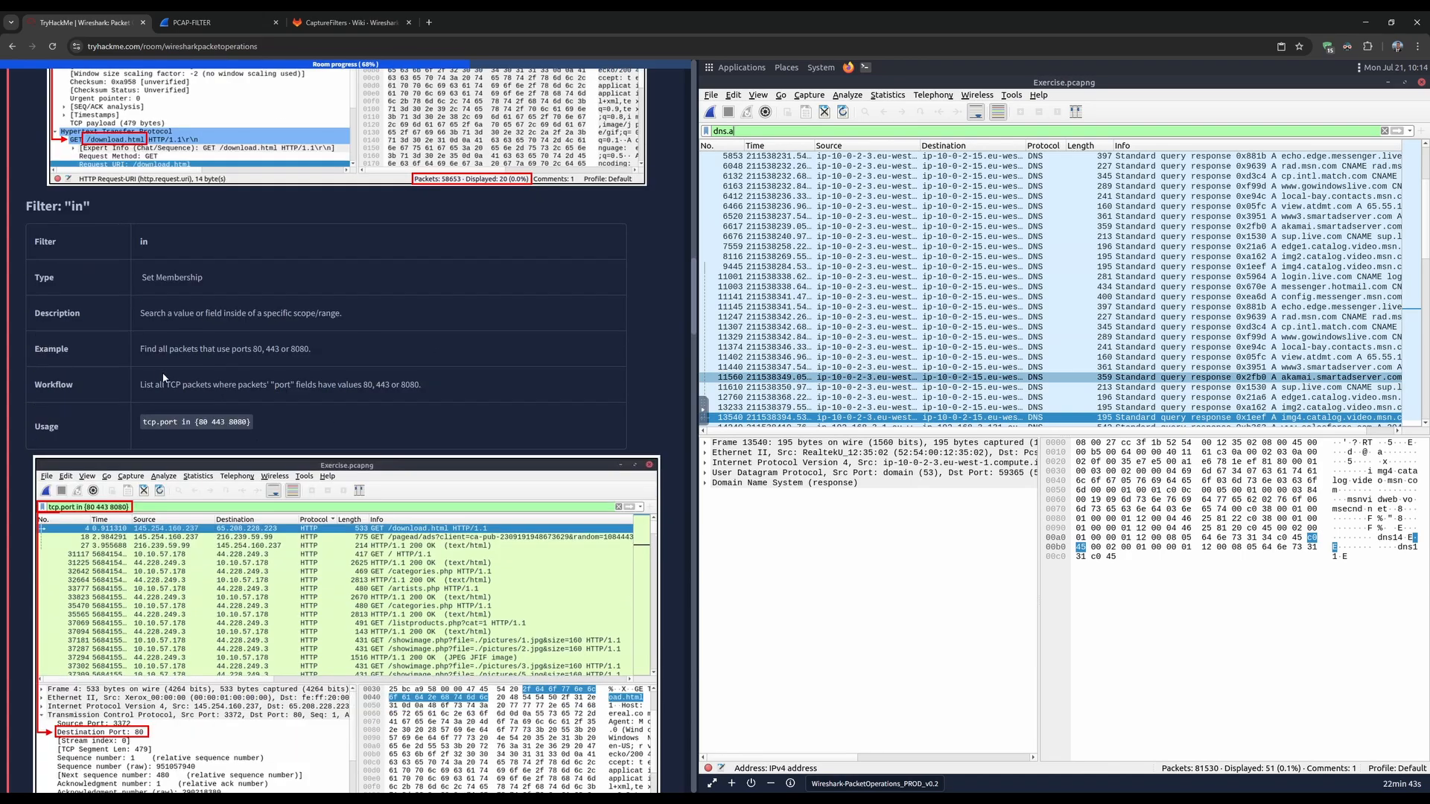
drag(144, 354, 254, 353)
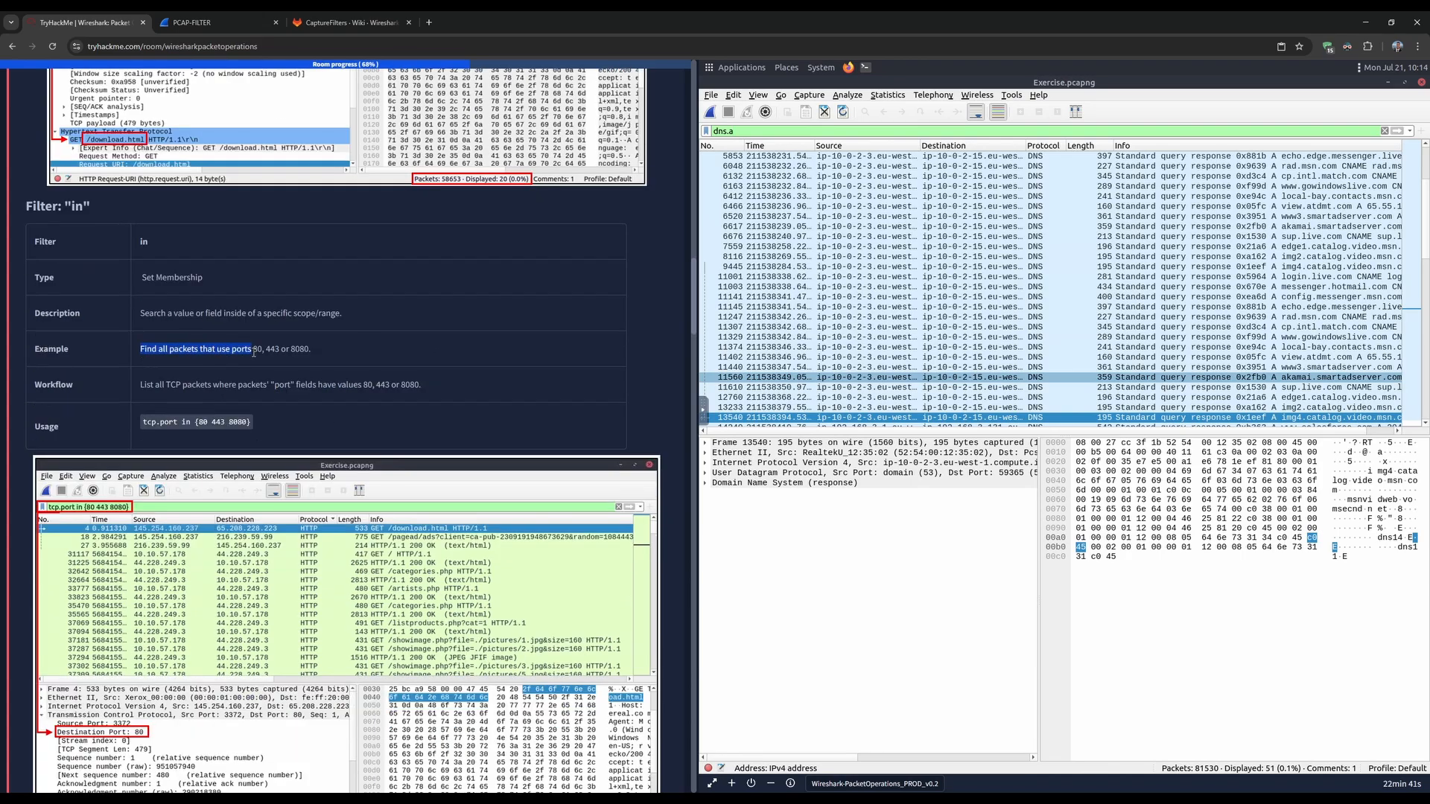
click(254, 353)
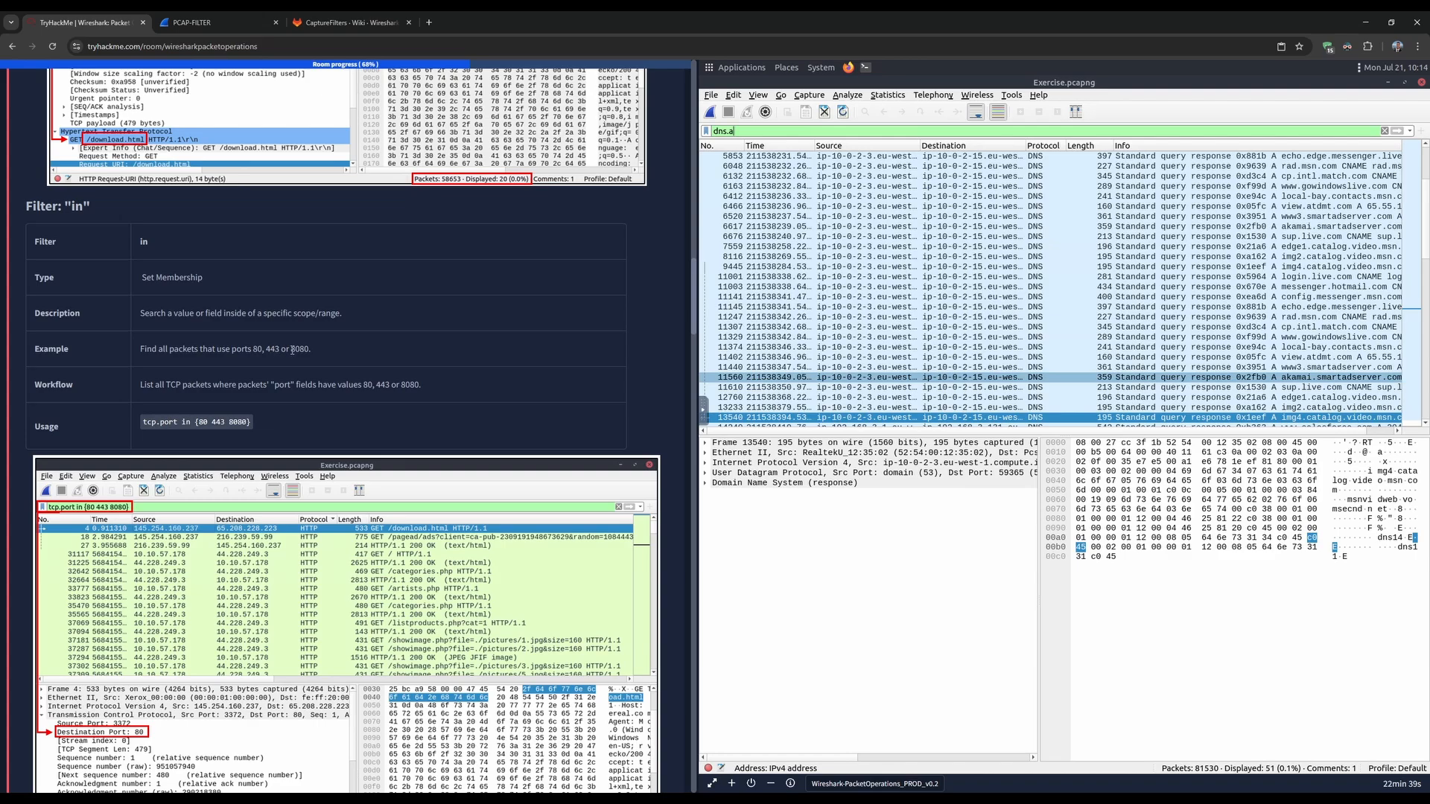
click(312, 350)
scroll(158, 377, down, 1)
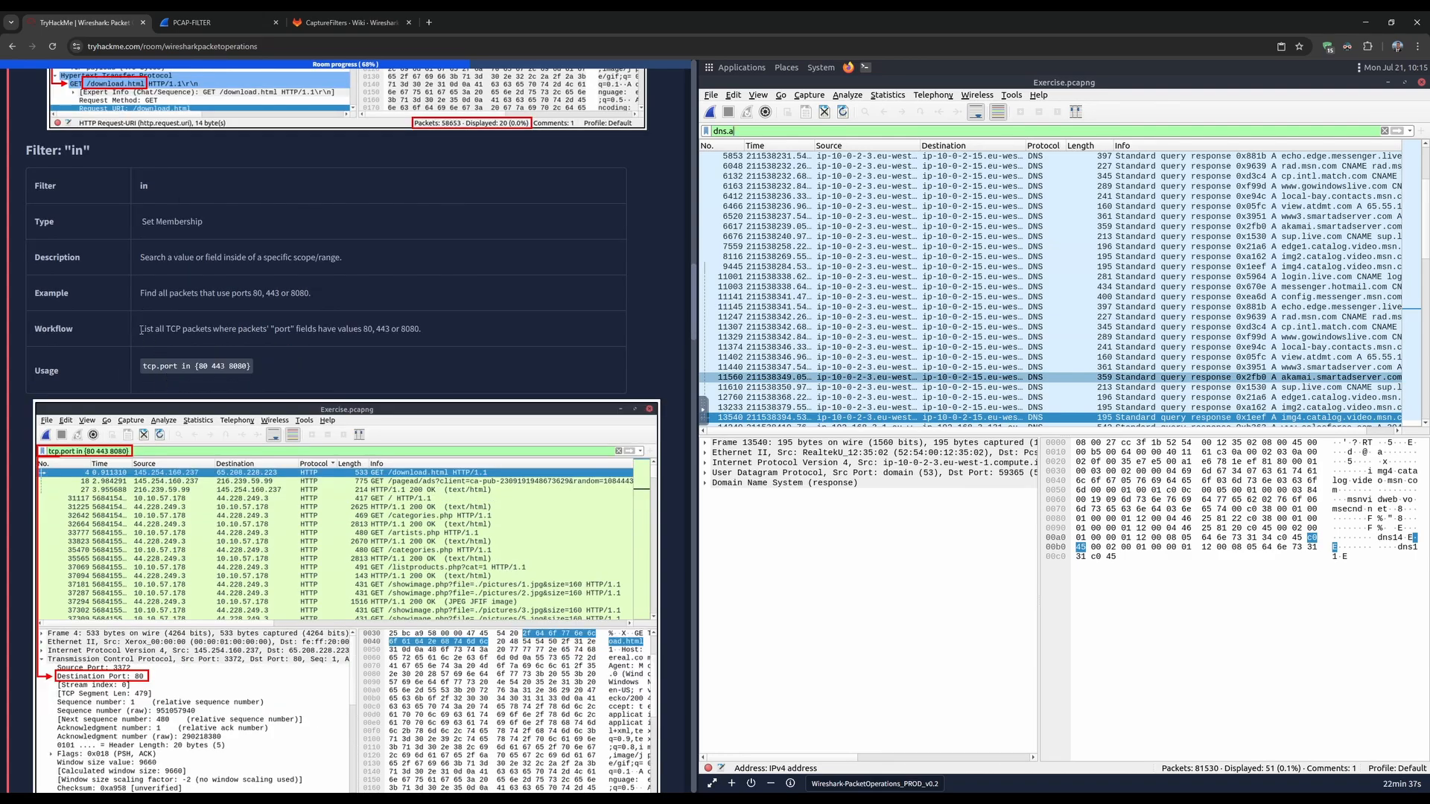
drag(141, 330, 270, 333)
click(294, 333)
- Read the "upper" filter section, covering the function's description, "APACHE" server example, workflow and usage
scroll(255, 365, down, 7)
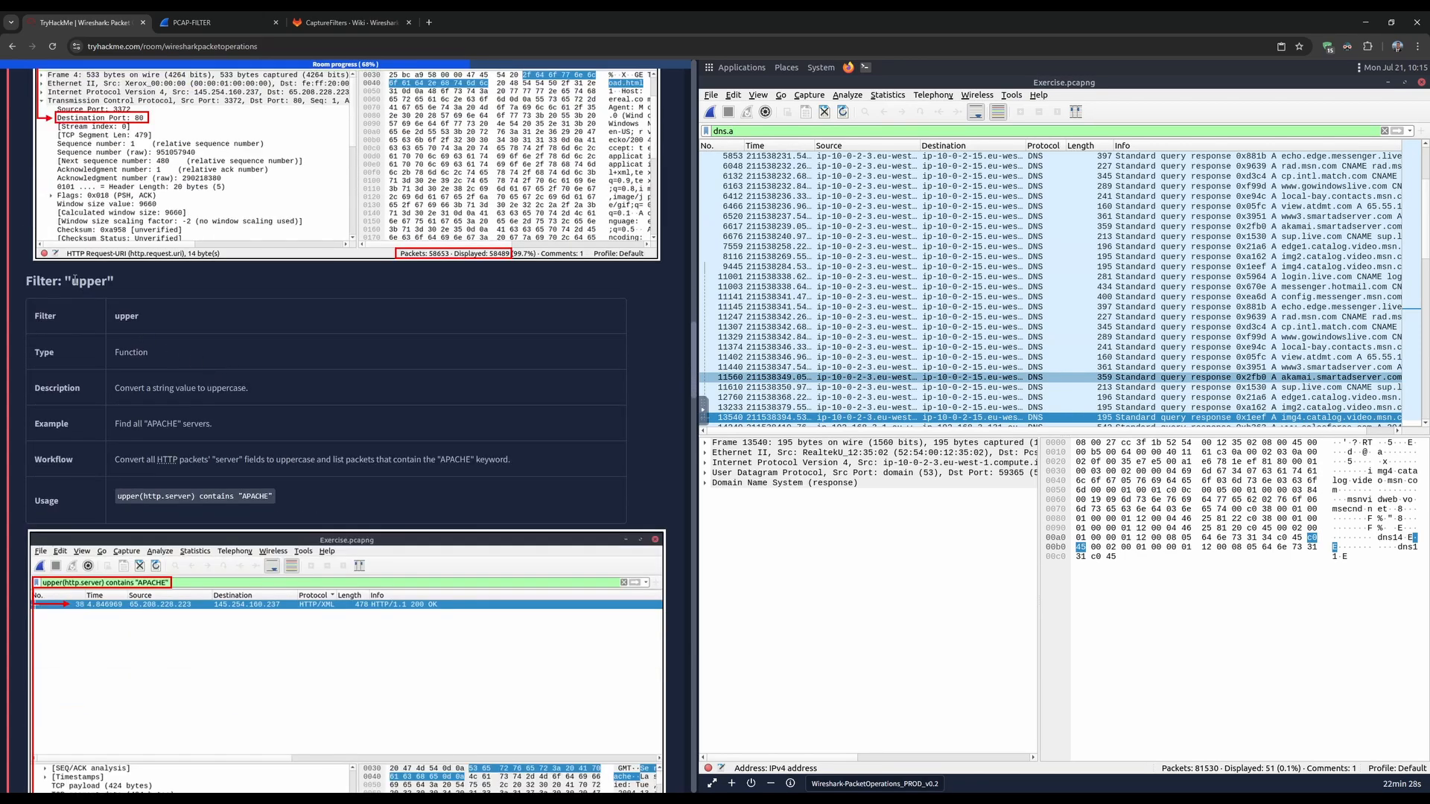
double_click(130, 352)
drag(118, 387, 262, 389)
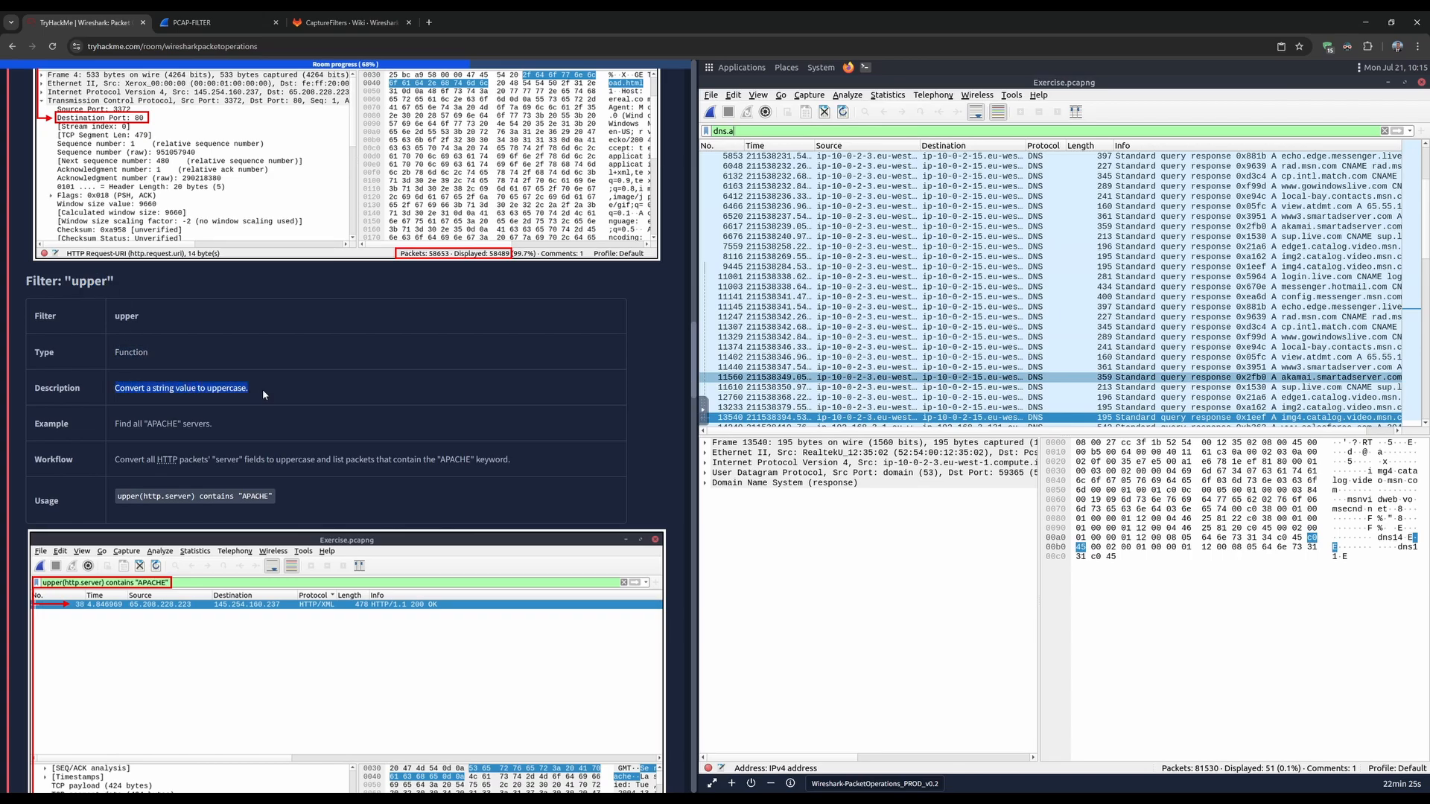
click(260, 388)
scroll(253, 388, down, 1)
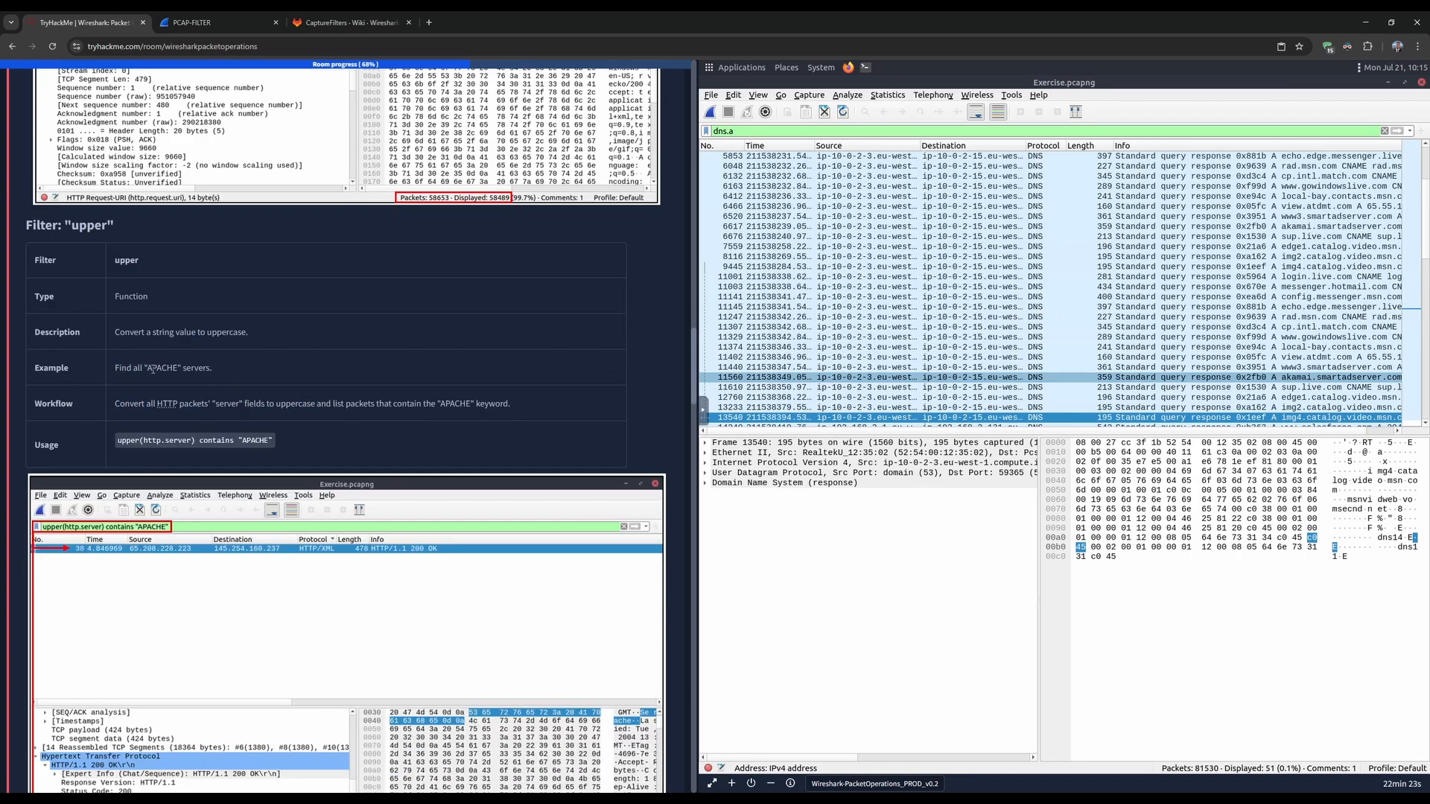
drag(148, 368, 183, 369)
click(195, 368)
drag(120, 402, 147, 403)
click(216, 402)
scroll(476, 407, down, 3)
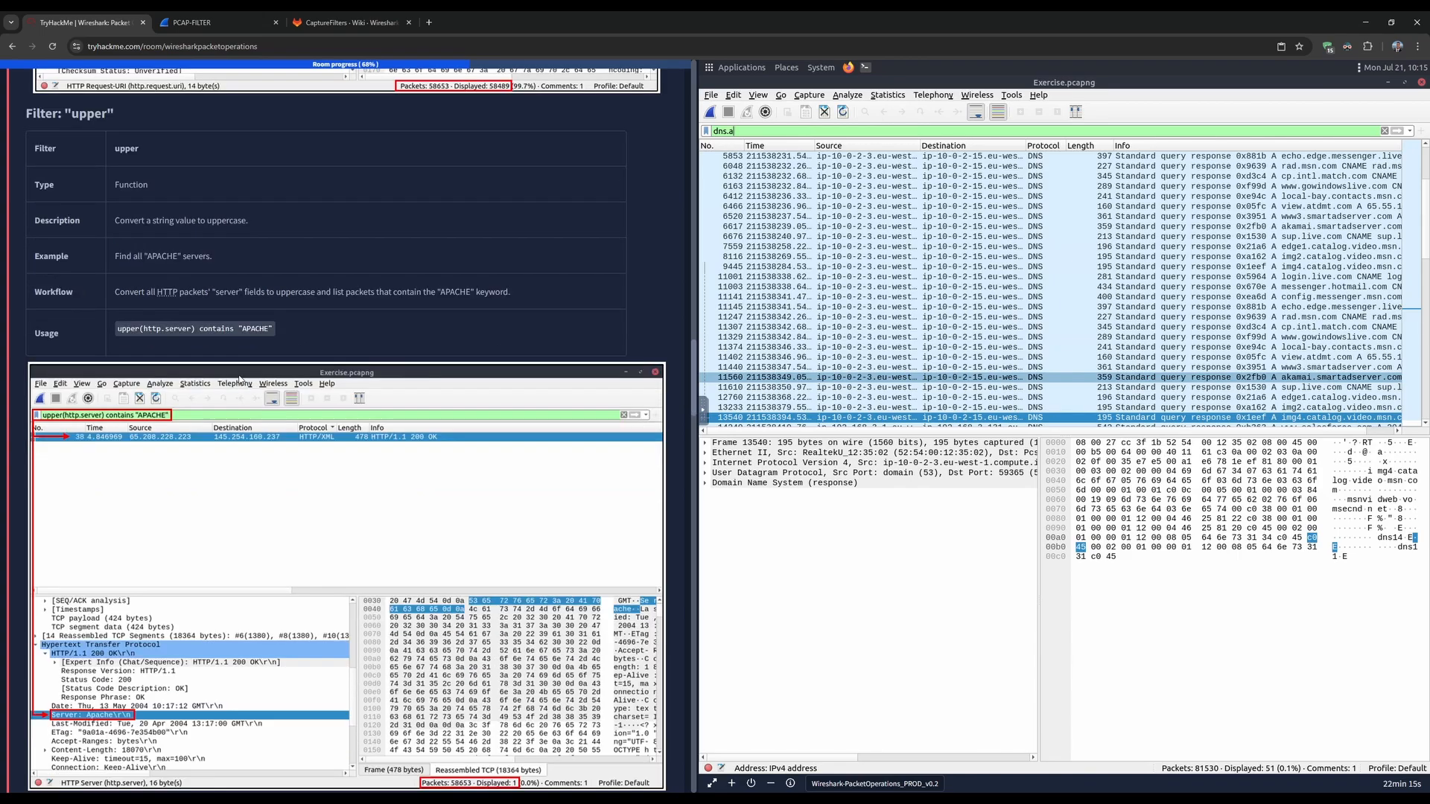
- Read the "lower" filter section, covering the function's description, "apache" server example and workflow
scroll(228, 359, down, 8)
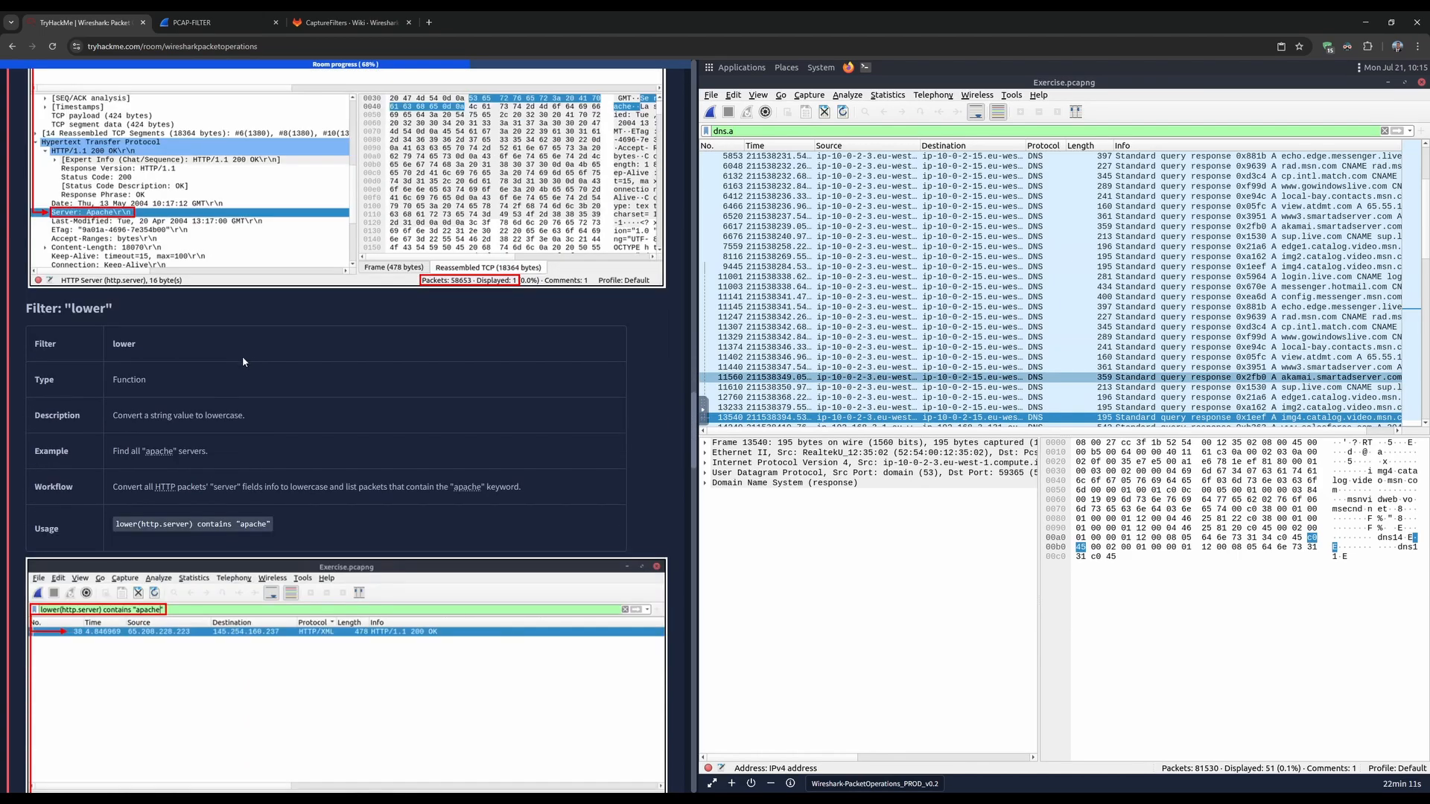
double_click(78, 312)
scroll(140, 337, down, 1)
drag(110, 328, 248, 361)
click(252, 362)
drag(113, 394, 210, 395)
click(212, 394)
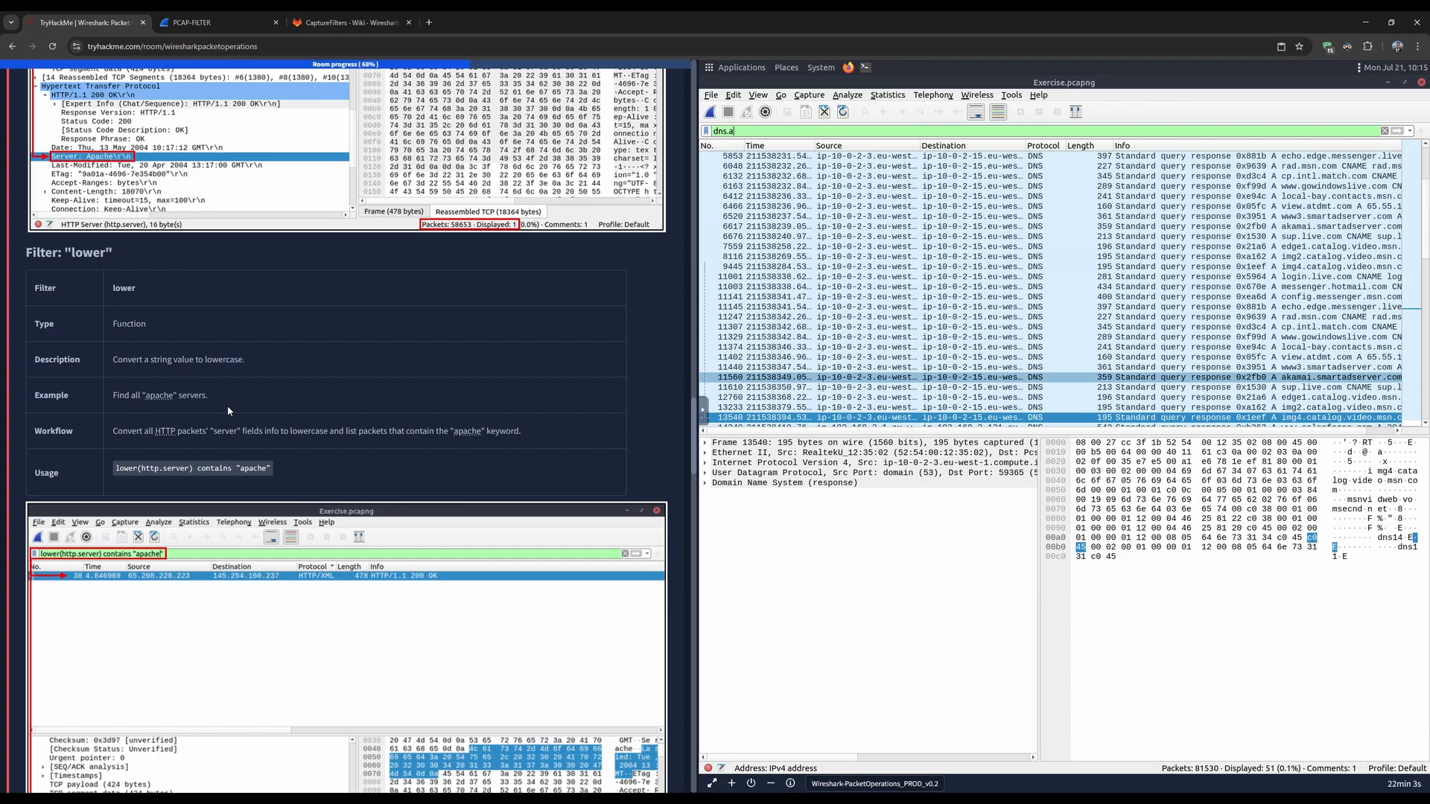
scroll(226, 405, down, 1)
drag(242, 377, 330, 378)
click(293, 378)
click(333, 379)
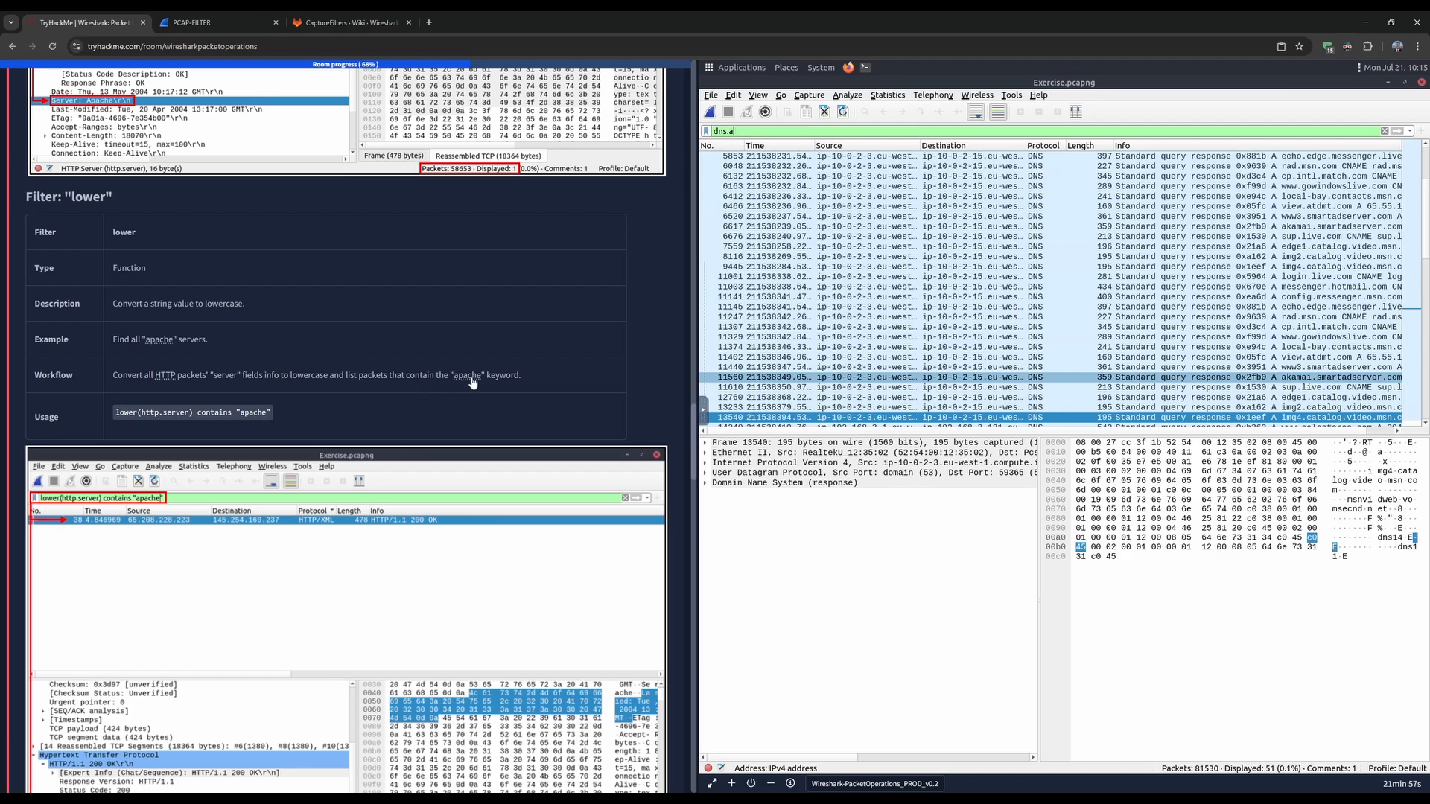
- Read the "string" filter section, covering its description, odd-numbered frames example, workflow, usage and sample capture
scroll(183, 362, down, 5)
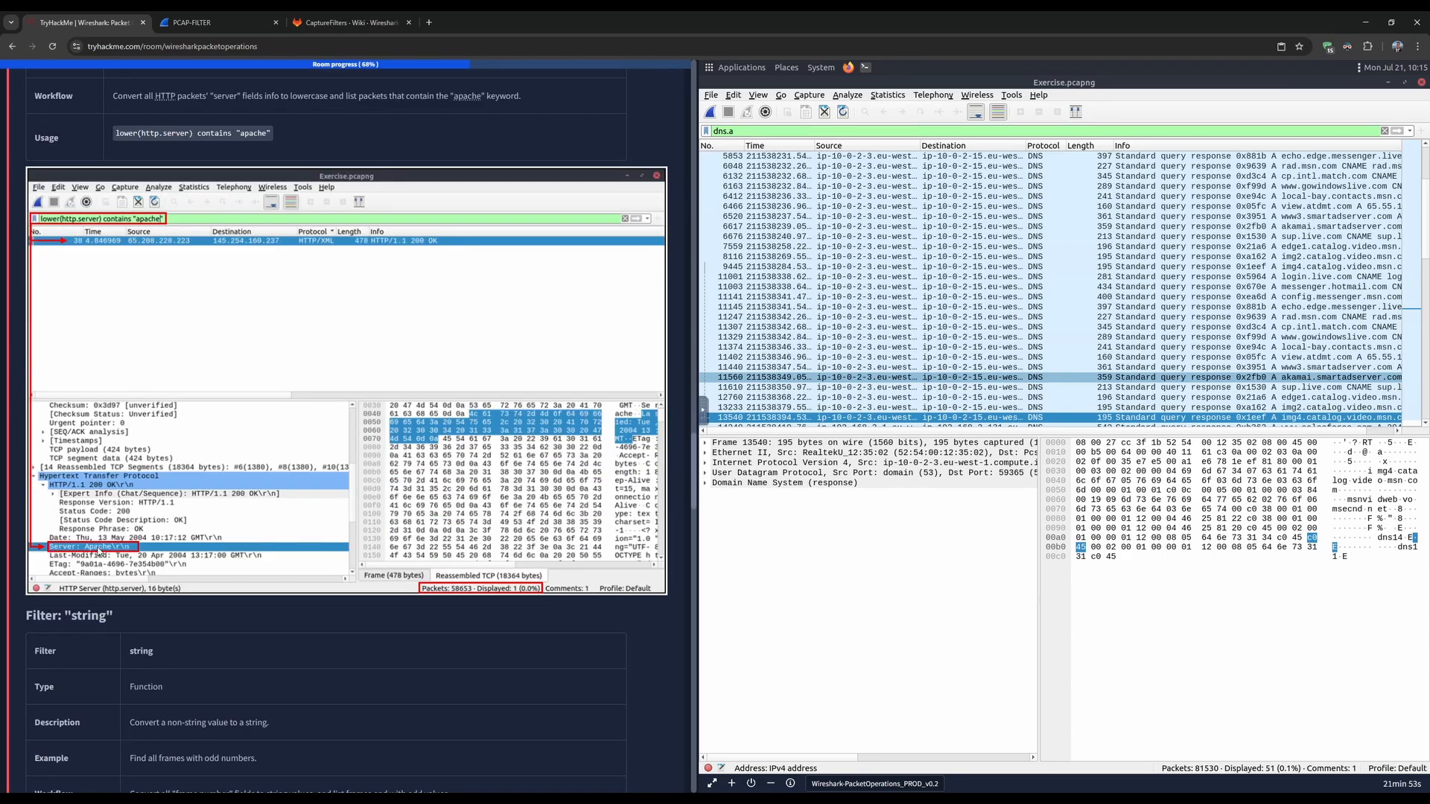
scroll(150, 385, down, 5)
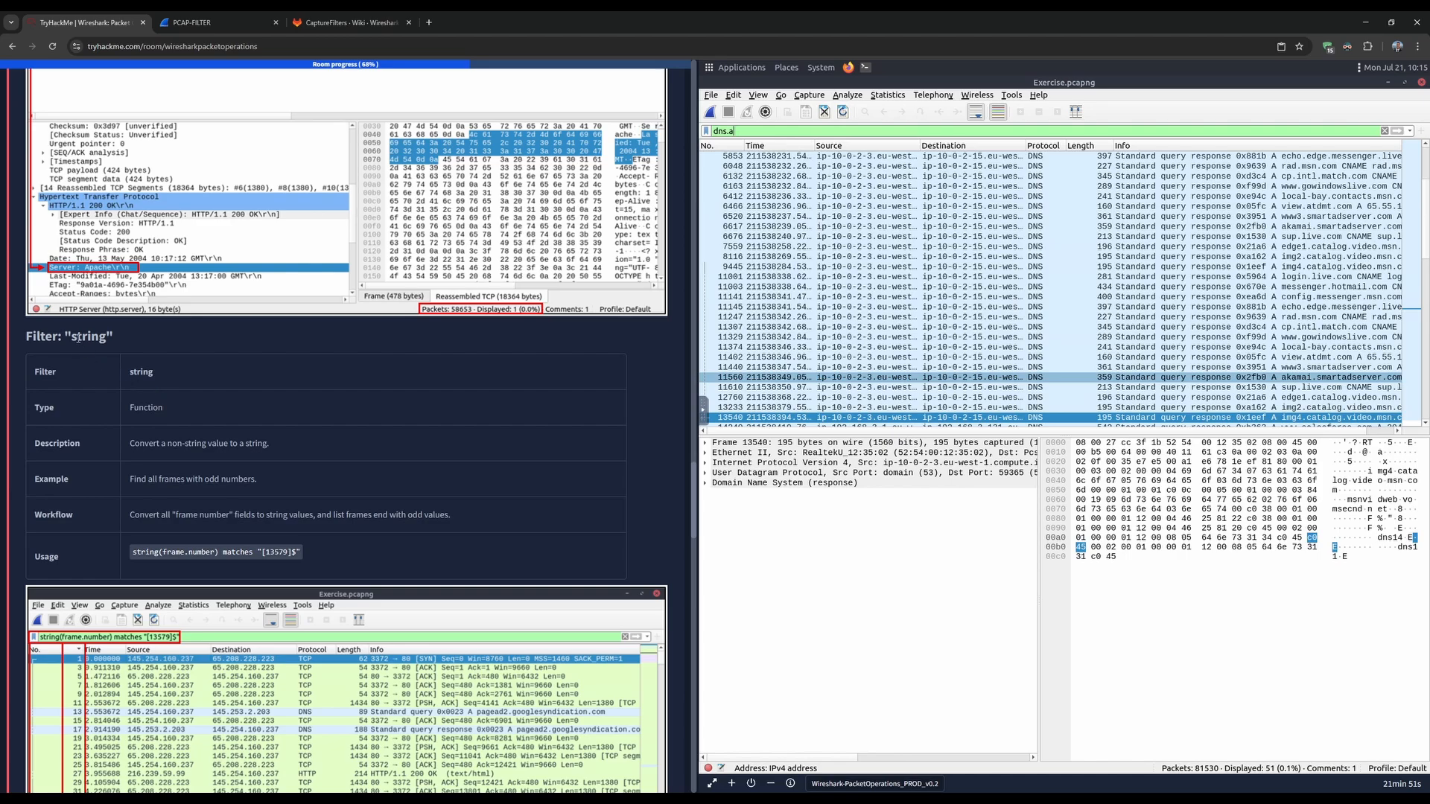
drag(73, 336, 158, 388)
click(162, 352)
scroll(162, 351, down, 1)
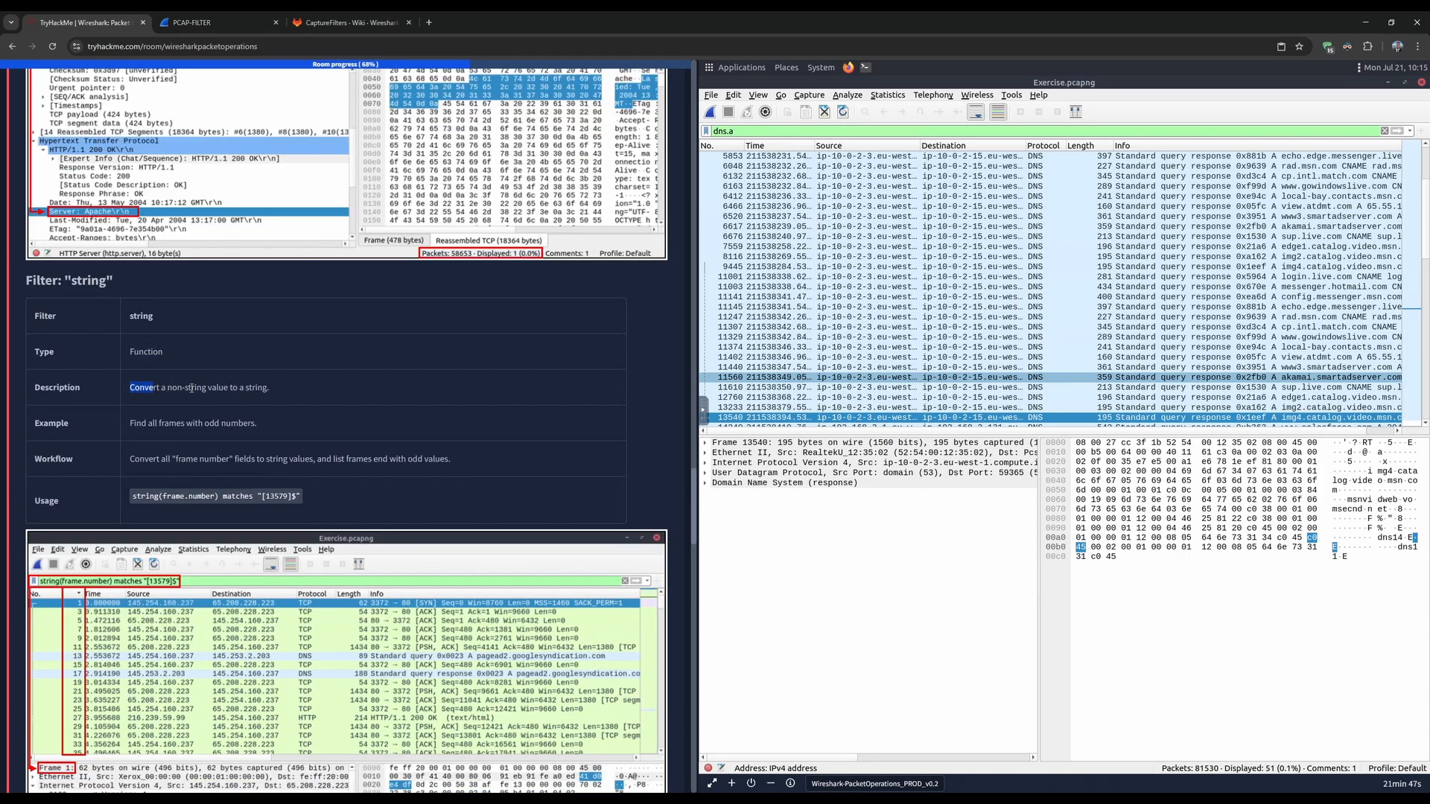
click(272, 391)
scroll(161, 362, down, 2)
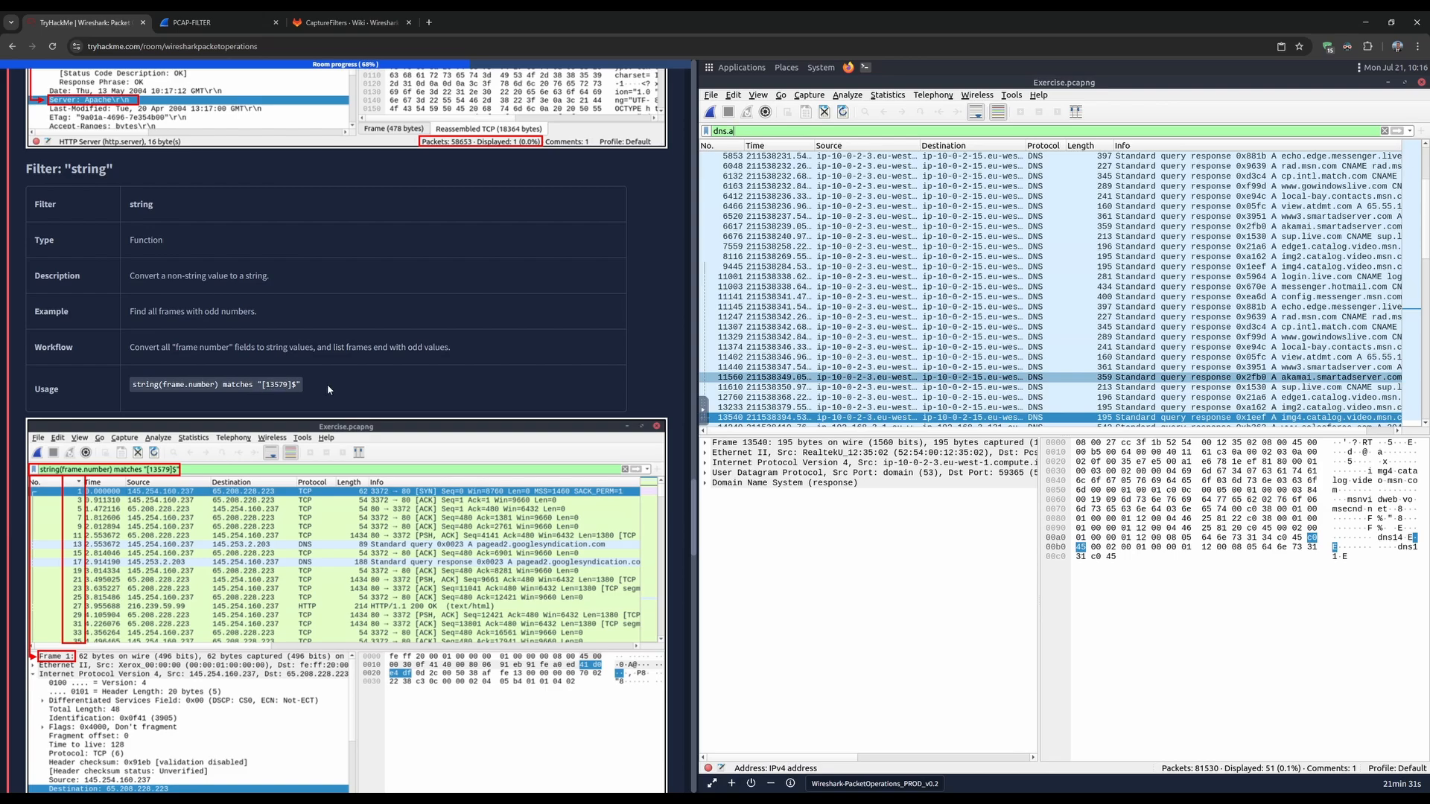
scroll(328, 388, down, 1)
scroll(328, 388, down, 1)
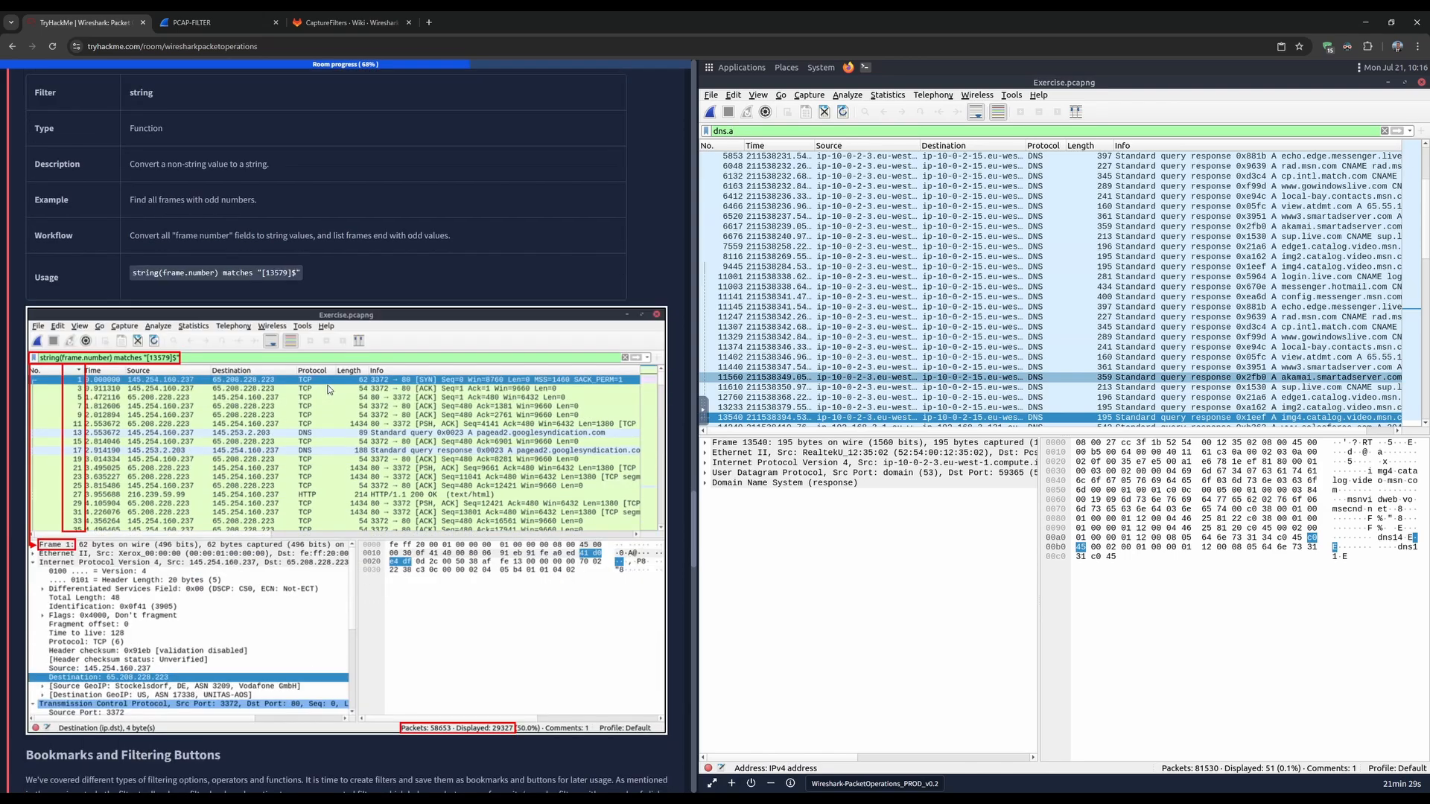
scroll(327, 388, down, 1)
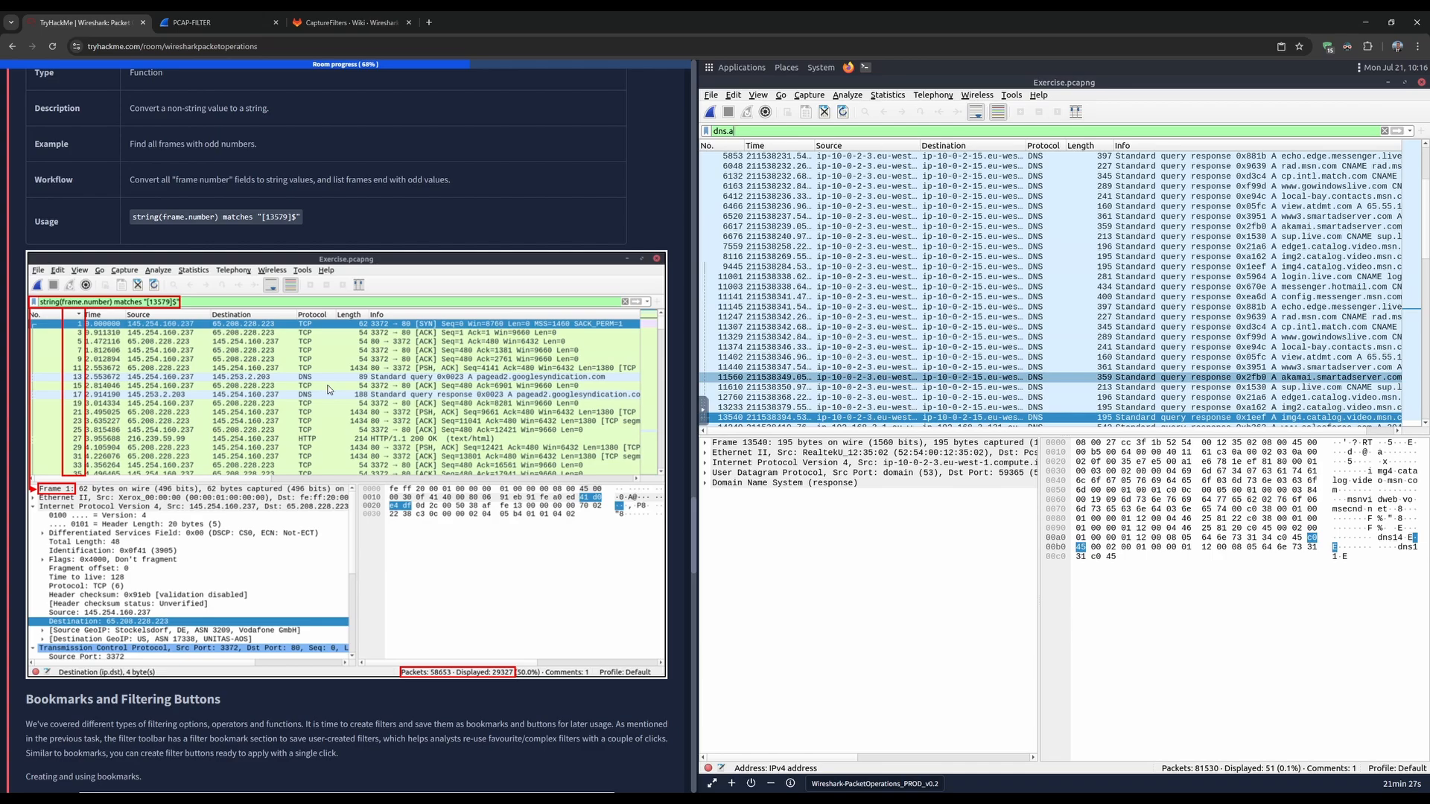
scroll(328, 388, down, 9)
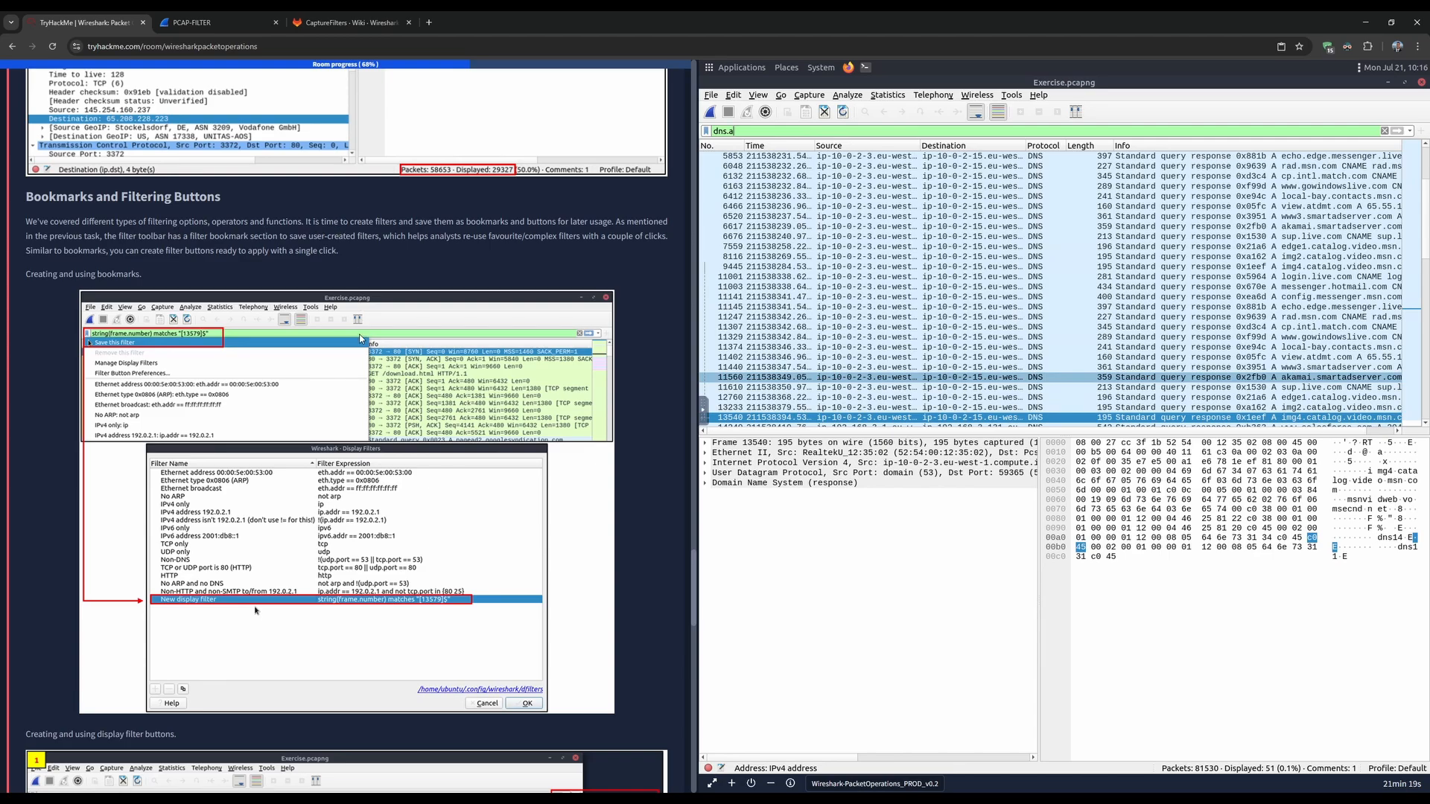
- Skim back over the Task 6 filter sections up to "contains", and on down to the task's questions
scroll(335, 395, up, 13)
scroll(216, 564, up, 2)
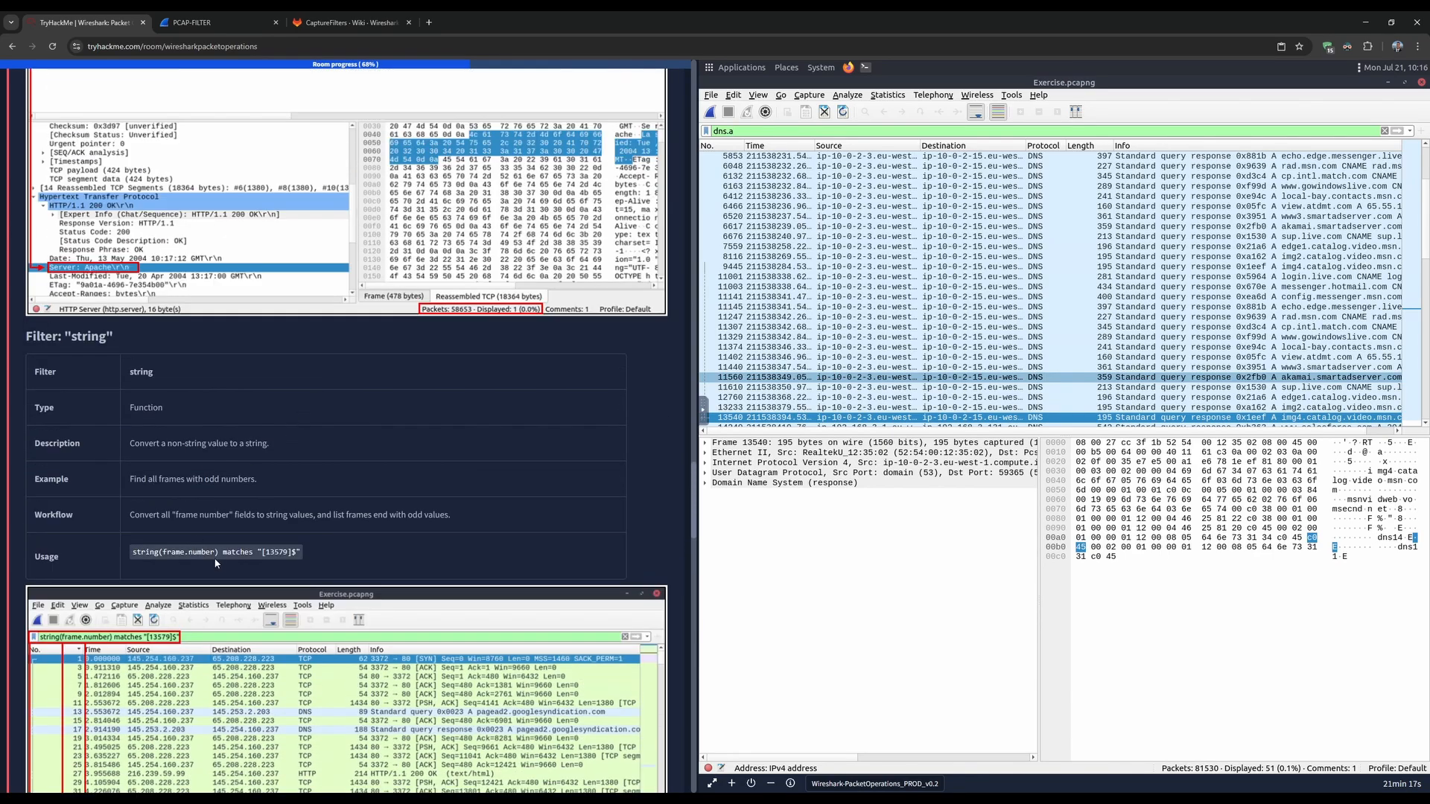
scroll(191, 548, up, 12)
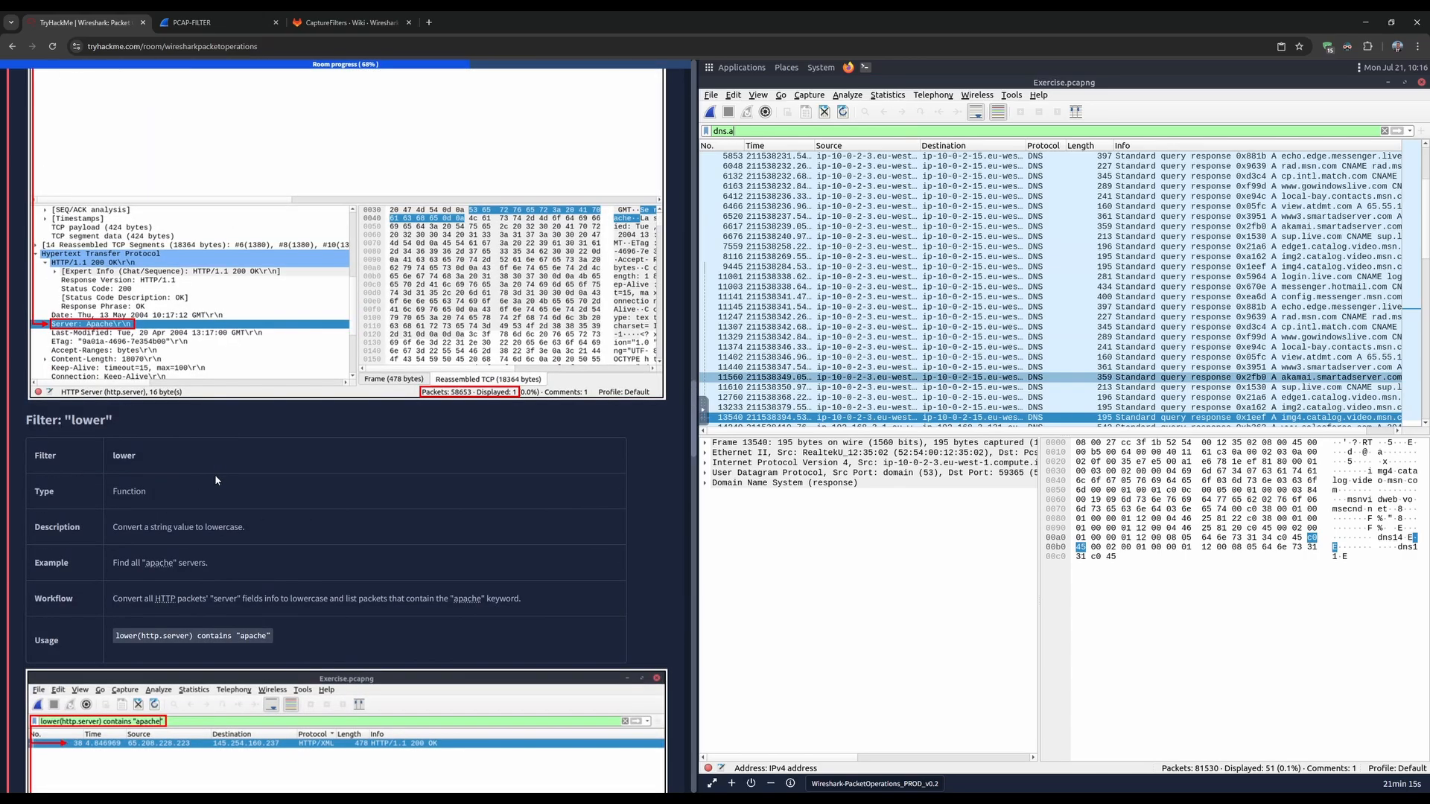
scroll(132, 606, up, 20)
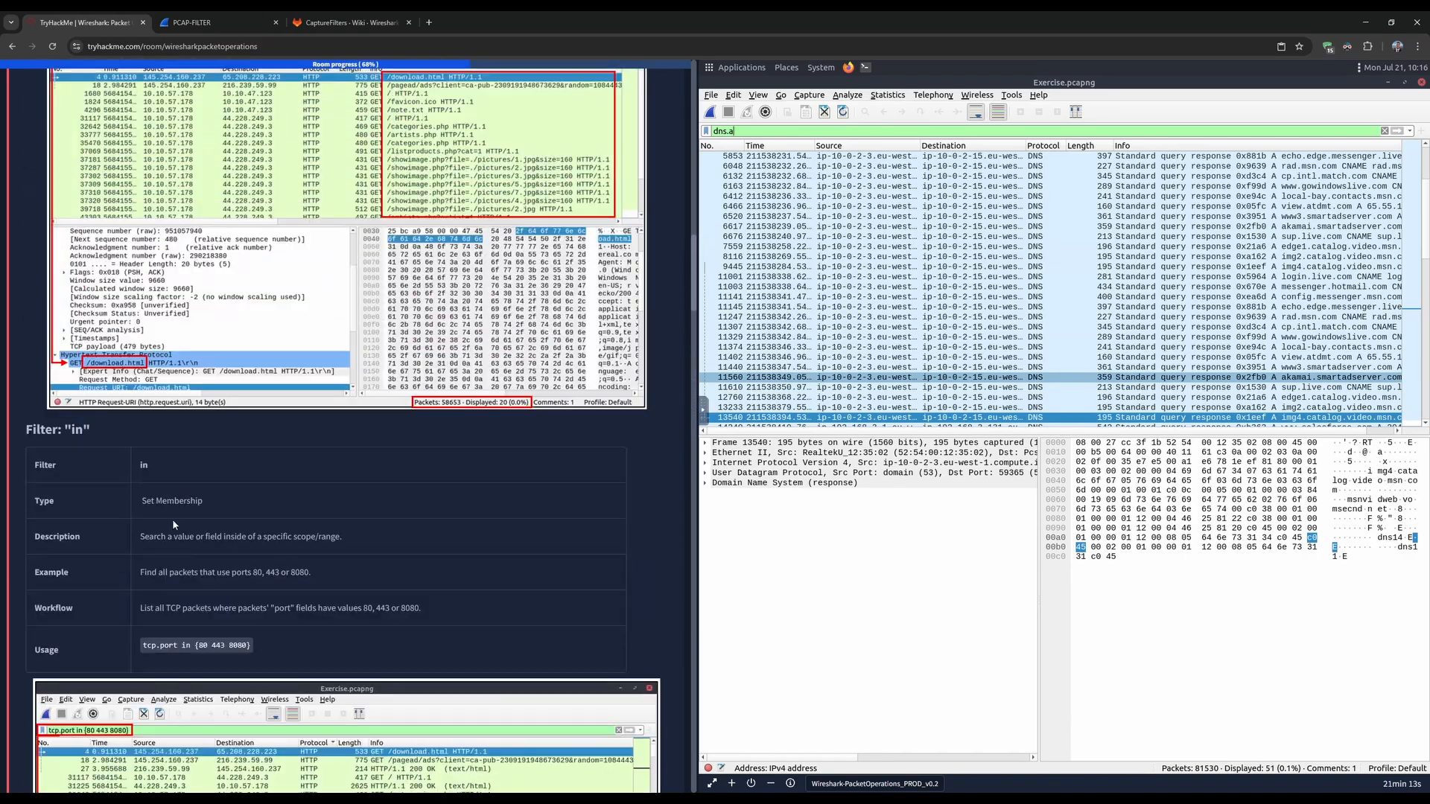
scroll(174, 521, up, 14)
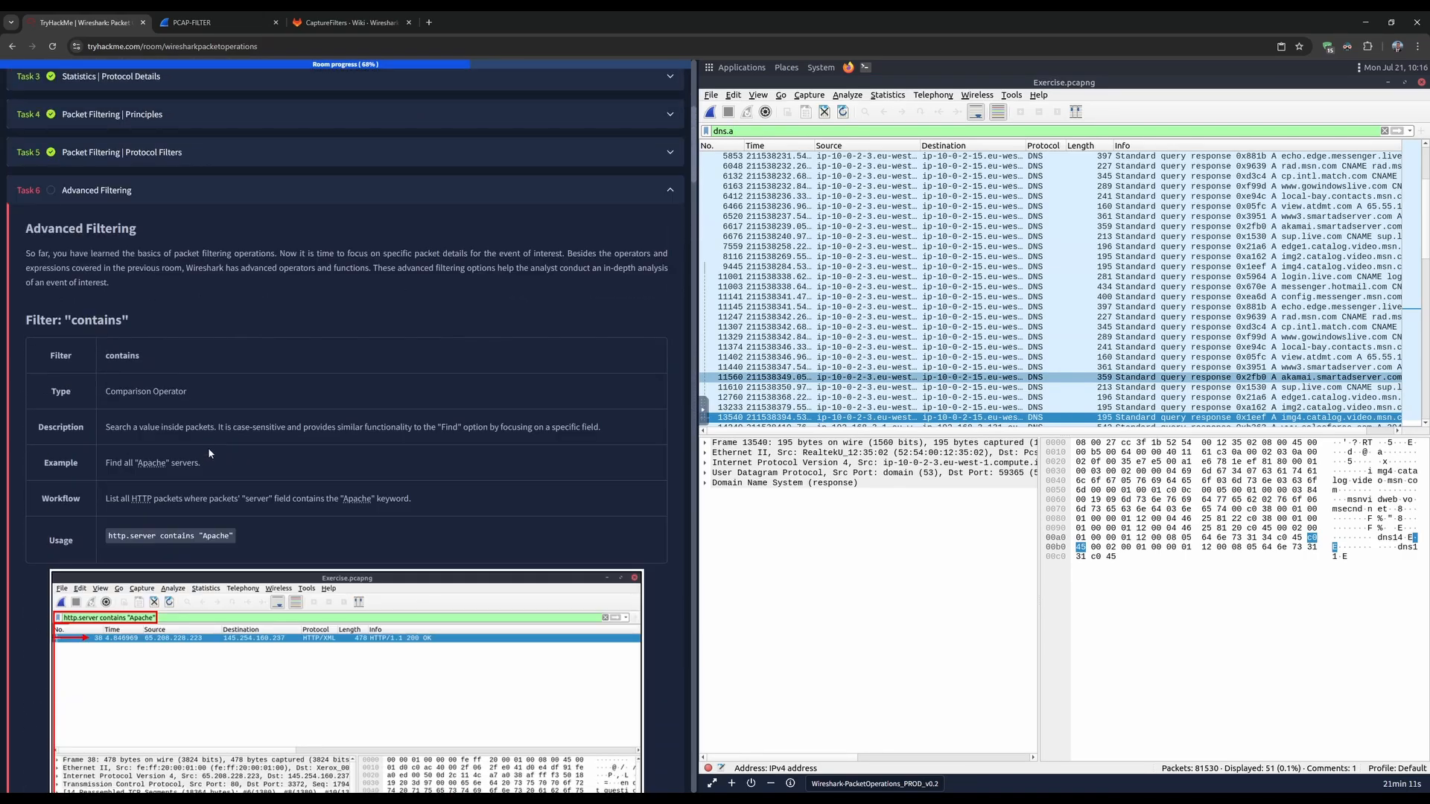
scroll(235, 435, up, 8)
scroll(312, 430, down, 20)
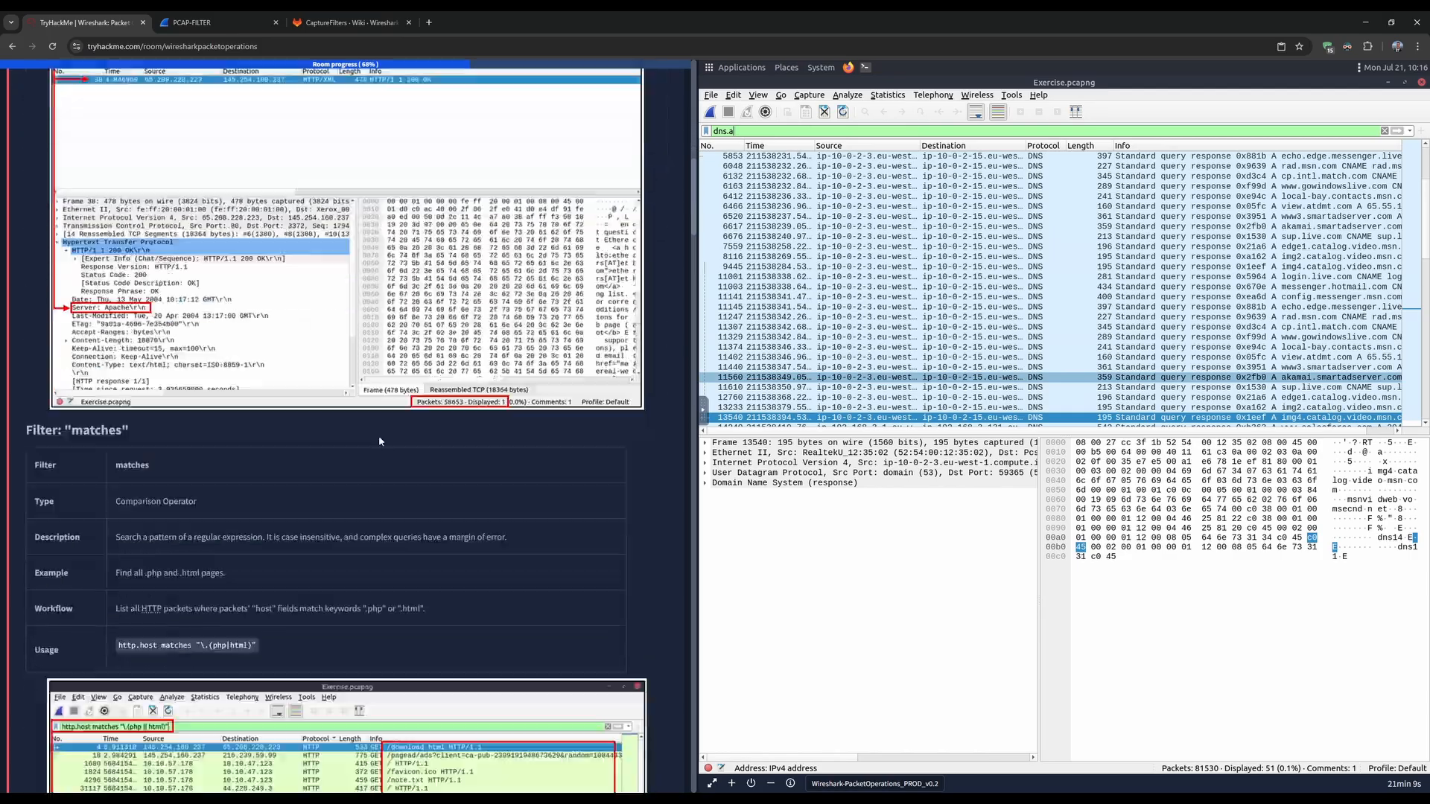
scroll(286, 417, down, 20)
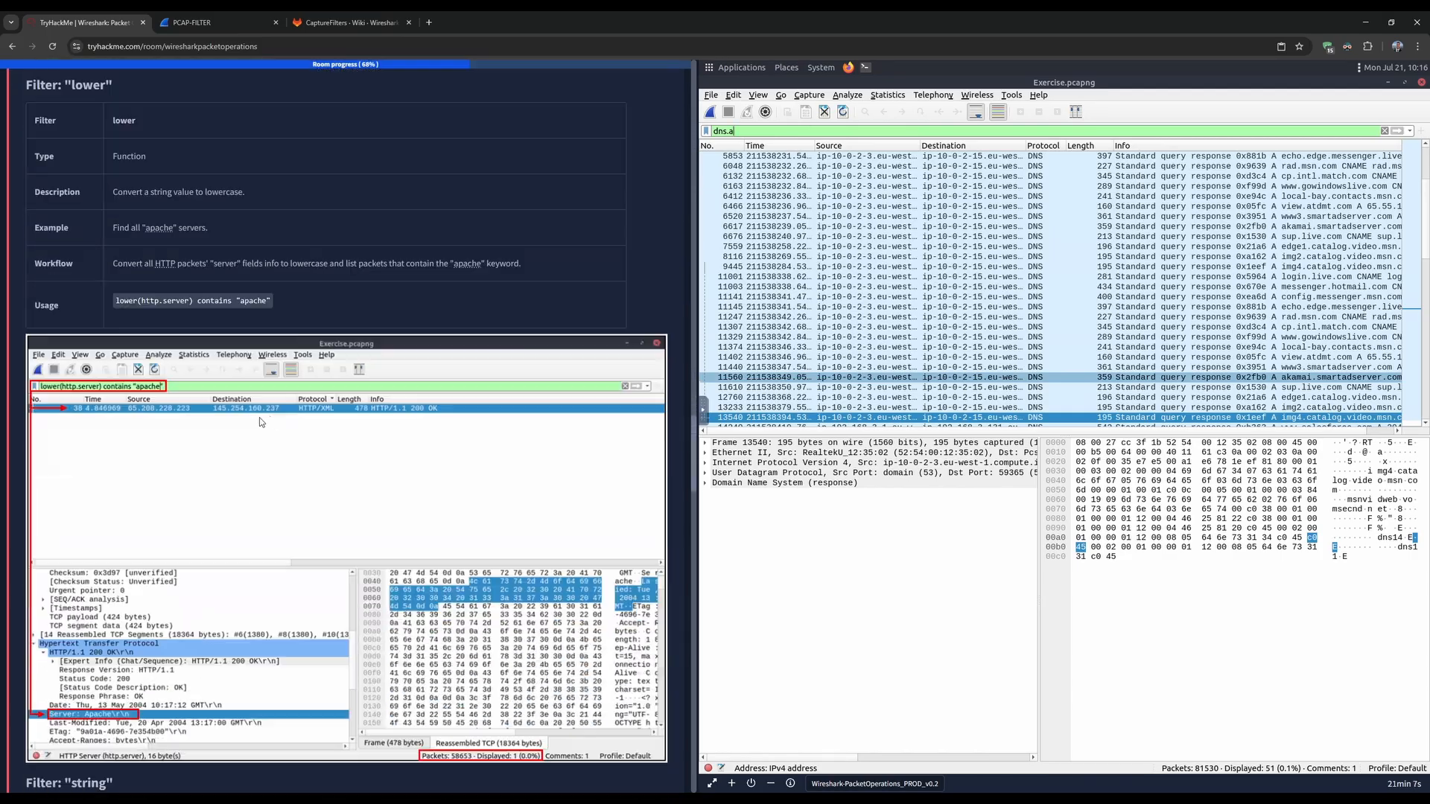
scroll(121, 599, down, 20)
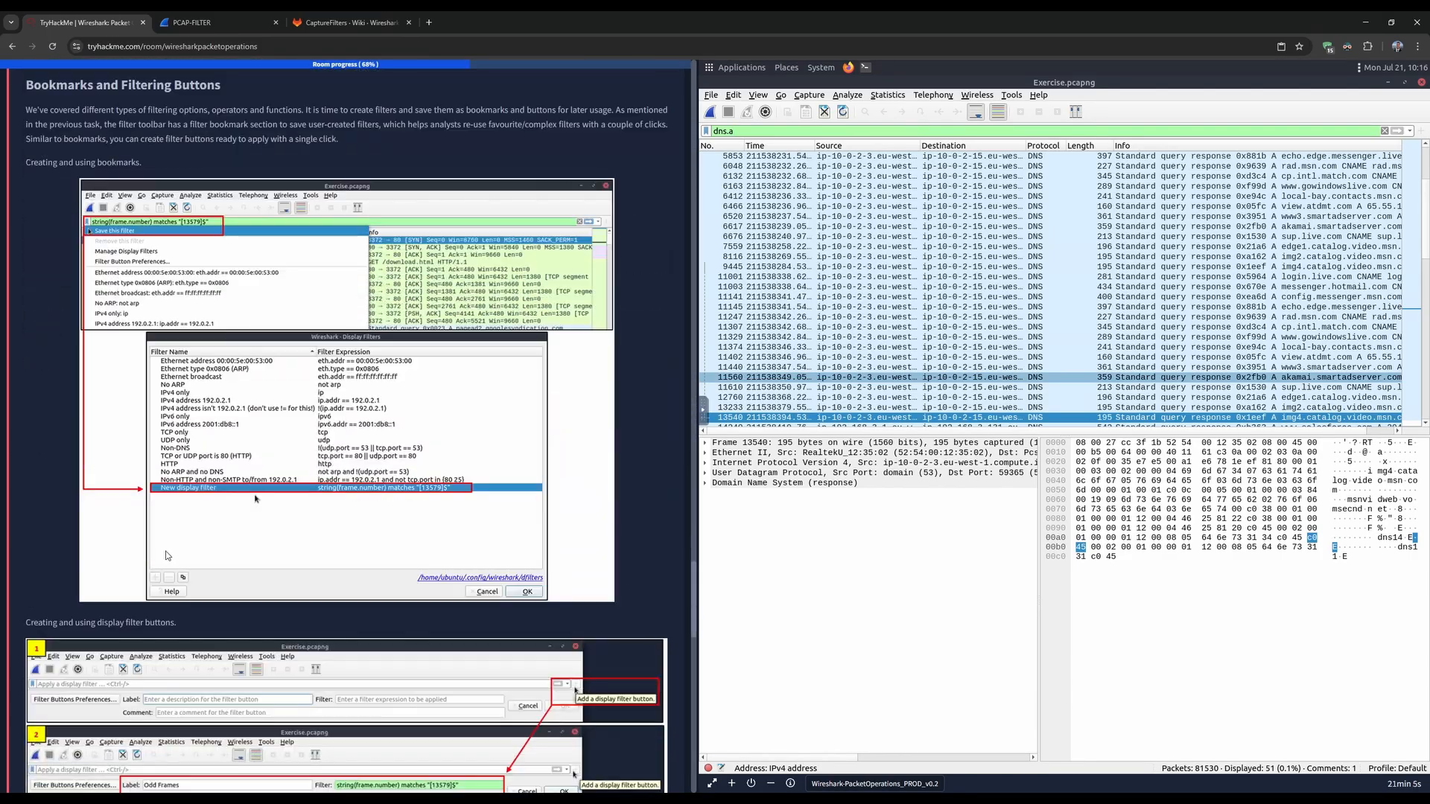
scroll(164, 556, down, 15)
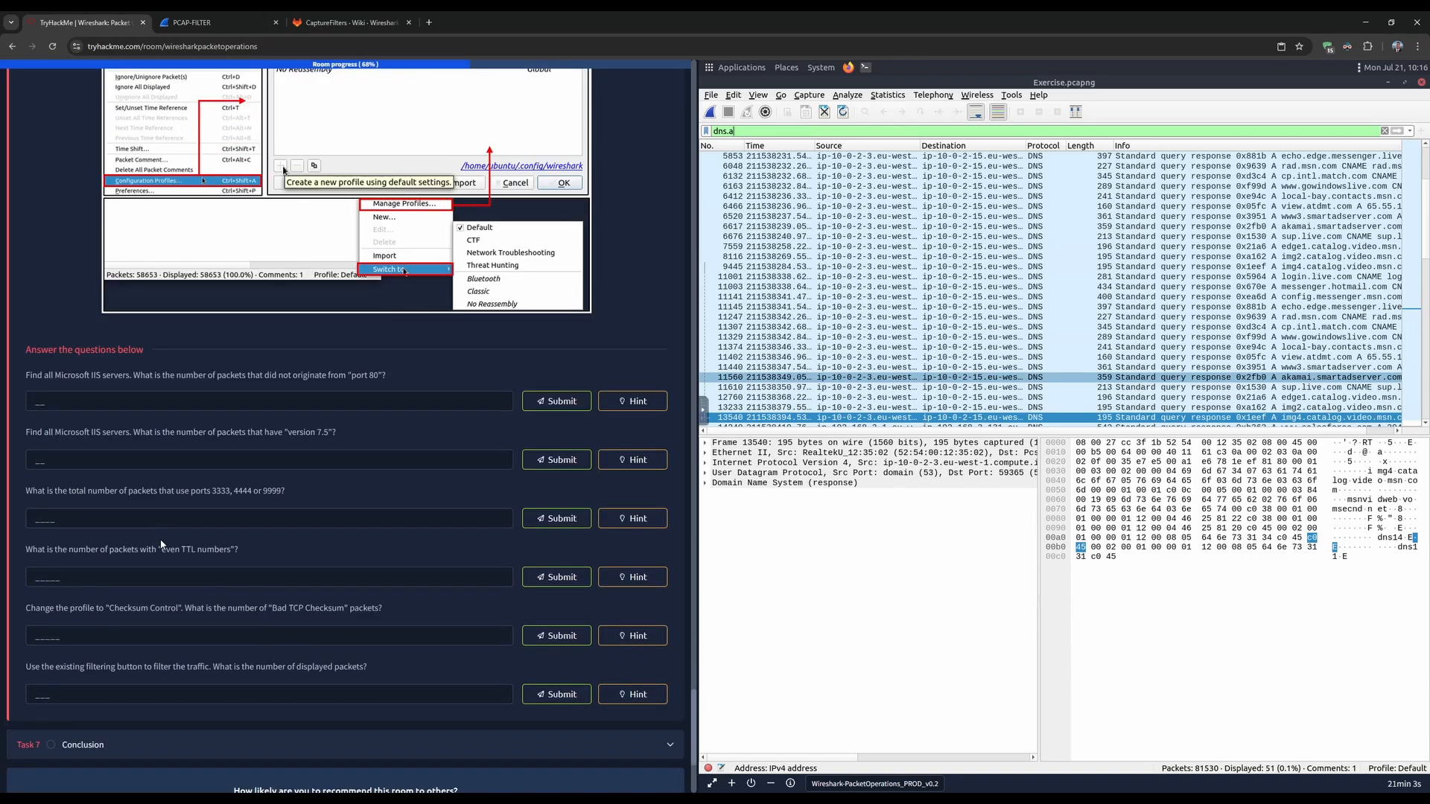
- Re-examine the "string" filter's usage expression string(frame.number) matches "[13579]$" against its sample capture
scroll(162, 533, up, 15)
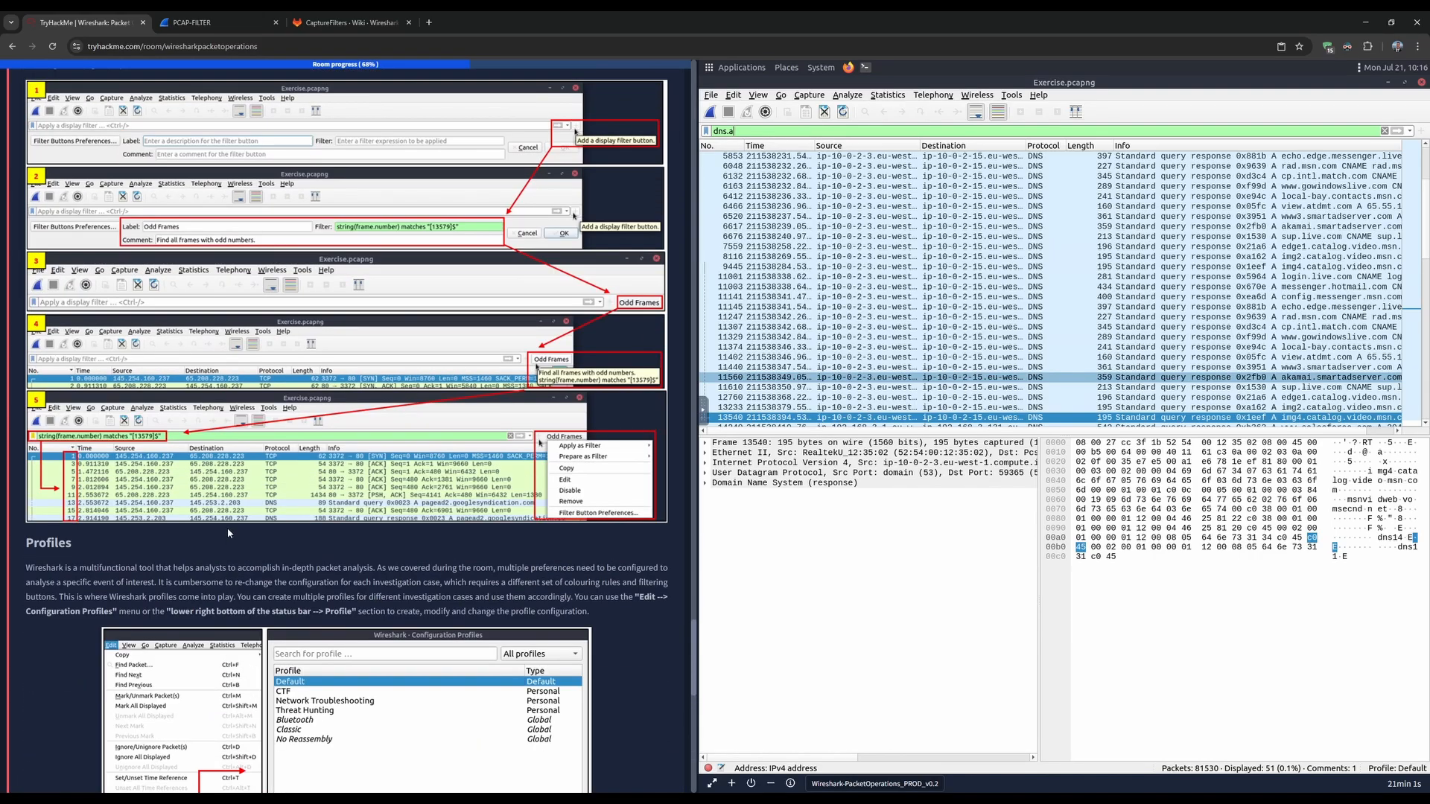
scroll(225, 529, up, 10)
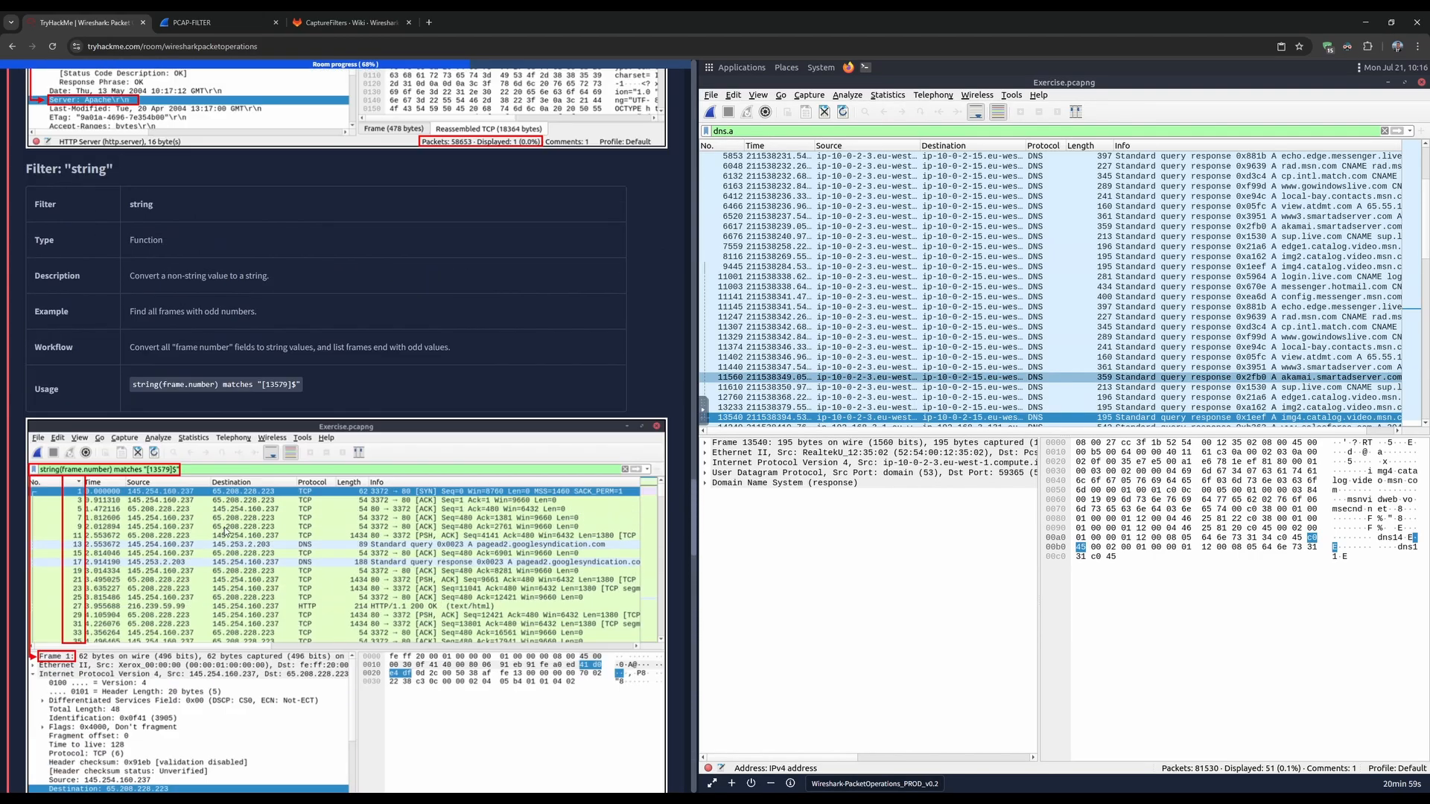
scroll(225, 531, down, 10)
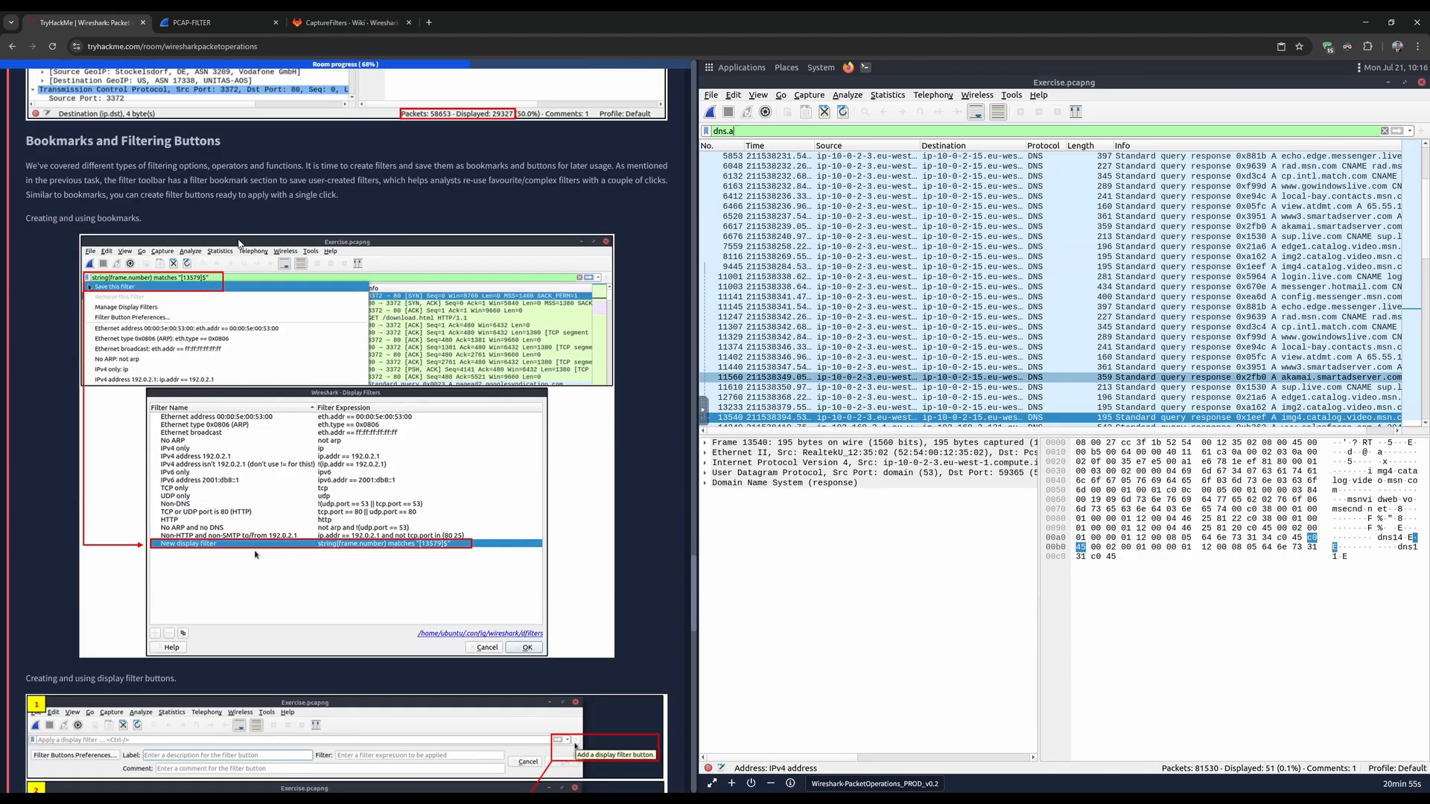
scroll(189, 383, up, 5)
scroll(189, 384, up, 4)
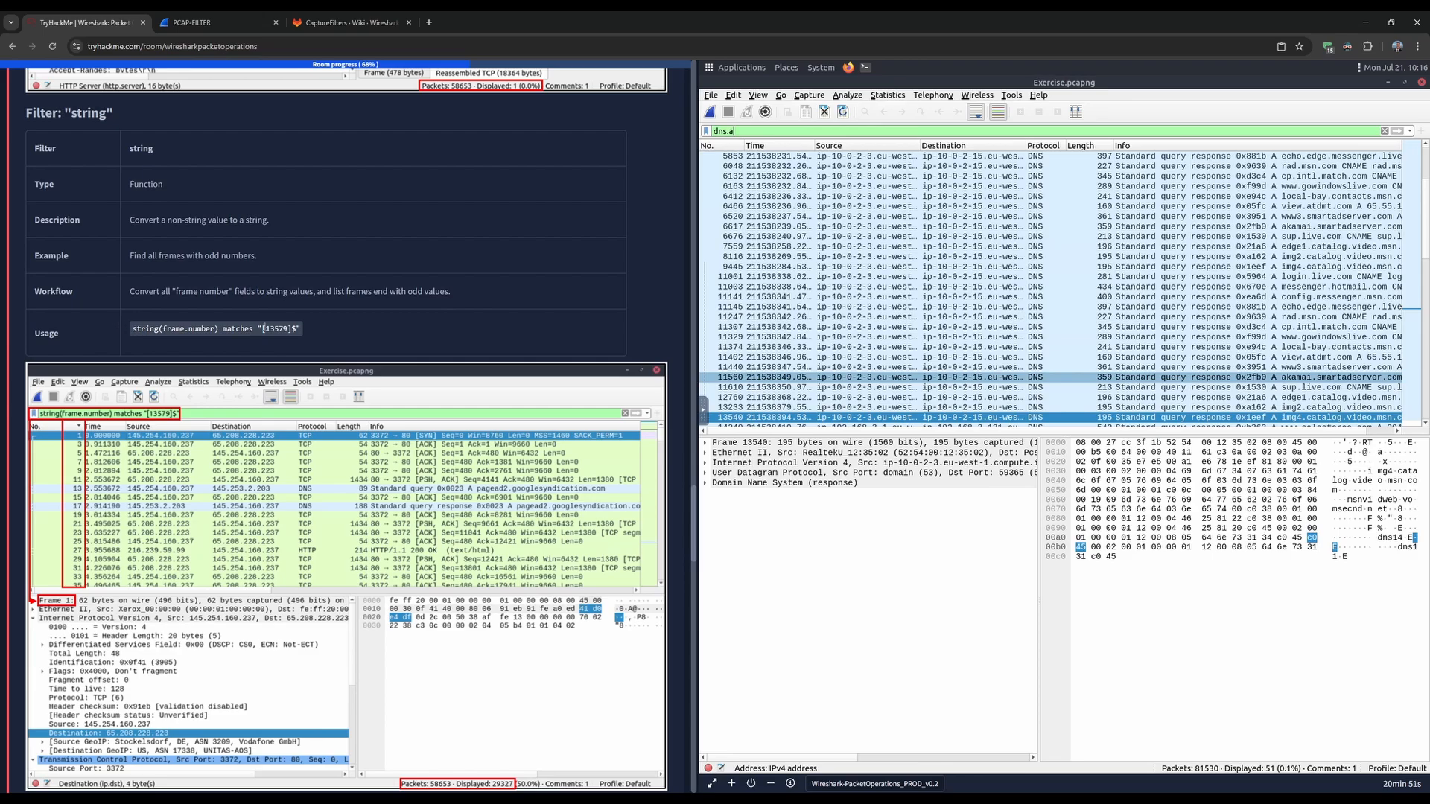
scroll(344, 341, down, 3)
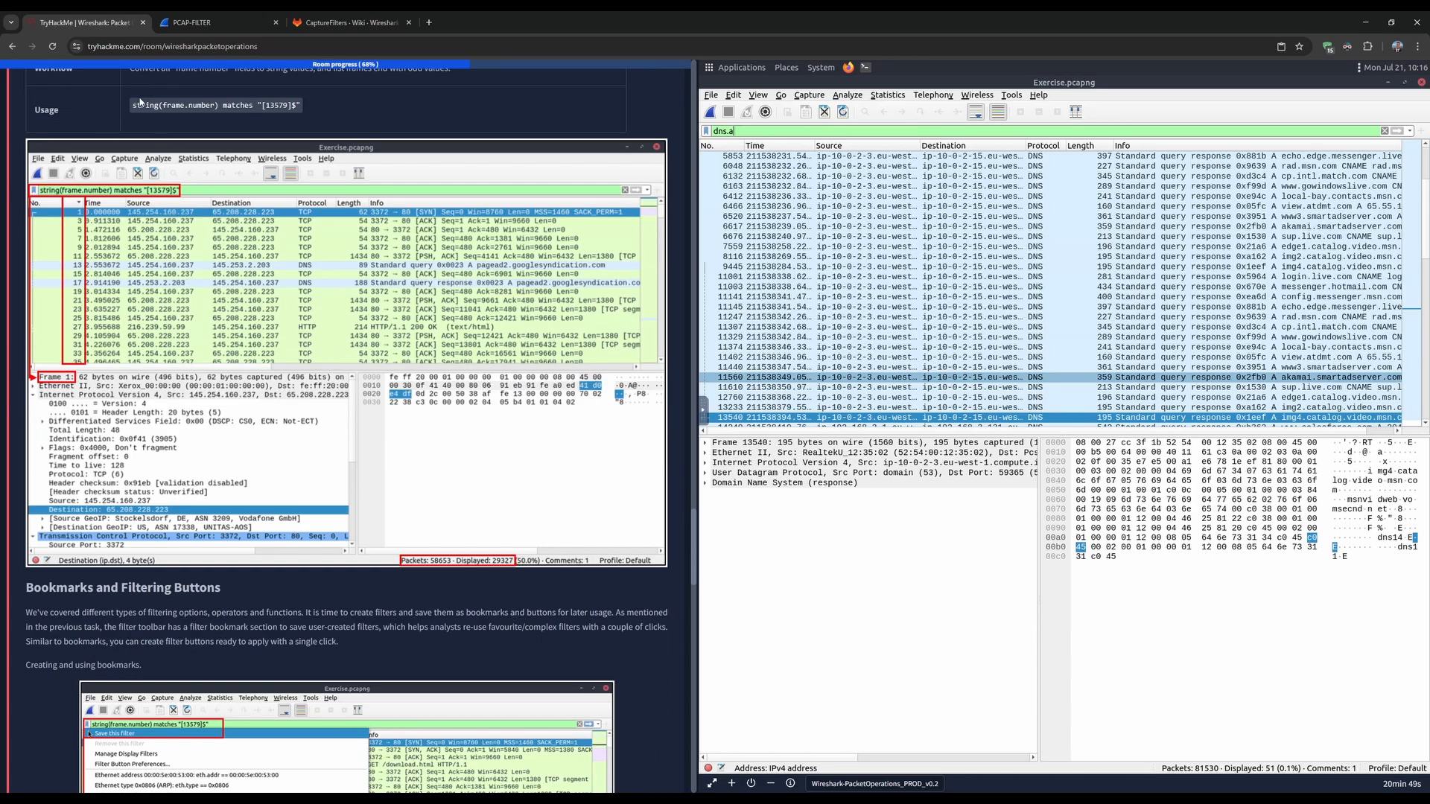
scroll(303, 341, up, 3)
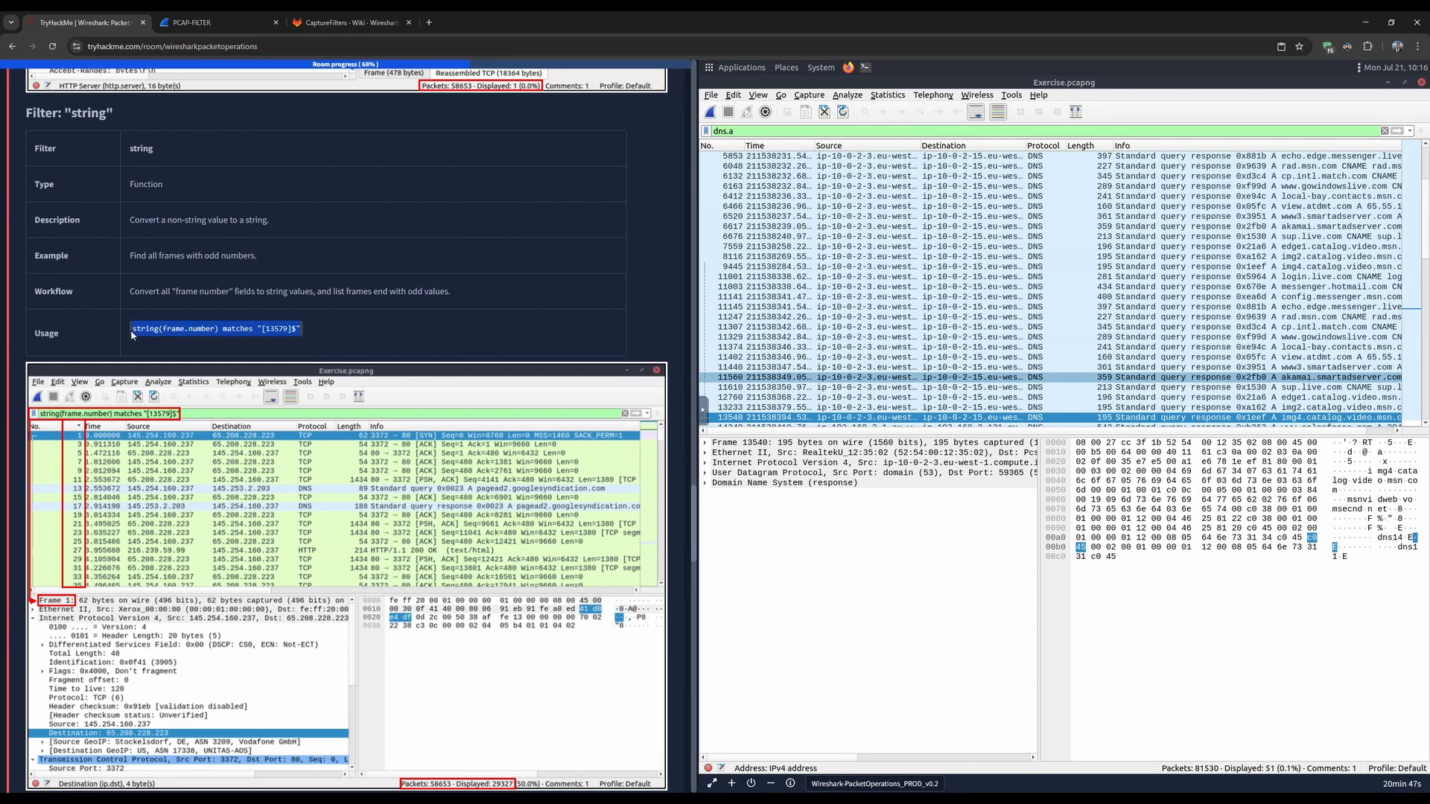
drag(290, 329, 127, 329)
click(302, 329)
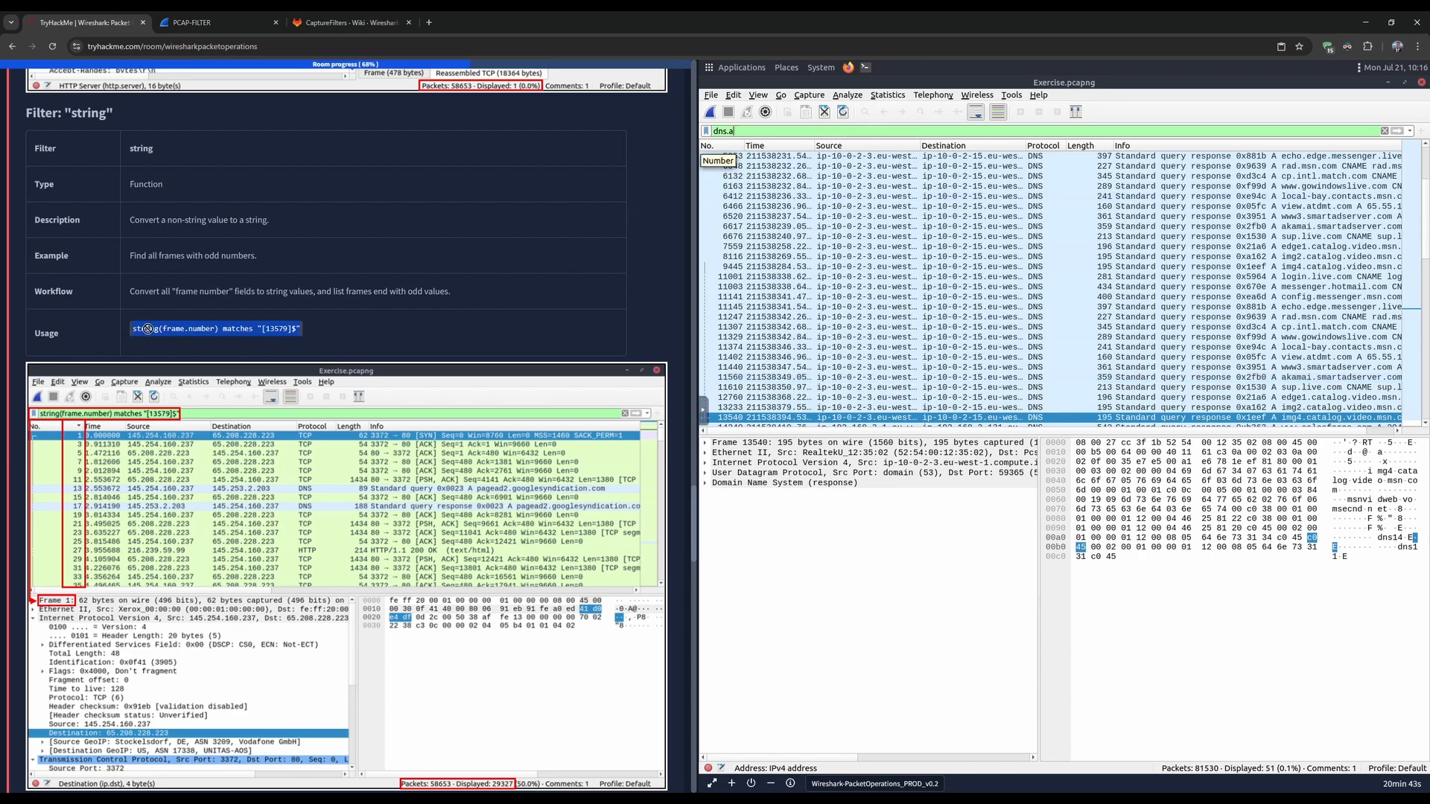
click(301, 332)
scroll(309, 337, down, 2)
scroll(308, 337, down, 2)
scroll(298, 328, up, 4)
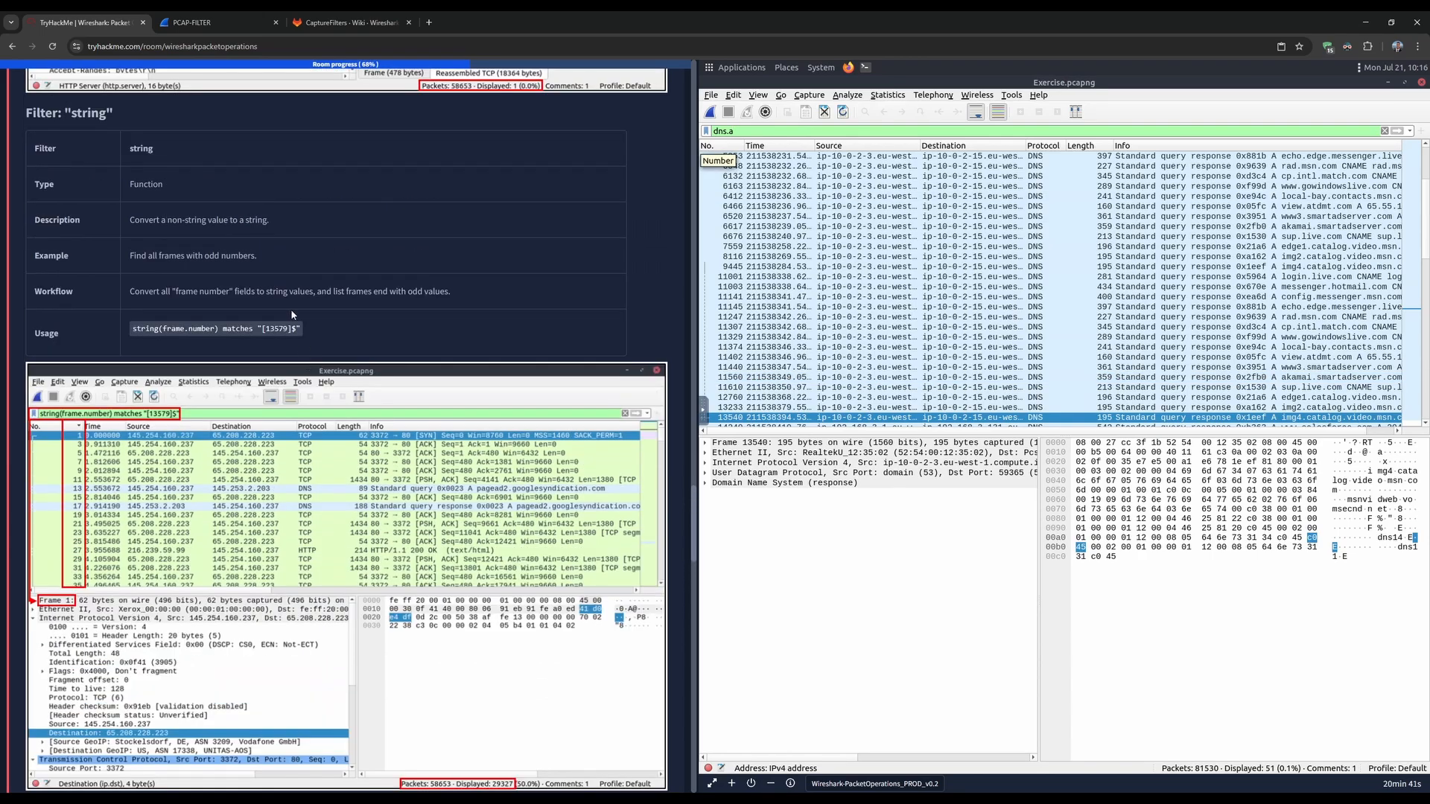
drag(139, 328, 135, 328)
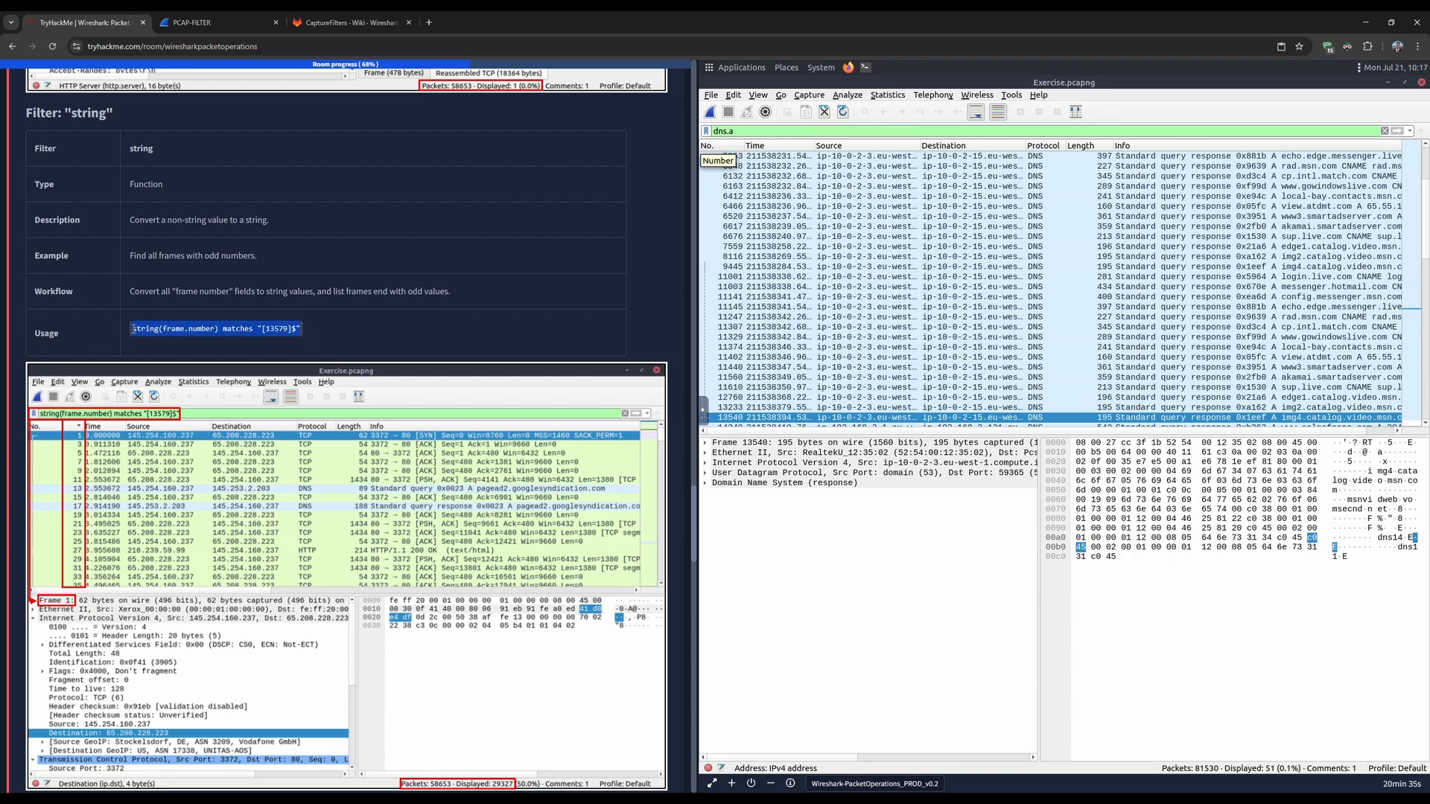
- Read the Bookmarks and Filtering Buttons introduction and the example of creating and using bookmarks
scroll(319, 337, down, 10)
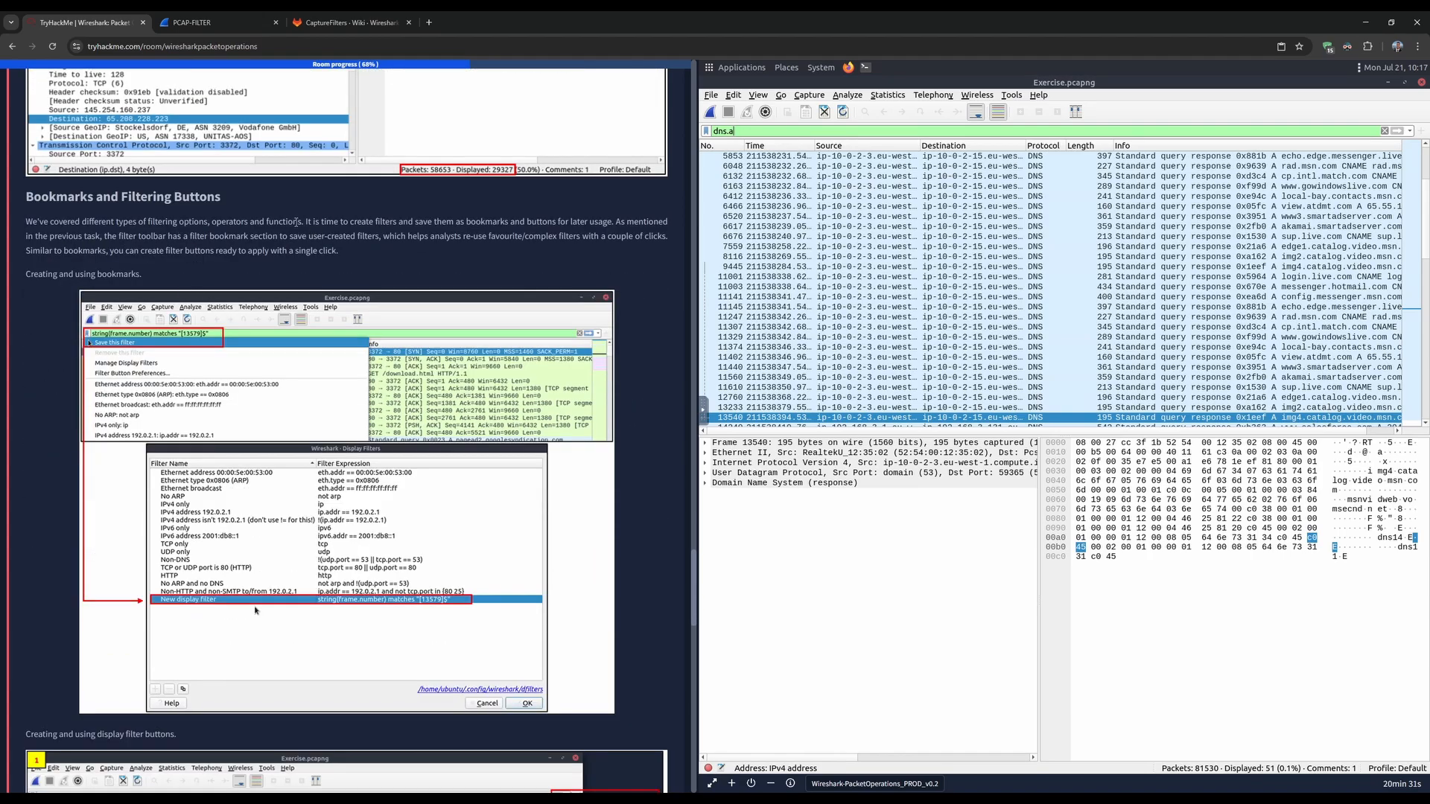
drag(528, 221, 650, 222)
drag(29, 236, 383, 236)
drag(383, 236, 463, 237)
click(481, 261)
scroll(194, 283, down, 2)
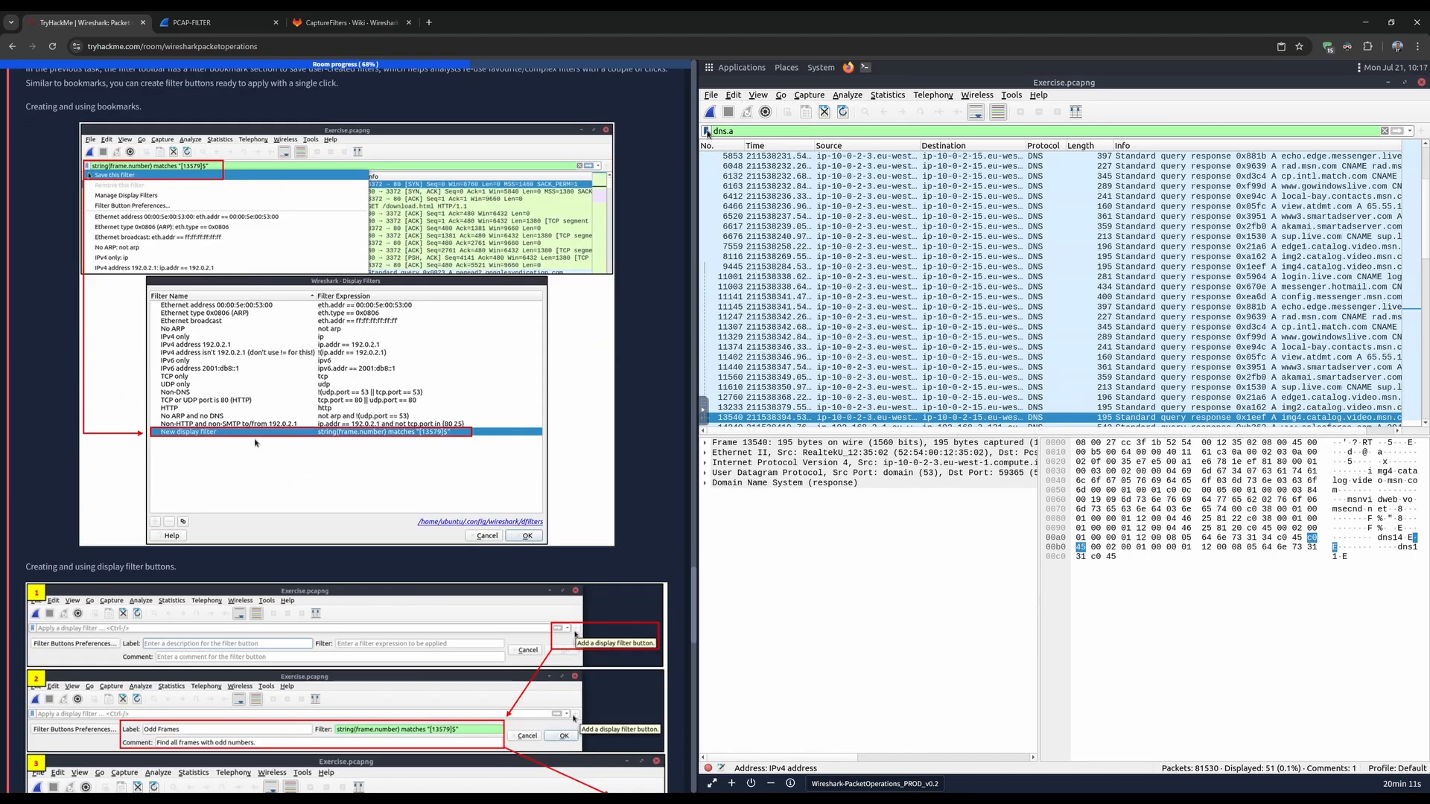
- Clear the dns.a text from Wireshark's display filter and look over the list of saved filter bookmarks
click(707, 132)
click(750, 132)
drag(750, 133, 716, 132)
key(BackSpace)
key(BackSpace)
click(707, 132)
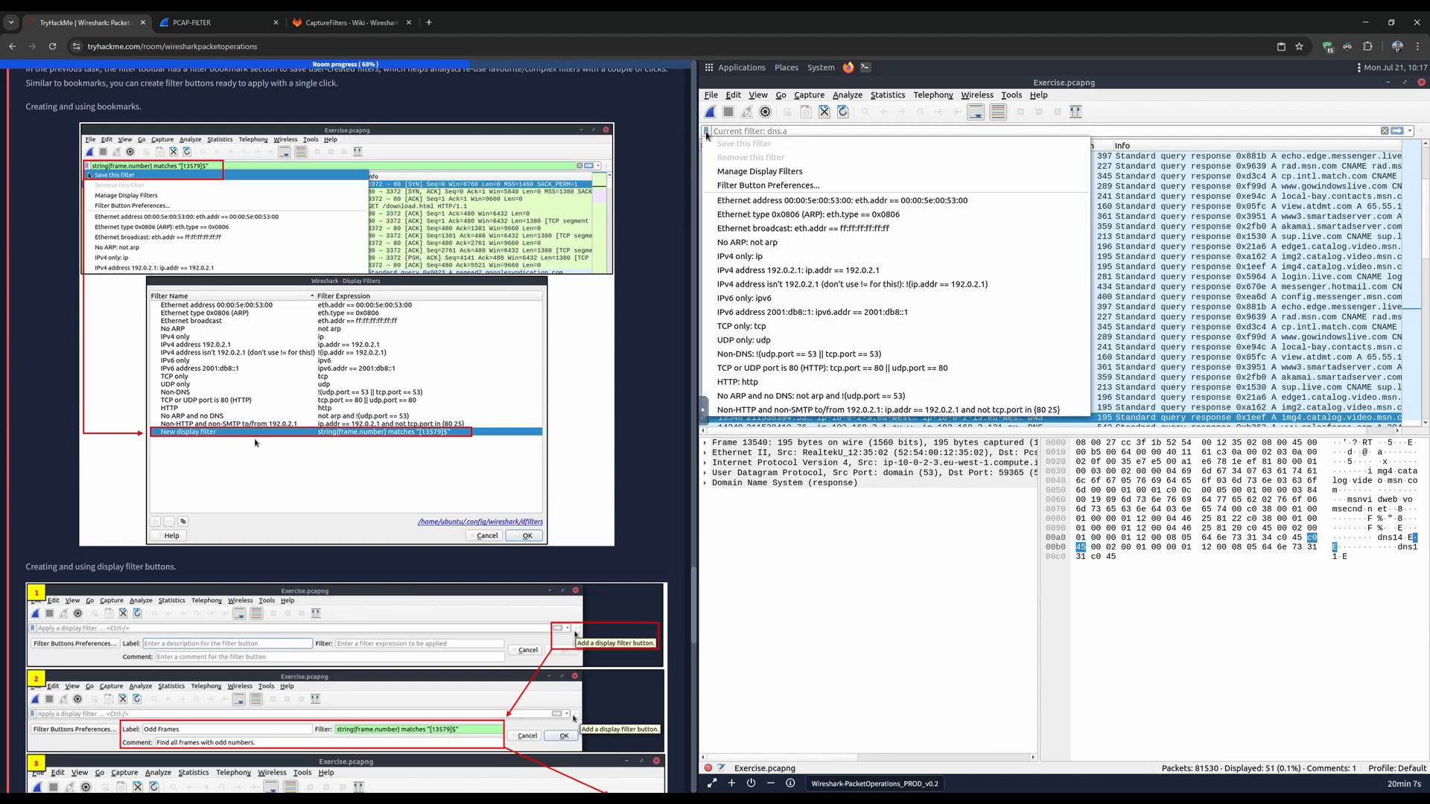
click(756, 132)
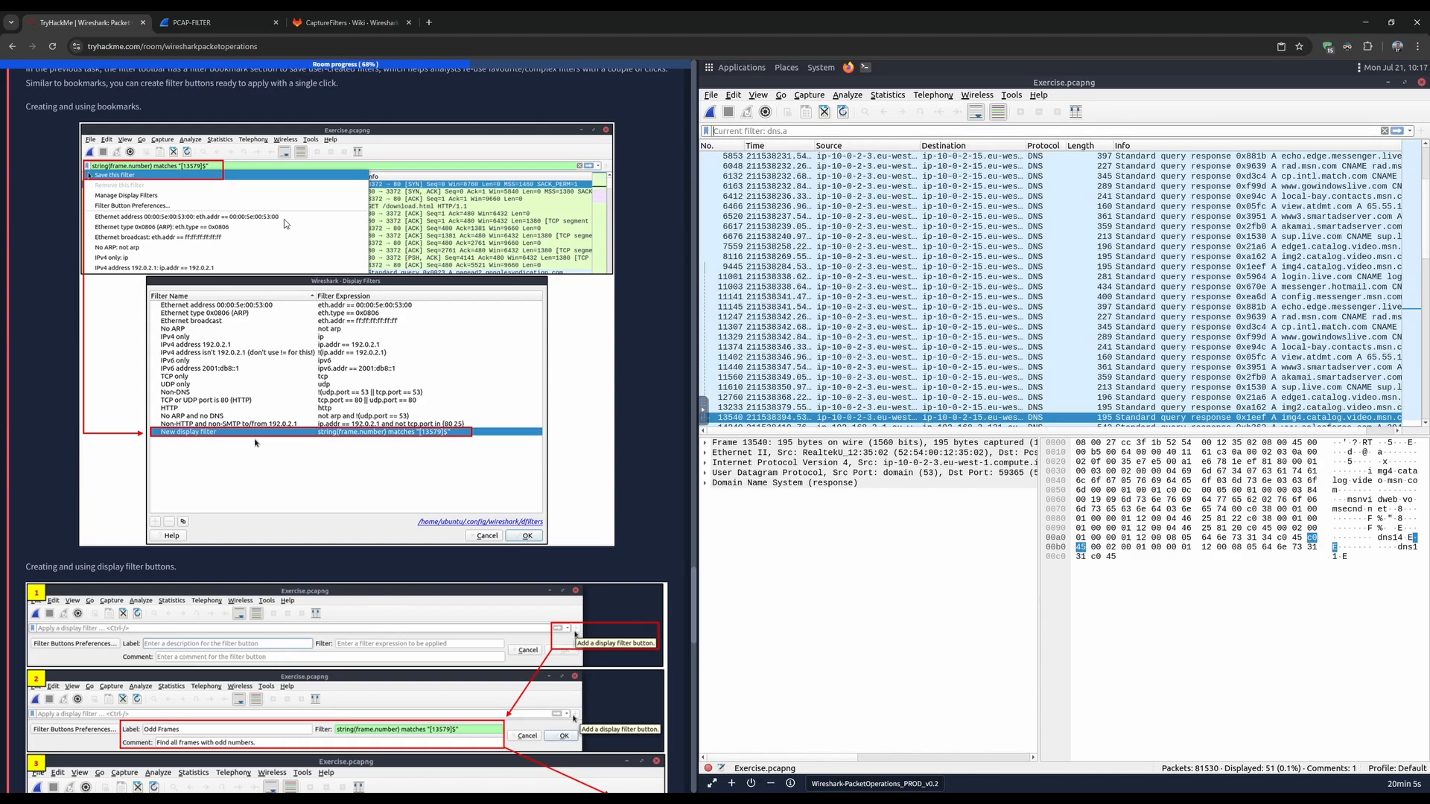
- Study the example of creating the "Odd Frames" display filter button and view Wireshark's list of recently used filters
scroll(54, 295, down, 4)
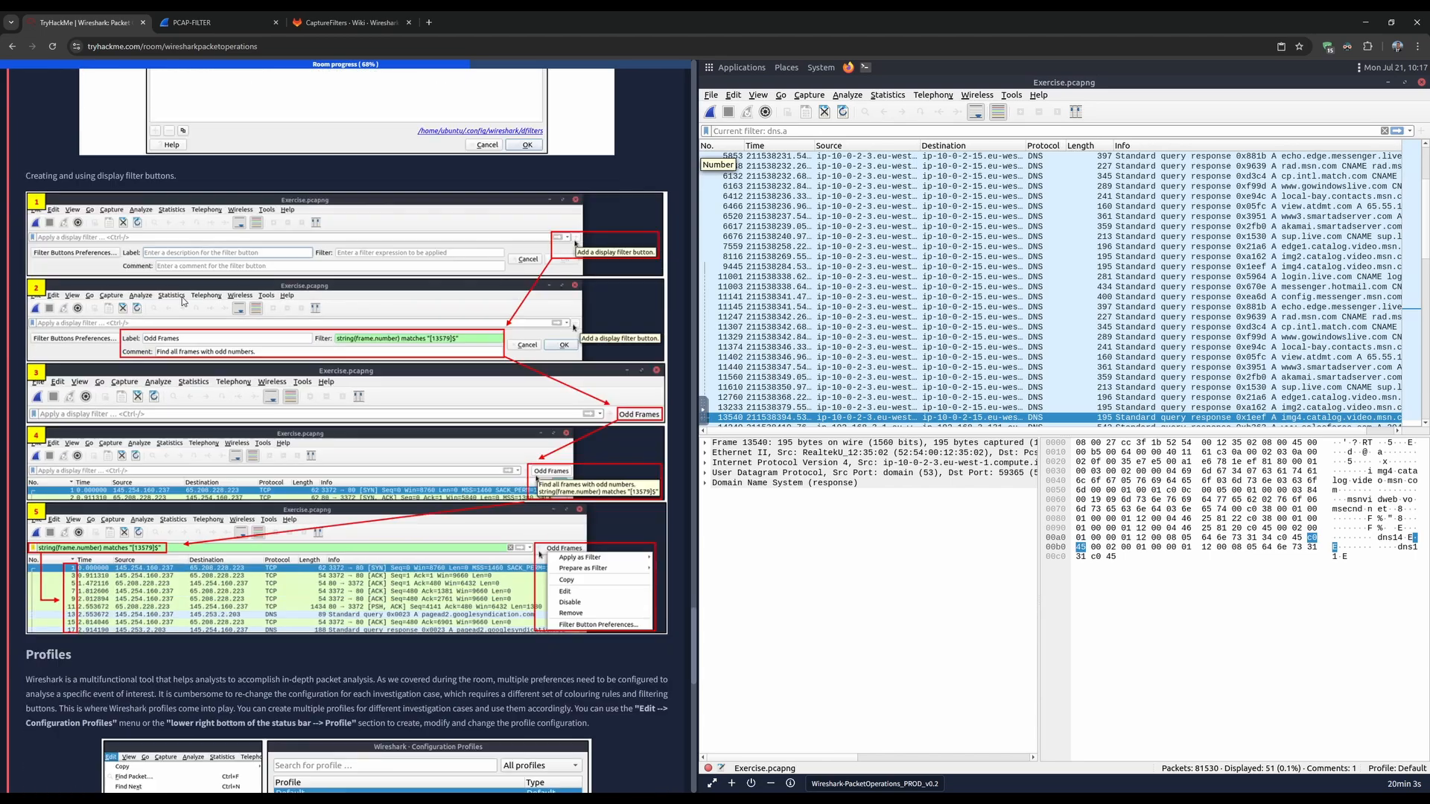
scroll(185, 302, down, 1)
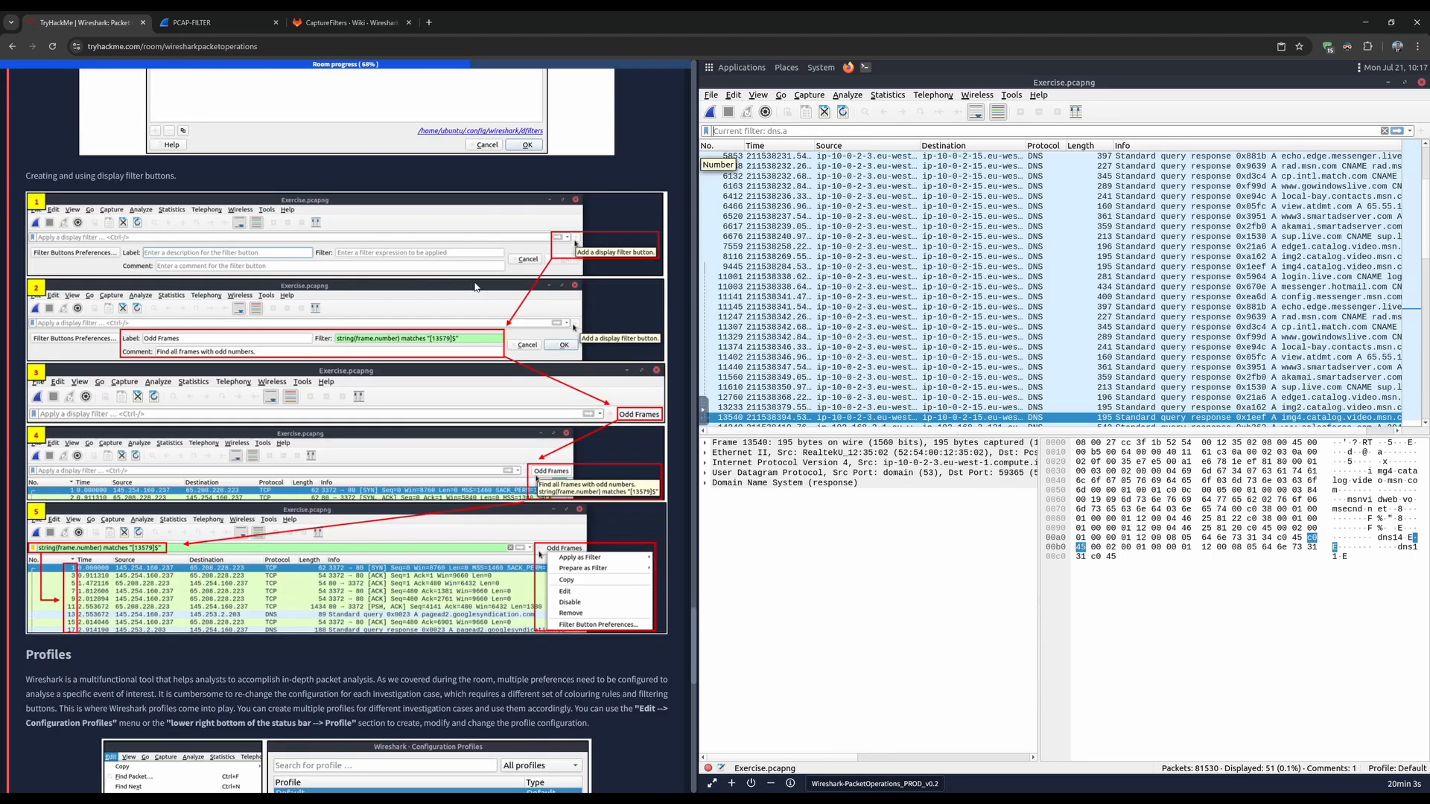
click(1409, 135)
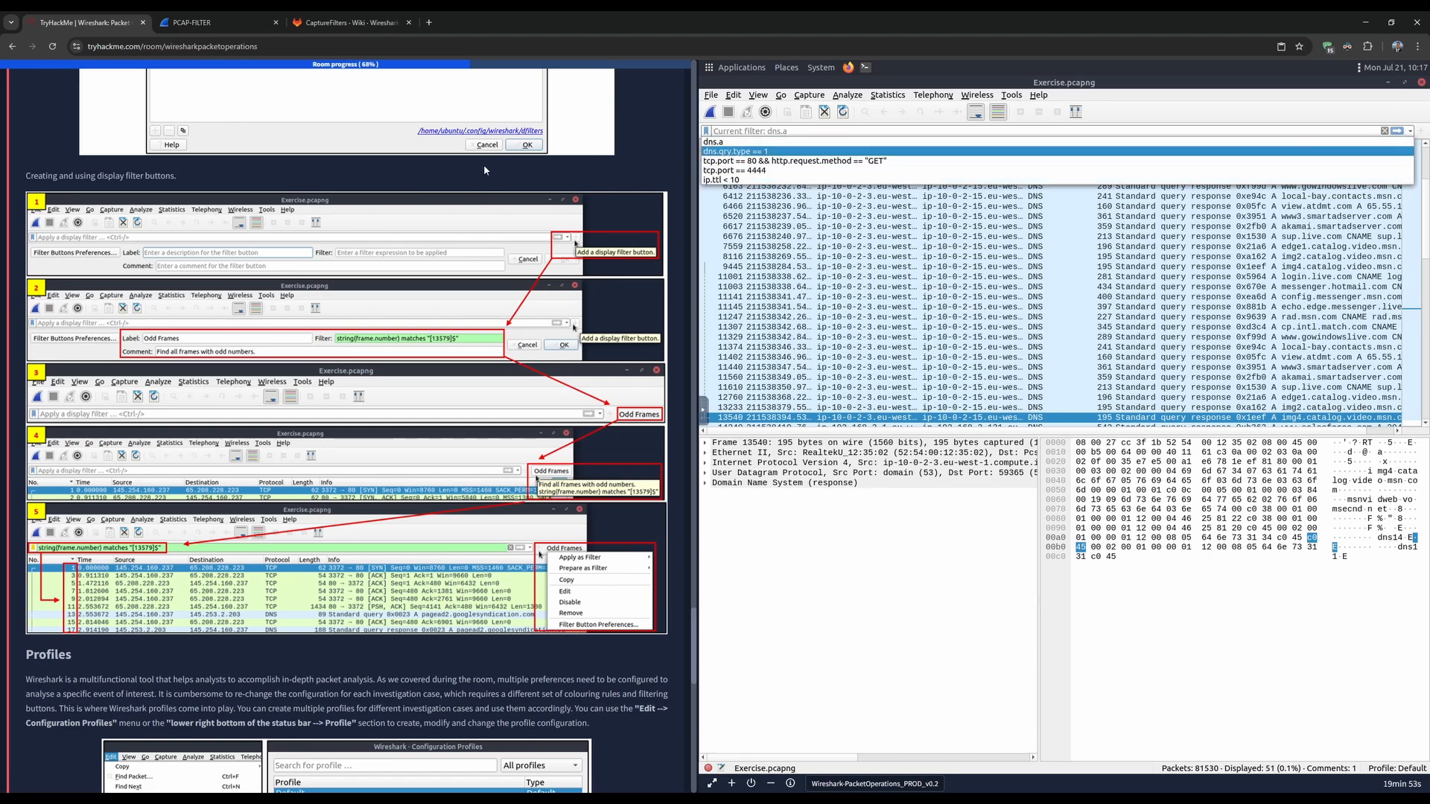
scroll(286, 300, down, 2)
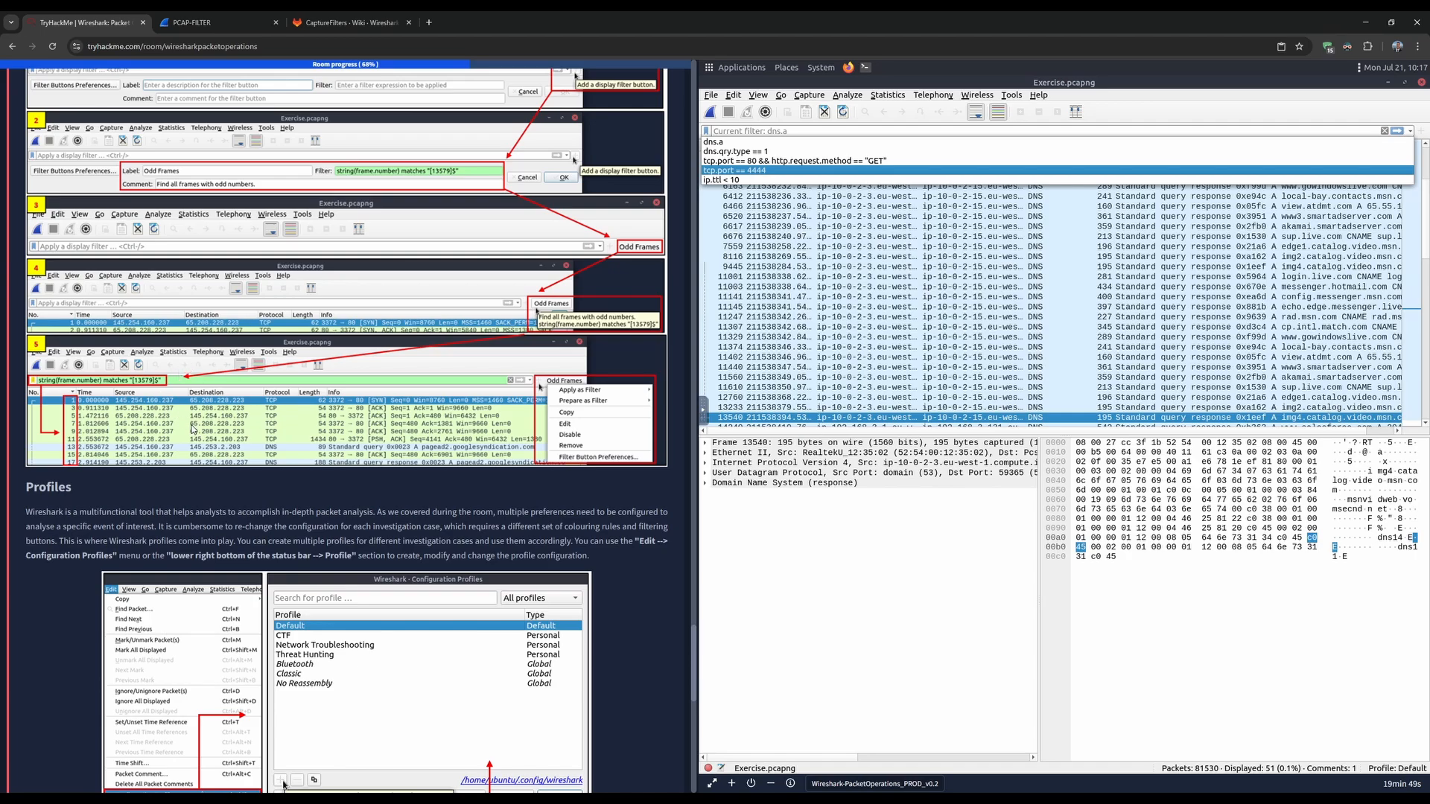
scroll(191, 430, up, 3)
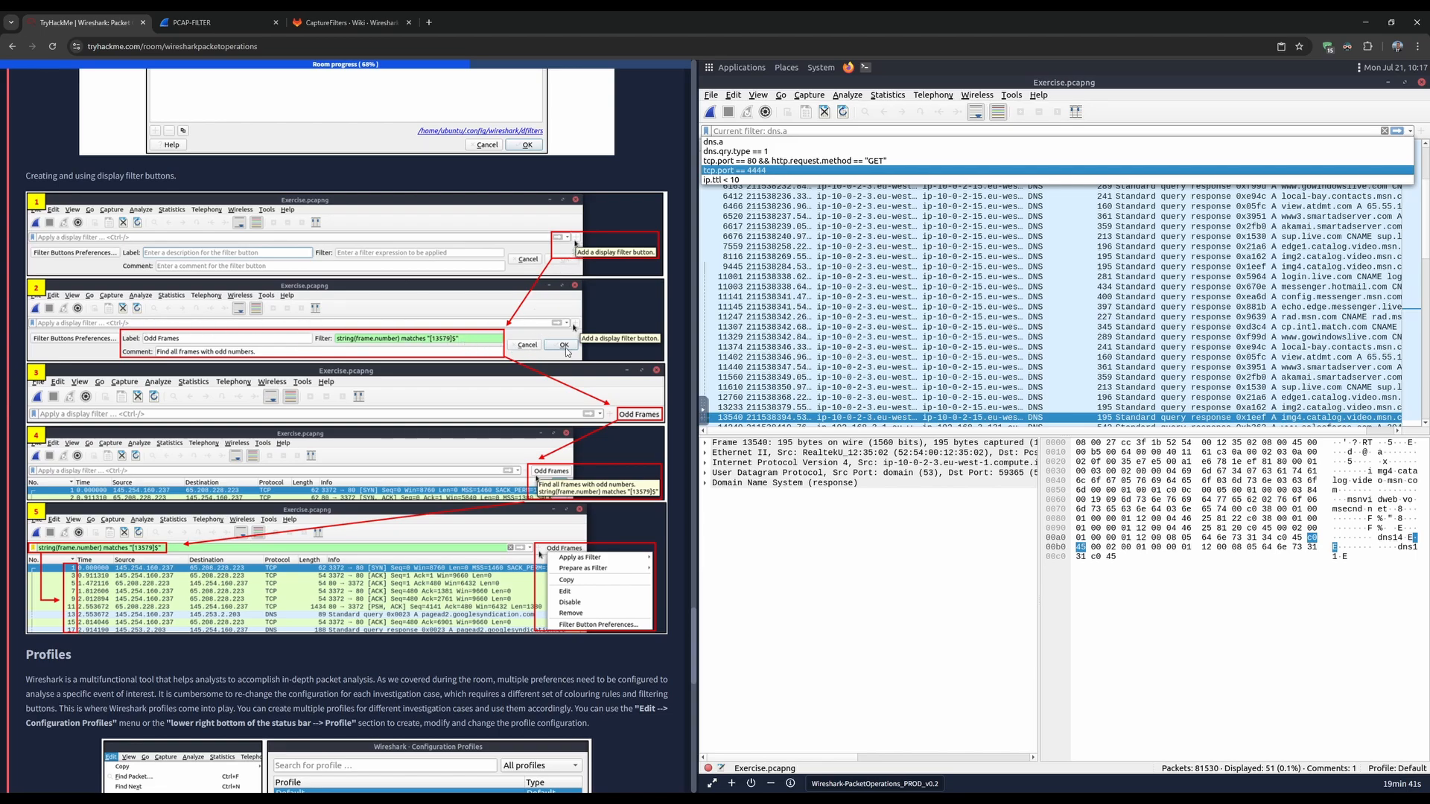
- Read the Profiles section, covering the purpose of Wireshark profiles and how to create, modify and switch them
scroll(566, 354, down, 6)
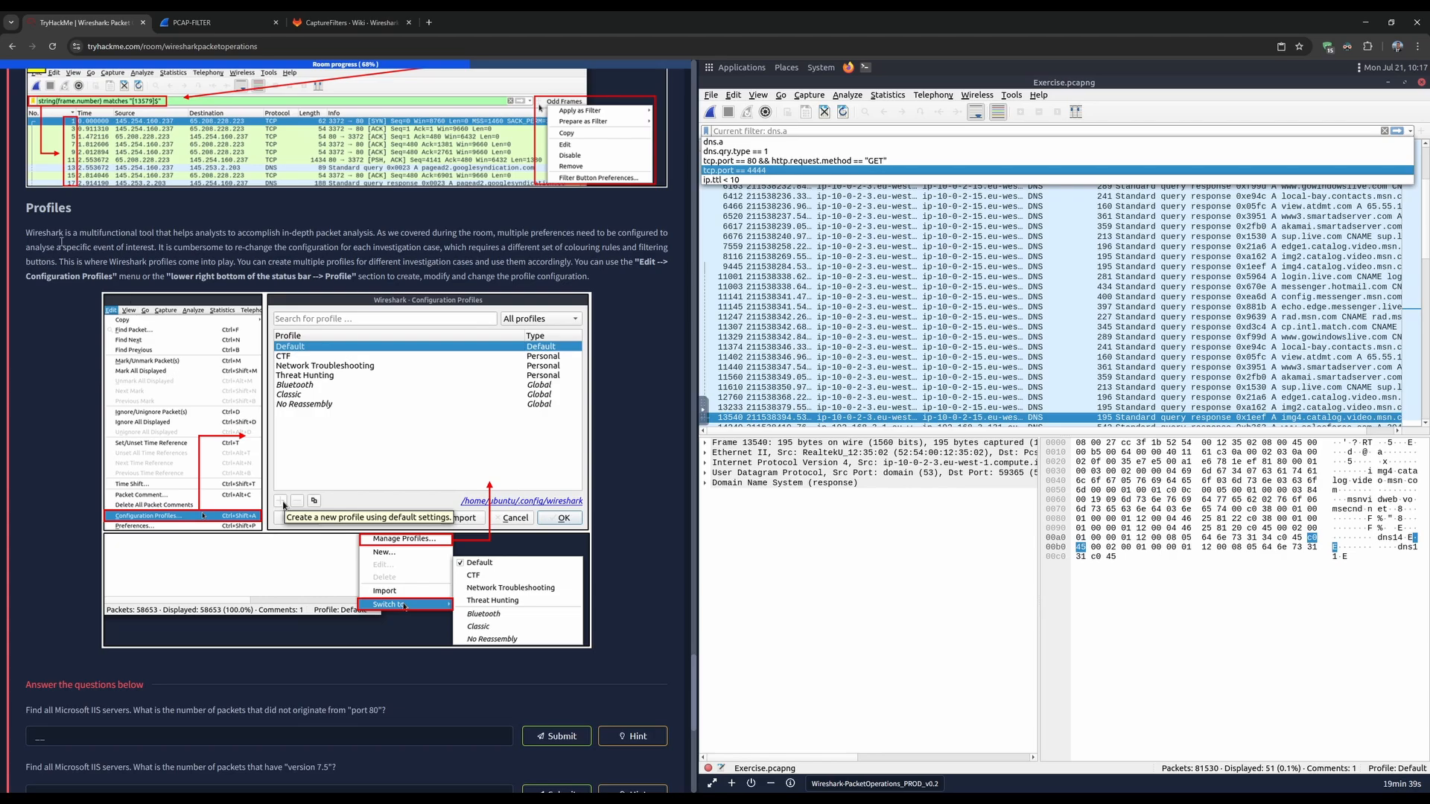
double_click(111, 217)
drag(35, 233, 152, 235)
click(165, 243)
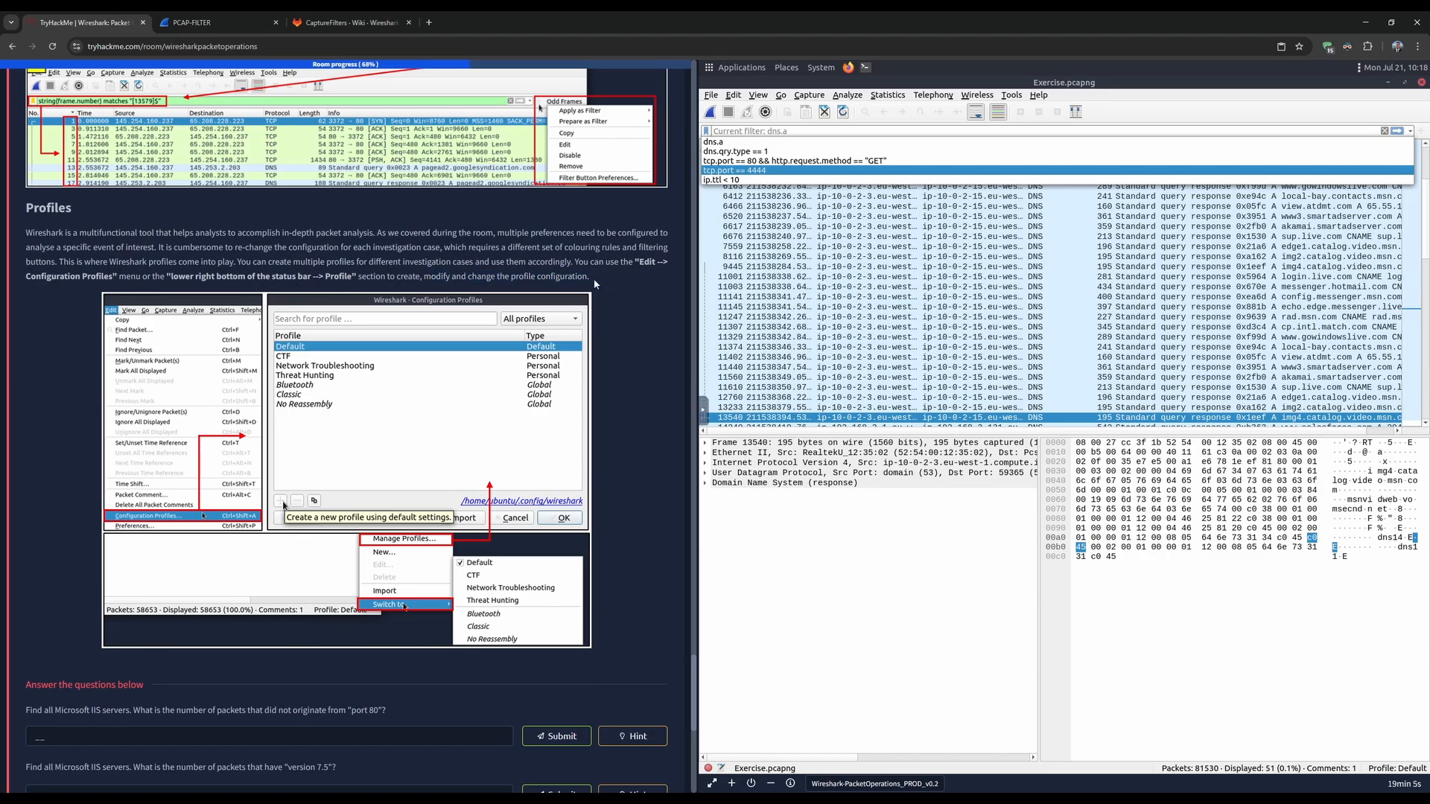
- Look over the available configuration profiles in Wireshark and leave the profile dialog without making changes
scroll(138, 348, down, 3)
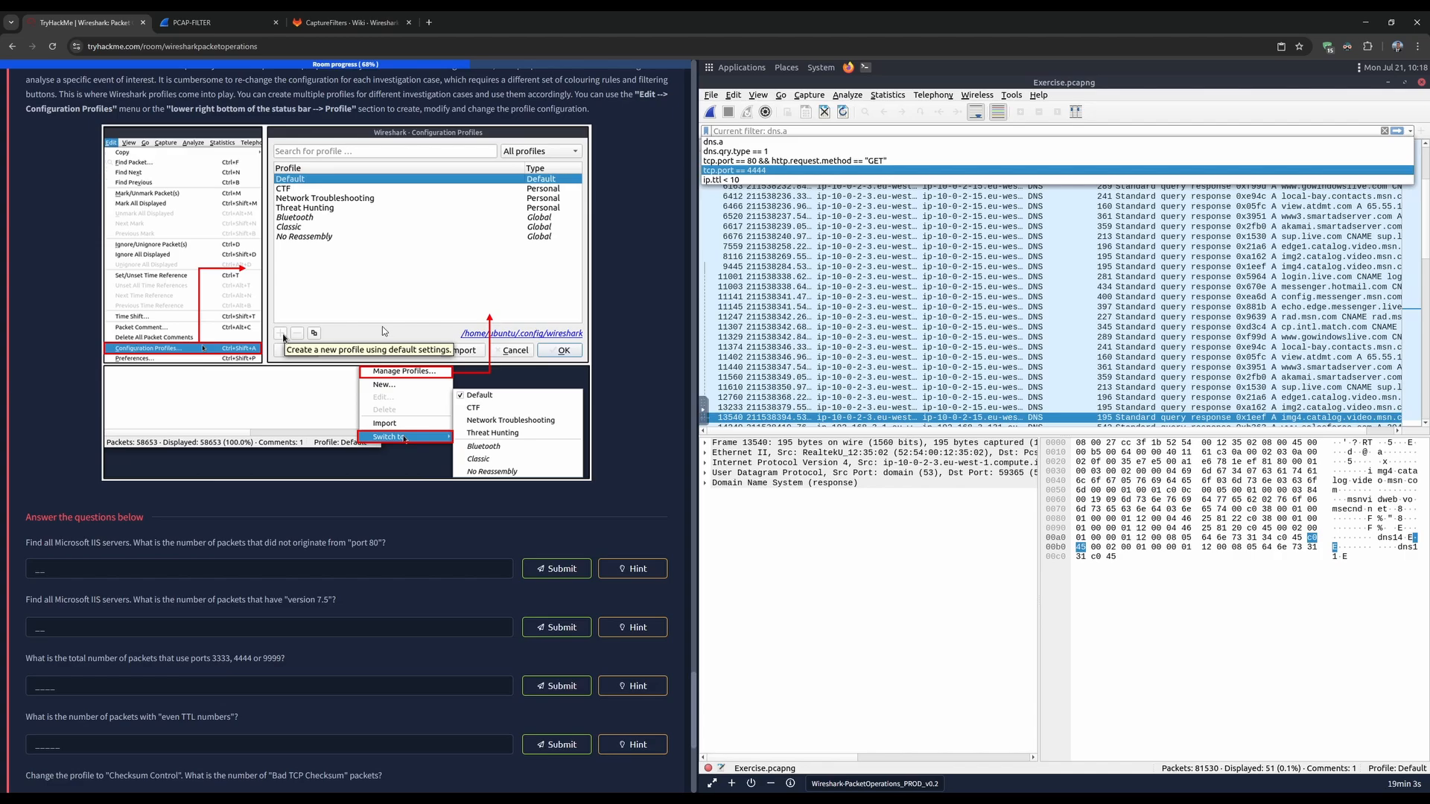
click(738, 97)
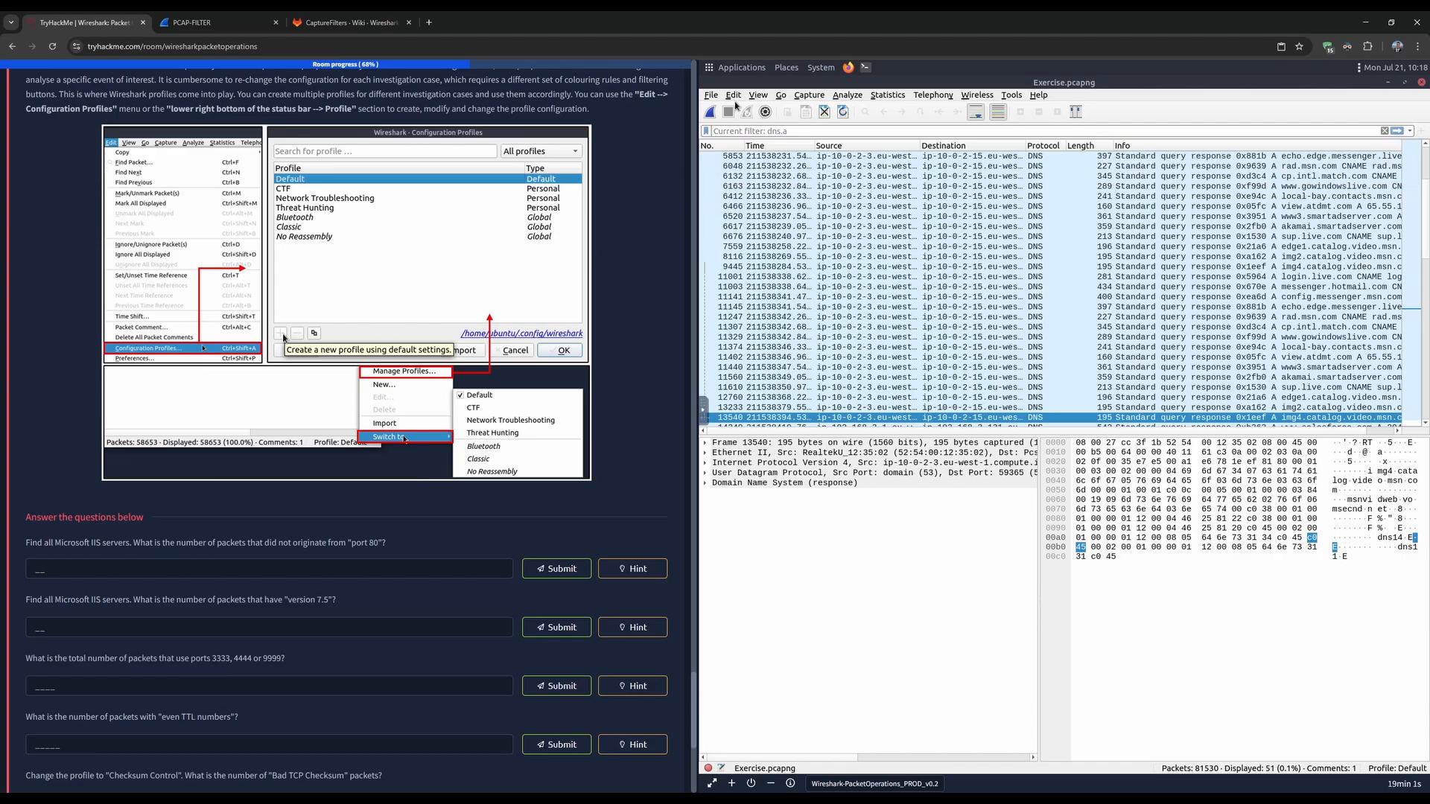
click(734, 95)
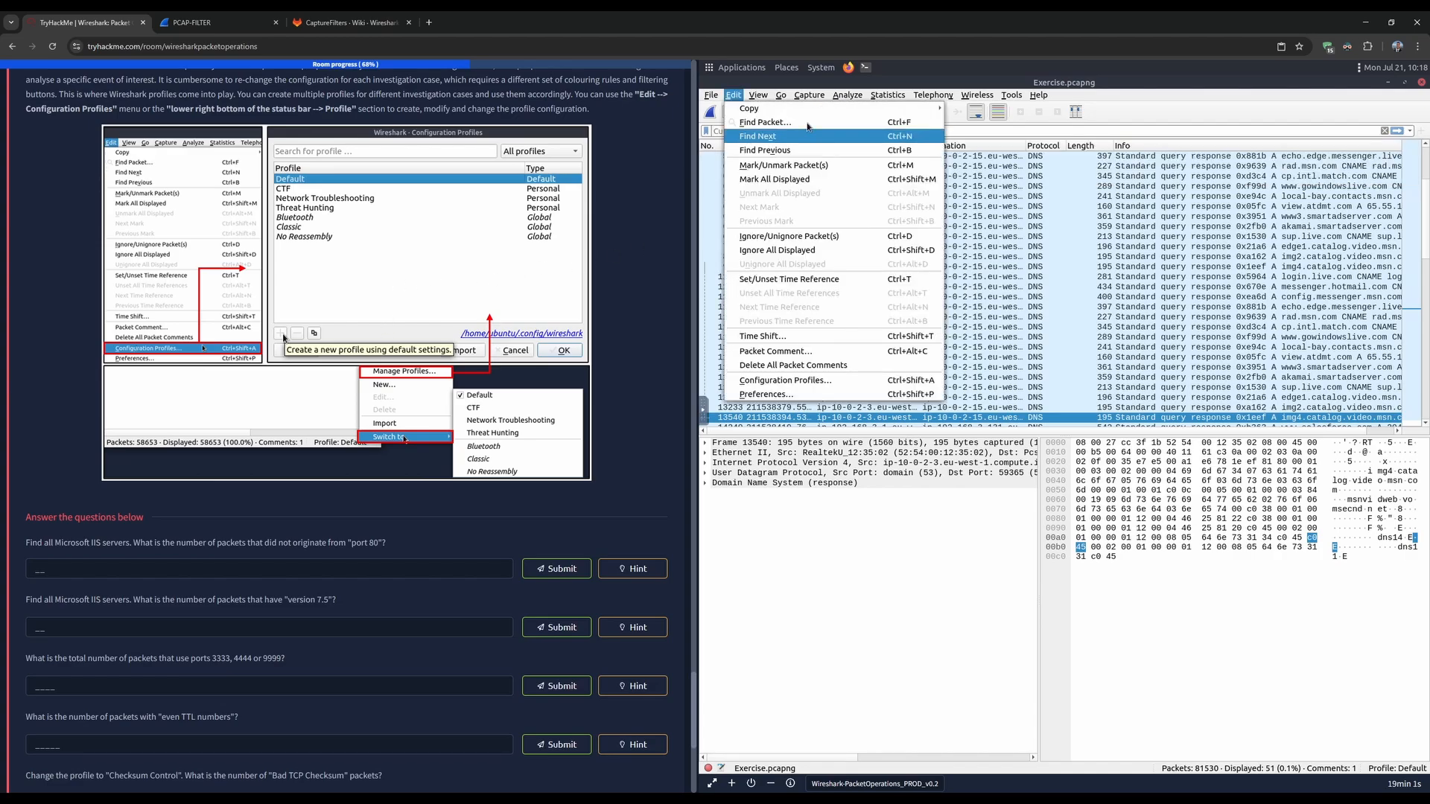
click(766, 381)
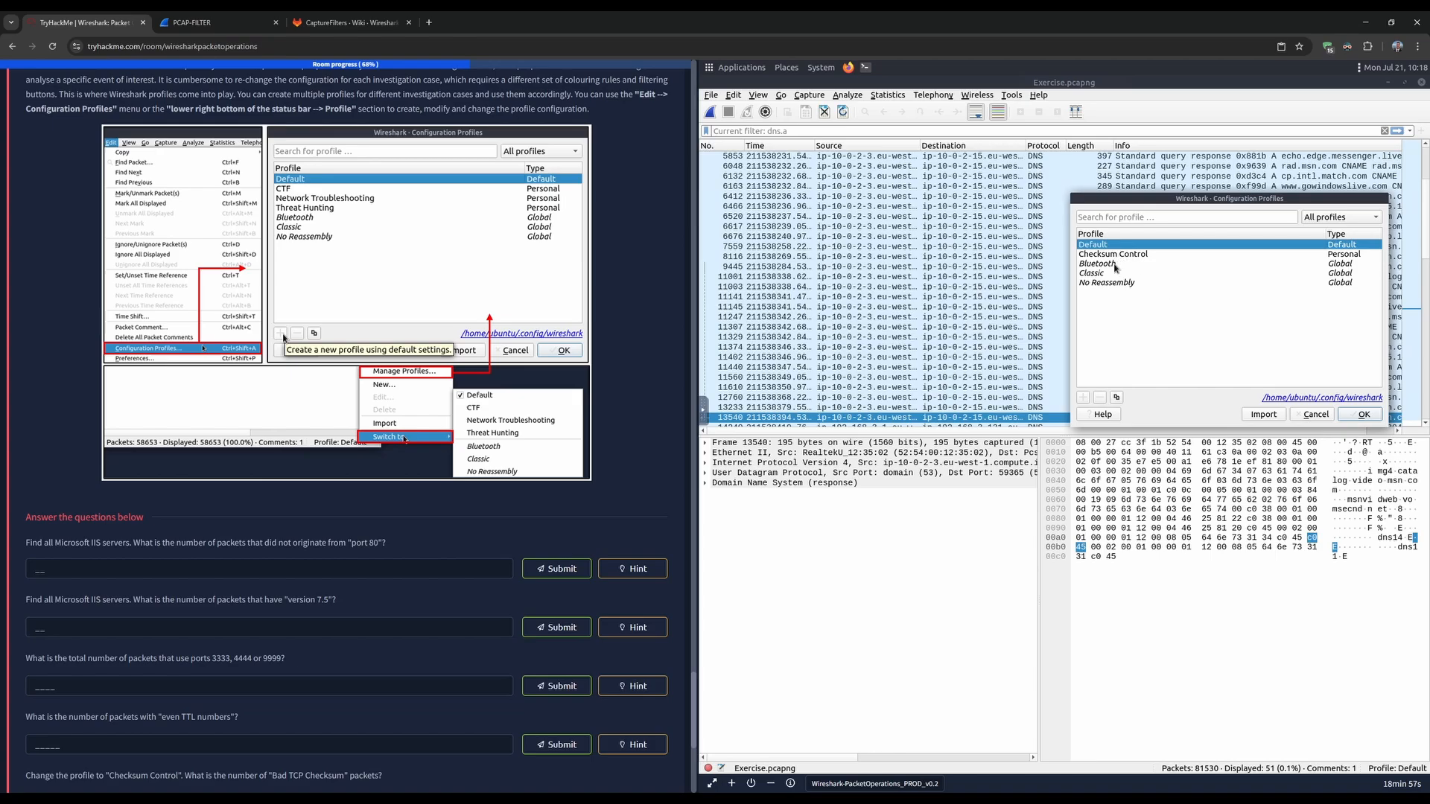
click(1315, 415)
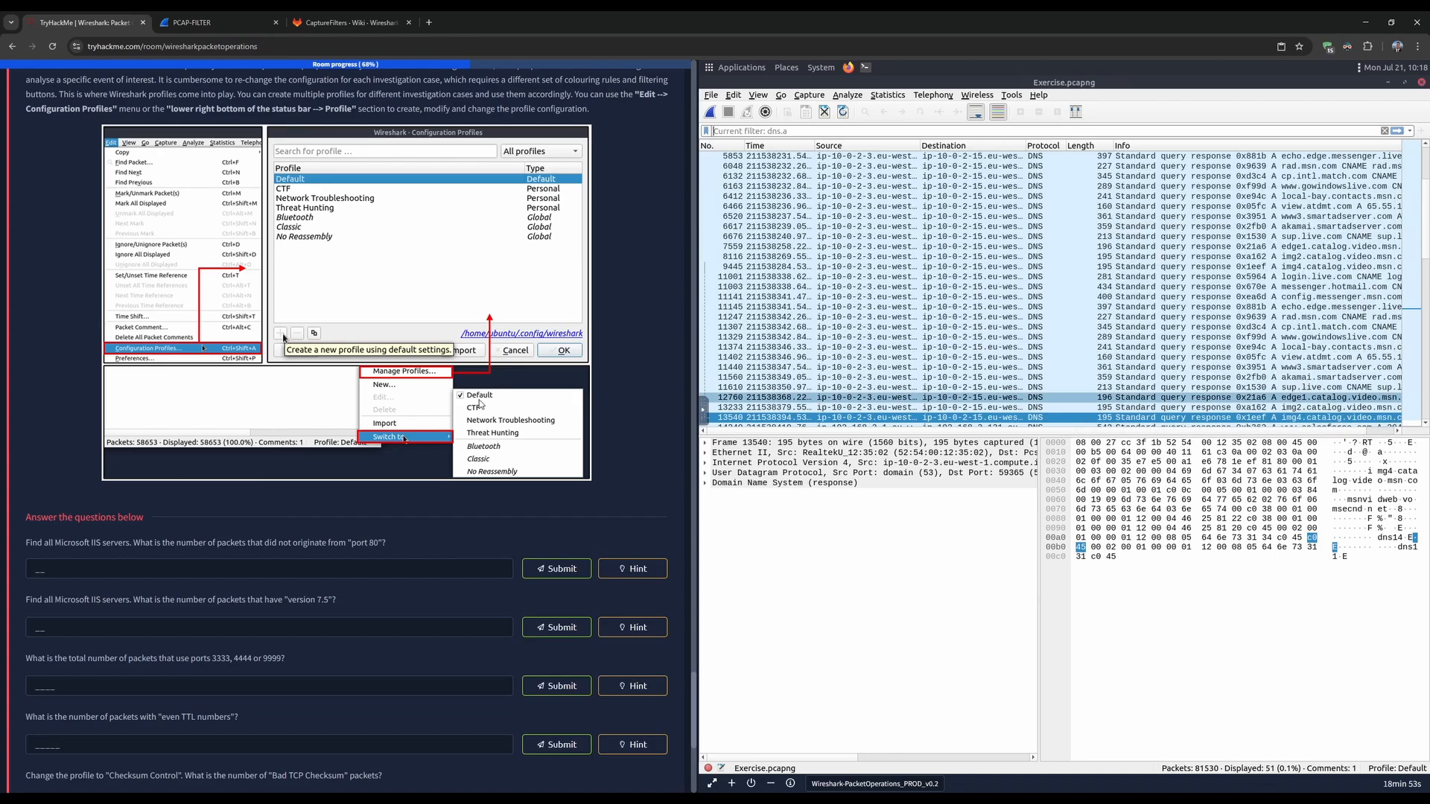
- Read the first Task 6 question about Microsoft IIS servers and packets not originating from port 80, and check its hint
scroll(402, 373, down, 3)
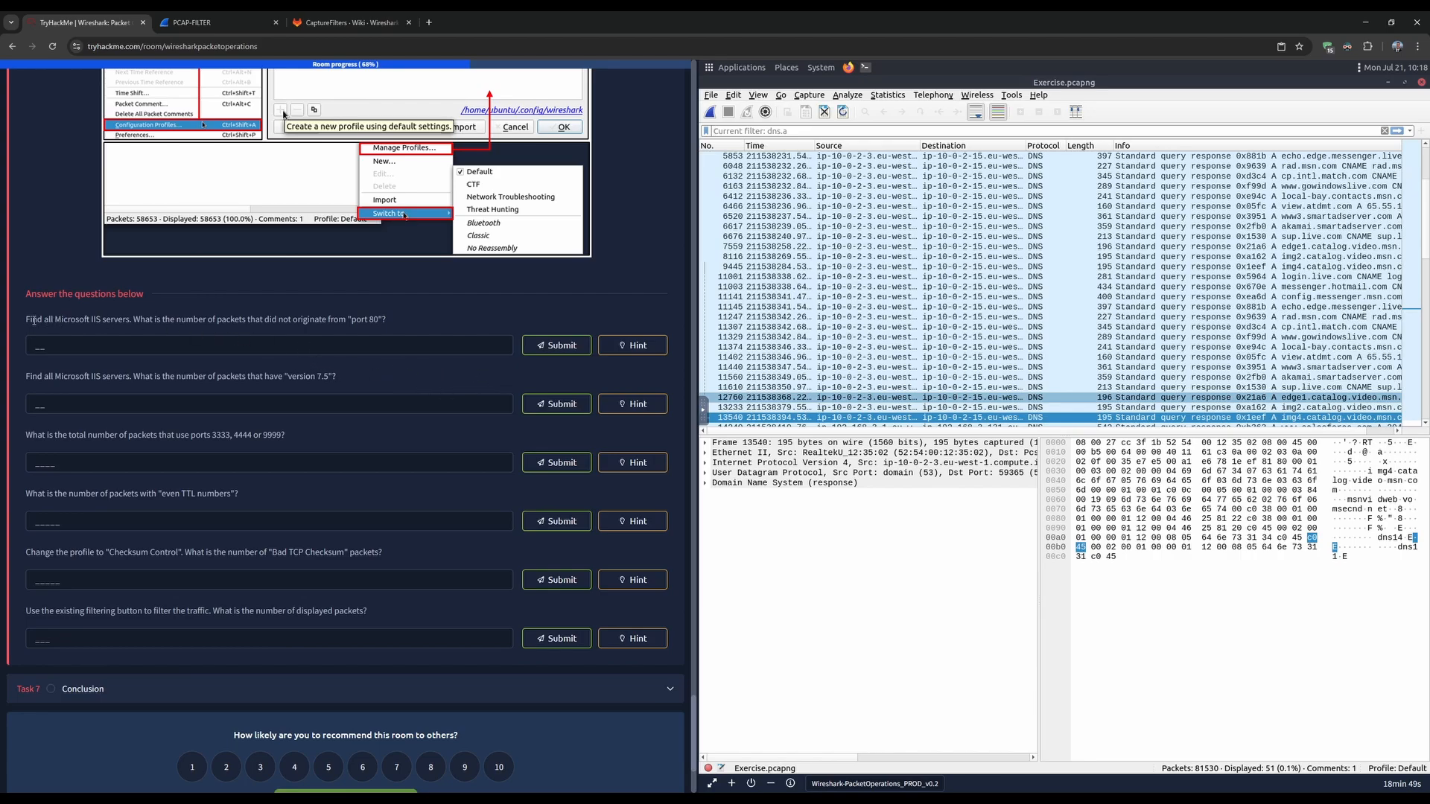
drag(29, 319, 136, 320)
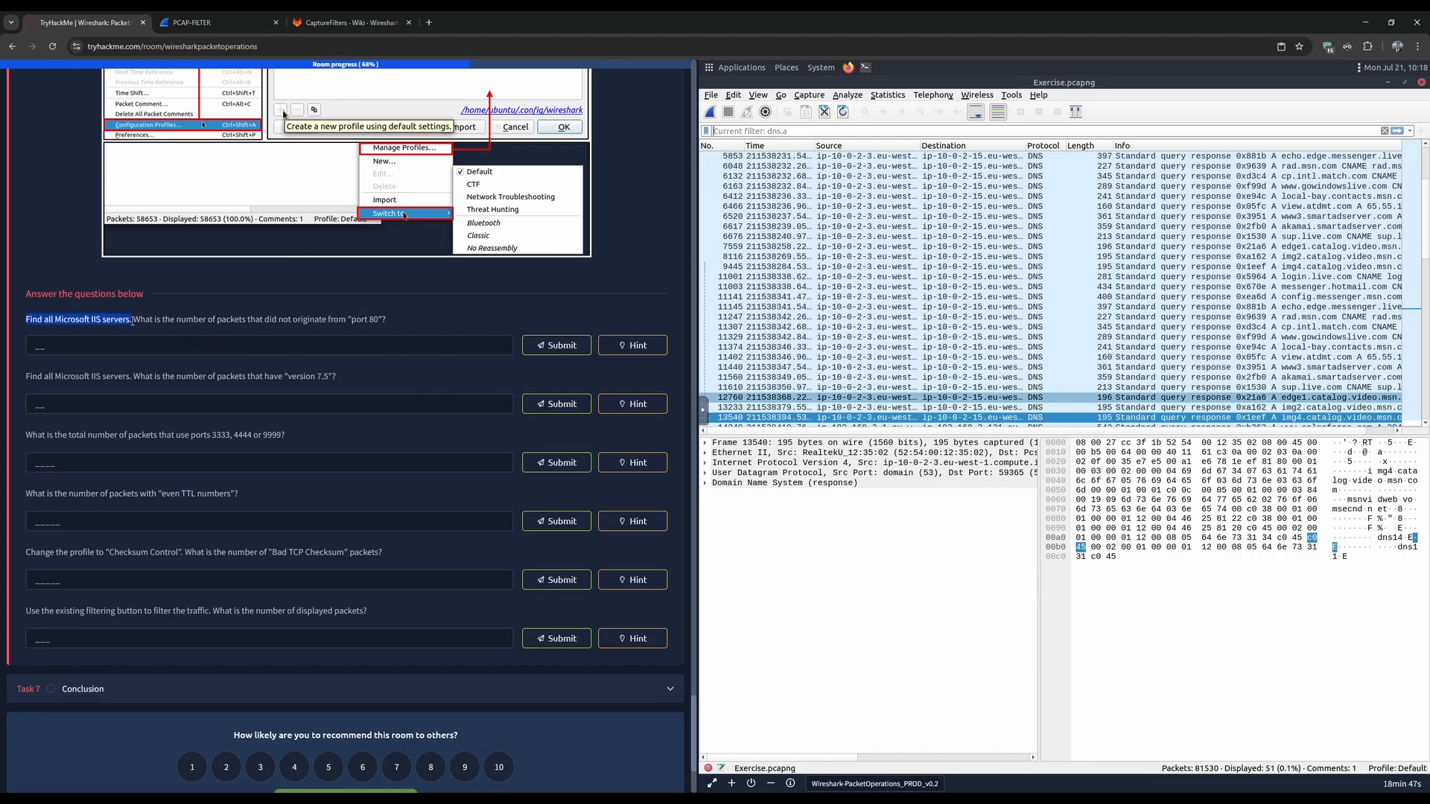
click(58, 322)
drag(25, 320, 376, 321)
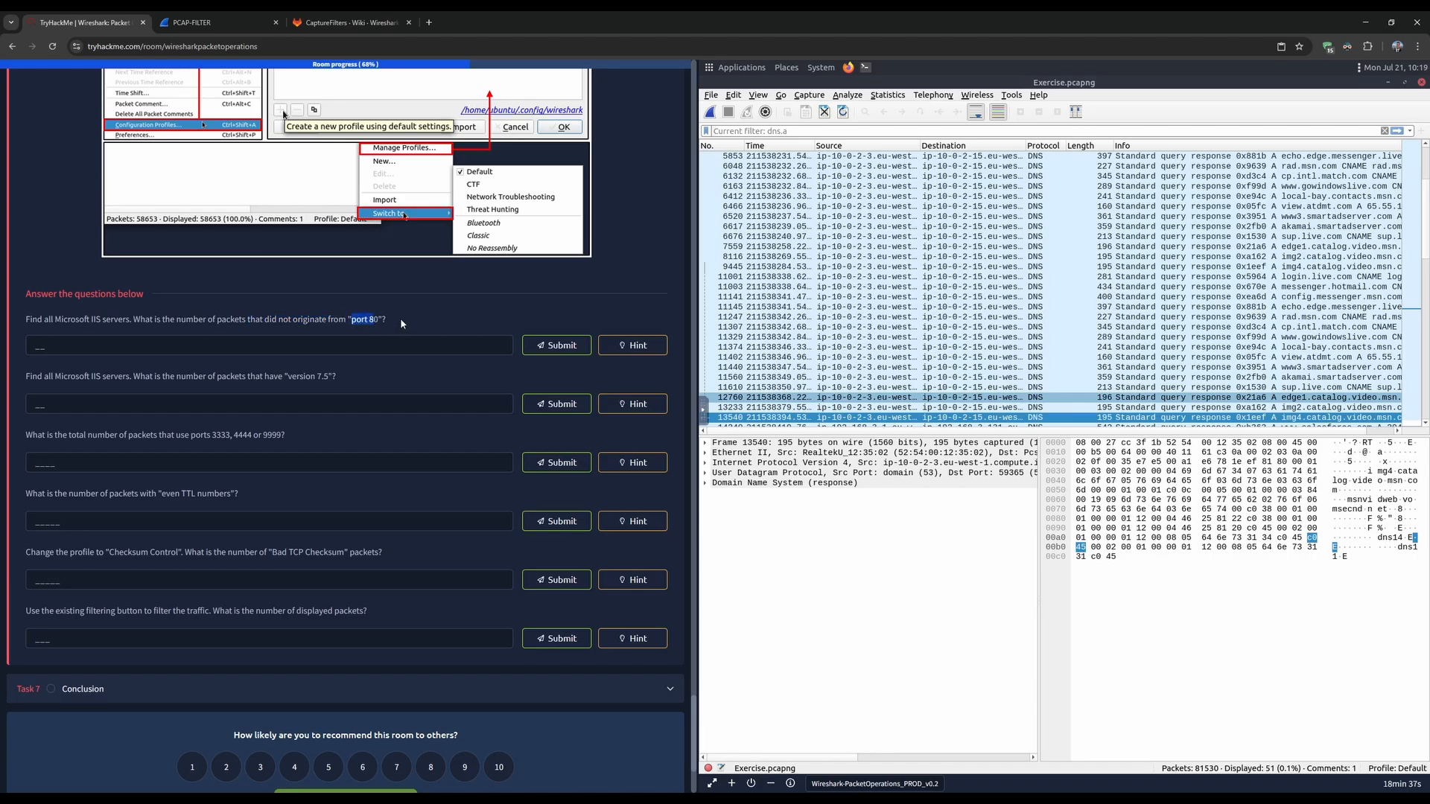
click(633, 345)
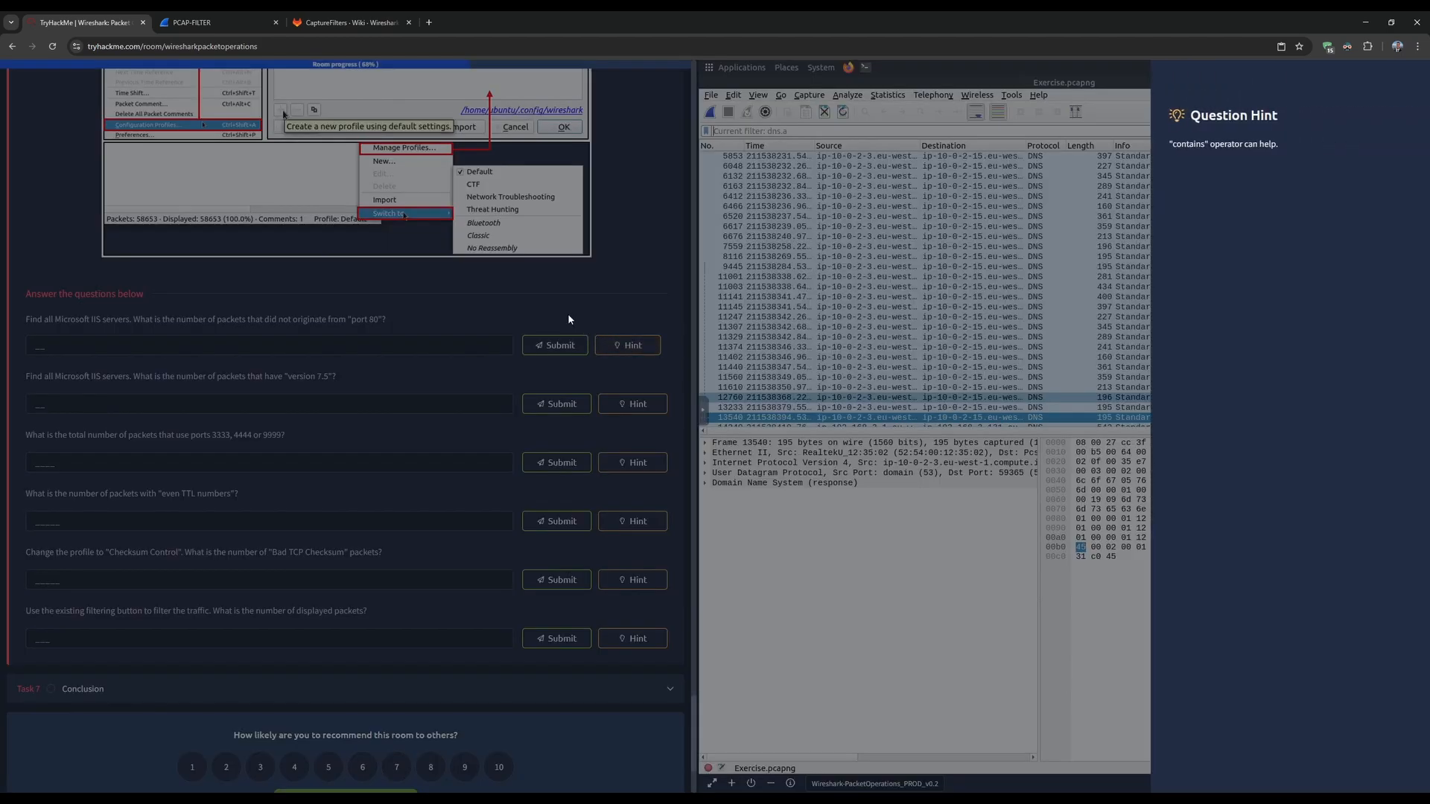
click(568, 319)
- Find the "contains" filter section at the start of Task 6 and study its http.server usage example
scroll(568, 319, up, 15)
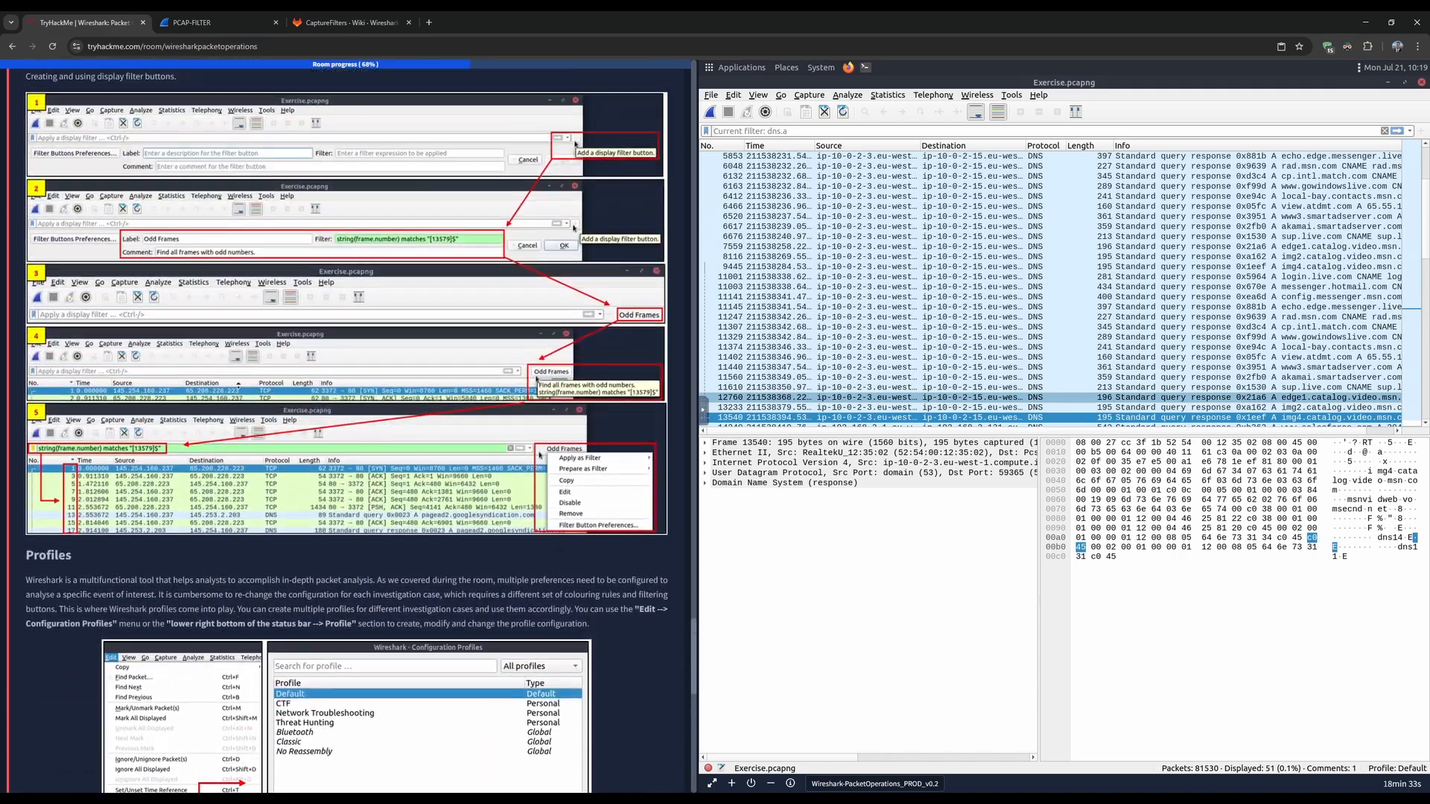
scroll(256, 449, down, 15)
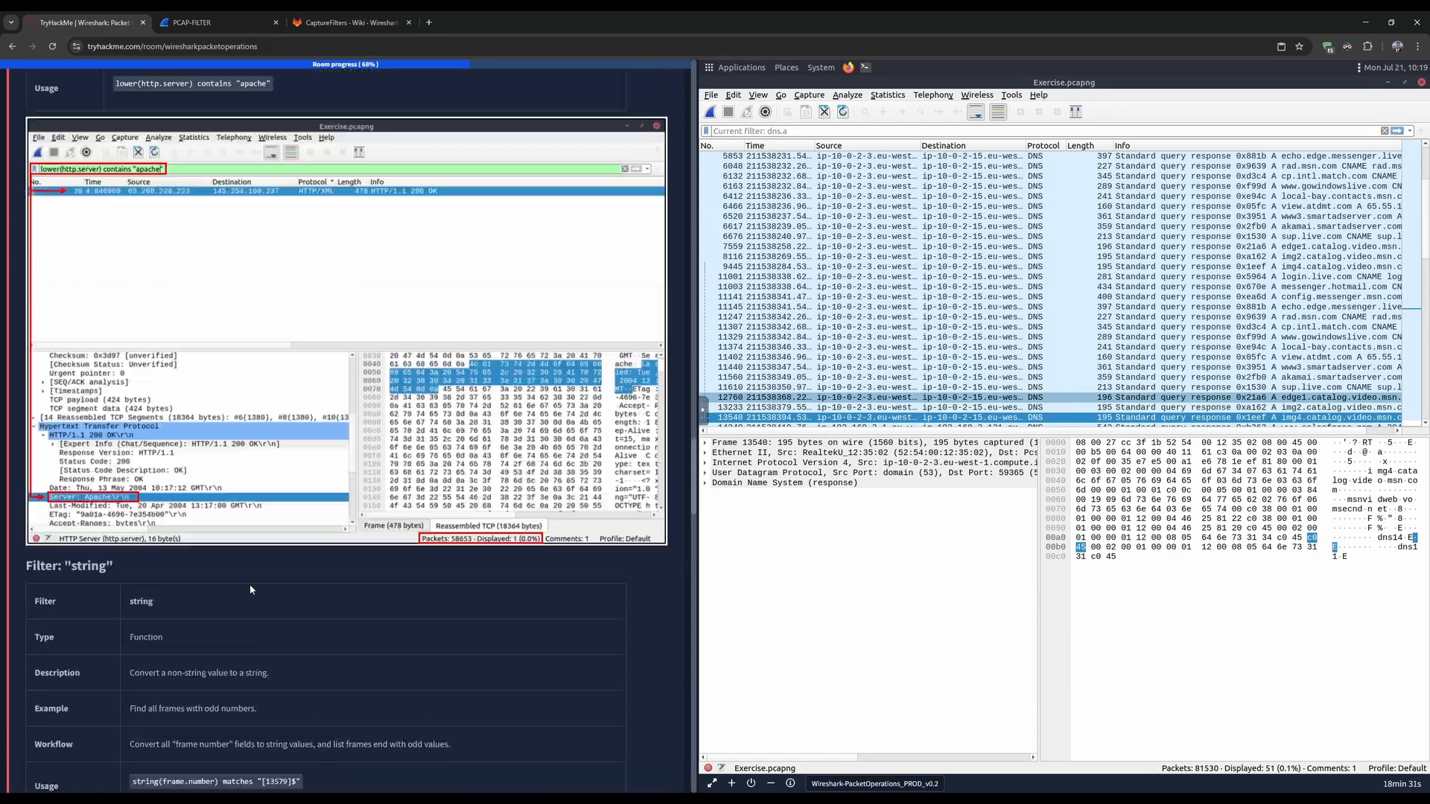
scroll(248, 582, up, 15)
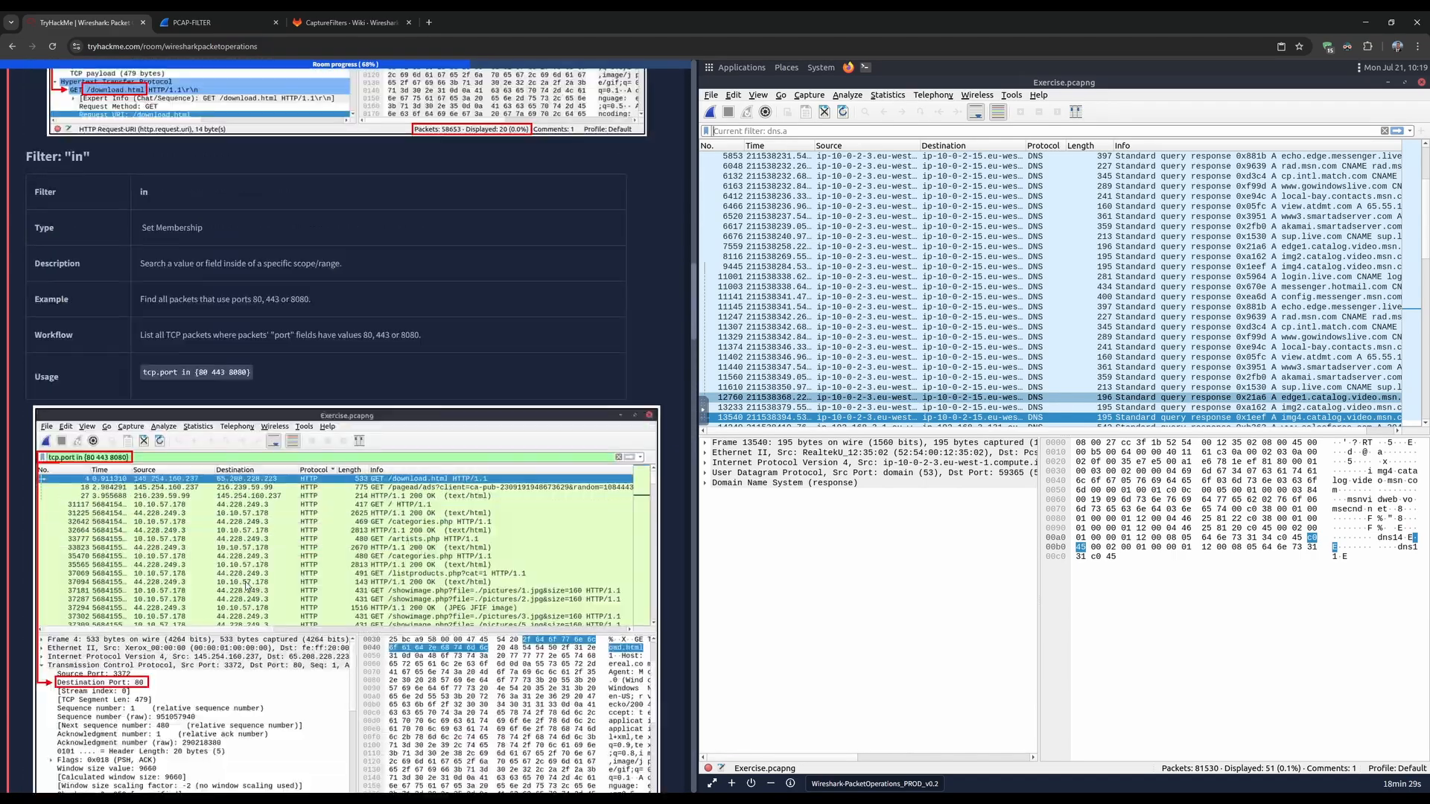
scroll(248, 589, up, 8)
scroll(248, 591, up, 10)
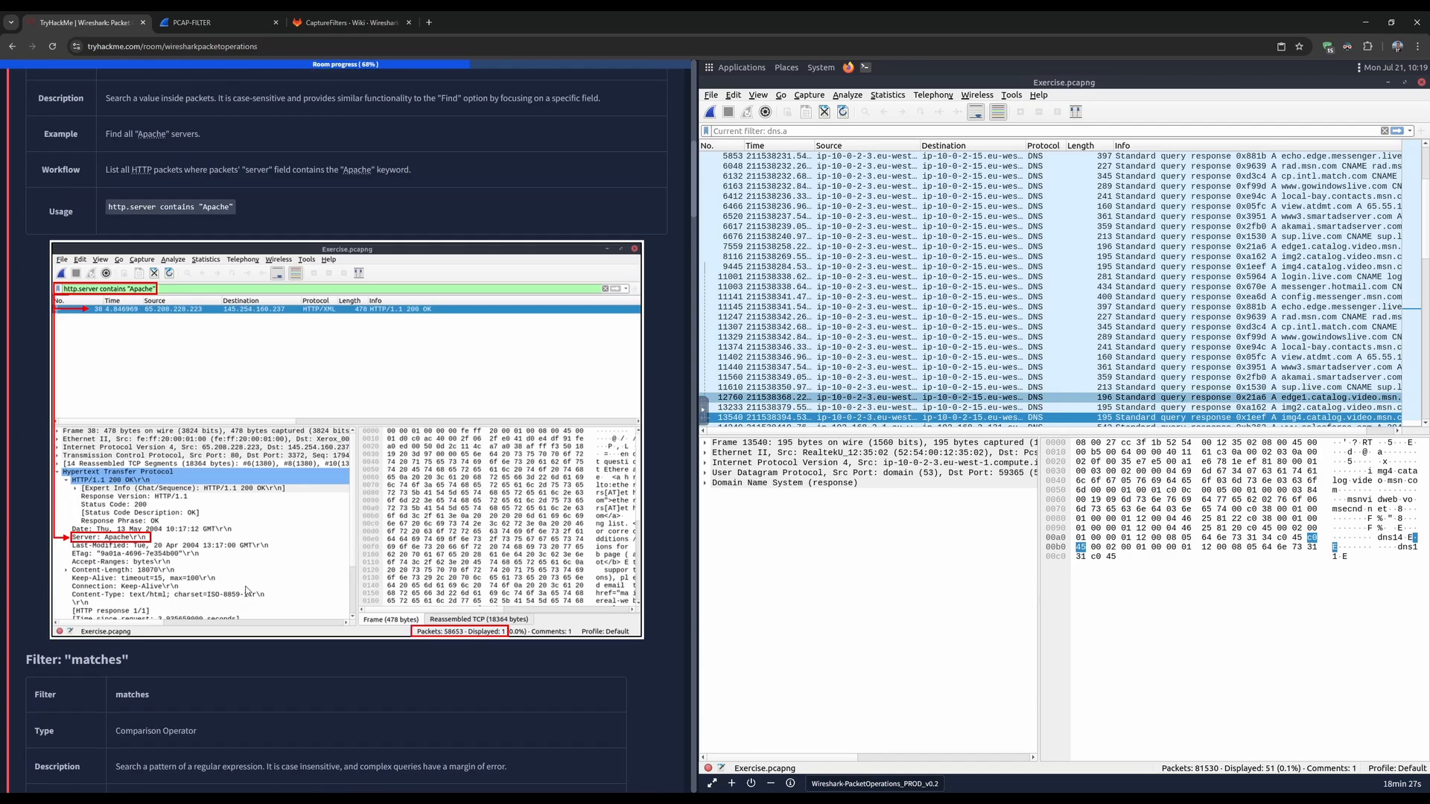
scroll(248, 535, down, 3)
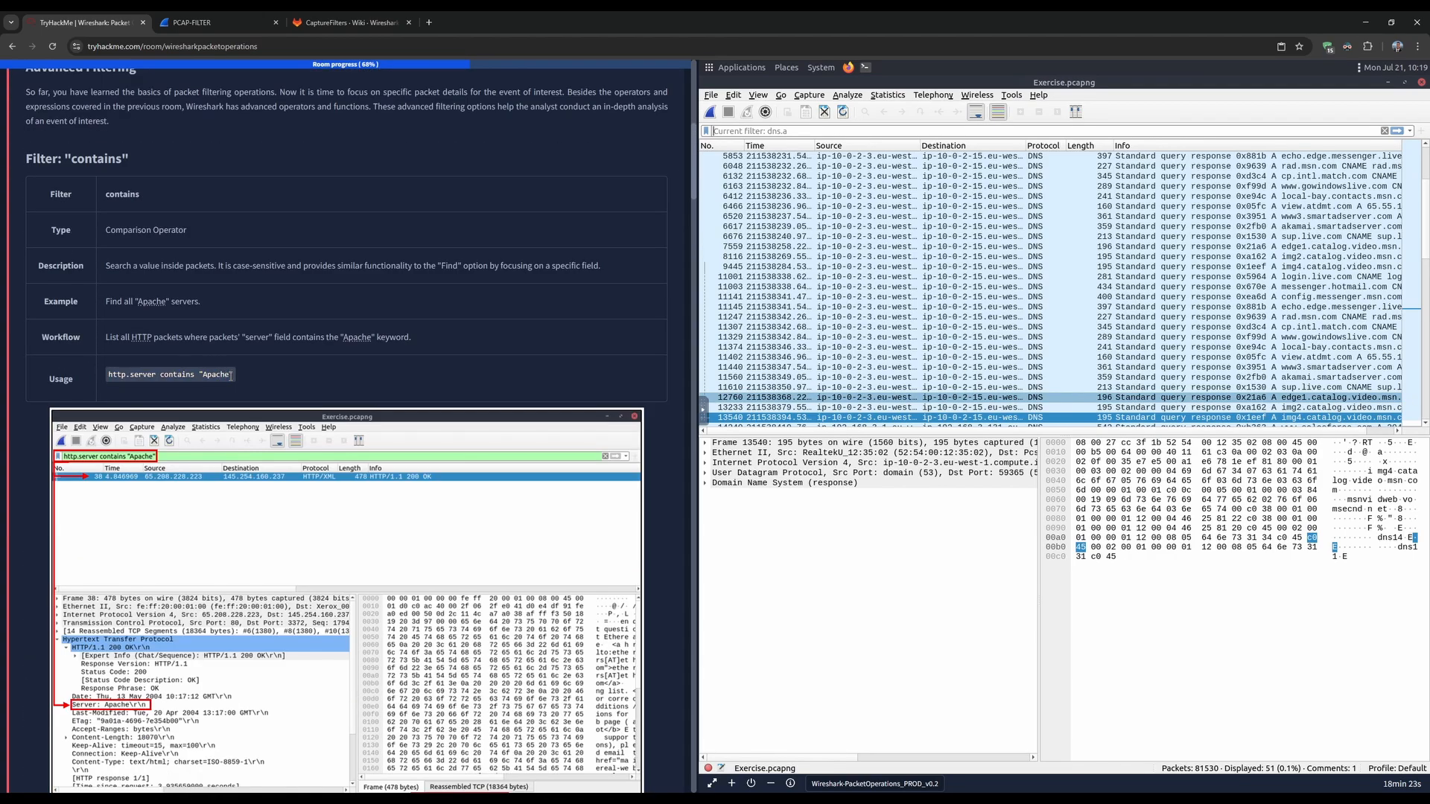
scroll(386, 354, up, 4)
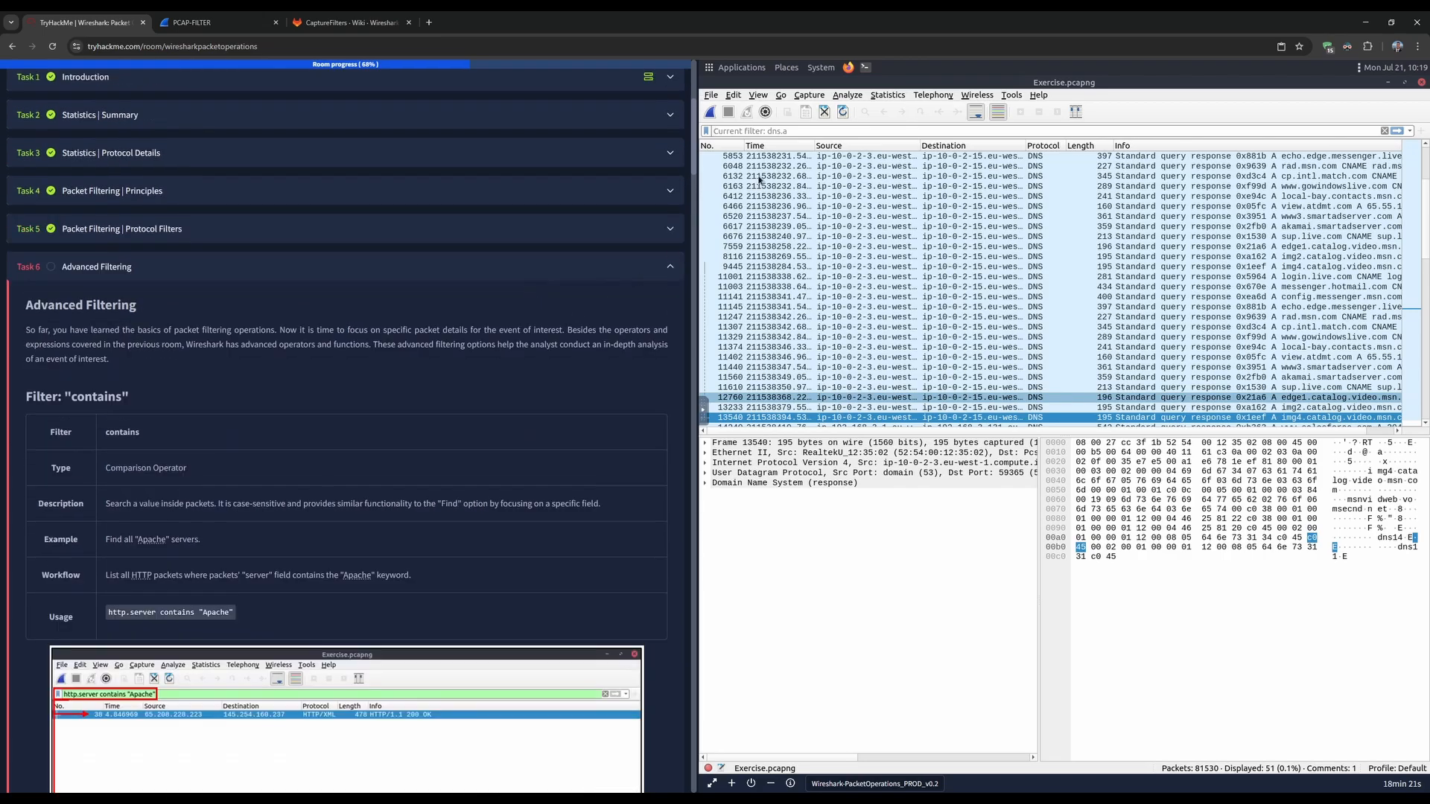
- Enter the display filter http.server contains "IIS" in Wireshark and return to the Task 6 questions
text(httpo)
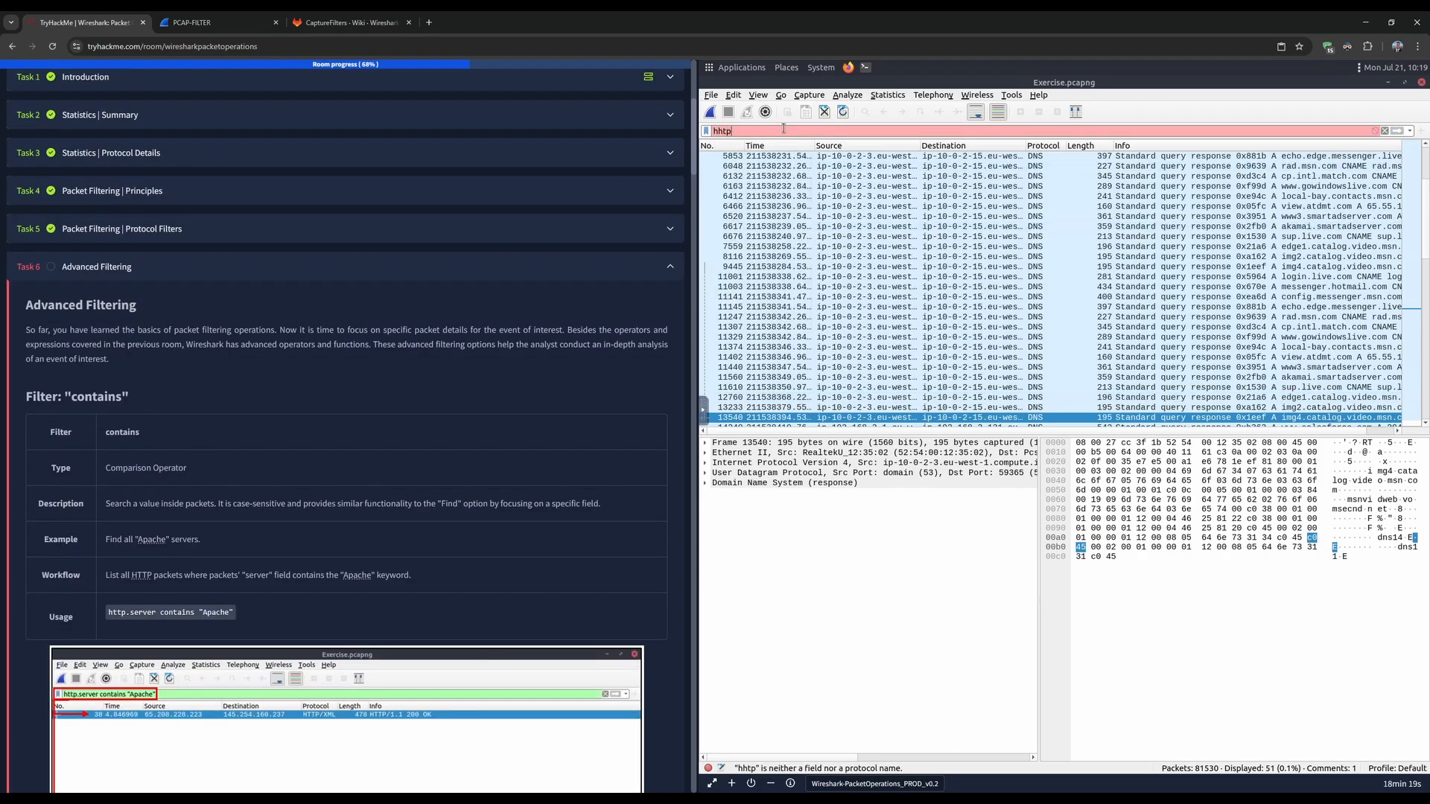
key(BackSpace)
text(.server)
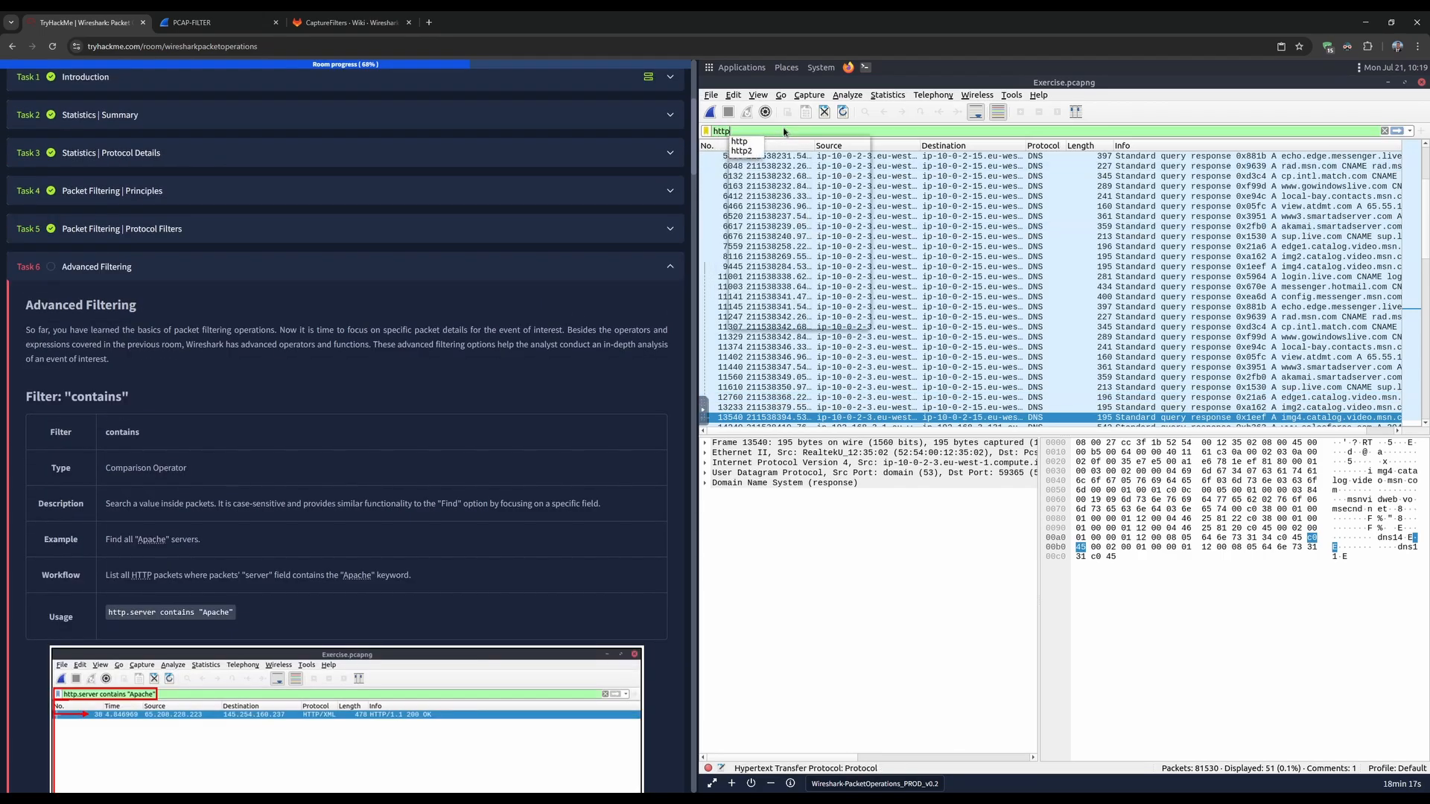
text( contains)
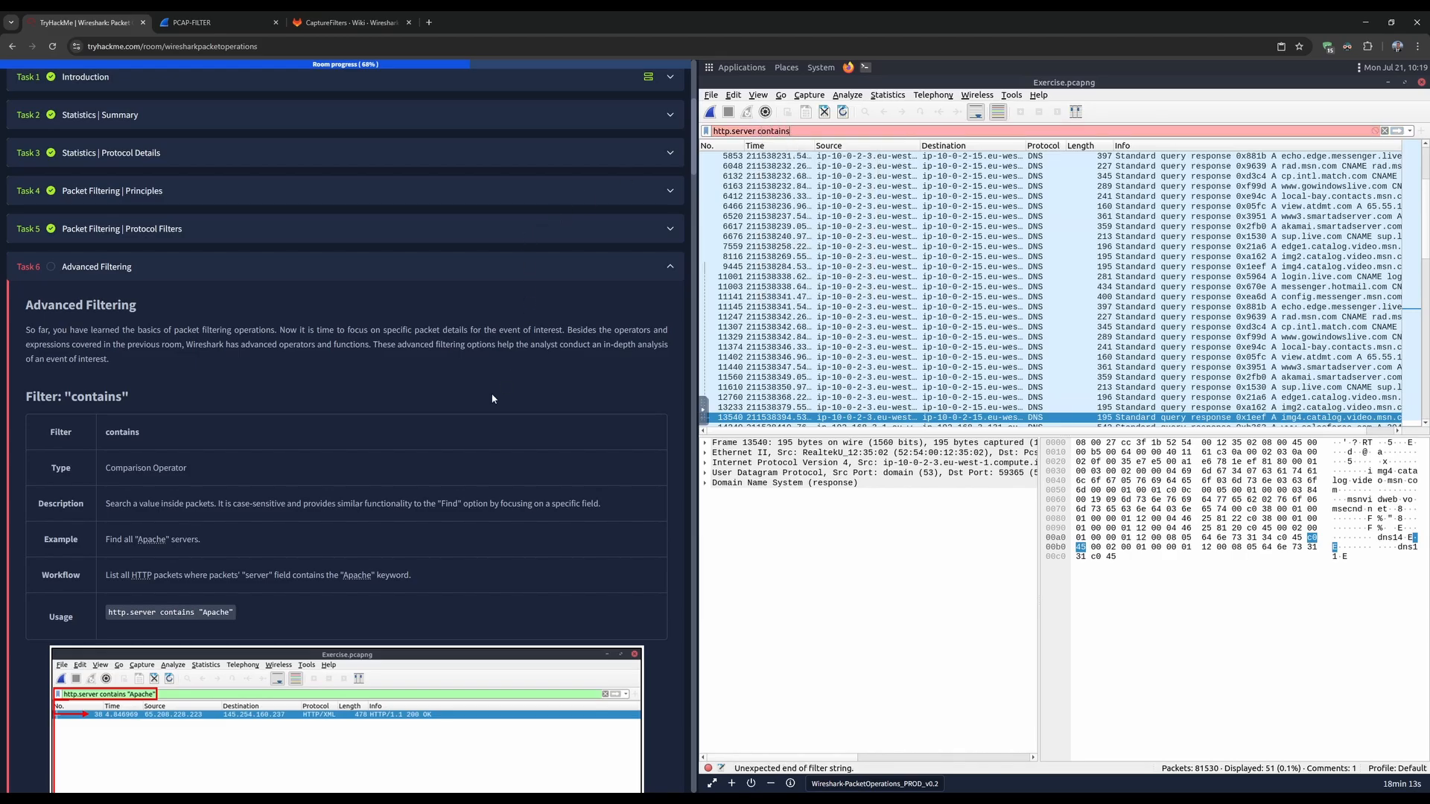
scroll(499, 395, down, 5)
text(")
scroll(484, 417, down, 15)
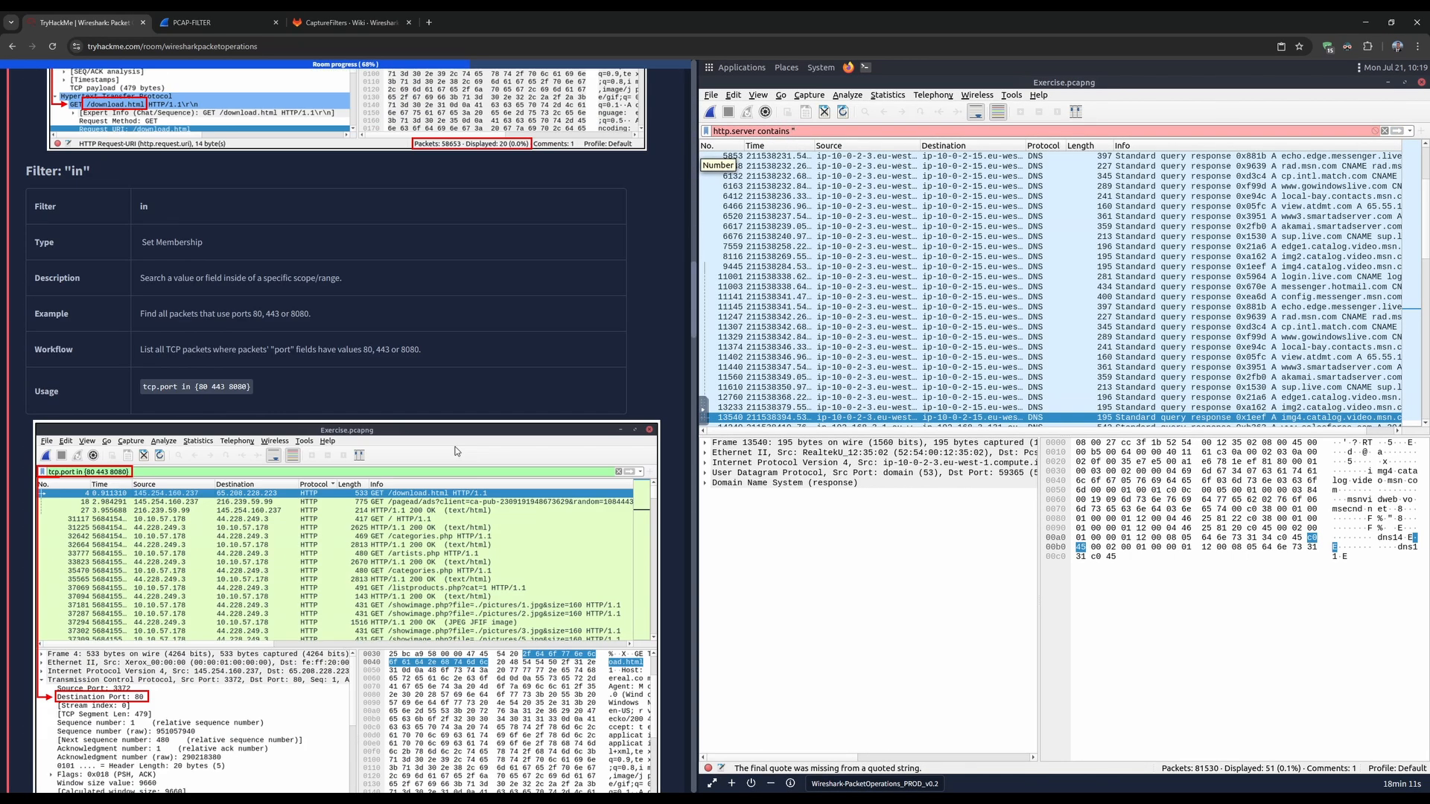
scroll(457, 451, down, 20)
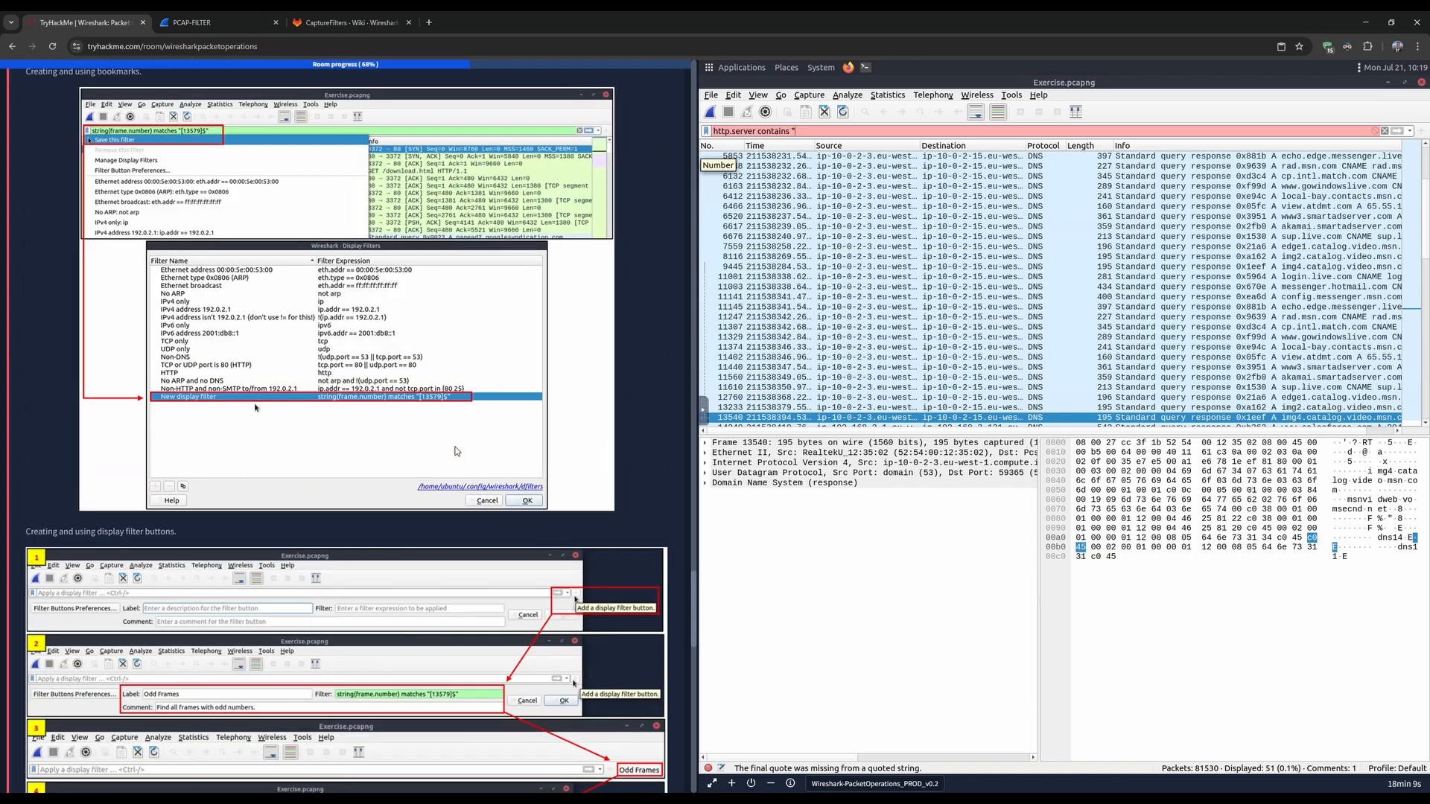
scroll(457, 450, down, 15)
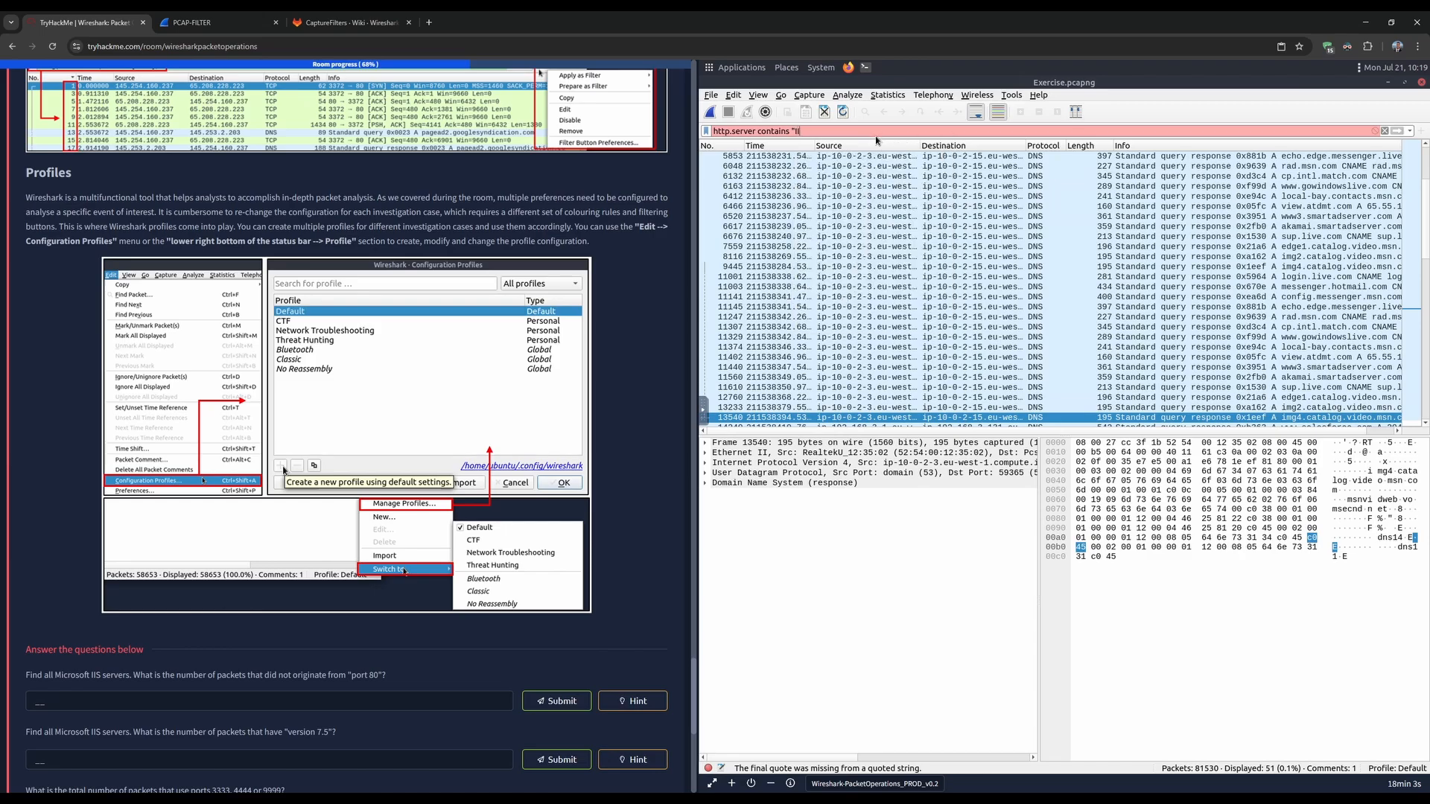
text(IIS")
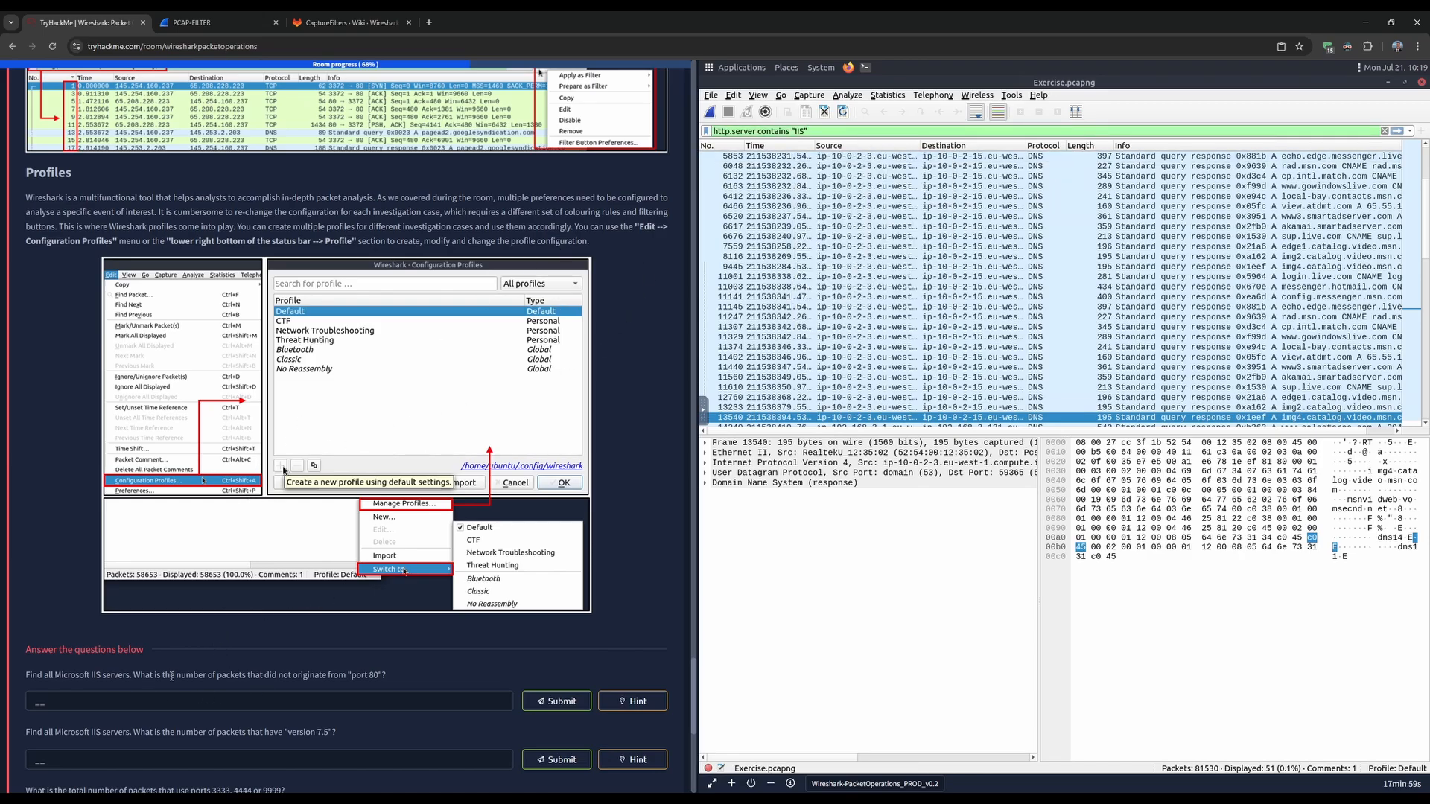
- Reread the part of the first question that excludes packets originating from port 80
mouse_move(267, 676)
mouse_down()
mouse_move(386, 676)
mouse_move(248, 676)
mouse_up()
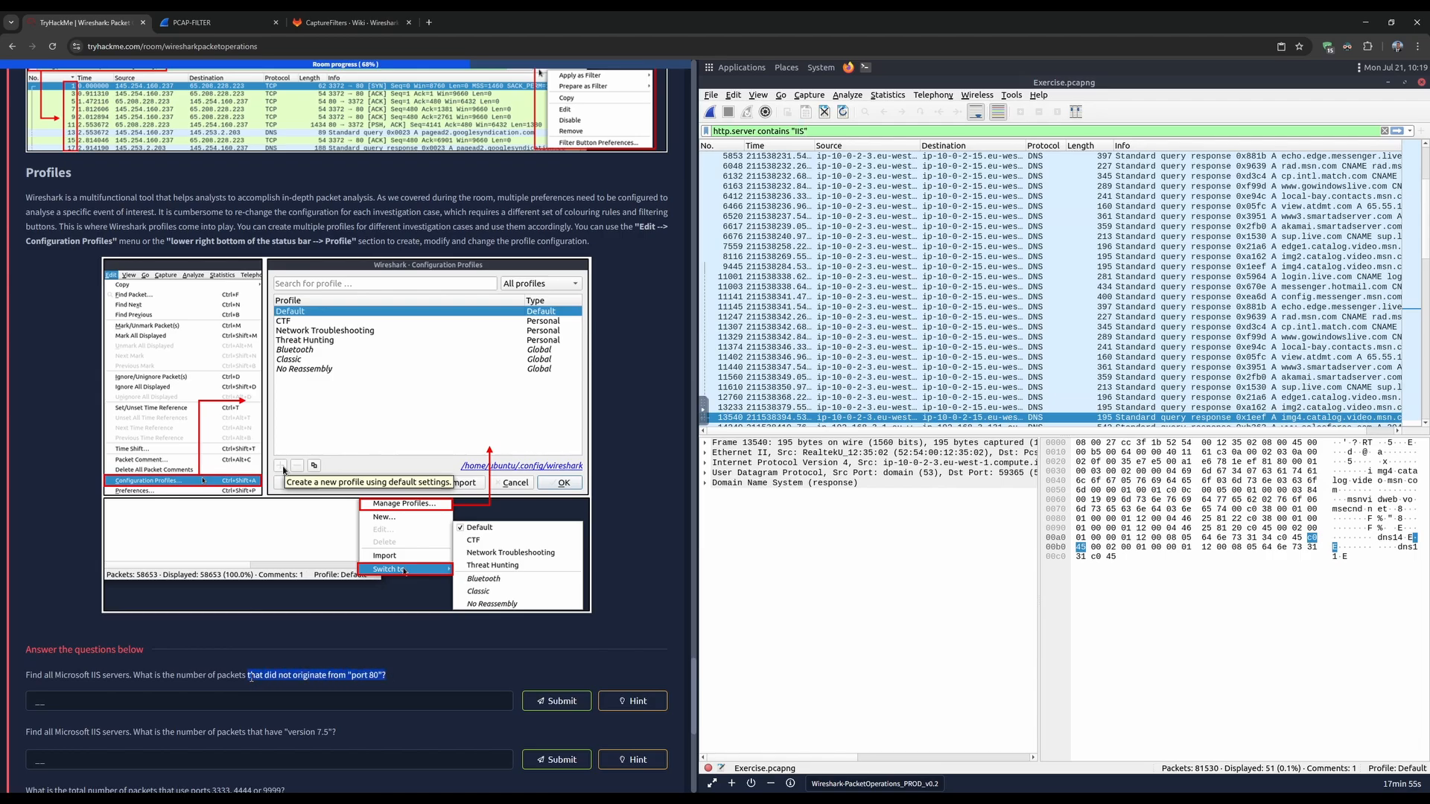
click(251, 678)
drag(248, 677, 384, 674)
click(283, 677)
- Open Task 5, Packet Filtering | Protocol Filters, and look up the TCP and UDP port filter syntax
scroll(406, 596, up, 10)
scroll(384, 686, up, 20)
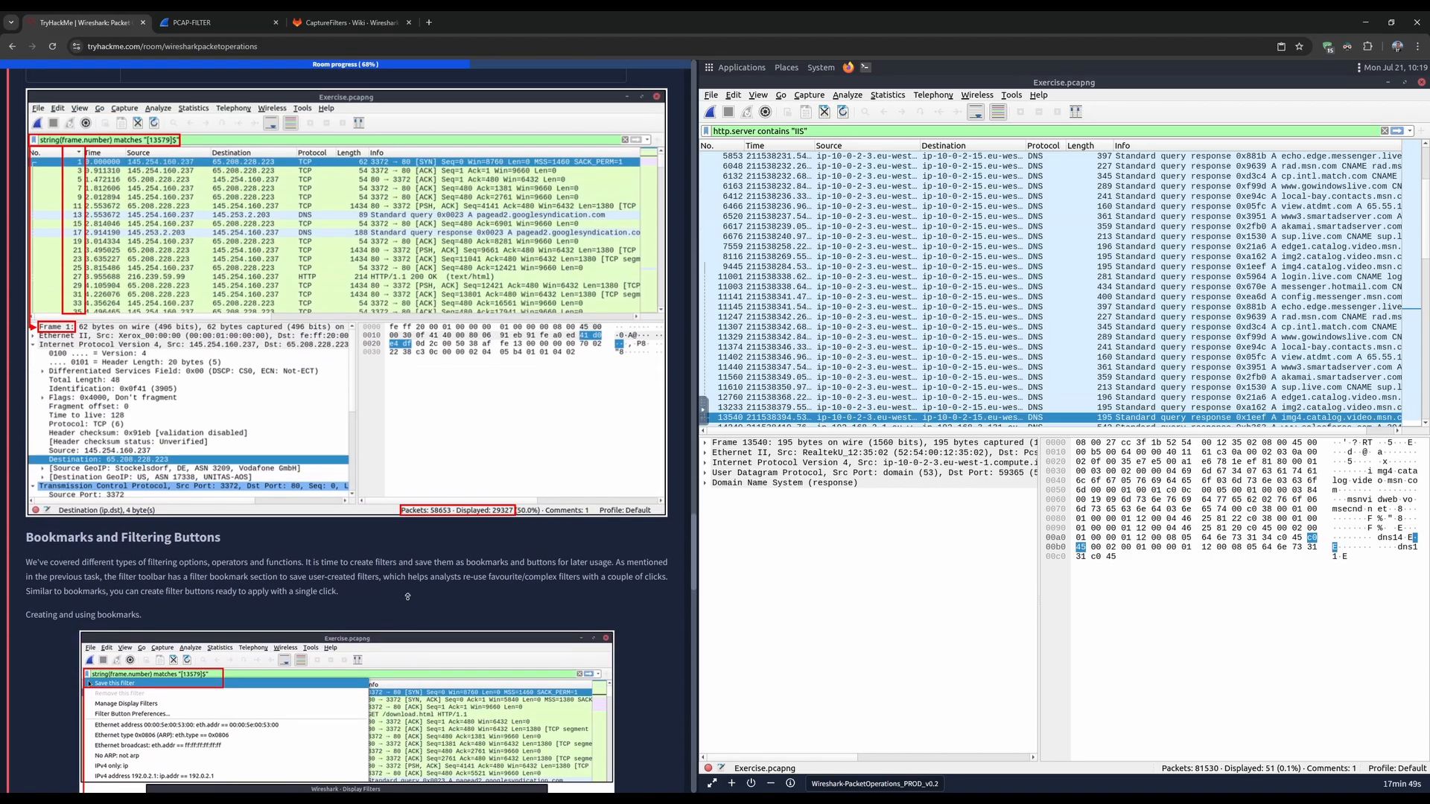
scroll(360, 717, up, 10)
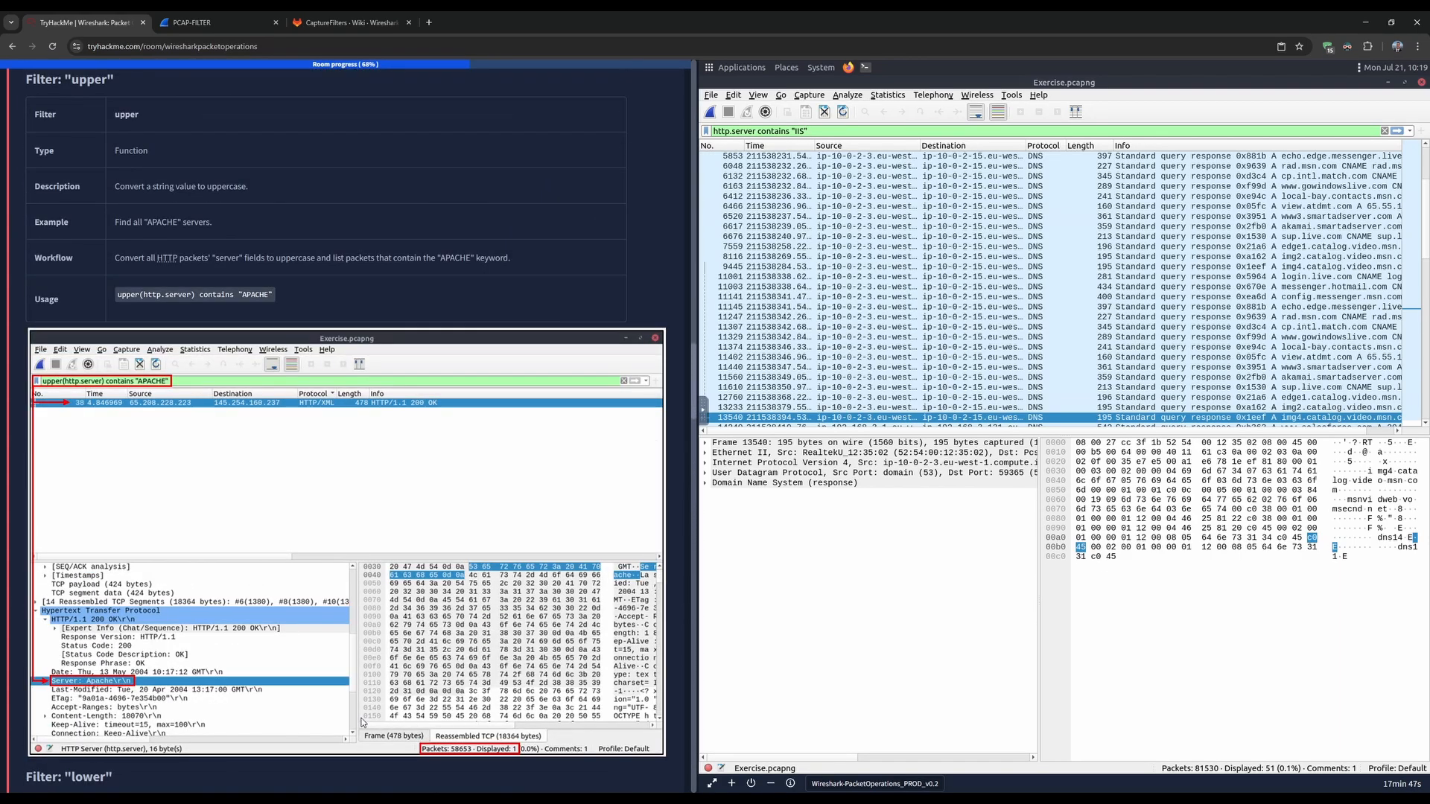
scroll(363, 720, up, 5)
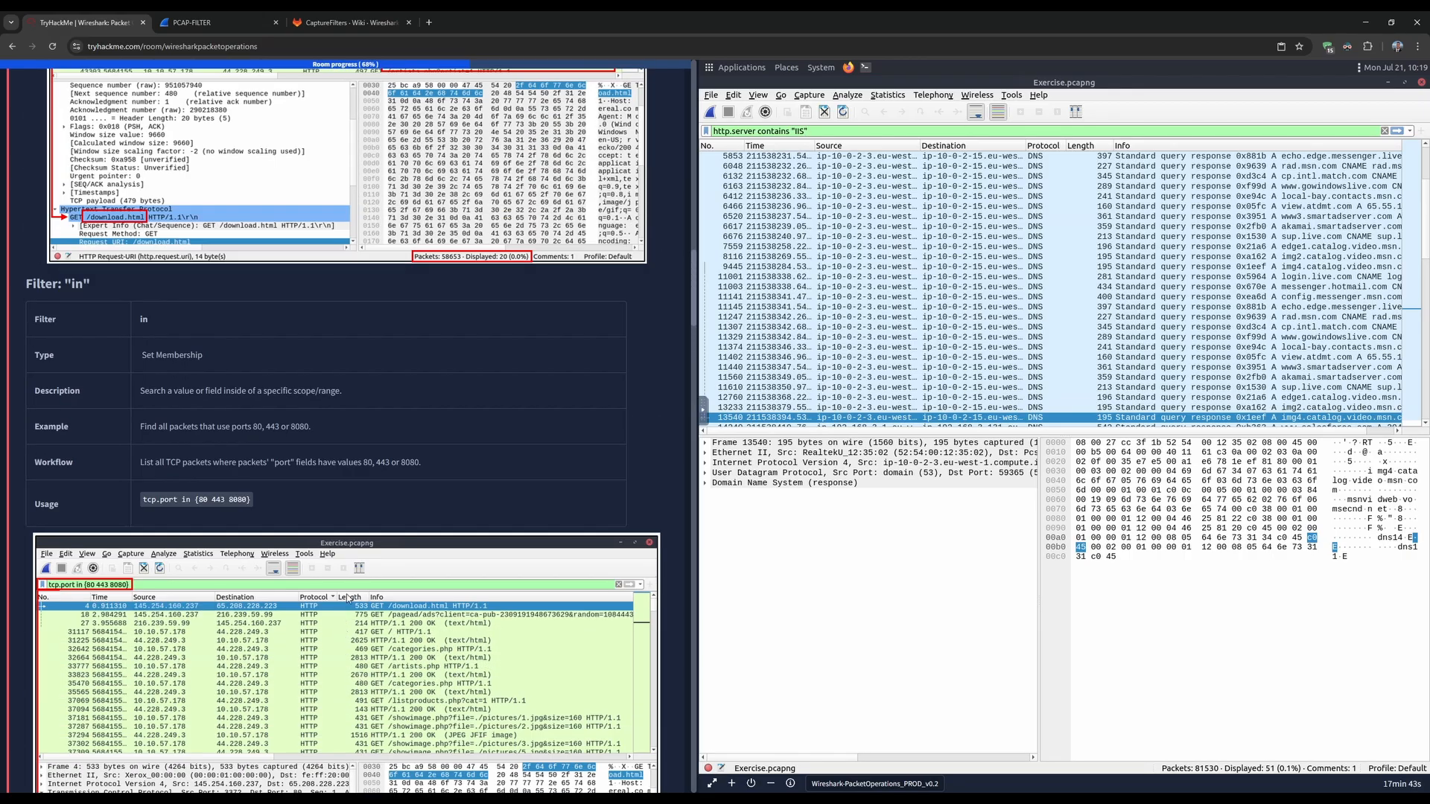
scroll(350, 629, up, 8)
scroll(353, 611, up, 20)
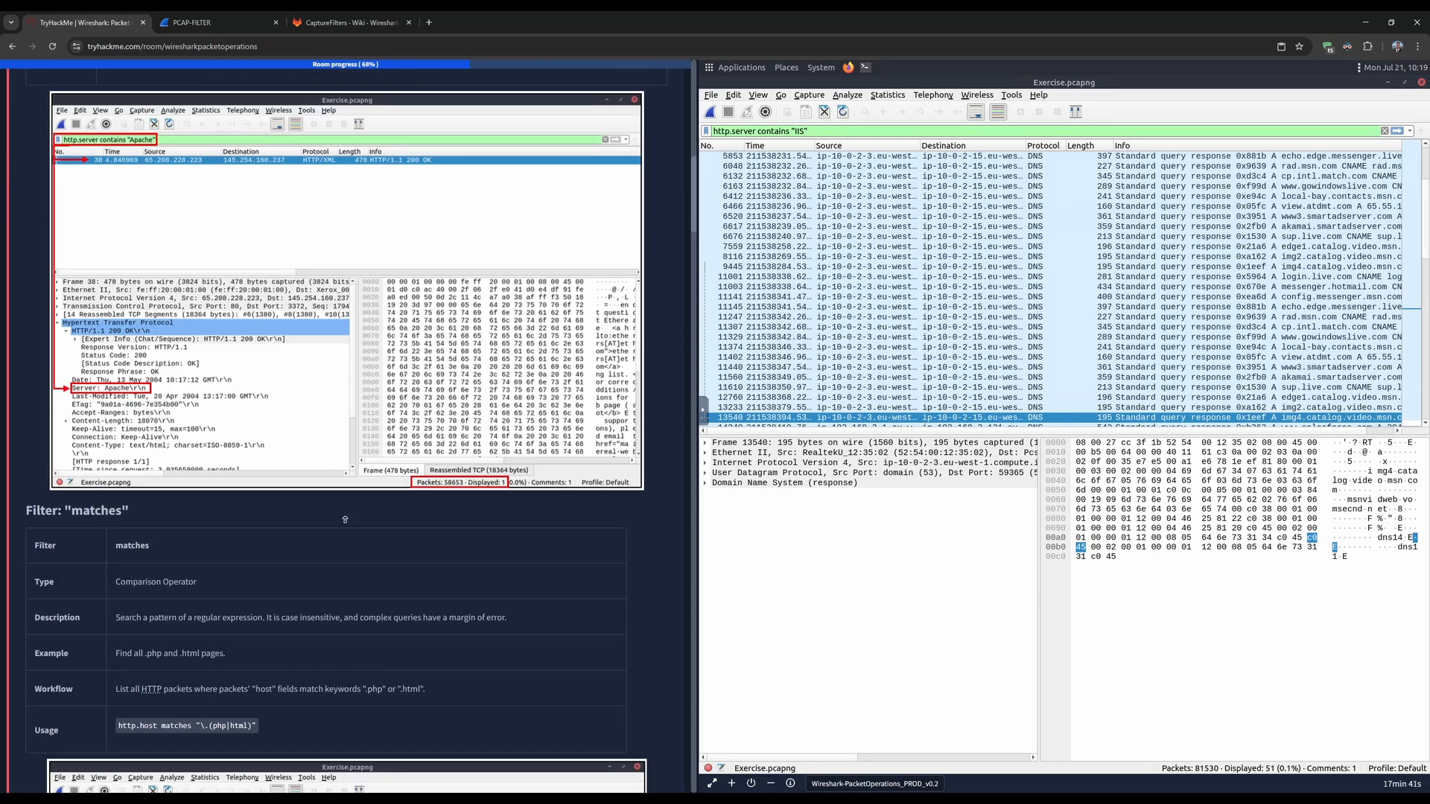
click(169, 596)
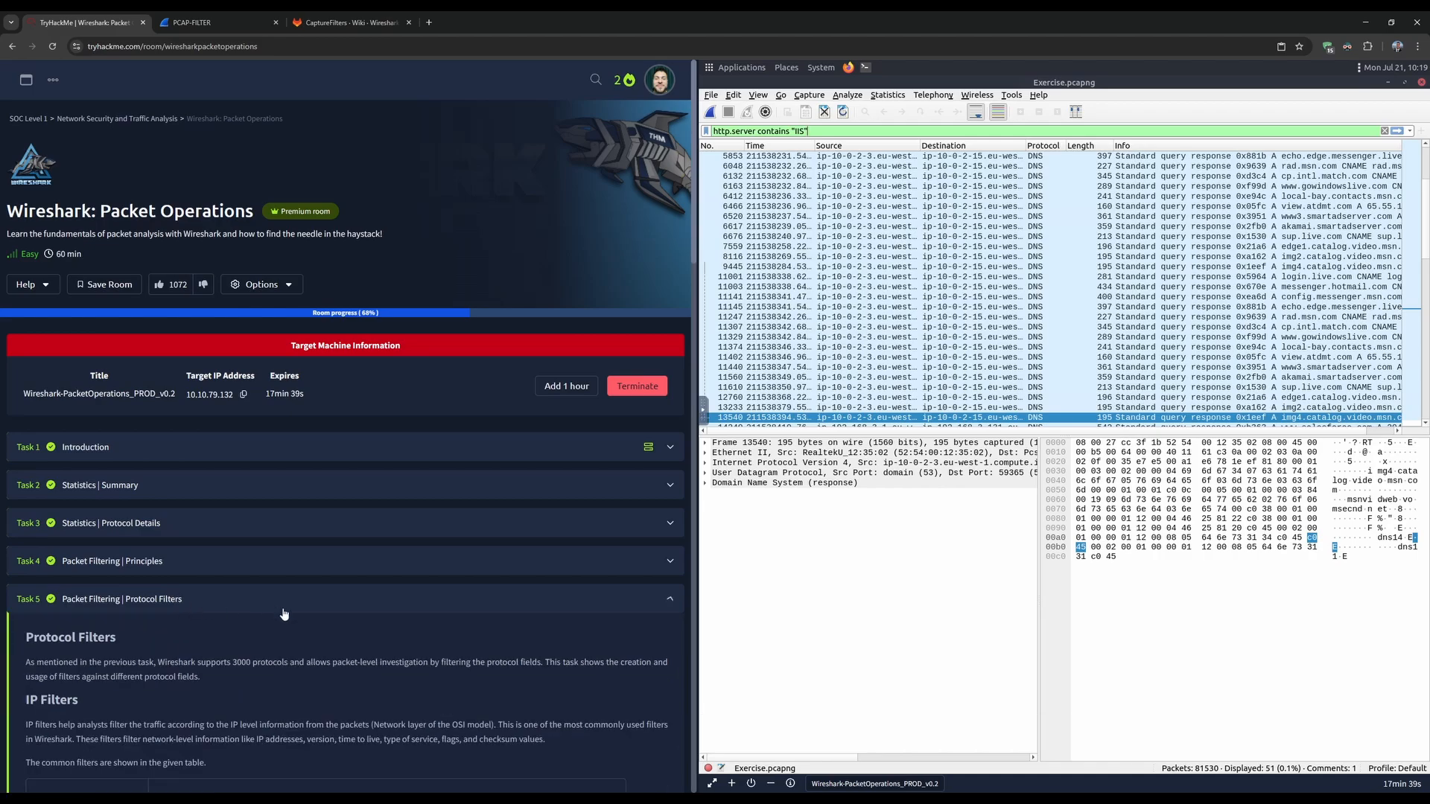
scroll(172, 494, down, 10)
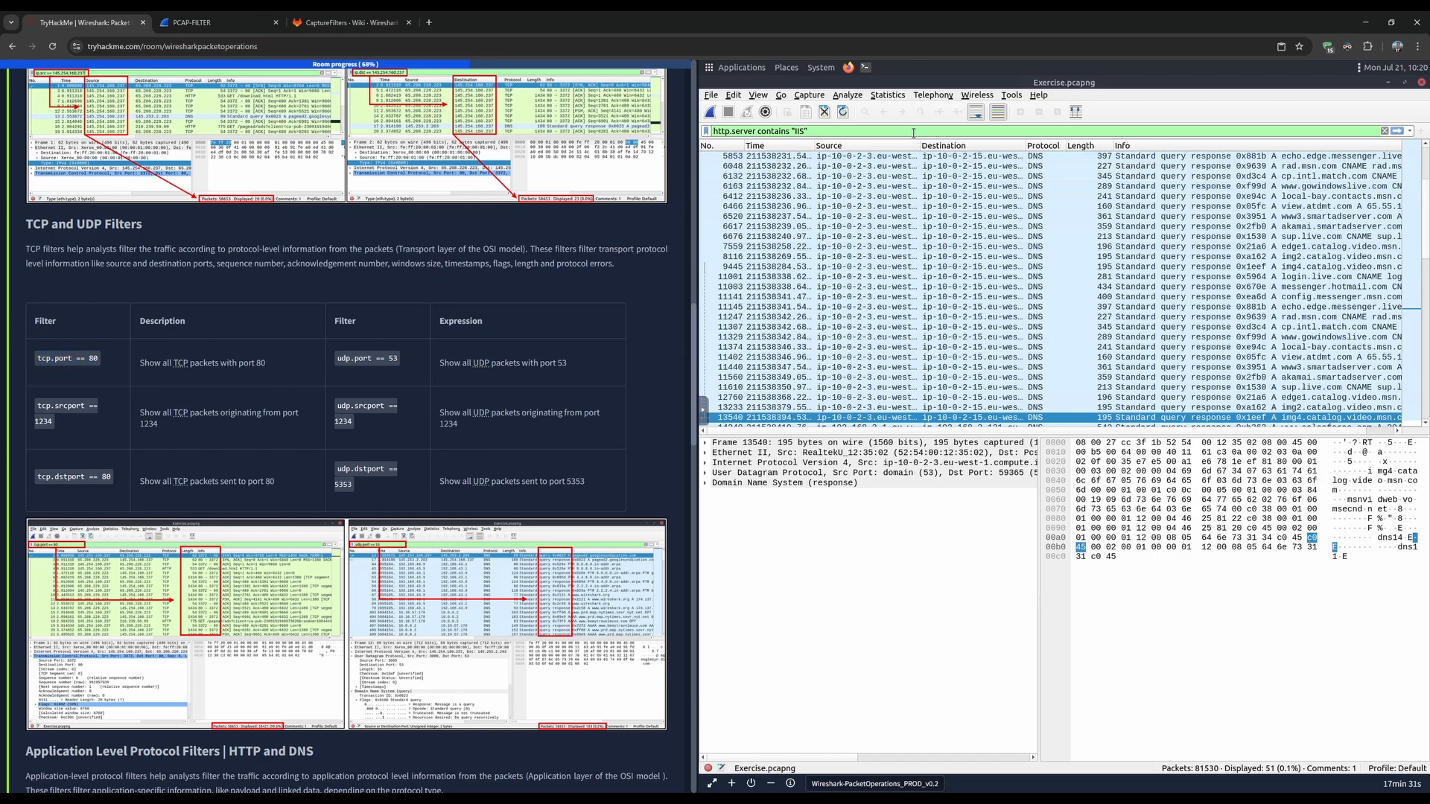
- Extend Wireshark's display filter to http.server contains "IIS" && tcp.port !=80 and apply it
text(&)
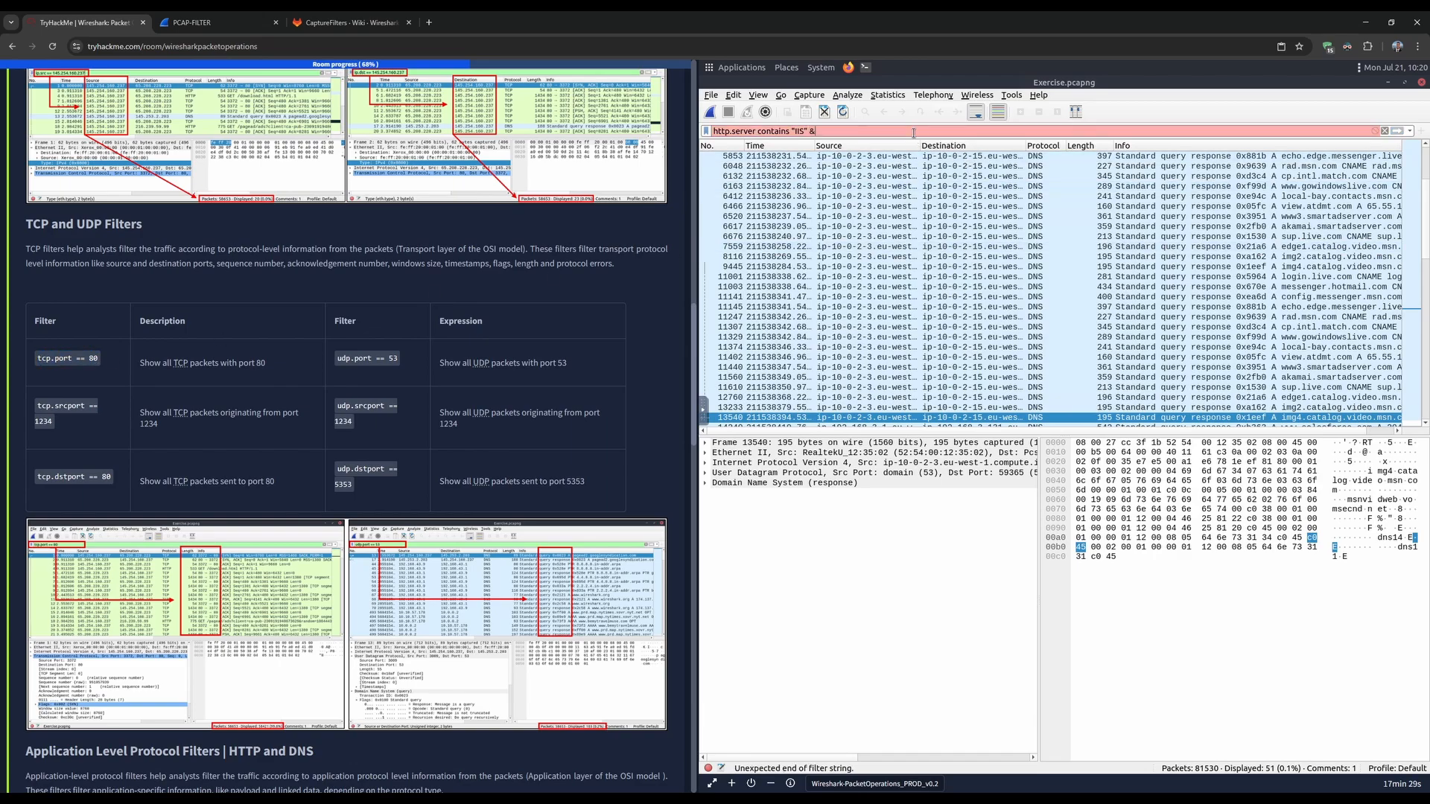
text(& tcp.port)
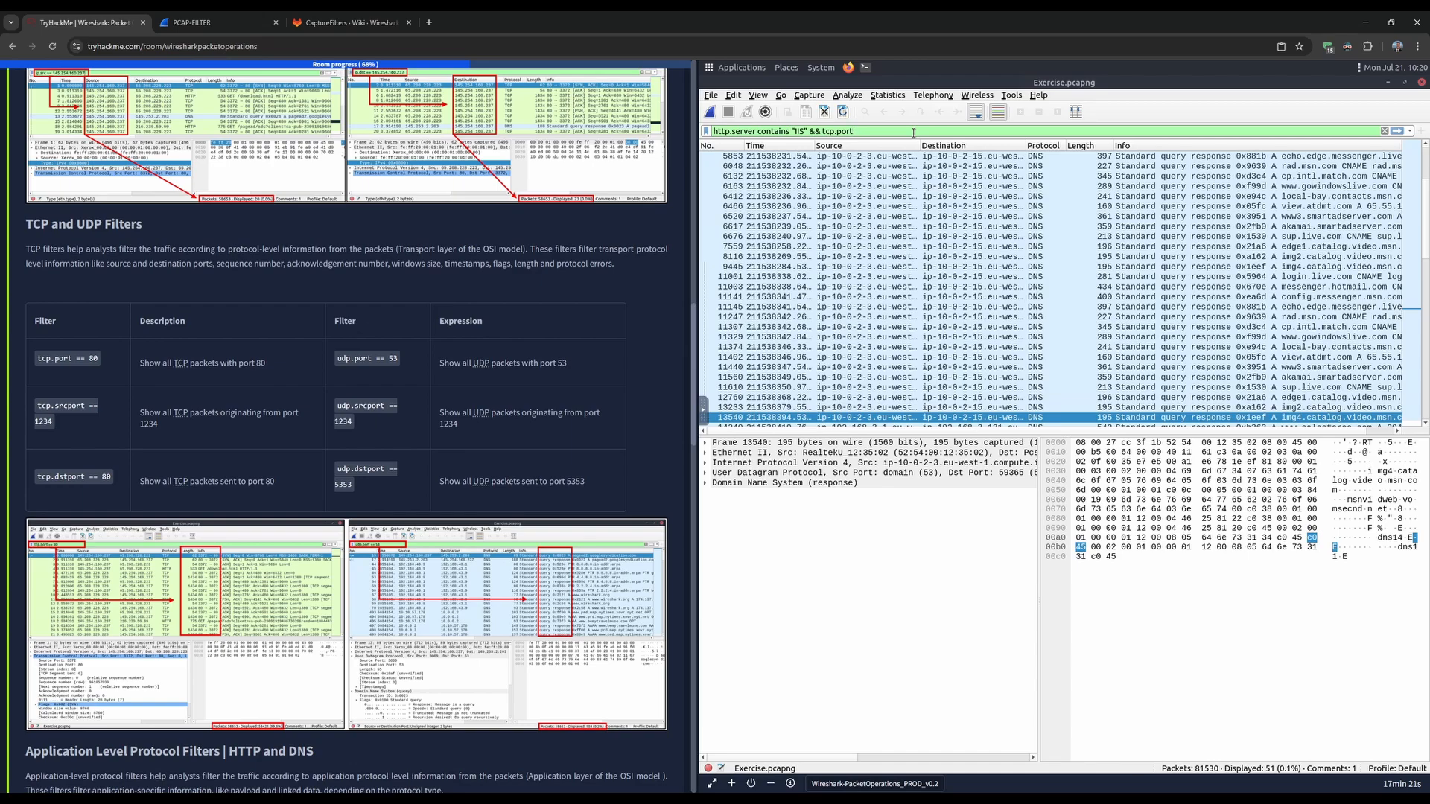
text(!=)
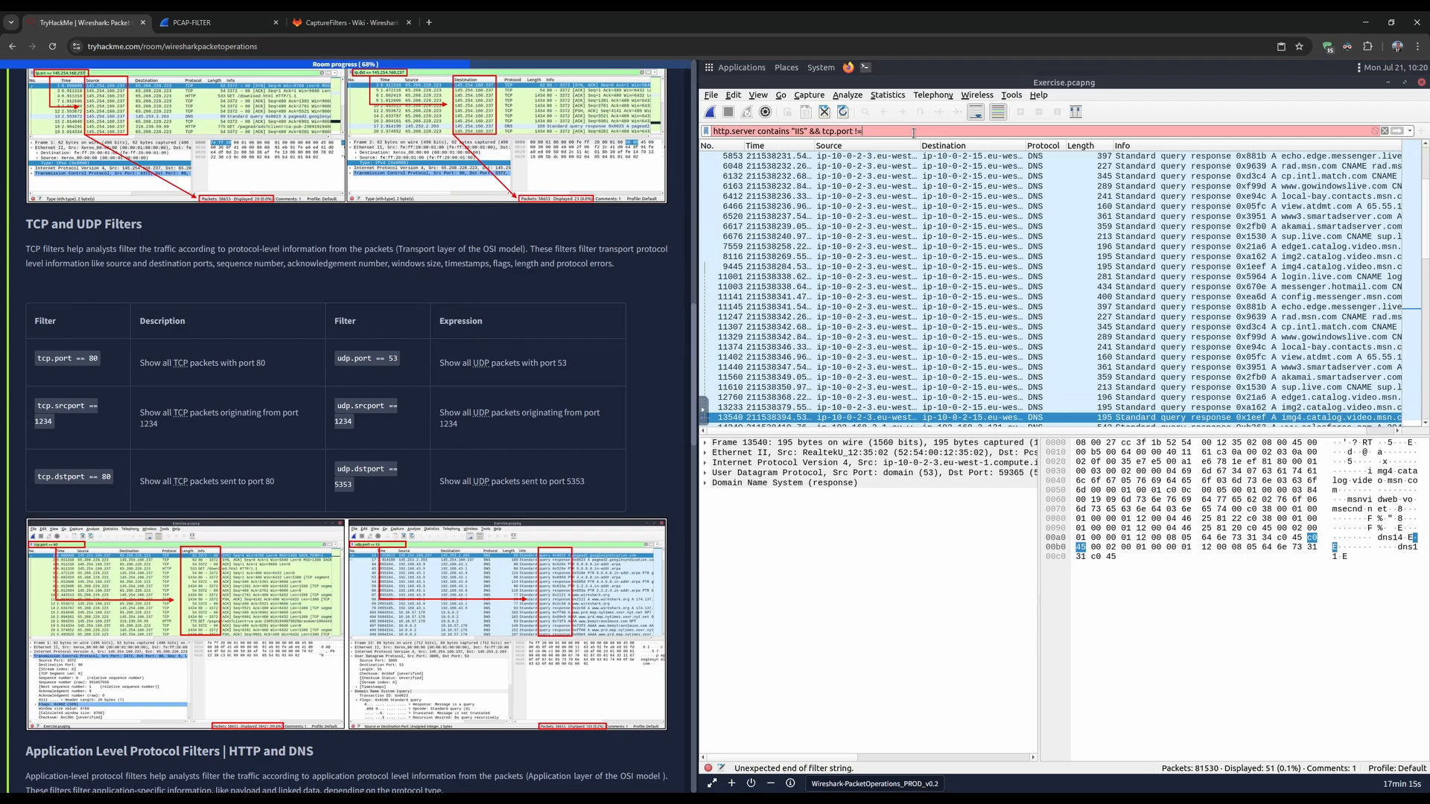
text(80)
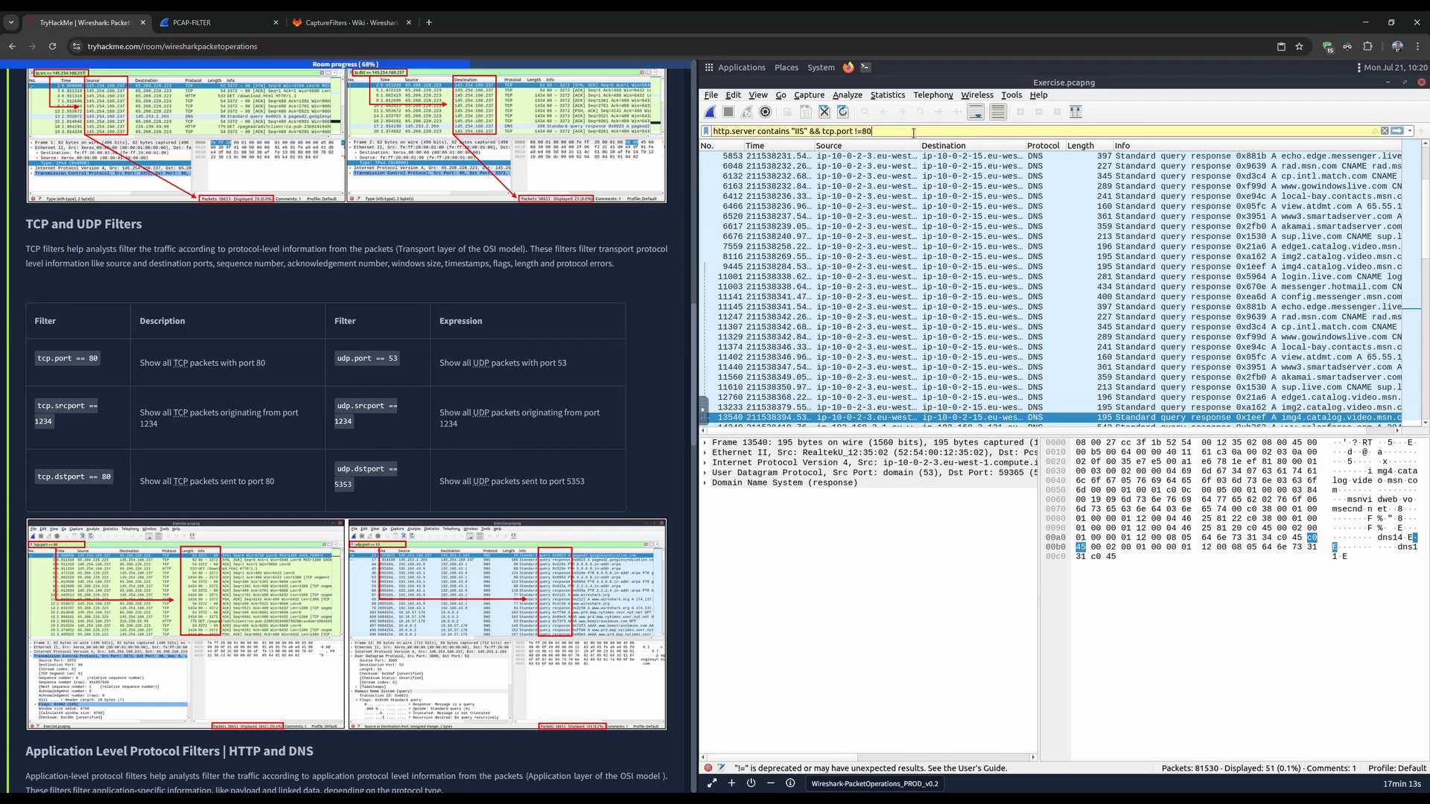
key(Return)
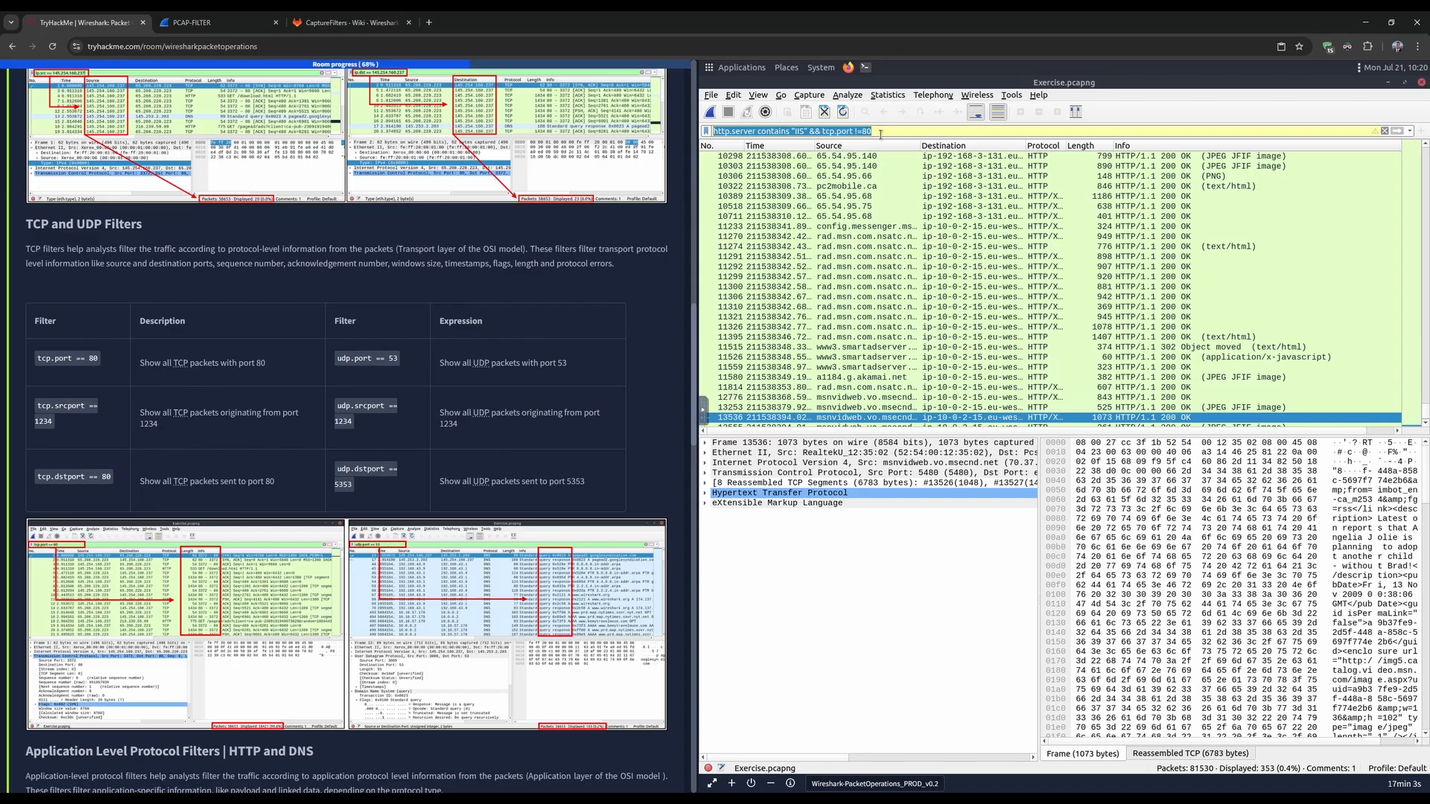
- Return to Task 6, Advanced Filtering, and review the first question about Microsoft IIS packets not originating from port 80
scroll(621, 332, down, 20)
scroll(410, 464, up, 2)
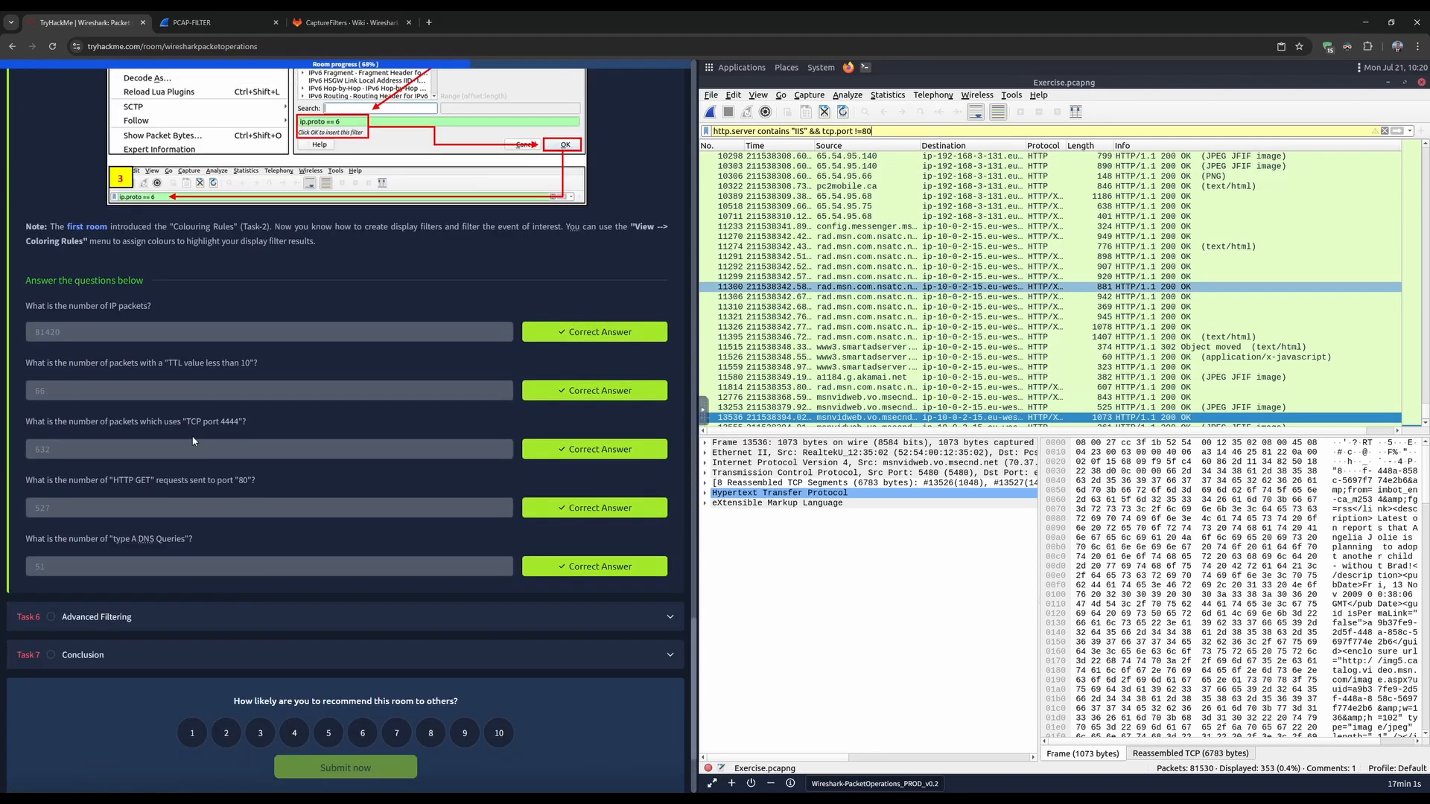
click(128, 613)
scroll(309, 378, down, 20)
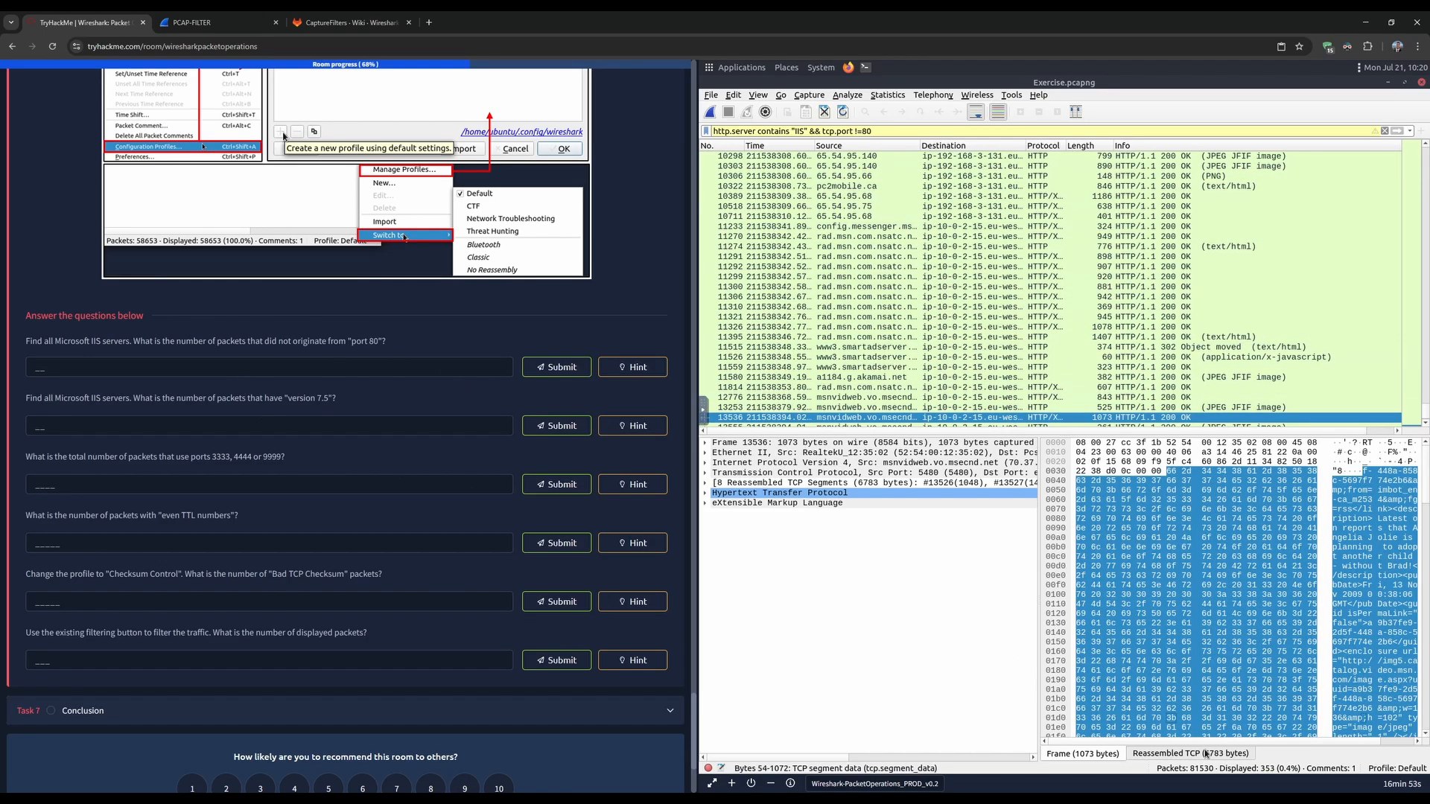
click(645, 373)
click(283, 352)
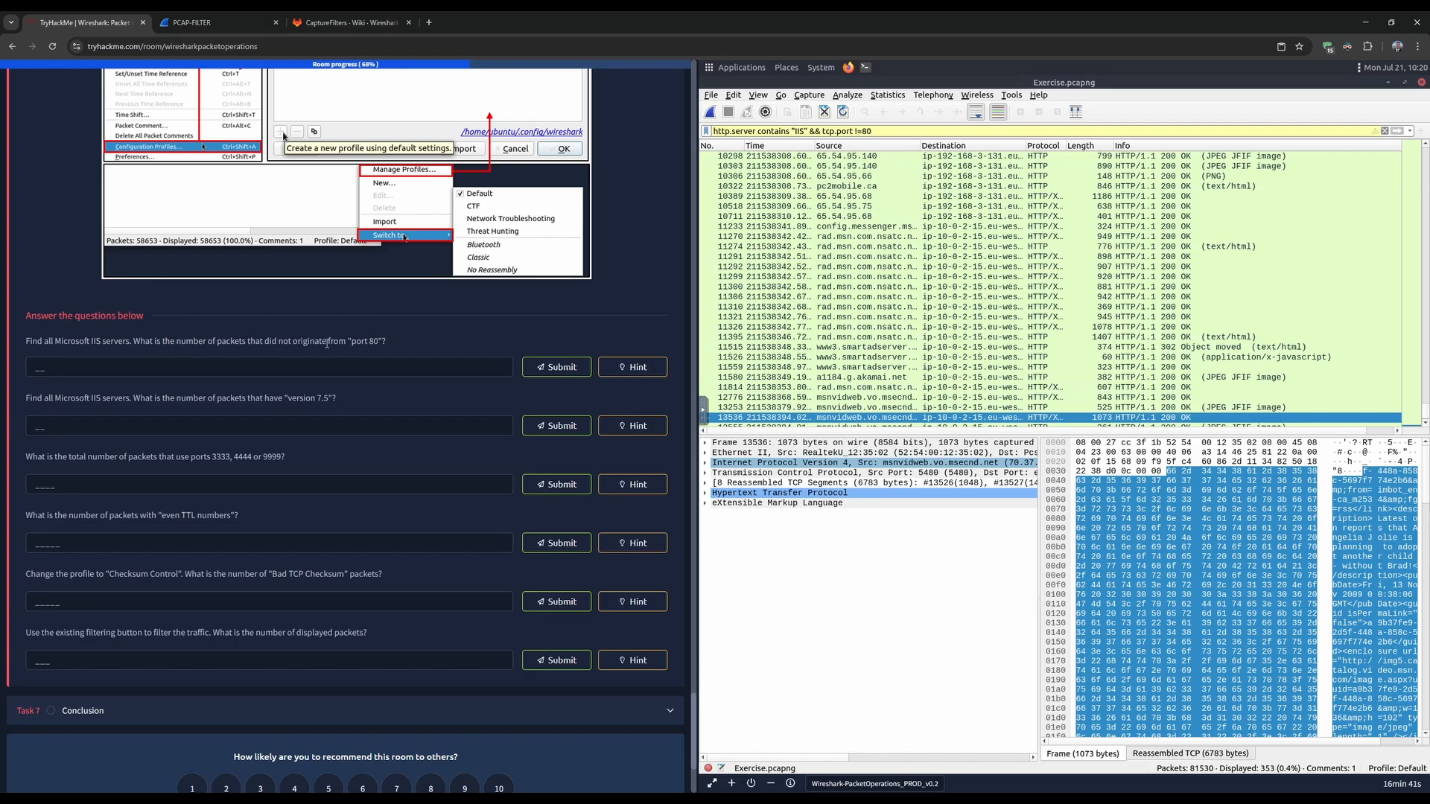
- Reread the question's "originate from" wording and apply the corrected display filter http.server contains "IIS" && tcp.srcport !=80
drag(295, 342, 347, 342)
click(347, 342)
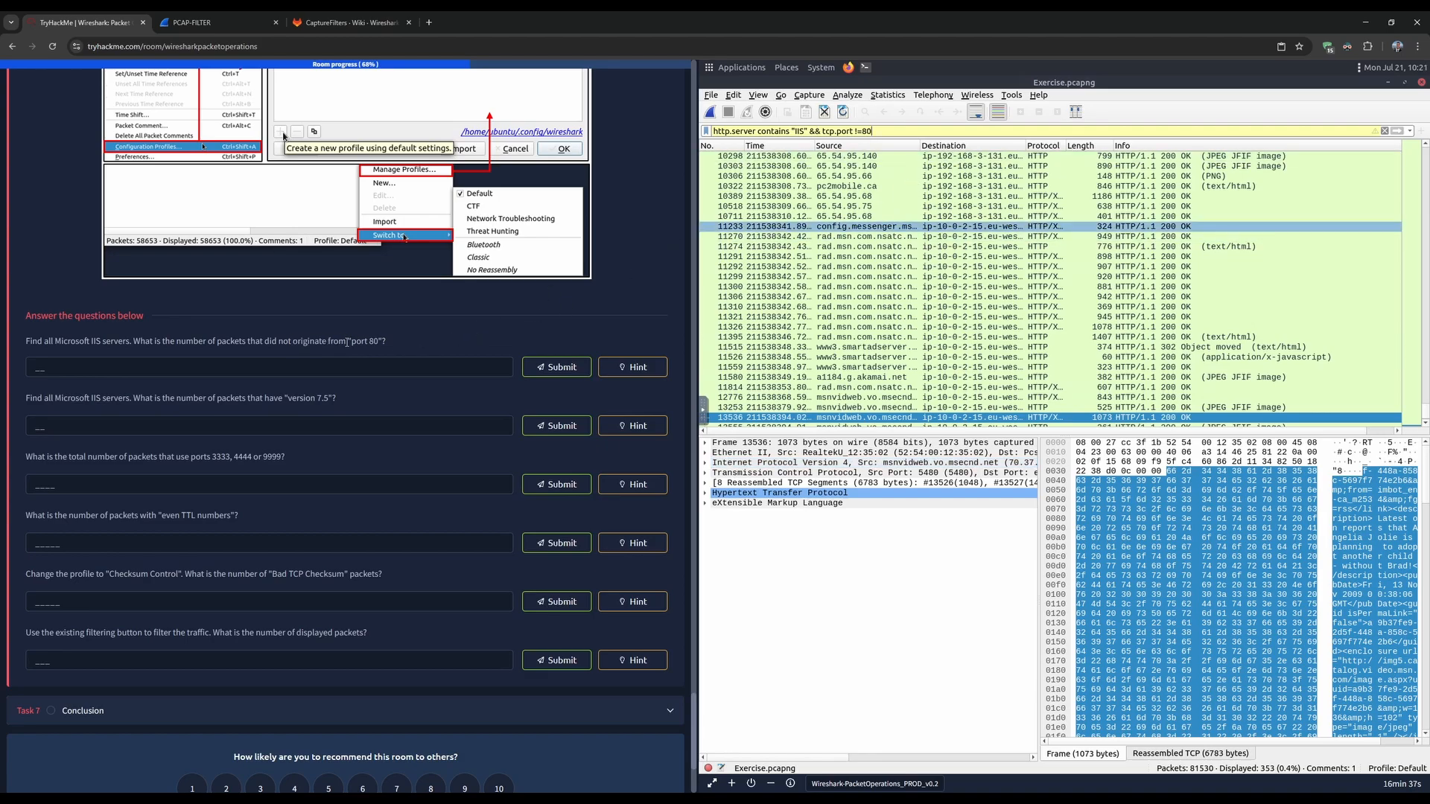
drag(295, 342, 348, 342)
click(349, 341)
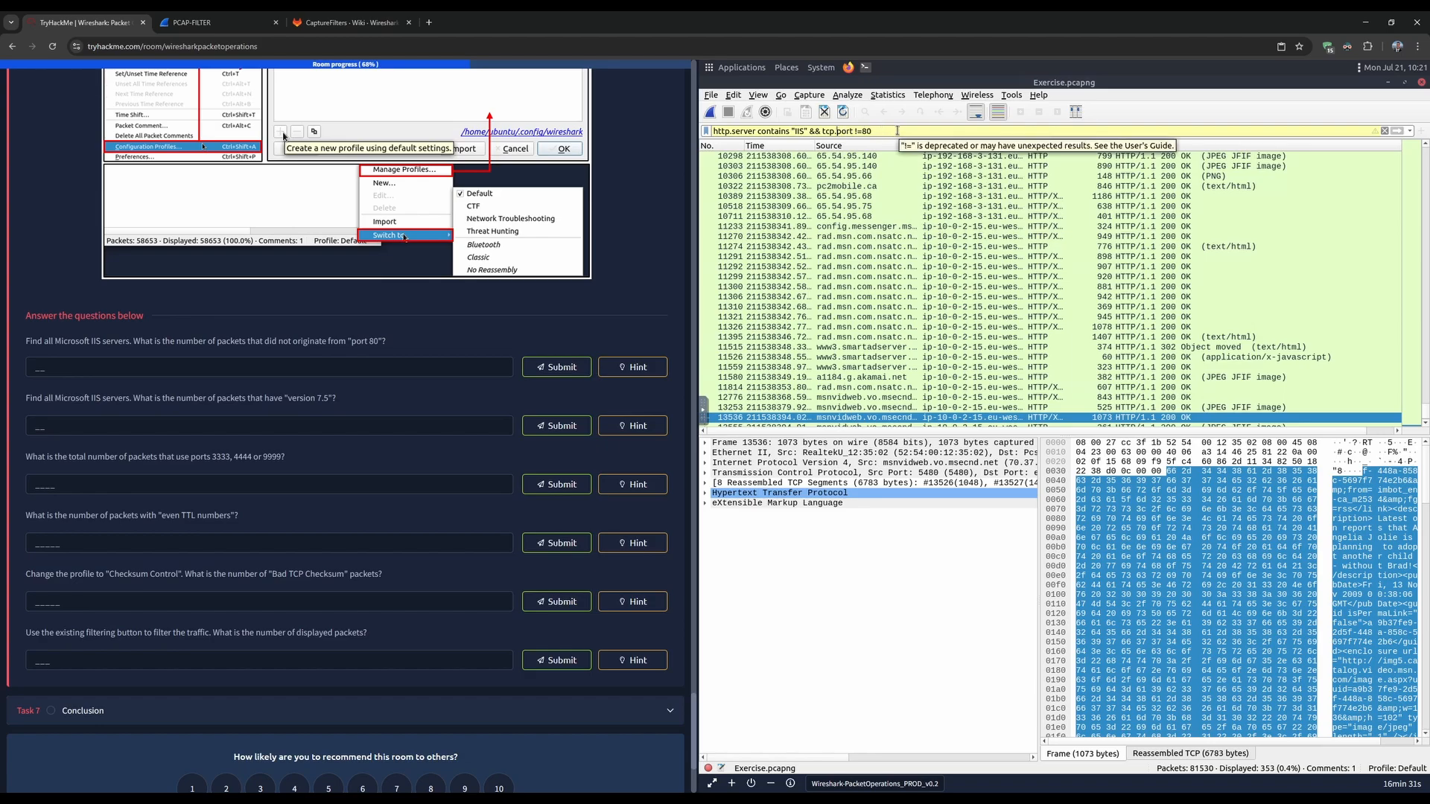
text(src)
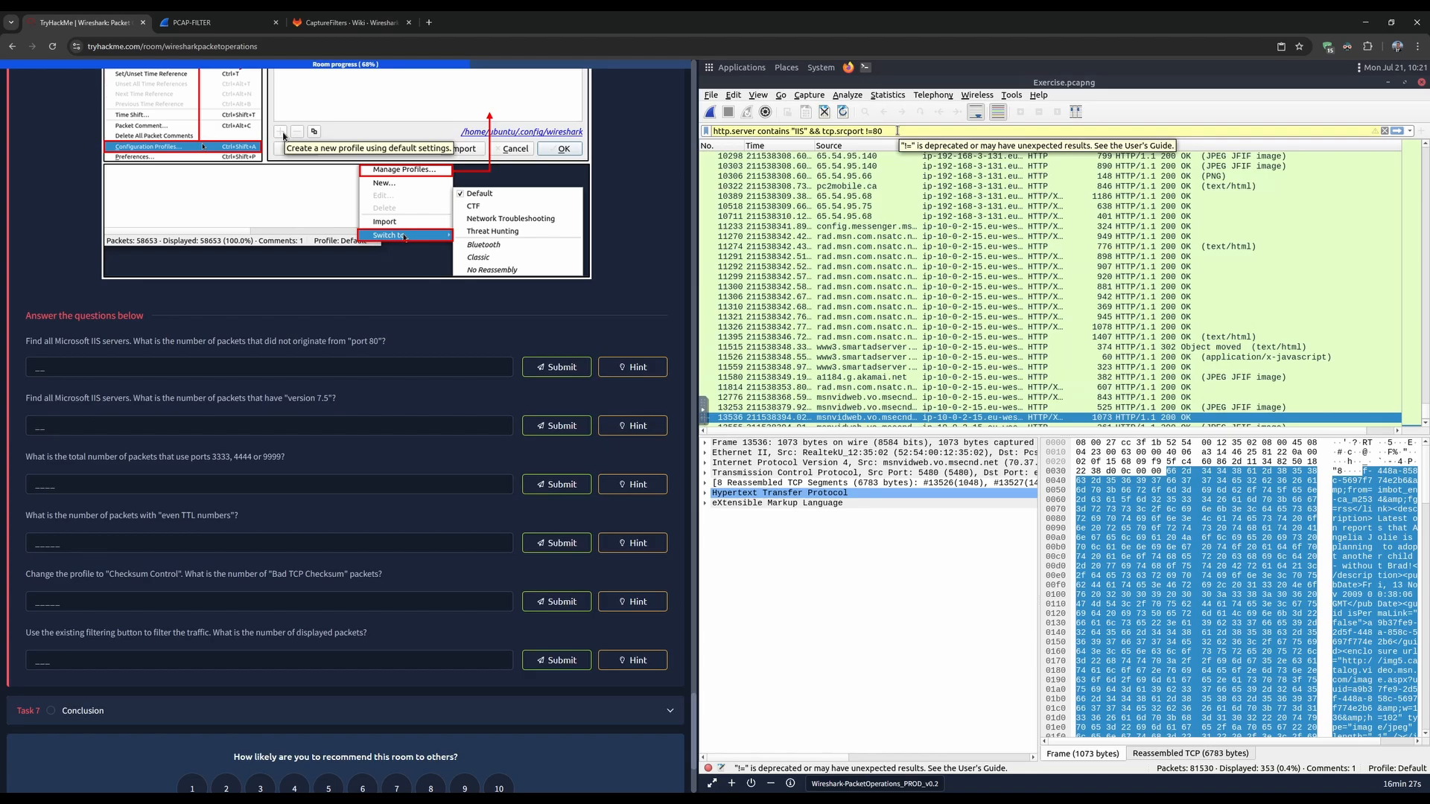
key(Return)
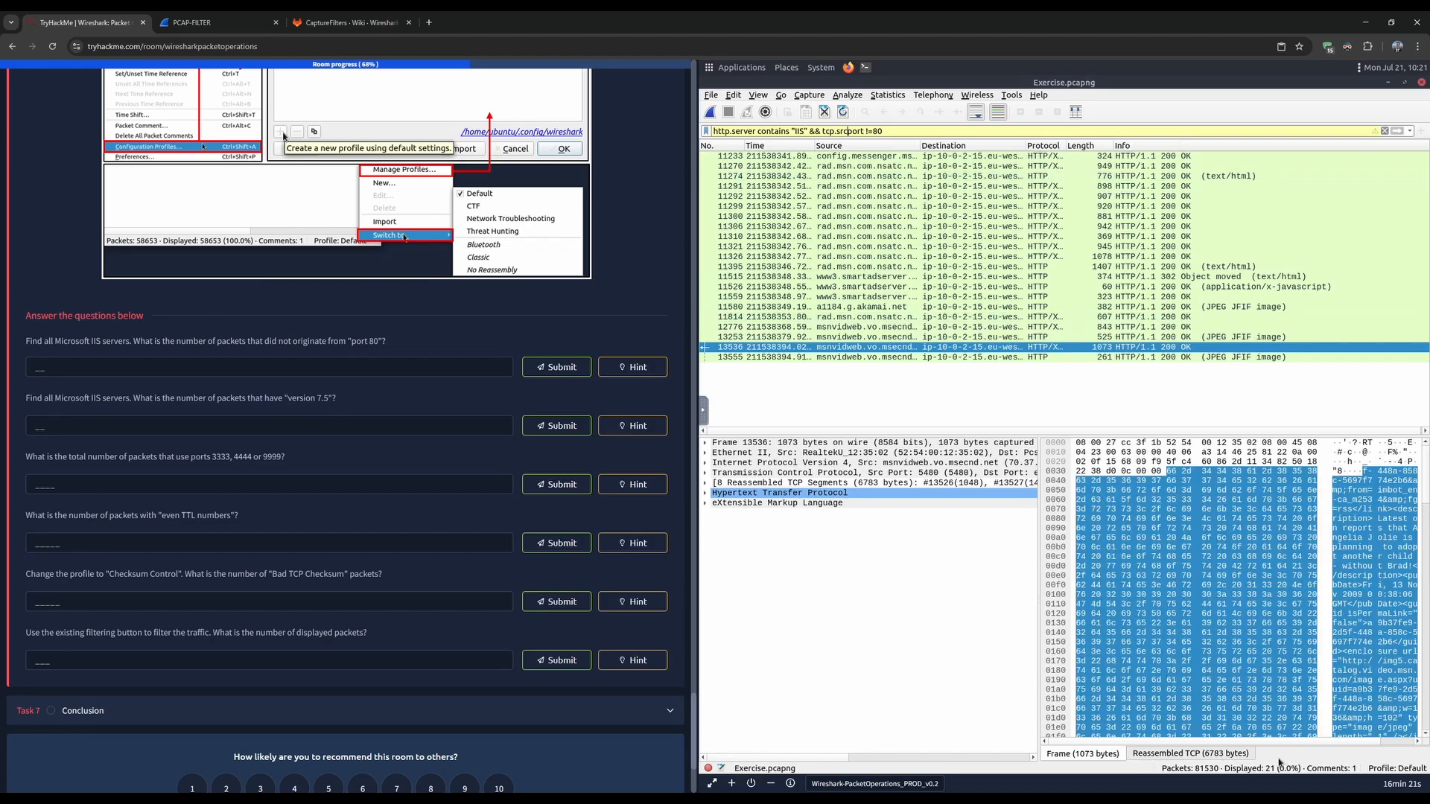
- Submit 21 as the answer to the first Advanced Filtering question
click(210, 366)
text(21)
click(556, 367)
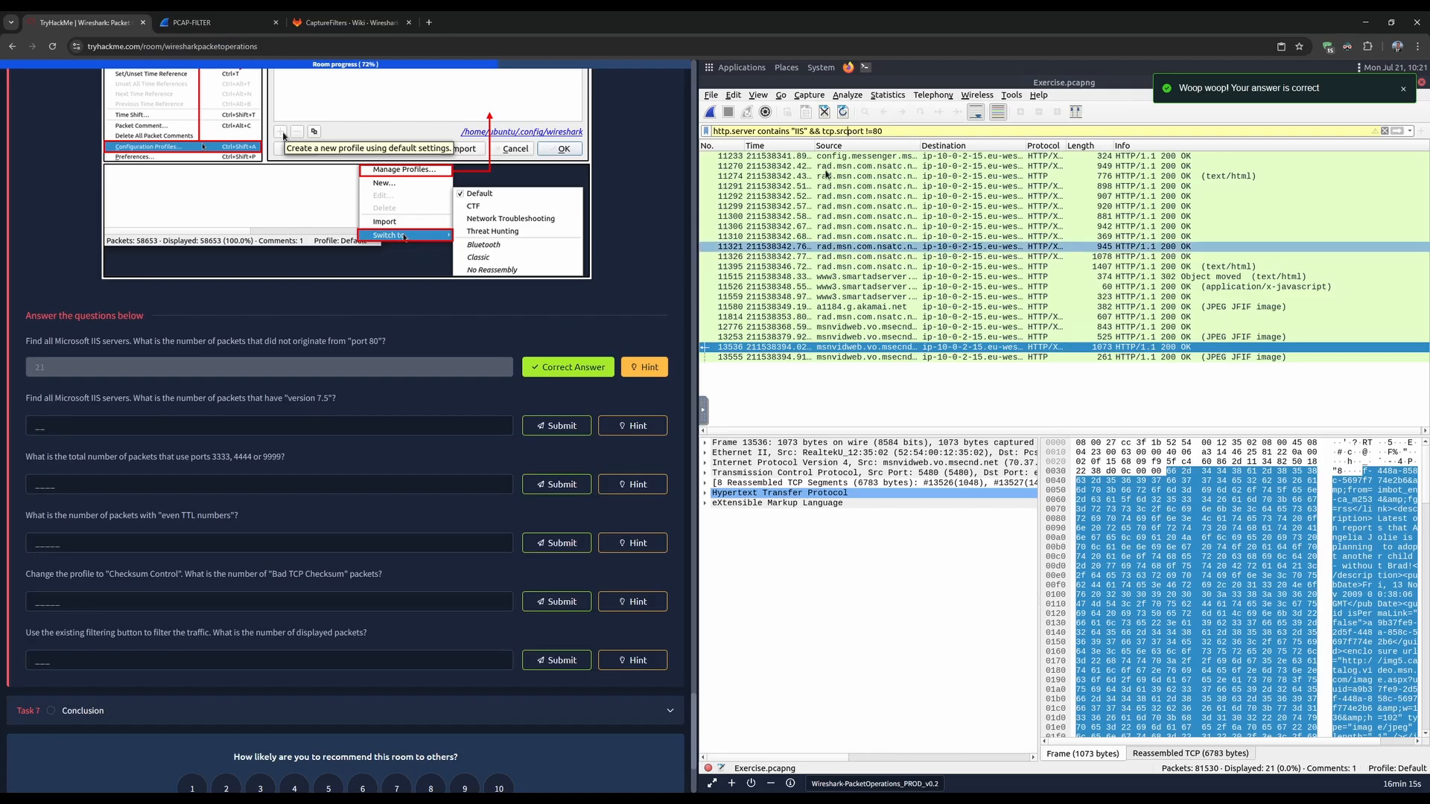
- Review the Task 6 filter notes and compare the first question's wording with the IIS condition in the display filter
scroll(499, 344, up, 1)
scroll(499, 344, up, 20)
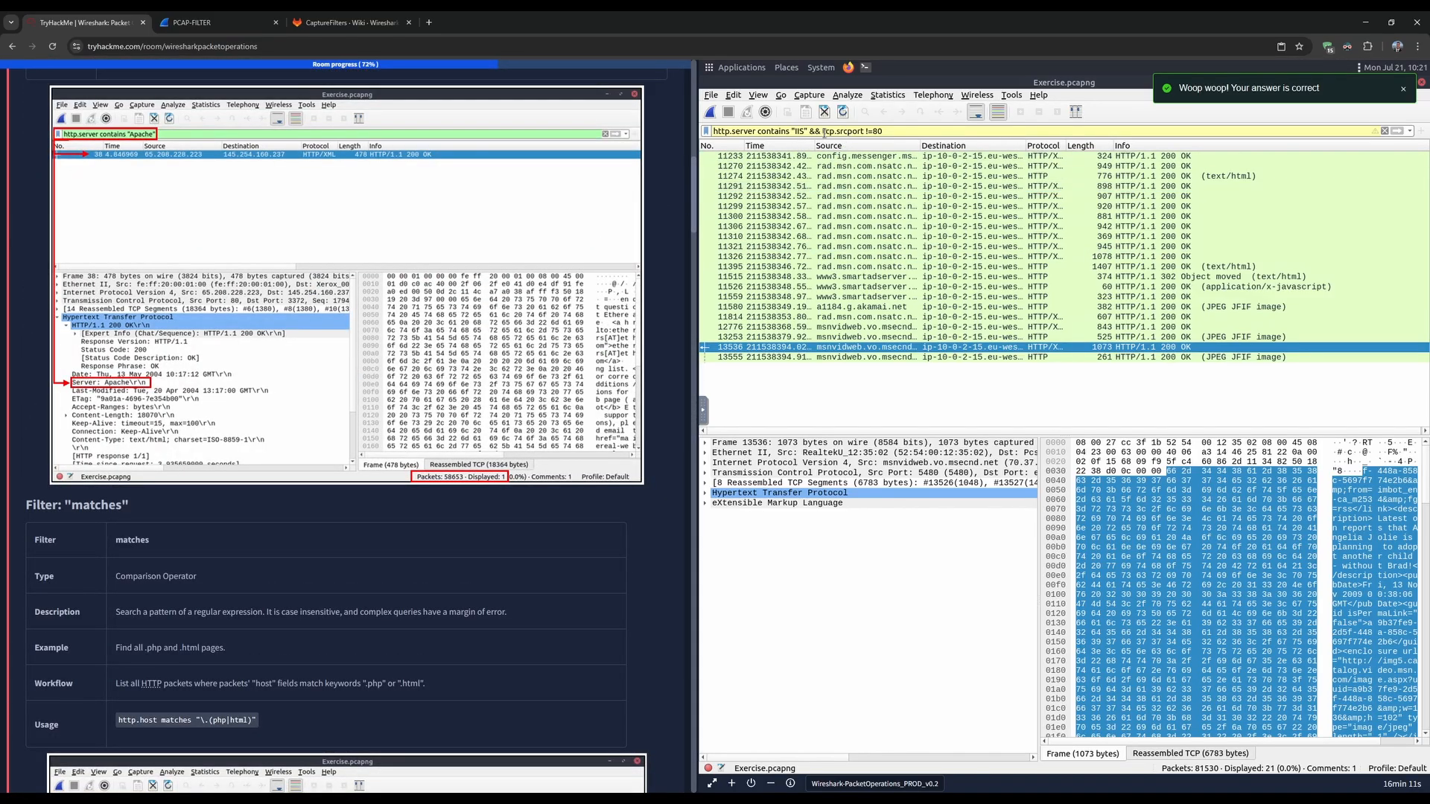
scroll(455, 393, up, 20)
scroll(361, 419, down, 20)
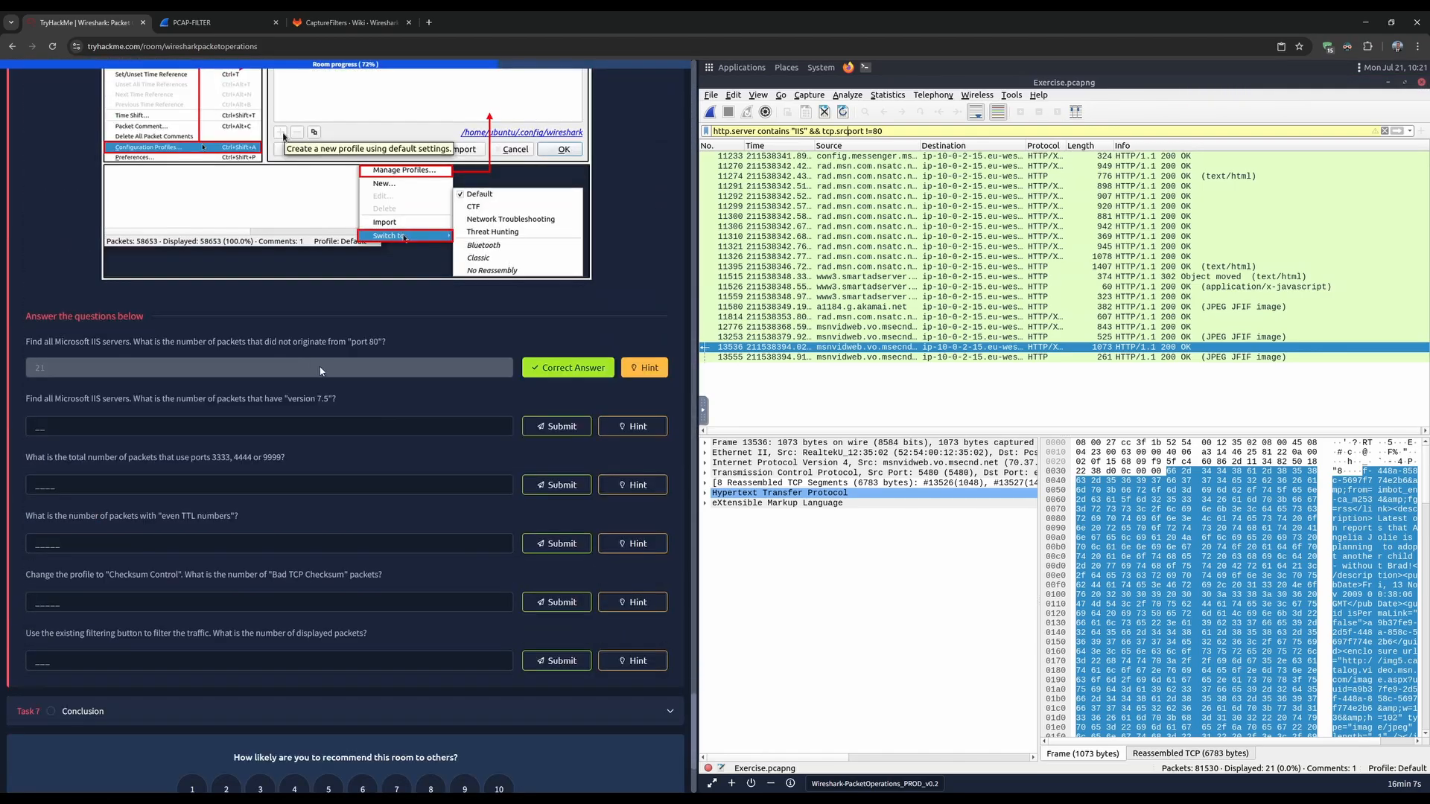
drag(292, 344, 347, 343)
click(348, 344)
drag(841, 131, 713, 131)
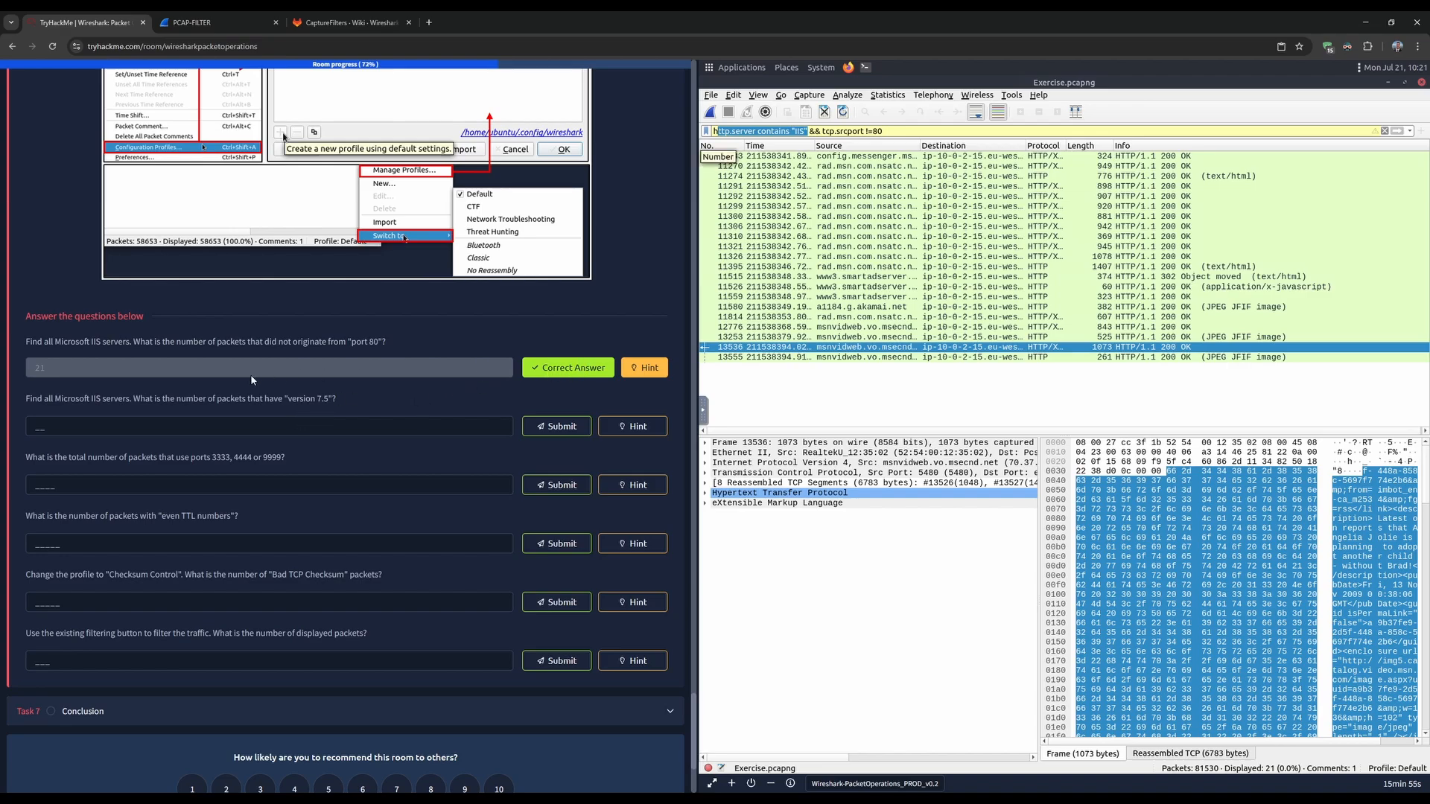
- Read the "version 7.5" question, then remove the source port condition and apply http.server contains "IIS" alone
drag(26, 399, 284, 400)
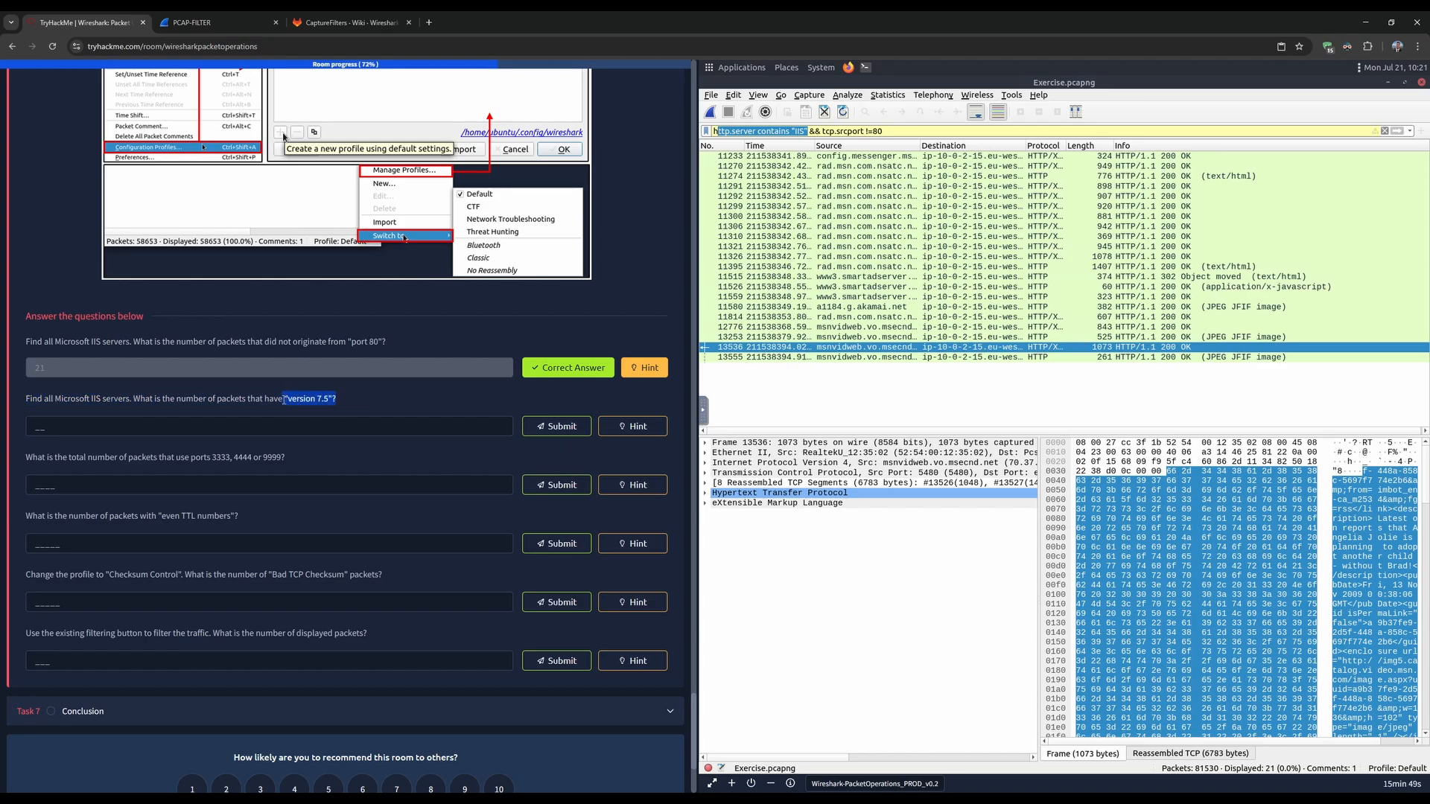
click(349, 408)
drag(886, 131, 811, 131)
key(BackSpace)
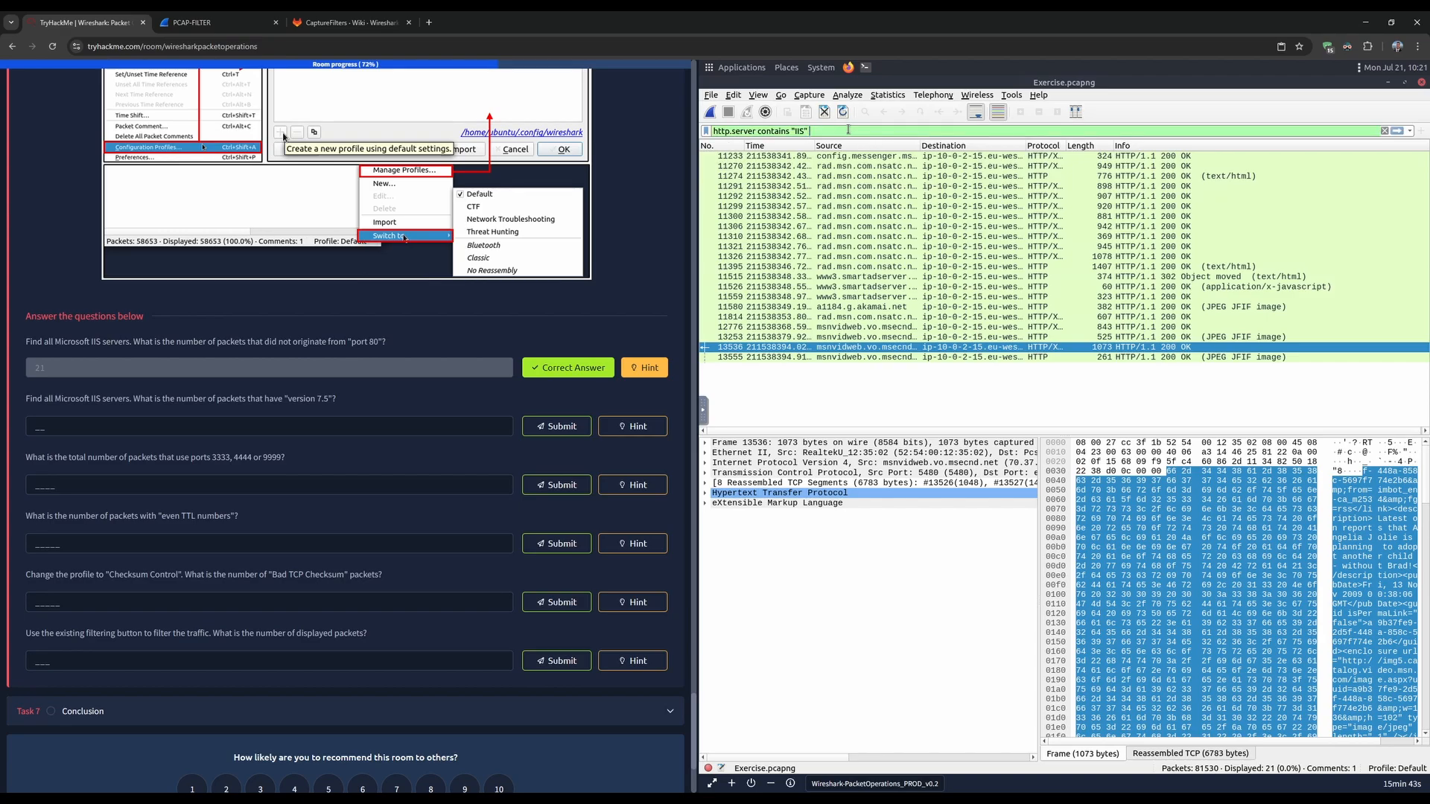
key(Return)
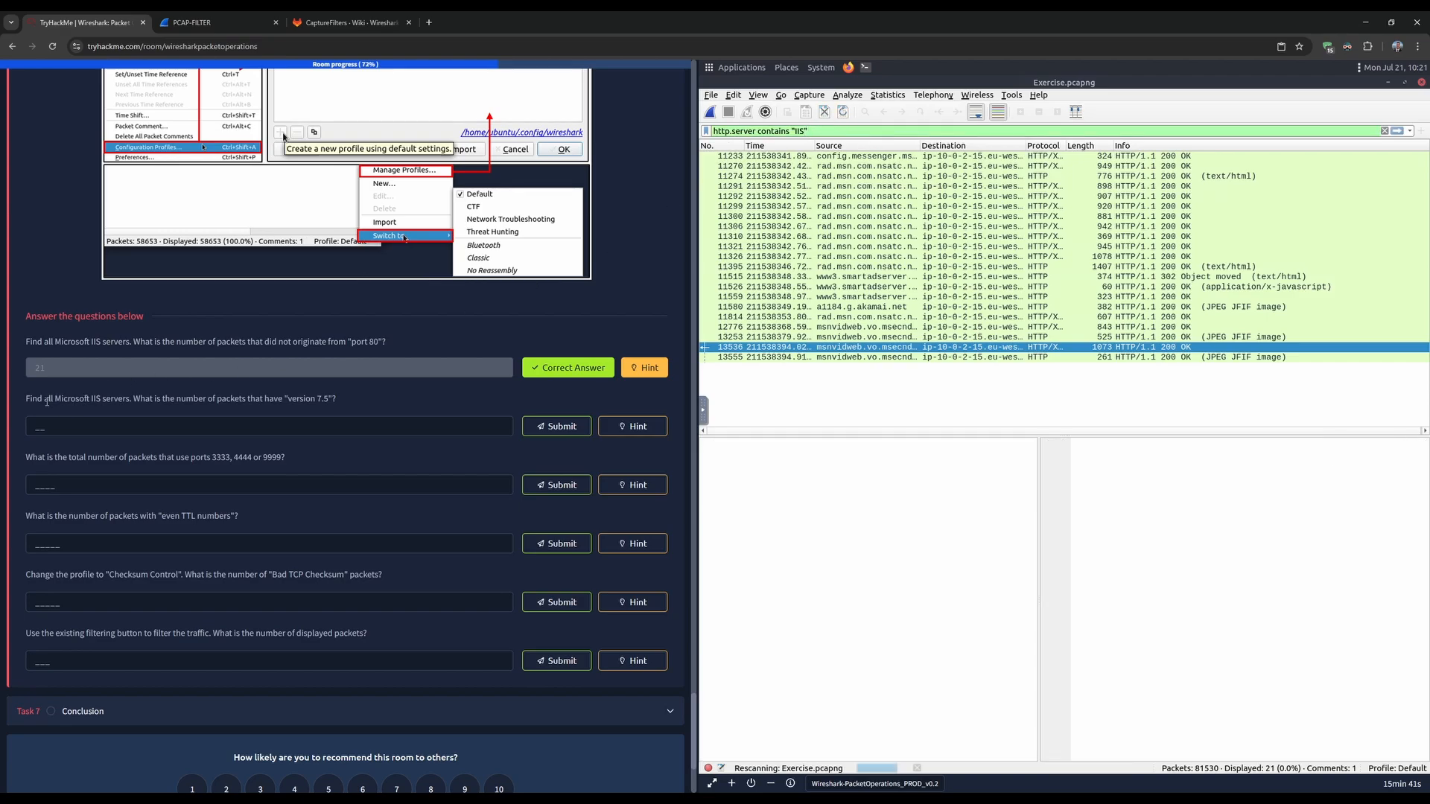
- Reread the second question about IIS packets with version 7.5 and view its hint
drag(44, 400, 126, 398)
click(125, 397)
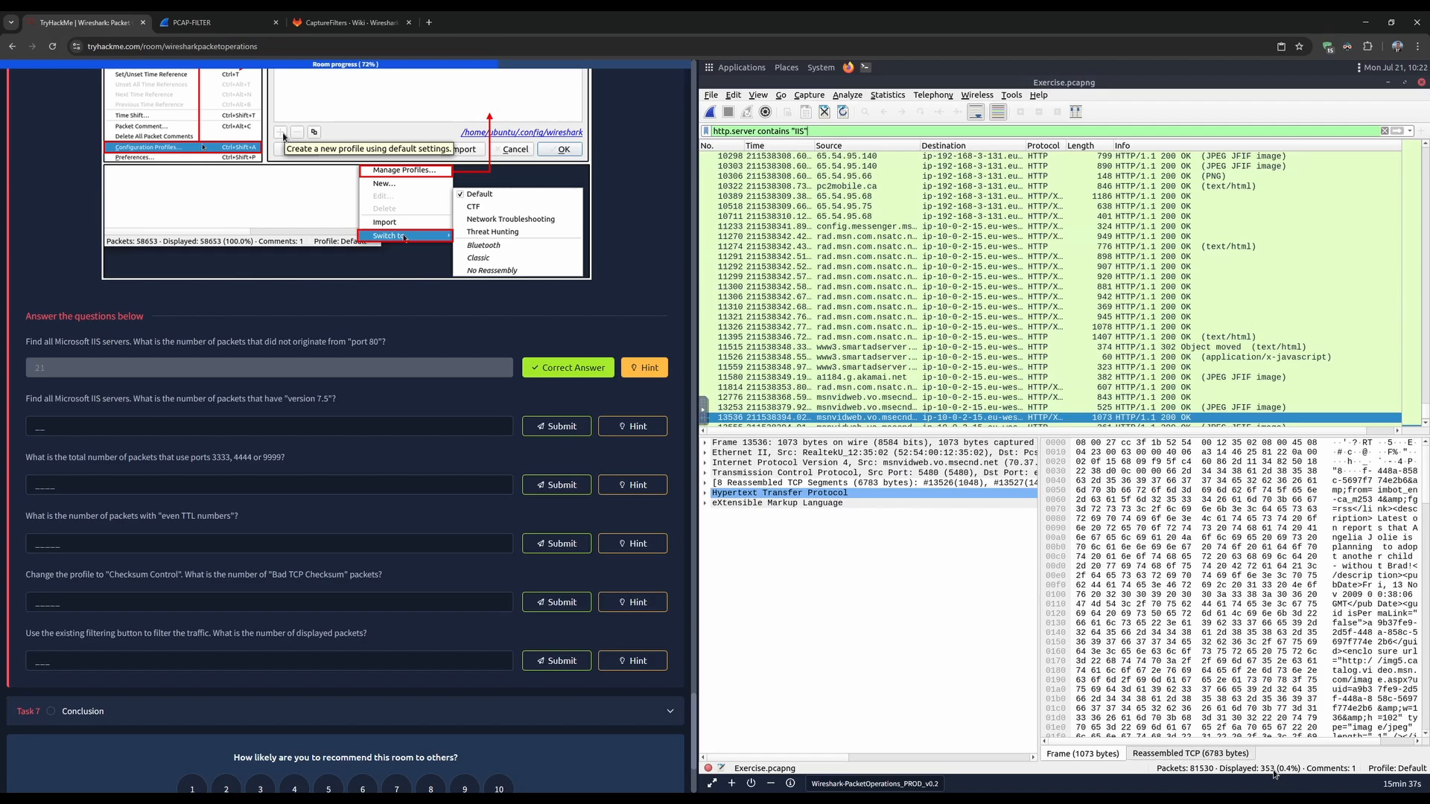
drag(134, 398, 335, 399)
click(342, 401)
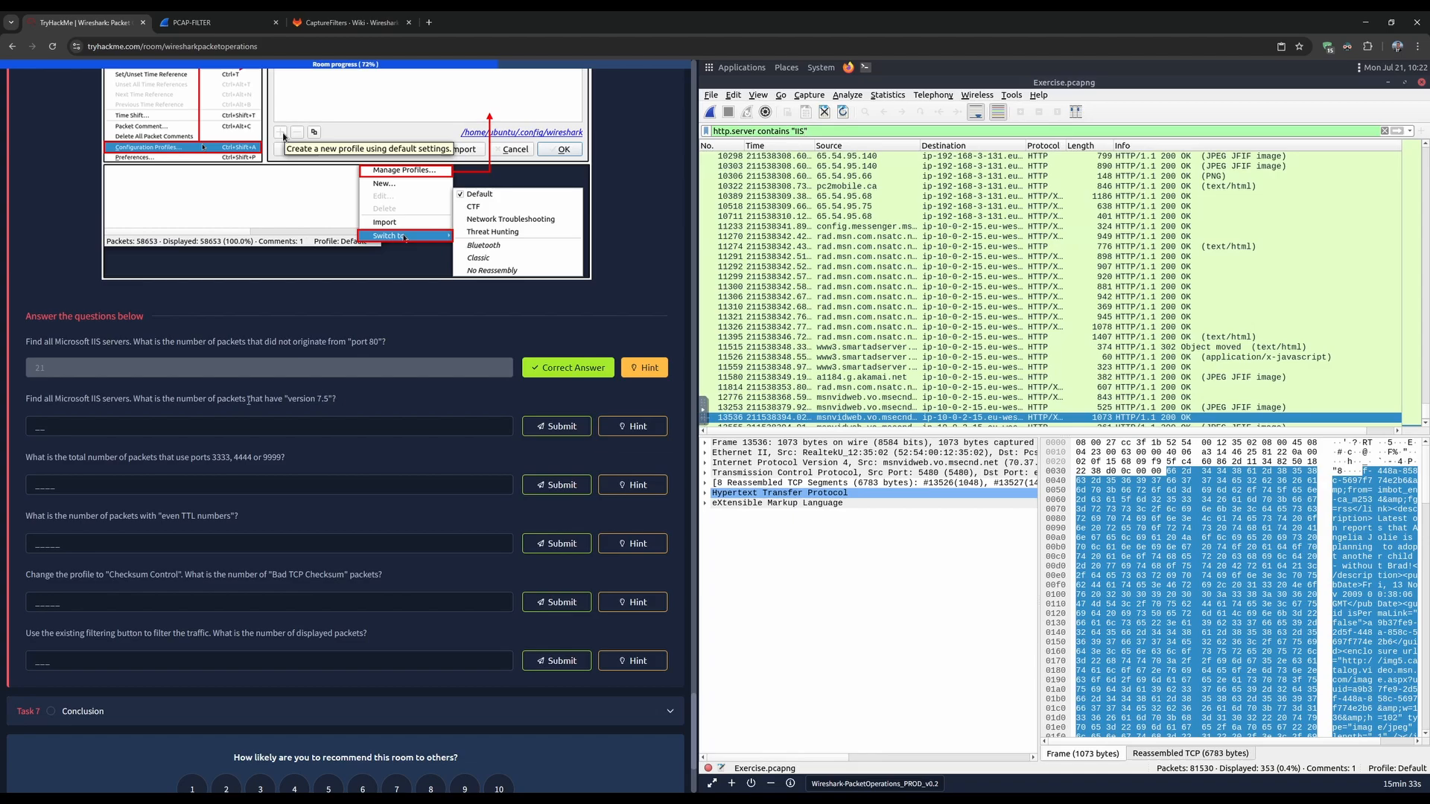
drag(288, 400, 327, 401)
click(632, 426)
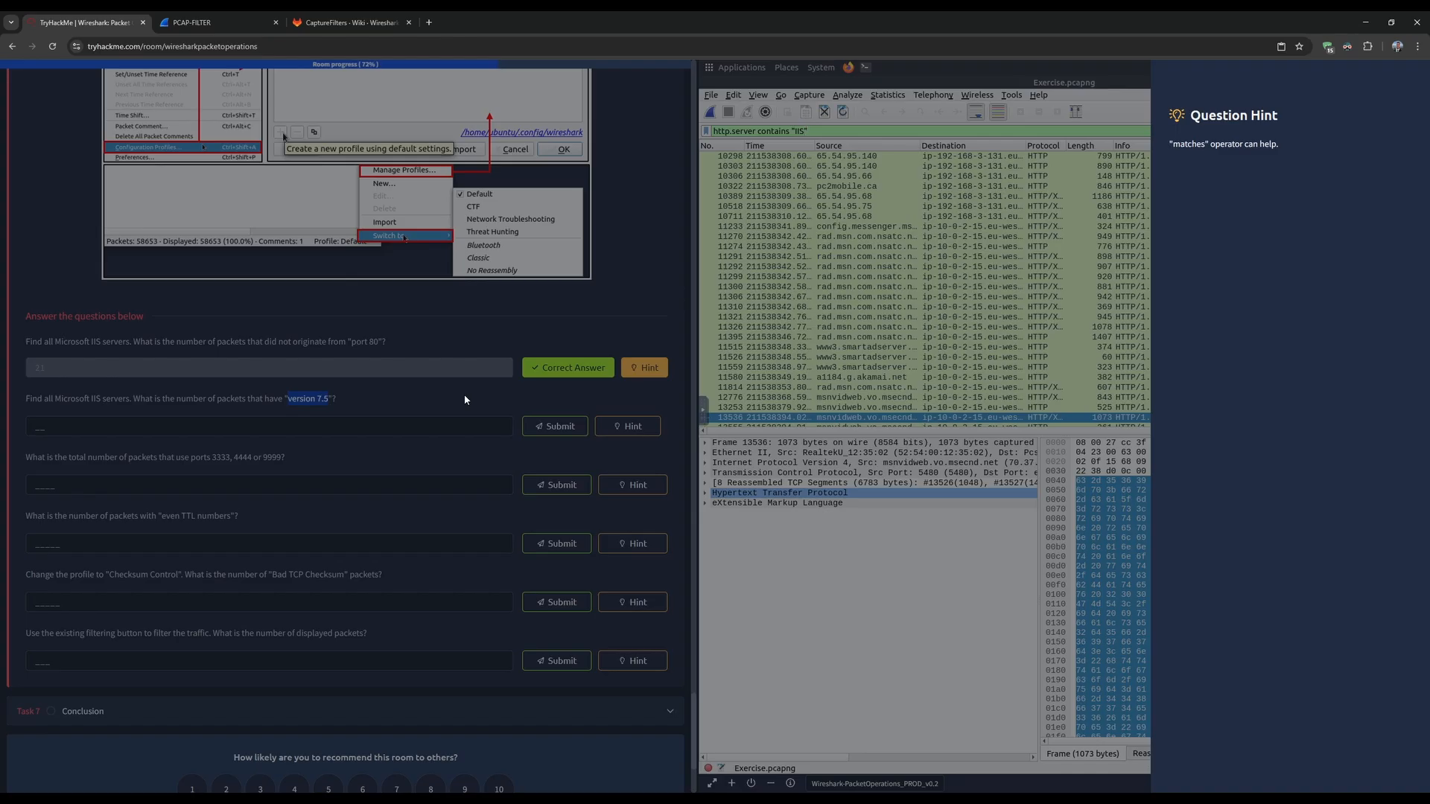
click(463, 394)
- Look up the "matches" comparison operator and its usage example in the Task 6 notes
scroll(365, 519, up, 10)
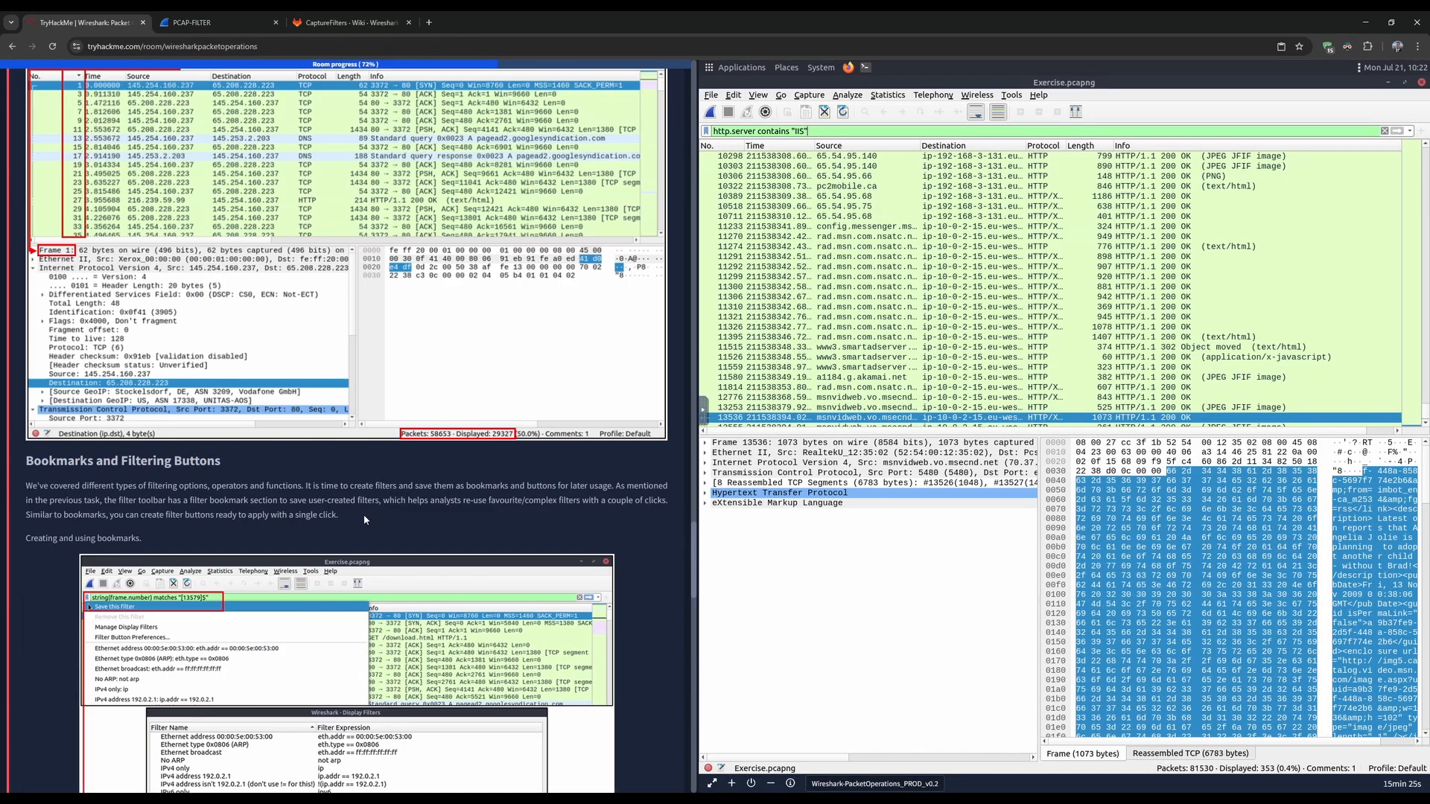
scroll(365, 519, up, 15)
scroll(365, 519, down, 6)
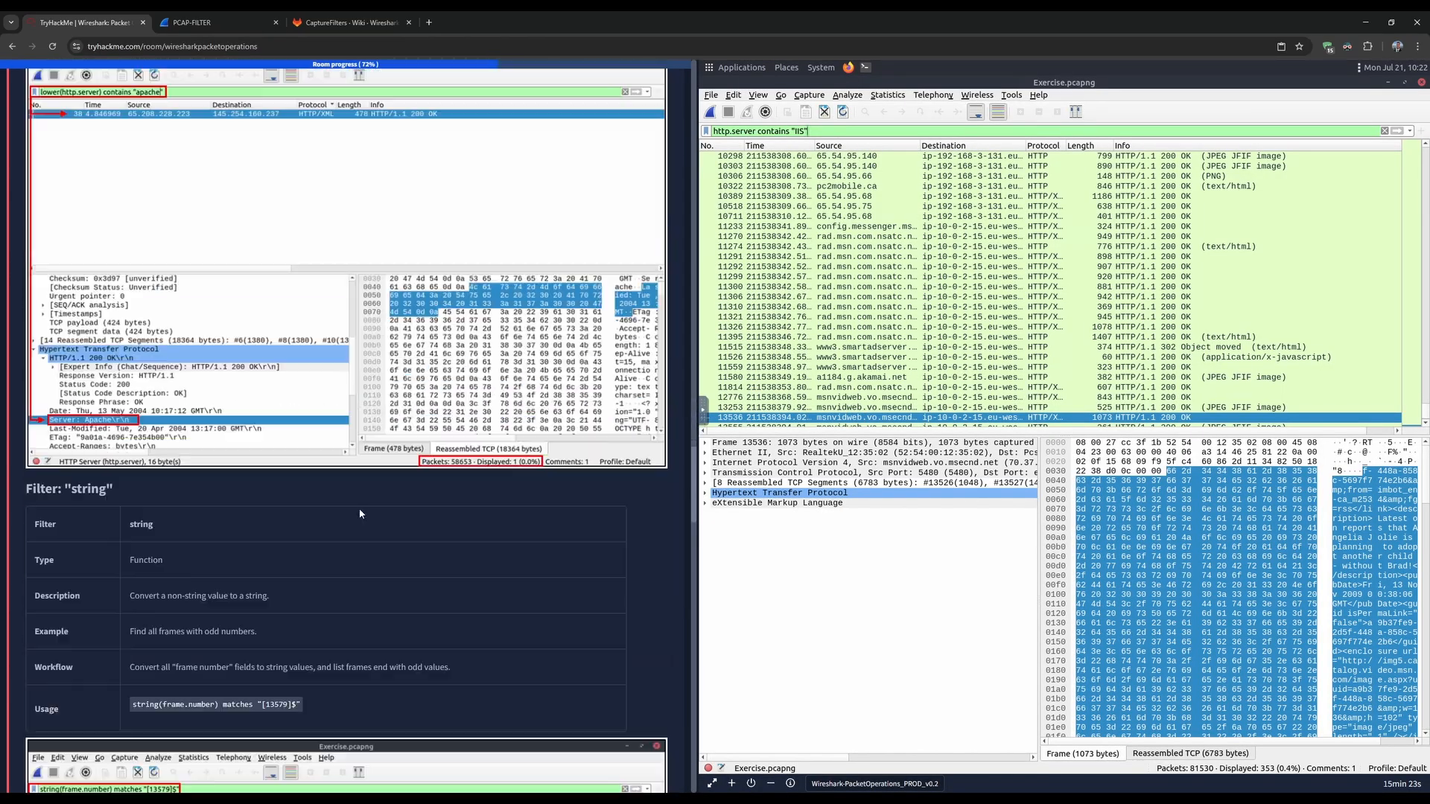
scroll(350, 566, up, 20)
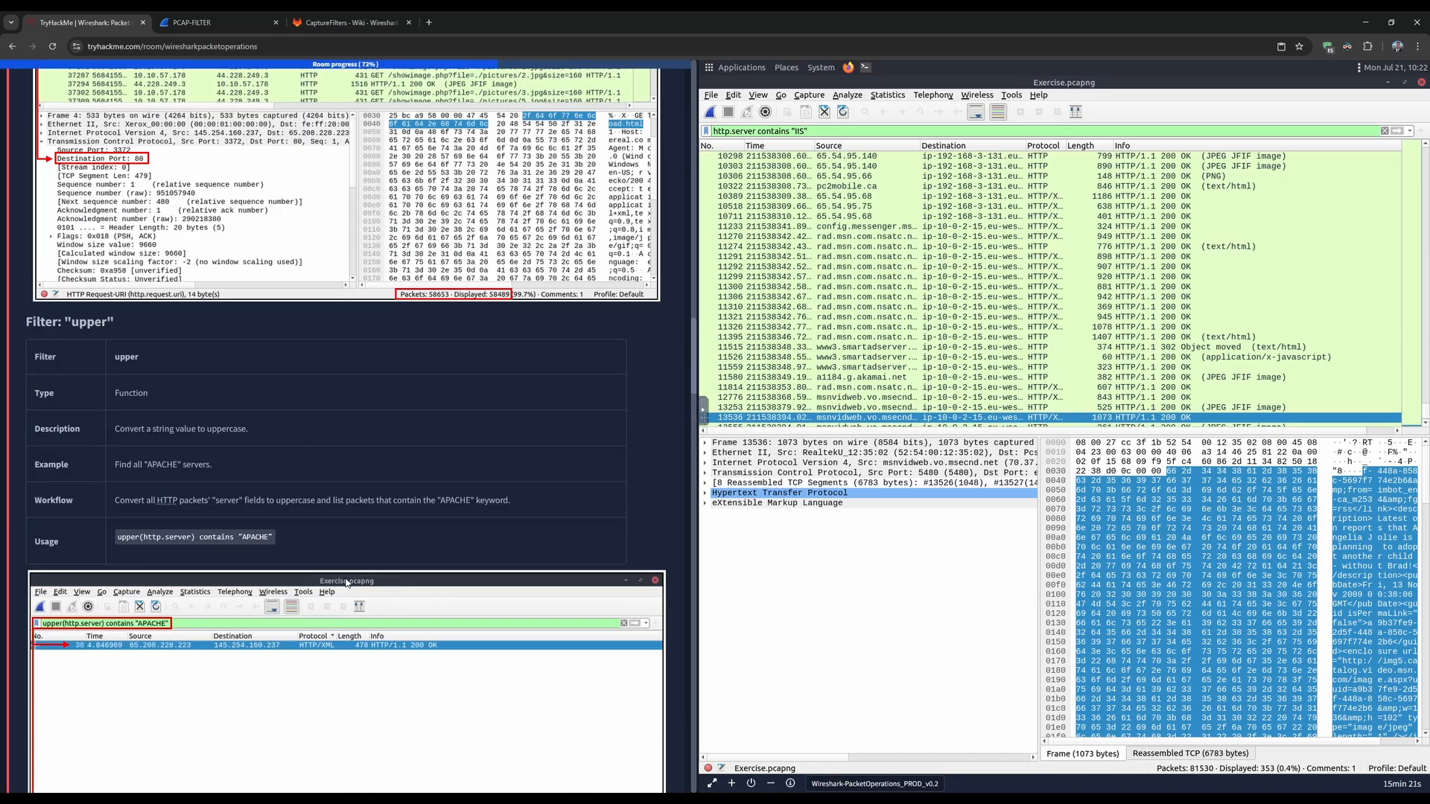
scroll(346, 583, up, 12)
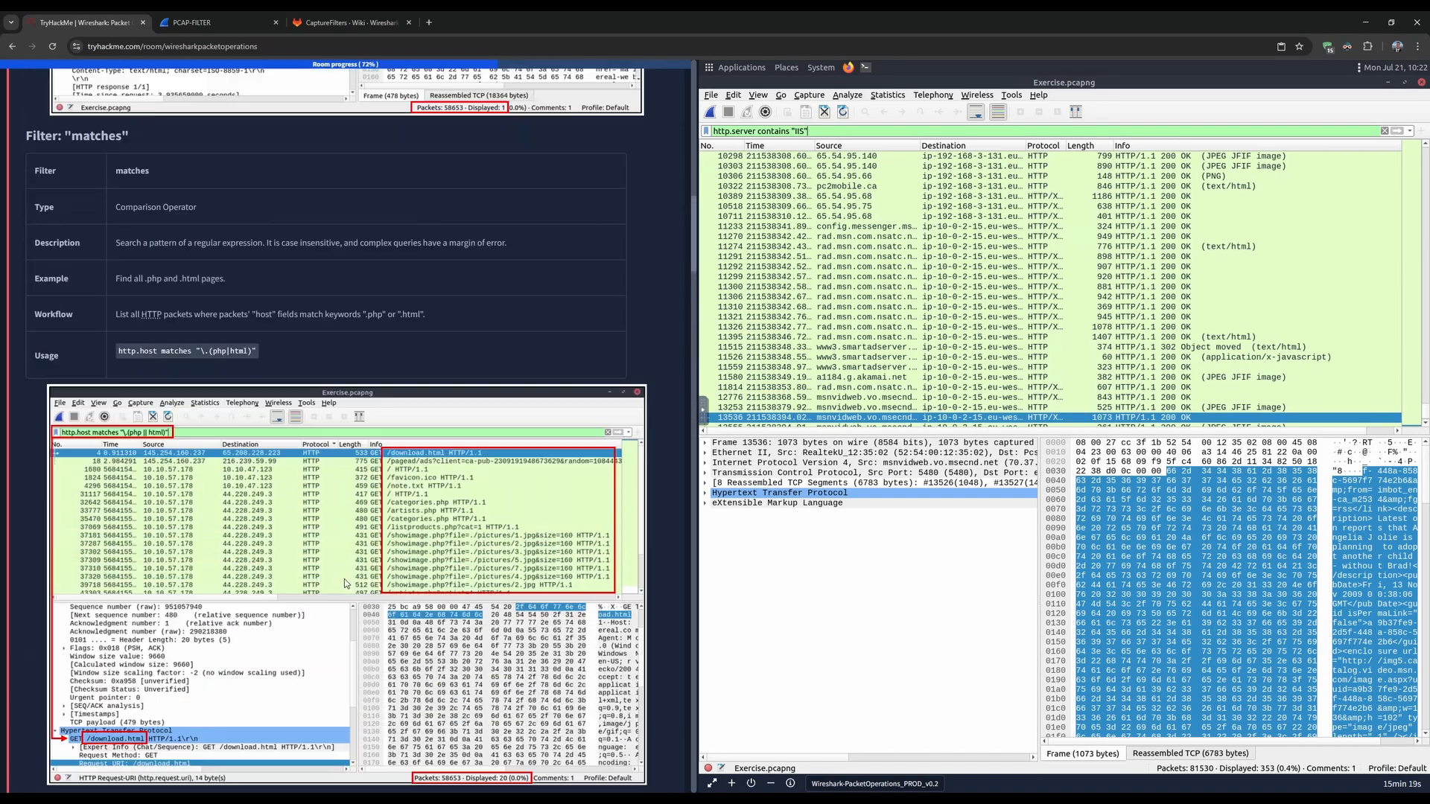
scroll(345, 579, down, 1)
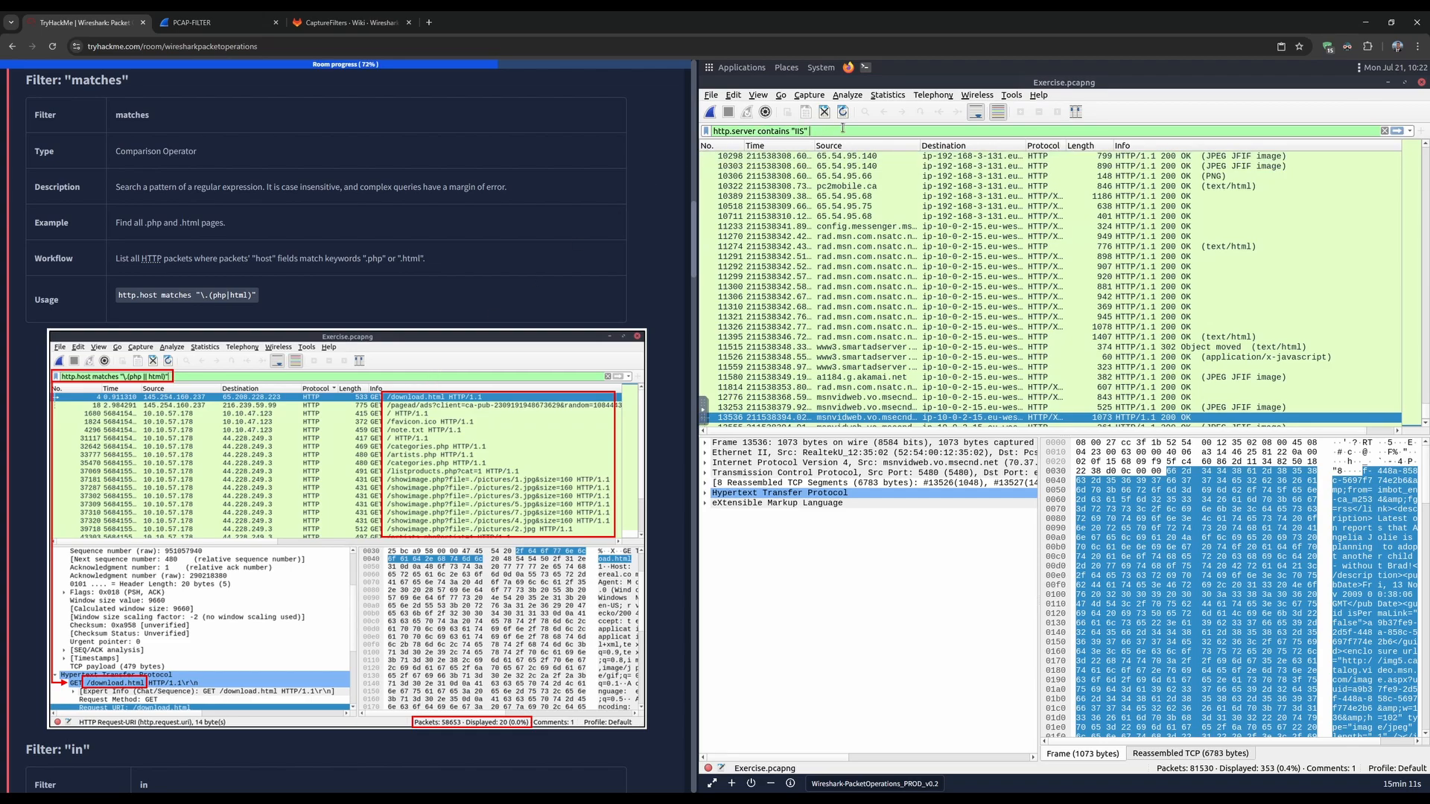
- Try extending the display filter to http.server contains "IIS" && http.host matches "7.5" and apply it
text(&& http)
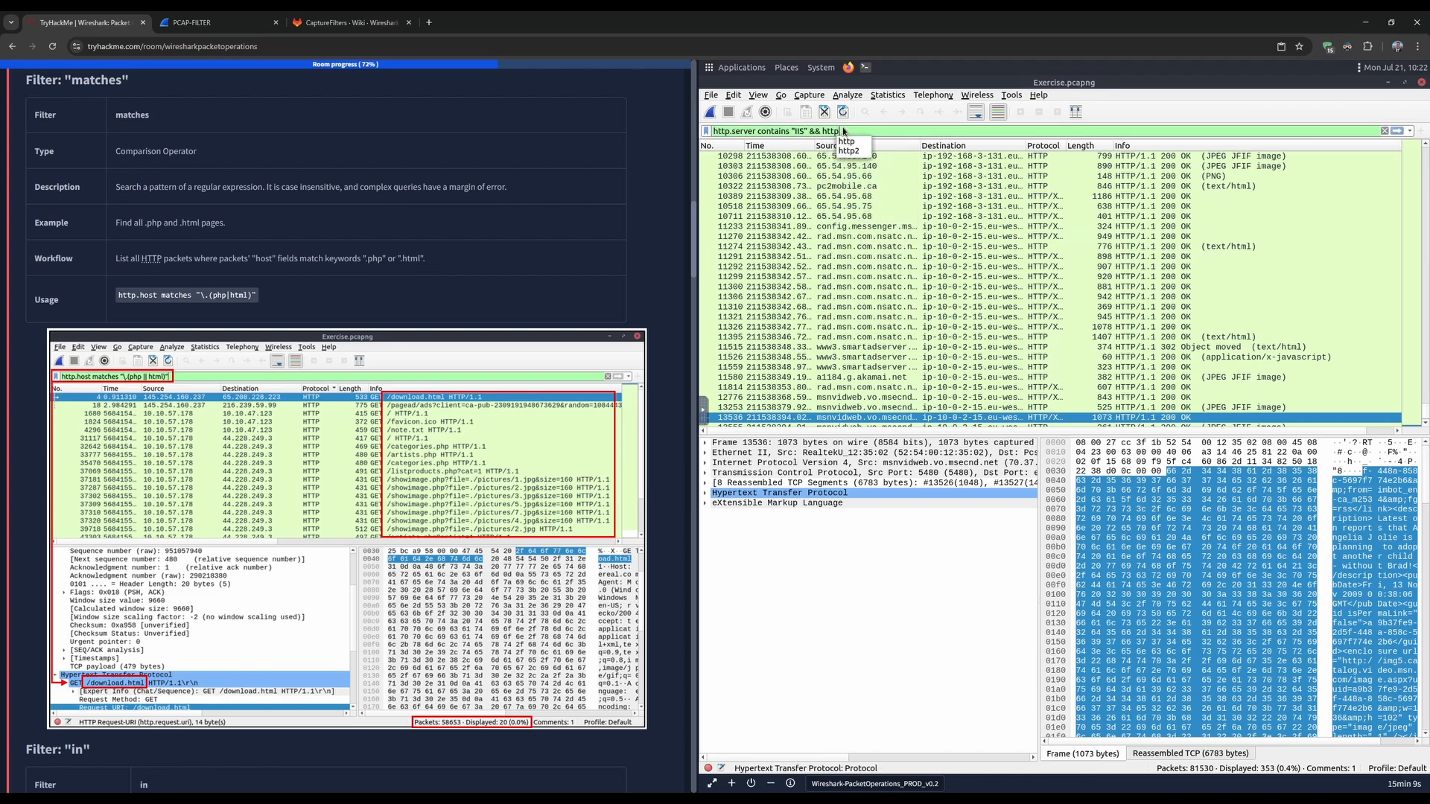
text(.host matches )
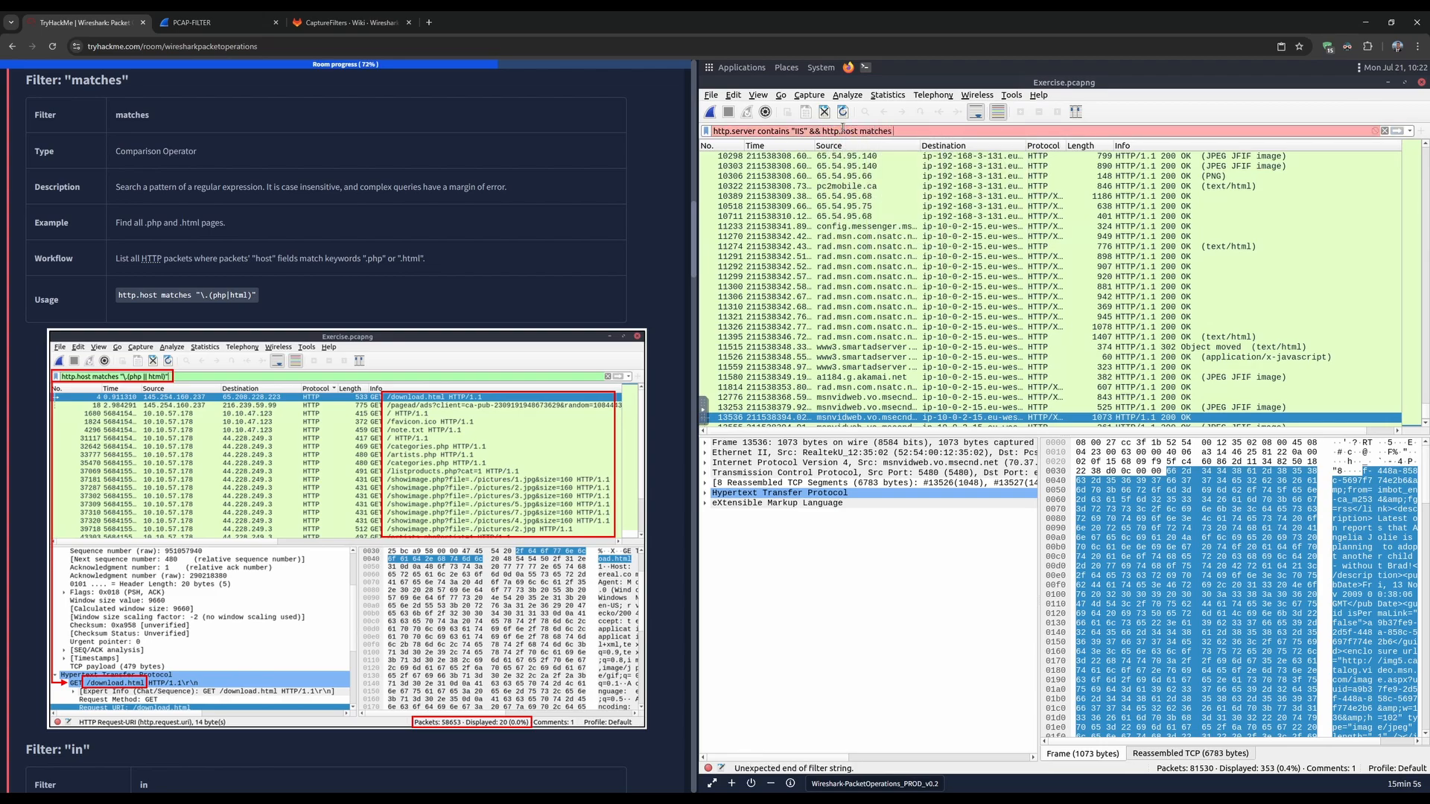
text("7.5")
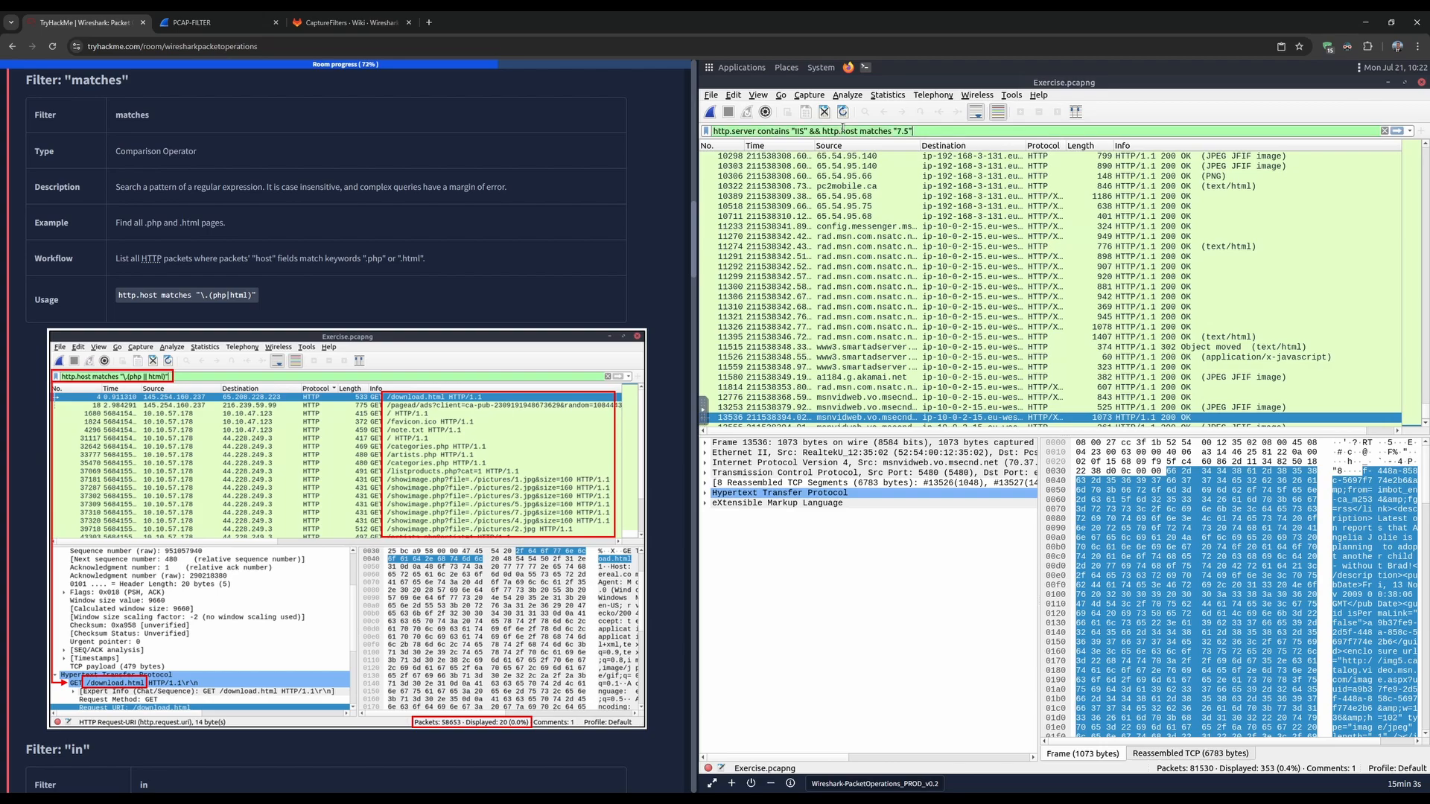
key(Return)
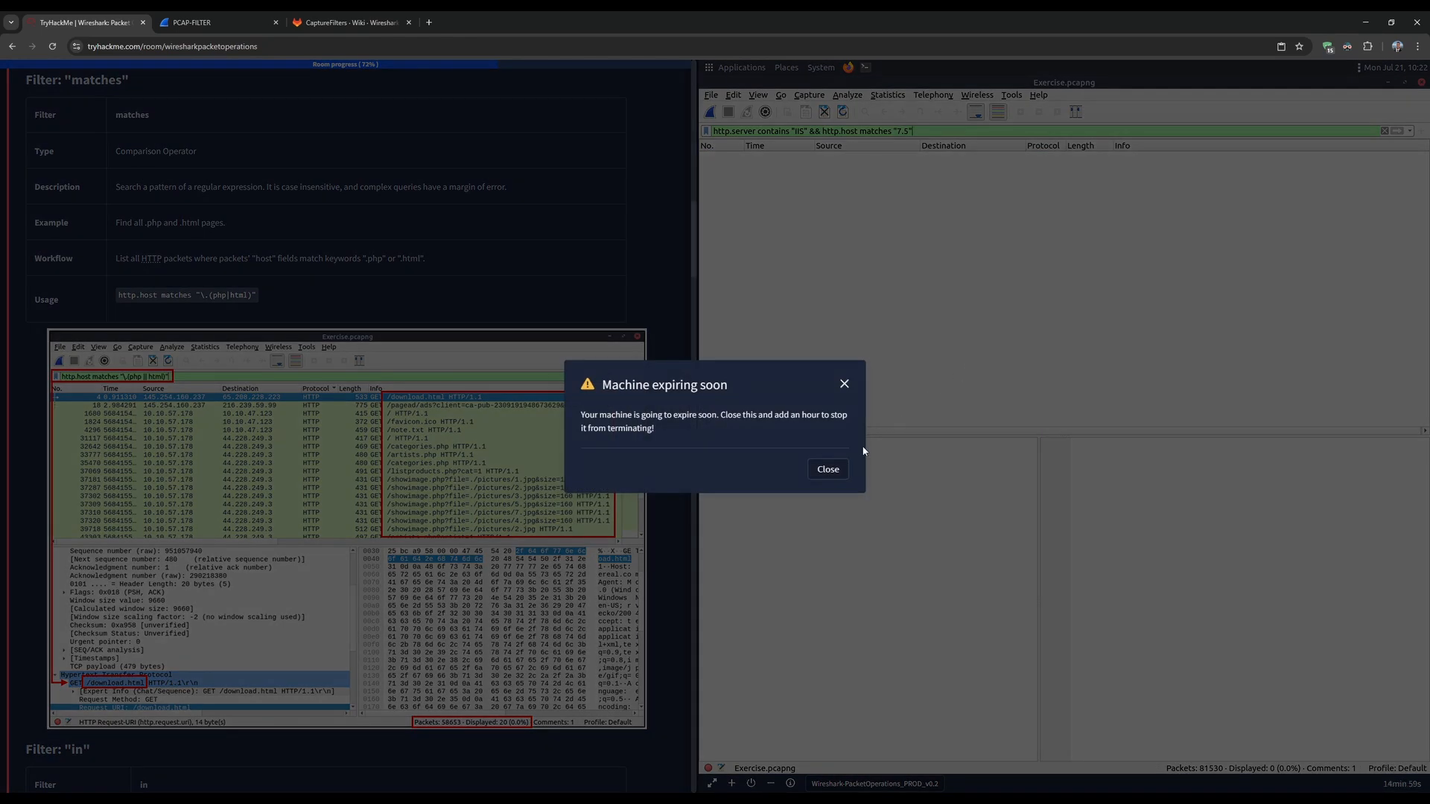
- Dismiss the machine expiry notice and extend the virtual machine's time by an hour
click(837, 473)
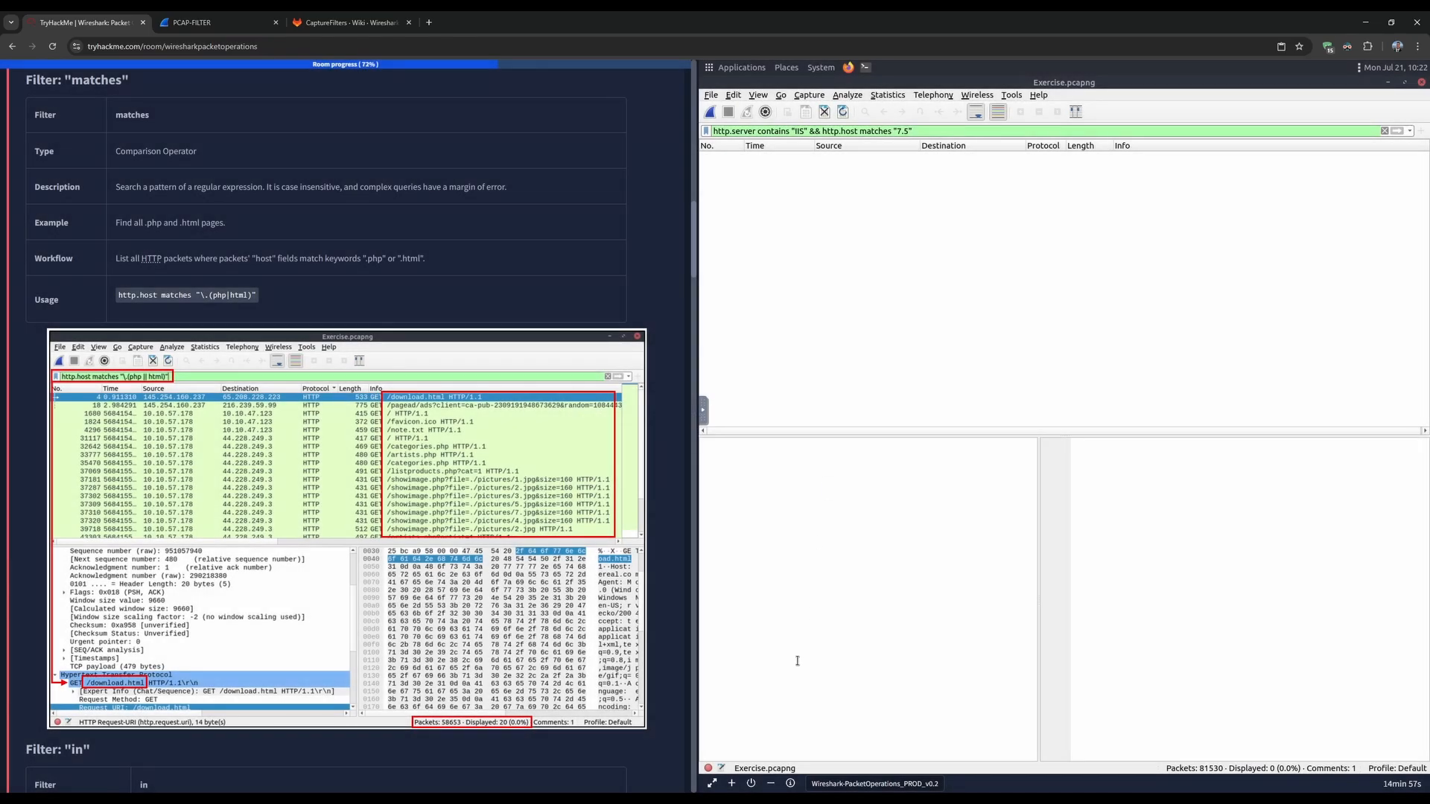
click(732, 786)
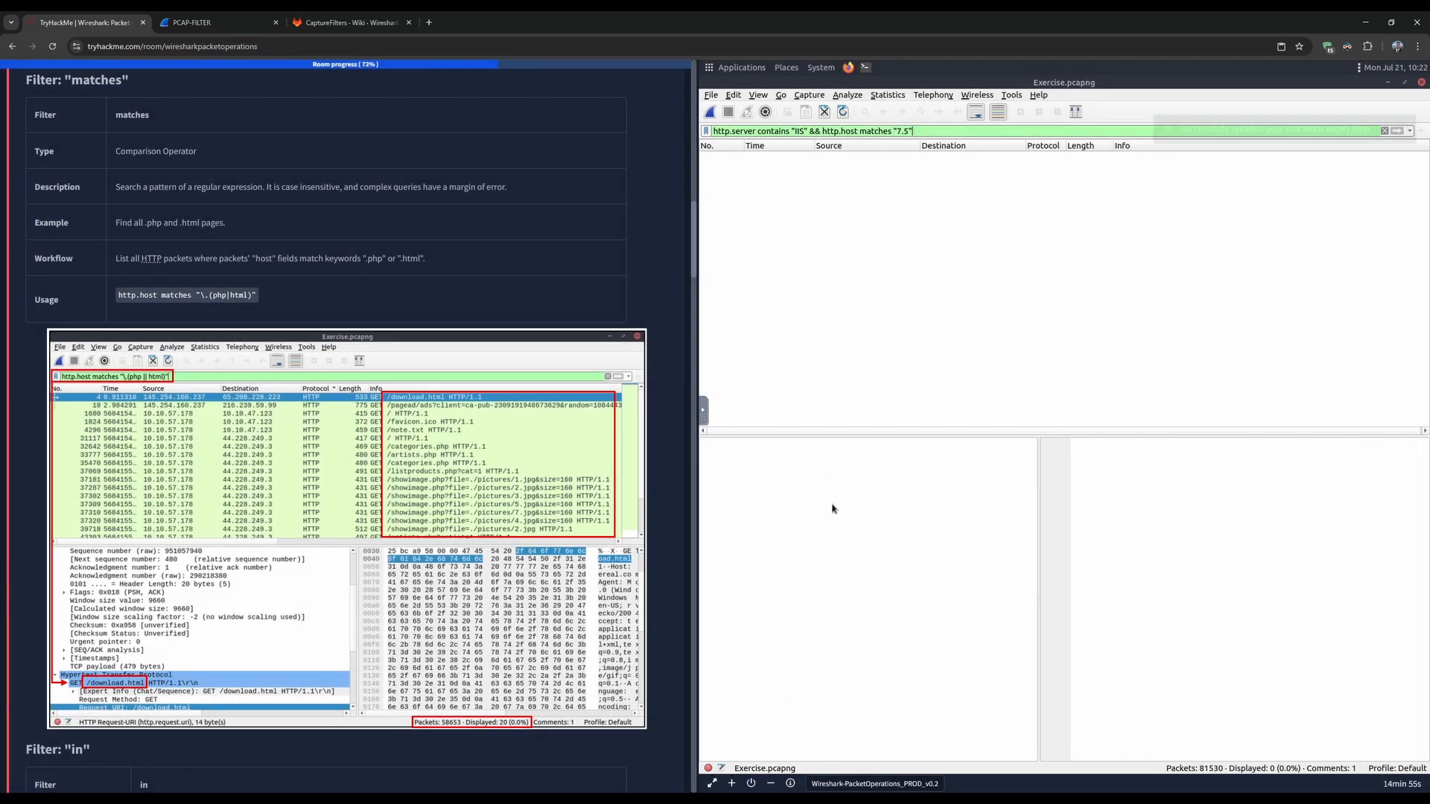
- Replace the http.host condition in the display filter so it reads http.server contains "IIS" && http.server contains "7.5"
drag(948, 130, 825, 130)
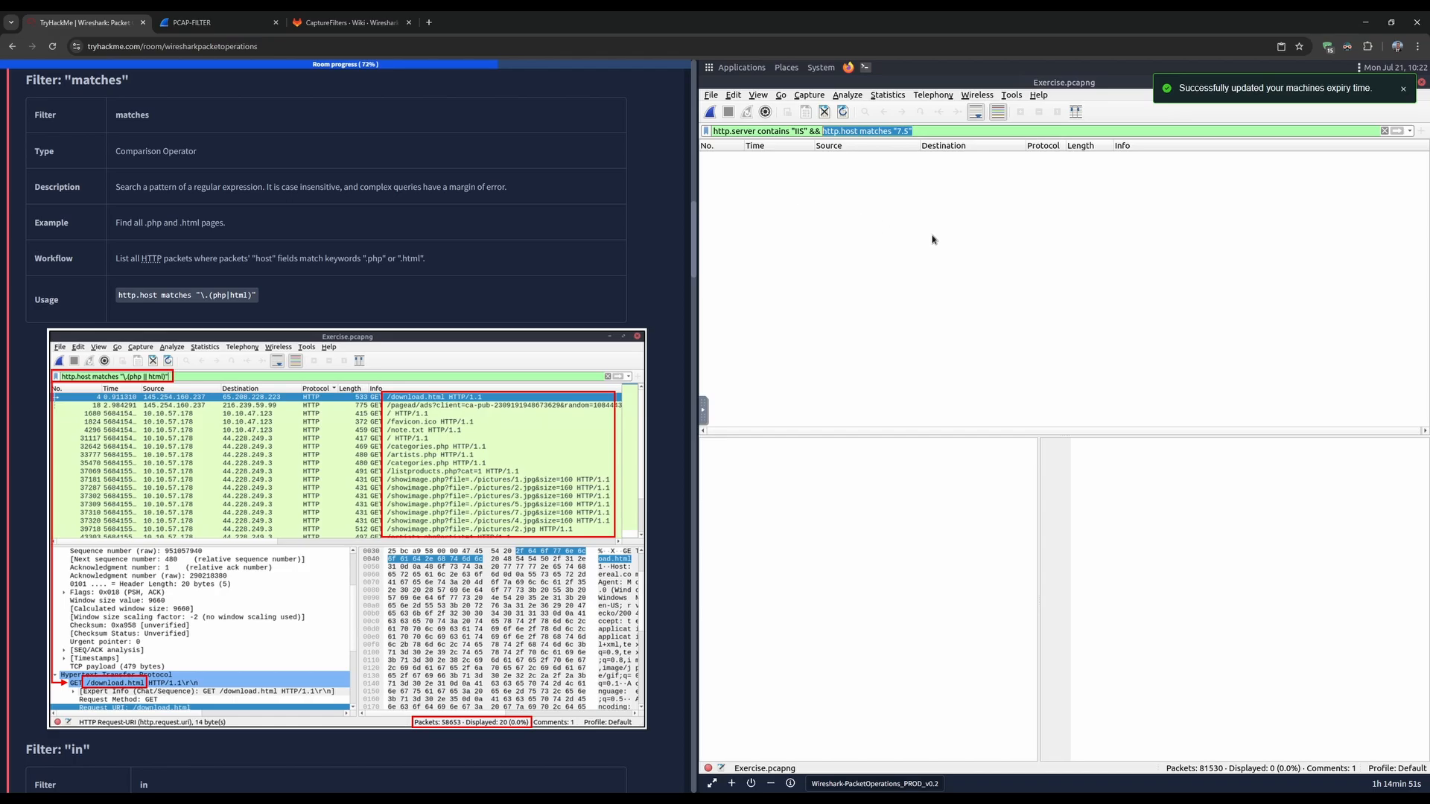
text(http.se)
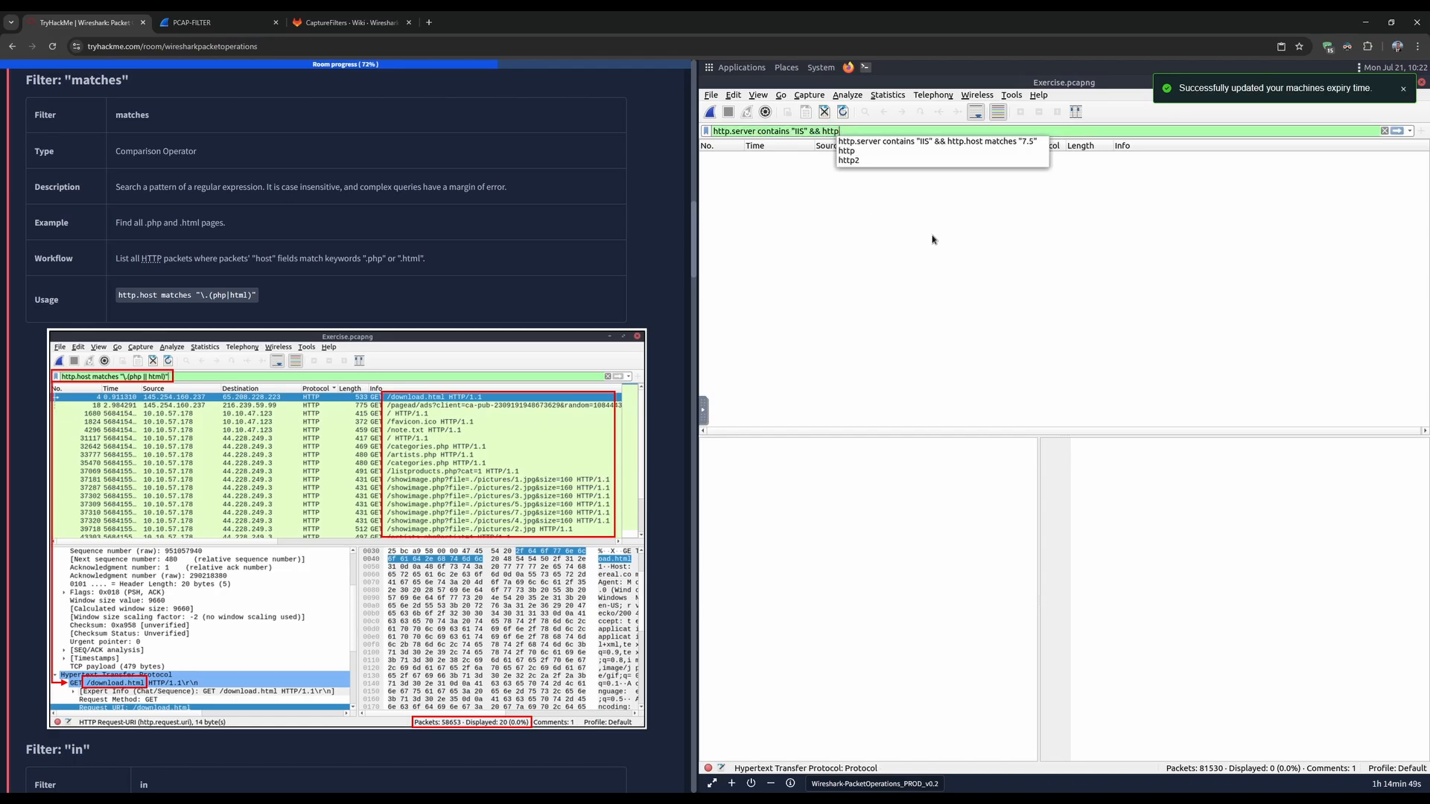
text(rver contains)
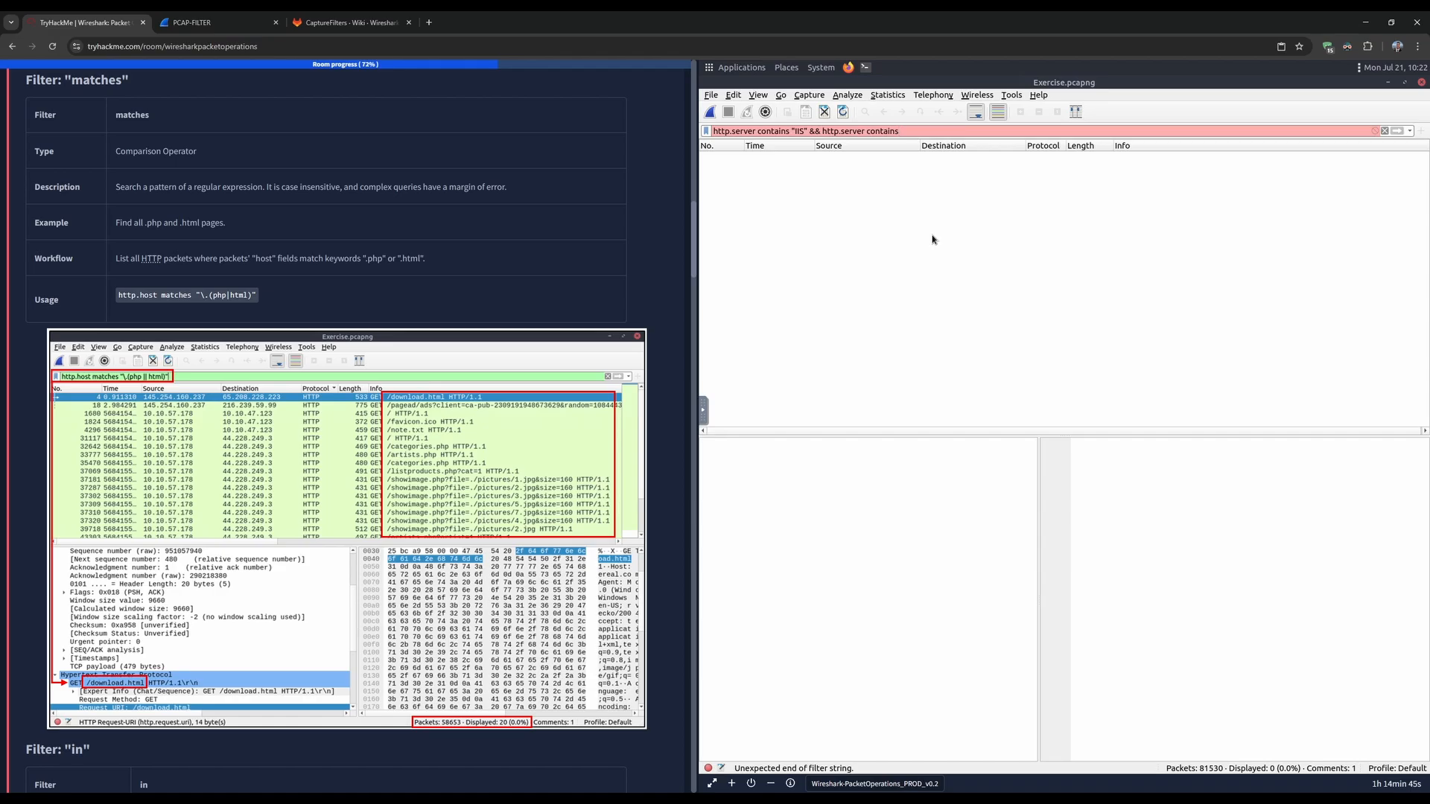
text( ")
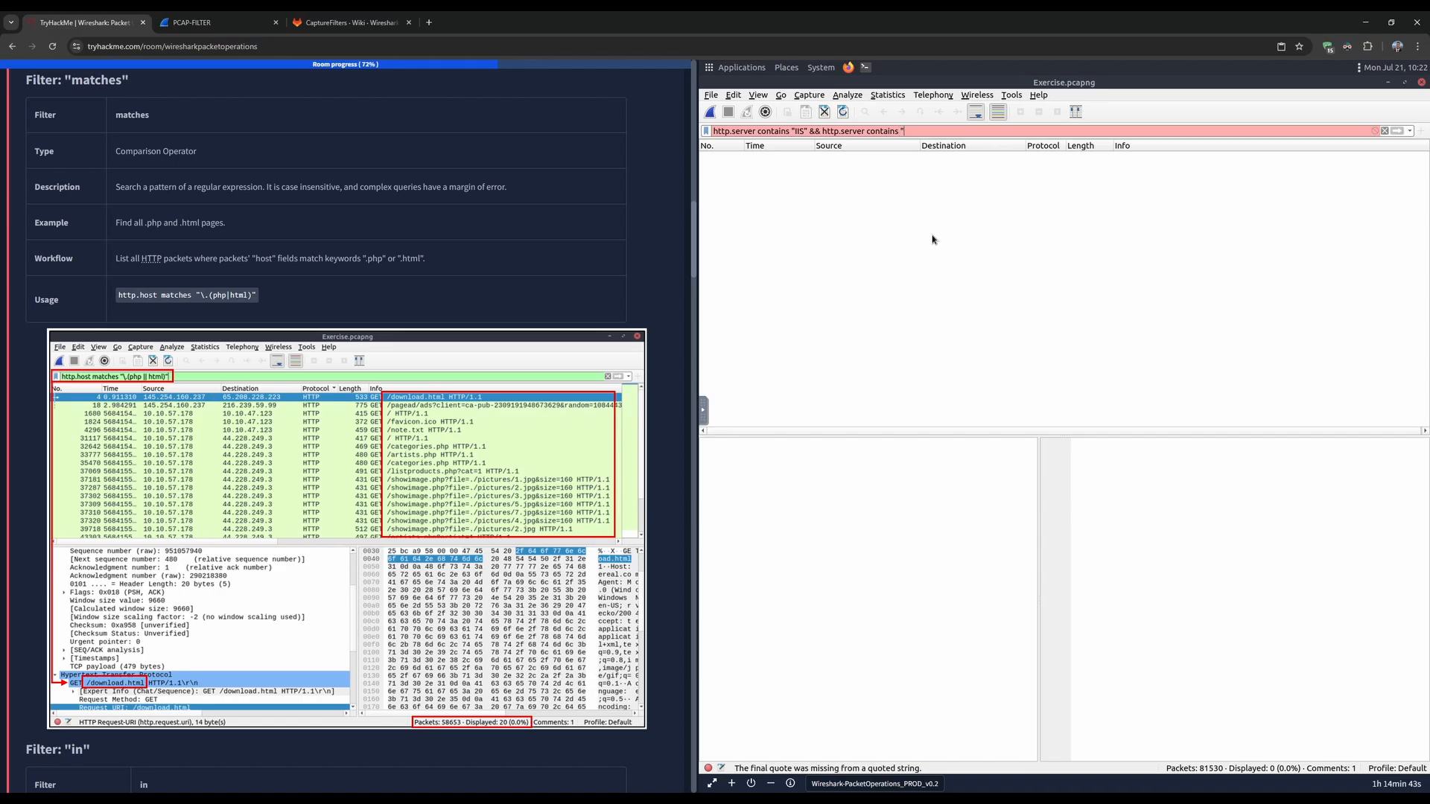
text(7.5")
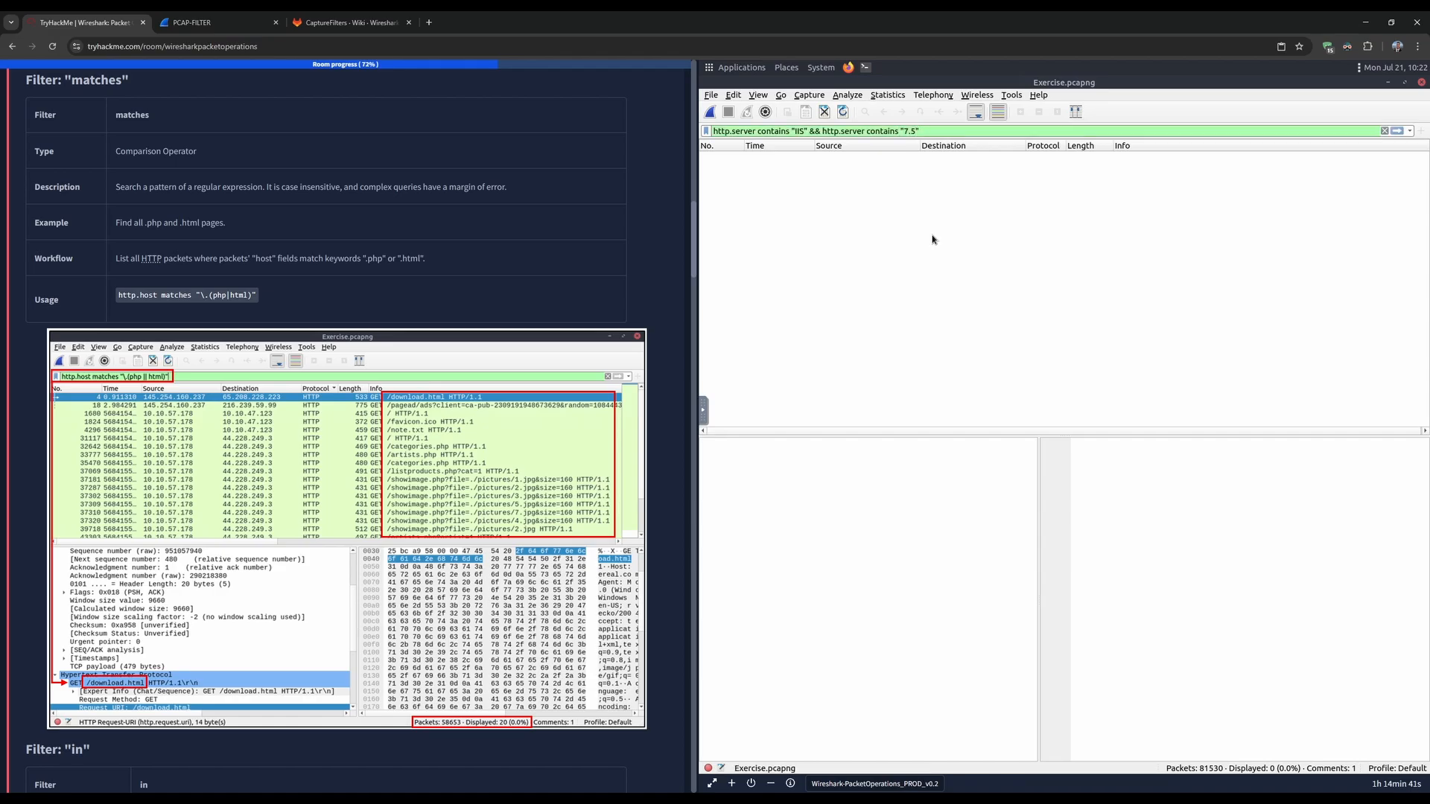
- Recheck the new filter against the question on IIS packets with version 7.5 and apply it to the capture
scroll(380, 225, down, 1)
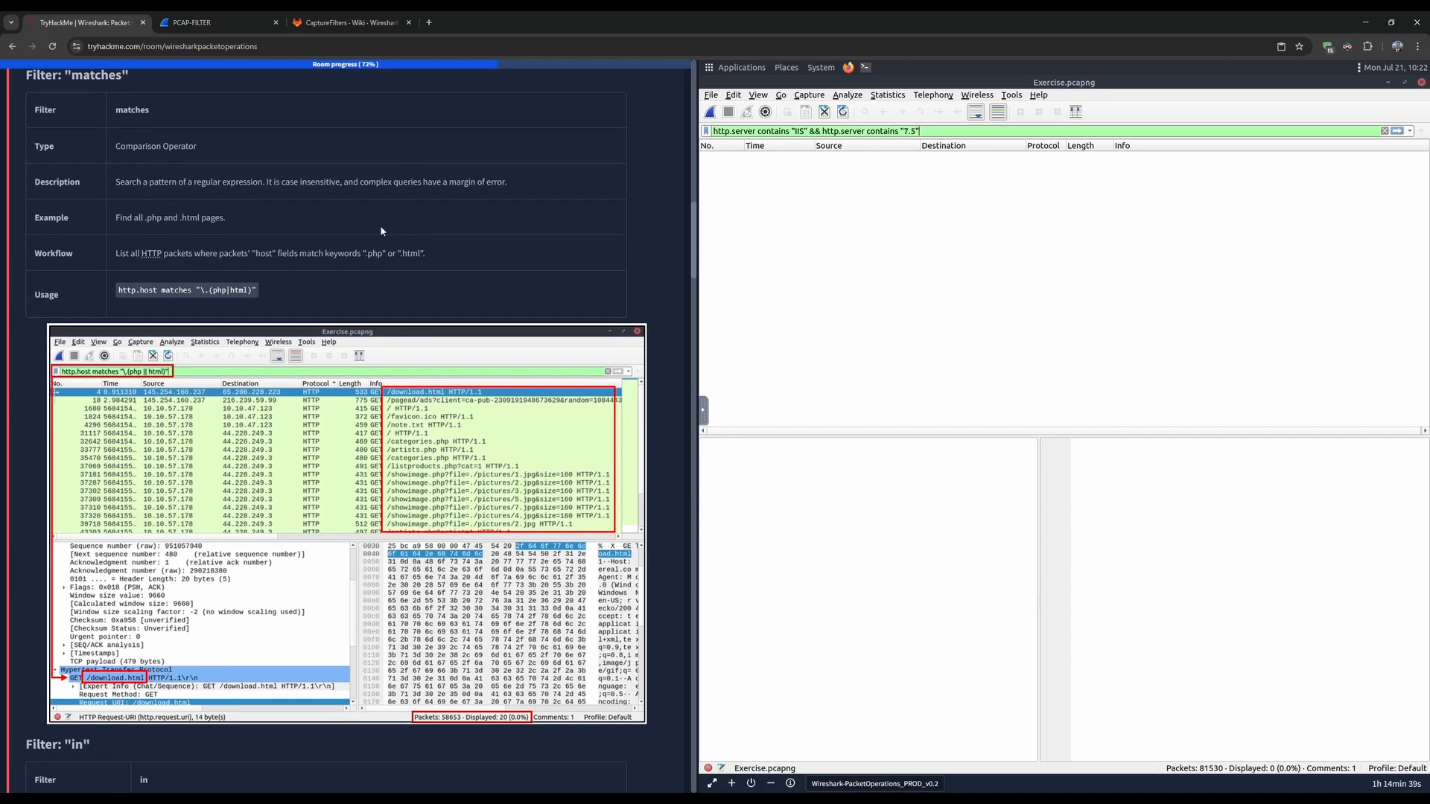
scroll(346, 202, up, 1)
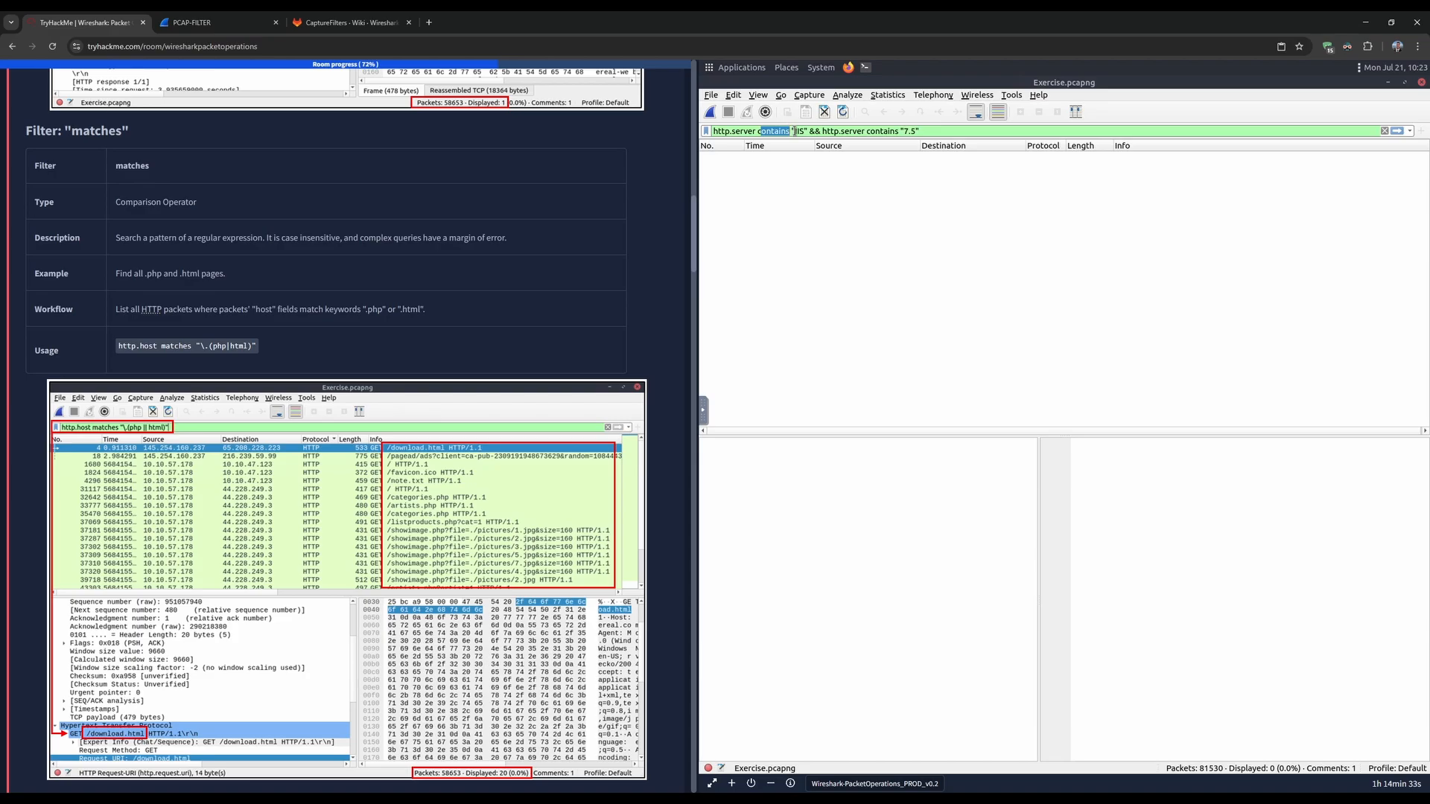
double_click(797, 131)
click(907, 131)
scroll(242, 399, down, 15)
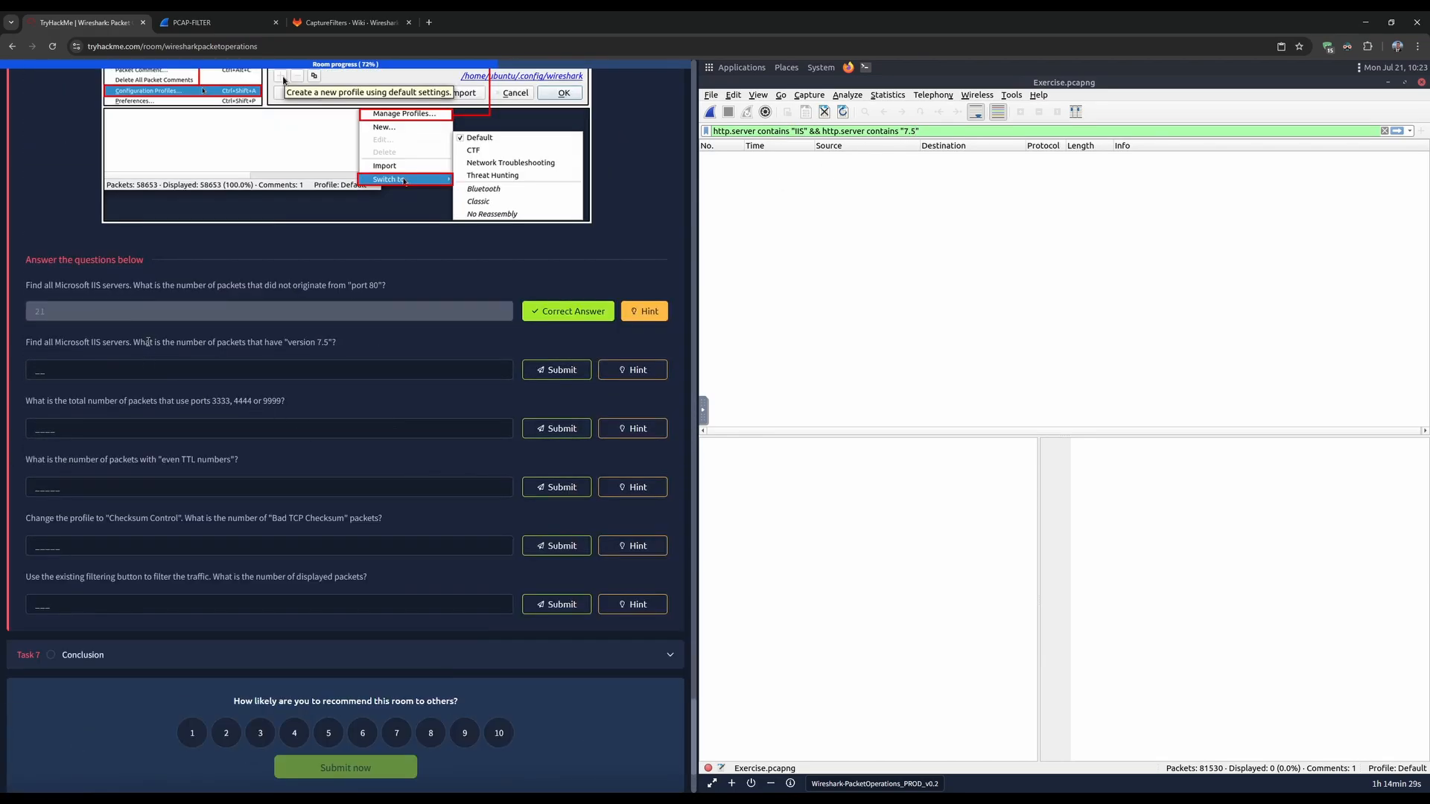
scroll(104, 344, up, 1)
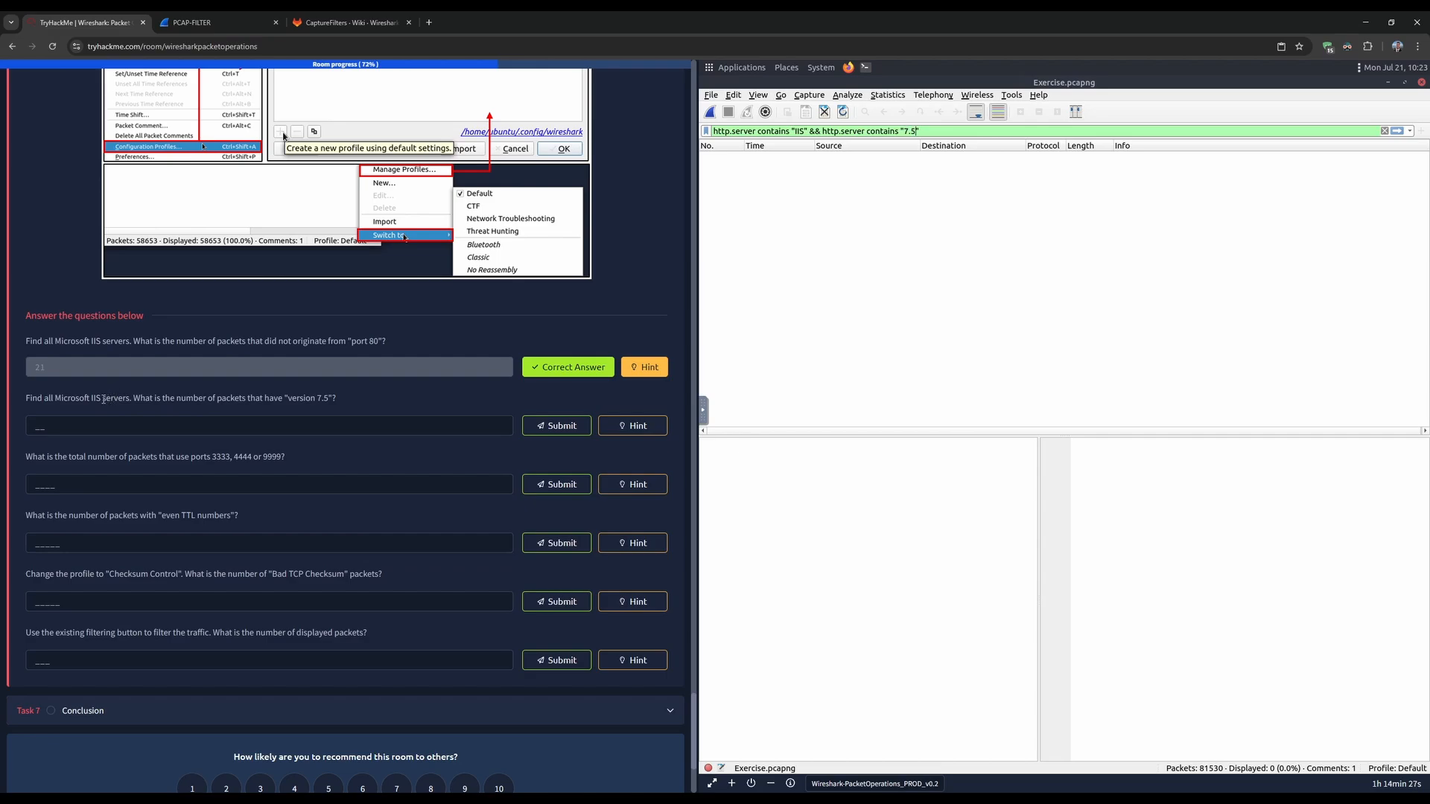
drag(336, 399, 88, 399)
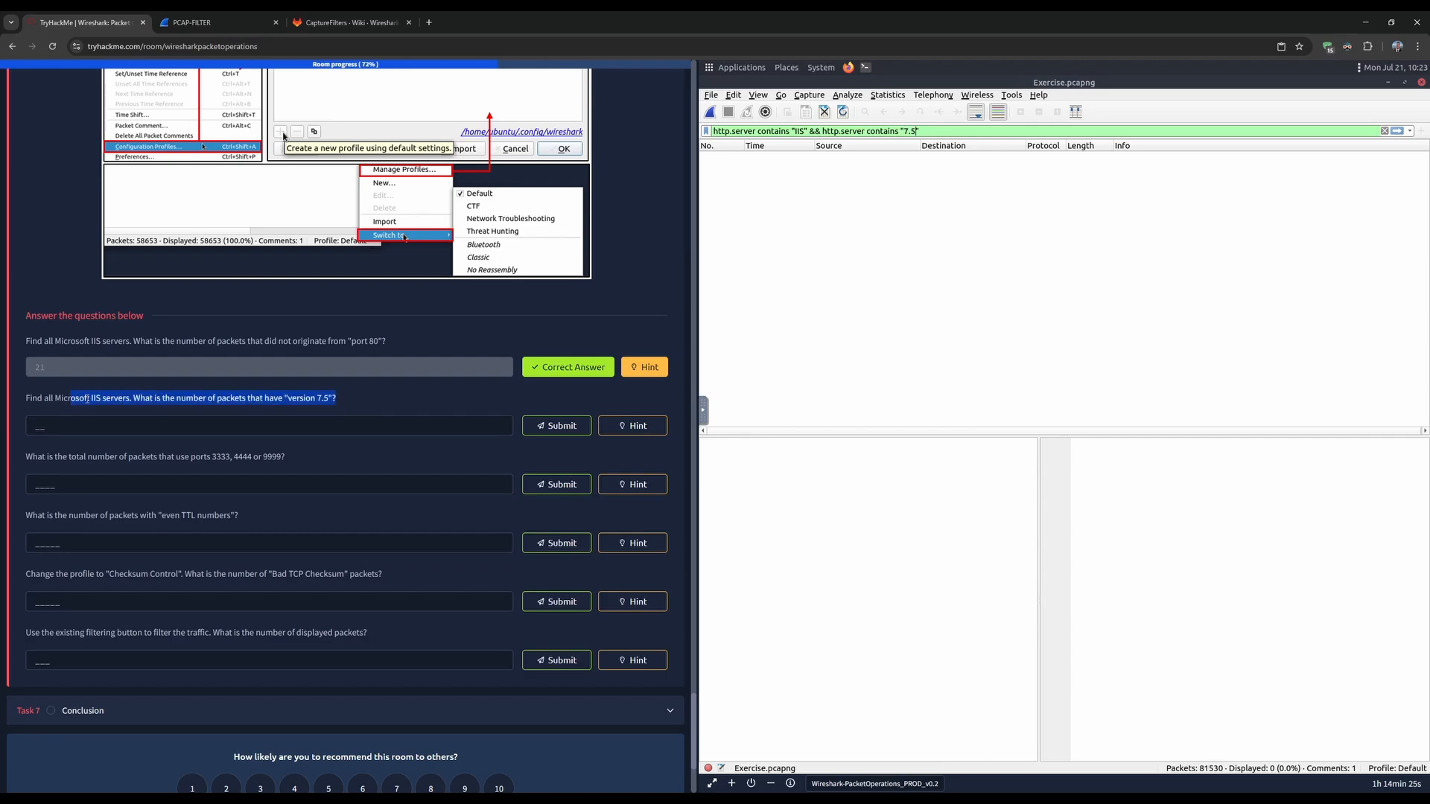
click(88, 399)
key(Return)
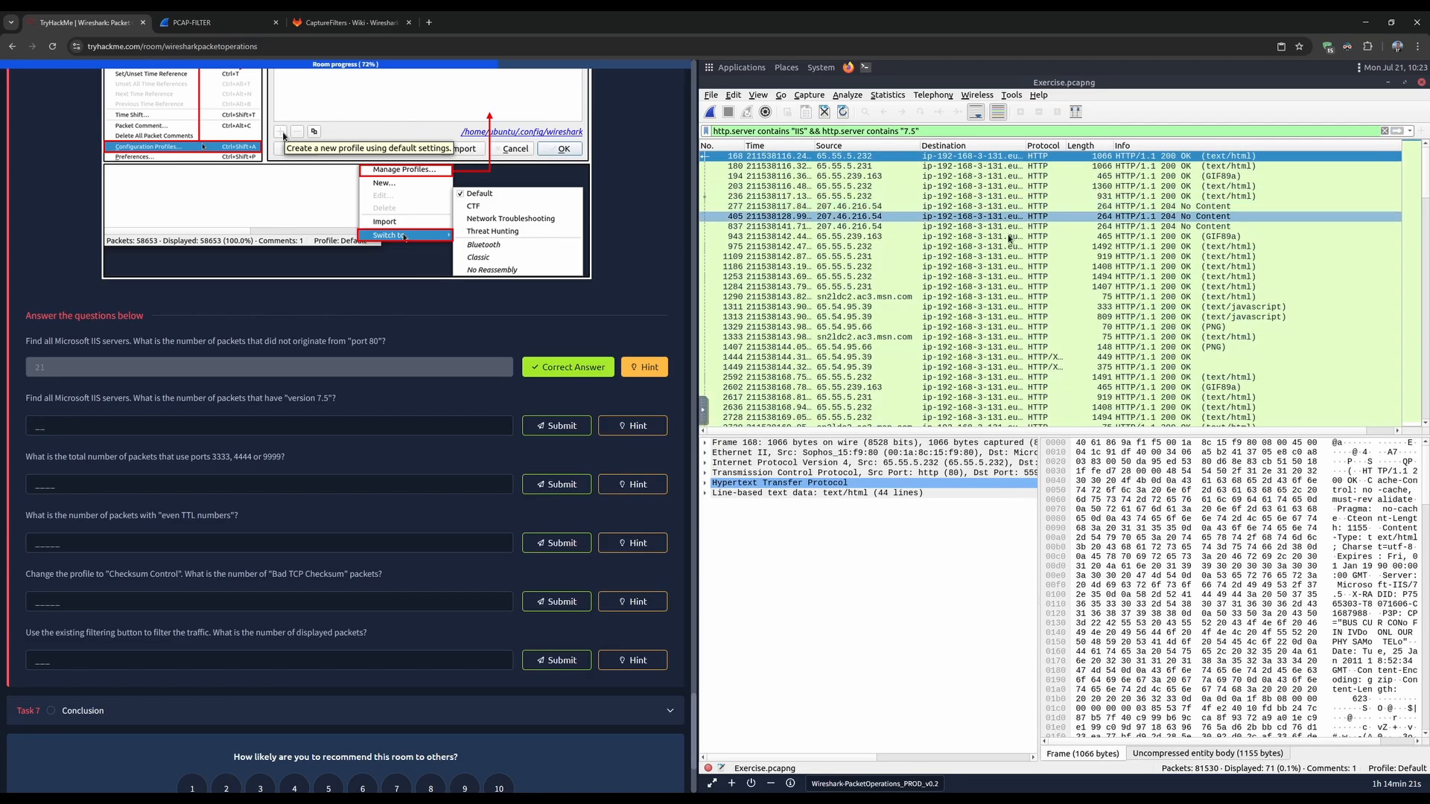
- Submit 71 as the answer to the question on IIS packets that have version 7.5
click(266, 427)
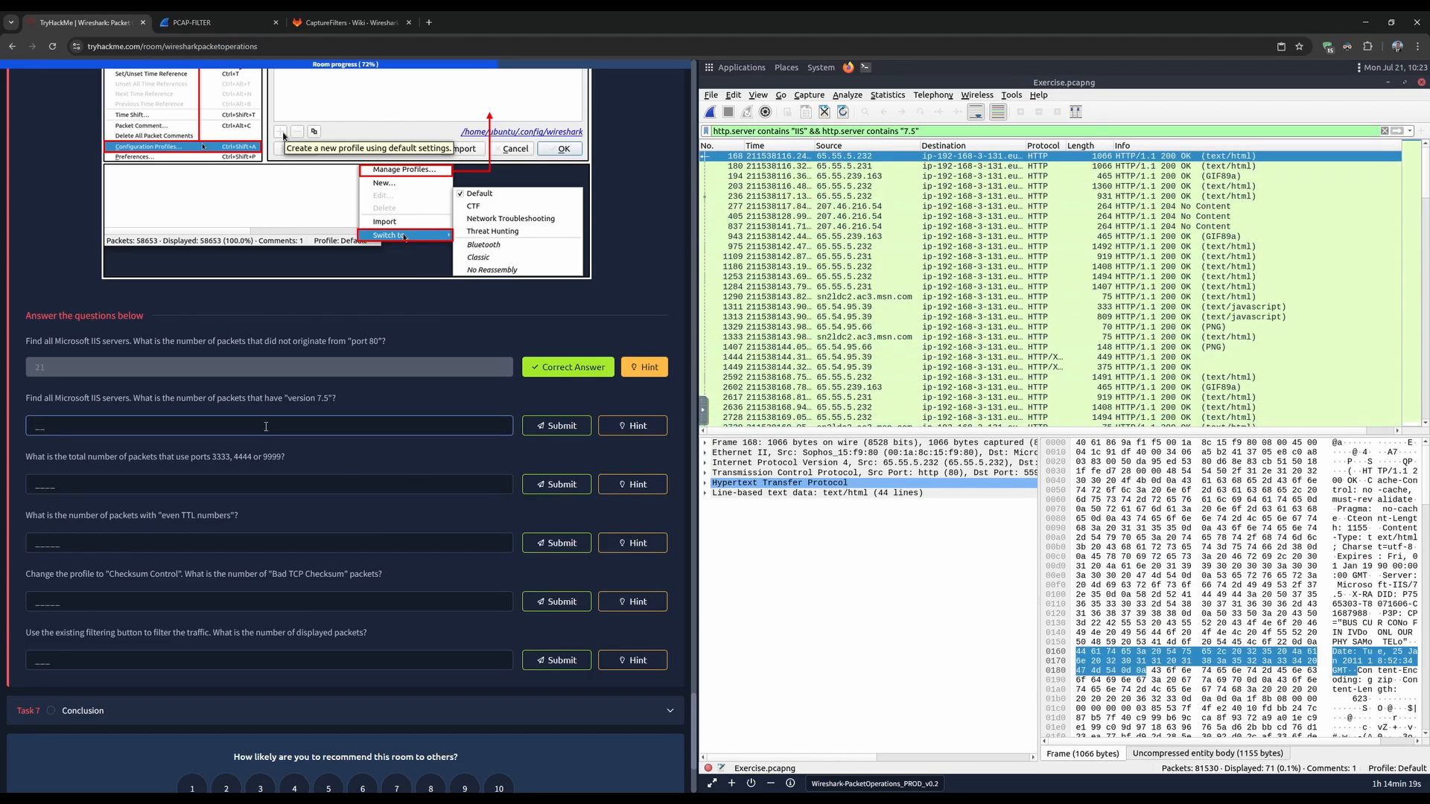
text(71)
key(Return)
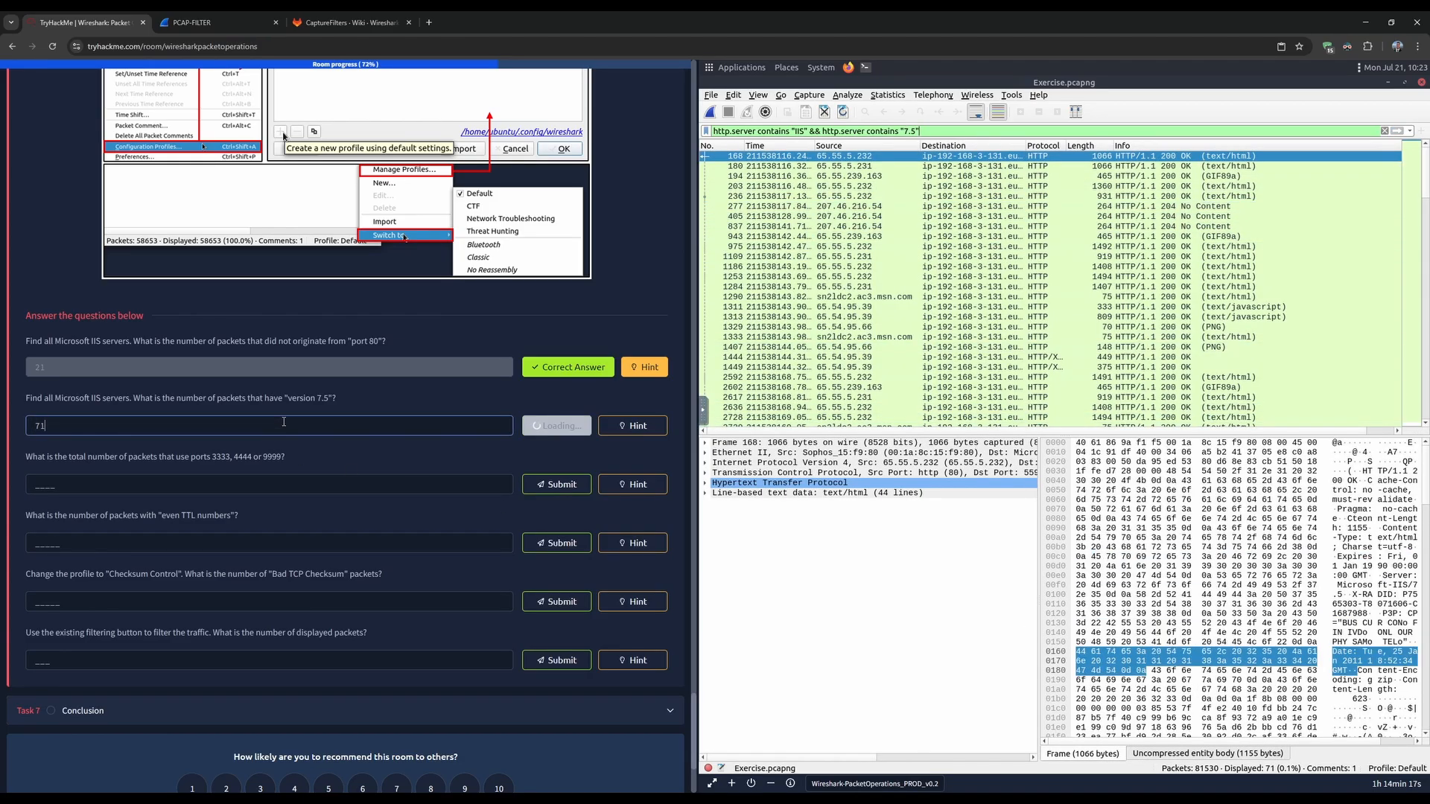
- Reread the workflow and example of the "matches" operator in the Task 6 notes
scroll(413, 445, up, 5)
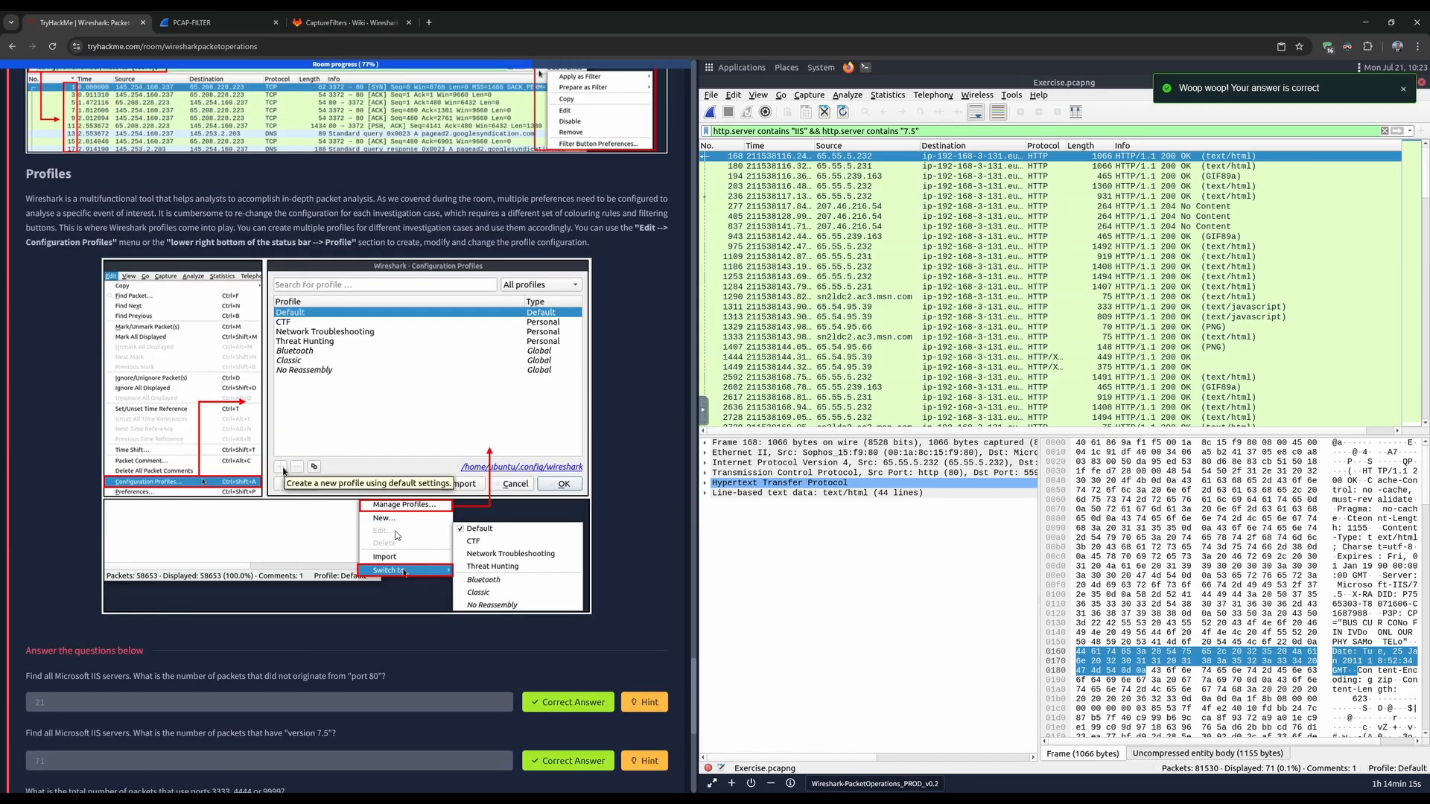
scroll(413, 506, up, 15)
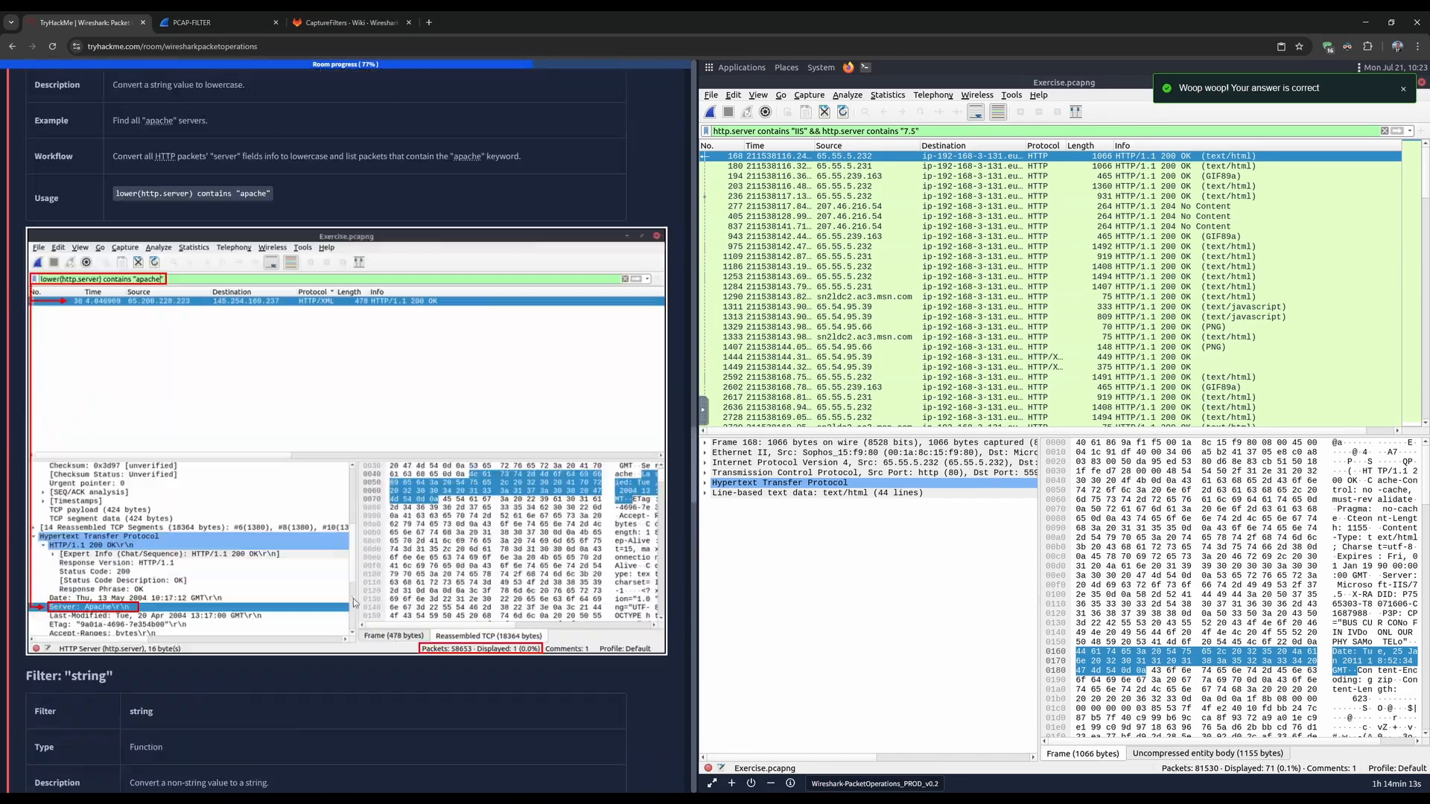
scroll(351, 633, up, 15)
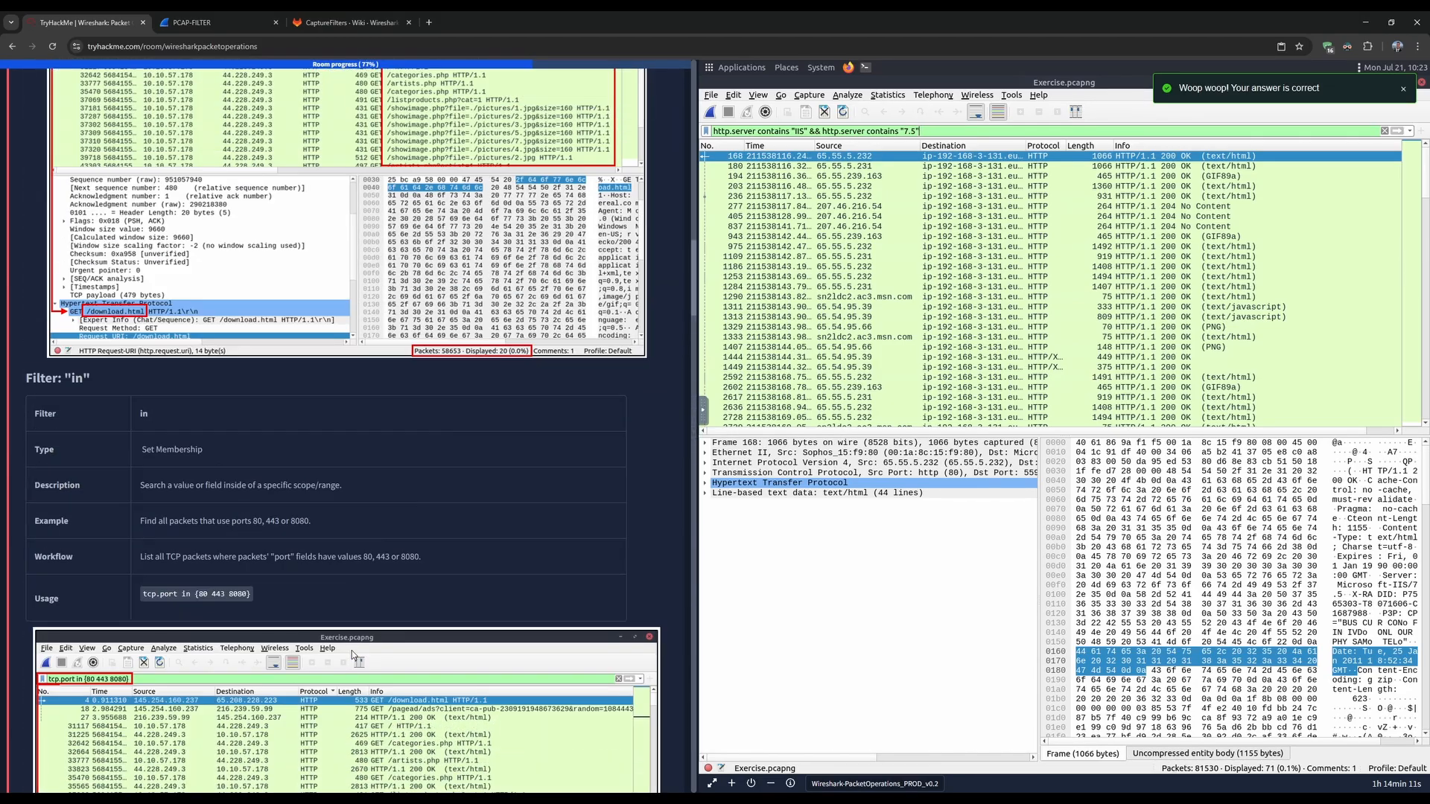
scroll(352, 650, up, 8)
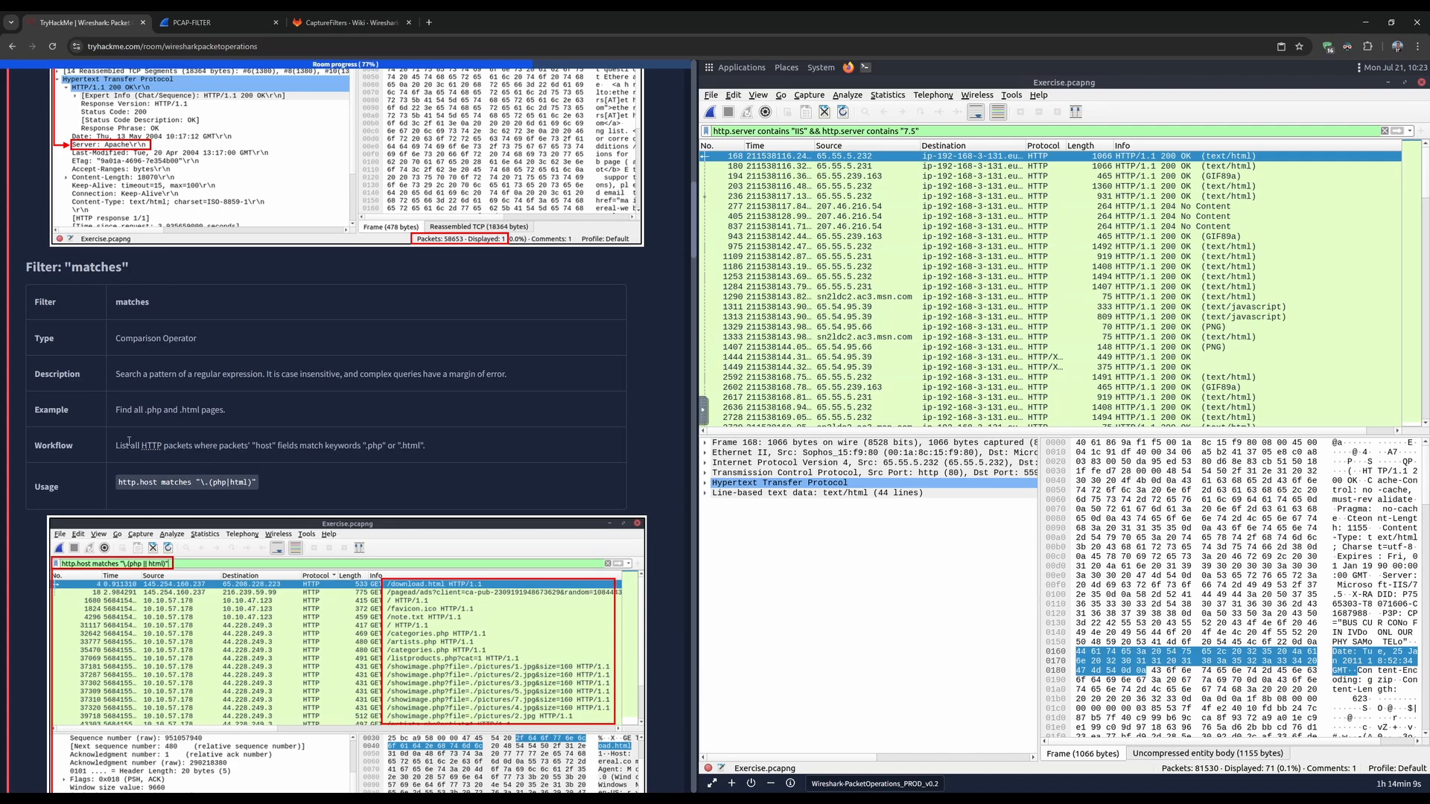
drag(116, 445, 273, 444)
click(468, 454)
click(272, 444)
drag(131, 409, 251, 409)
click(252, 409)
- Try filtering the capture with only http.host matches "7.5"
drag(918, 131, 688, 126)
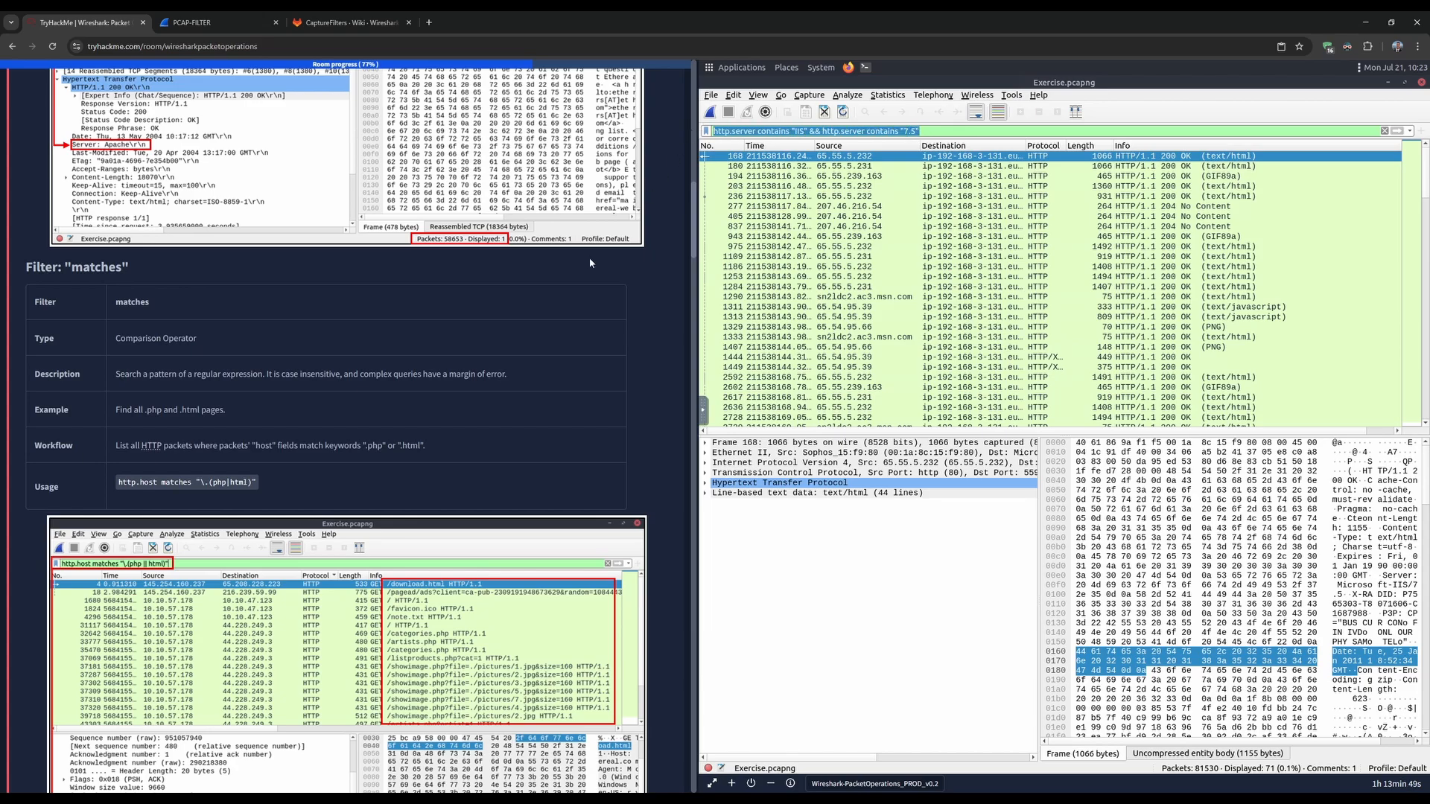
text(http.host)
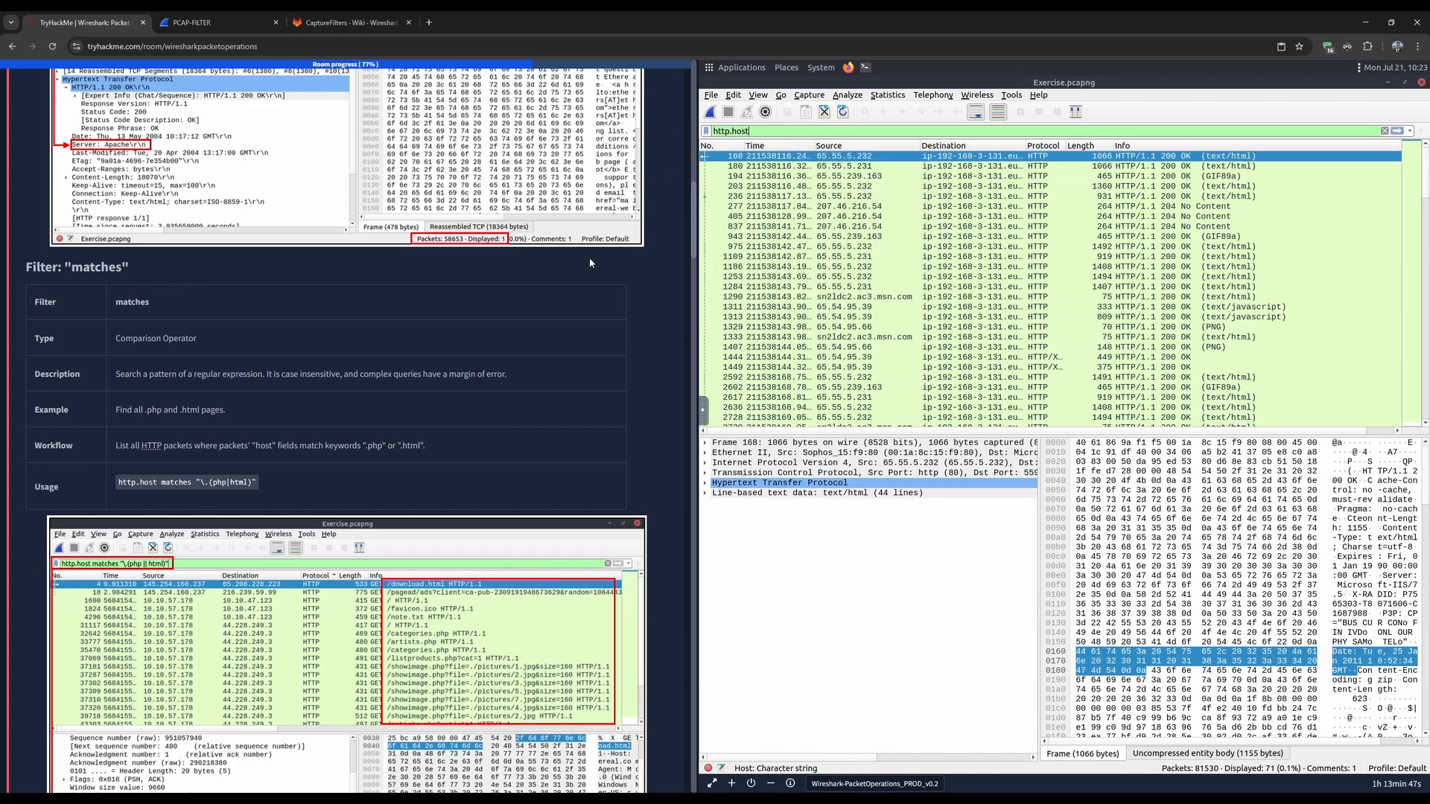
text( match)
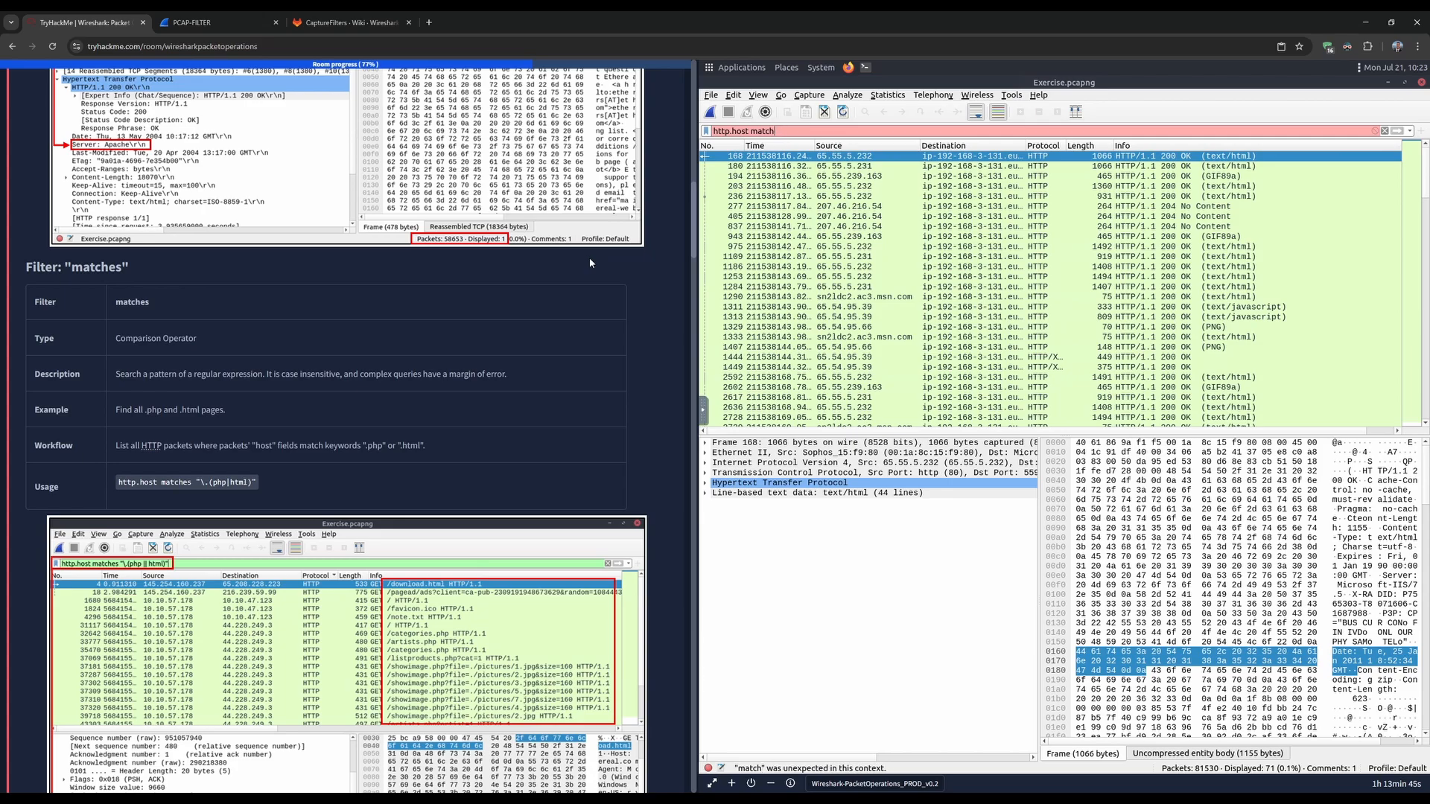
text(es "7.5")
key(Return)
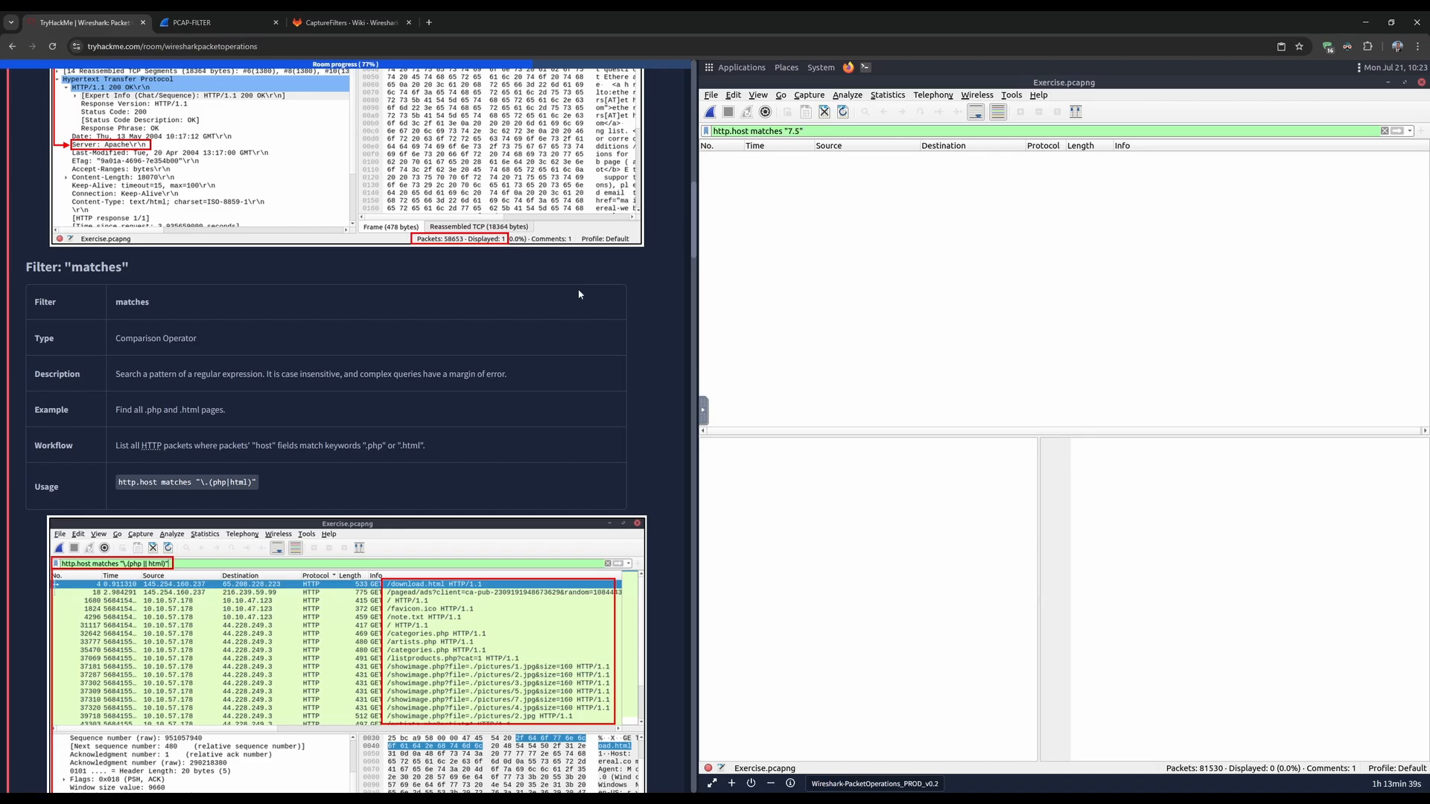
- Return to the Task 6 questions and compare the version 7.5 question with the "matches" operator in the current filter
middle_click(468, 312)
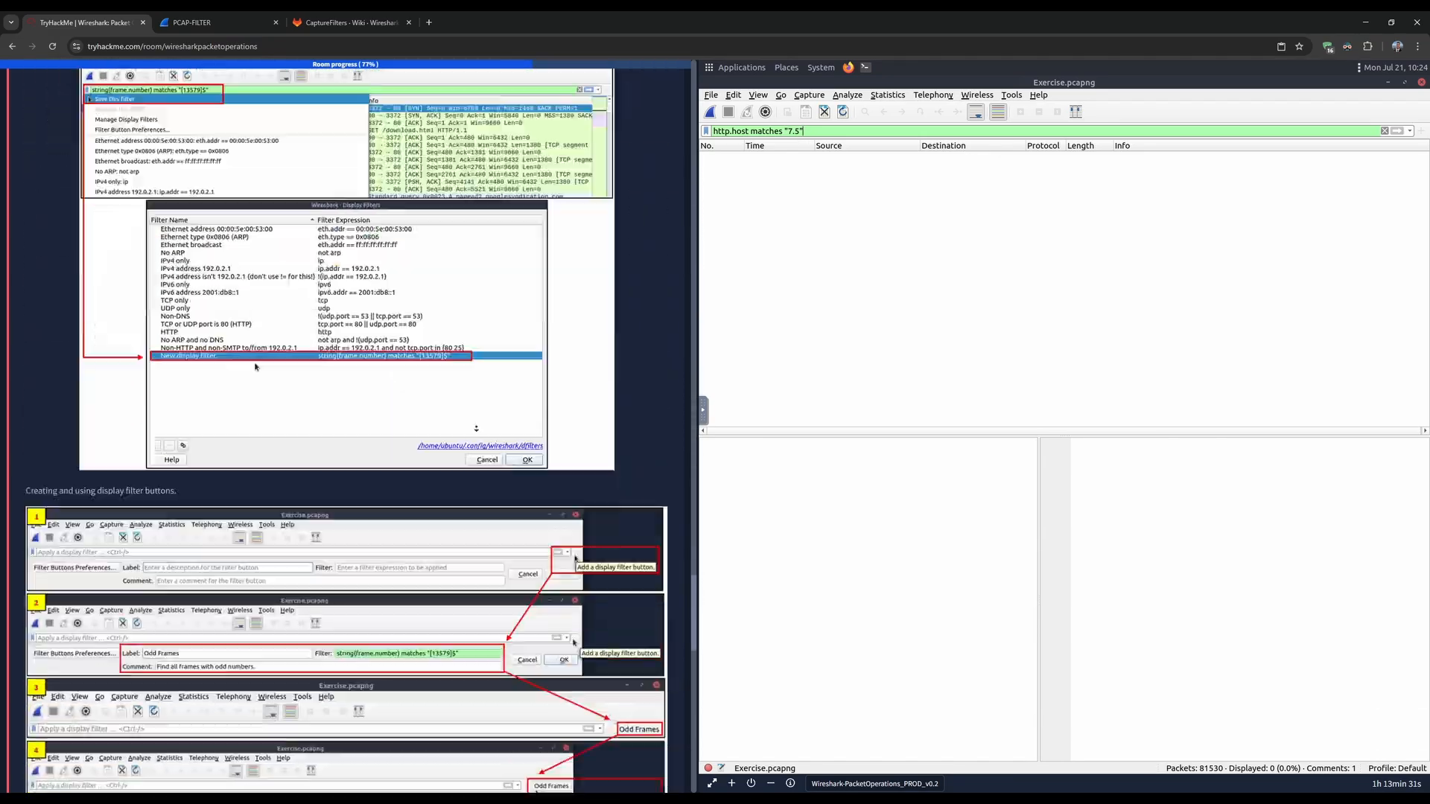
middle_click(450, 452)
scroll(275, 471, up, 3)
drag(337, 399, 225, 400)
click(225, 400)
click(845, 134)
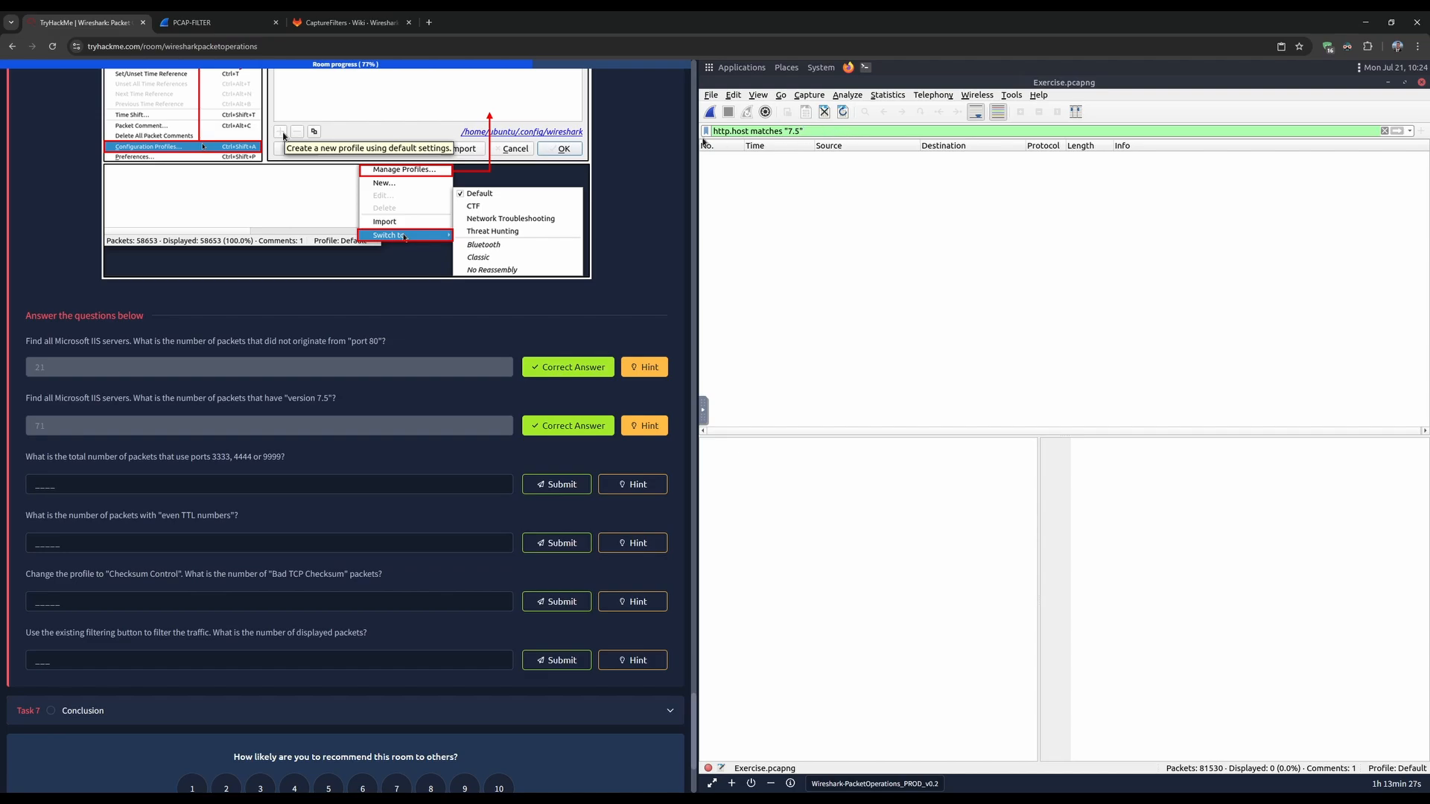
drag(751, 131, 784, 132)
drag(339, 400, 264, 384)
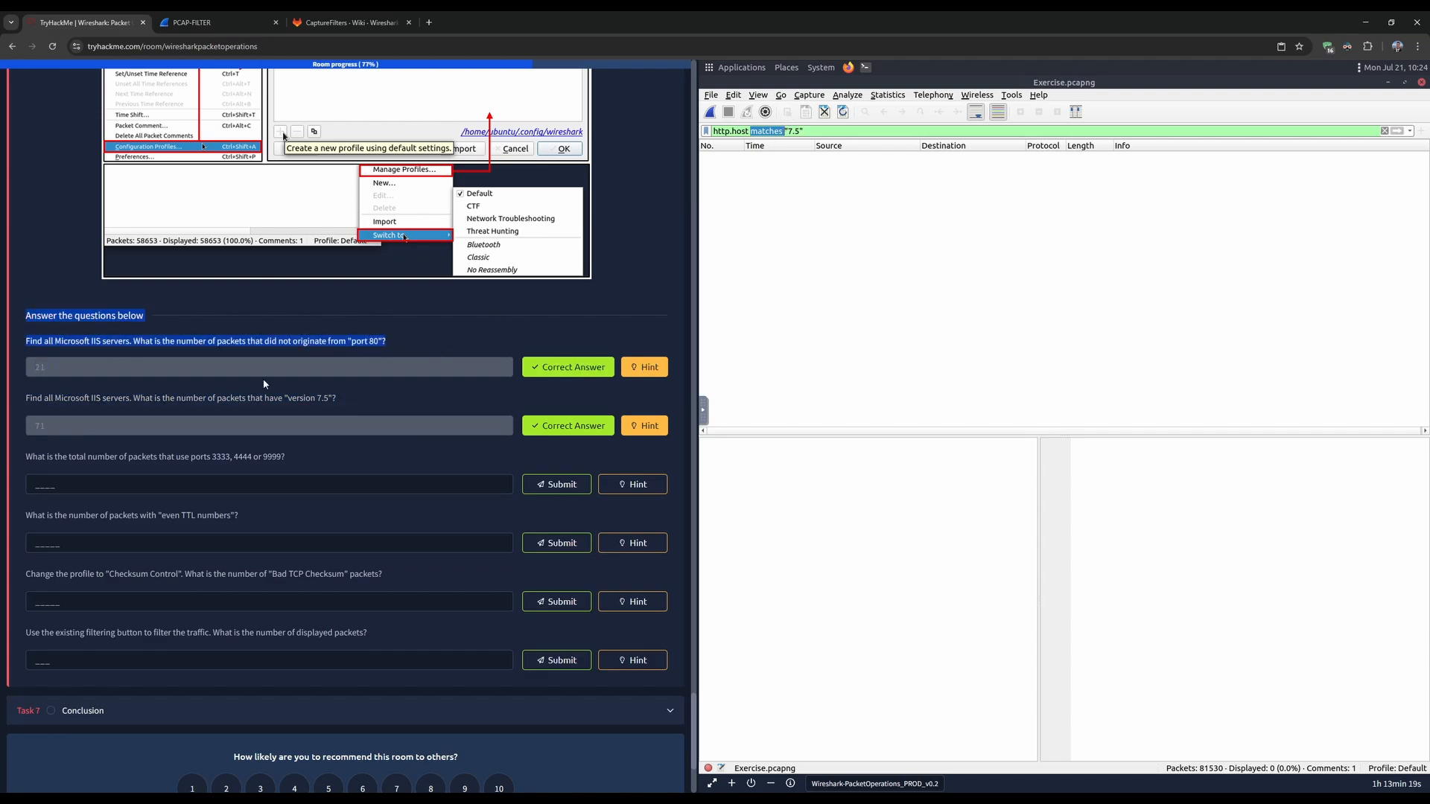
click(363, 398)
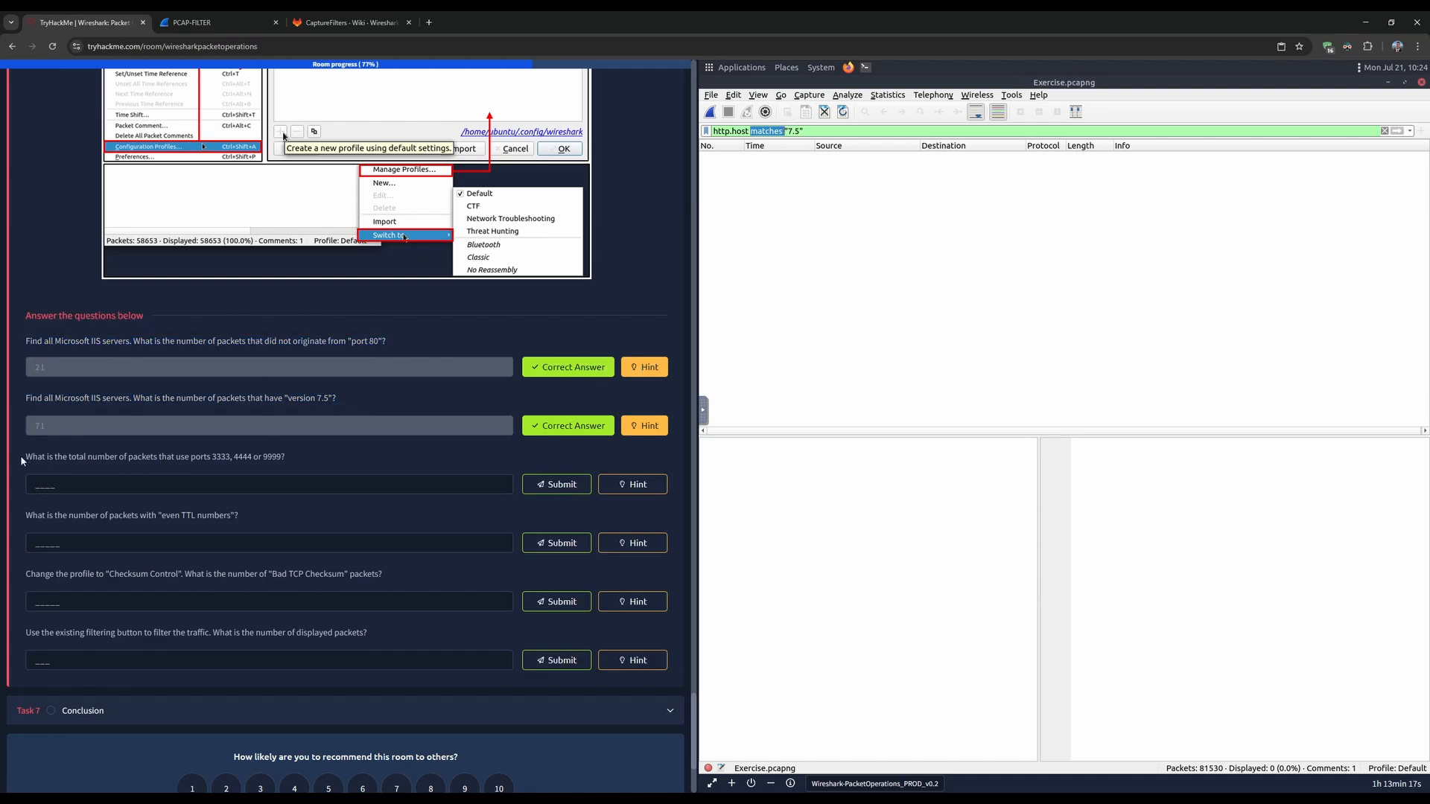
- Read the third question on ports 3333, 4444 or 9999 and begin a new display filter with tcp.port == 3333
drag(23, 456, 253, 457)
click(212, 457)
drag(263, 457, 284, 457)
click(286, 458)
triple_click(821, 133)
text(tcp.)
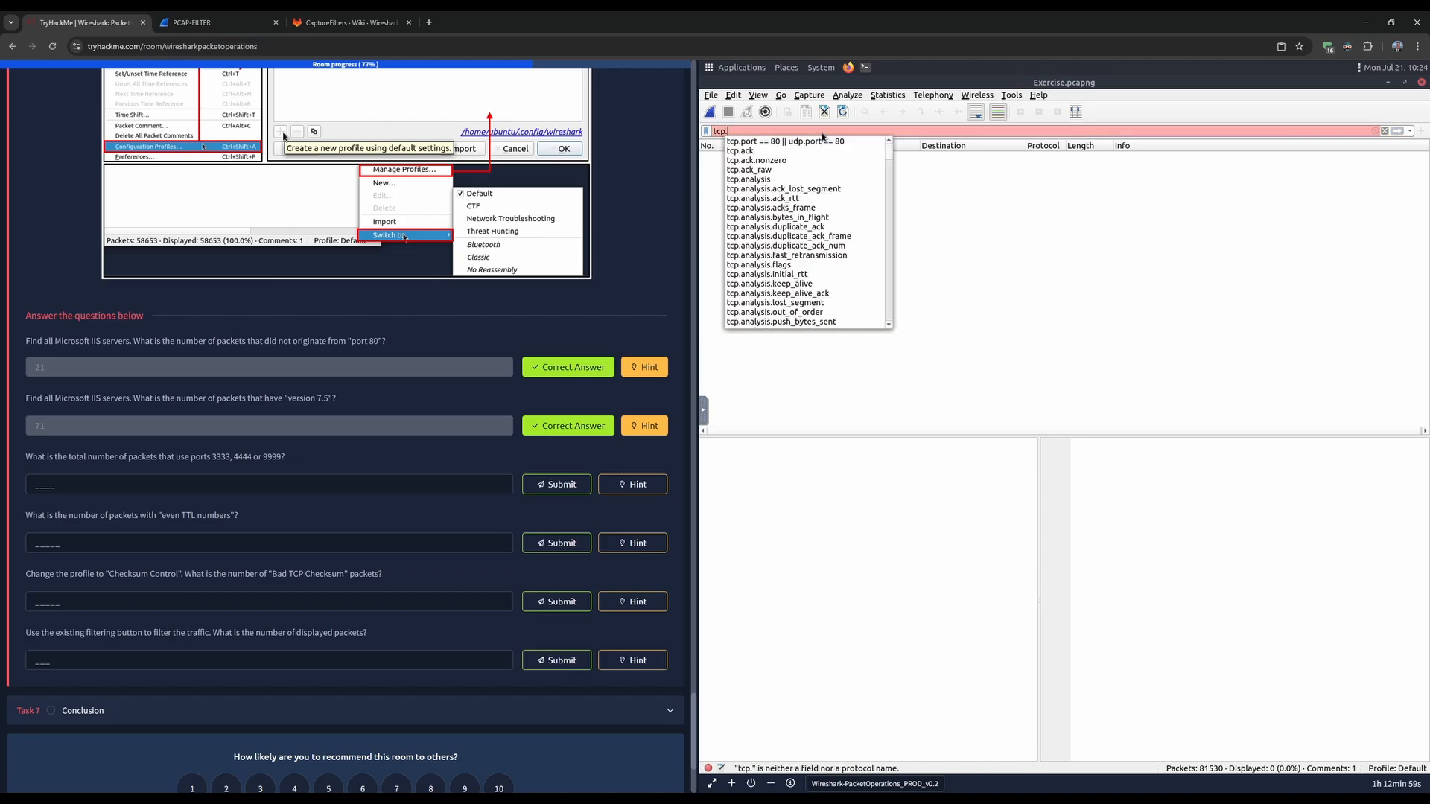
text(port ==)
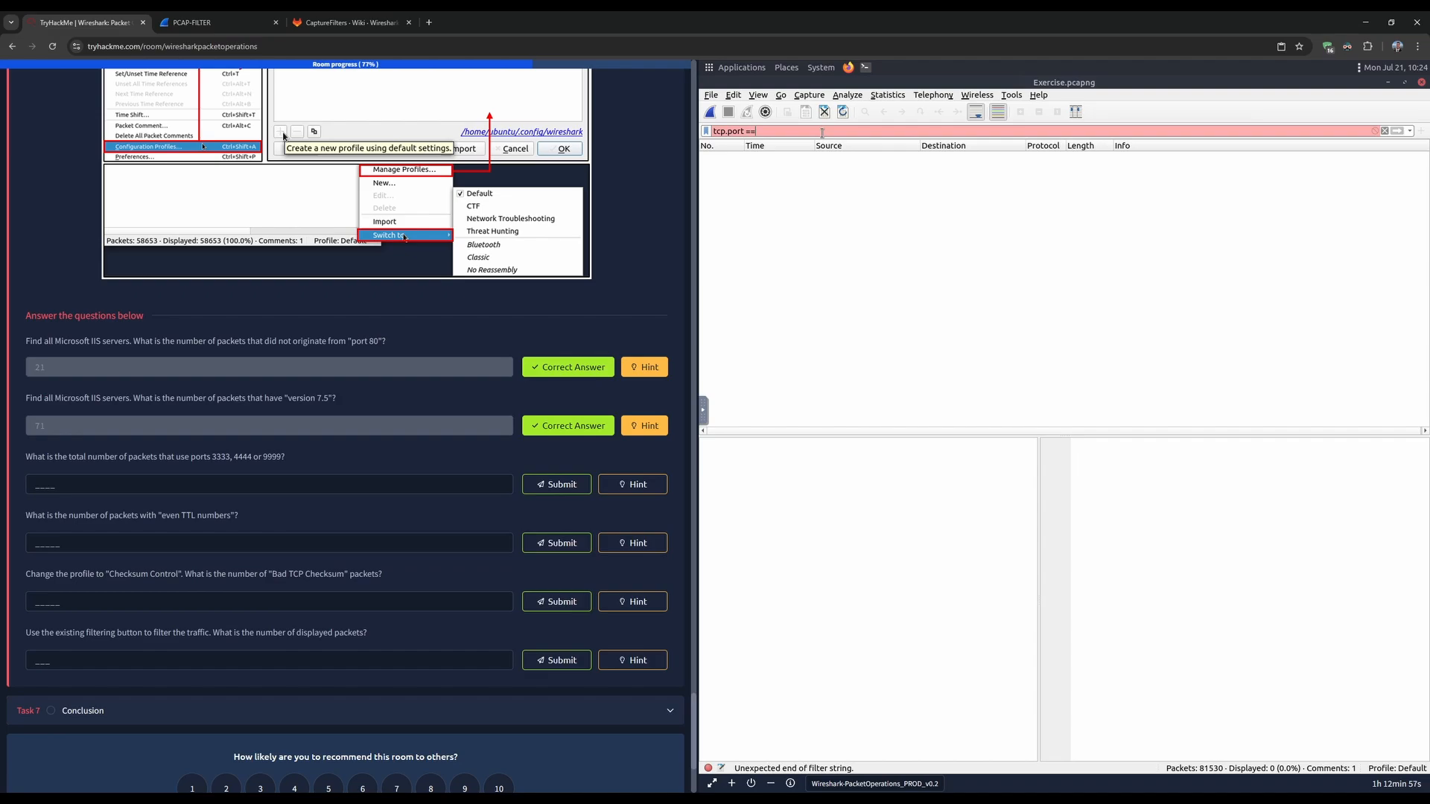
text( 3333)
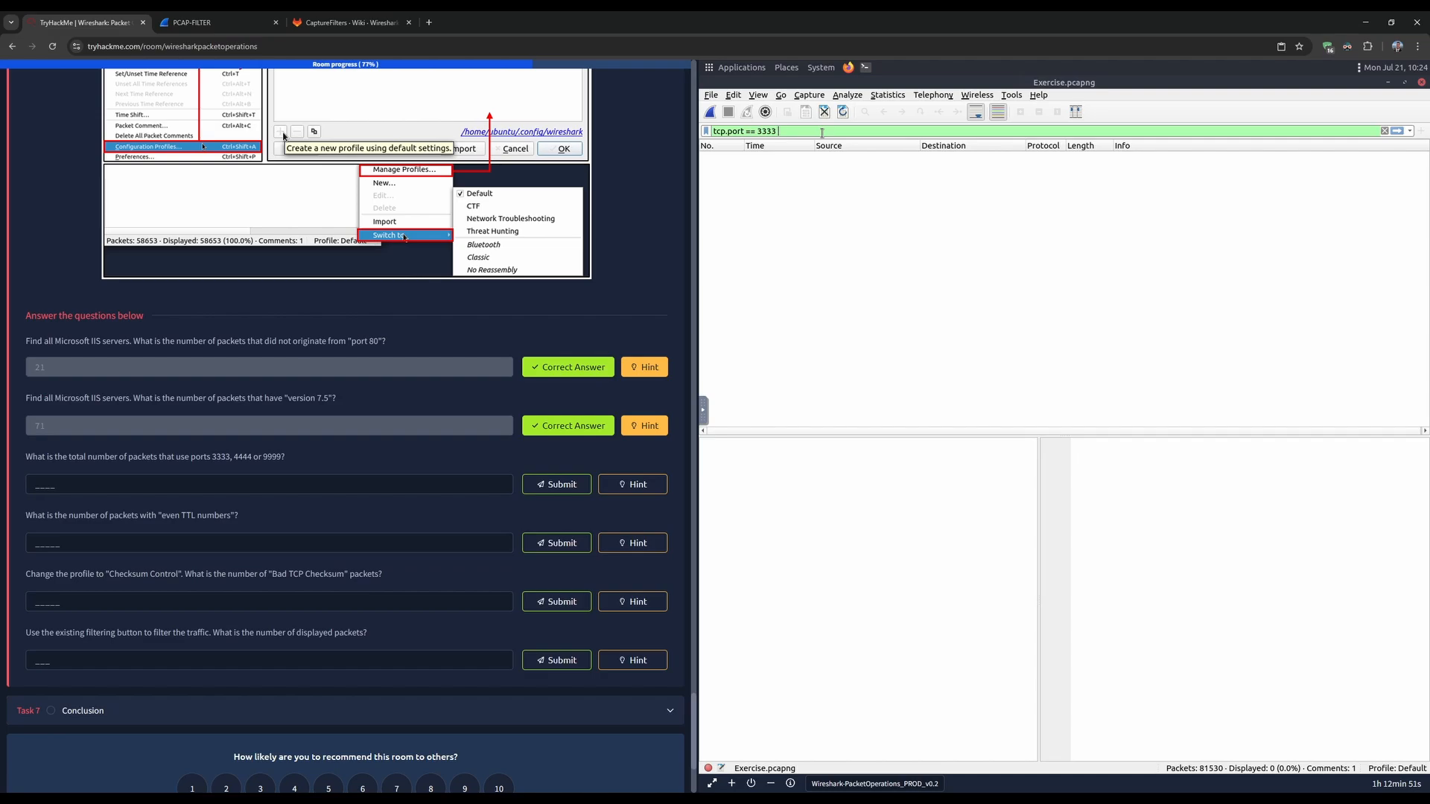
- Extend the display filter with OR tcp.port == 4444 OR tcp.port==9999
double_click(257, 456)
click(824, 132)
text(OR)
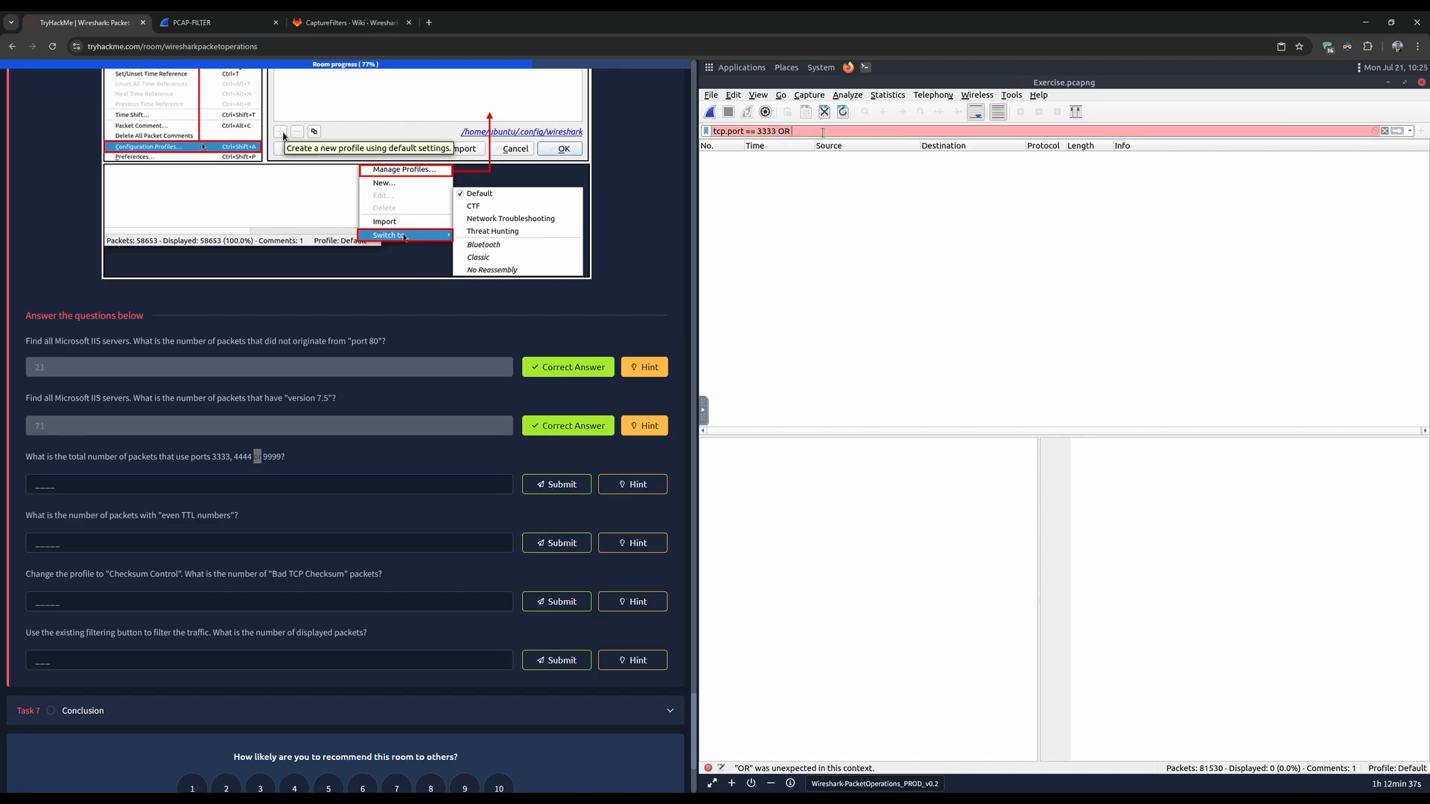
text( tcp.port ==)
text( 4444)
text( OR tcp.po)
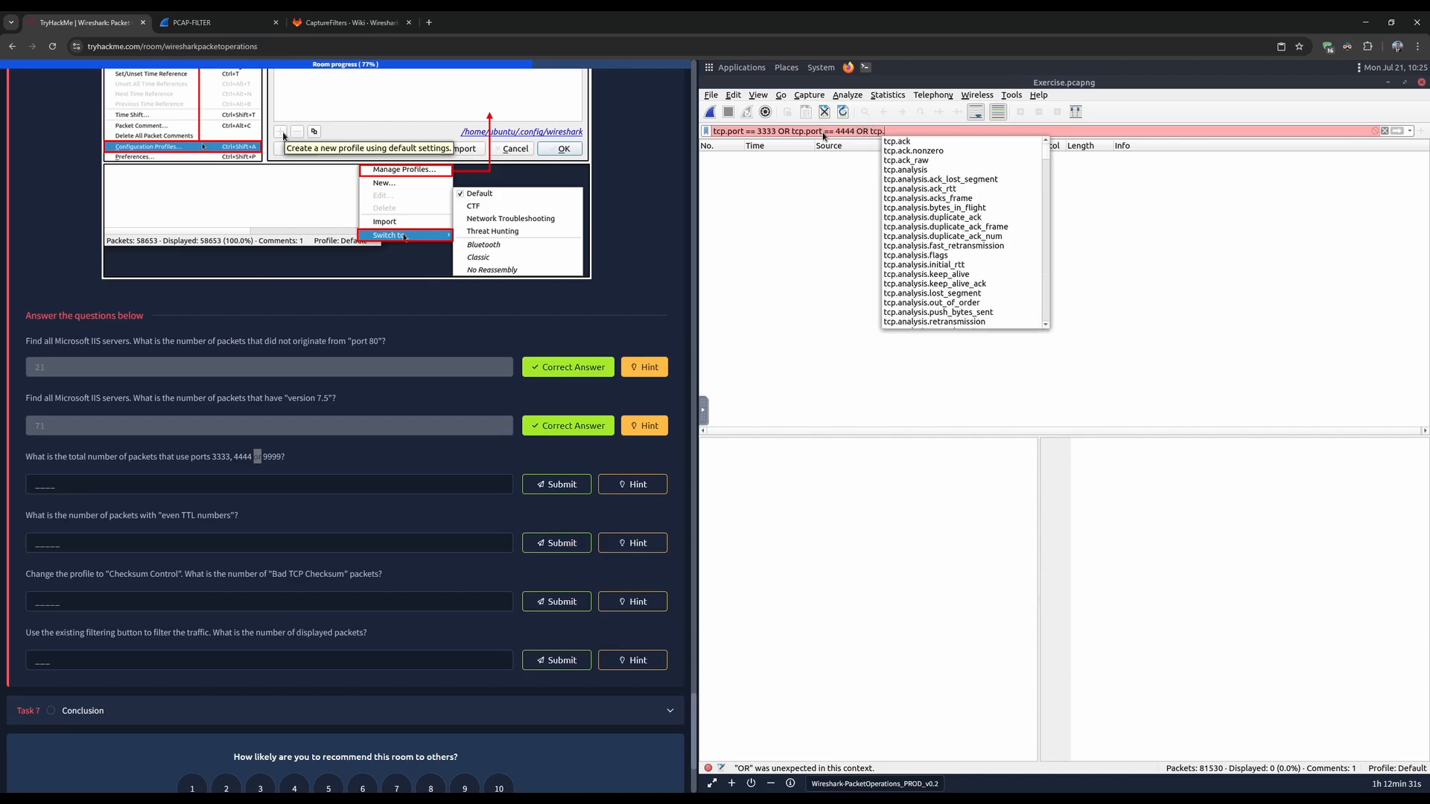
text(rt==)
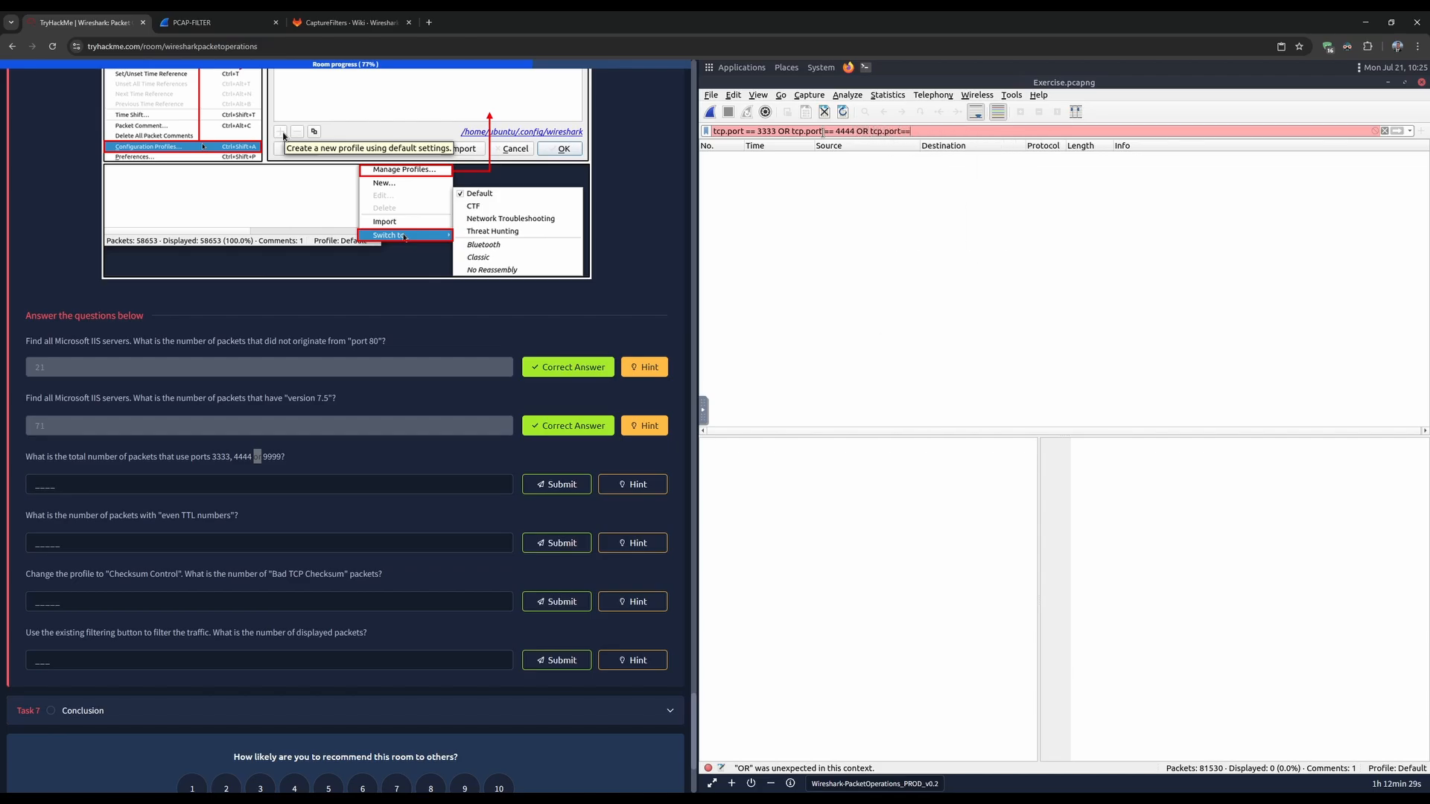
text(9999)
- Remove the spaces around the == operators so the filter reads tcp.port==3333 OR tcp.port==4444 OR tcp.port==9999
key(BackSpace)
key(BackSpace)
key(BackSpace)
key(BackSpace)
text(3)
key(BackSpace)
- Change both OR operators to lowercase and apply the filter tcp.port==3333 or tcp.port==4444 or tcp.port==9999
drag(791, 131, 774, 131)
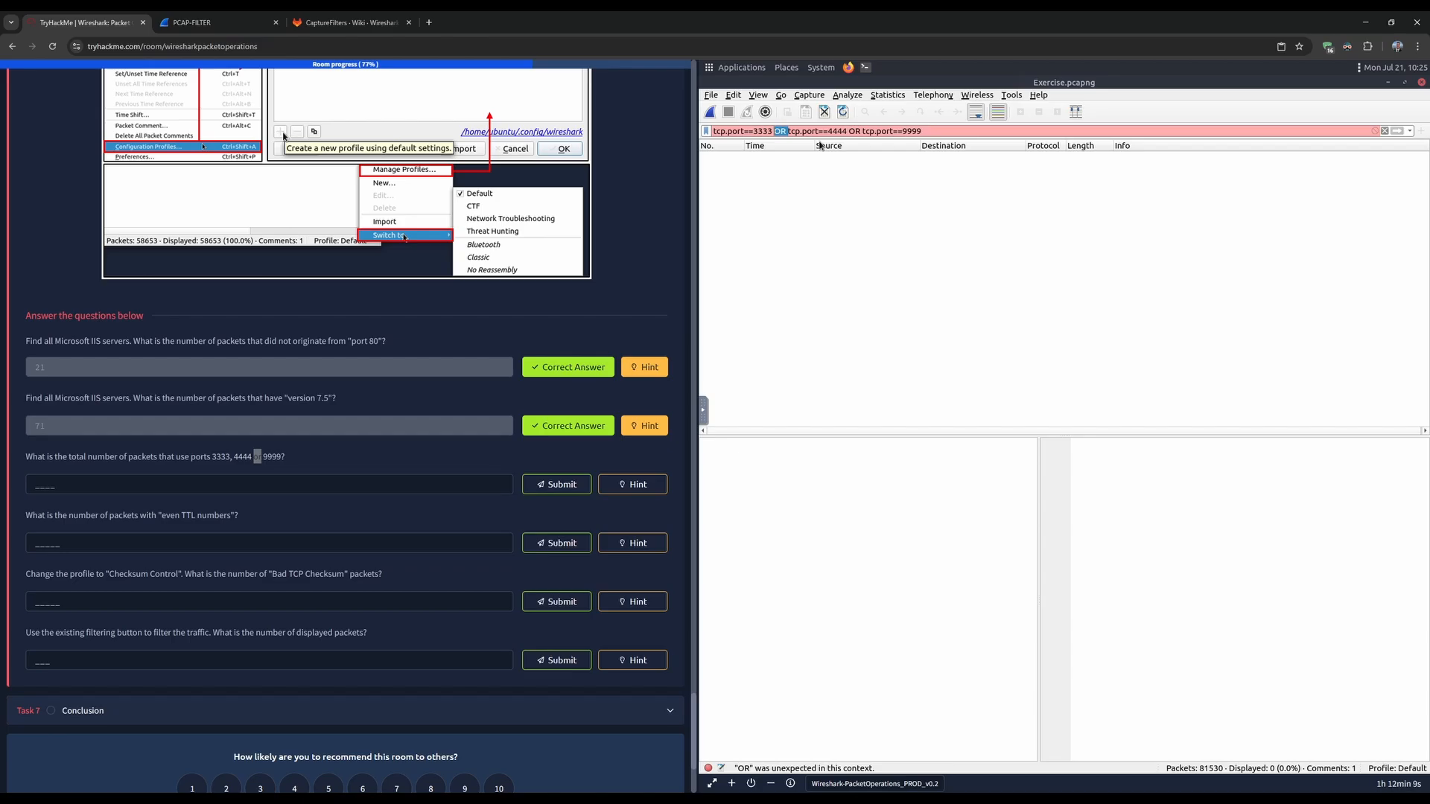
key(Right)
key(BackSpace)
key(BackSpace)
key(BackSpace)
text(or)
key(BackSpace)
key(BackSpace)
key(BackSpace)
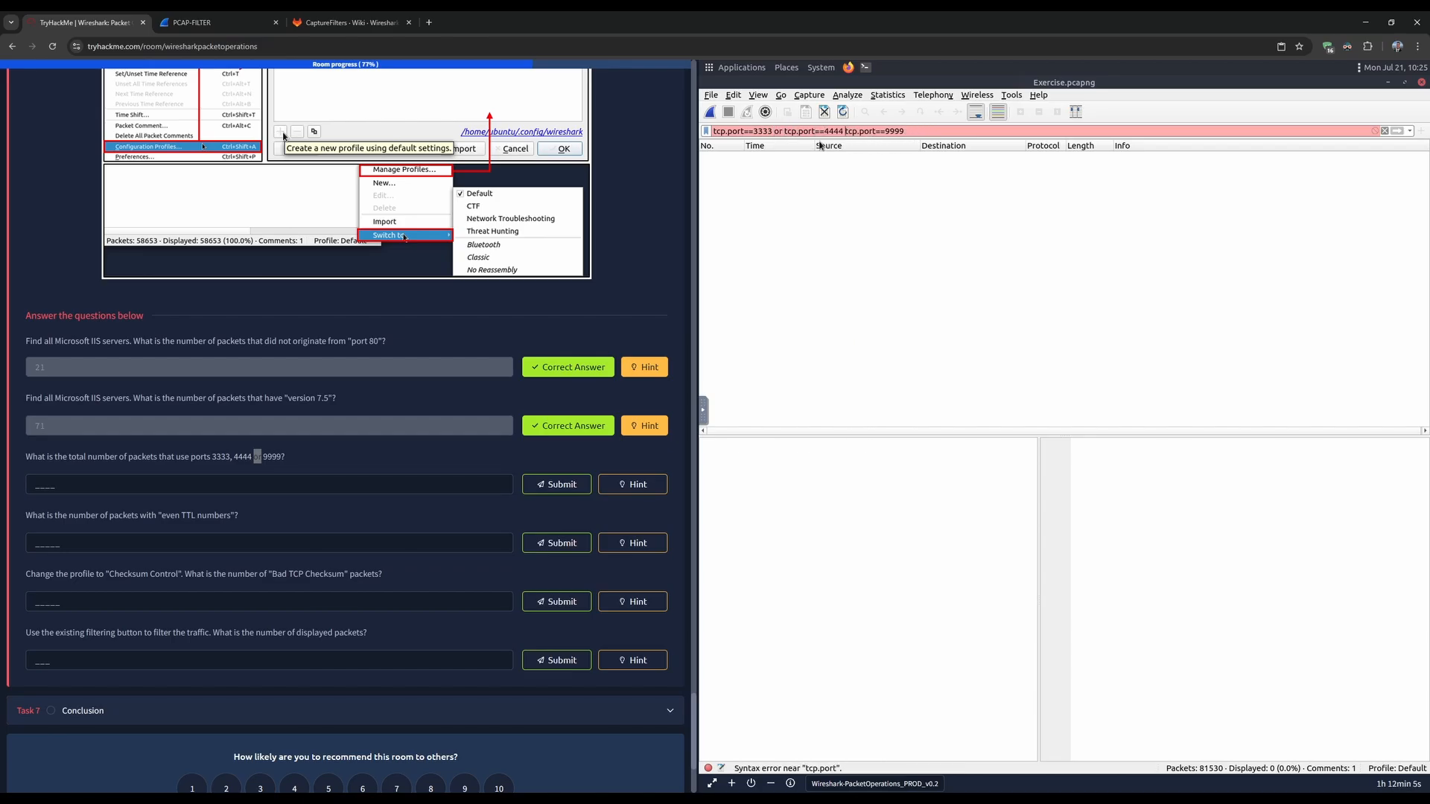
text(or)
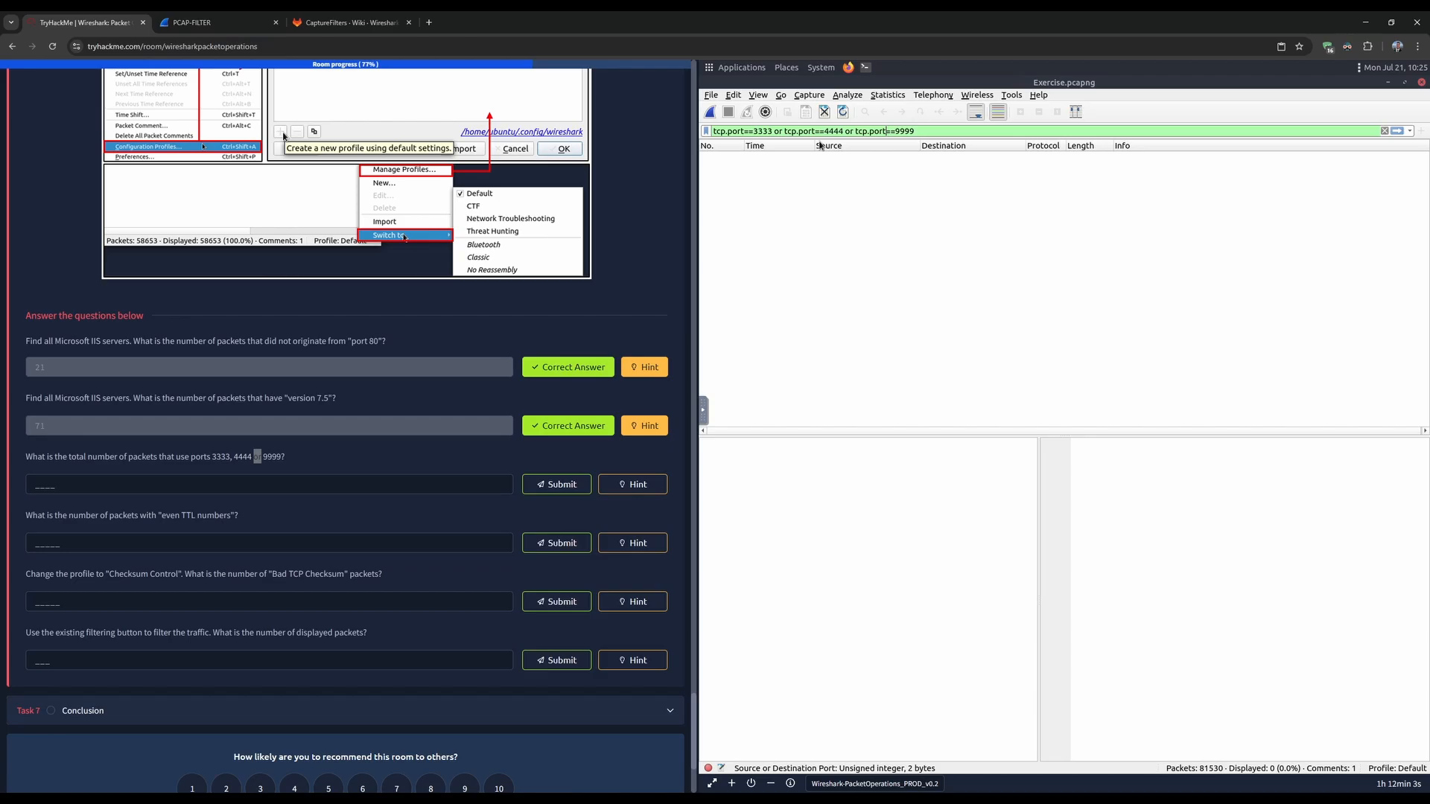
click(974, 131)
key(Return)
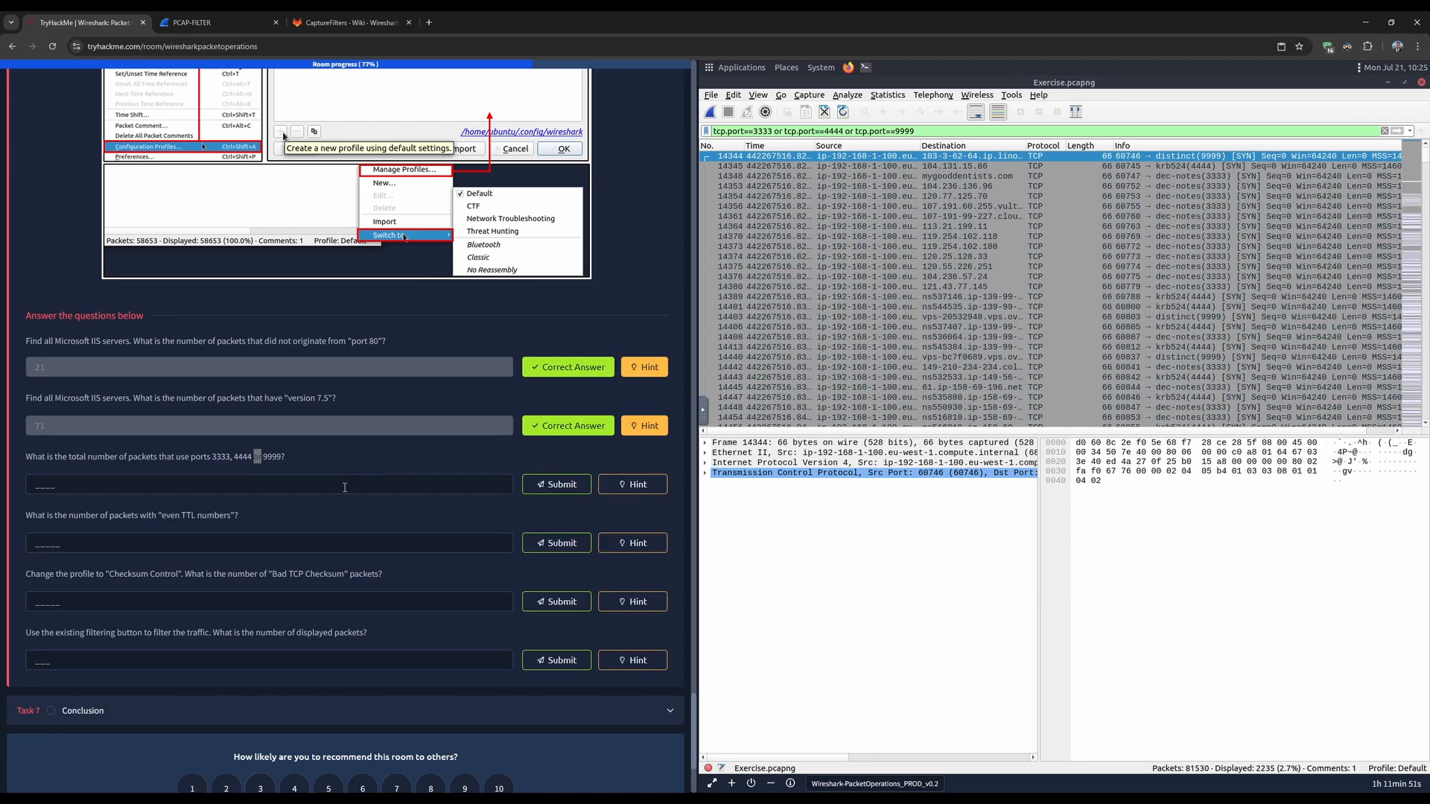
- Submit 2235 as the answer to the question on the total packets using ports 3333, 4444 or 9999
click(333, 484)
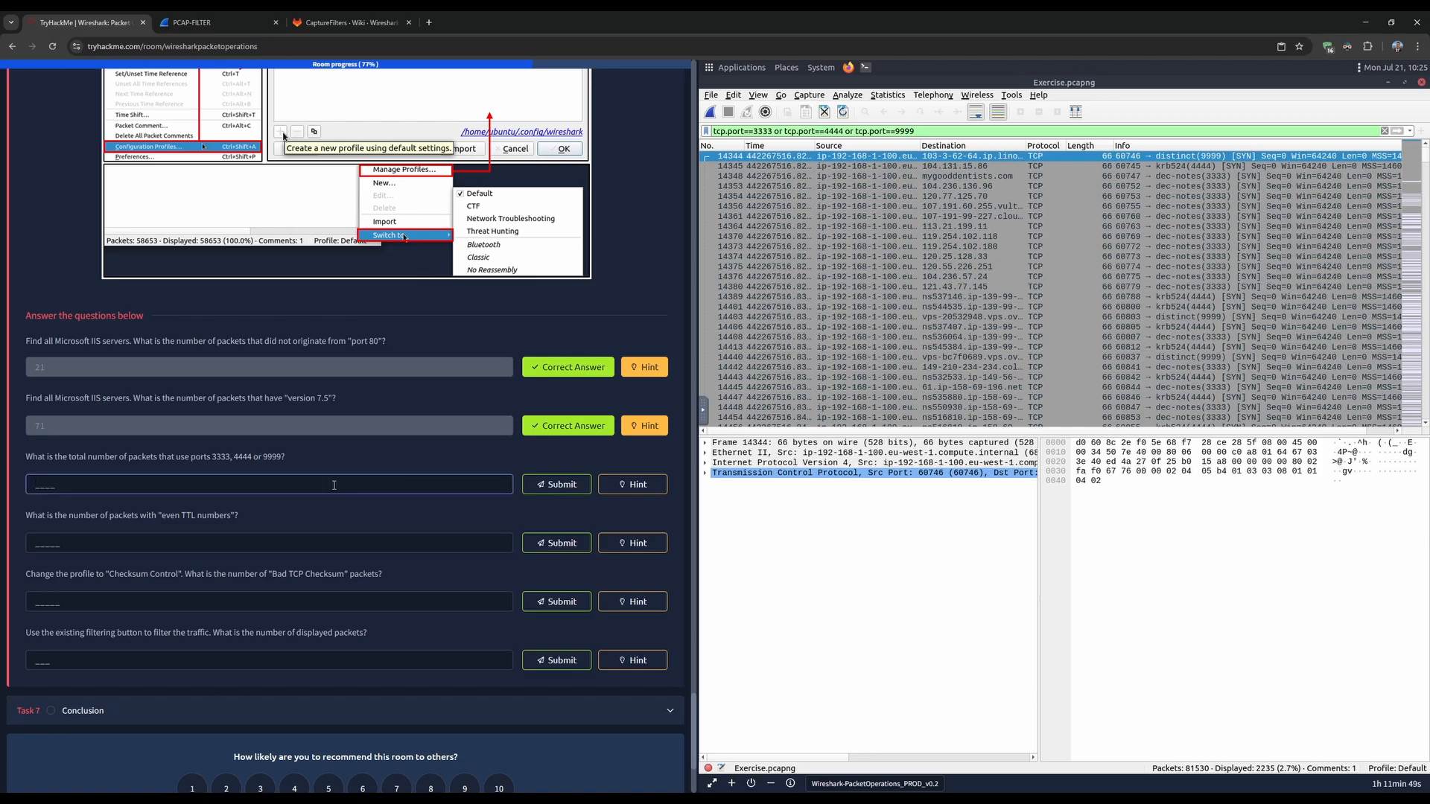
text(2235)
key(Return)
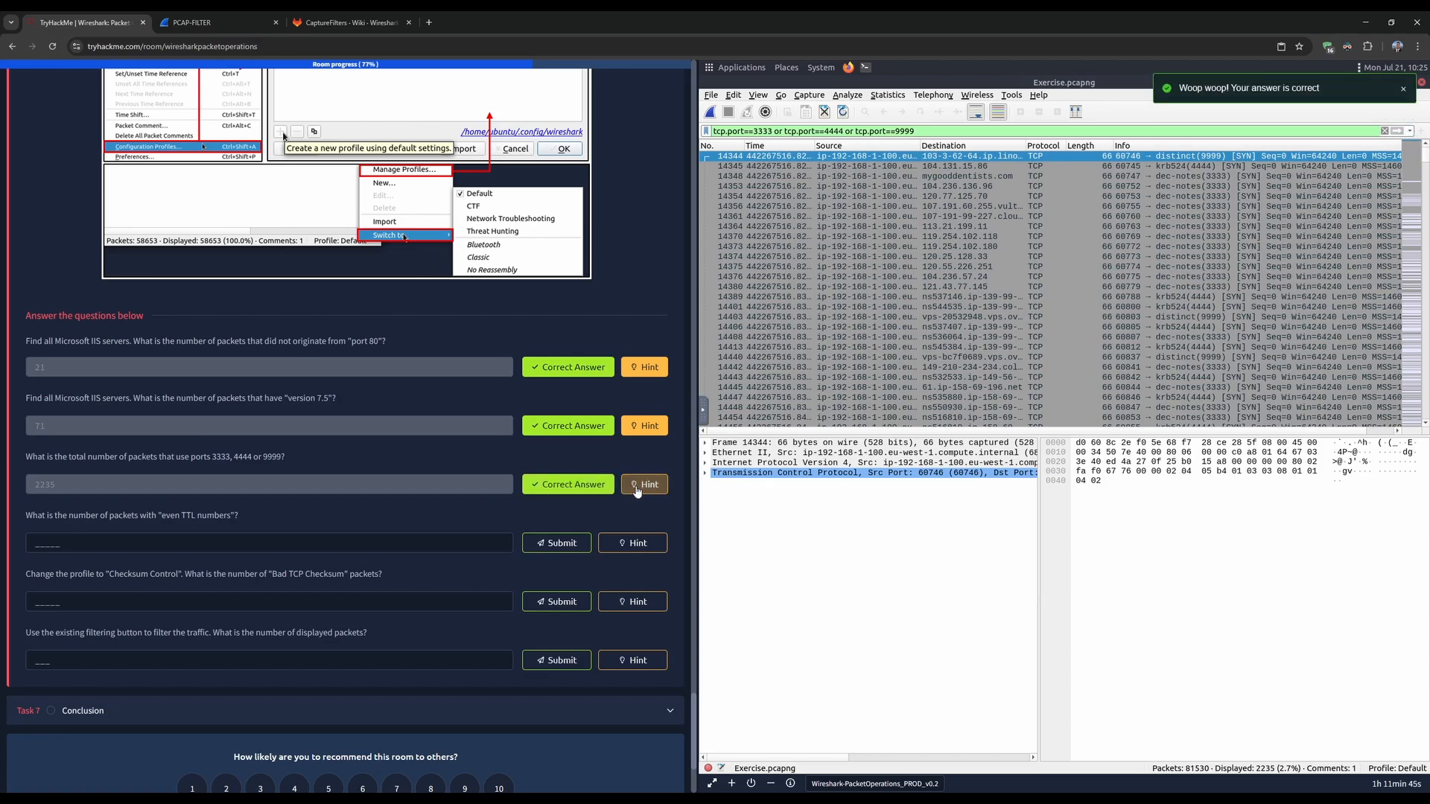
- Read the hint for the ports question and examine the usage example in the Filter: "in" section
click(637, 489)
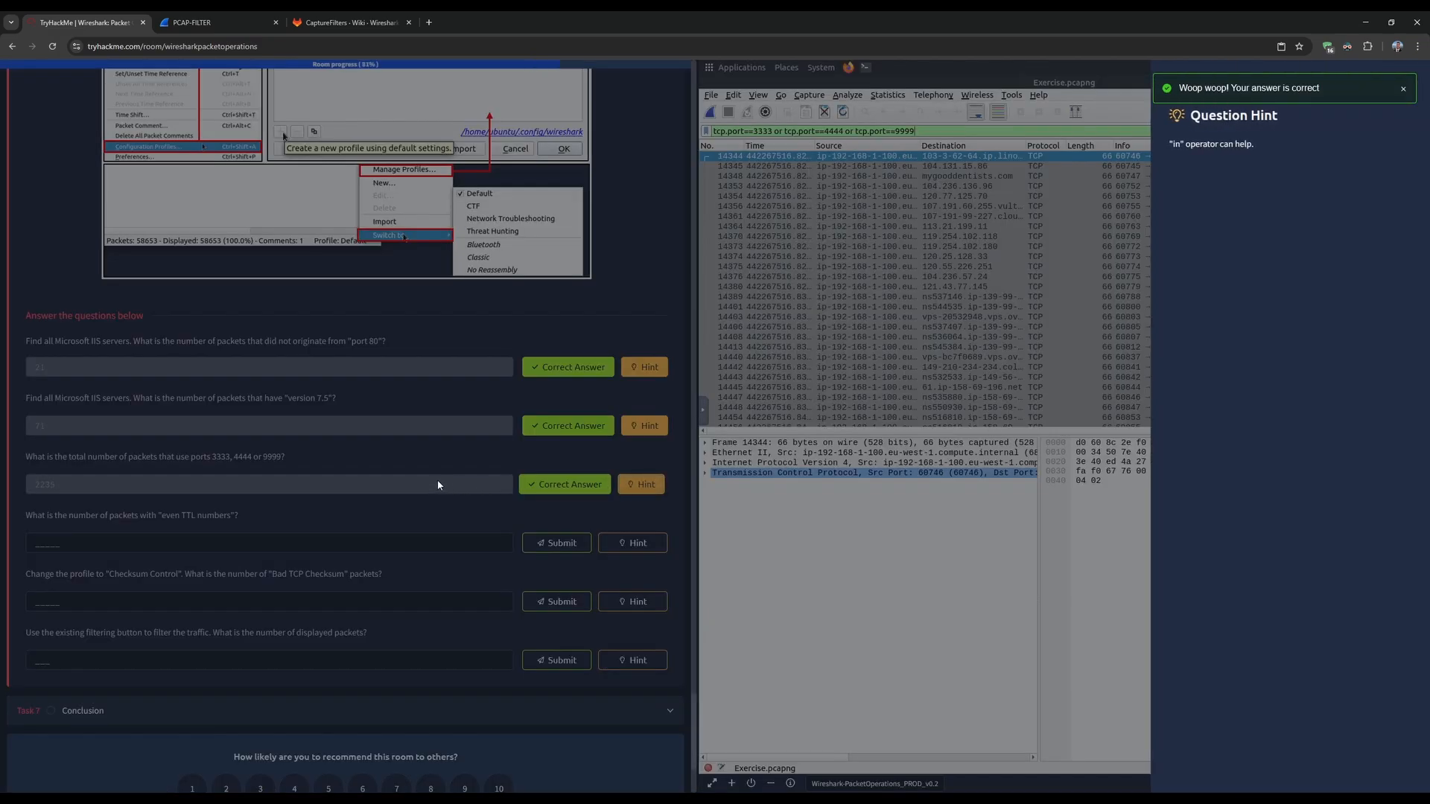
click(436, 479)
scroll(385, 377, up, 7)
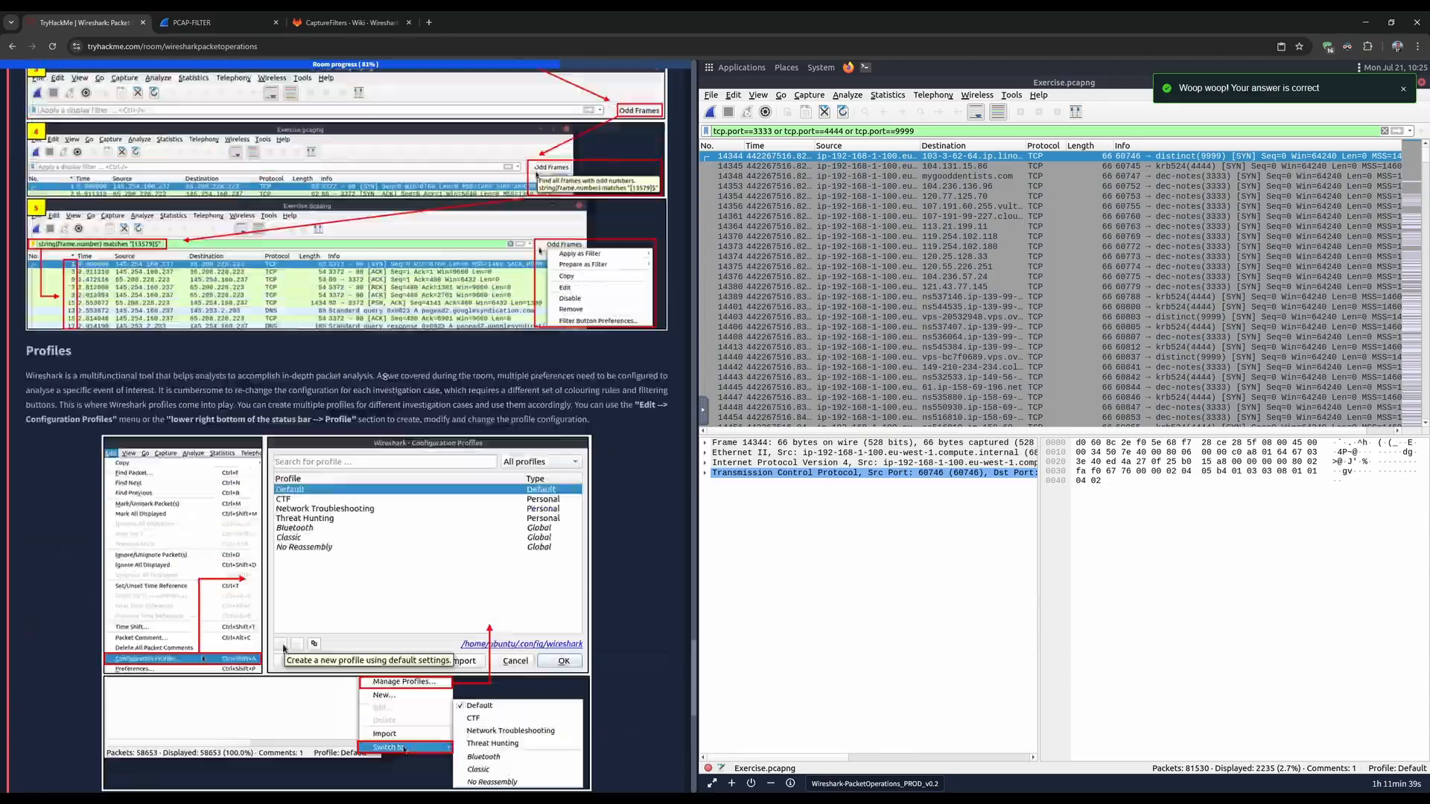
scroll(385, 377, up, 12)
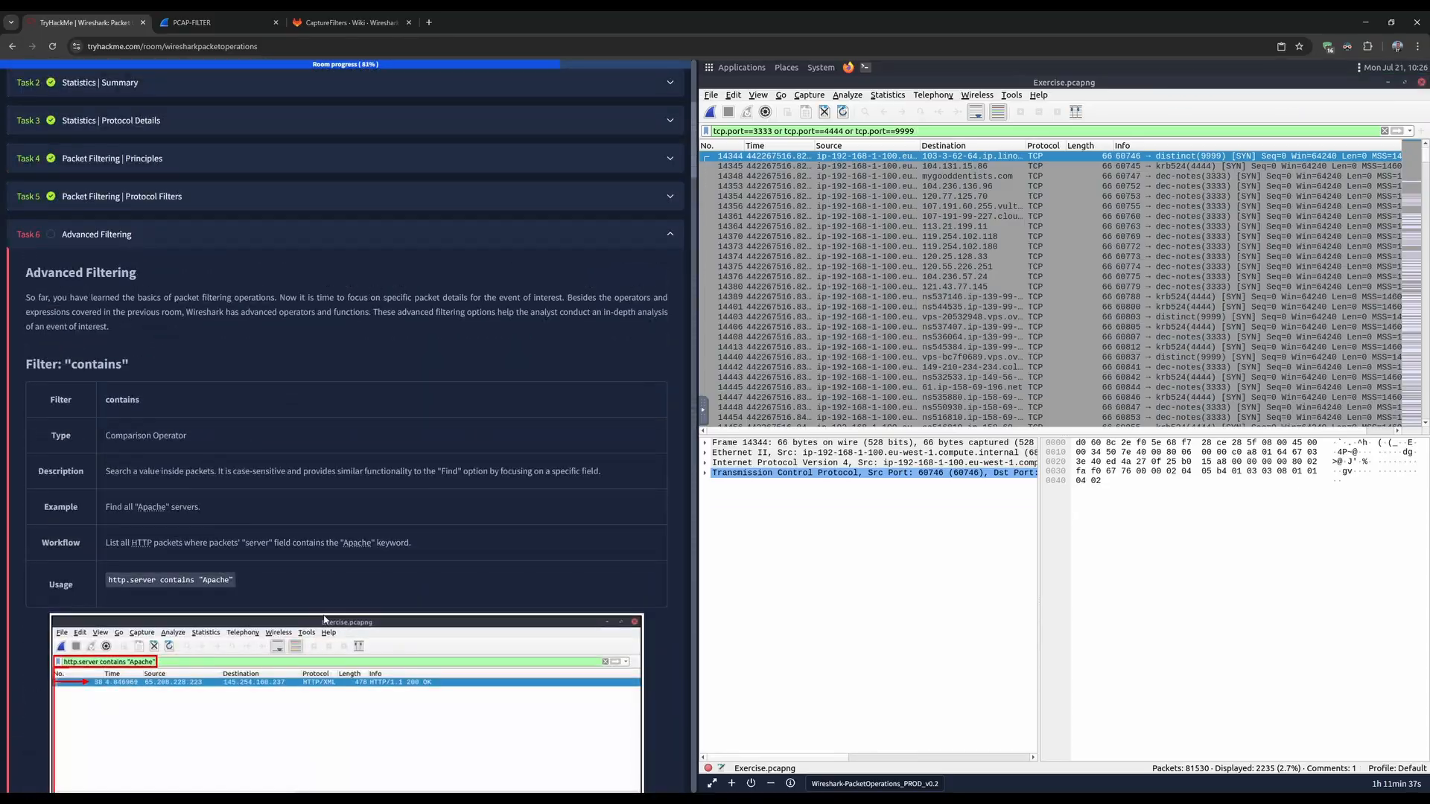
scroll(324, 619, down, 10)
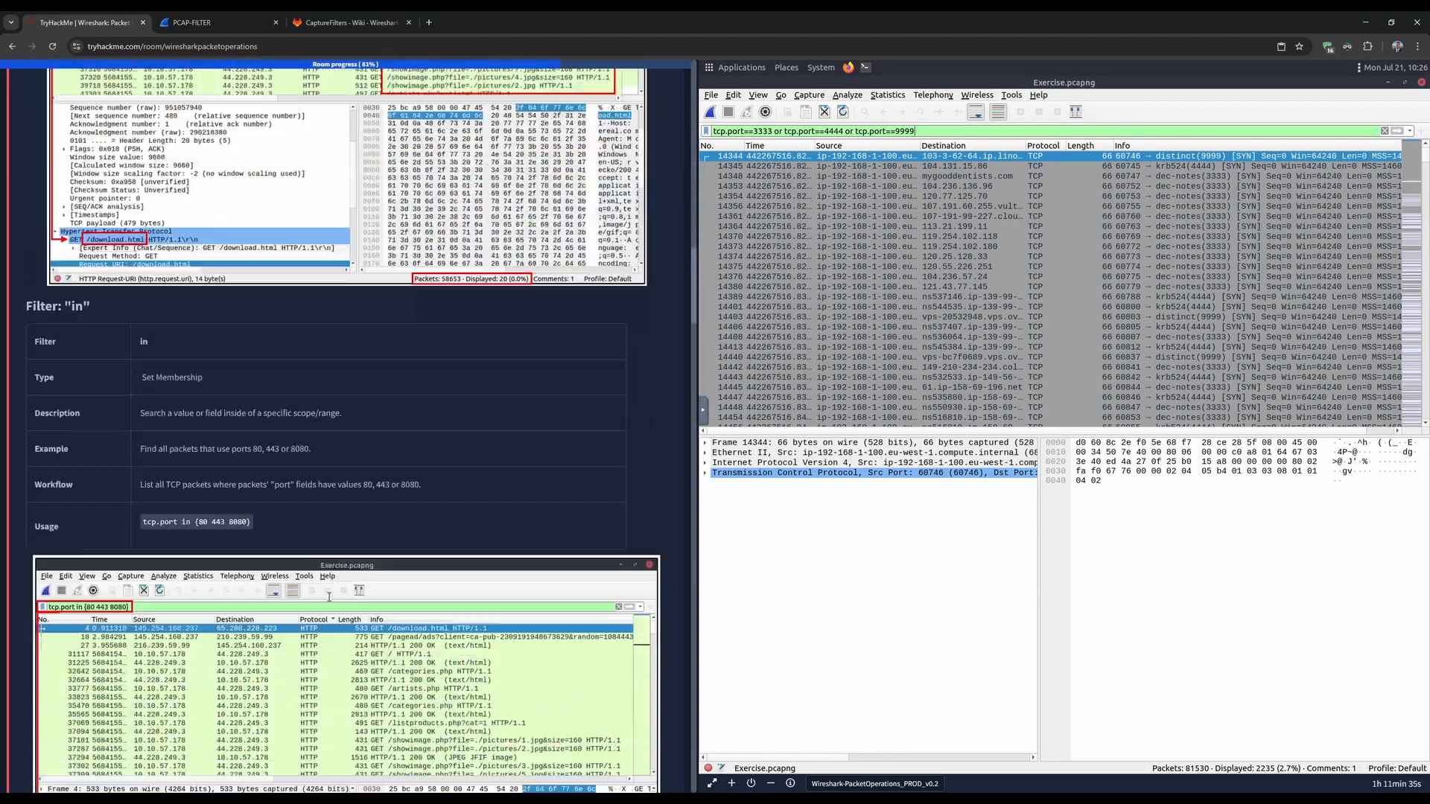
scroll(214, 426, down, 3)
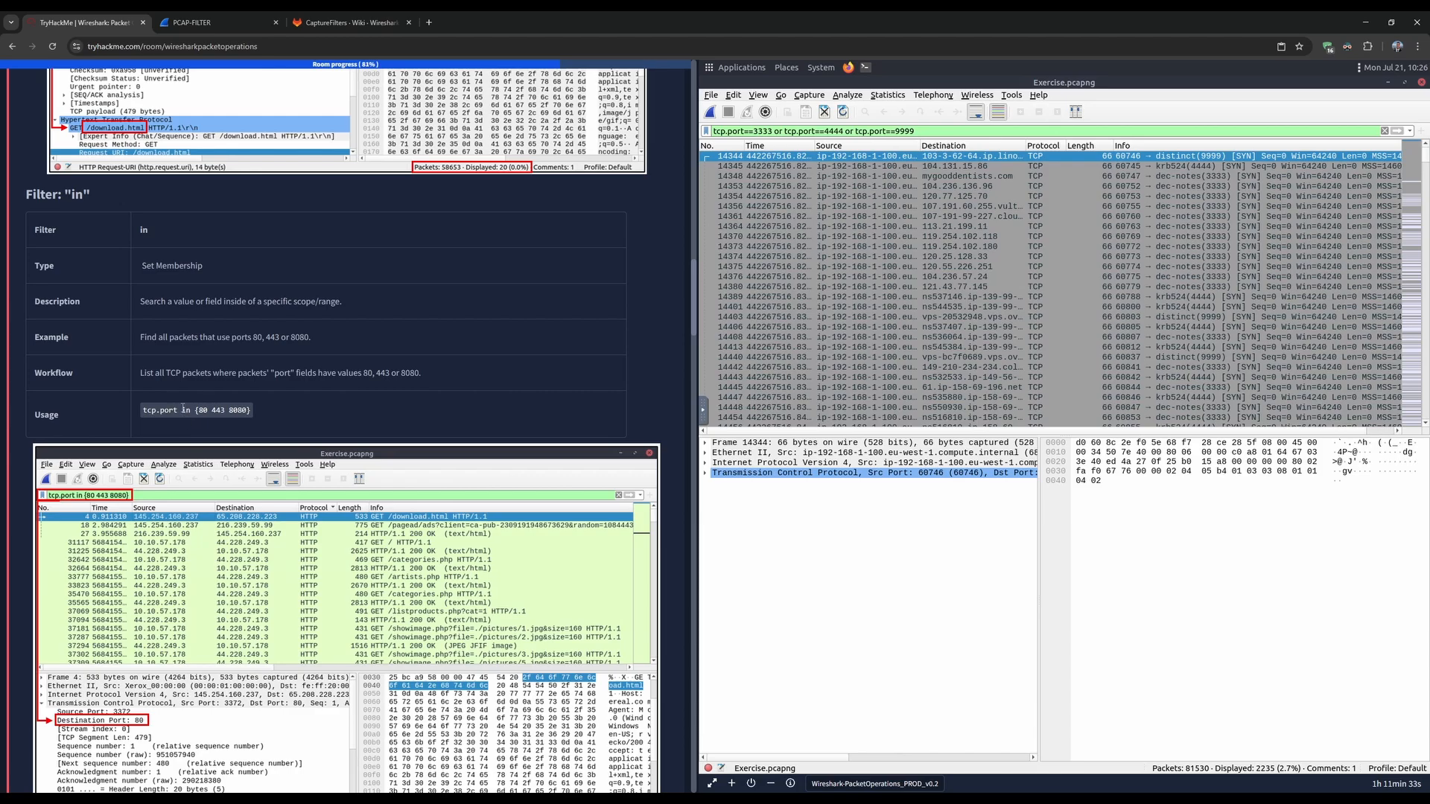
drag(268, 409, 232, 410)
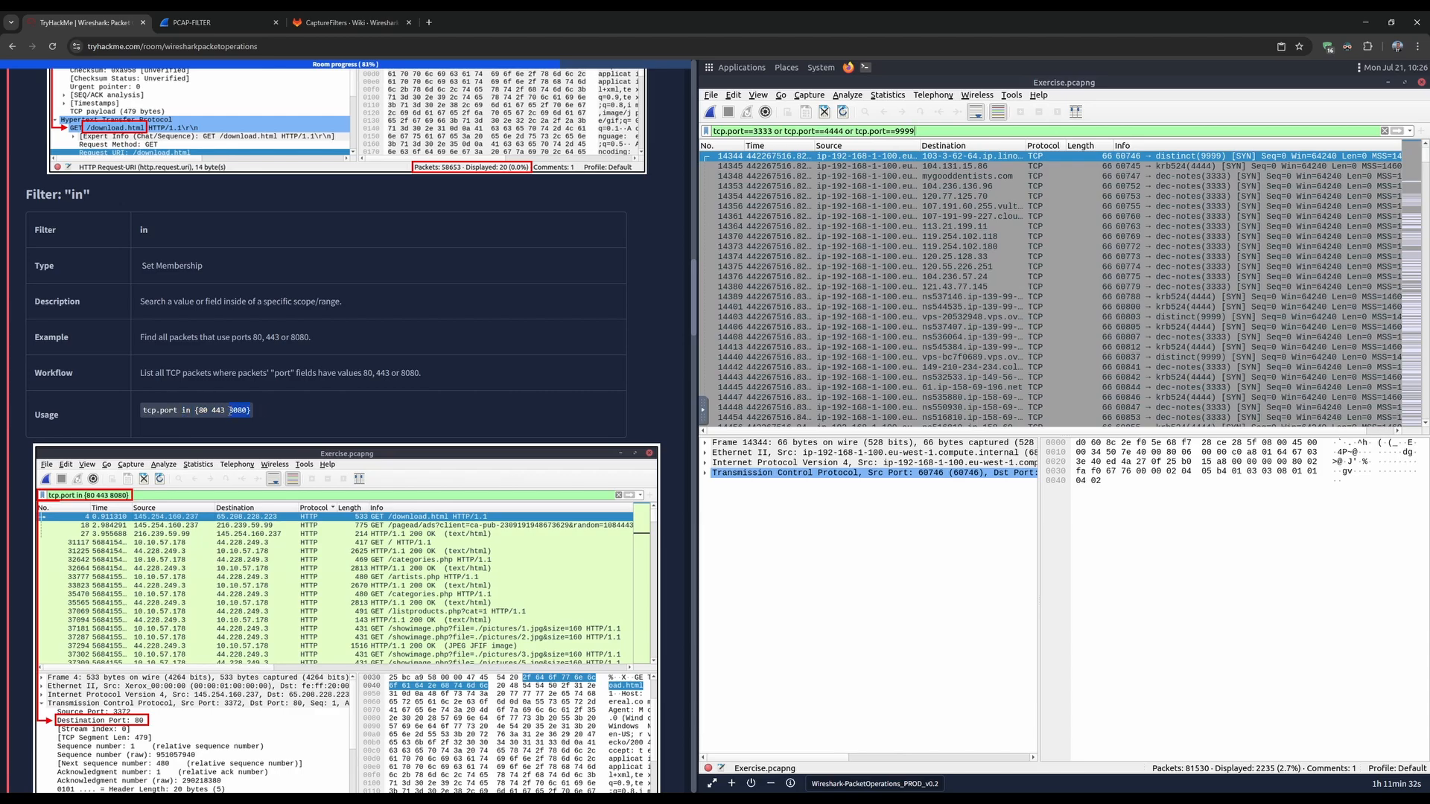
click(148, 409)
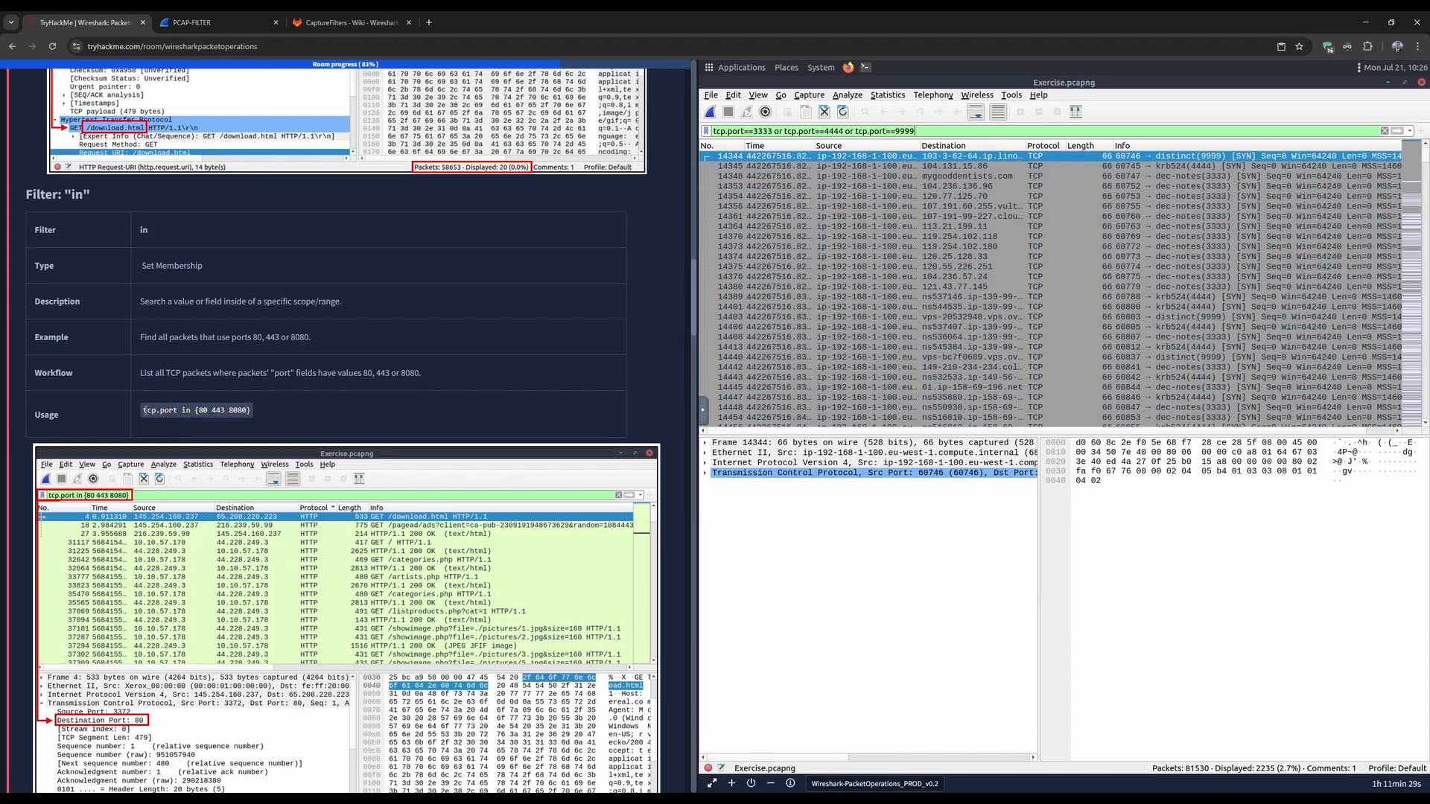
drag(248, 409, 244, 411)
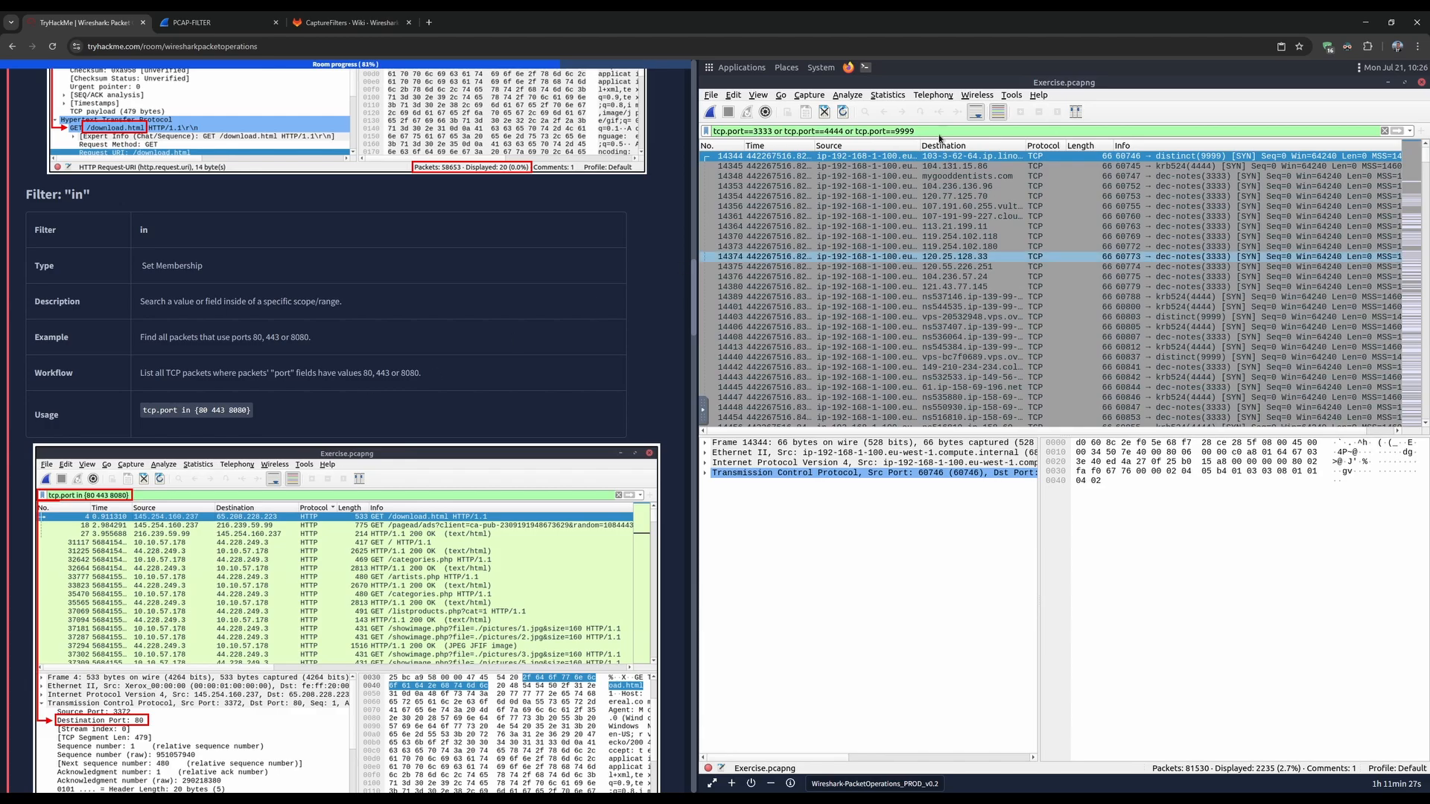
triple_click(715, 131)
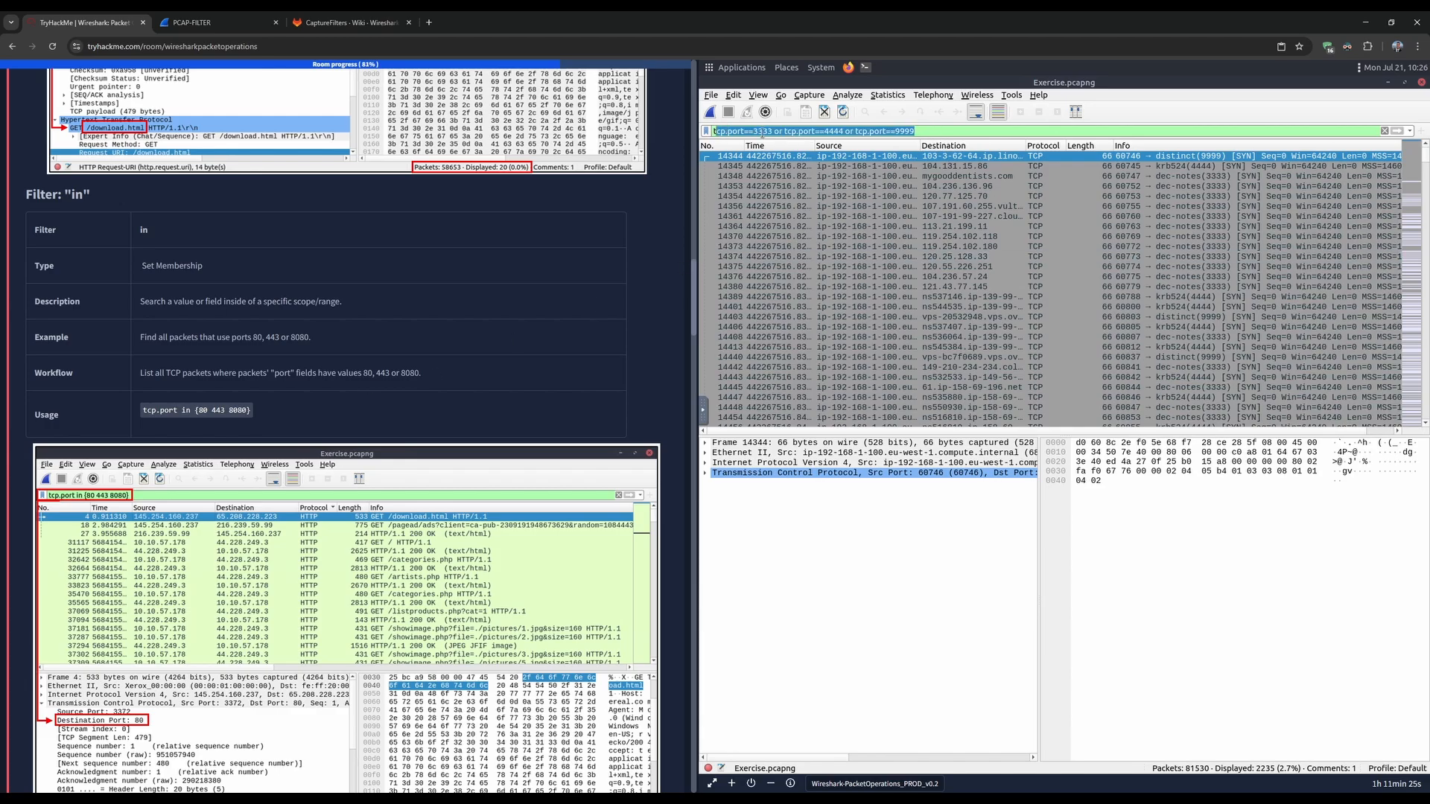
key(BackSpace)
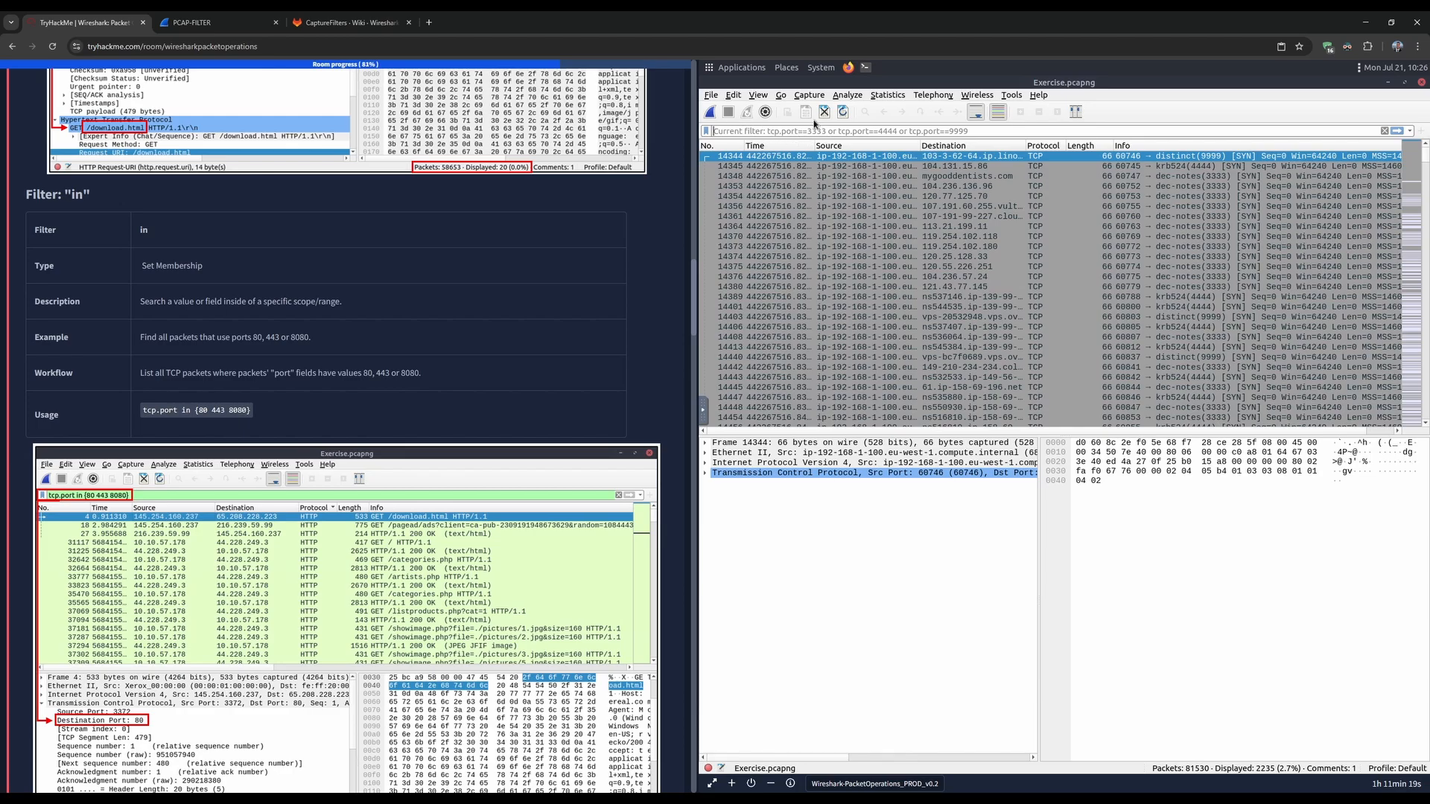
text(tc)
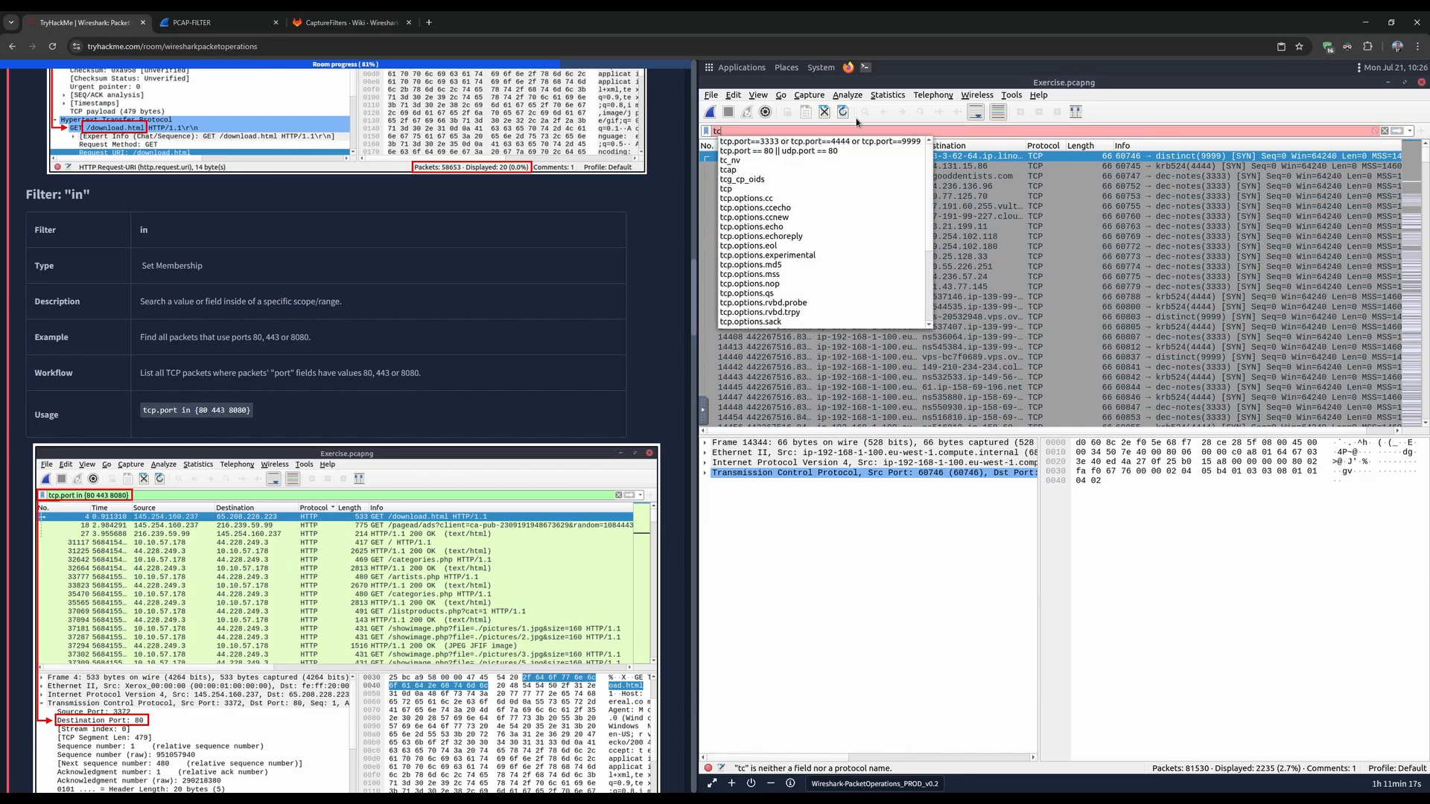
text(p.port)
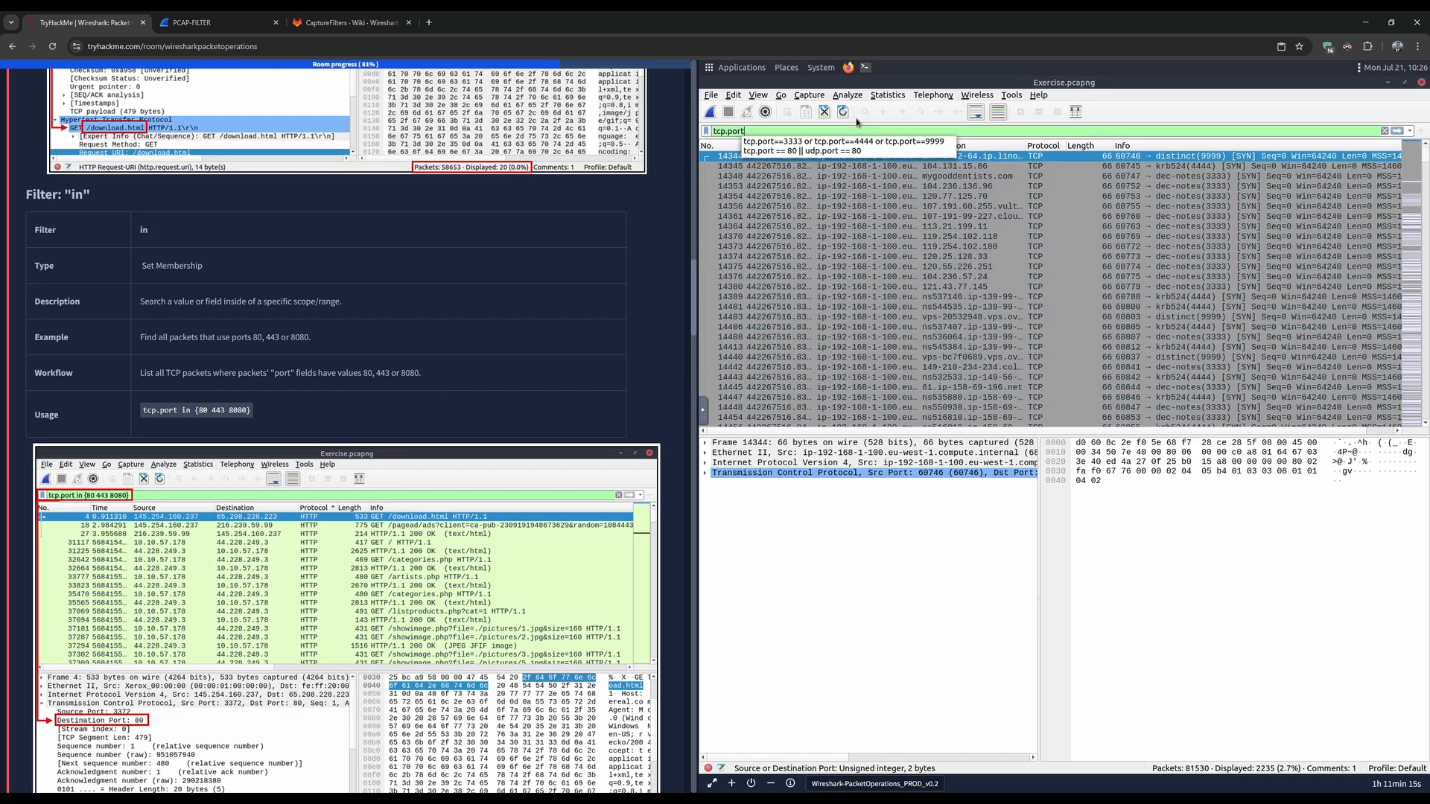
text( in ()
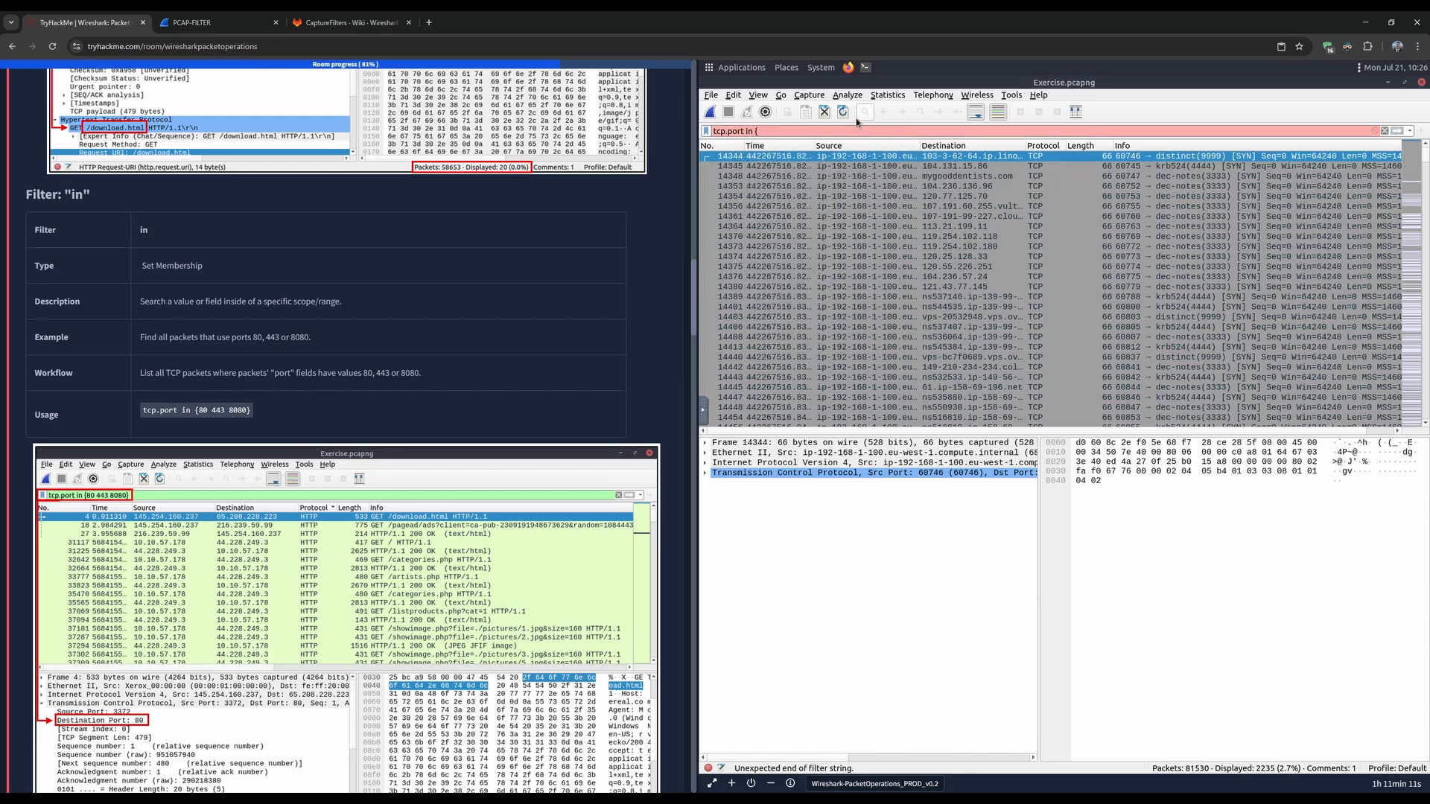
text(3333 4444 9999])
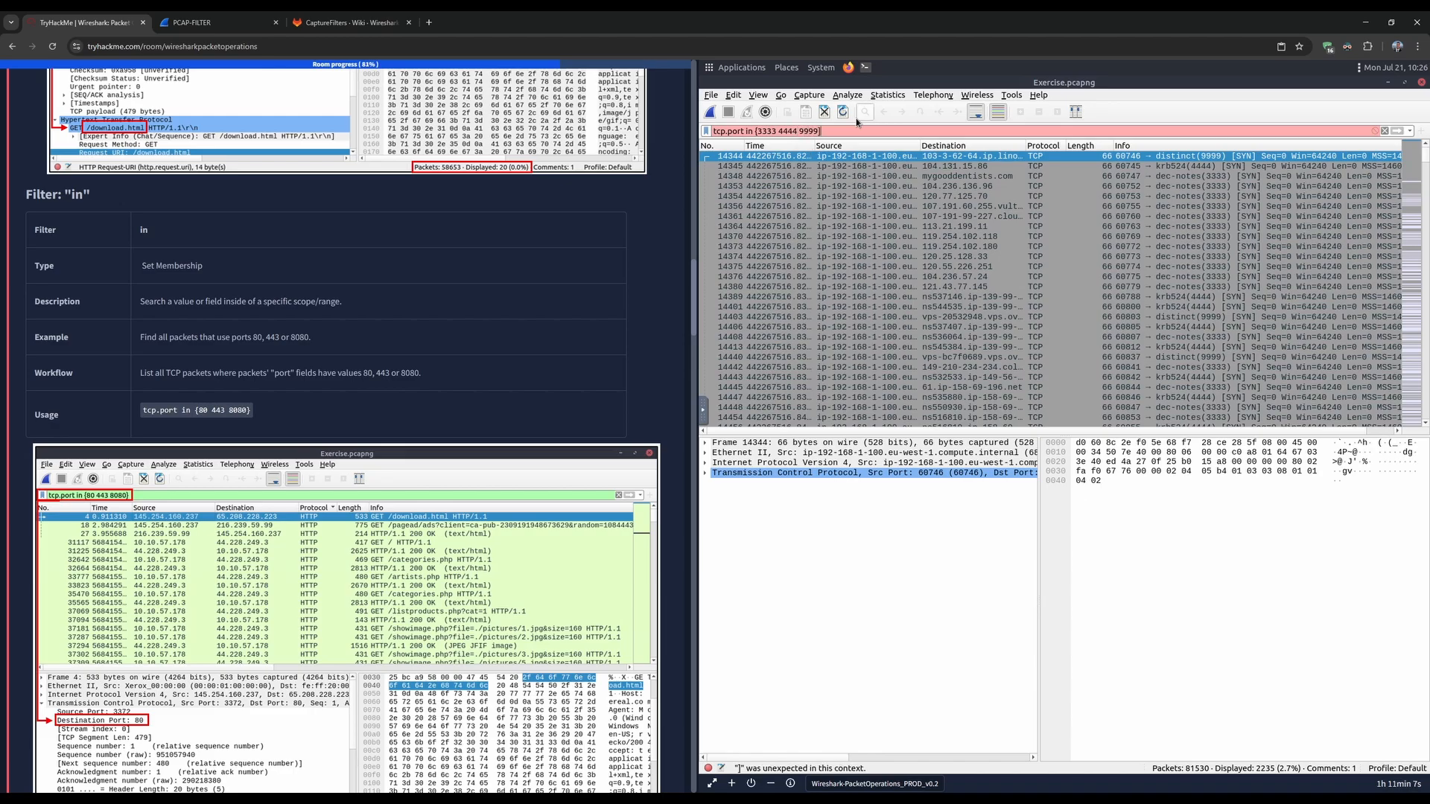
key(BackSpace)
text(})
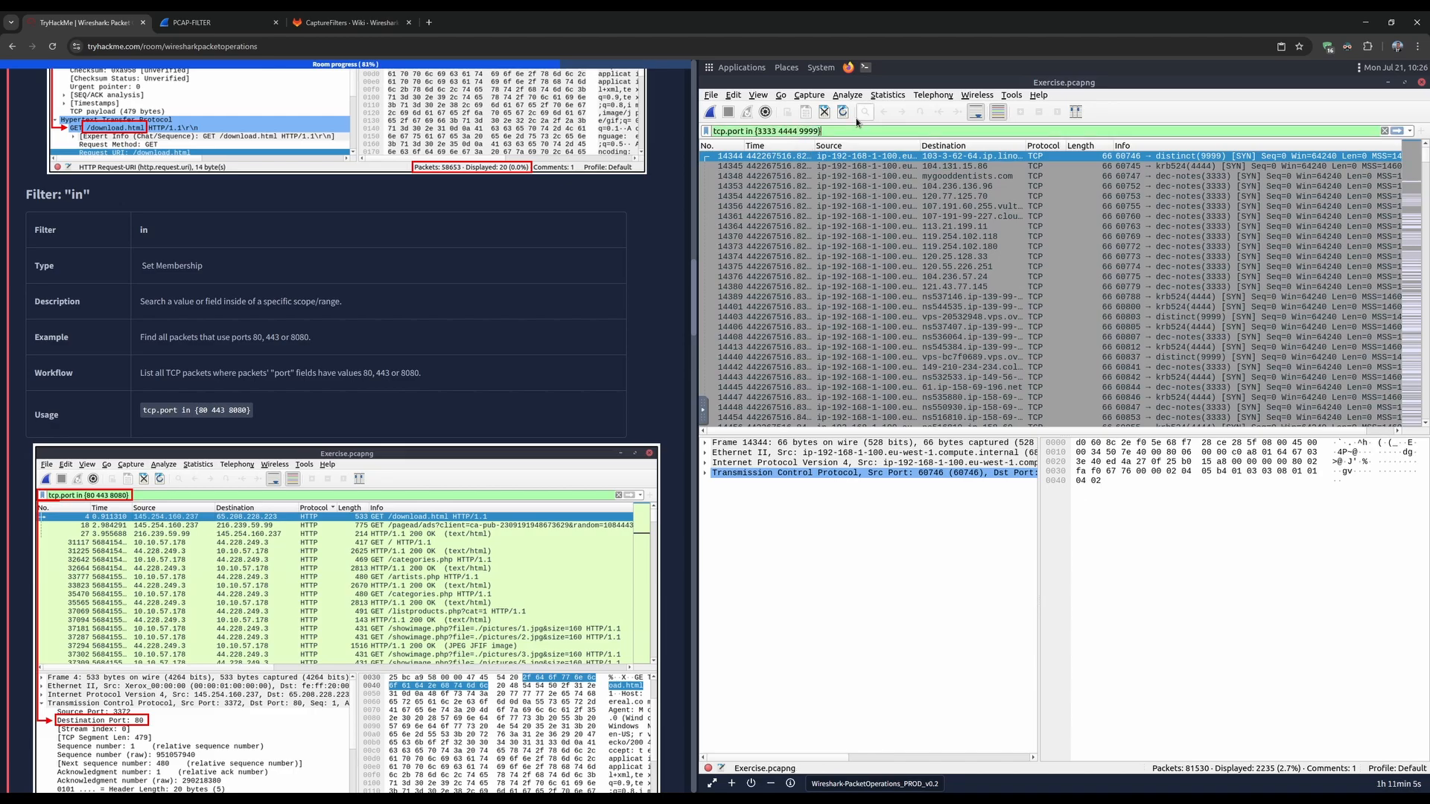
key(Return)
- Return to the Task 6 questions, read the one on even TTL numbers and open its hint
scroll(237, 365, down, 1)
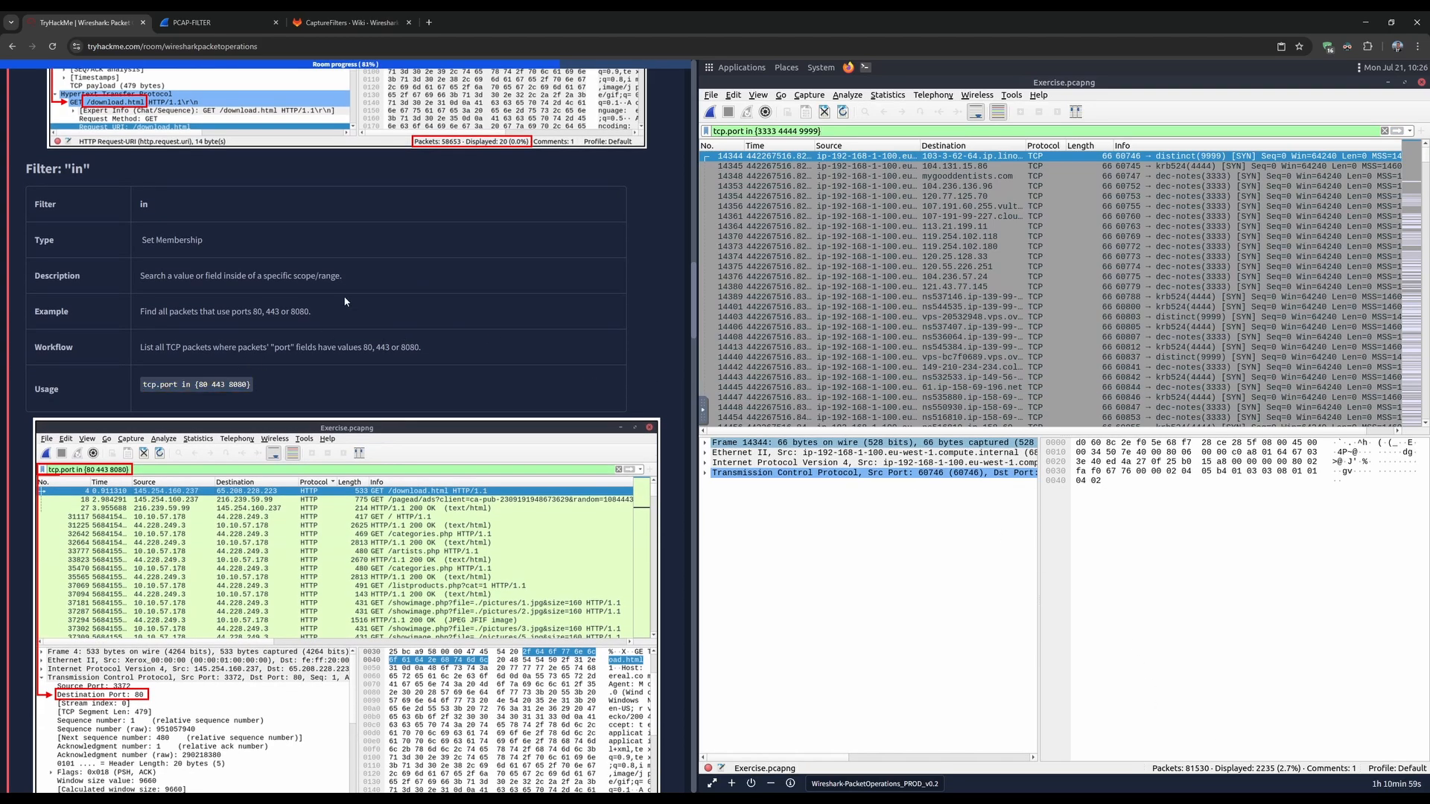
scroll(400, 430, down, 20)
scroll(401, 429, down, 20)
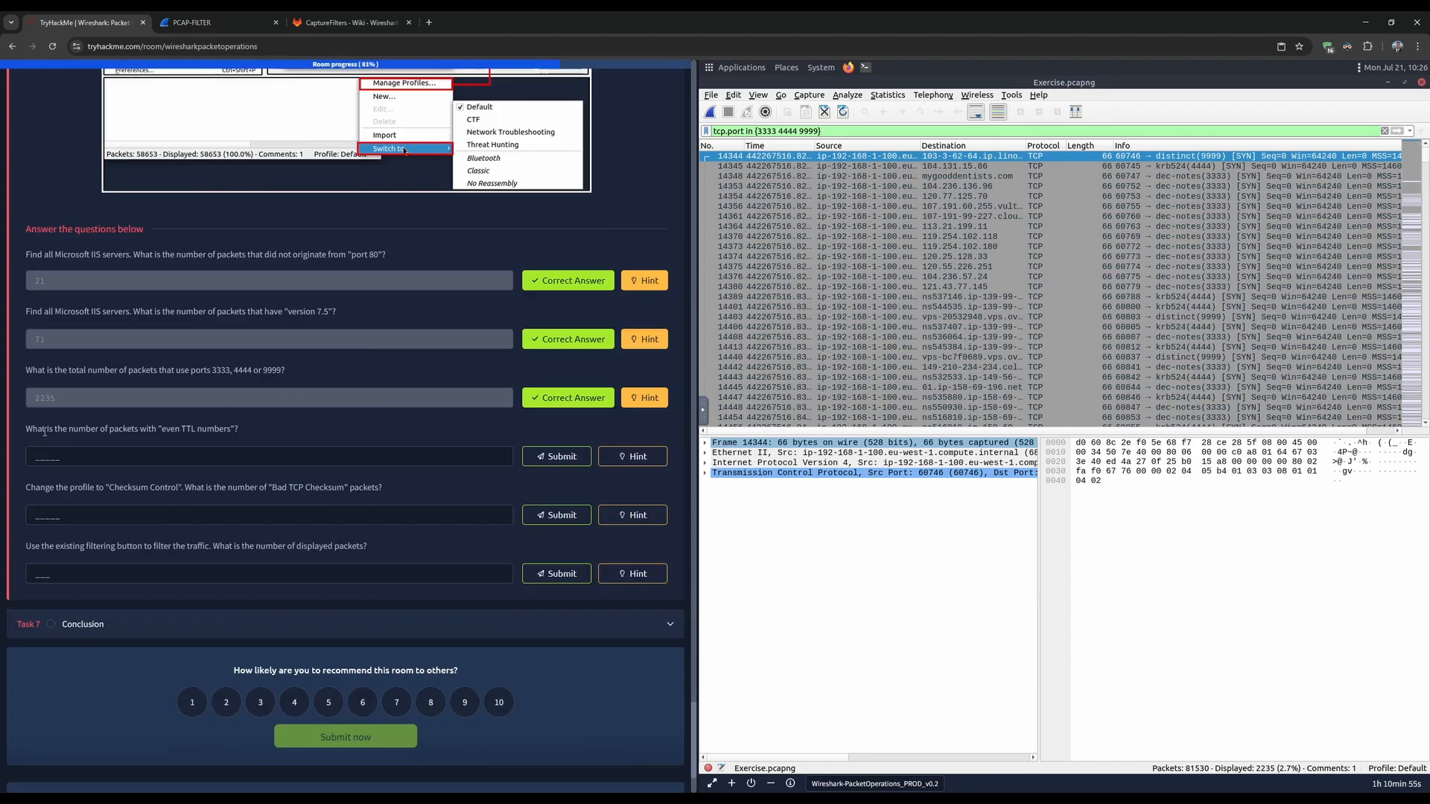
drag(30, 429, 232, 429)
click(631, 456)
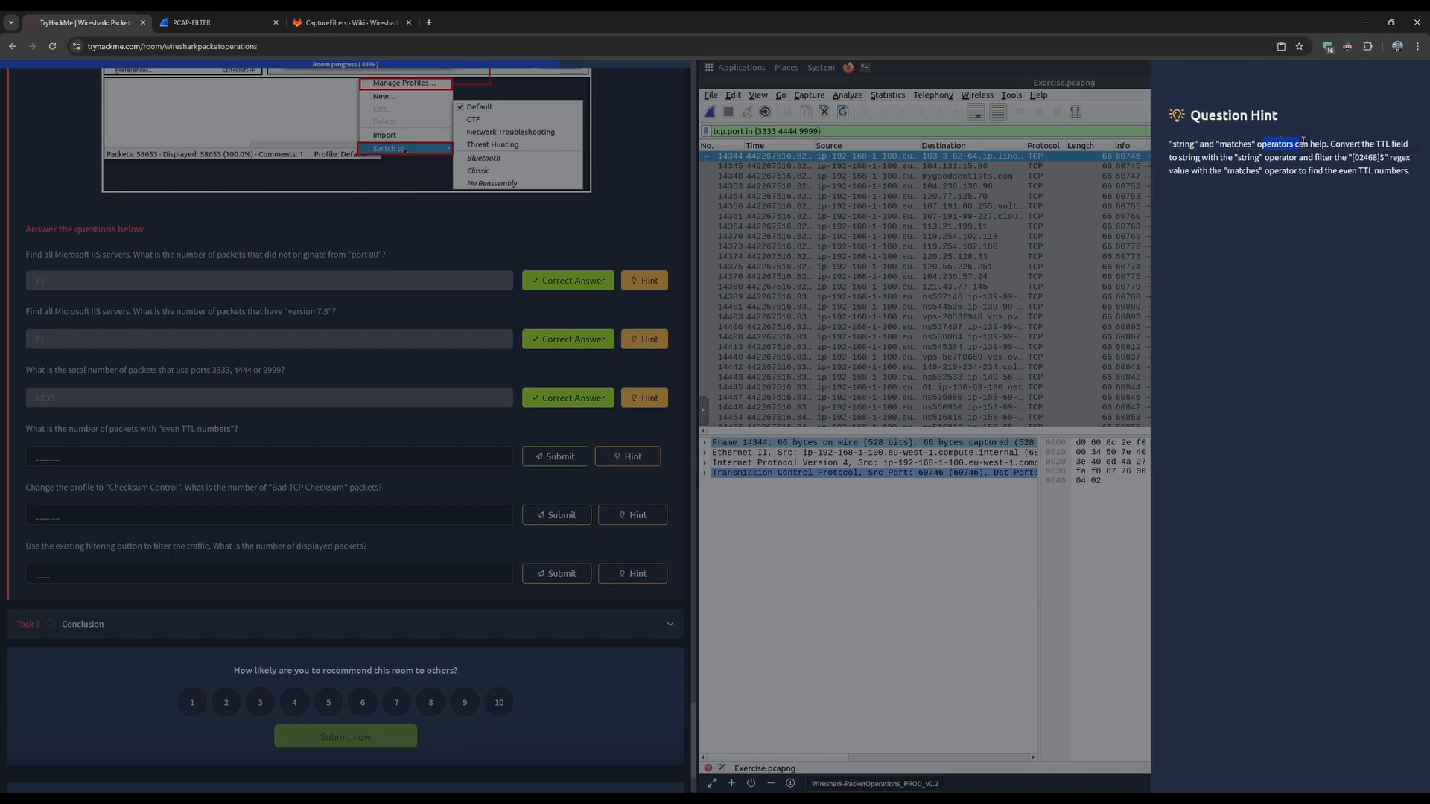
- Study the hint on combining the string and matches operators with the [02468]$ regex, and close it
drag(1331, 144, 1408, 144)
drag(1170, 157, 1365, 157)
click(1352, 157)
click(1364, 161)
drag(1169, 170, 1410, 173)
click(1410, 174)
double_click(1187, 144)
double_click(1237, 143)
drag(1330, 147, 1400, 146)
drag(1173, 157, 1301, 159)
click(1239, 158)
drag(1353, 157, 1373, 158)
click(1390, 158)
drag(1223, 170, 1396, 171)
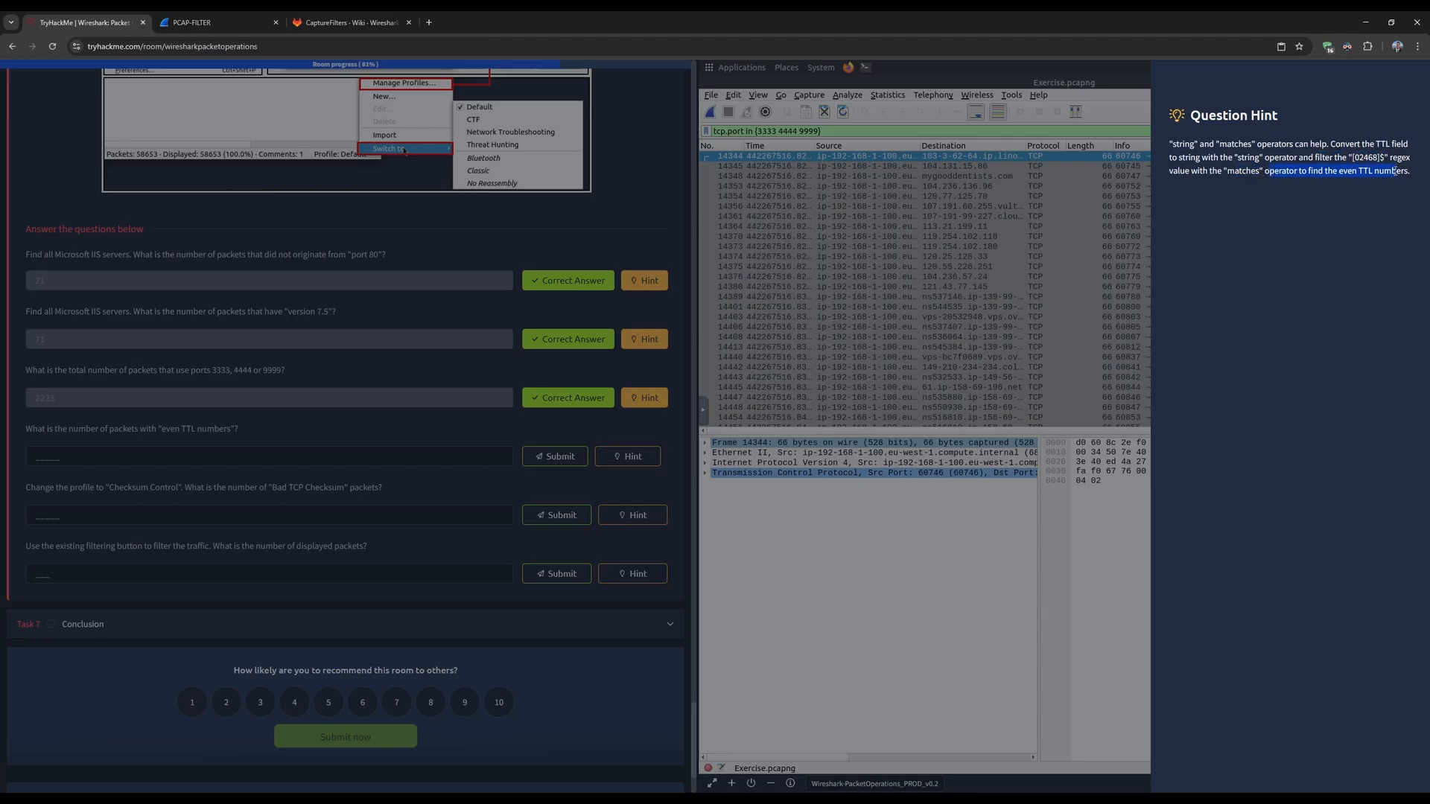
click(1370, 186)
click(1088, 248)
- Examine the workflow and usage example in the Filter: "string" section
scroll(313, 465, up, 7)
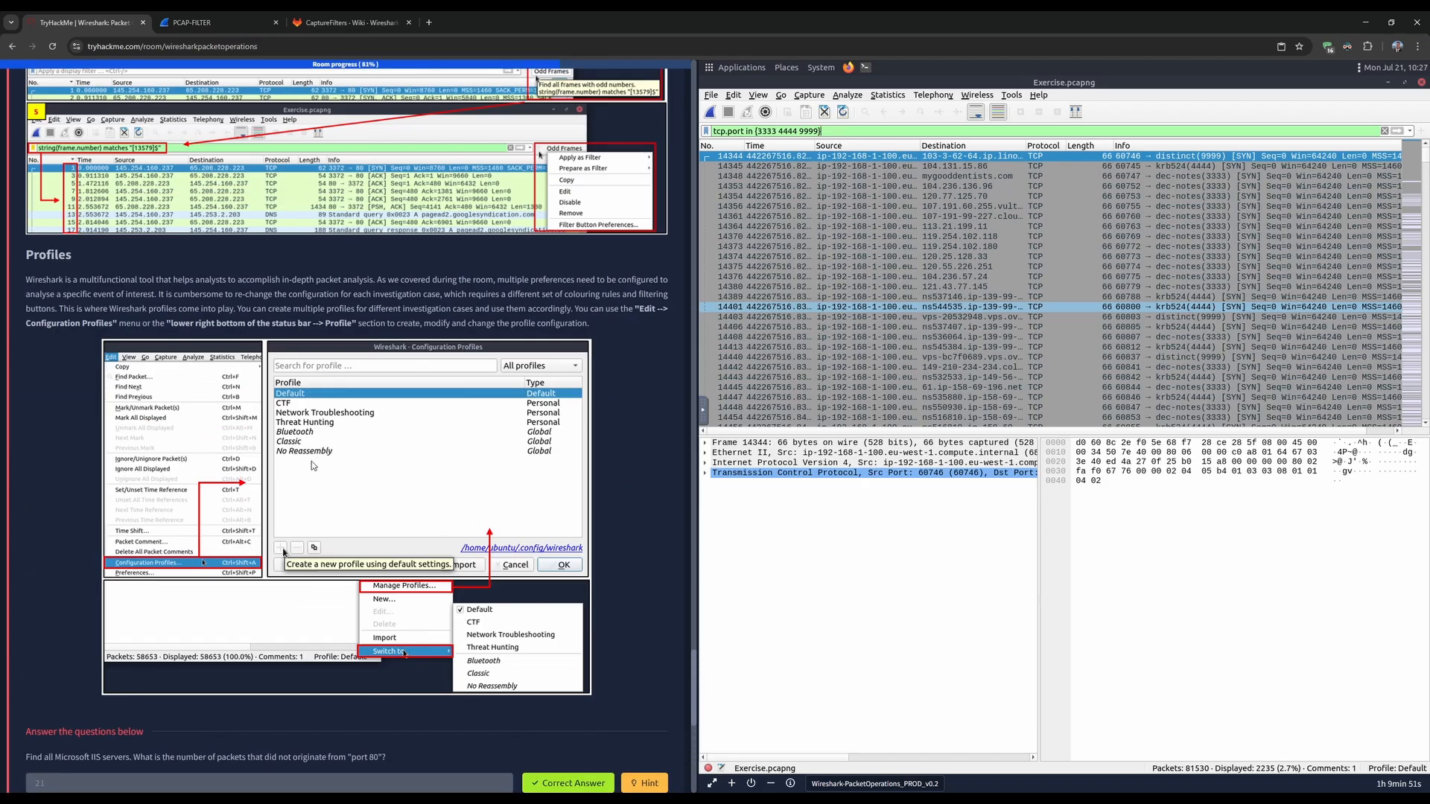
scroll(311, 462, up, 15)
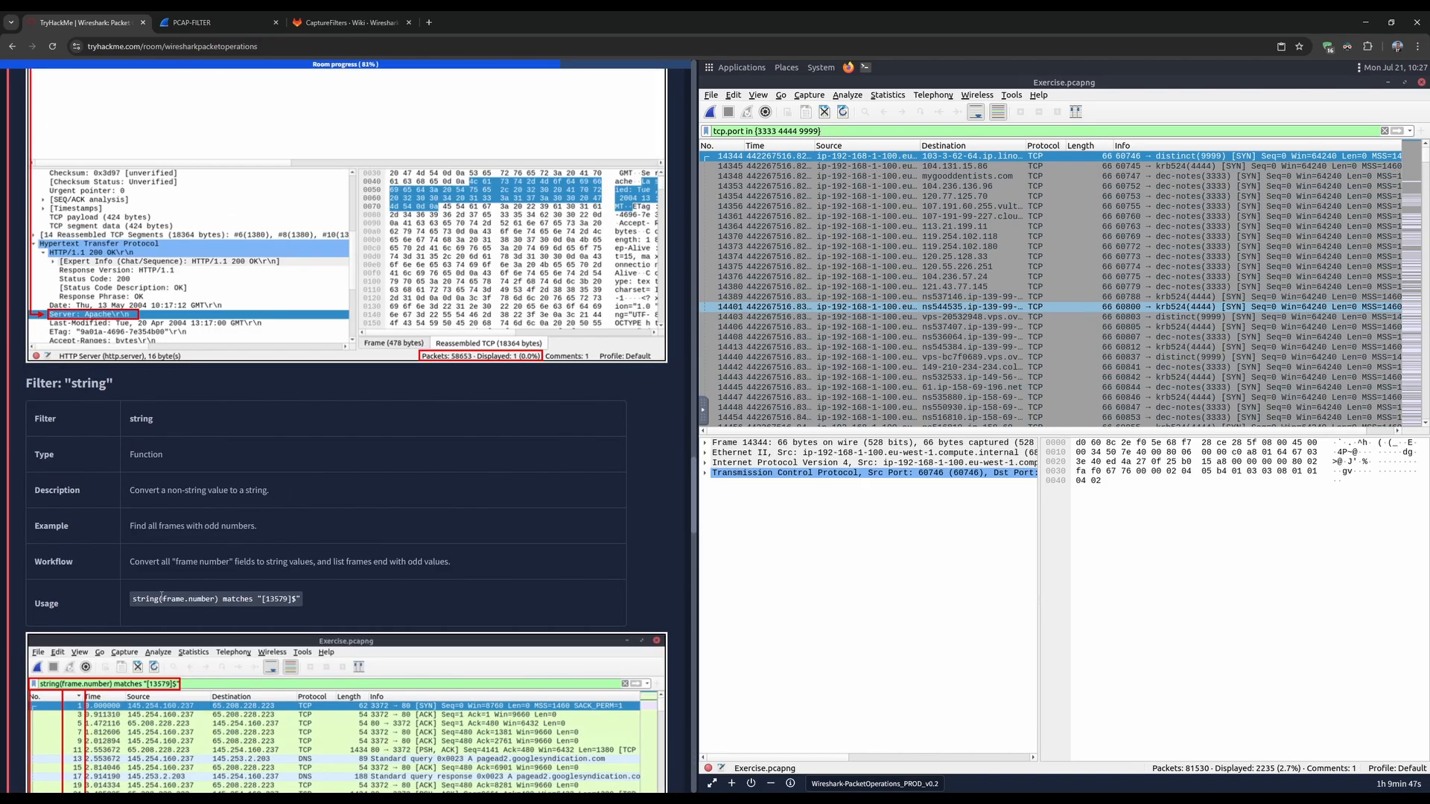
click(301, 603)
drag(134, 563, 312, 564)
drag(313, 564, 373, 564)
click(464, 565)
click(376, 565)
scroll(371, 566, down, 3)
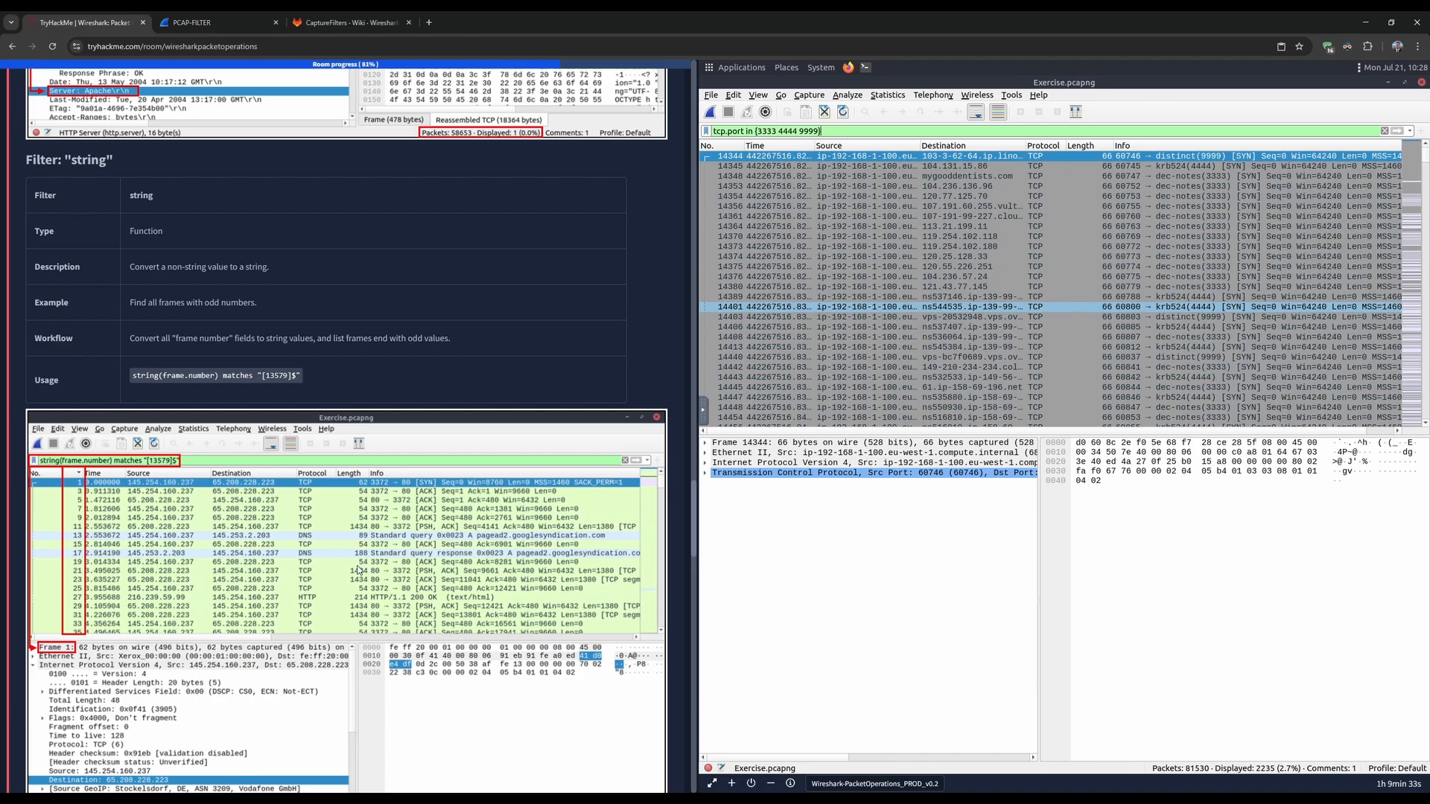
scroll(358, 568, up, 2)
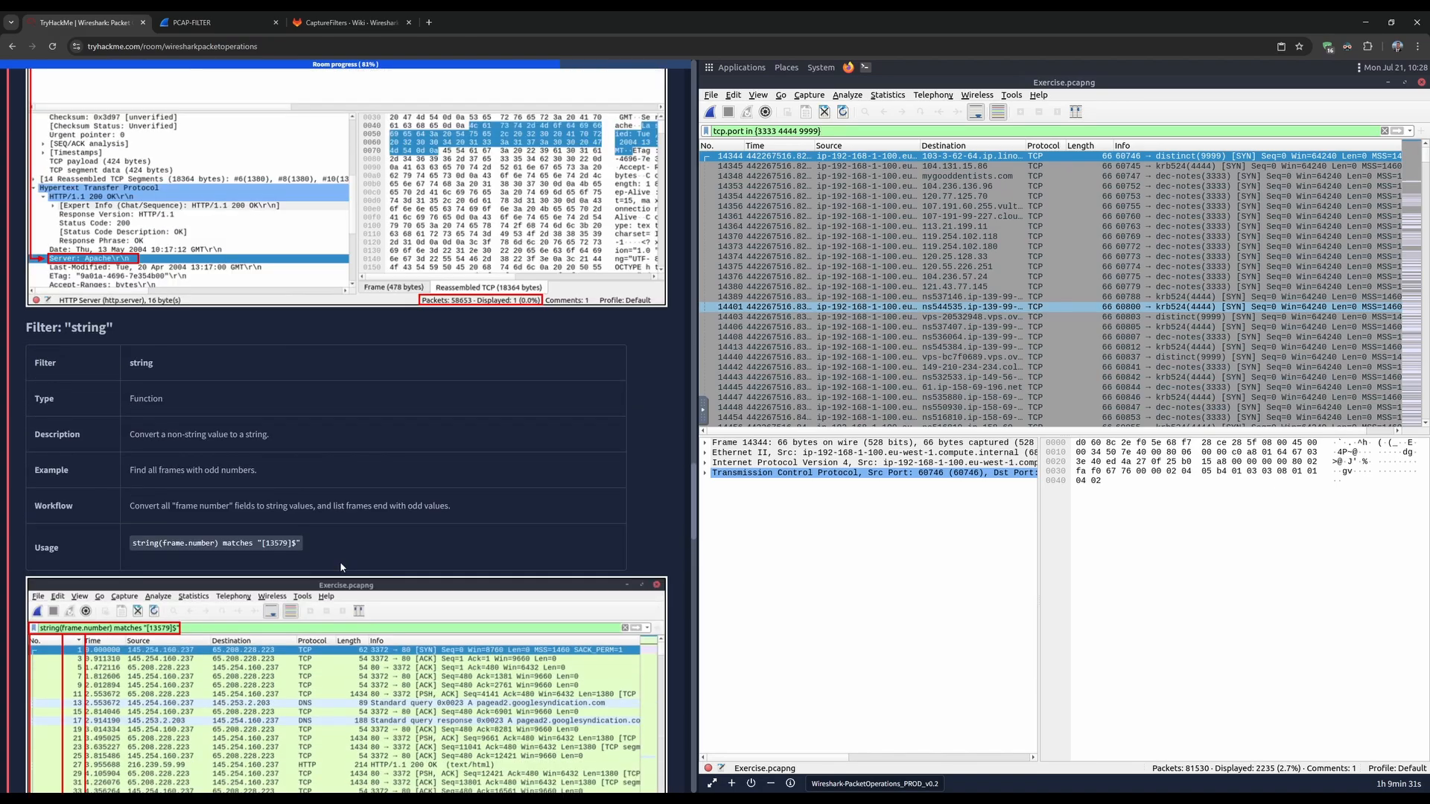
- Replace the current display filter with the beginning of a new one, string
scroll(340, 561, up, 3)
triple_click(830, 129)
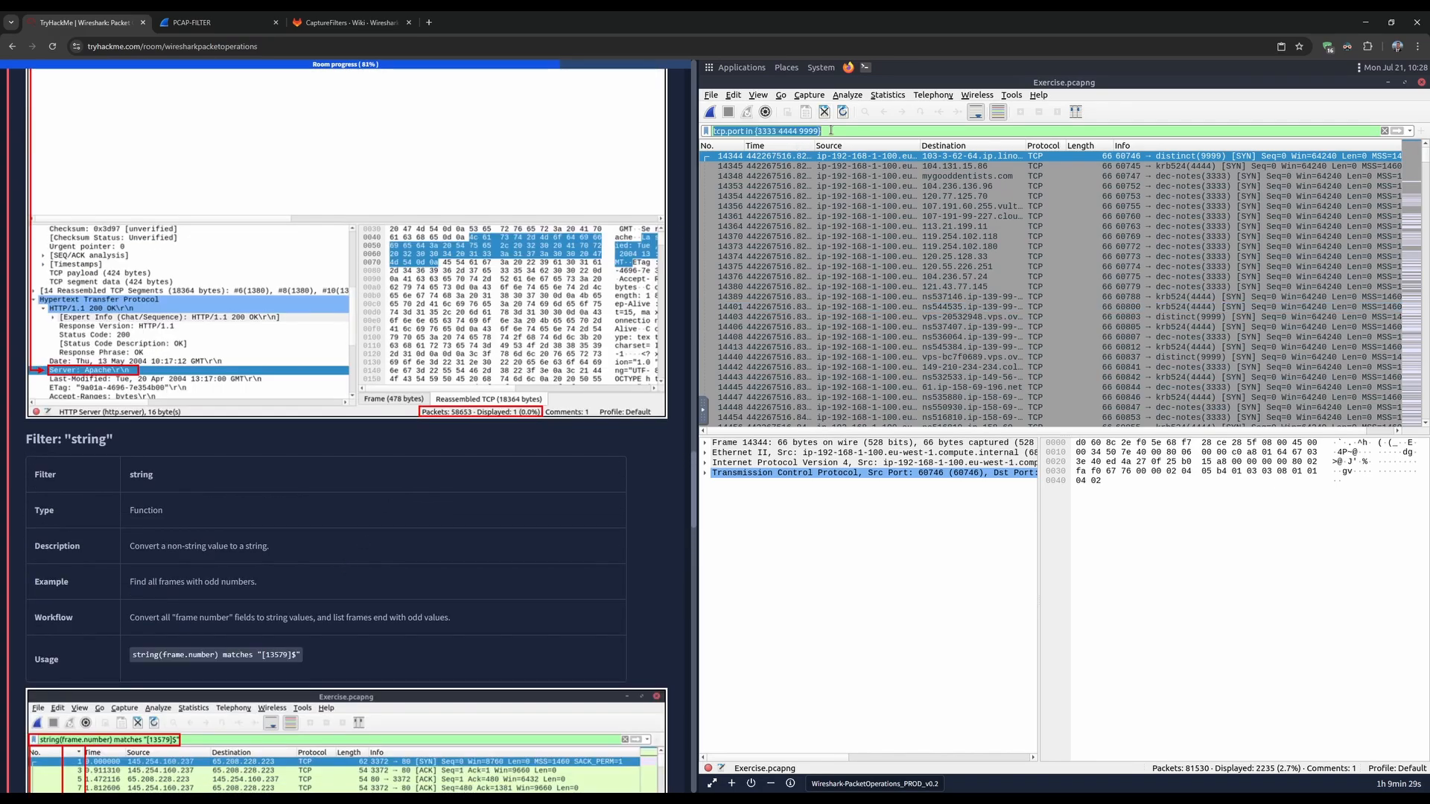
text(string)
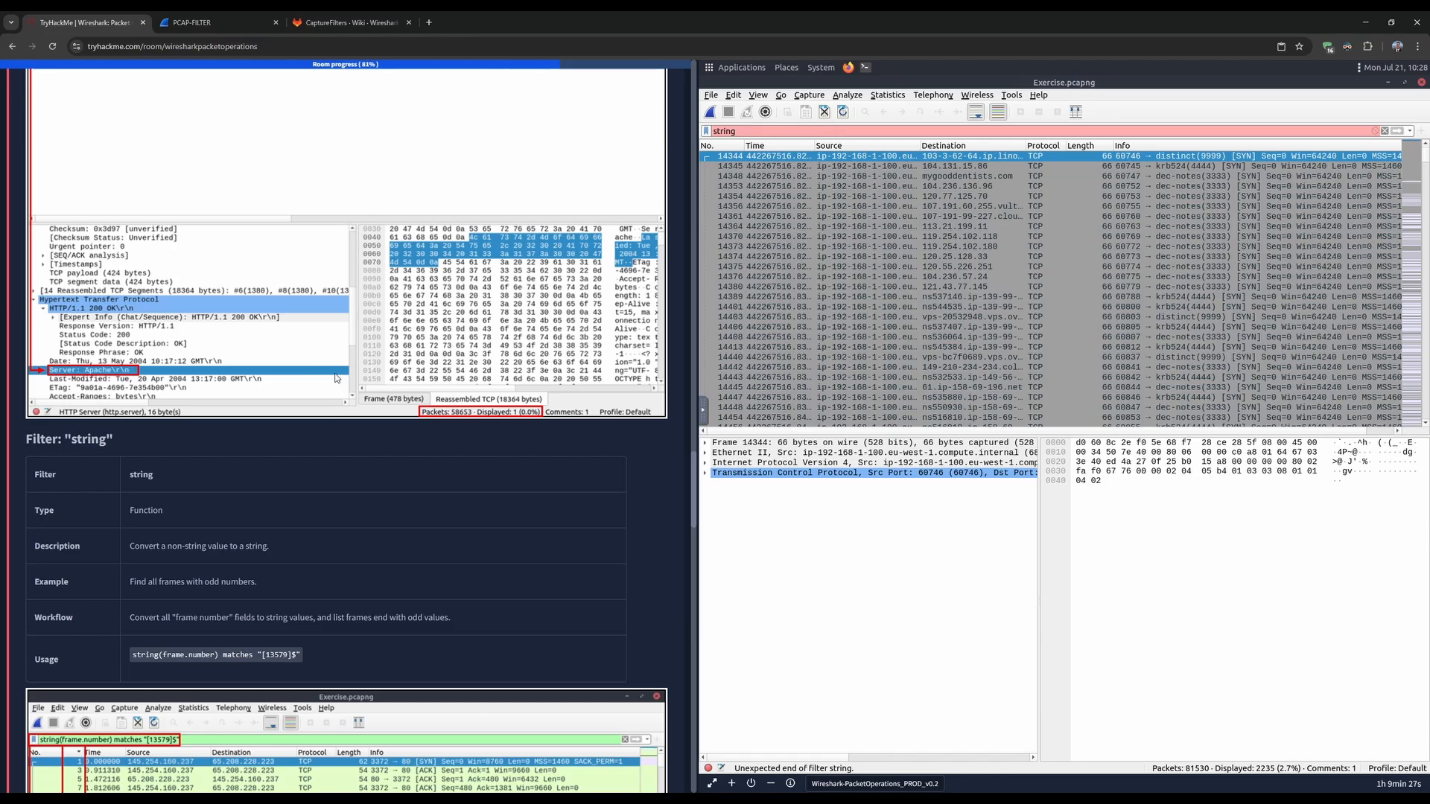
- Look up the Filter: "matches" section and return to the Task 6 questions
scroll(325, 494, down, 10)
scroll(326, 494, down, 4)
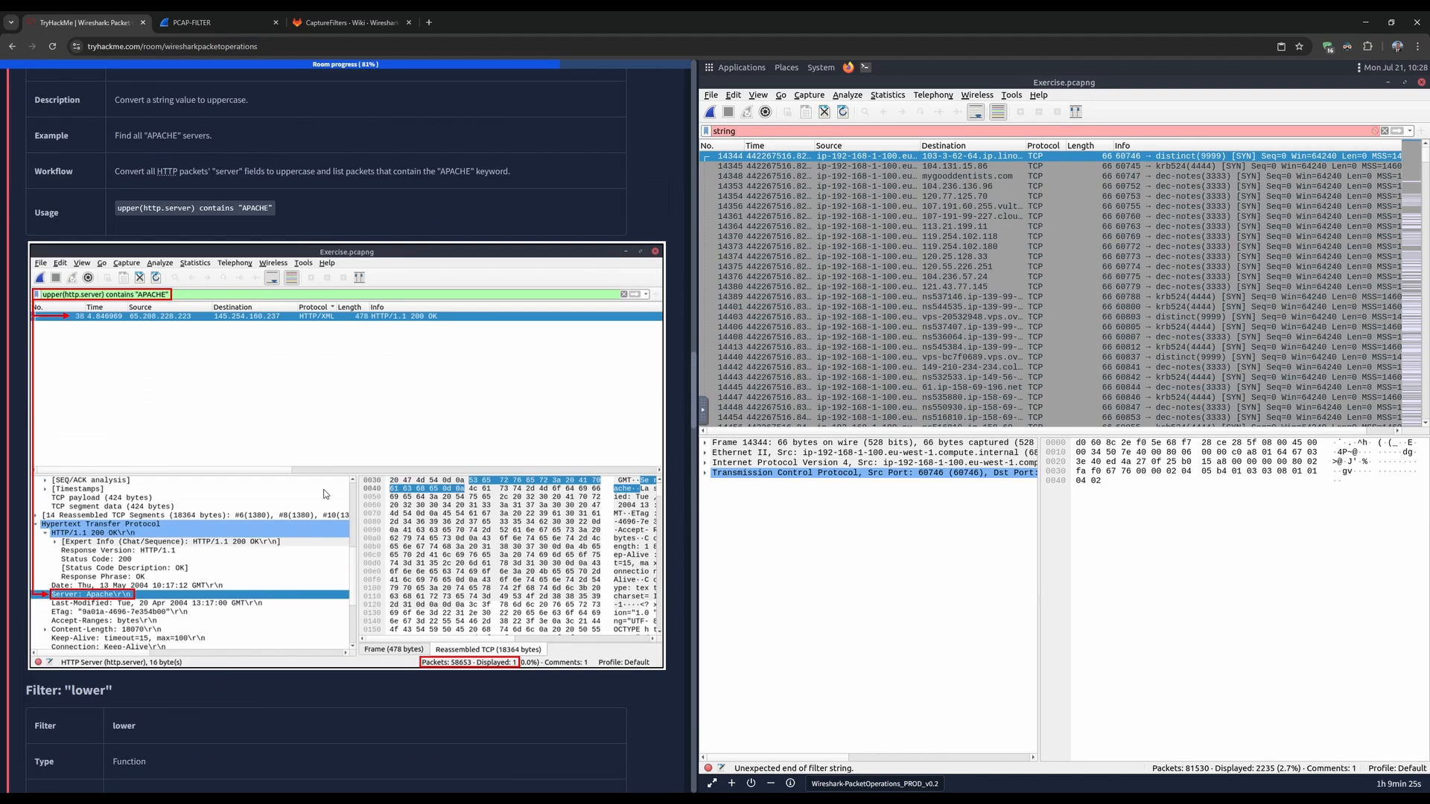
scroll(323, 488, up, 4)
scroll(323, 489, up, 6)
scroll(323, 484, up, 8)
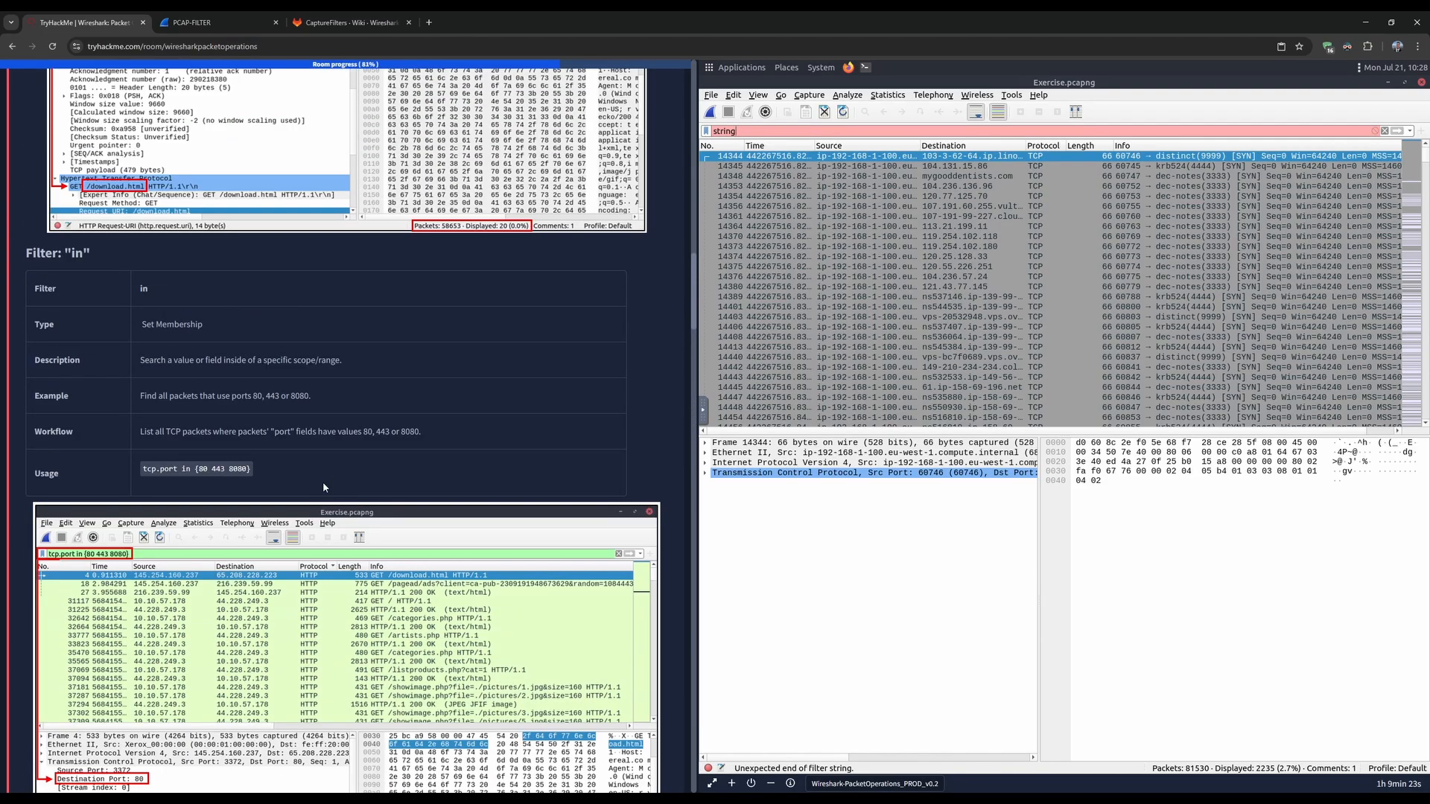
scroll(324, 489, up, 3)
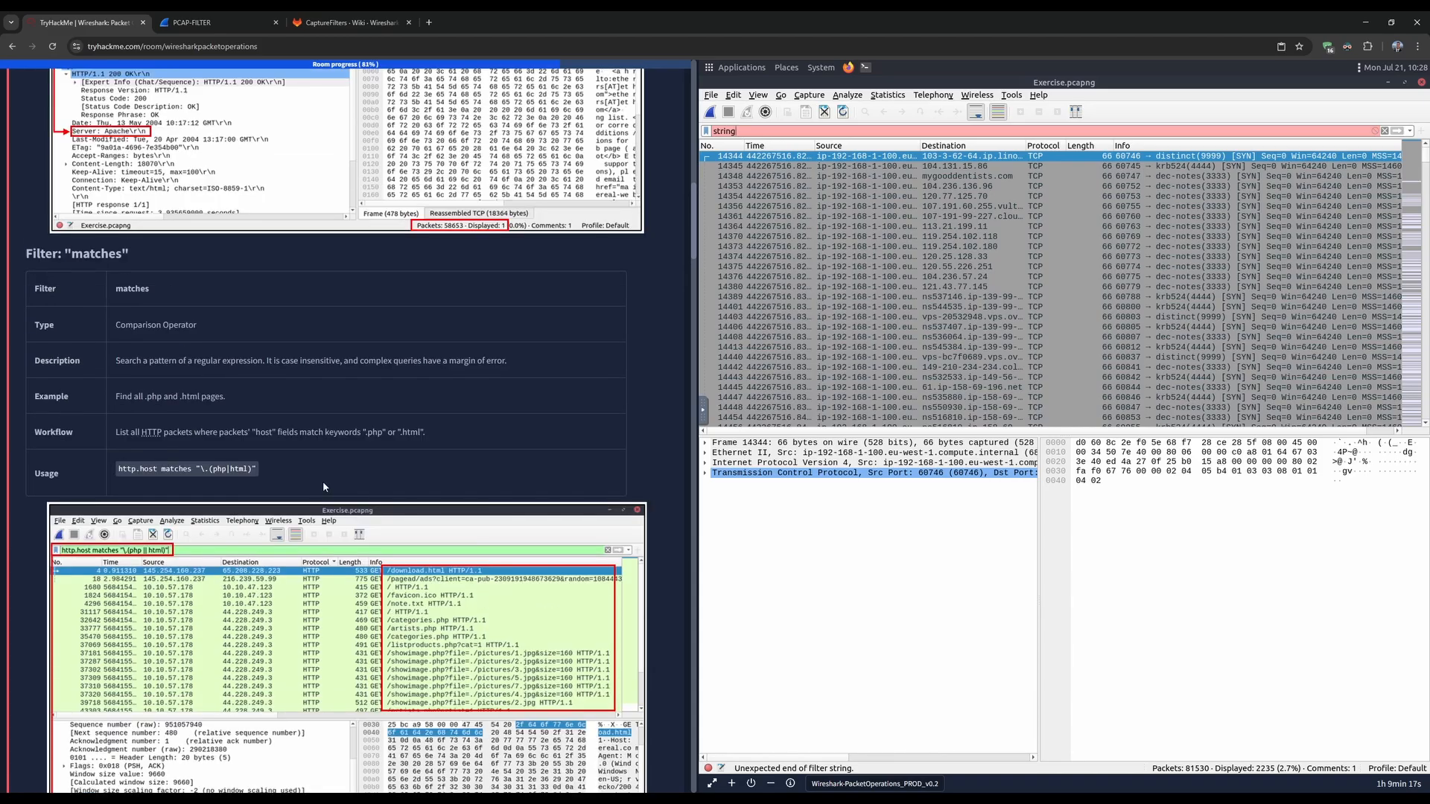
scroll(324, 486, down, 10)
scroll(323, 485, down, 15)
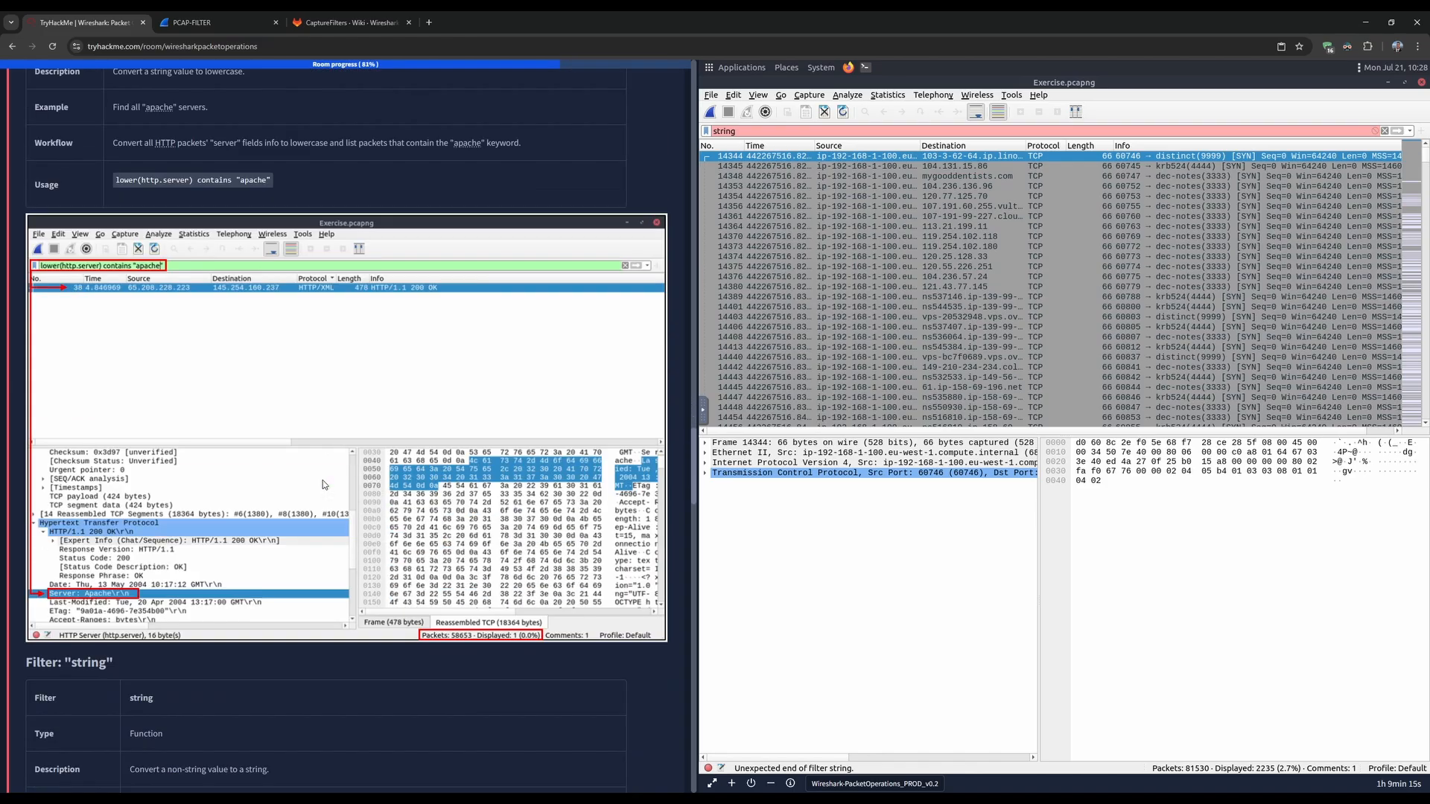
scroll(323, 484, down, 15)
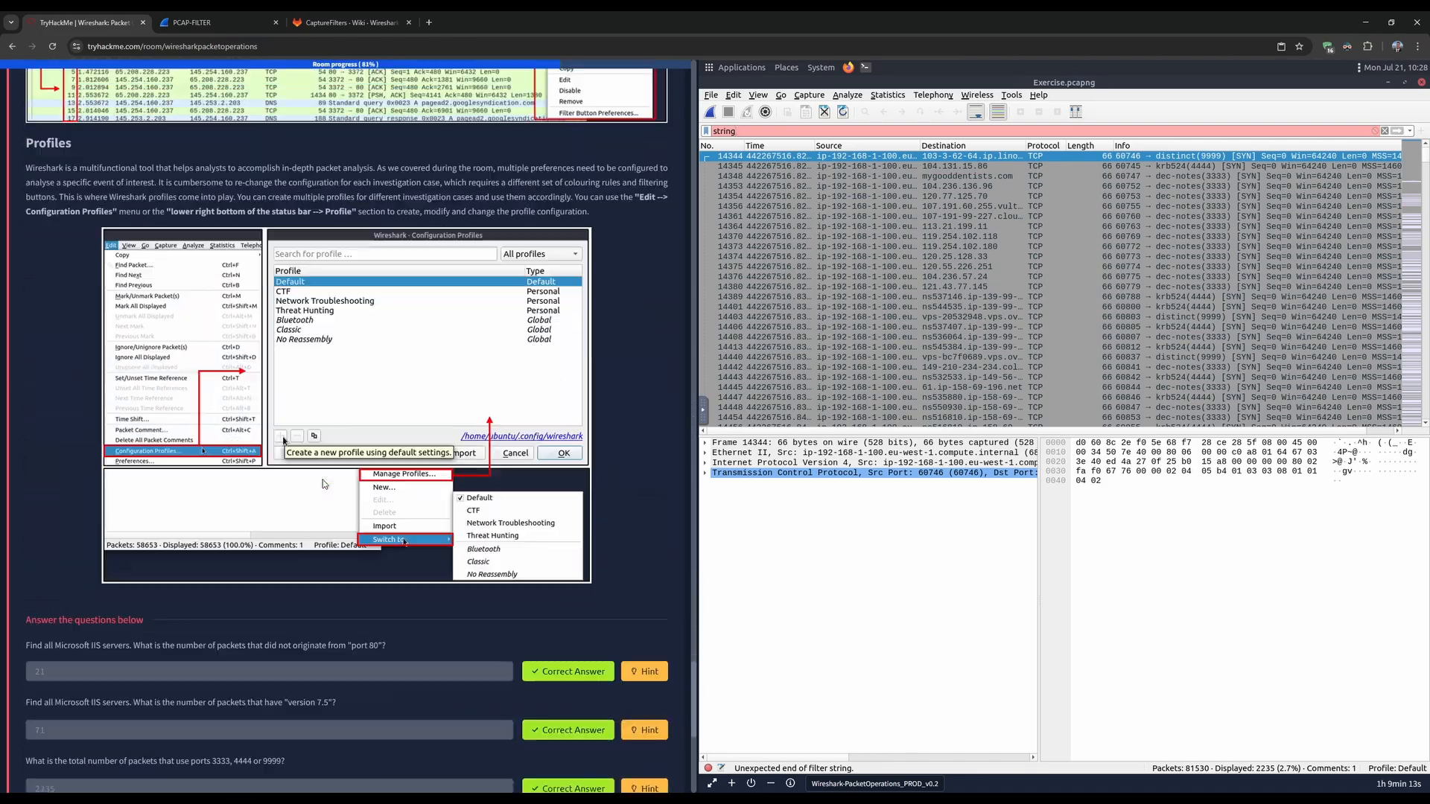
- Reread the even TTL question's hint on converting the TTL field to a string, and close it
click(623, 549)
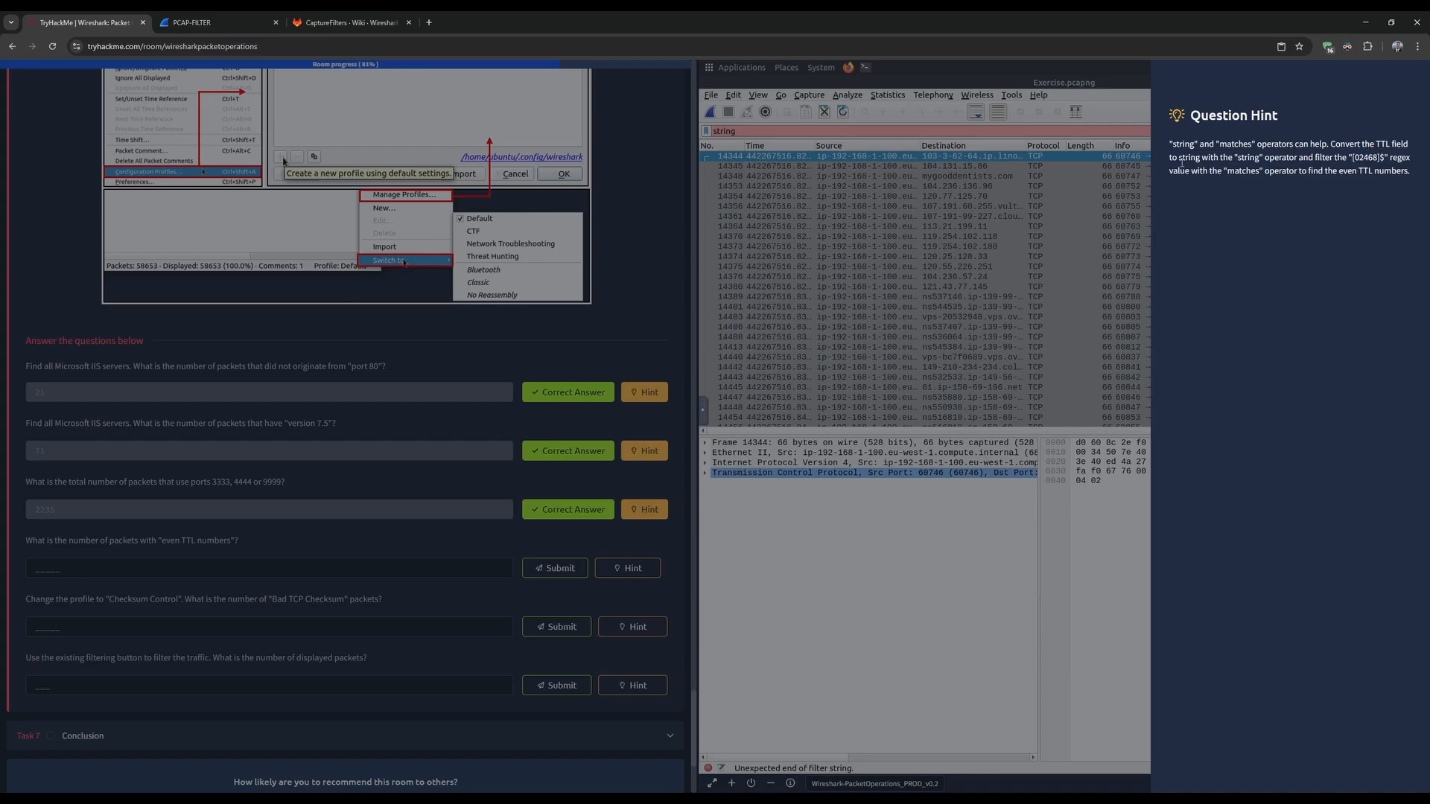
drag(1377, 143, 1303, 159)
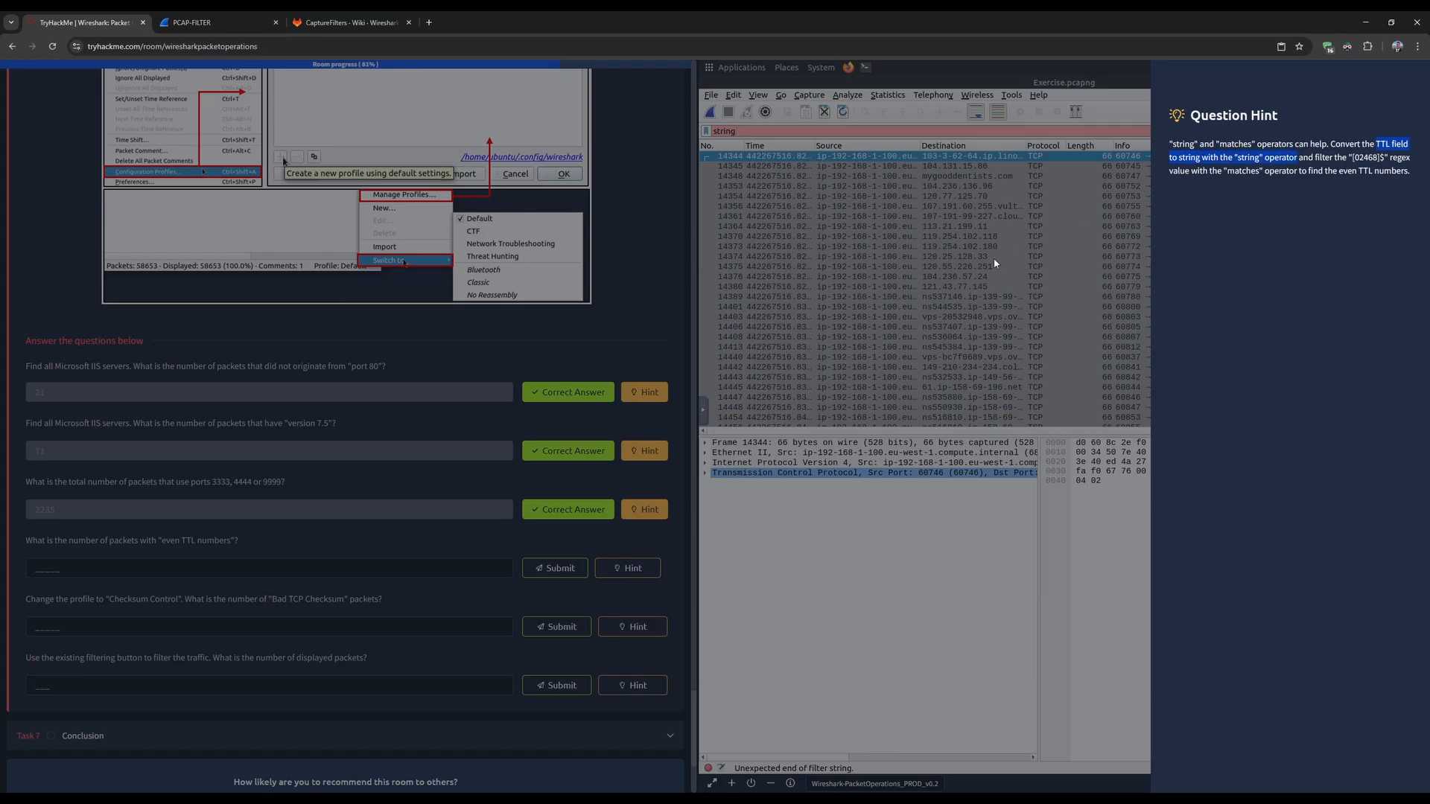
click(966, 260)
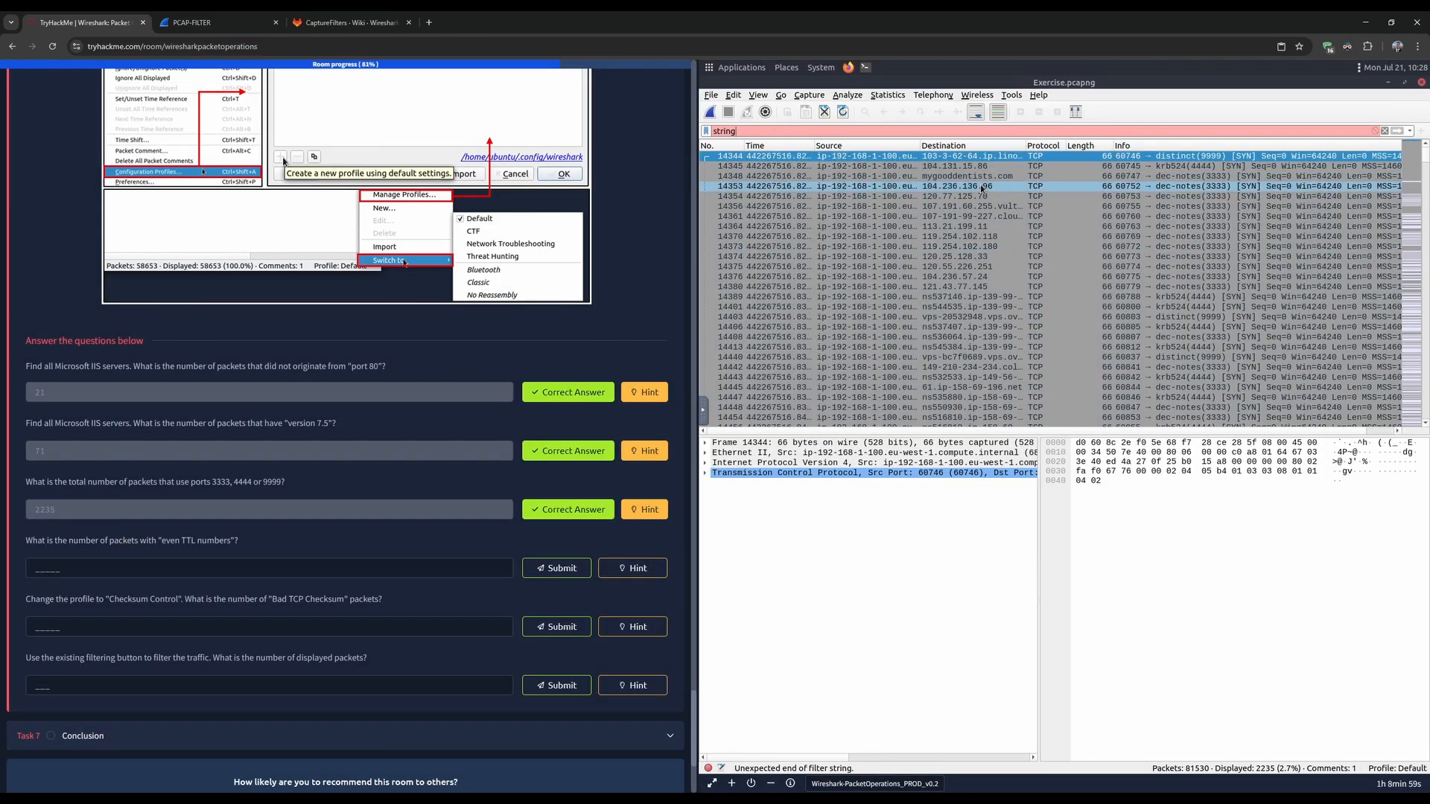
drag(28, 543, 244, 539)
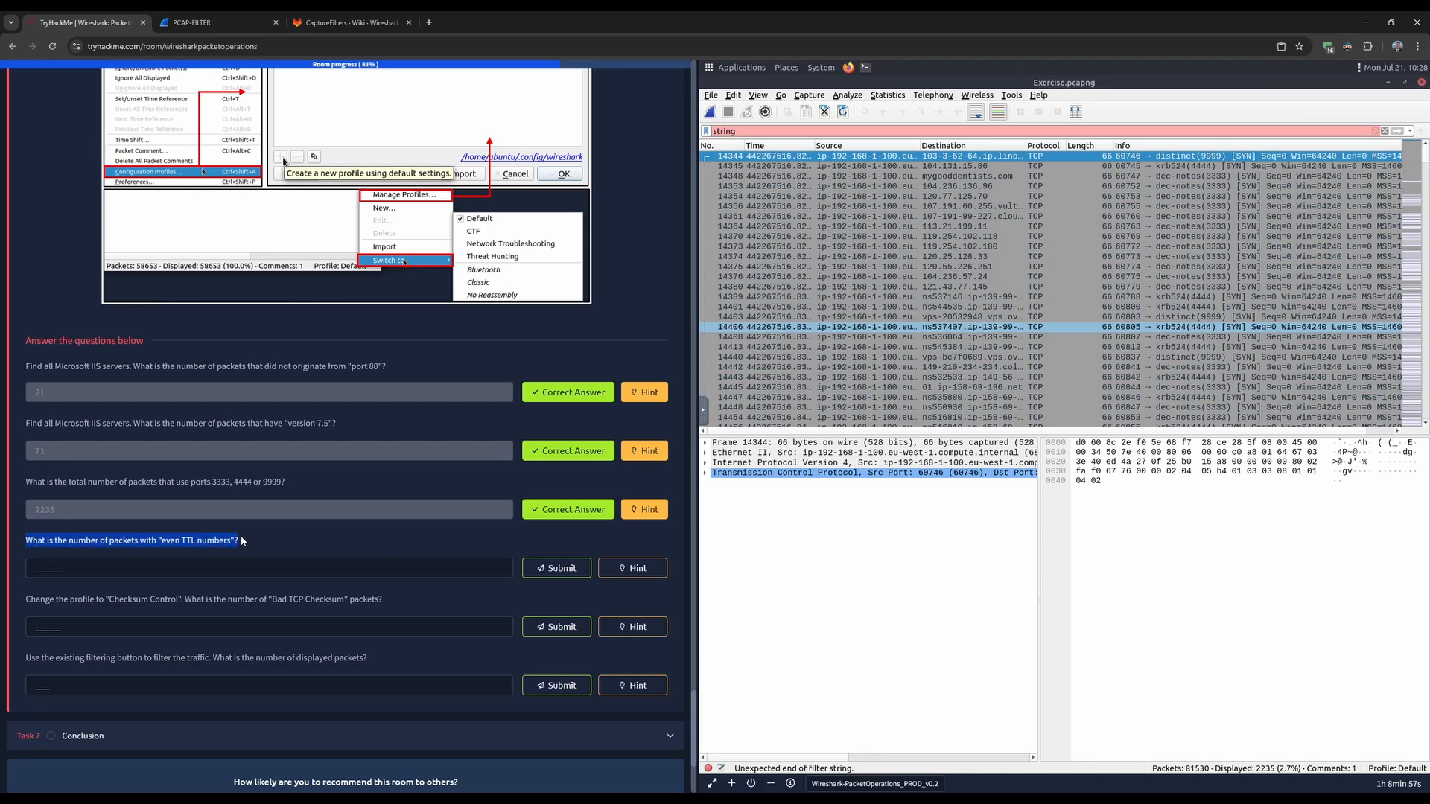
click(247, 538)
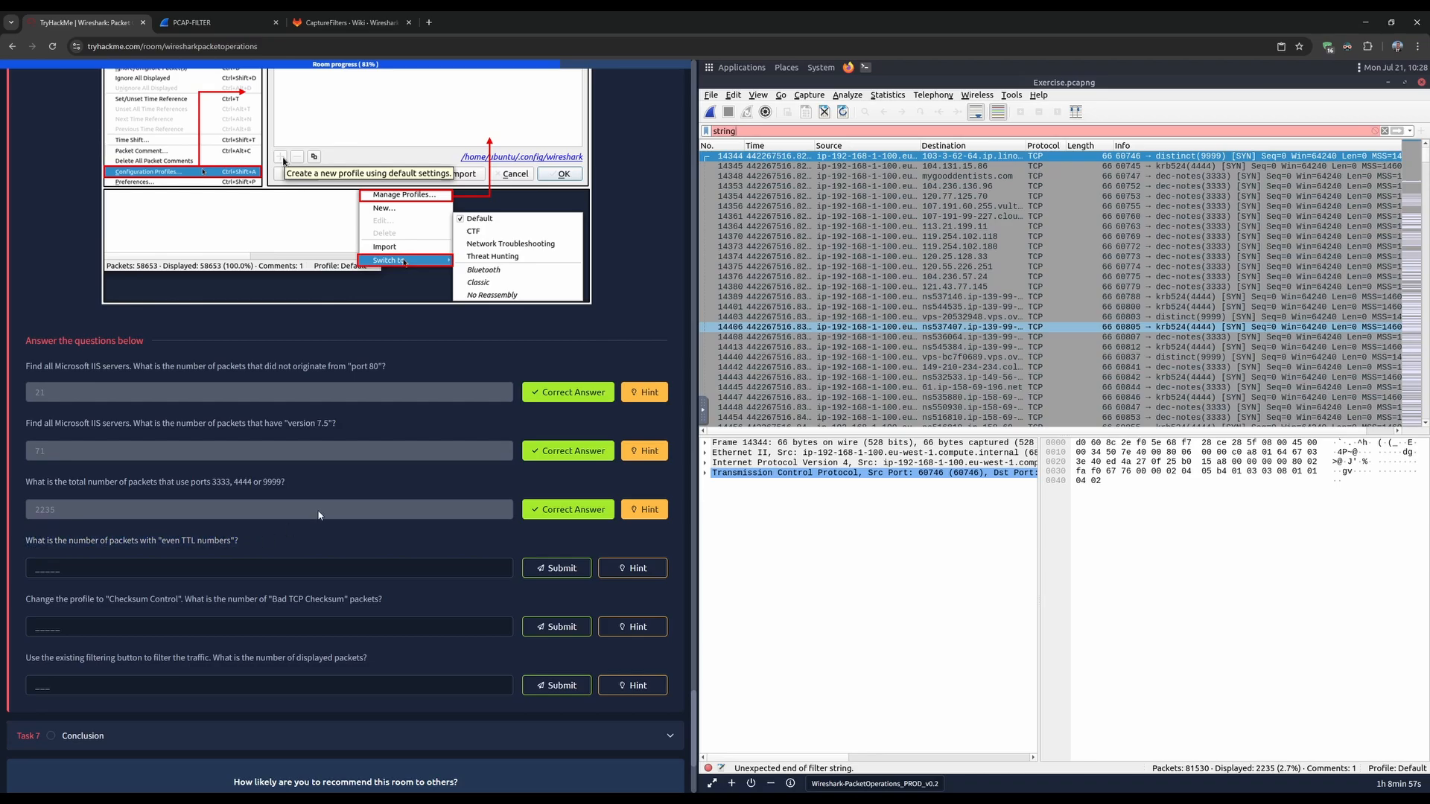
double_click(867, 132)
key(BackSpace)
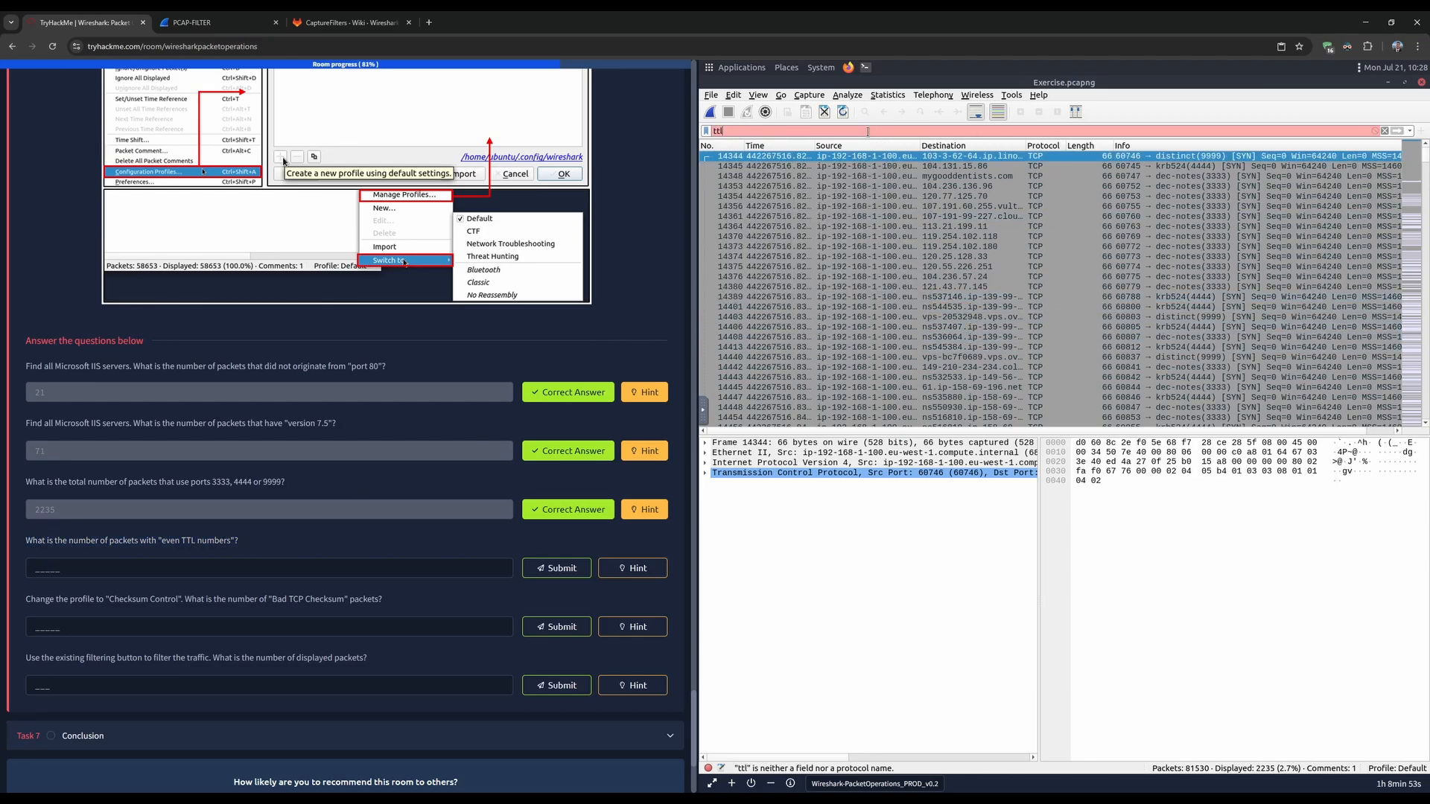
text(string)
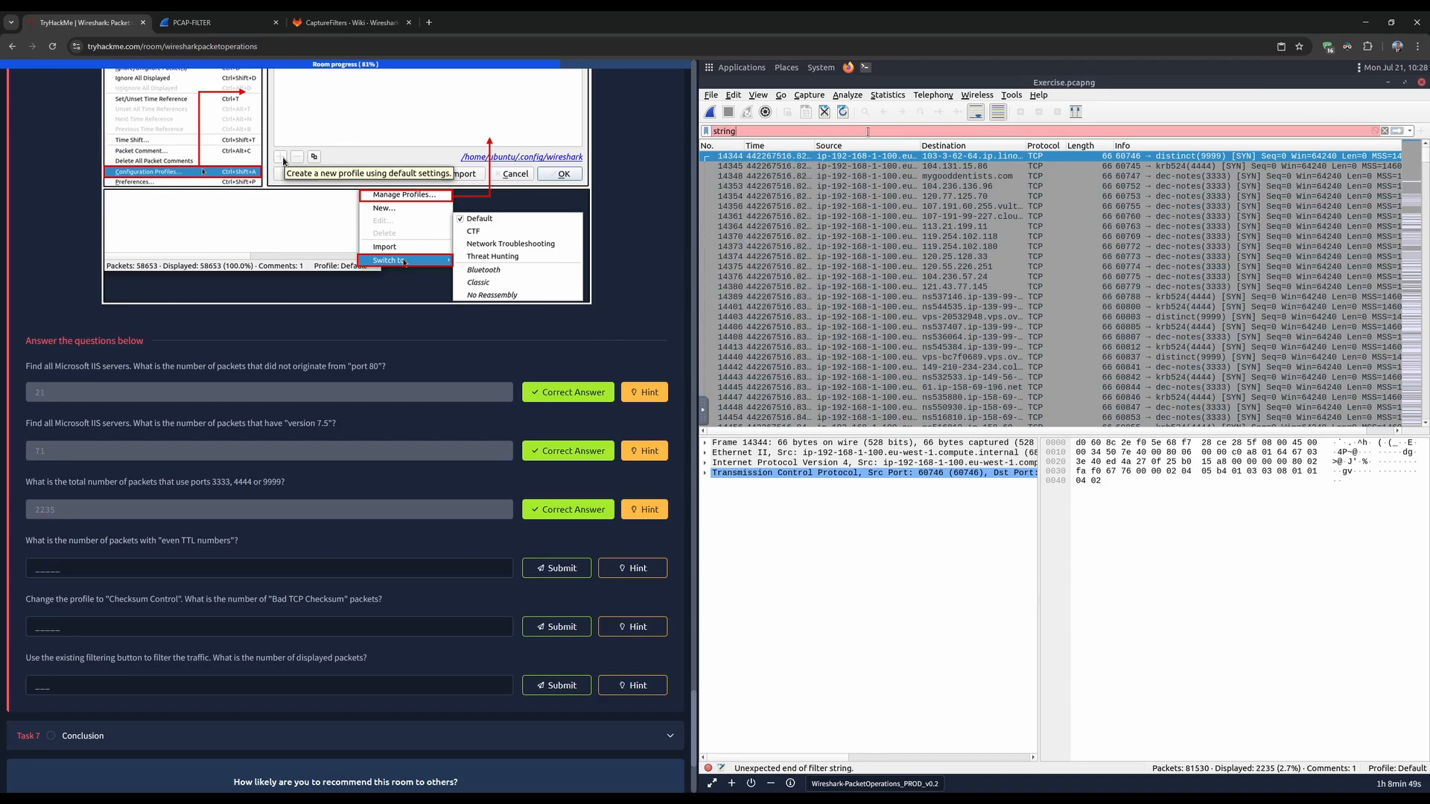
text((ttl)
key(ctrl+Left)
key(ctrl+BackSpace)
key(ctrl+BackSpace)
key(Delete)
key(Delete)
key(Delete)
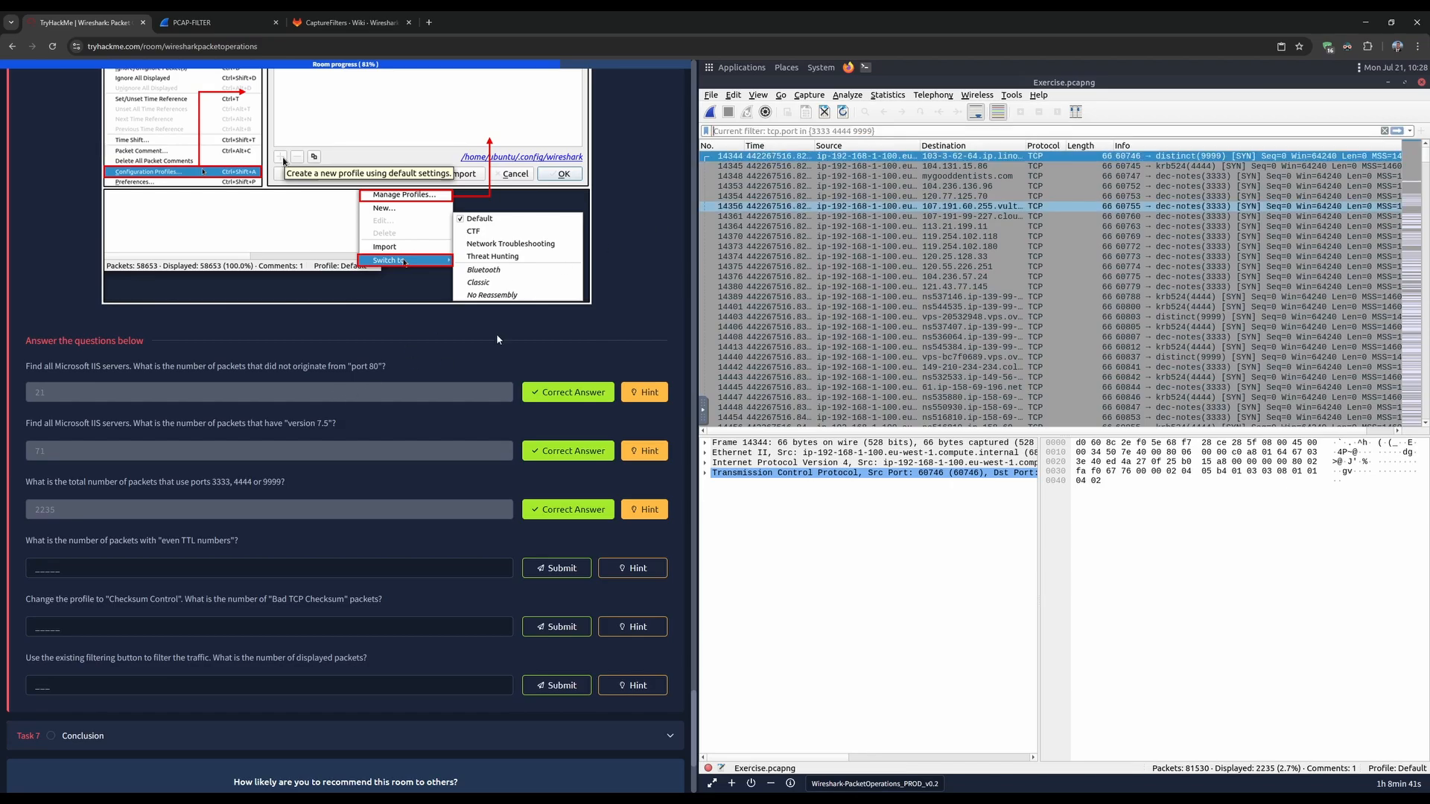
- Browse the Display Filter Expression field list, search it for string, and close the dialog
click(814, 96)
mouse_move(841, 96)
click(870, 137)
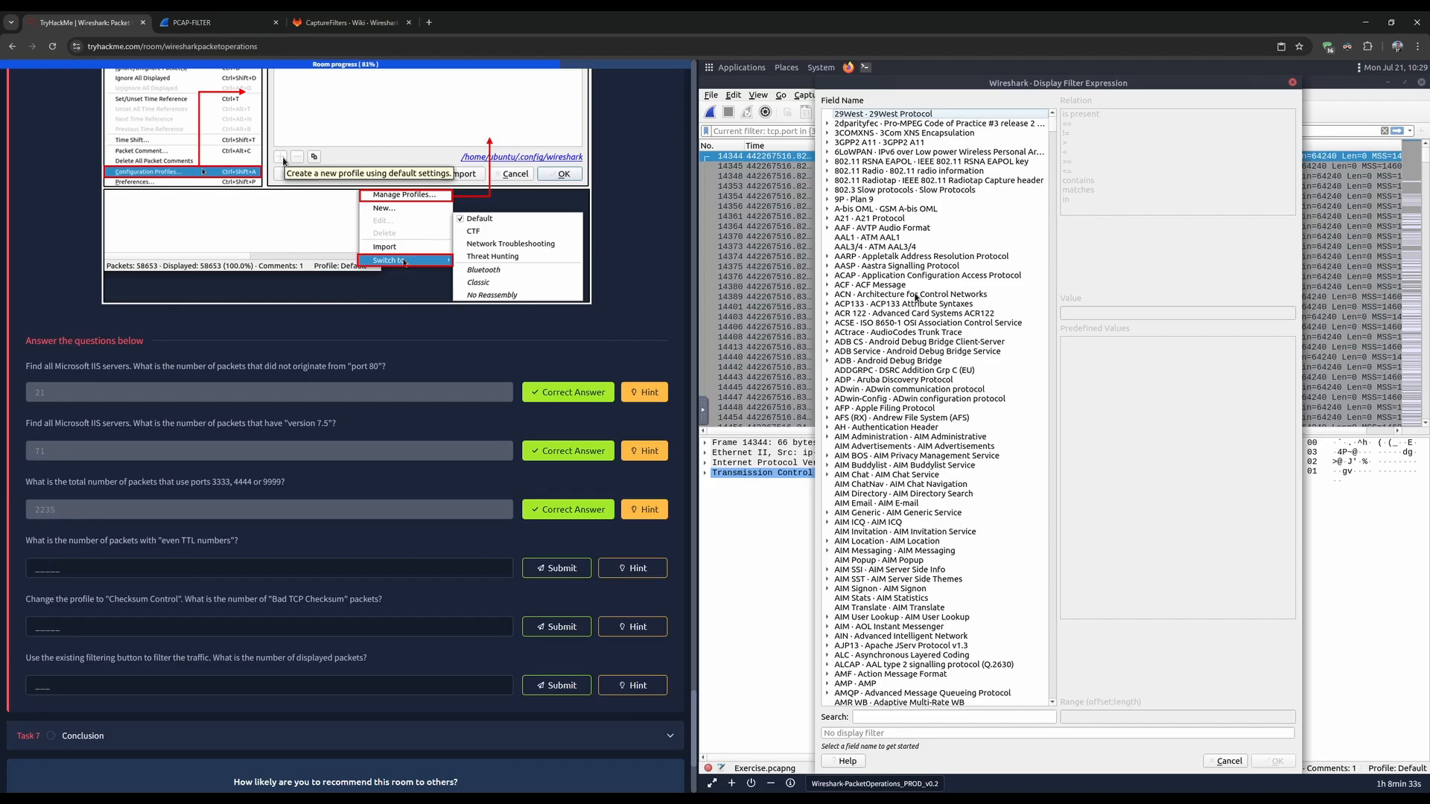
scroll(915, 293, down, 3)
drag(1052, 128, 1036, 569)
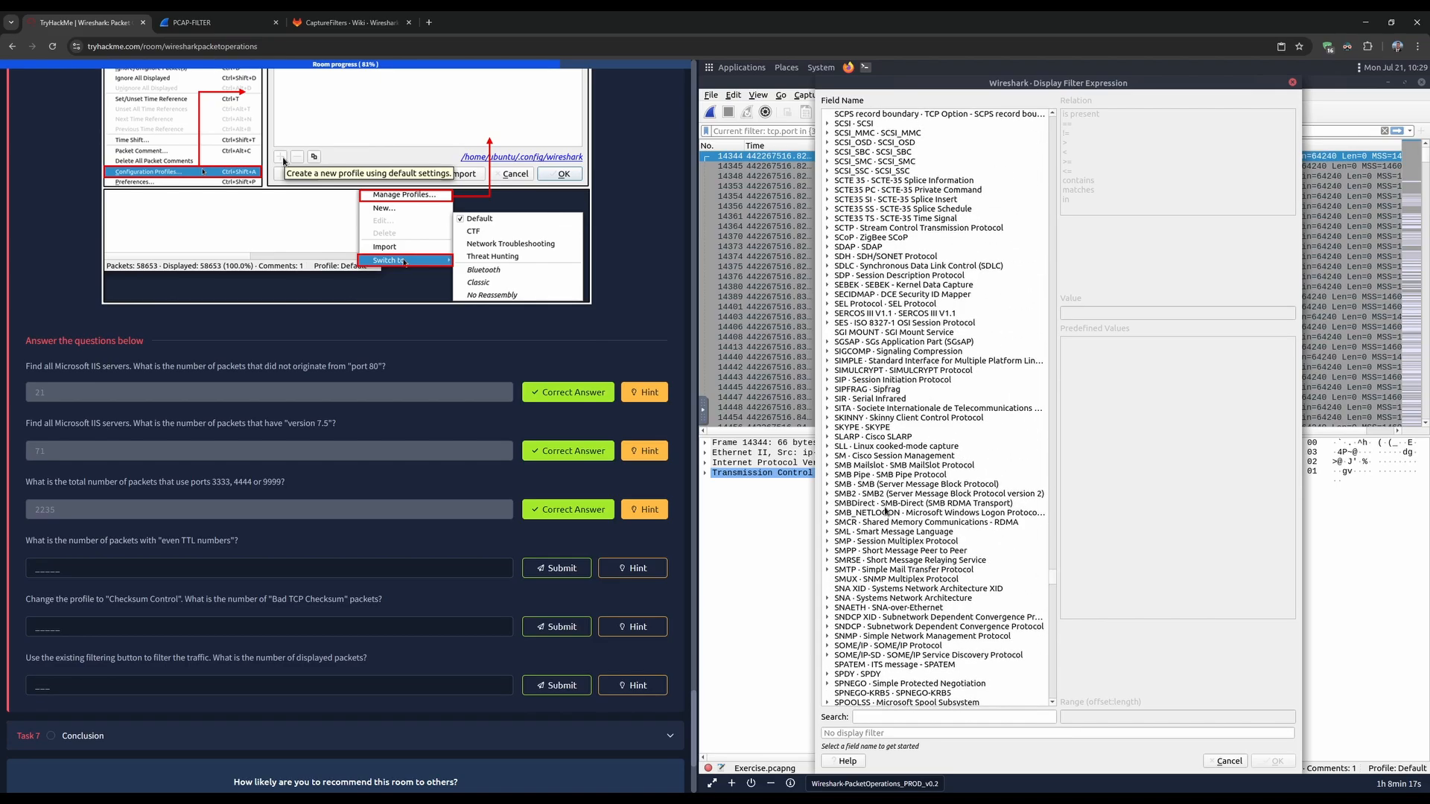
scroll(886, 512, down, 2)
scroll(871, 545, down, 8)
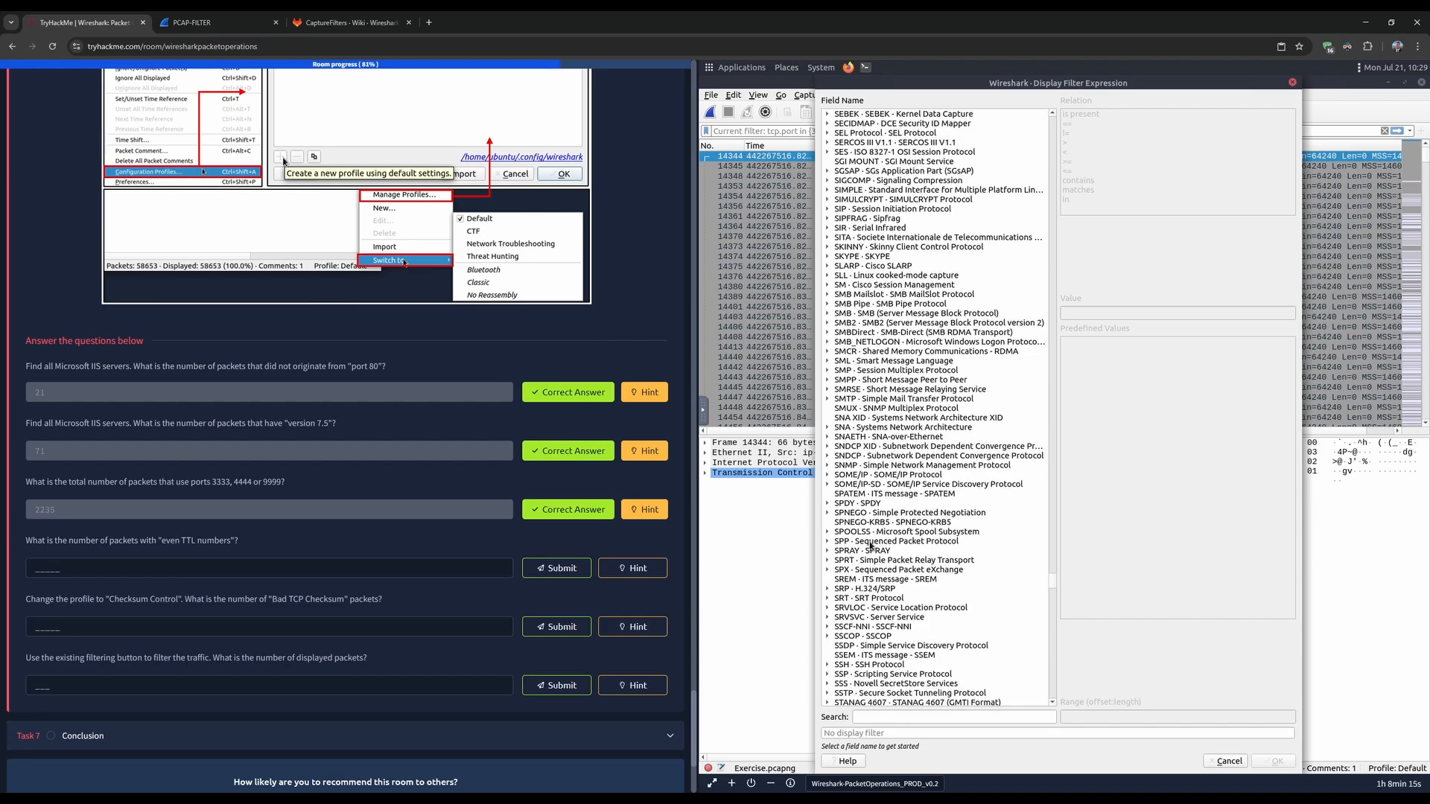
scroll(868, 554, down, 7)
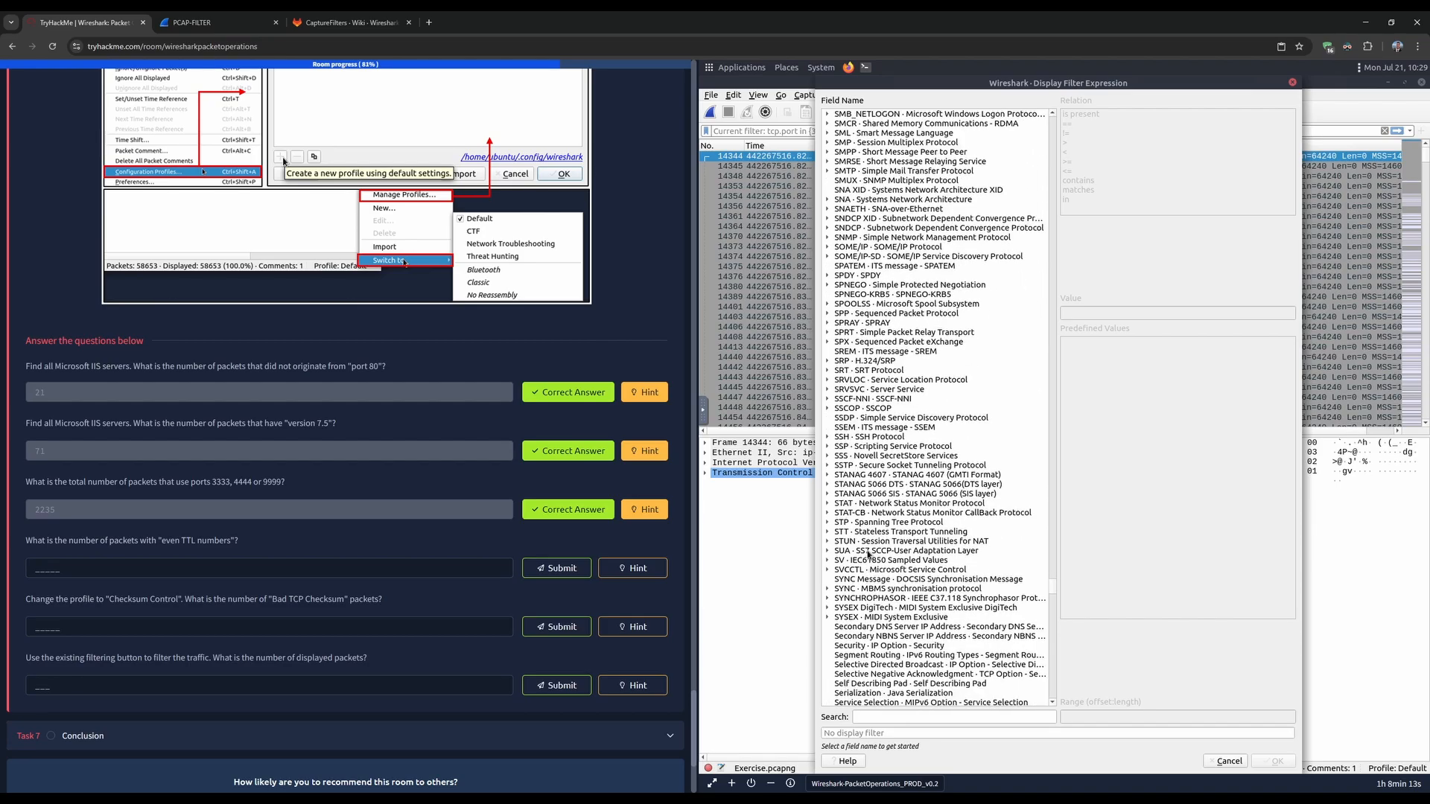
scroll(868, 554, down, 3)
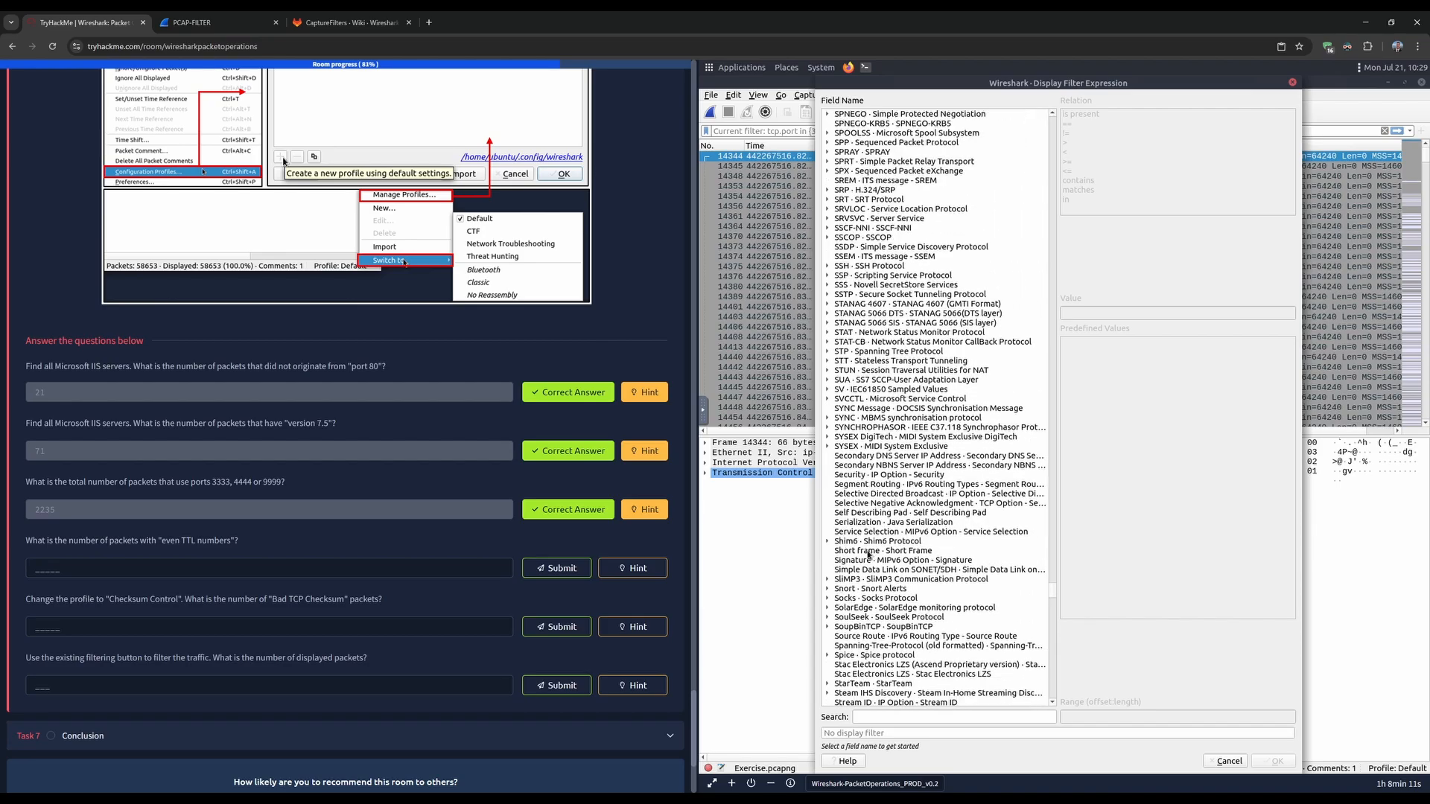
click(872, 715)
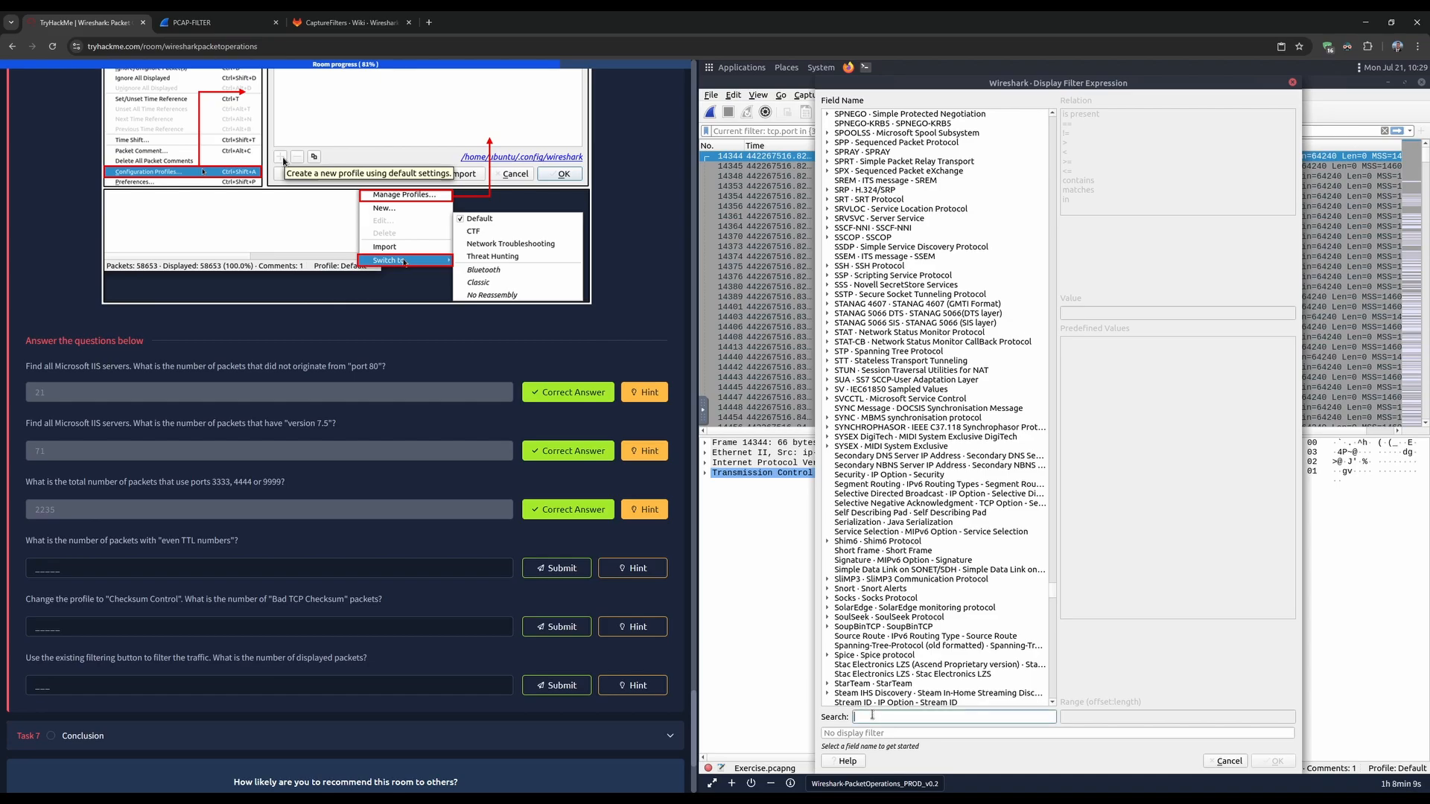
text(string)
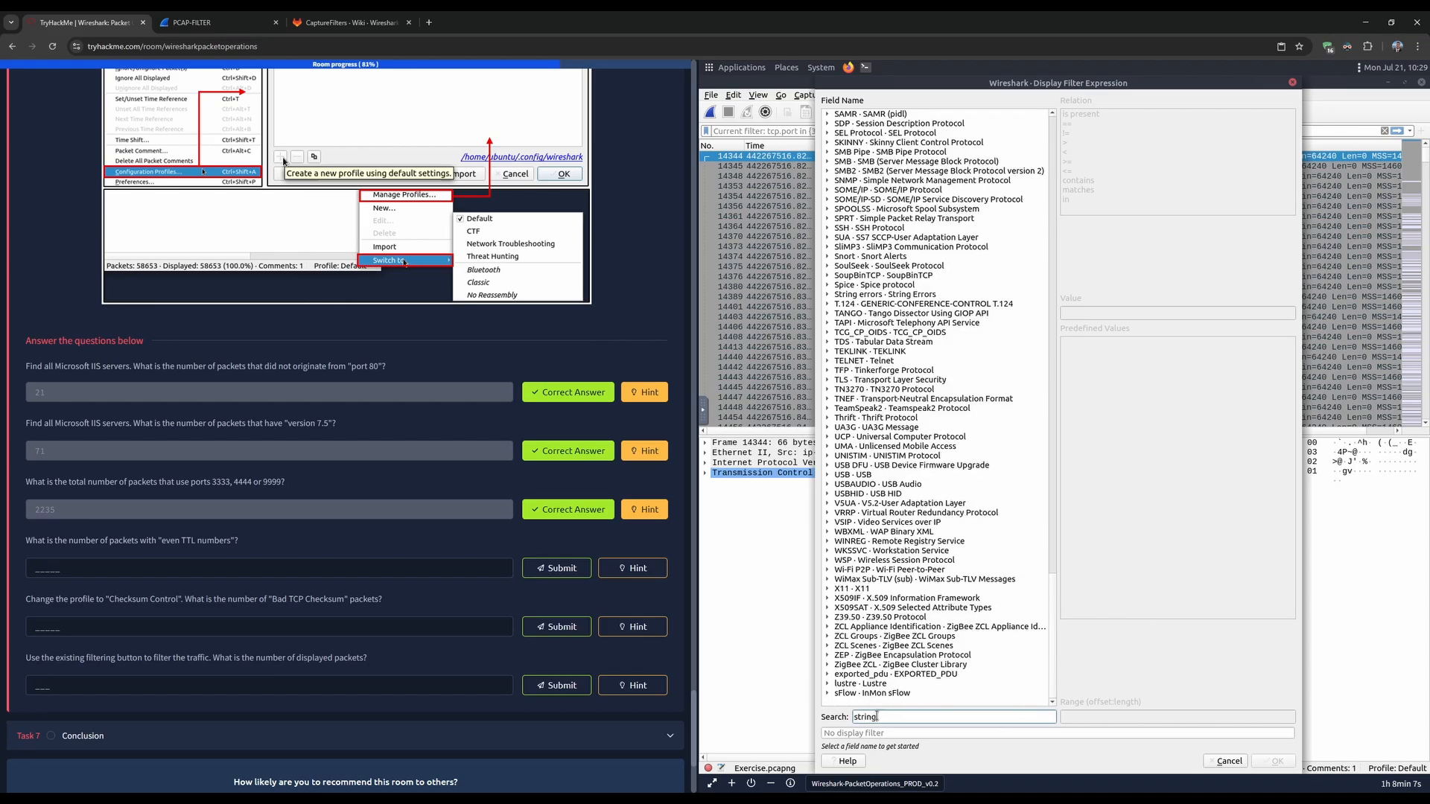
scroll(913, 581, up, 7)
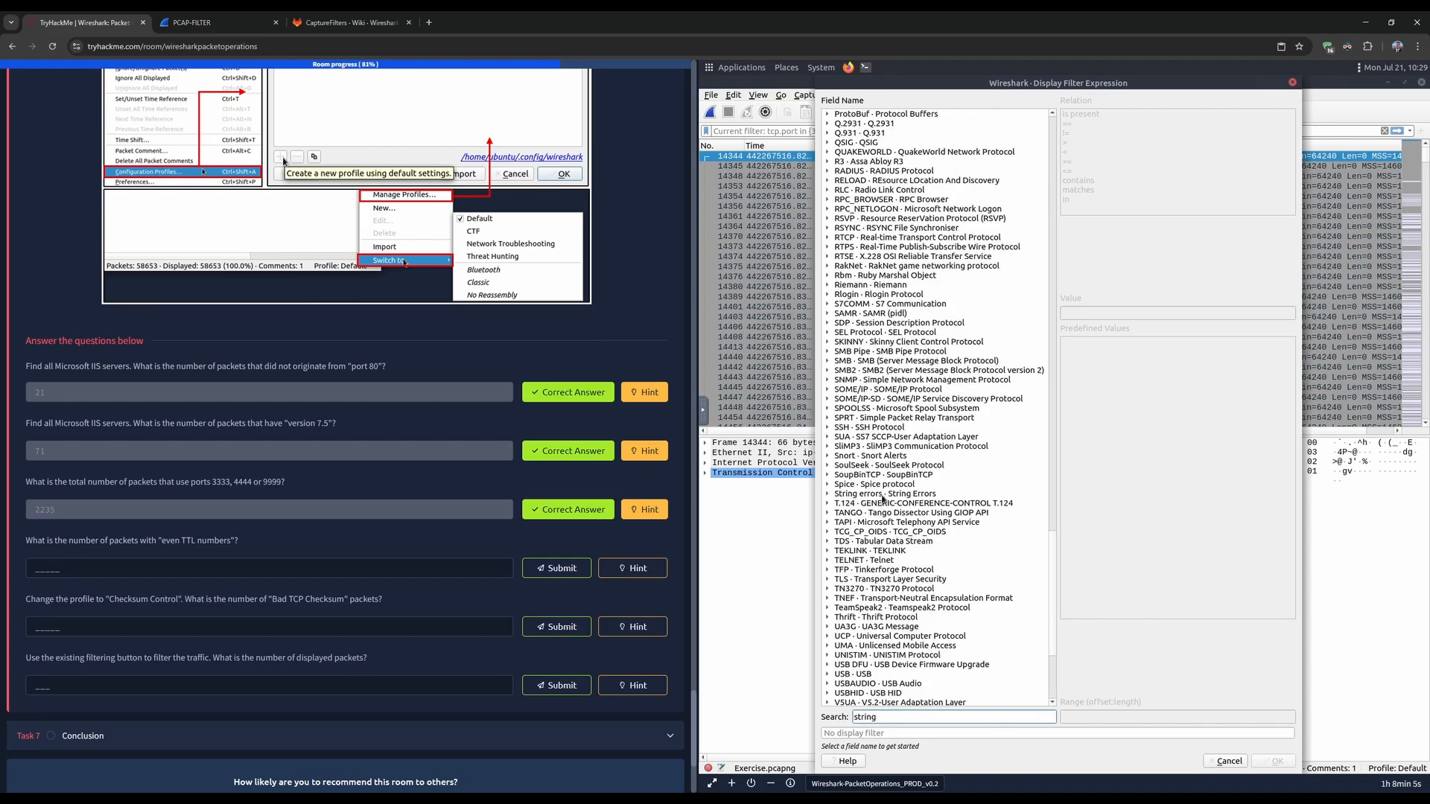
click(1292, 82)
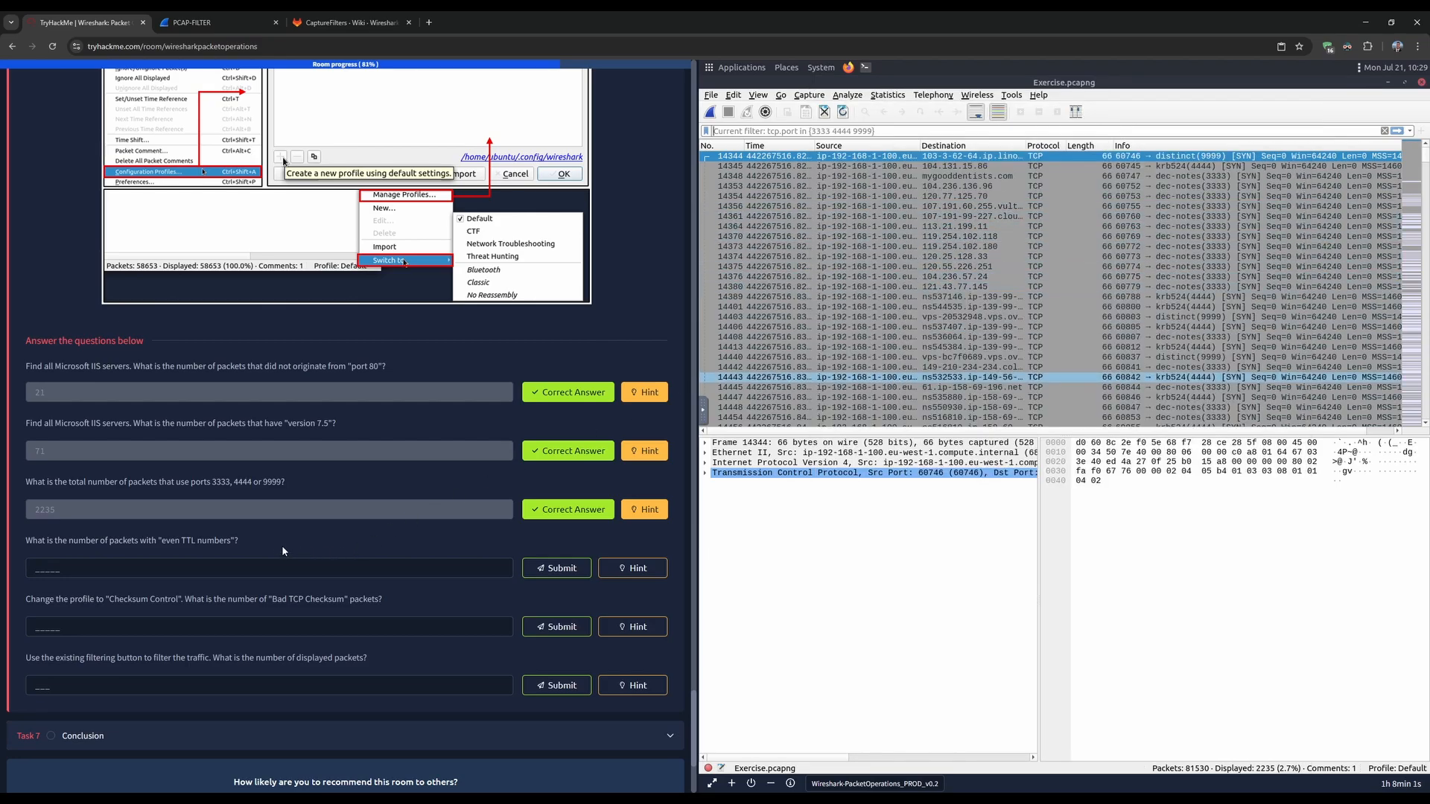
- Write the beginning of a display filter, string(frame.number) matches ", following the usage example in the room's Filter: "string" section
click(835, 133)
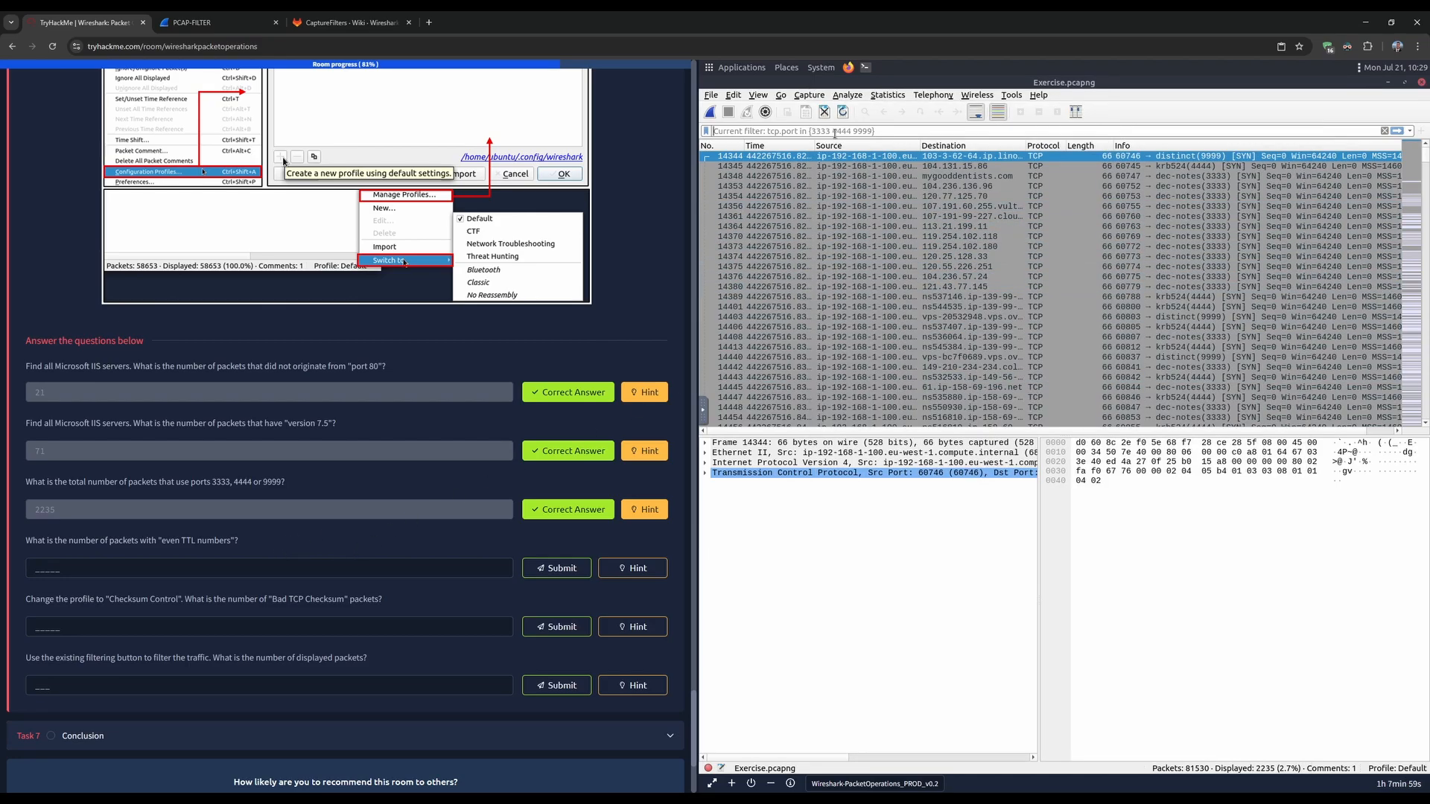
text(string)
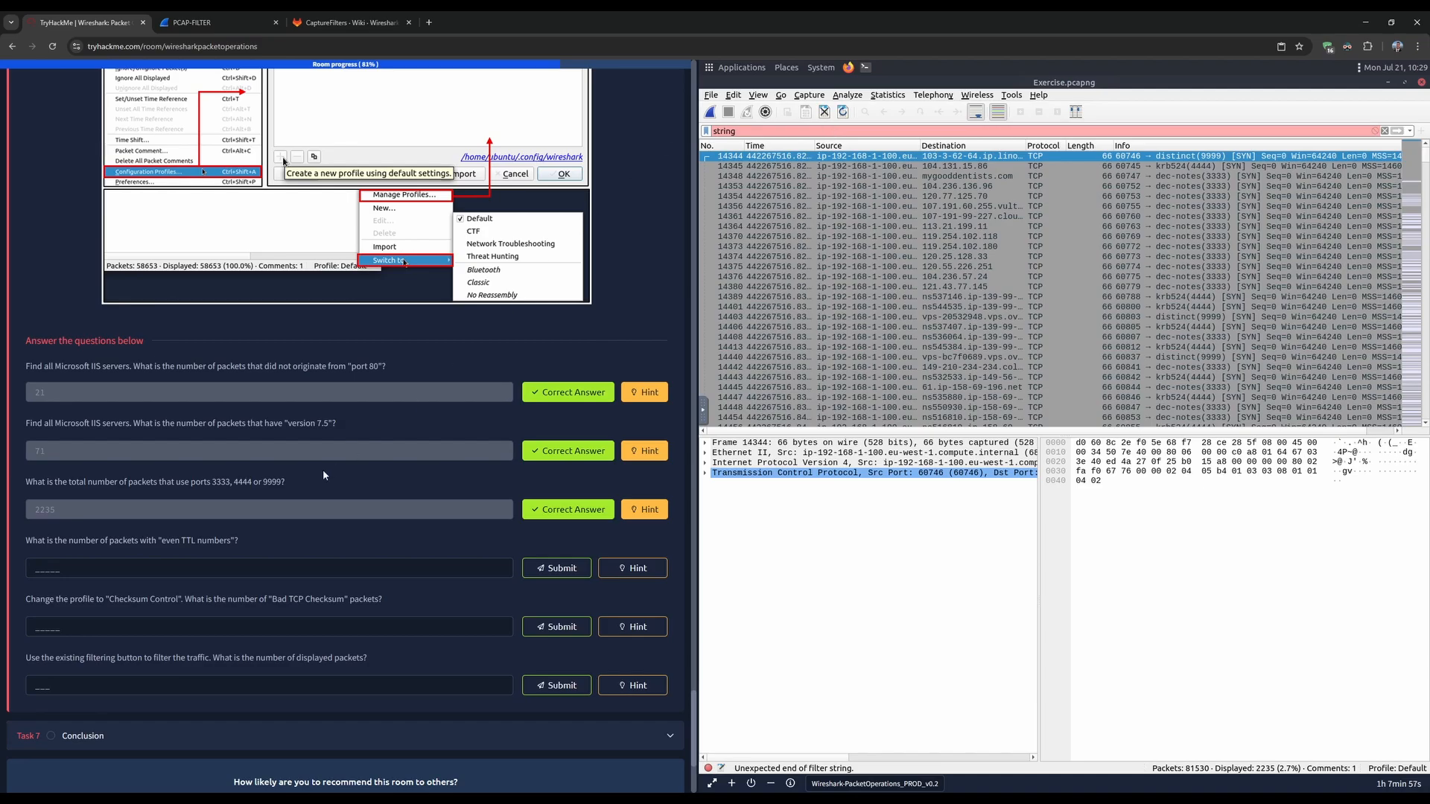
drag(180, 543, 229, 543)
click(232, 541)
scroll(203, 545, up, 20)
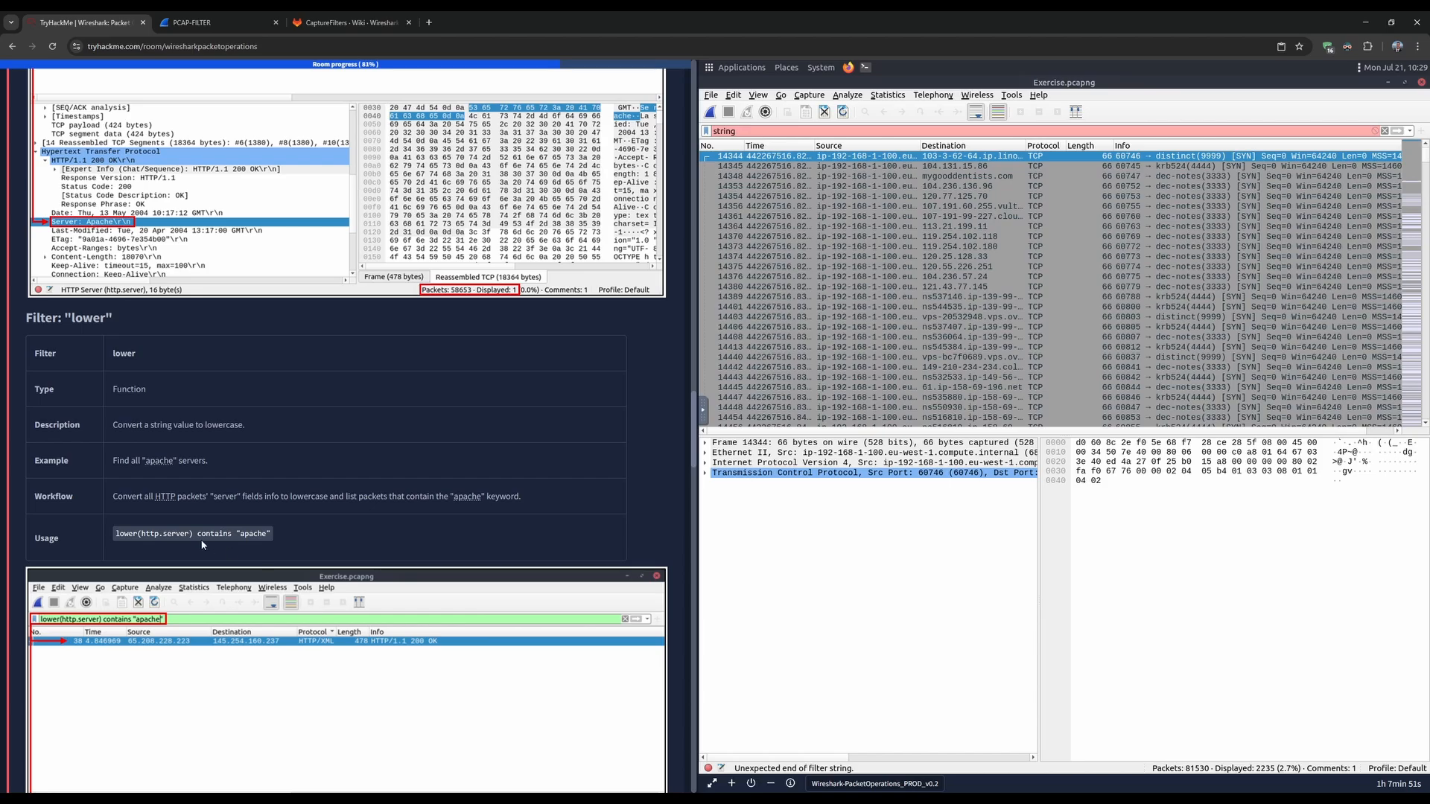
scroll(275, 548, down, 10)
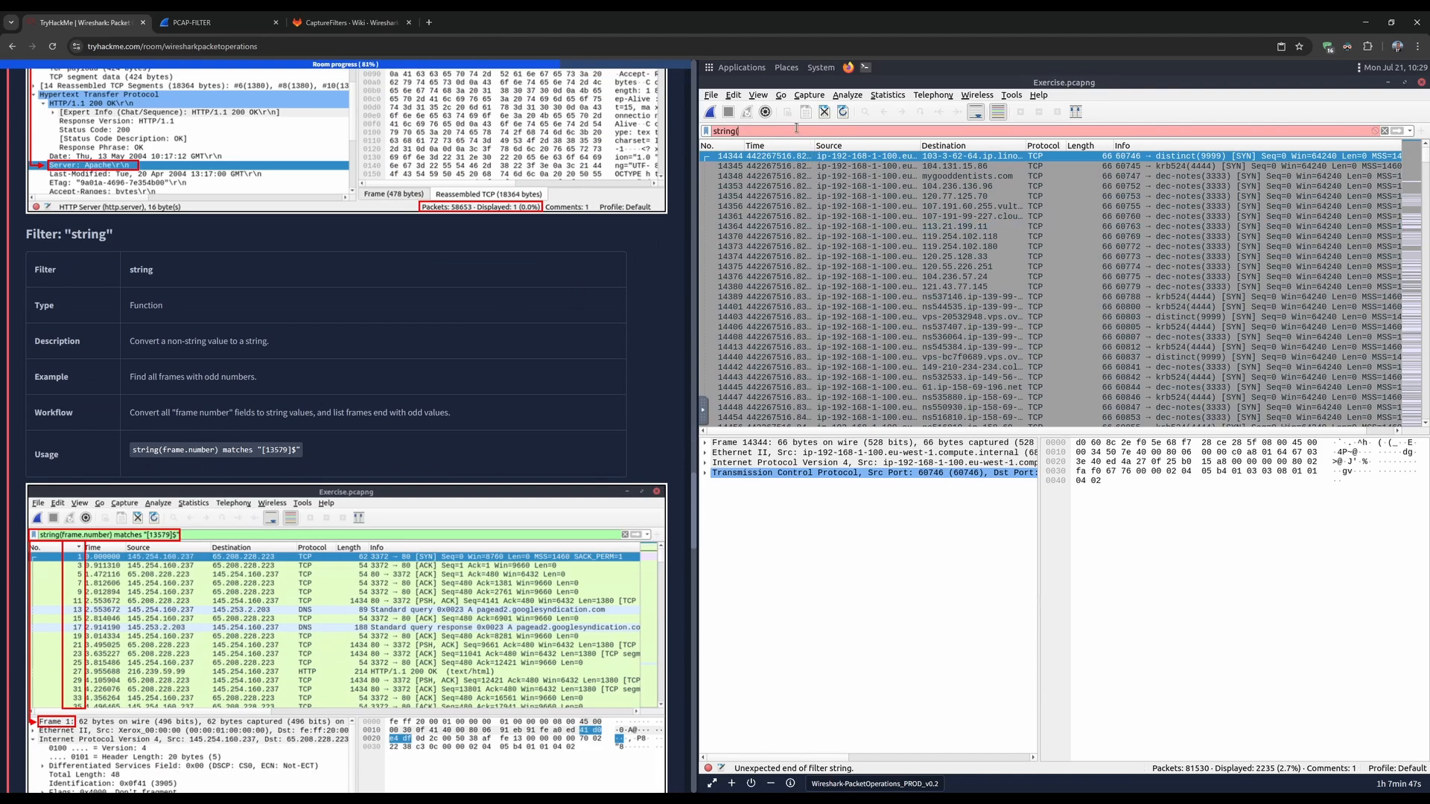
text(fr)
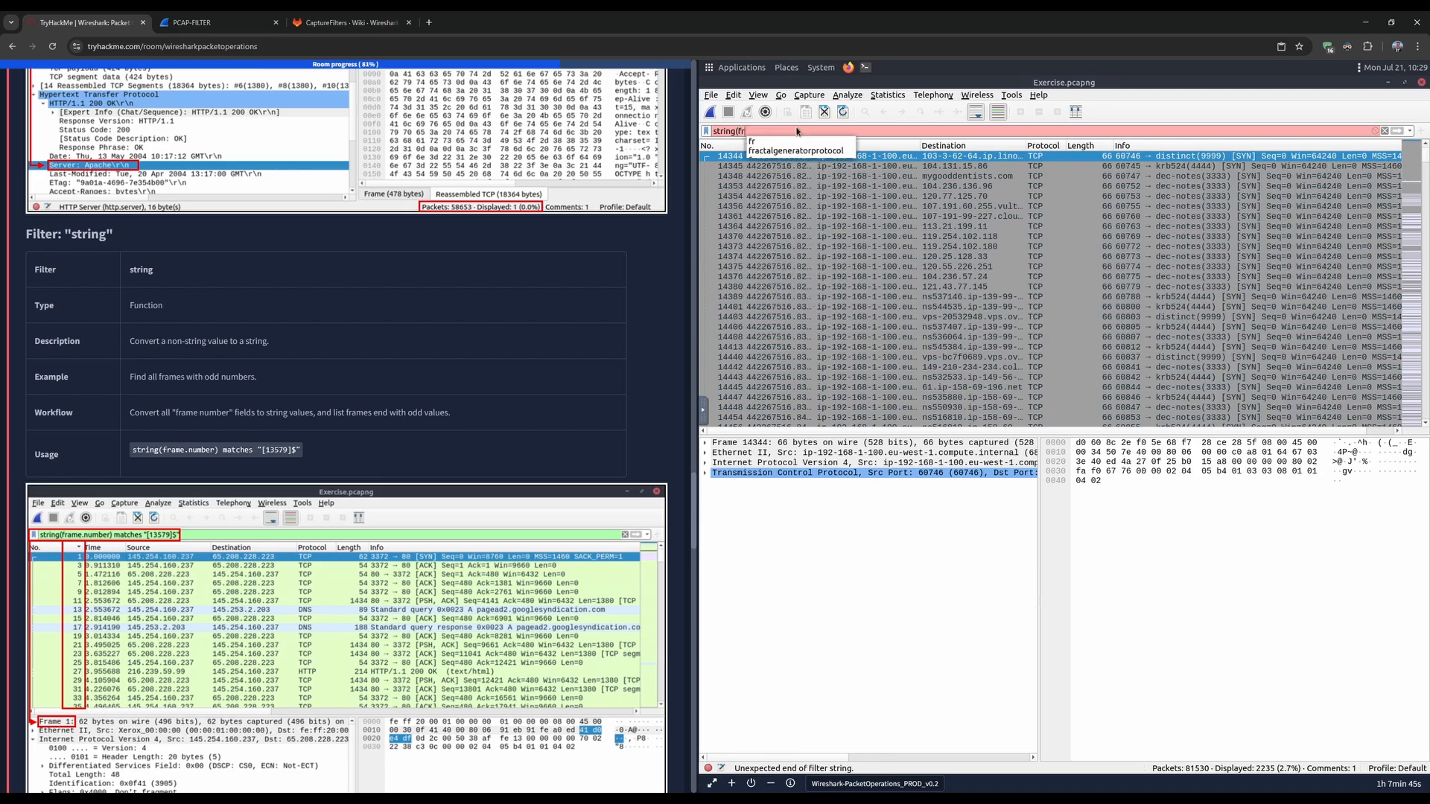
text(ame.number))
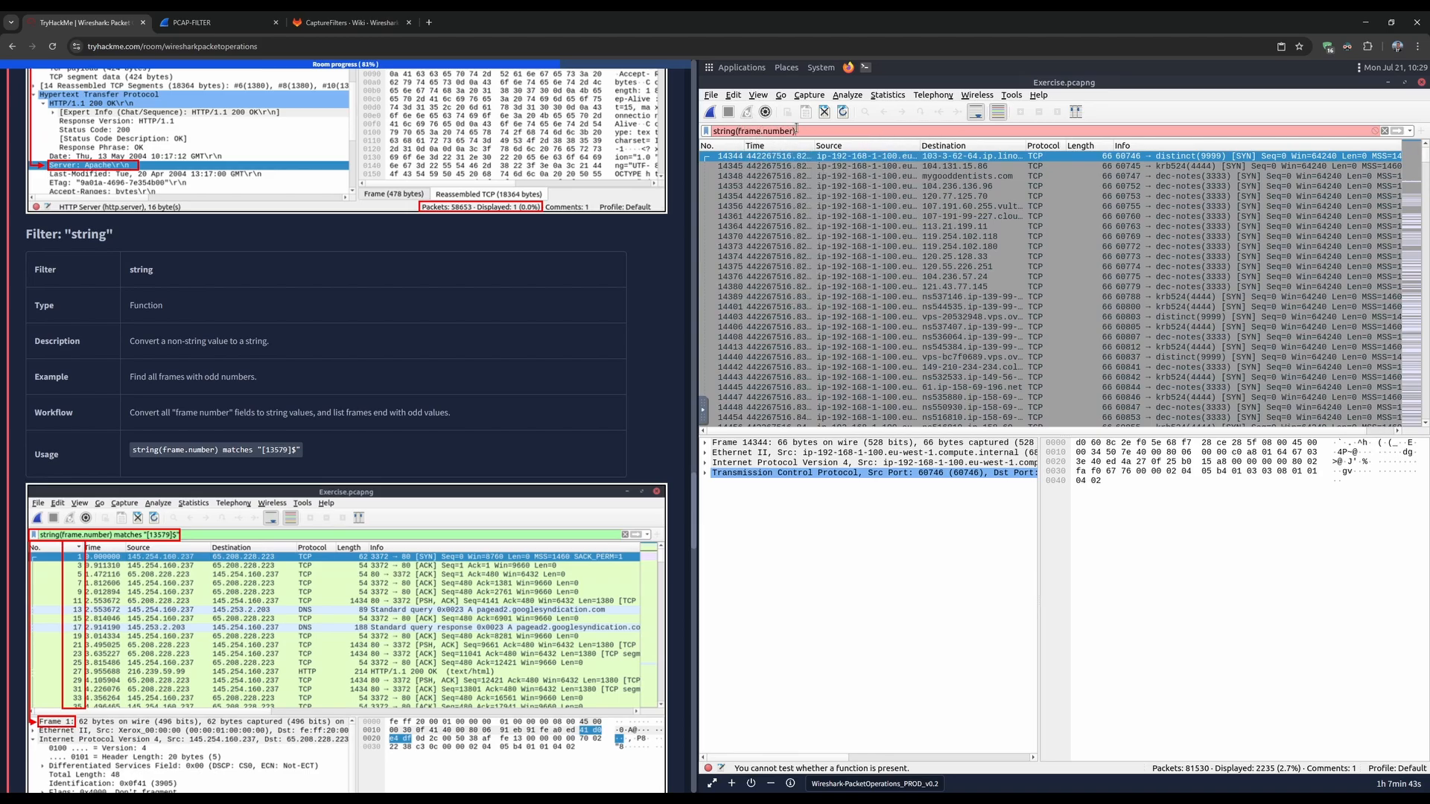
text( matches )
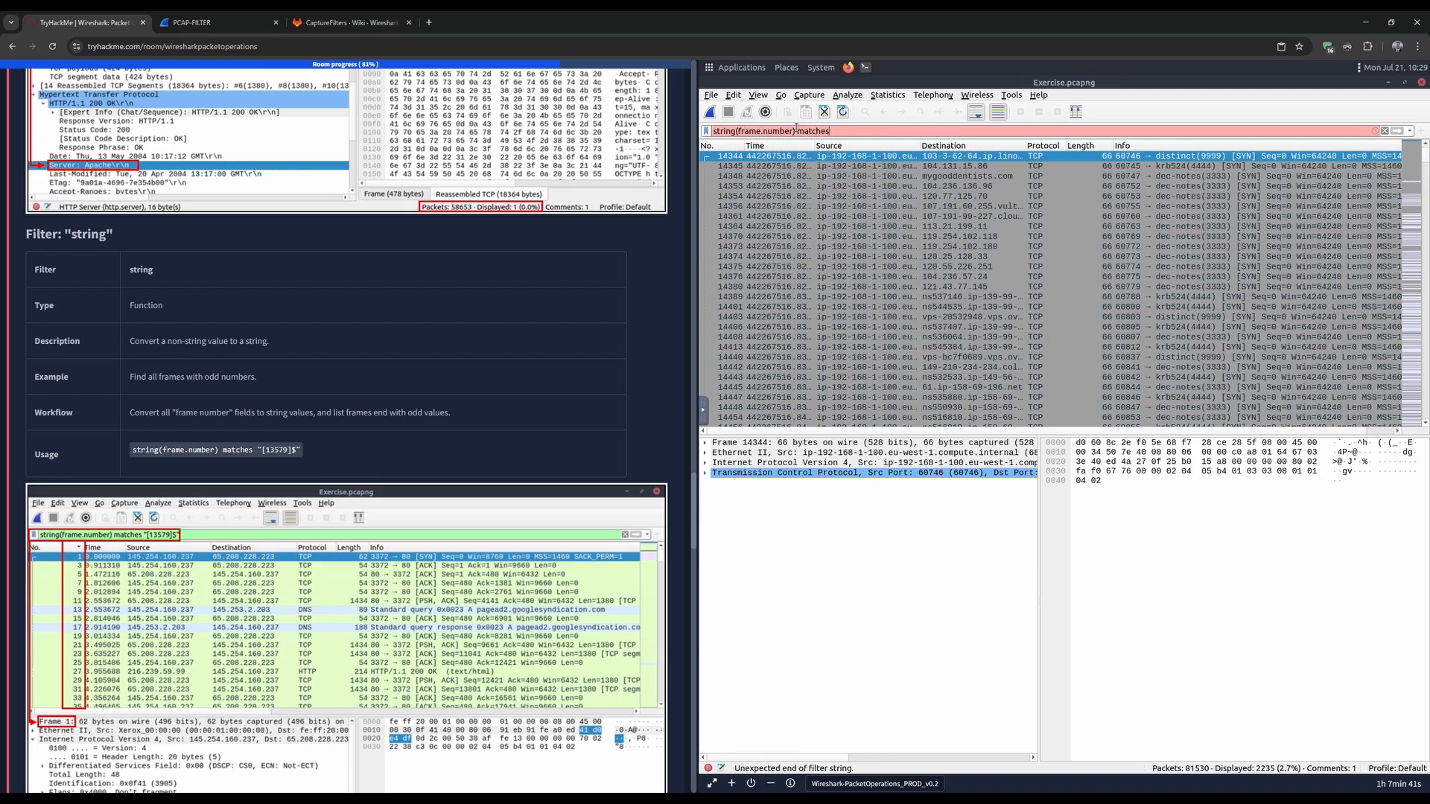
text(")
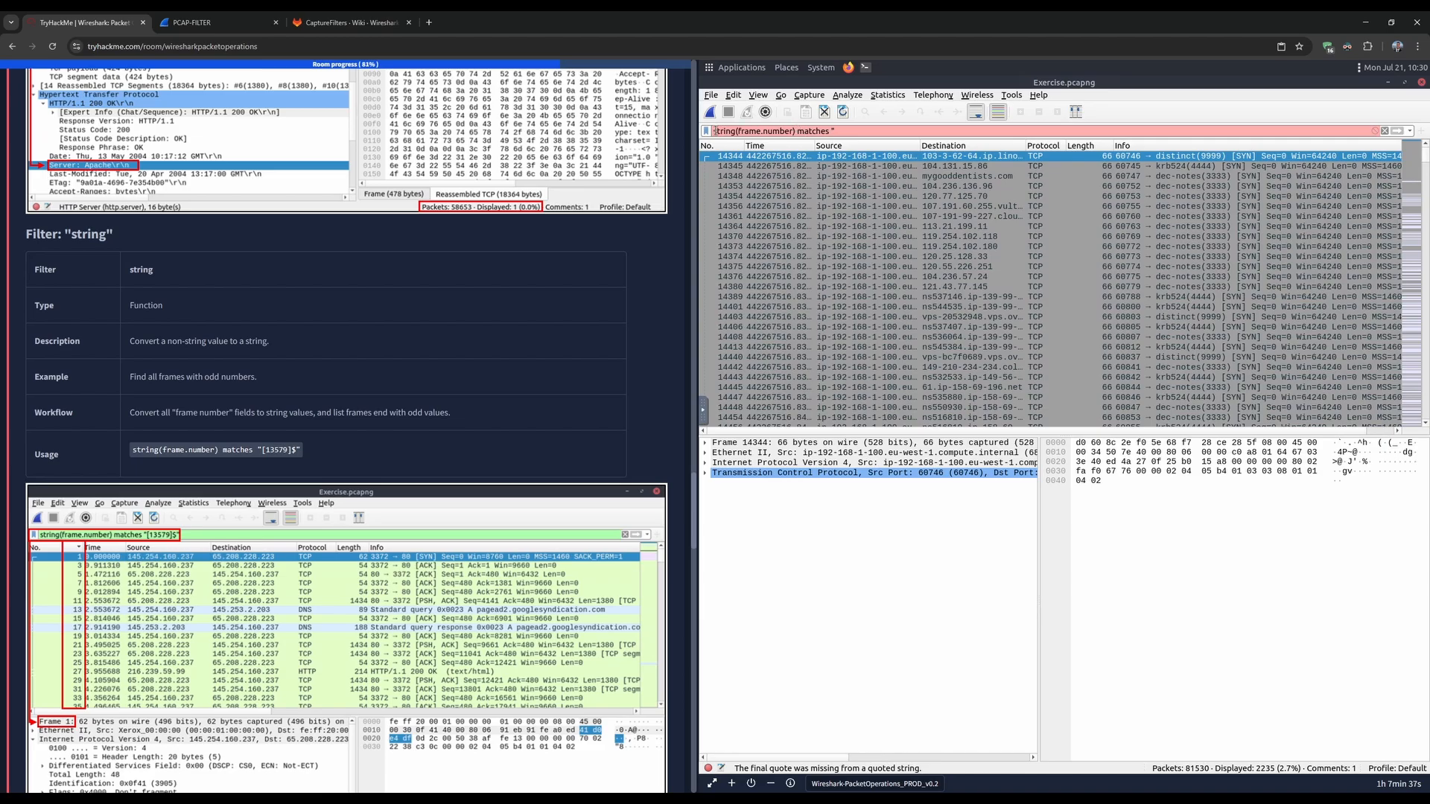
drag(714, 131, 836, 131)
click(837, 131)
mouse_move(737, 131)
mouse_down()
mouse_move(792, 132)
mouse_move(737, 131)
mouse_up()
click(845, 131)
- Try to bring the regex from the even TTL question's hint into the display filter
scroll(425, 443, down, 10)
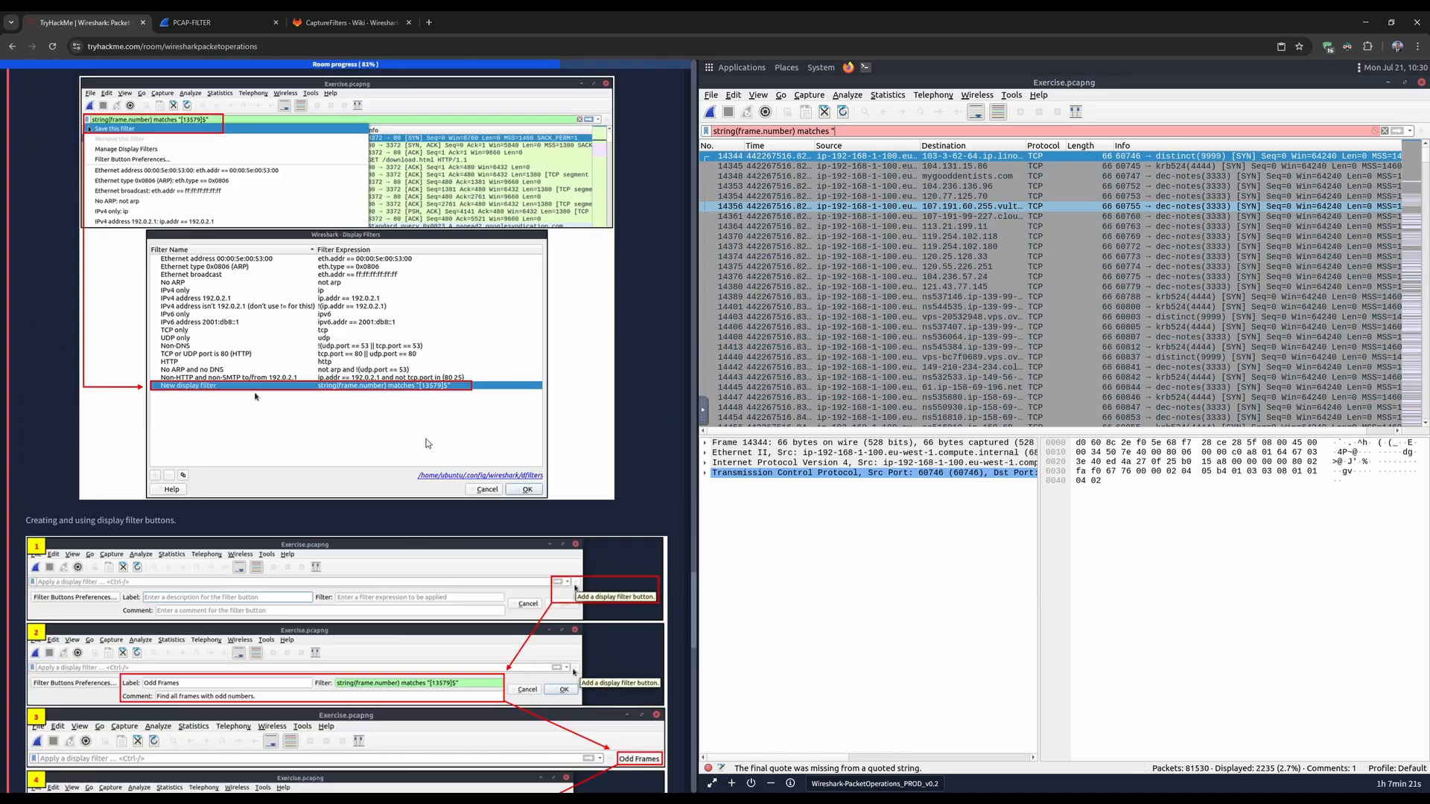
scroll(425, 443, down, 10)
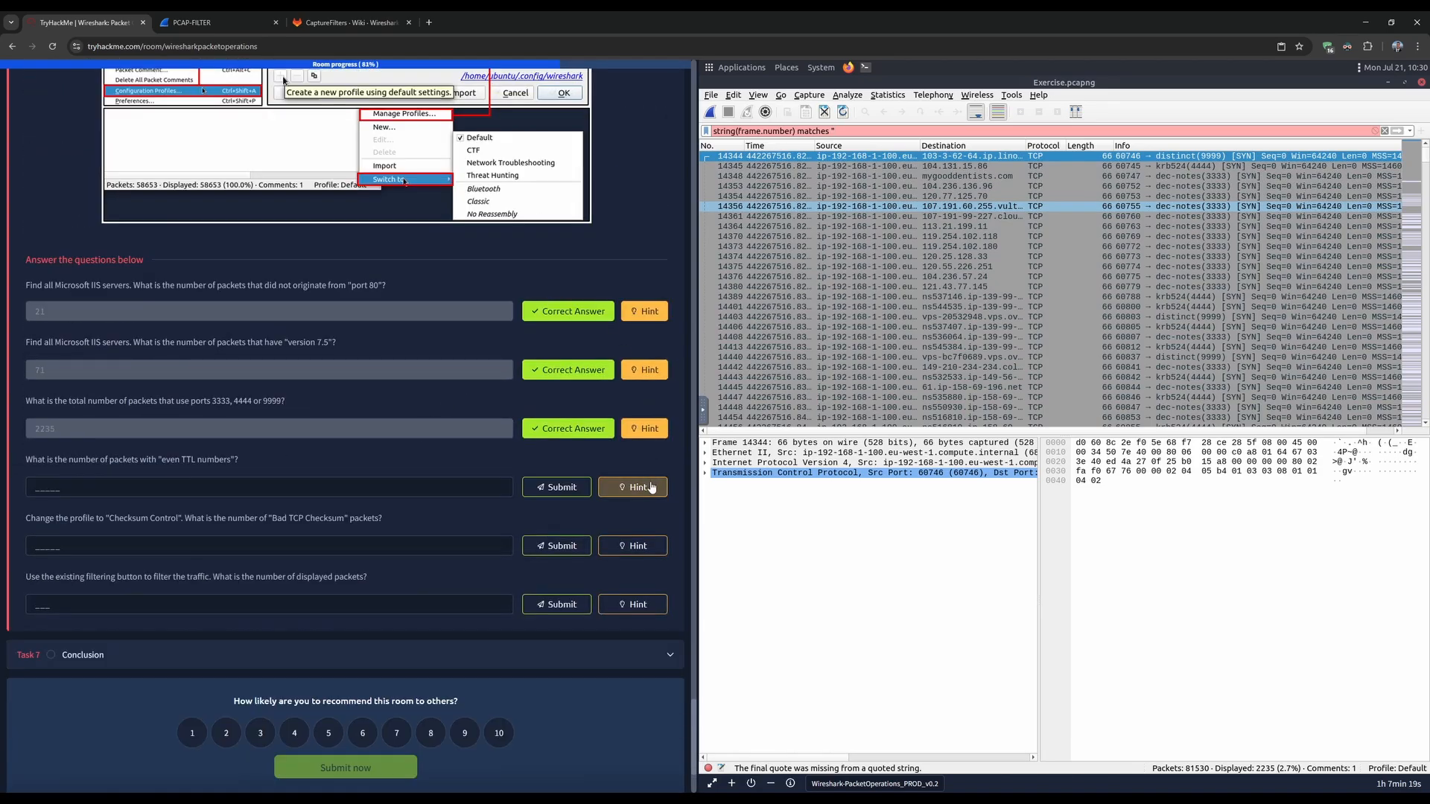
click(652, 488)
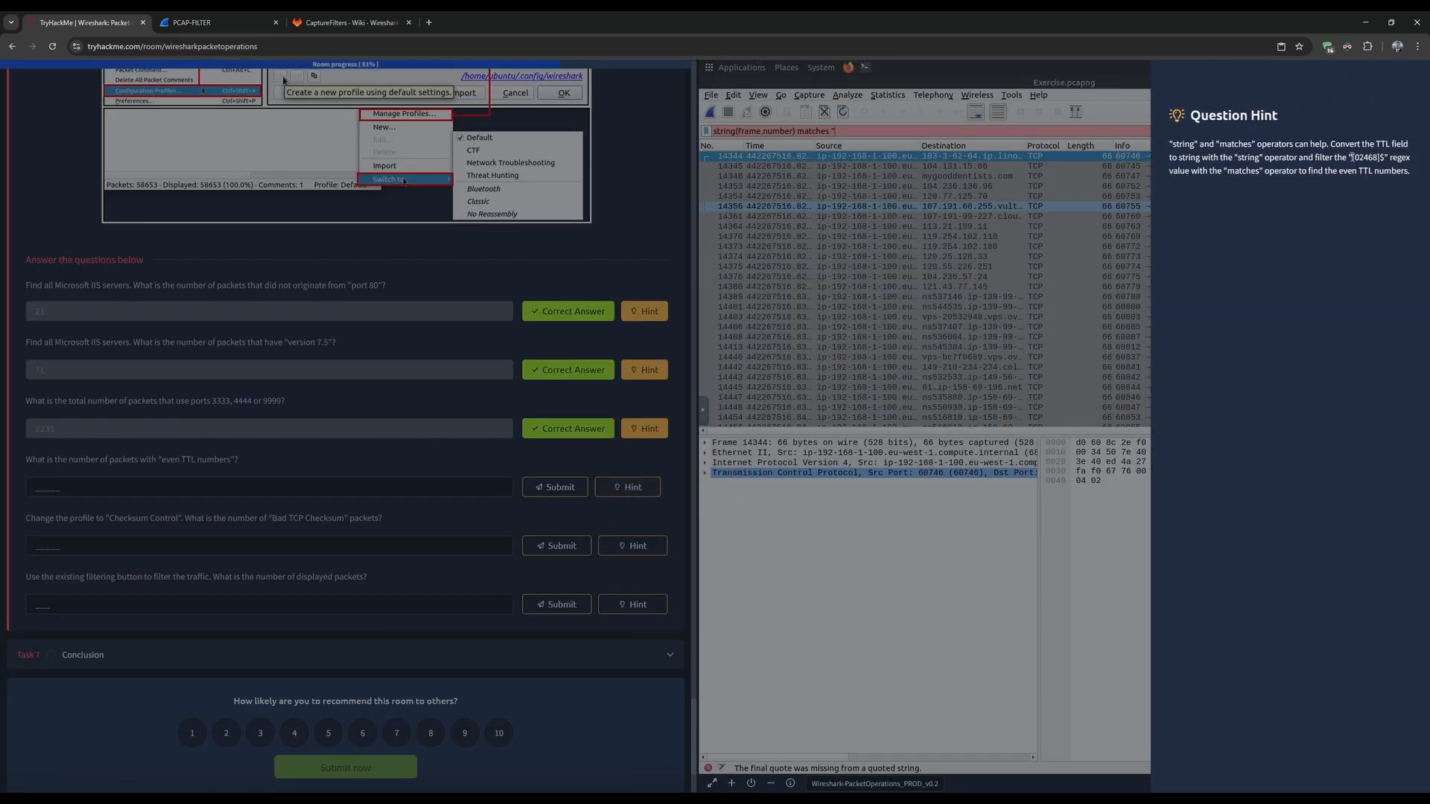
drag(1351, 157, 1386, 158)
click(851, 130)
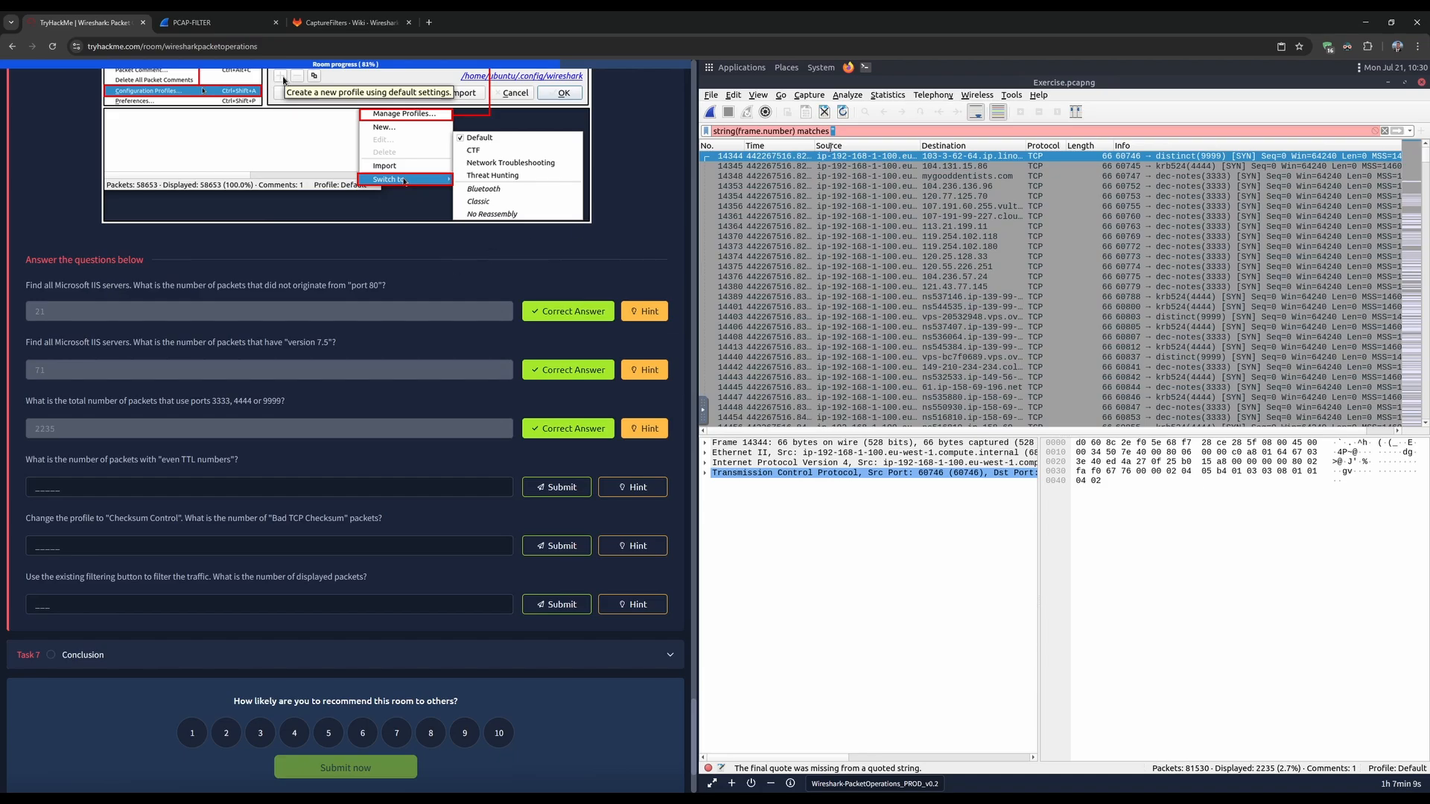
right_click(845, 130)
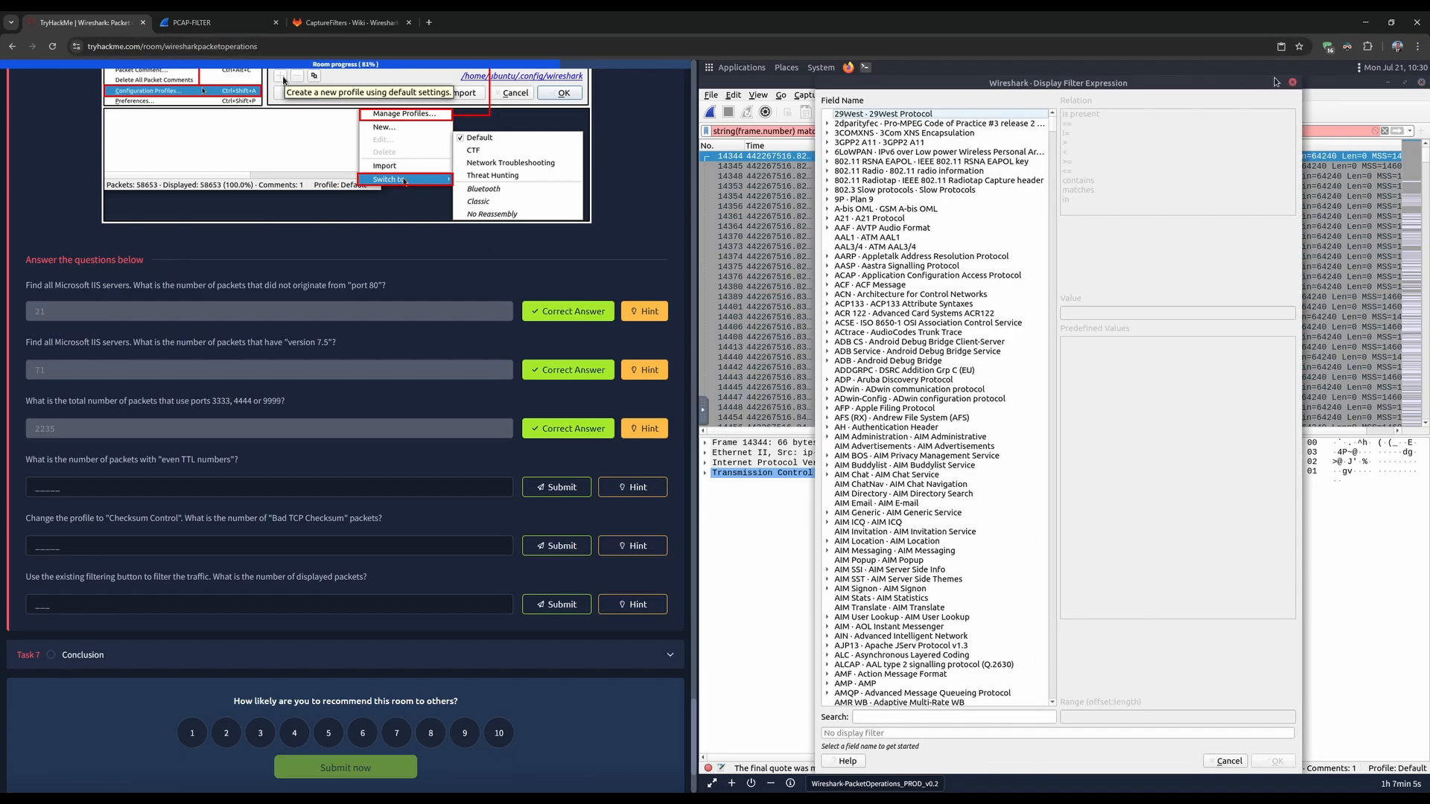
click(1292, 82)
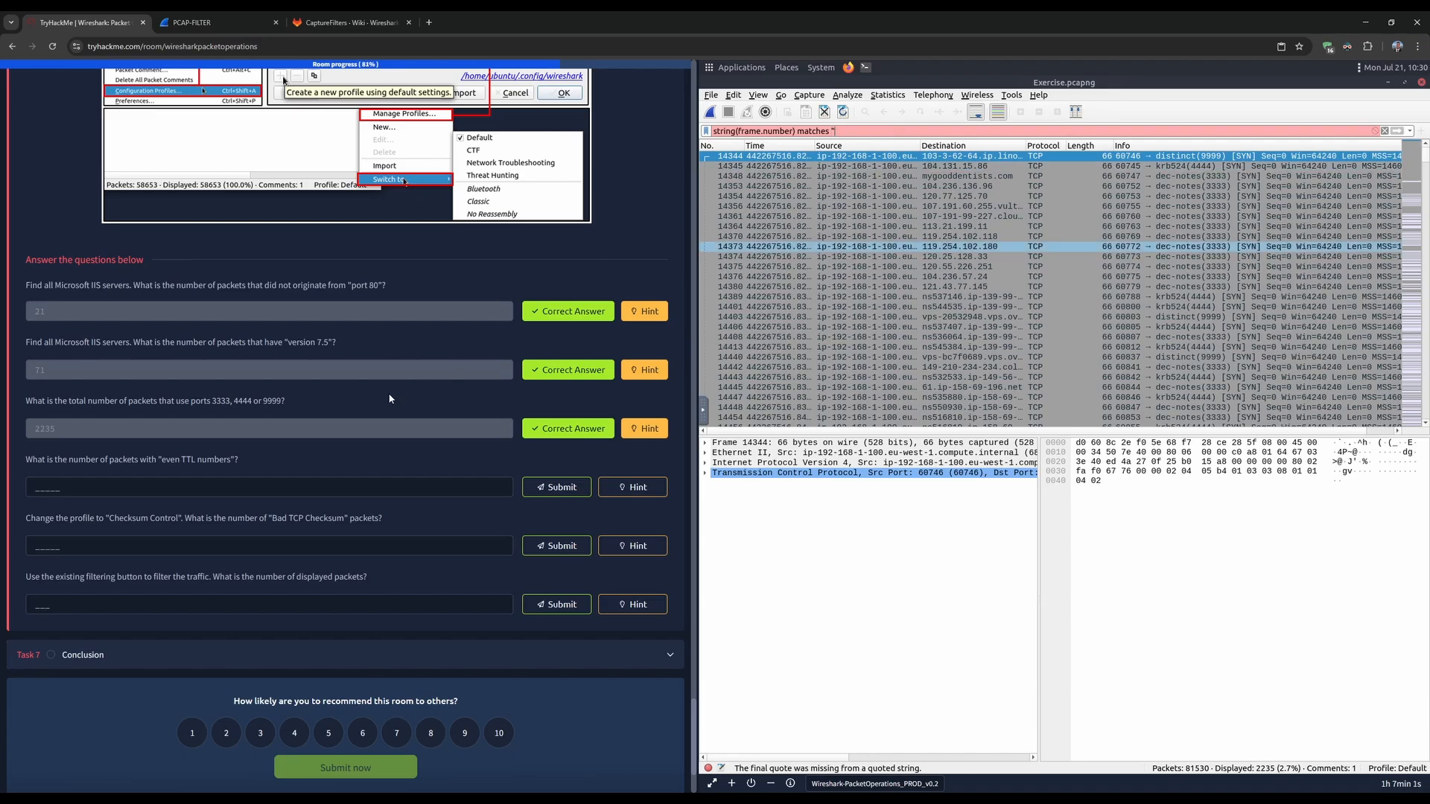
- Copy the regex "[02468]$" from the even TTL hint, complete the filter as string(frame.number) matches "[02468]$", and apply it
click(632, 487)
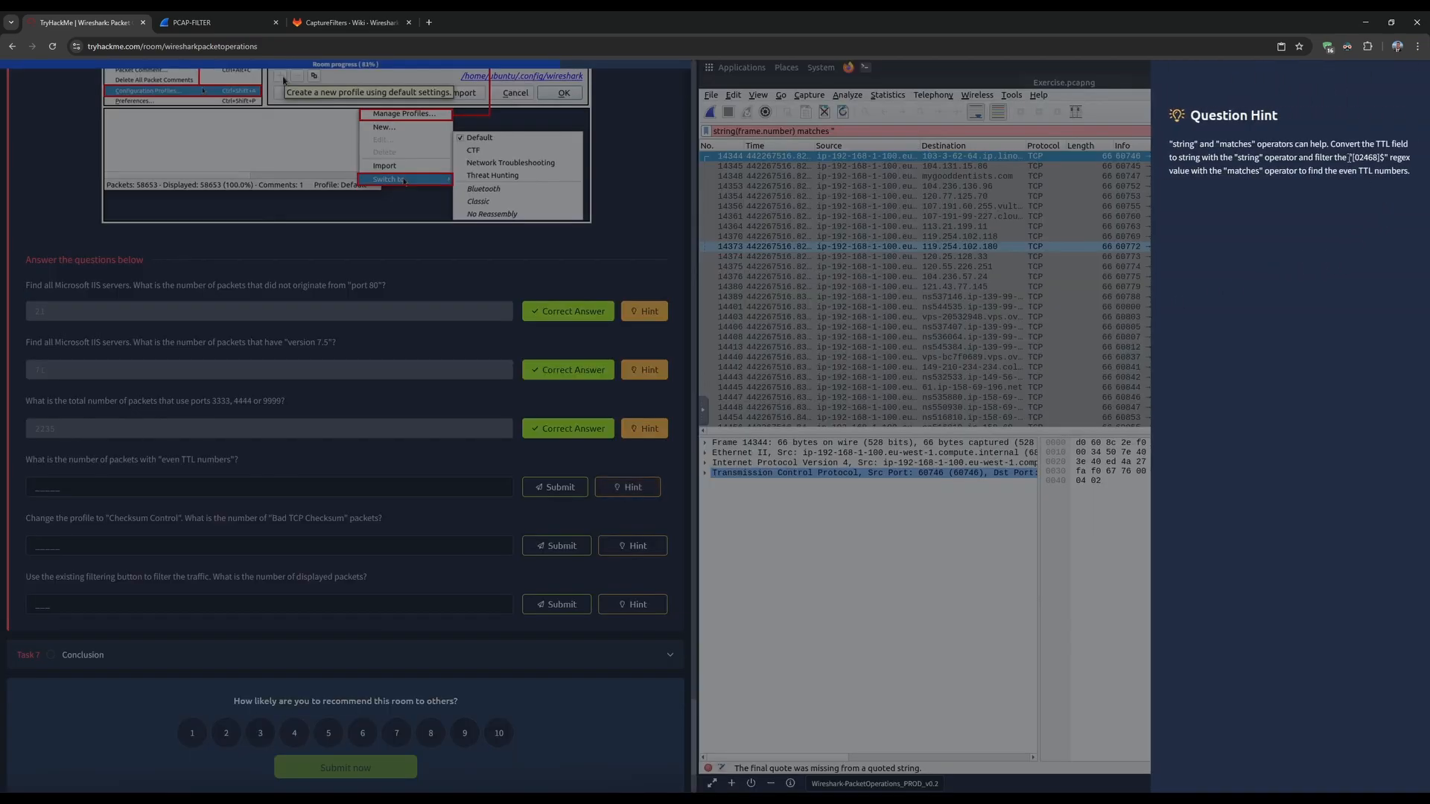
drag(1348, 159, 1383, 159)
key(ctrl+c)
click(624, 259)
click(875, 132)
key(BackSpace)
key(ctrl+v)
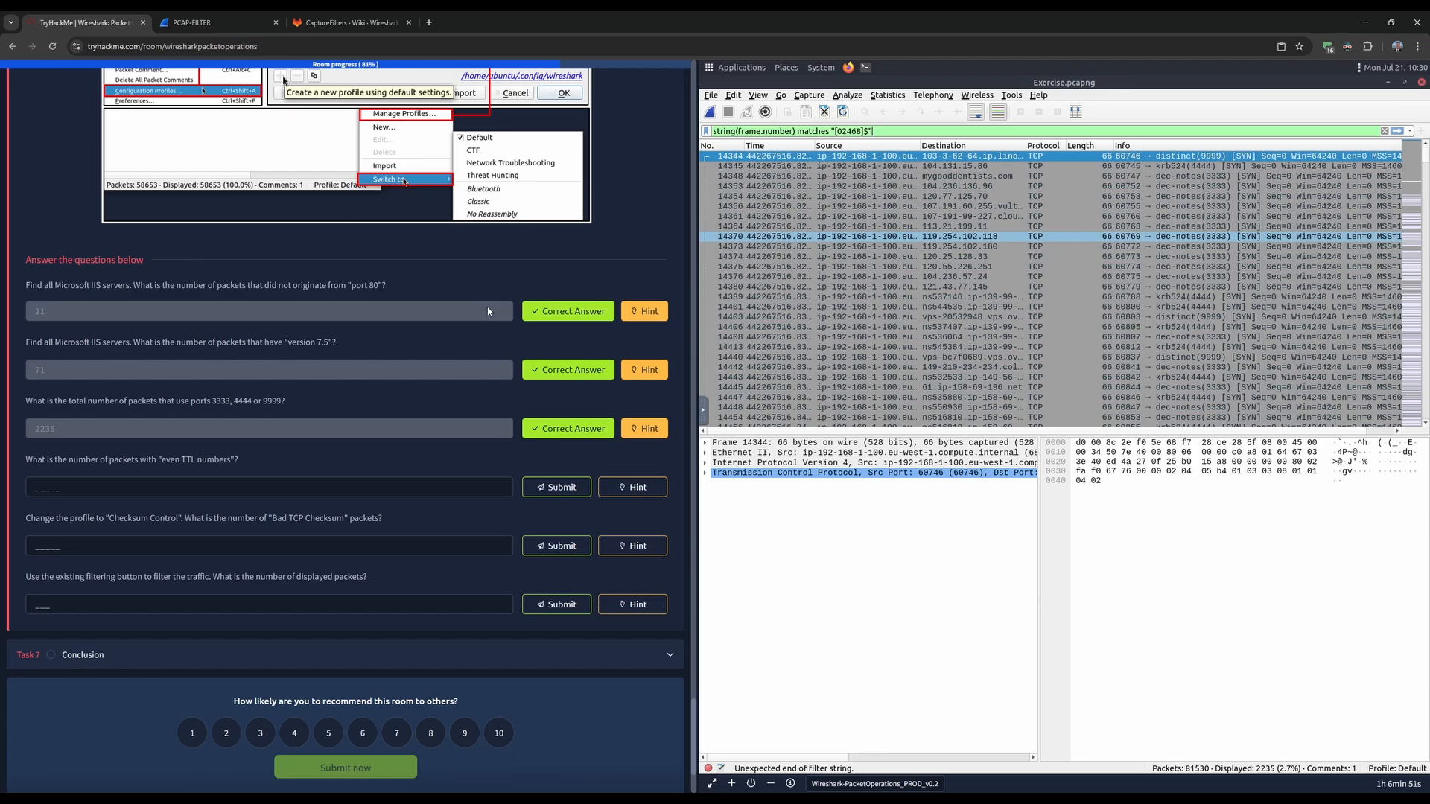
key(Return)
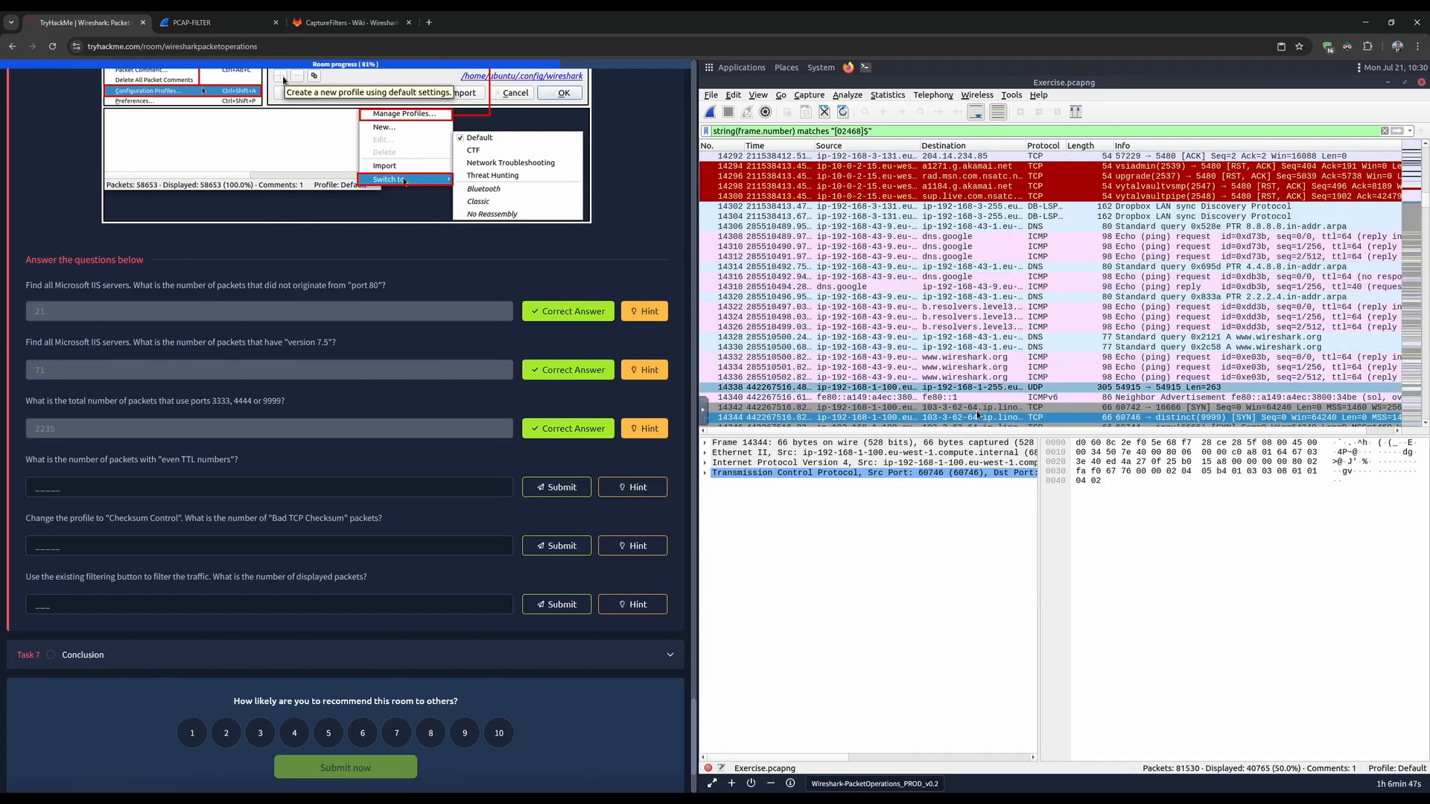
- Submit 40765 as the answer to the "even TTL numbers" question
click(197, 488)
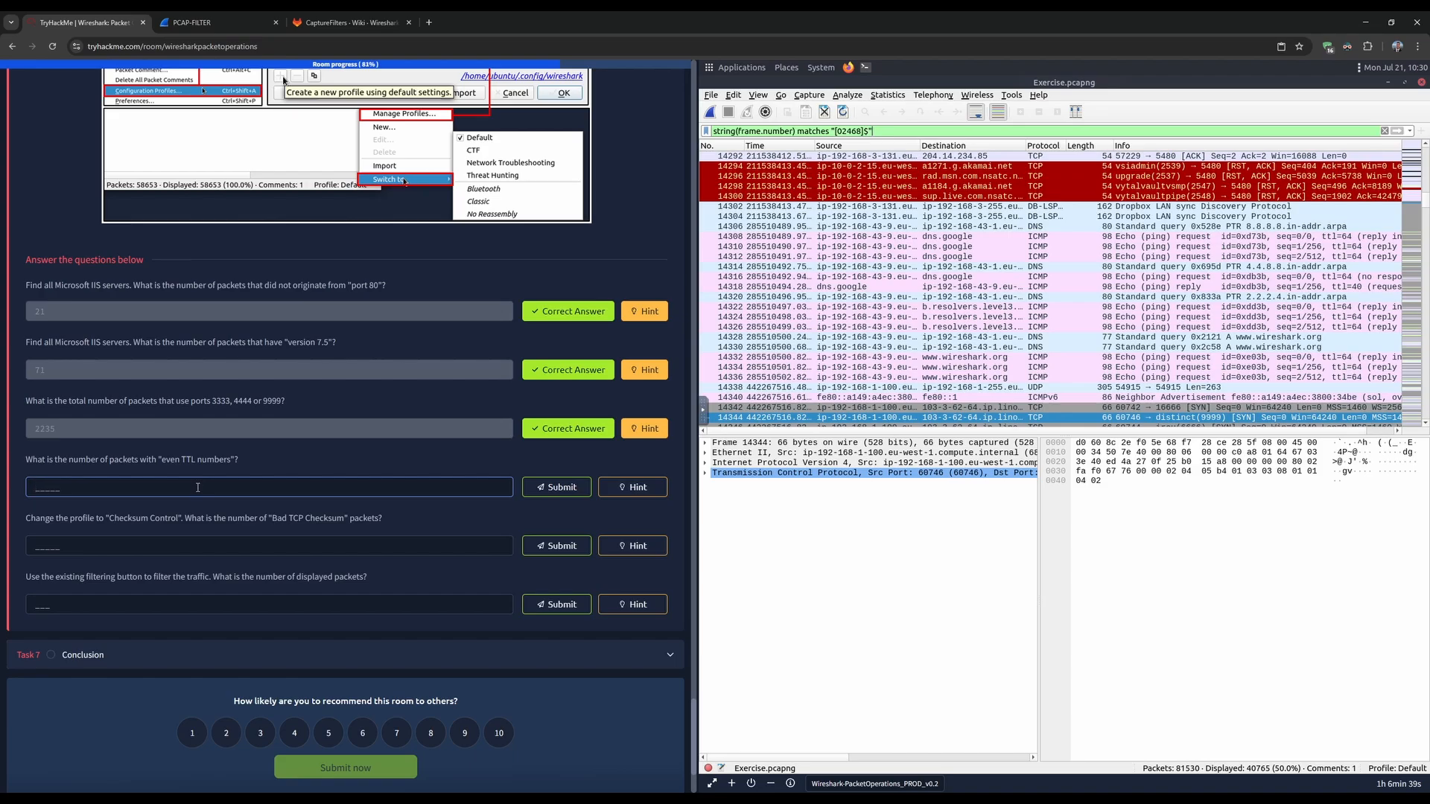
text(40765)
key(Return)
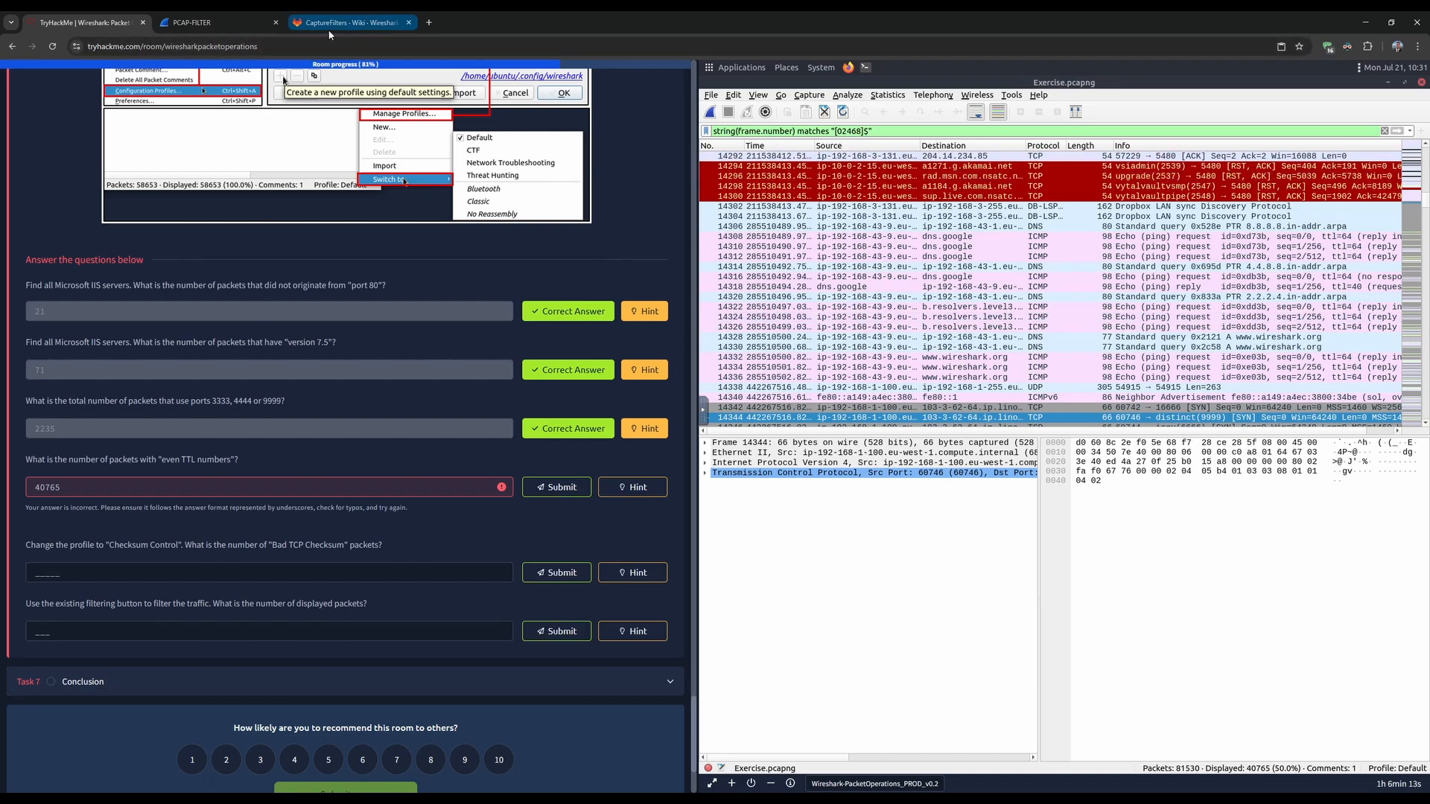
- Search the PCAP-FILTER manual page for string
click(246, 22)
scroll(314, 407, down, 3)
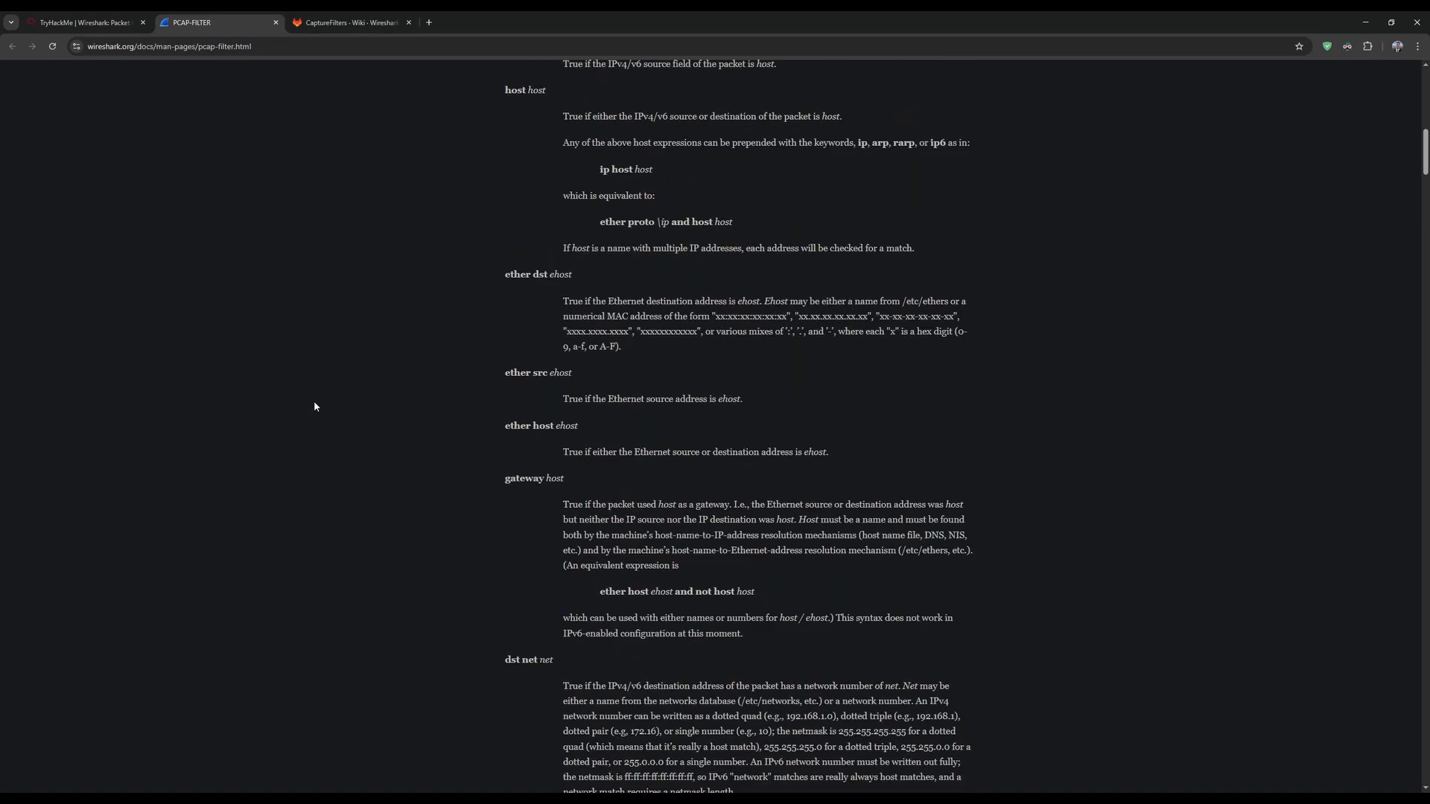
key(ctrl+f)
text(string)
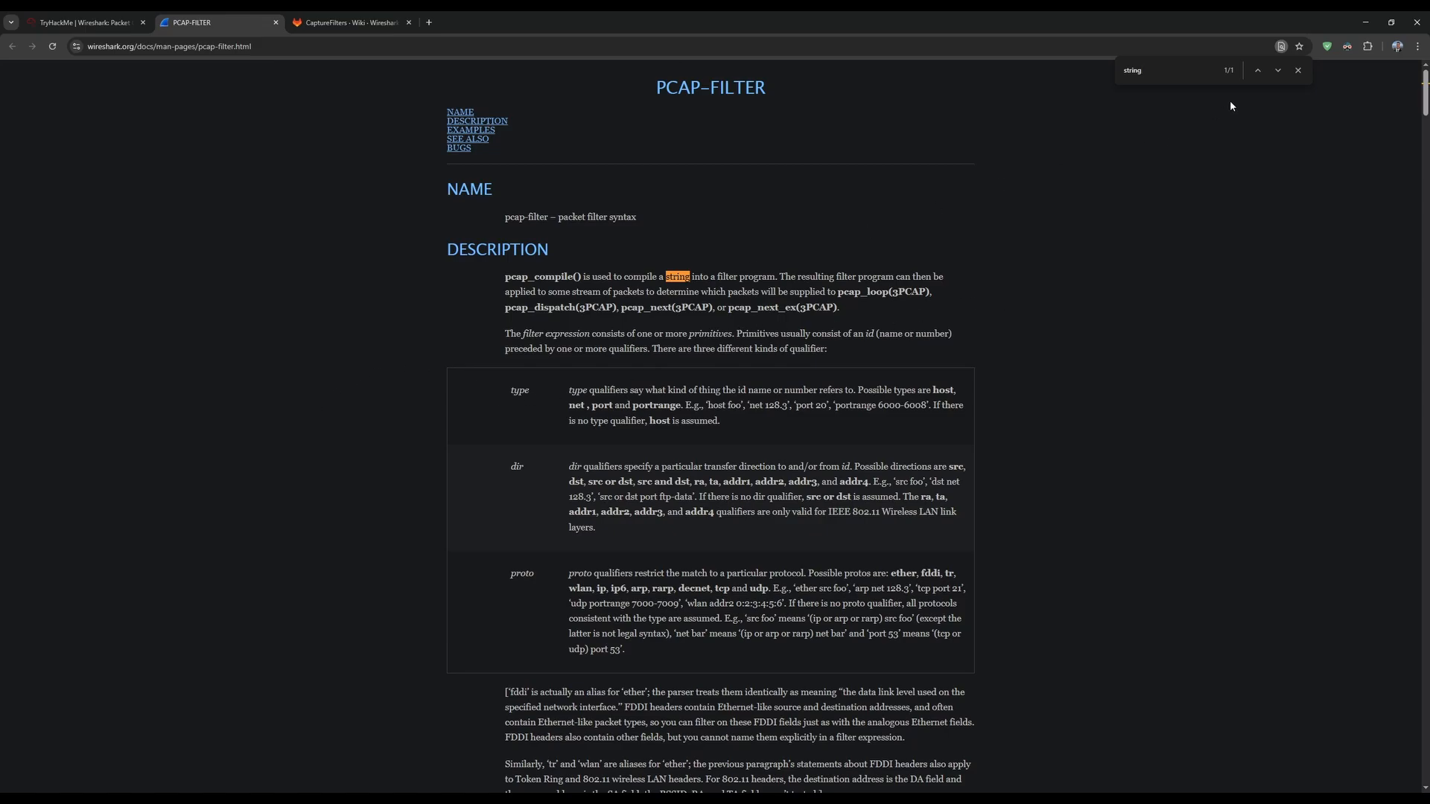
- Search the CaptureFilters wiki page for string and step through every match
scroll(393, 331, down, 3)
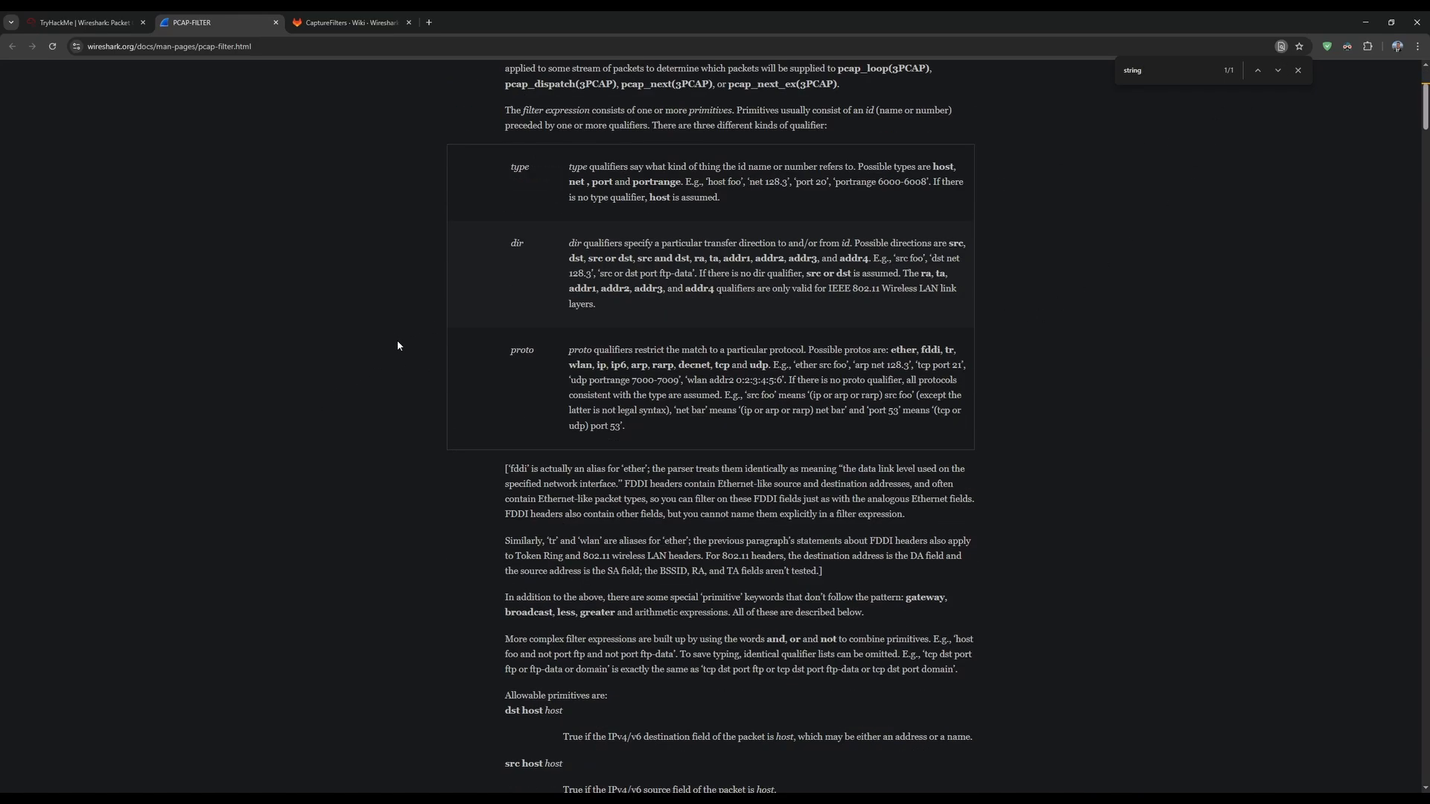
click(344, 22)
key(ctrl+f)
text(string)
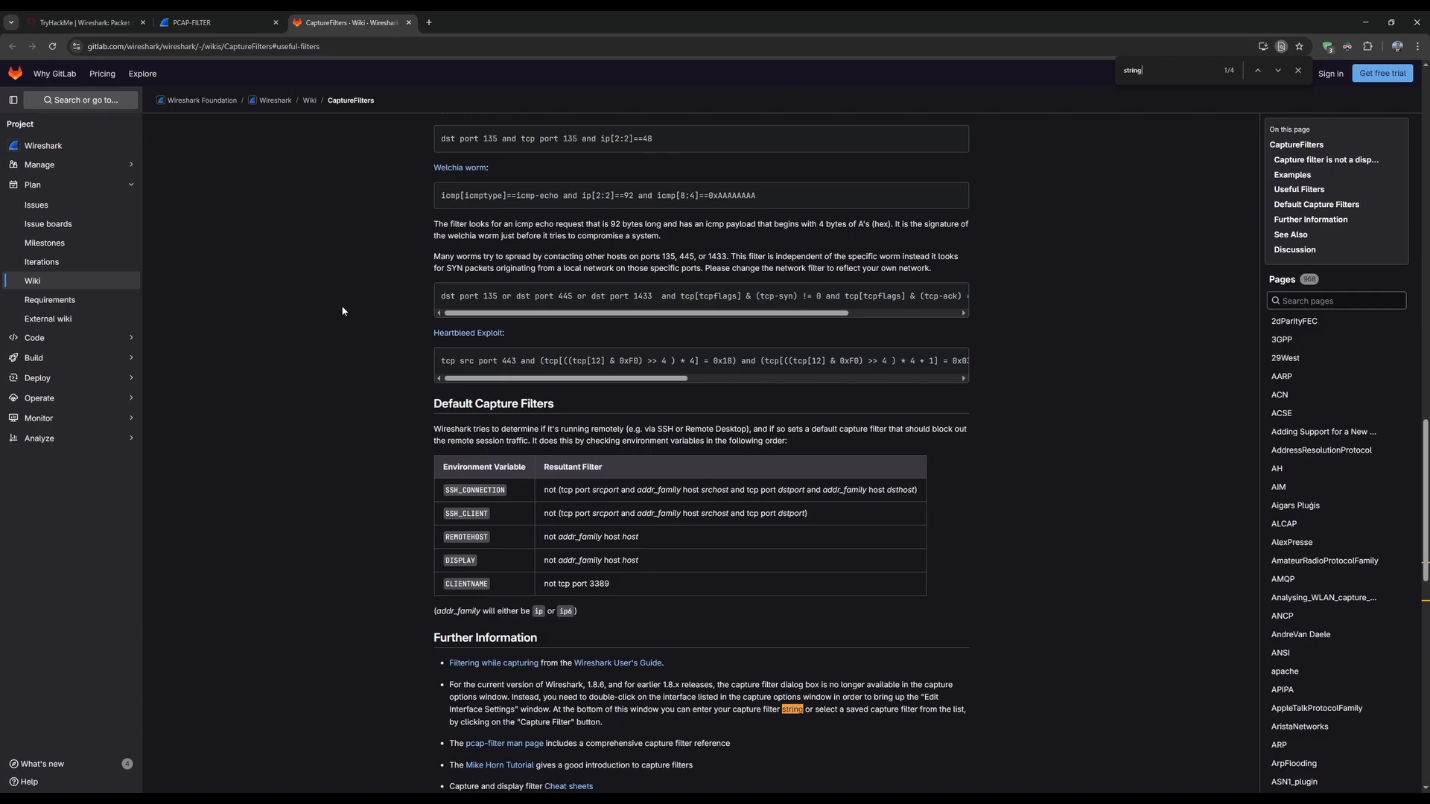
click(1278, 71)
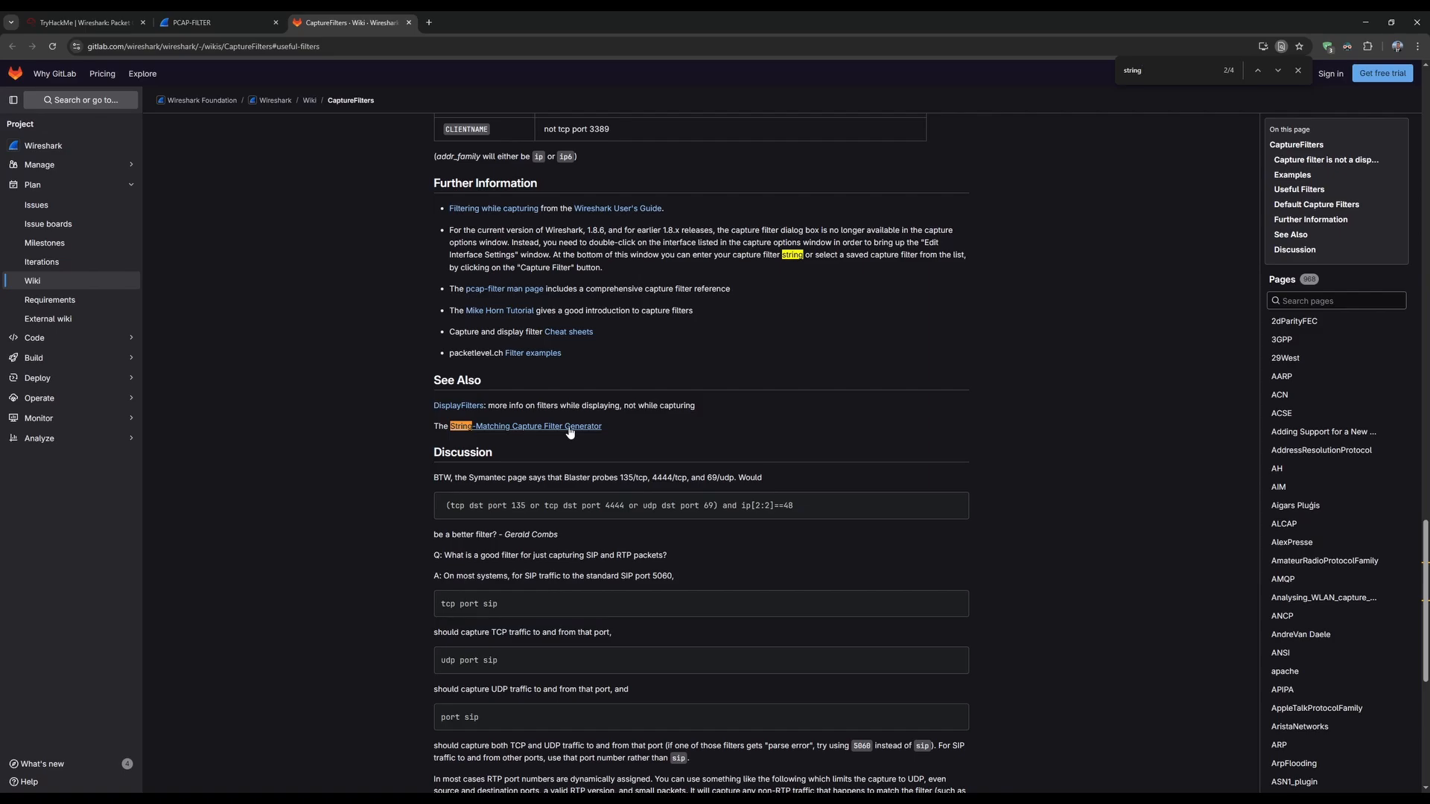
click(1275, 71)
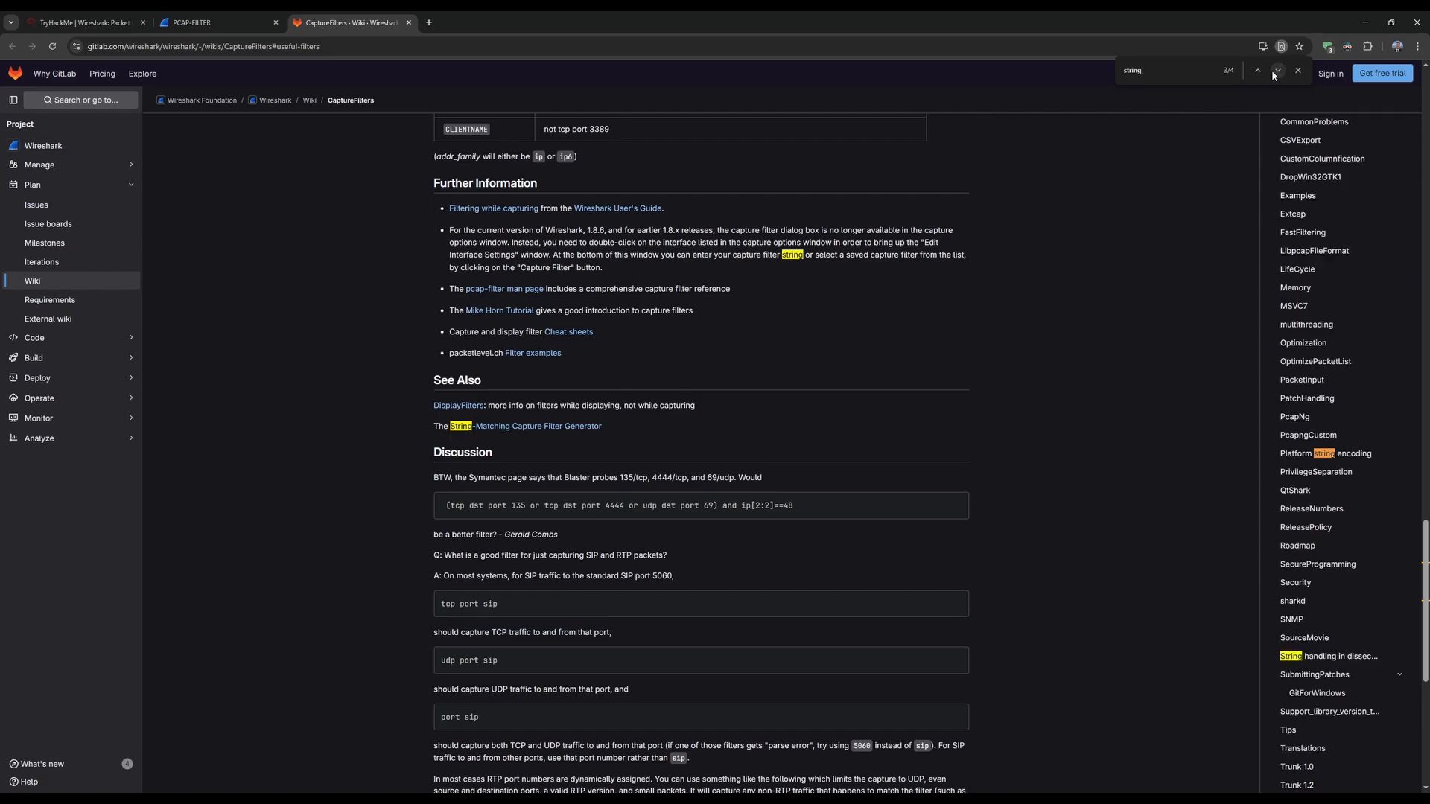
click(1275, 71)
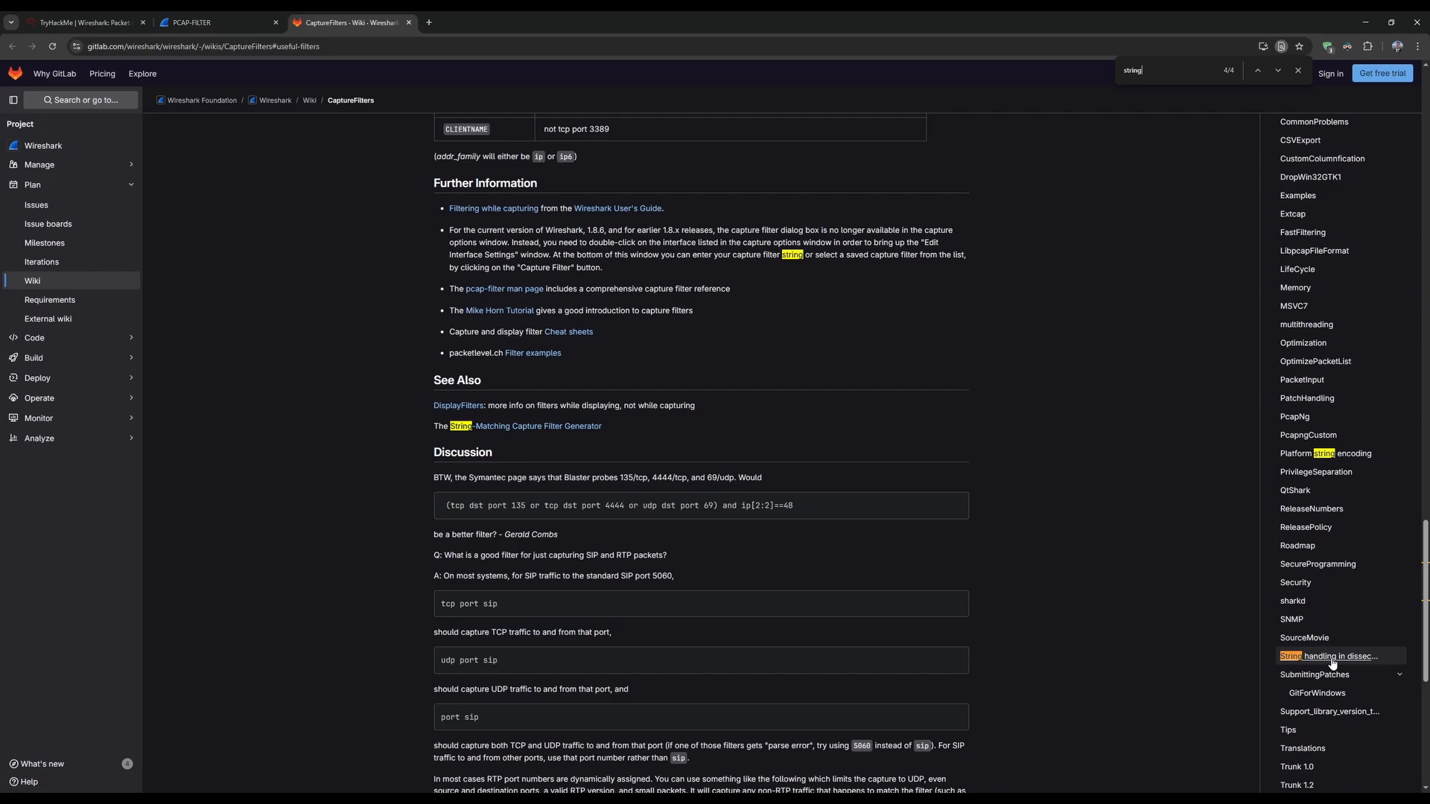
- Open the String-Matching Capture Filter Generator linked in the wiki, read its instructions and explanations, and return to the CaptureFilters page
click(521, 427)
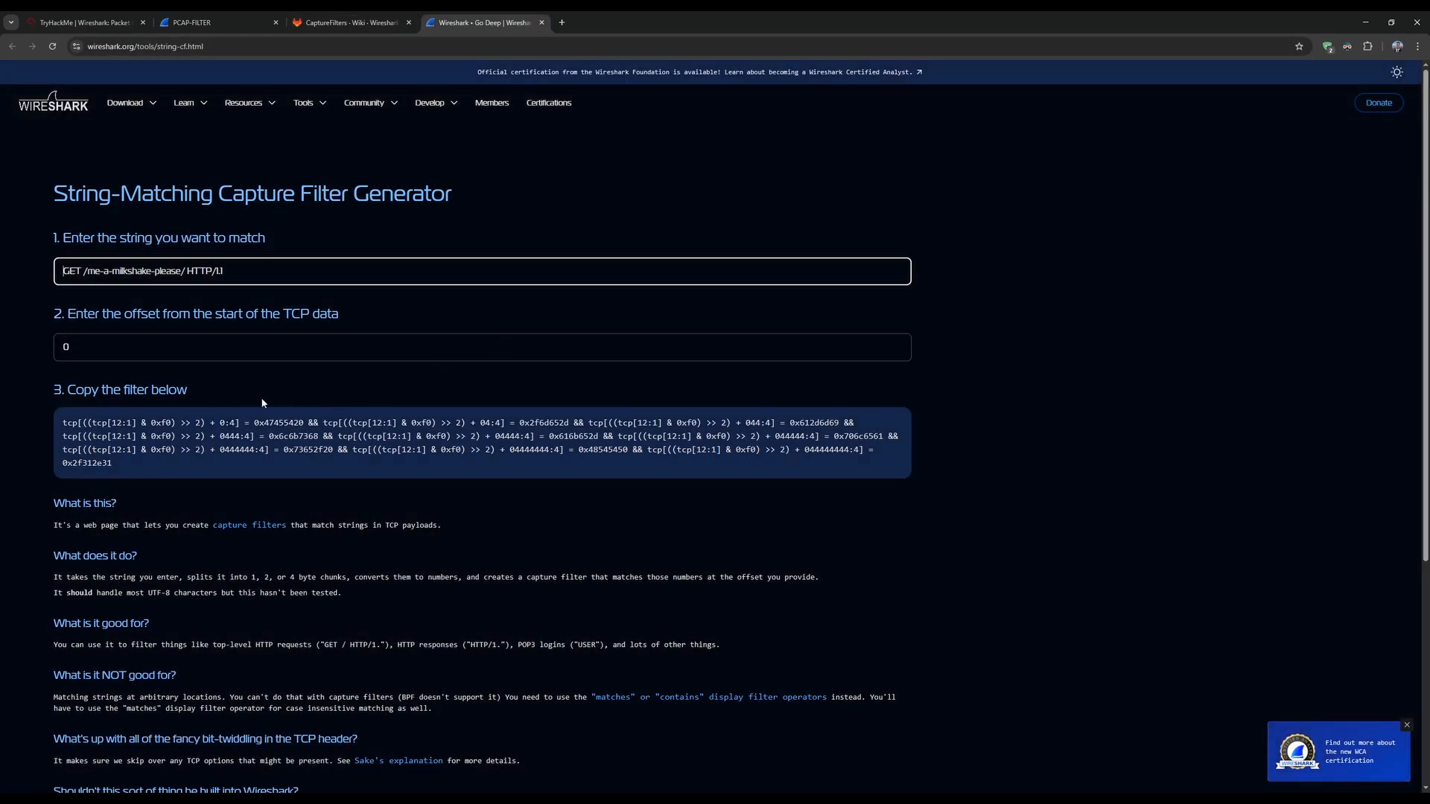
mouse_move(63, 238)
mouse_down()
mouse_move(294, 235)
mouse_move(61, 239)
mouse_up()
click(295, 239)
click(106, 250)
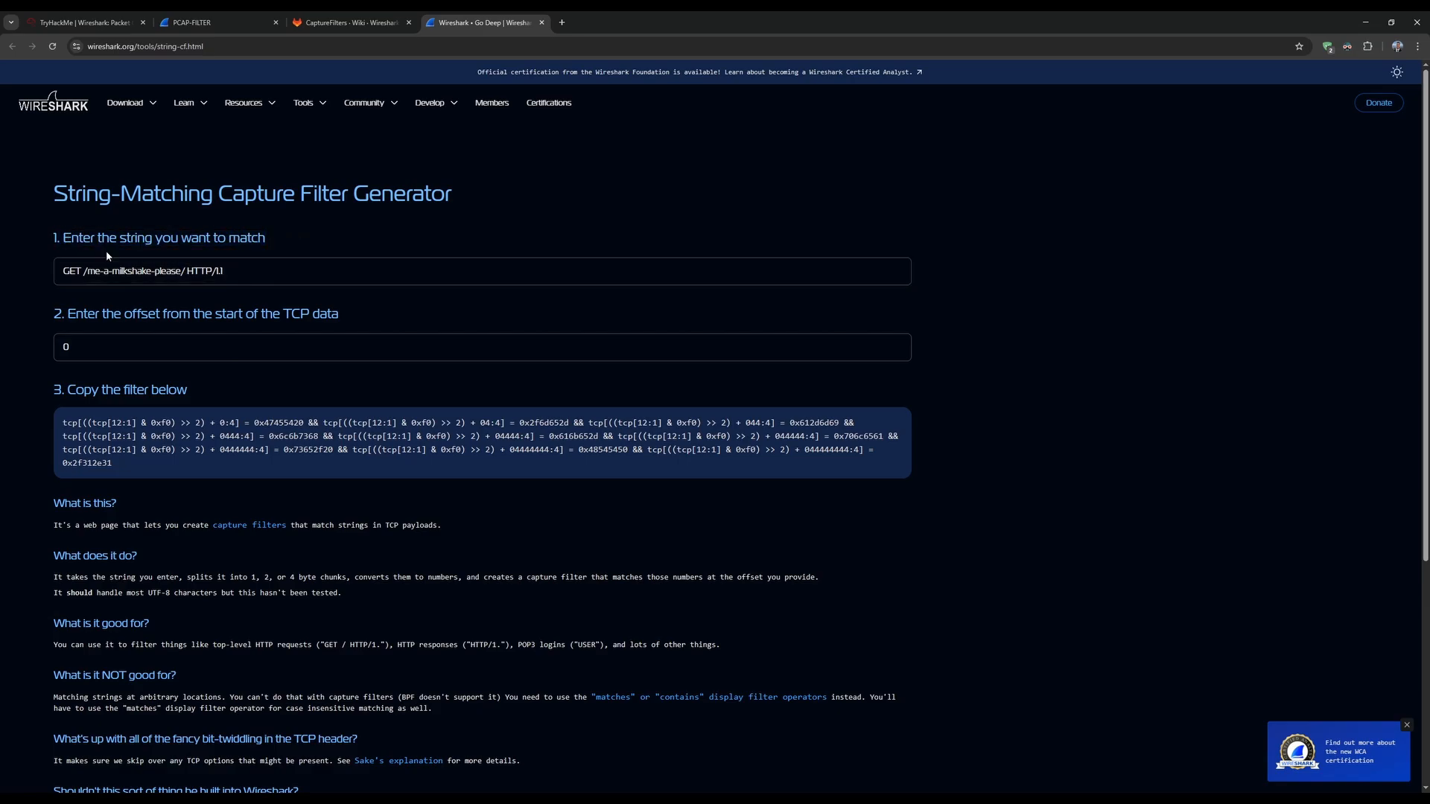
drag(273, 314, 302, 315)
click(306, 320)
scroll(332, 408, down, 3)
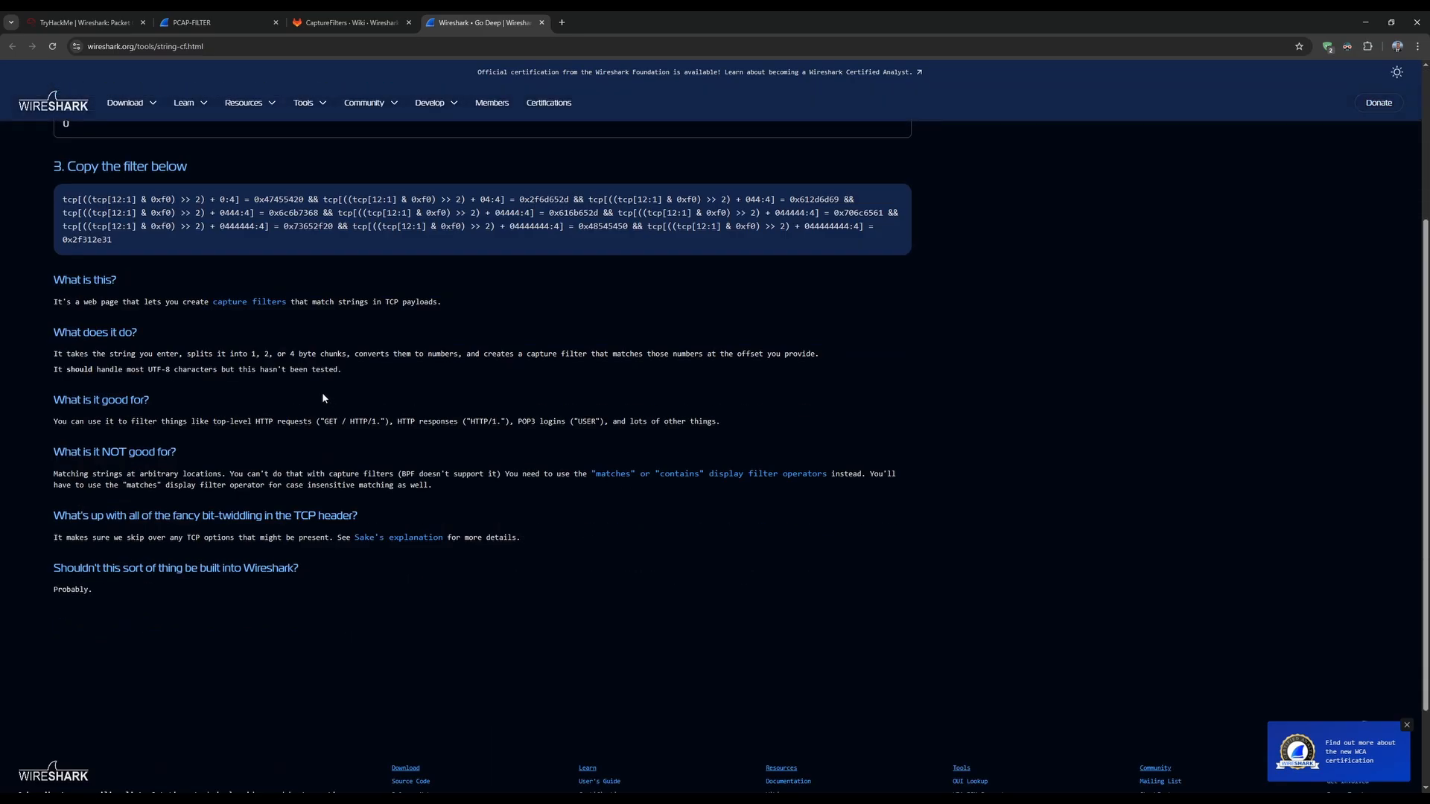
scroll(340, 389, up, 1)
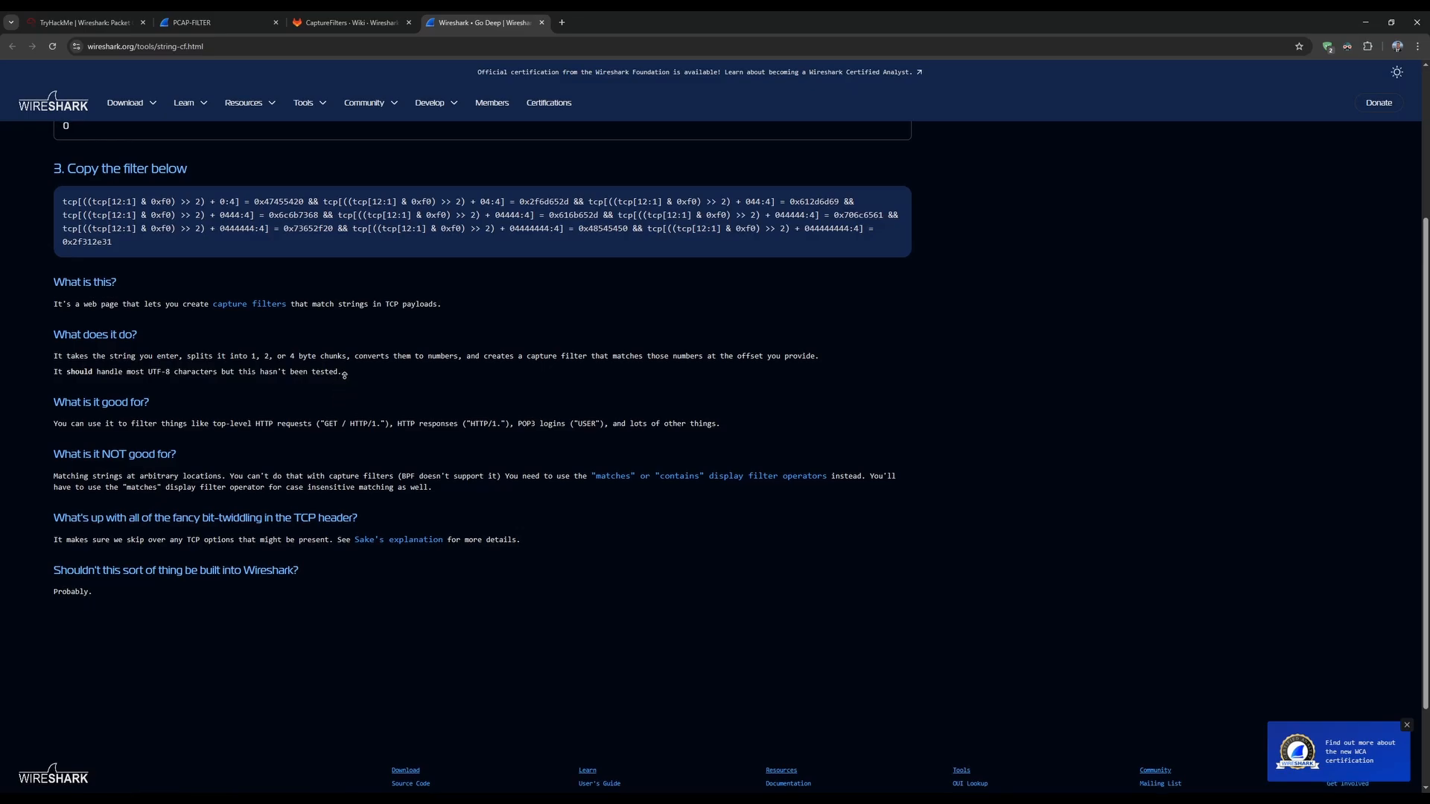
scroll(346, 374, up, 2)
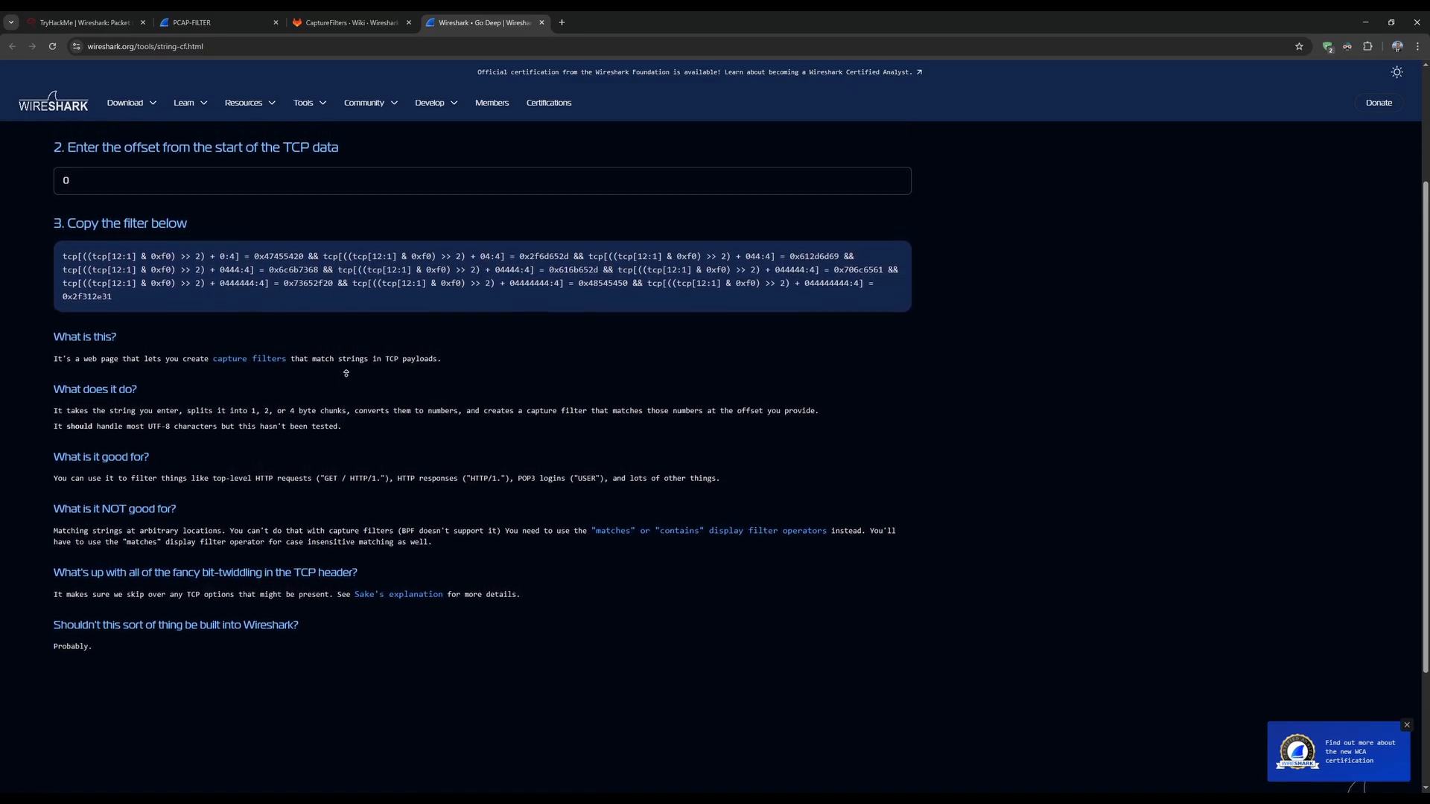
scroll(346, 373, up, 4)
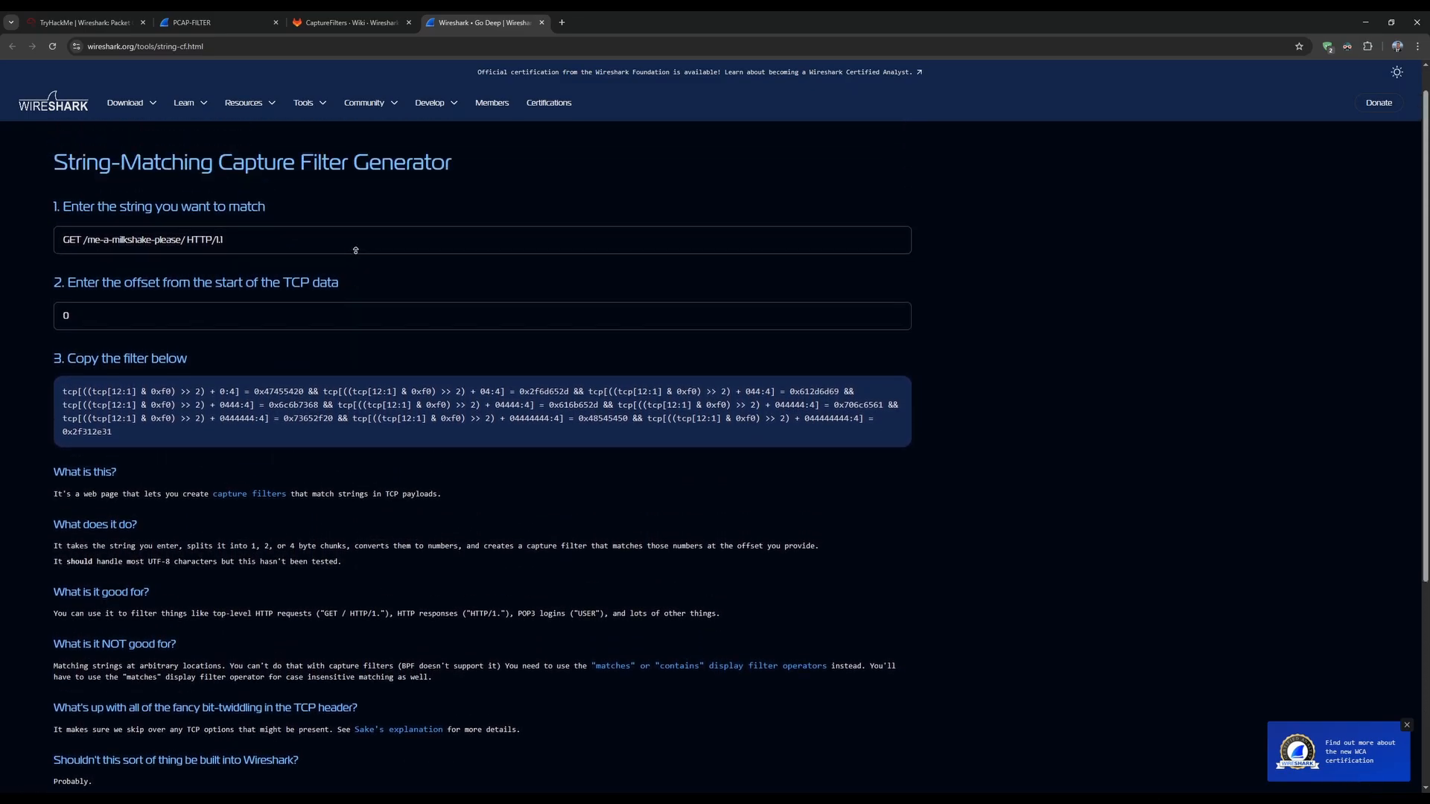
middle_click(463, 23)
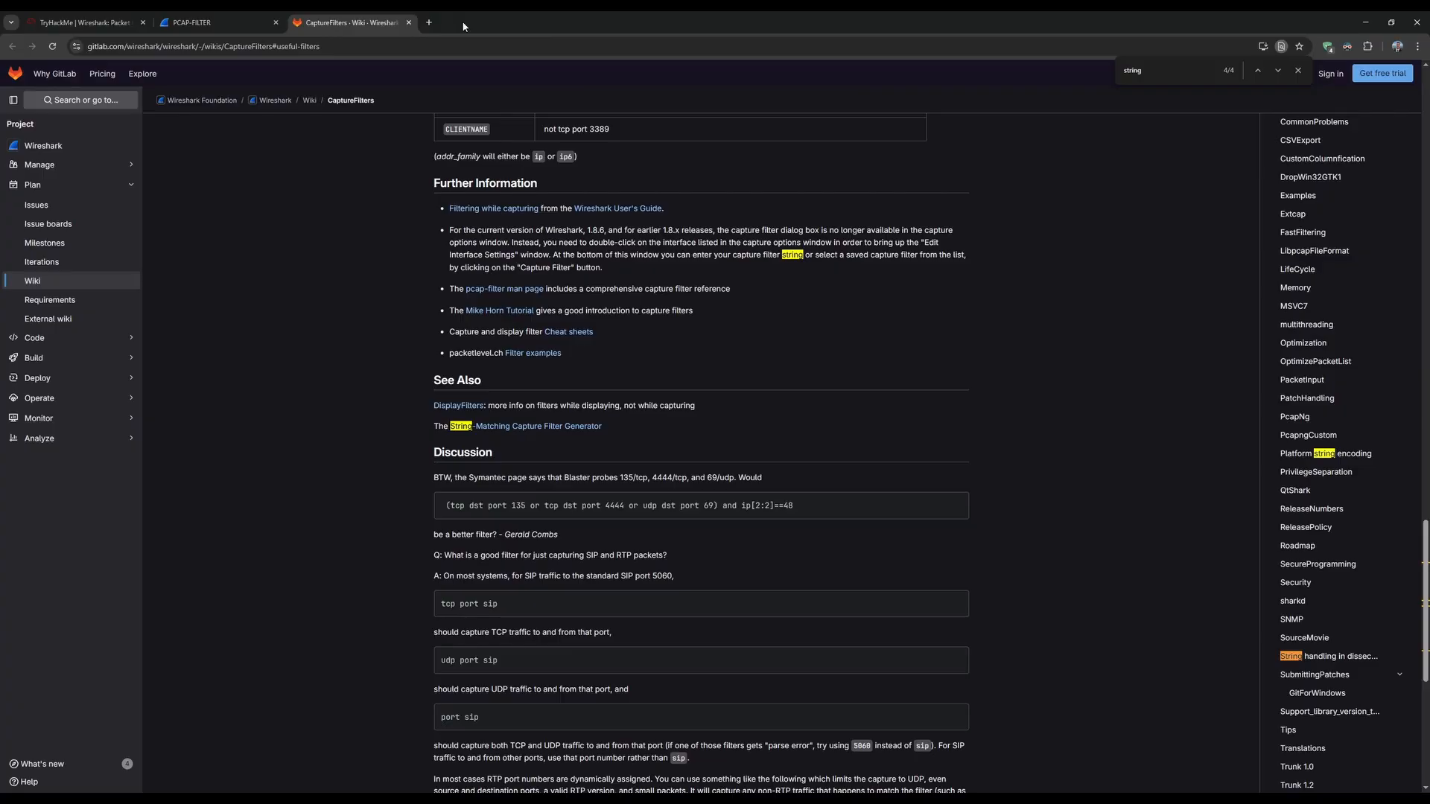
scroll(361, 348, down, 6)
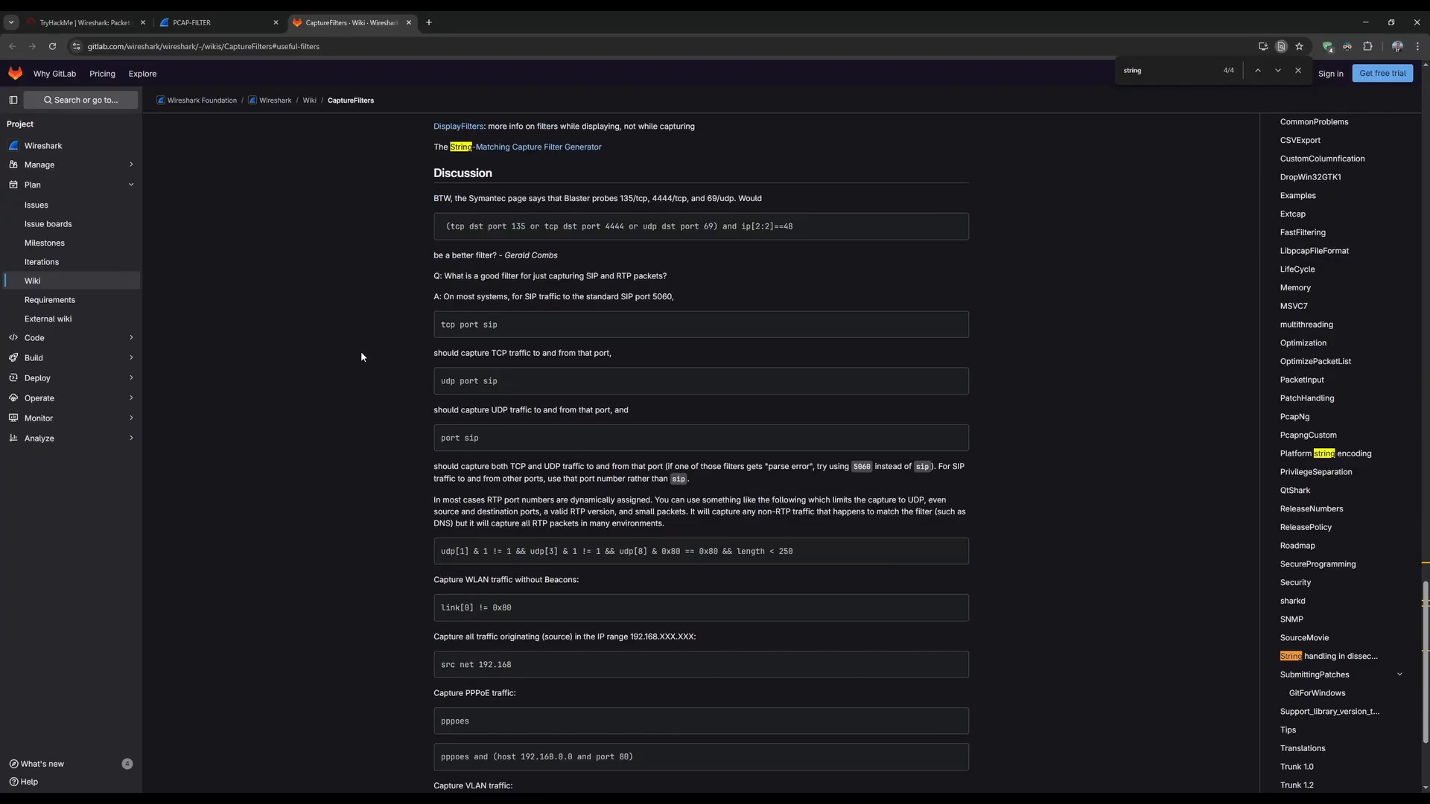
scroll(362, 387, up, 8)
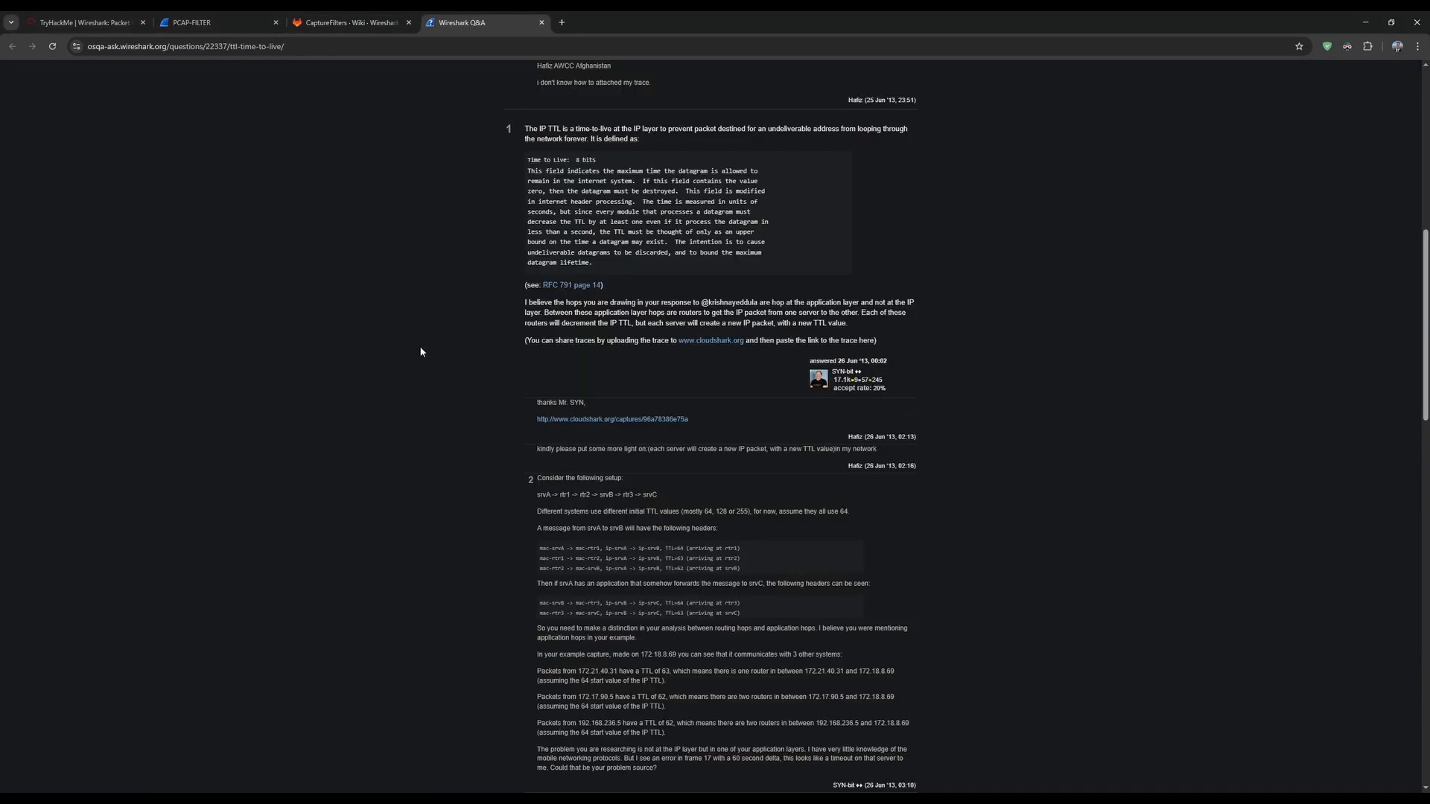
- Skim the Wireshark Q&A thread on TTL (Time To Live) and recheck the "even TTL numbers" question in the TryHackMe room
scroll(420, 351, up, 4)
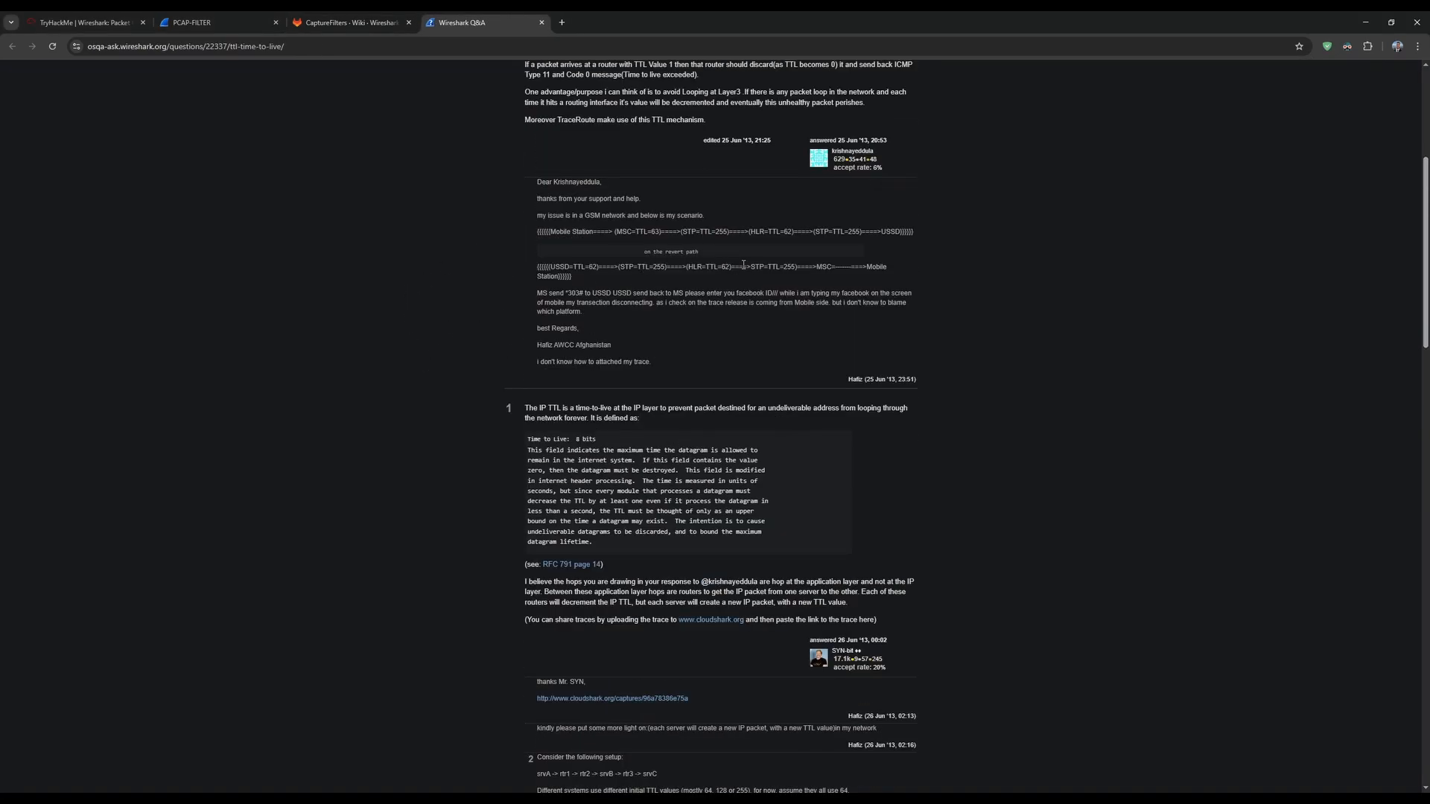
scroll(498, 254, down, 2)
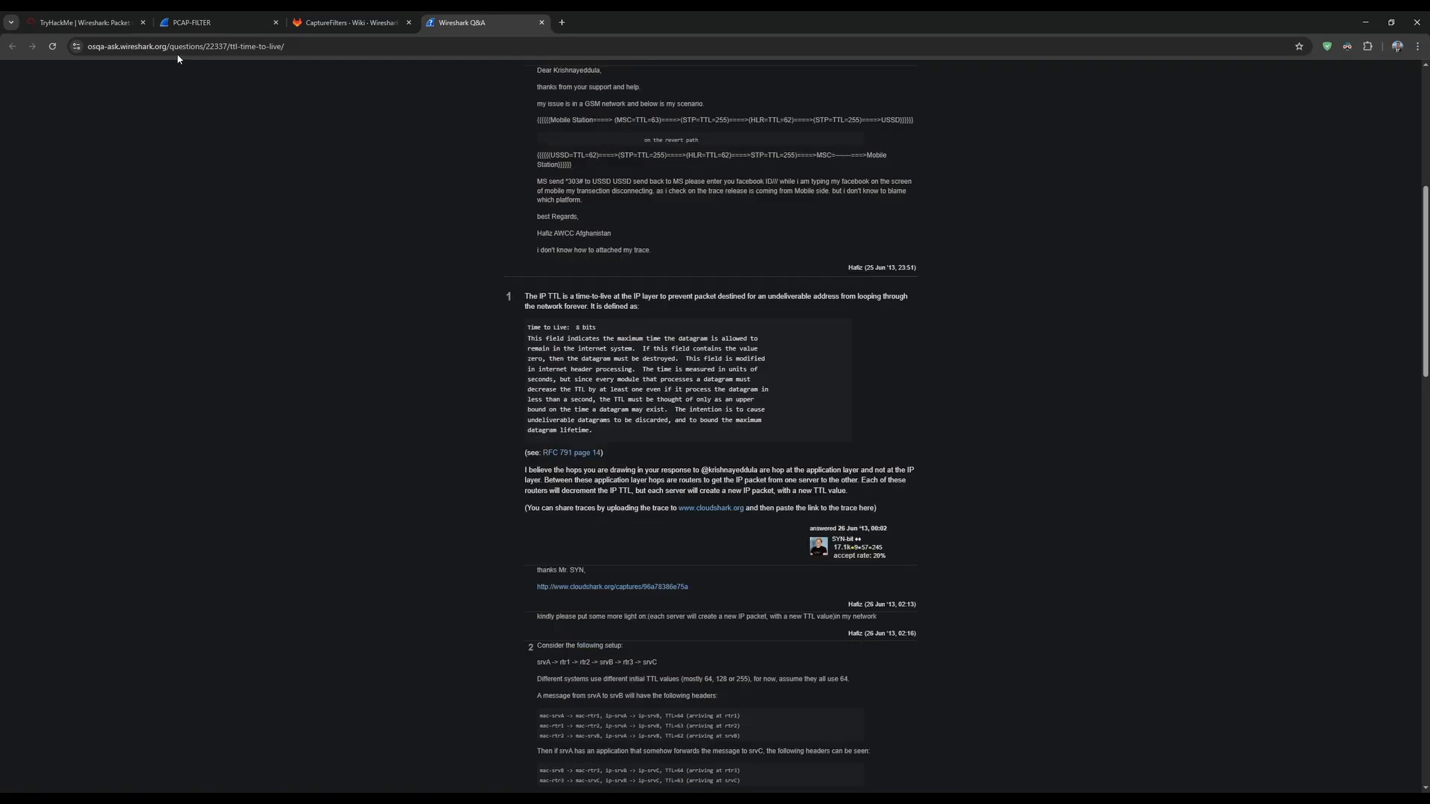
click(83, 23)
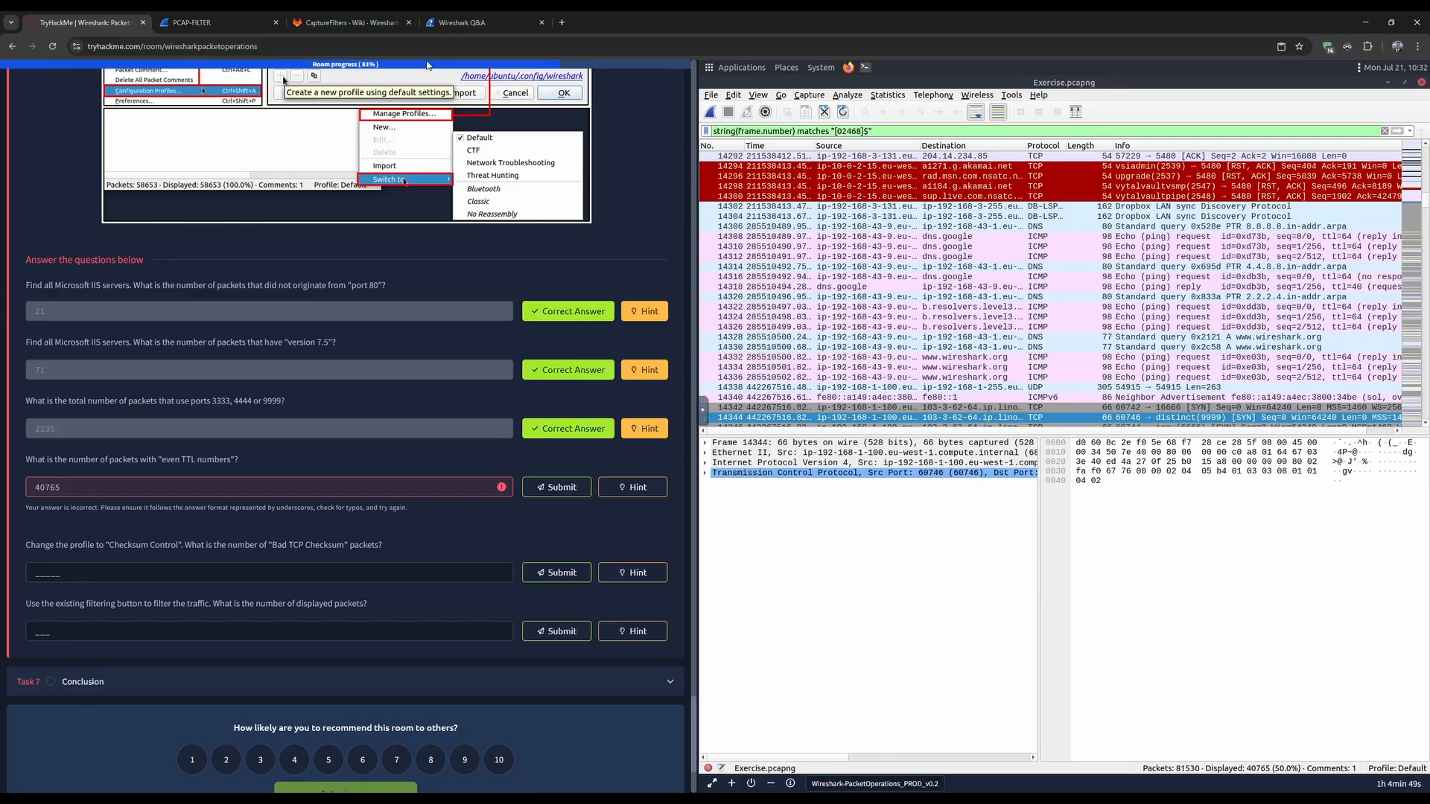
click(463, 30)
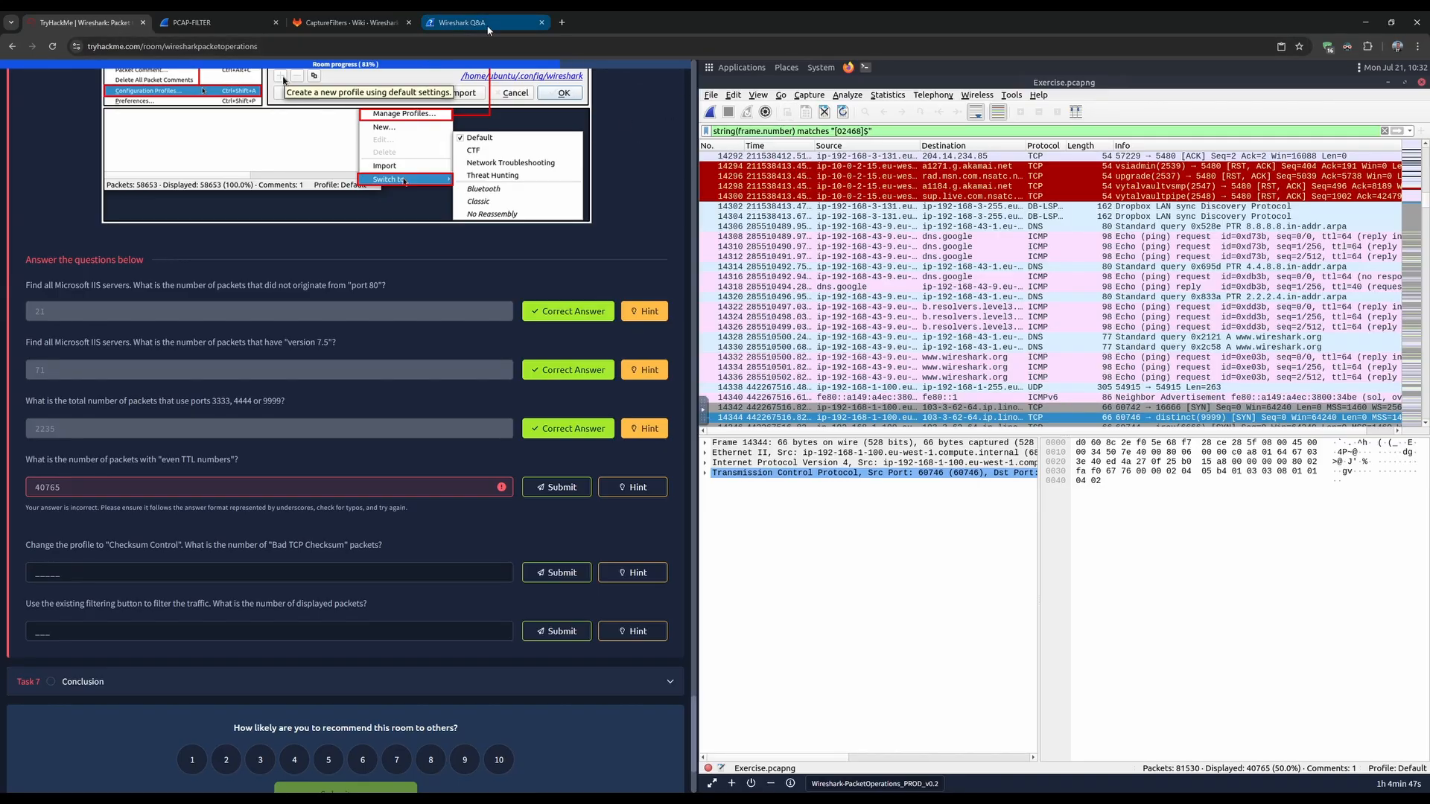
- Read the first answer in the TTL (Time To Live) thread about packet lifetime and routers discarding packets
scroll(469, 324, up, 6)
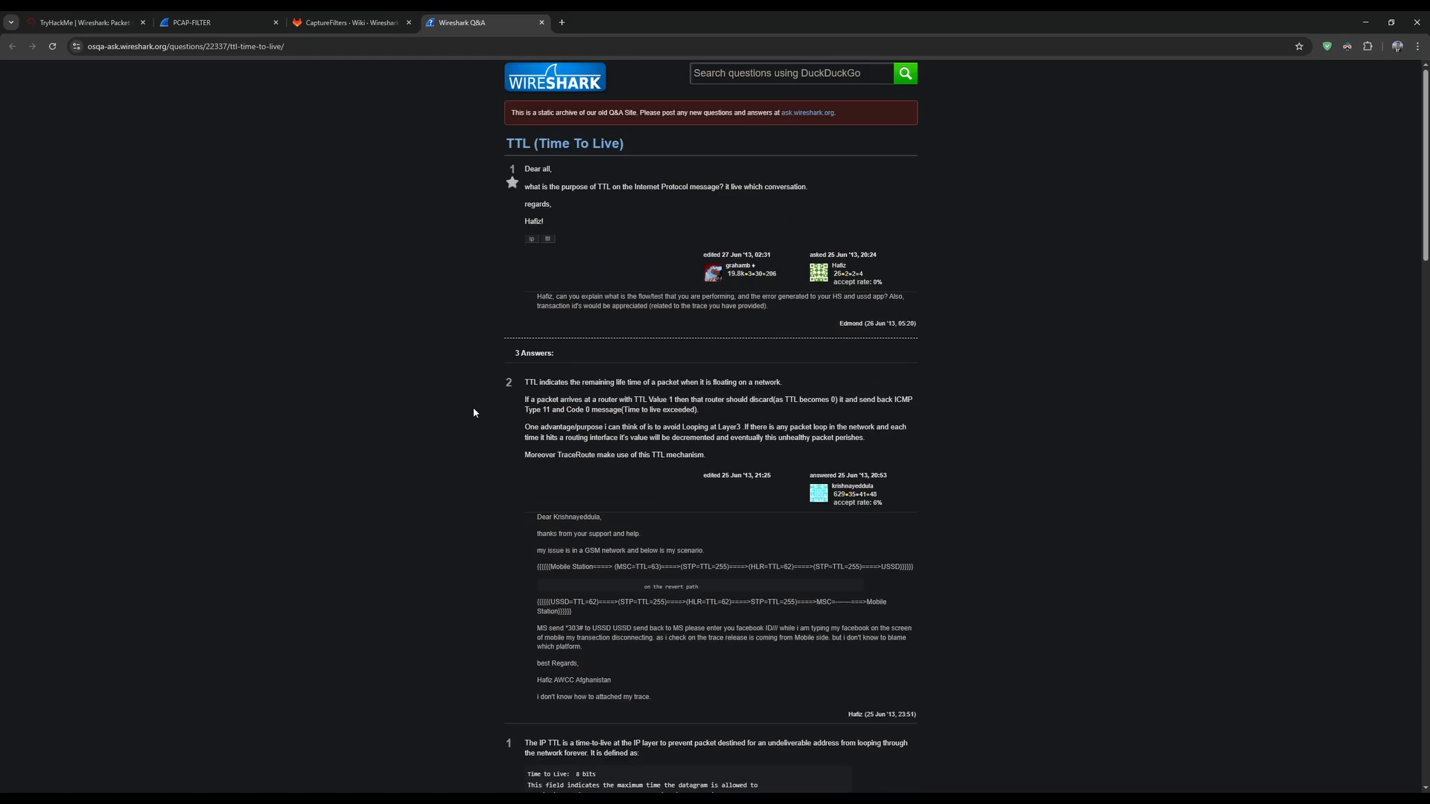
scroll(564, 253, down, 3)
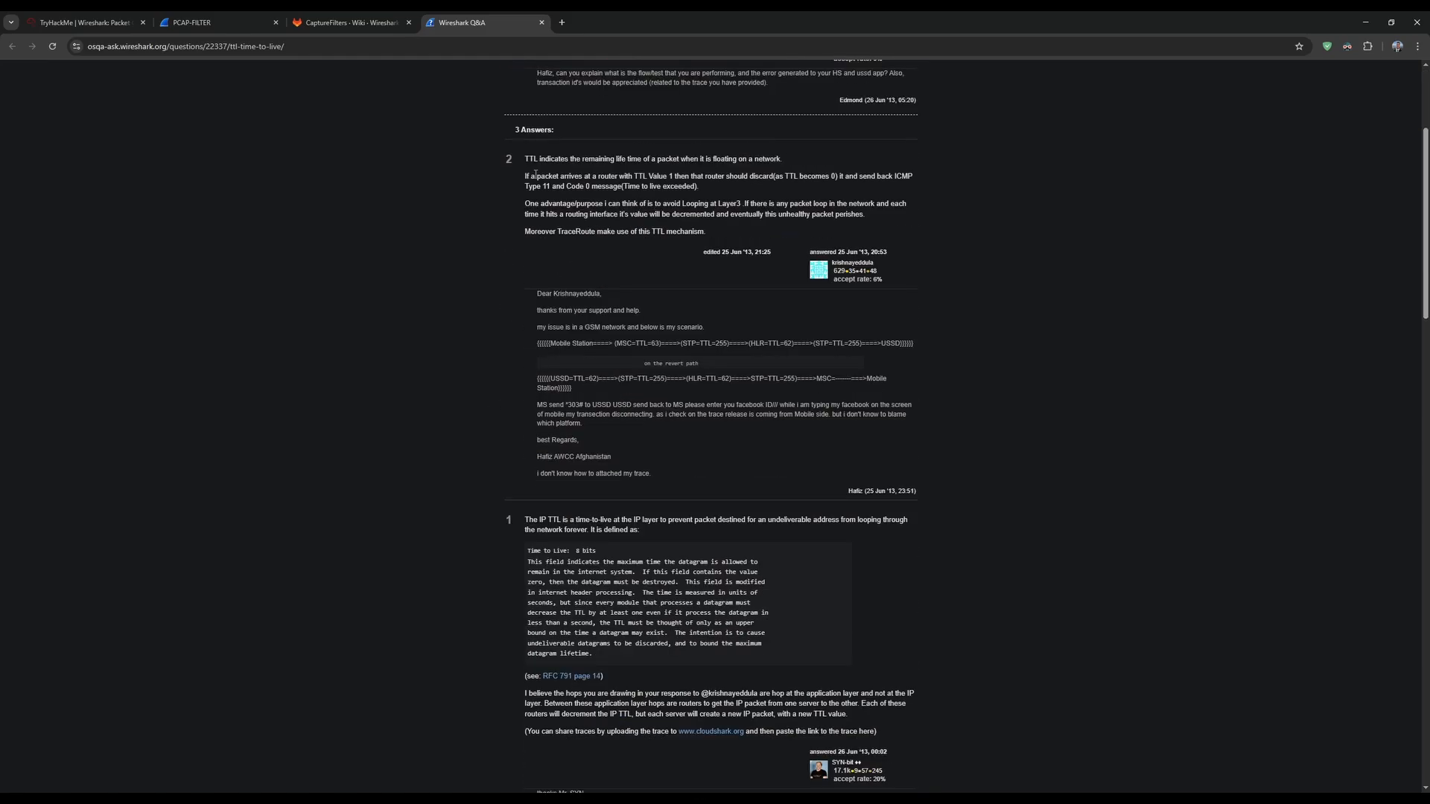
click(775, 176)
drag(535, 175, 861, 177)
click(861, 177)
drag(526, 187, 699, 187)
click(523, 202)
drag(524, 158, 864, 205)
click(447, 295)
- Read the answer defining the IP TTL field and the remaining replies in the thread
scroll(447, 296, down, 4)
drag(526, 238, 857, 249)
click(693, 242)
click(857, 248)
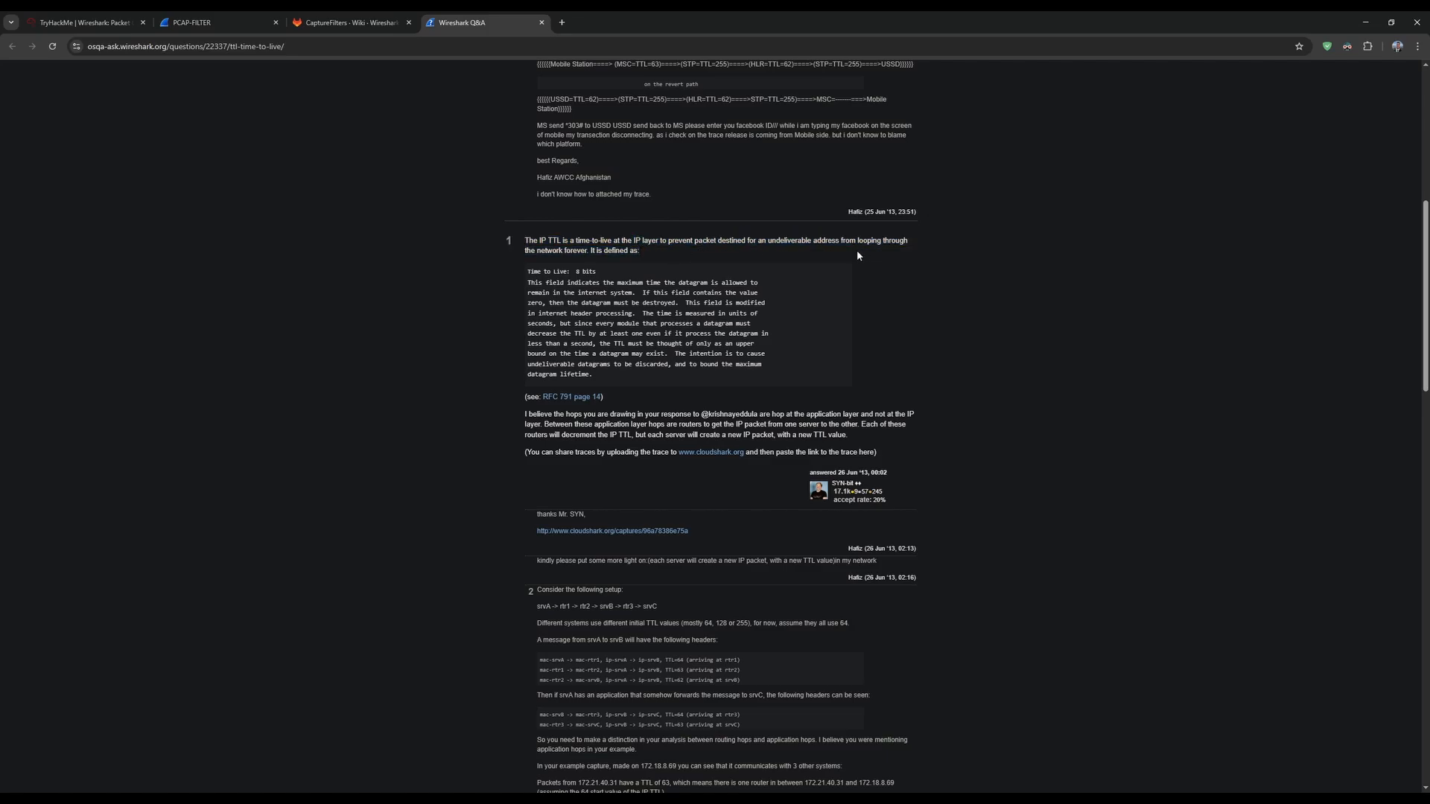
drag(914, 414, 828, 425)
click(452, 446)
scroll(453, 445, down, 3)
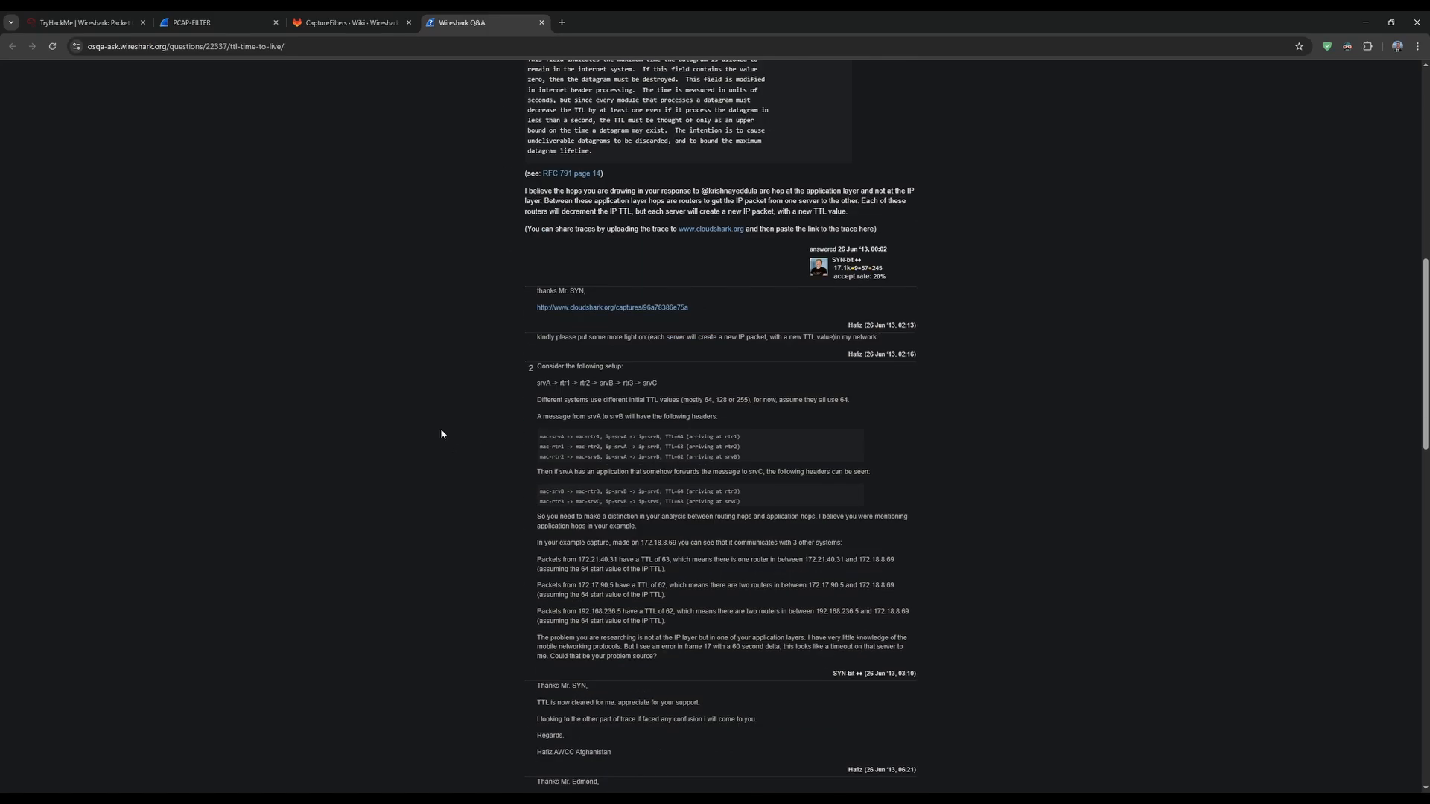
scroll(537, 404, down, 5)
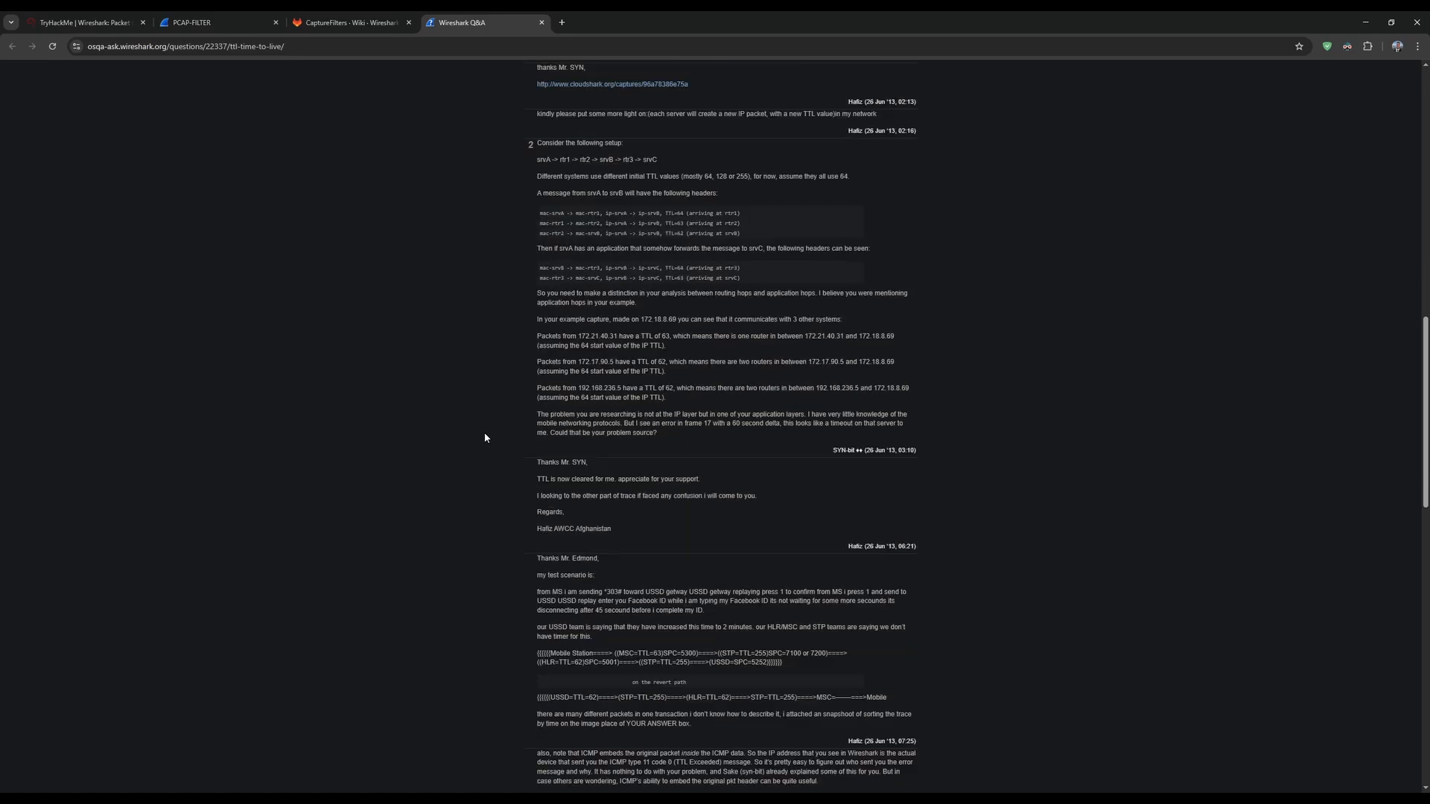
scroll(492, 443, down, 8)
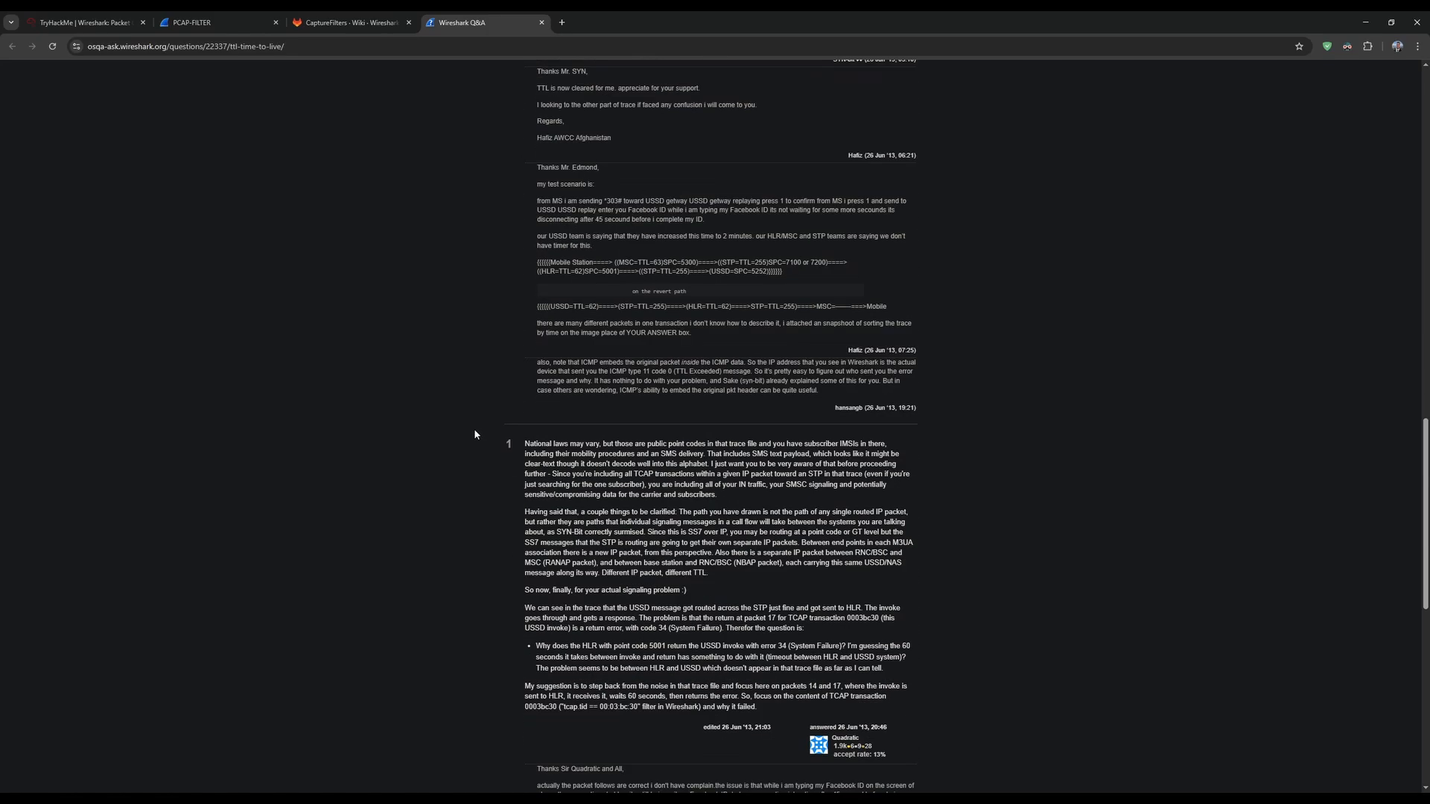
- Search the web for "how to use string with ttl in wireshark" in place of the CaptureFilters page
click(350, 22)
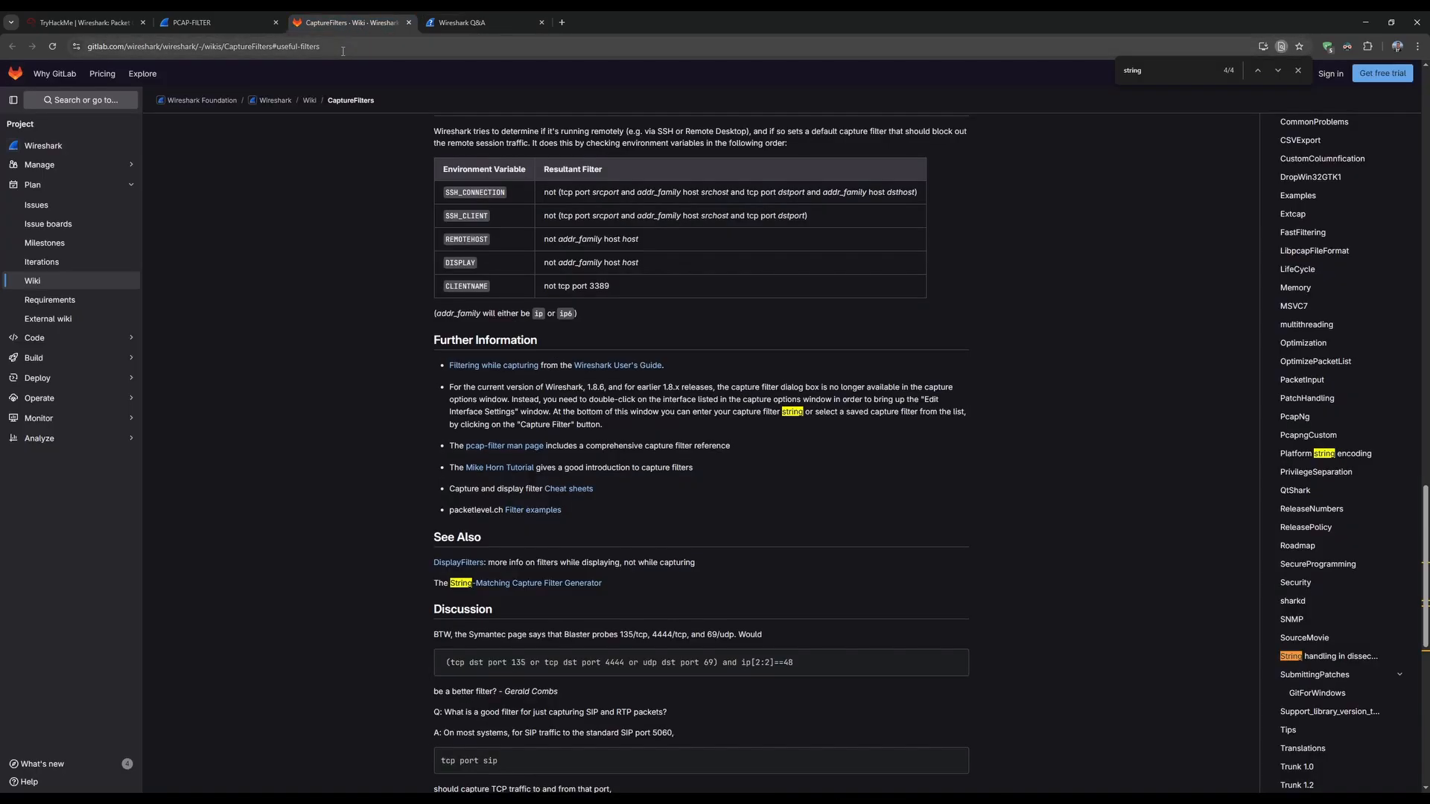
click(343, 46)
text(how to use string with ttl in wires)
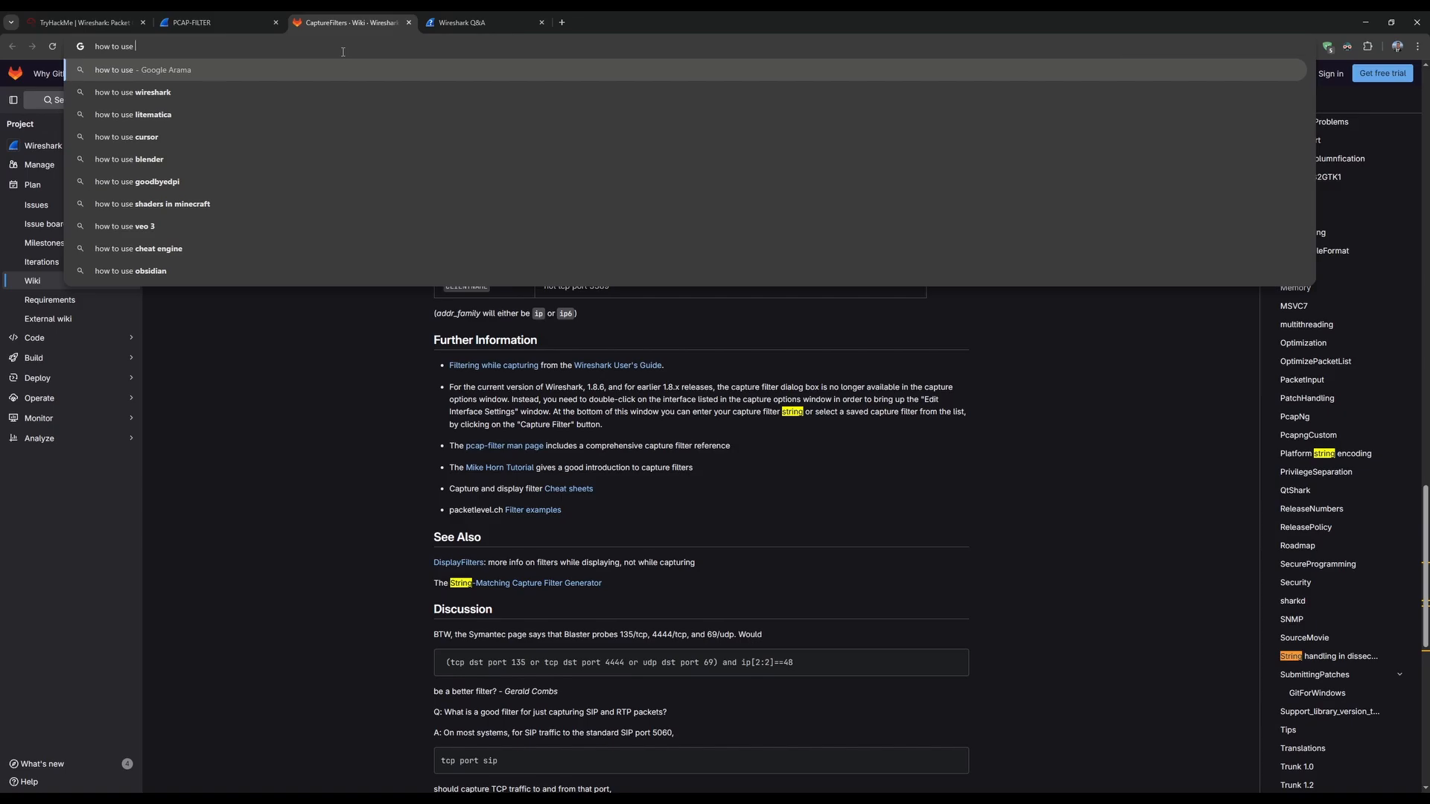
text(string)
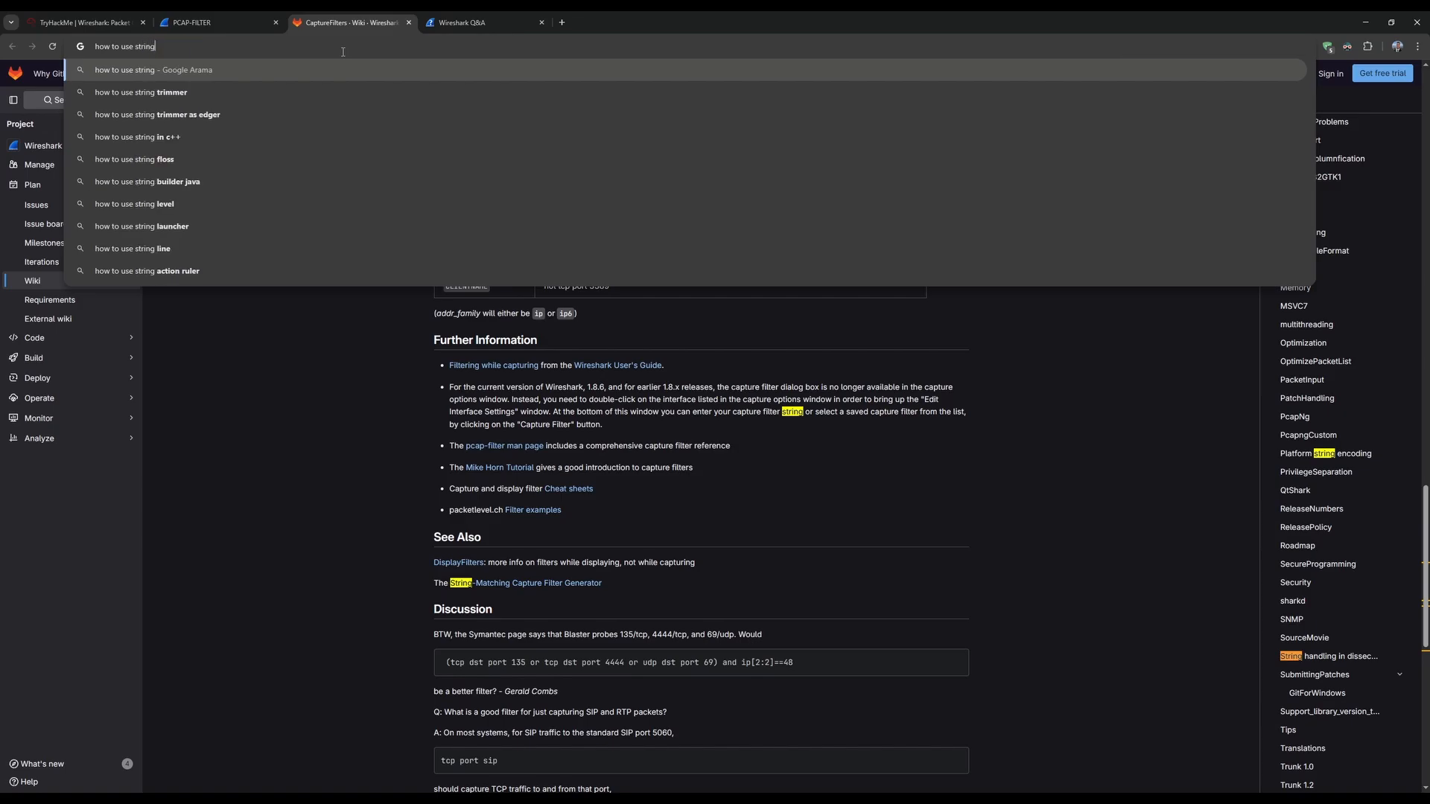
text( with t)
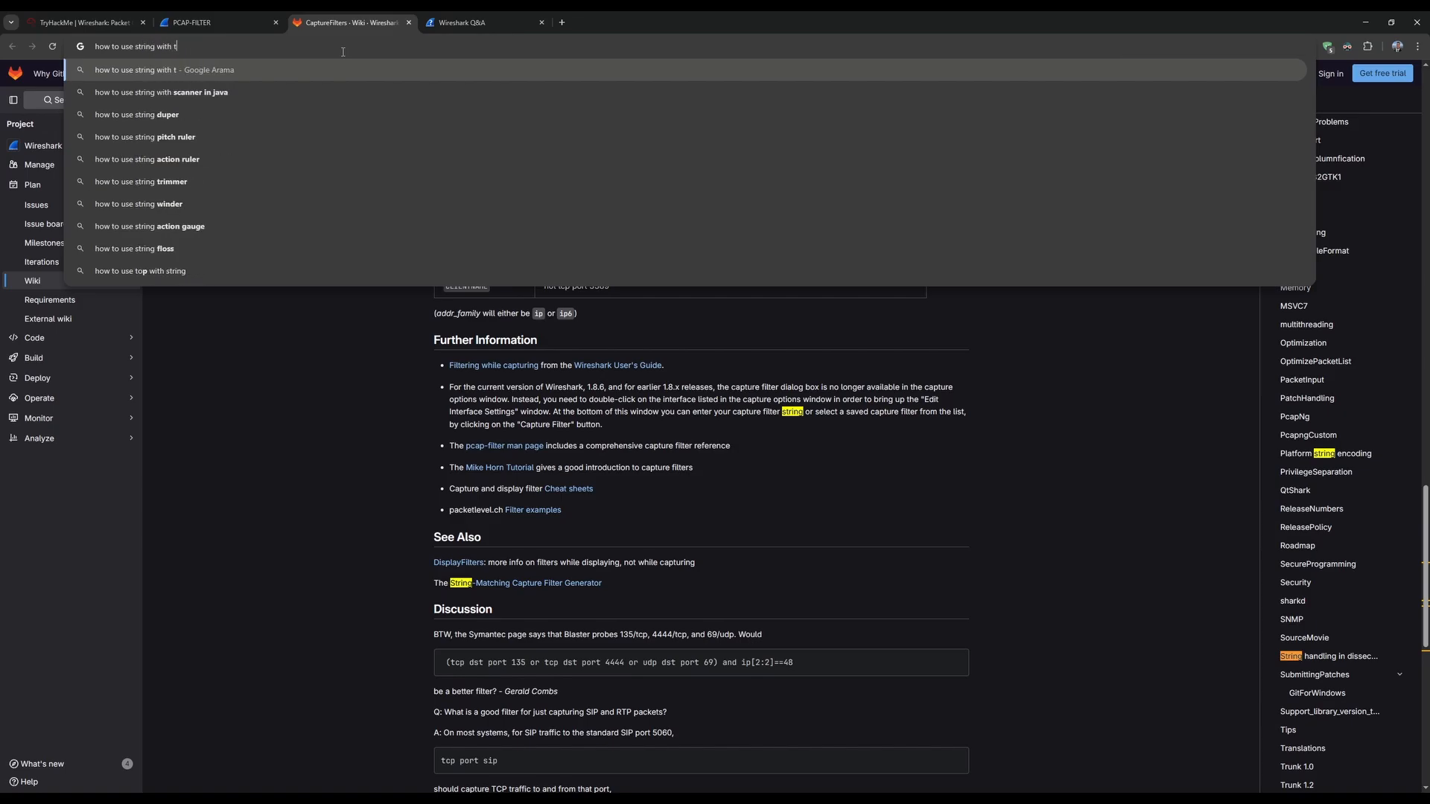
text(tl in wireshark)
key(Return)
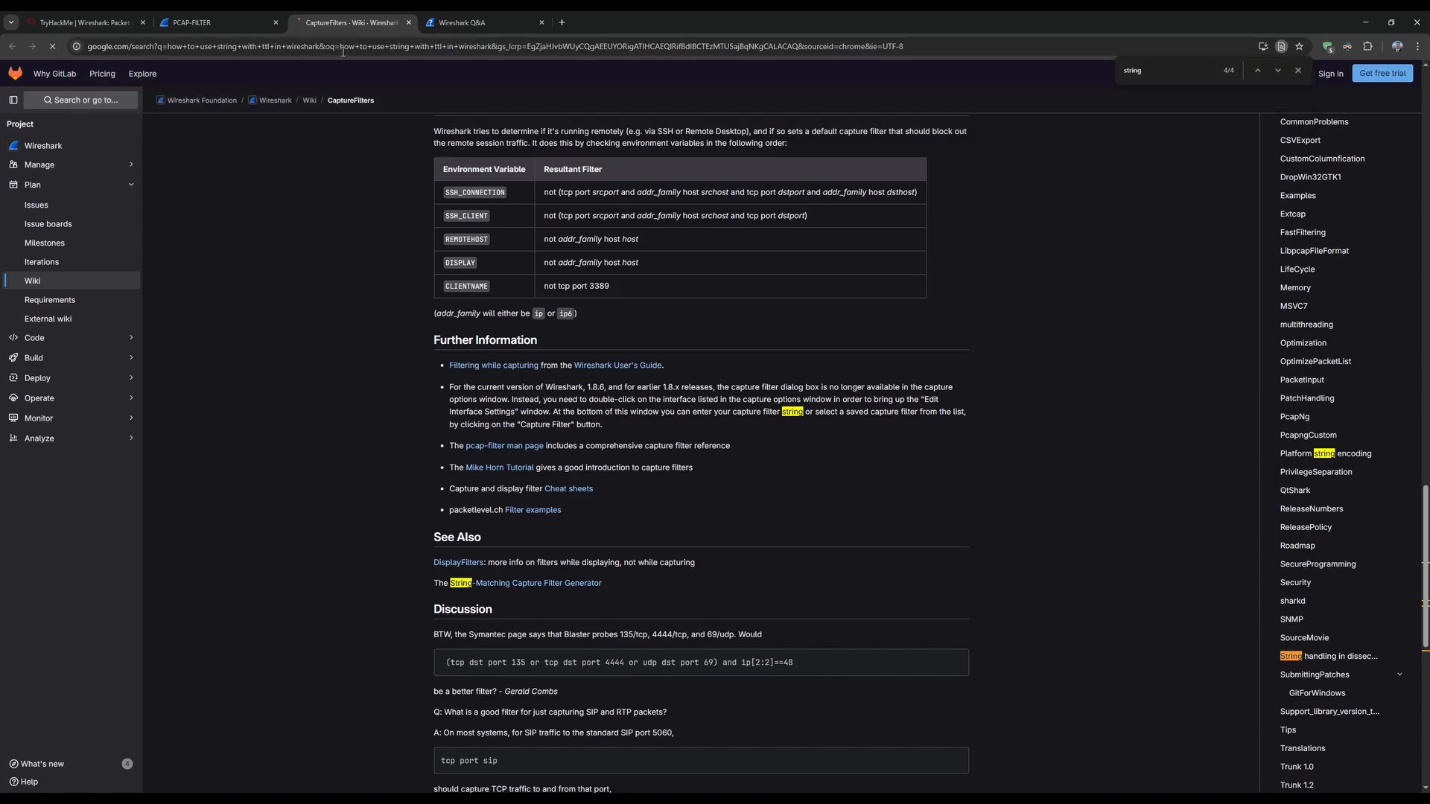
- Open the Wireshark User's Guide from the search results in a separate tab and search it for string
scroll(167, 301, down, 3)
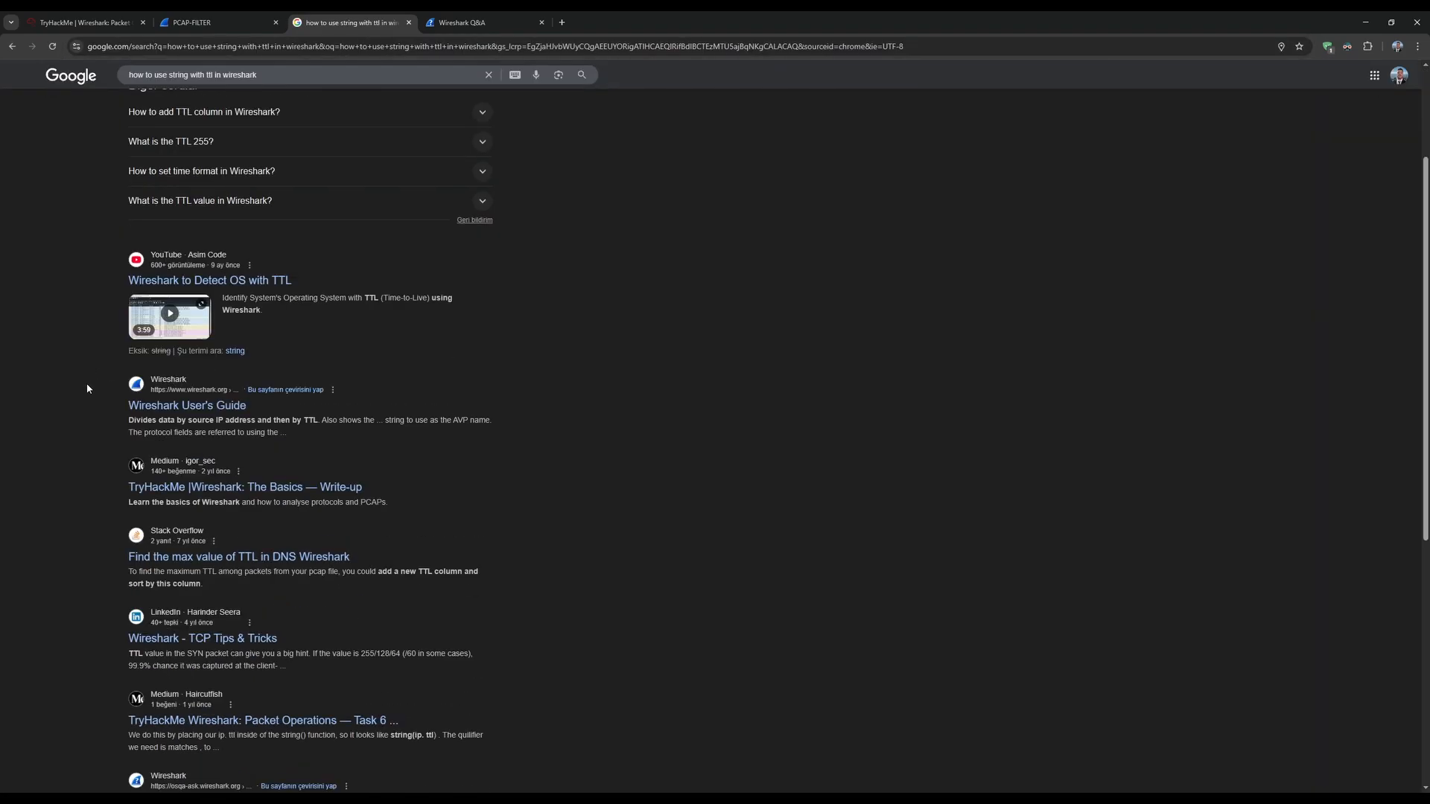
middle_click(179, 405)
click(477, 22)
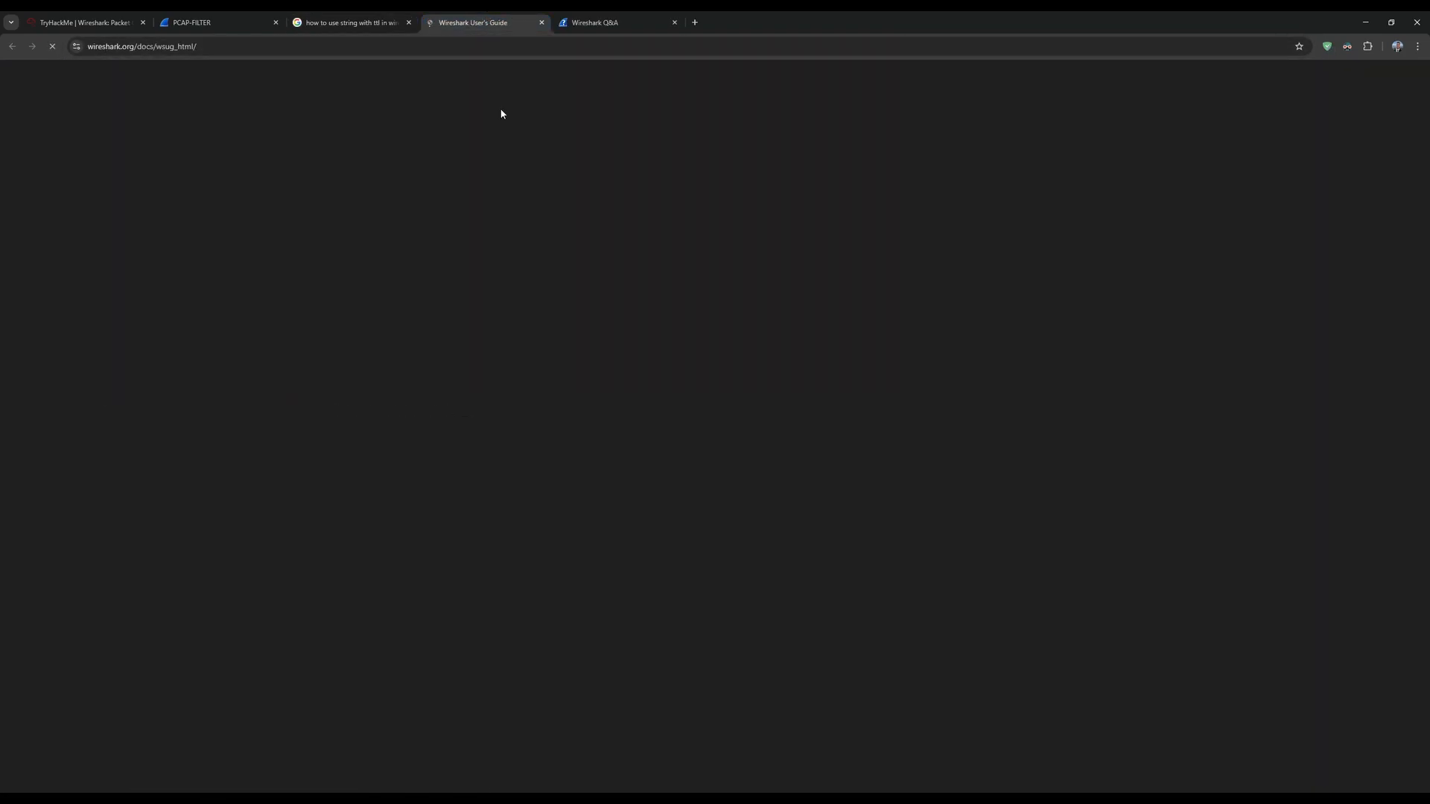
scroll(362, 305, down, 3)
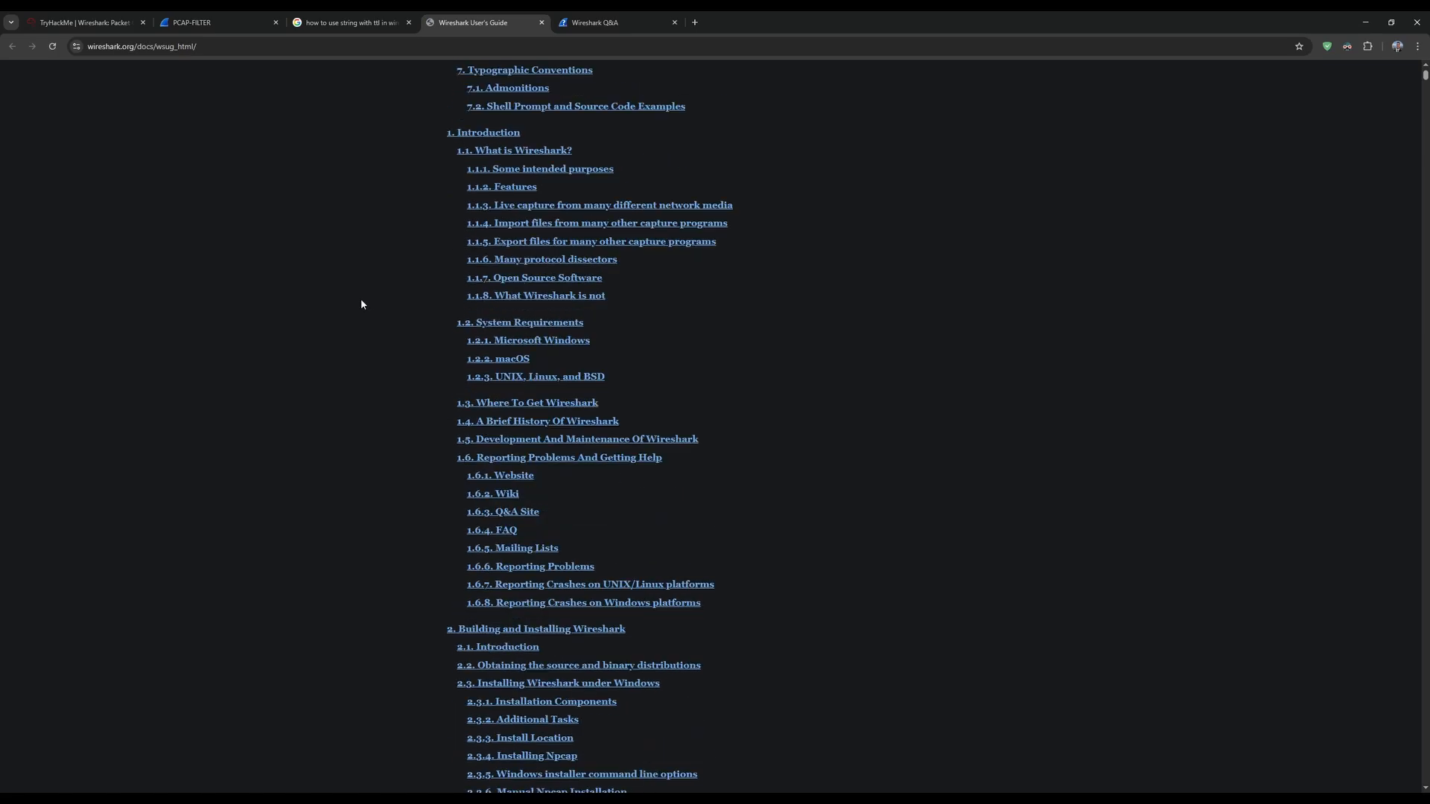
scroll(362, 303, down, 3)
key(ctrl+f)
text(string)
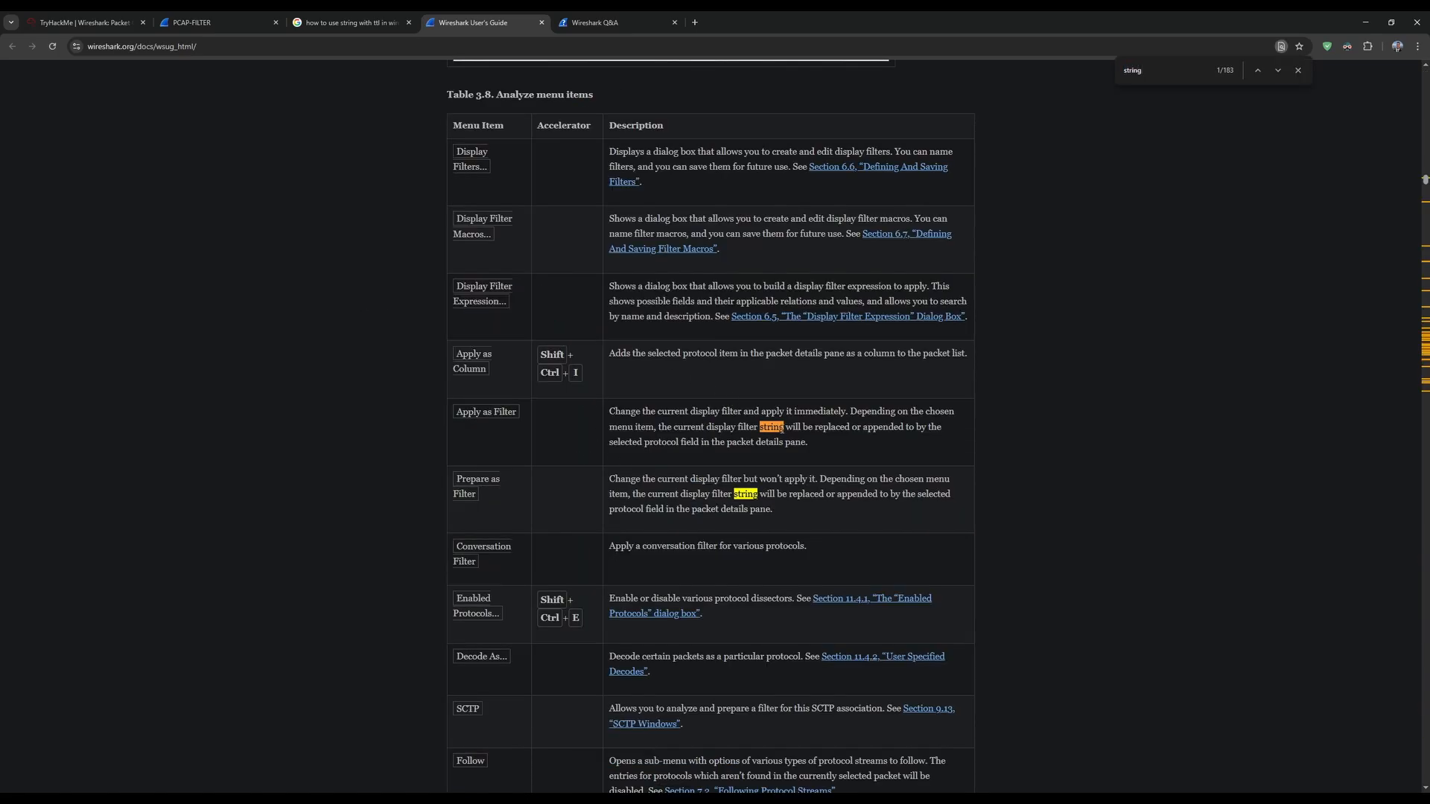
- Go through the first several occurrences of string in the Wireshark User's Guide, checking the passages on display and read filters
click(1278, 70)
click(1278, 70)
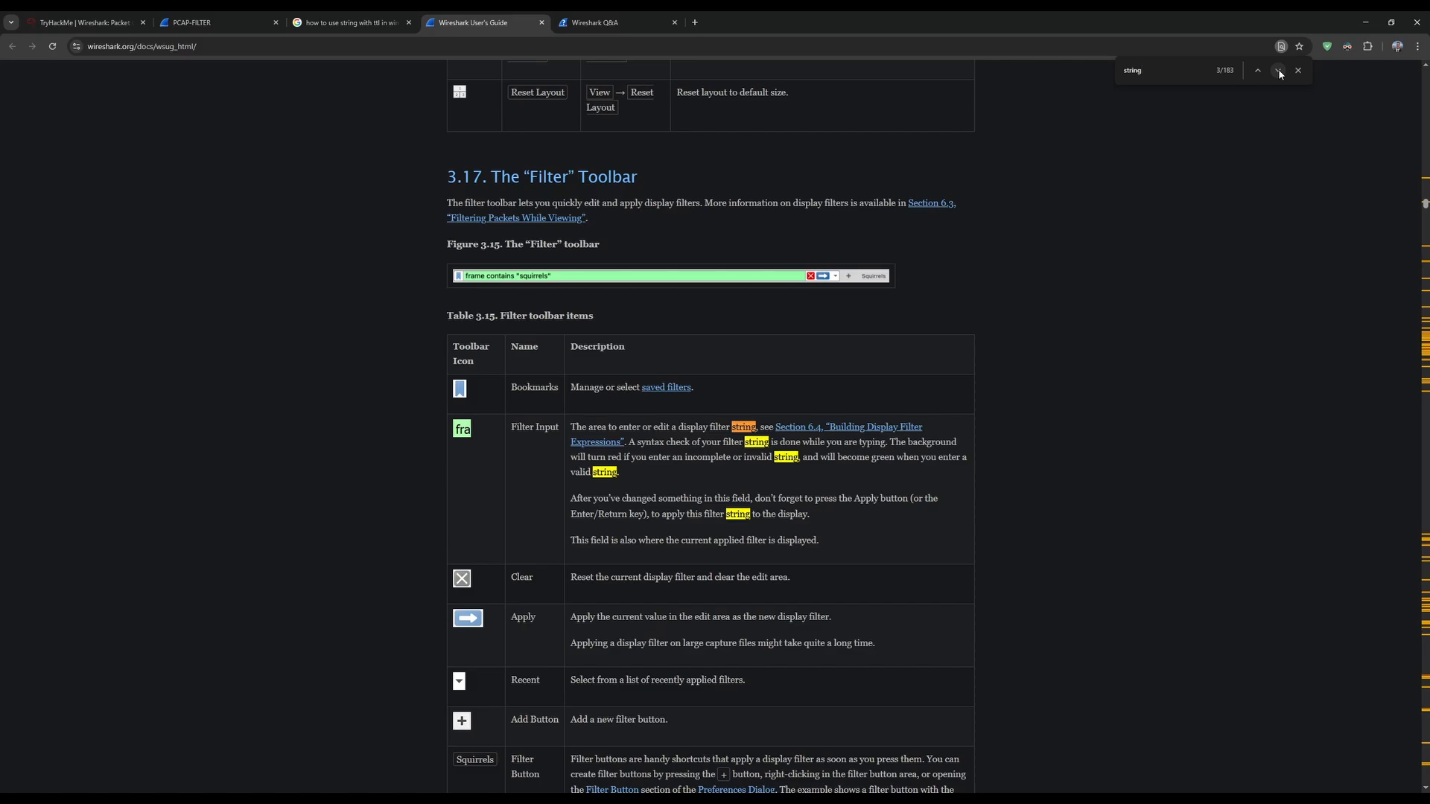
click(1278, 70)
click(1277, 70)
click(1277, 70)
click(1278, 70)
click(1277, 70)
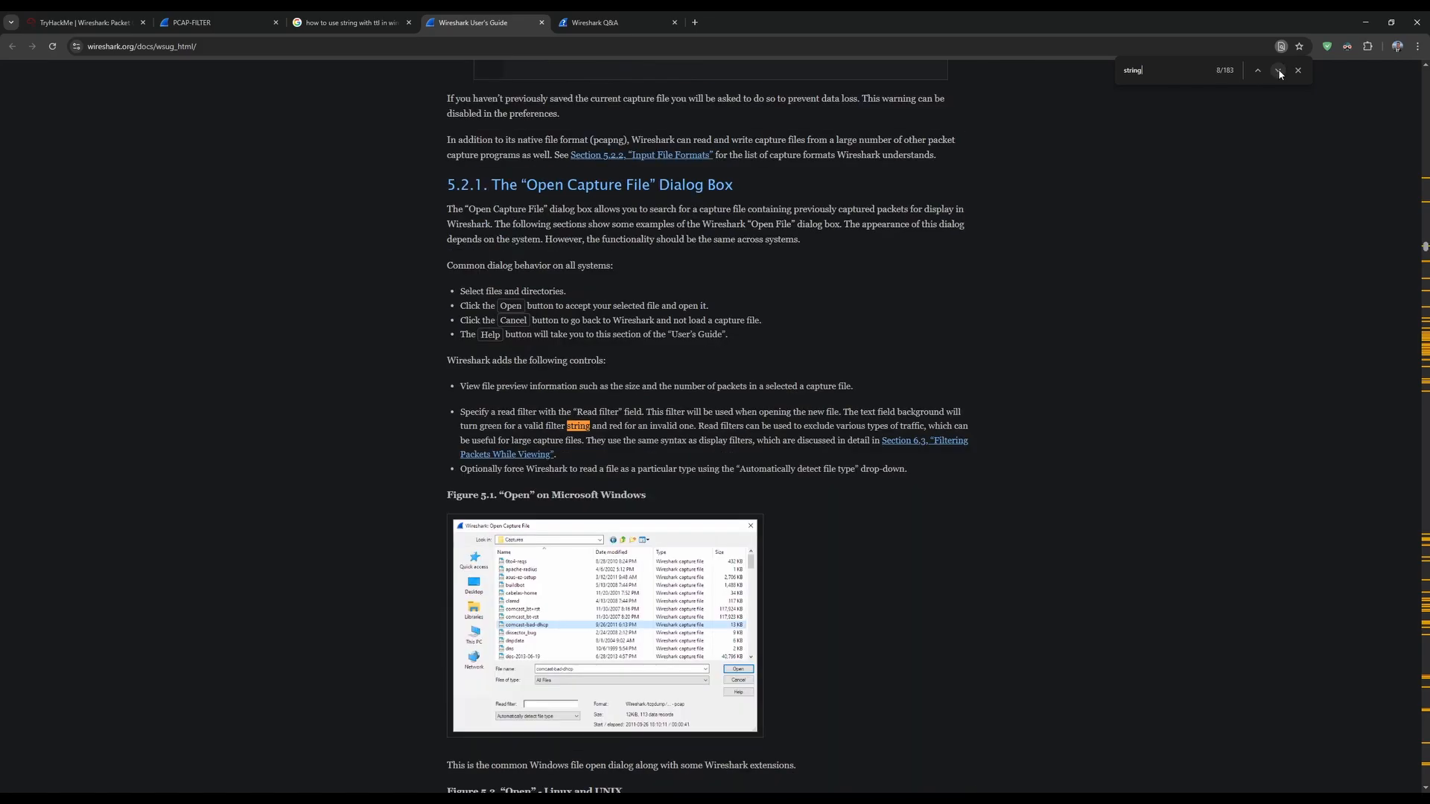
- Search the User's Guide for ttl instead, go through all its matches, and close the guide
double_click(1191, 75)
text(ttl)
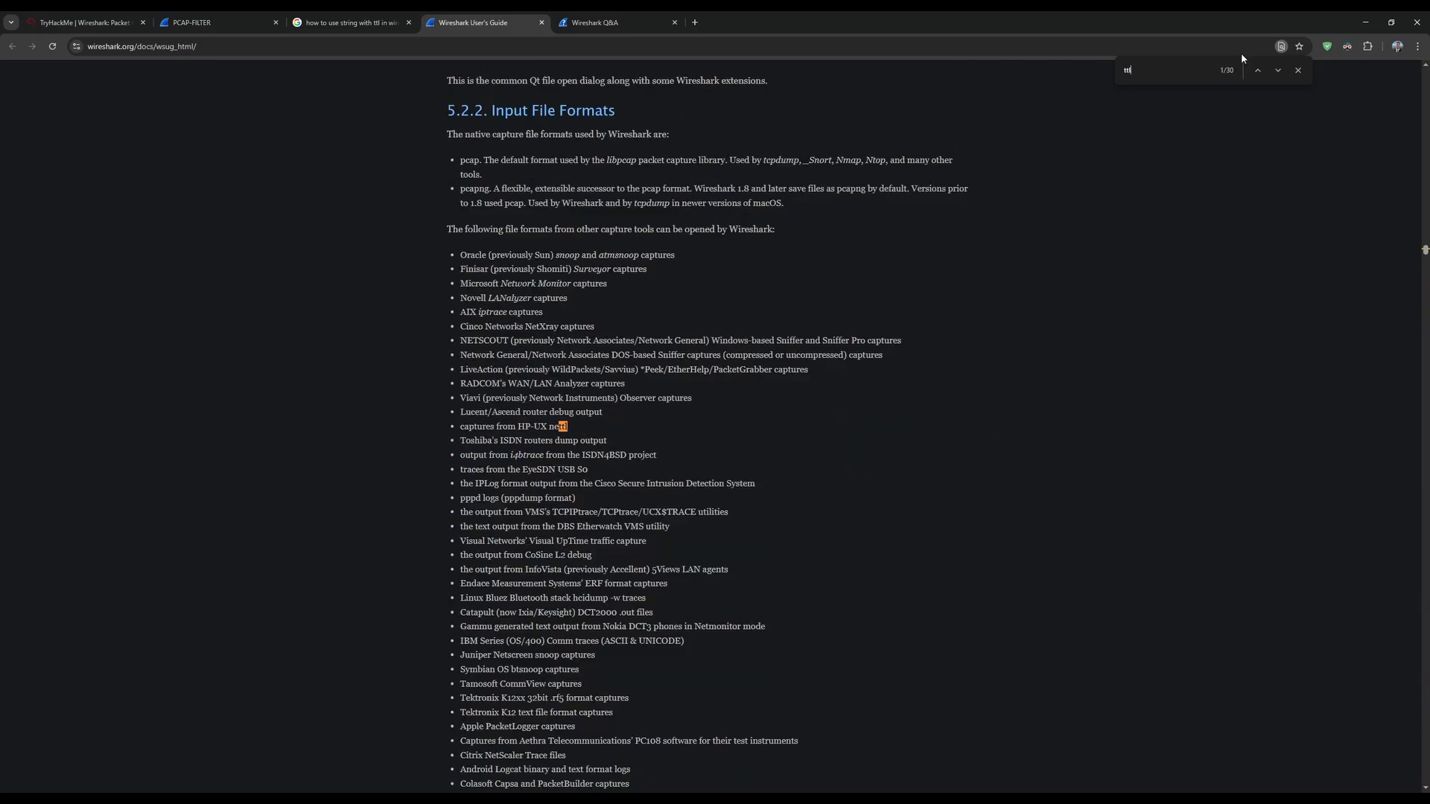
click(1278, 70)
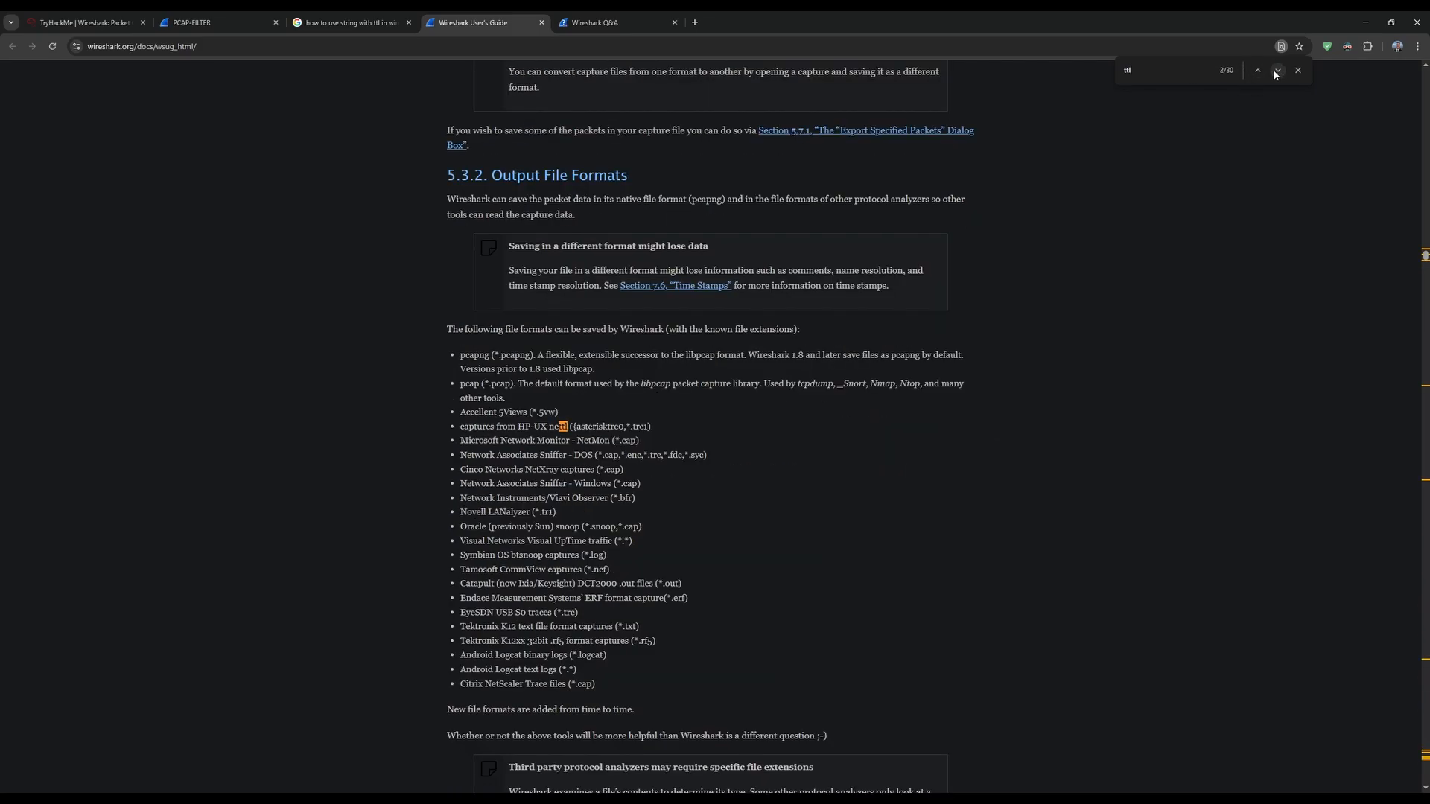
click(1278, 70)
click(1278, 70)
click(1276, 71)
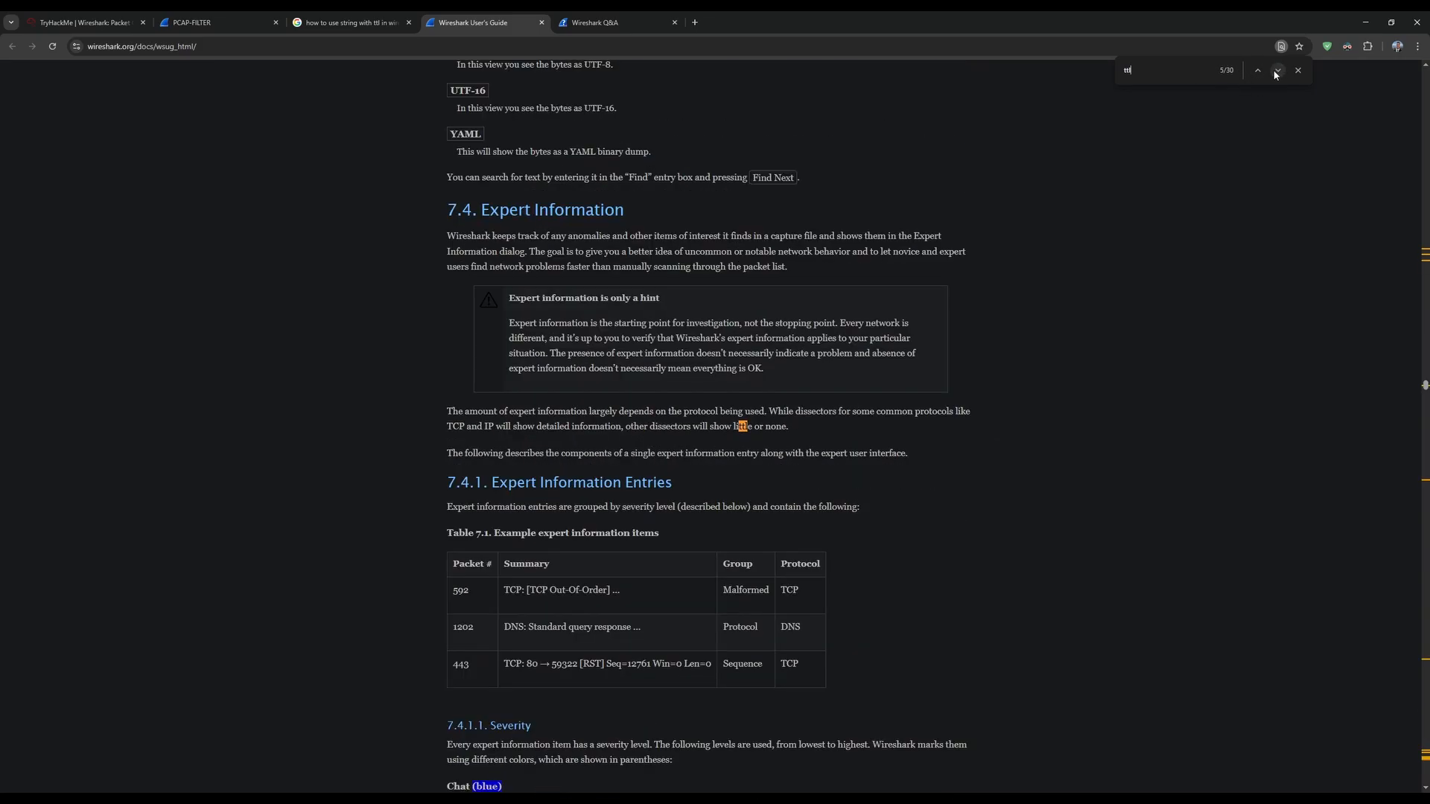
click(1277, 72)
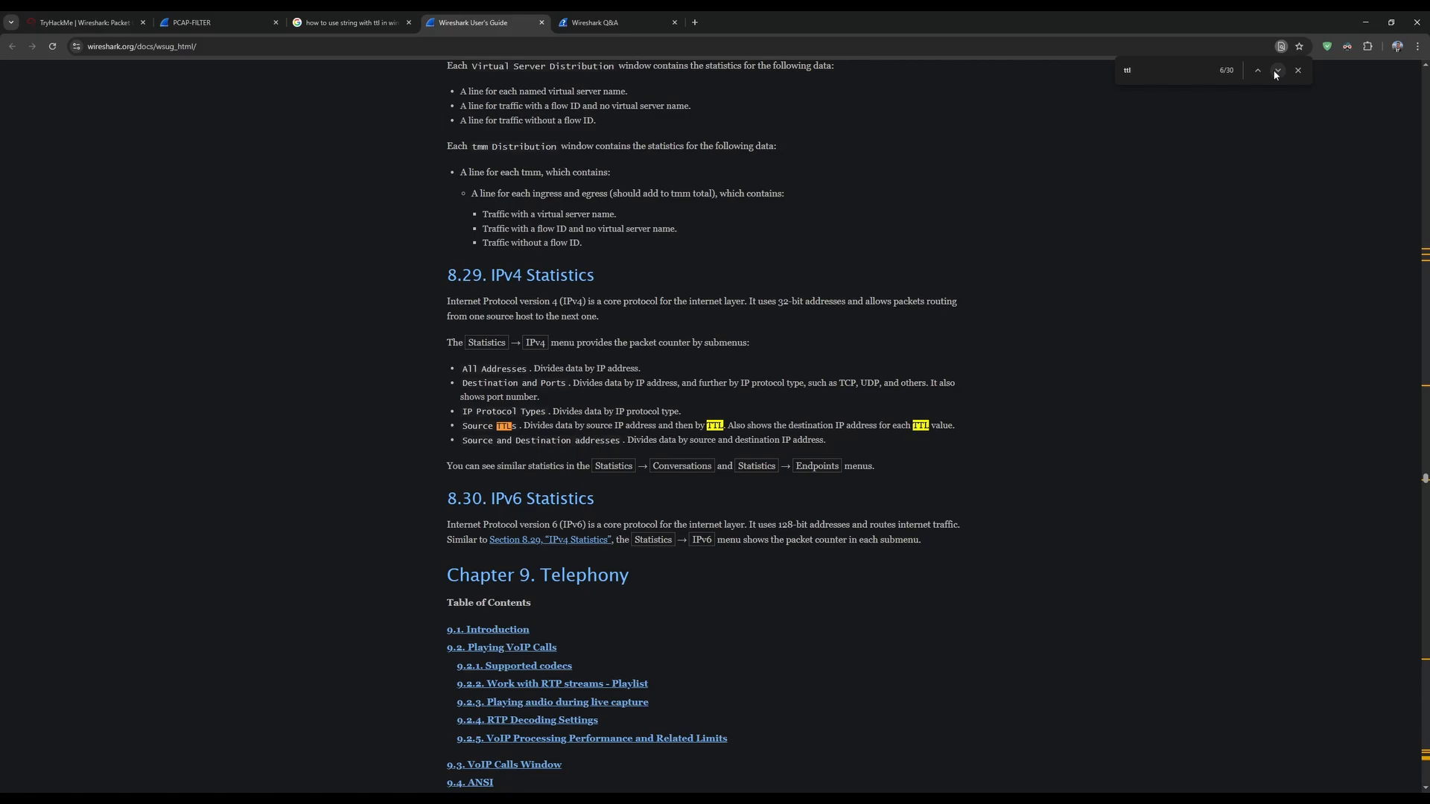
click(1277, 71)
click(1276, 71)
click(1276, 71)
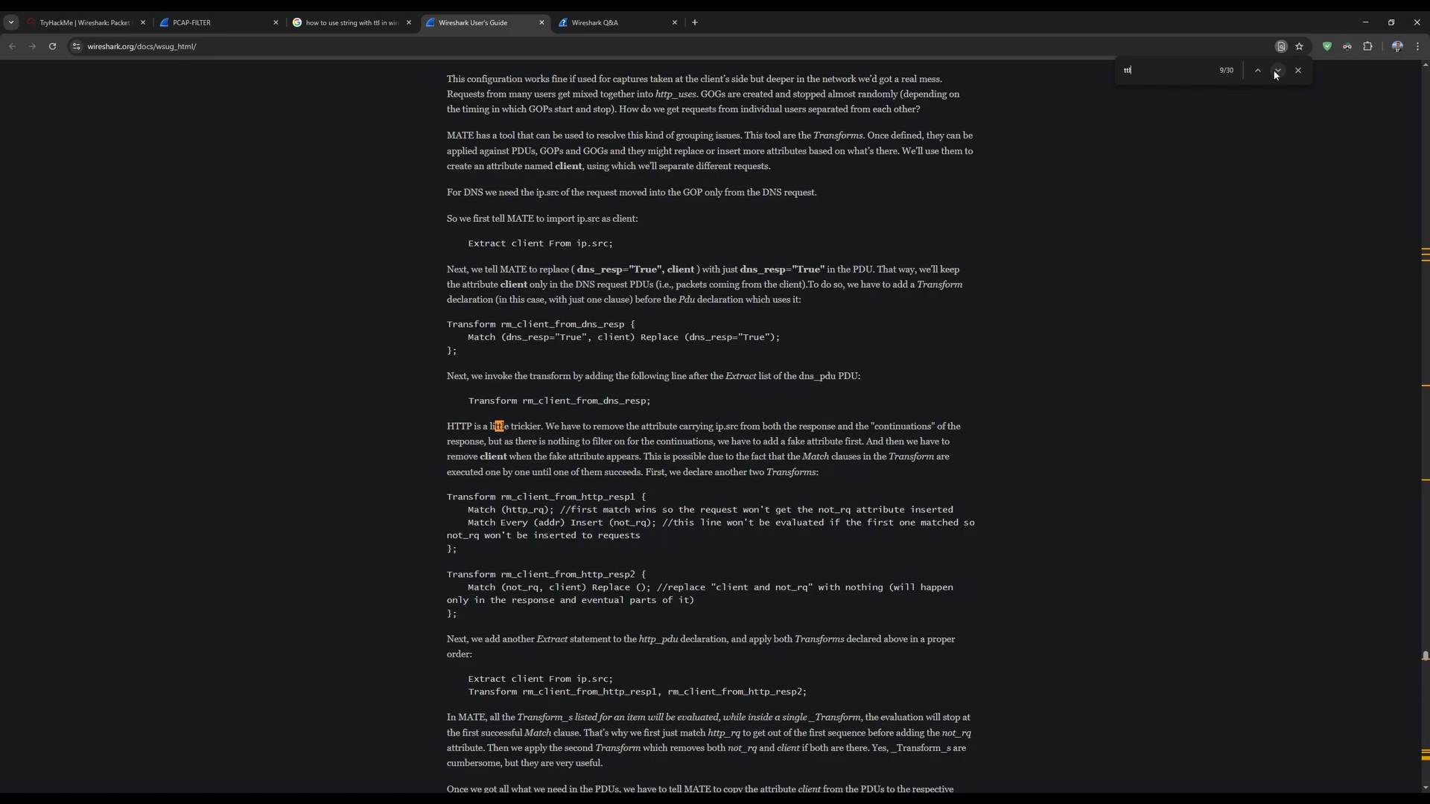
click(1277, 71)
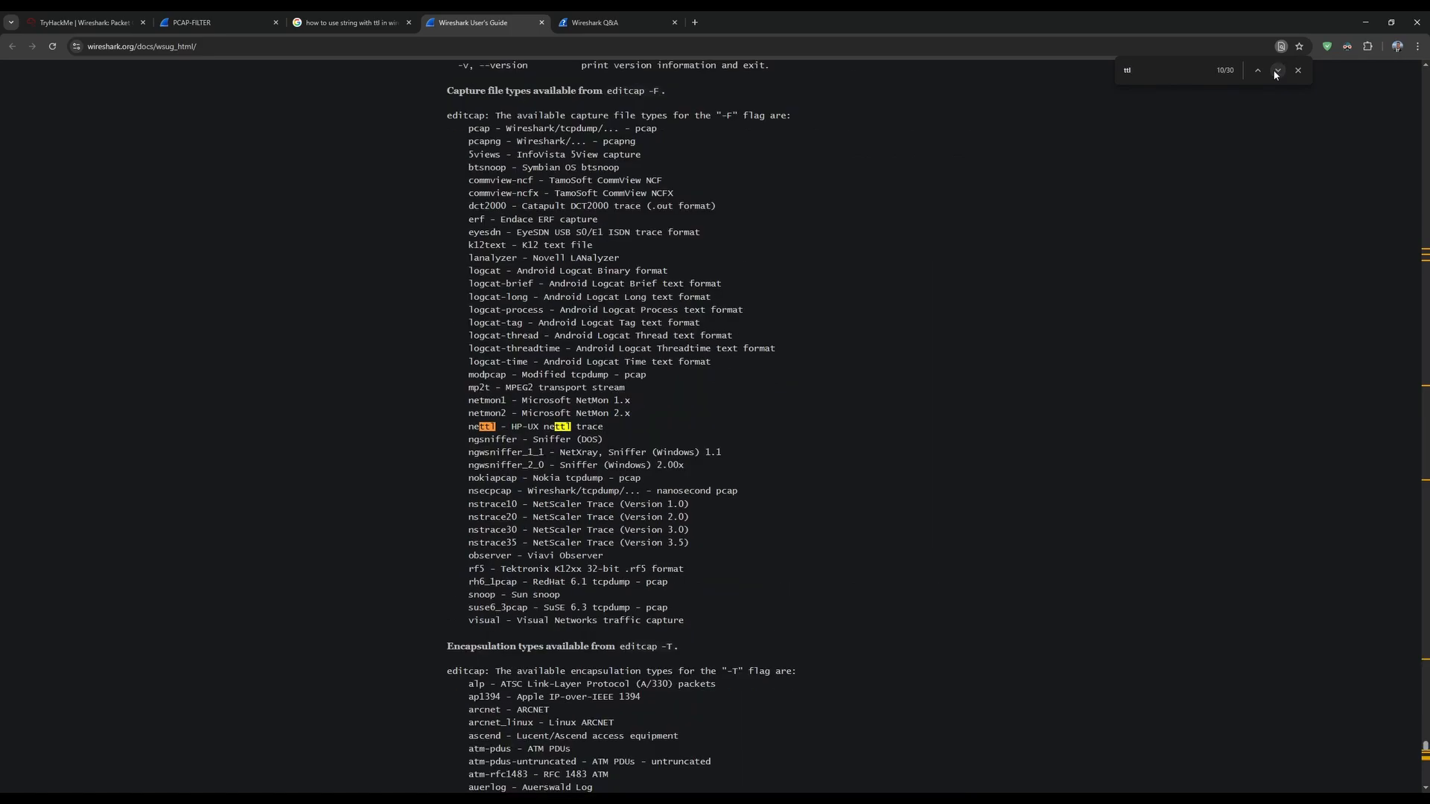
click(1277, 71)
click(1277, 71)
click(1277, 71)
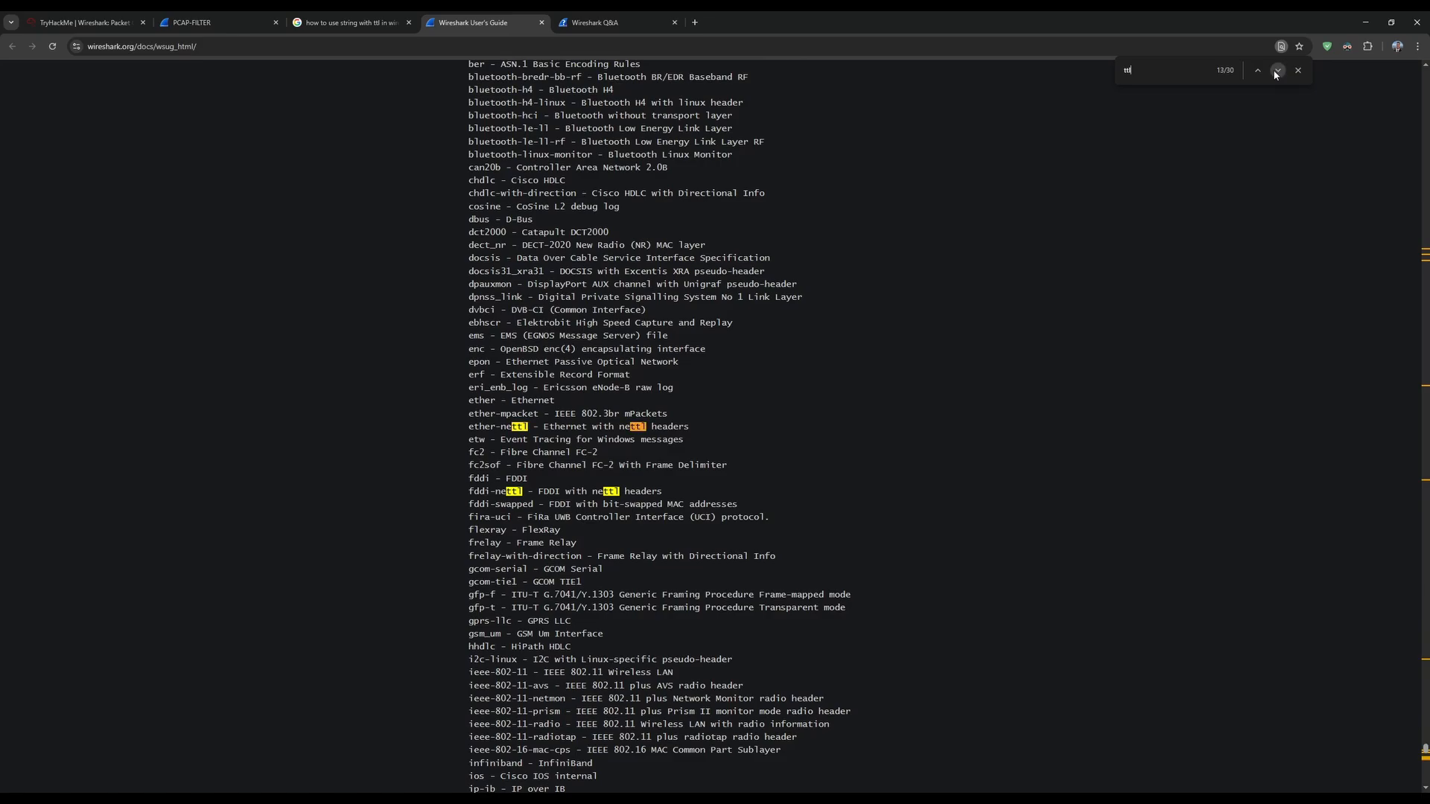
click(1277, 72)
click(1276, 71)
click(1276, 71)
click(1277, 71)
click(1276, 71)
click(1276, 72)
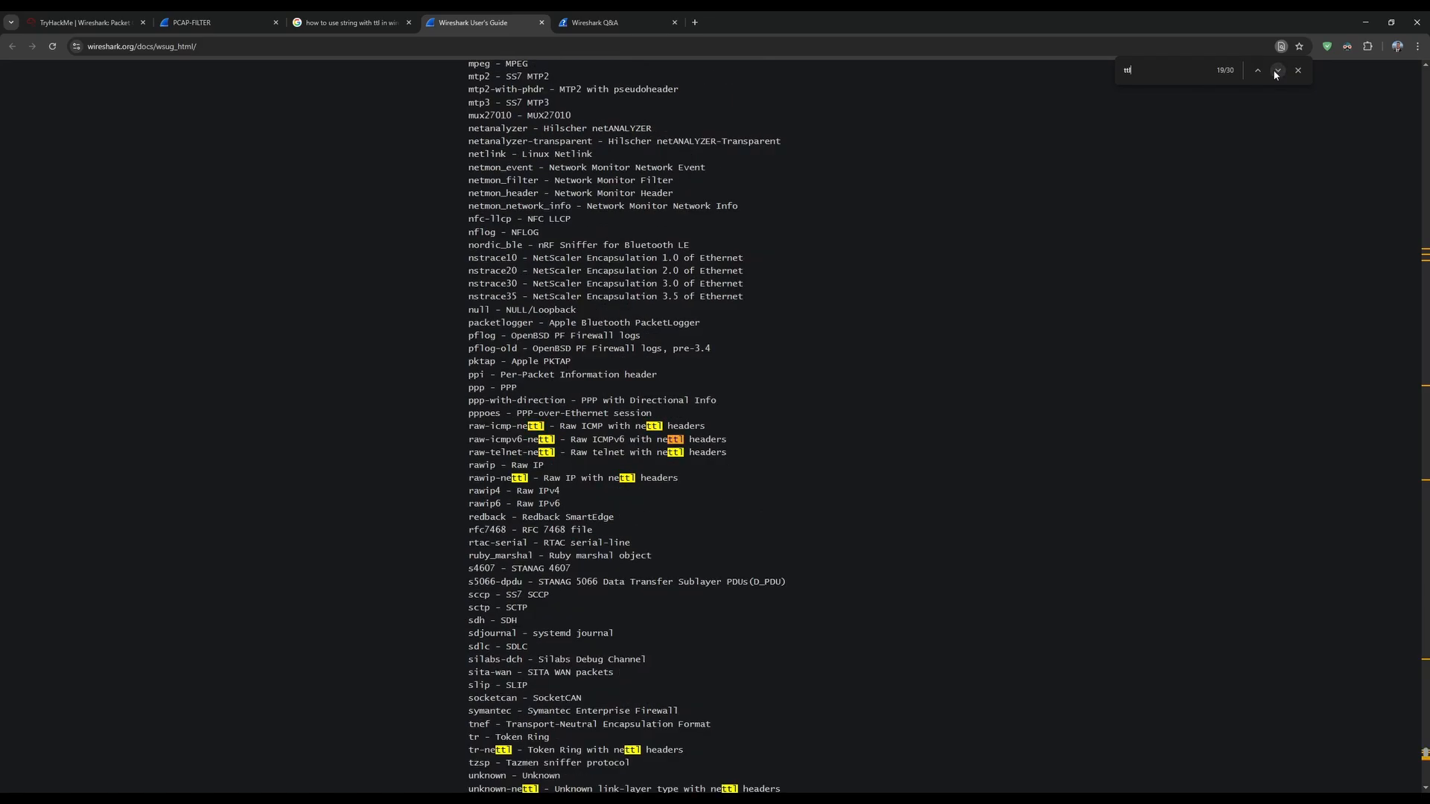
click(1276, 72)
click(1277, 72)
click(1278, 71)
click(1278, 71)
click(1278, 70)
click(1278, 71)
click(1278, 71)
click(1278, 71)
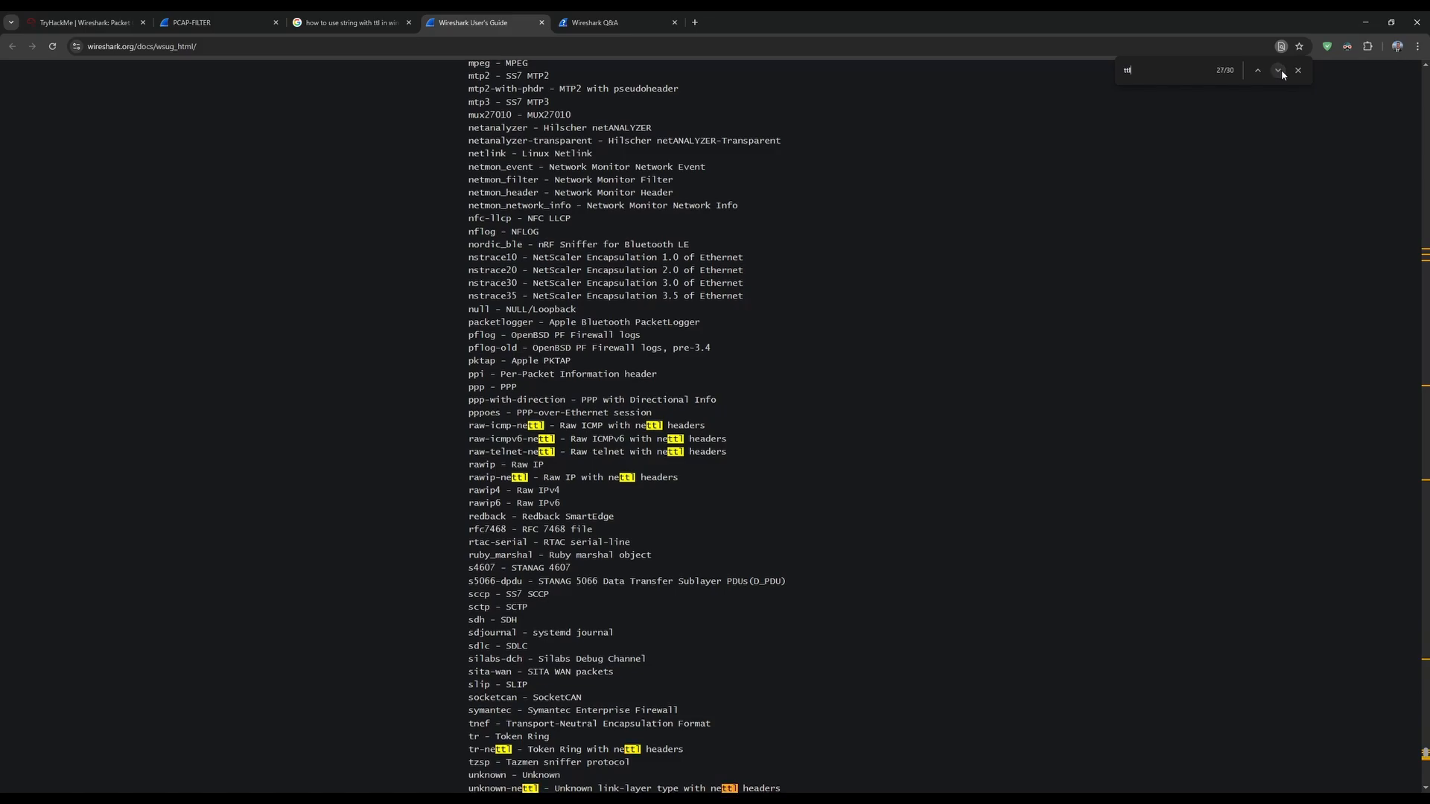
click(1278, 71)
click(1278, 71)
click(1278, 71)
click(1278, 71)
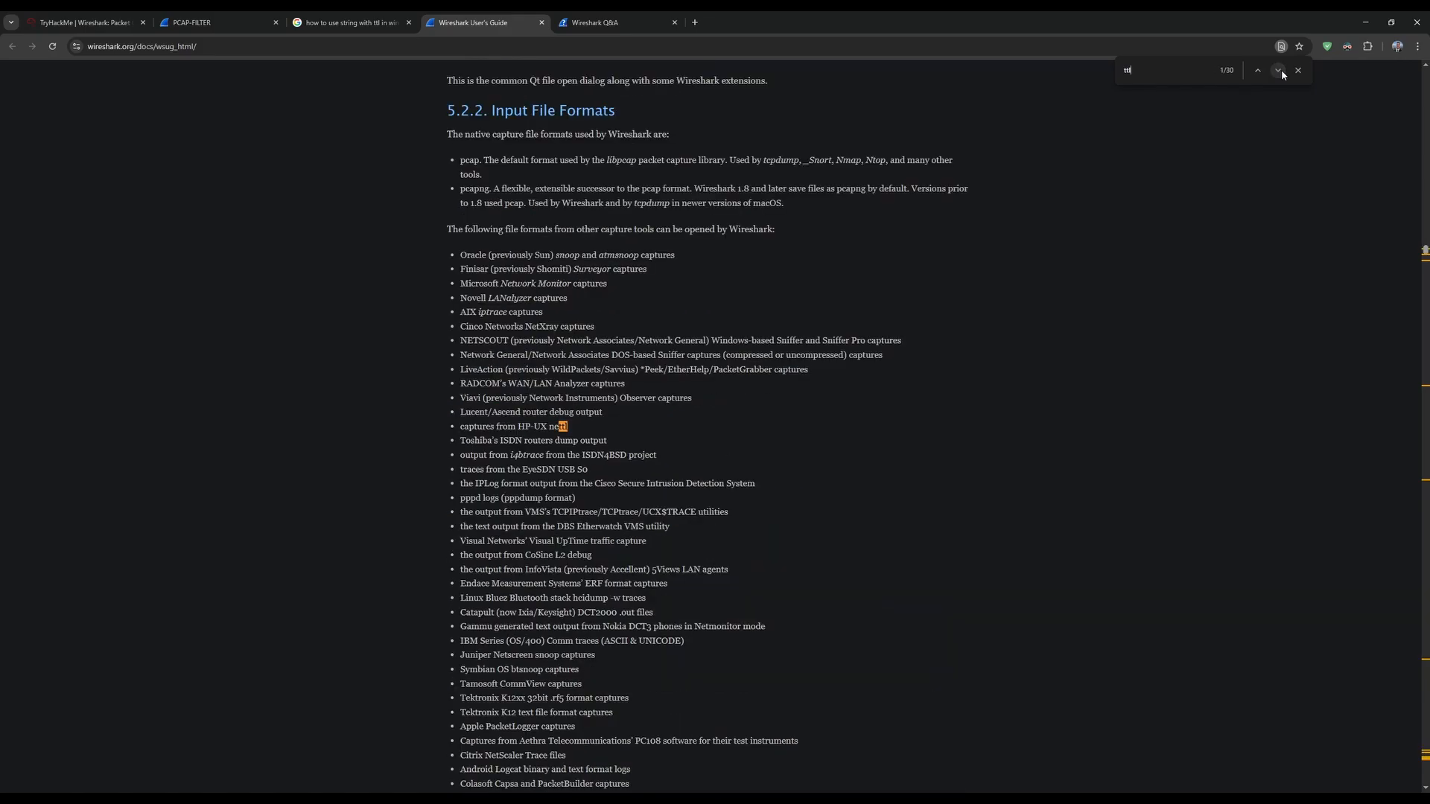
click(1278, 71)
key(ctrl+w)
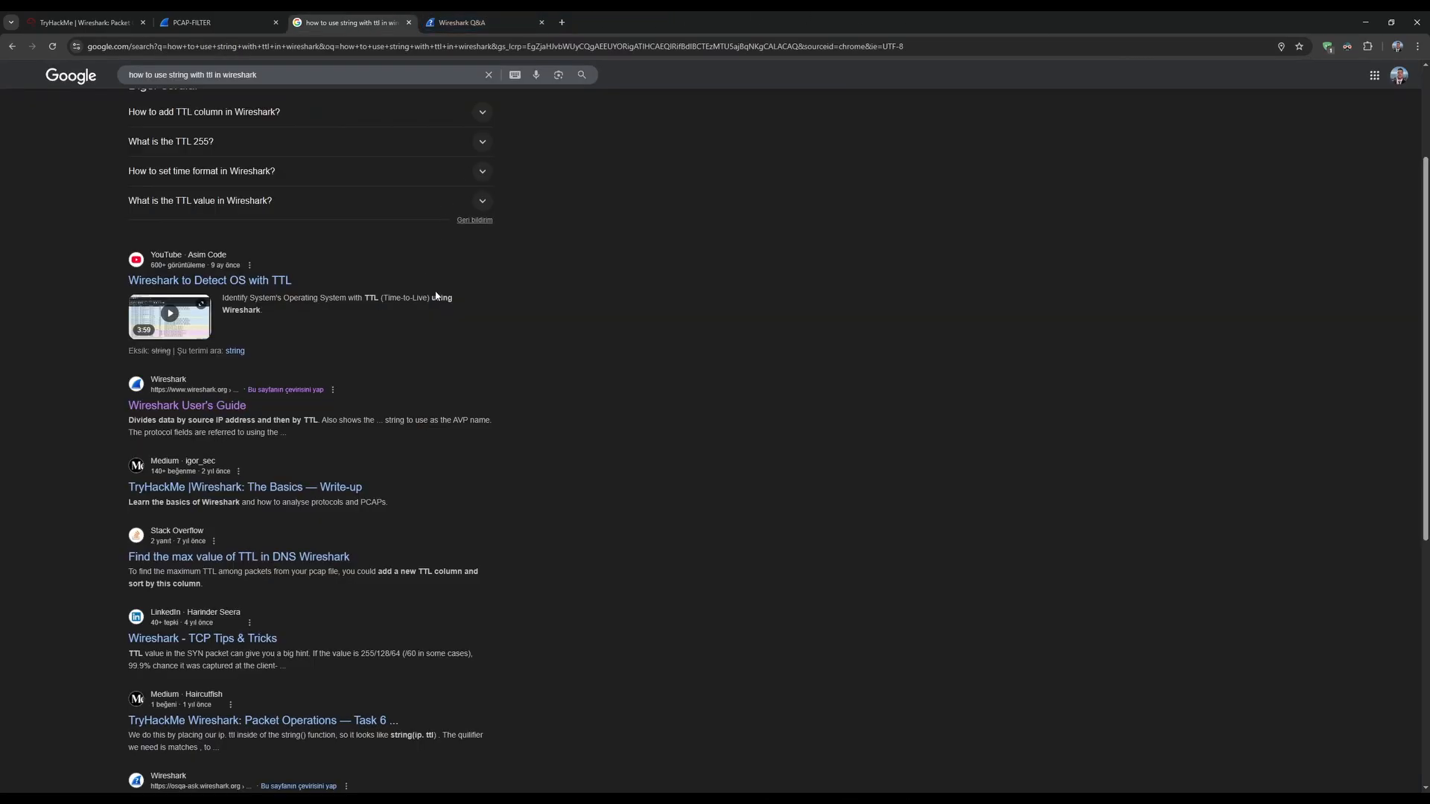
- Open the Stack Overflow result "Find the max value of TTL in DNS Wireshark" in a separate tab and read the question
scroll(326, 488, down, 1)
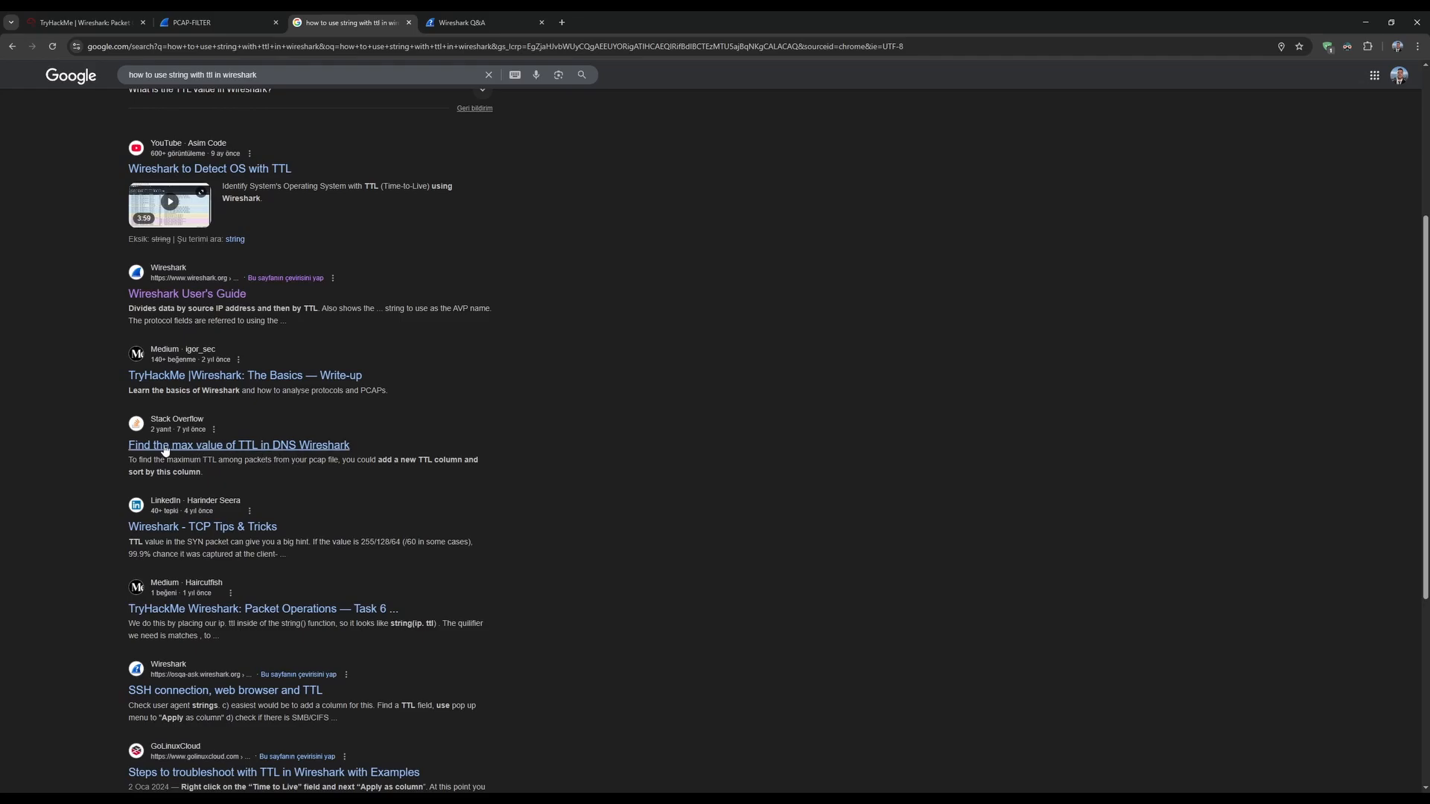
middle_click(257, 453)
click(496, 27)
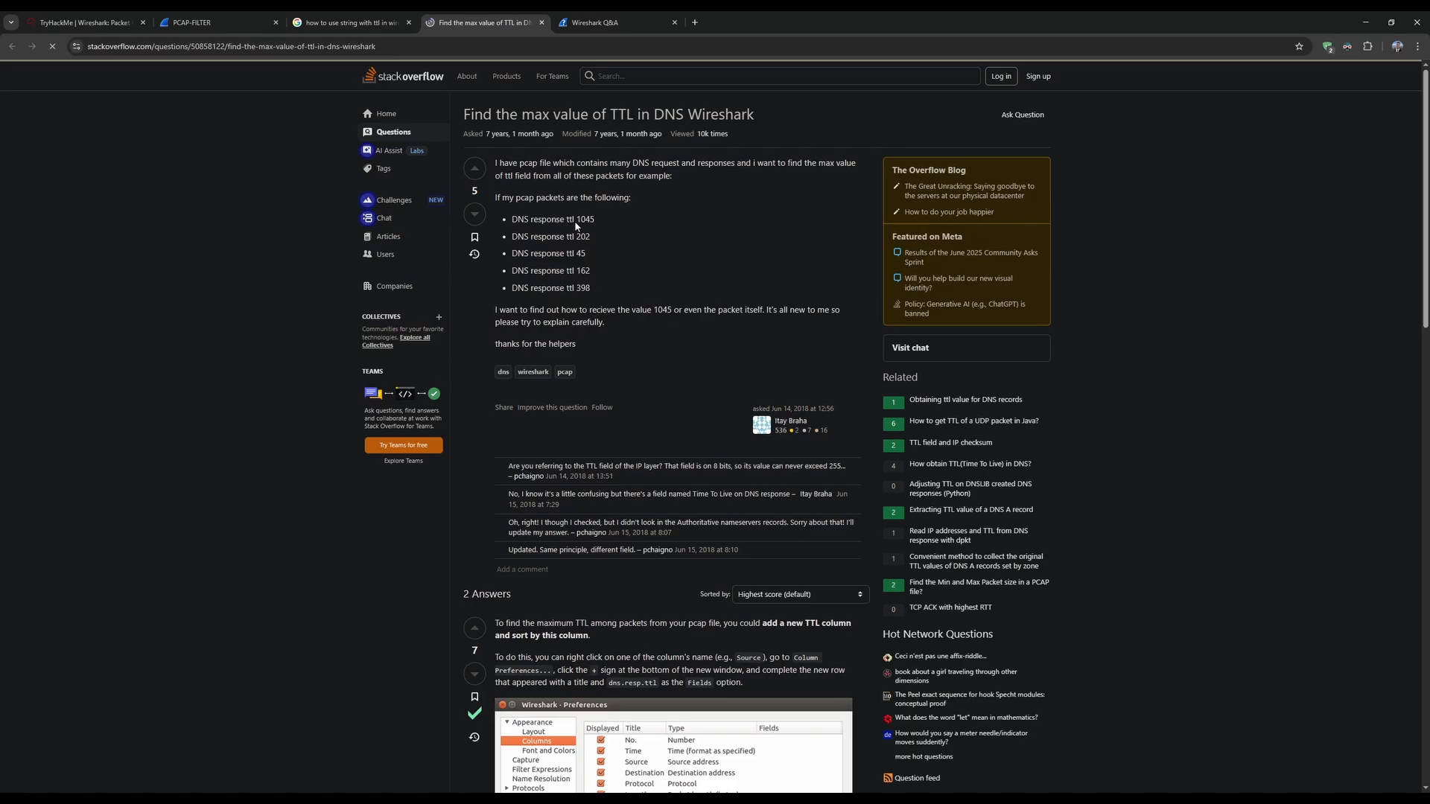
drag(567, 220, 588, 221)
scroll(604, 363, down, 3)
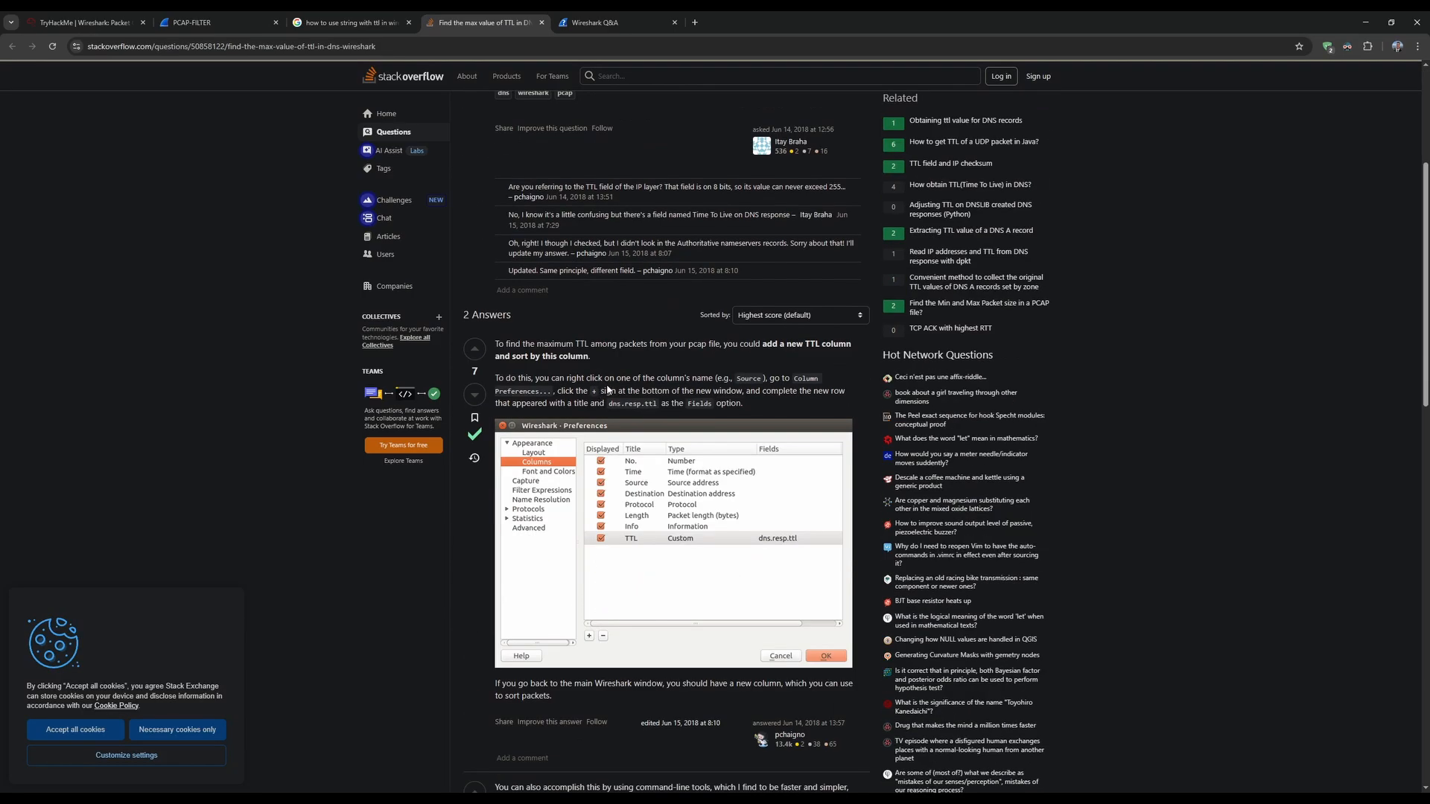
- Read the answers about adding a TTL column and using the tshark command, and close the Stack Overflow page
scroll(666, 374, down, 4)
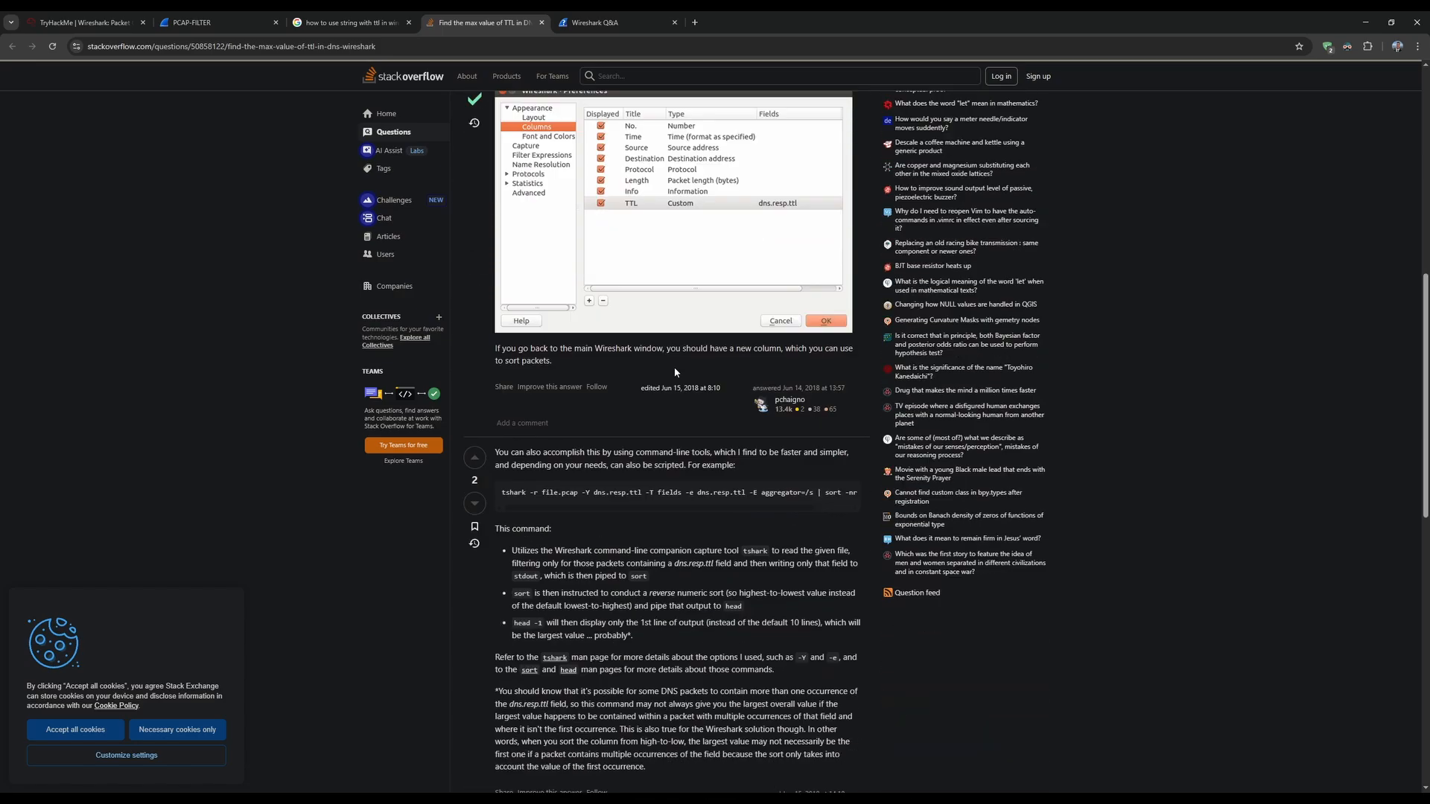
scroll(676, 372, down, 1)
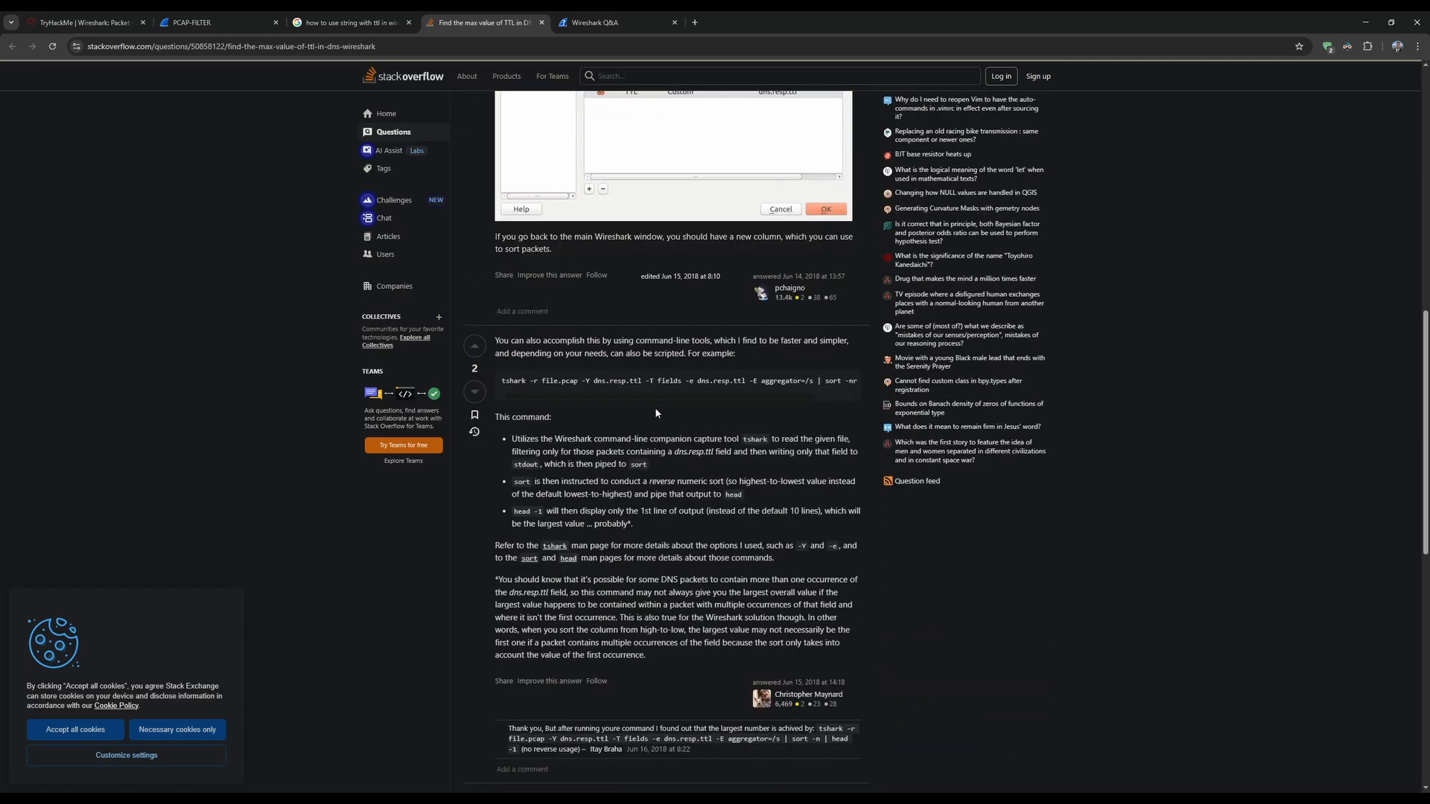
scroll(670, 411, down, 1)
scroll(671, 413, down, 1)
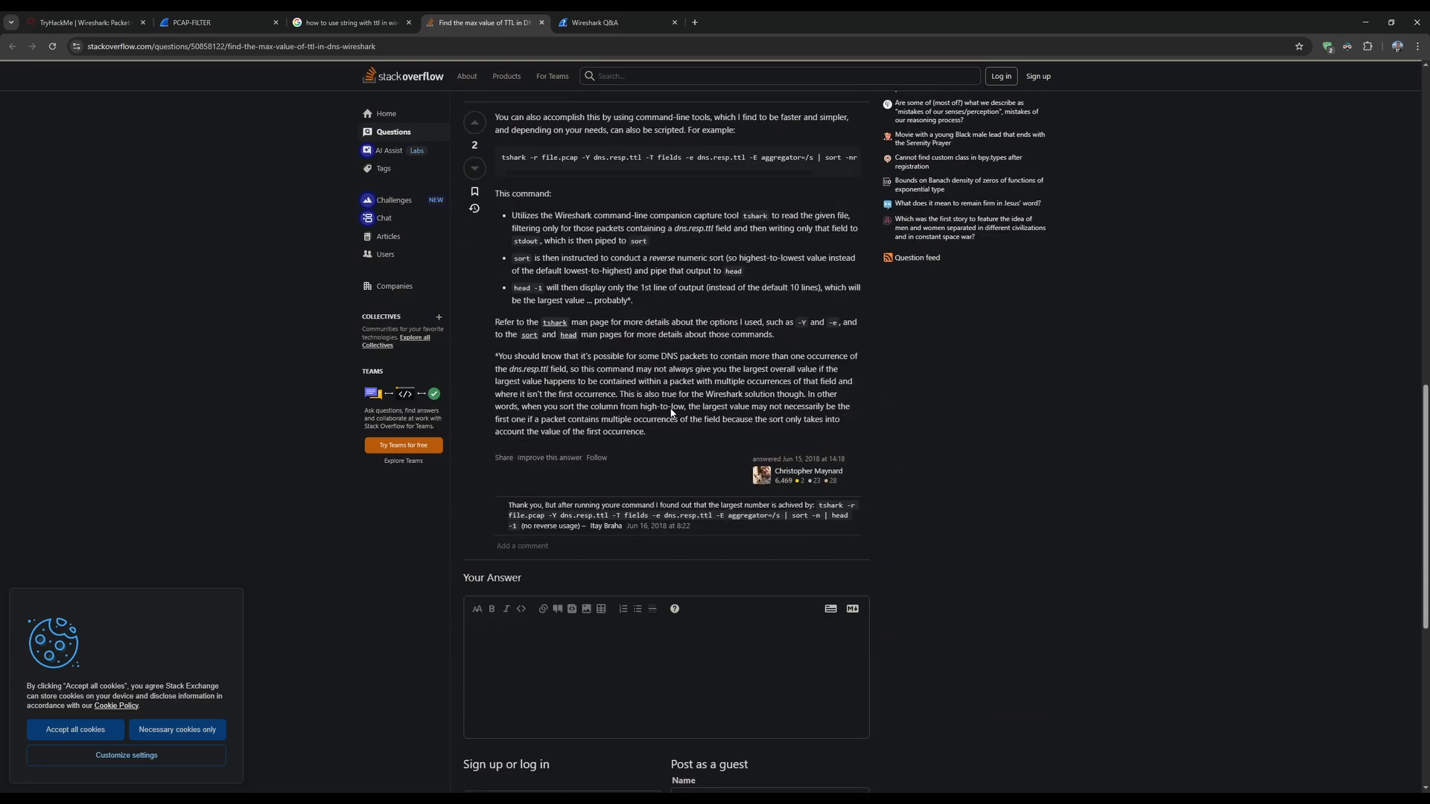
scroll(671, 409, up, 1)
drag(655, 284, 619, 280)
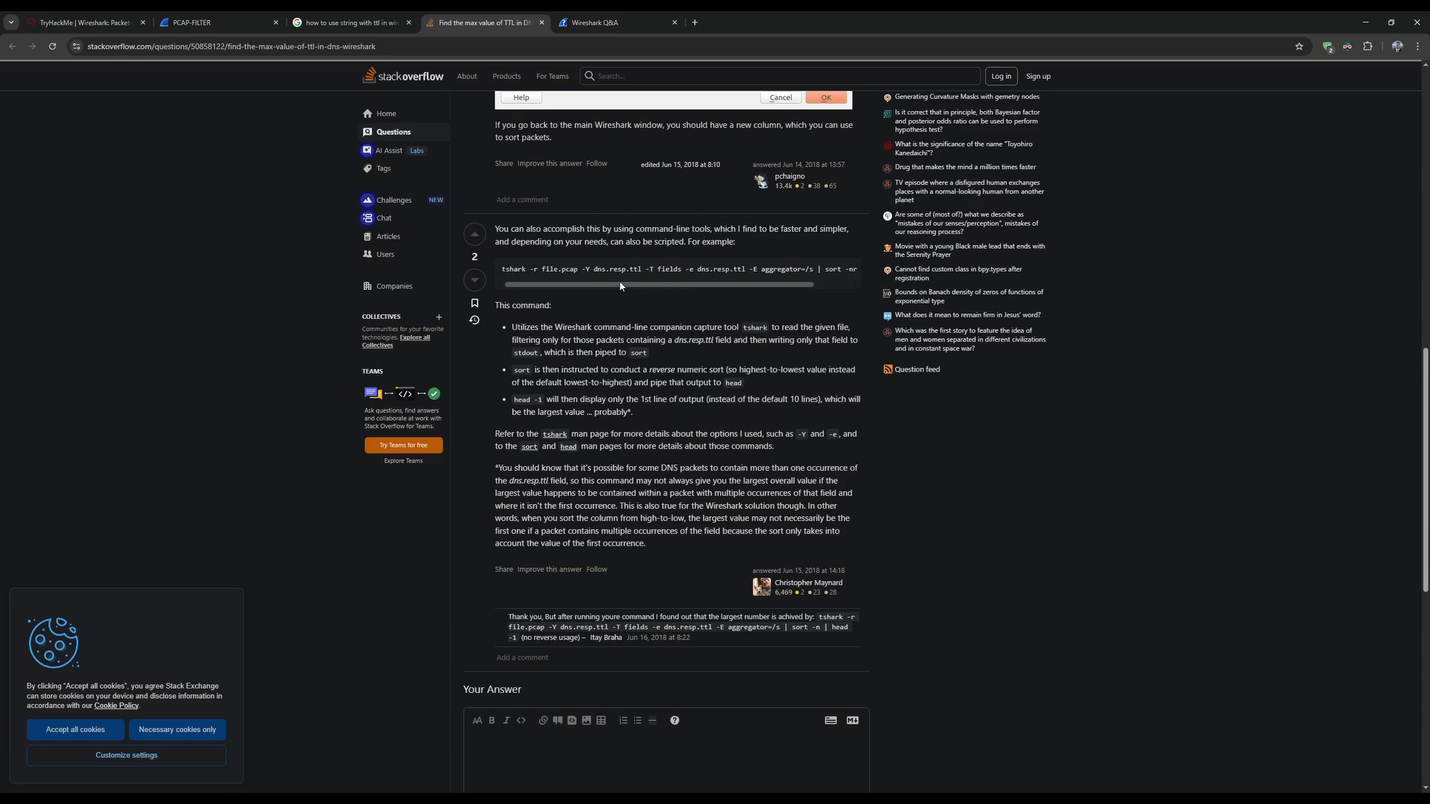
middle_click(470, 23)
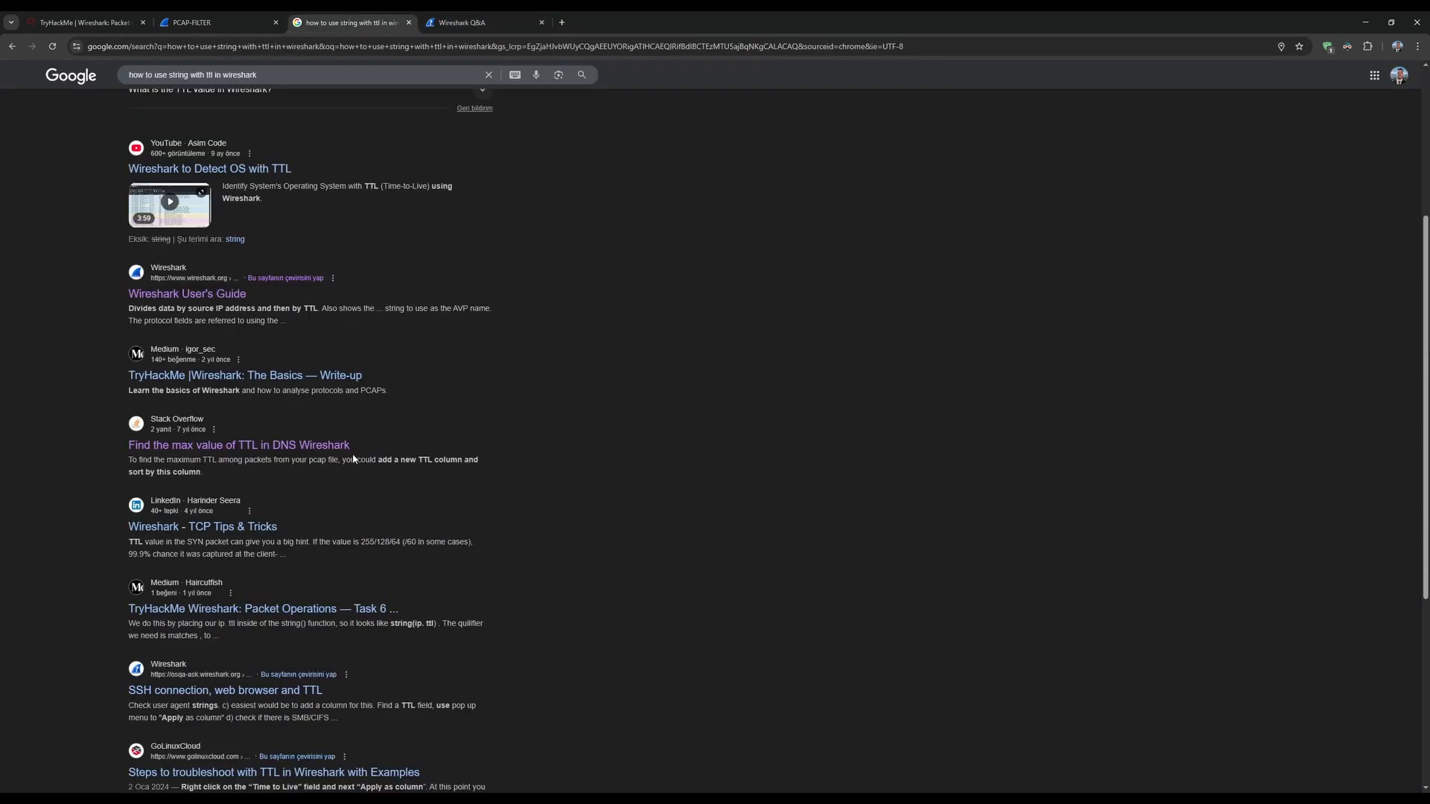
- Open the LinkedIn result "Wireshark - TCP Tips & Tricks" in a separate tab and close it again
middle_click(265, 530)
click(484, 23)
middle_click(484, 22)
- Open GoLinuxCloud's "Steps to troubleshoot with TTL in Wireshark with Examples" in a separate tab and continue without disabling the adblocker
scroll(198, 588, down, 2)
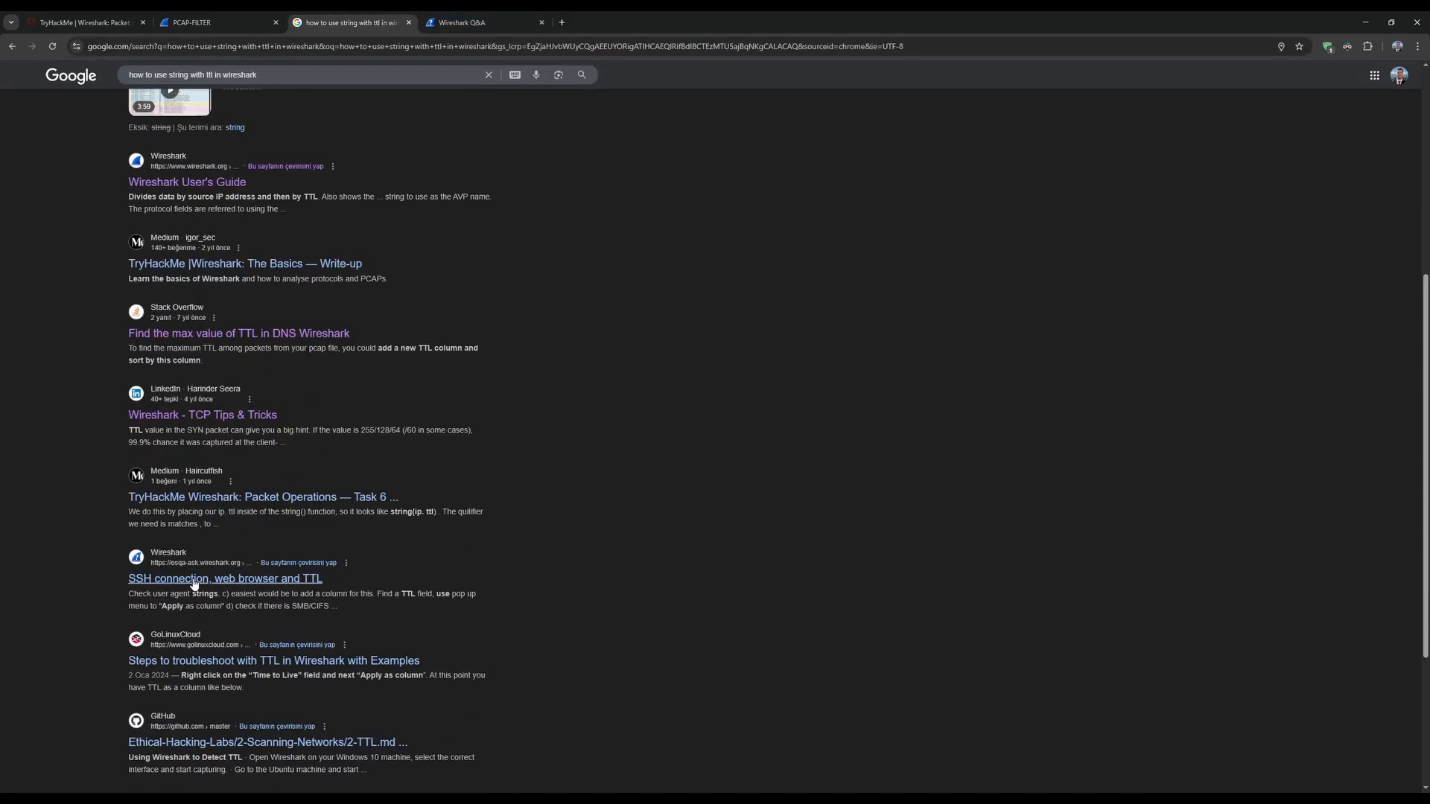
scroll(197, 630, down, 1)
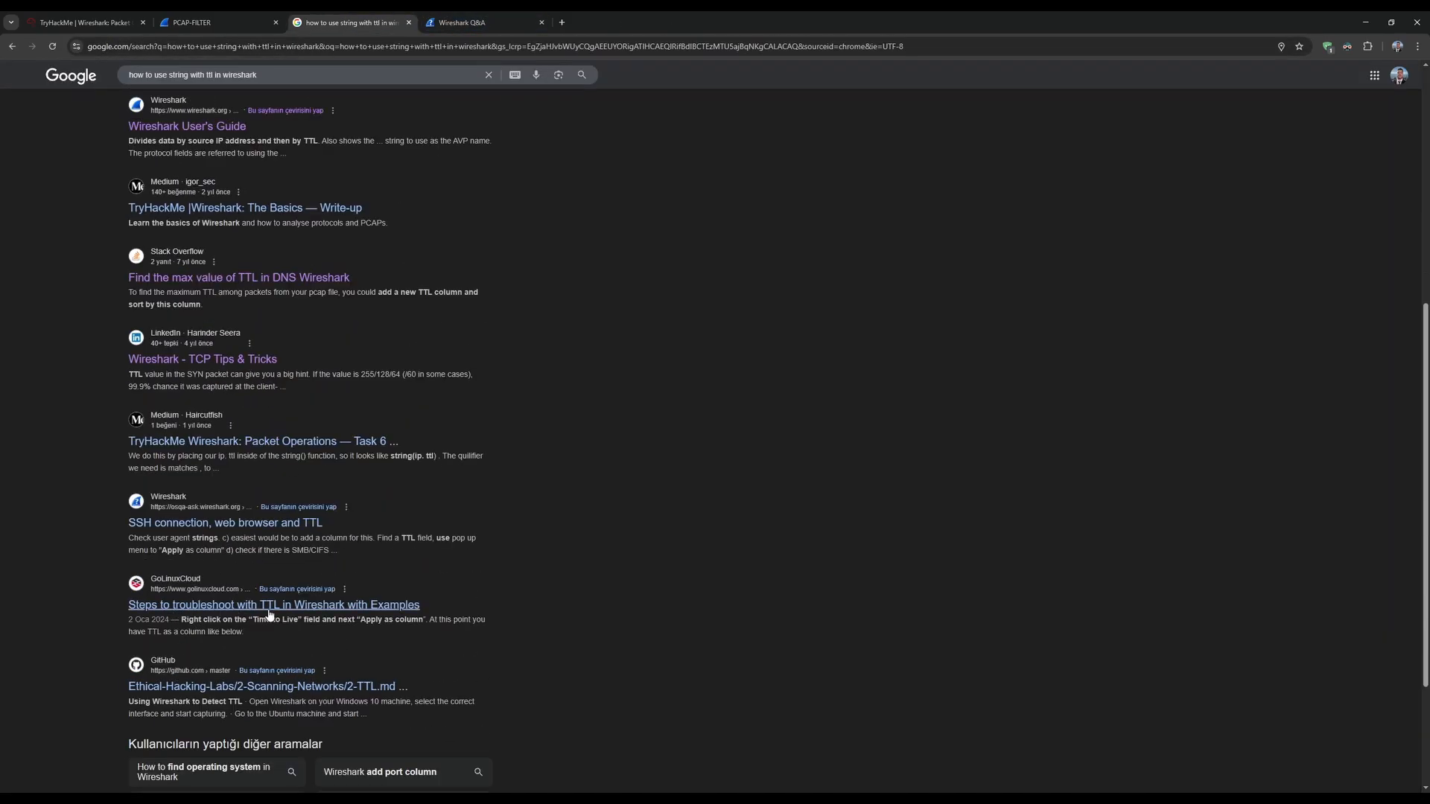
middle_click(374, 610)
click(491, 22)
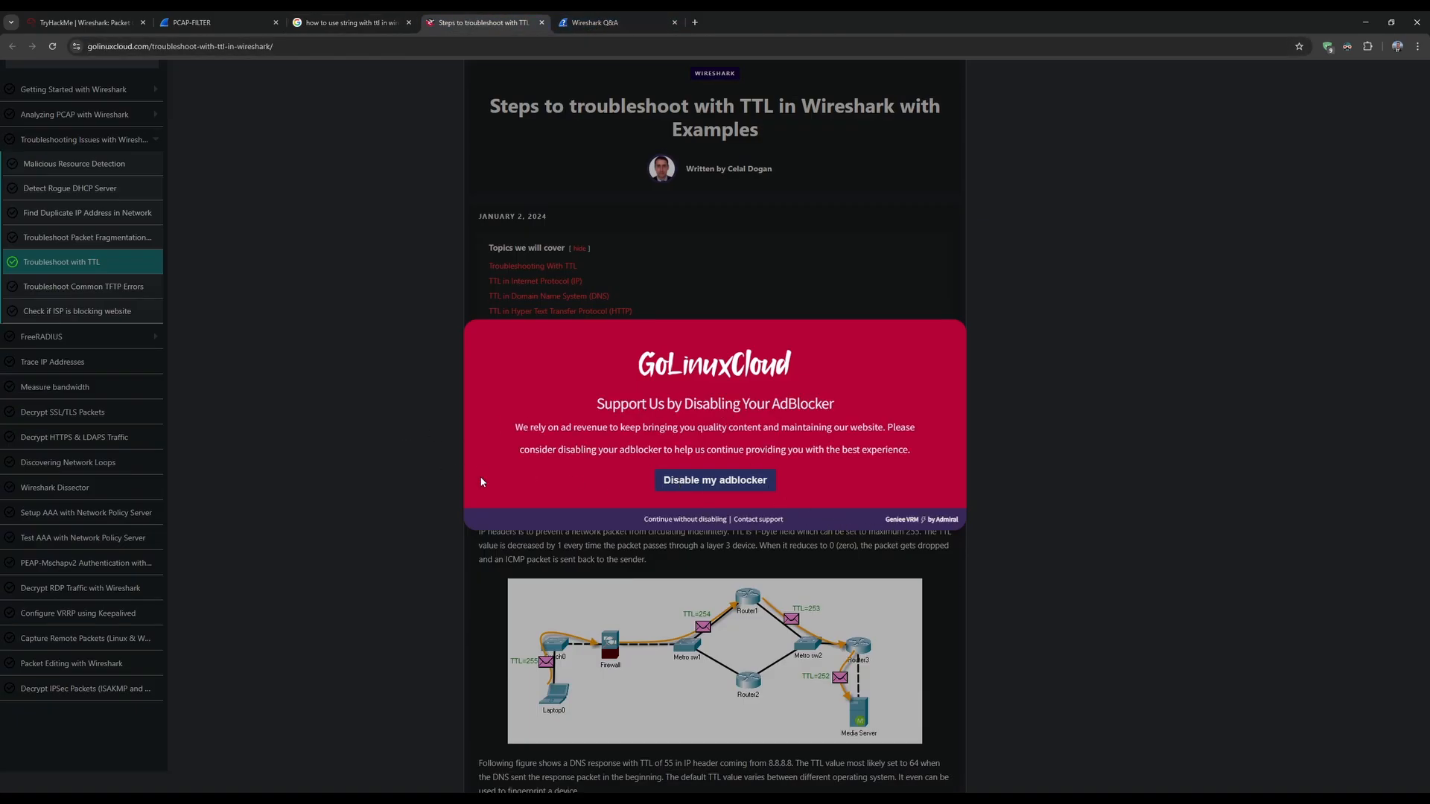
click(674, 520)
- Read the article's sections on TTL in IP, DNS and HTTP, continuing to the first troubleshooting steps
scroll(443, 463, down, 3)
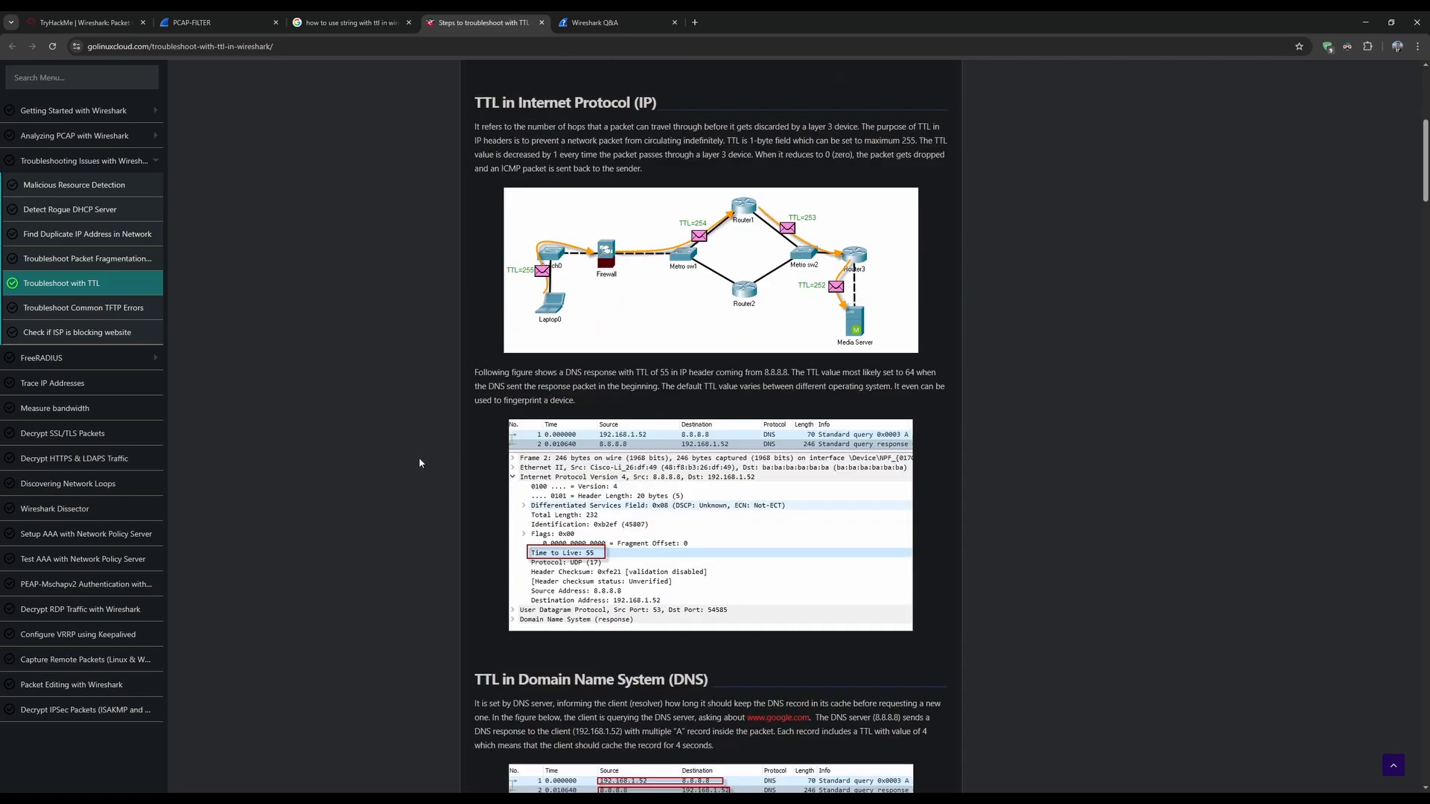
scroll(420, 459, down, 1)
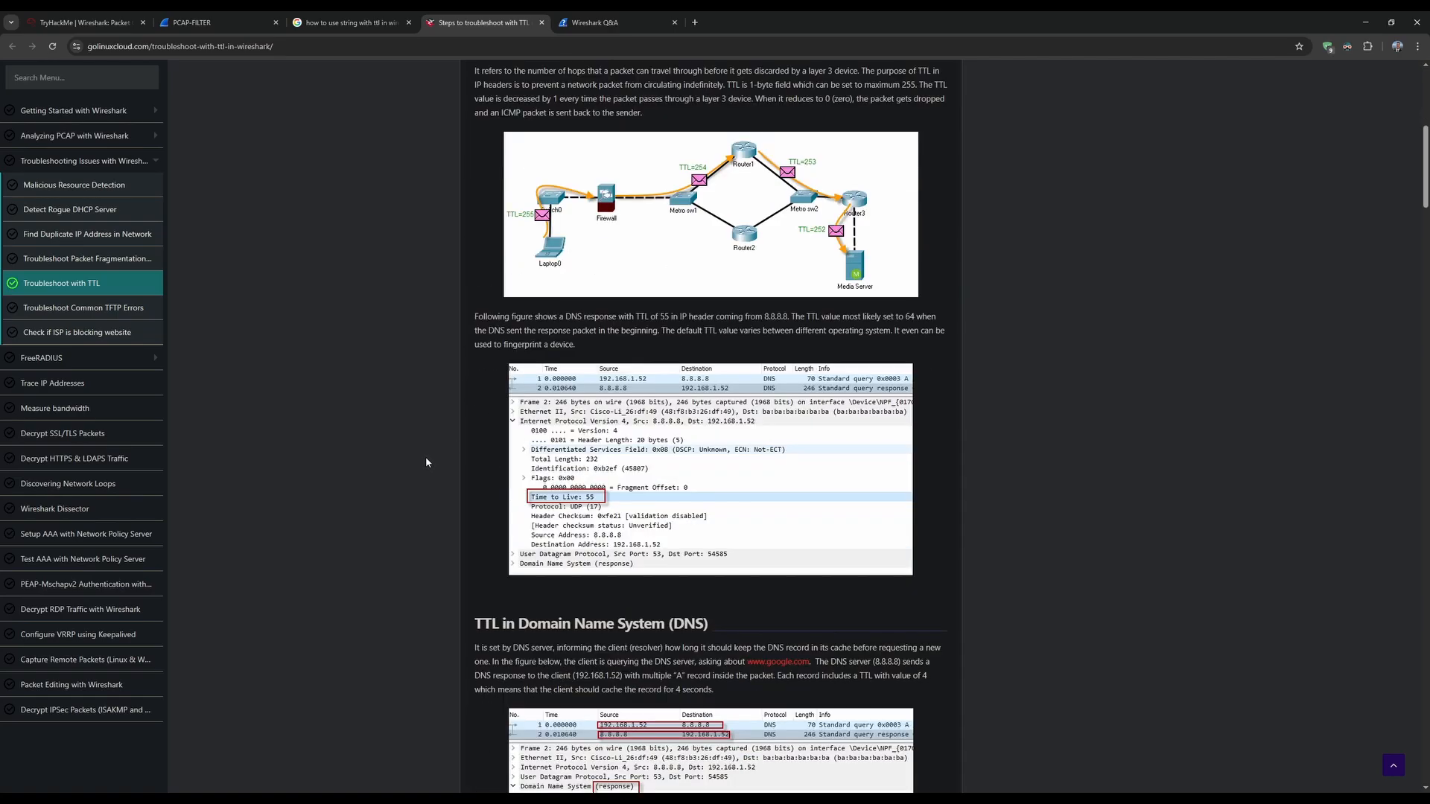
scroll(422, 456, down, 5)
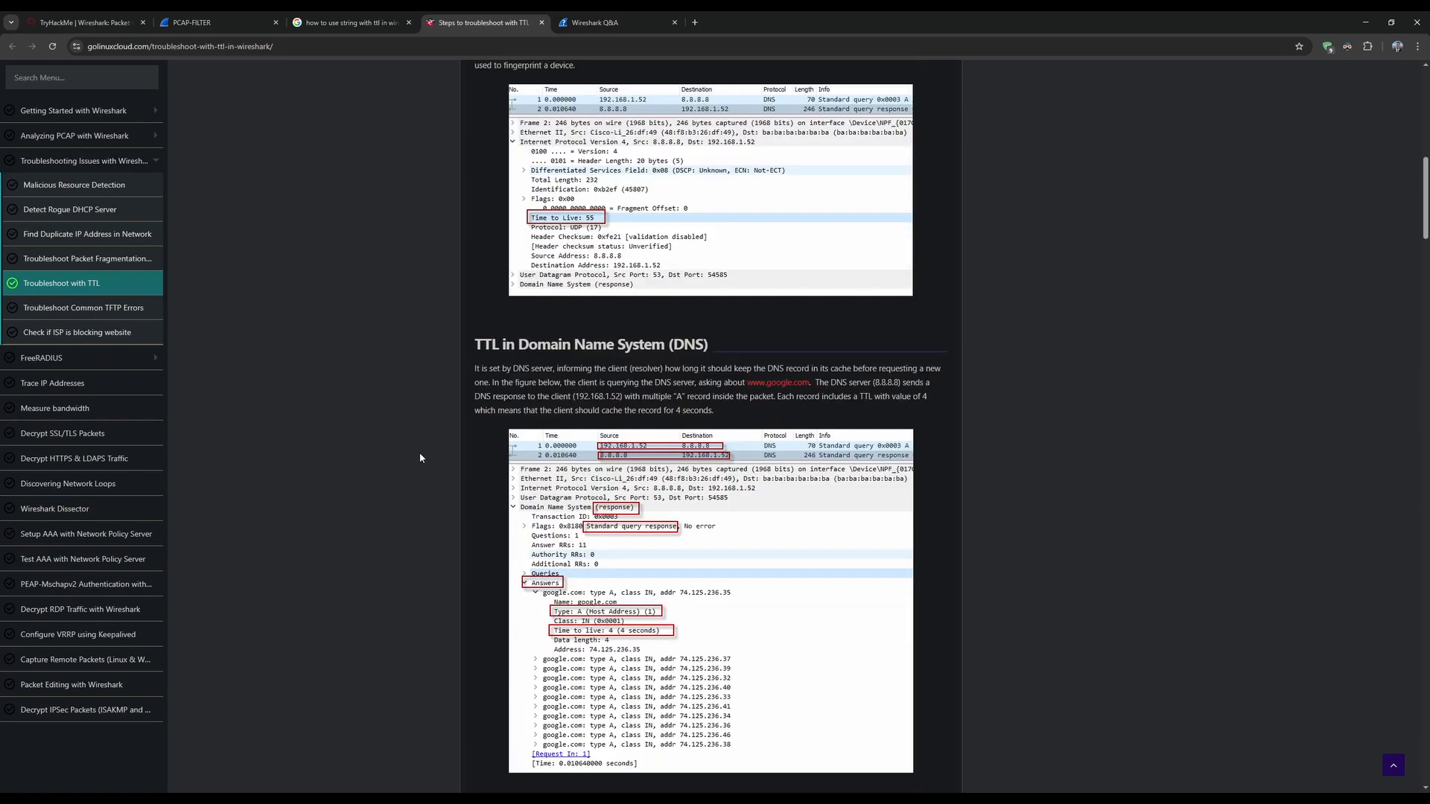
scroll(420, 458, down, 12)
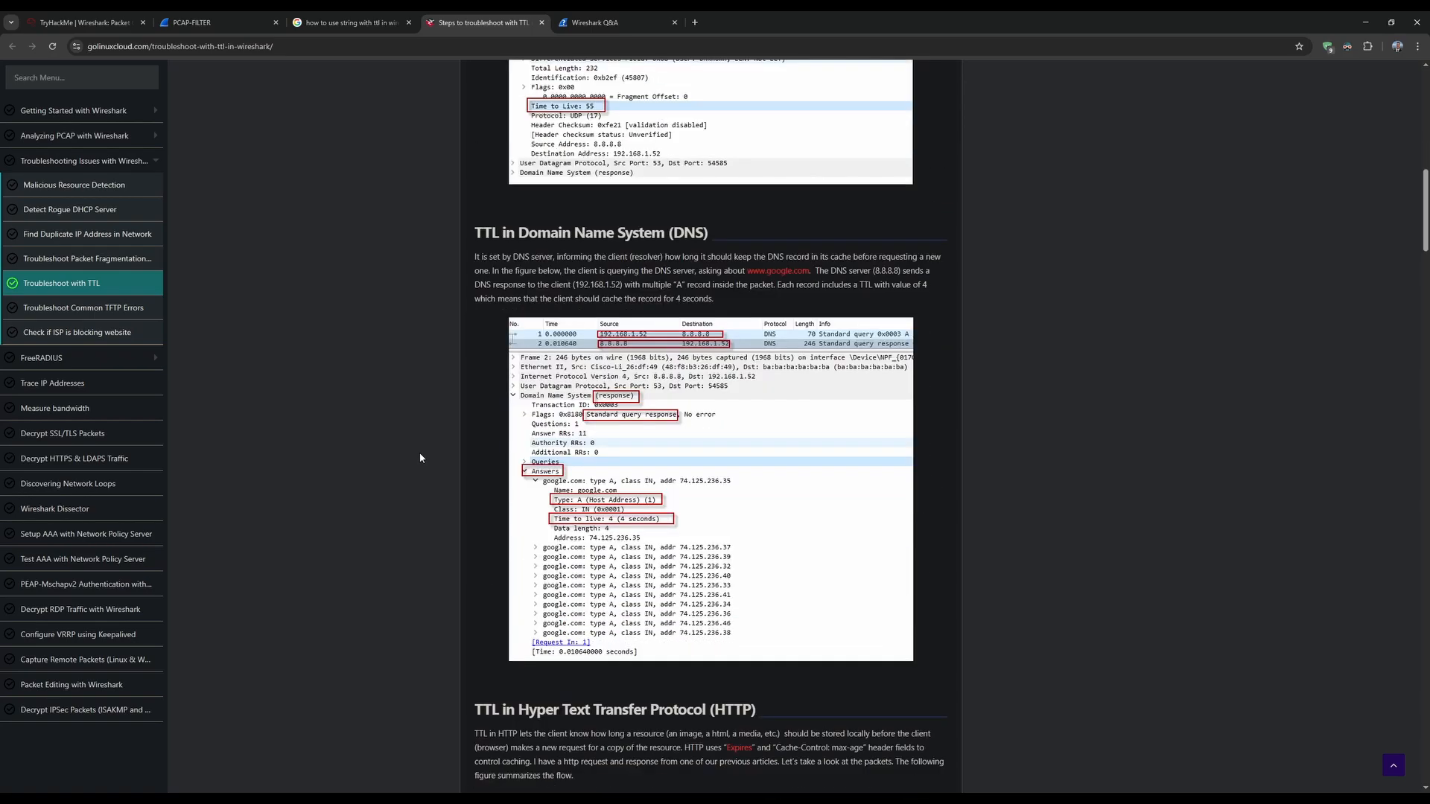
scroll(419, 458, down, 10)
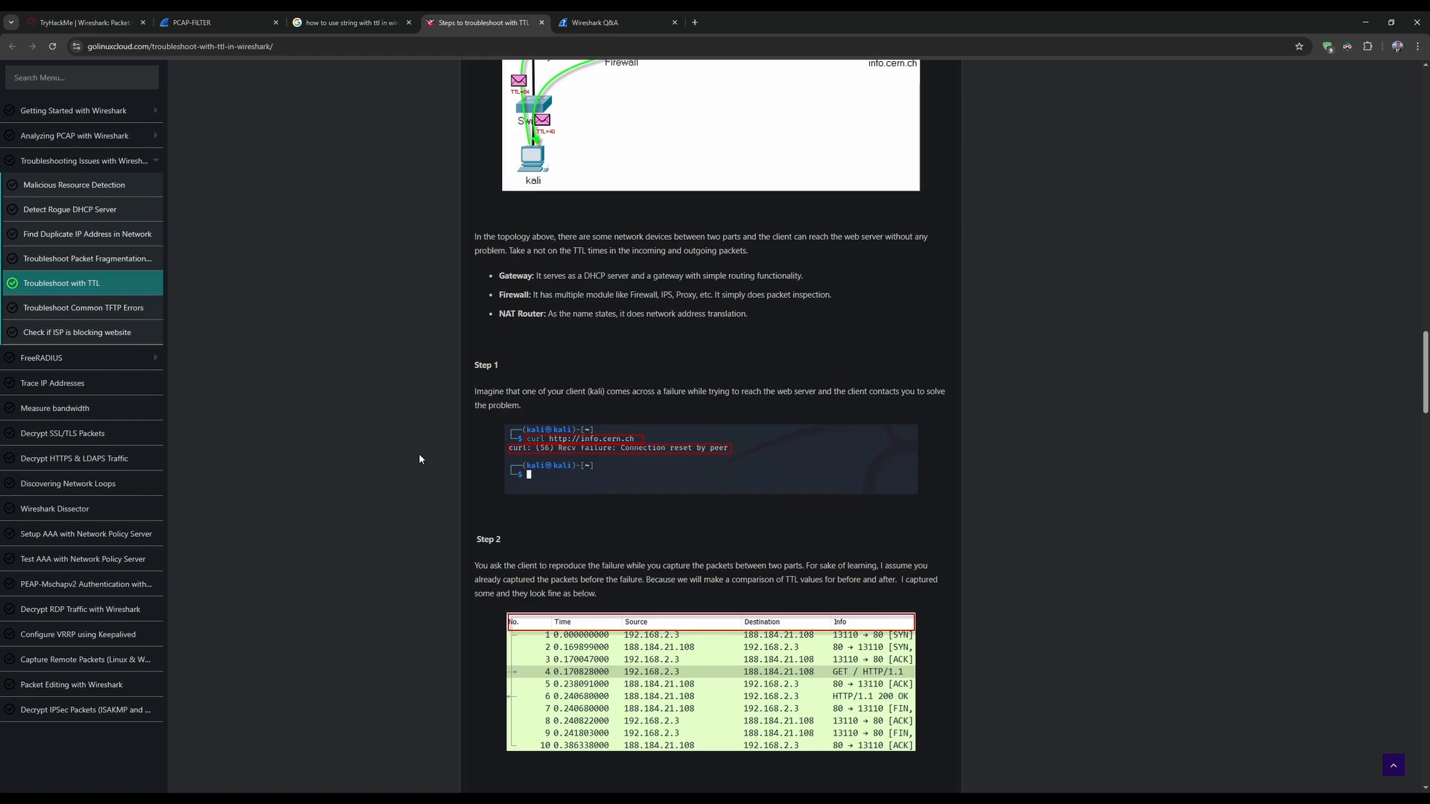
- Read troubleshooting Steps 3 to 6 on adding a Time to Live column and examining the reset packet's TTL
scroll(420, 459, down, 4)
scroll(419, 458, down, 4)
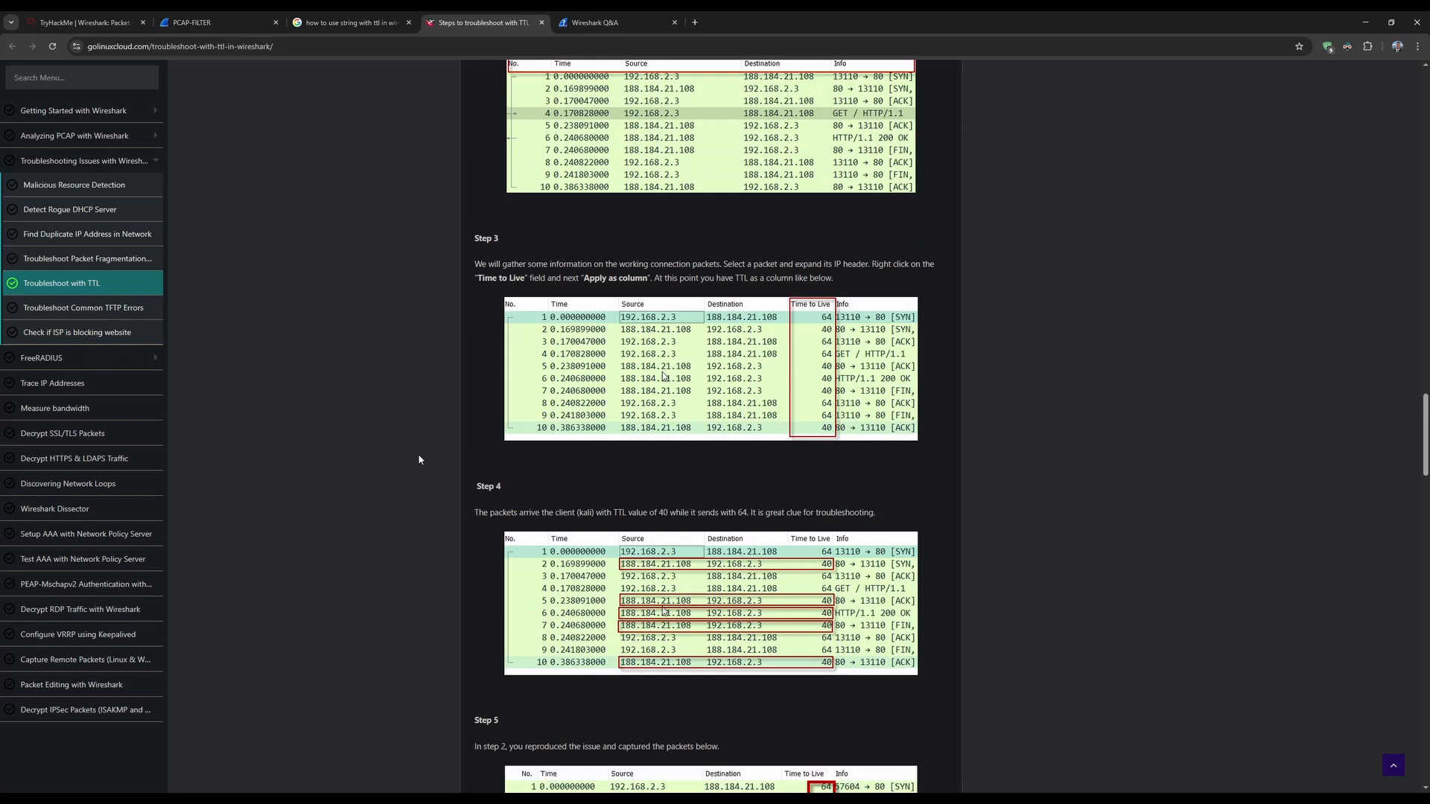
scroll(418, 459, down, 4)
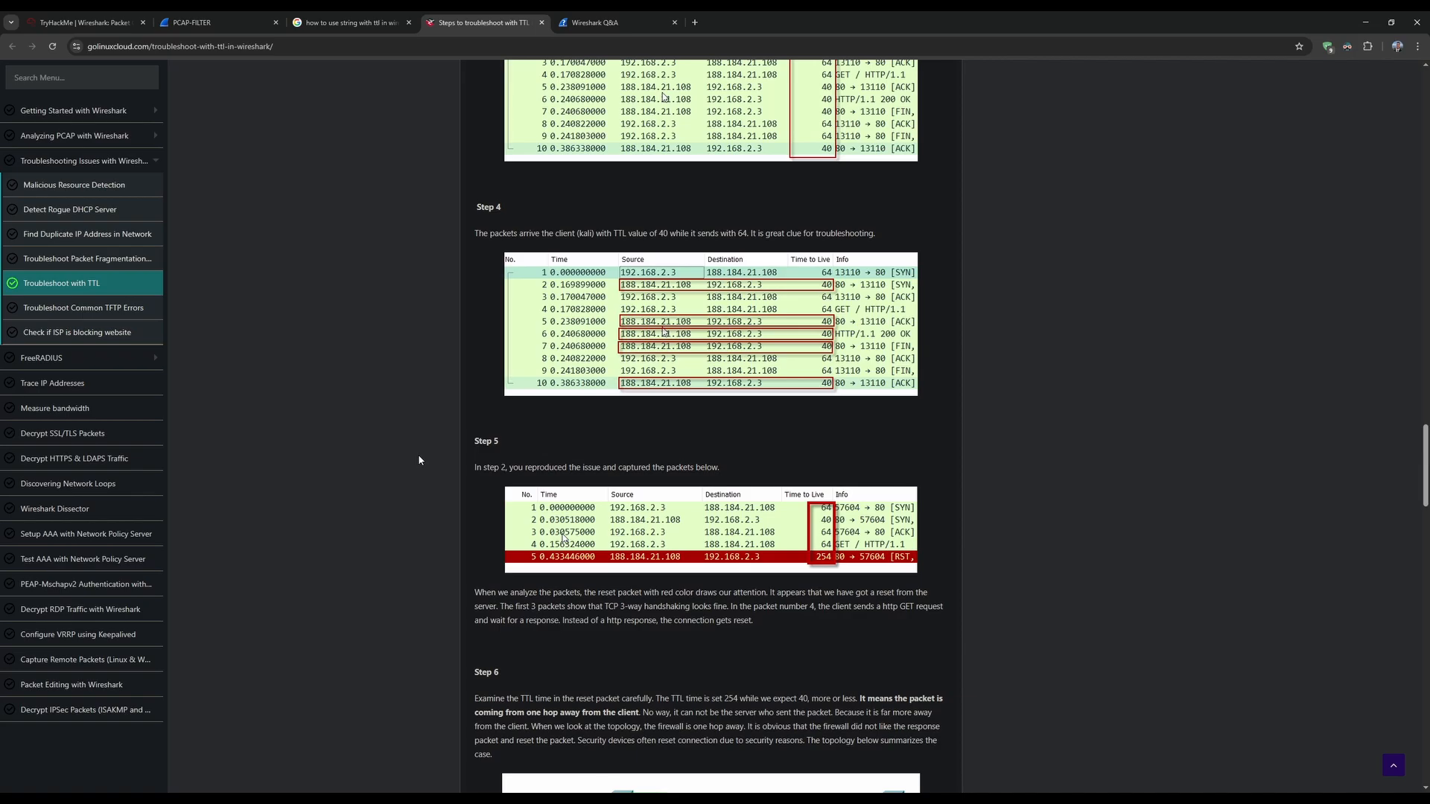
scroll(419, 459, down, 5)
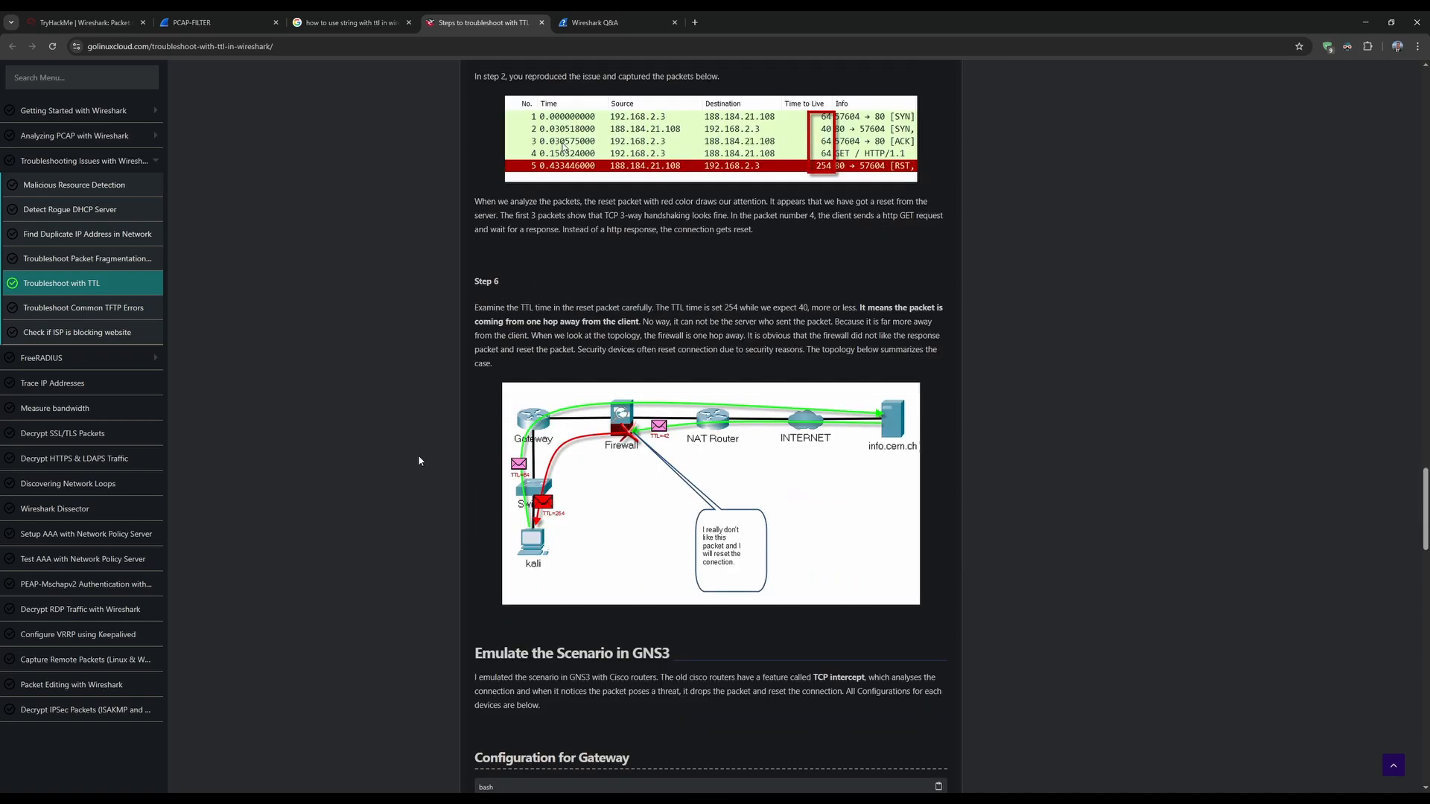
- Skim the GNS3 emulation section with the Gateway, Firewall and Nat Router configurations, down to Final thoughts
scroll(418, 460, down, 7)
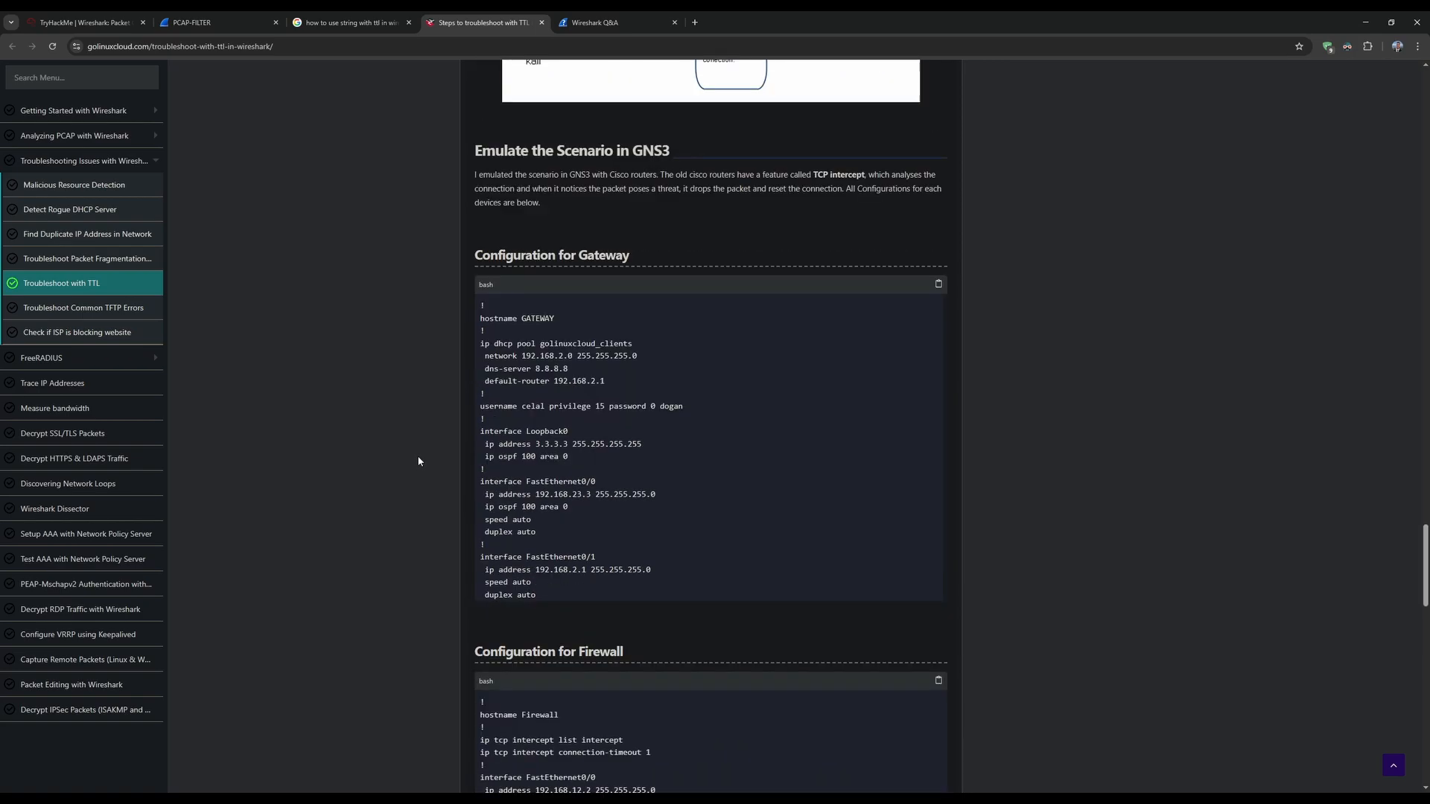
scroll(418, 461, down, 1)
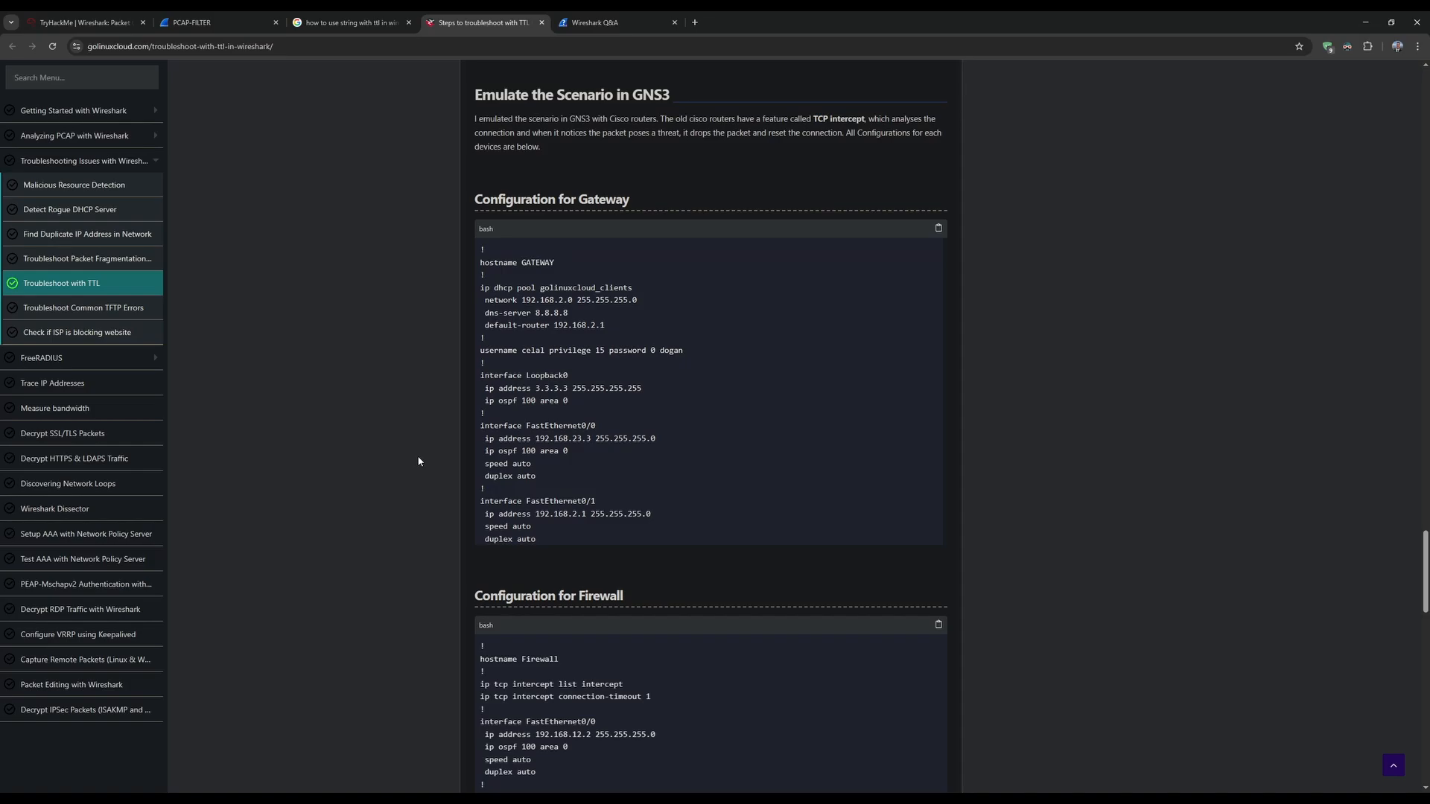
scroll(419, 460, down, 5)
scroll(418, 461, down, 11)
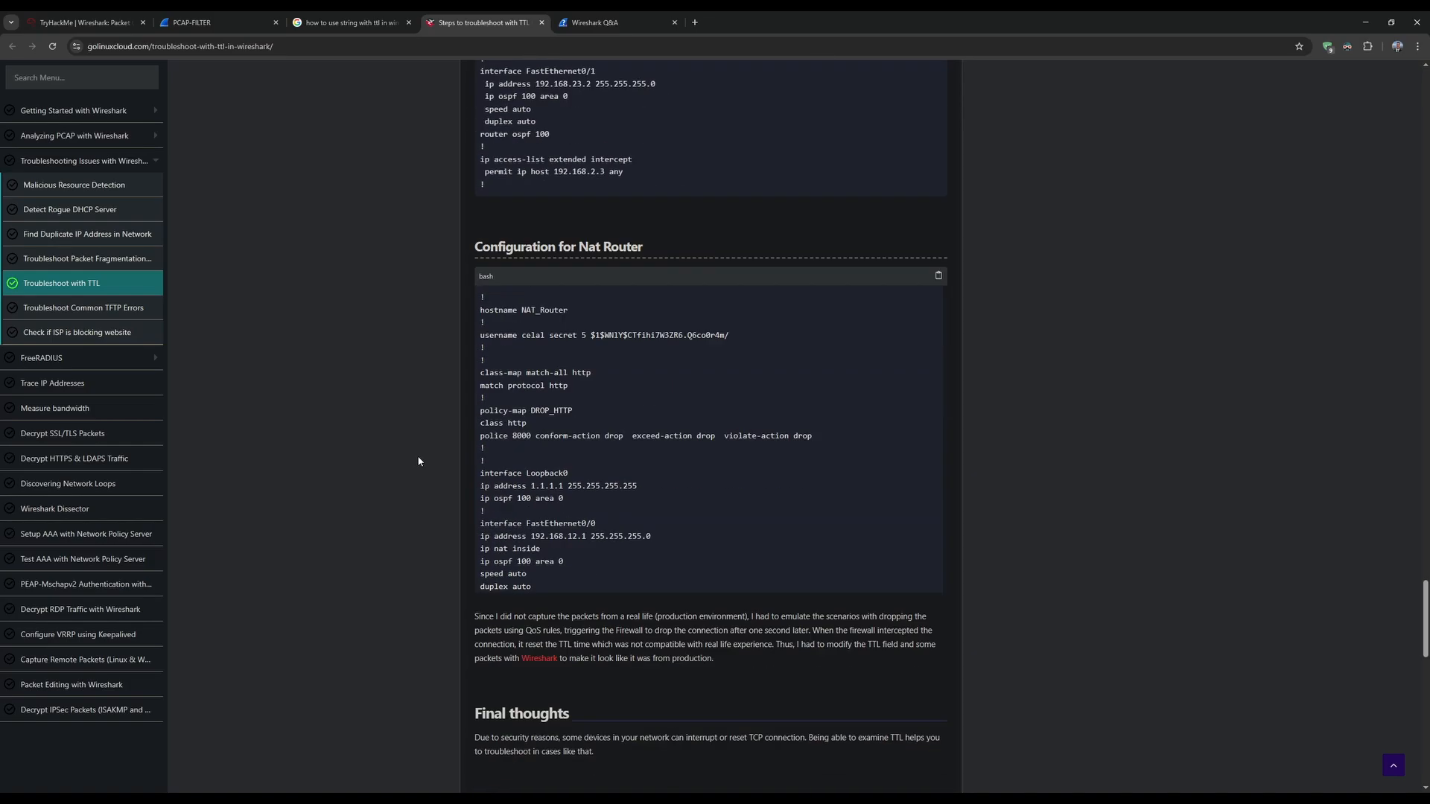
- Close the GoLinuxCloud article and search Google for "value name of ttl in wireshark"
middle_click(462, 25)
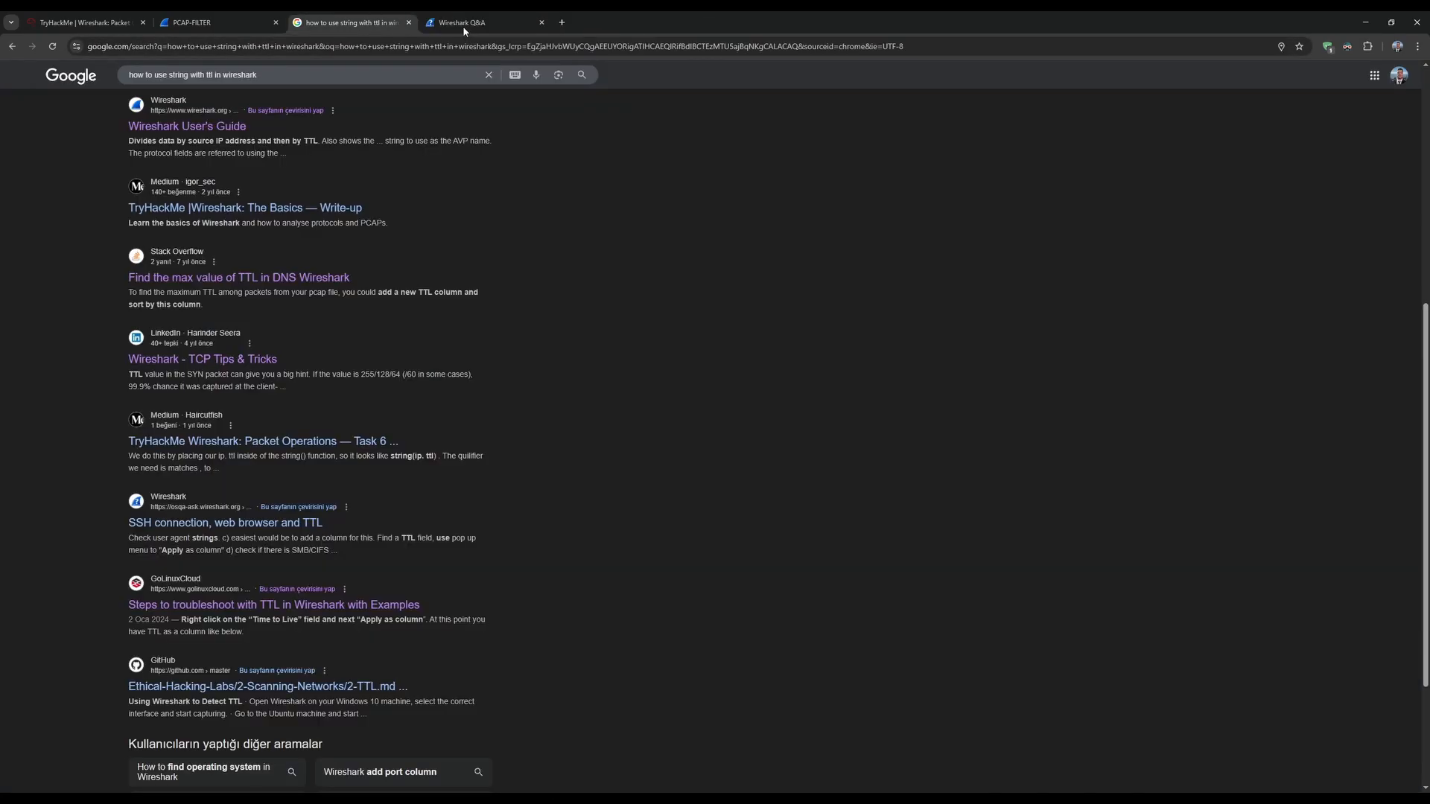
triple_click(237, 68)
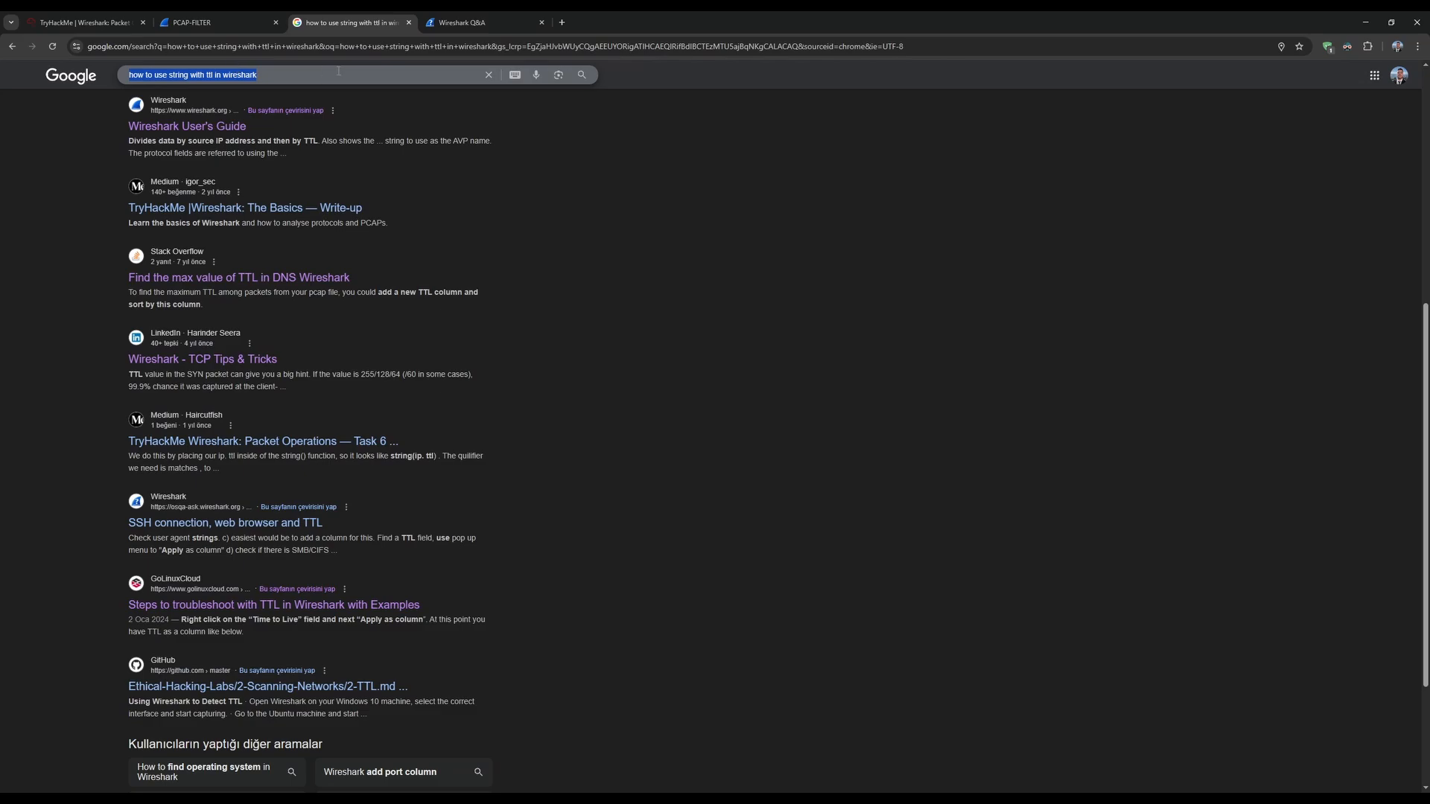
text(value na)
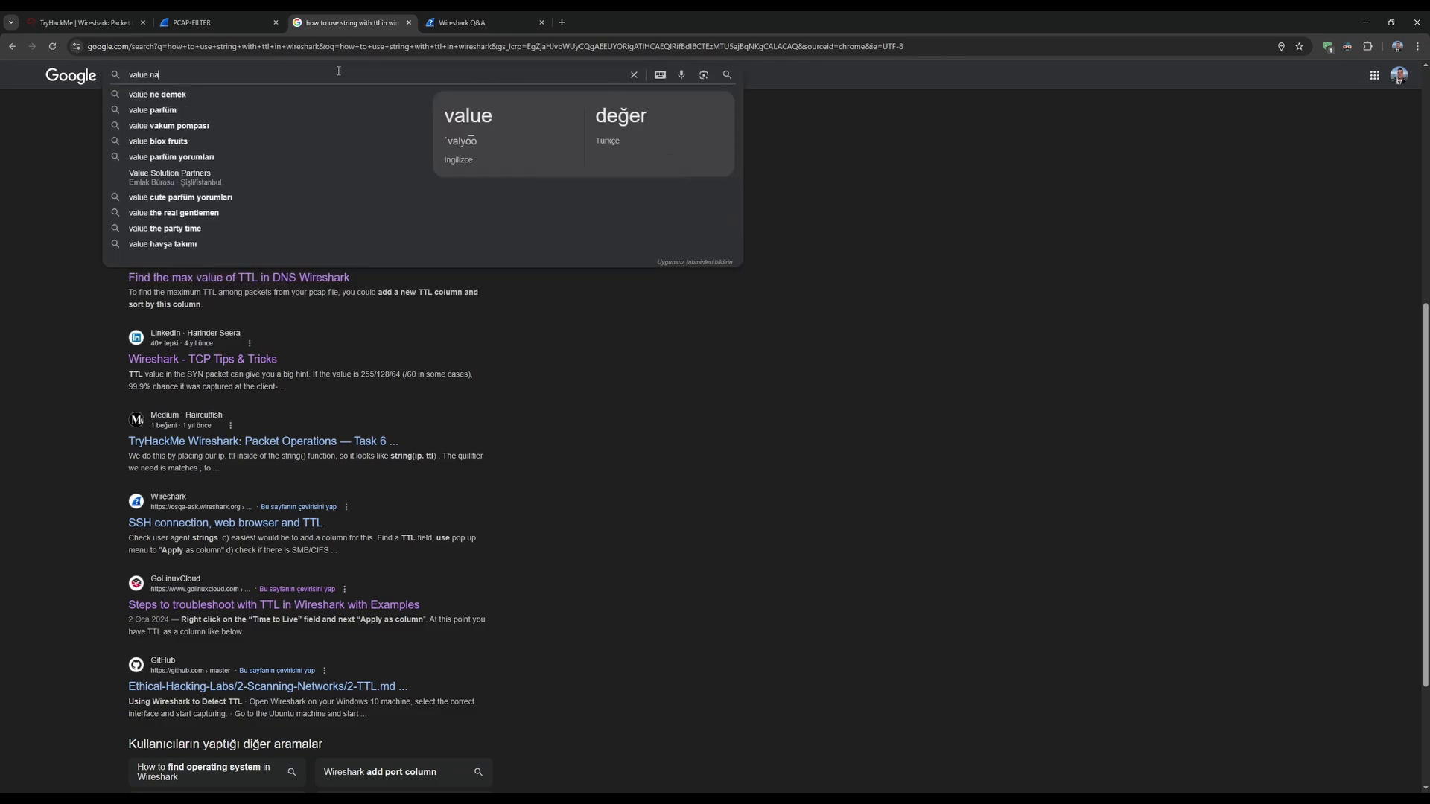
text(me of ttl in wireshark)
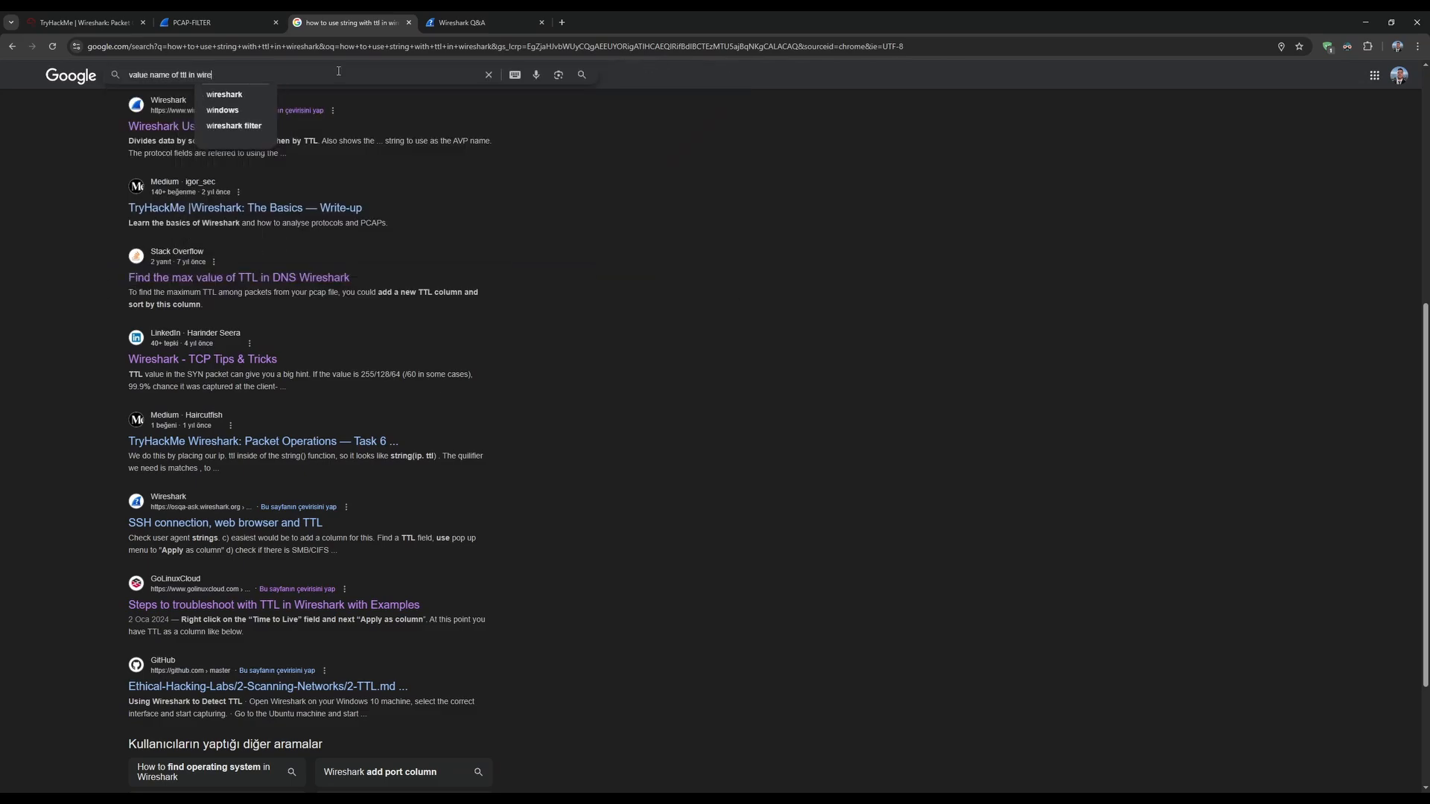
key(Return)
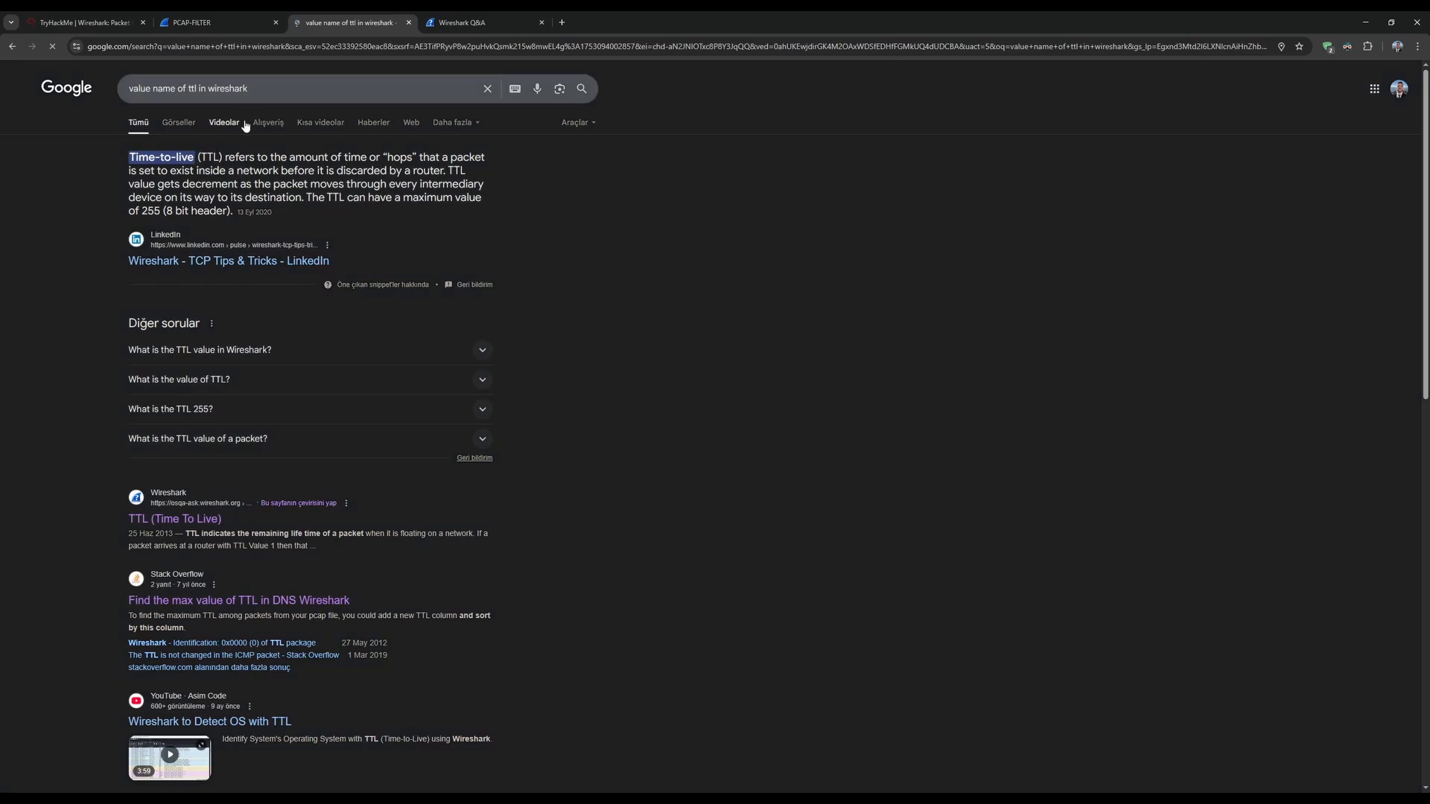
- Open LinkedIn's "Wireshark - TCP Tips & Tricks" article in a separate tab and dismiss the payment notice
middle_click(264, 247)
click(484, 23)
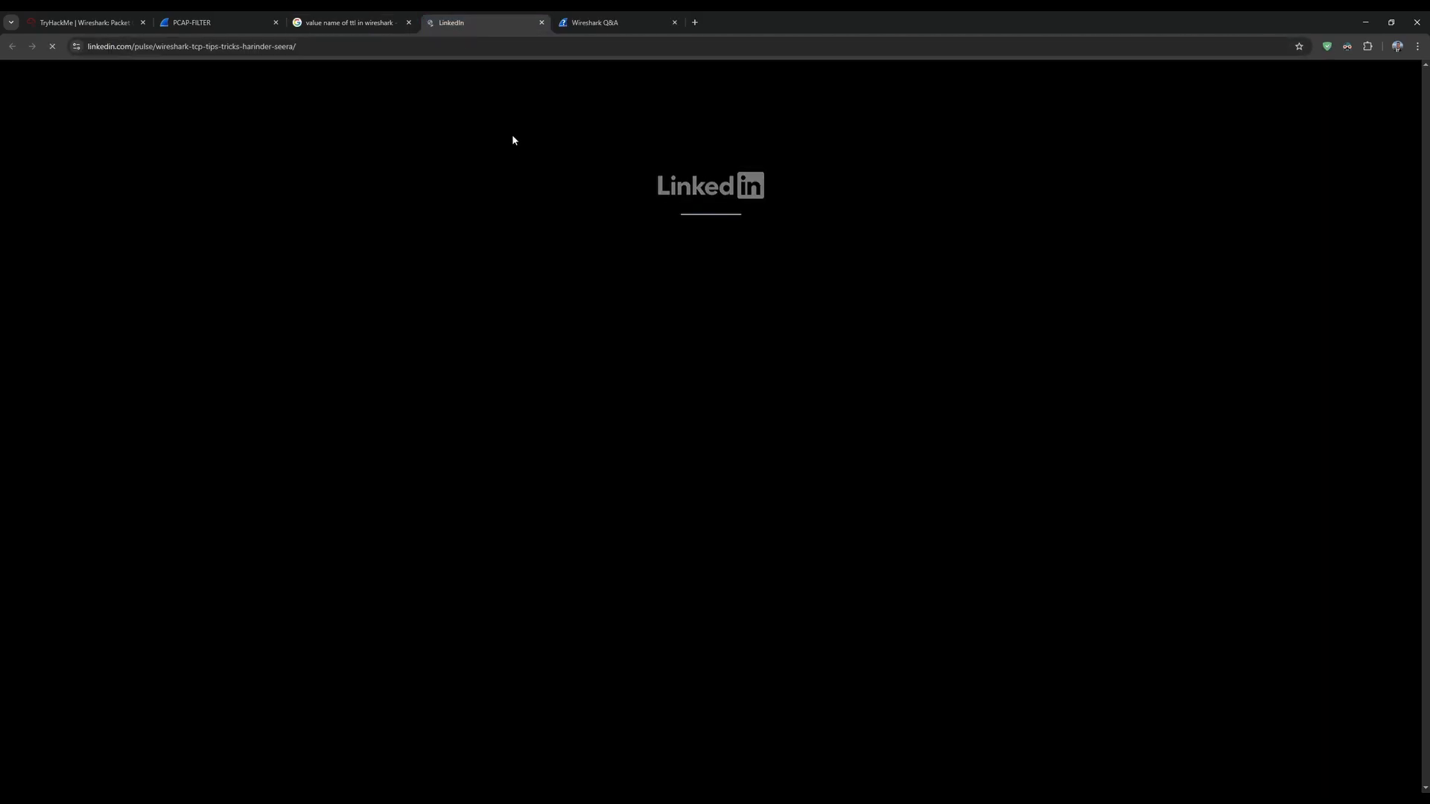
scroll(477, 190, down, 2)
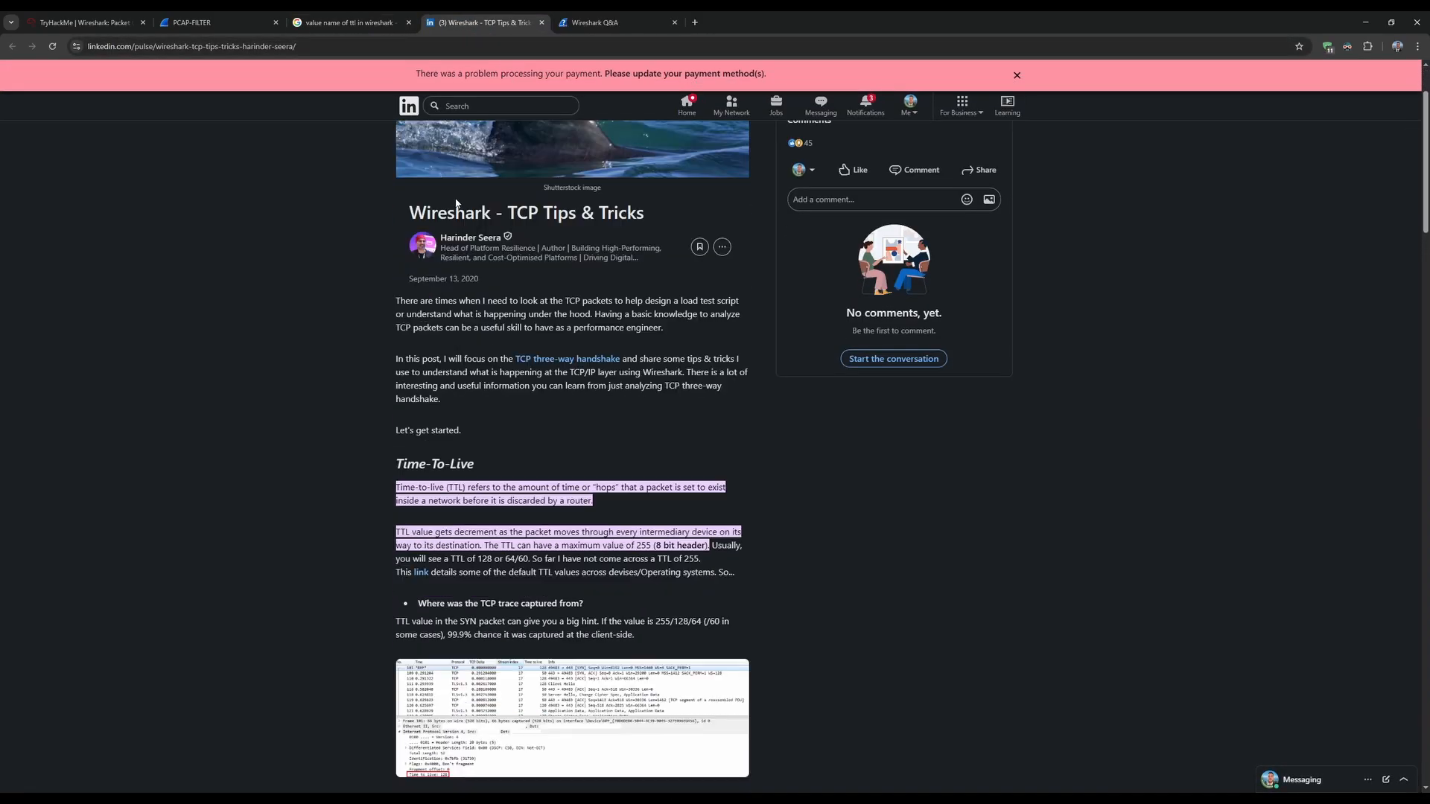
click(1018, 76)
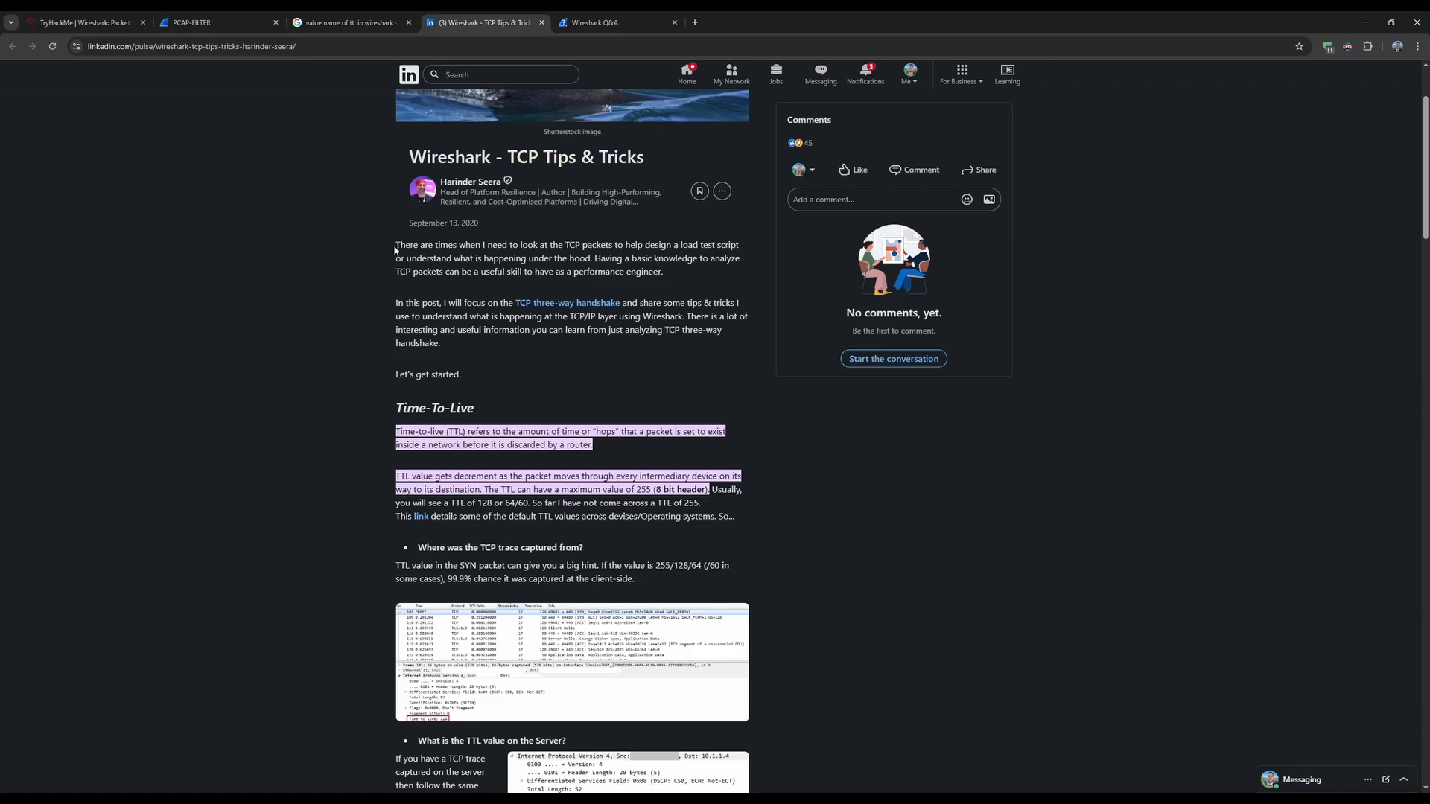
- Read the article's introduction and its Time-To-Live section, including the questions about the capture point and server TTL
drag(395, 247, 672, 273)
click(673, 274)
click(533, 335)
drag(392, 300, 592, 340)
click(367, 303)
click(592, 337)
scroll(378, 340, down, 1)
drag(645, 263, 693, 275)
click(677, 290)
scroll(566, 312, down, 1)
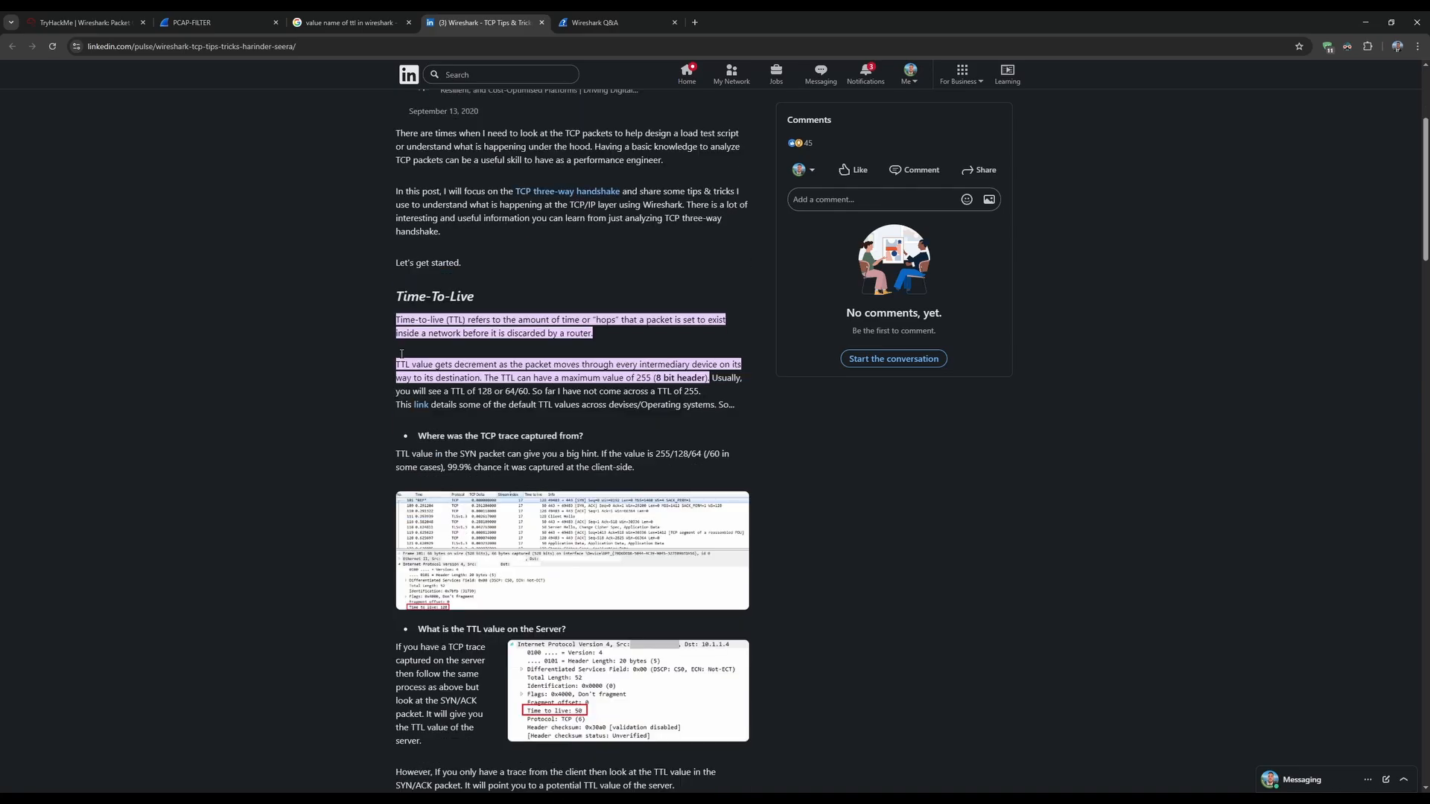
drag(395, 333, 611, 340)
click(610, 340)
scroll(439, 352, down, 5)
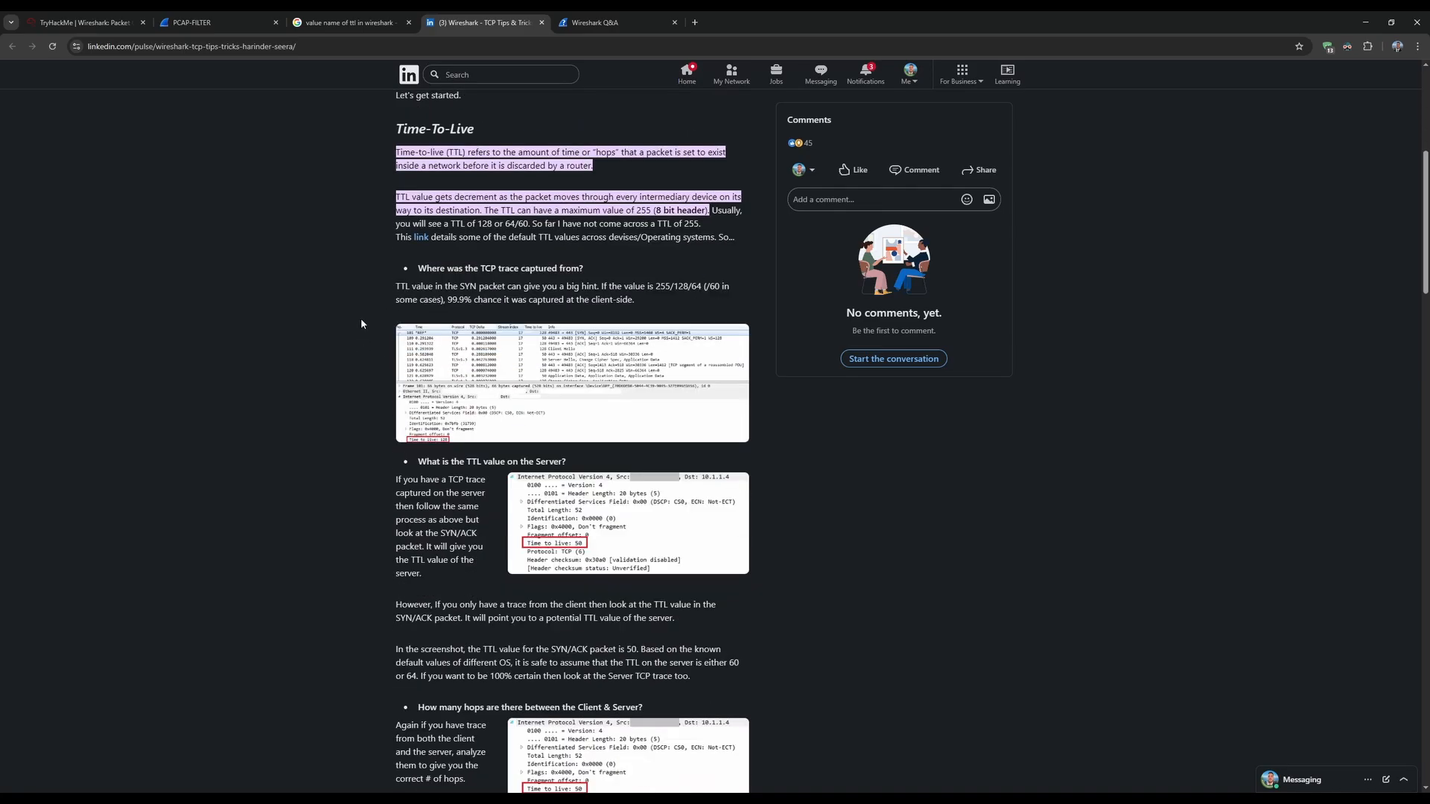
- Skim the sections on hops, Round Trip Time, Maximum Segment Size and Selective Acknowledgment, and close the article
scroll(359, 399, down, 8)
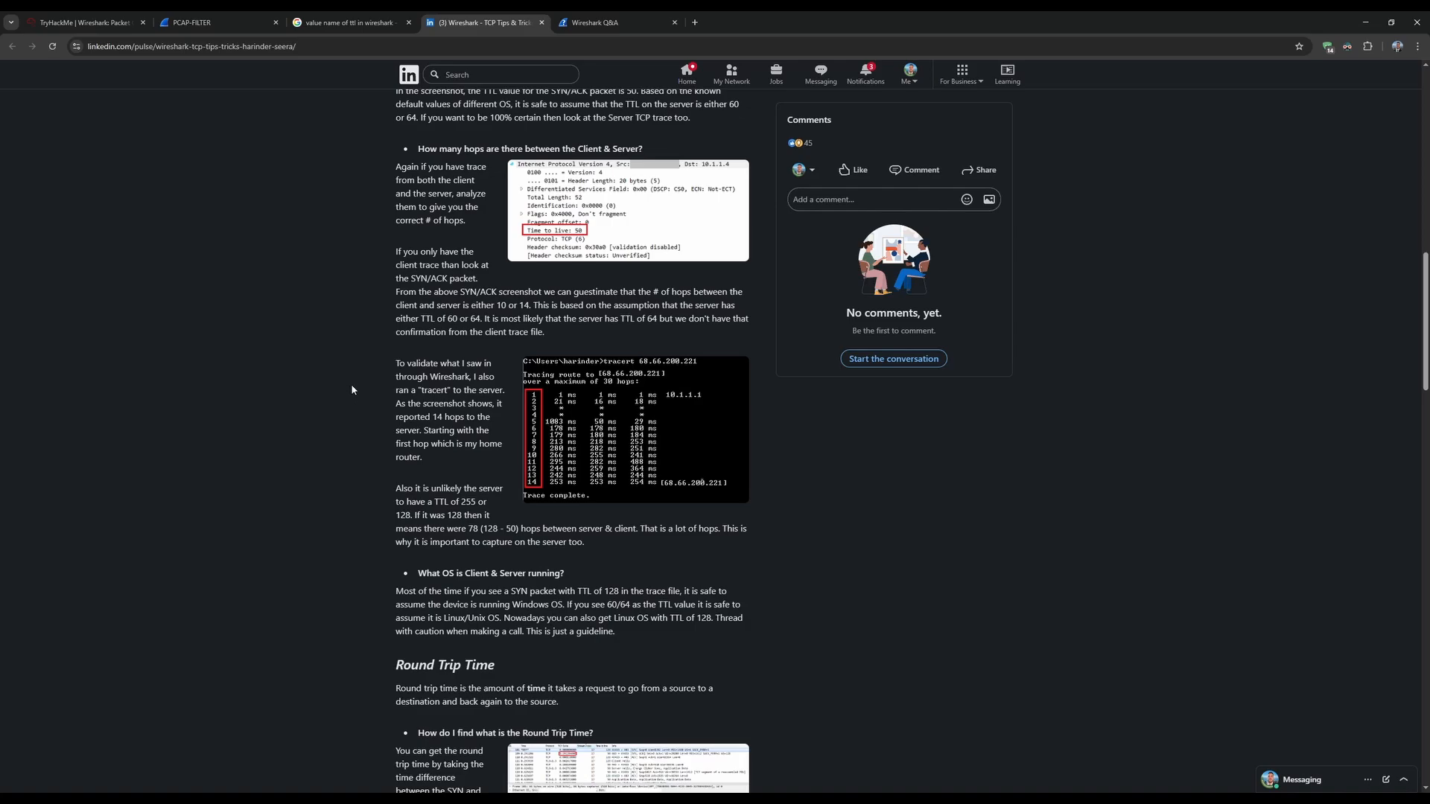
scroll(351, 389, down, 9)
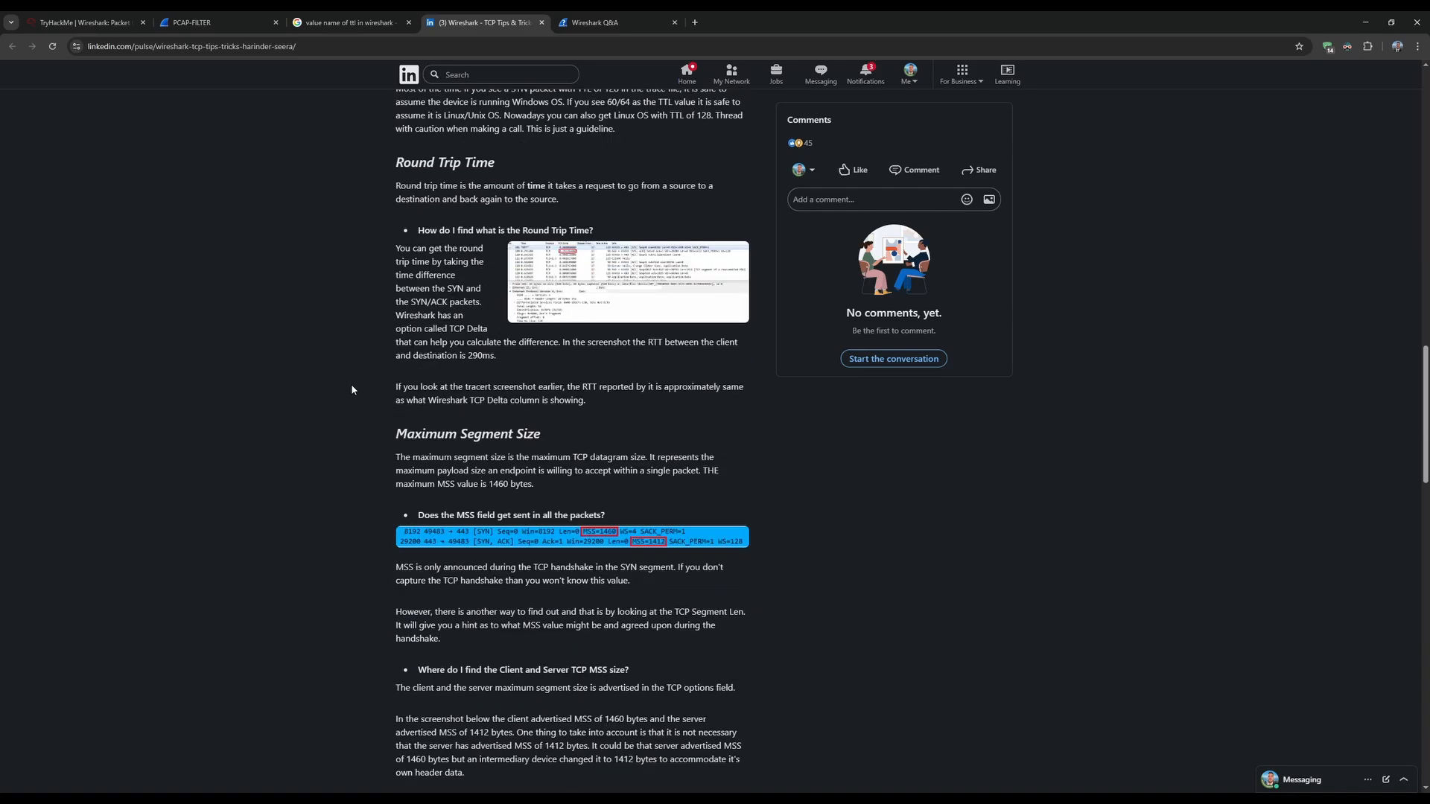
scroll(352, 389, down, 2)
scroll(352, 389, down, 5)
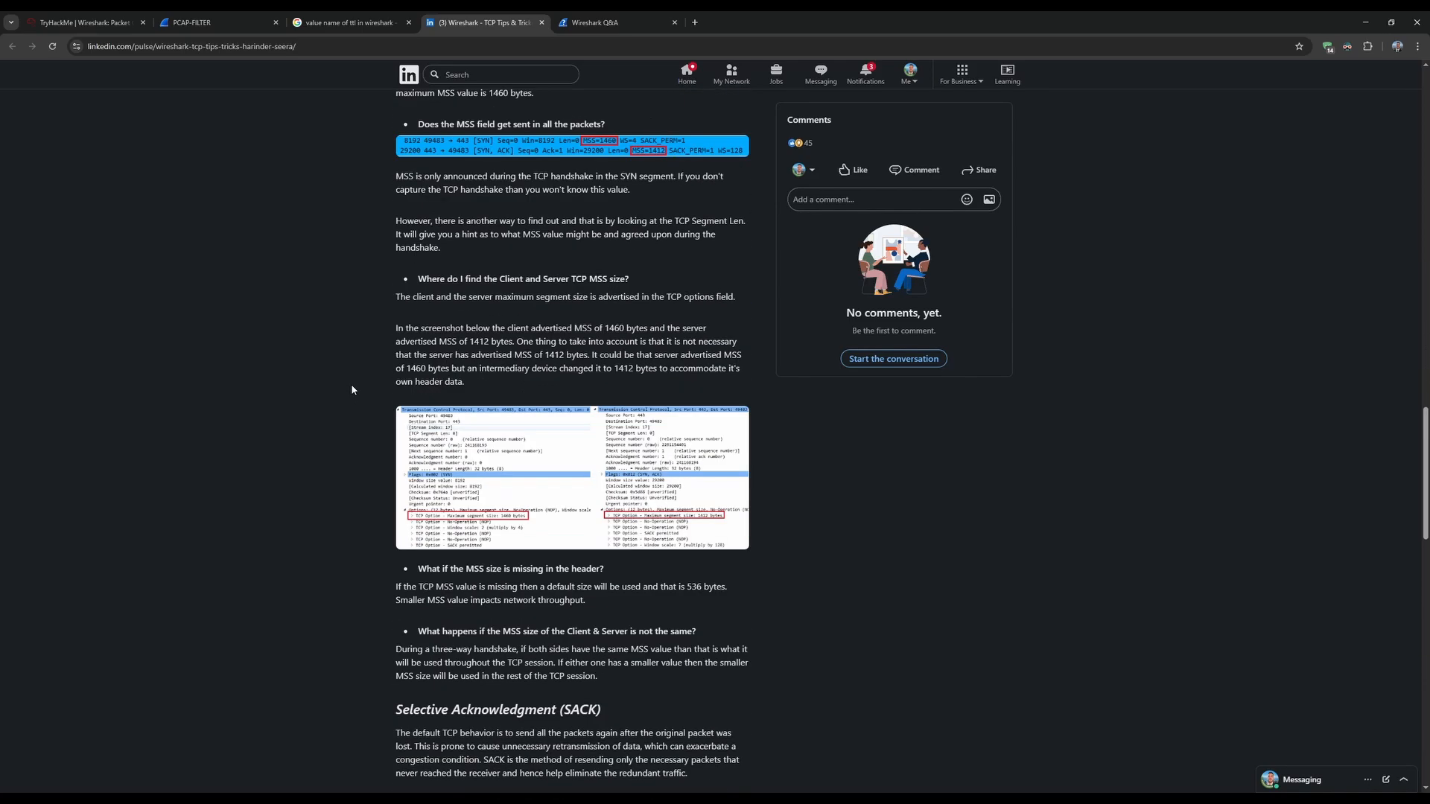
scroll(352, 388, down, 14)
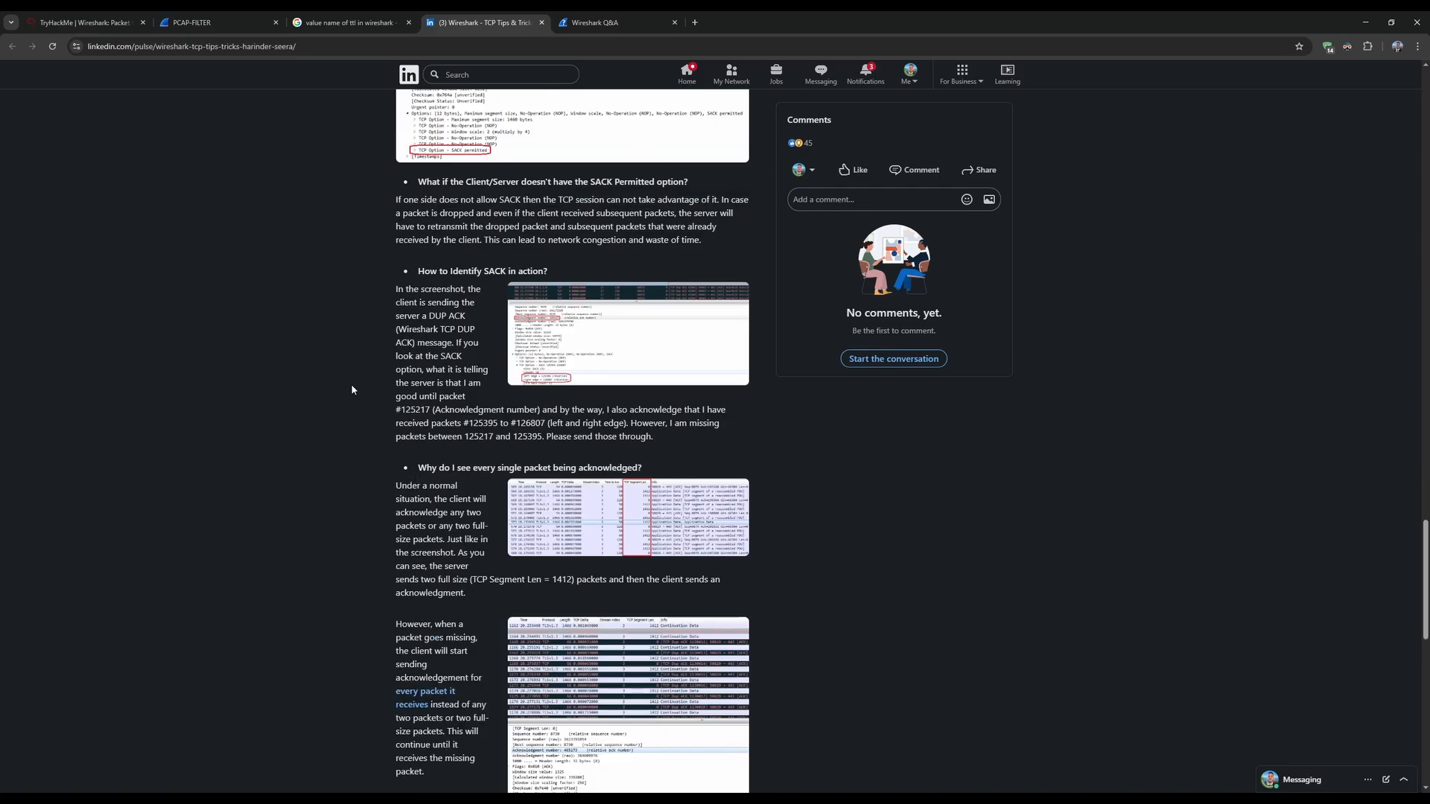
scroll(352, 389, down, 6)
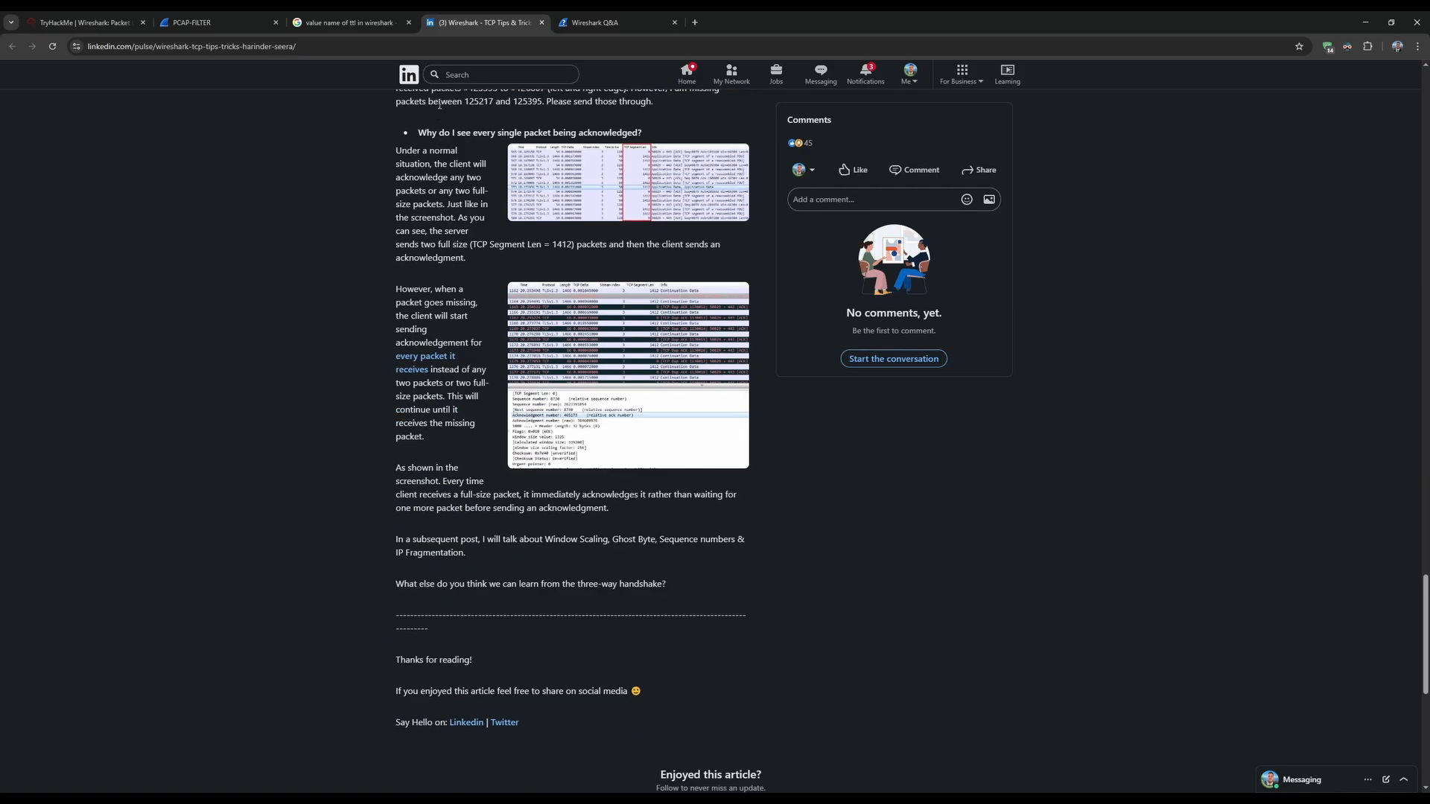
middle_click(443, 29)
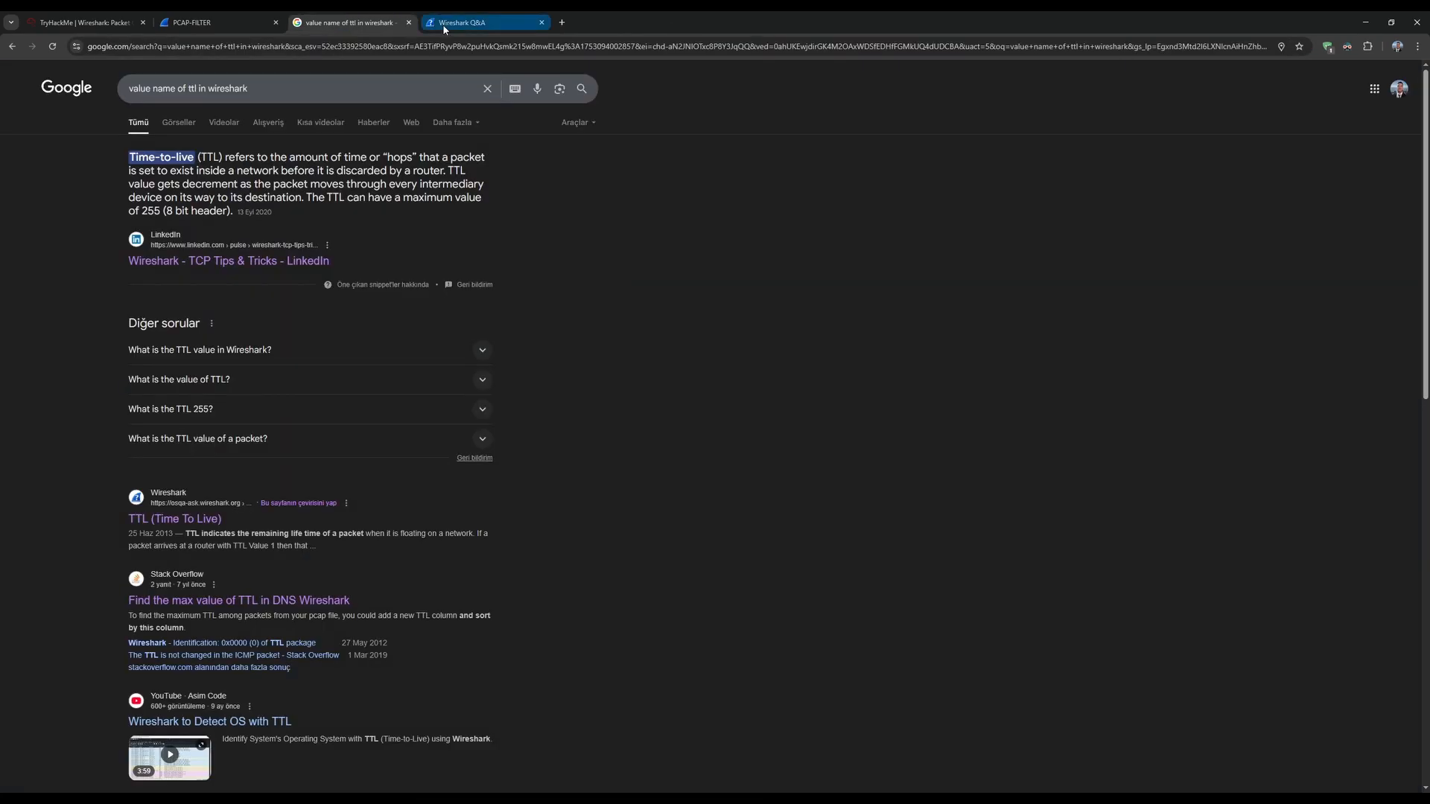
- Expand the related question "What is the TTL value in Wireshark?", check its O'Reilly source in a separate tab and close that tab
click(239, 356)
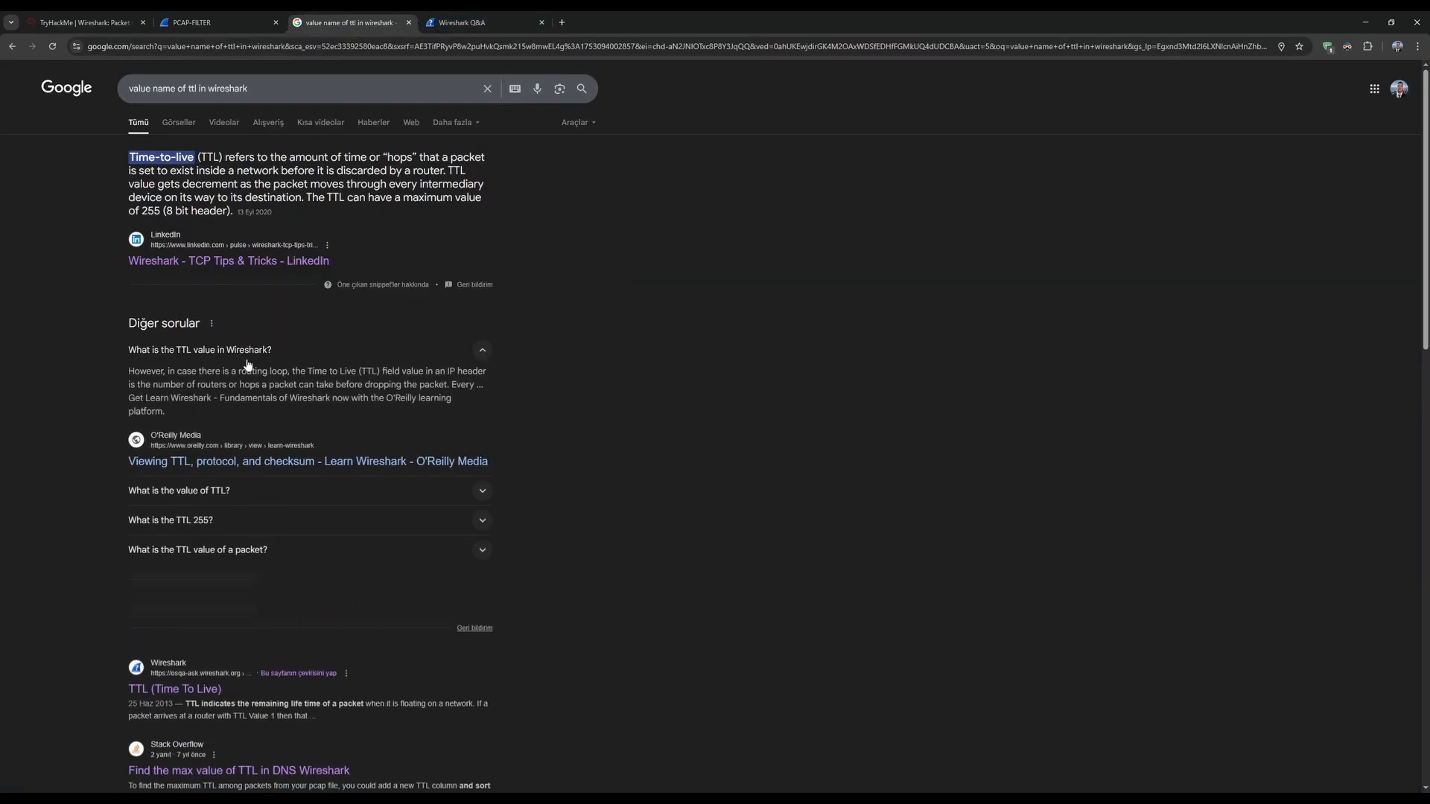
middle_click(282, 462)
click(471, 22)
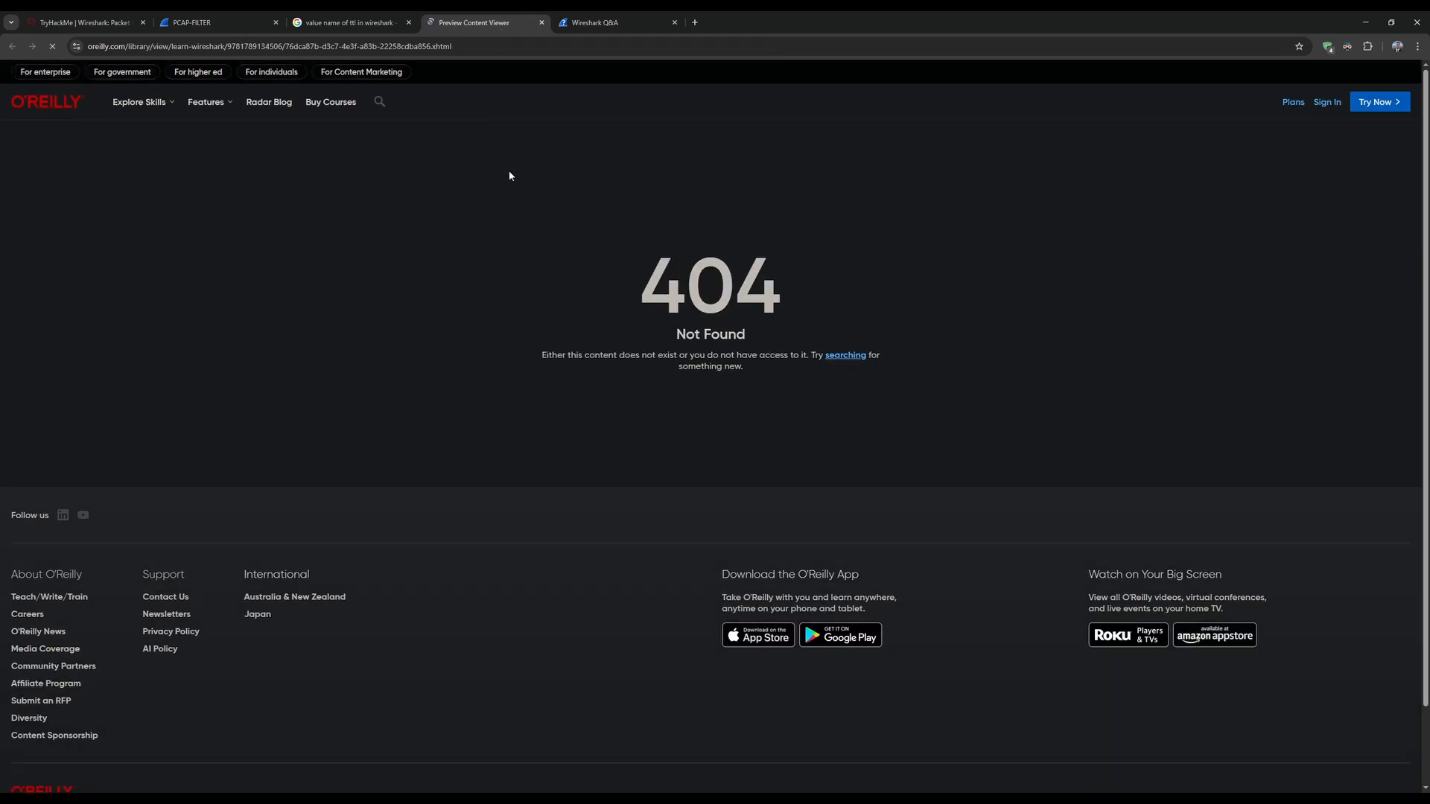
key(ctrl+w)
- Expand the related question "What is the value of TTL?" and look through the remaining search results for a TTL field name
scroll(448, 359, down, 3)
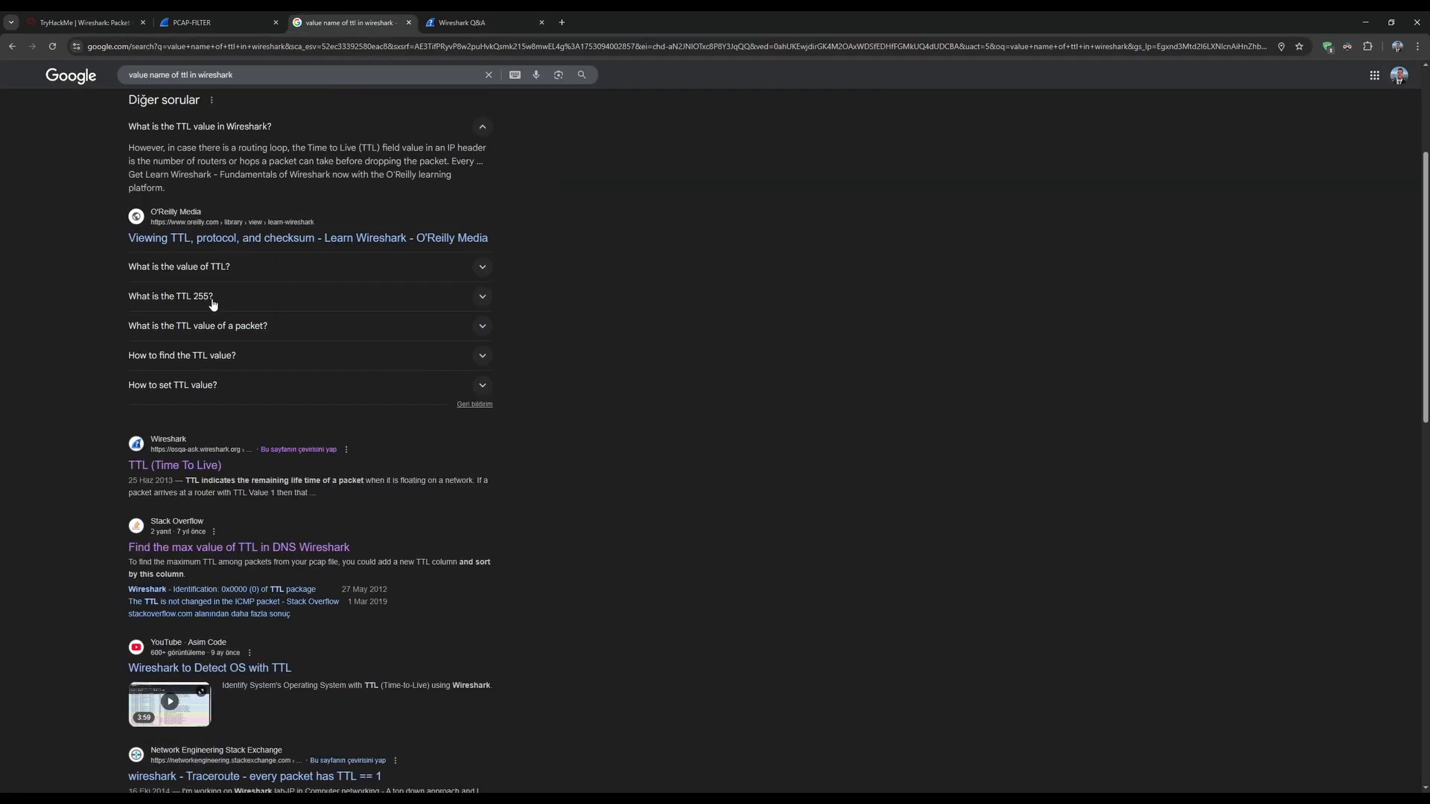
click(238, 273)
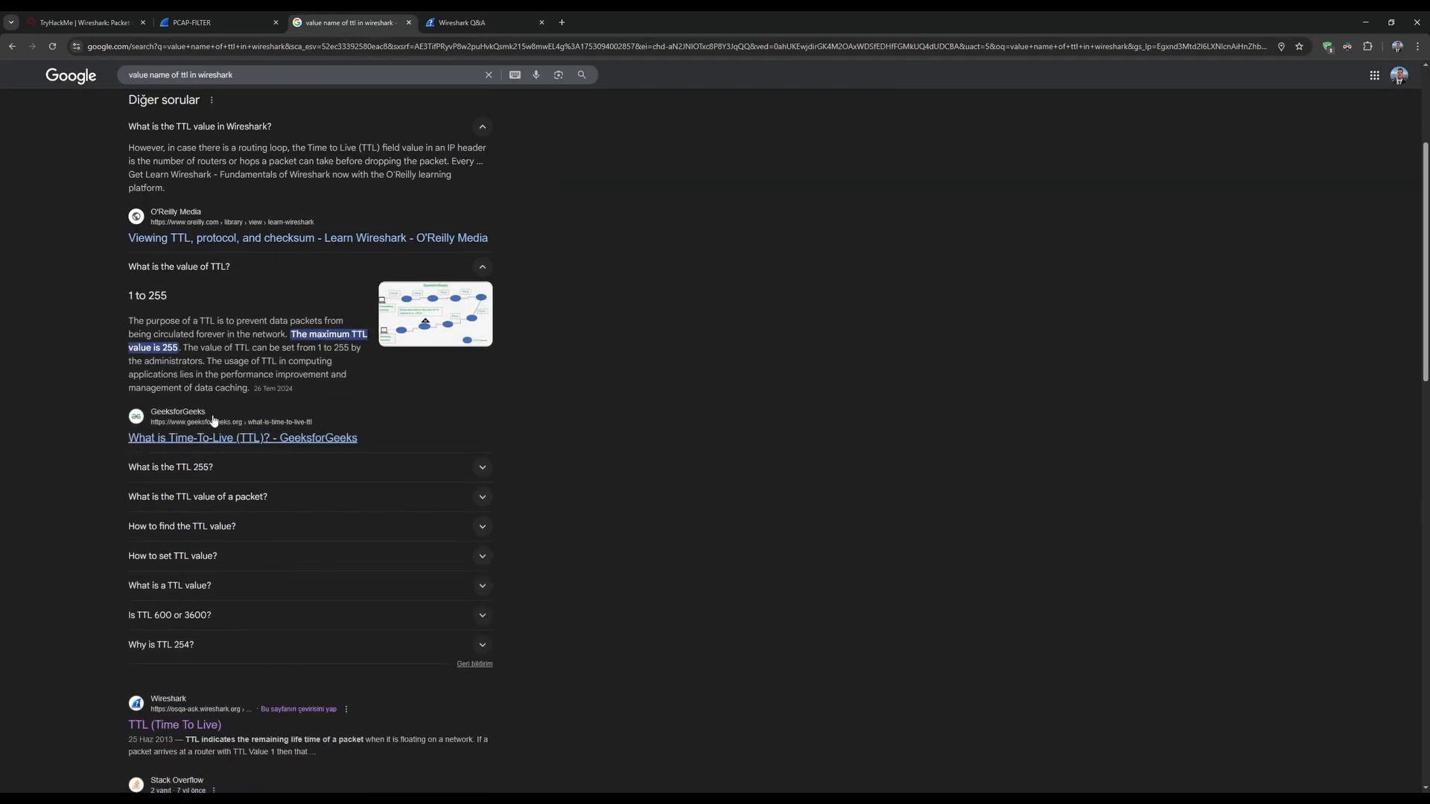
scroll(334, 463, down, 5)
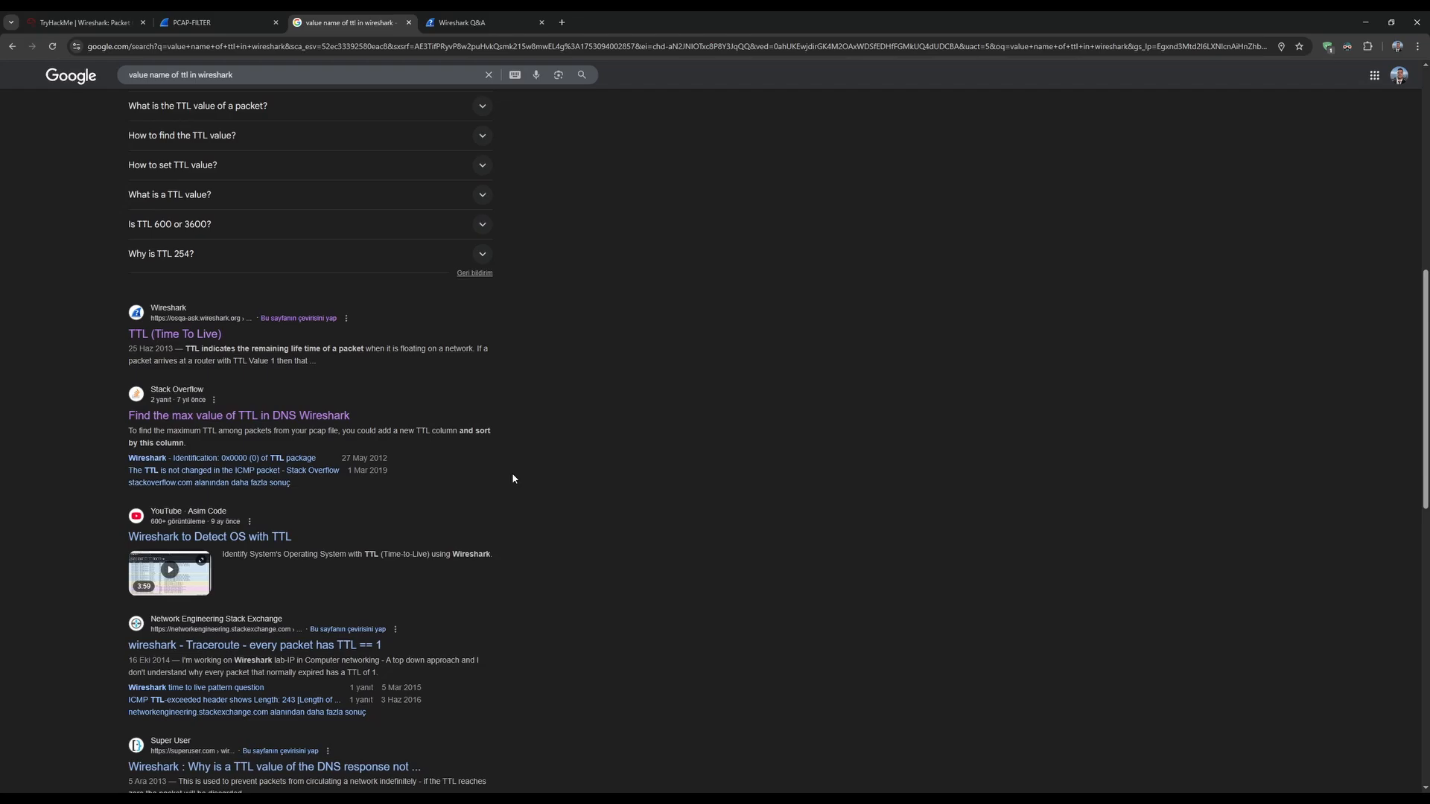
scroll(512, 478, down, 2)
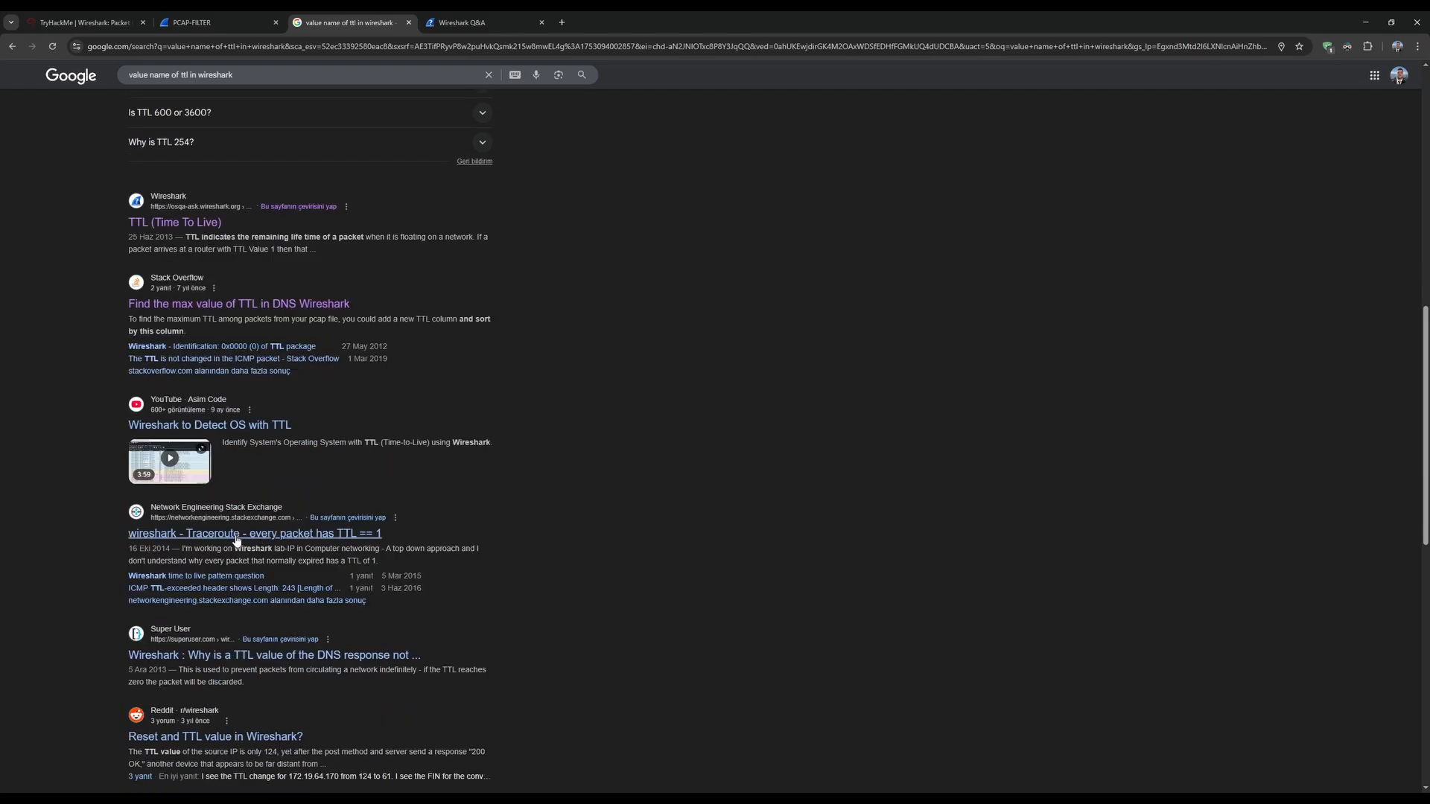
scroll(419, 557, down, 1)
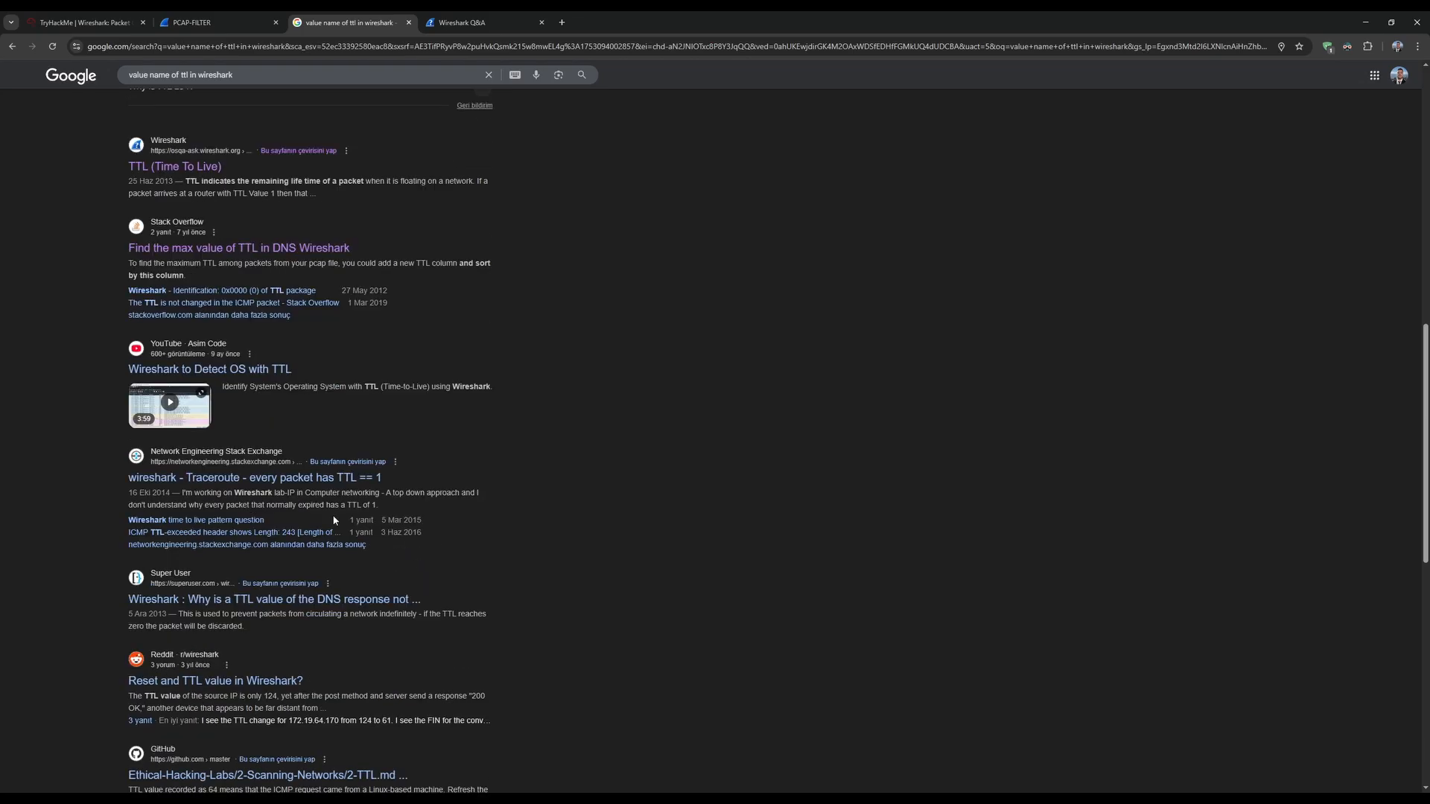
scroll(261, 491, down, 2)
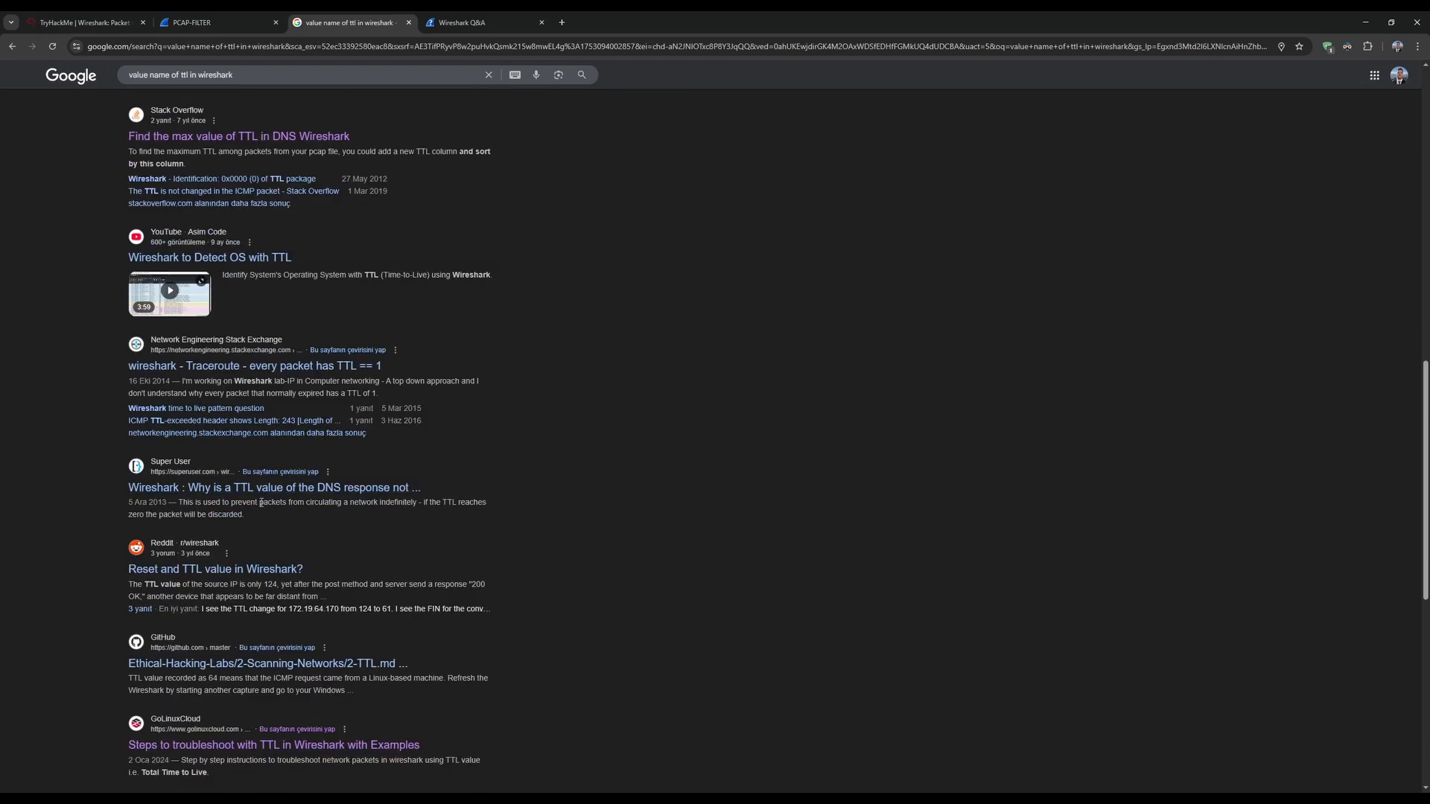
scroll(326, 568, down, 5)
scroll(325, 558, down, 3)
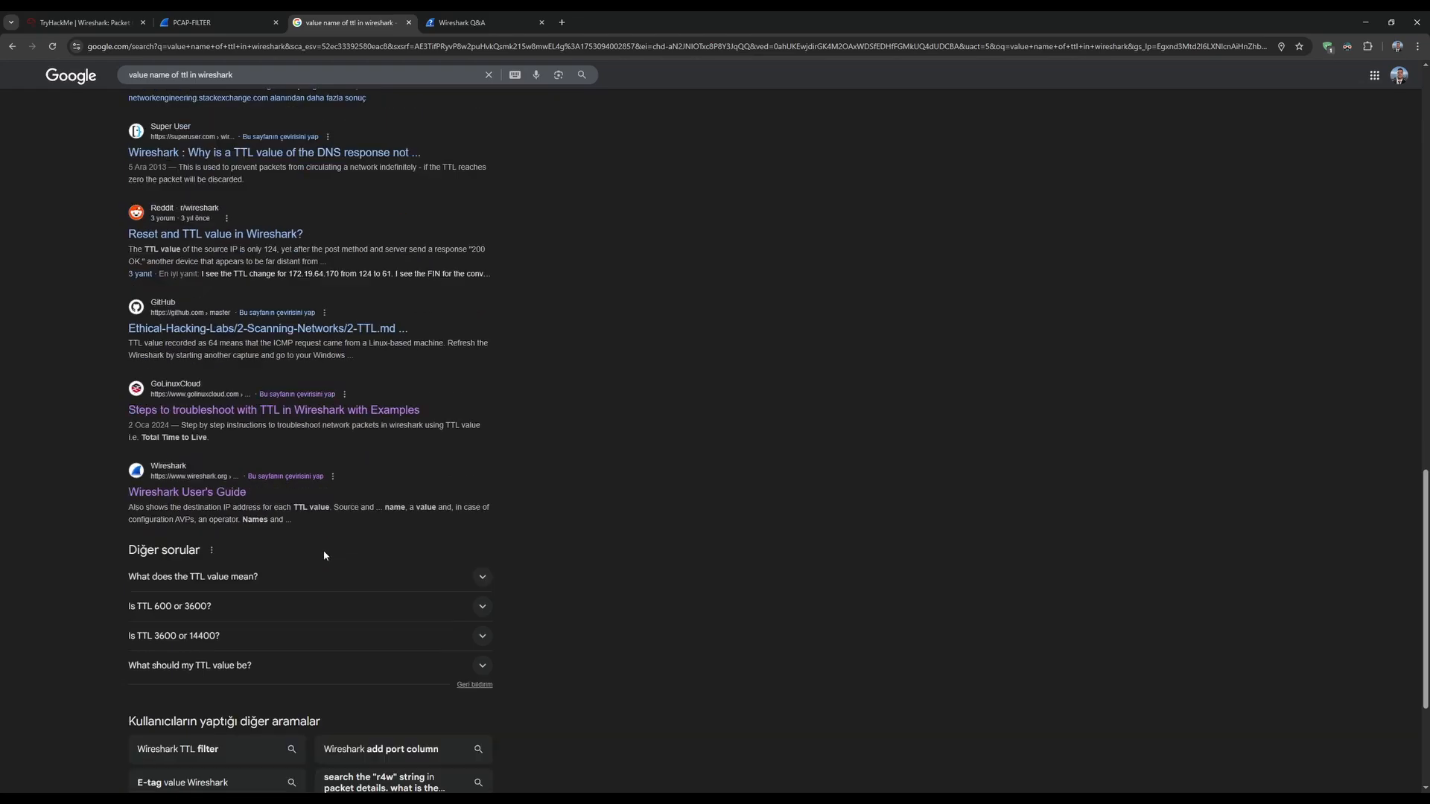
- Close the Google results, Wireshark Q&A and PCAP-FILTER tabs and return to the room's "even TTL numbers" question
middle_click(334, 22)
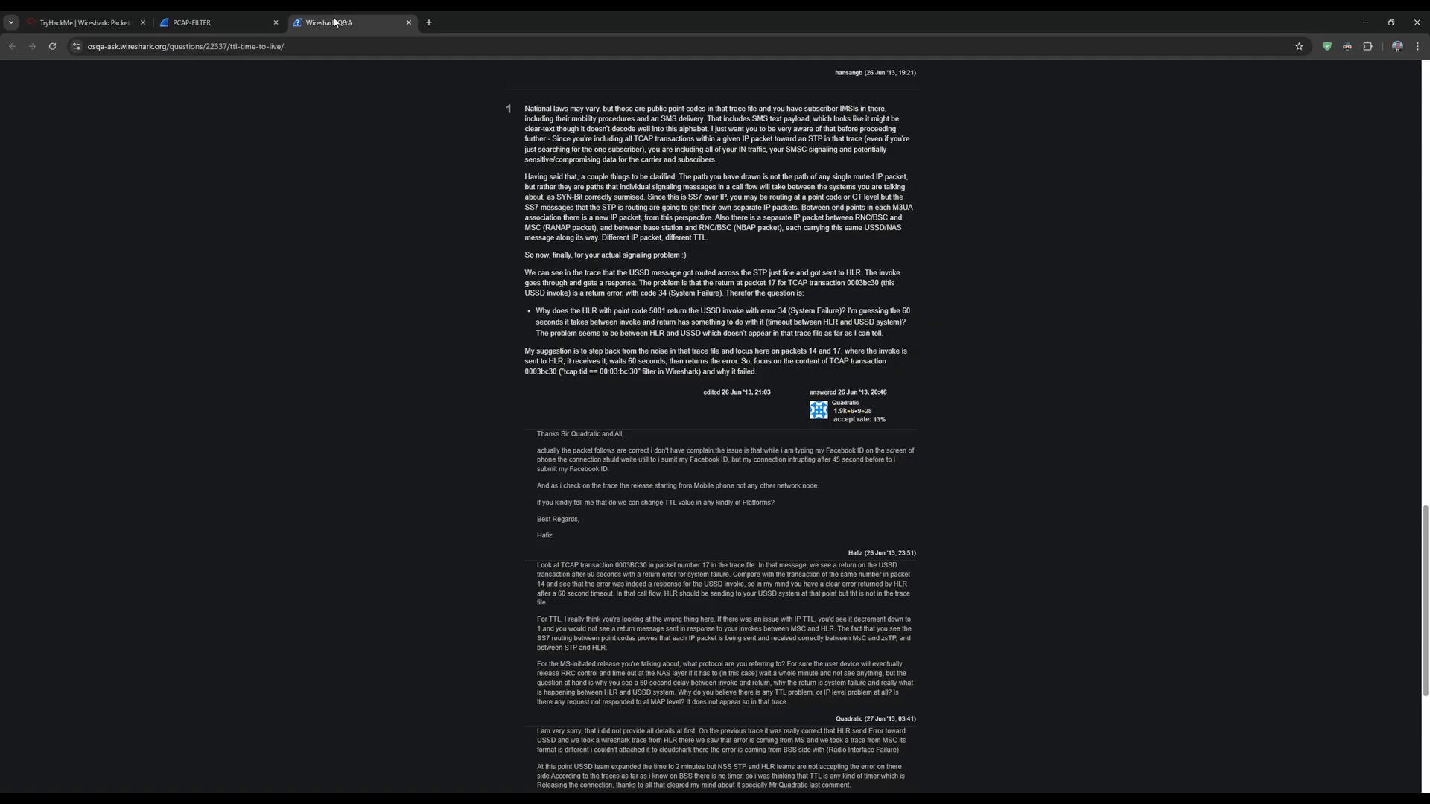
middle_click(335, 22)
middle_click(213, 22)
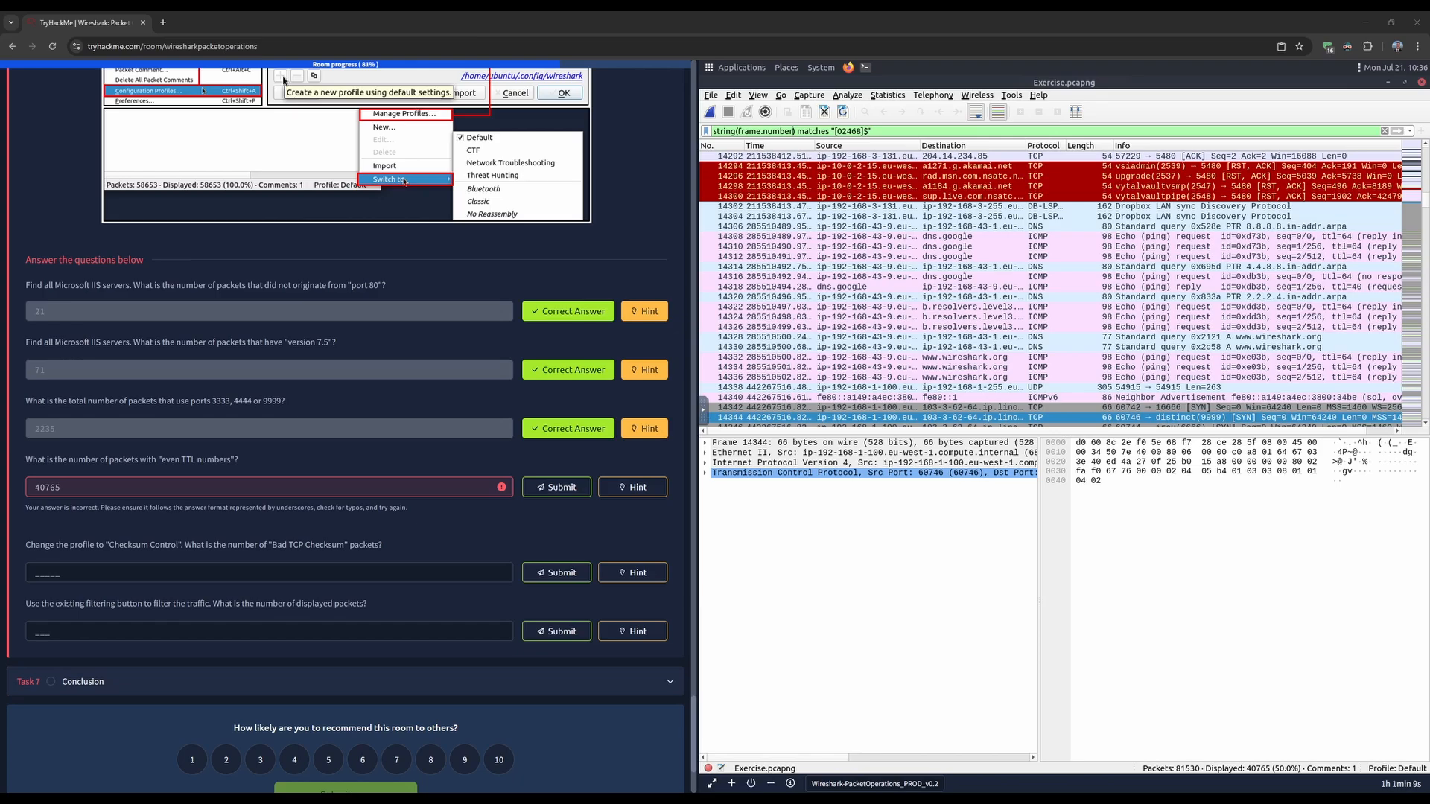
click(369, 485)
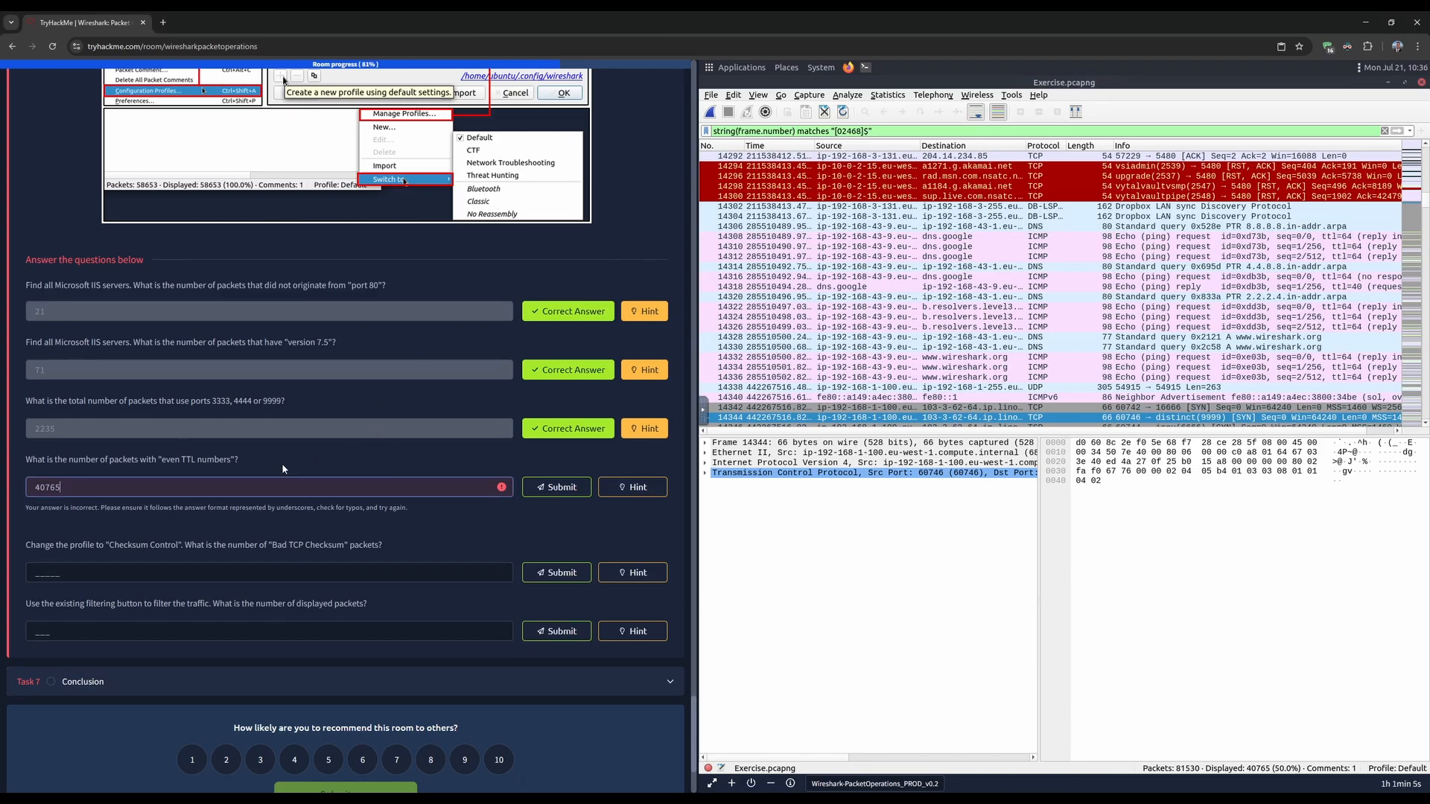
double_click(257, 485)
click(232, 477)
- Replace frame.number with ip.ttl in the display filter and apply string(ip.ttl) matches "[02468]$"
mouse_move(794, 131)
mouse_down()
mouse_move(751, 131)
mouse_move(791, 137)
mouse_up()
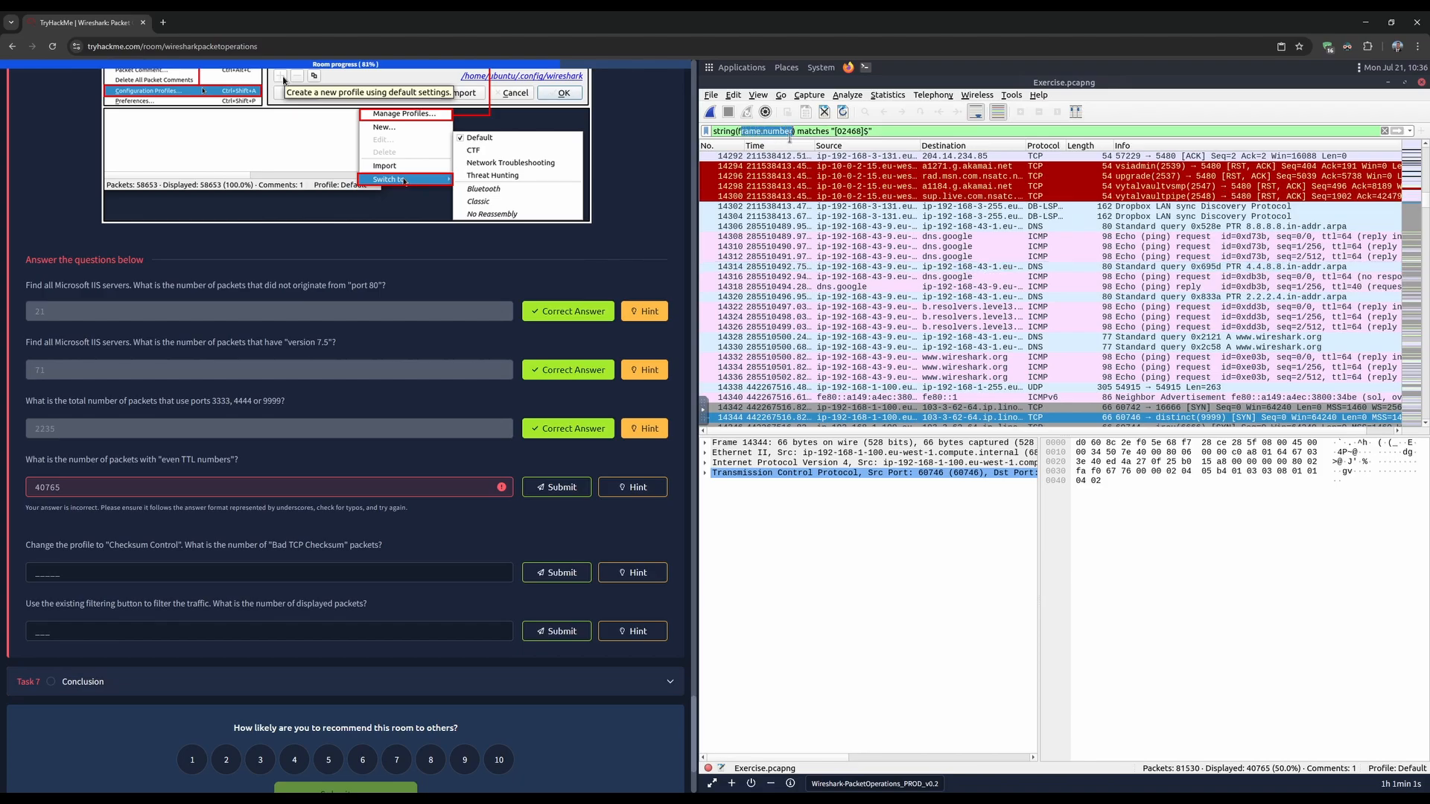
key(BackSpace)
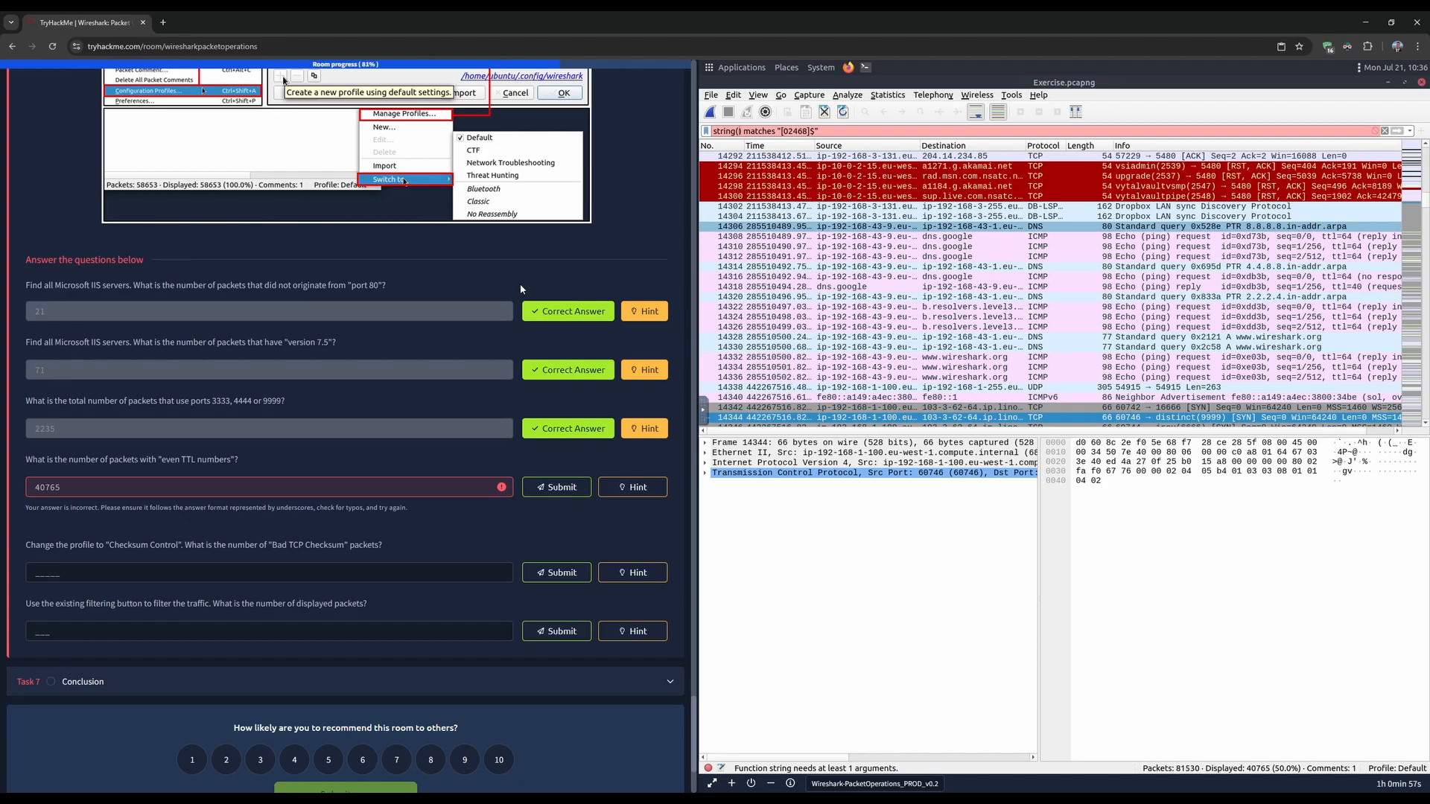
text(ip.ttl)
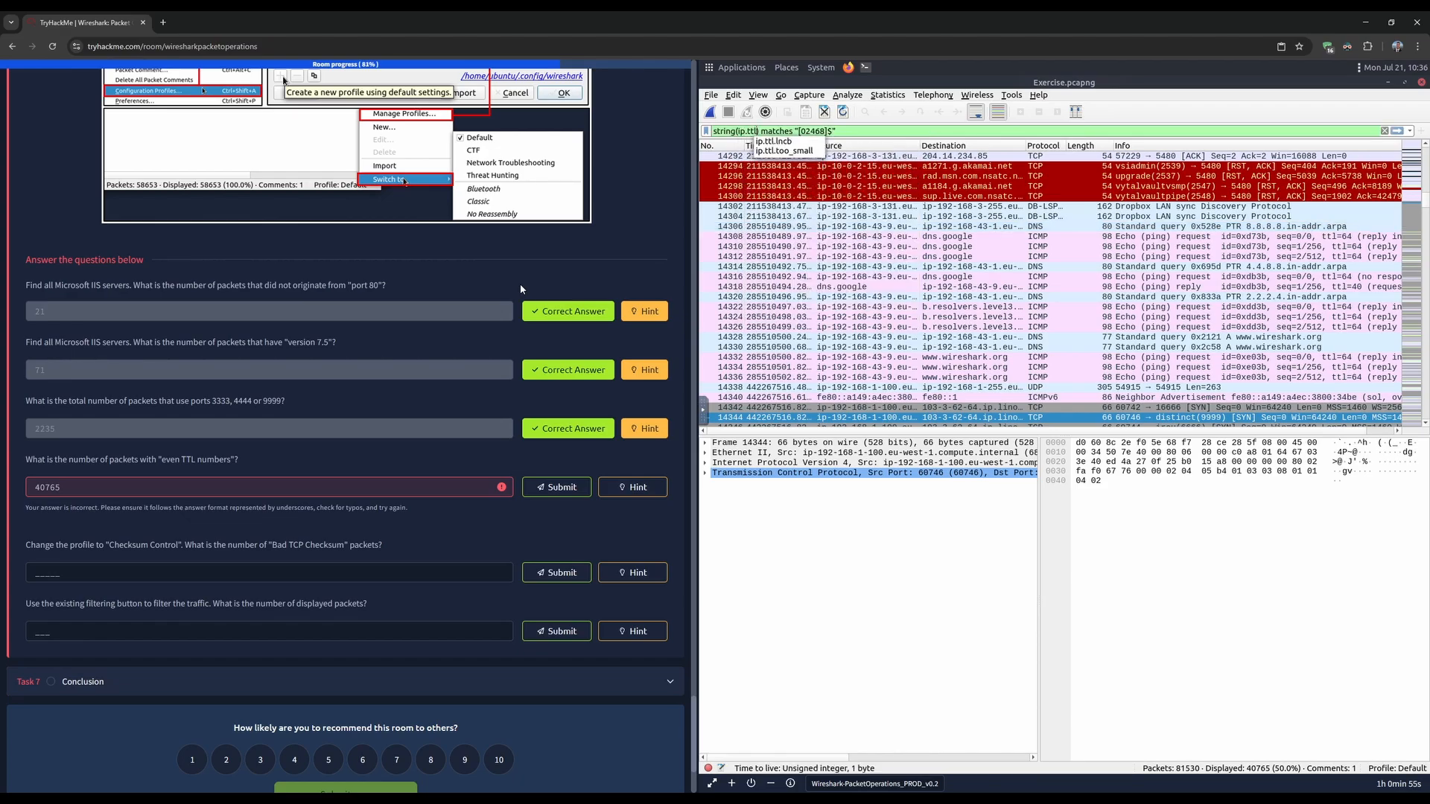
key(Return)
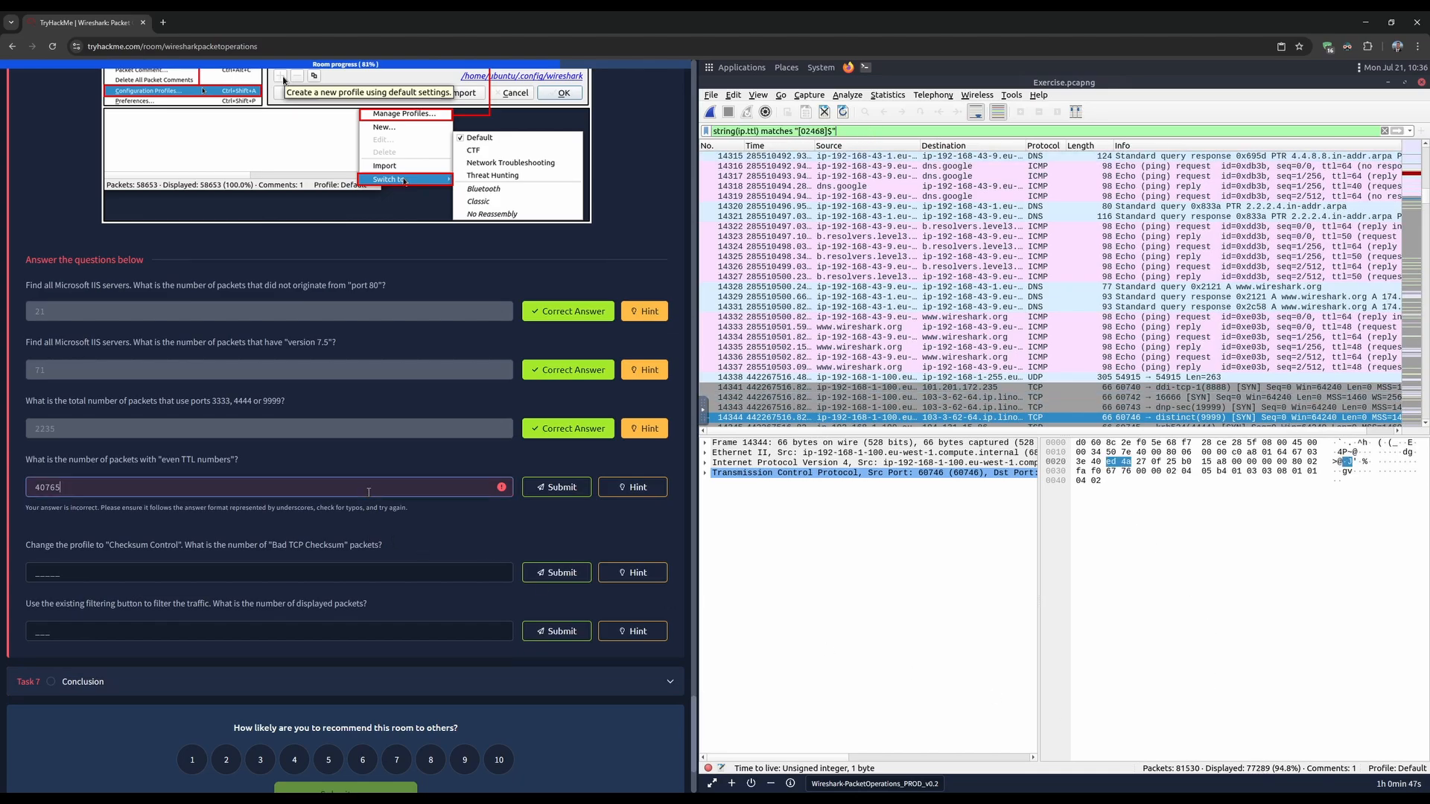
- Submit 77289 as the number of packets with even TTL numbers
double_click(369, 493)
text(77289)
key(Return)
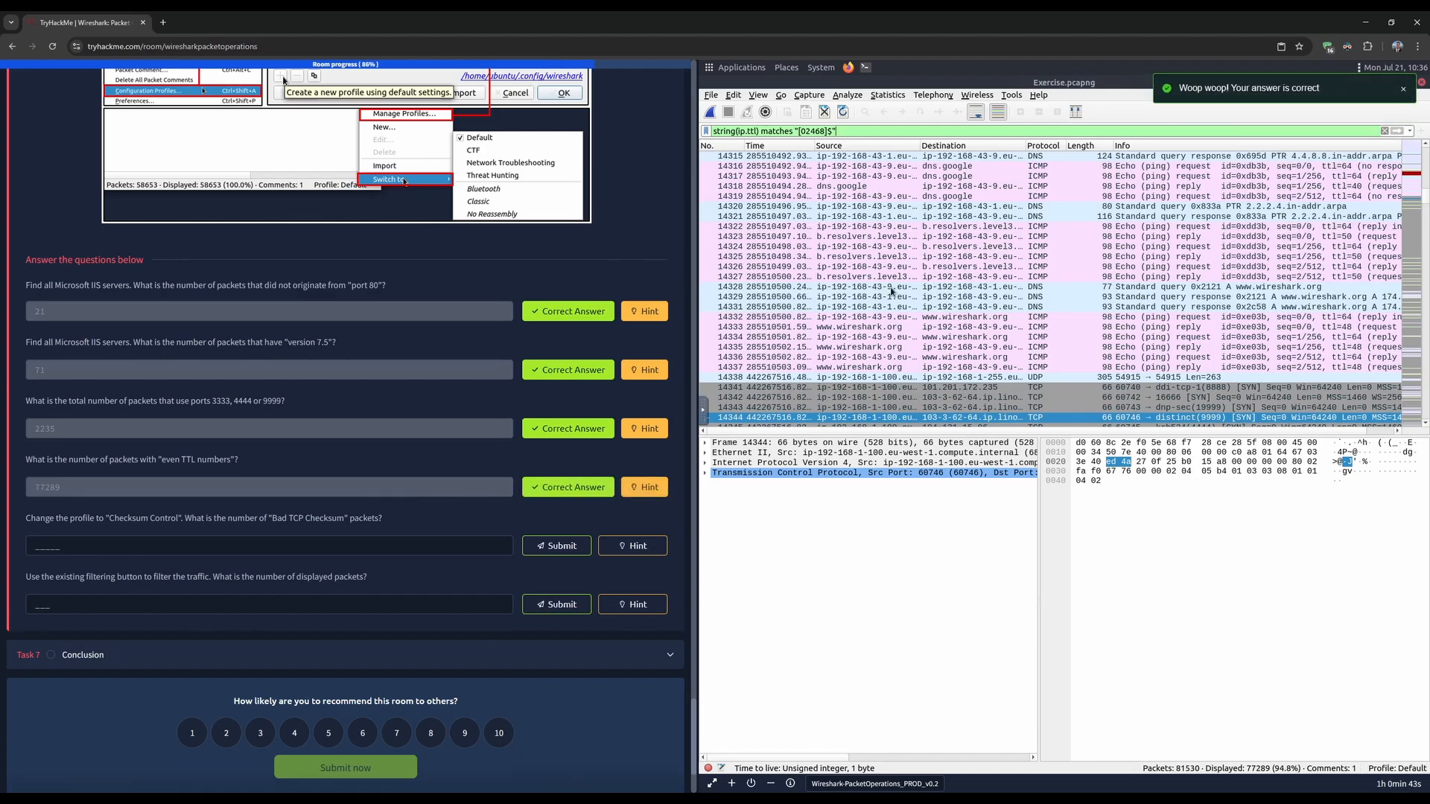
- Review the ip.ttl field in the display filter and read the question about the "Checksum Control" profile
double_click(752, 131)
click(757, 131)
drag(738, 131, 757, 131)
click(755, 131)
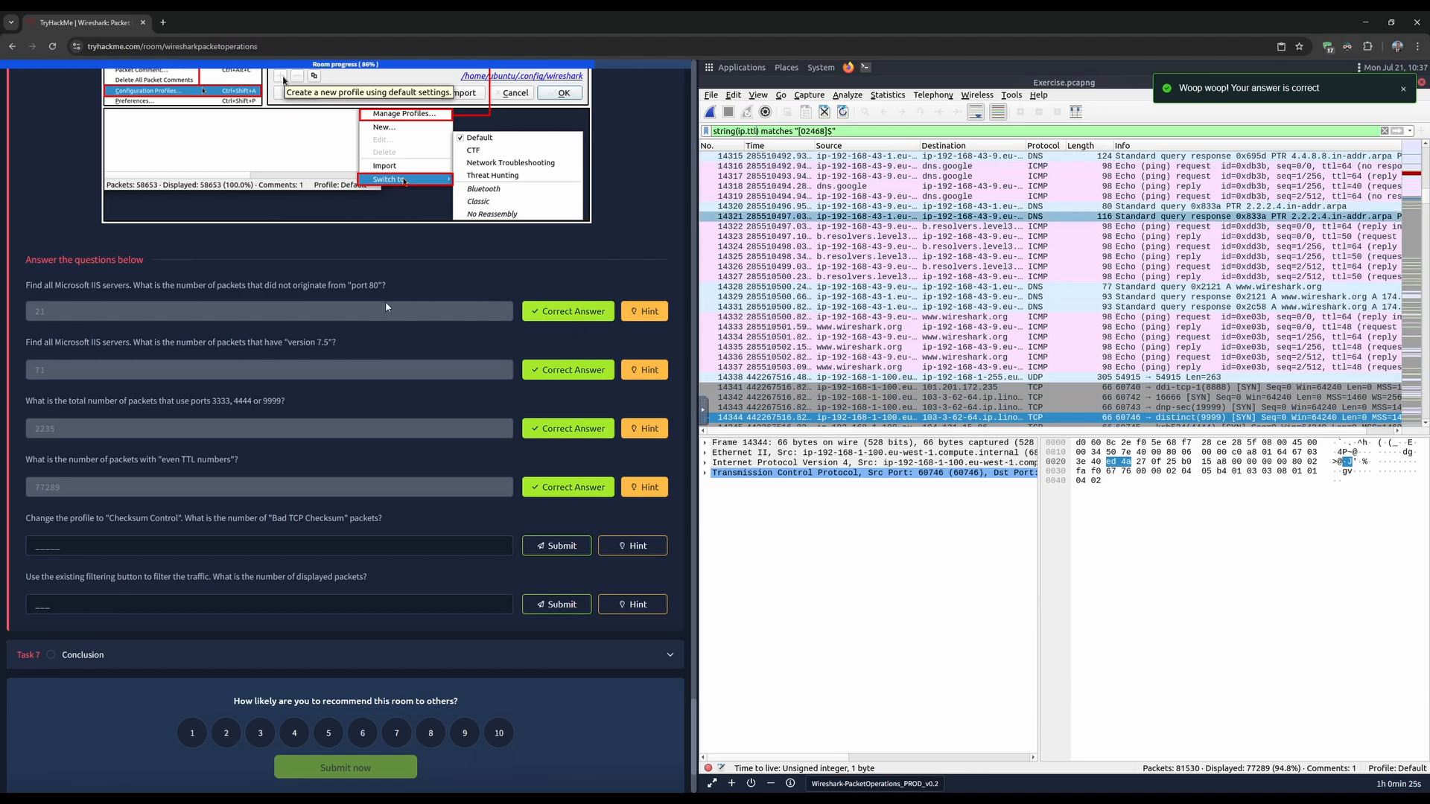
scroll(376, 492, down, 1)
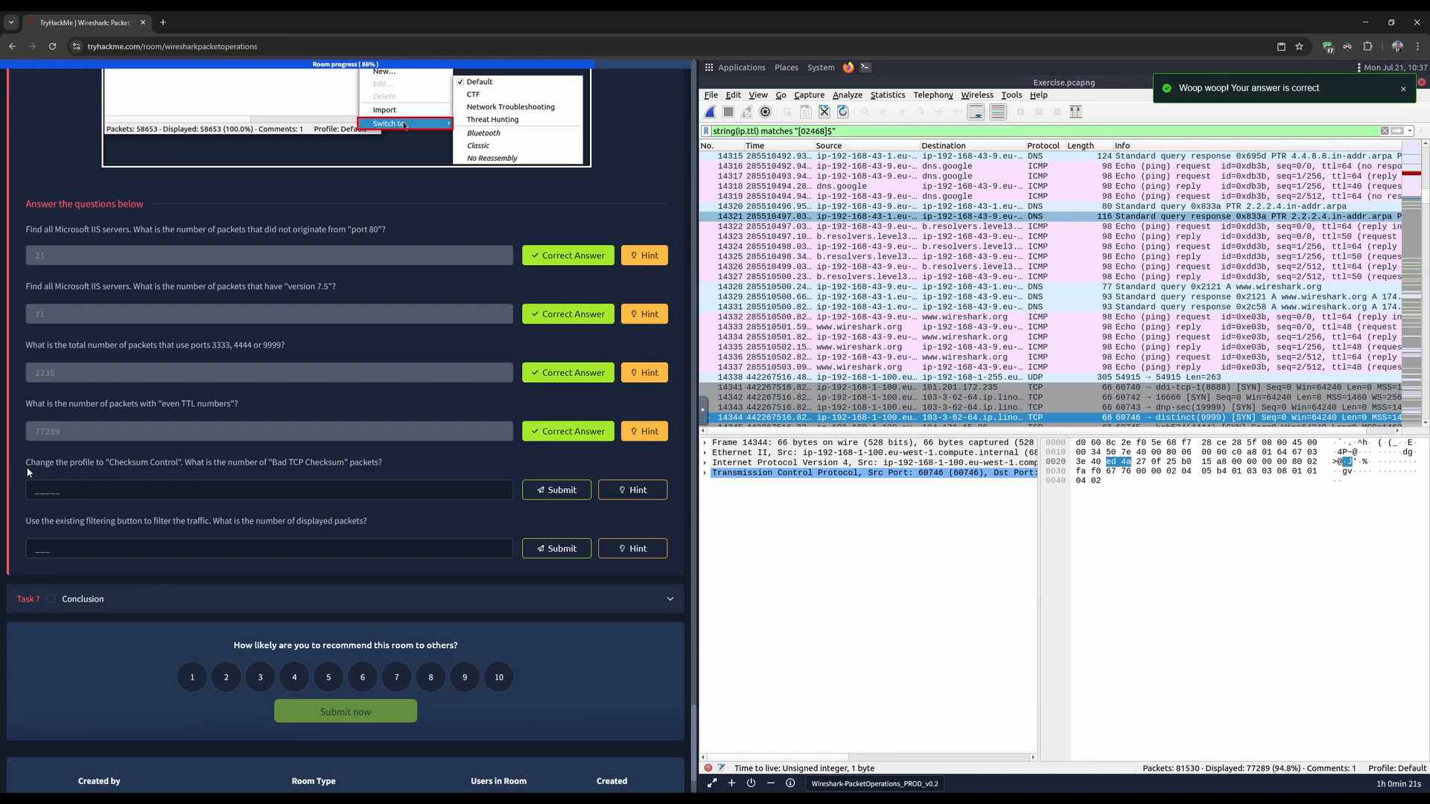
- Read the "Checksum Control" question and switch the configuration profile to Checksum Control
drag(28, 471, 380, 463)
click(422, 468)
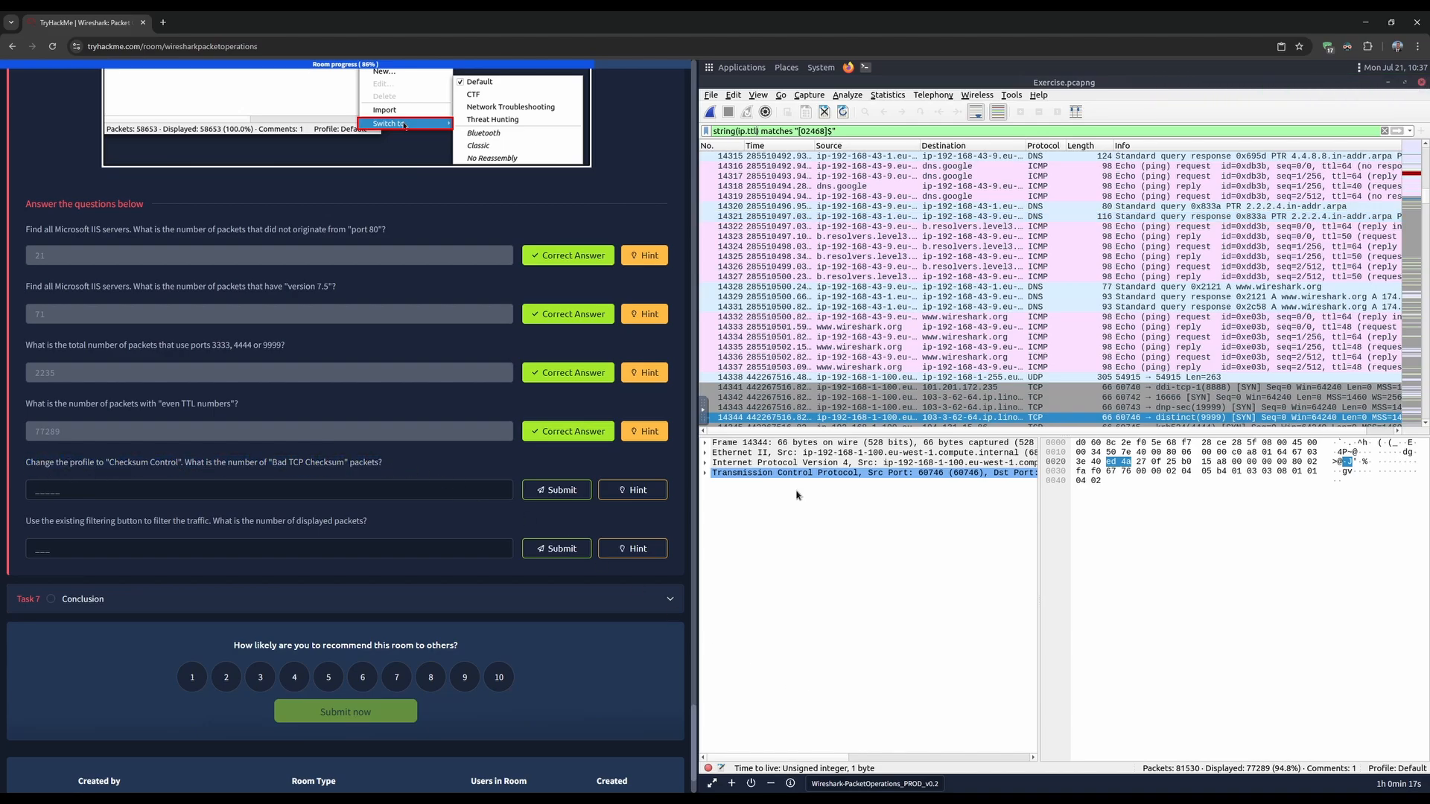
click(733, 96)
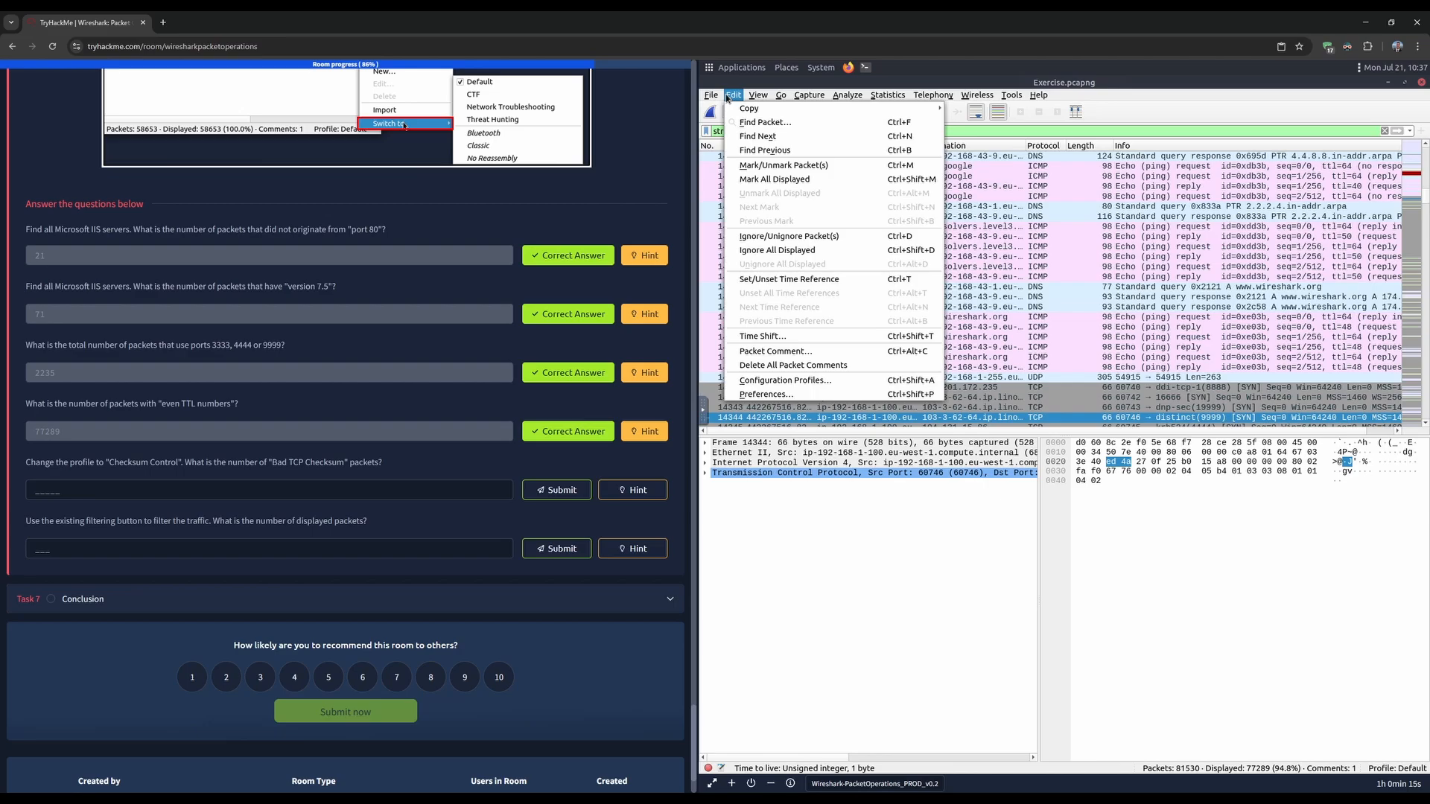
click(808, 381)
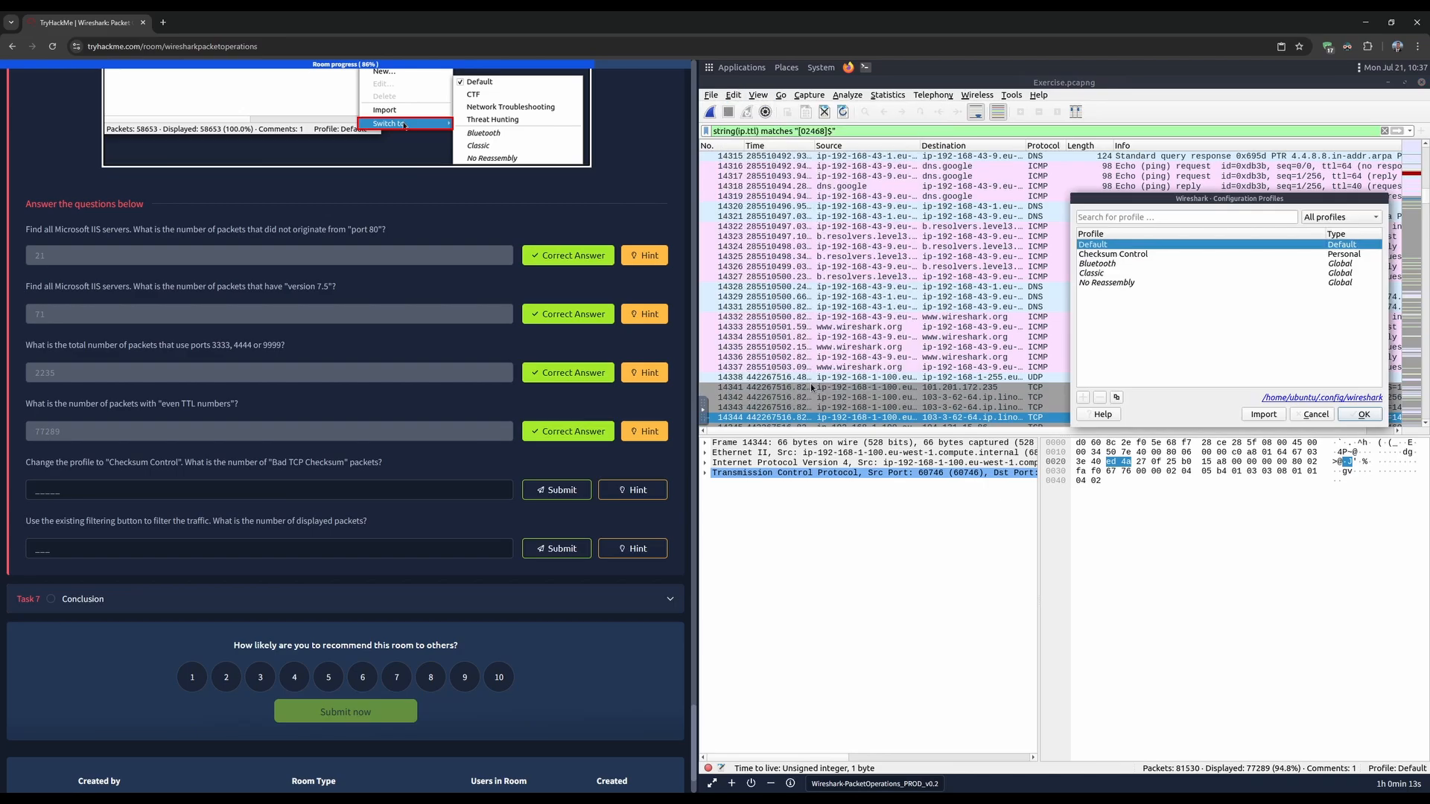
click(1114, 254)
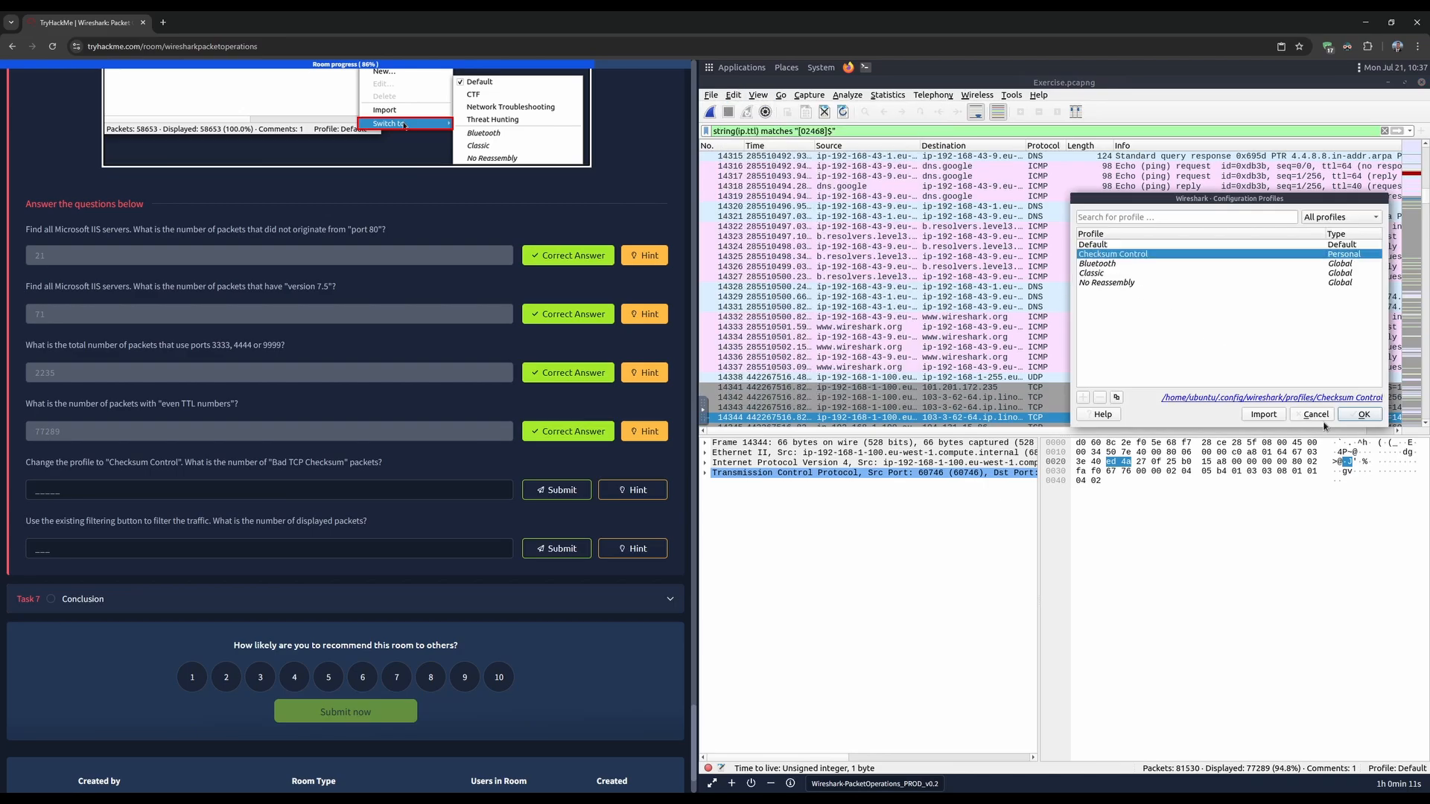
click(1361, 415)
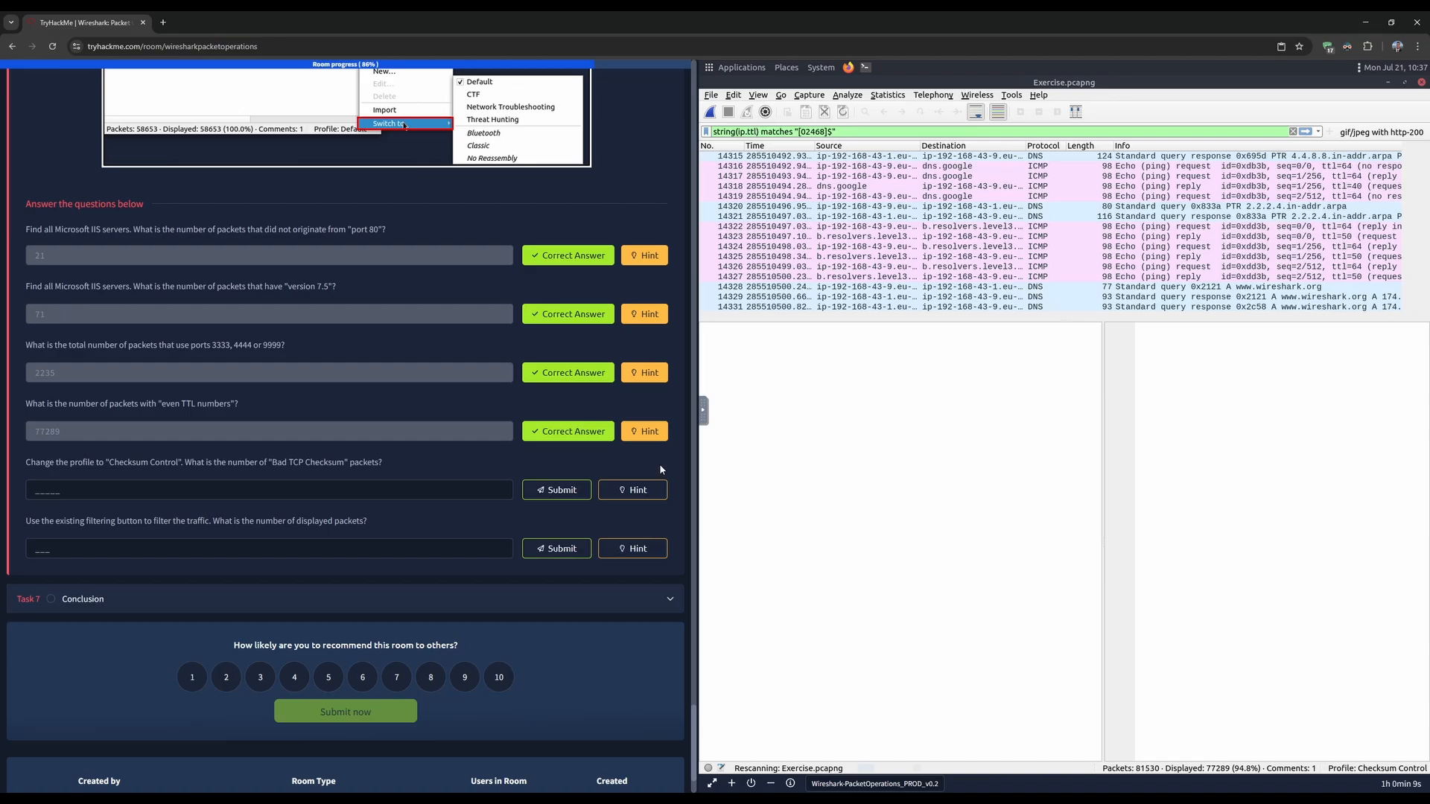
- Read the hint for the "Bad TCP Checksum" question and close it
click(633, 489)
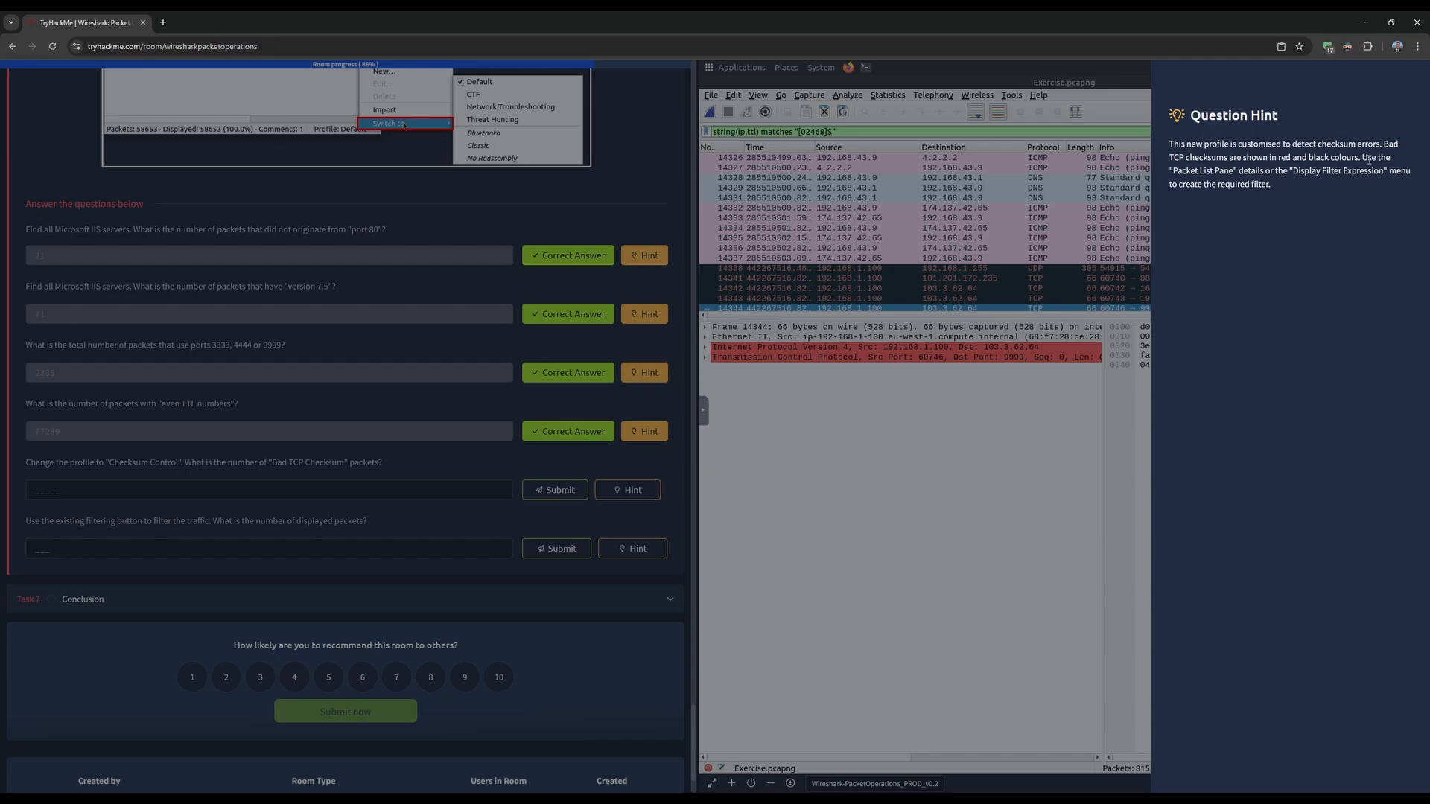
drag(1200, 171, 1226, 172)
click(1254, 182)
drag(1293, 171, 1340, 182)
click(1341, 182)
click(1029, 209)
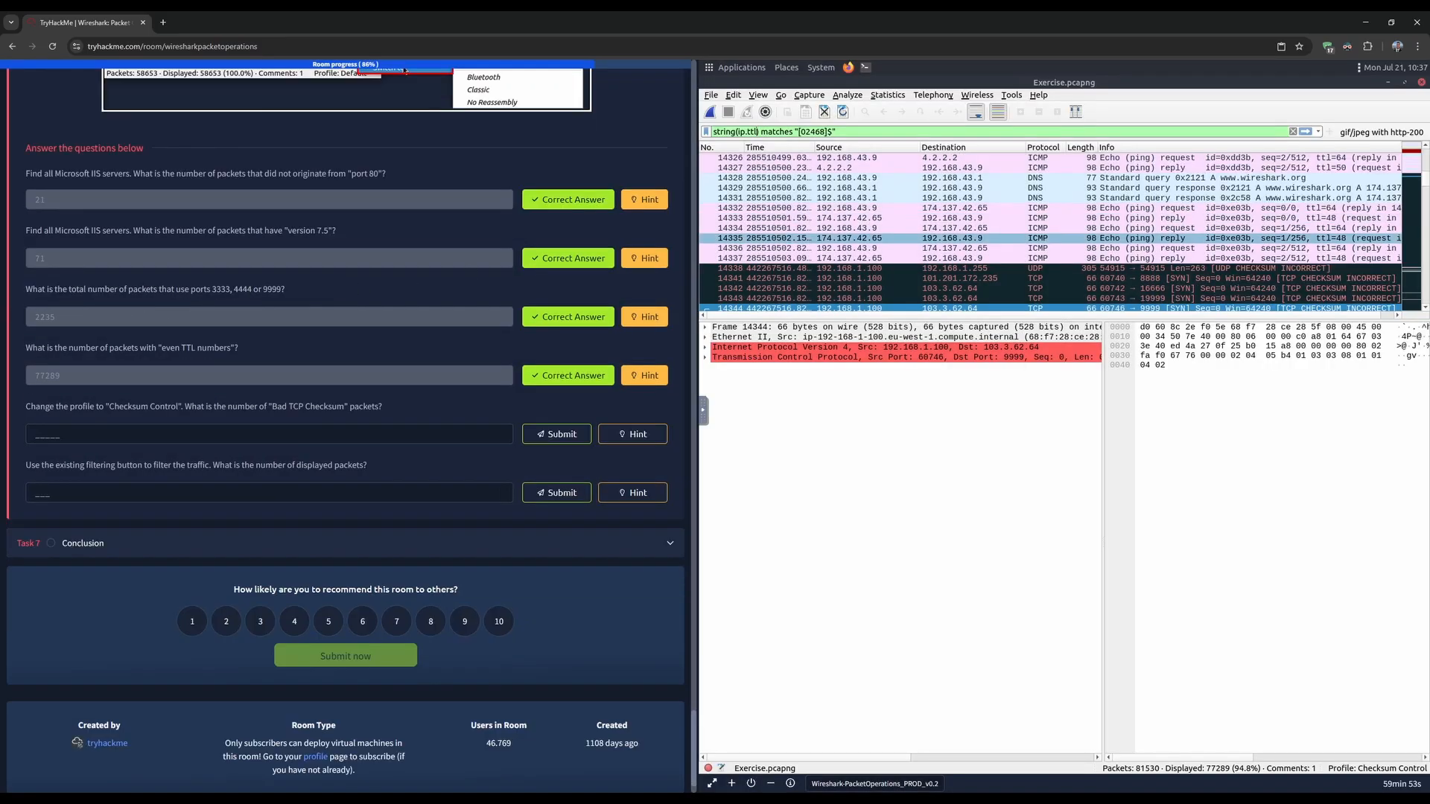
- Open Expert Information for Exercise.pcapng, widening and moving its window to show the protocol and count of each entry
click(844, 96)
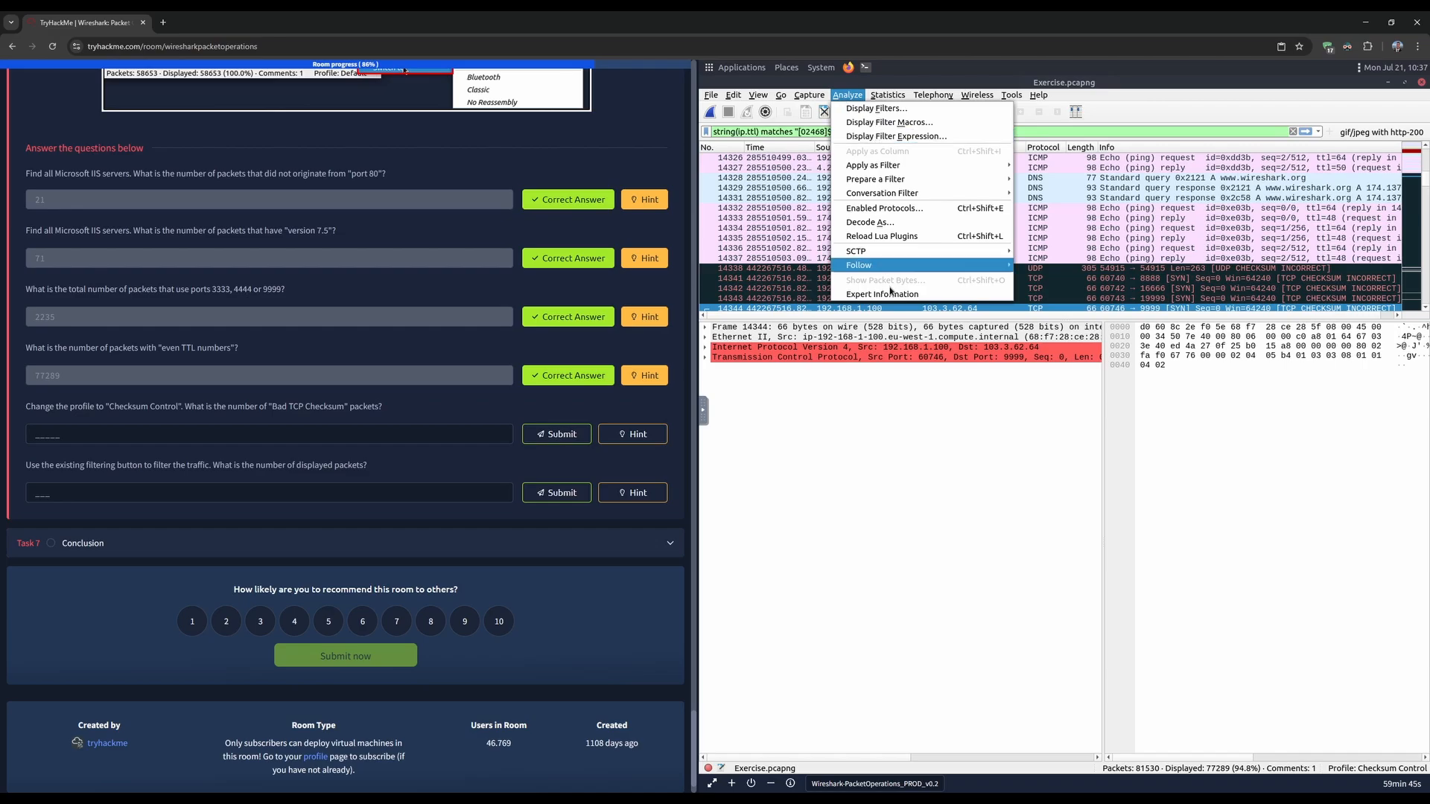
click(891, 294)
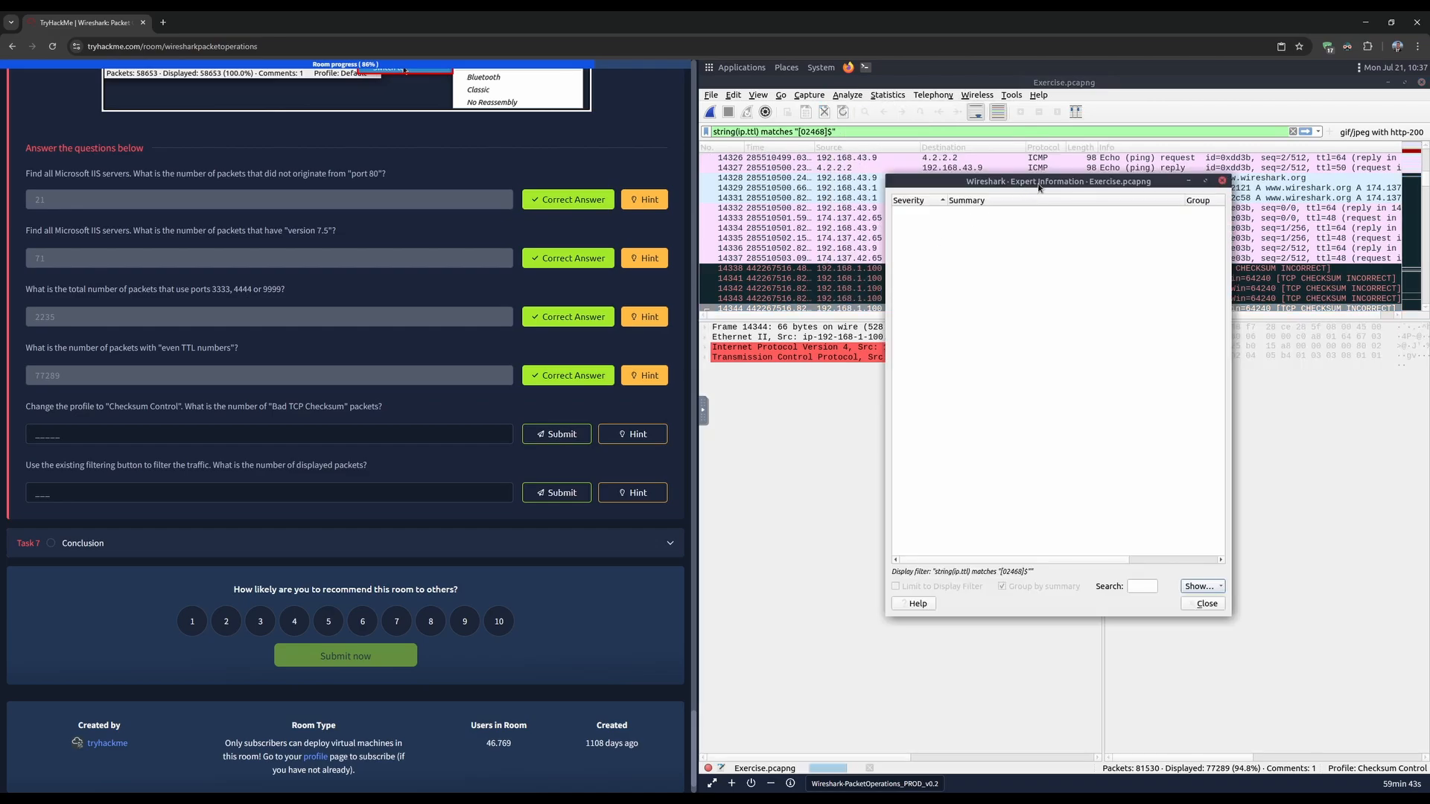
drag(1039, 187, 1003, 190)
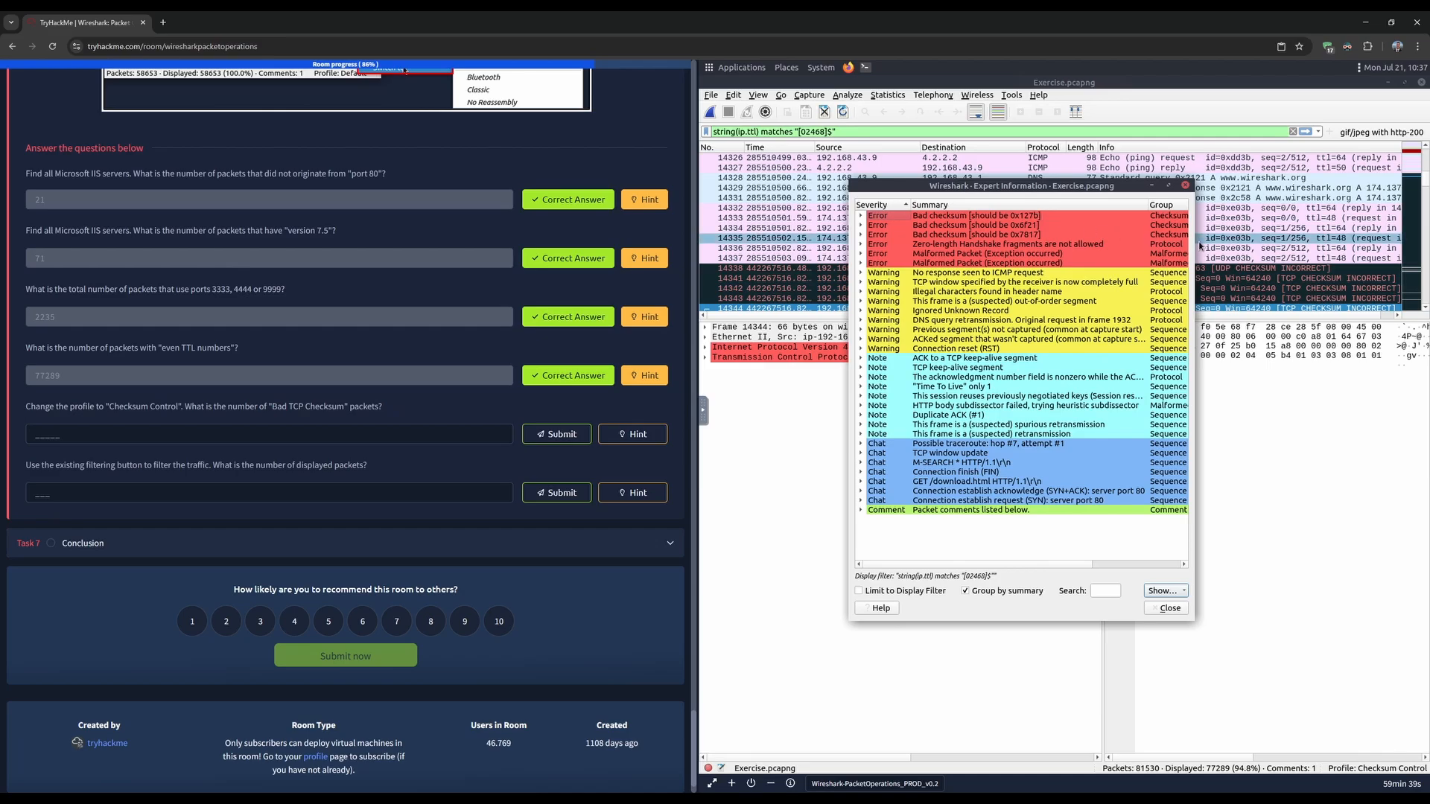
drag(1194, 242, 1392, 248)
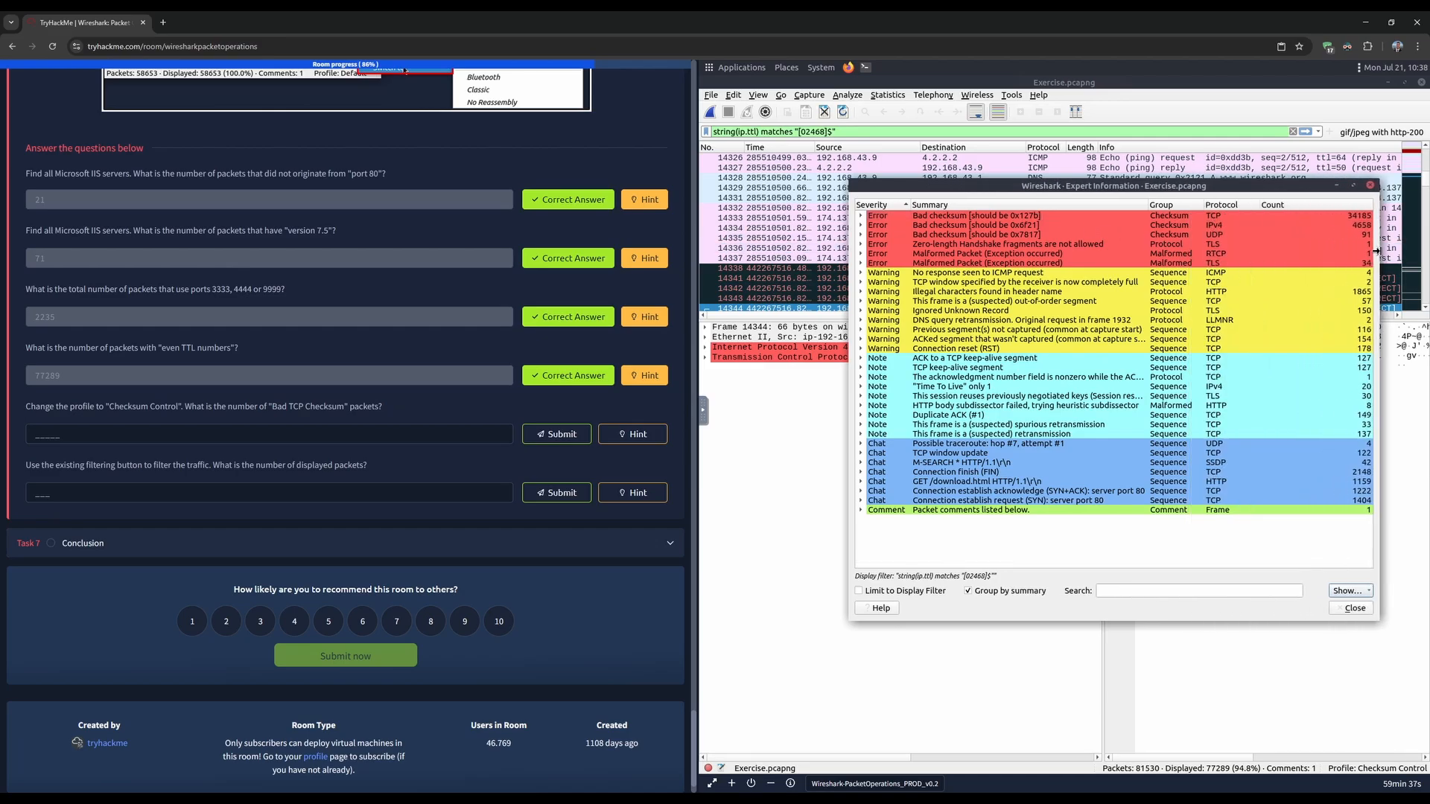
drag(1141, 186, 1059, 301)
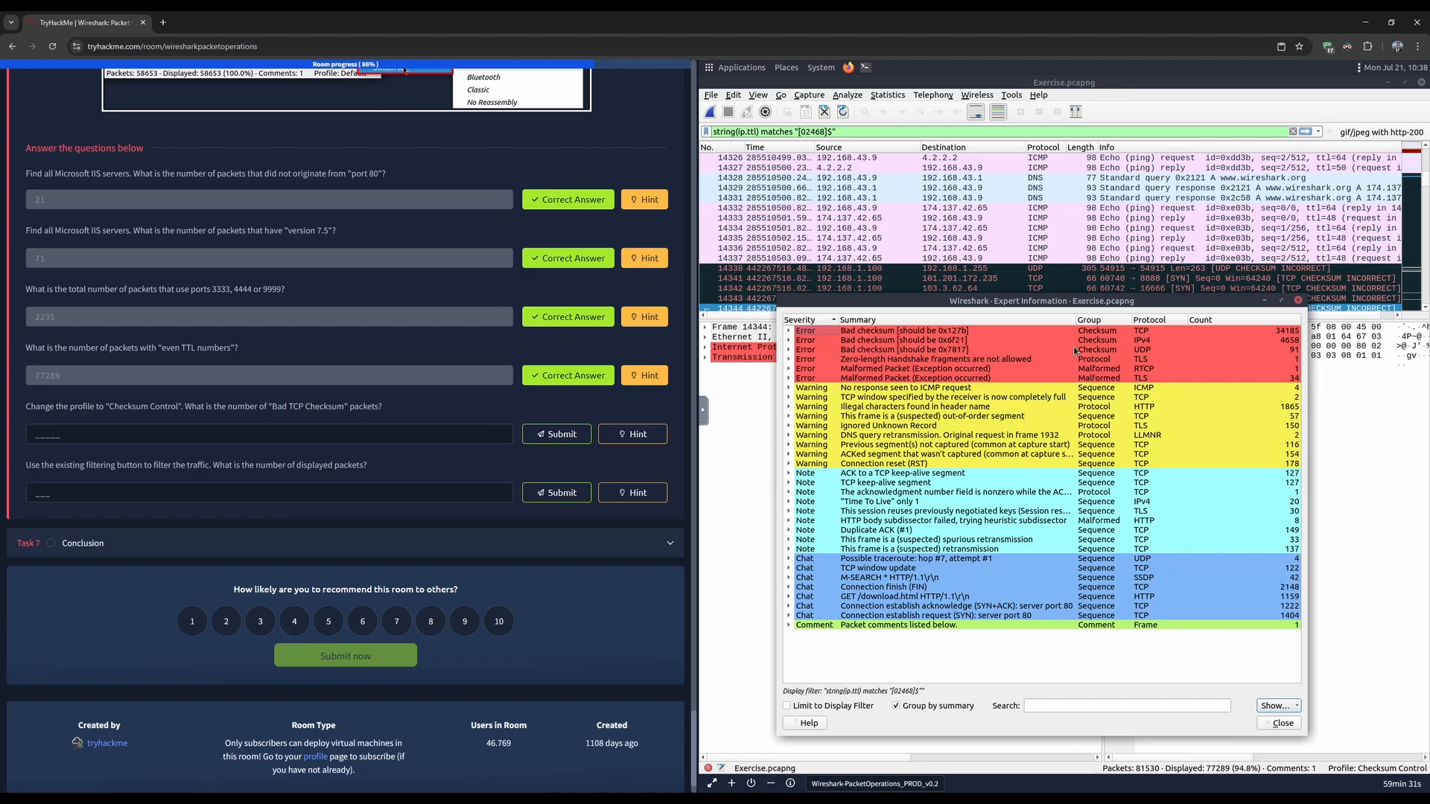
- Check the TCP bad checksum entry's count and submit 34185 as the number of "Bad TCP Checksum" packets
drag(277, 407, 347, 407)
click(439, 401)
click(1279, 333)
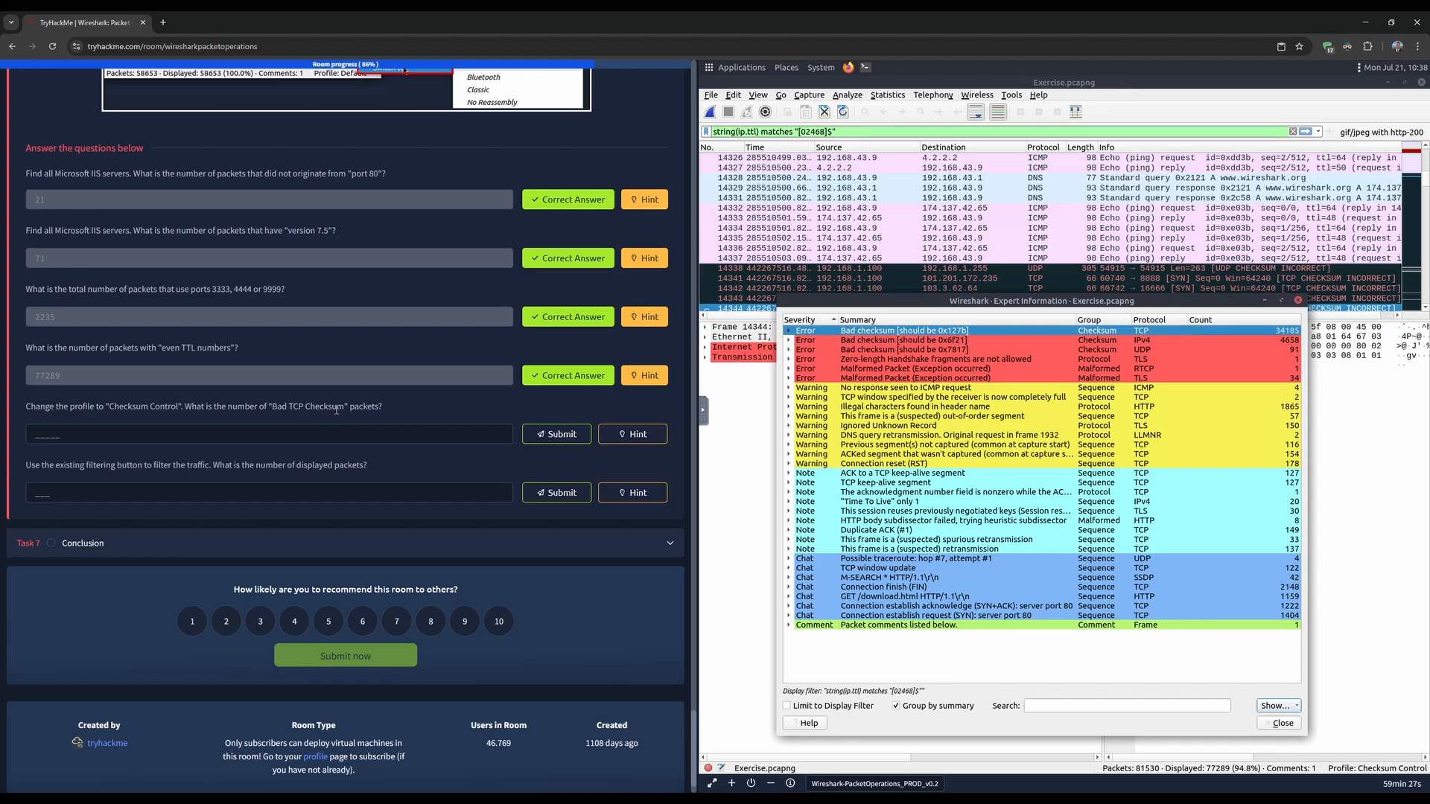
click(243, 430)
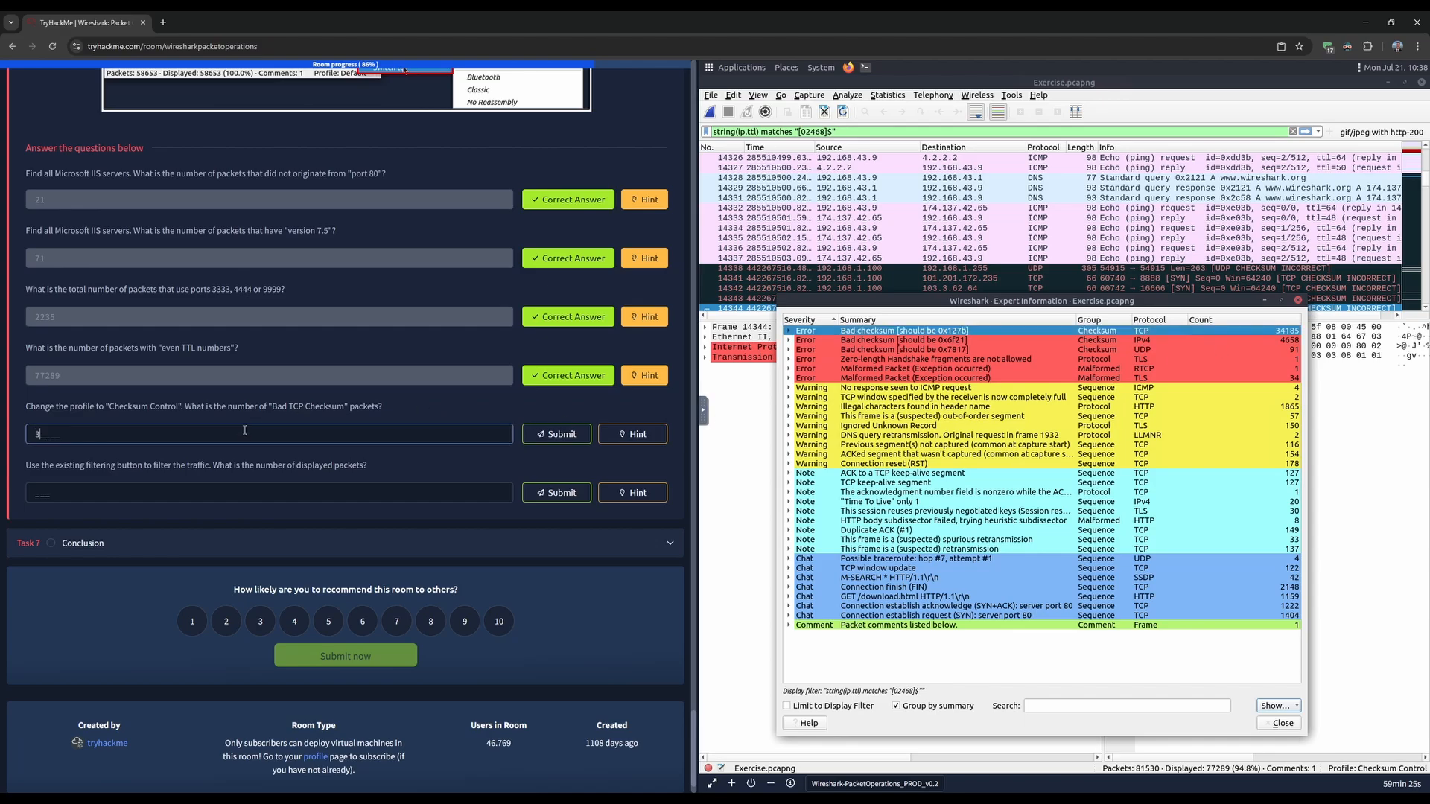
text(34185)
key(Return)
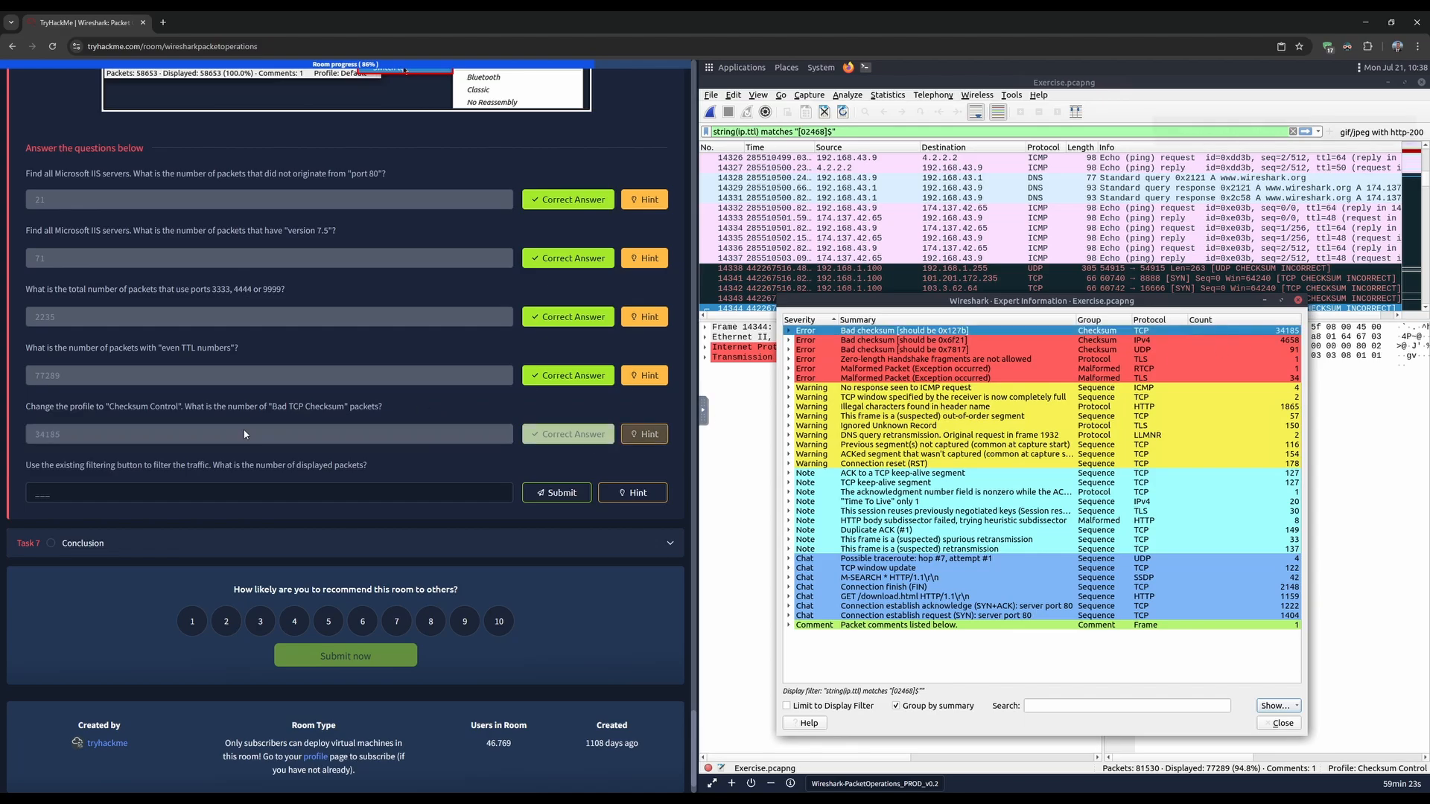
- Reread the "Bad TCP Checksum" question's hint and close the Expert Information window
click(639, 441)
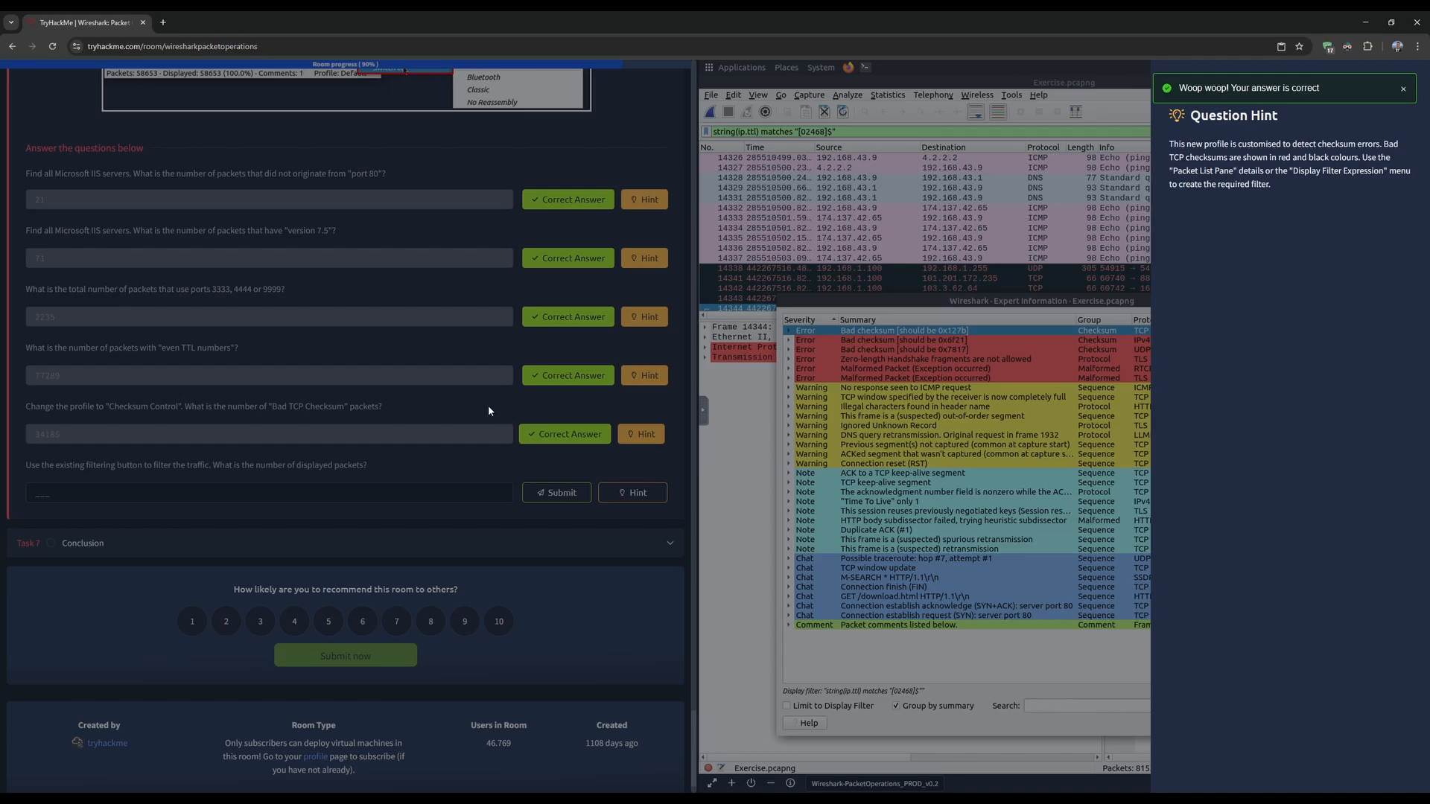
click(462, 399)
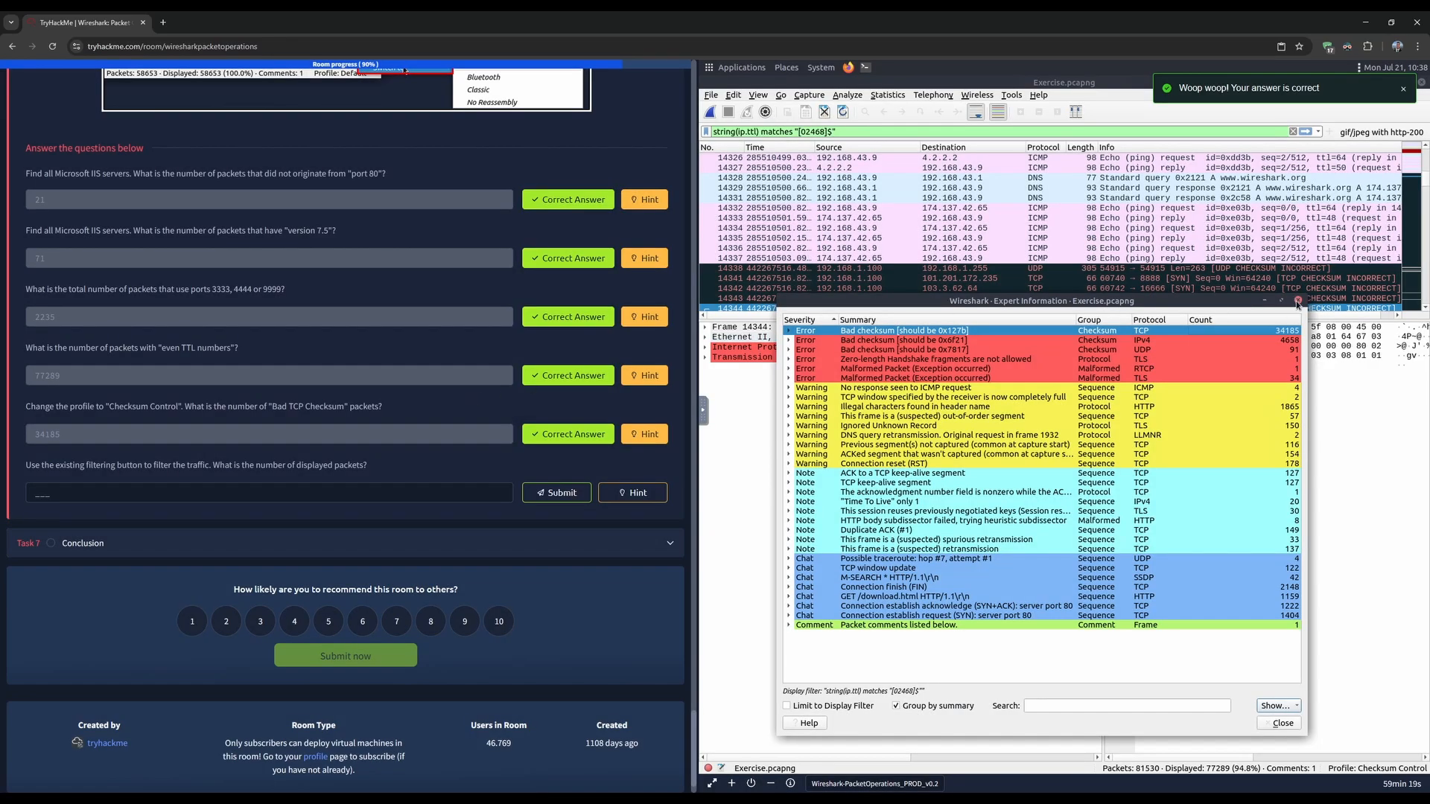
click(643, 433)
click(486, 437)
- Open Display Filter Expression and search the field names for "bad" and for "tcp checksum"
click(762, 97)
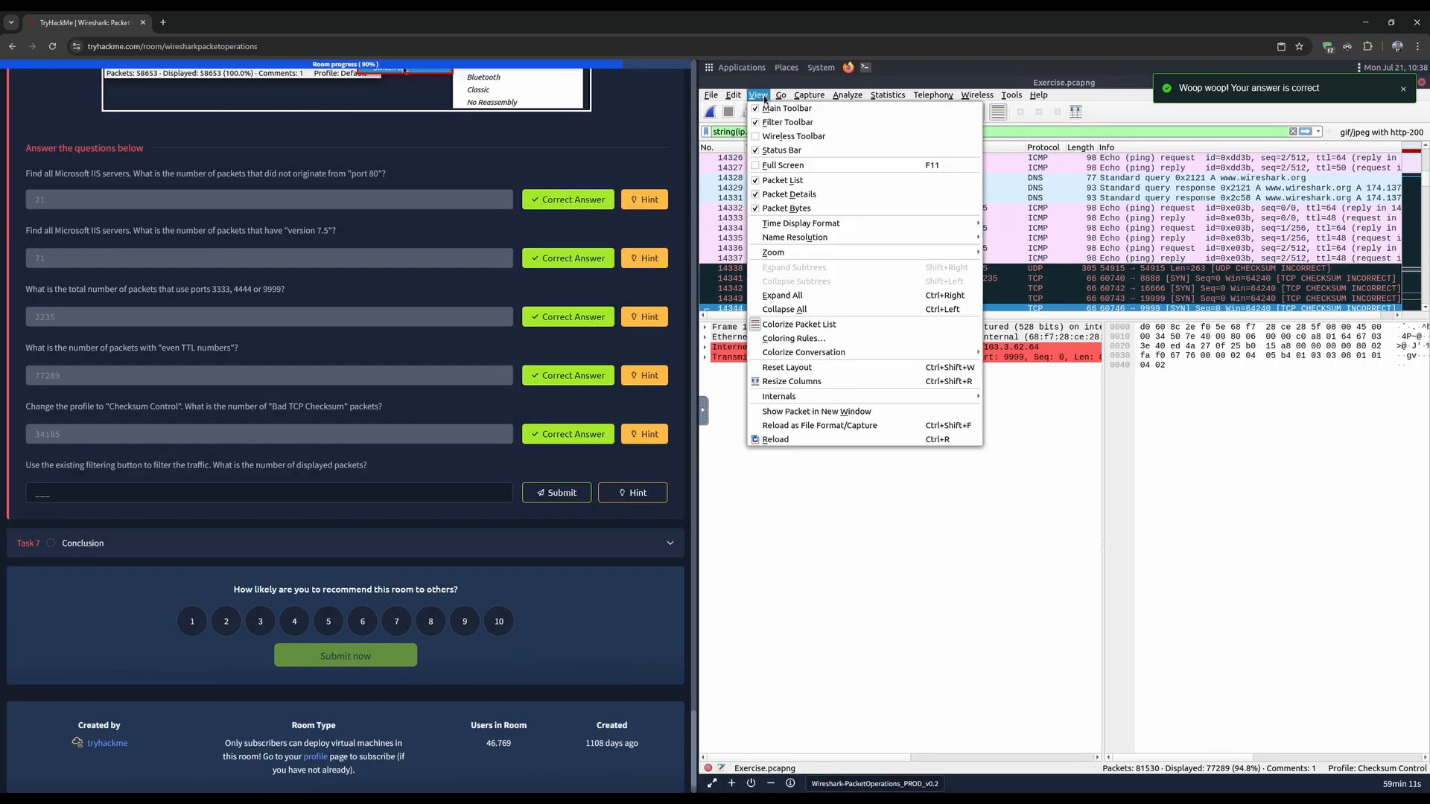
mouse_move(729, 97)
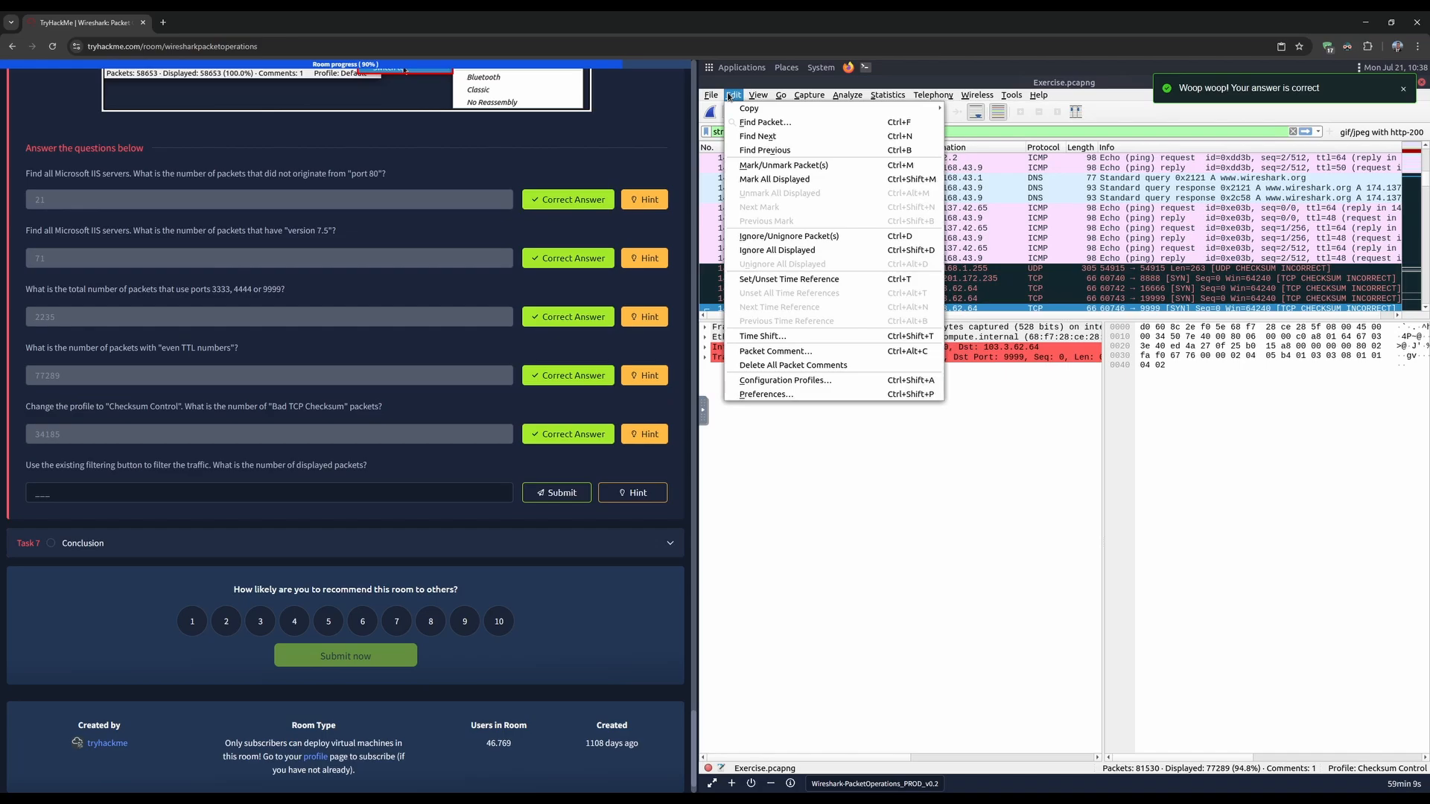
click(847, 95)
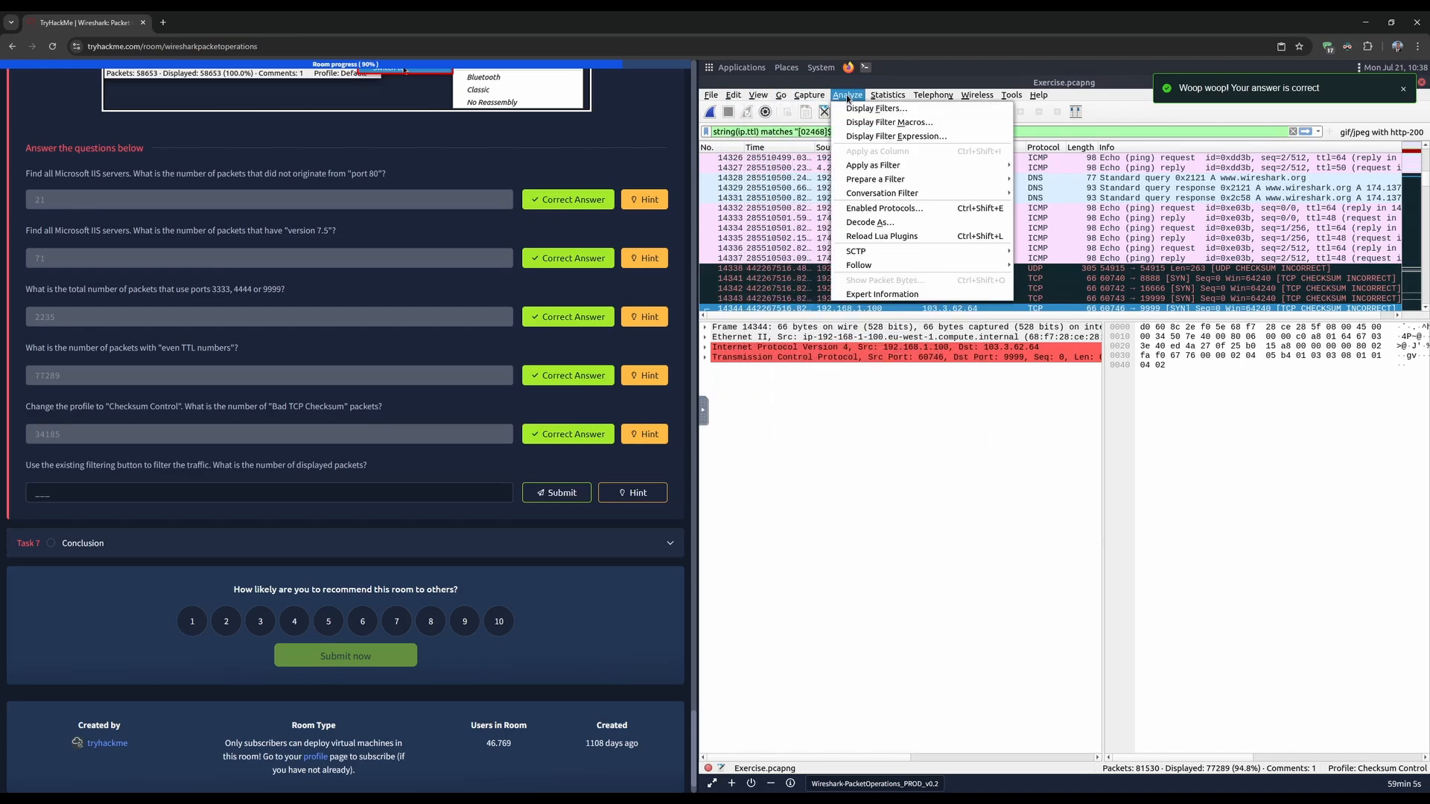
click(880, 140)
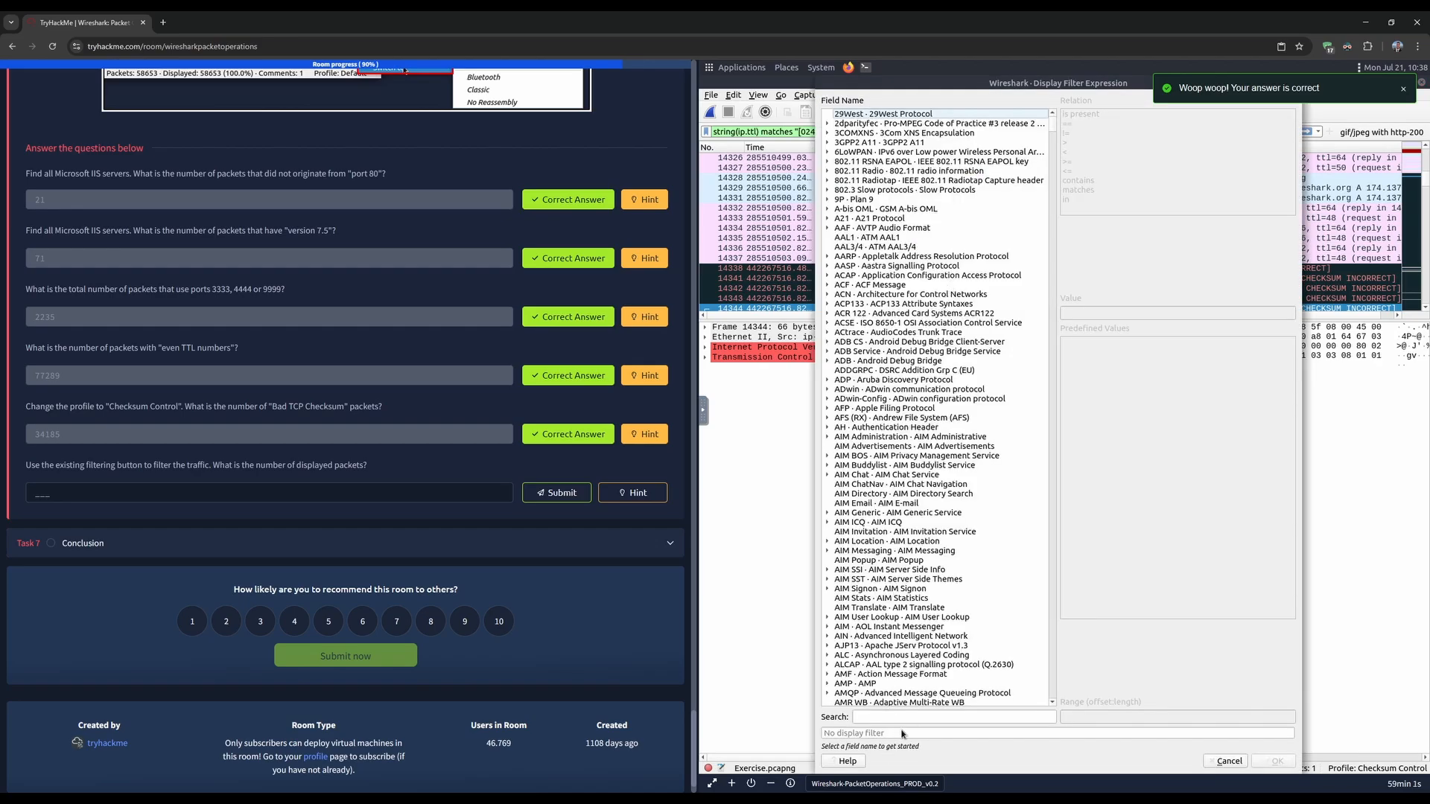
click(911, 718)
text(bad)
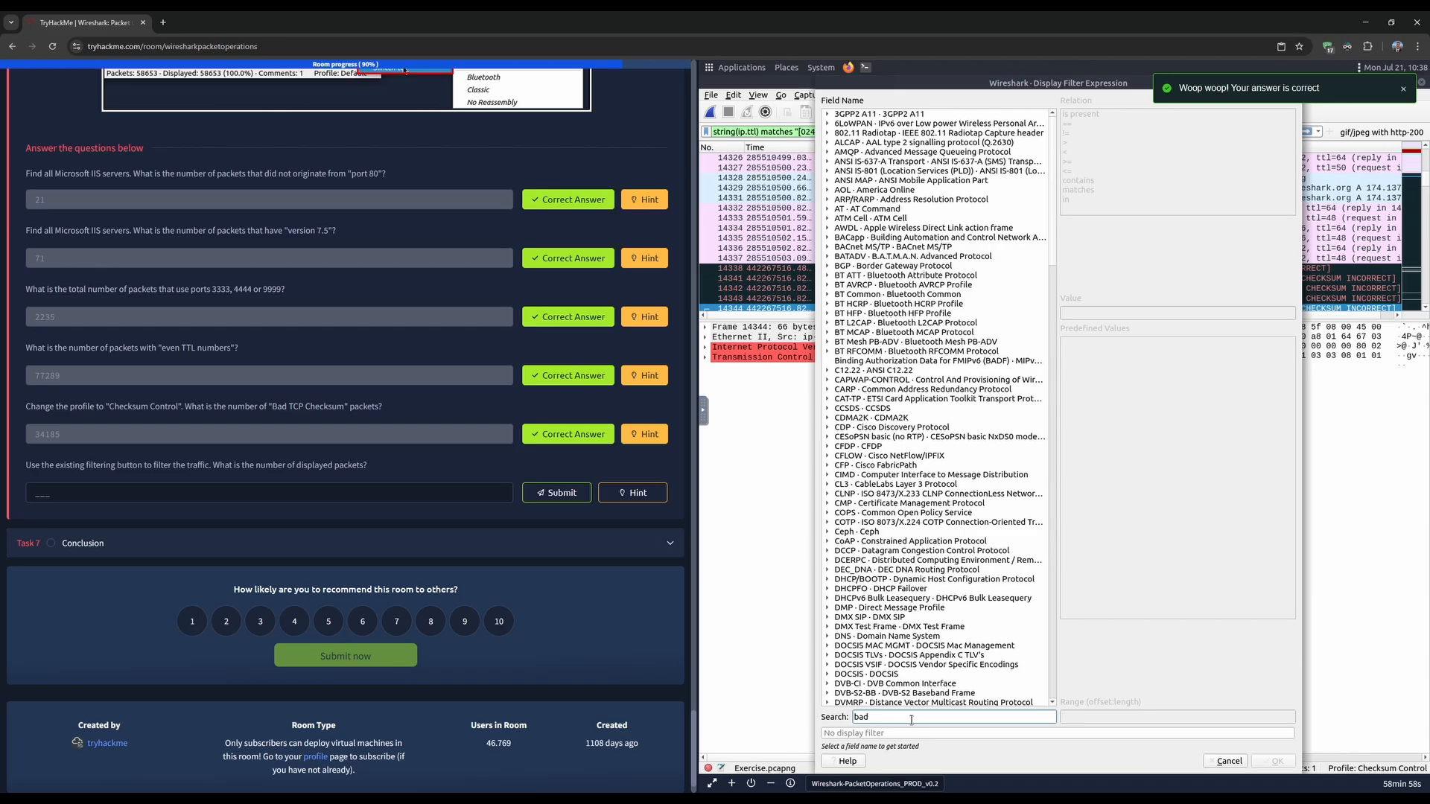
key(ctrl+a)
text(tcp)
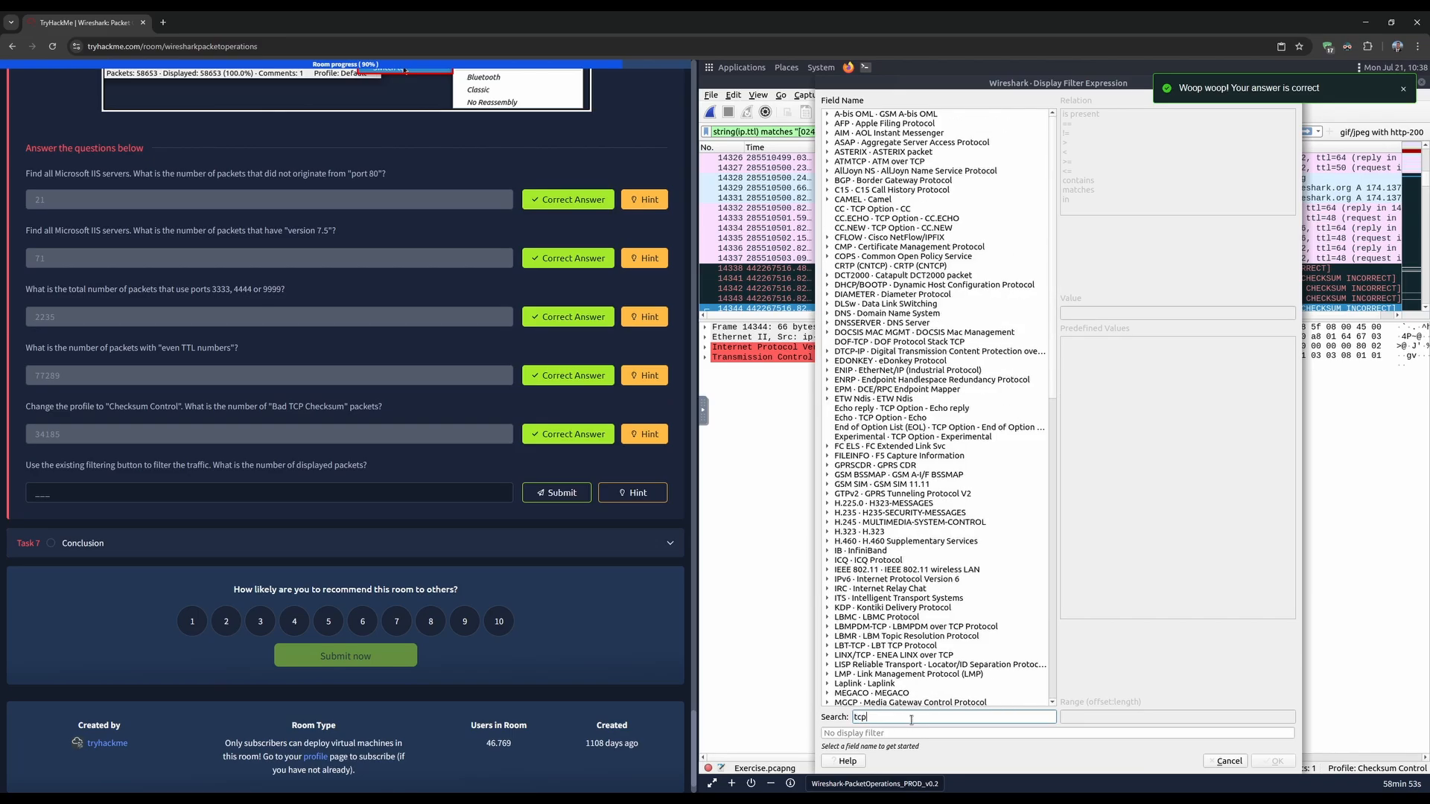
text( checksum)
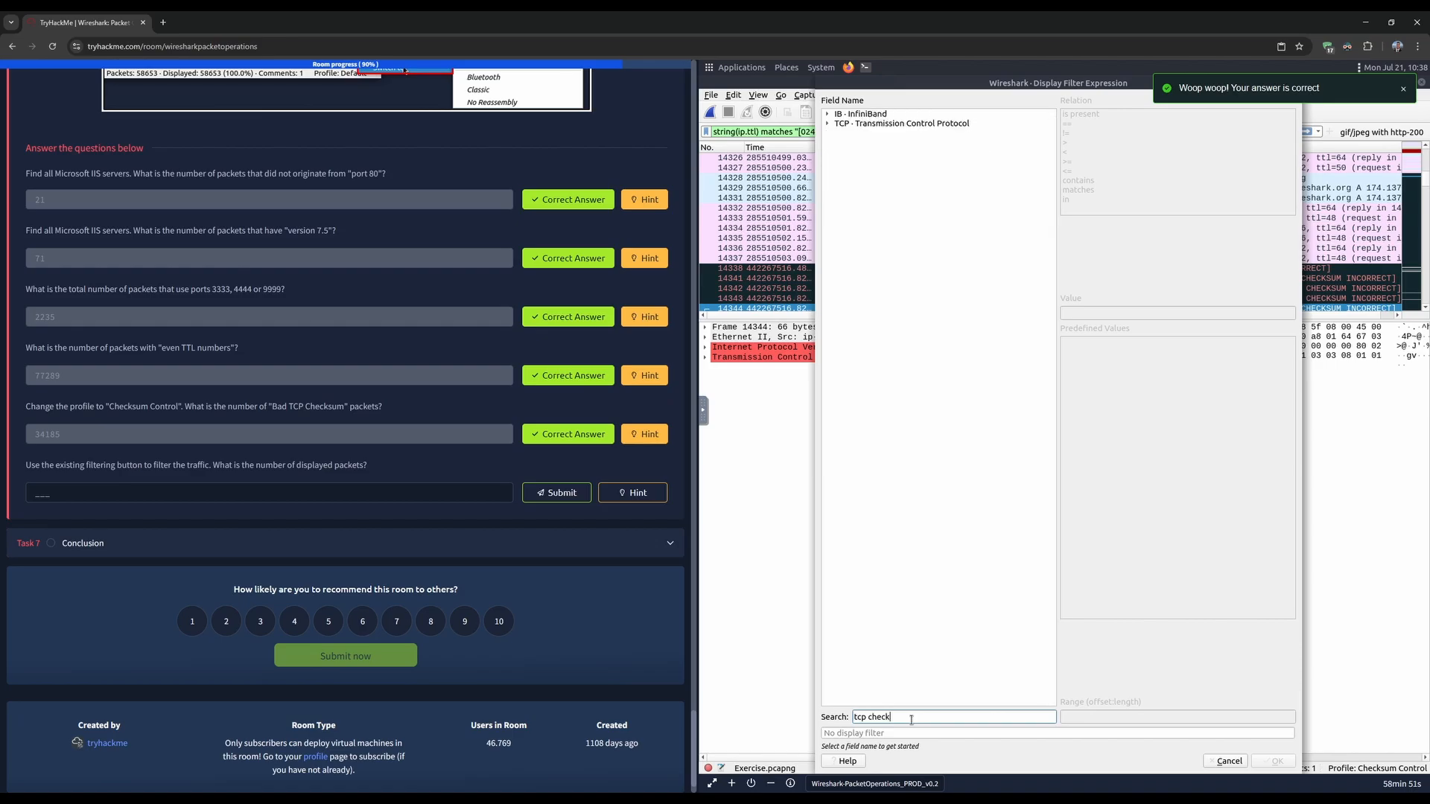
- Inspect the checksum fields under TCP and InfiniBand, selecting tcp.checksum.ffff
click(827, 124)
click(877, 134)
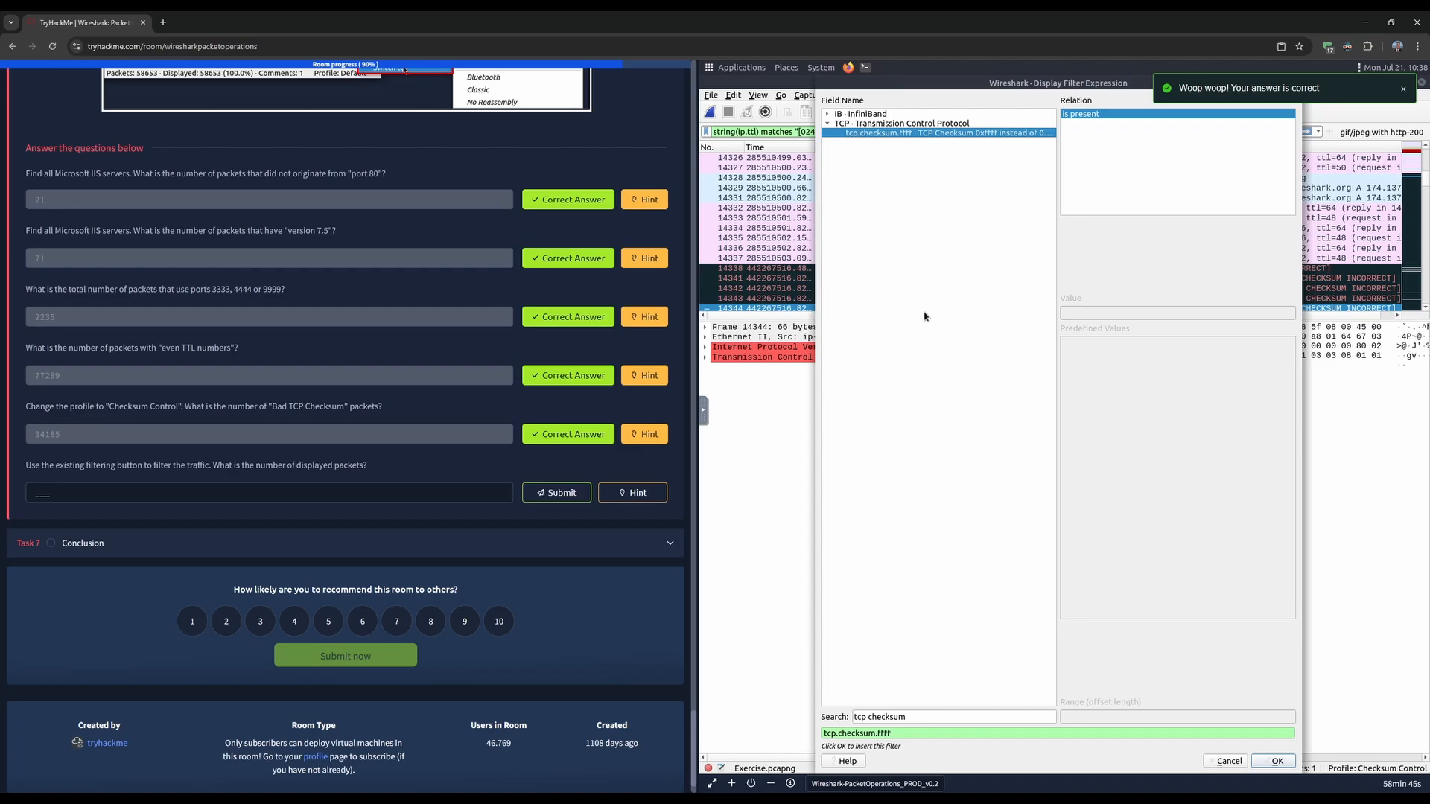
click(828, 115)
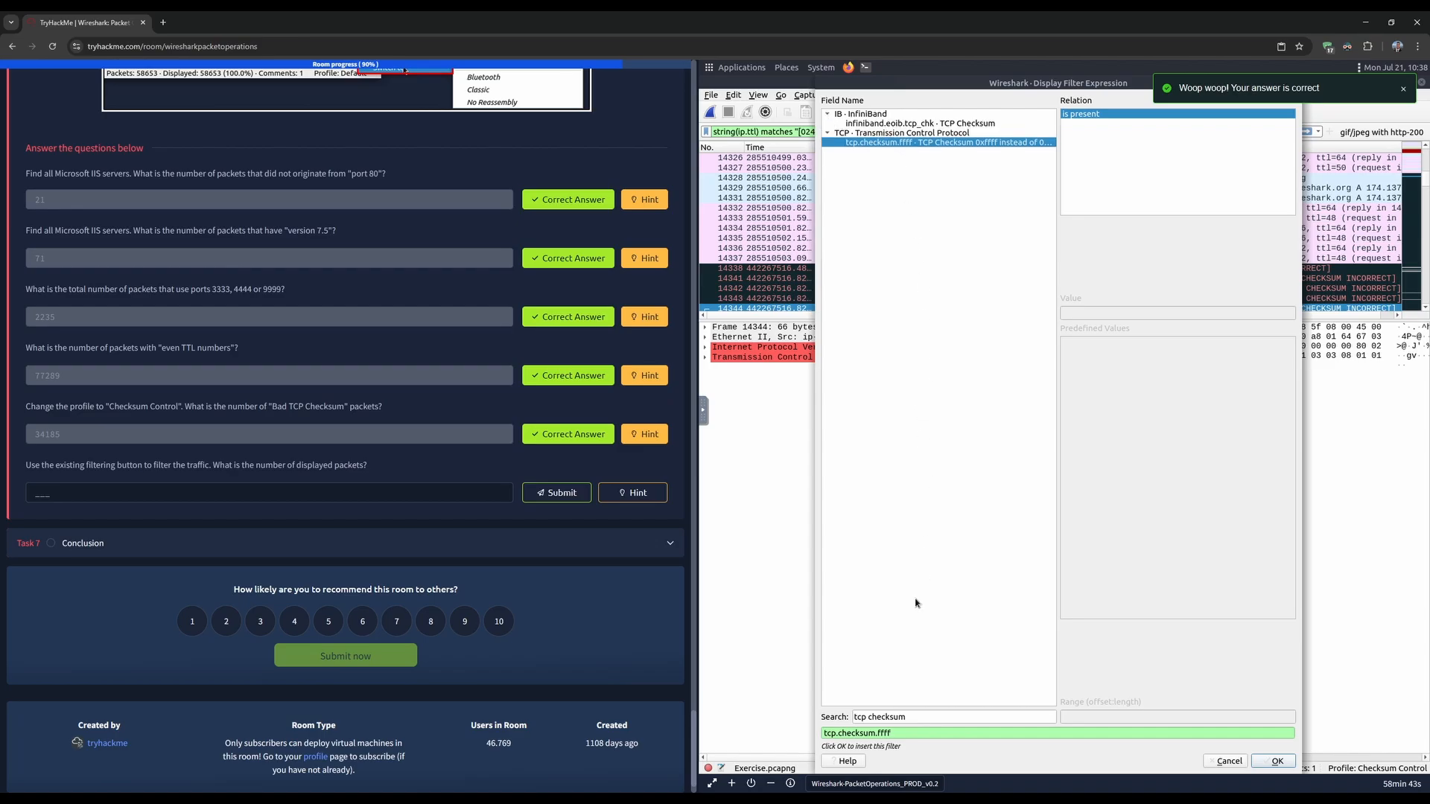
- Search the field names for "BAD TCP", clear the search and cancel the display filter expression
triple_click(936, 717)
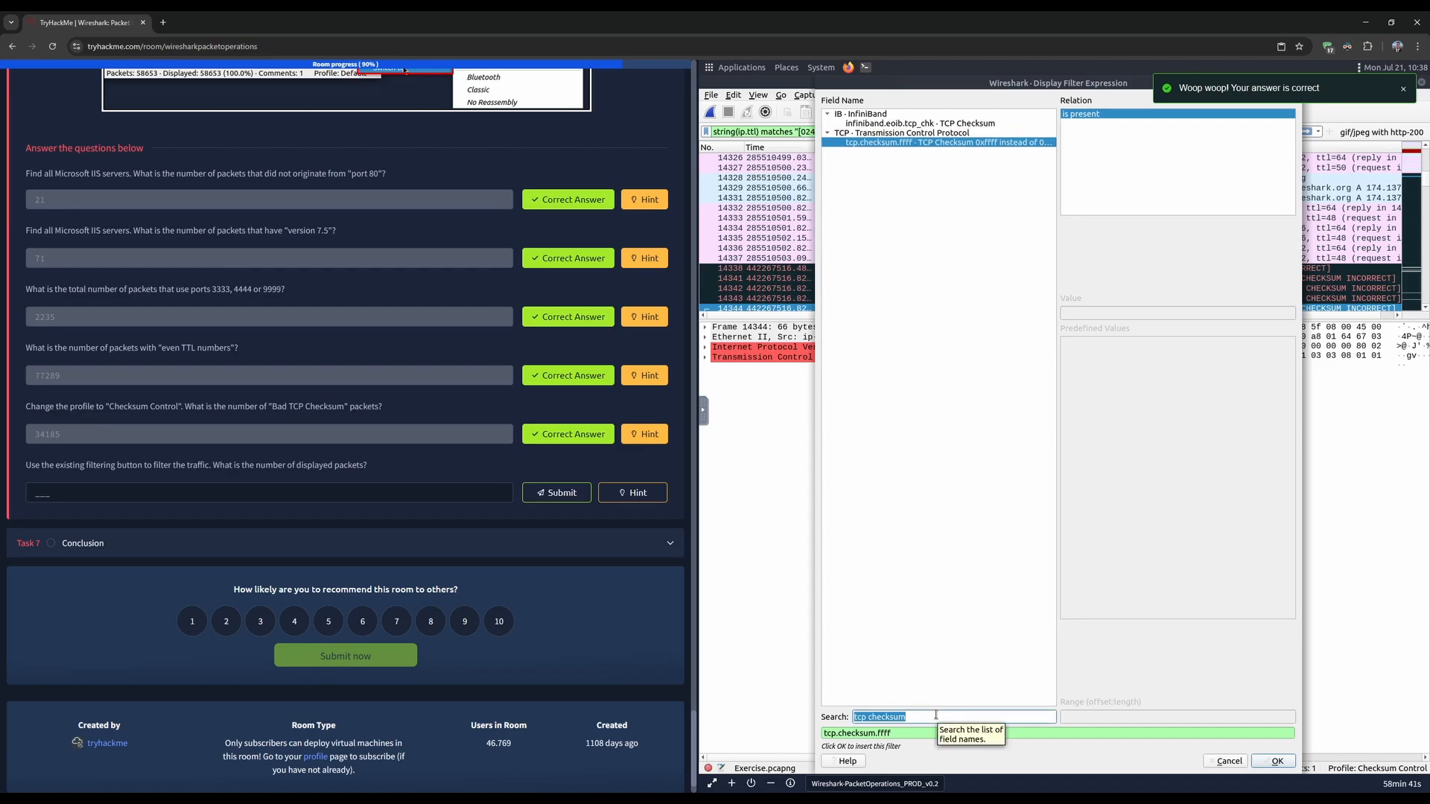
text(BAD)
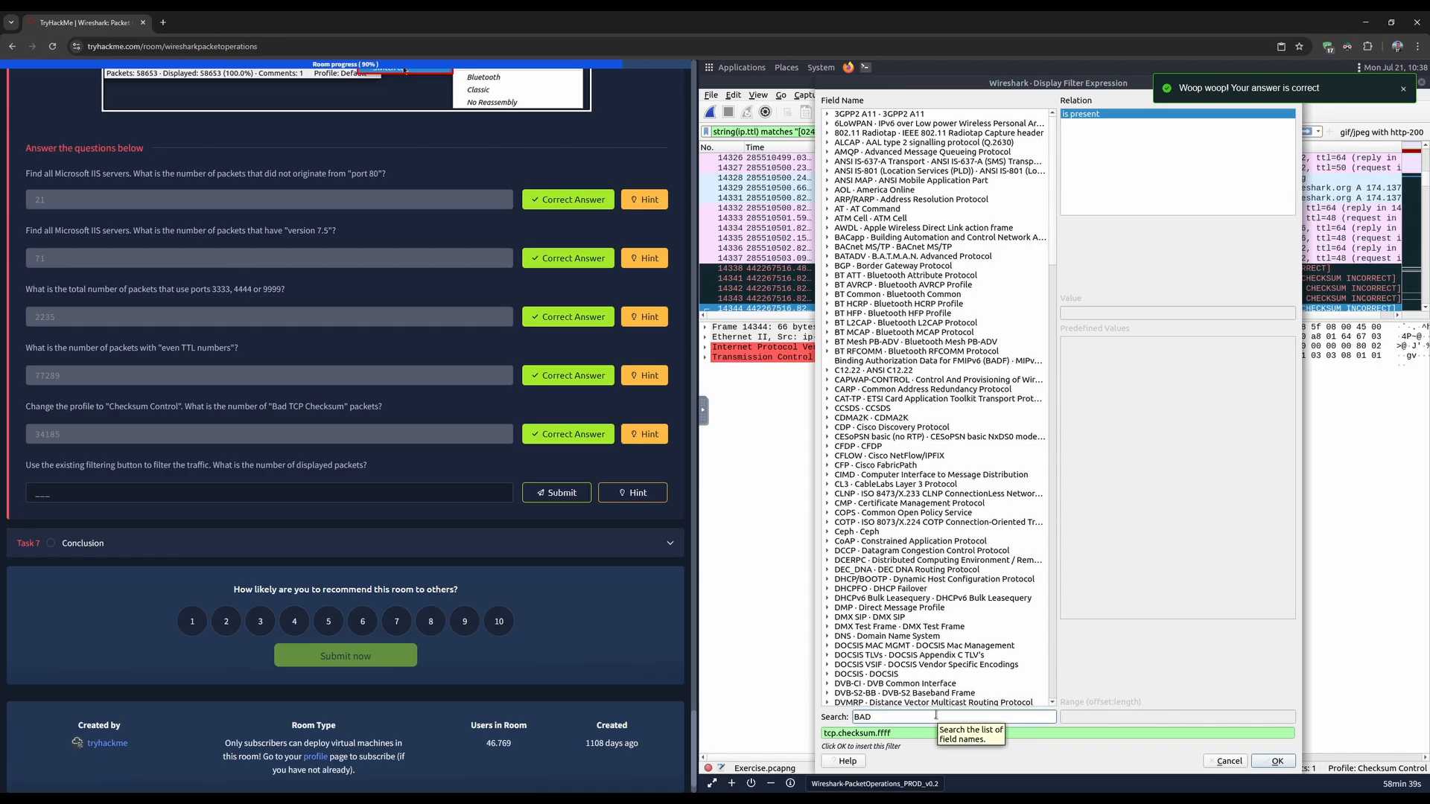
text( TCP)
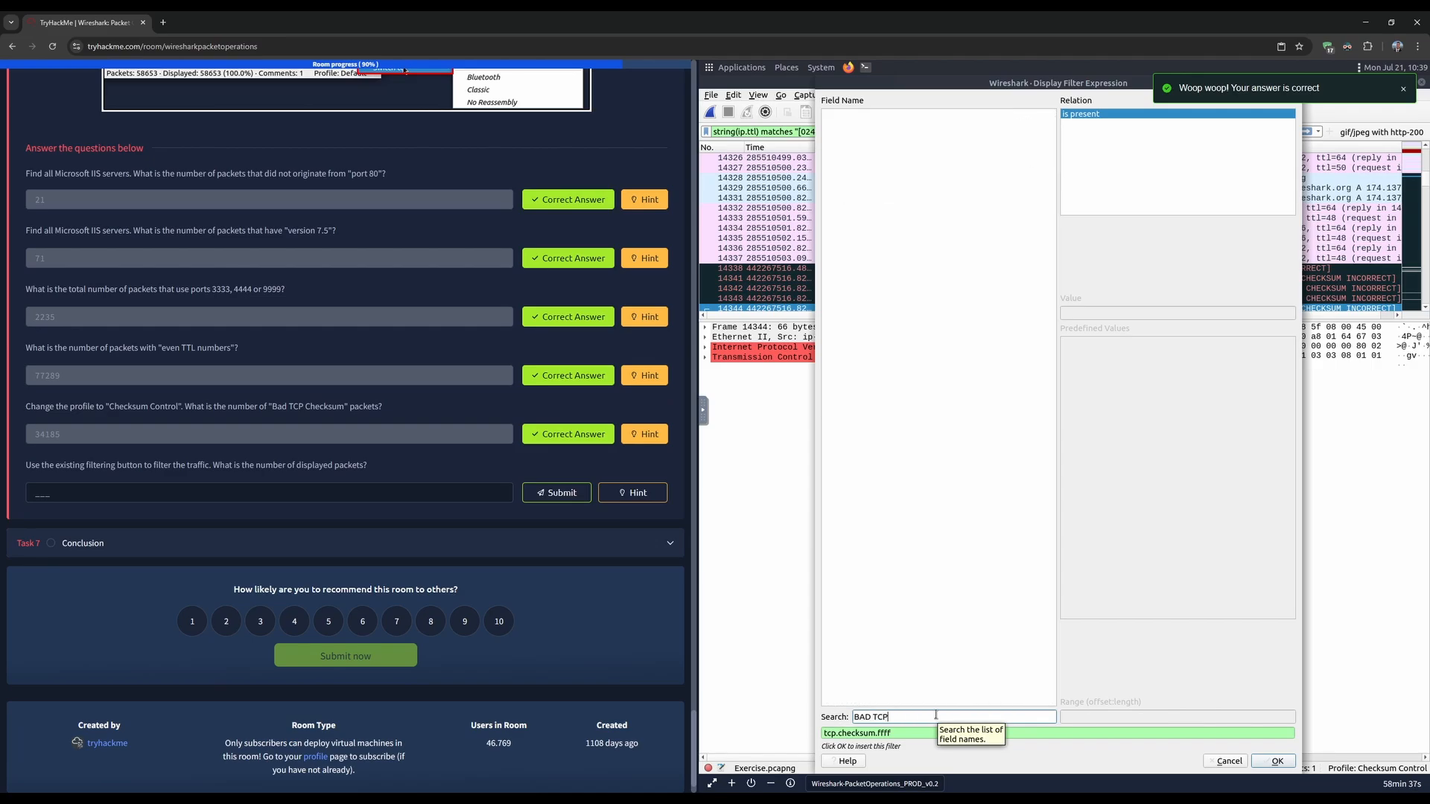
key(ctrl+a)
key(BackSpace)
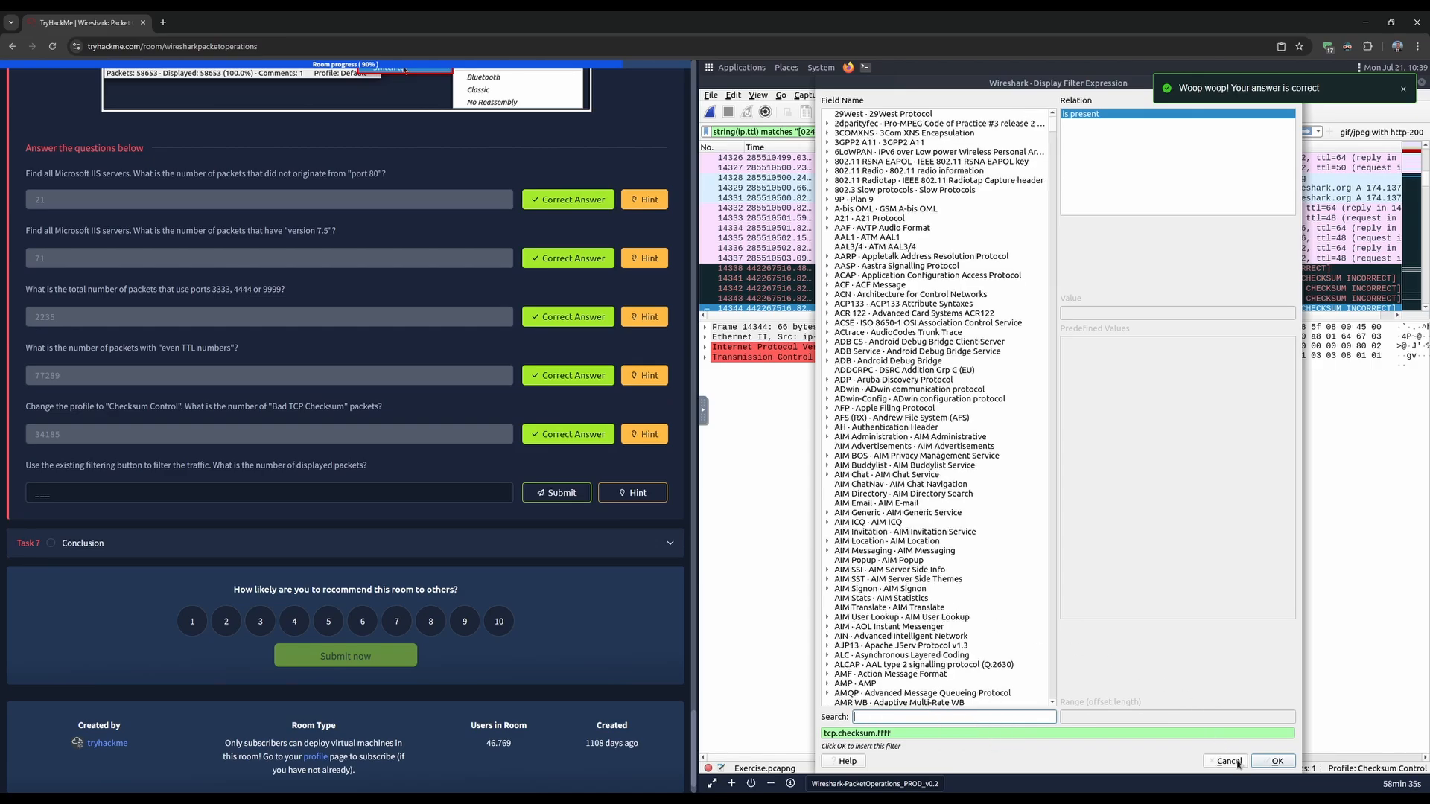
click(1228, 761)
- Reopen Expert Information, reread the checksum question's hint about the Packet List Pane and Display Filter Expression, and close both
click(848, 94)
click(923, 297)
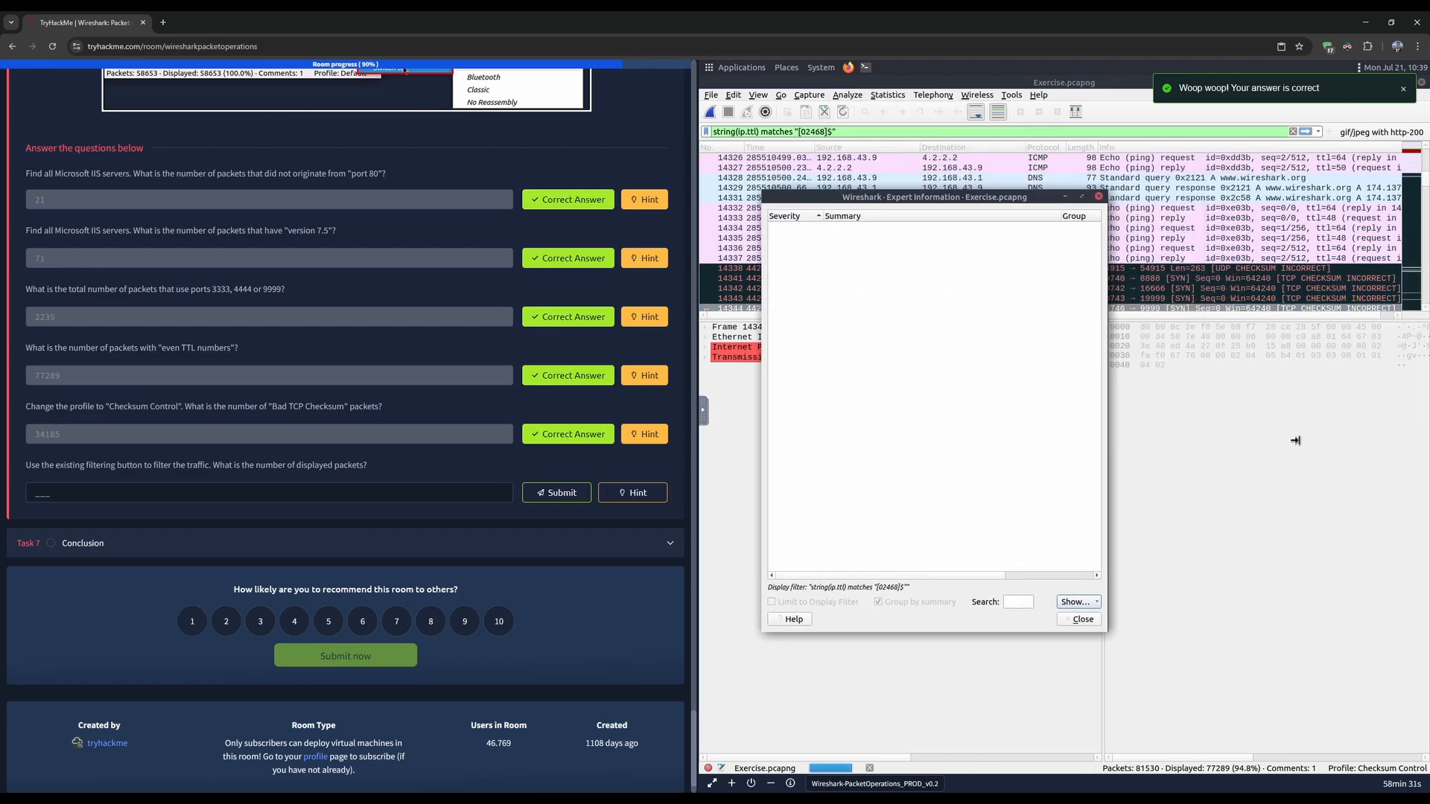
click(643, 434)
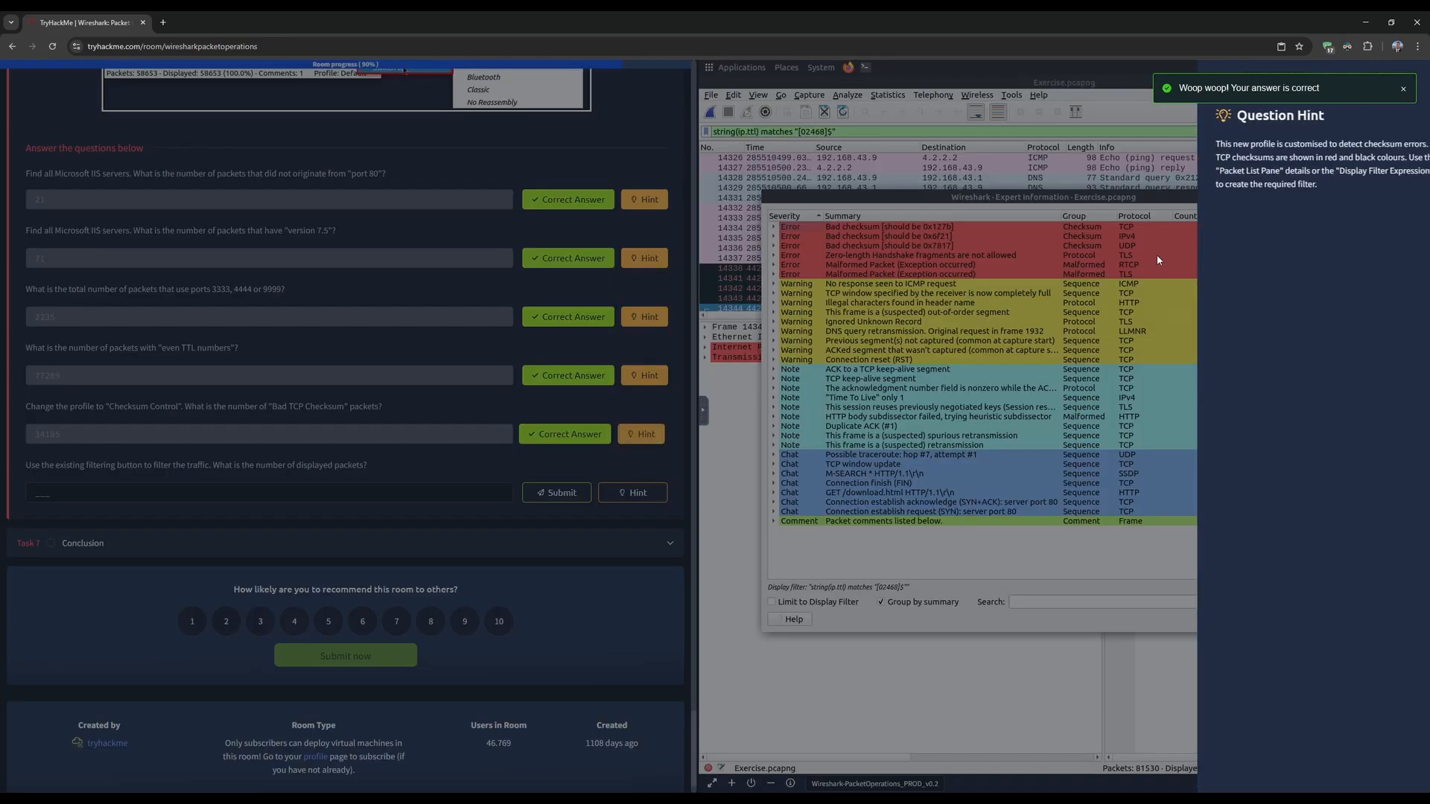
drag(1285, 188, 1180, 142)
click(1276, 198)
click(1205, 168)
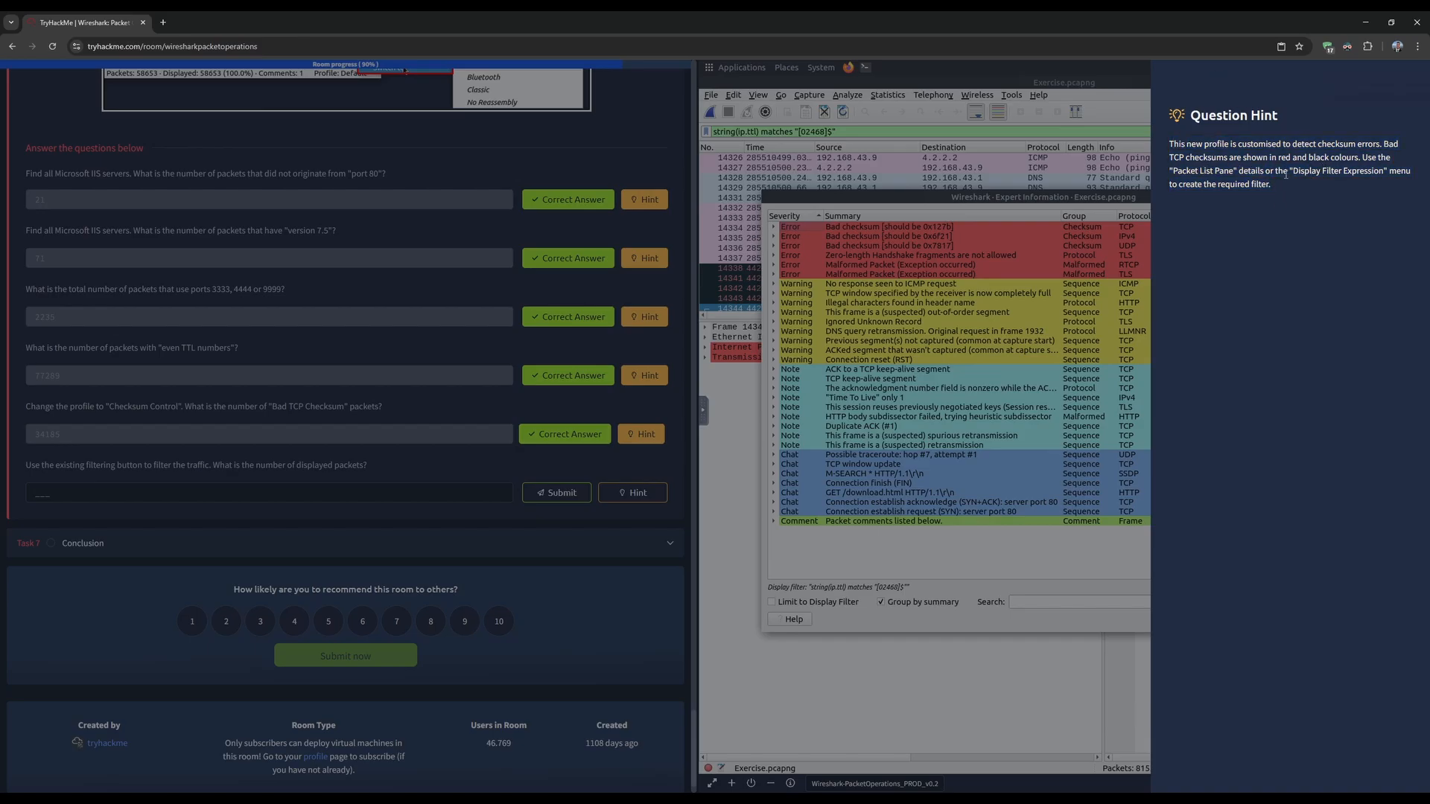
click(1064, 183)
click(1316, 198)
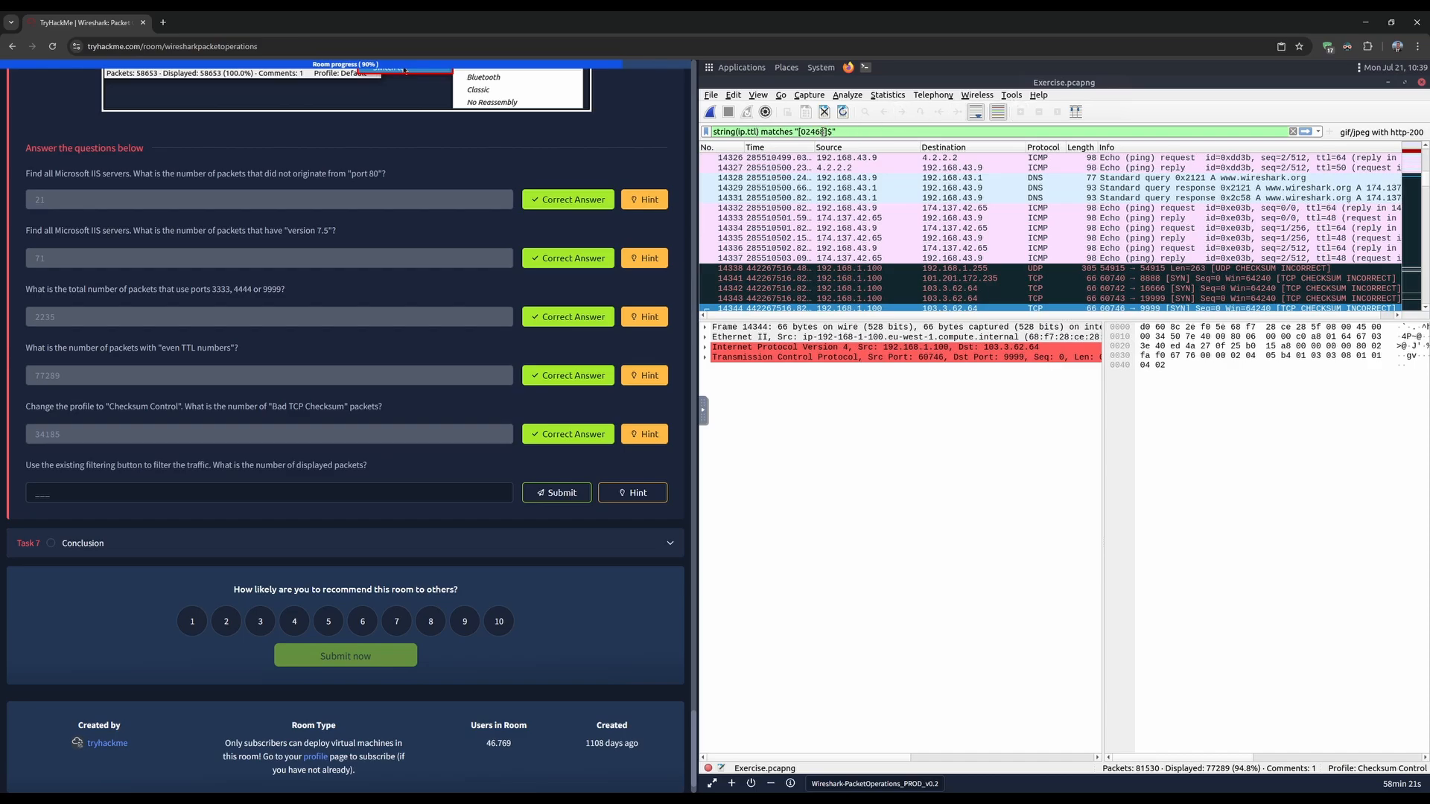
click(835, 96)
click(883, 95)
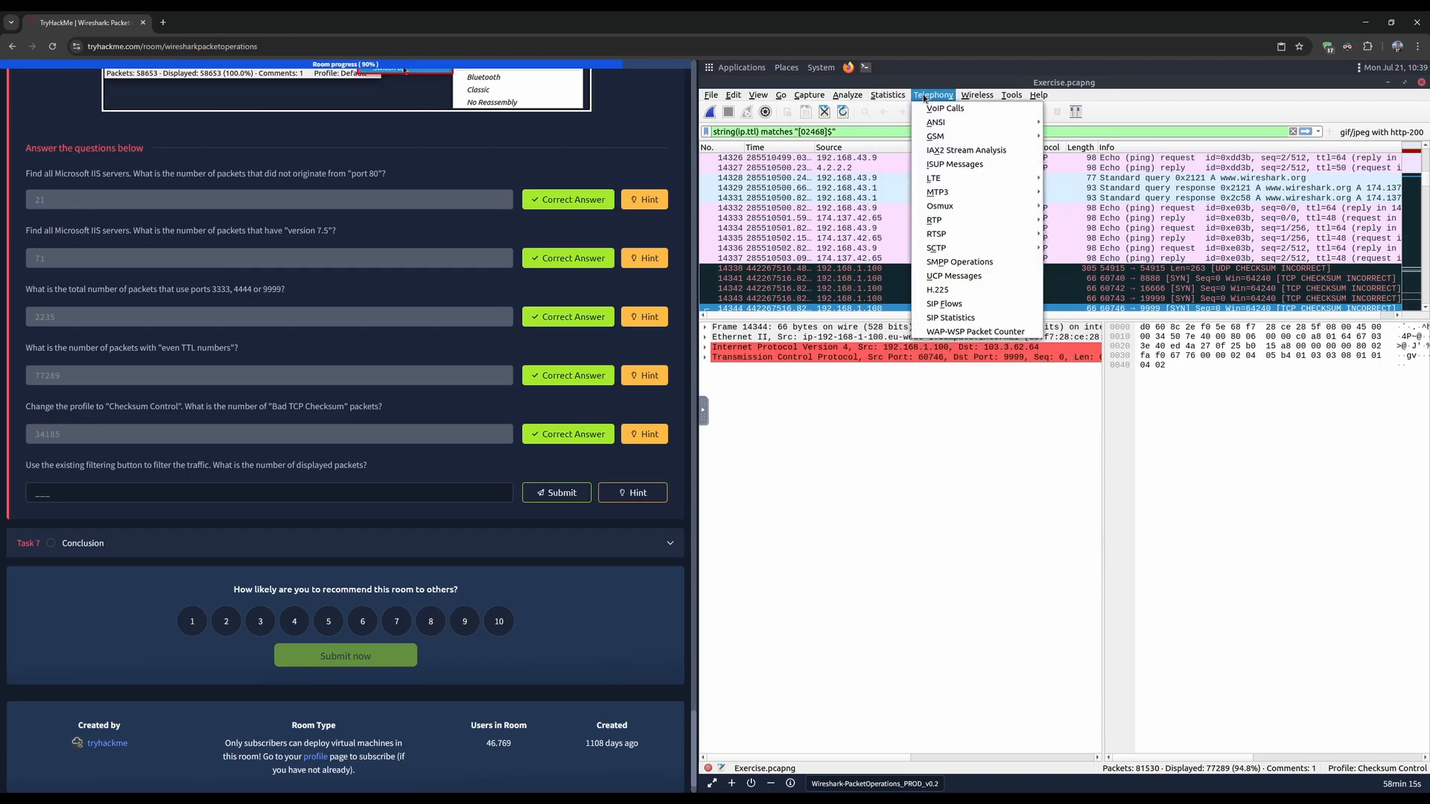
click(778, 95)
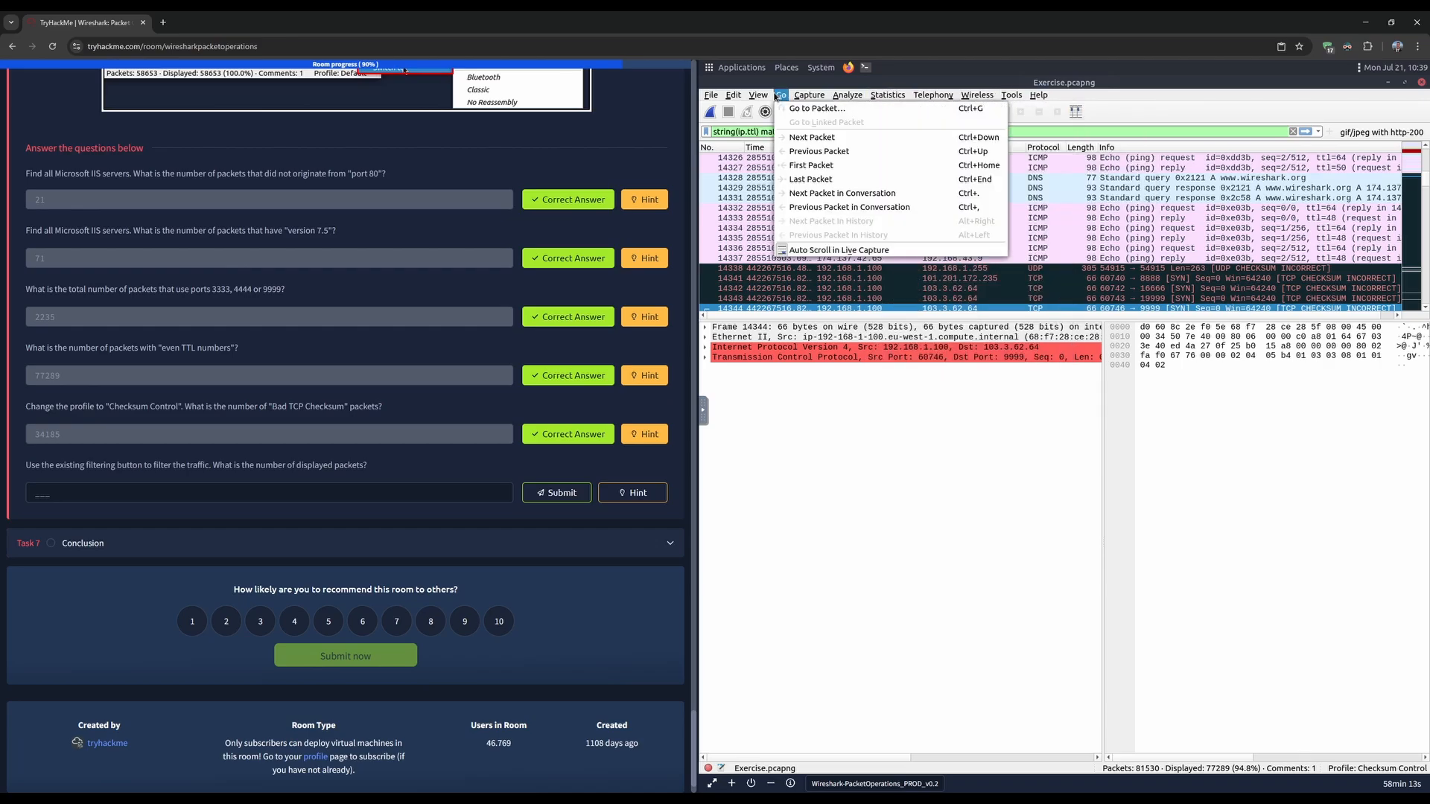
mouse_move(765, 97)
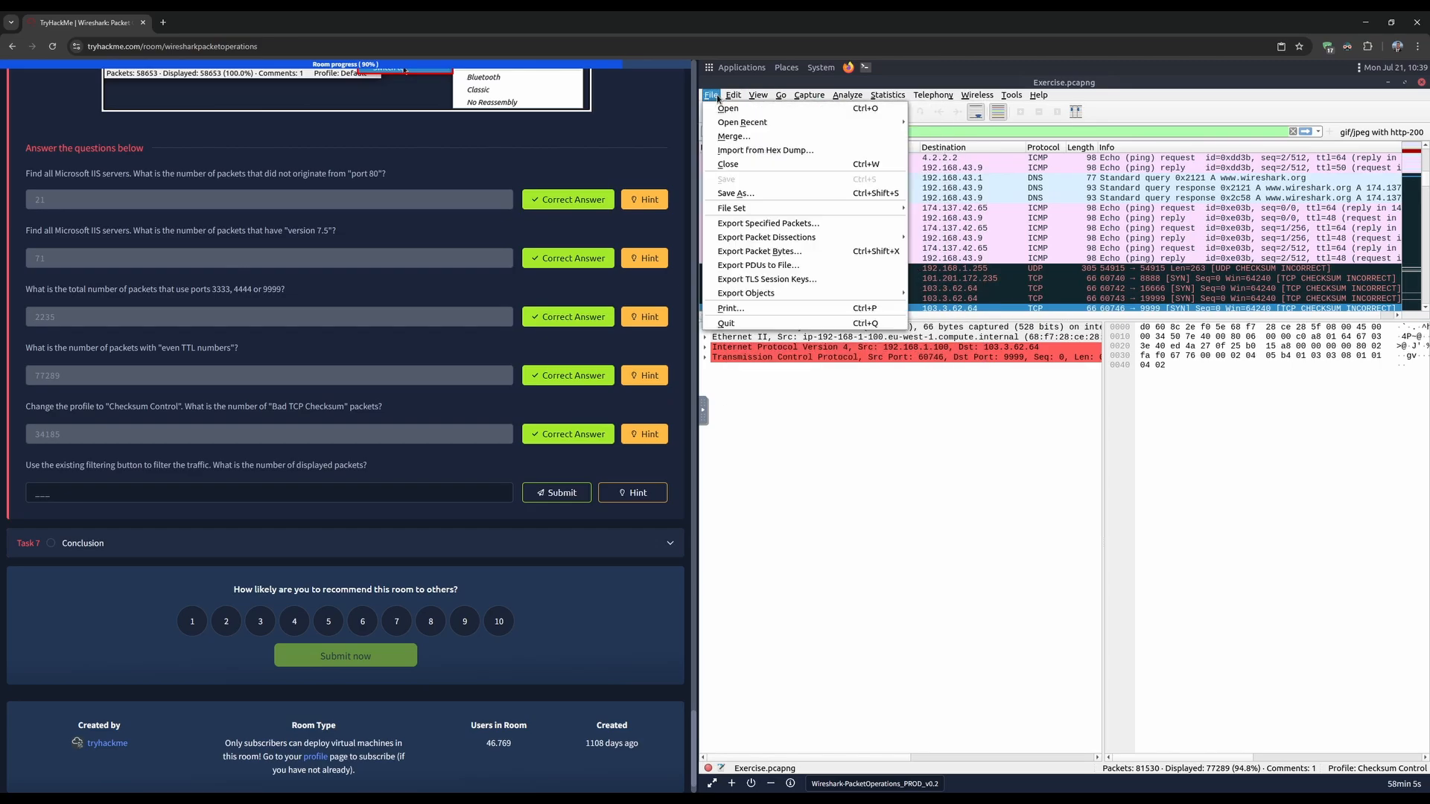
click(754, 486)
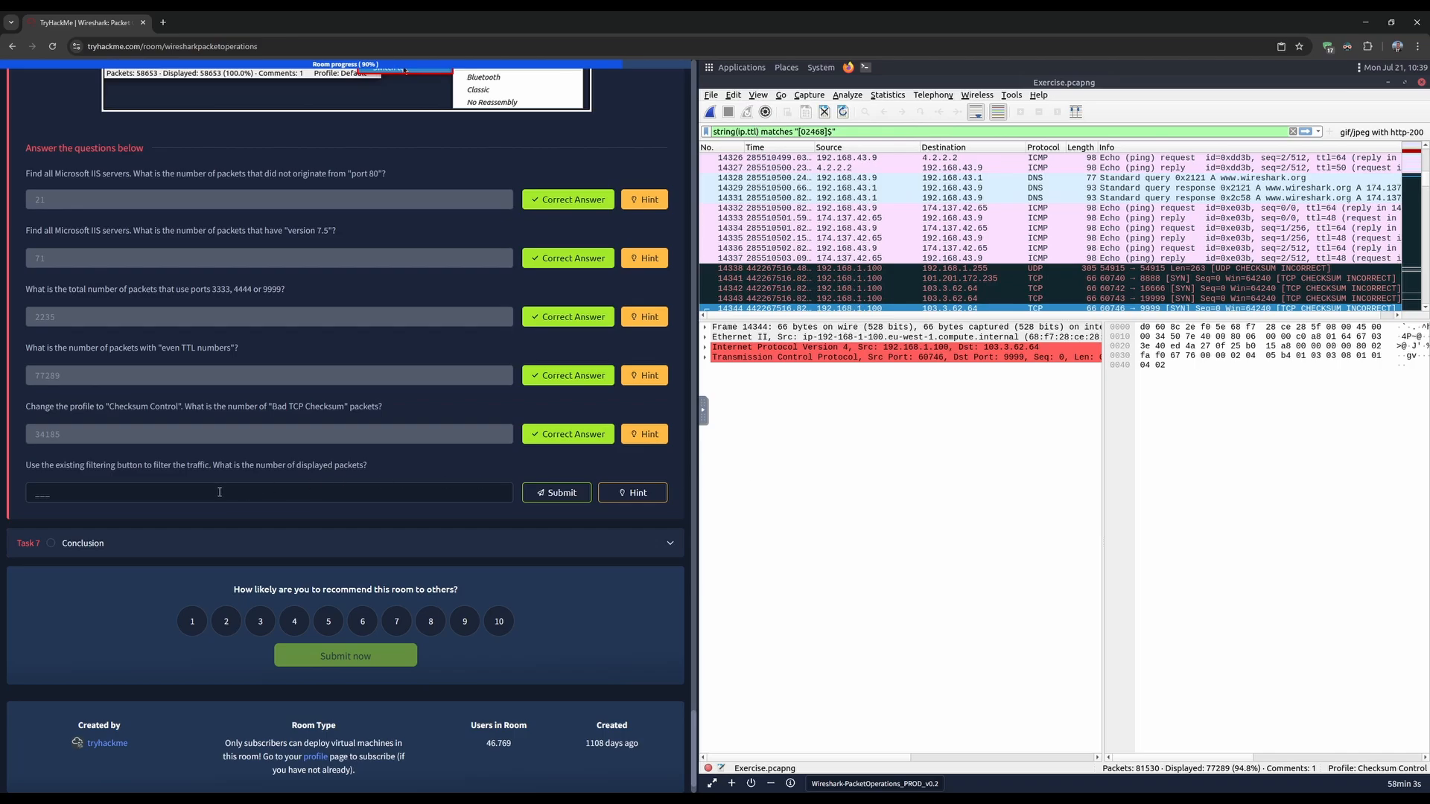
- Reread the remaining Task 6 question about filtering the traffic with the existing filtering button
mouse_move(27, 465)
mouse_down()
mouse_move(210, 466)
mouse_move(14, 477)
mouse_up()
mouse_move(212, 466)
mouse_down()
mouse_move(390, 470)
mouse_move(213, 467)
mouse_up()
click(32, 467)
drag(23, 467, 209, 468)
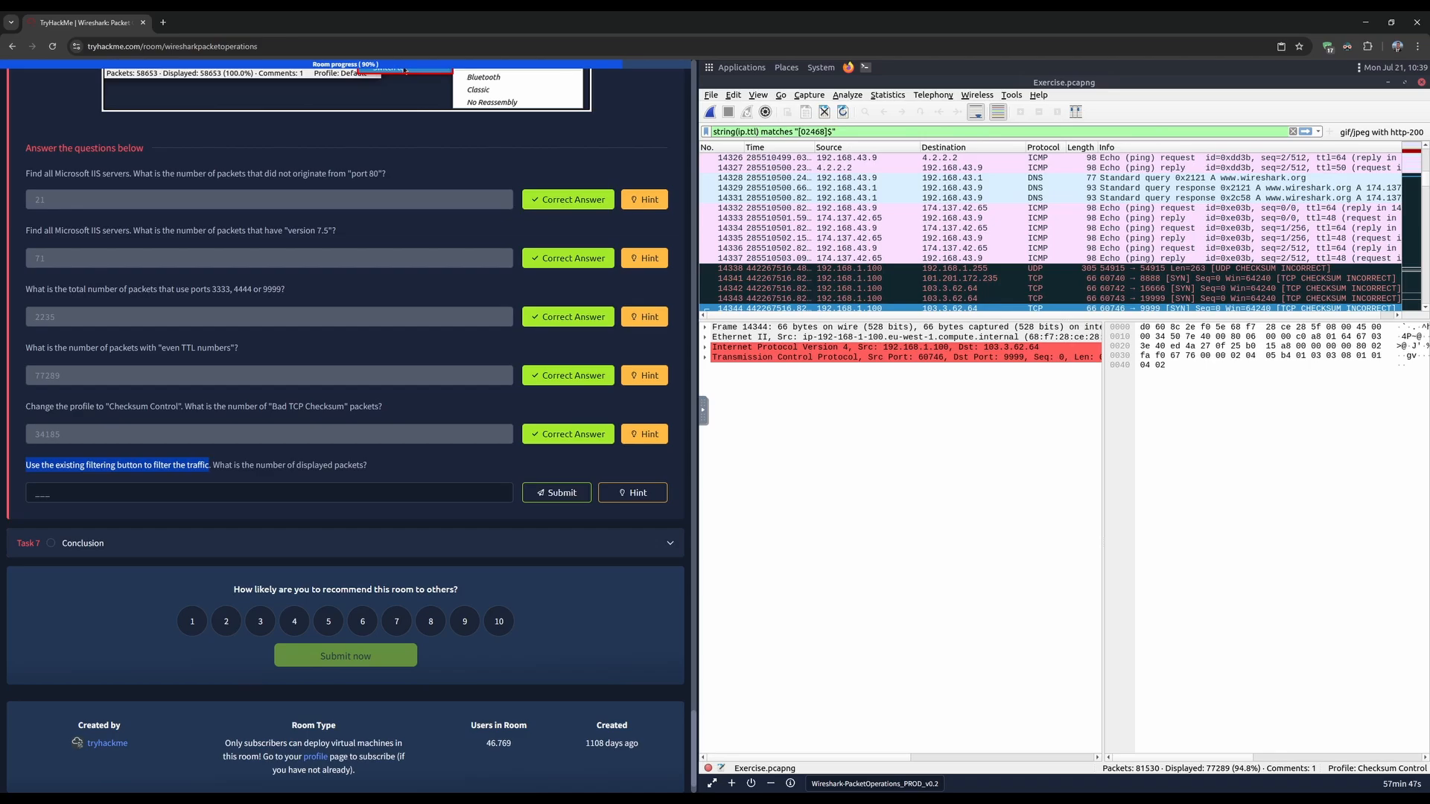
click(297, 461)
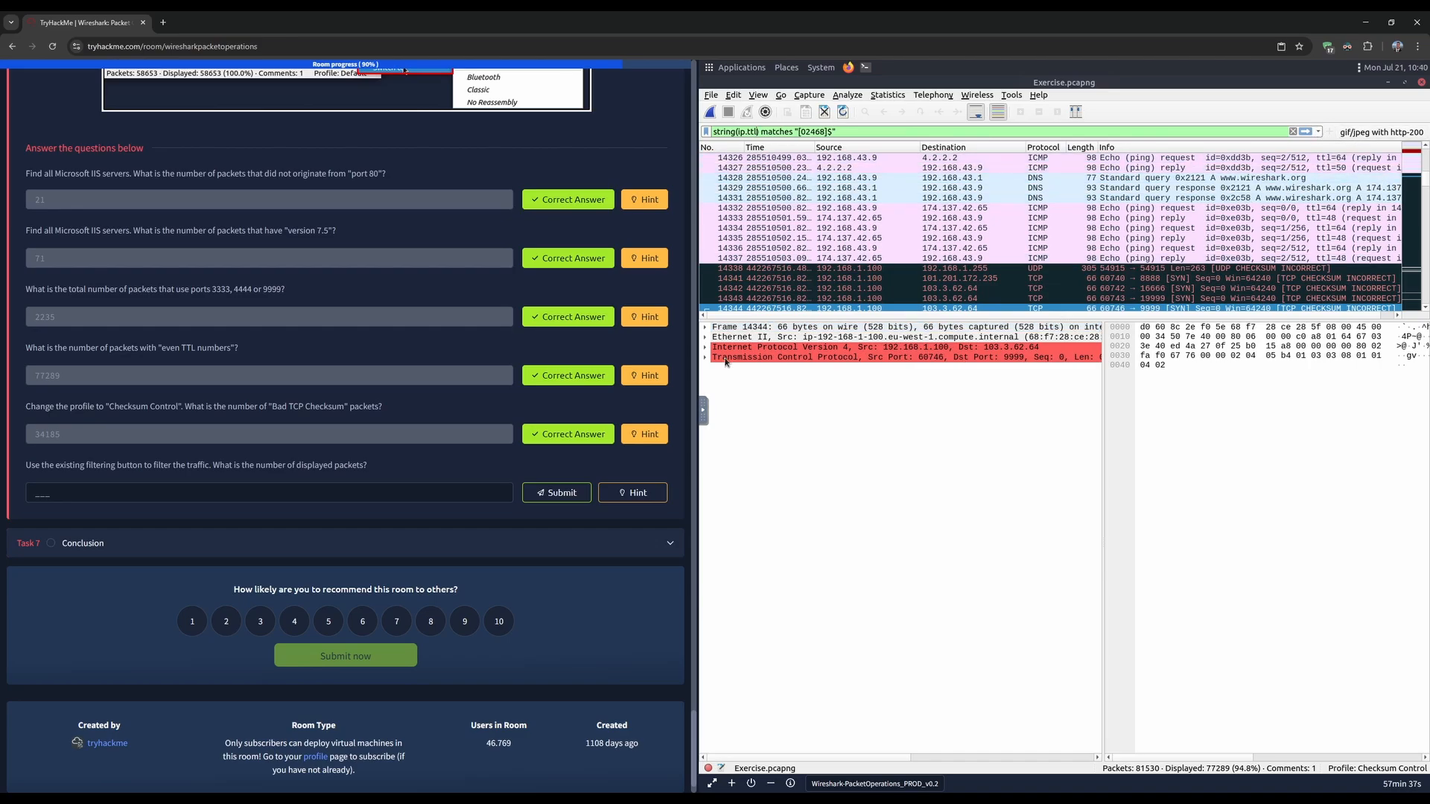
drag(30, 466, 205, 468)
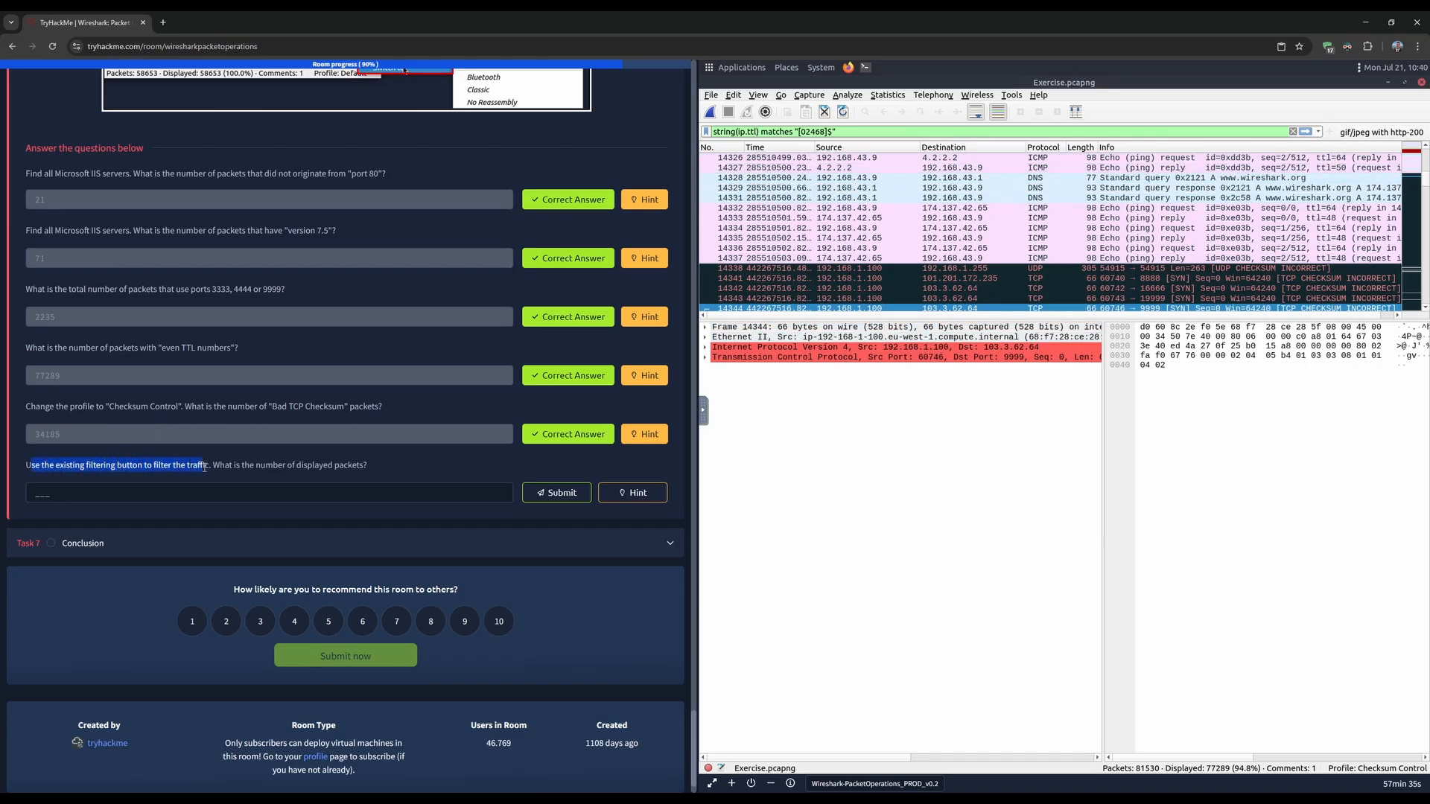
click(204, 468)
- Apply the saved "gif/jpeg with http-200" filter and submit 261 as the number of displayed packets
click(1382, 132)
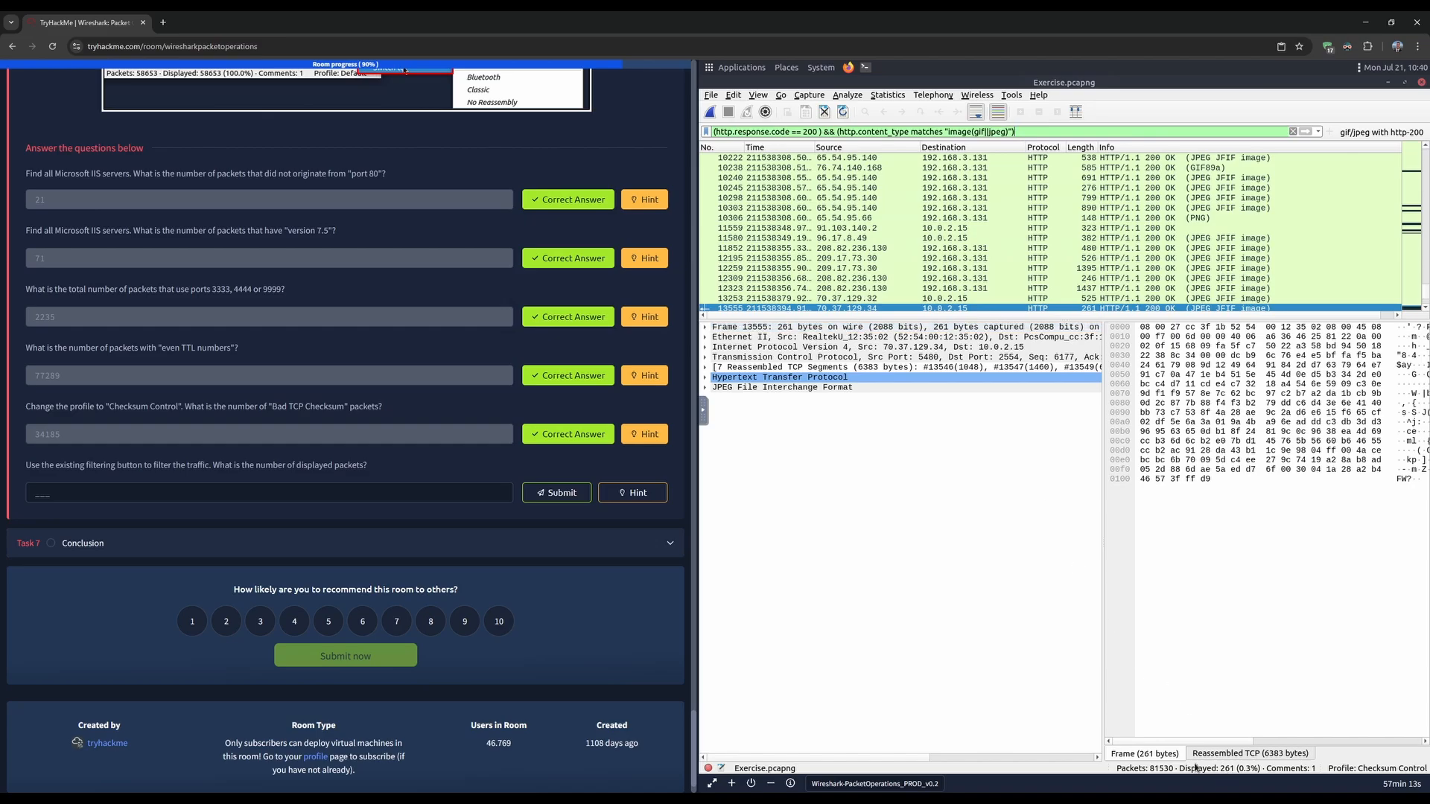
click(431, 492)
text(261)
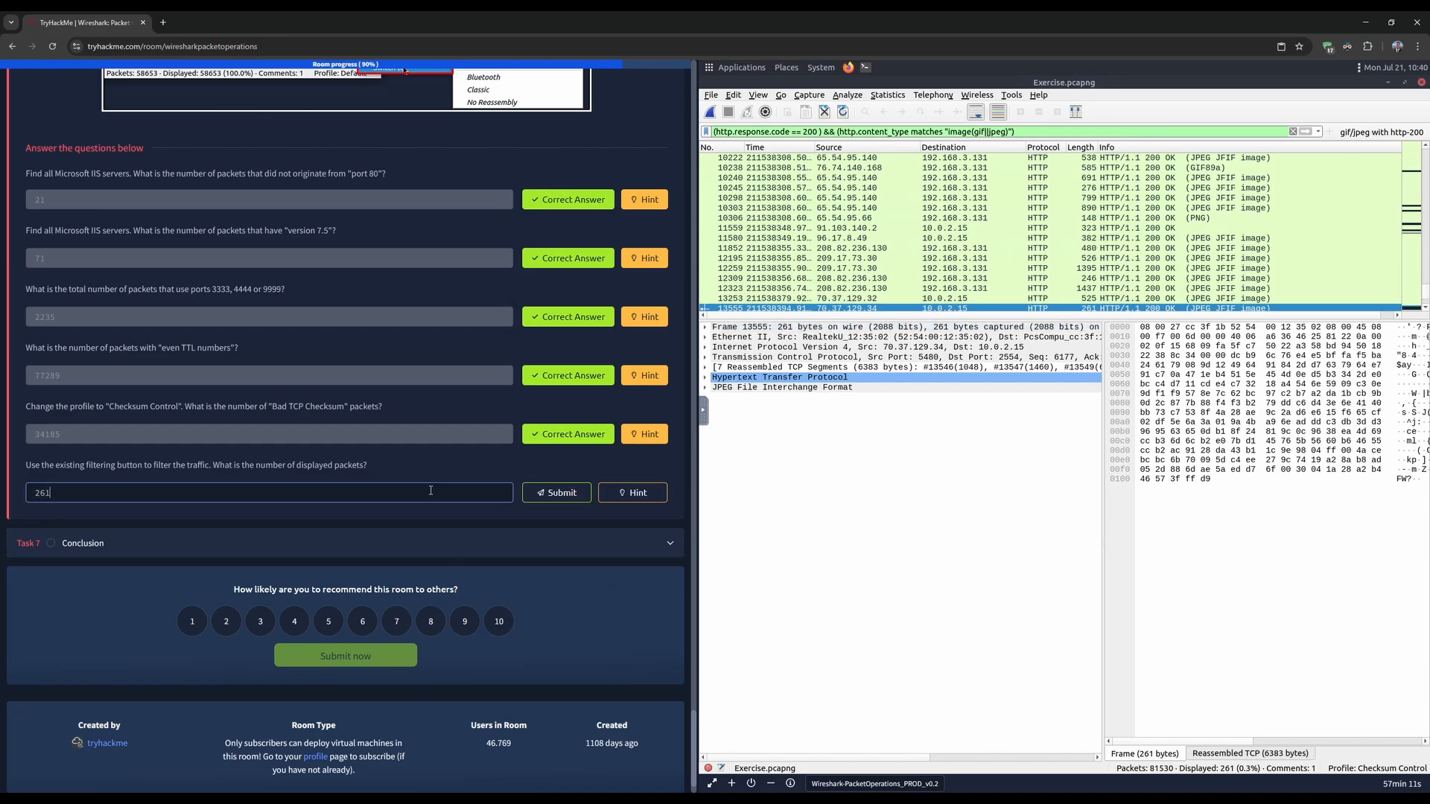
click(557, 493)
- Open the hint for the existing filtering button question, read which profile holds the button, and close it
click(642, 493)
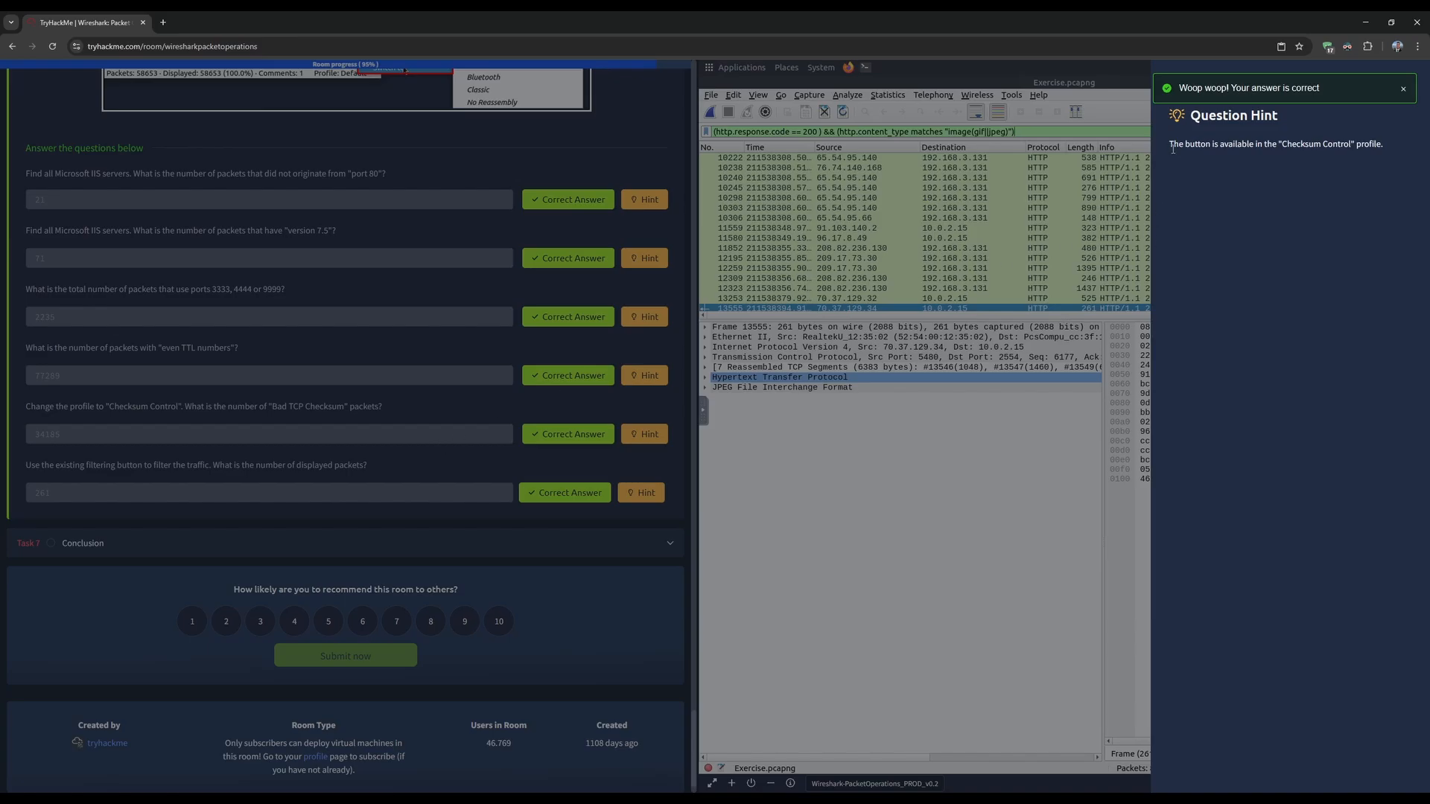
drag(1173, 149, 1376, 146)
click(1358, 146)
click(1383, 148)
click(1044, 193)
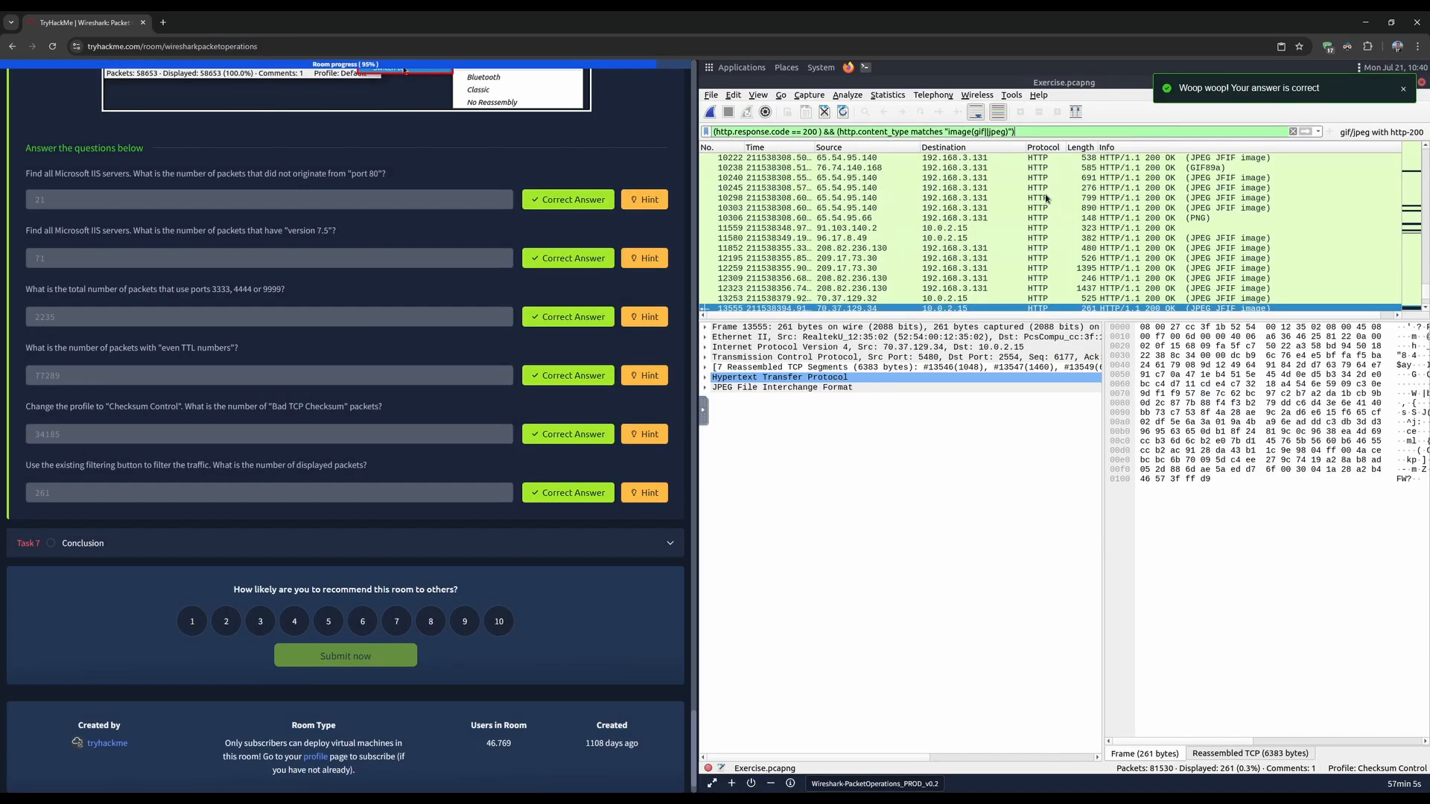
- Open Configuration Profiles to check the Checksum Control profile, and cancel without changing anything
click(839, 96)
click(822, 96)
click(779, 96)
mouse_move(731, 95)
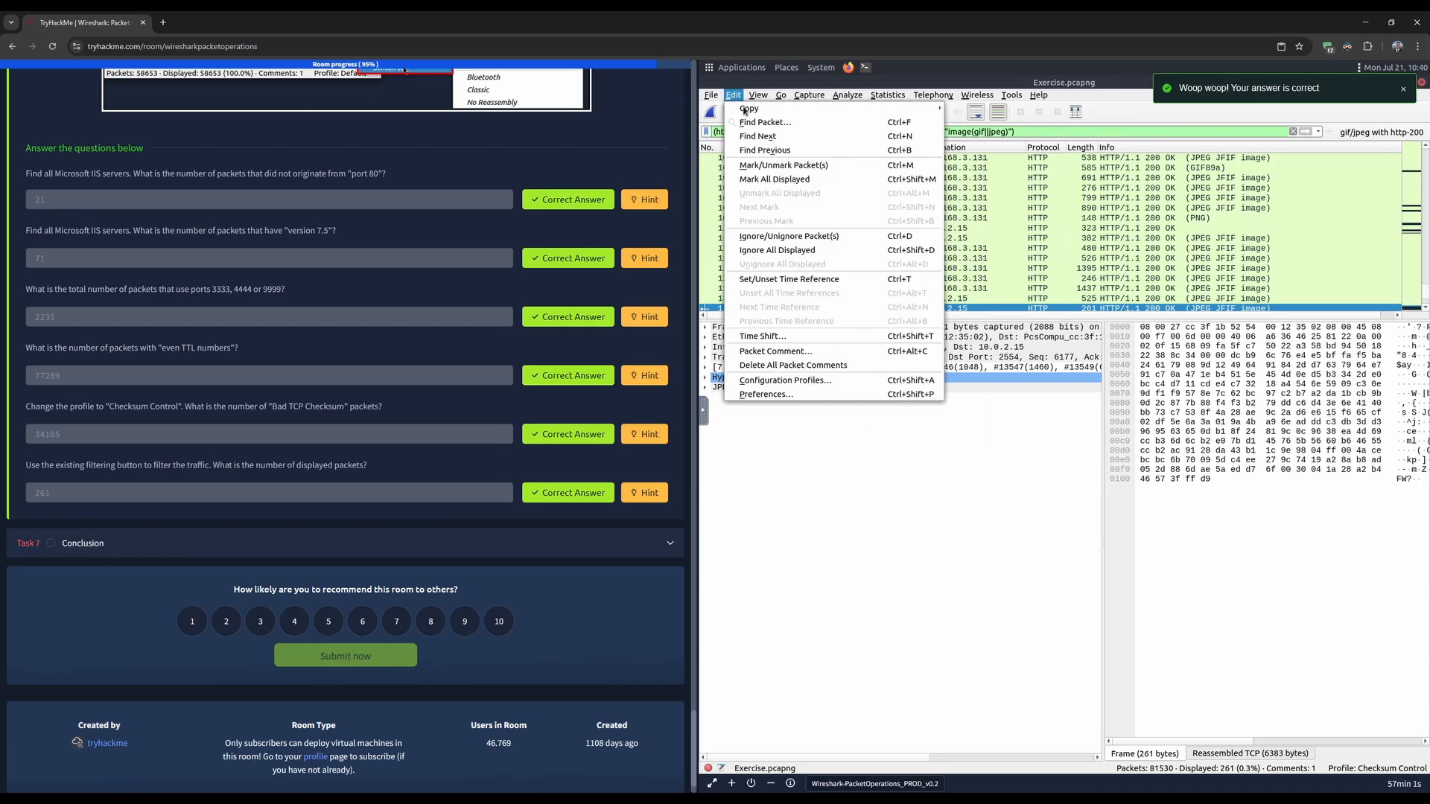
click(795, 385)
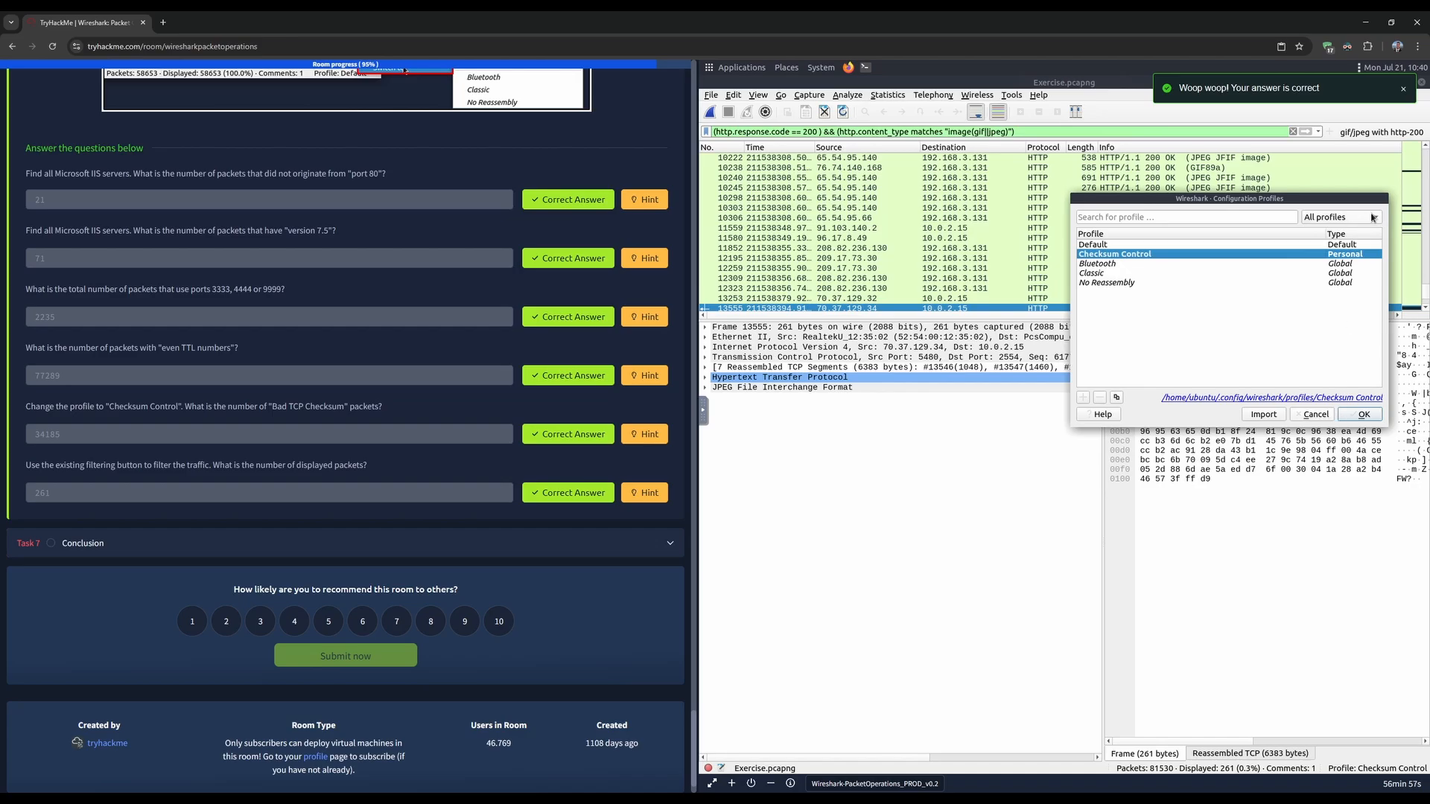
click(1323, 415)
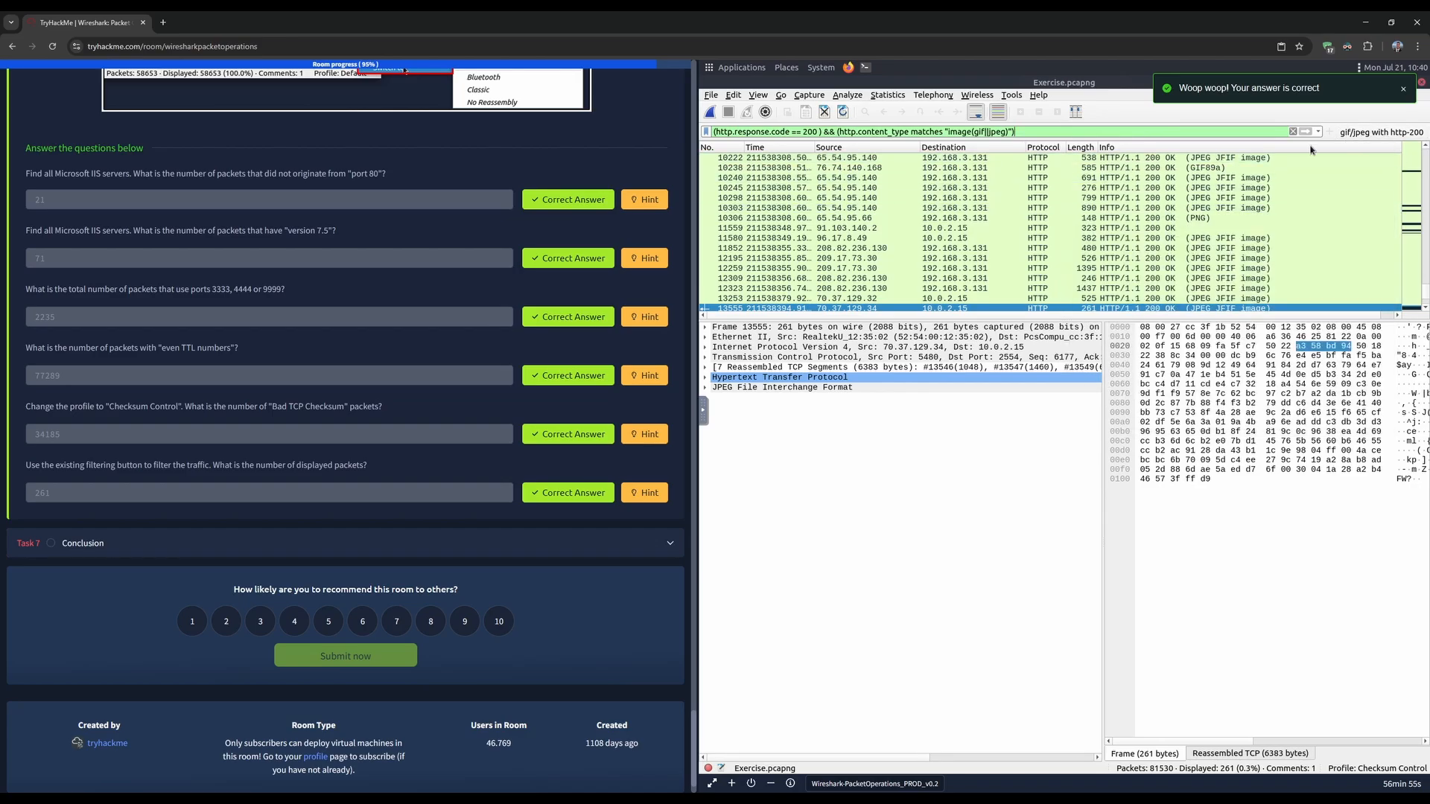
- Expand the Task 7 Conclusion and look over its text, the room's task list and the room title
scroll(397, 403, down, 1)
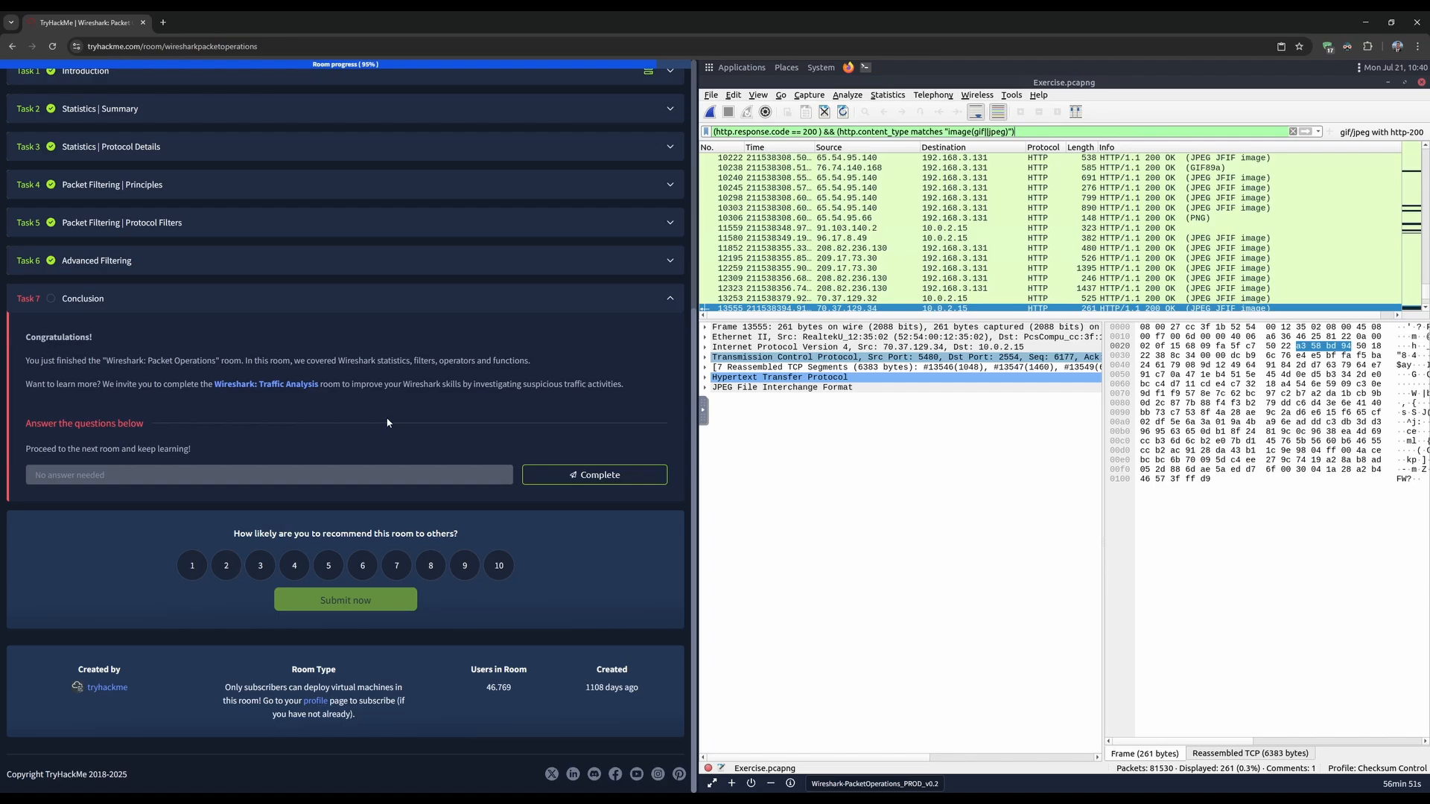
scroll(386, 422, up, 3)
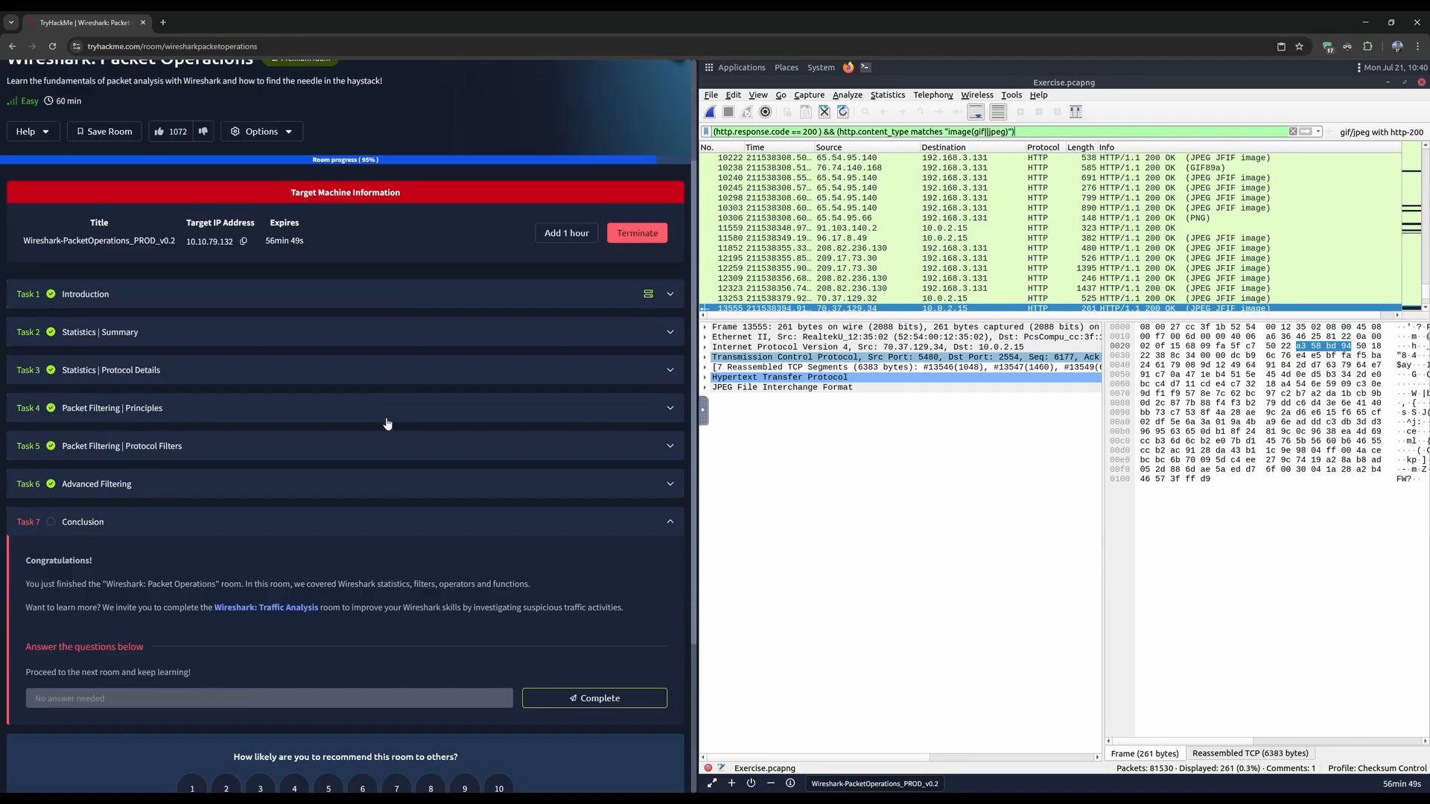
scroll(380, 420, down, 2)
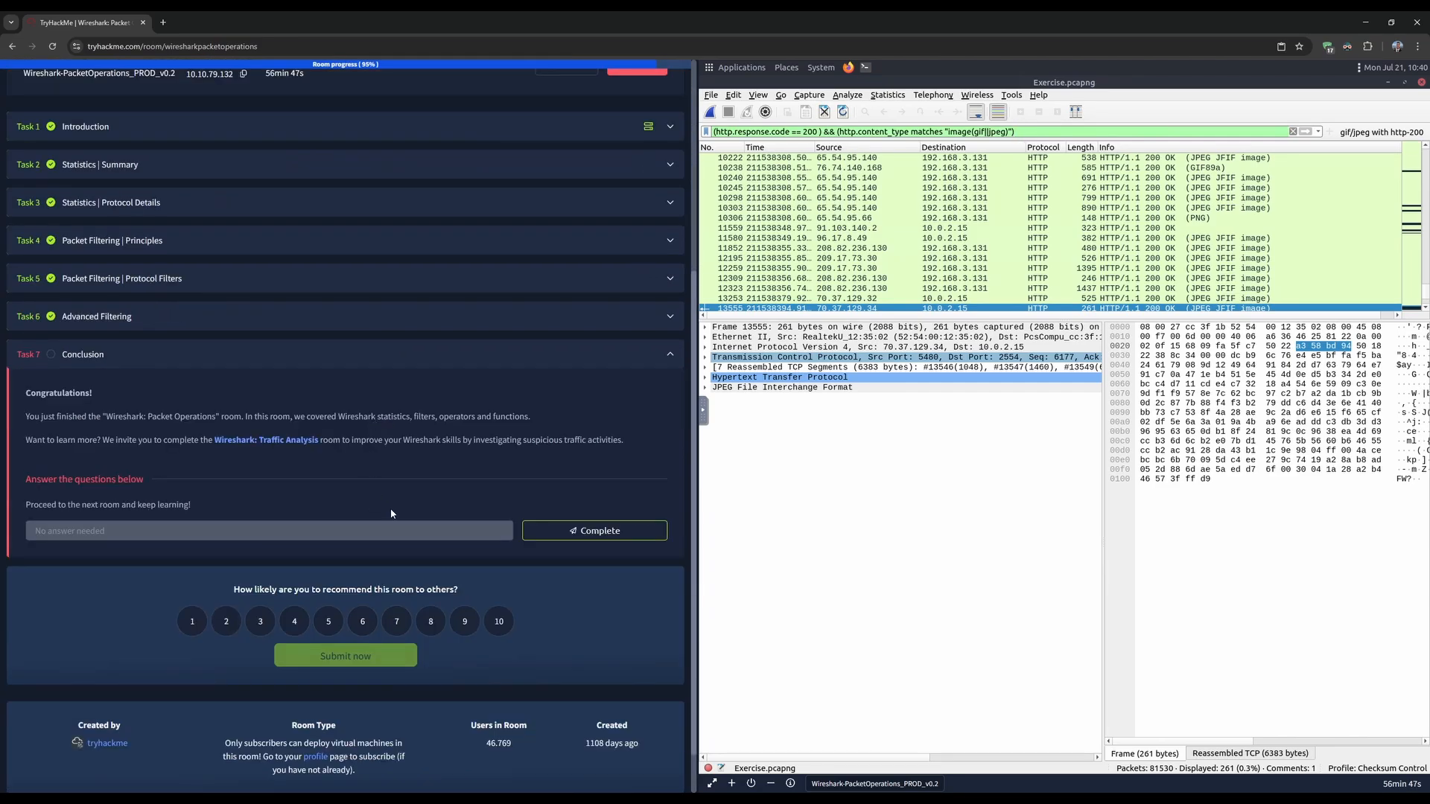
scroll(387, 507, up, 2)
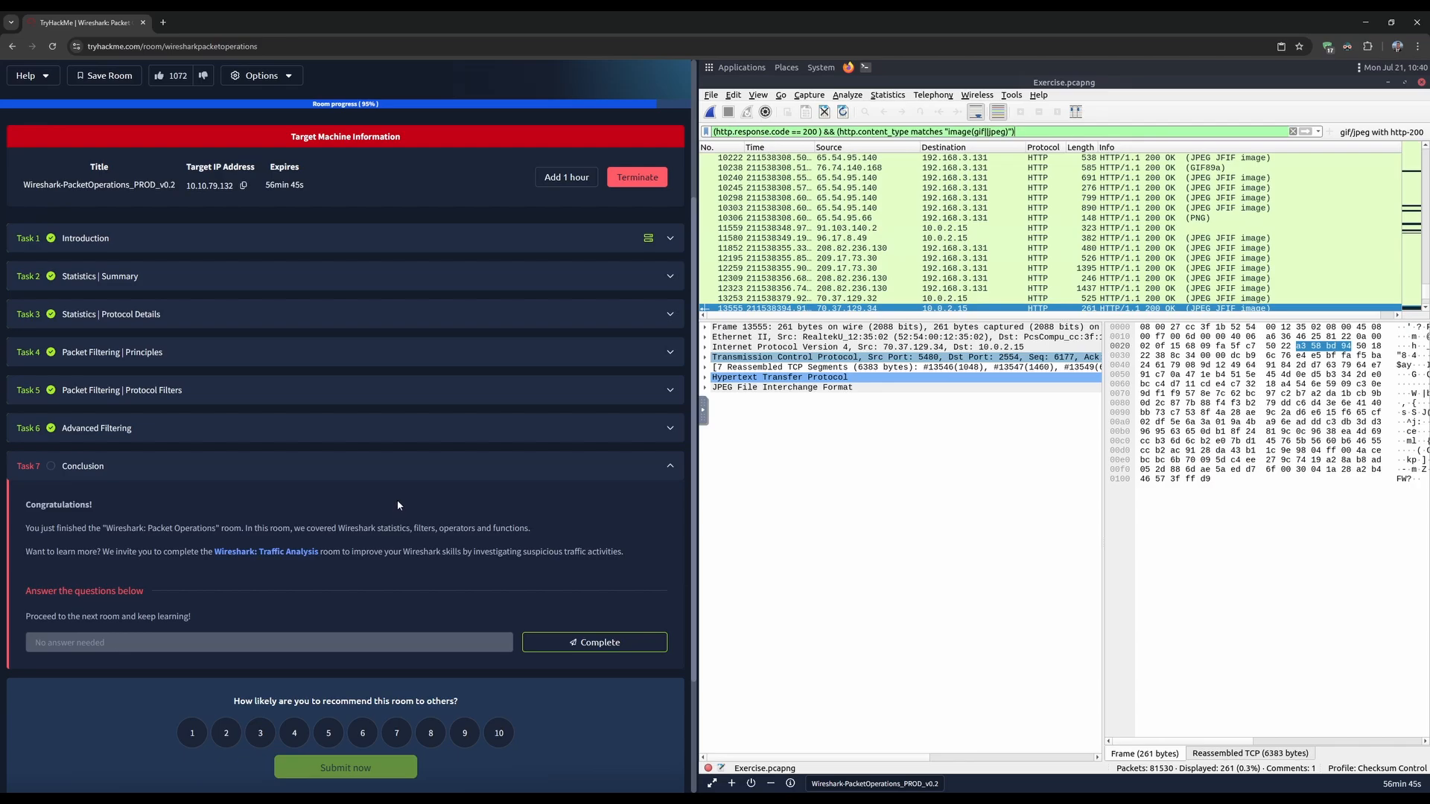
scroll(394, 503, up, 2)
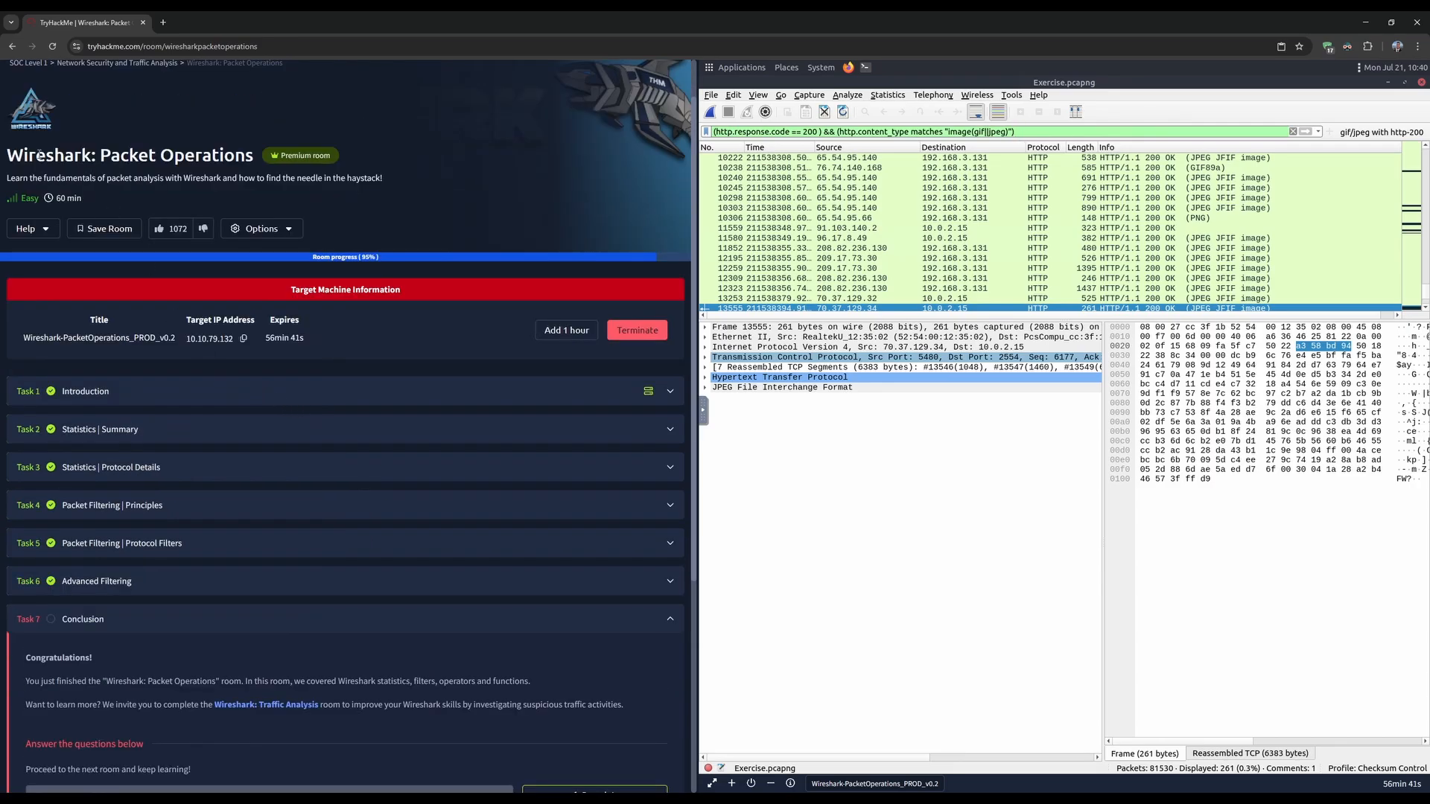
drag(8, 154, 257, 156)
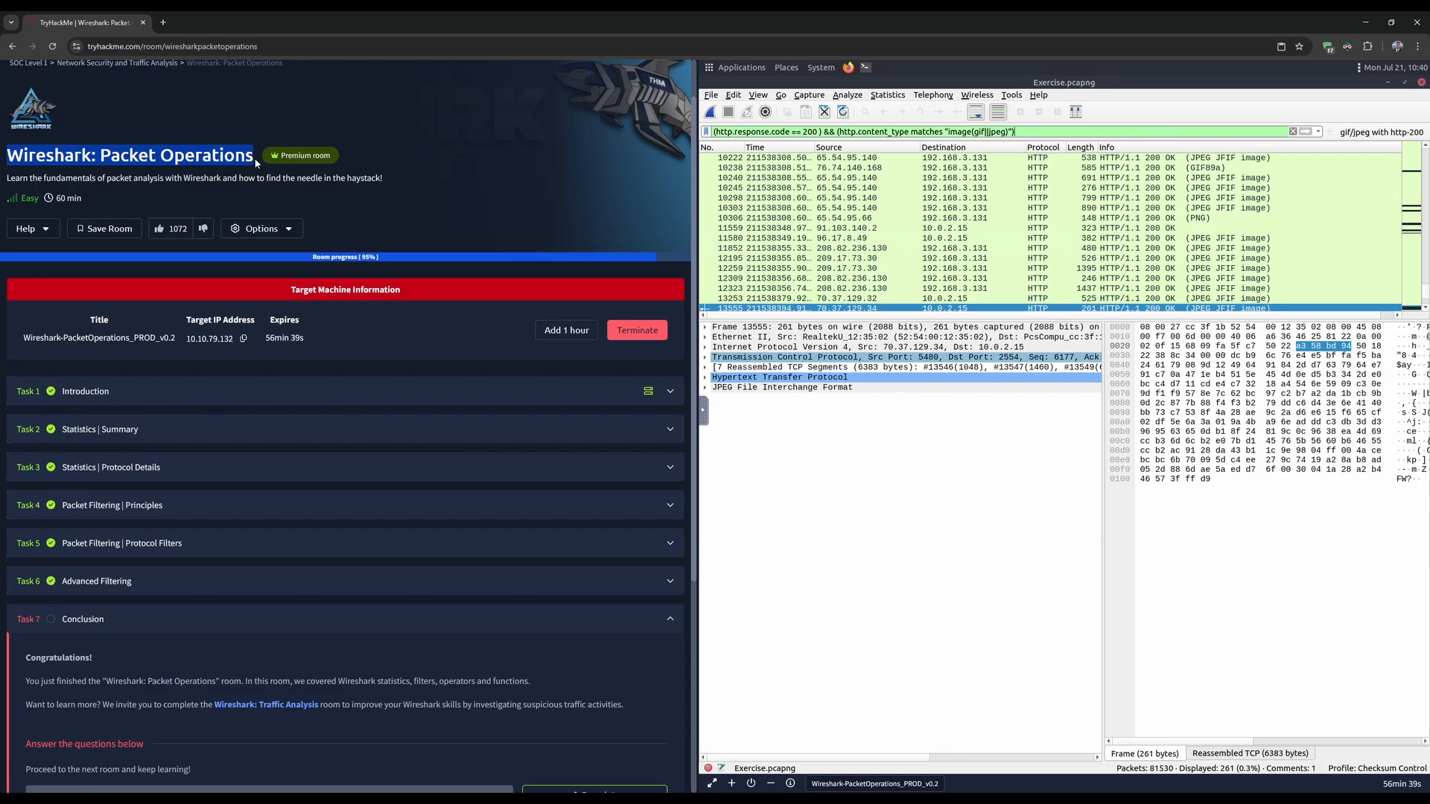
click(430, 308)
scroll(440, 372, down, 2)
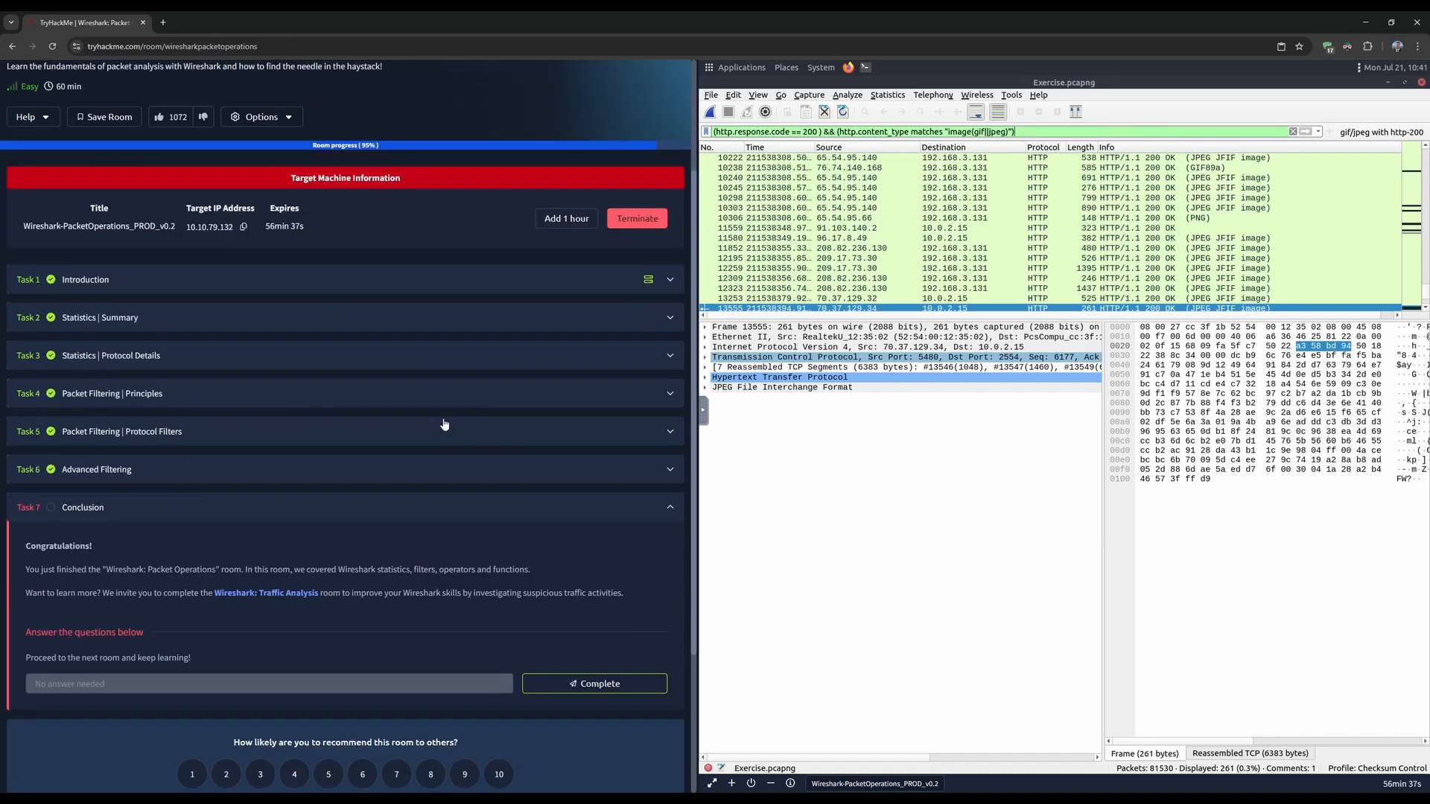
scroll(339, 474, up, 3)
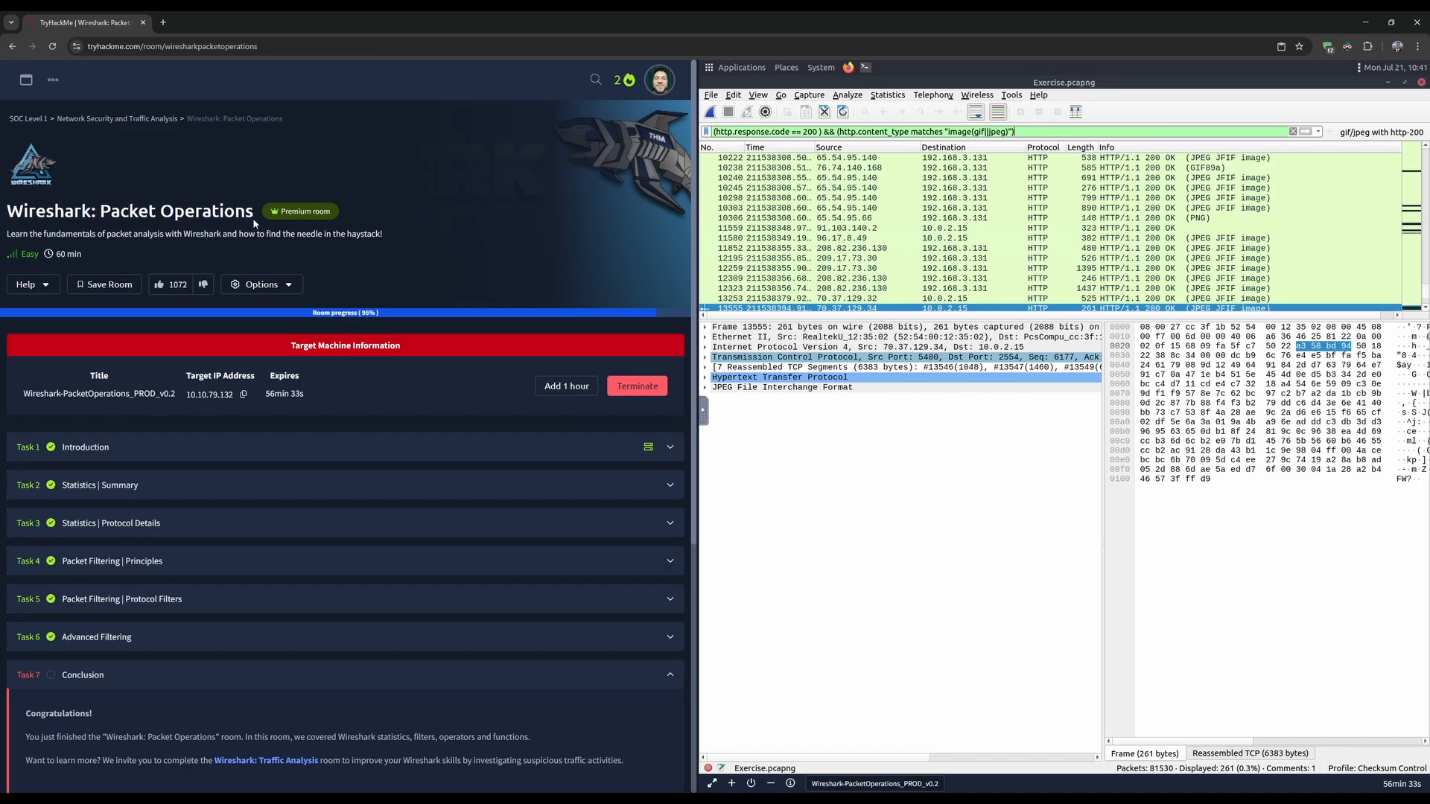
drag(257, 221, 383, 269)
click(378, 266)
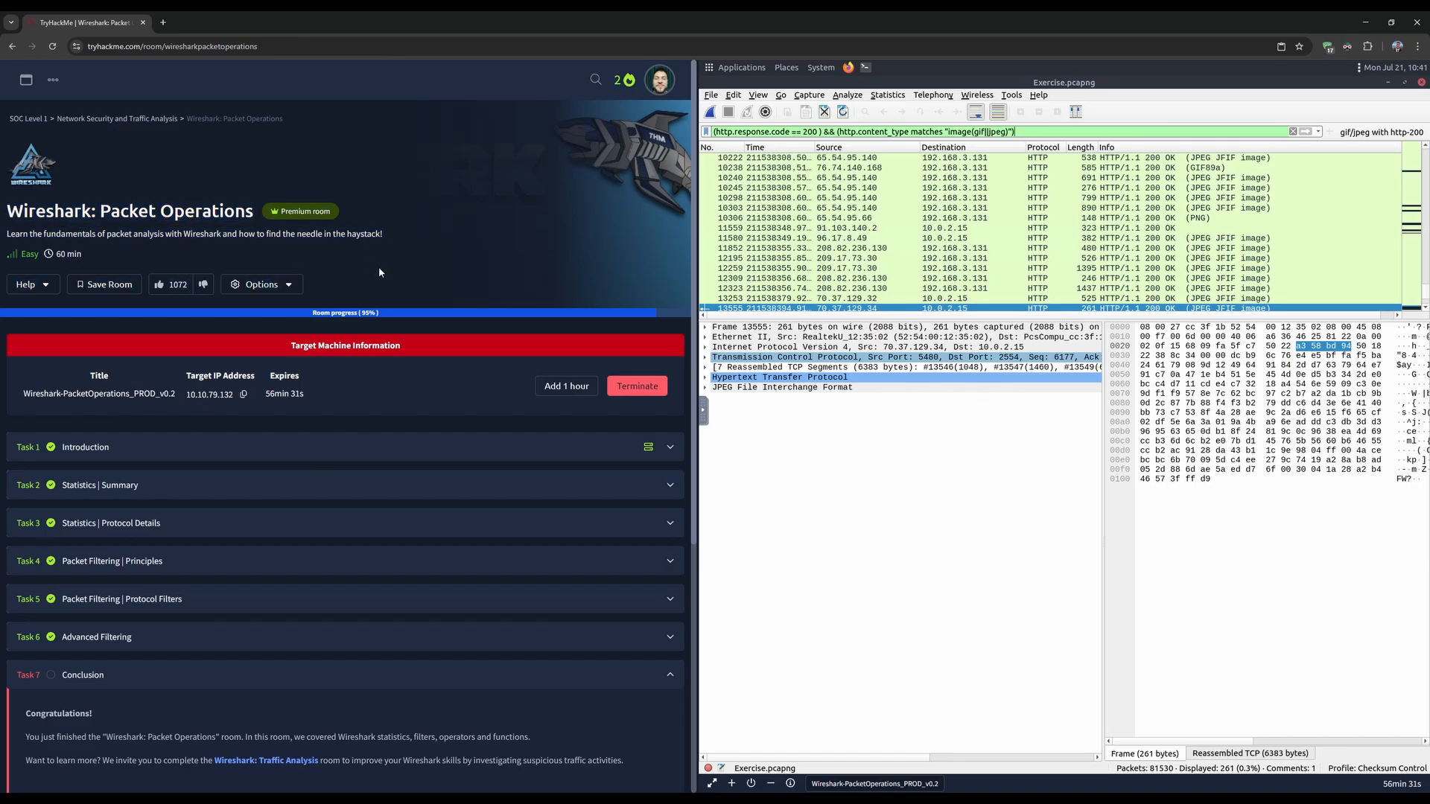